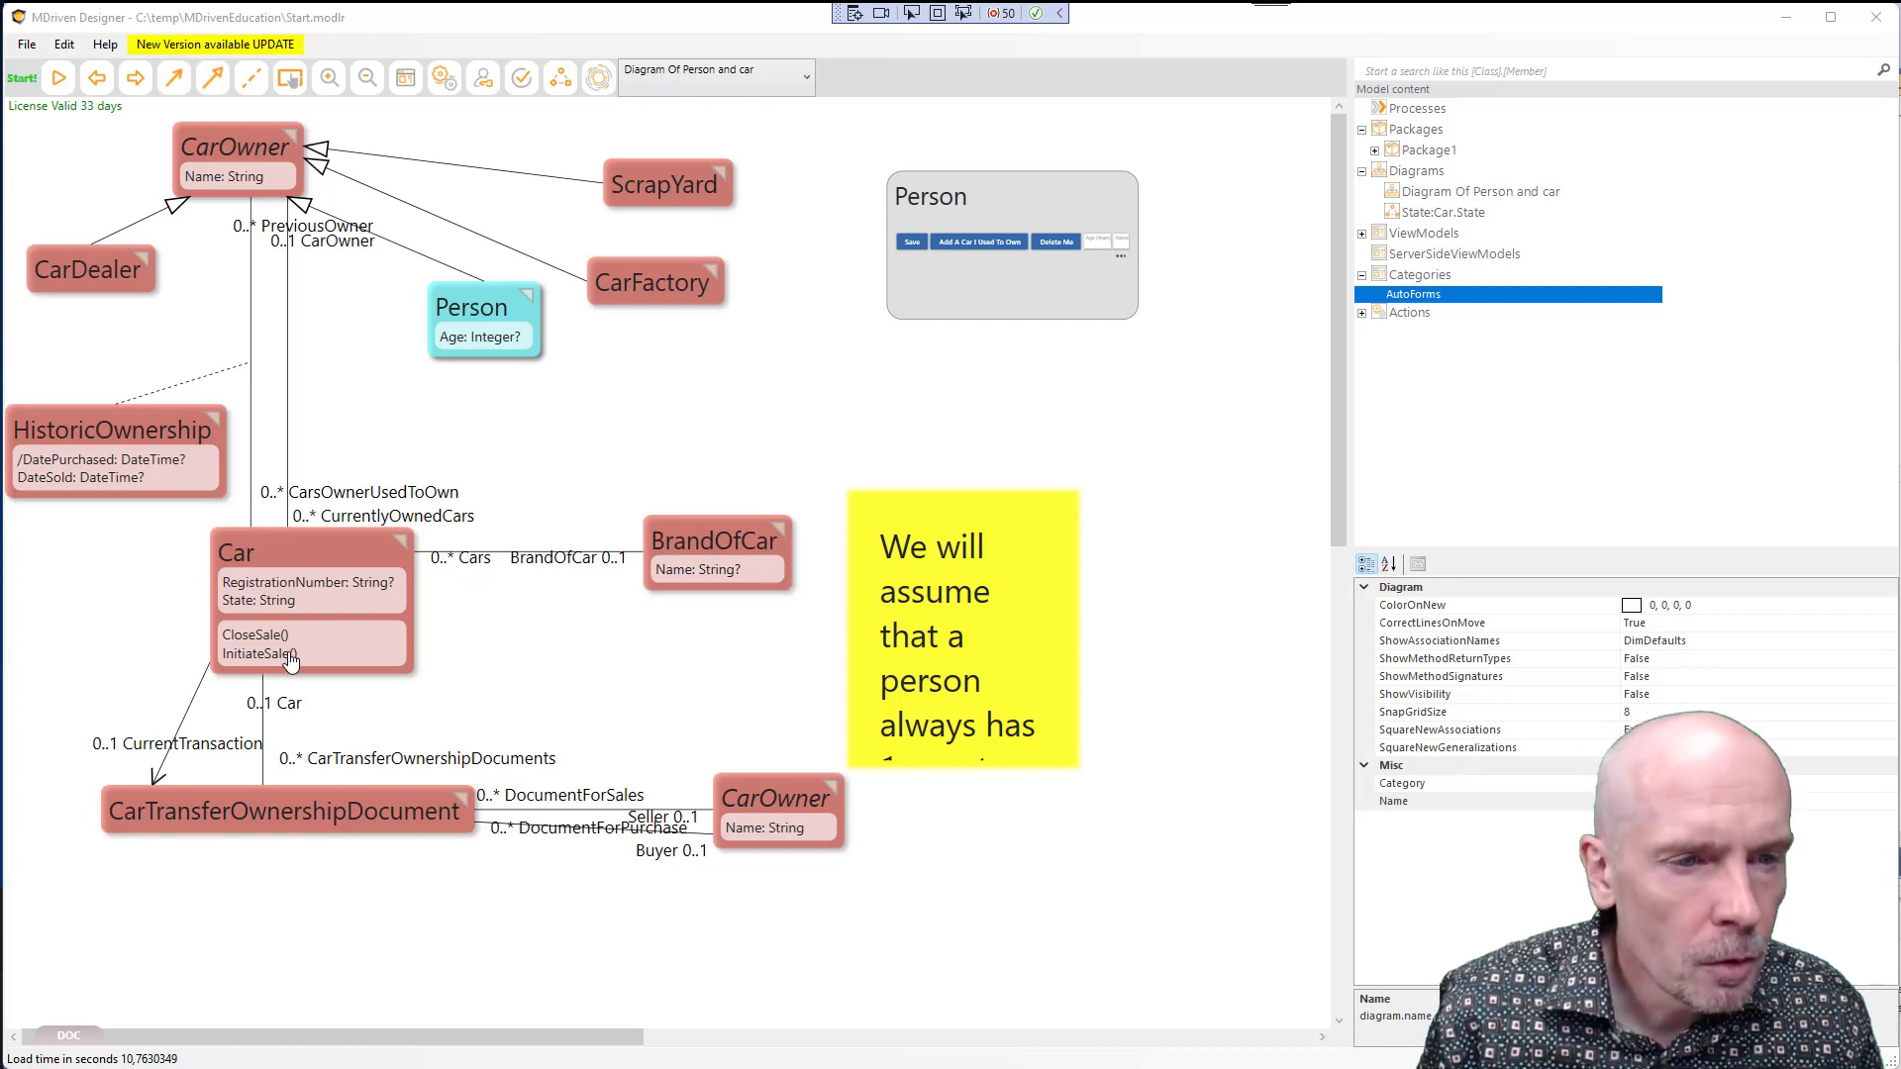
Switch from the class diagram to the state diagram of the Car class's State attribute
{"action": "left_click", "coordinate": [248, 607]}
{"action": "right_click", "coordinate": [247, 607]}
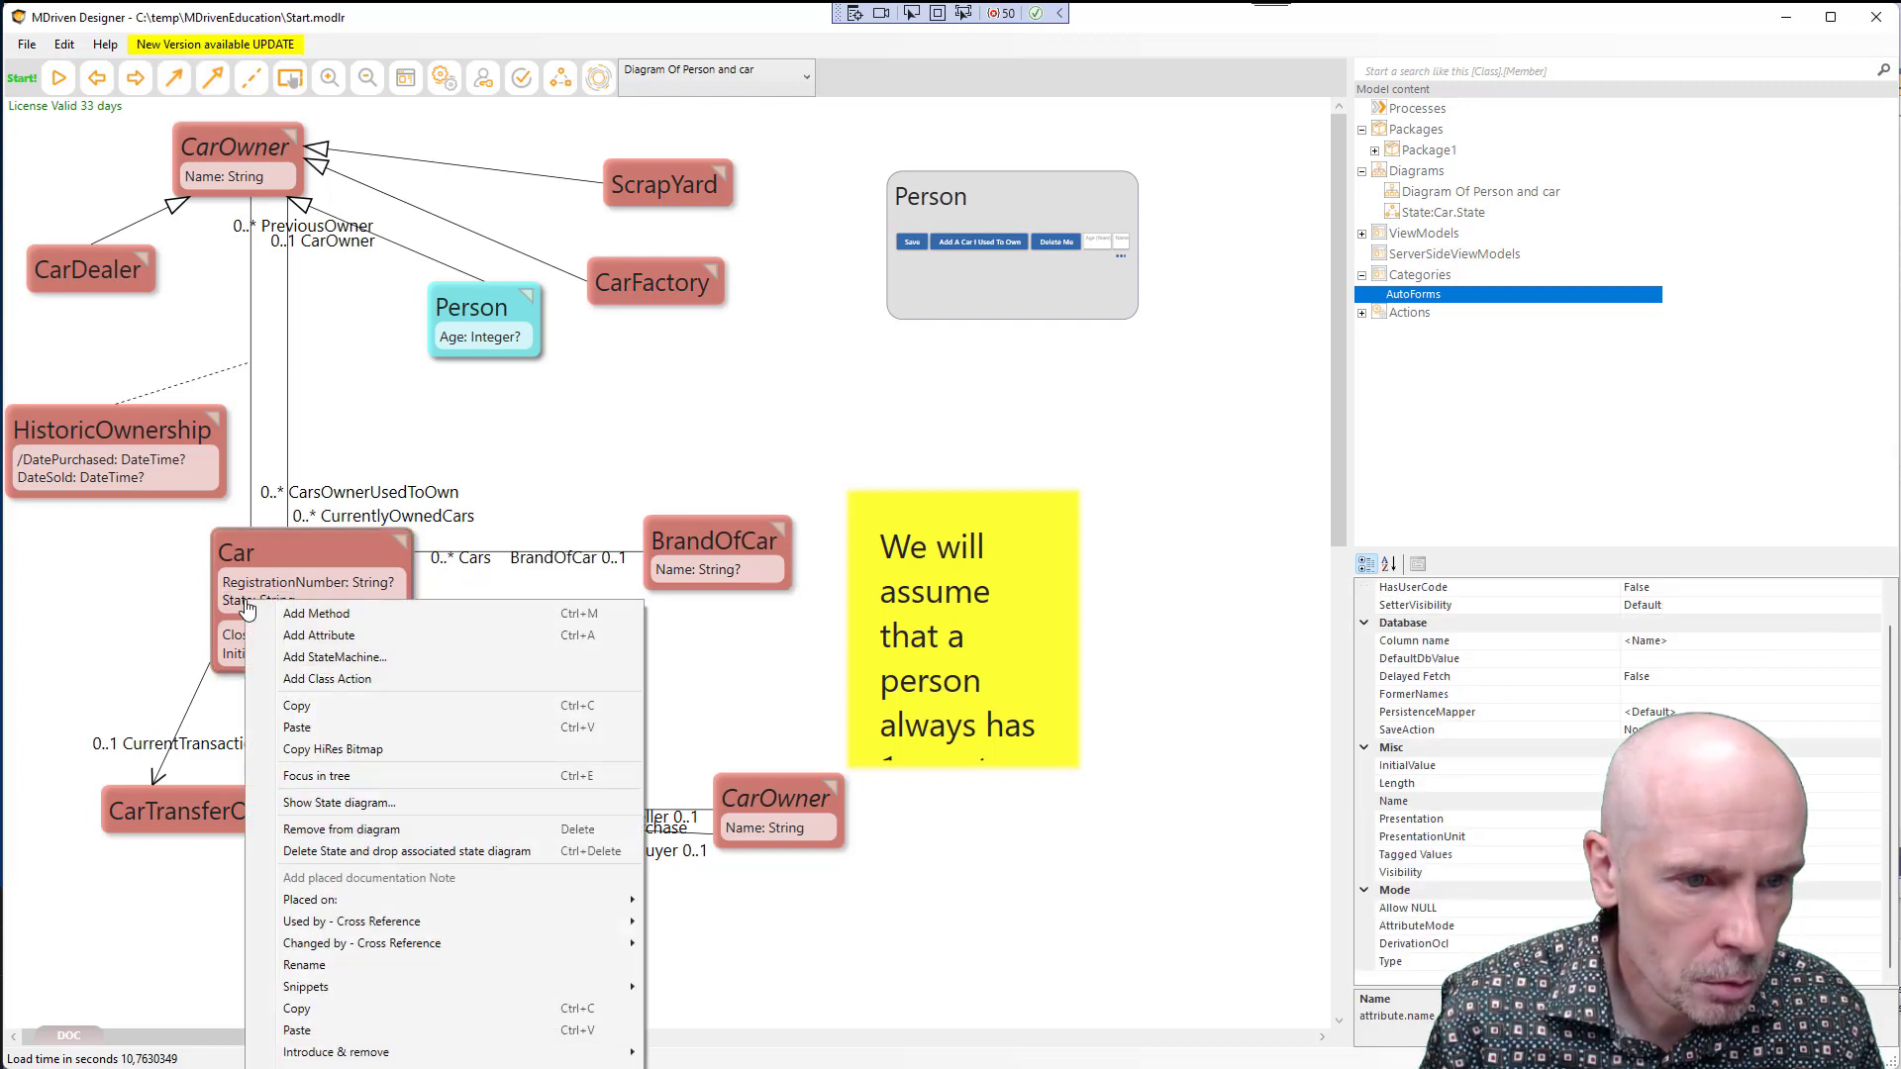
{"action": "key", "text": "Escape"}
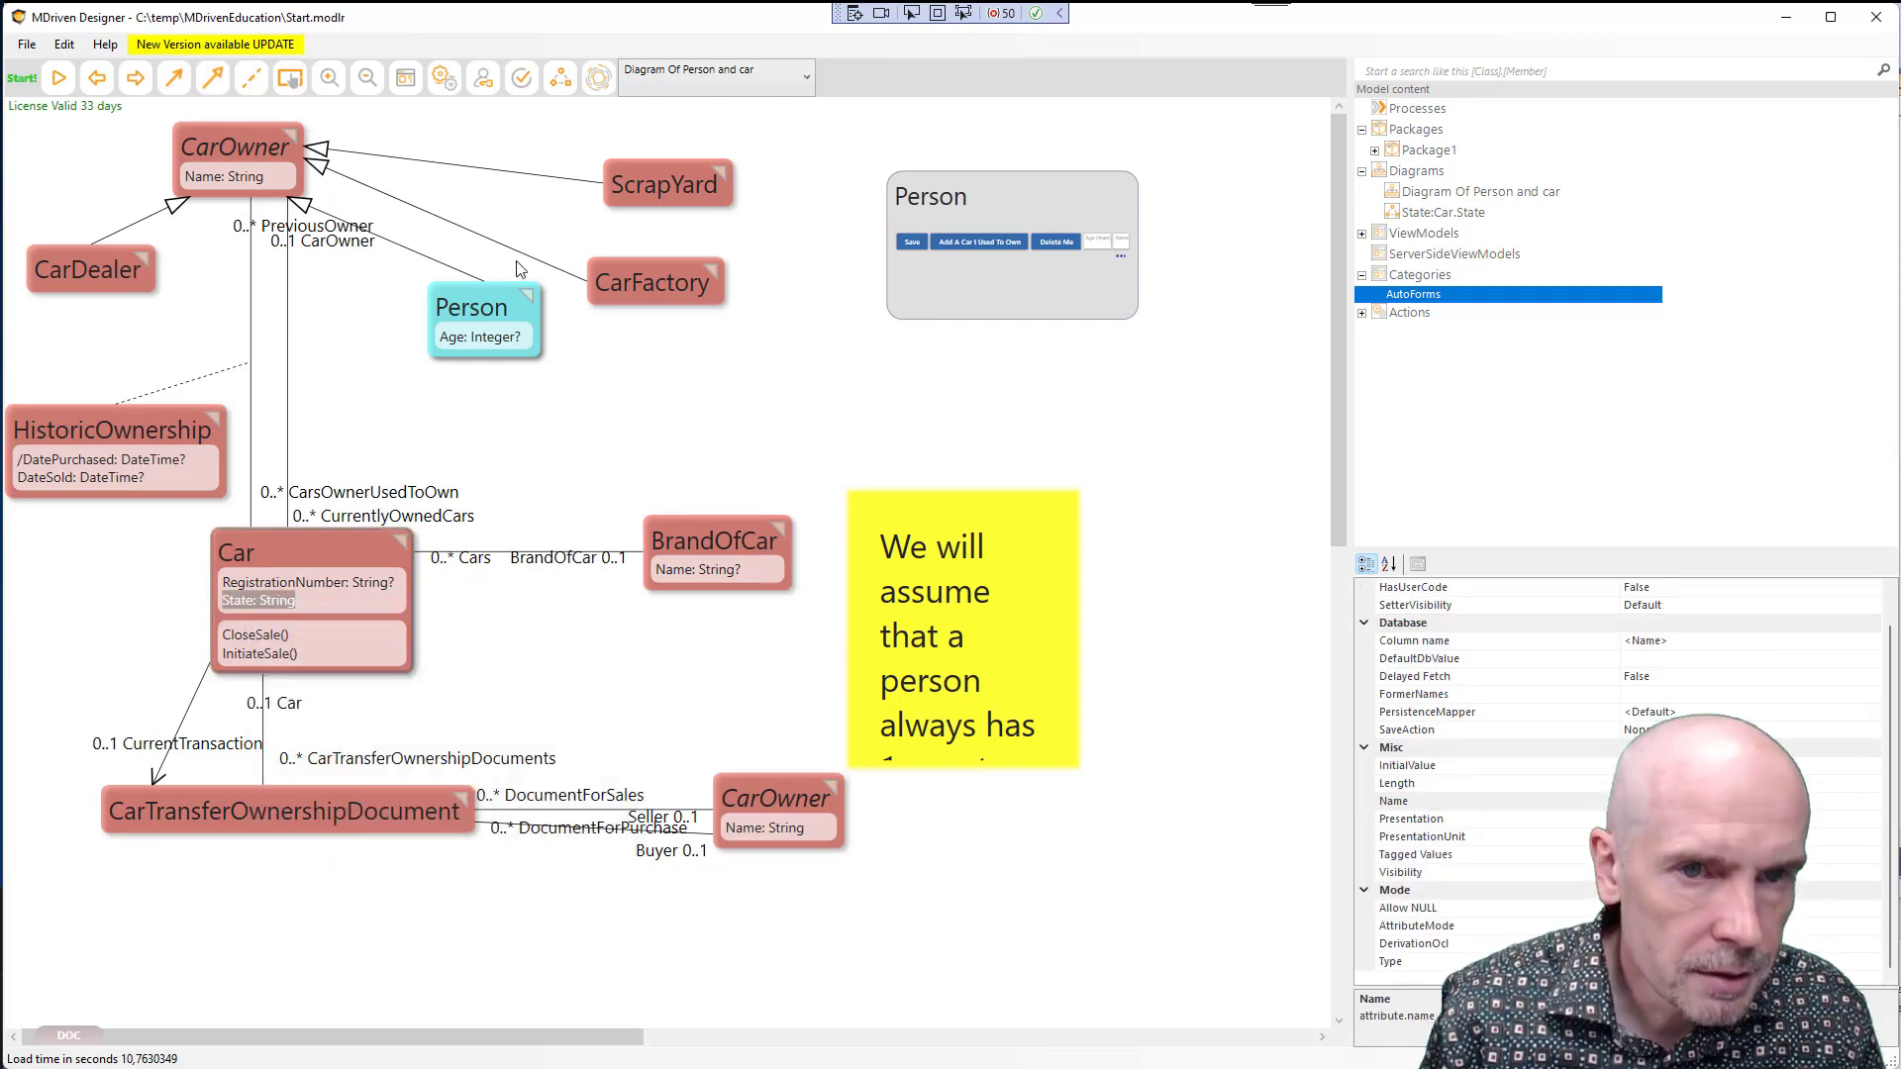
{"action": "left_click", "coordinate": [669, 77]}
{"action": "left_click", "coordinate": [661, 124]}
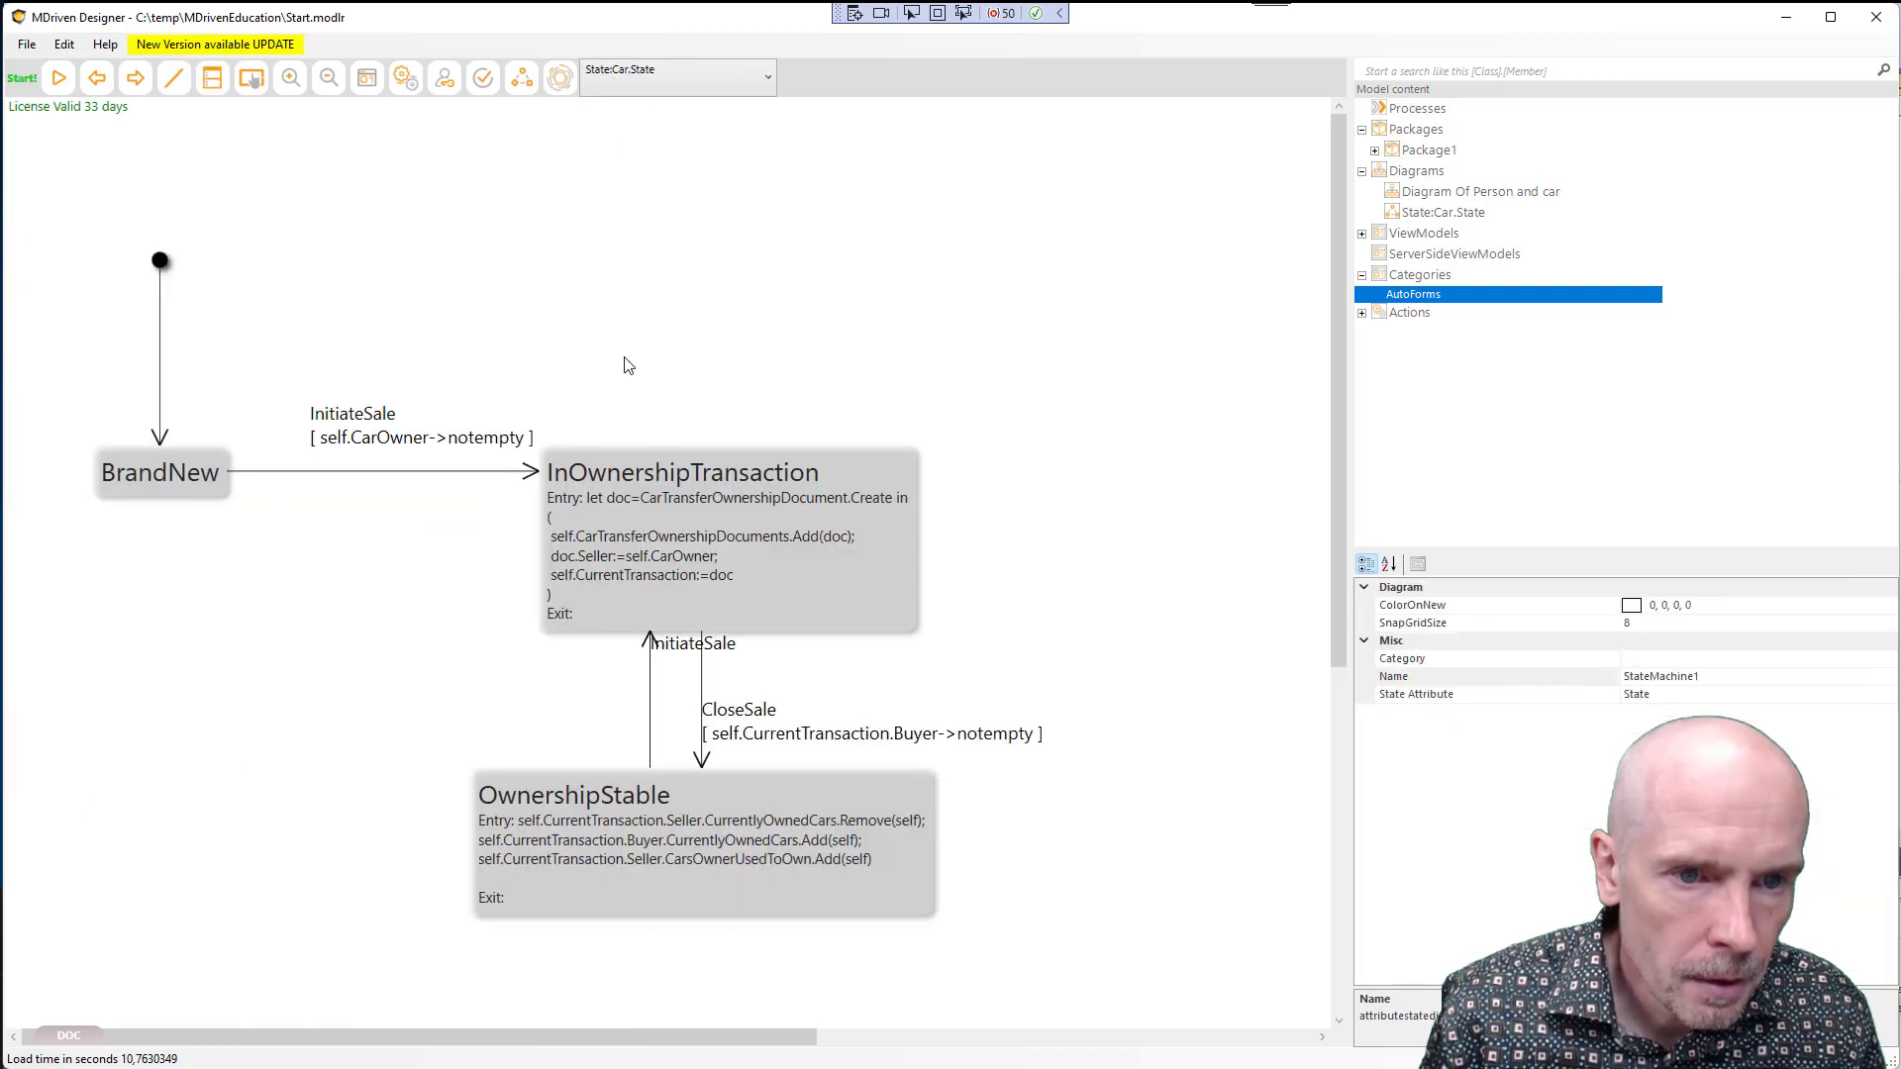
Edit the InOwnershipTransaction state's entry action so its add line reads self.CarTransferOwnershipDocument.Add(doc);, and accept the expression
{"action": "left_click", "coordinate": [663, 543]}
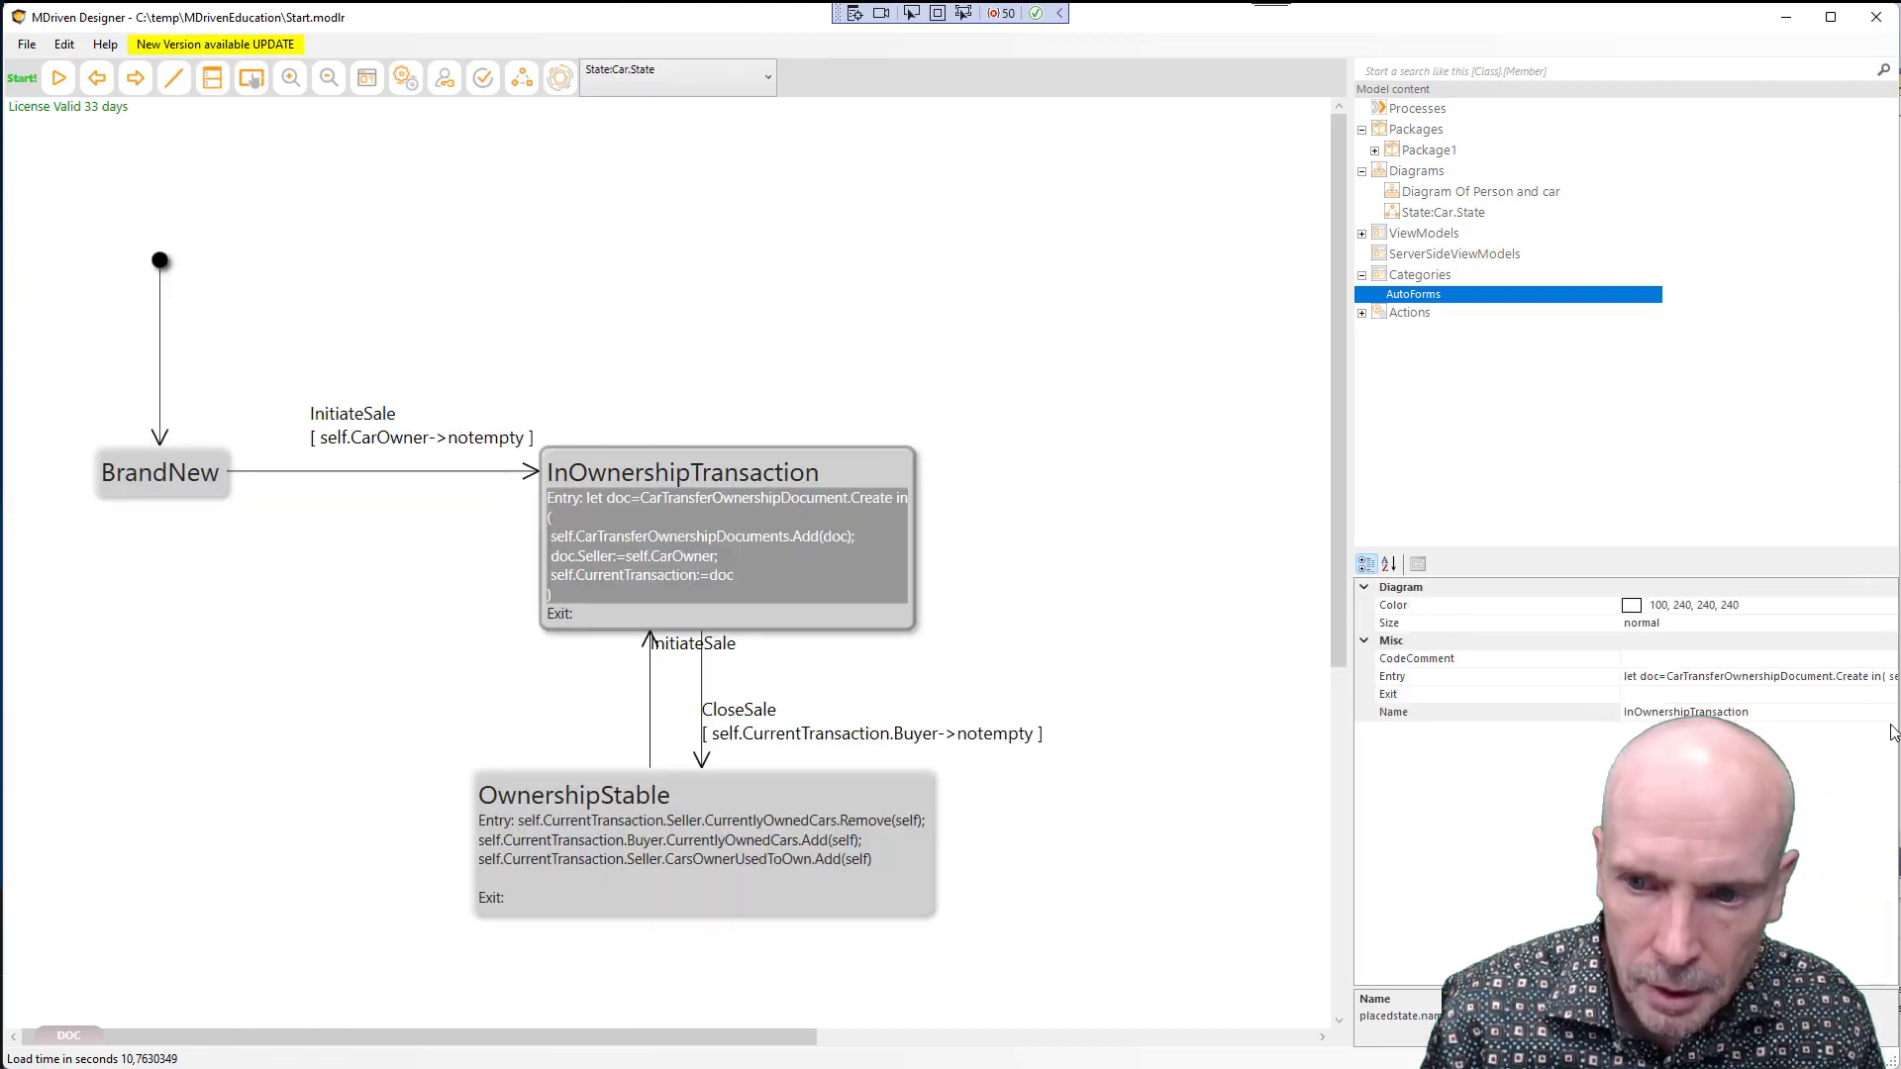
{"action": "left_click", "coordinate": [1777, 679]}
{"action": "left_click", "coordinate": [1888, 678]}
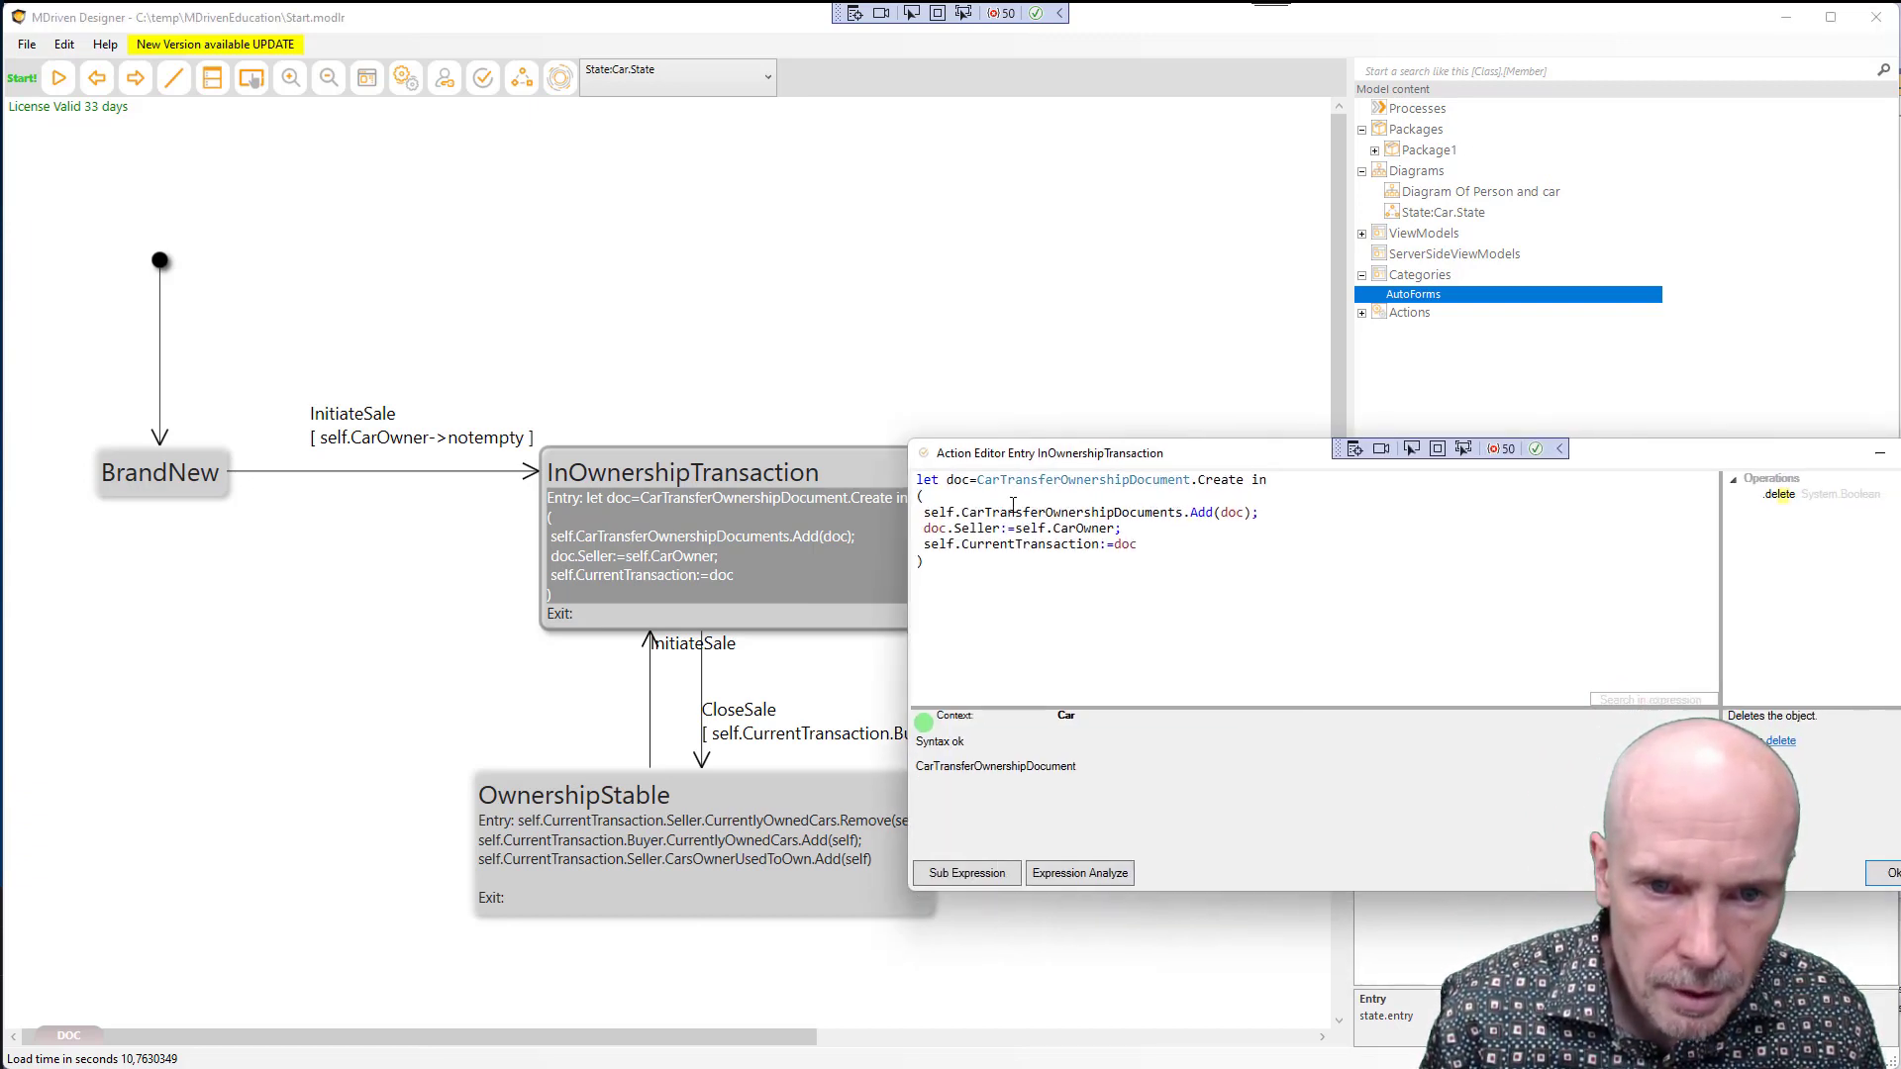
{"action": "left_click", "coordinate": [1184, 514]}
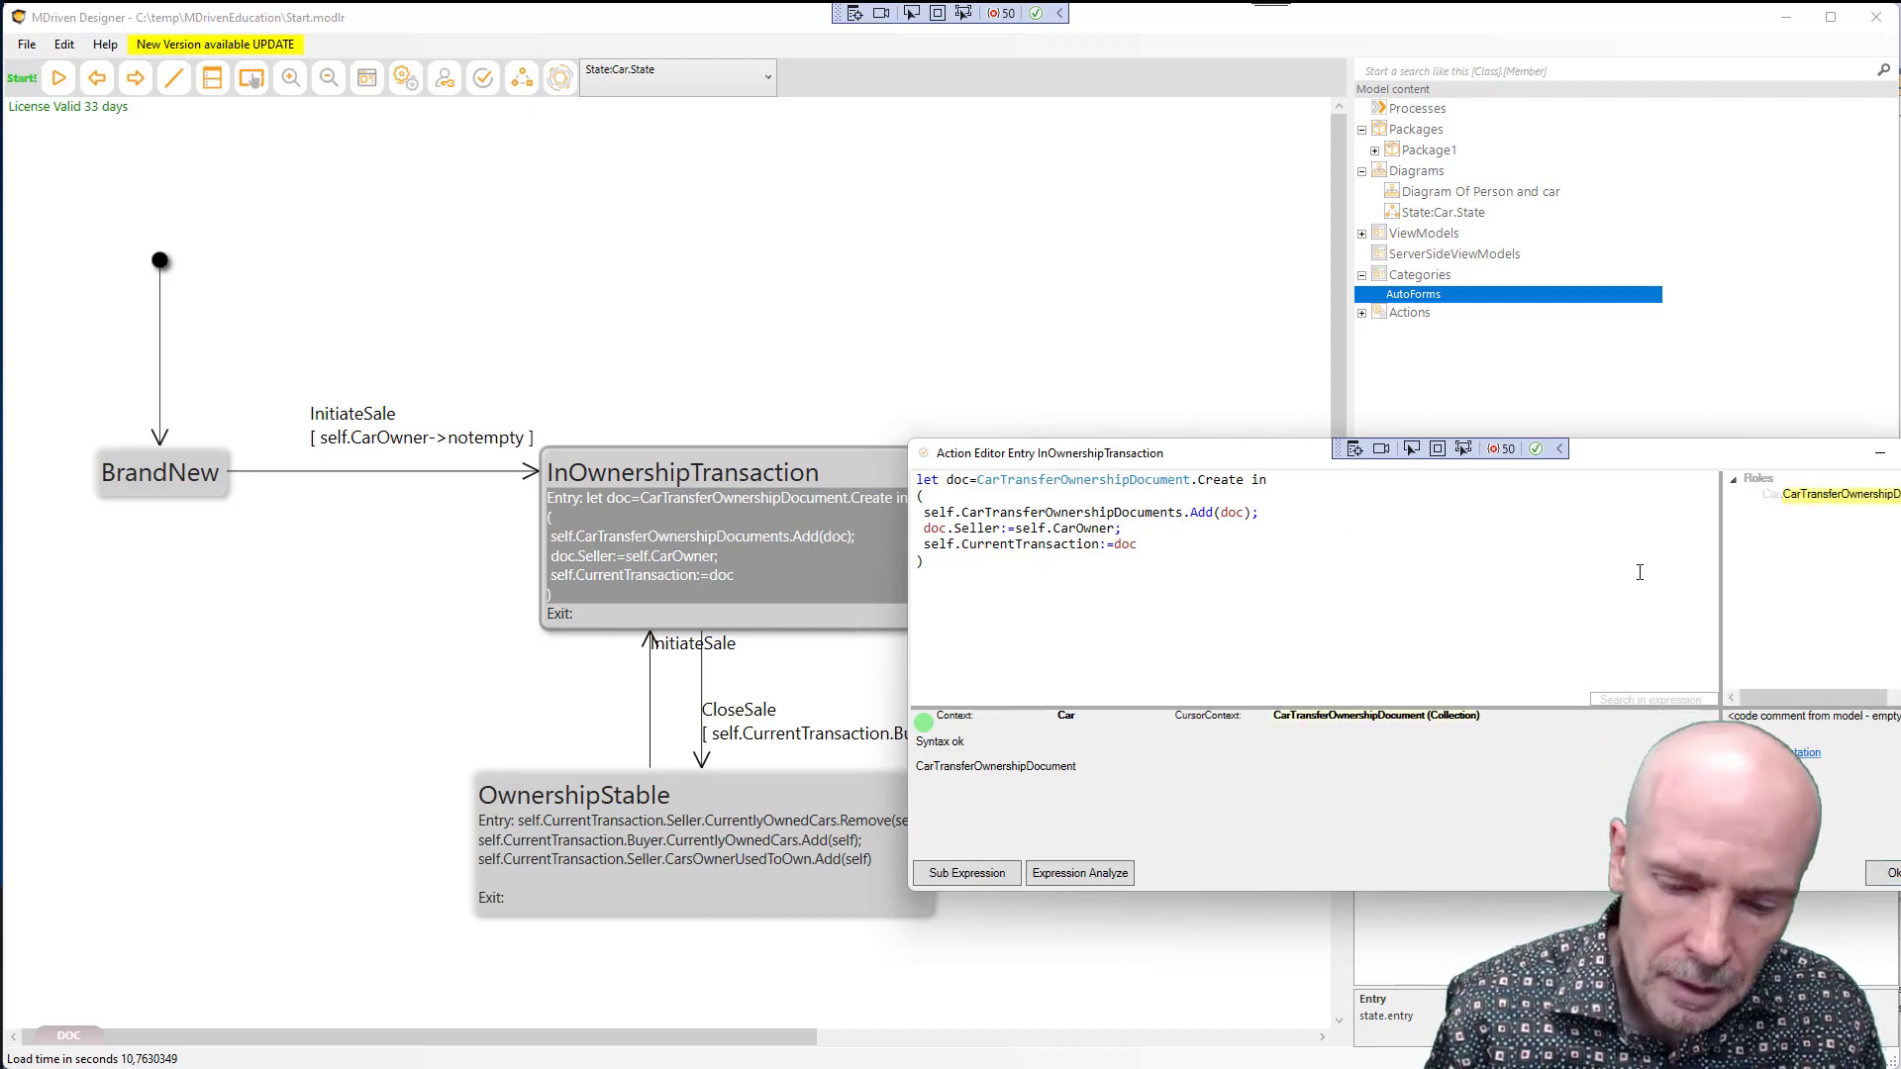
{"action": "key", "text": "BackSpace"}
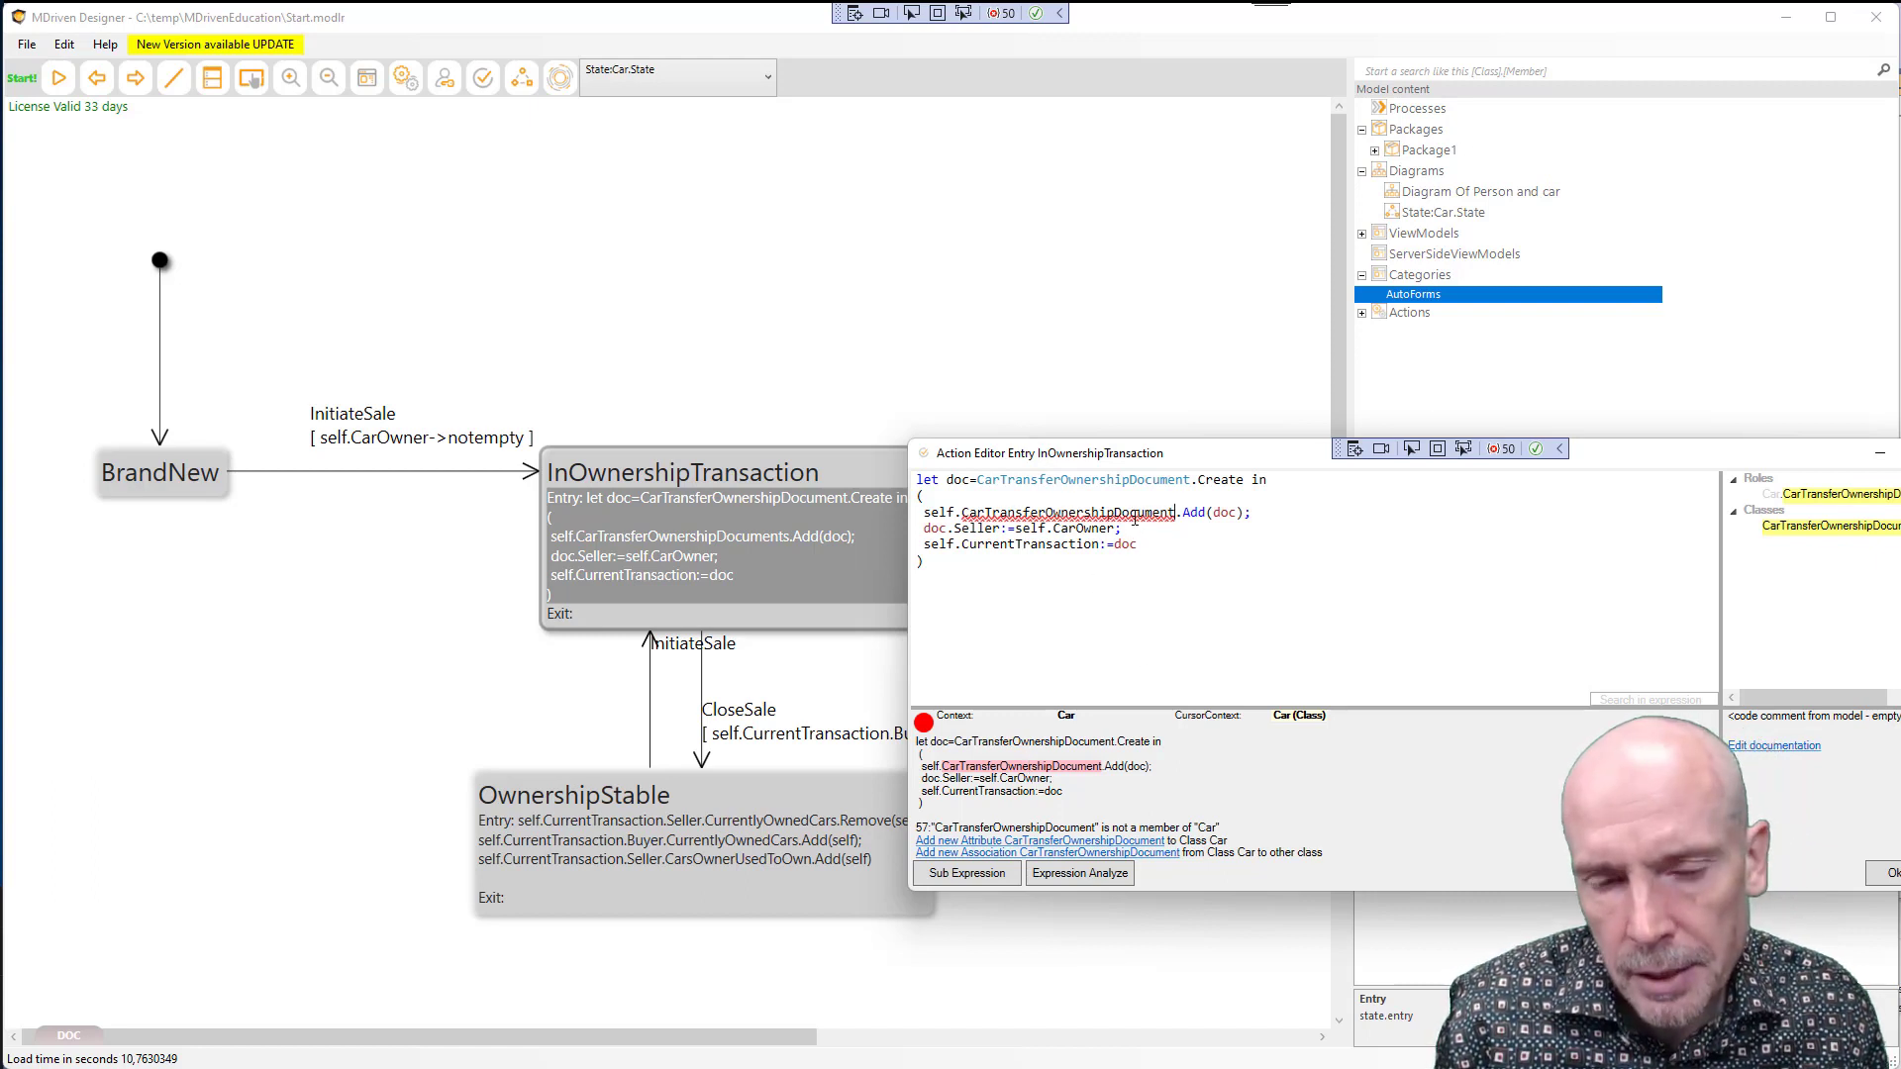
{"action": "left_click_drag", "start_coordinate": [1171, 462], "coordinate": [1092, 407]}
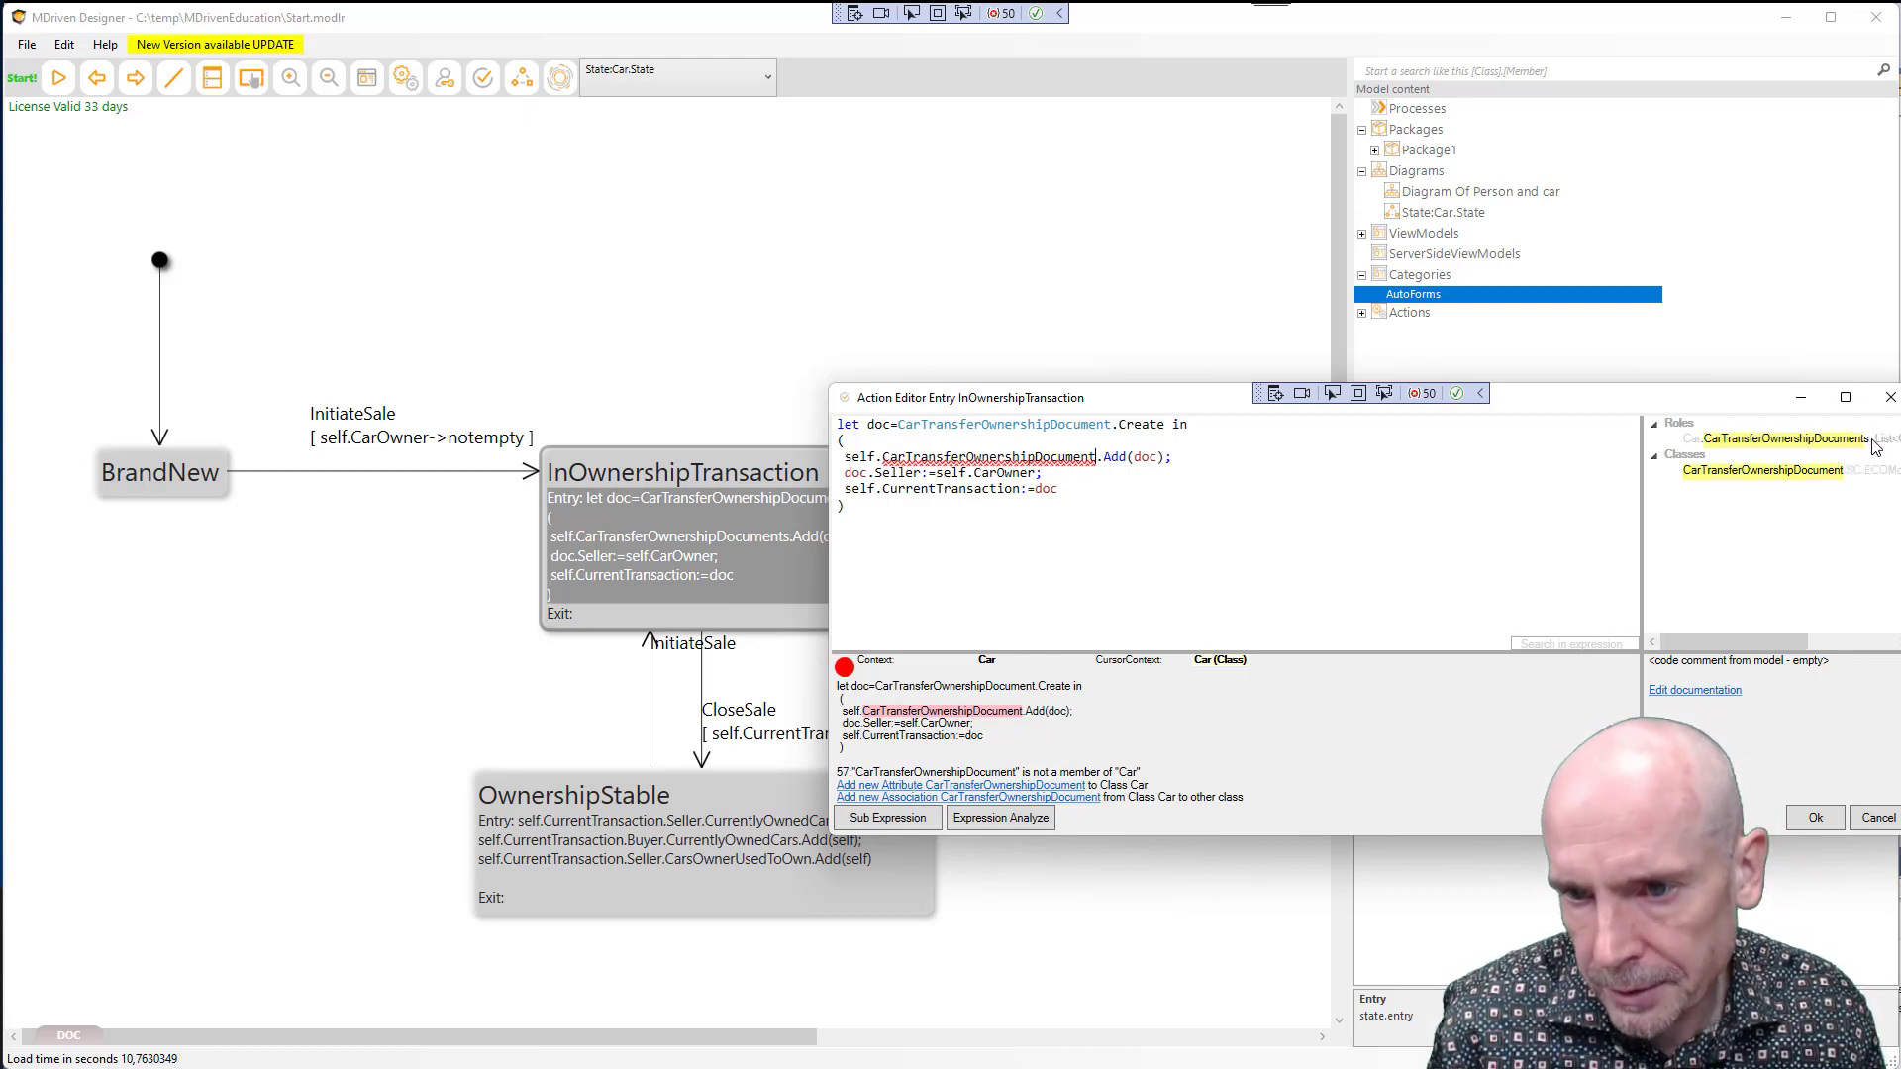
{"action": "type", "text": "s"}
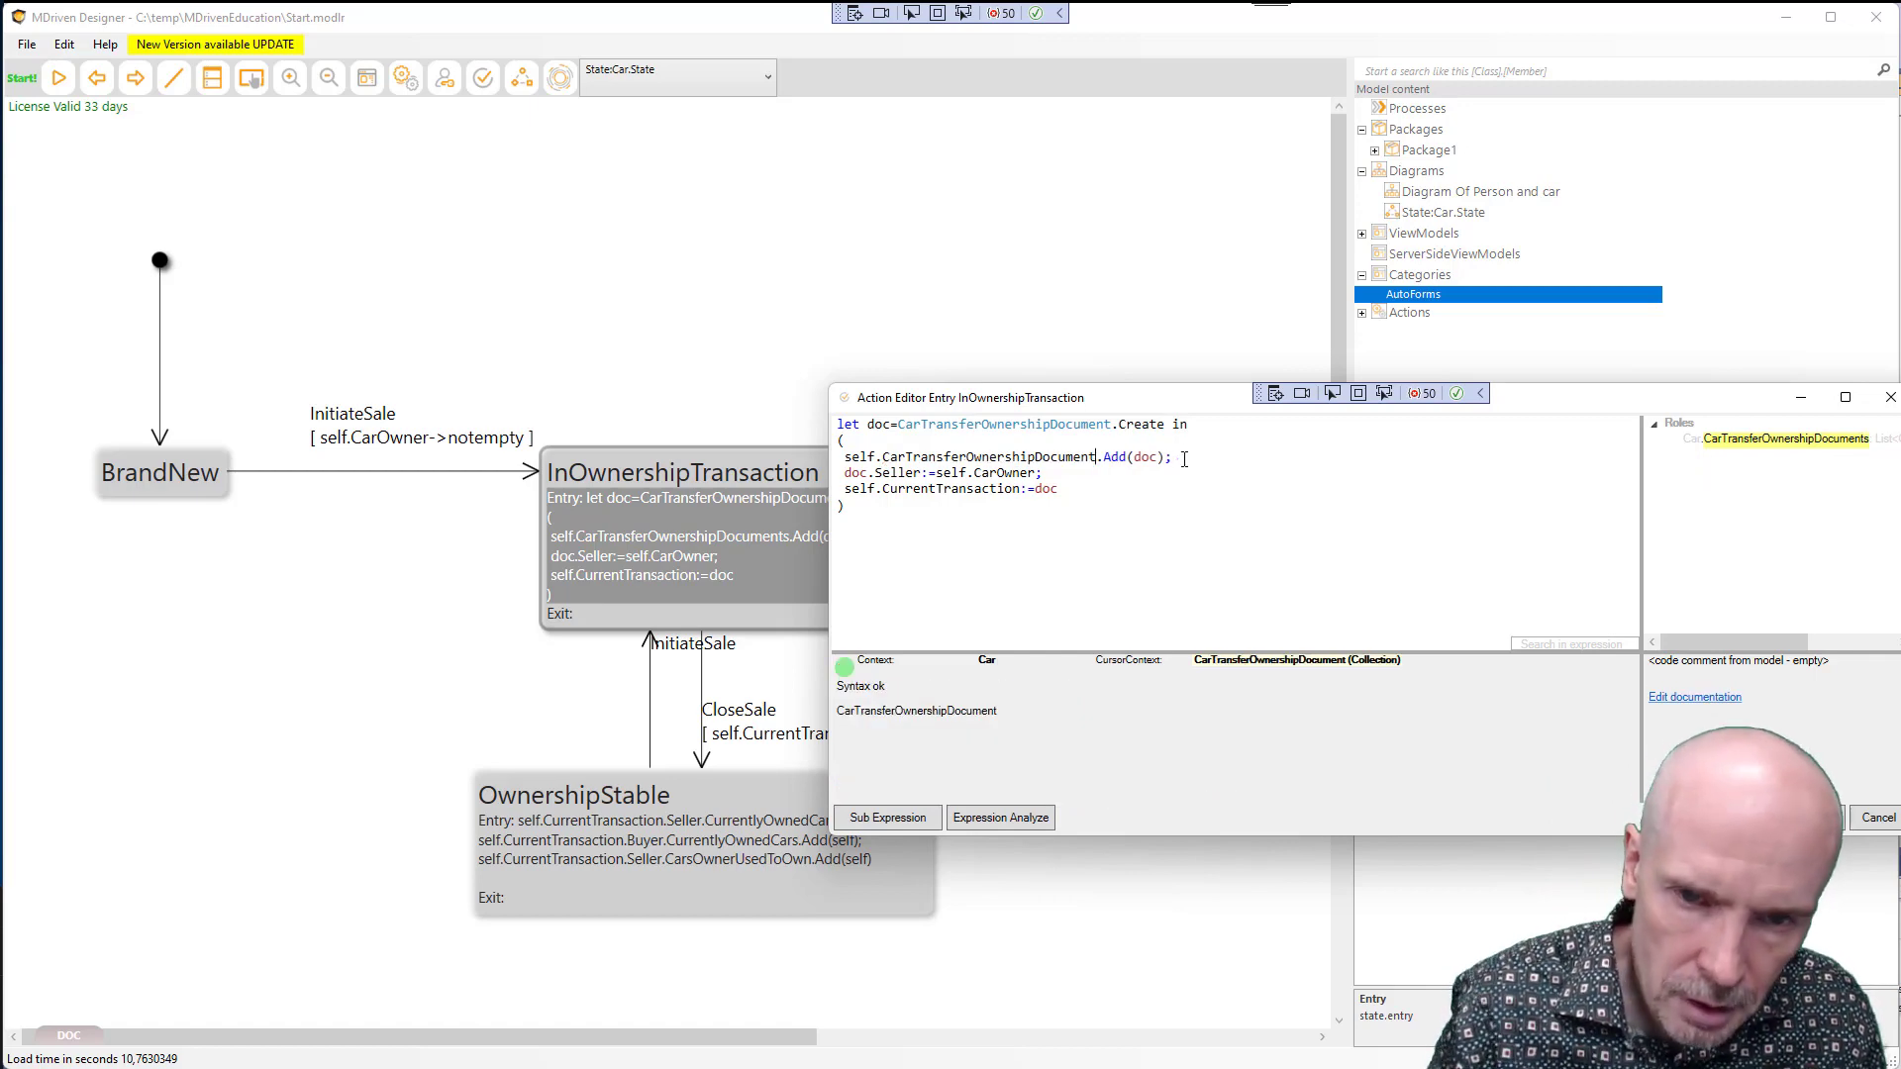
{"action": "key", "text": "BackSpace"}
{"action": "left_click", "coordinate": [1816, 817]}
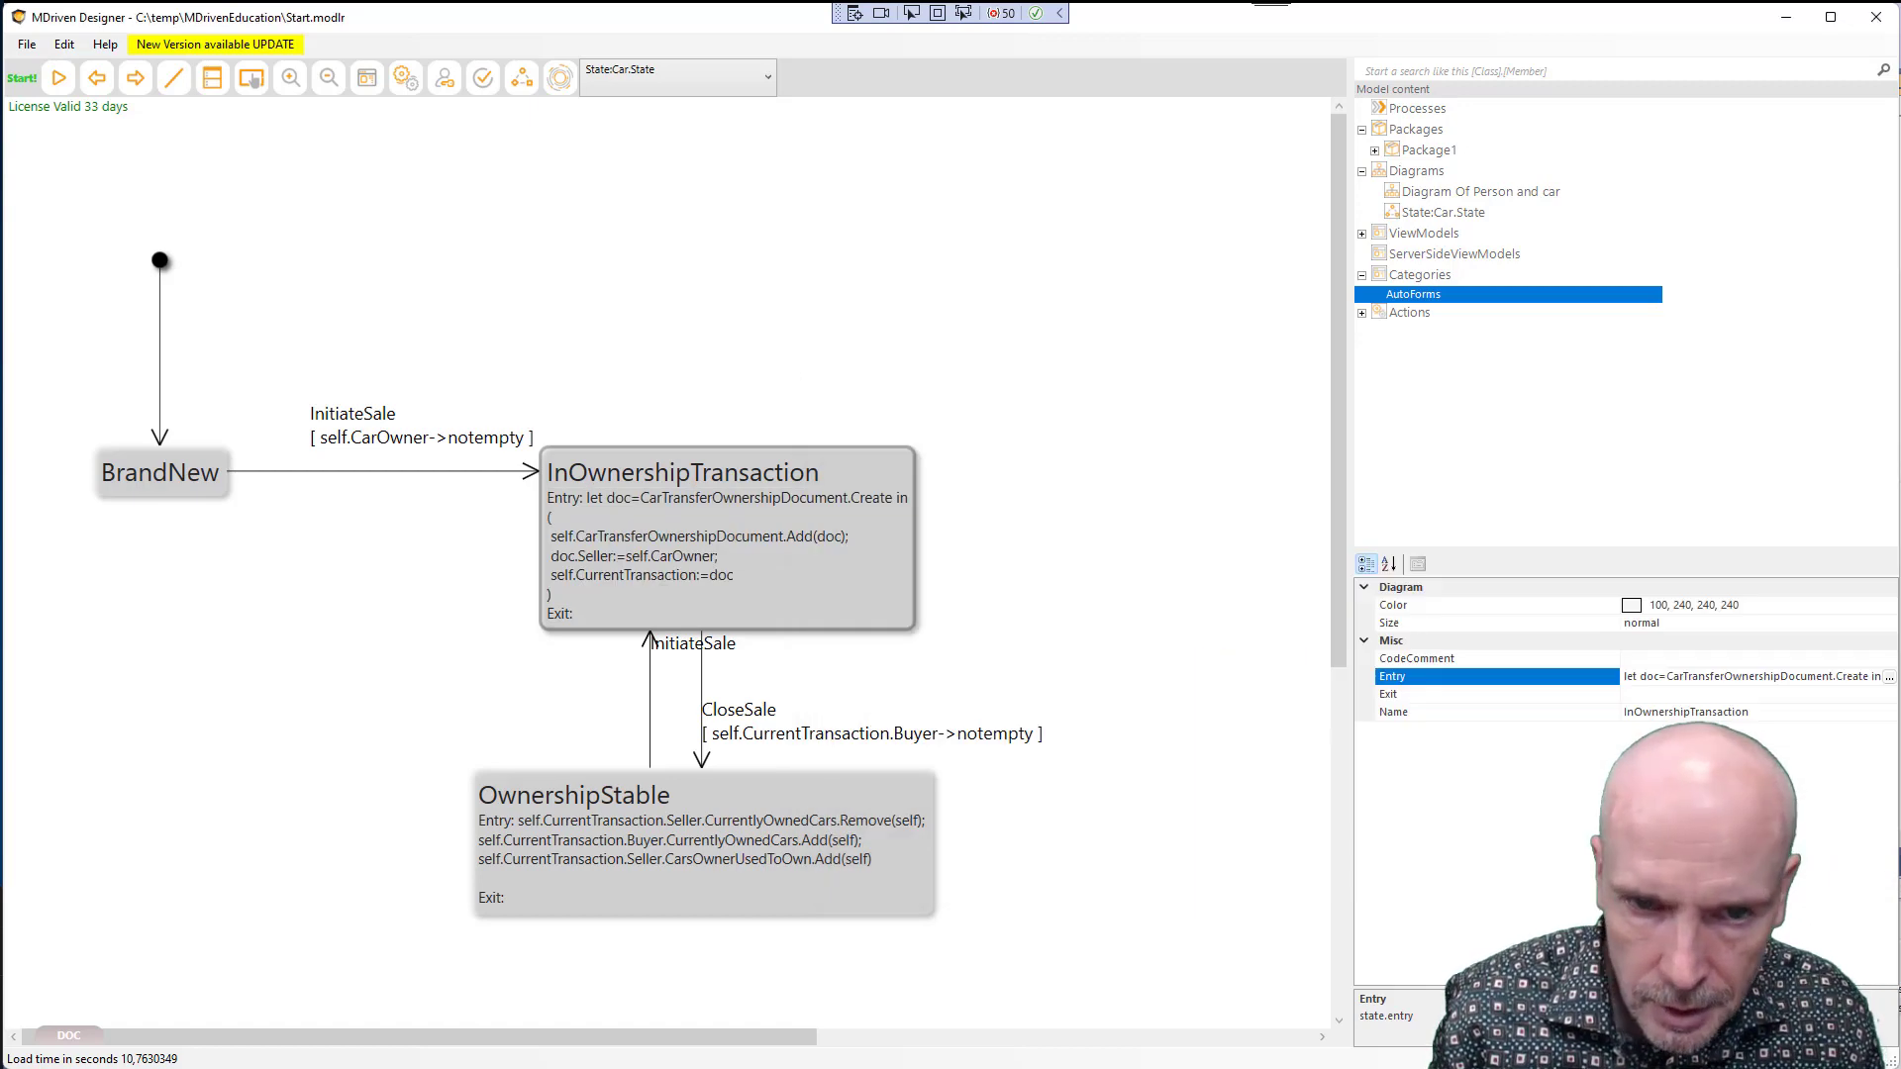
List the model errors and try to navigate to the one reported for the InOwnershipTransaction entry action
{"action": "left_click", "coordinate": [483, 78]}
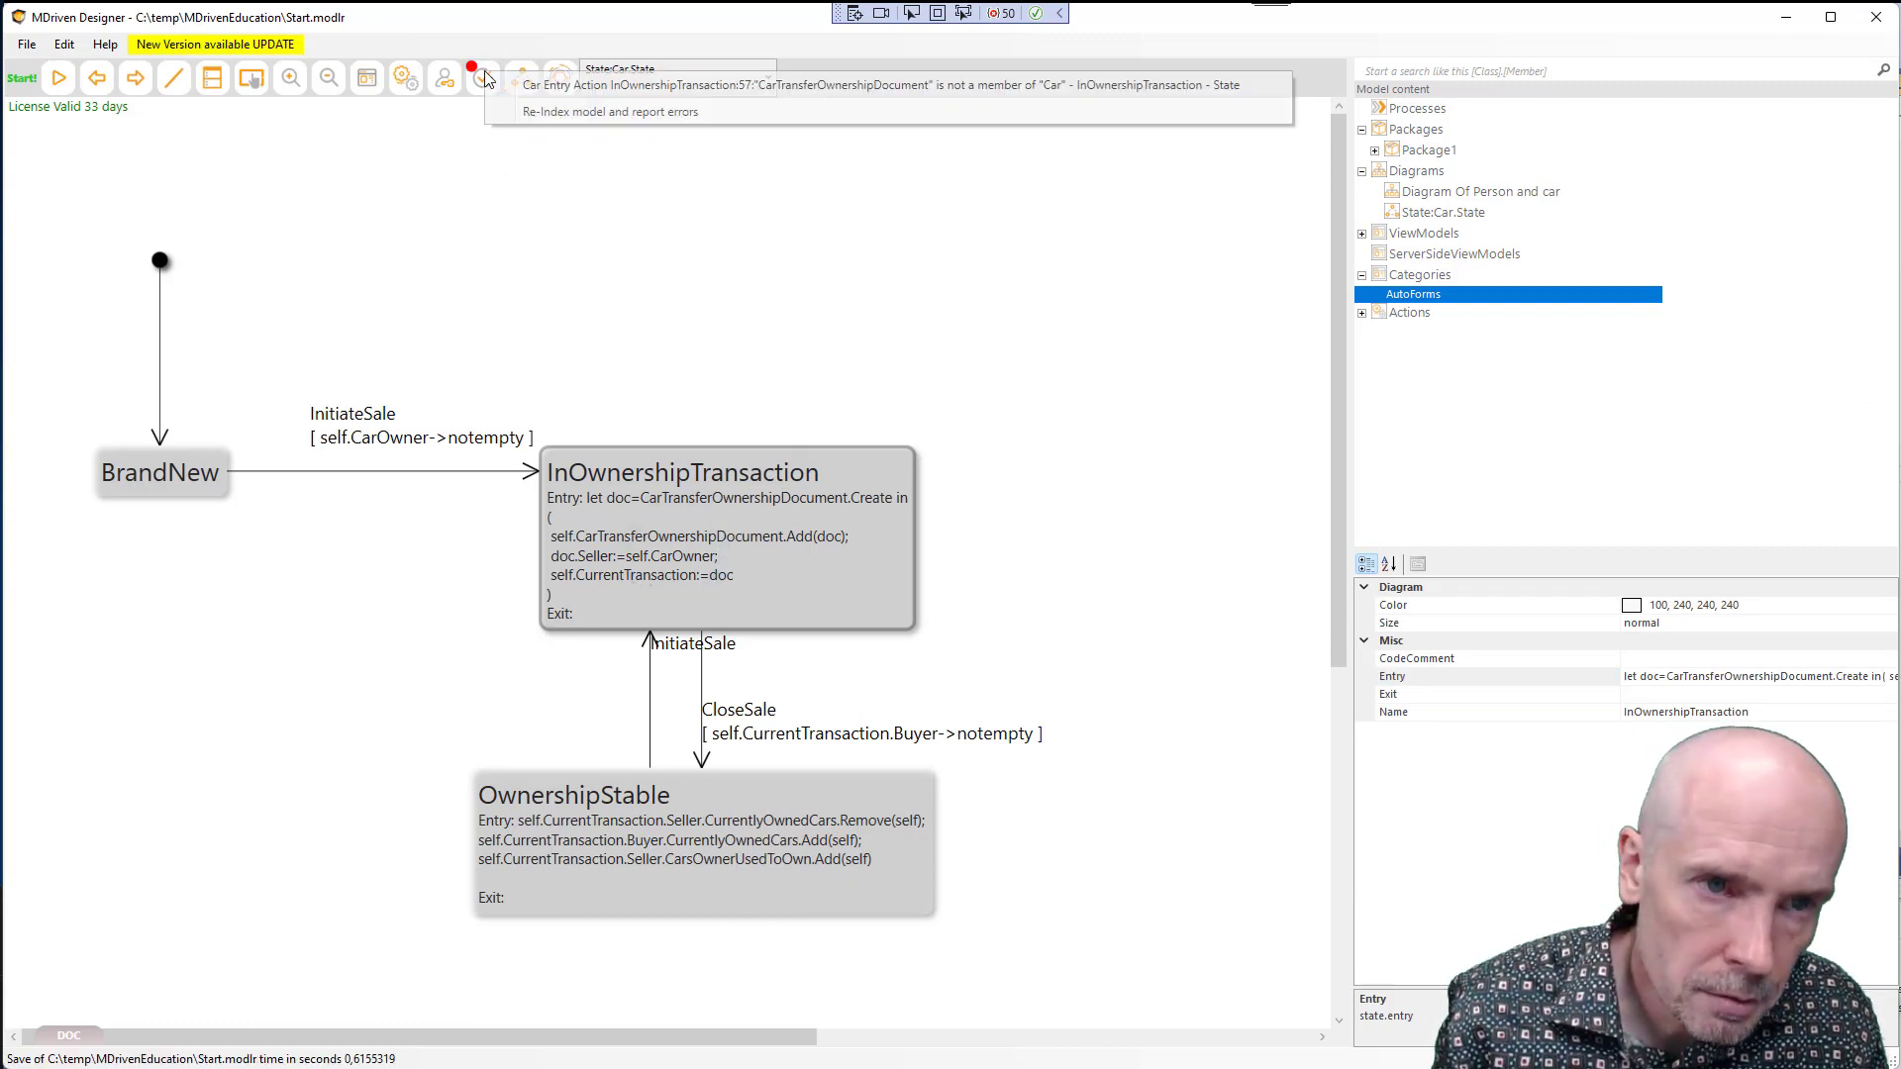
{"action": "left_click", "coordinate": [560, 88]}
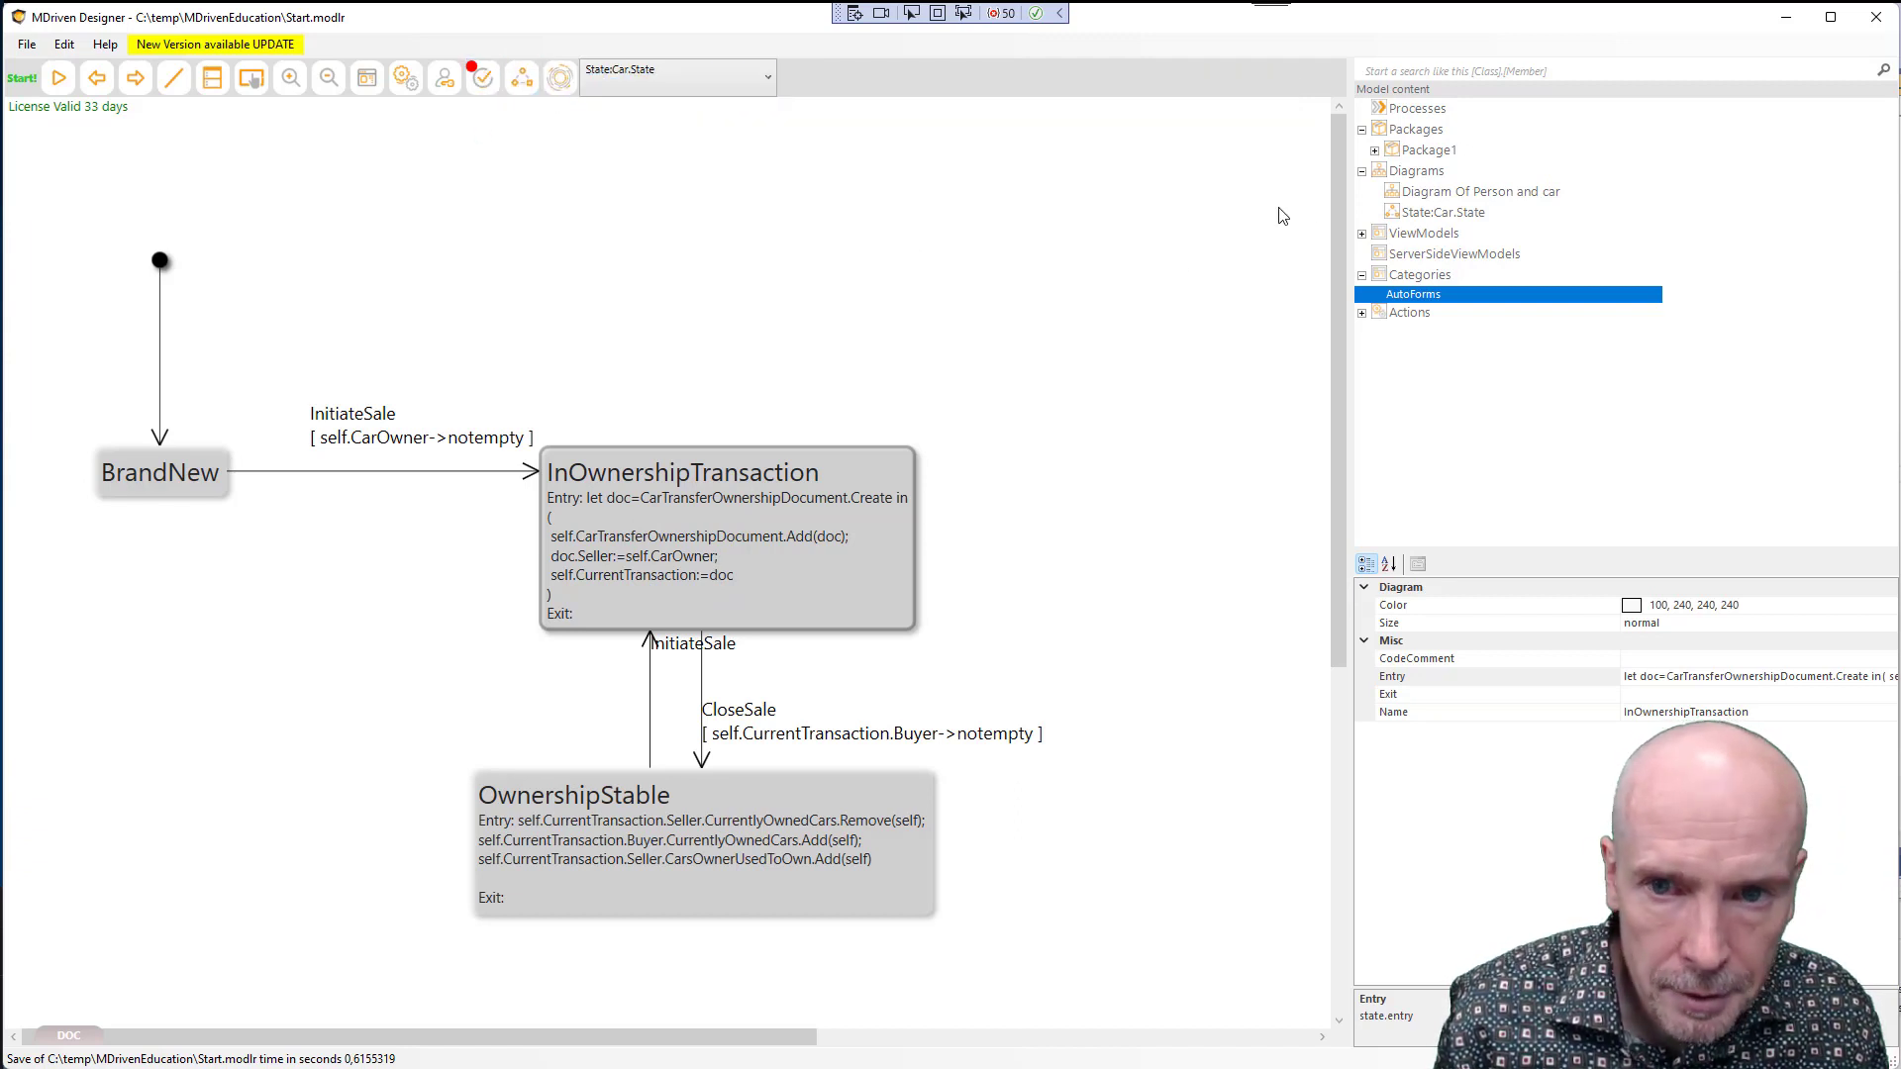
{"action": "left_click", "coordinate": [1445, 213]}
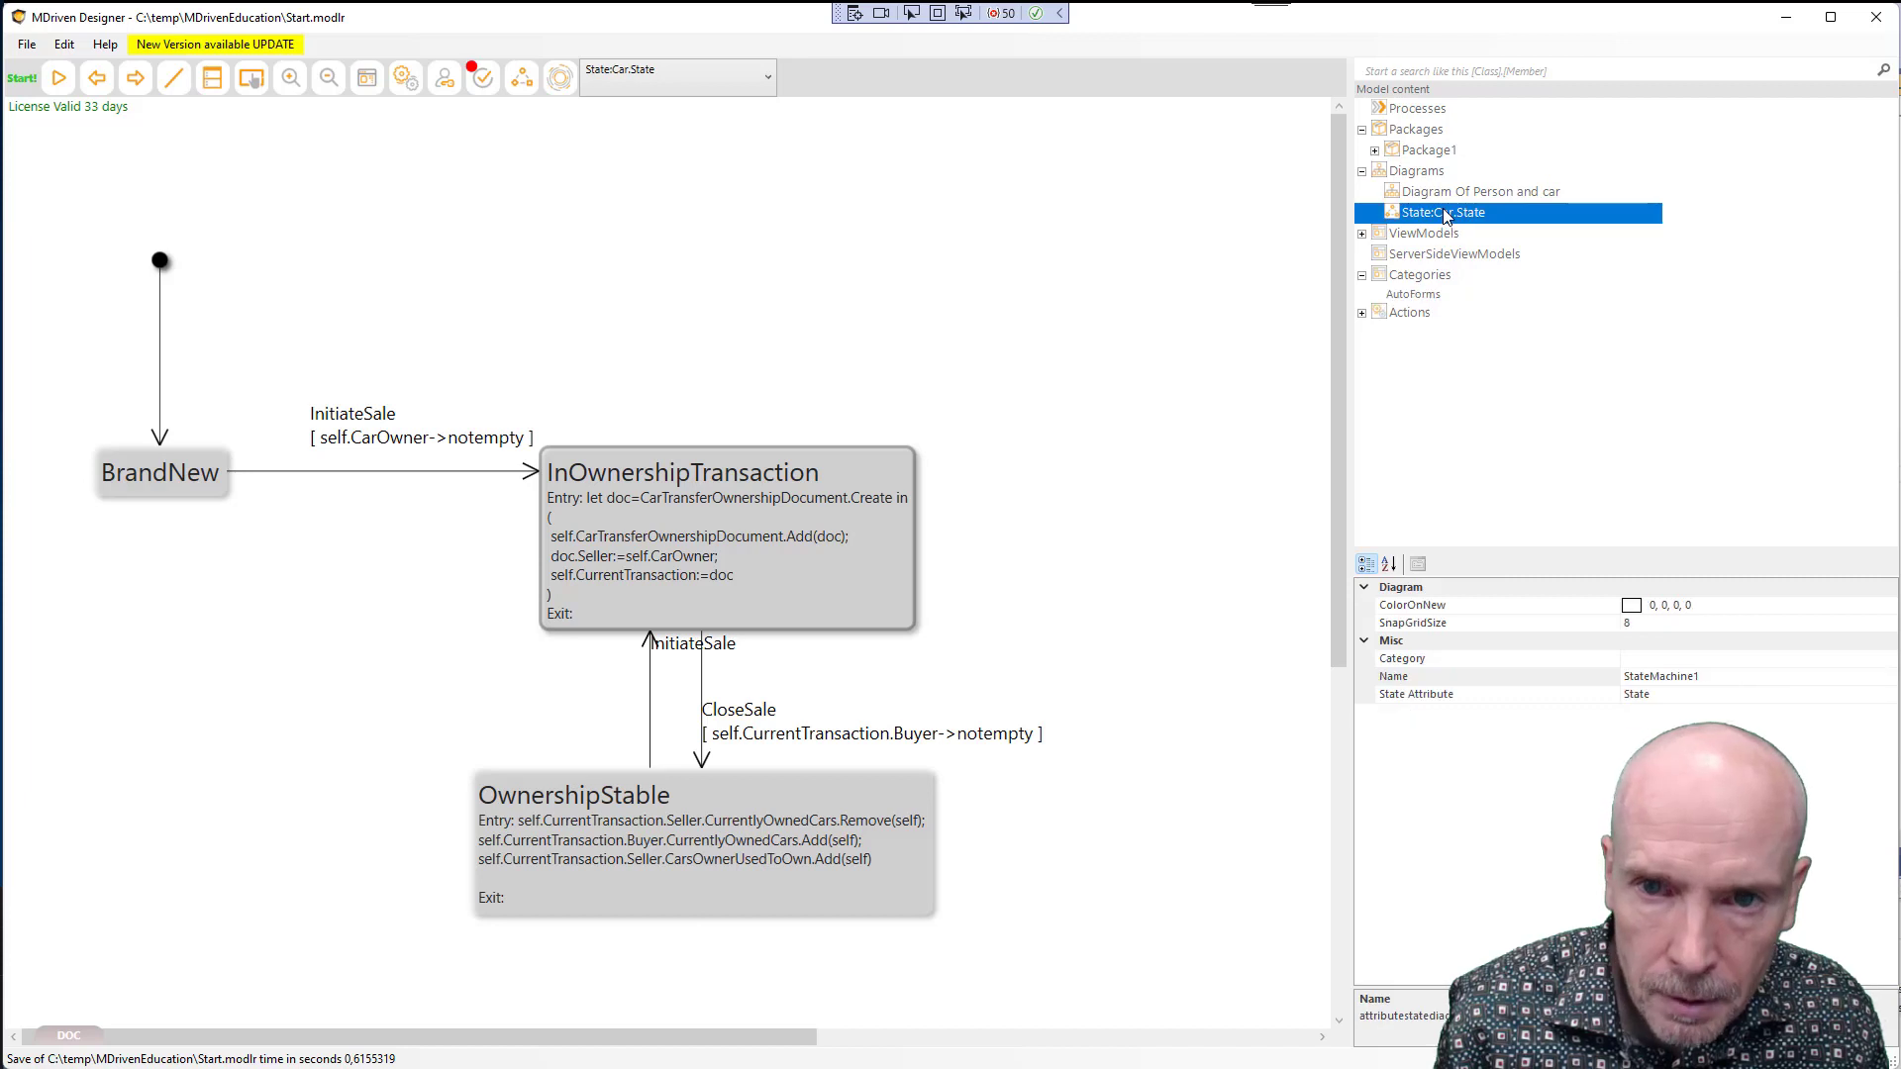
{"action": "left_click", "coordinate": [483, 77]}
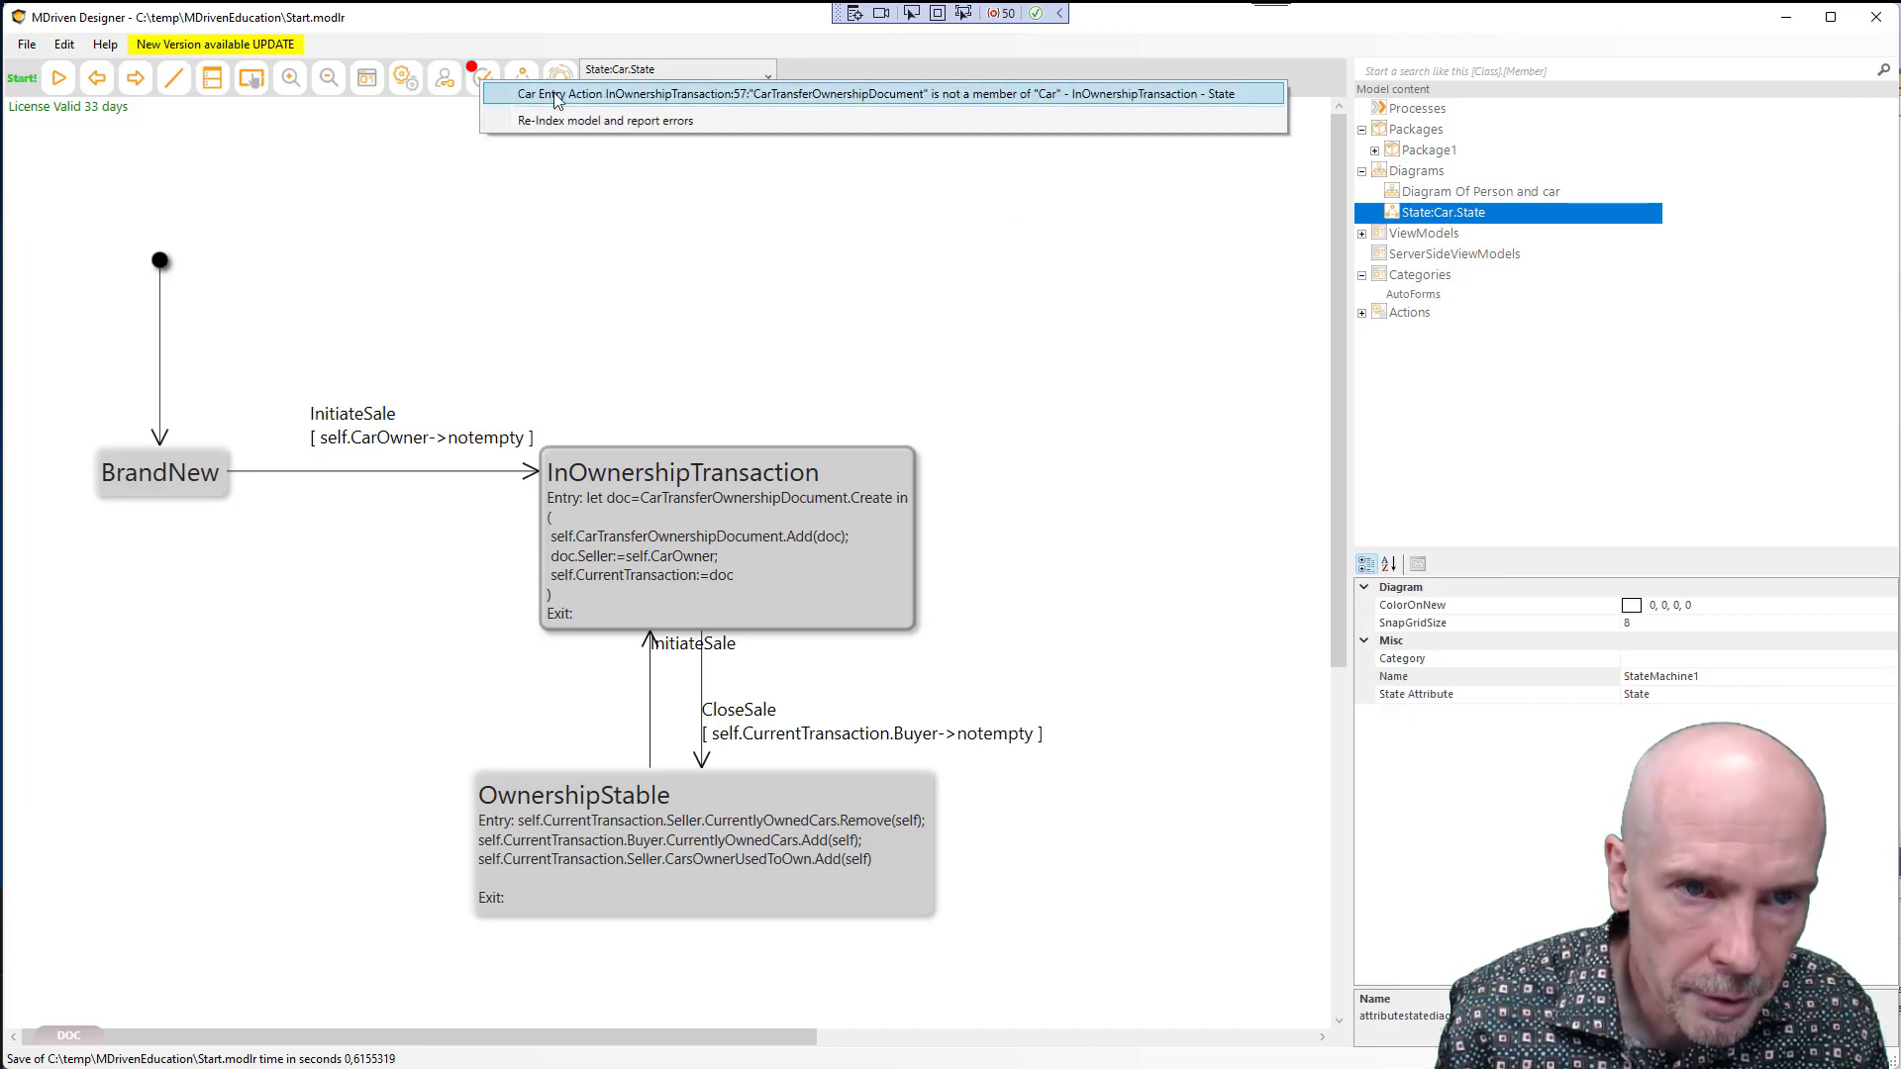
{"action": "left_click", "coordinate": [702, 99]}
Switch to Diagram Of Person and car and try going to the InOwnershipTransaction entry action error from there
{"action": "left_click", "coordinate": [687, 75]}
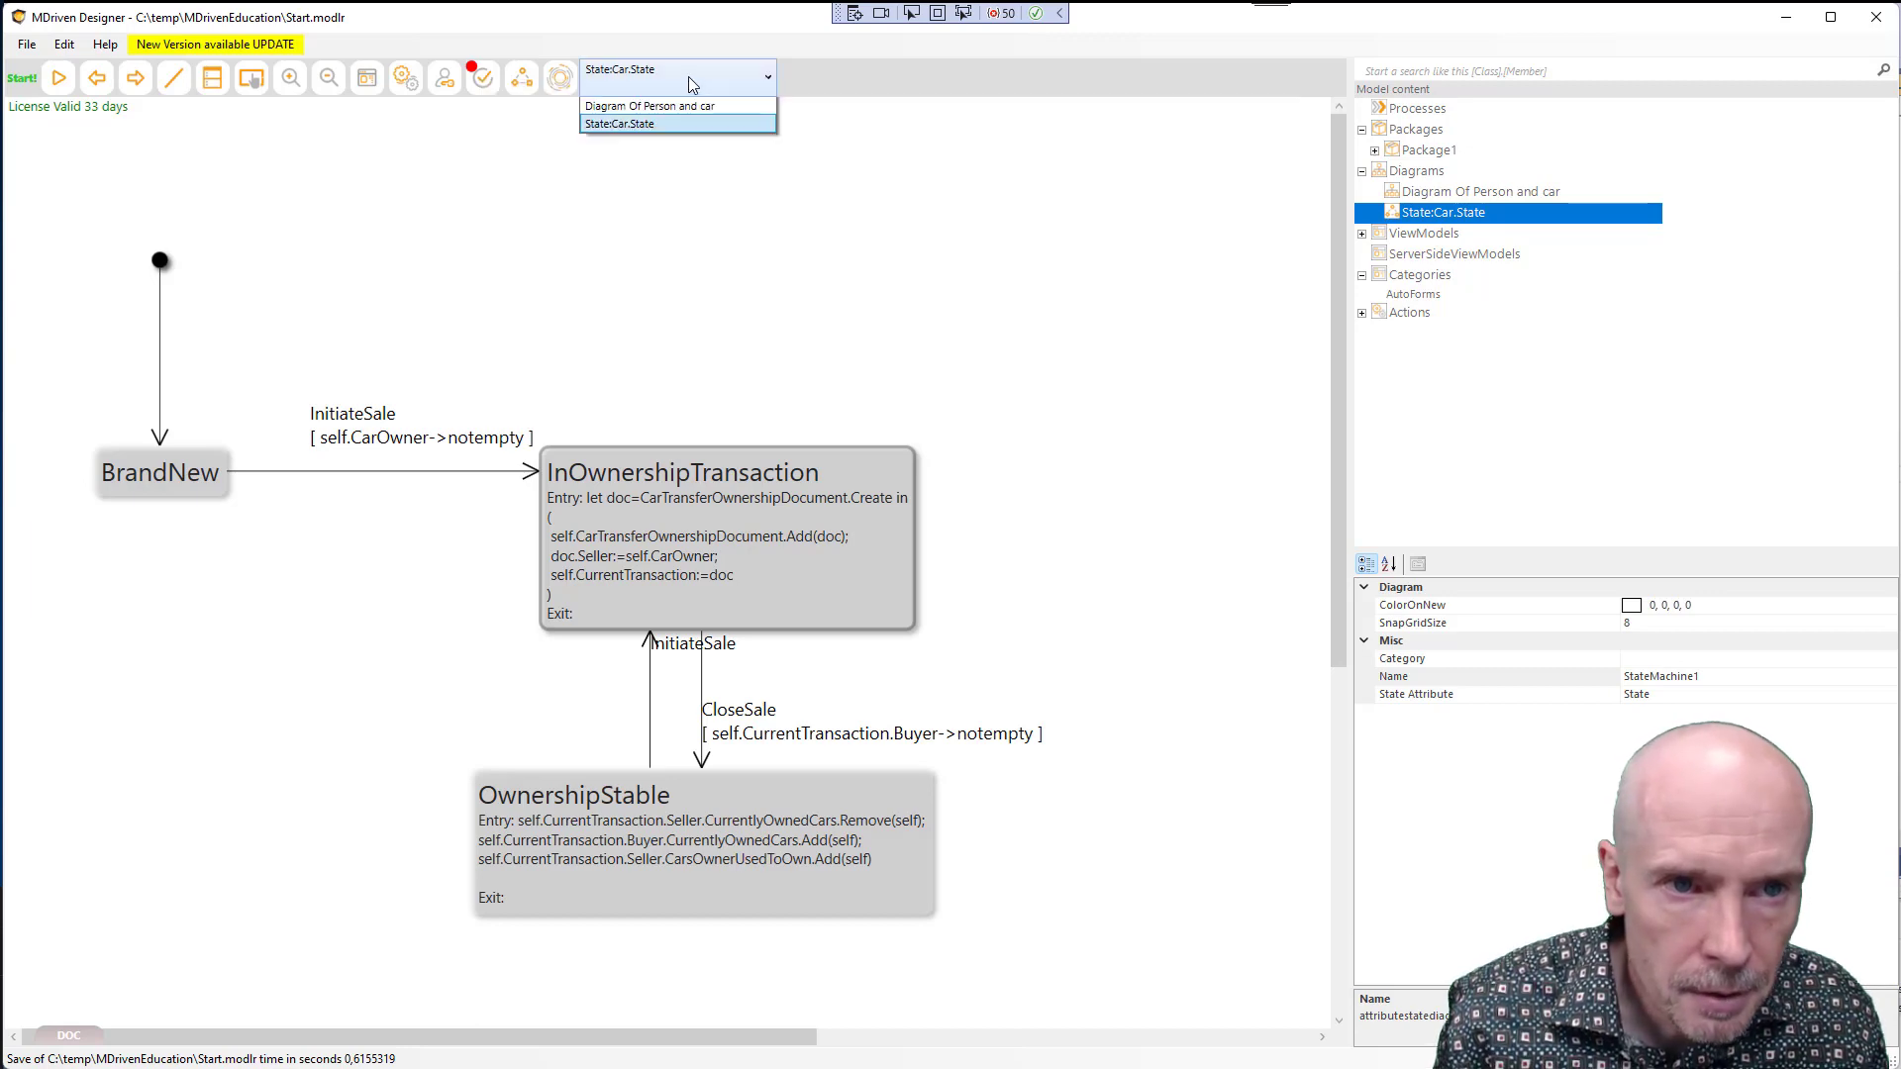
{"action": "left_click", "coordinate": [663, 121]}
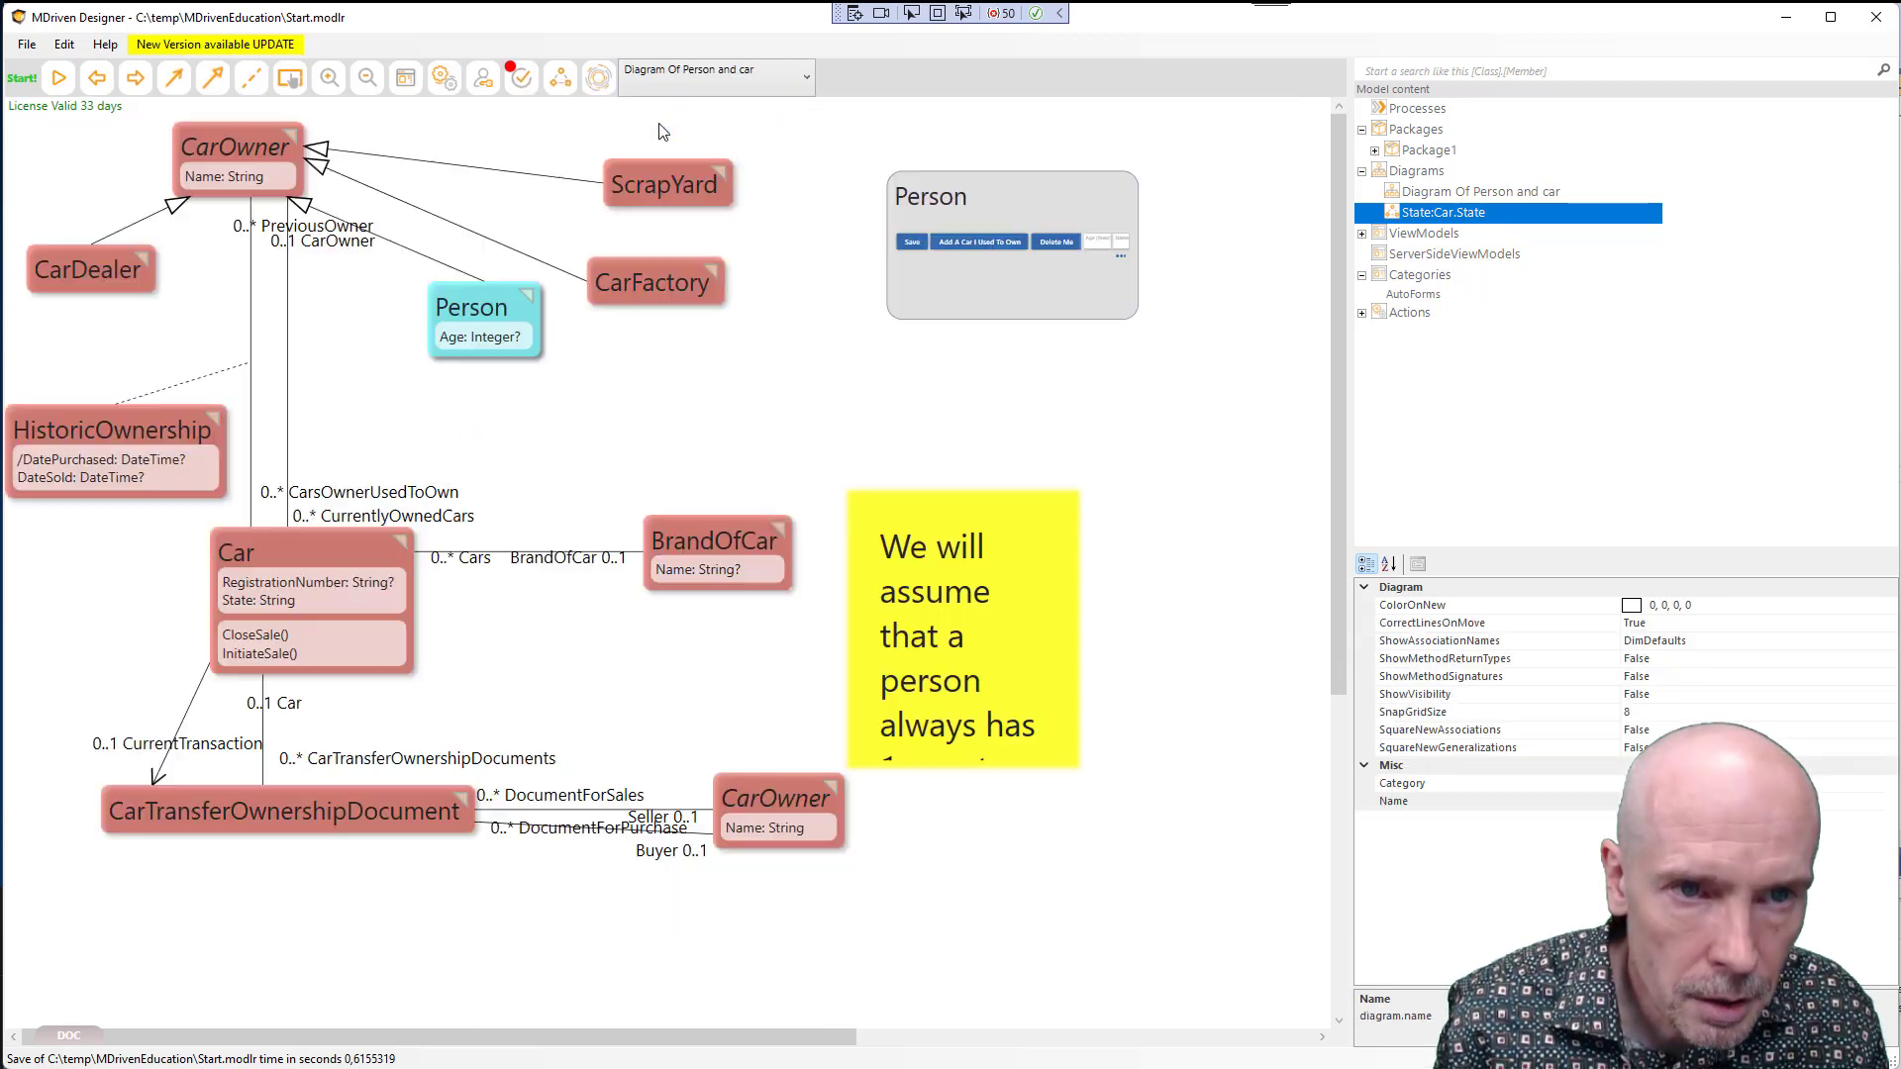
{"action": "left_click", "coordinate": [524, 79]}
{"action": "left_click", "coordinate": [594, 101]}
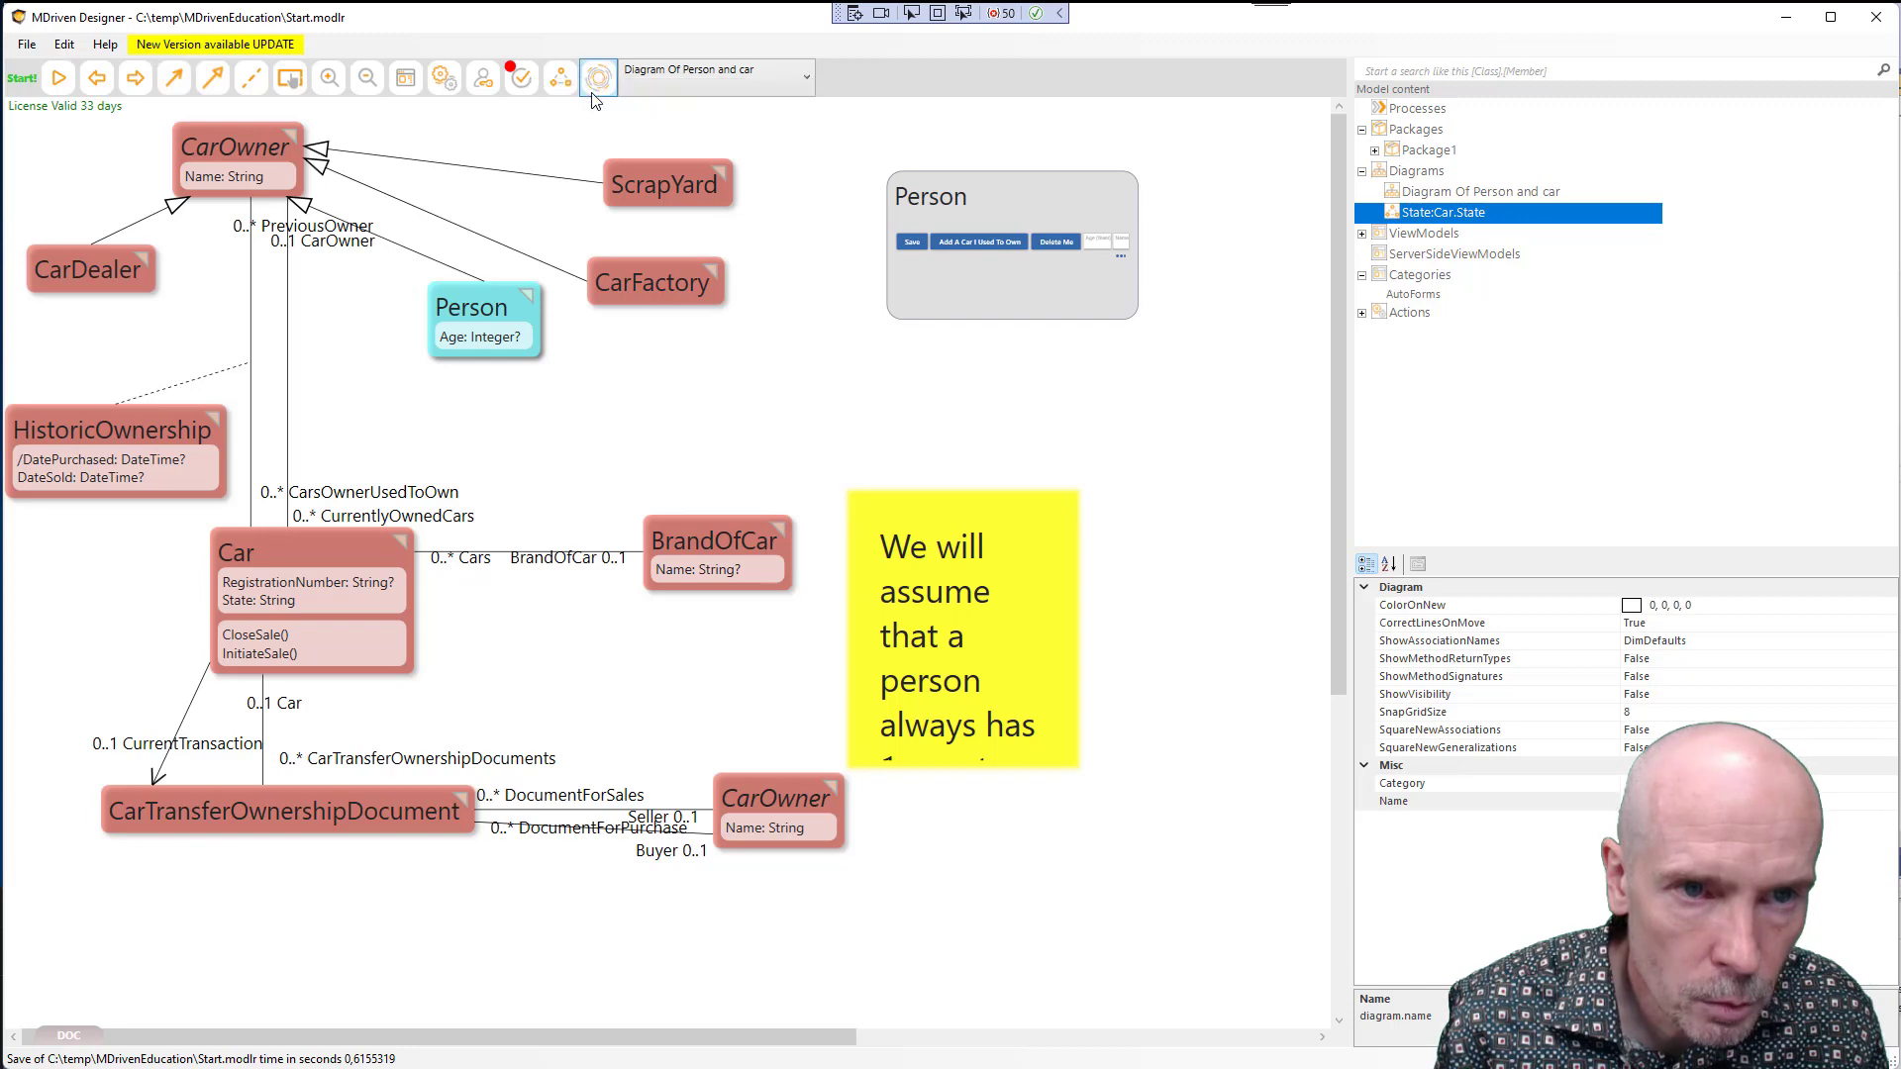
{"action": "left_click", "coordinate": [523, 87]}
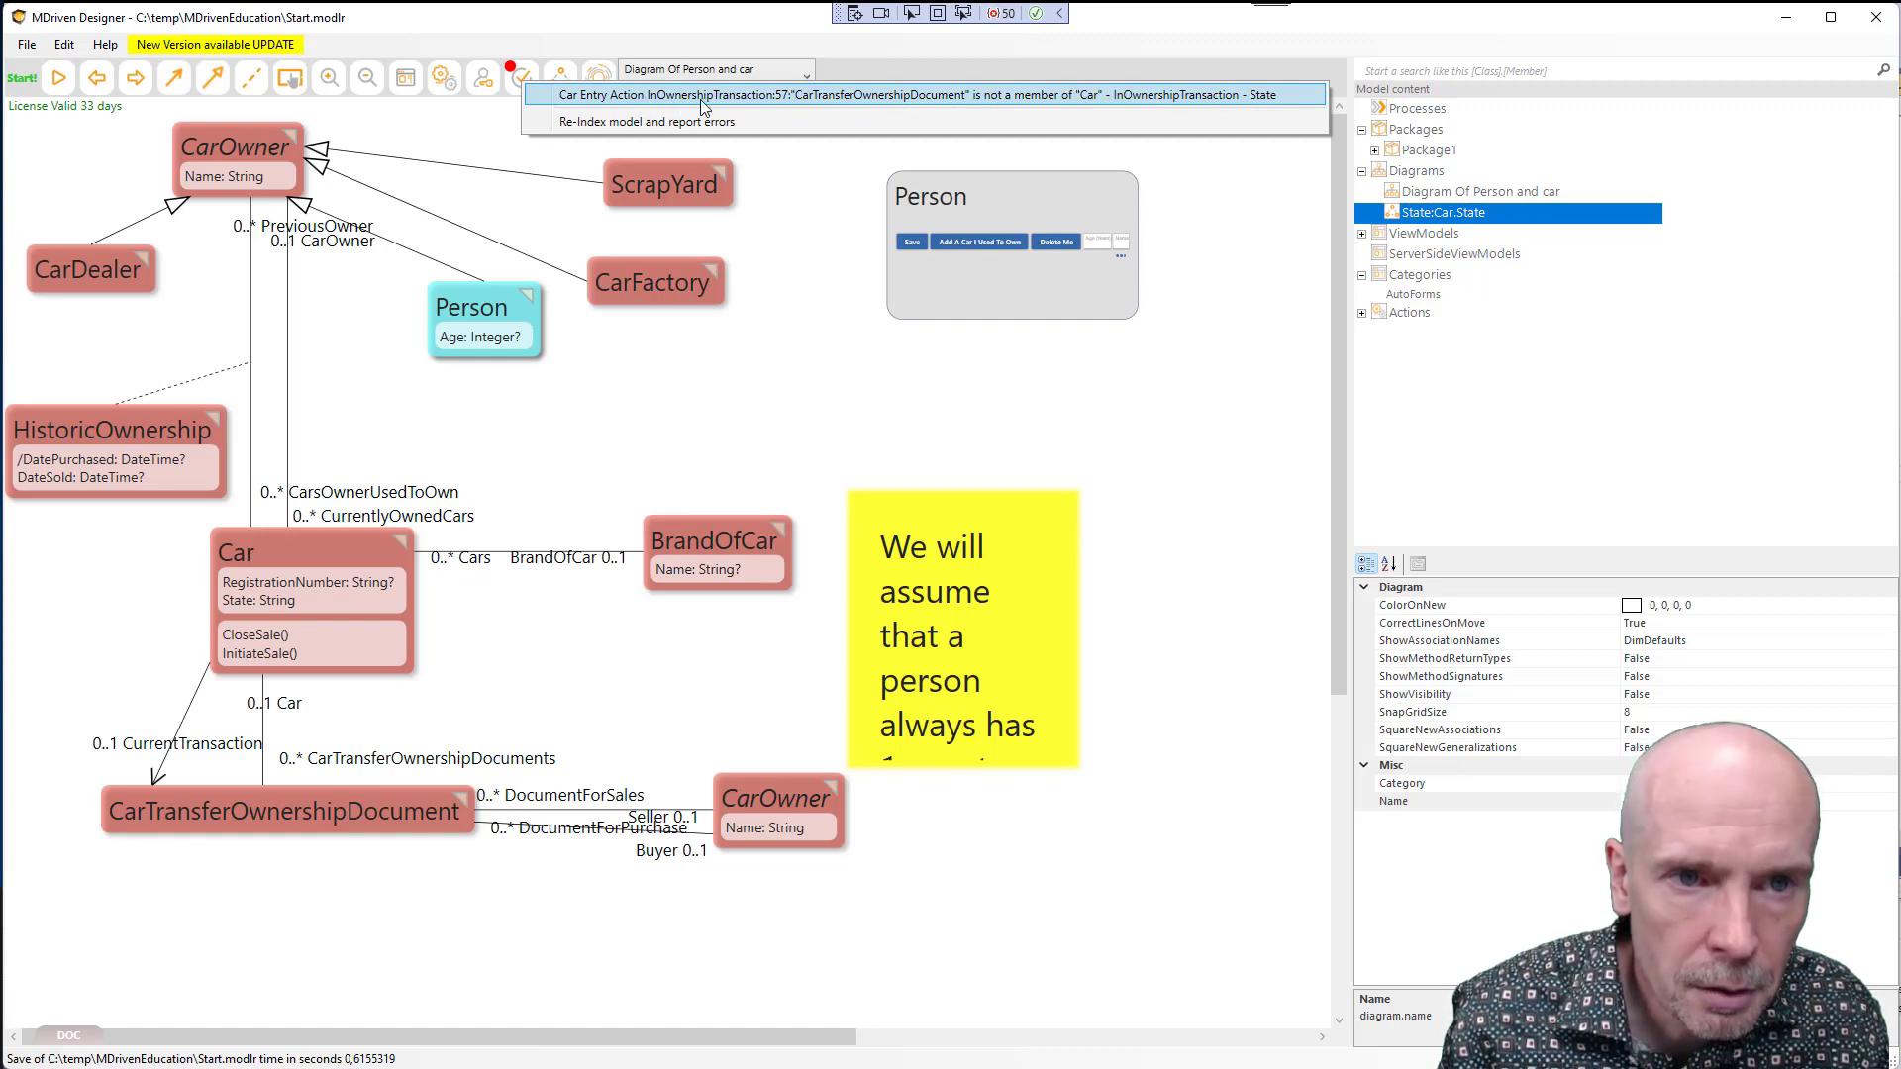
{"action": "left_click", "coordinate": [777, 265]}
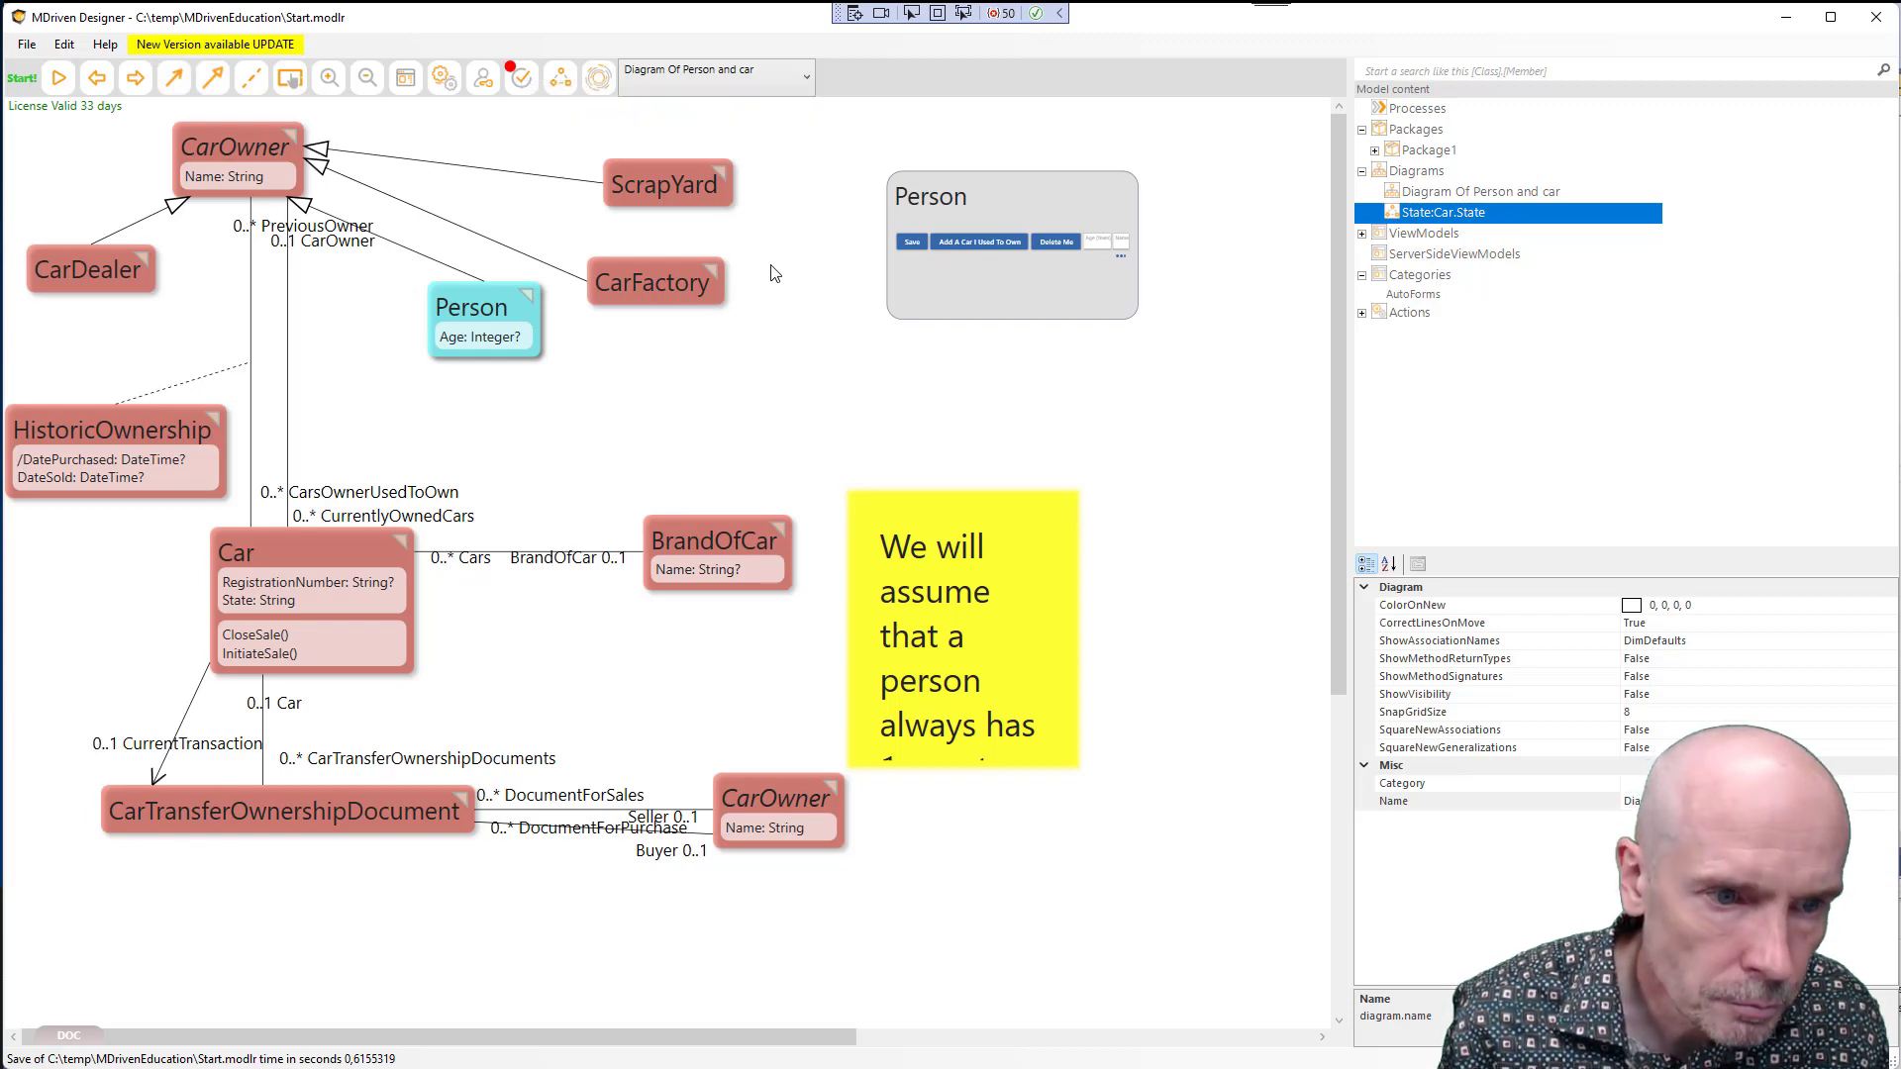
Return to the State:Car.State diagram and list the model errors again
{"action": "left_click", "coordinate": [669, 82]}
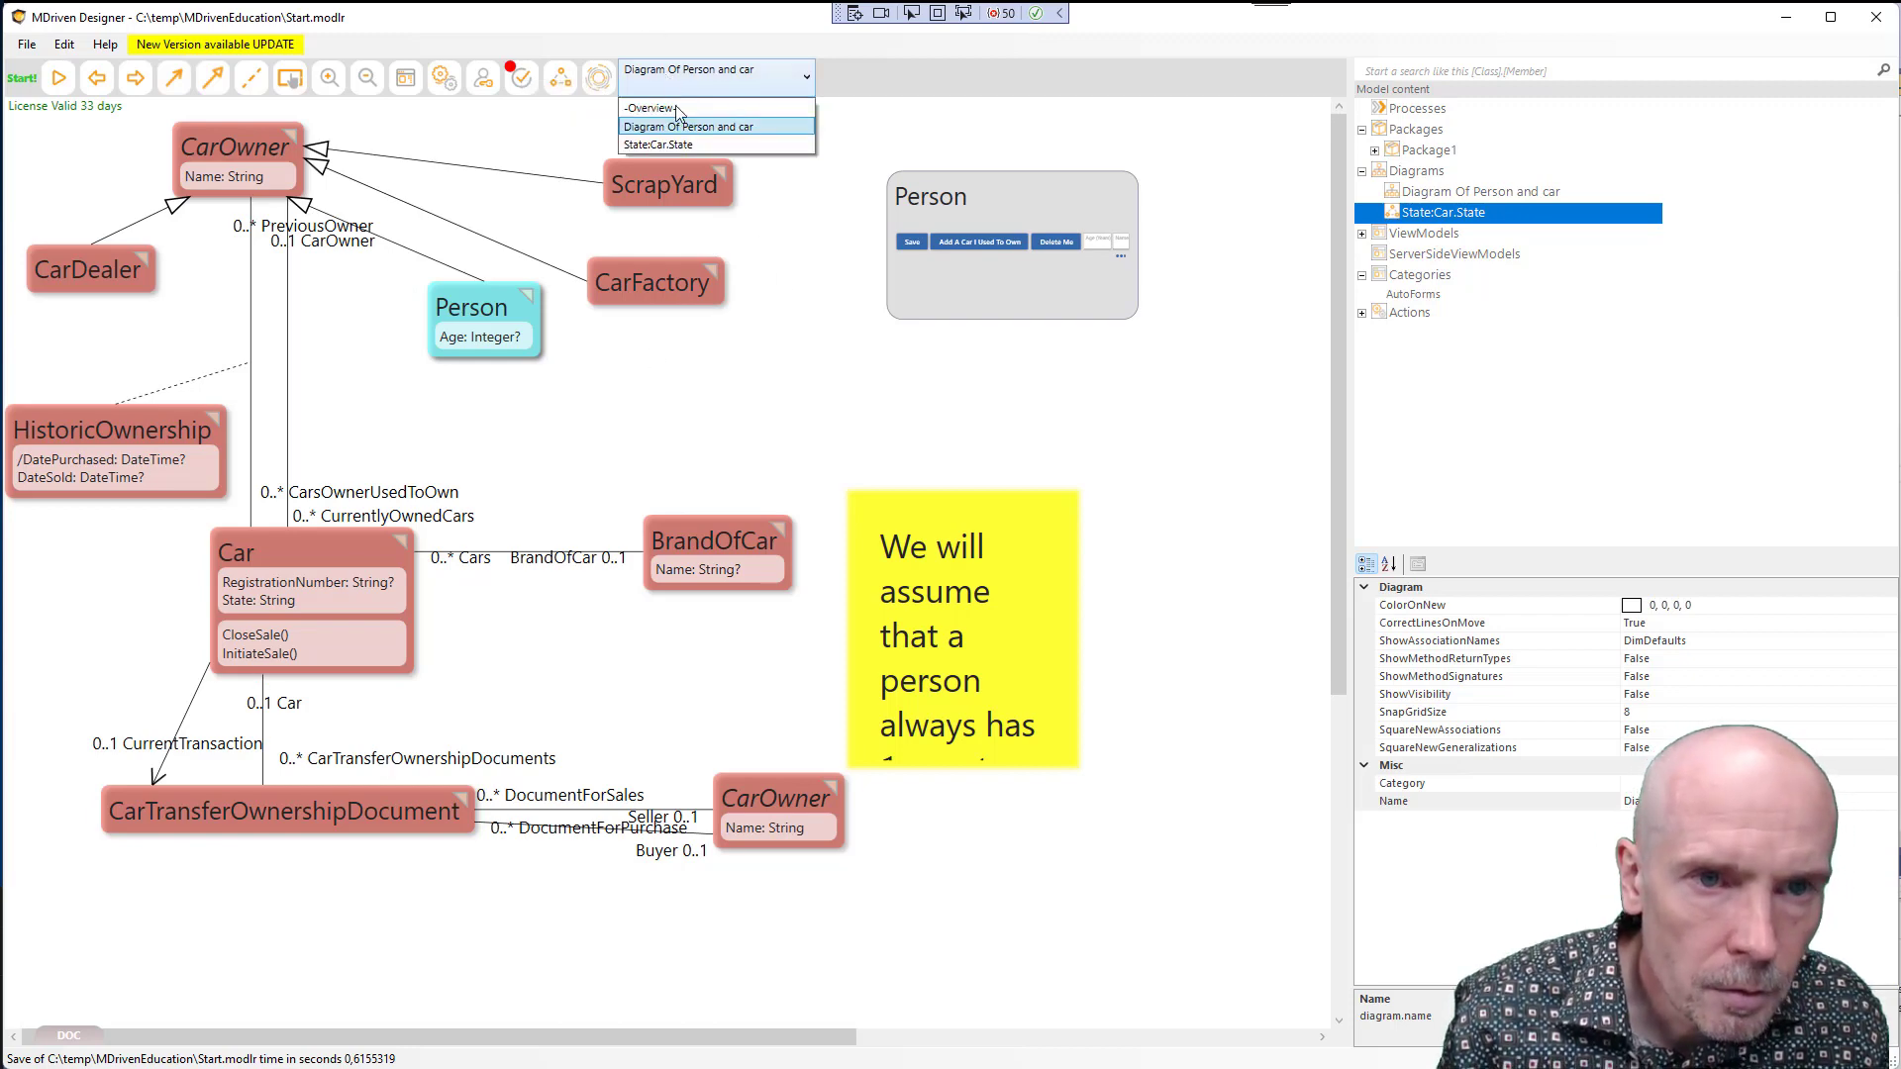
{"action": "left_click", "coordinate": [669, 145]}
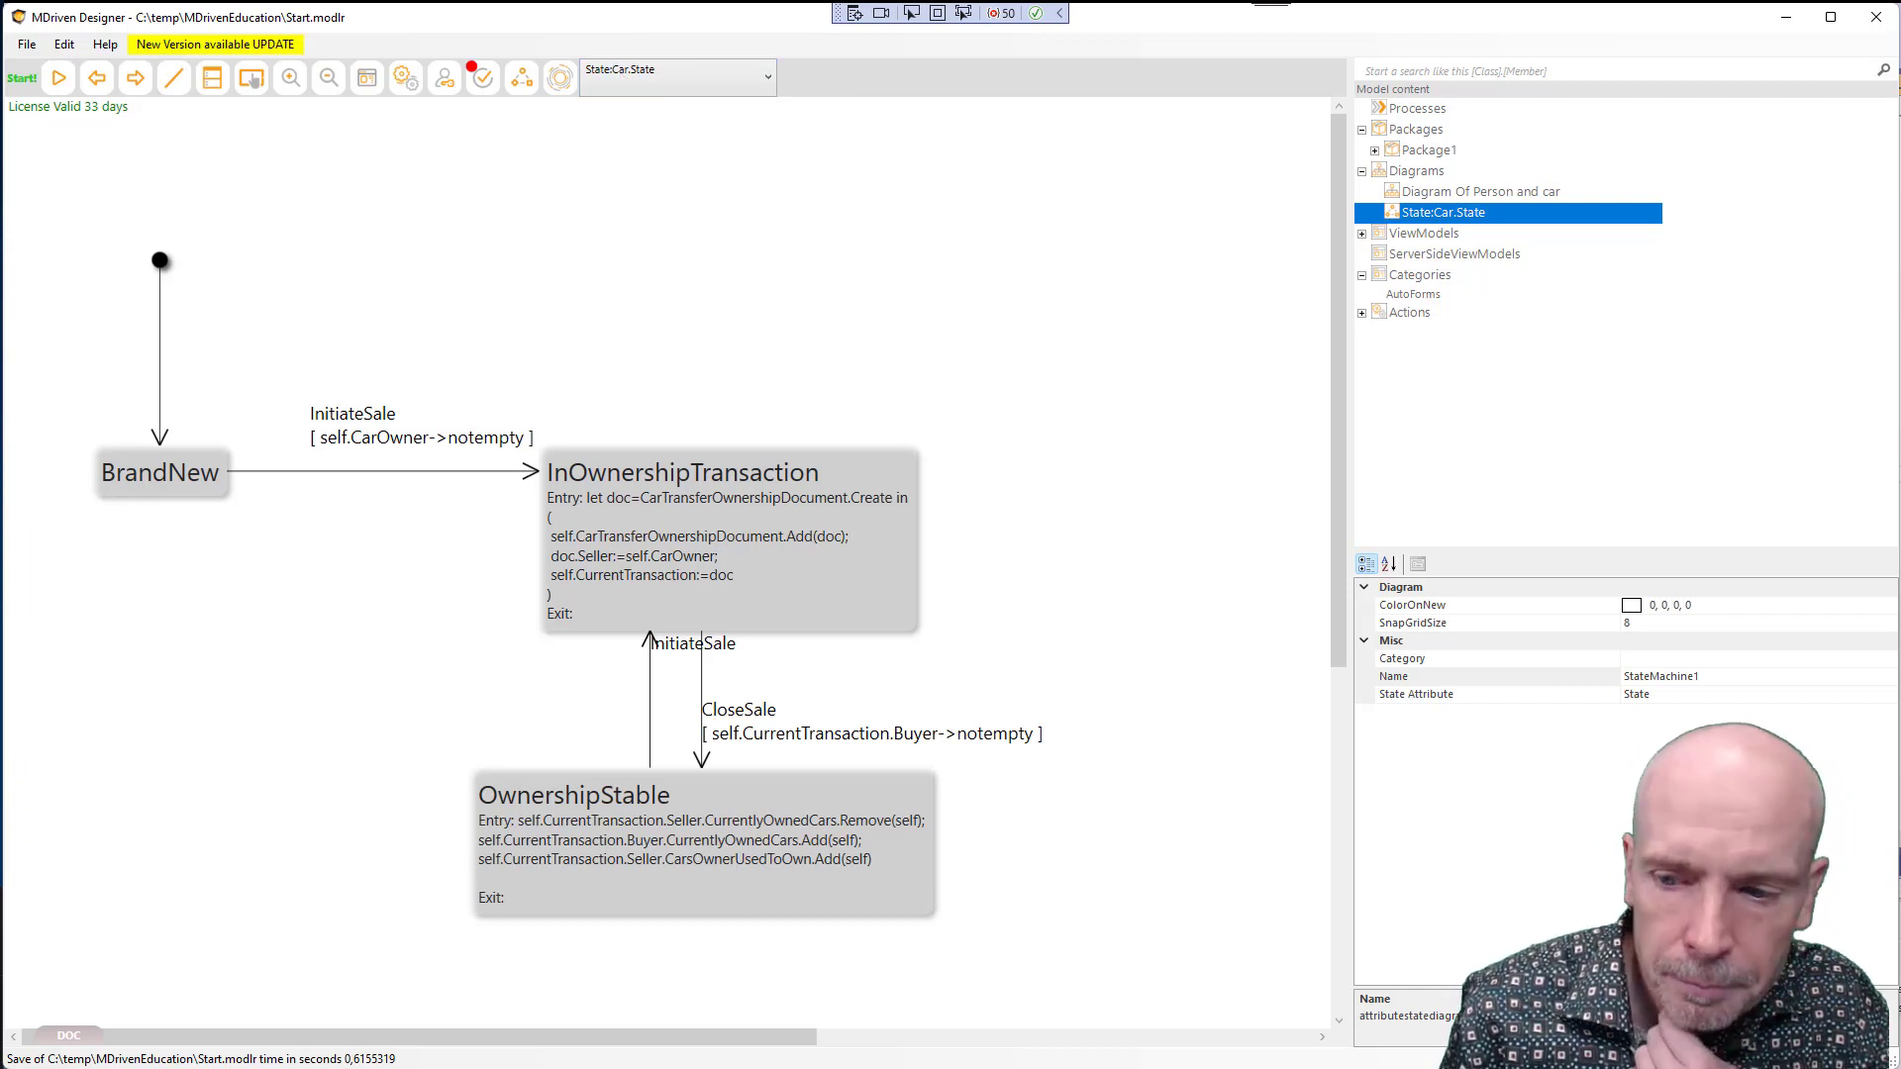
{"action": "left_click", "coordinate": [632, 79]}
{"action": "left_click", "coordinate": [629, 75]}
{"action": "left_click", "coordinate": [482, 77]}
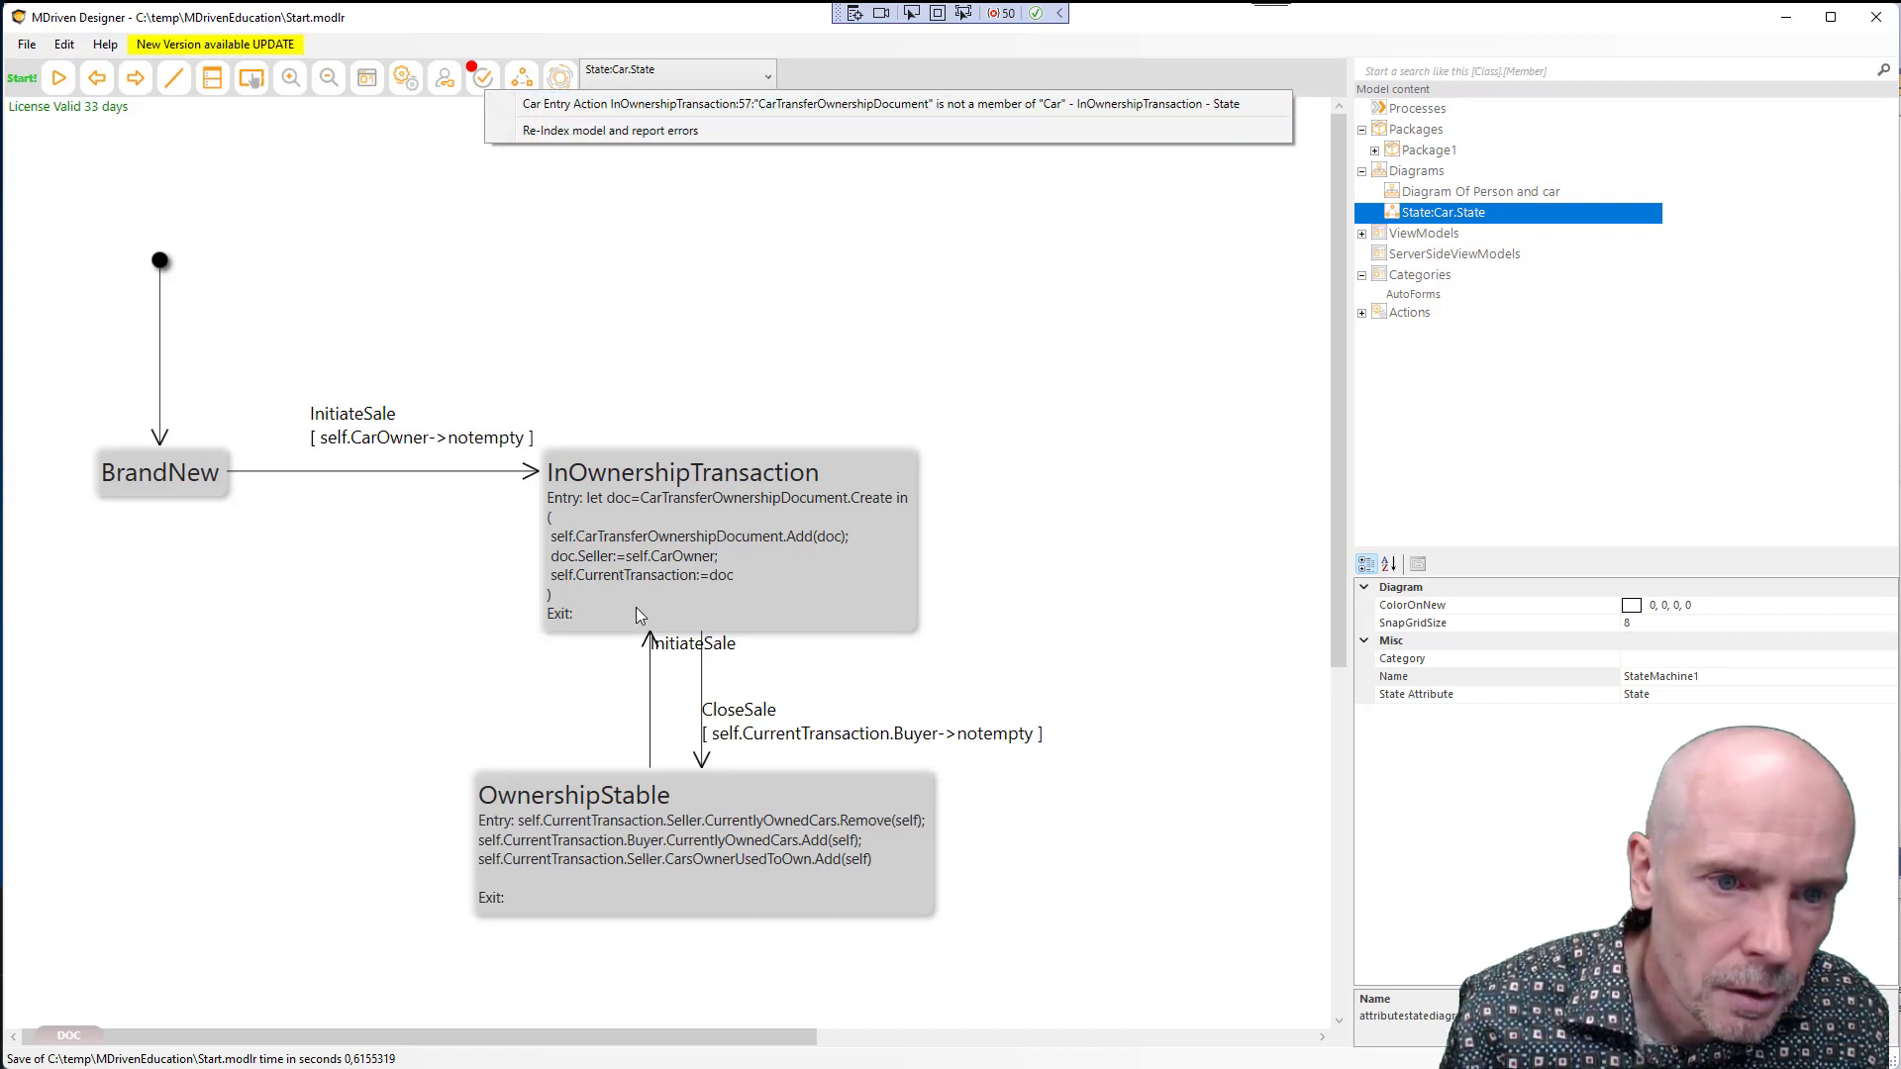
Correct the InOwnershipTransaction entry action's add line to self.CarTransferOwnershipDocuments.Add(doc); and save the model
{"action": "left_click", "coordinate": [622, 510]}
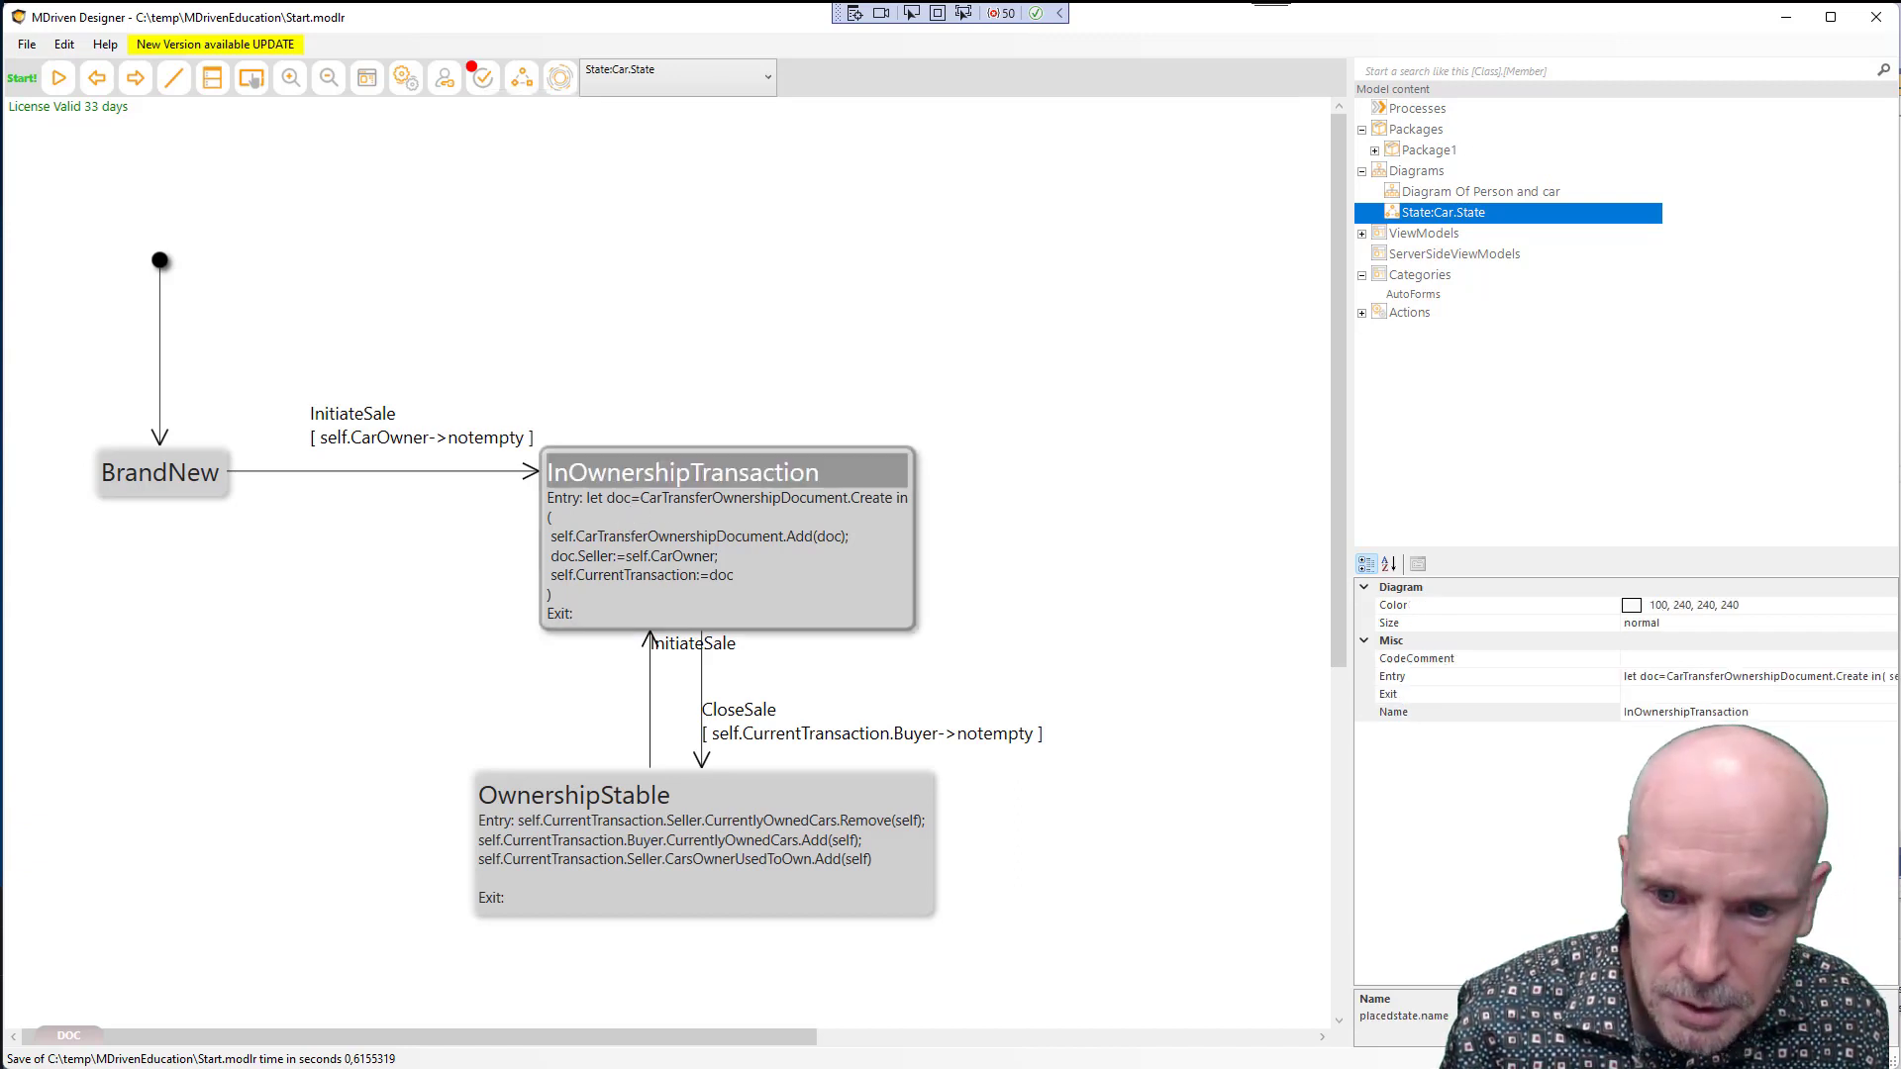
{"action": "left_click", "coordinate": [1721, 677]}
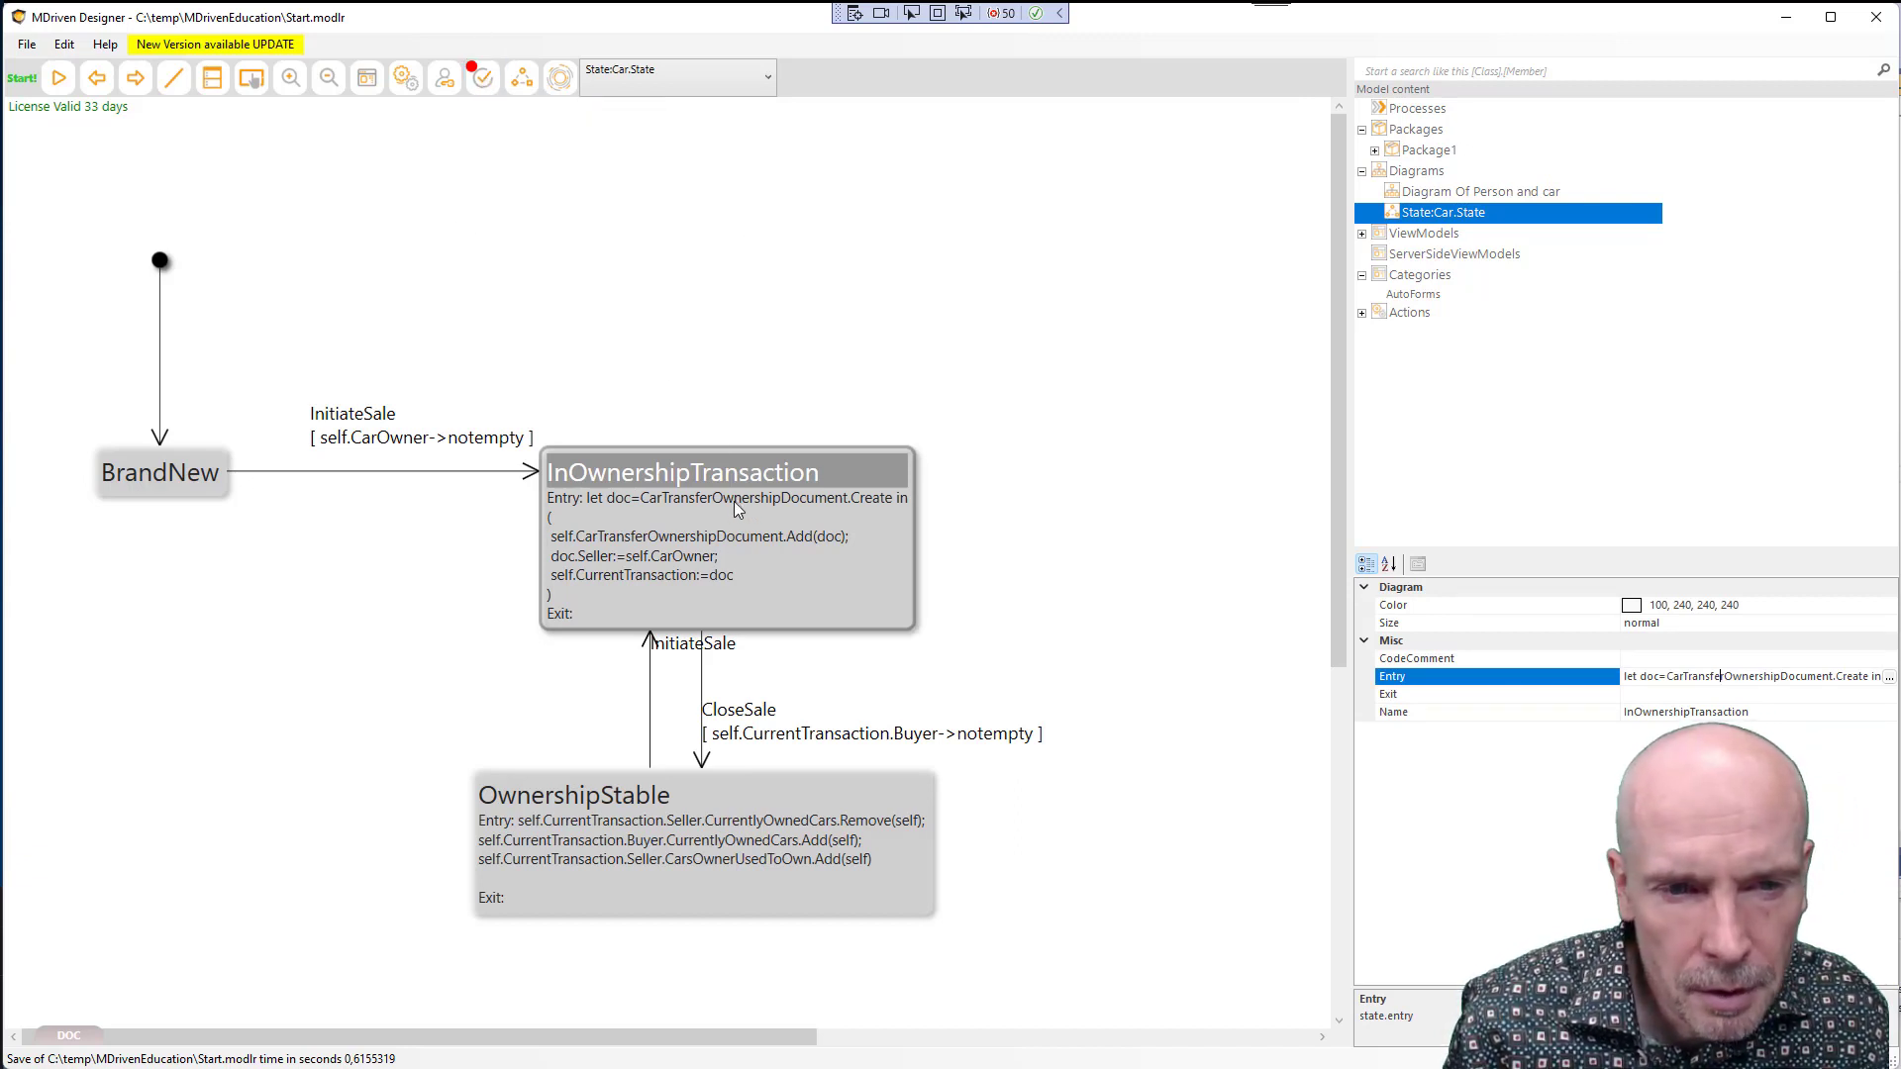
{"action": "left_click", "coordinate": [728, 536]}
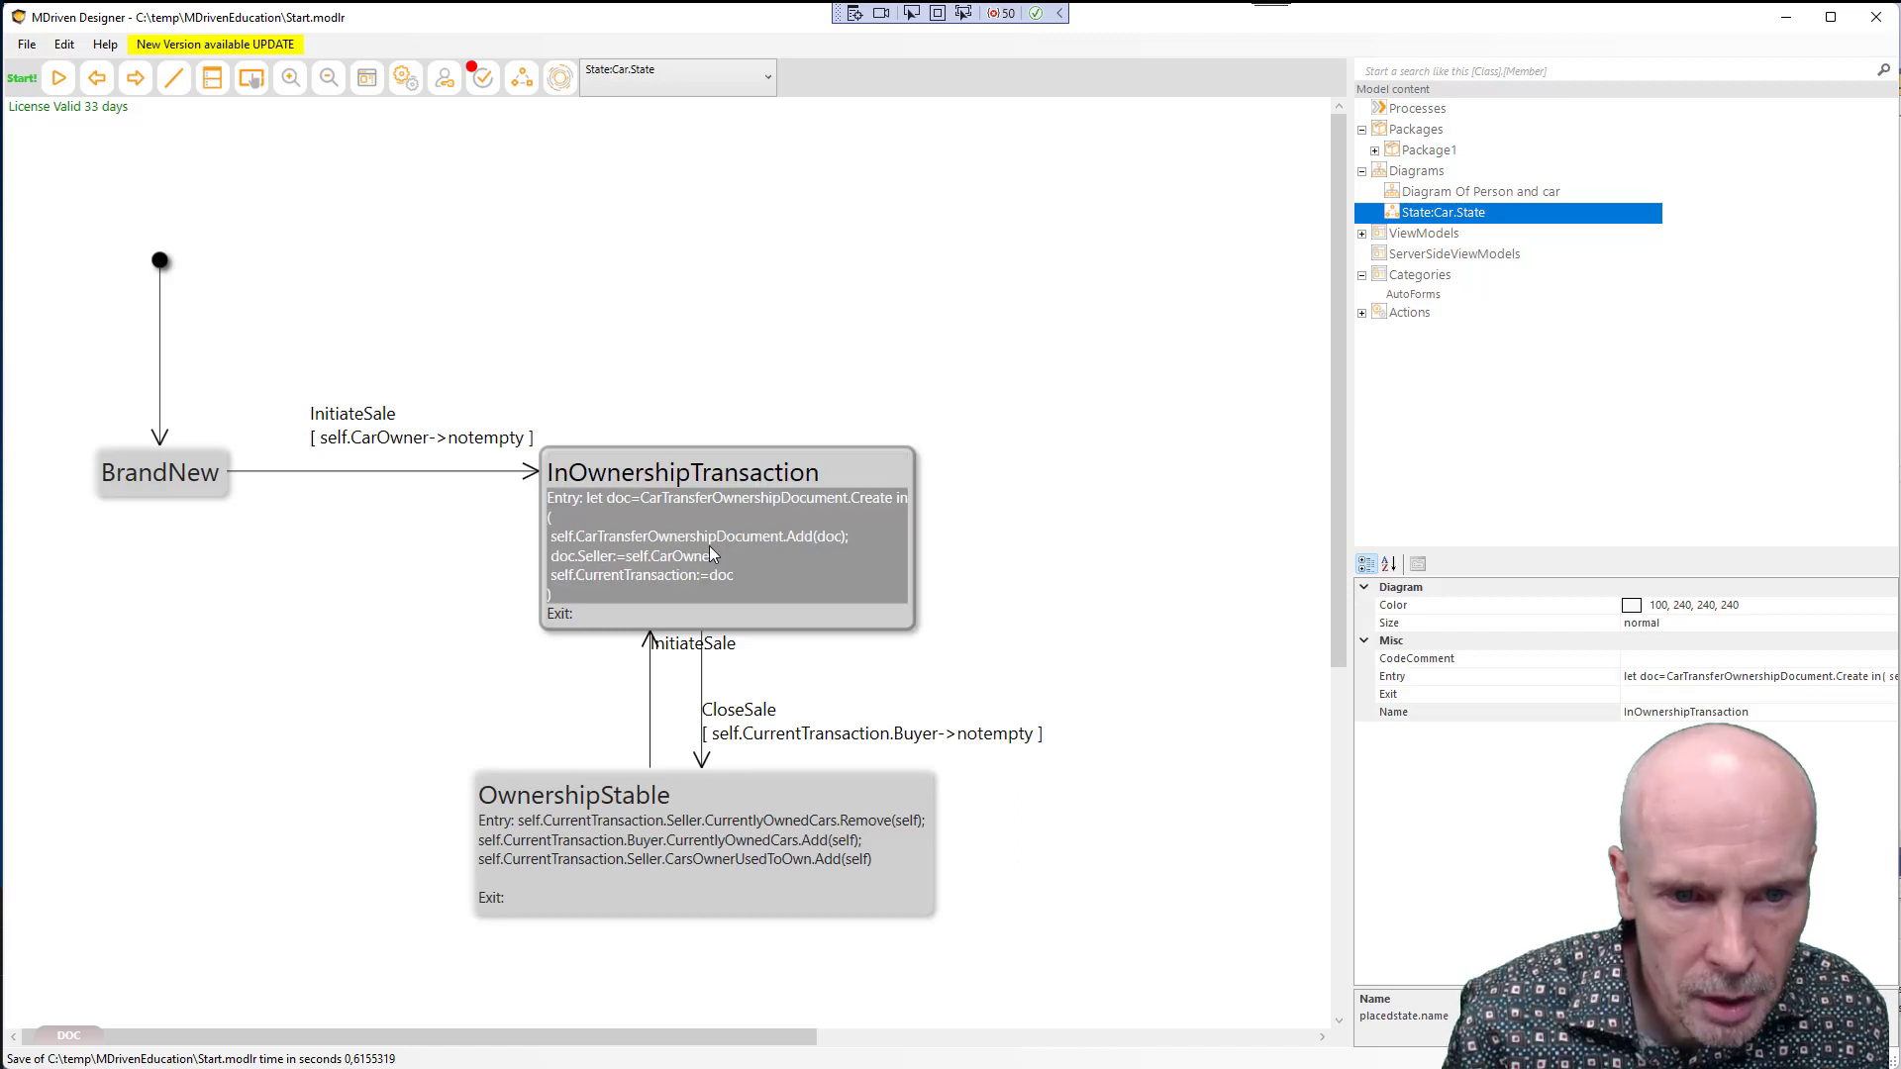
{"action": "left_click", "coordinate": [1798, 678]}
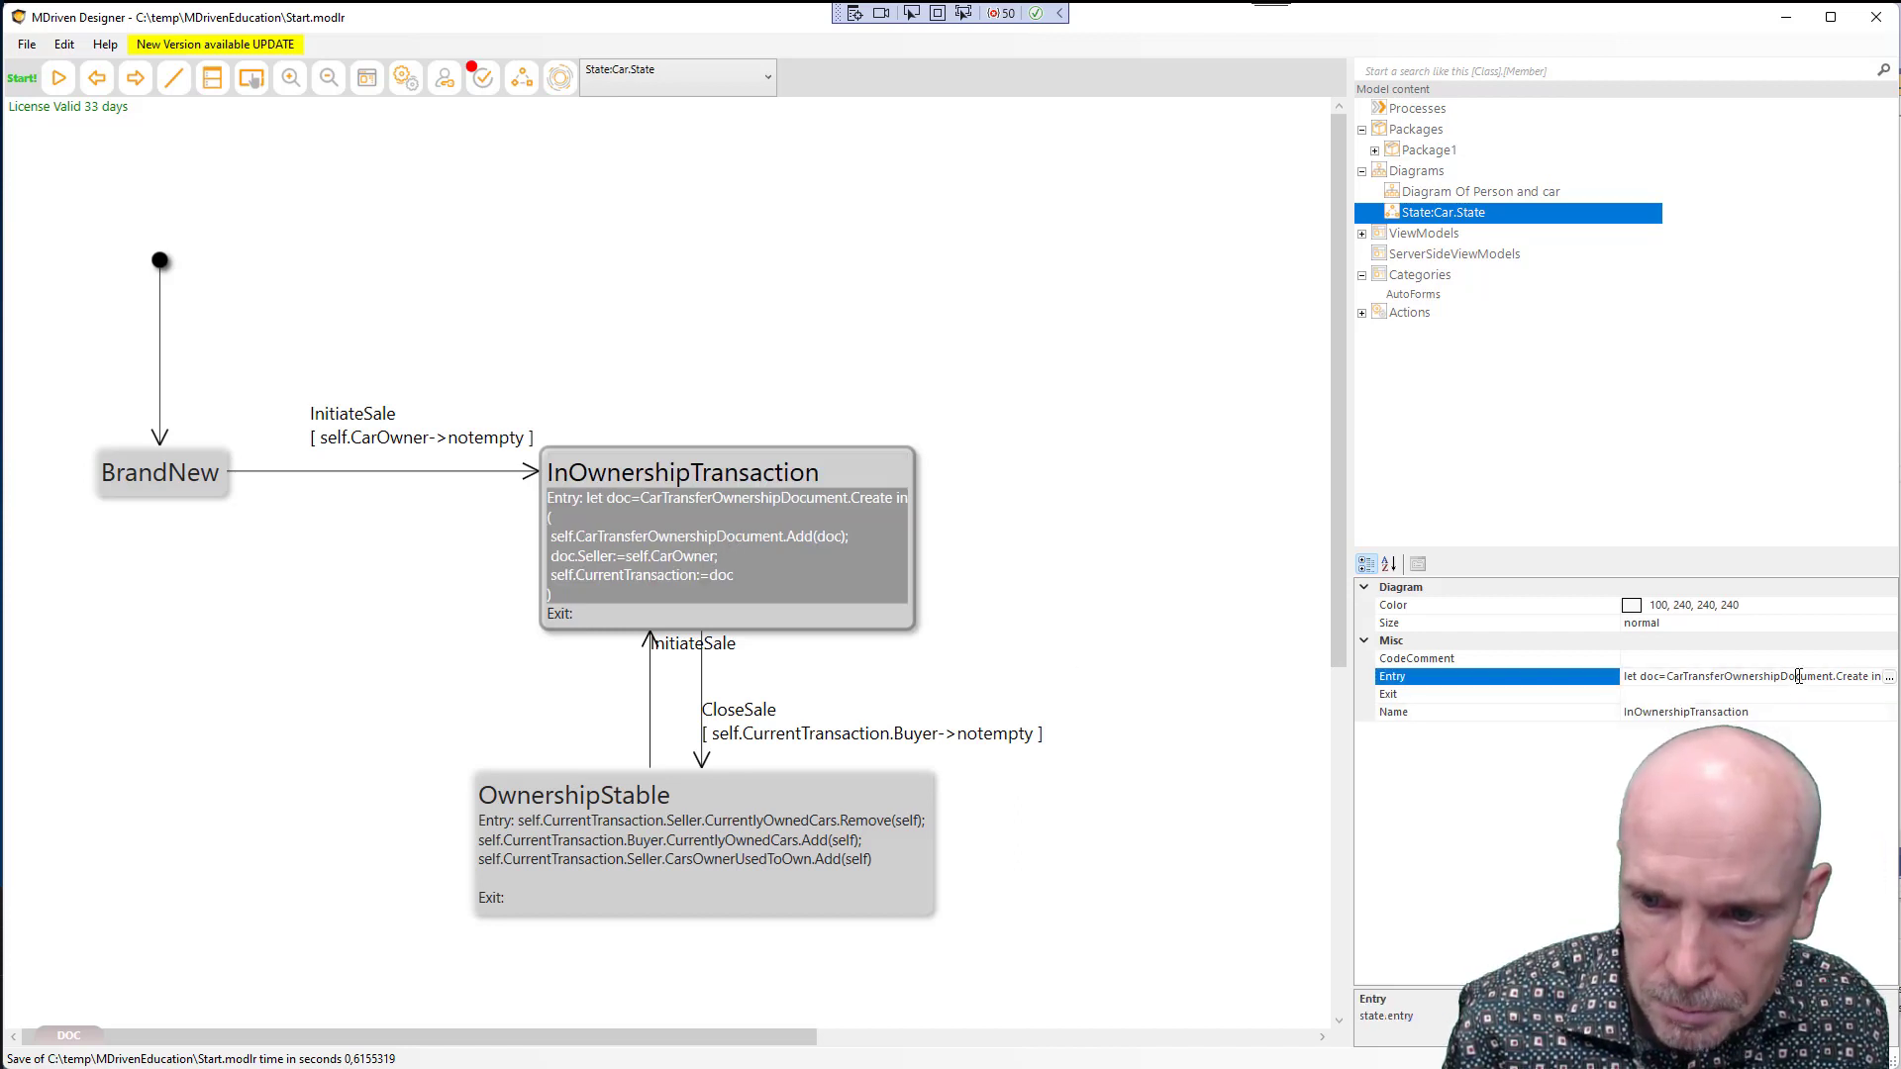
{"action": "left_click", "coordinate": [1889, 683]}
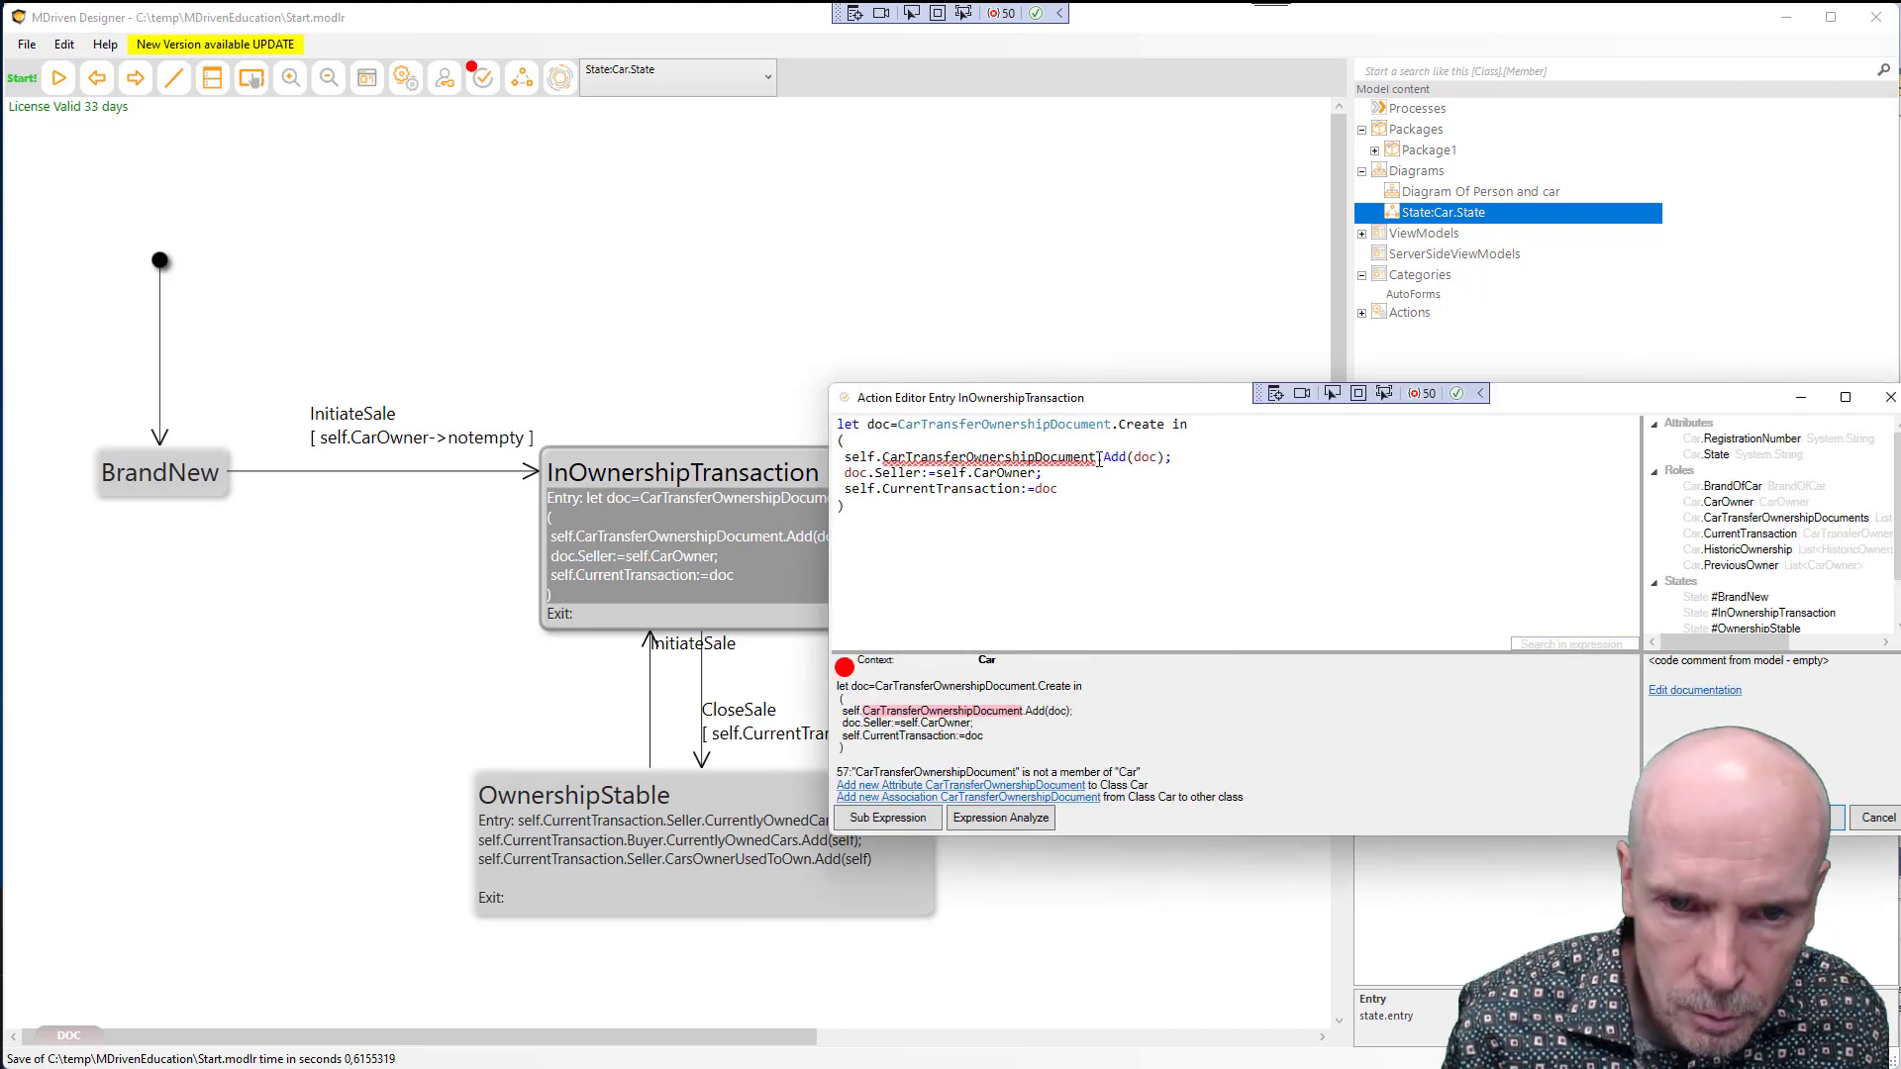
{"action": "type", "text": "s"}
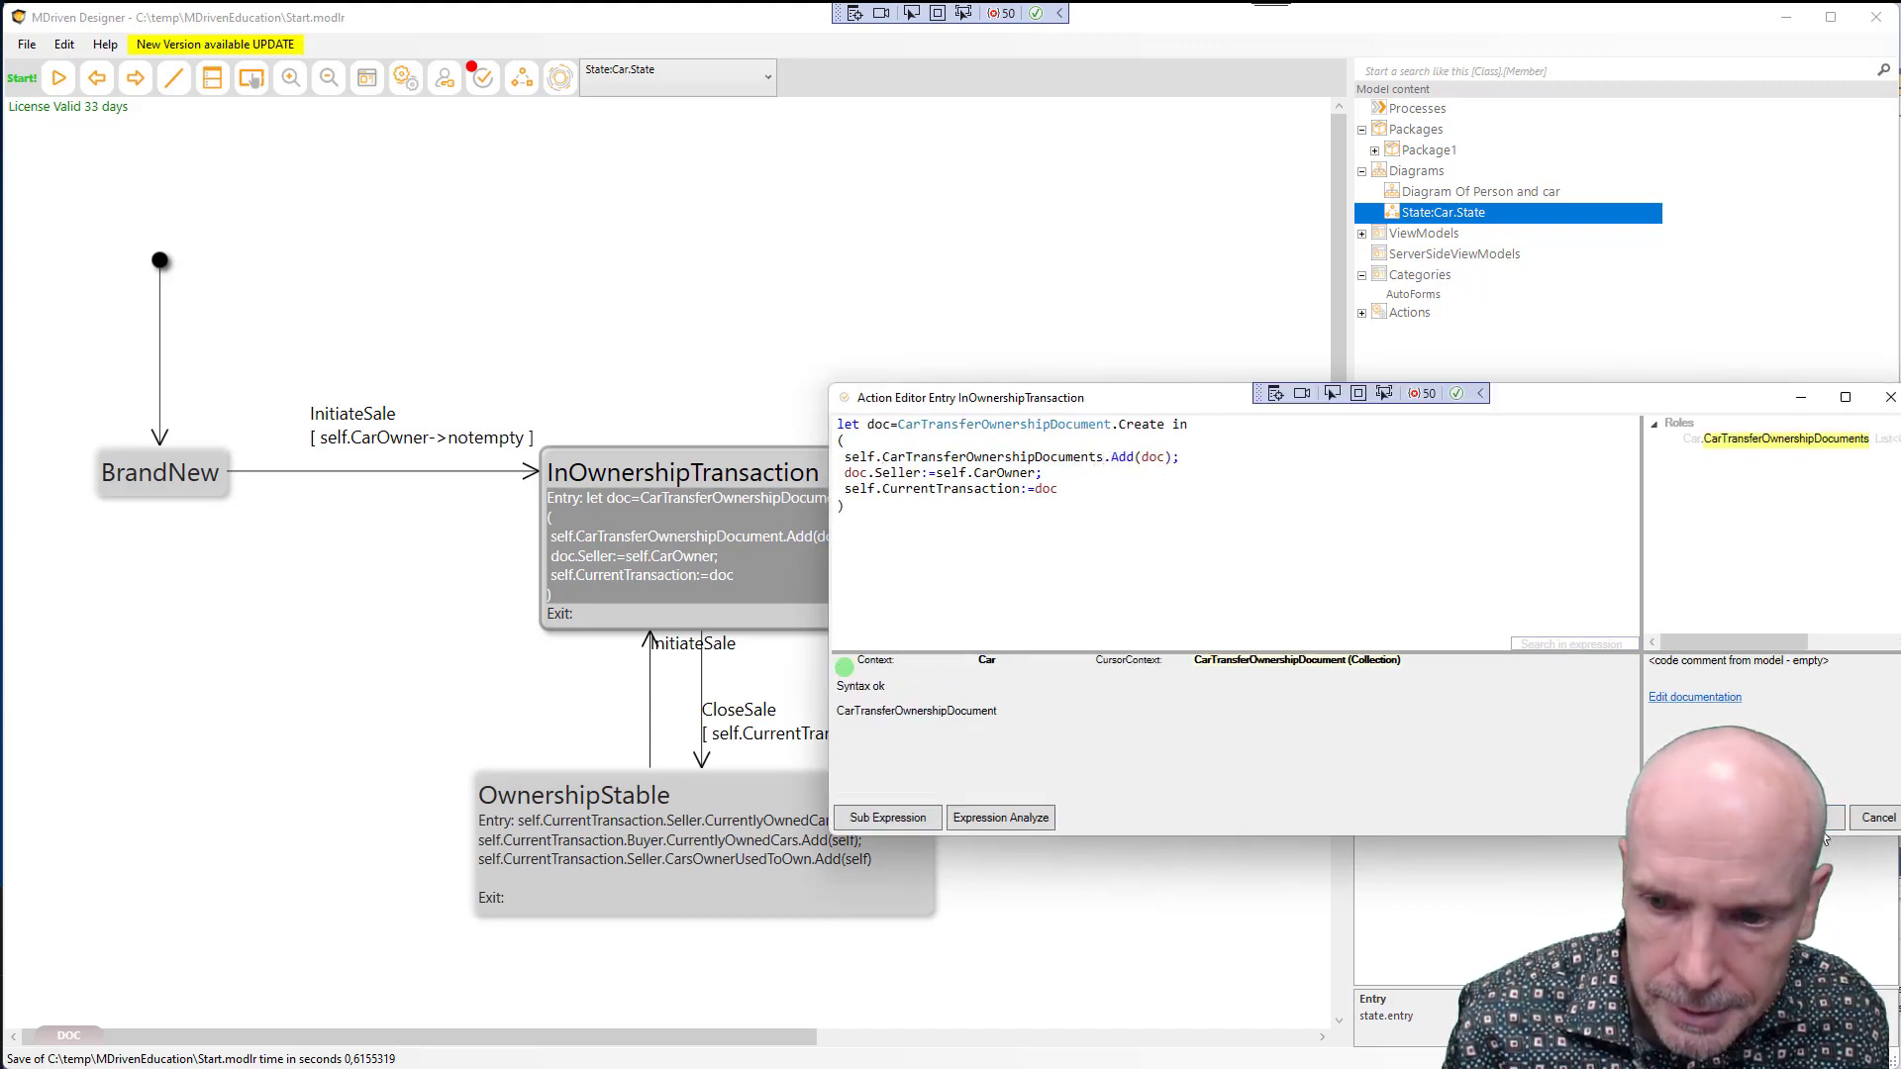
{"action": "left_click", "coordinate": [1822, 818]}
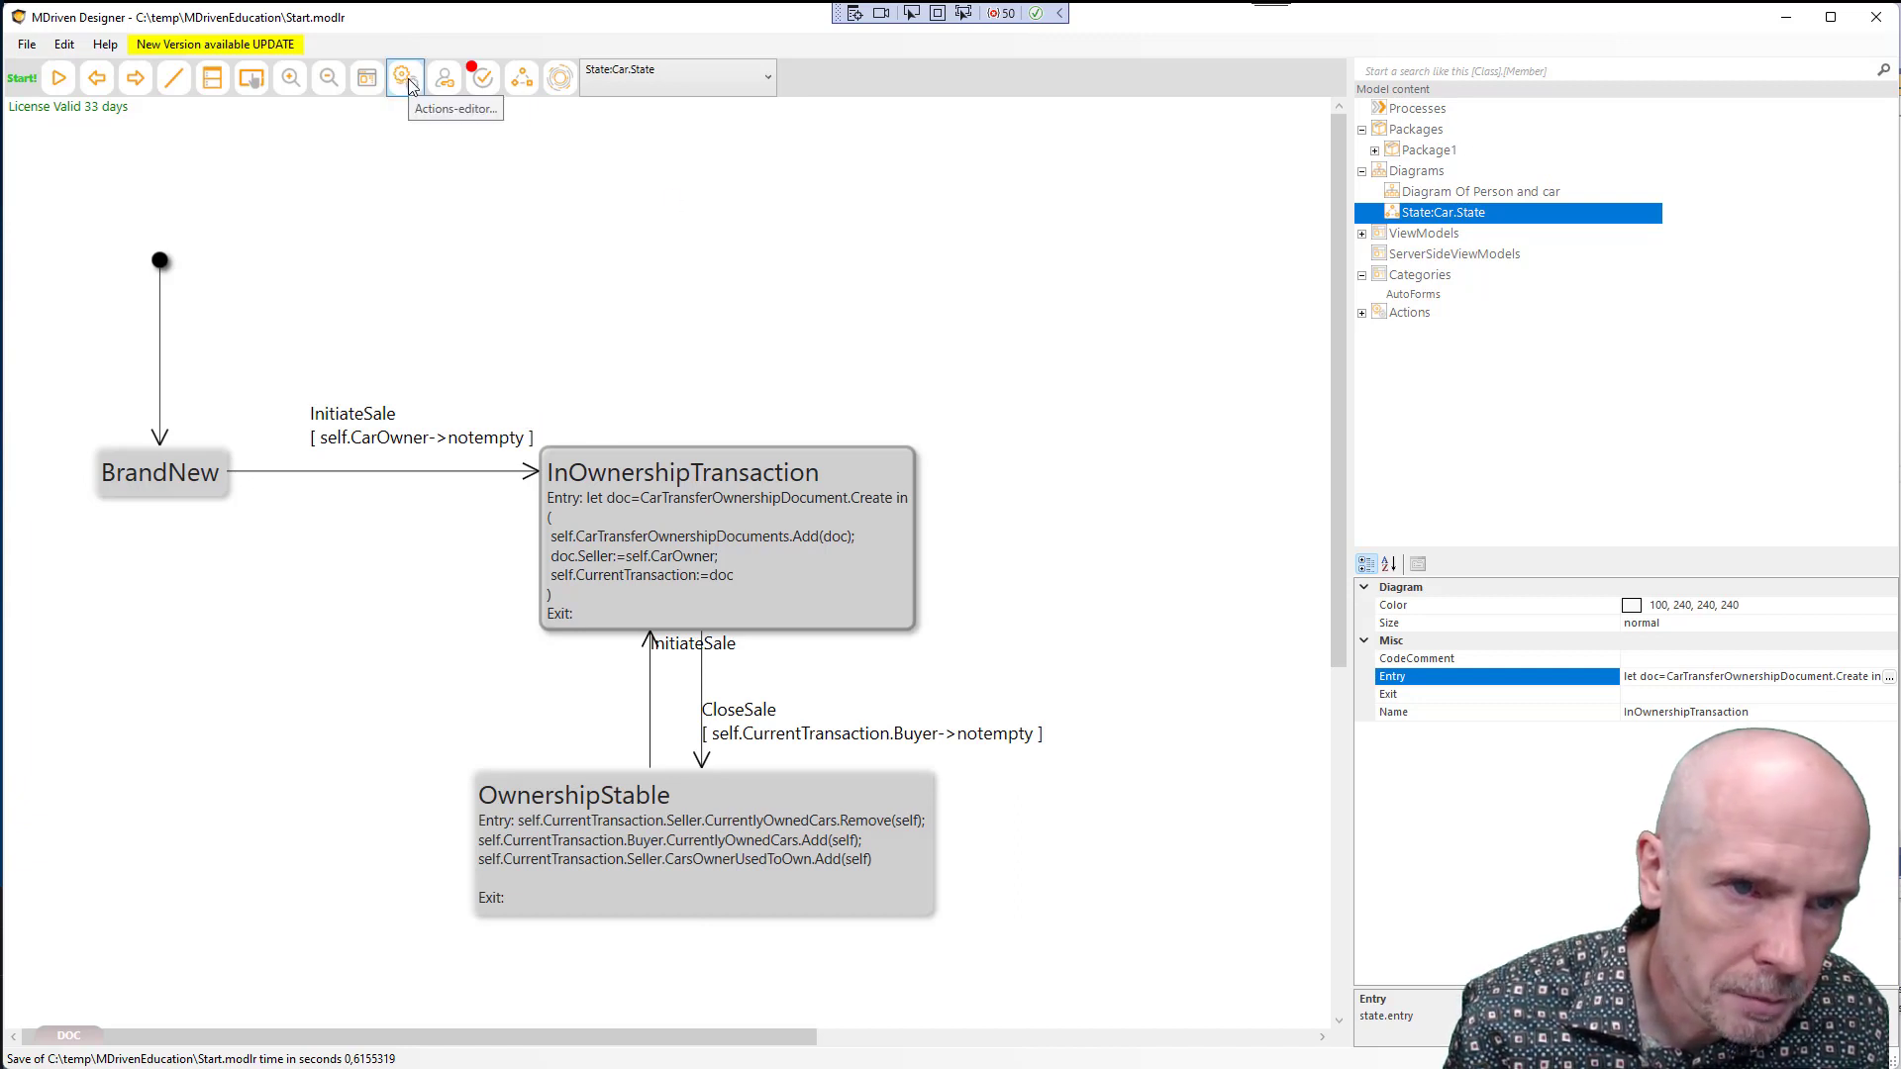
{"action": "left_click", "coordinate": [613, 83]}
{"action": "left_click", "coordinate": [511, 194]}
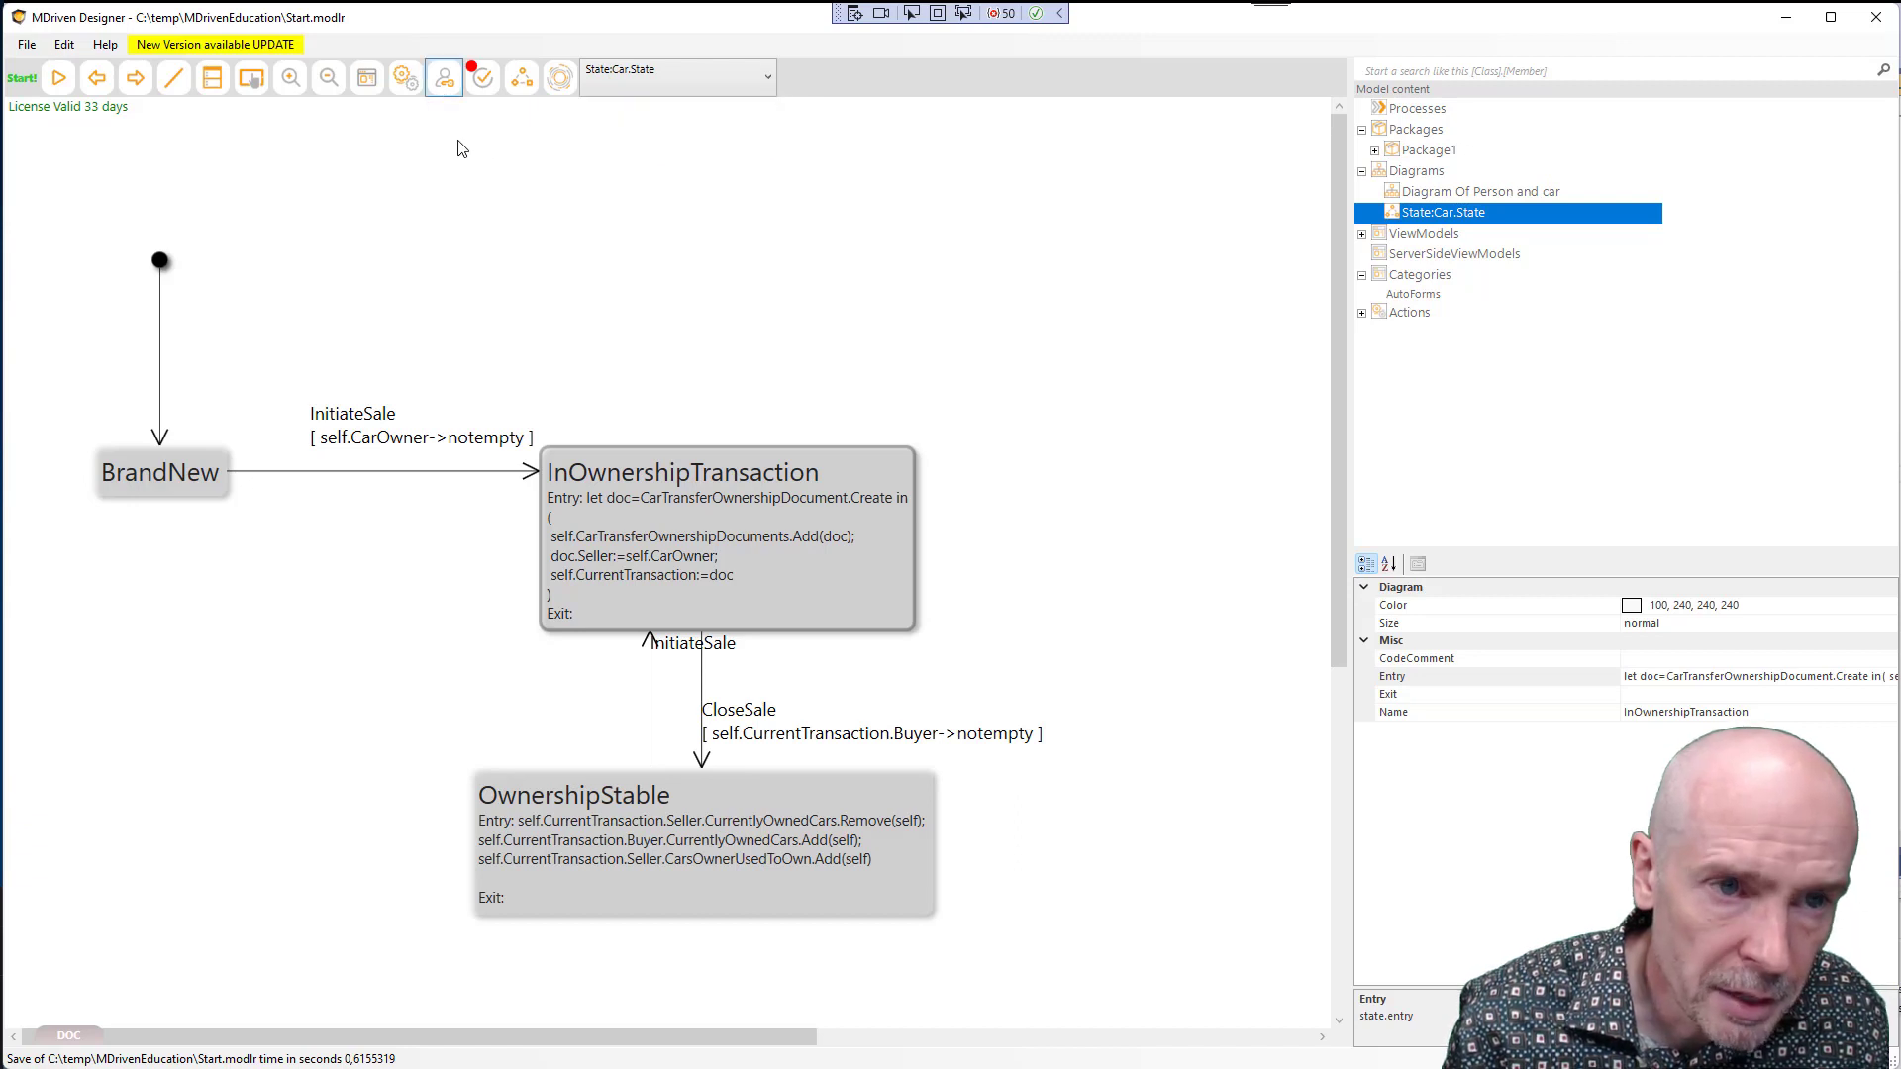
{"action": "key", "text": "ctrl+s"}
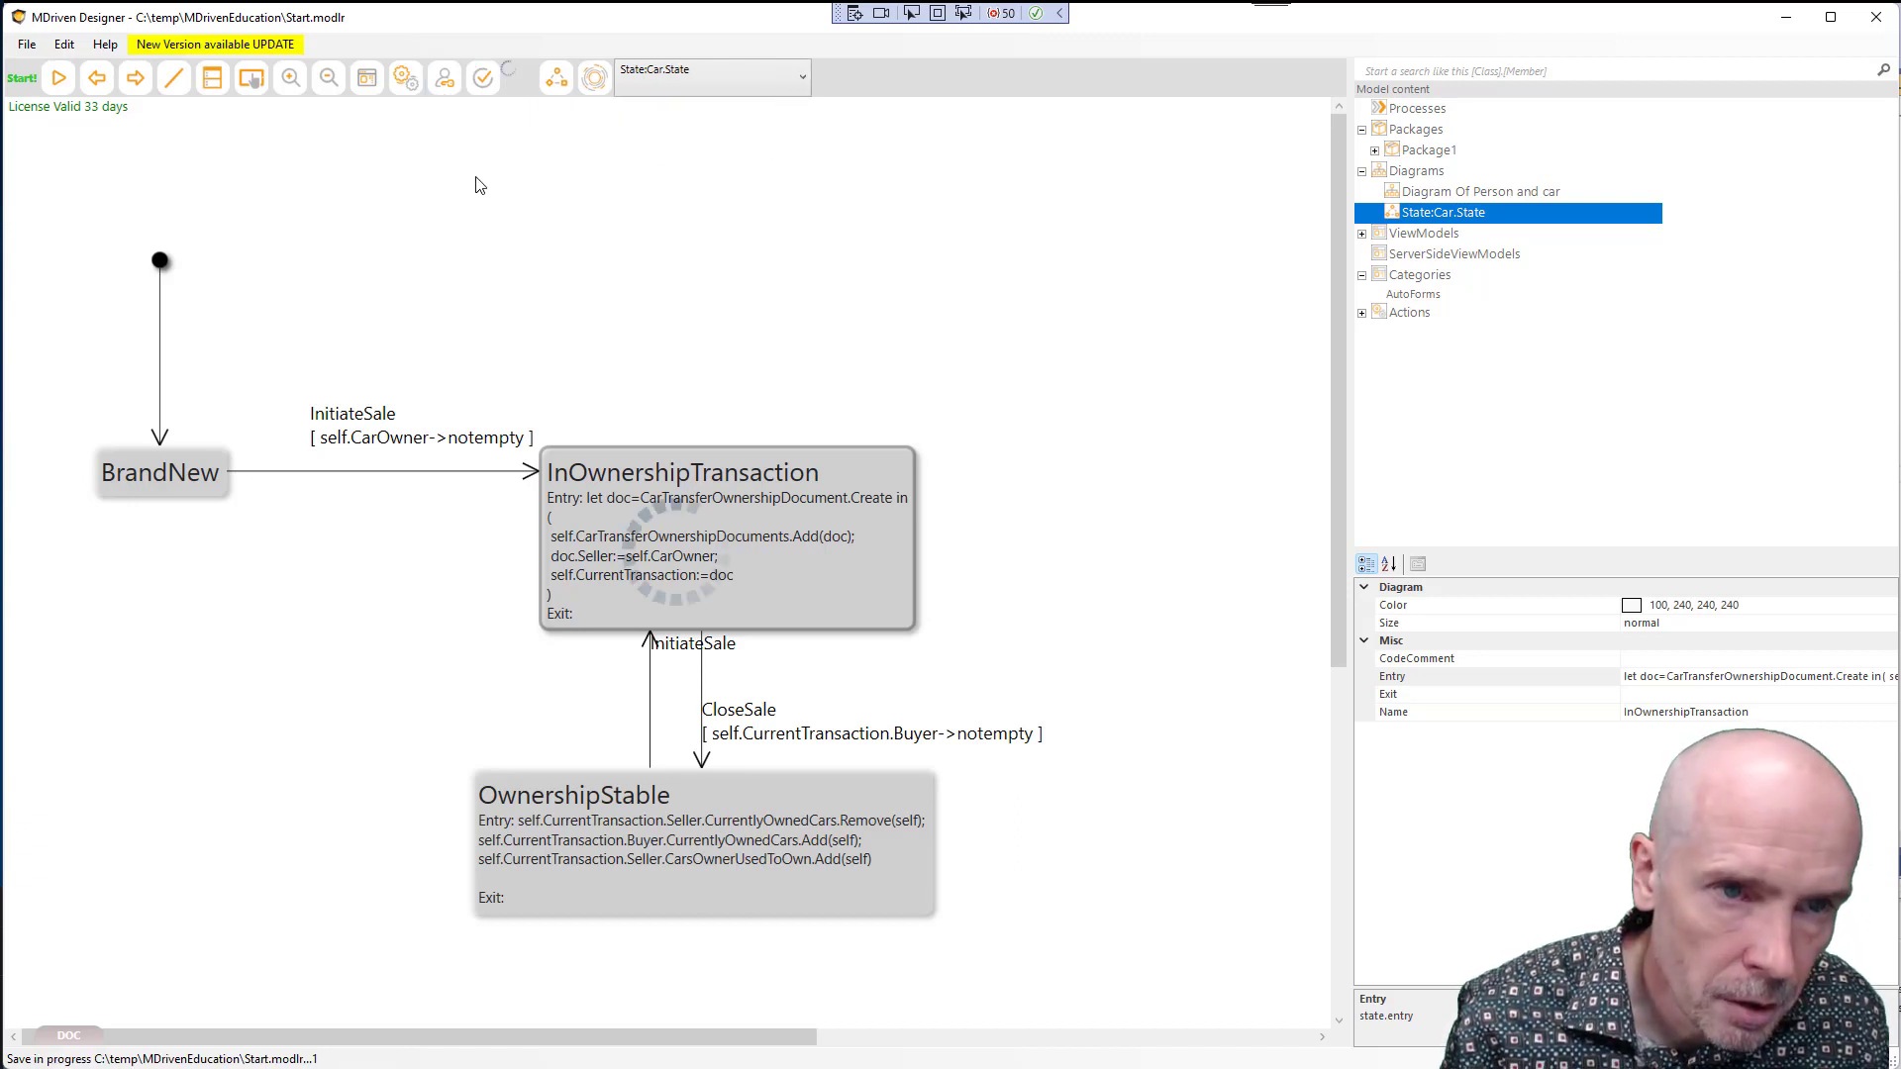
Re-index the model and report errors repeatedly to verify the corrected entry action
{"action": "left_click", "coordinate": [485, 86]}
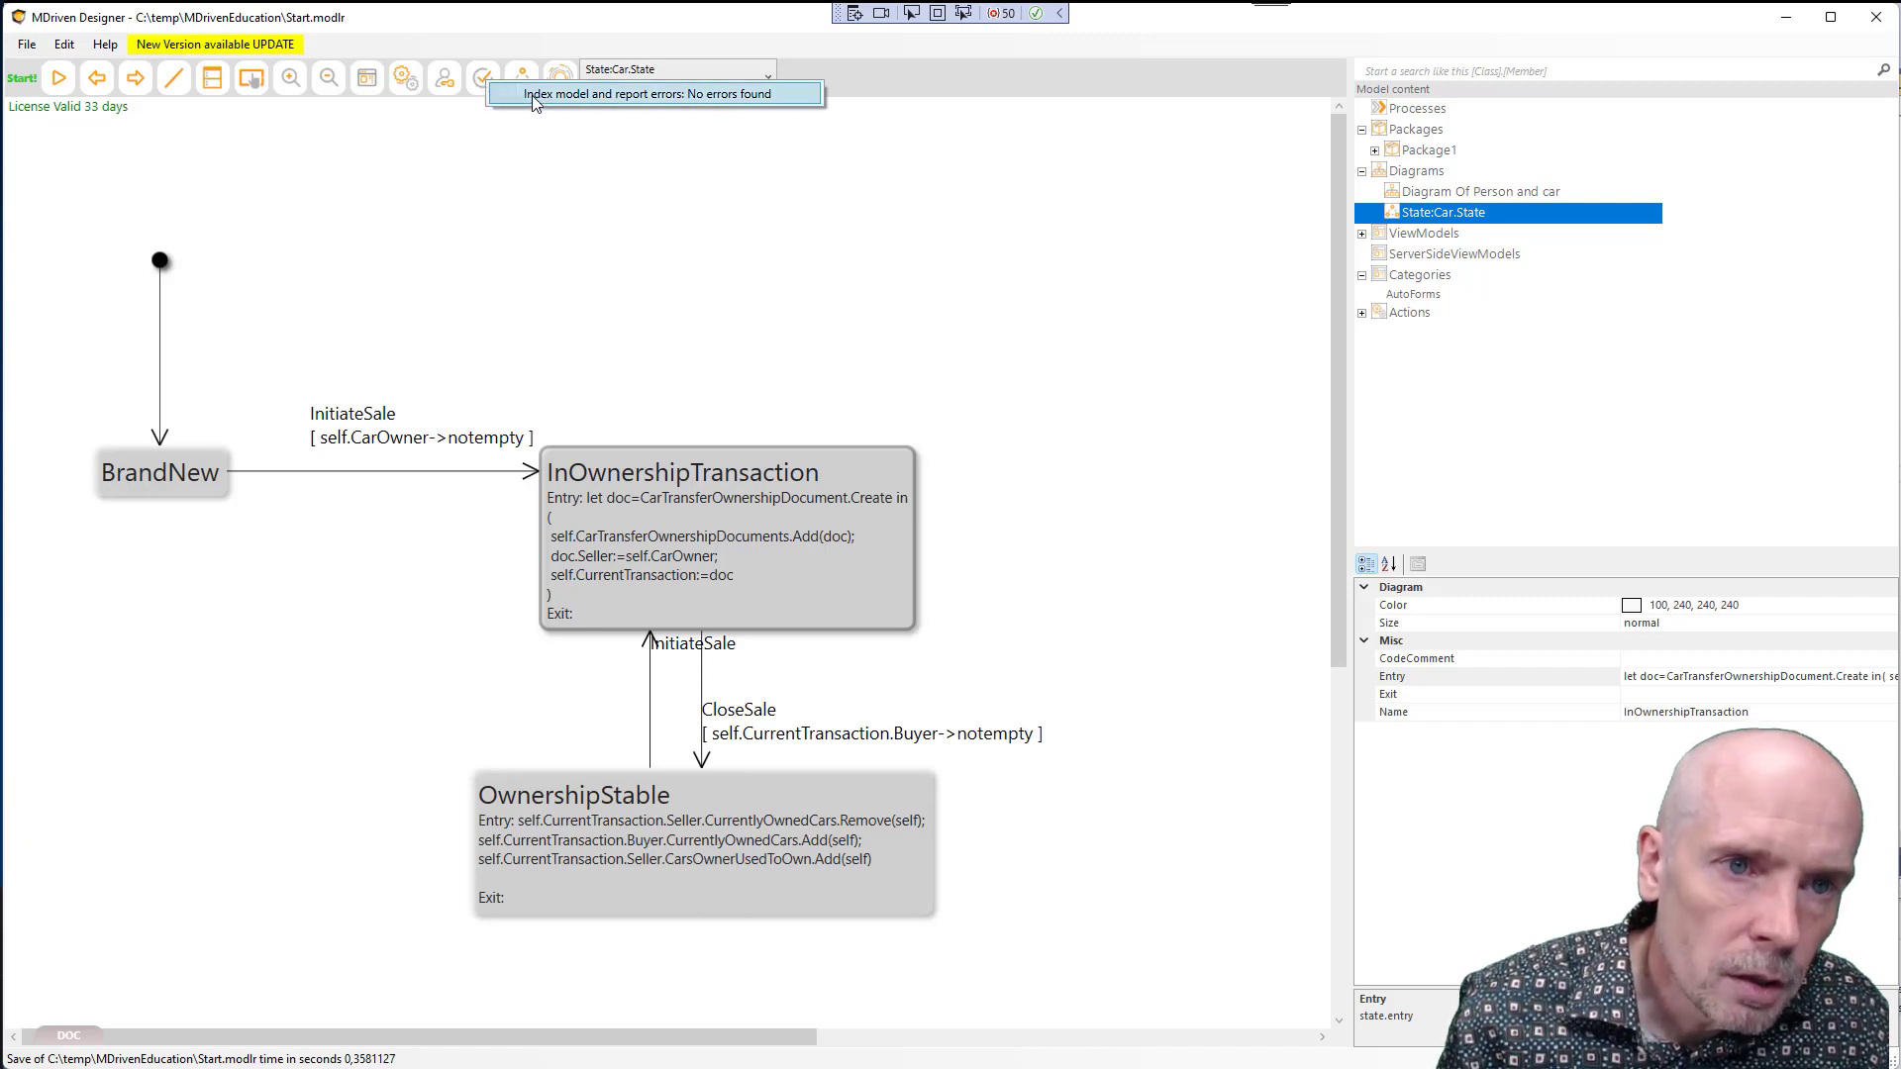
{"action": "left_click", "coordinate": [535, 103]}
{"action": "left_click", "coordinate": [485, 79]}
{"action": "left_click", "coordinate": [533, 103]}
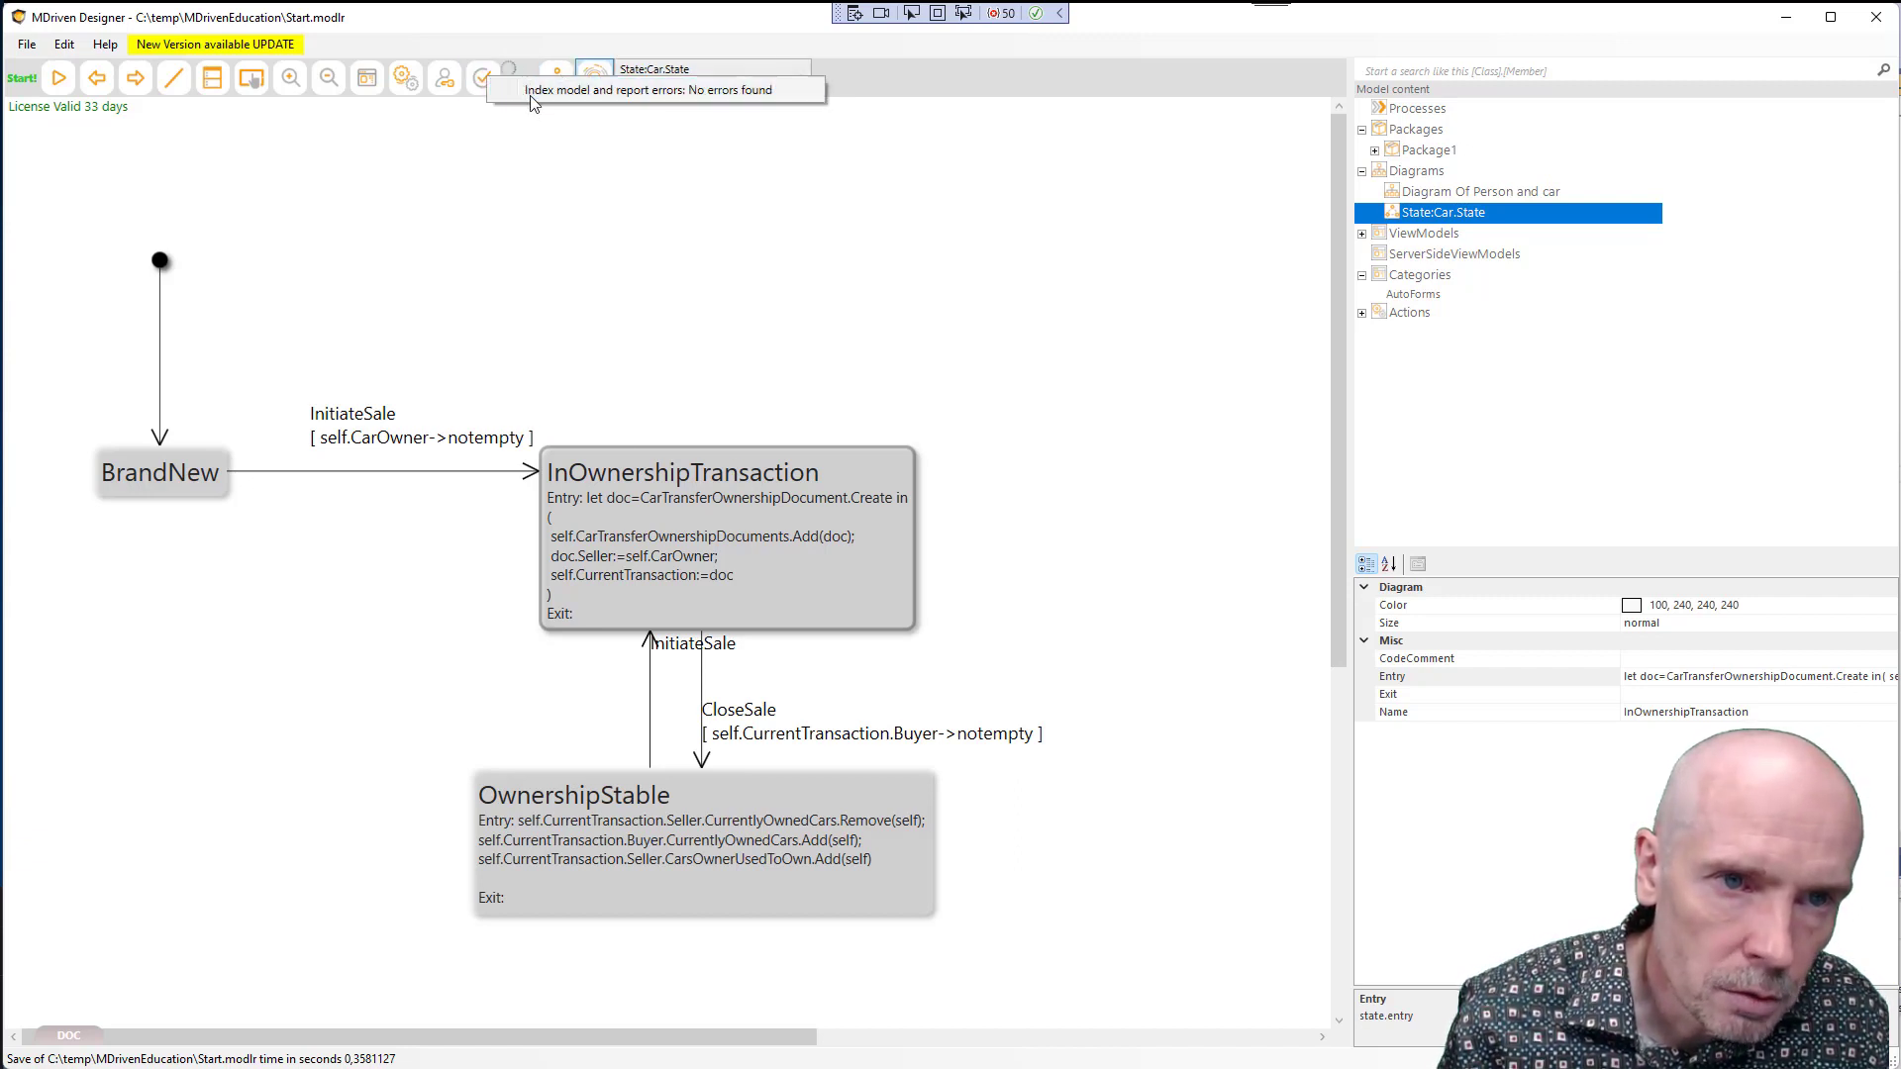
{"action": "left_click", "coordinate": [486, 79]}
{"action": "left_click", "coordinate": [535, 101]}
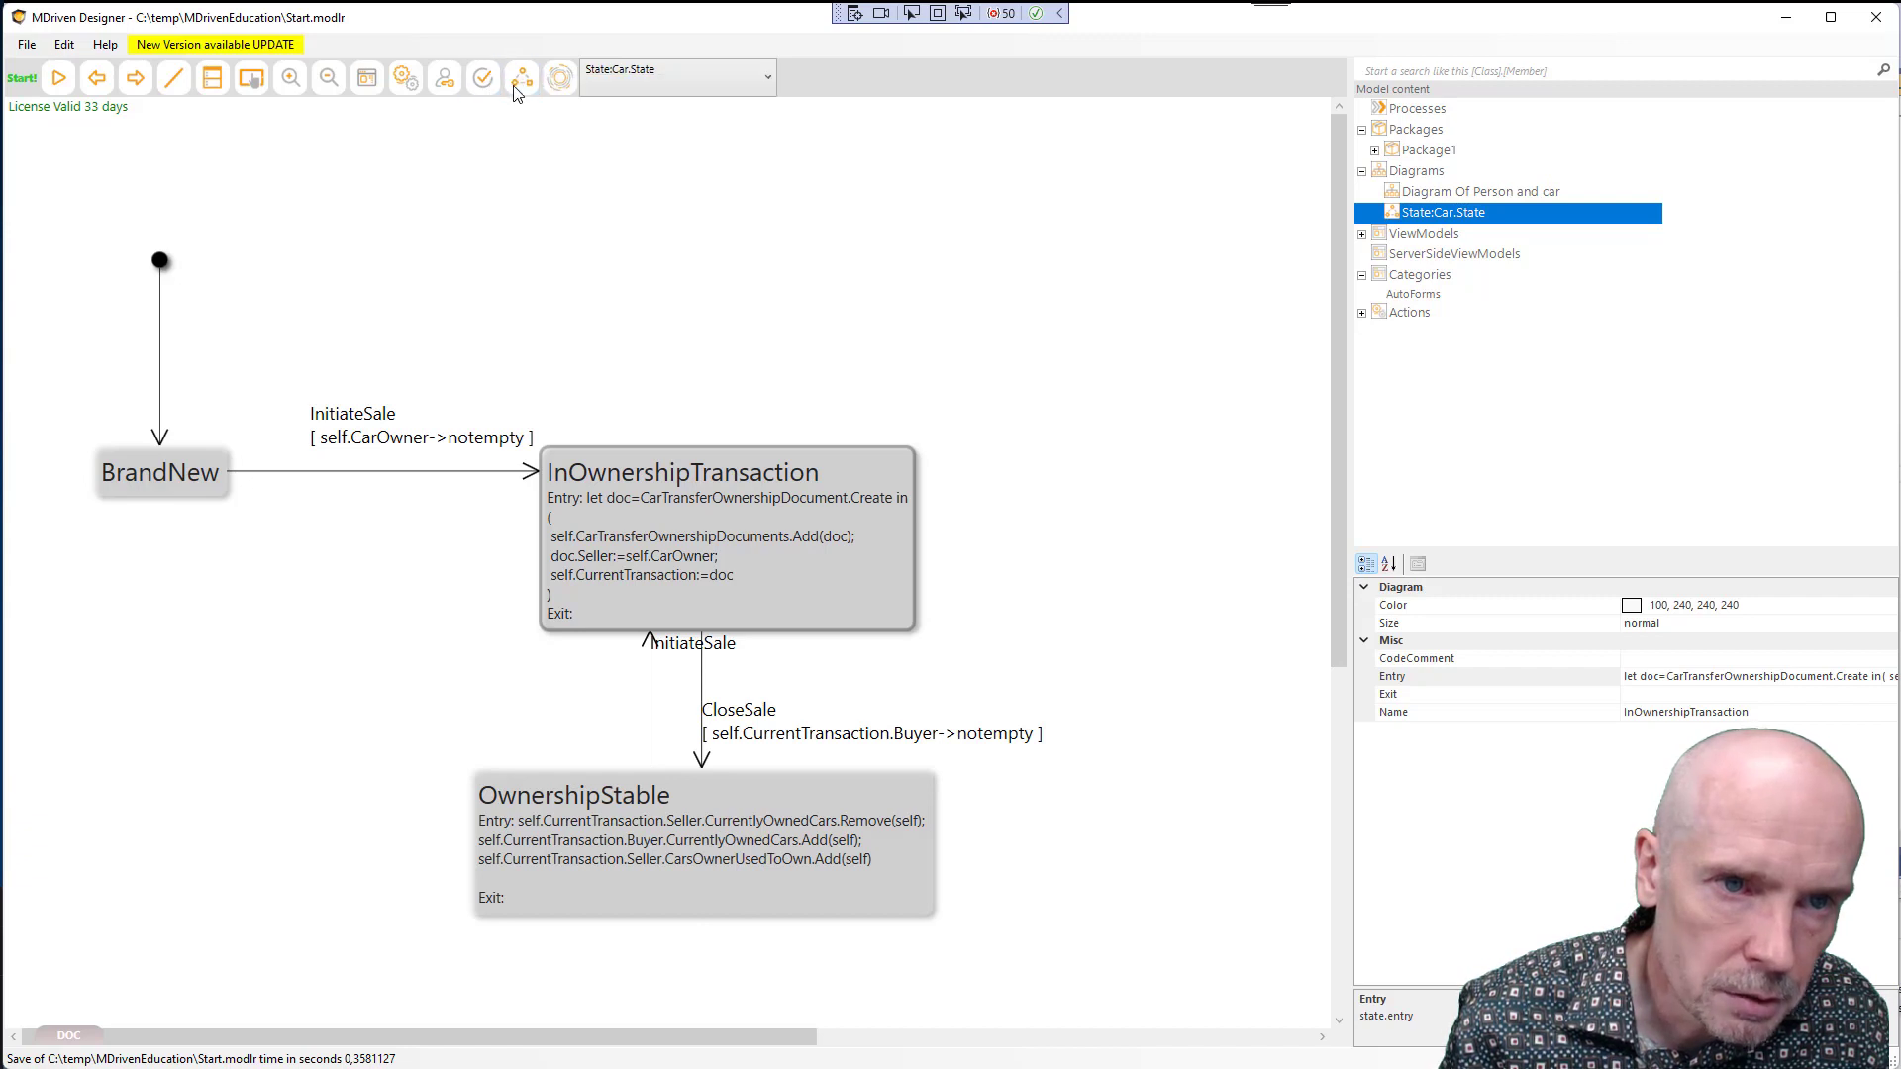
{"action": "left_click", "coordinate": [488, 79]}
{"action": "left_click", "coordinate": [551, 100]}
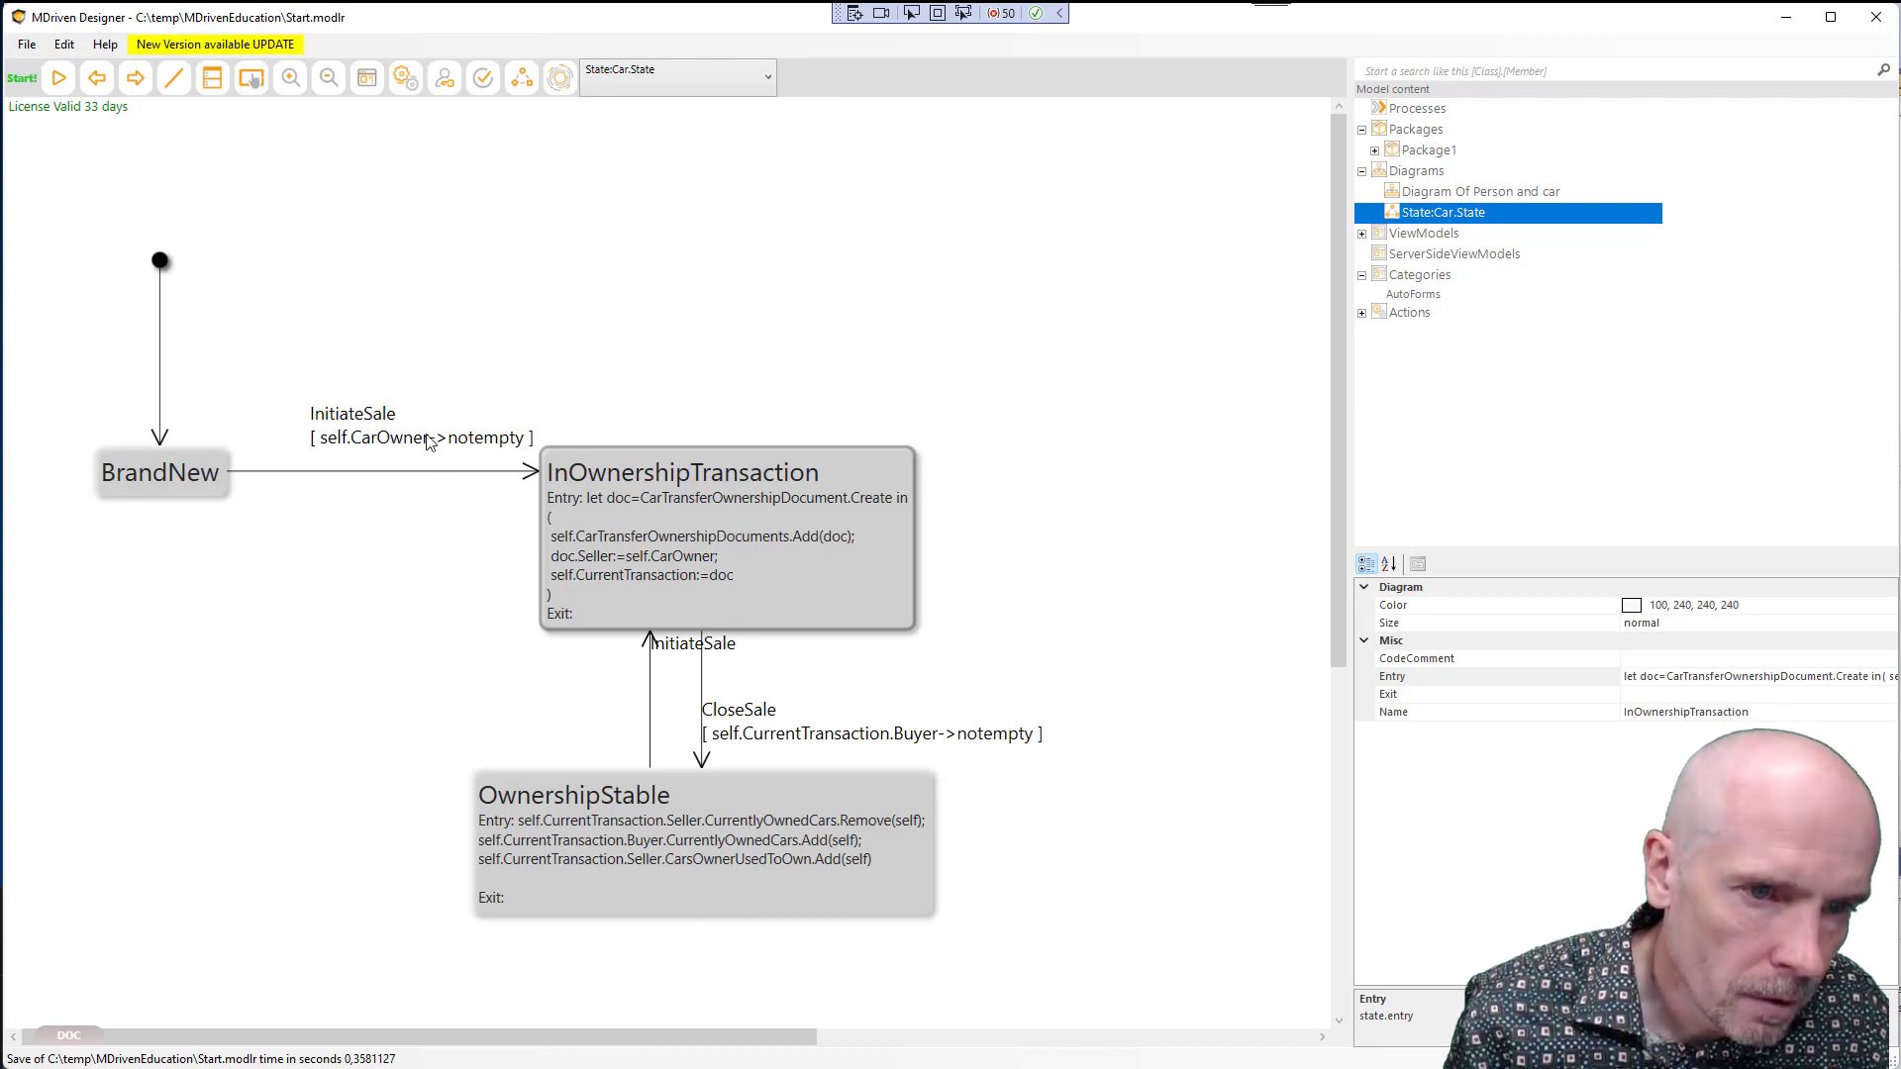
Switch to Diagram Of Person and car and open the overview of the Car class
{"action": "left_click", "coordinate": [638, 87]}
{"action": "left_click", "coordinate": [638, 87]}
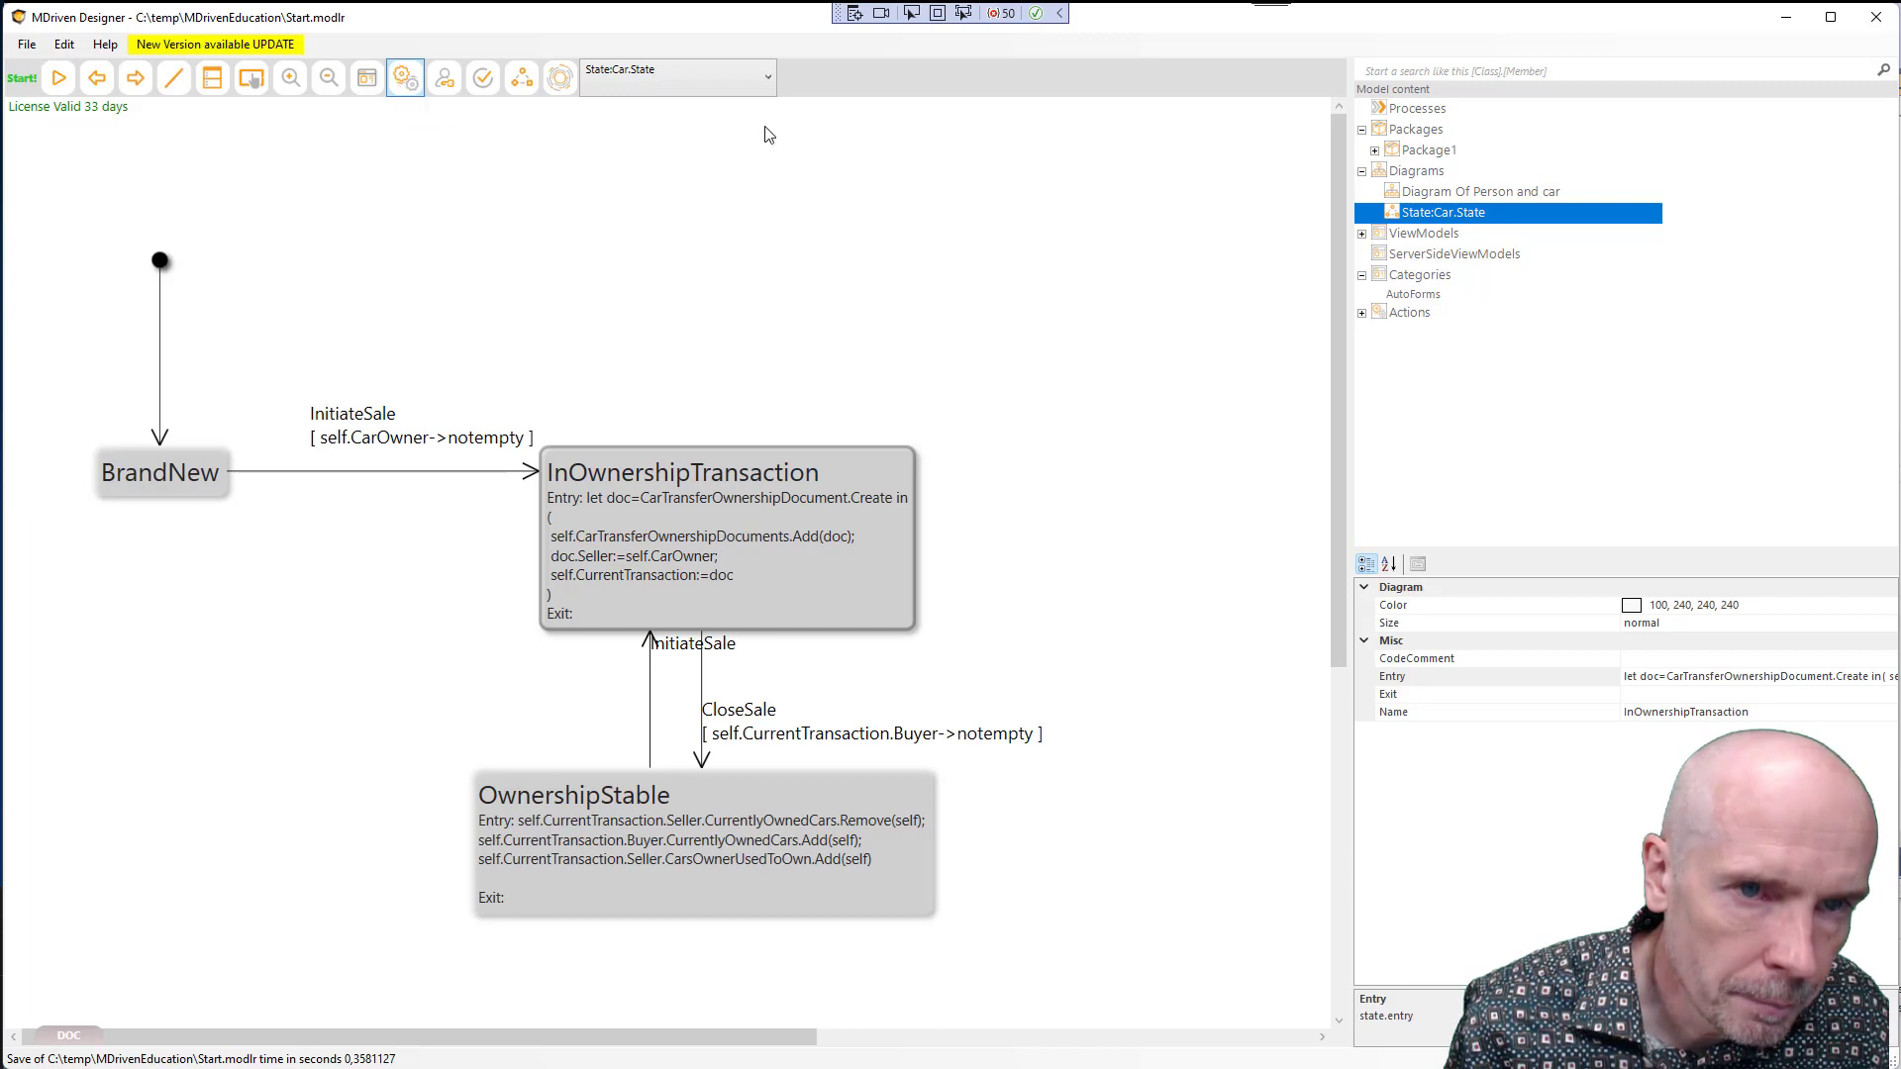
{"action": "left_click", "coordinate": [635, 77]}
{"action": "left_click", "coordinate": [645, 127]}
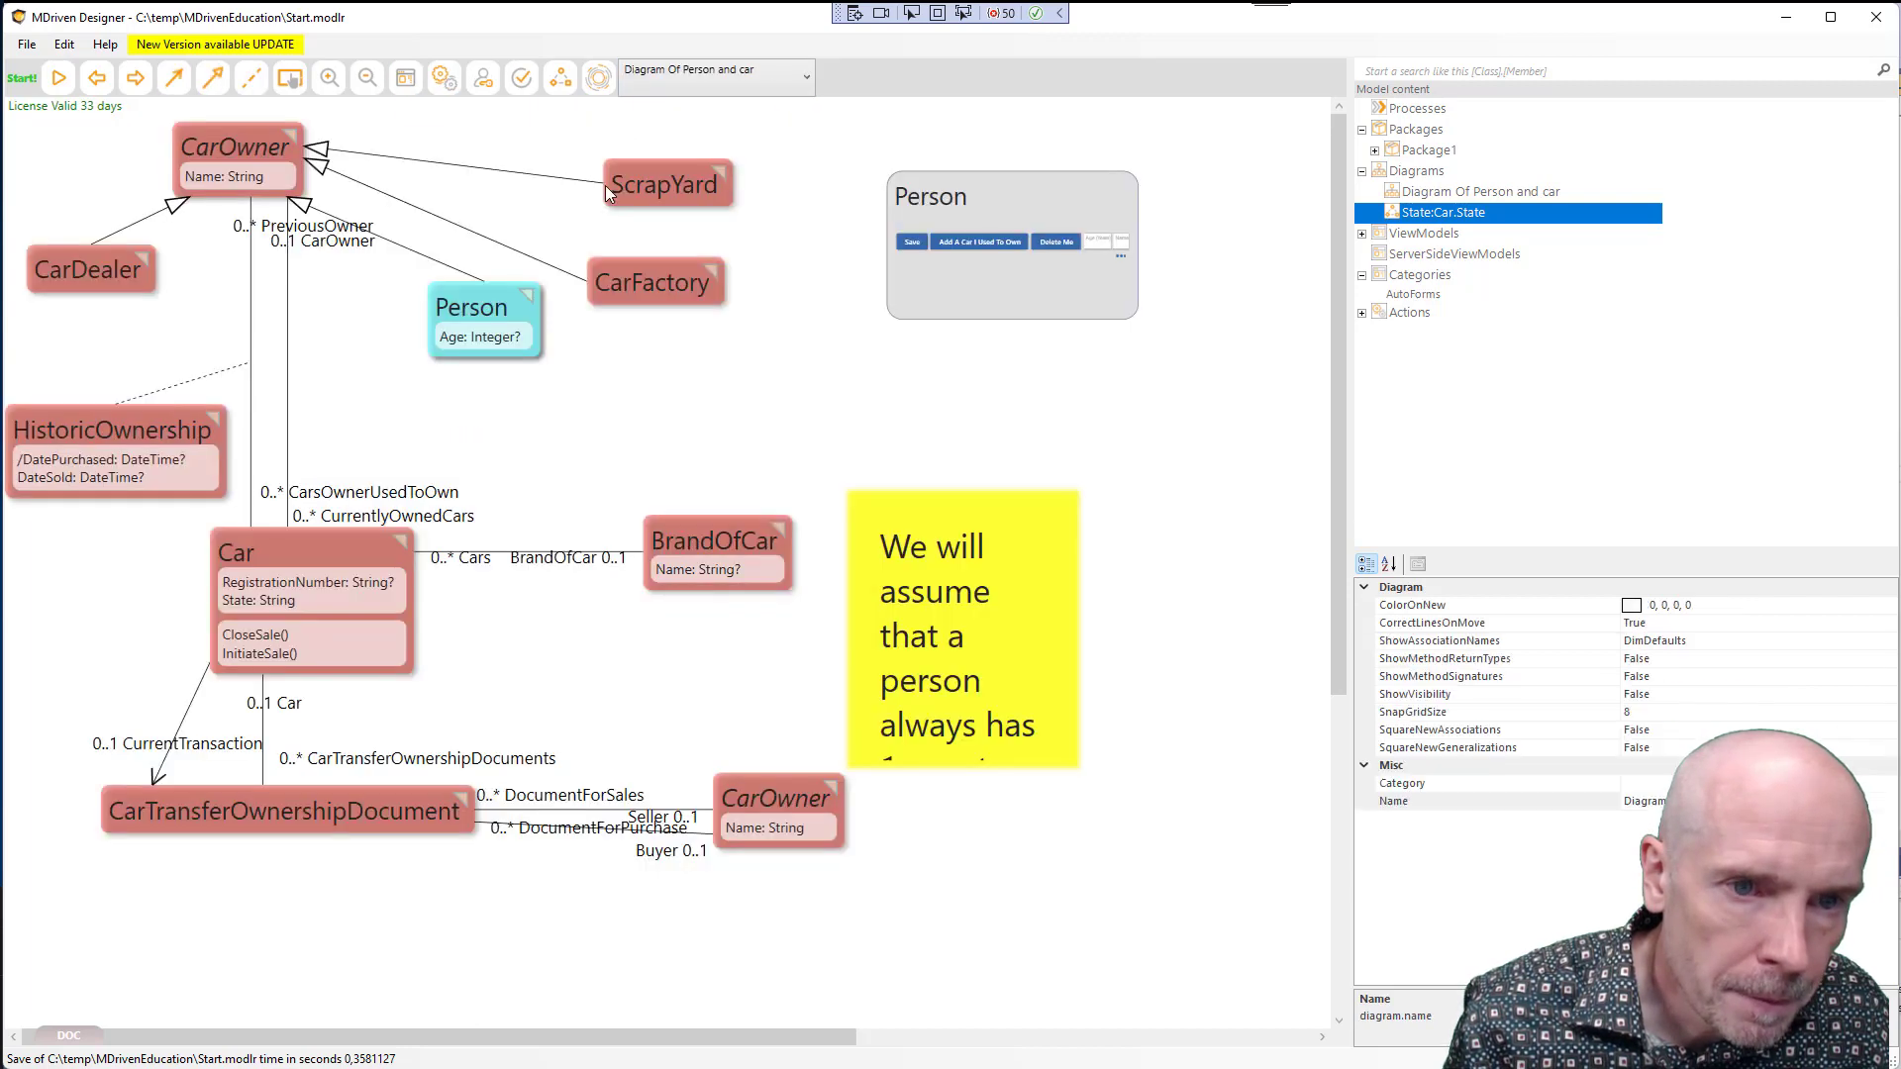
{"action": "left_click", "coordinate": [327, 544]}
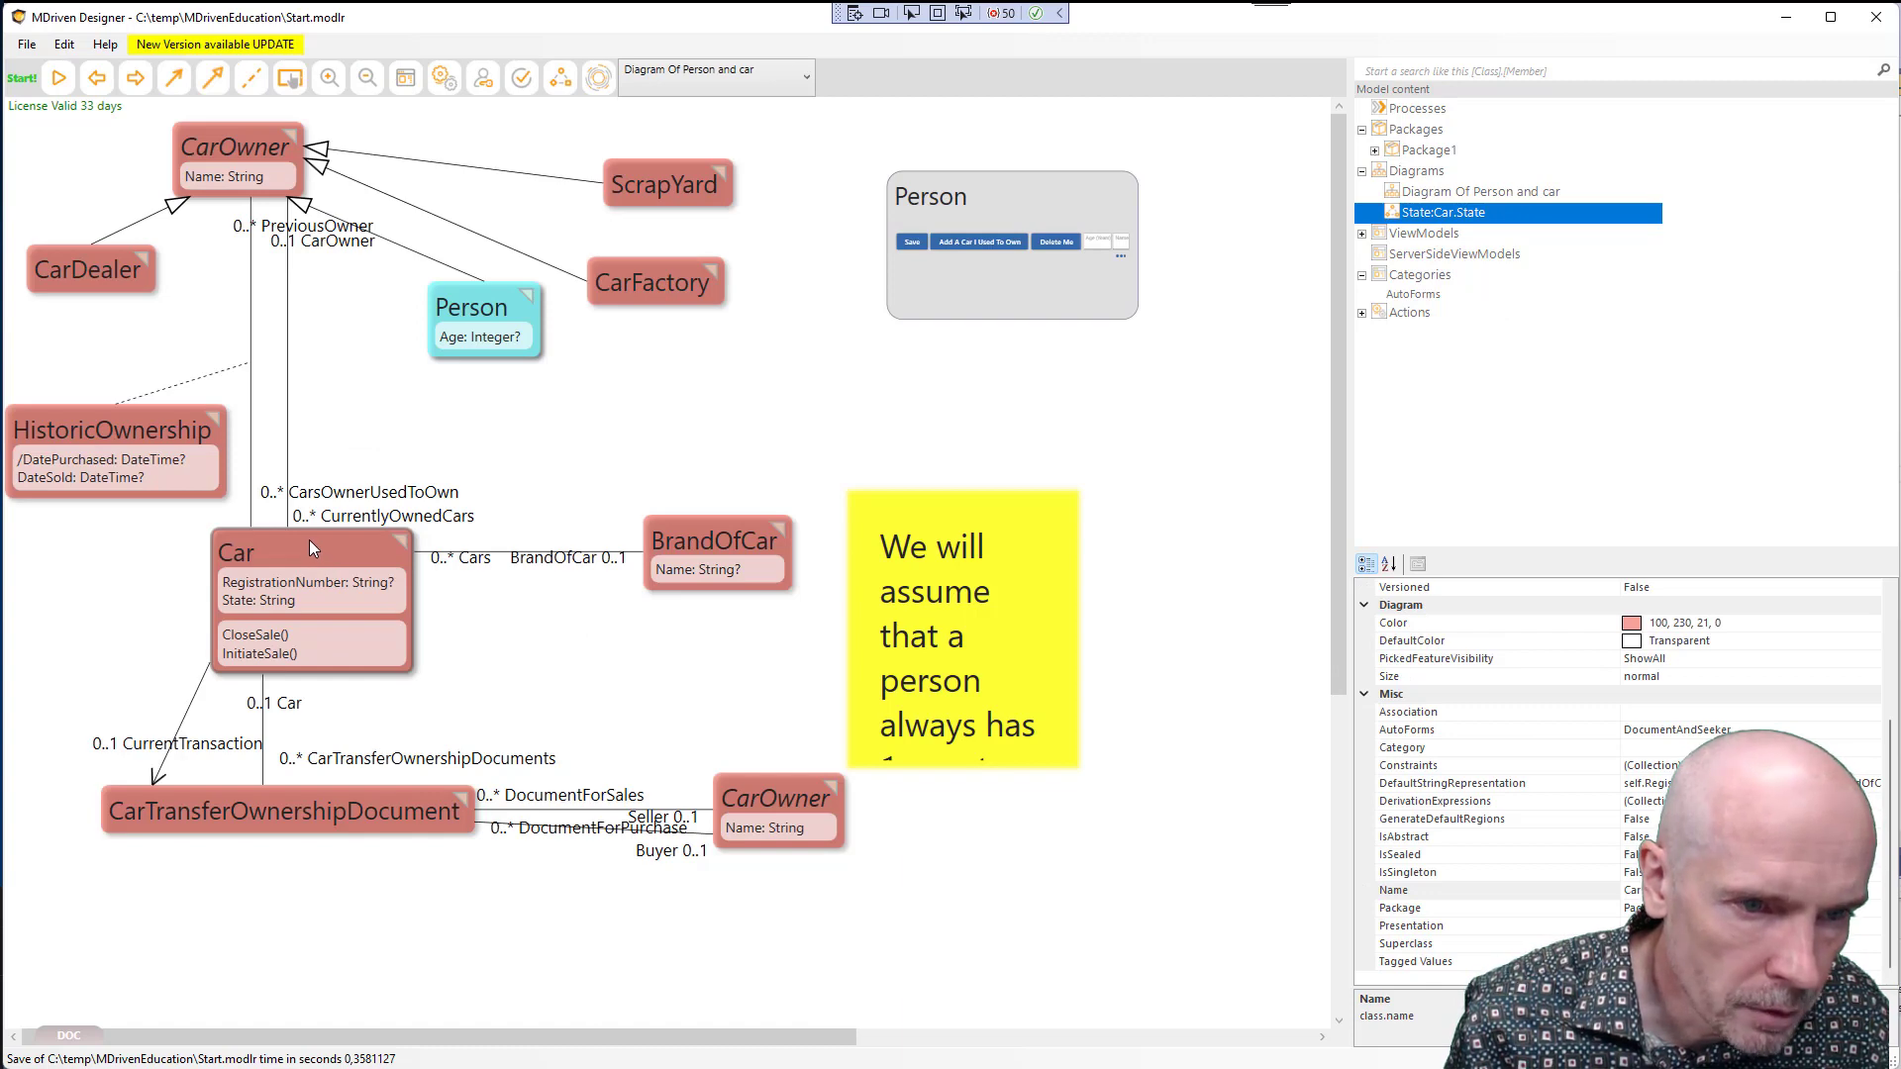
{"action": "double_click", "coordinate": [310, 540]}
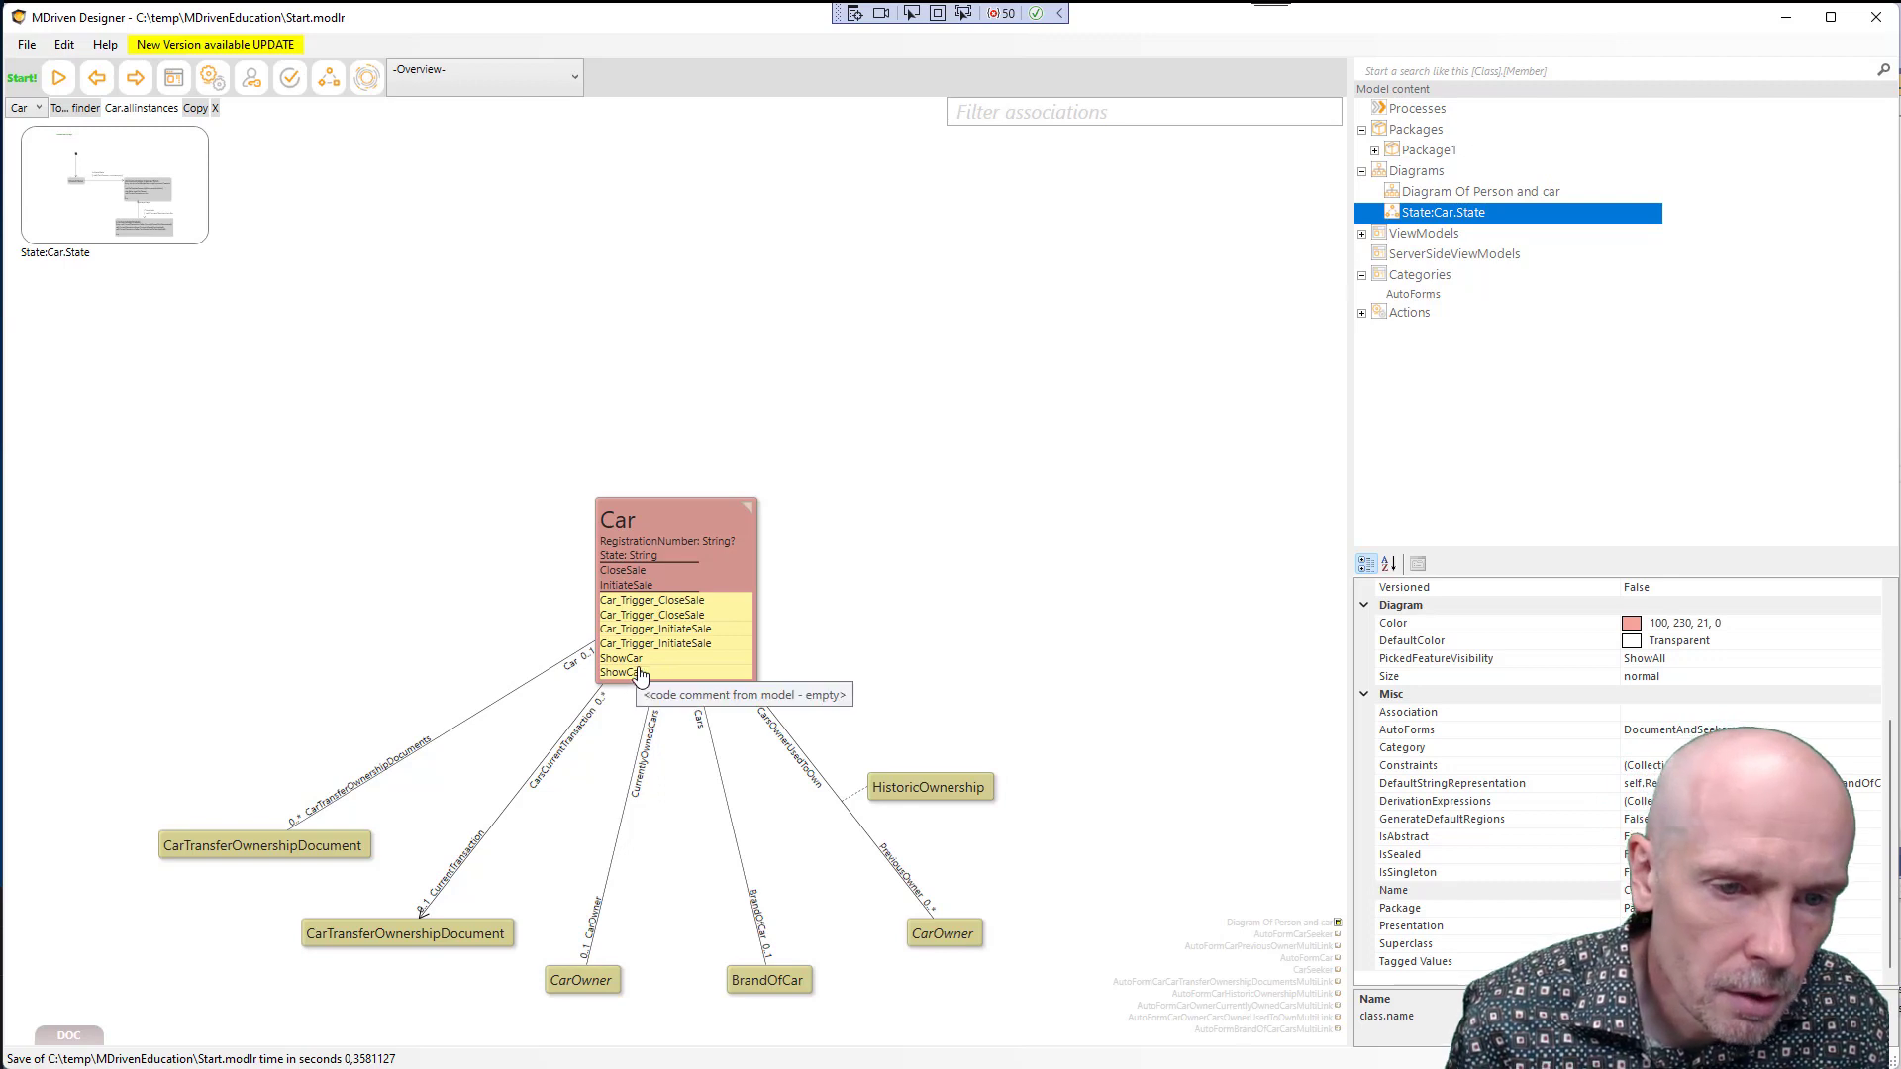
Open the Car class actions and change the enable expression of Car_Trigger_CloseSale to self.CloseSales?
{"action": "double_click", "coordinate": [645, 608]}
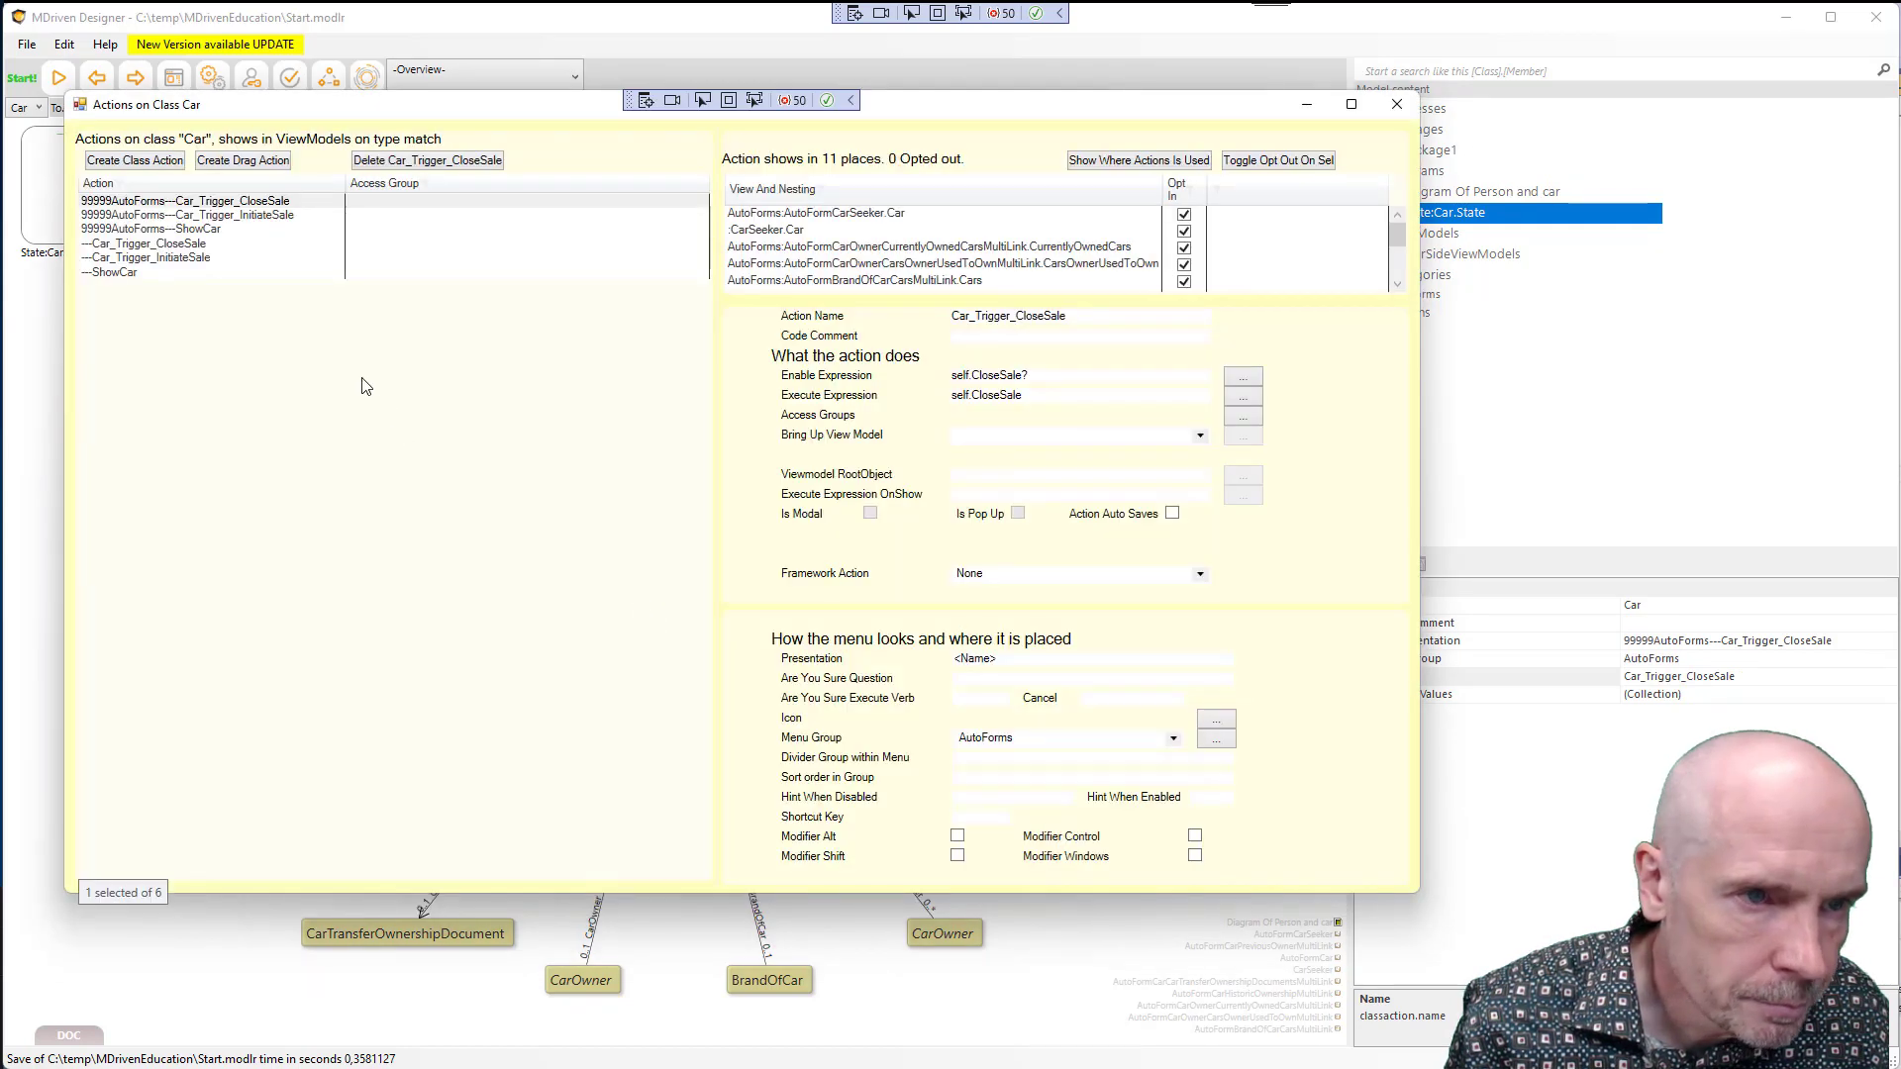
{"action": "left_click", "coordinate": [261, 203]}
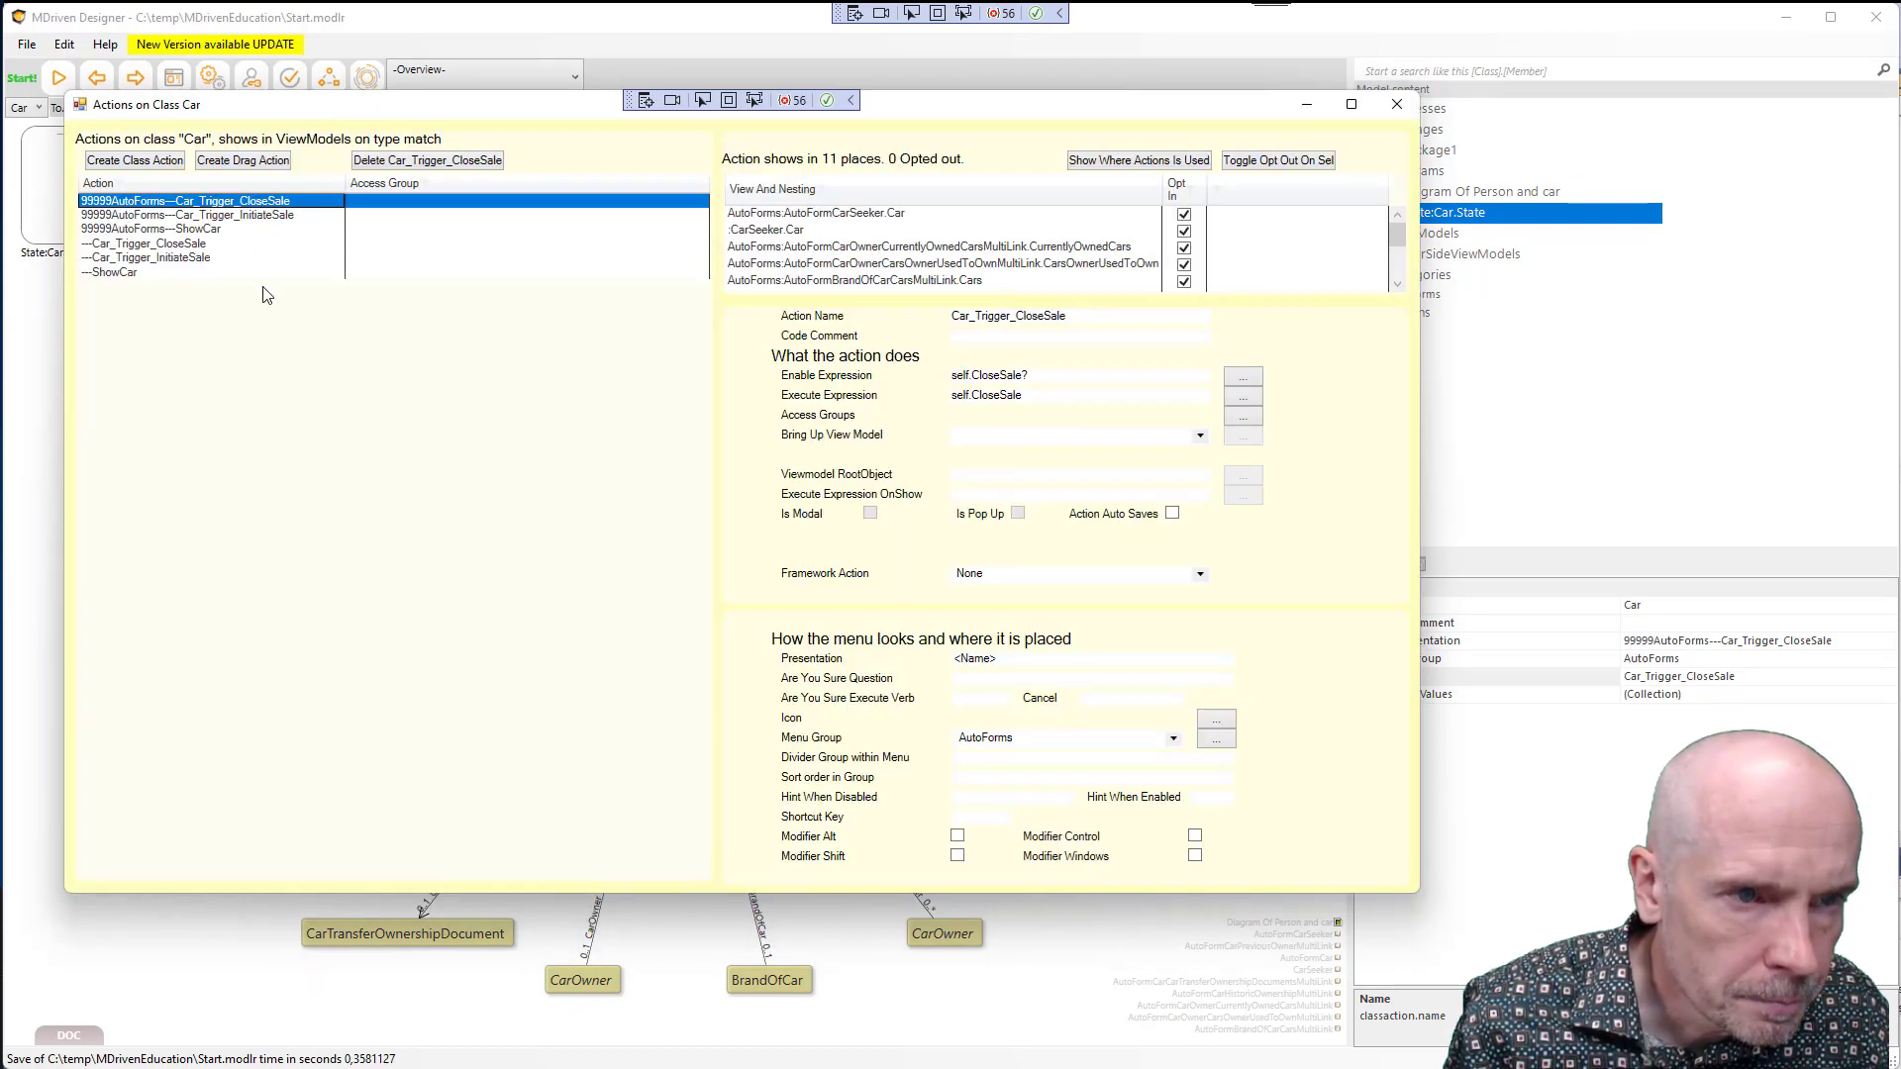
{"action": "left_click", "coordinate": [1024, 376]}
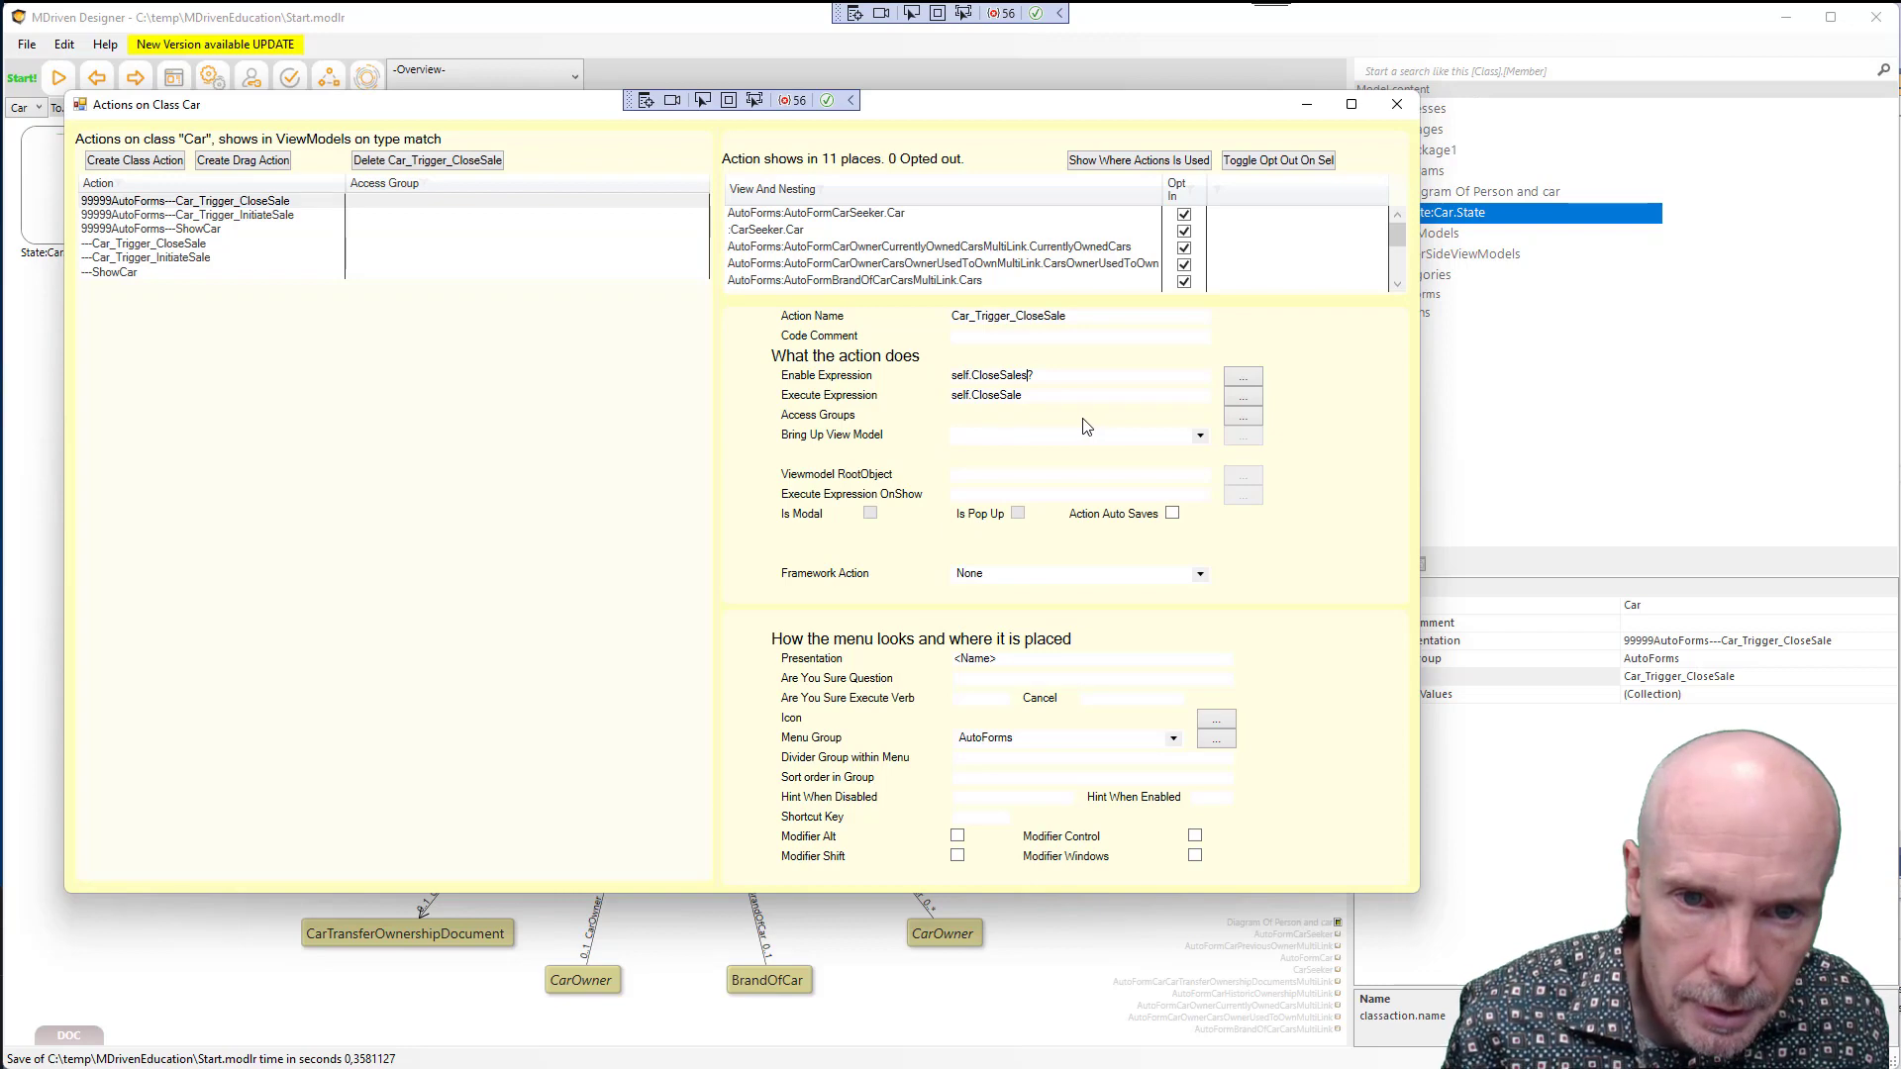
{"action": "left_click", "coordinate": [1052, 398]}
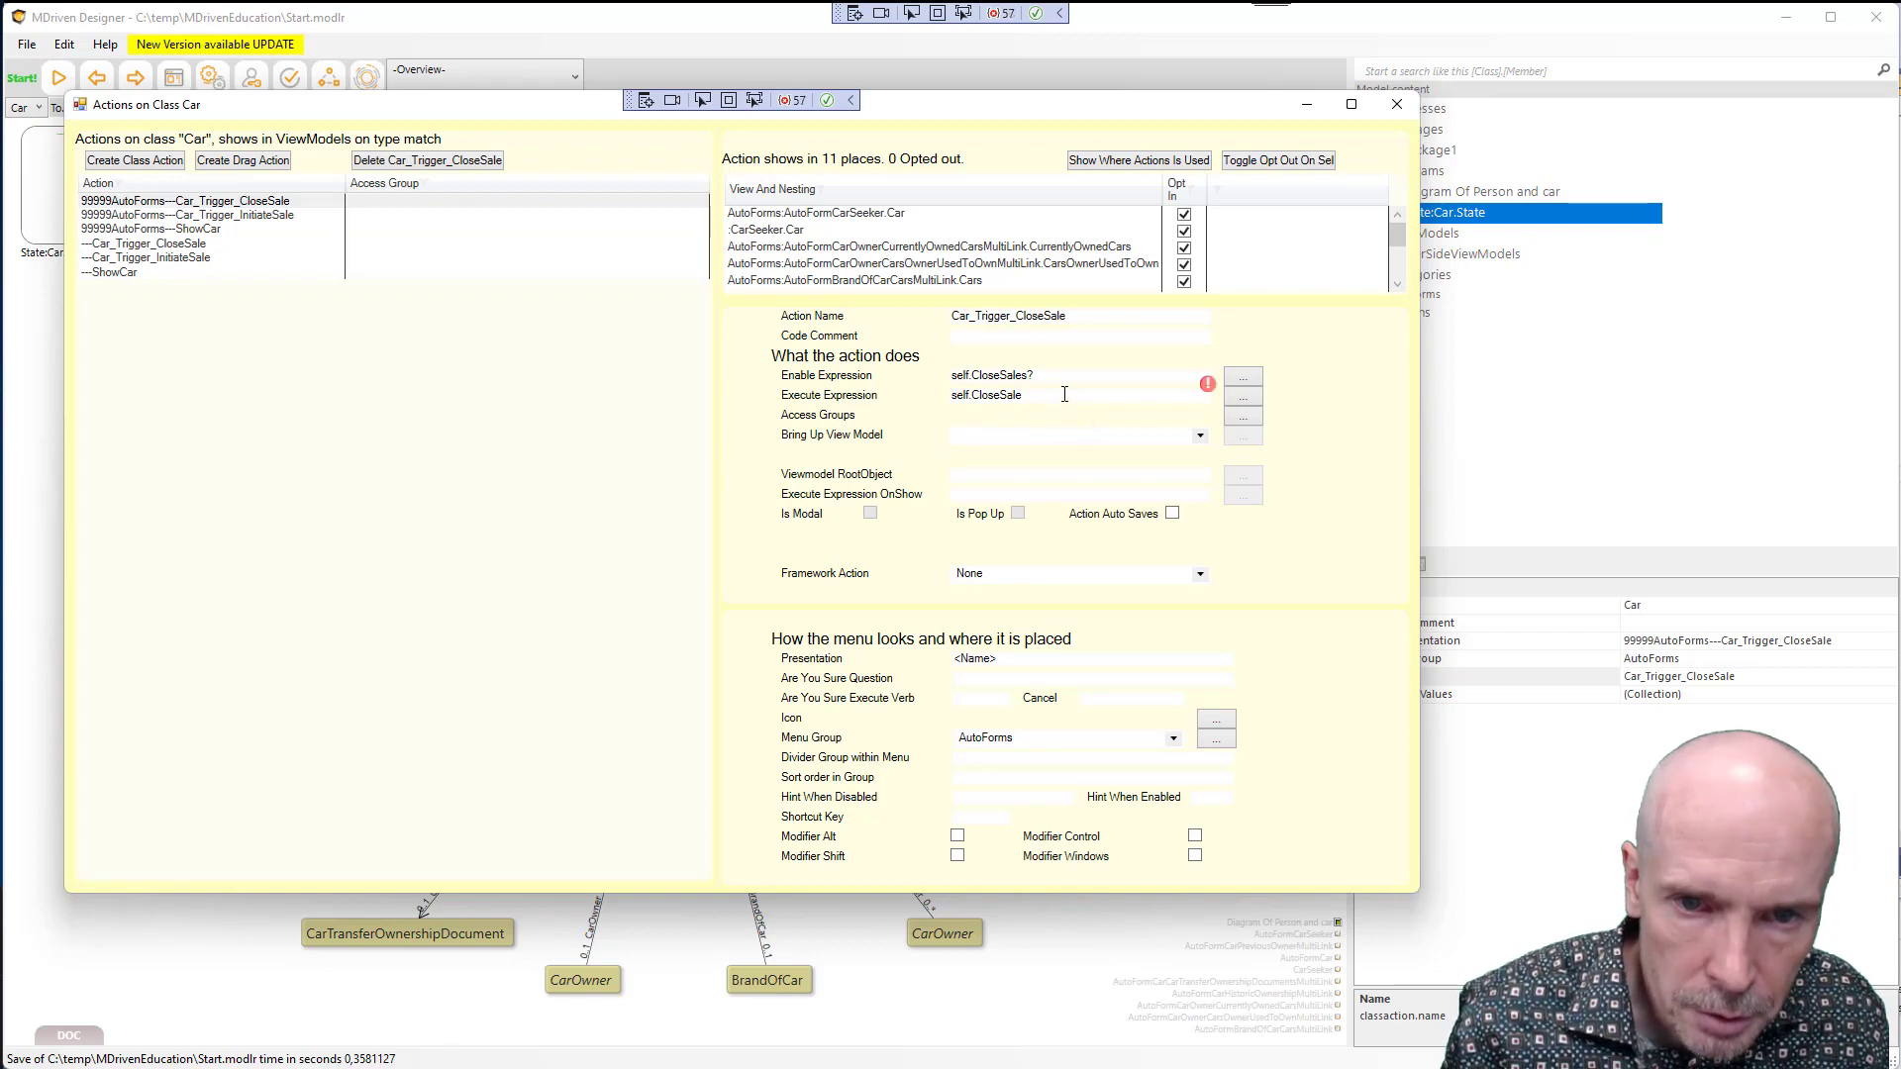
Check the model for errors and go from the invalid enable expression error to the Car_Trigger_CloseSale action
{"action": "left_click", "coordinate": [289, 80]}
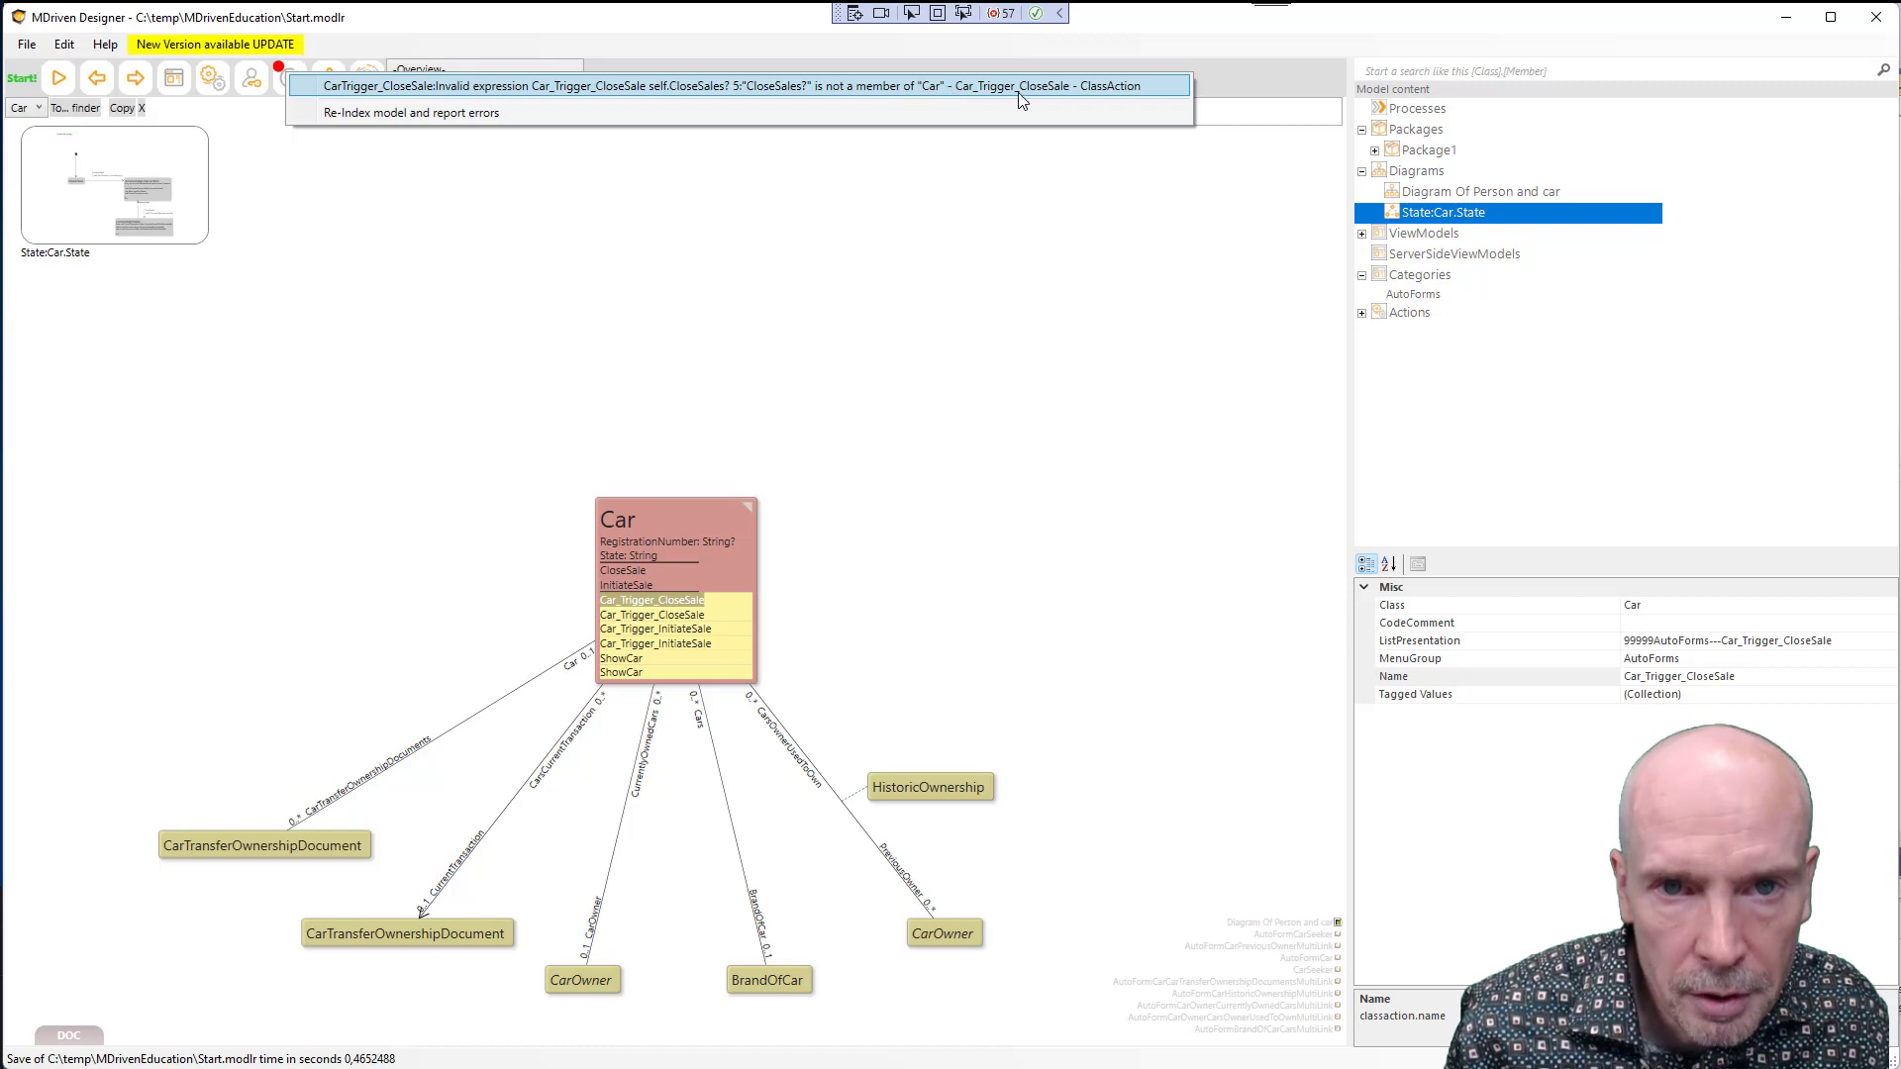
{"action": "left_click", "coordinate": [735, 88]}
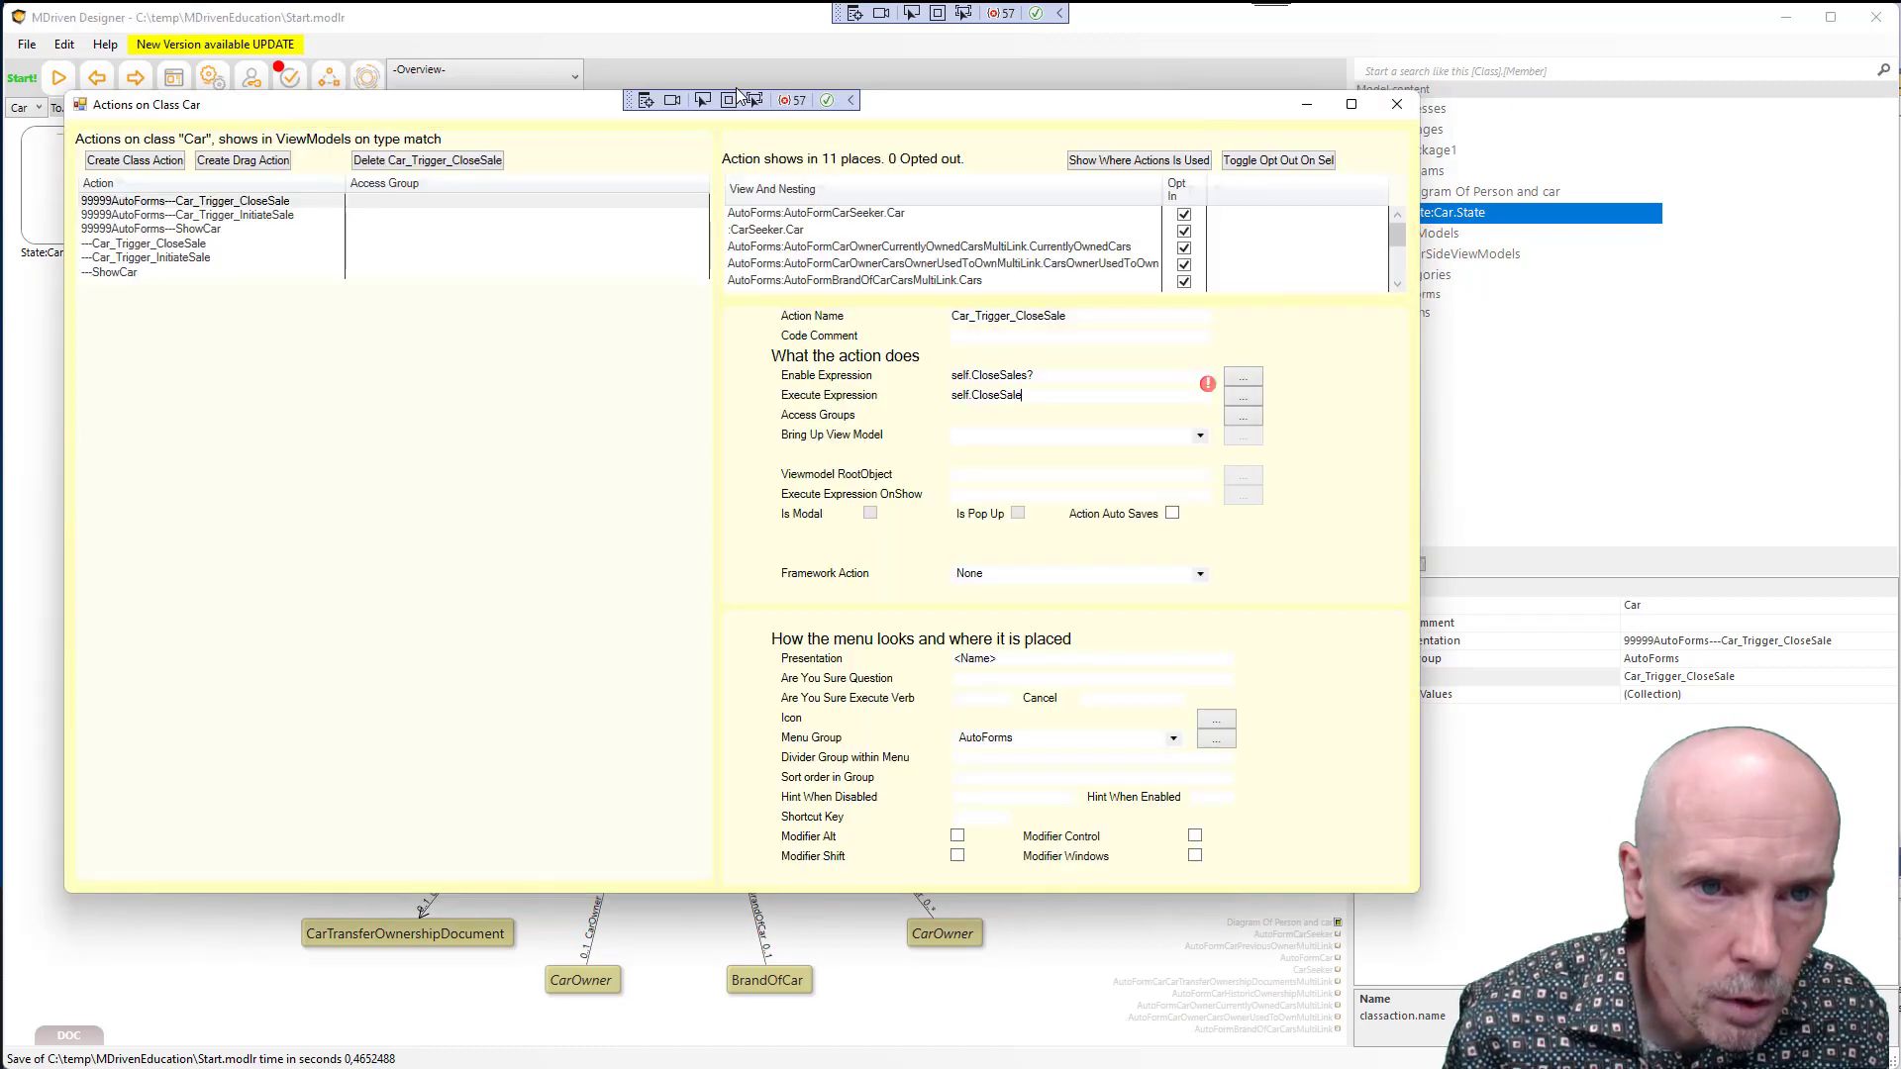
{"action": "left_click", "coordinate": [1035, 396]}
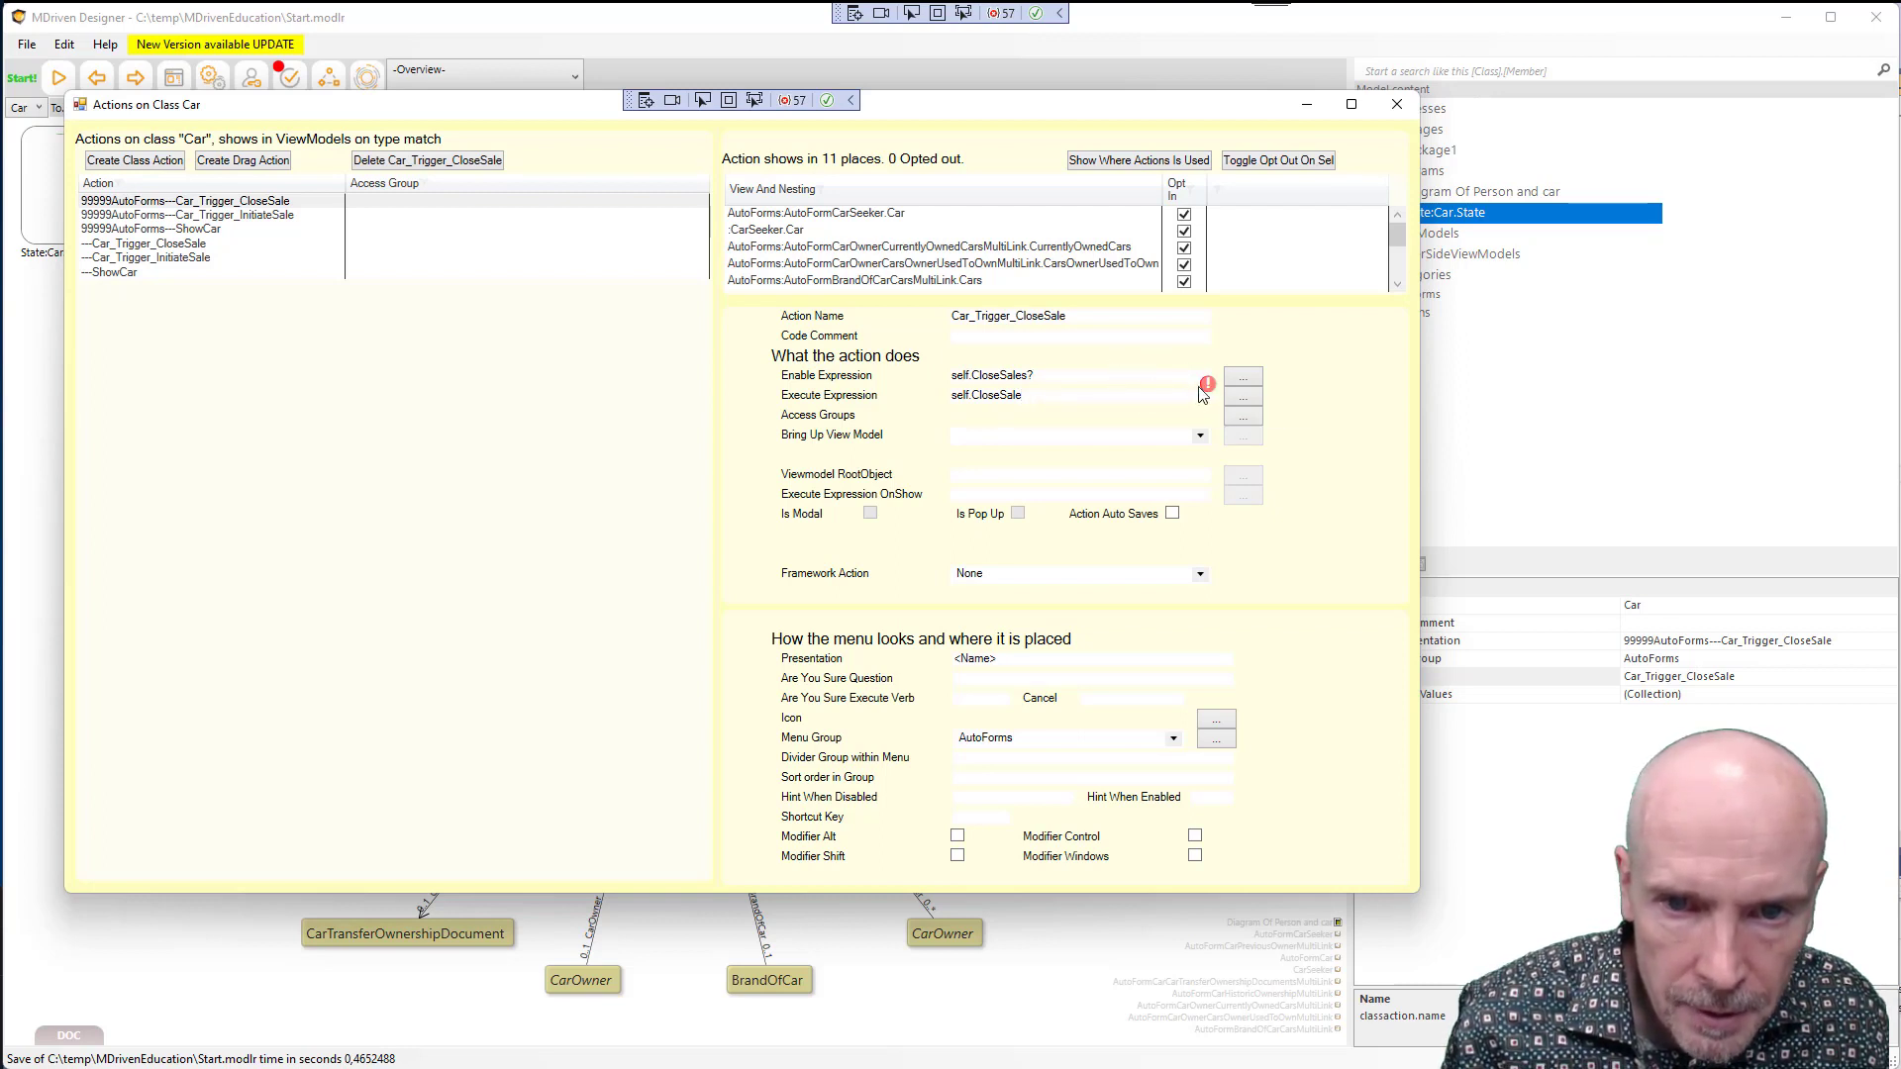
Correct the Car_Trigger_CloseSale enable expression to self.CloseSale? in the OCL editor and save the model
{"action": "left_click", "coordinate": [1245, 378]}
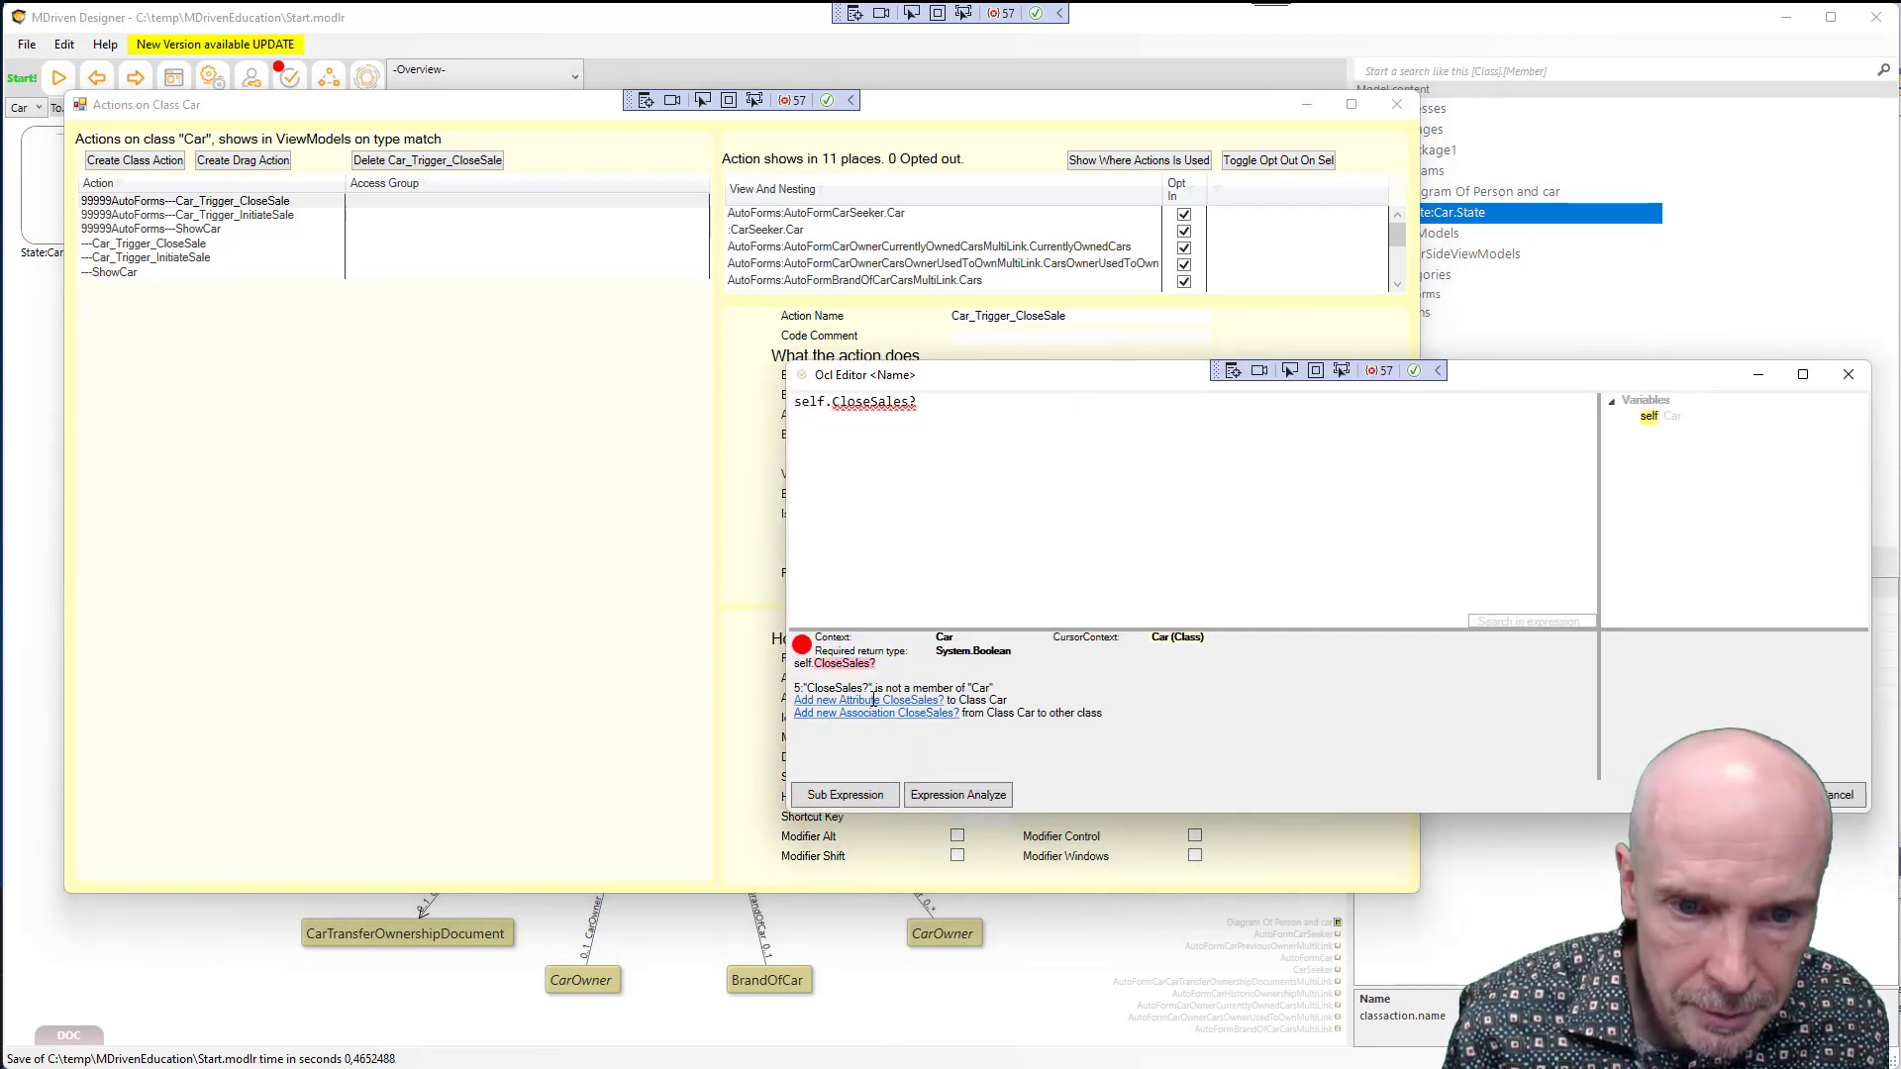
{"action": "left_click", "coordinate": [907, 402]}
{"action": "key", "text": "BackSpace"}
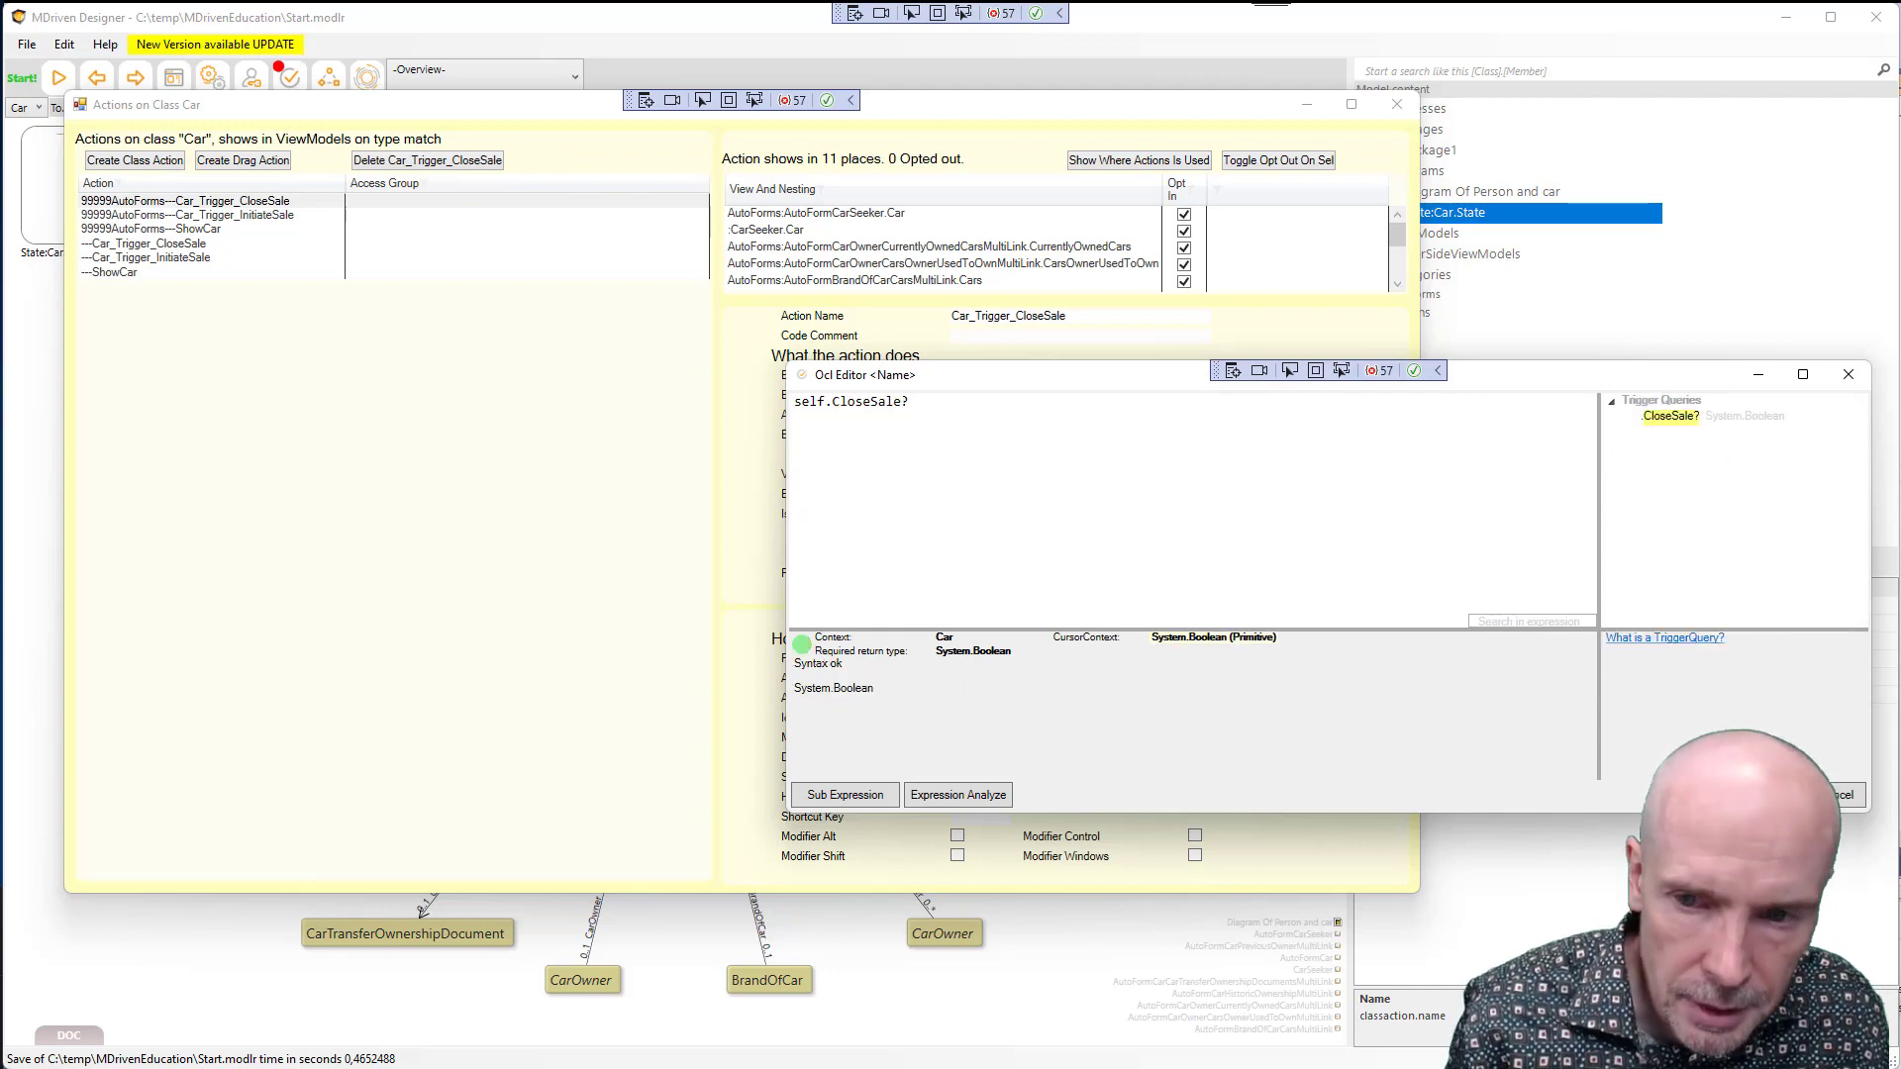
{"action": "left_click", "coordinate": [1774, 794]}
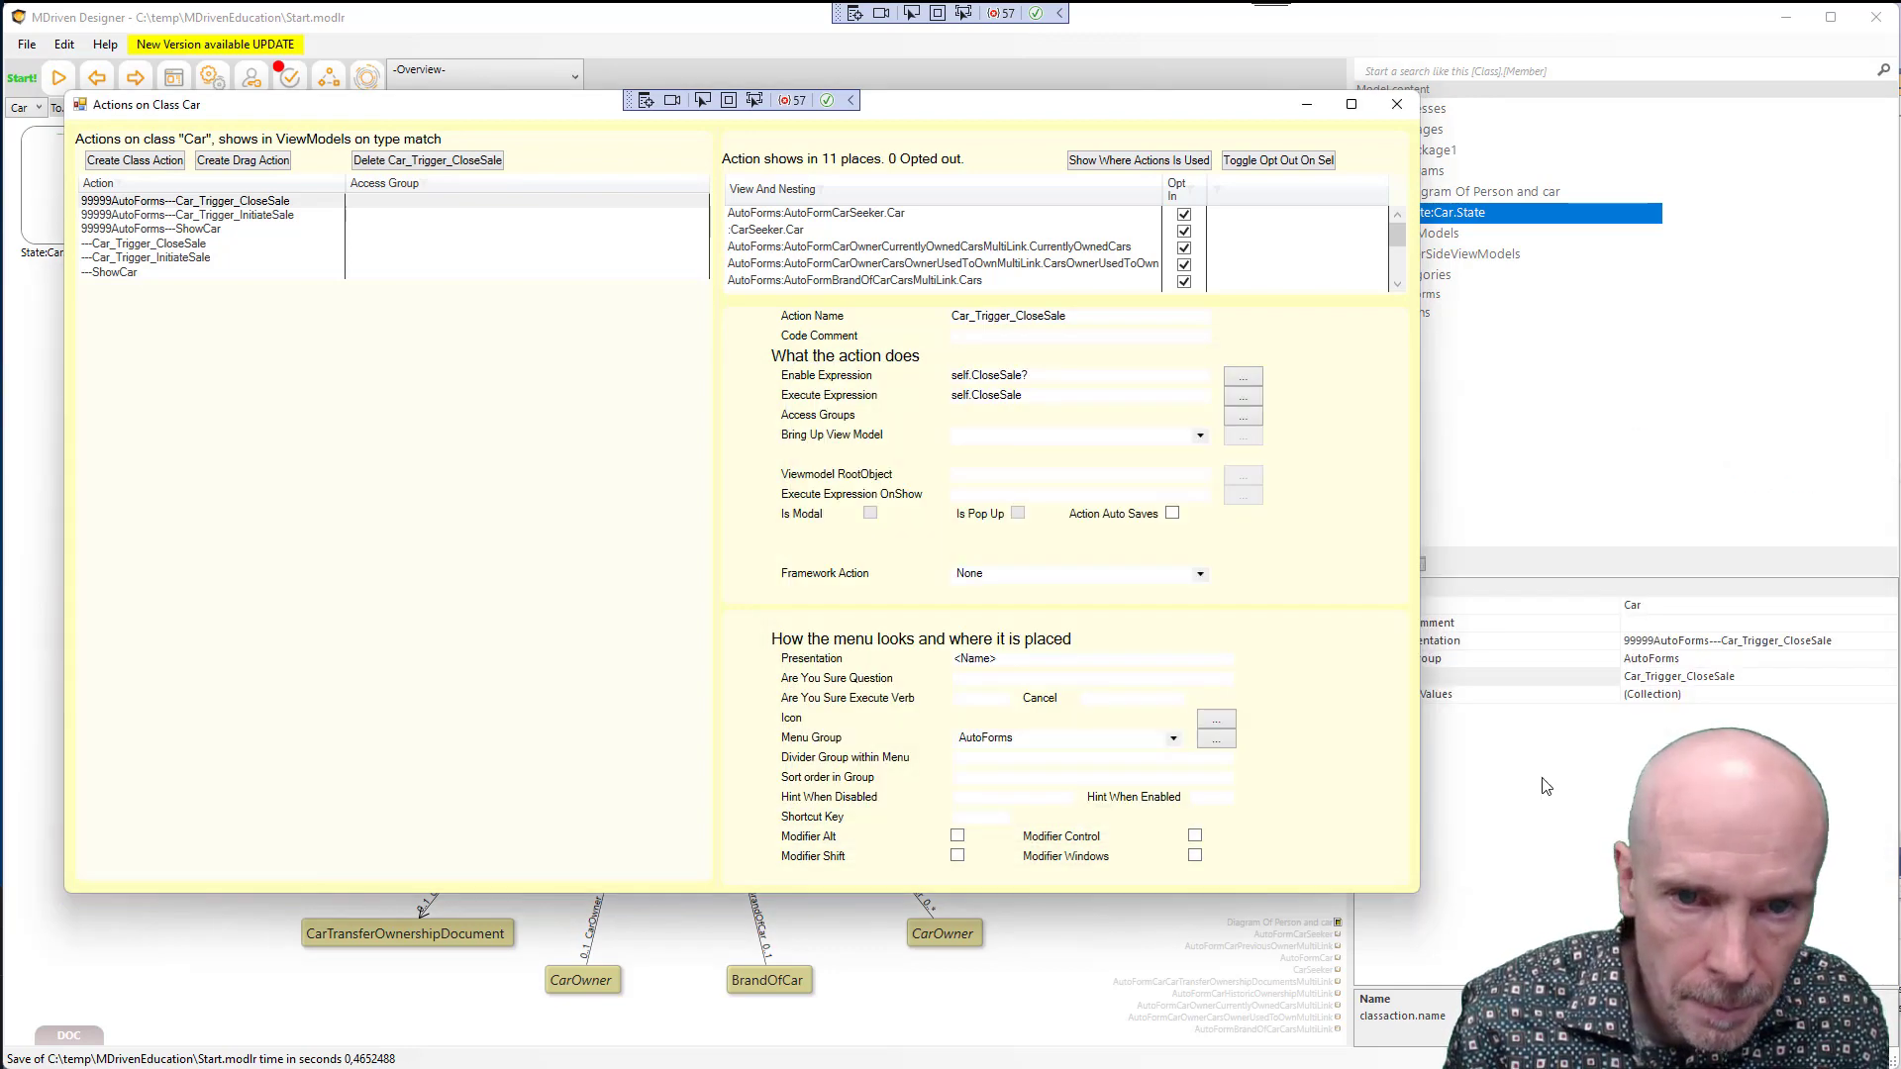
{"action": "key", "text": "ctrl+s"}
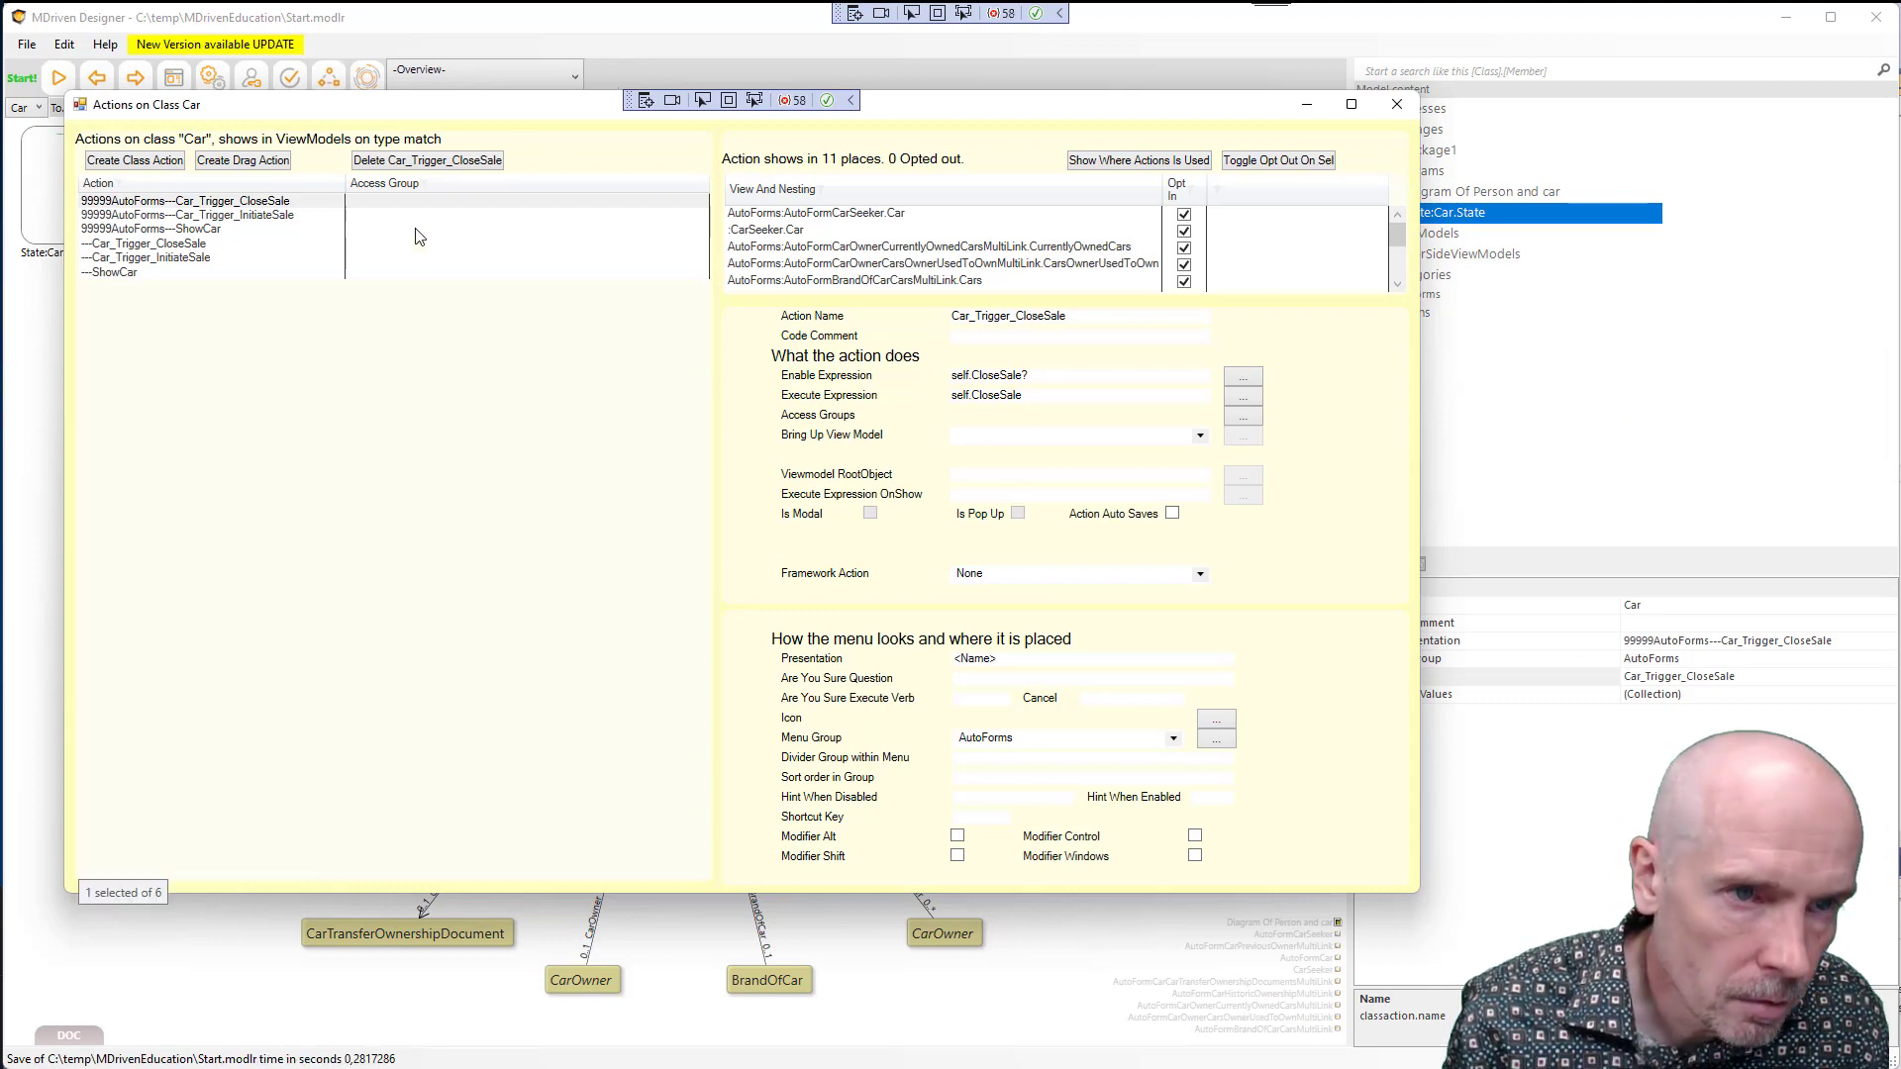
Close the Car class actions window and check the model for errors again
{"action": "left_click_drag", "start_coordinate": [503, 105], "coordinate": [504, 119]}
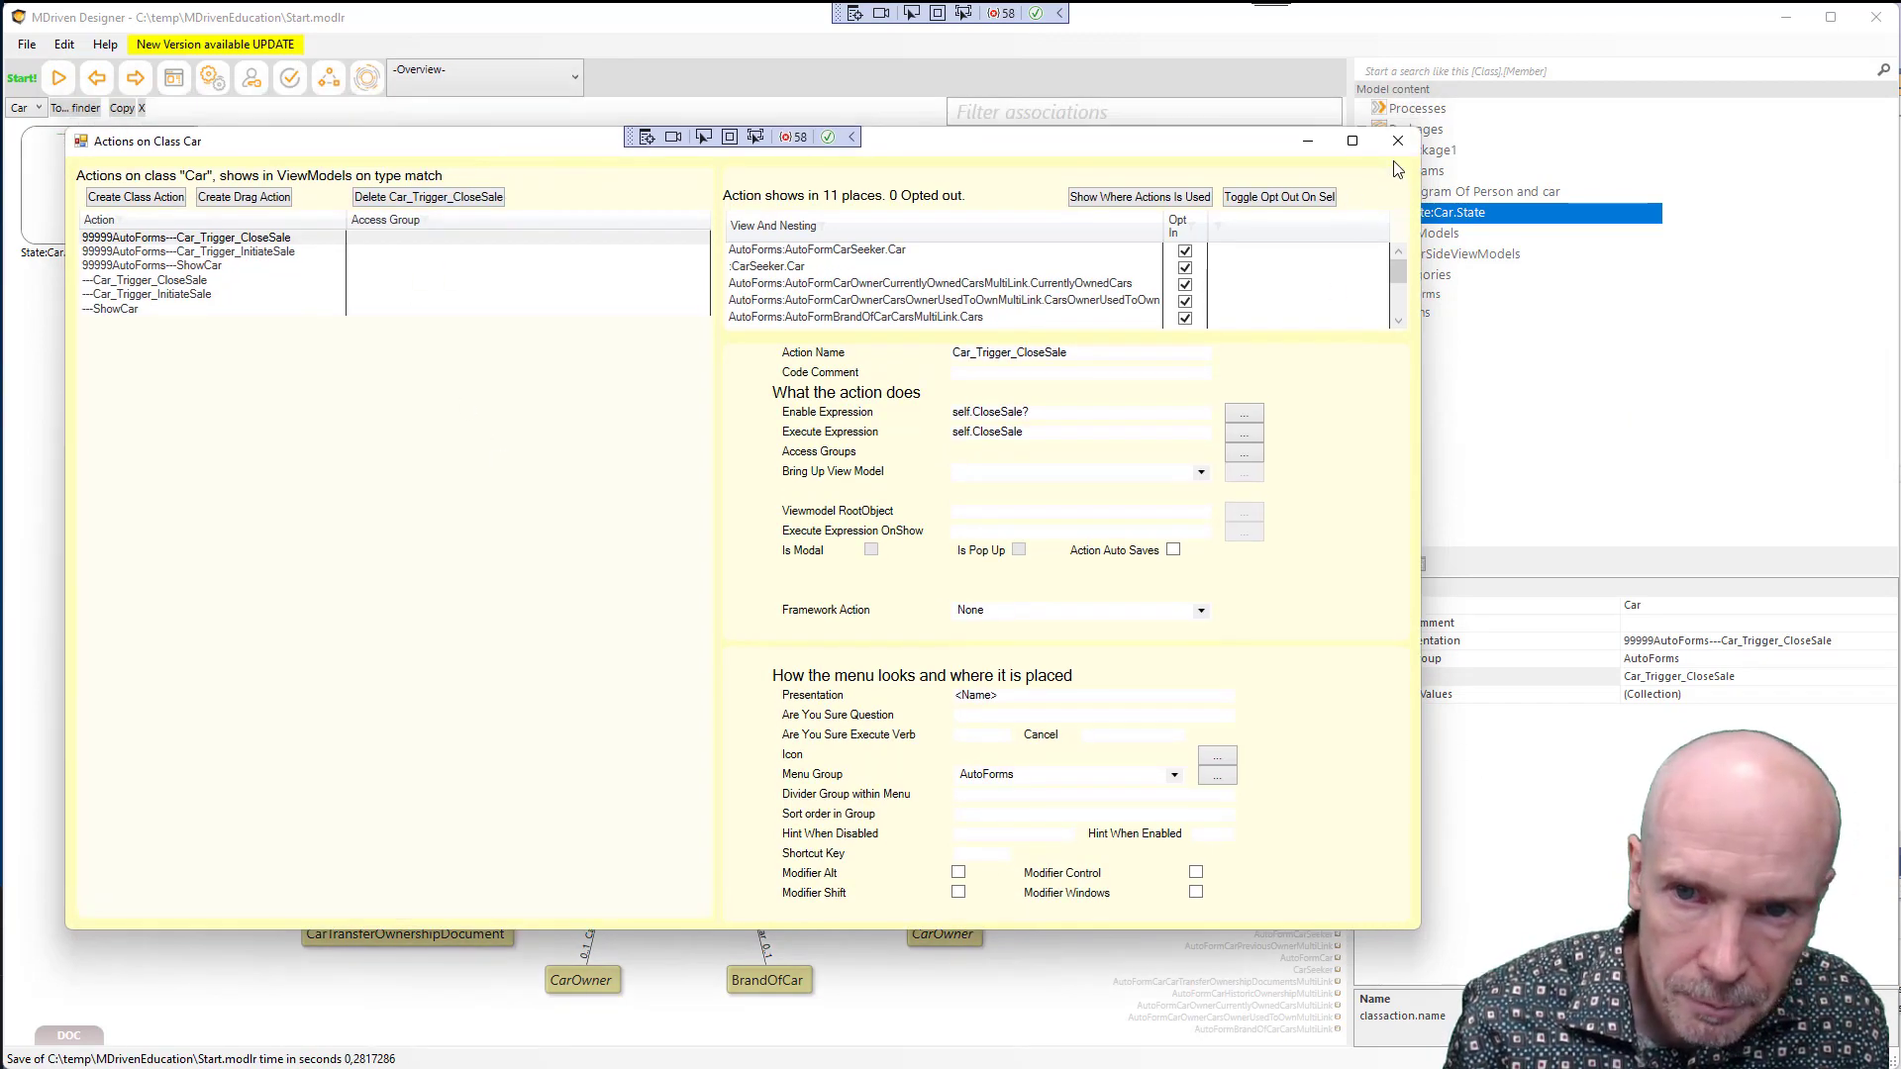
{"action": "left_click", "coordinate": [1397, 117]}
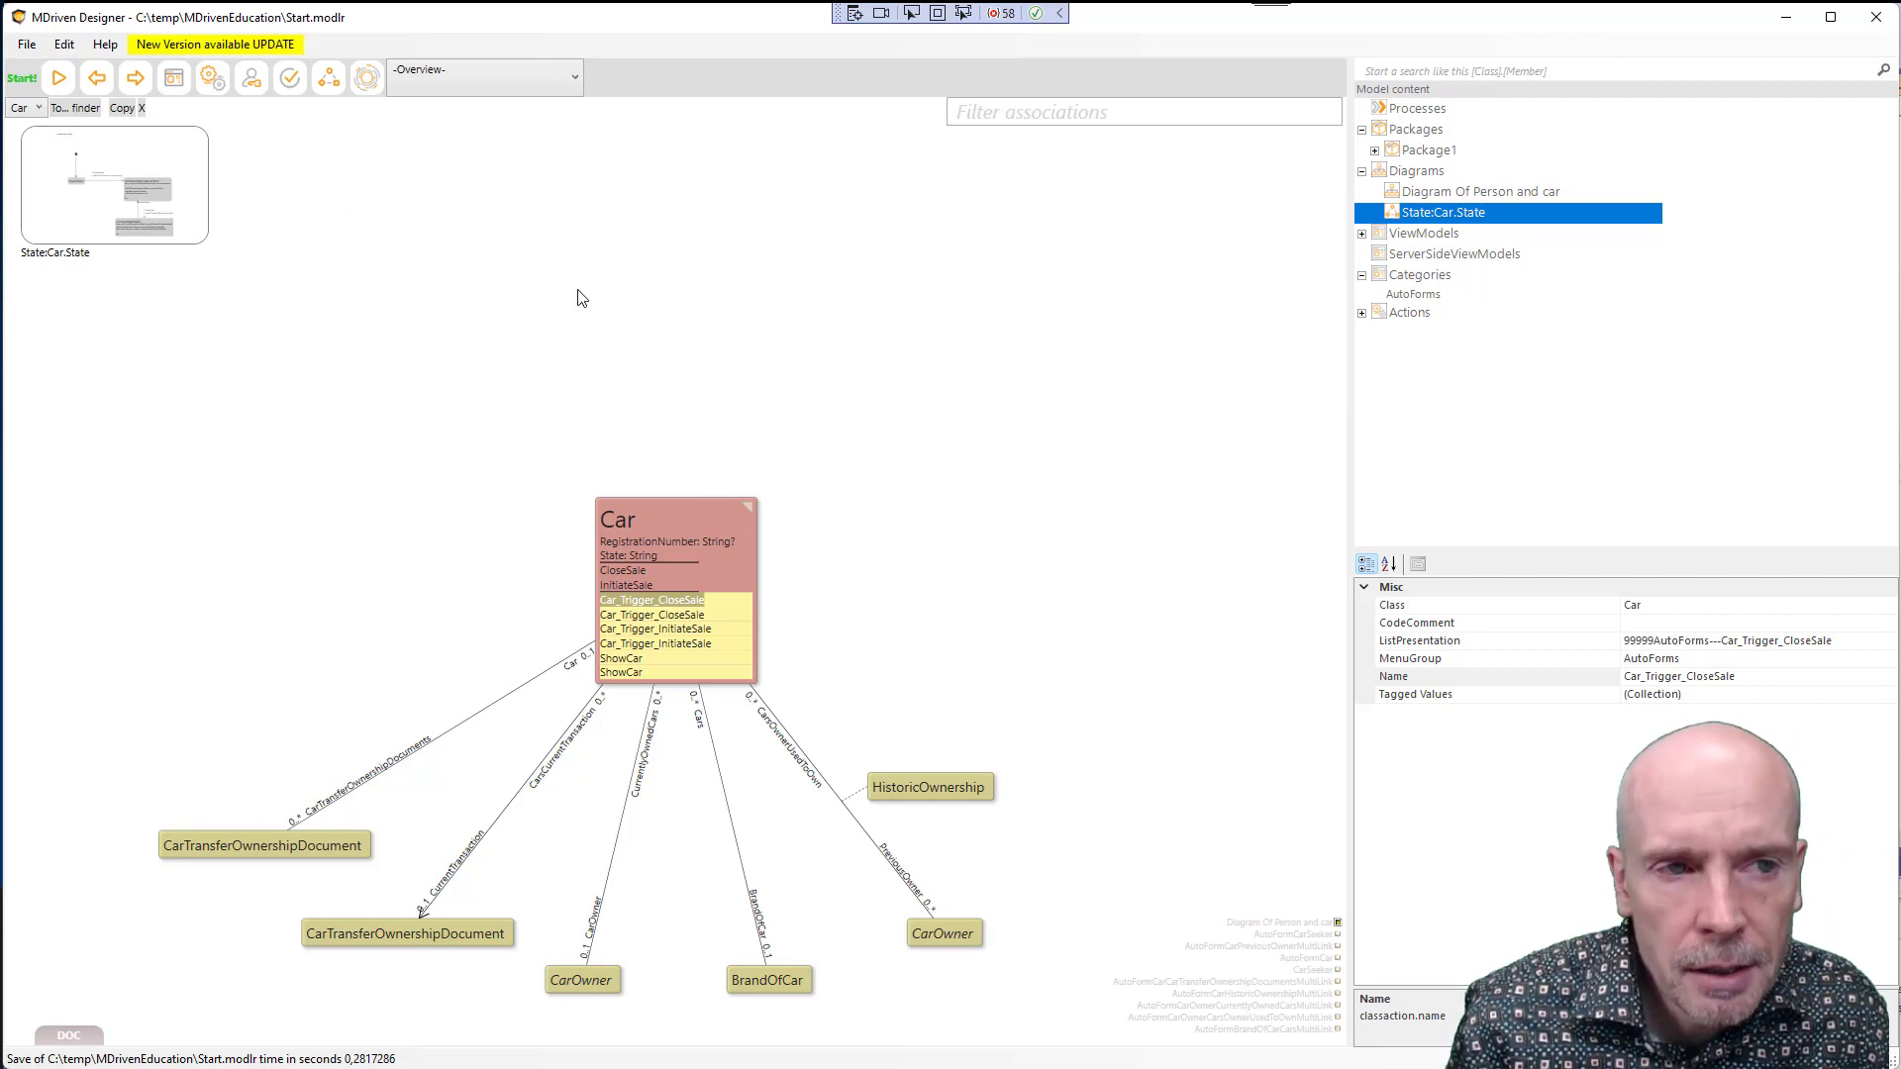
{"action": "left_click", "coordinate": [292, 82]}
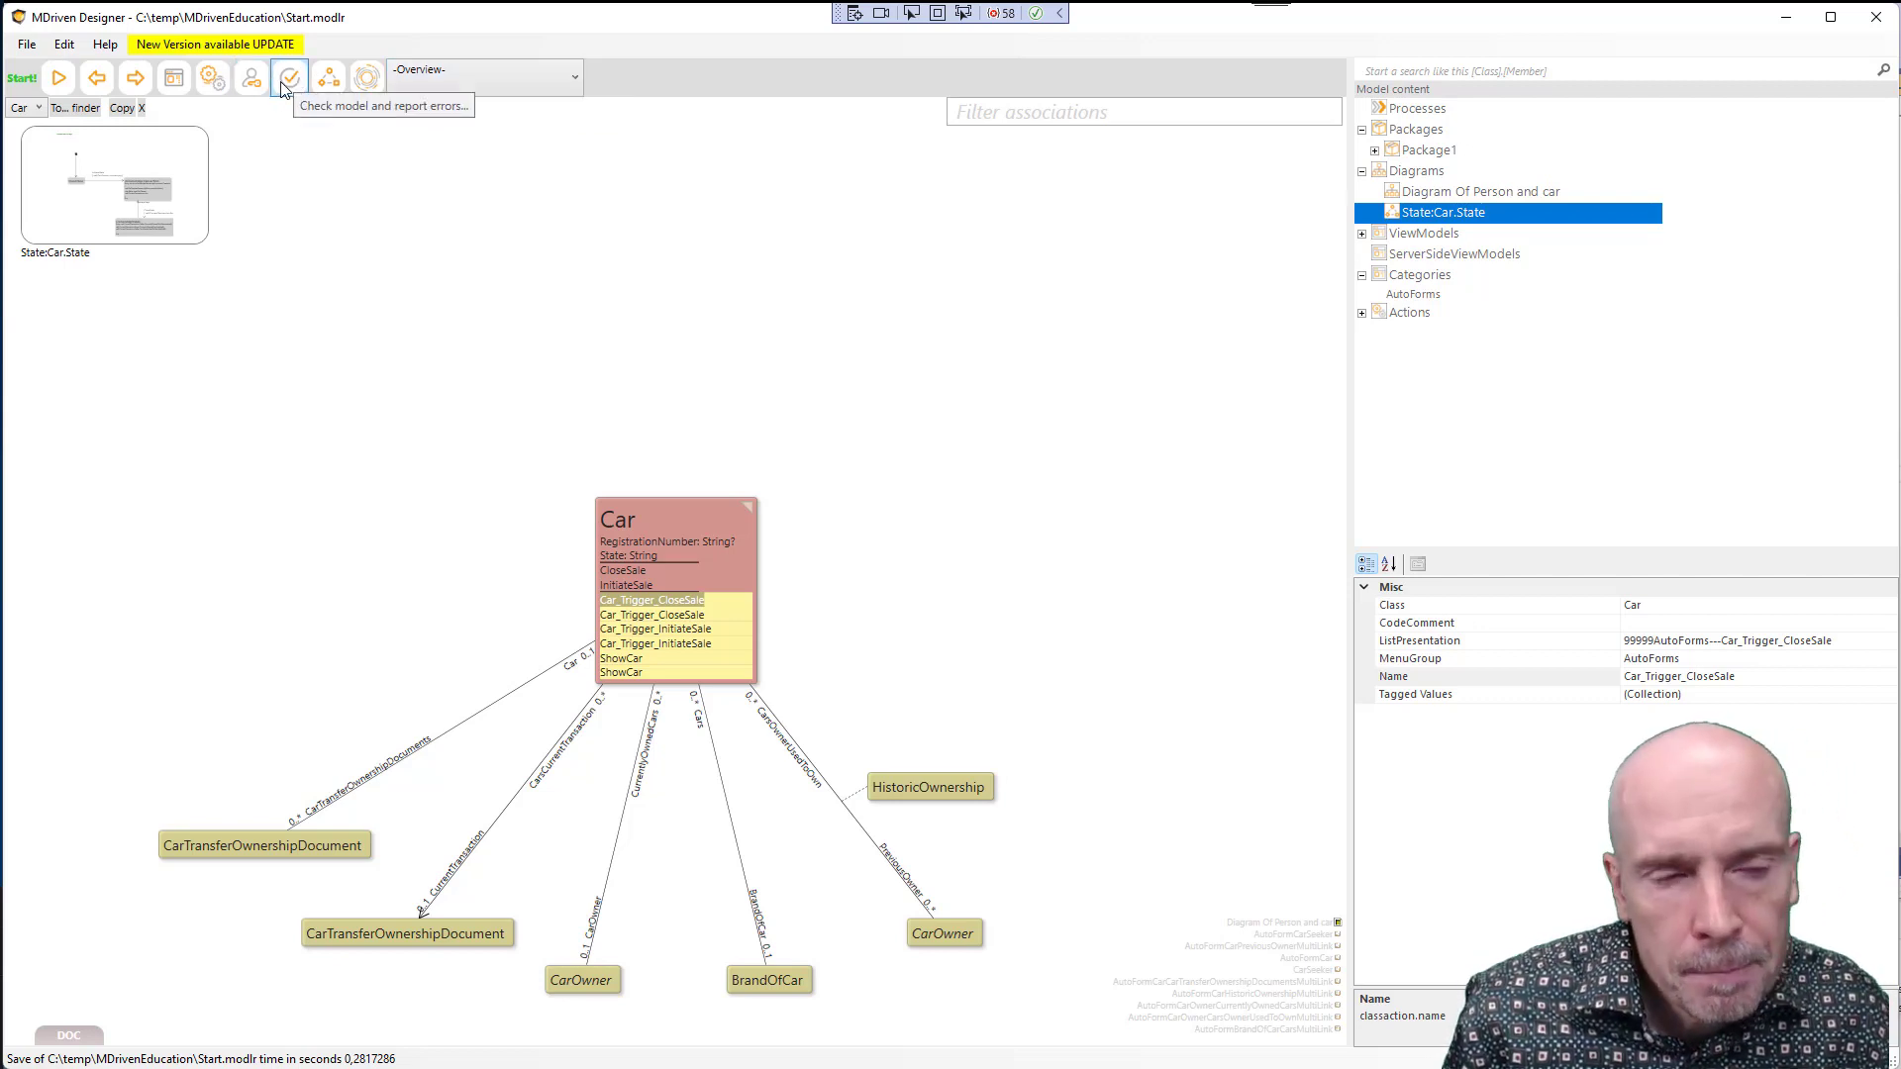
Switch to Diagram Of Person and car, select the PreviousOwner–CarsOwnerUsedToOwn association and open the overview of its HistoricOwnership class
{"action": "left_click", "coordinate": [458, 89]}
{"action": "left_click", "coordinate": [456, 126]}
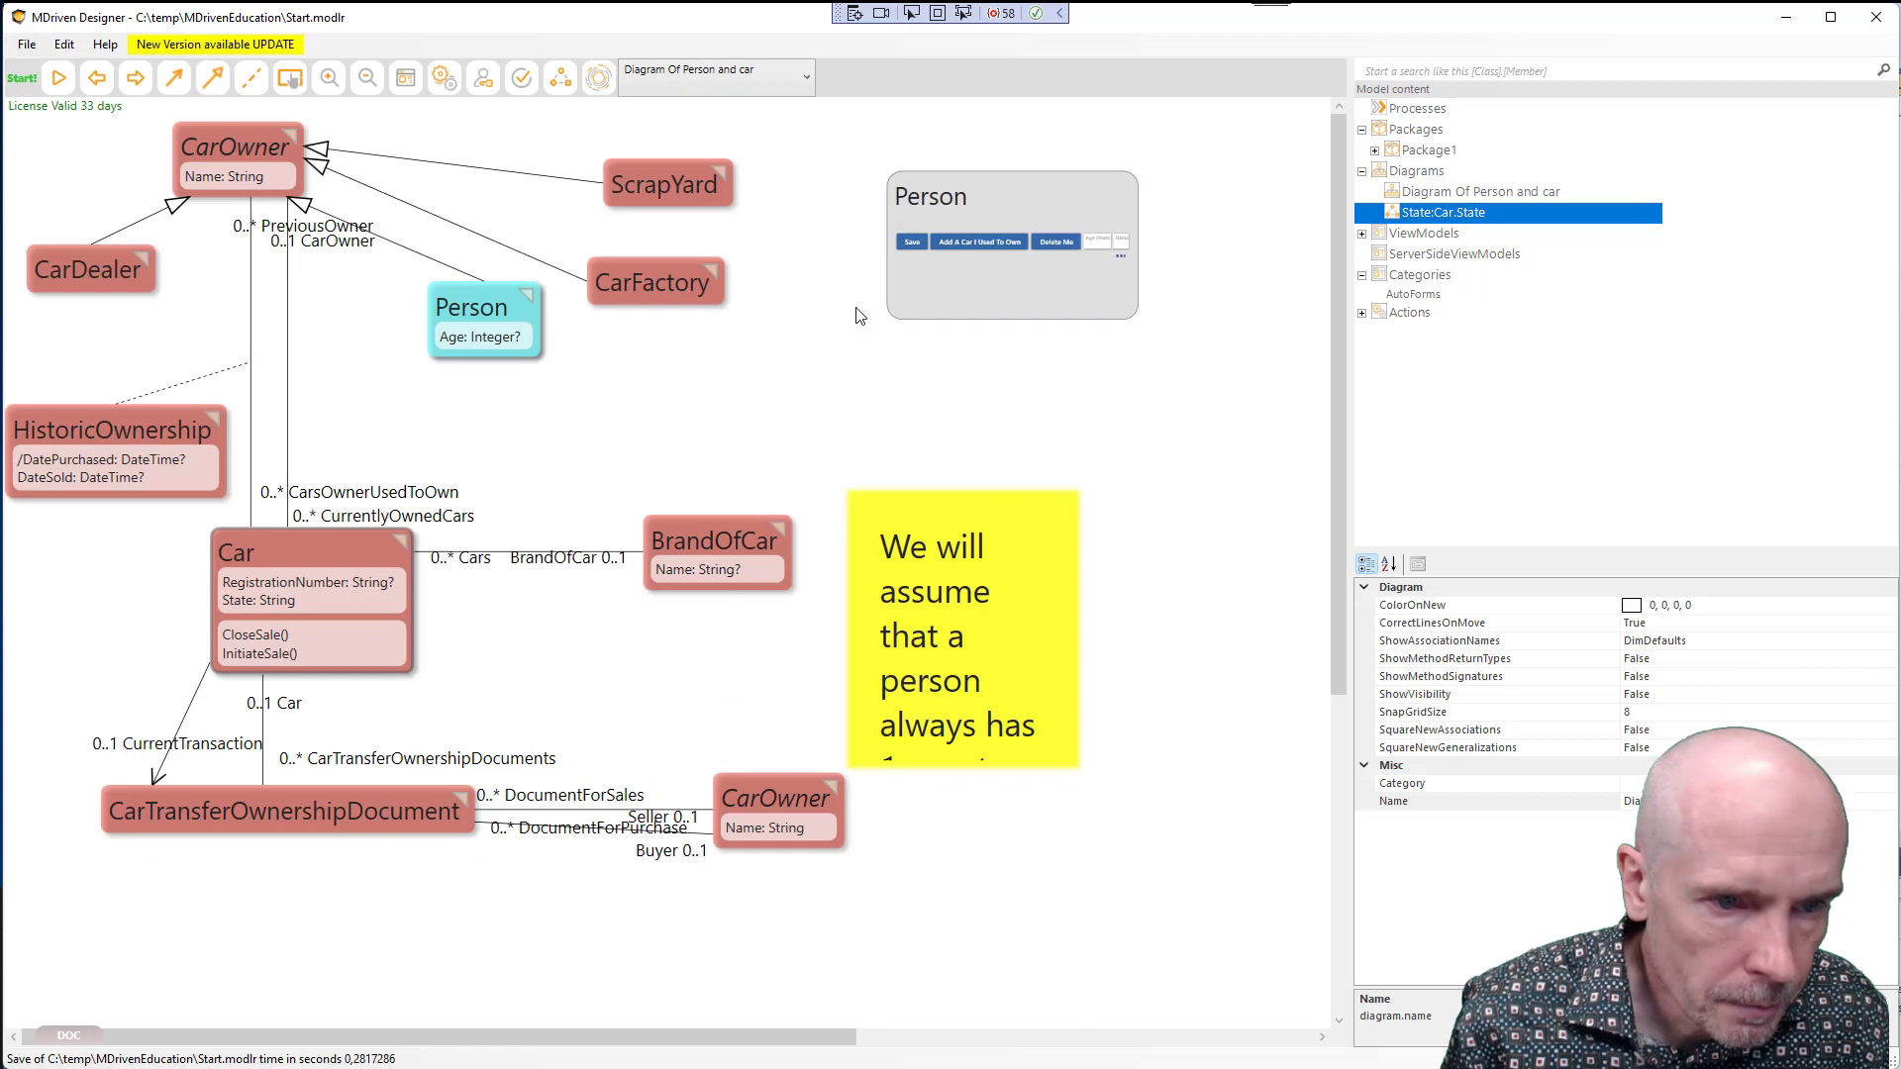
{"action": "left_click", "coordinate": [250, 197]}
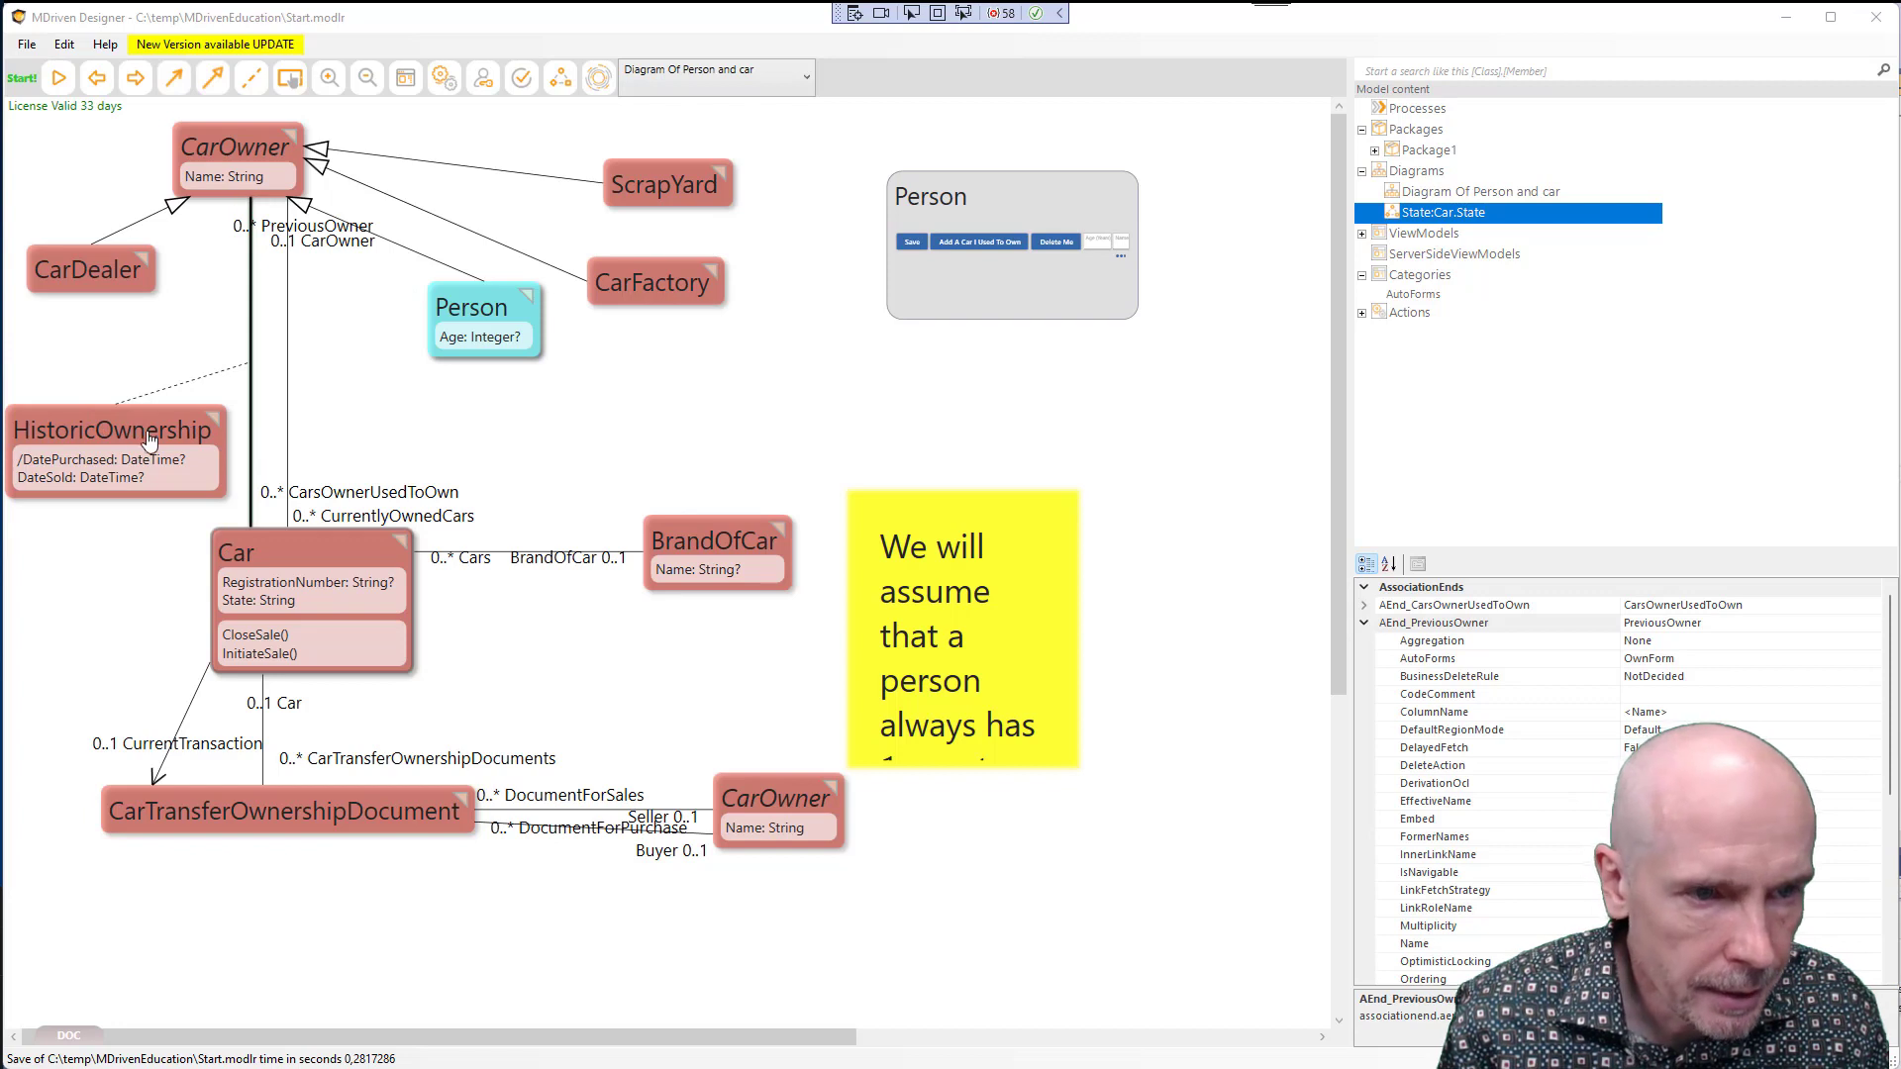
{"action": "double_click", "coordinate": [79, 413]}
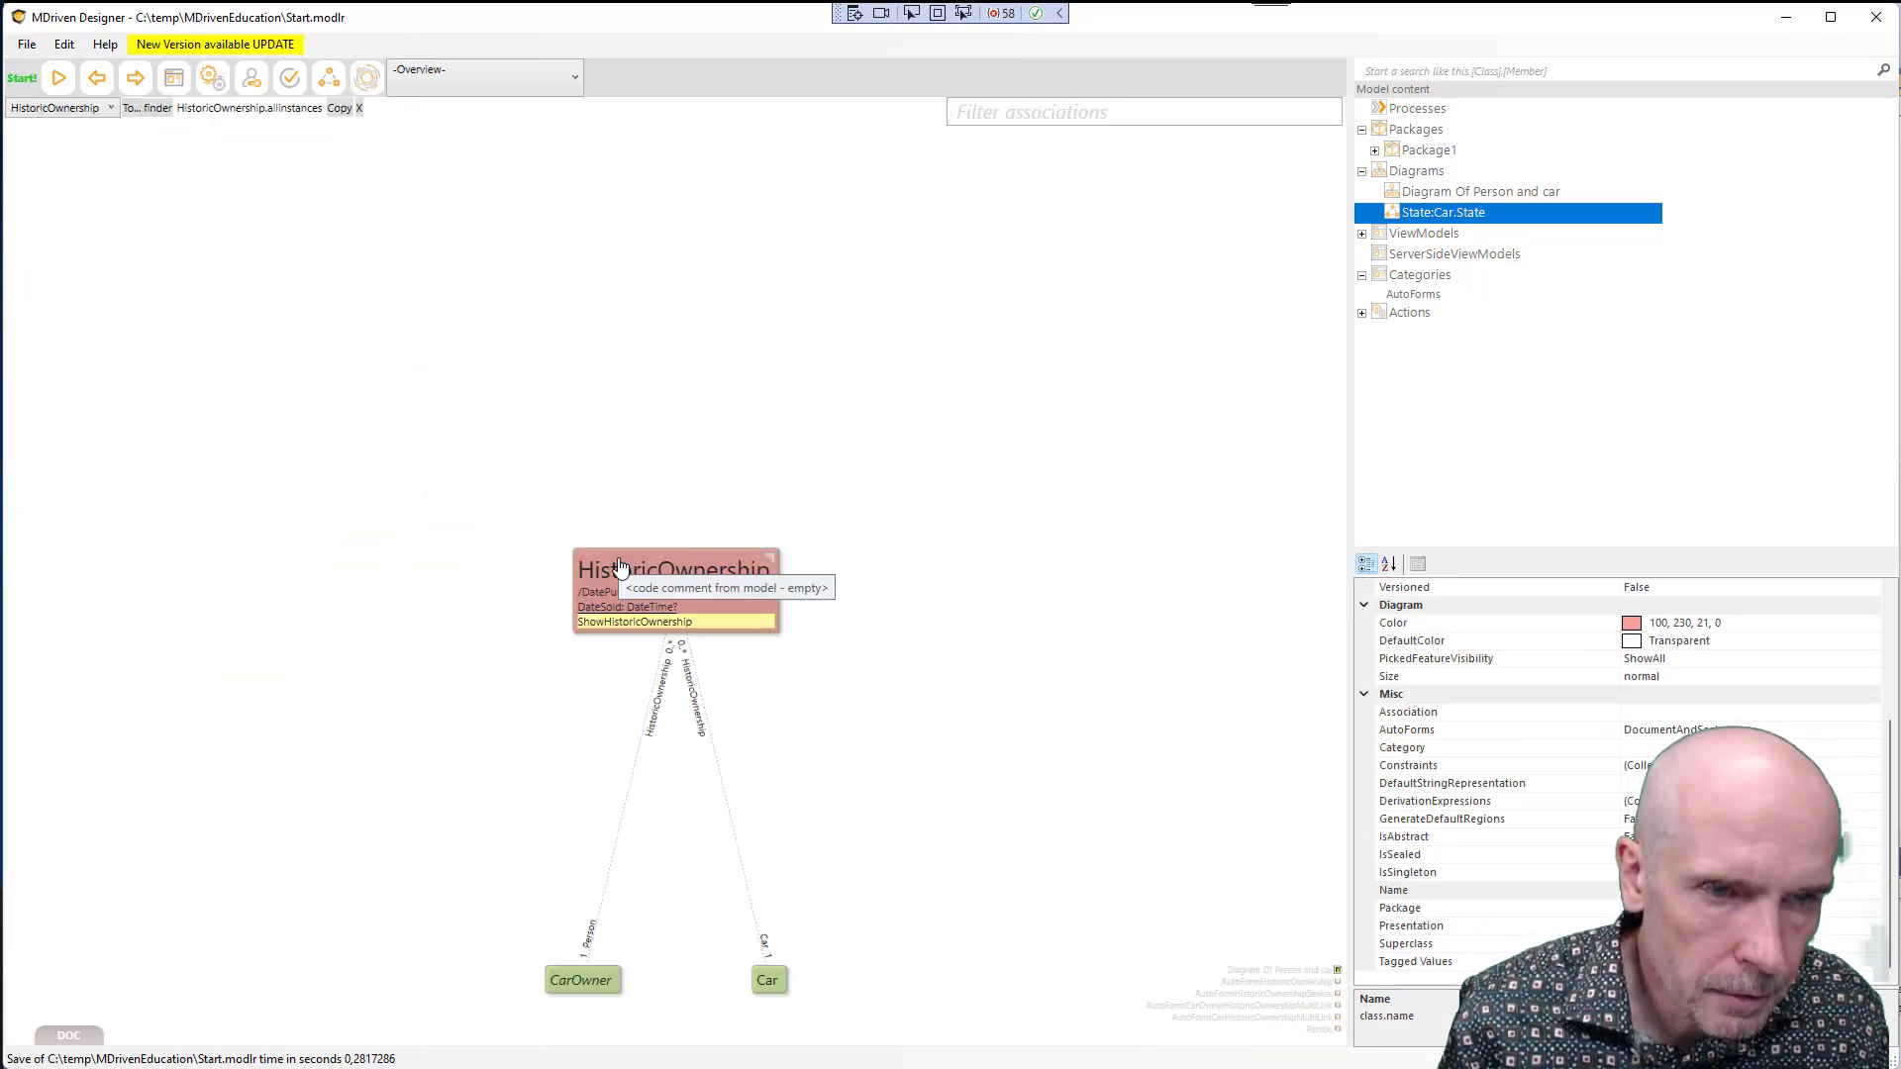
{"action": "left_click", "coordinate": [96, 78]}
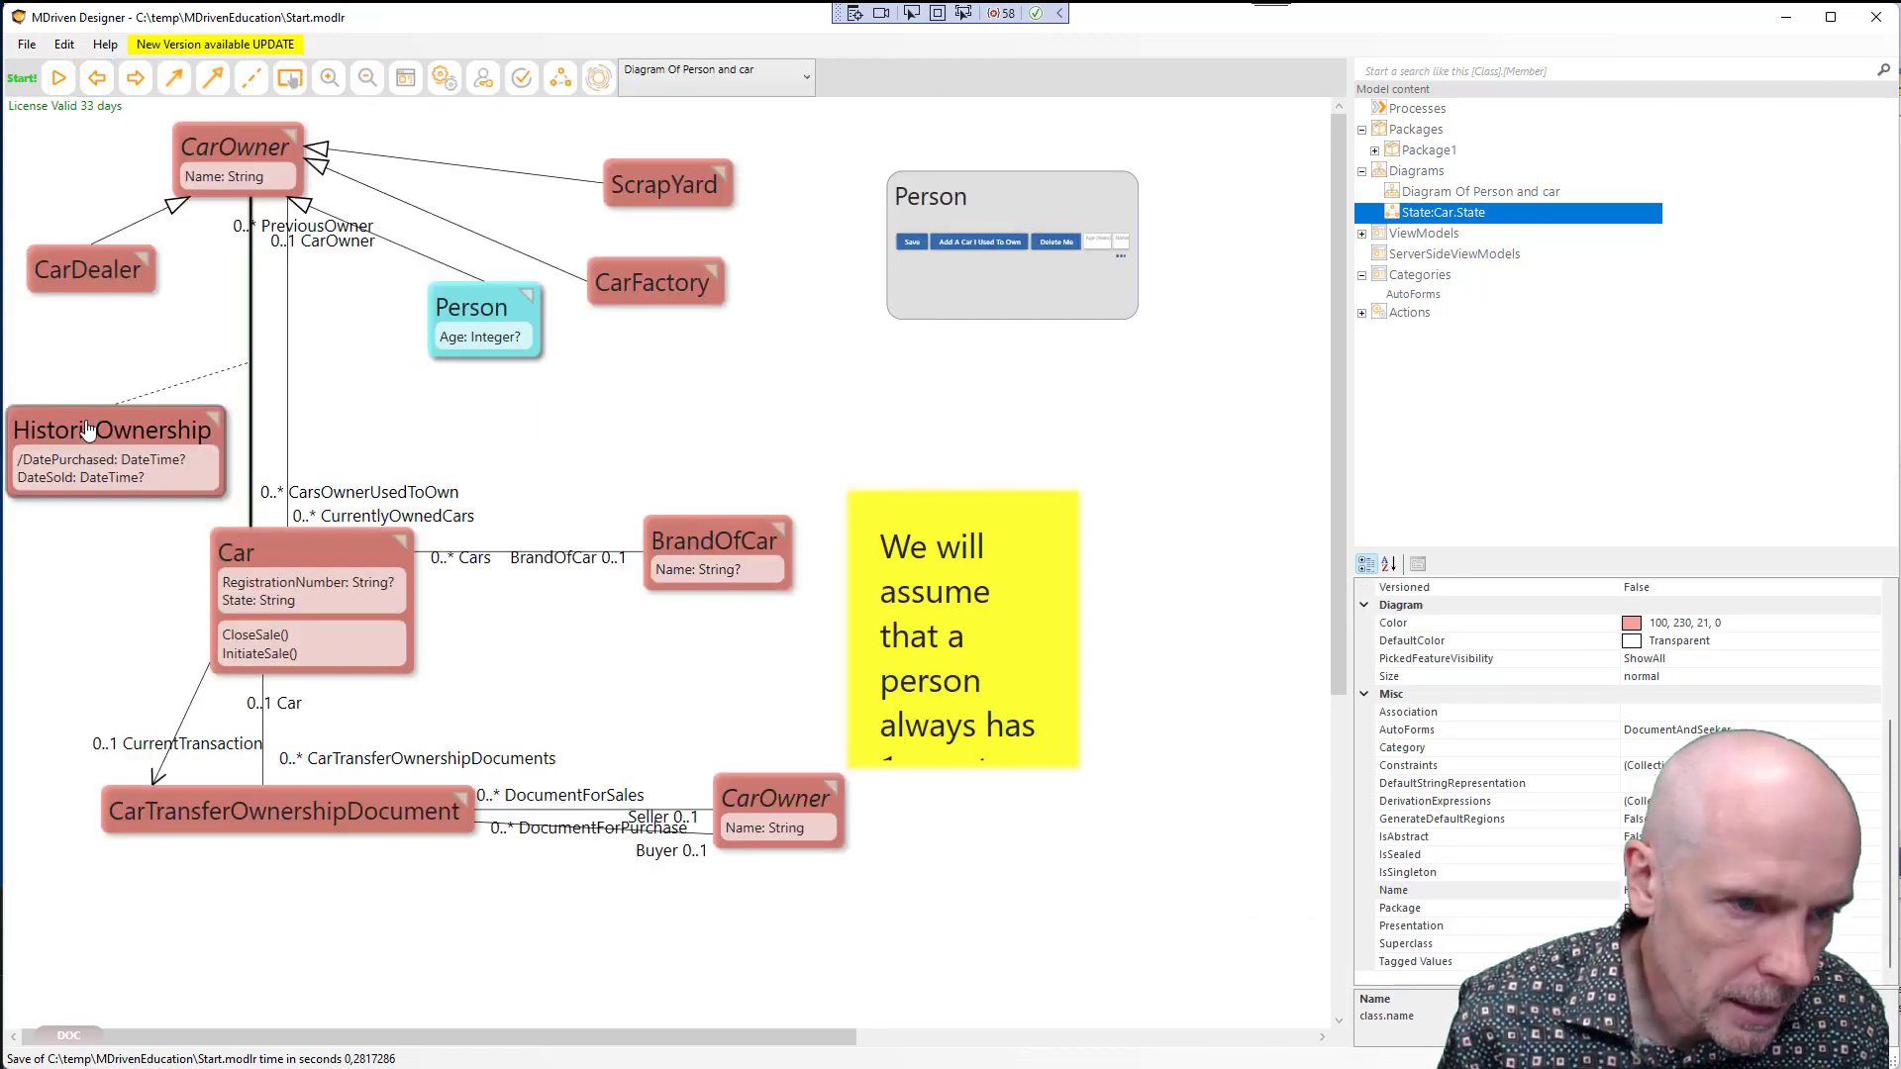
{"action": "left_click", "coordinate": [85, 432]}
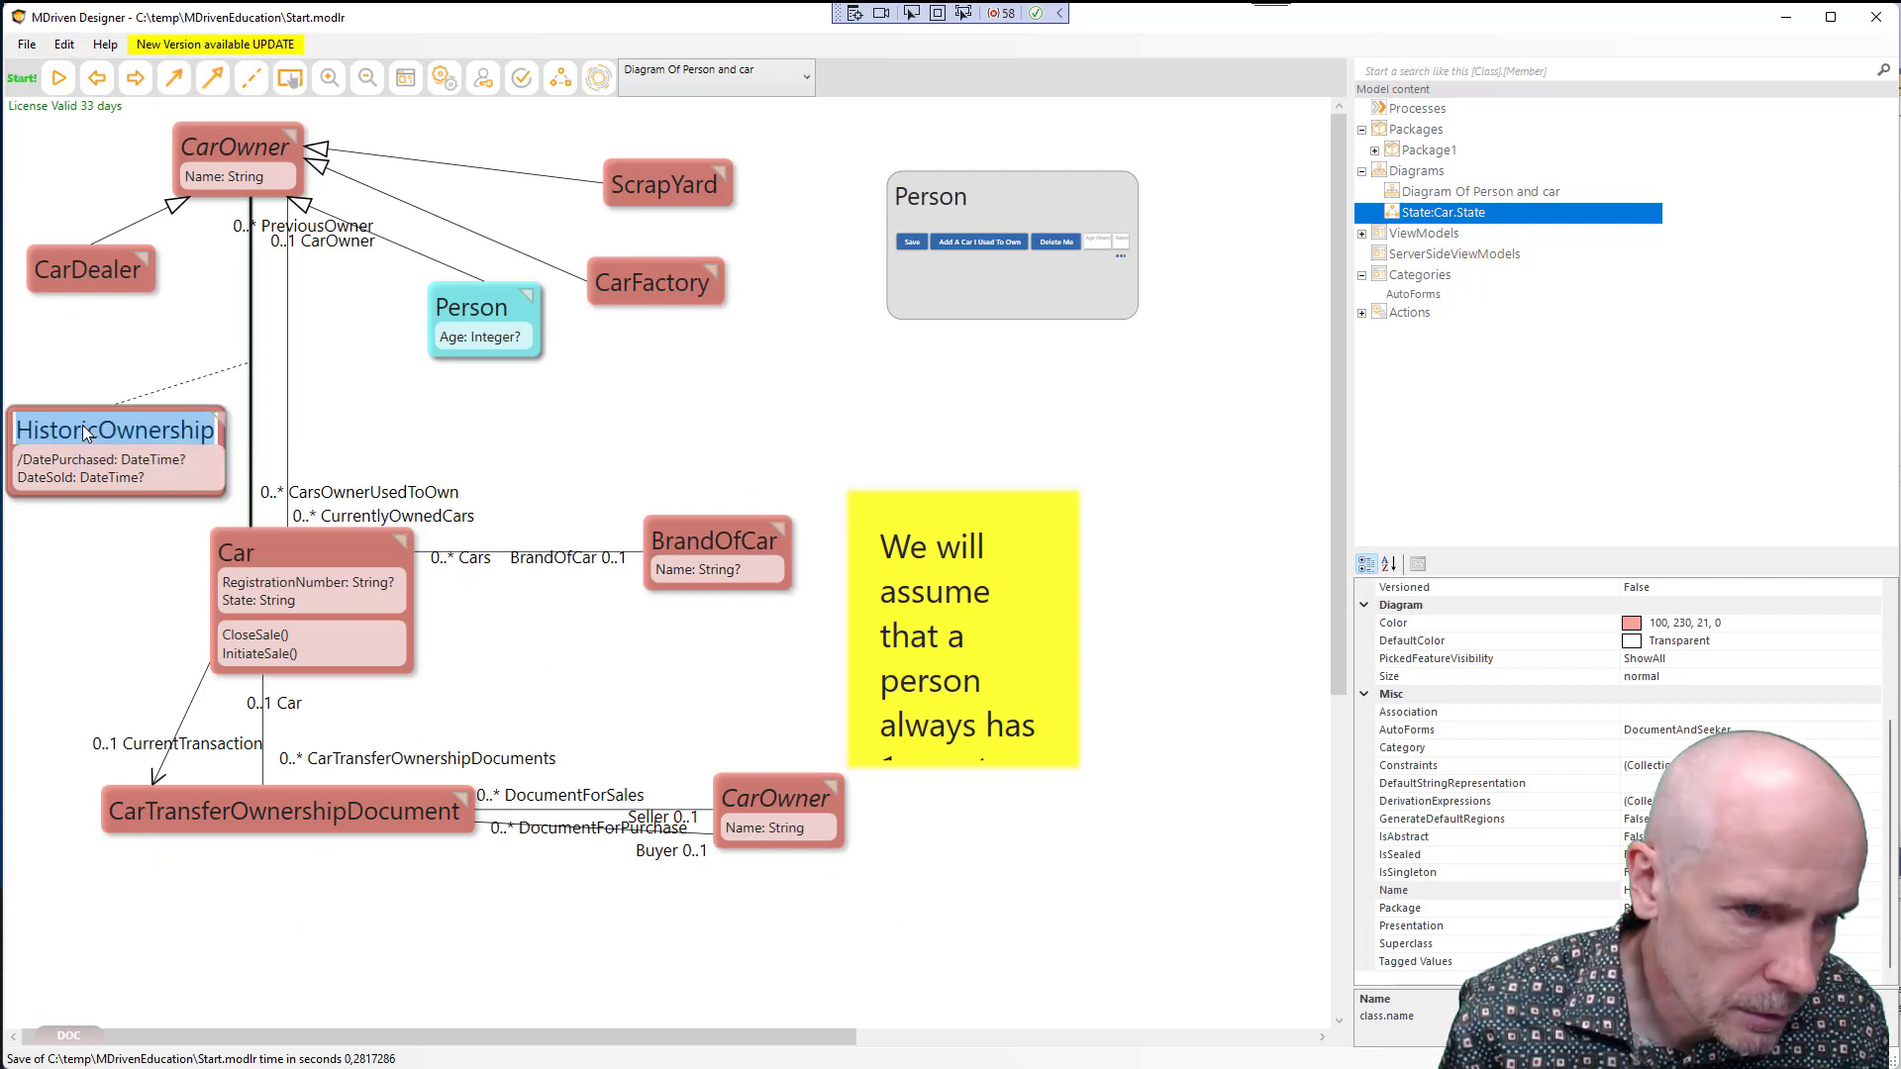
{"action": "left_click", "coordinate": [86, 407]}
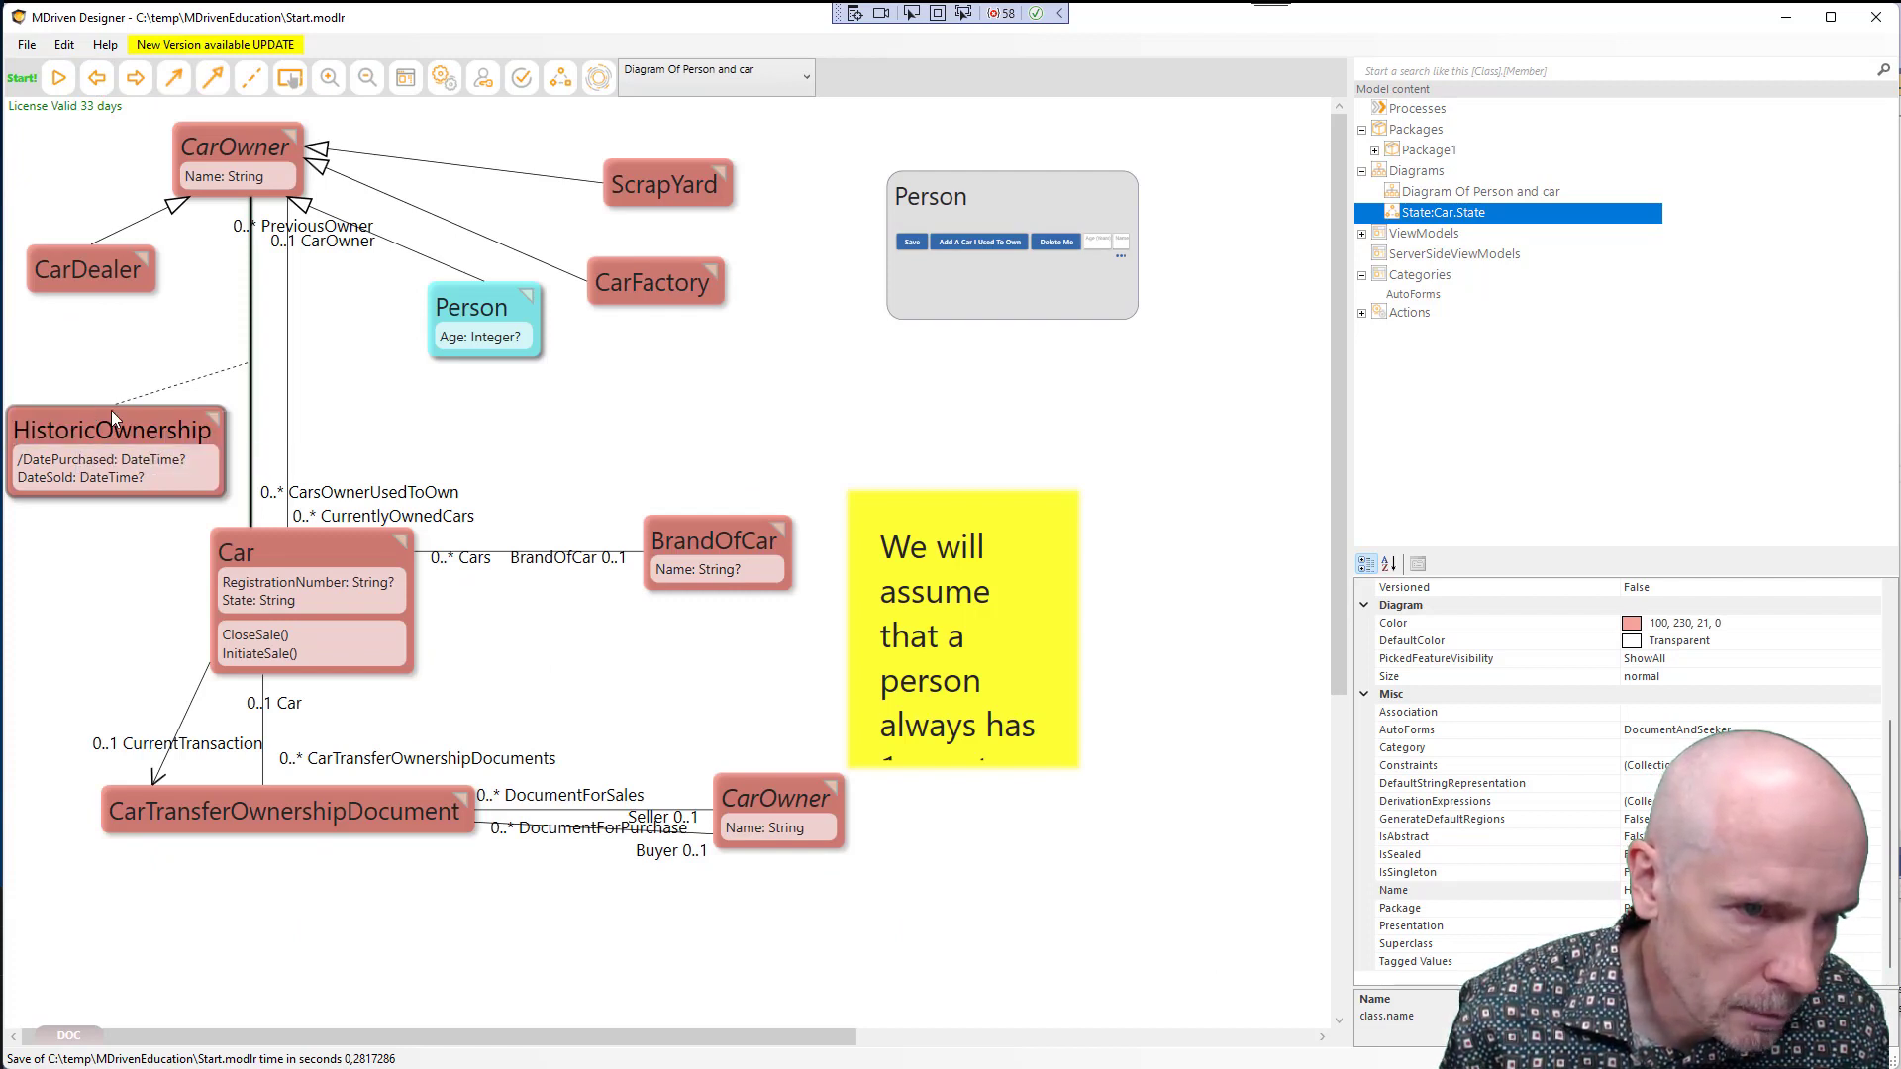
{"action": "left_click", "coordinate": [215, 418]}
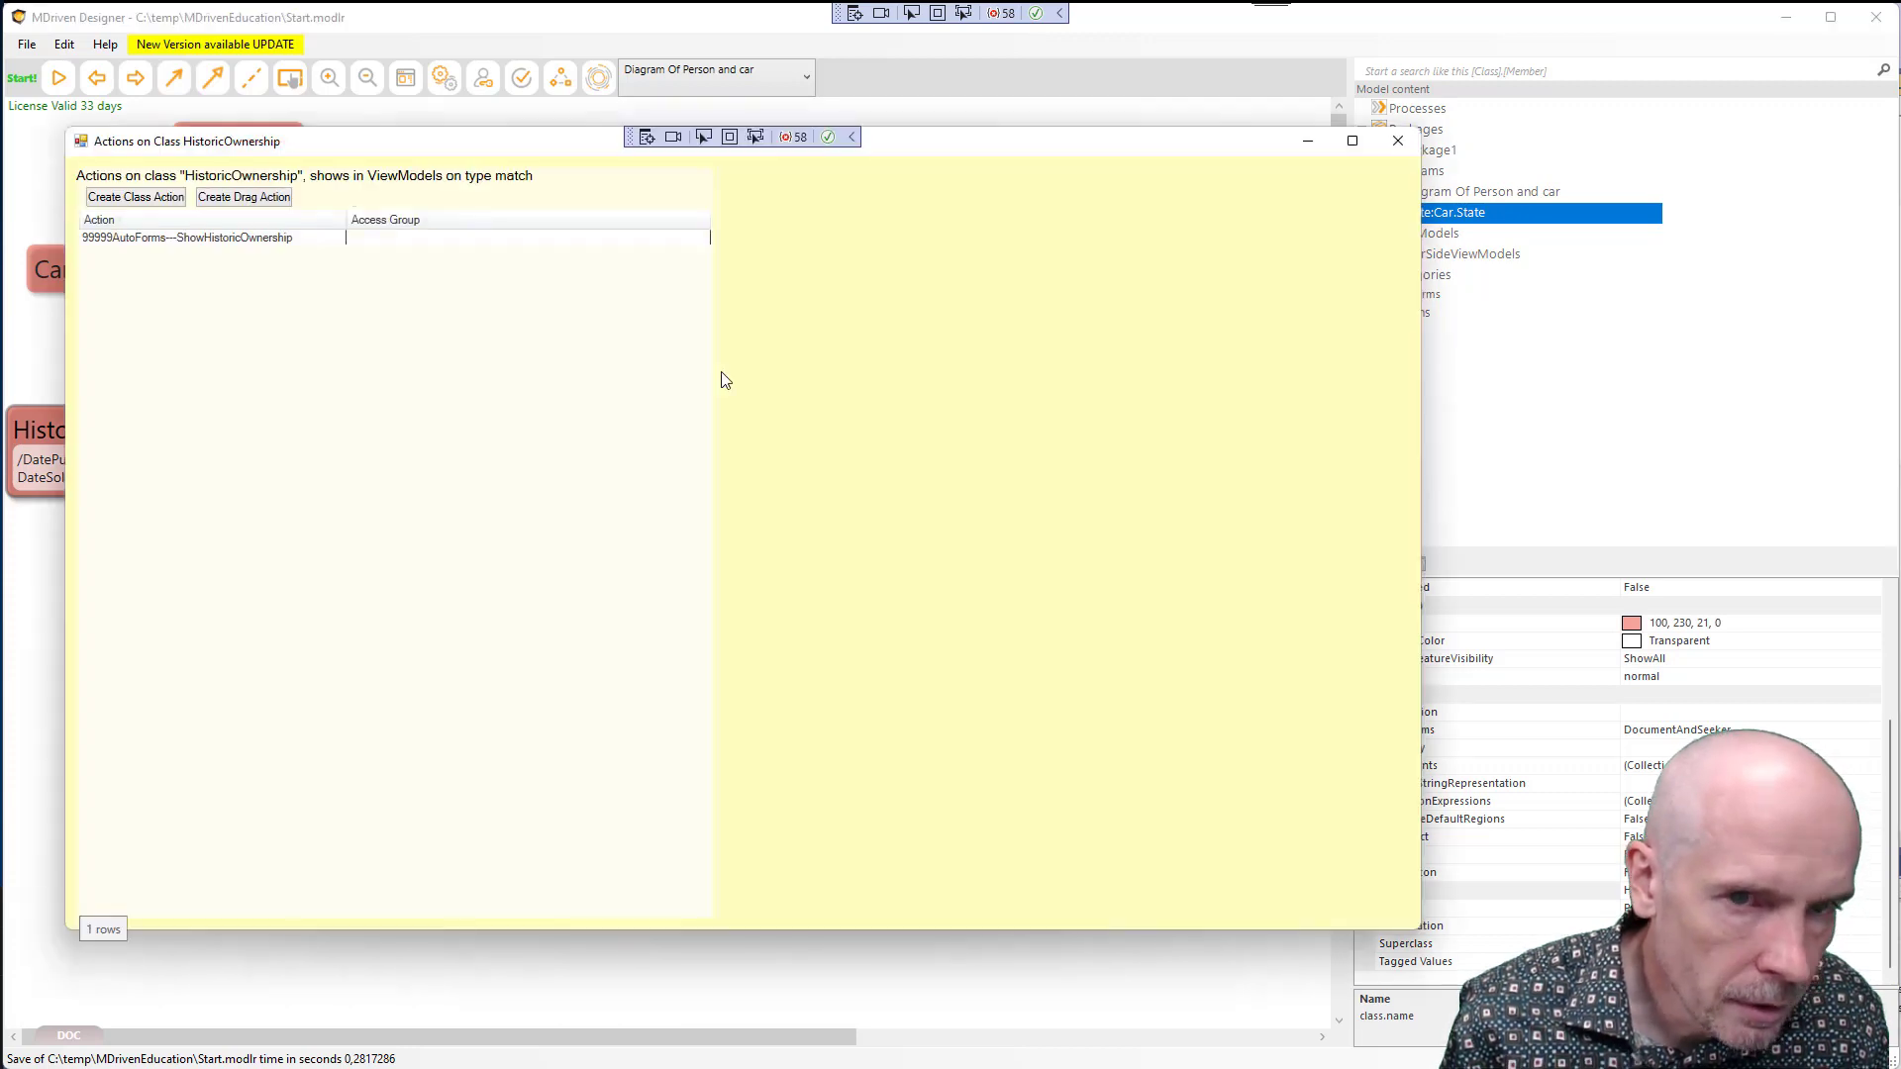
{"action": "left_click", "coordinate": [1398, 142]}
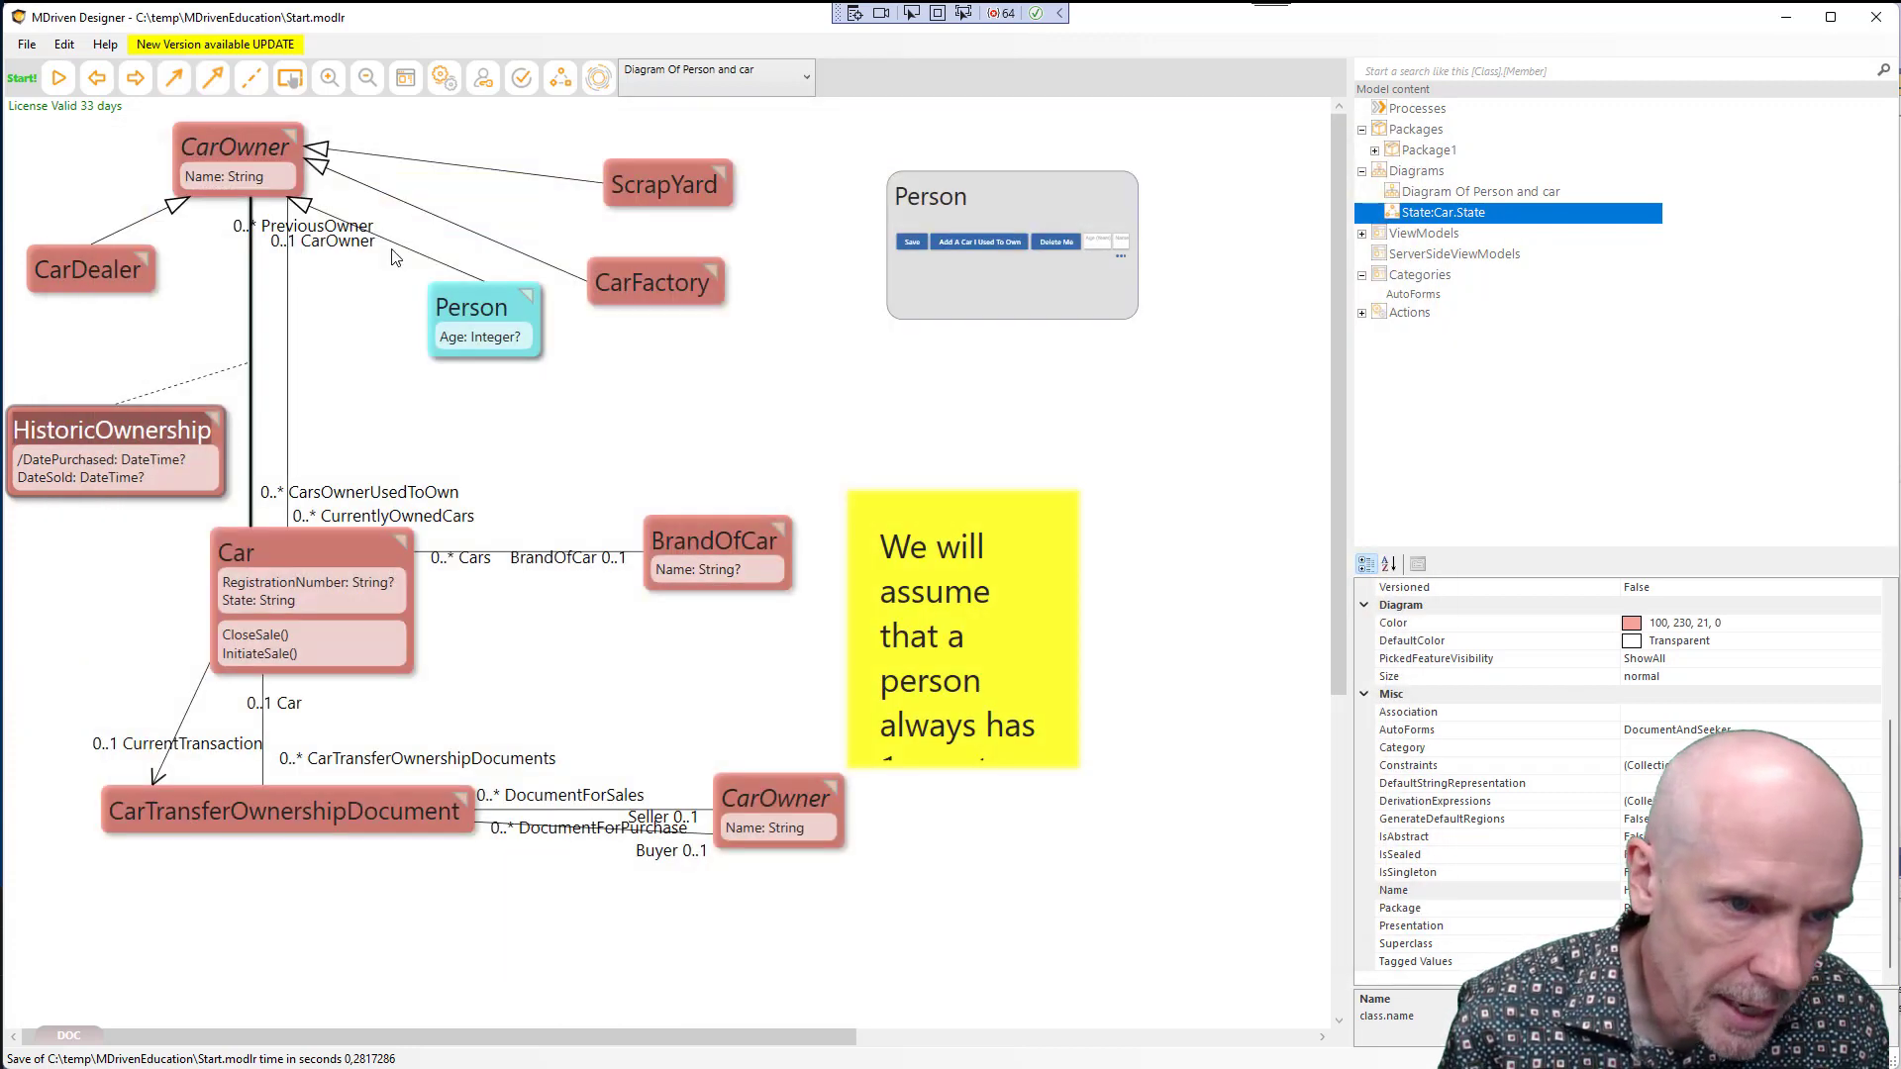
Examine the HistoricOwnership overview, then select the CarsOwnerUsedToOwn–PreviousOwner association in the Car overview
{"action": "double_click", "coordinate": [157, 409]}
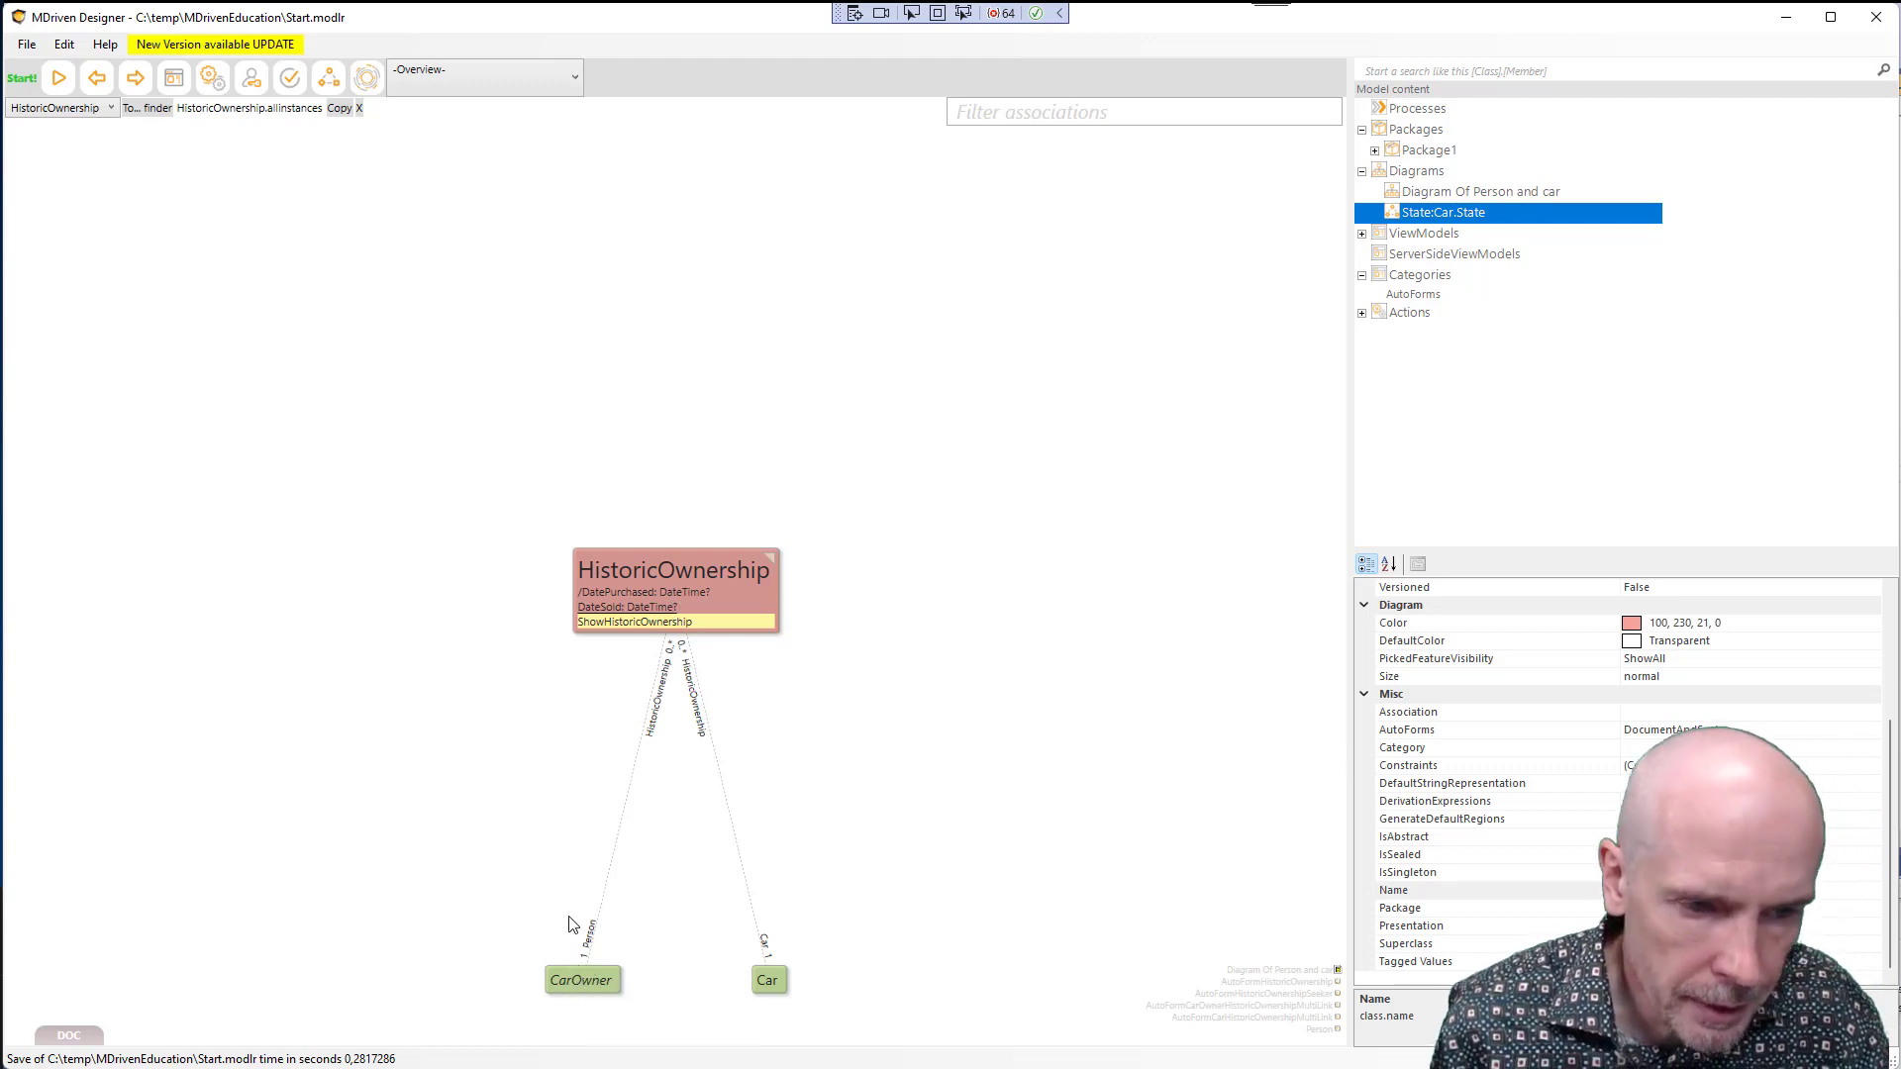
{"action": "left_click", "coordinate": [103, 90]}
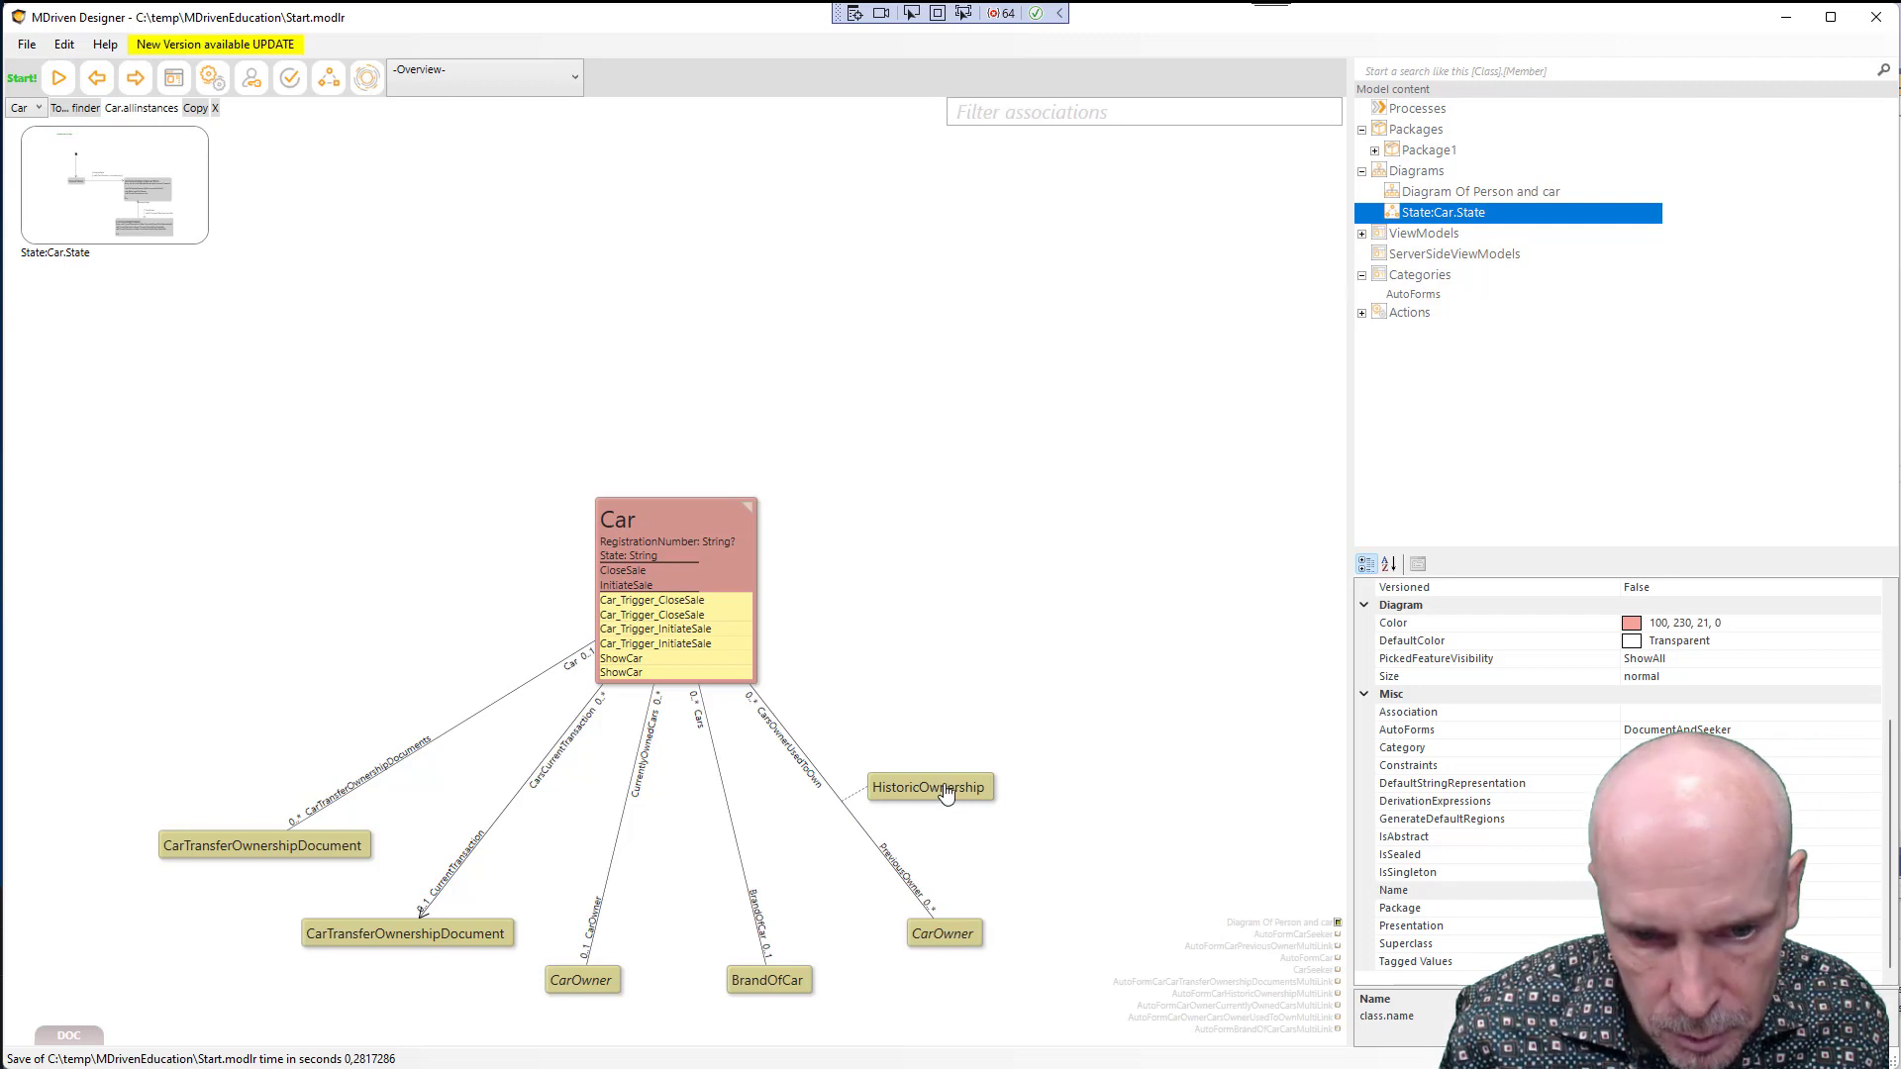
{"action": "left_click", "coordinate": [863, 825]}
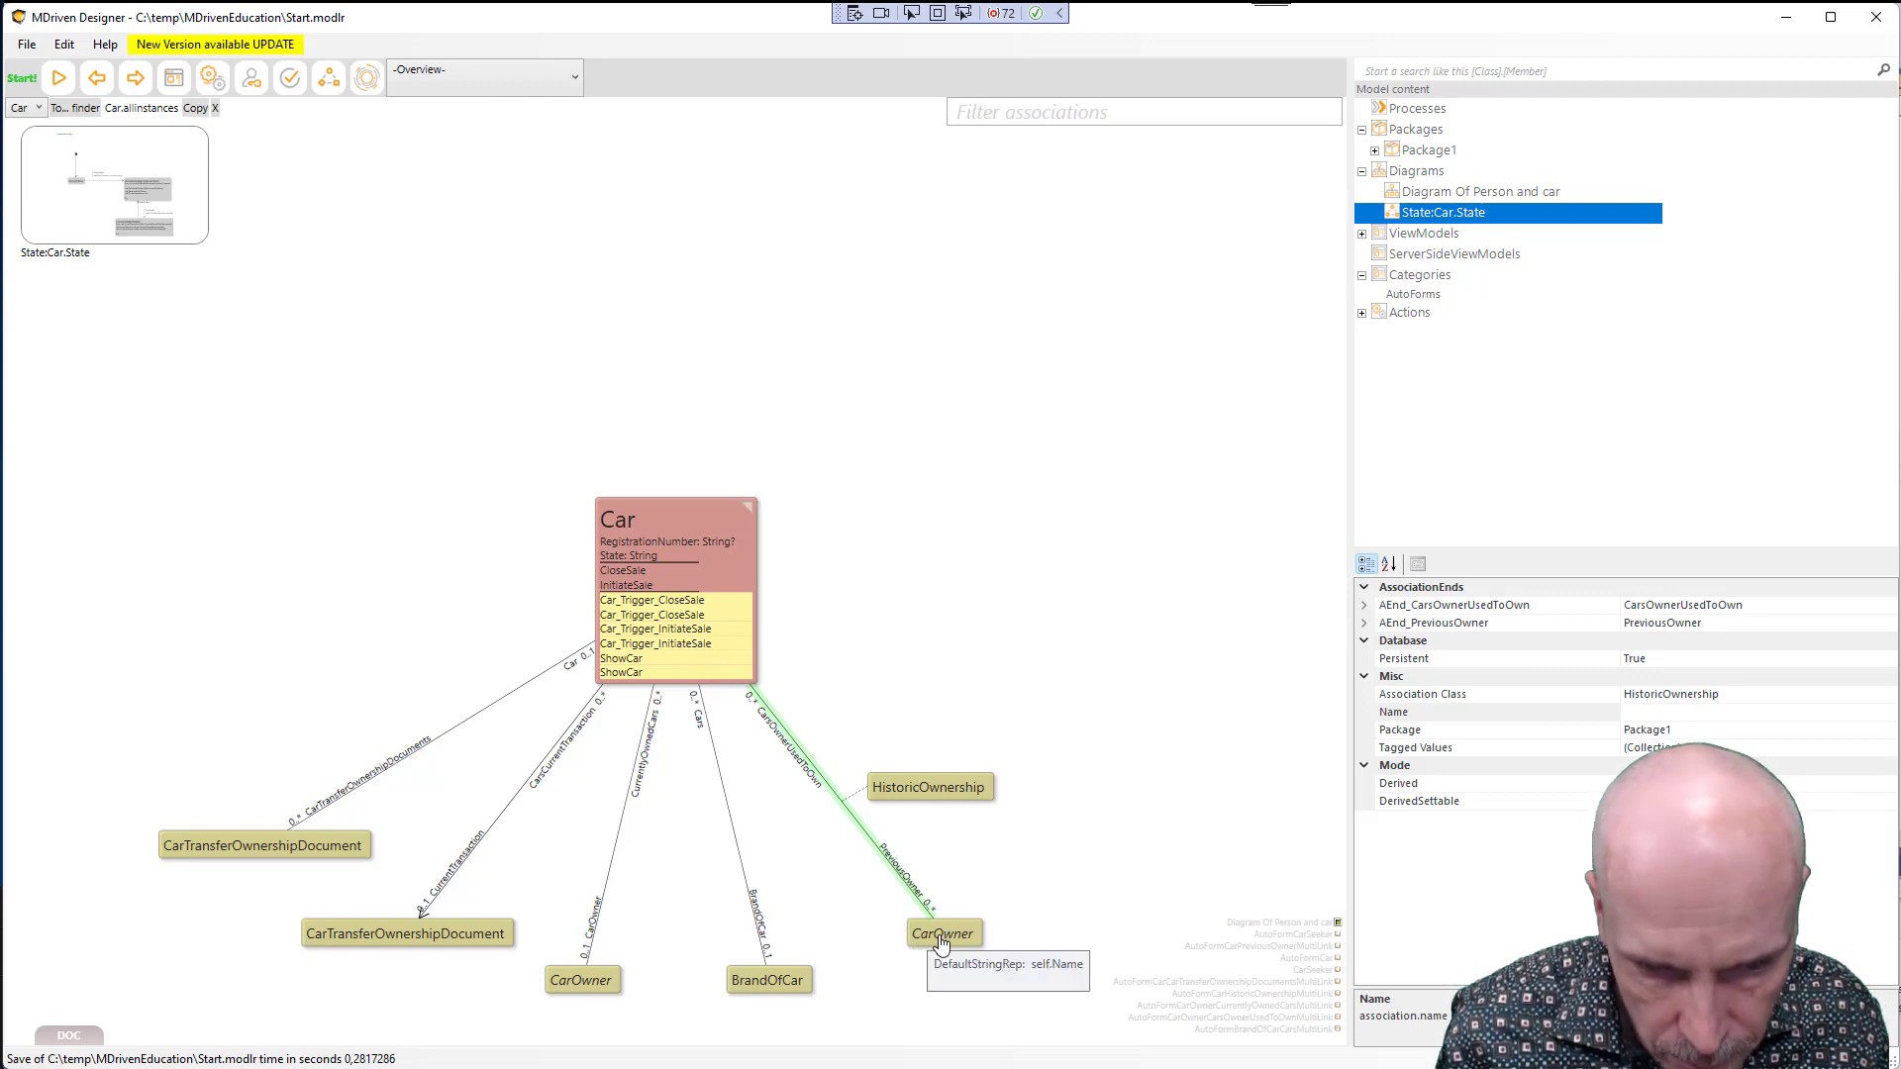
Navigate from the Car overview to HistoricOwnership and examine its links to CarOwner and Car
{"action": "left_click", "coordinate": [931, 788]}
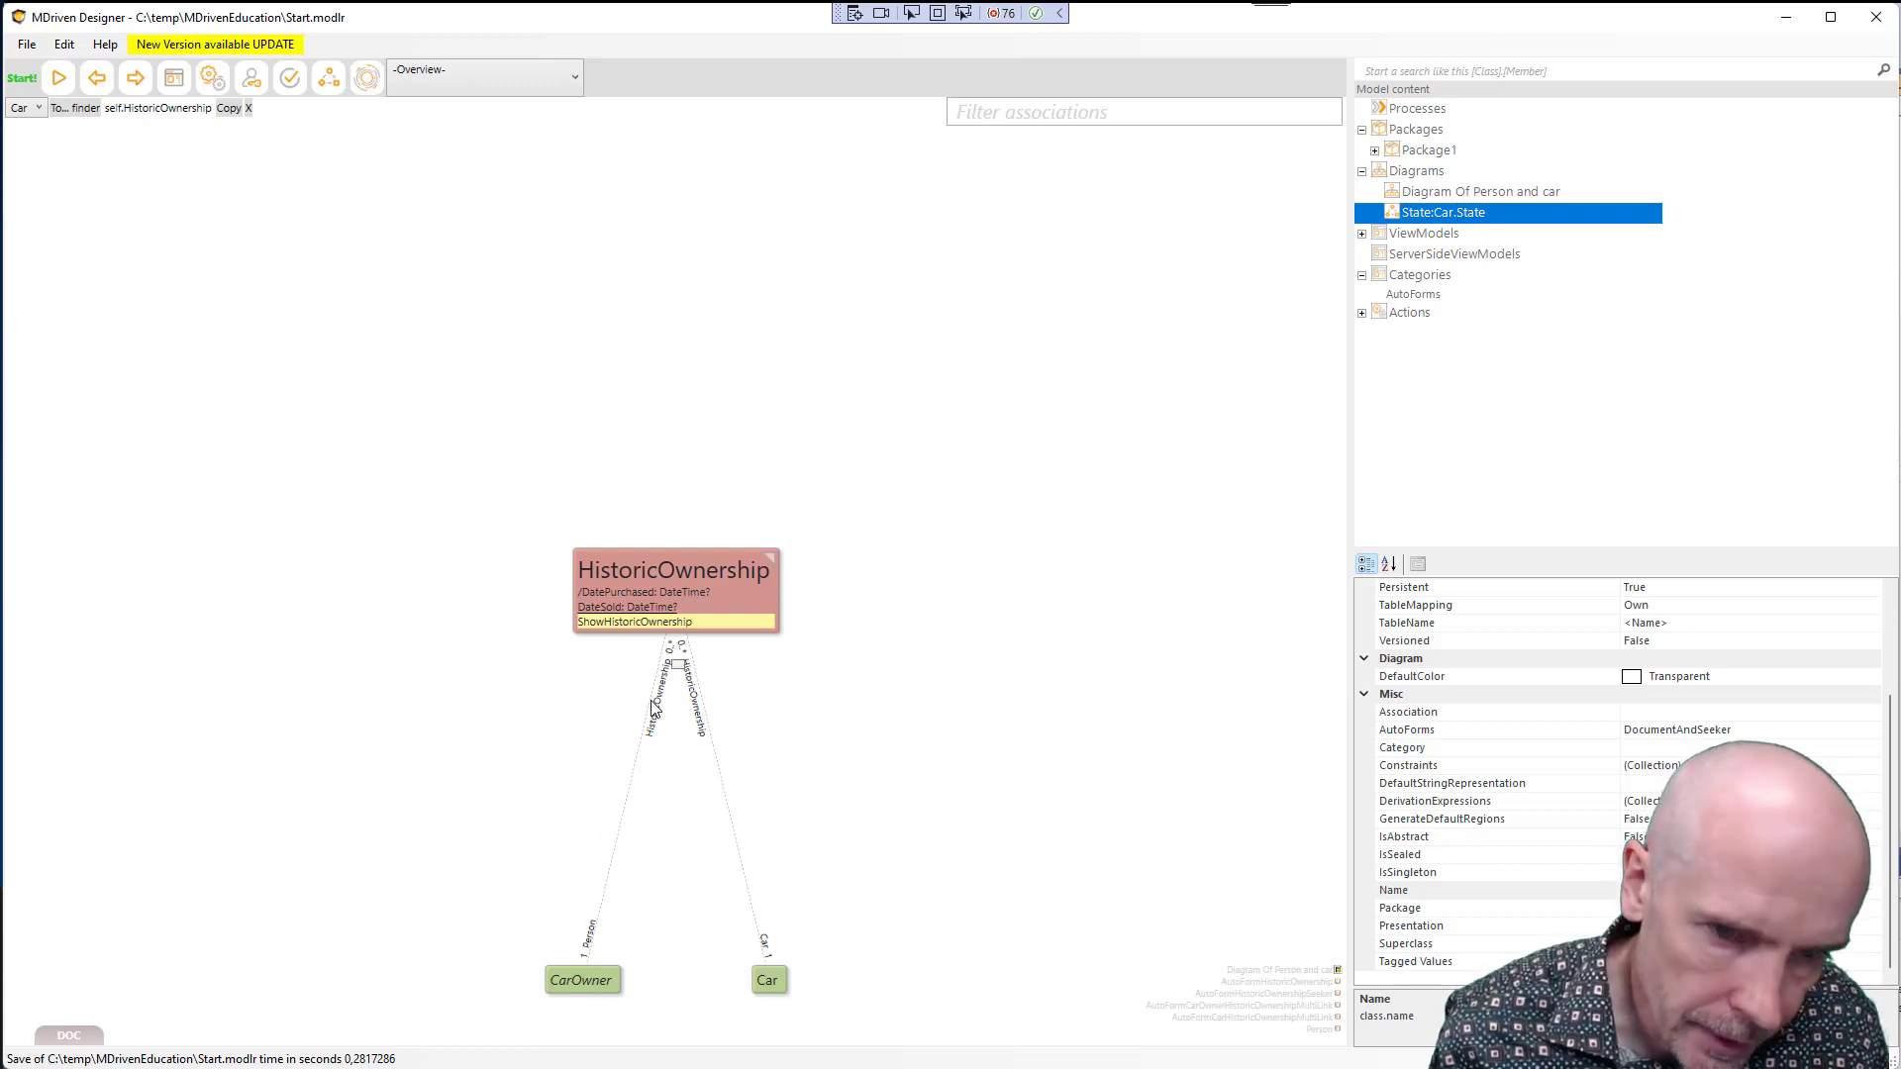
{"action": "mouse_move", "coordinate": [573, 993]}
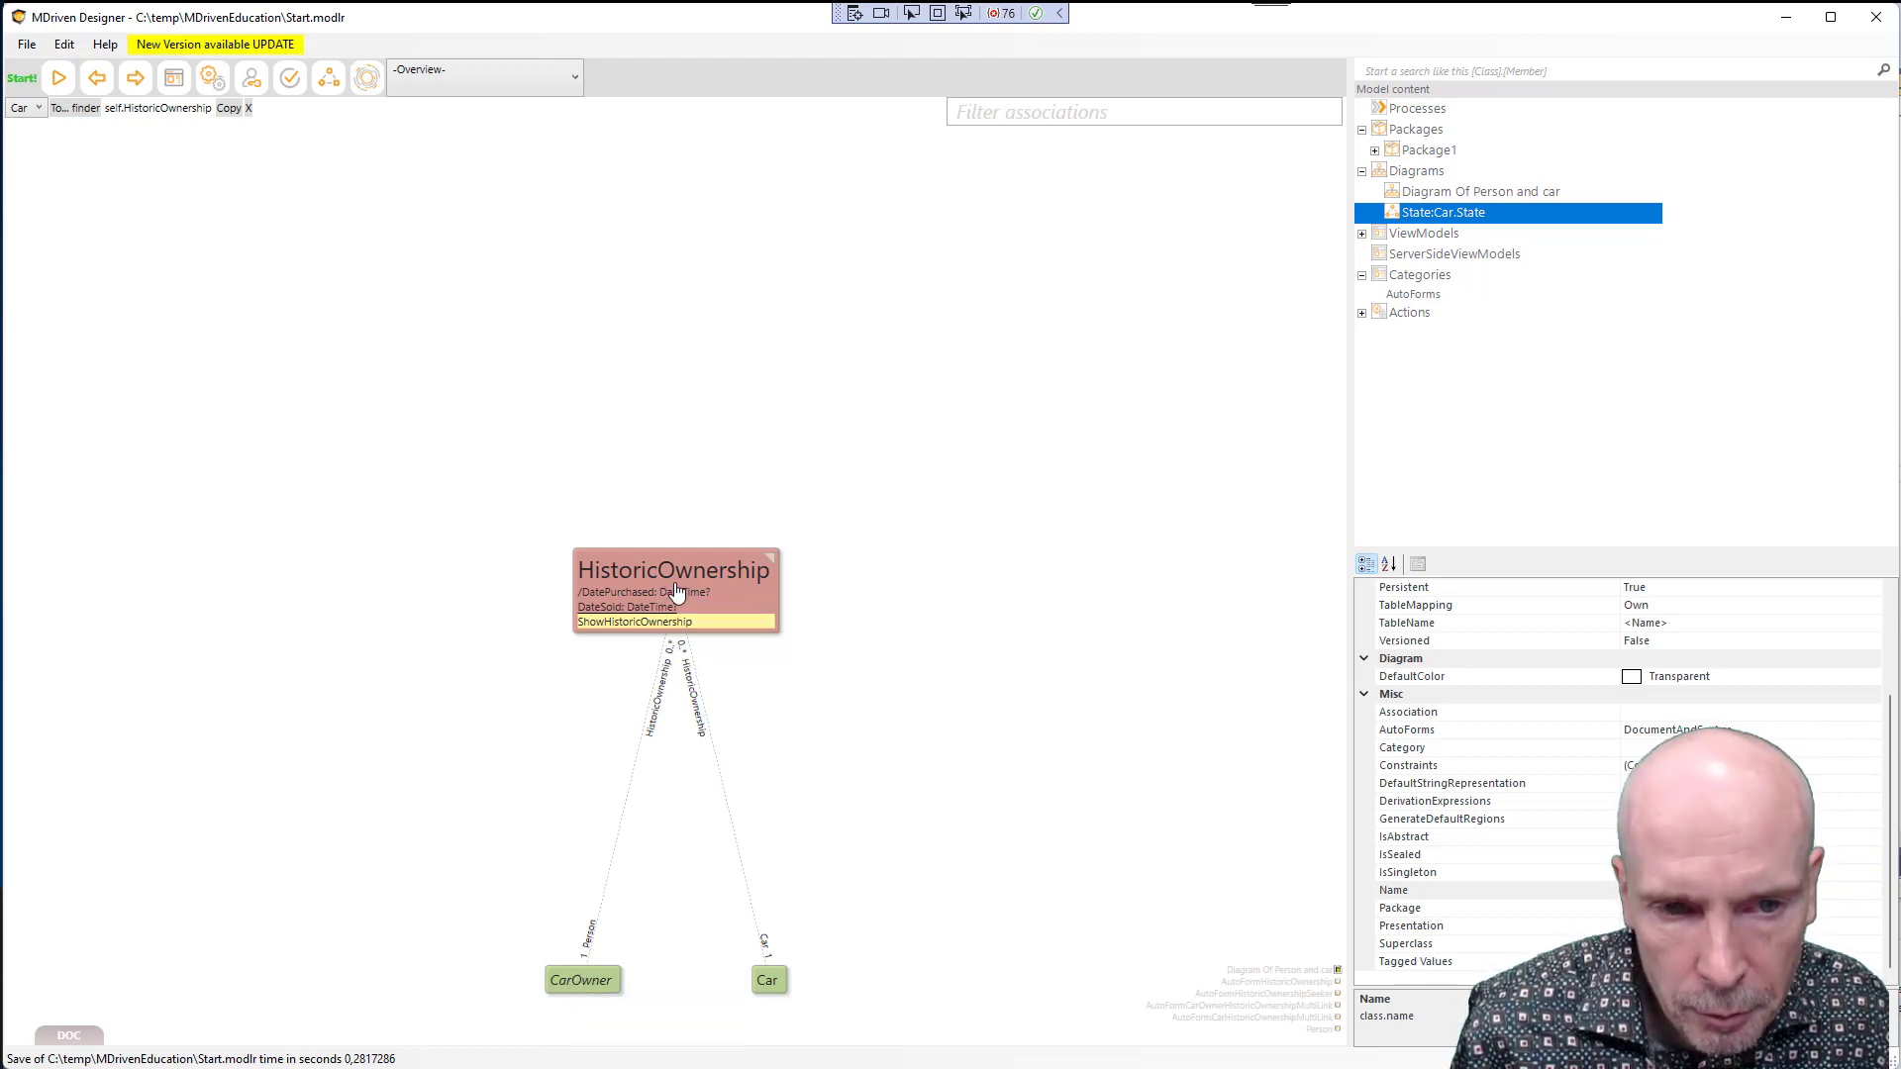
{"action": "mouse_move", "coordinate": [661, 578]}
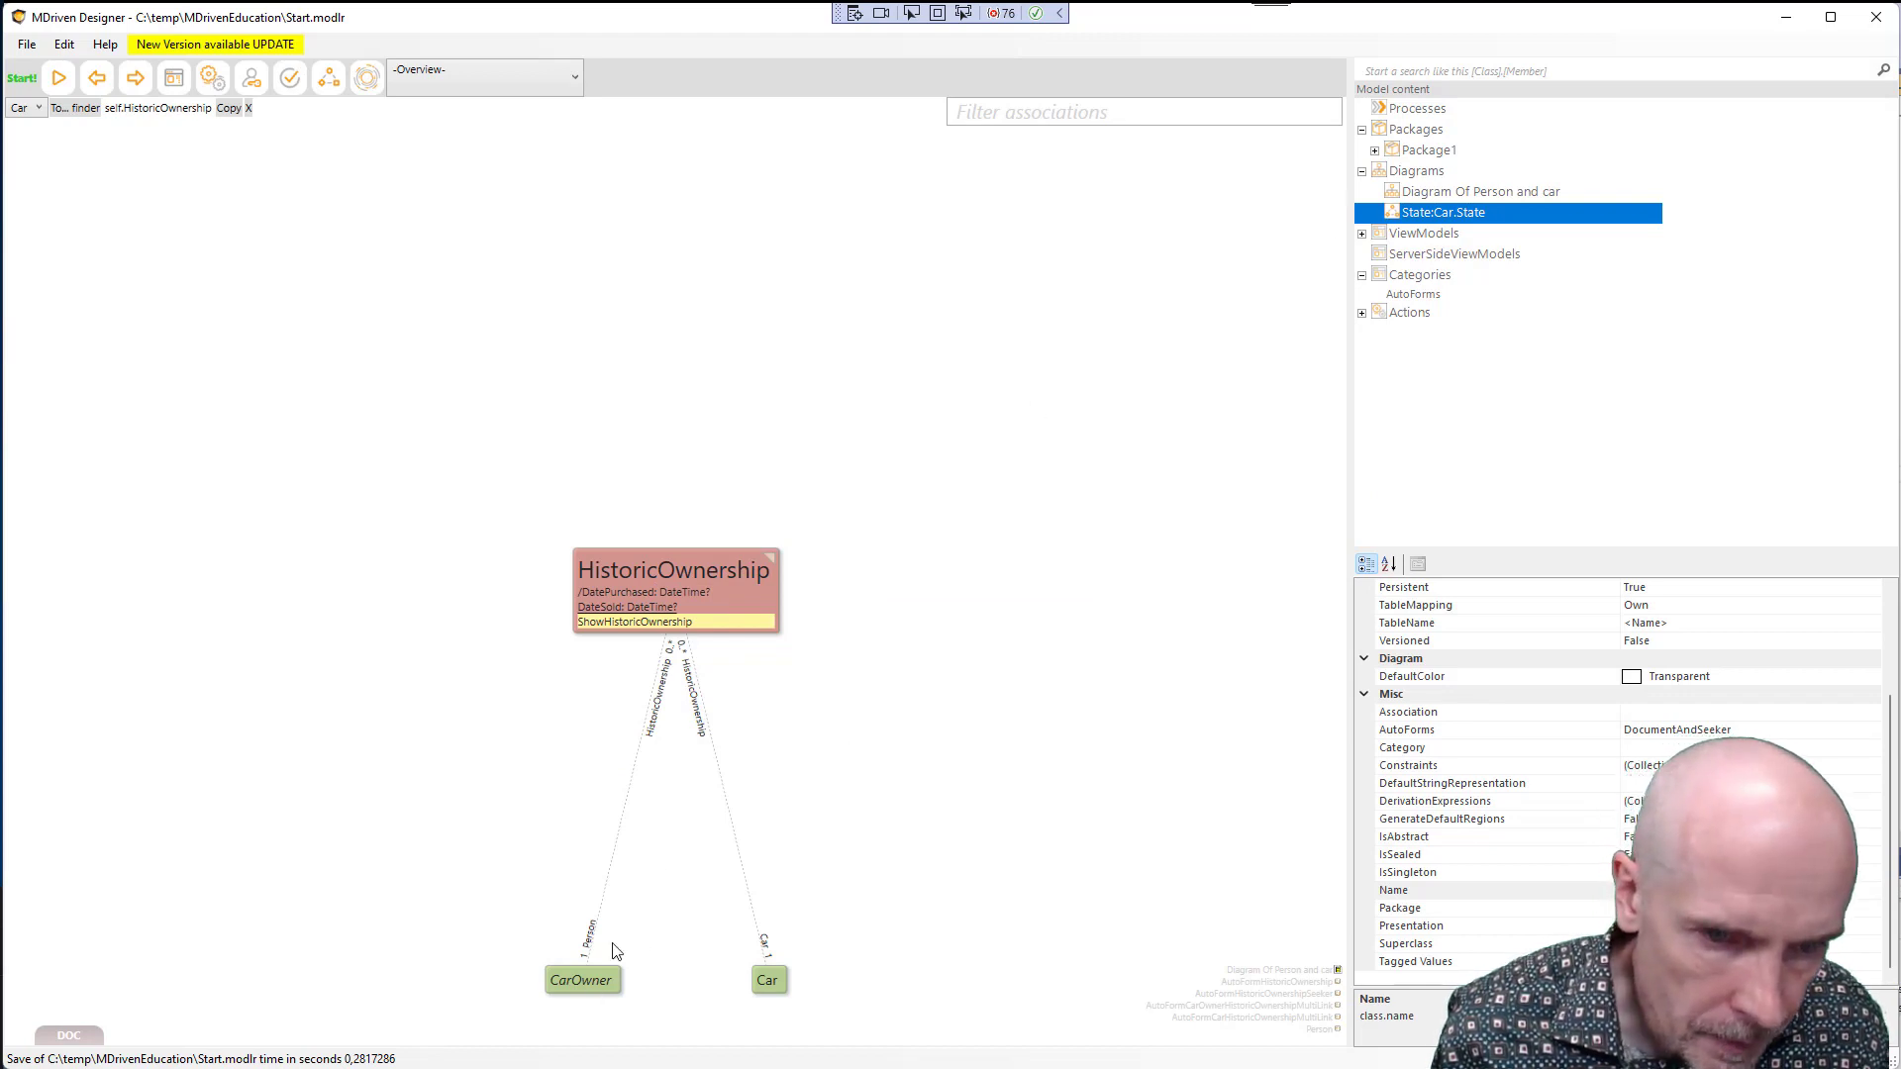
Navigate from HistoricOwnership to Car, select the CarsOwnerUsedToOwn–PreviousOwner association and expand the properties of its CarsOwnerUsedToOwn end
{"action": "left_click", "coordinate": [778, 983]}
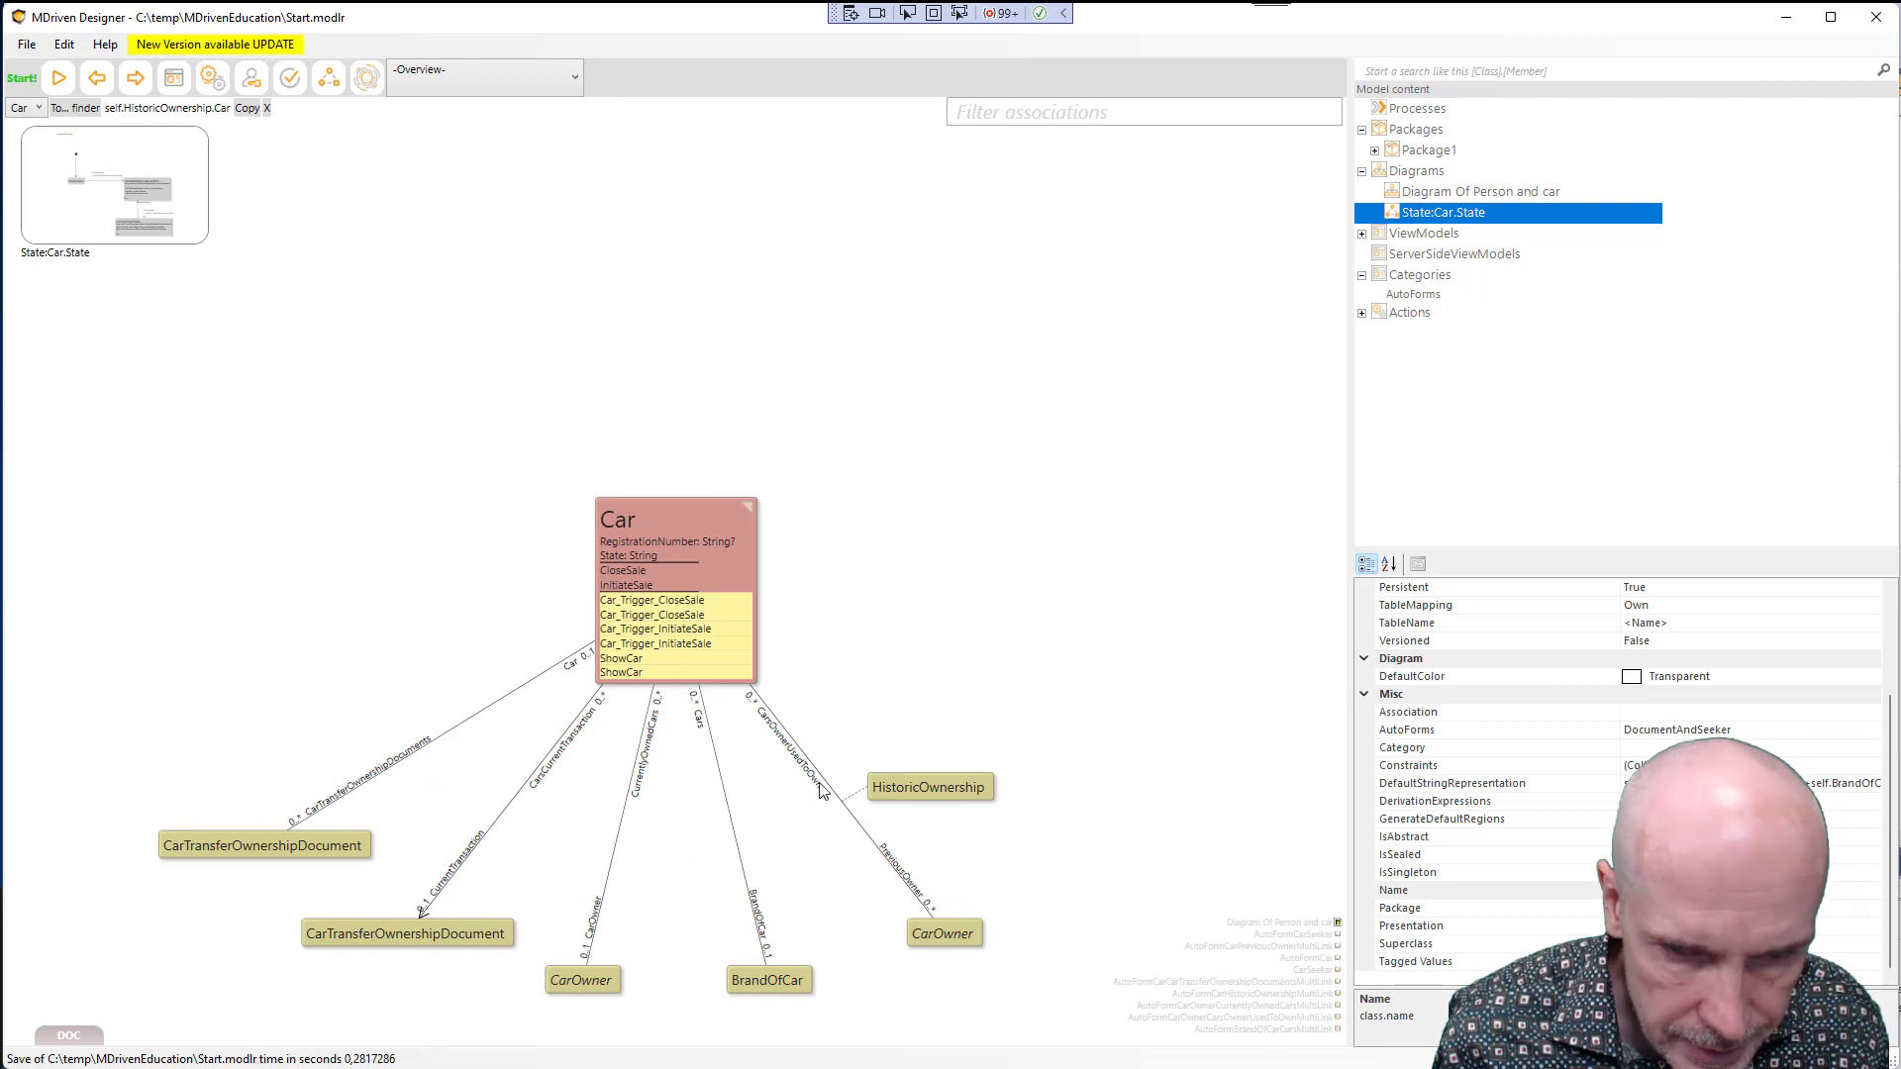
{"action": "left_click", "coordinate": [834, 799]}
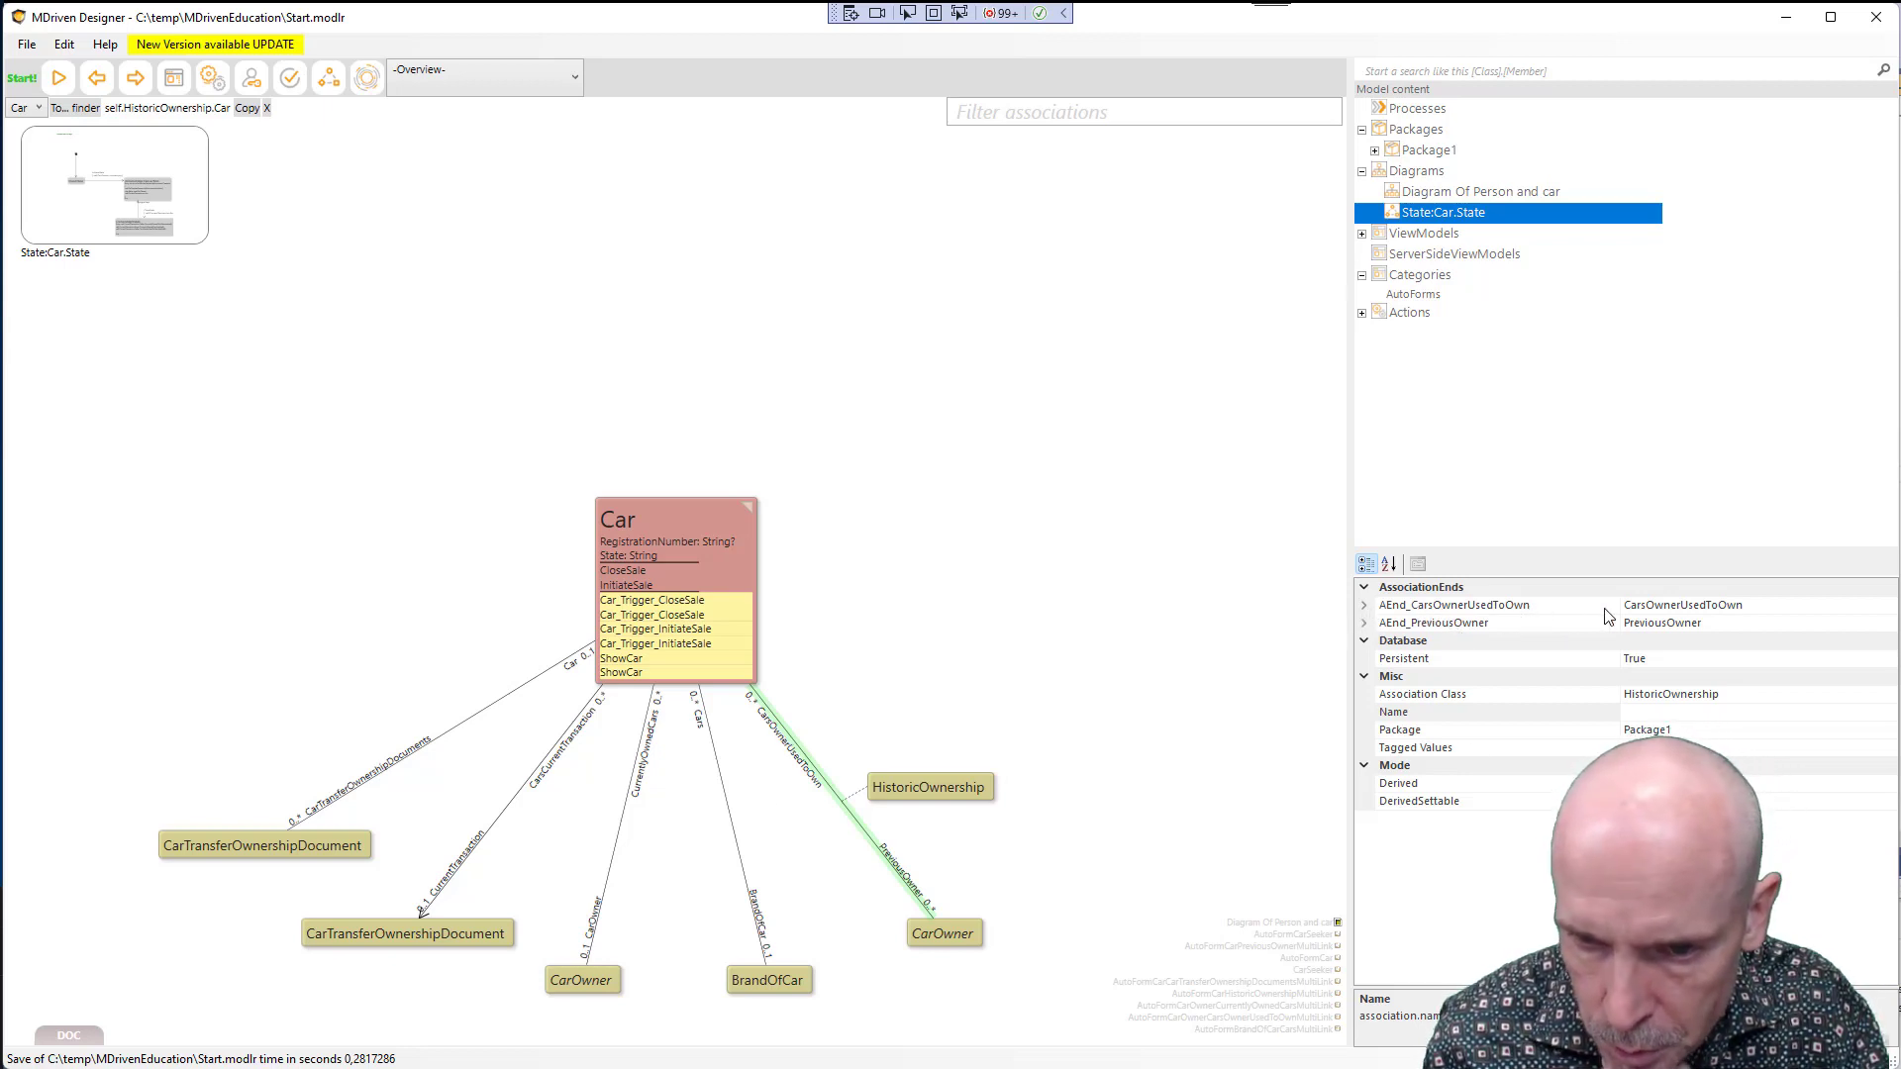
{"action": "left_click", "coordinate": [1365, 605]}
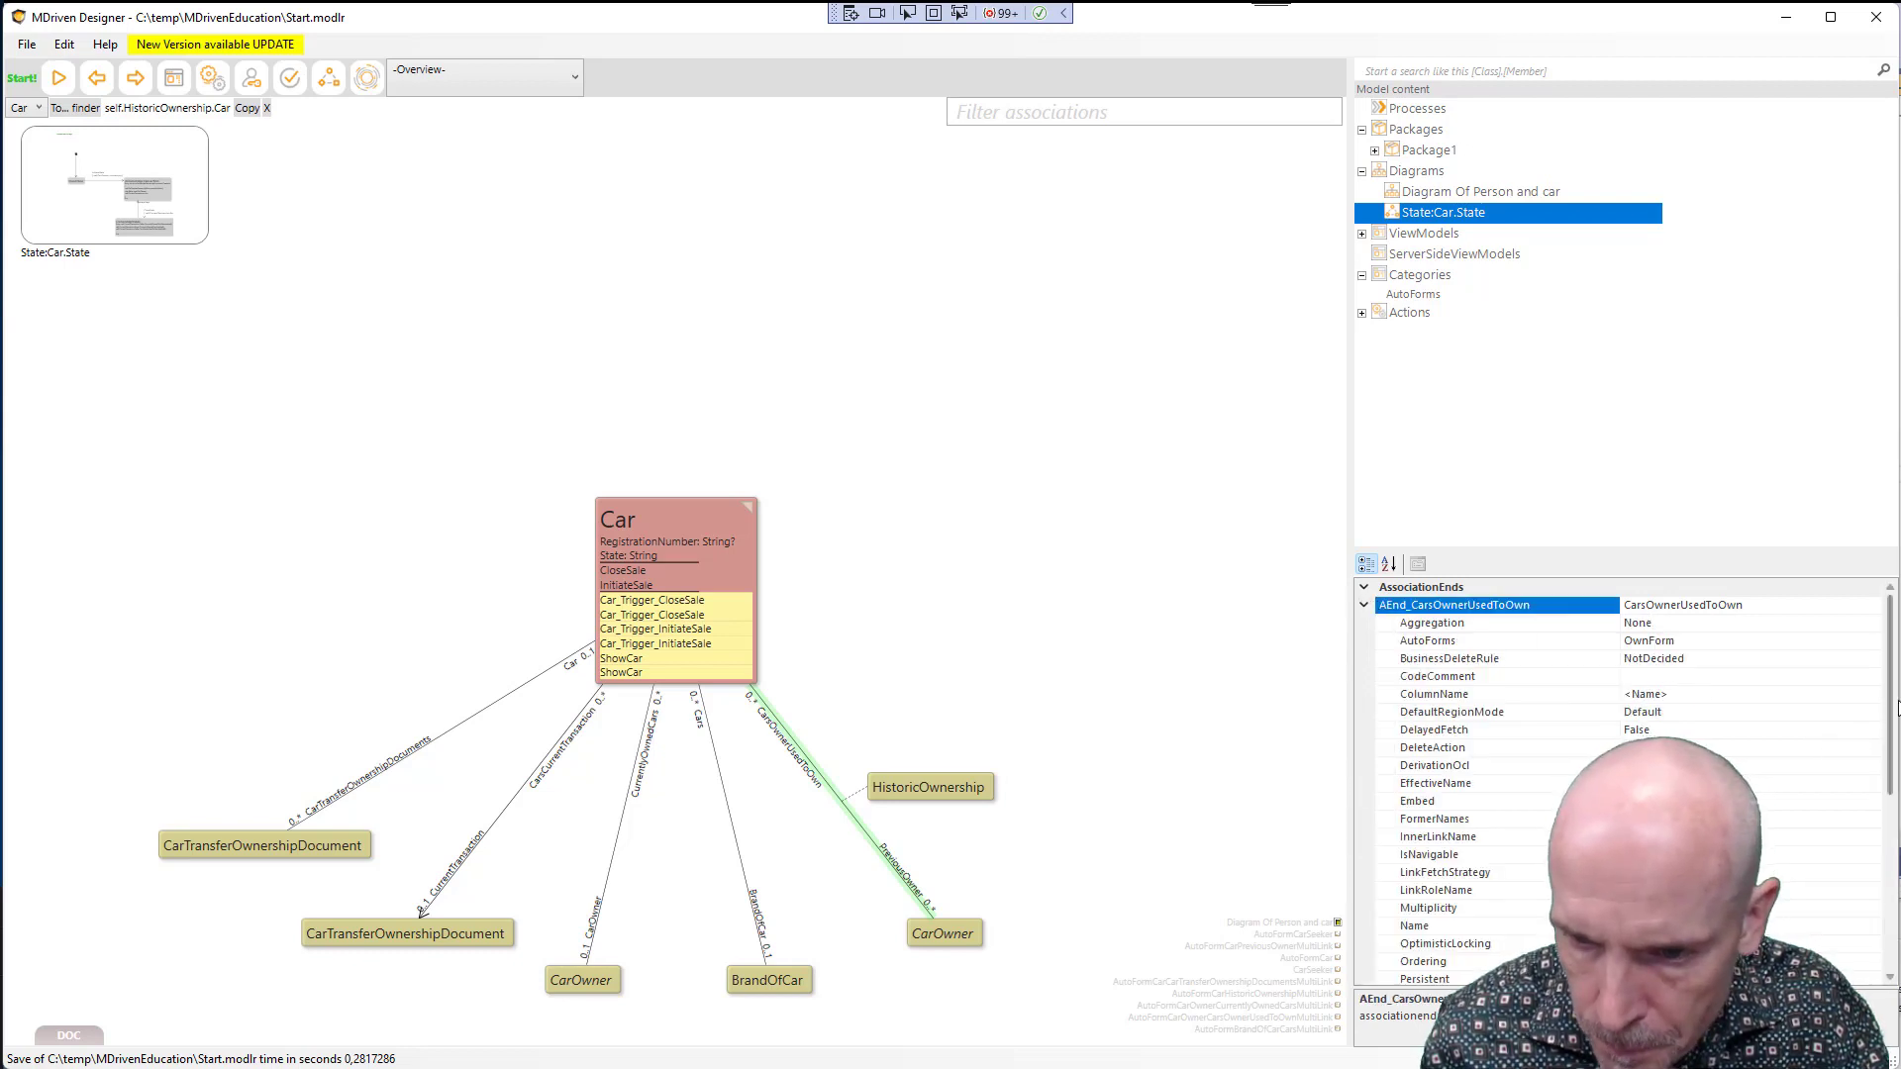
Examine the InnerLinkName and LinkRoleName properties of the CarsOwnerUsedToOwn association end
{"action": "scroll", "coordinate": [1891, 744], "scroll_direction": "down", "scroll_amount": 2}
{"action": "left_click_drag", "start_coordinate": [1892, 744], "coordinate": [1892, 764]}
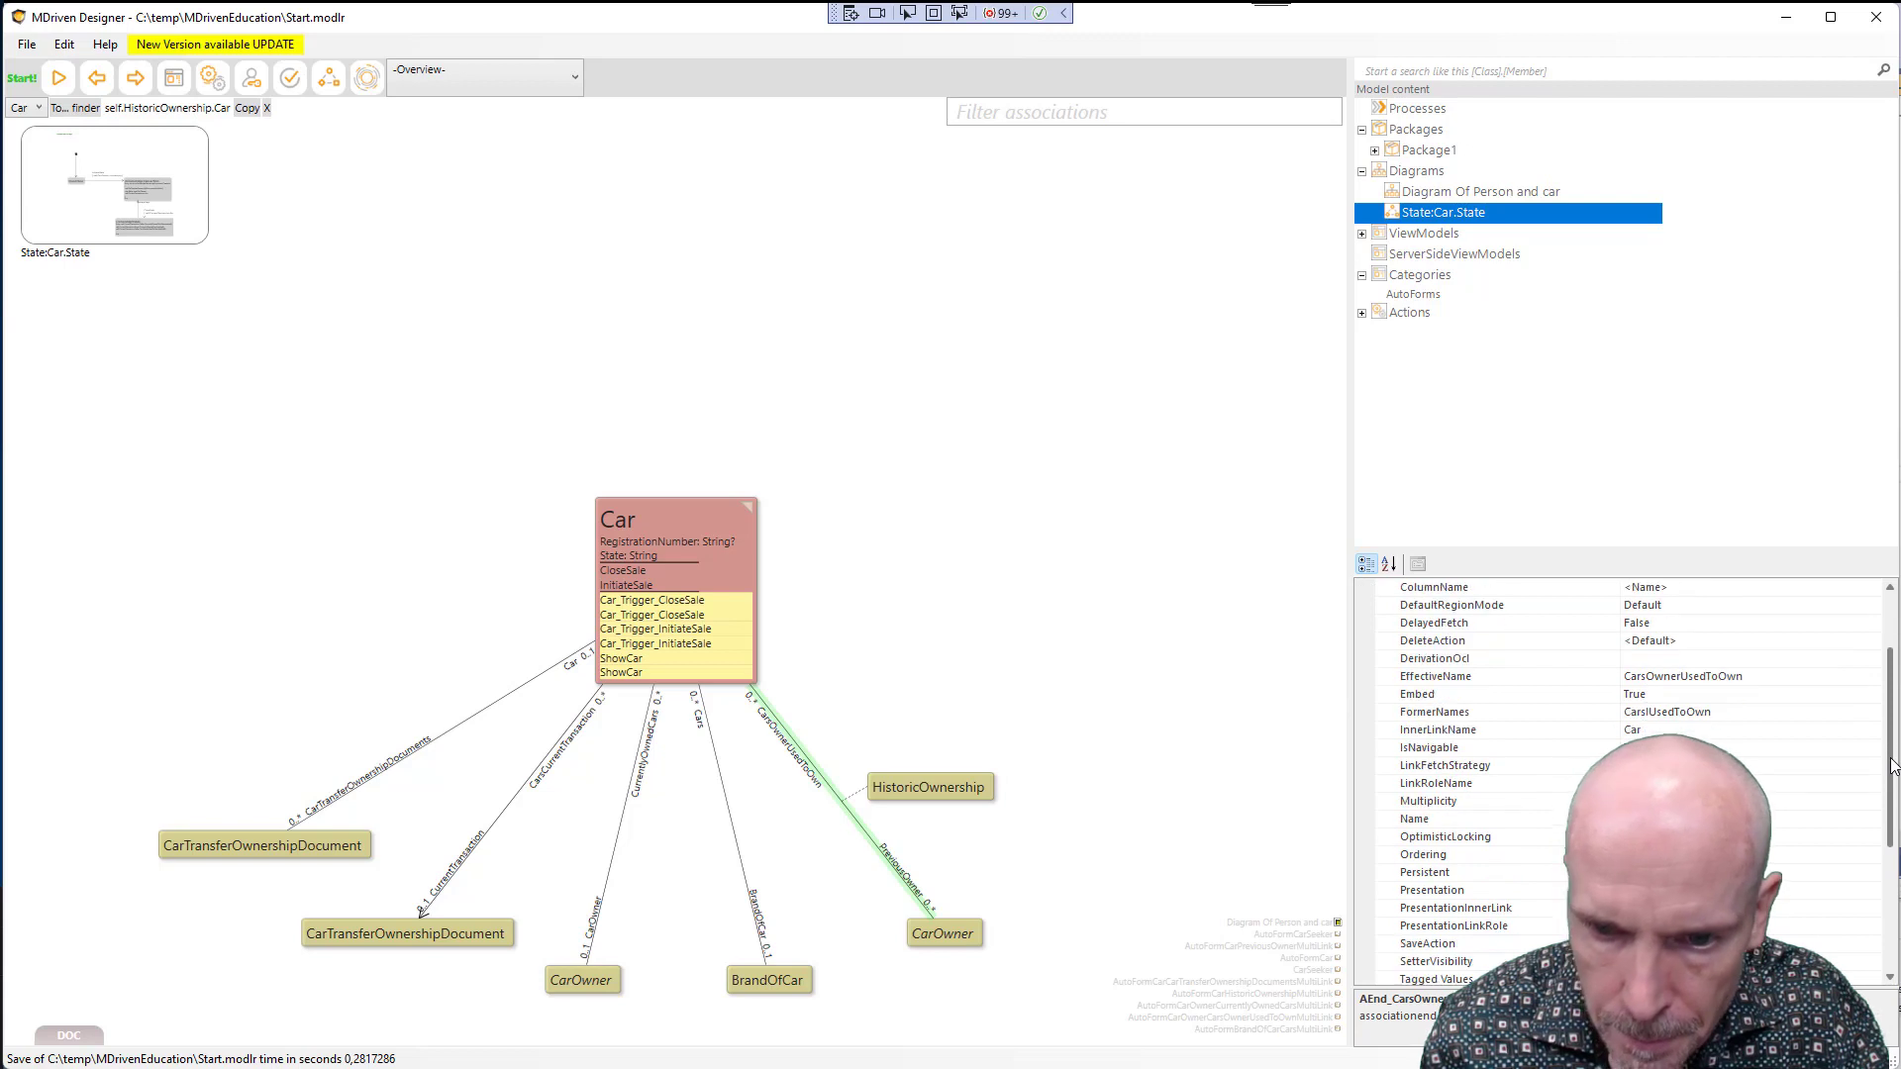
{"action": "left_click", "coordinate": [1443, 787]}
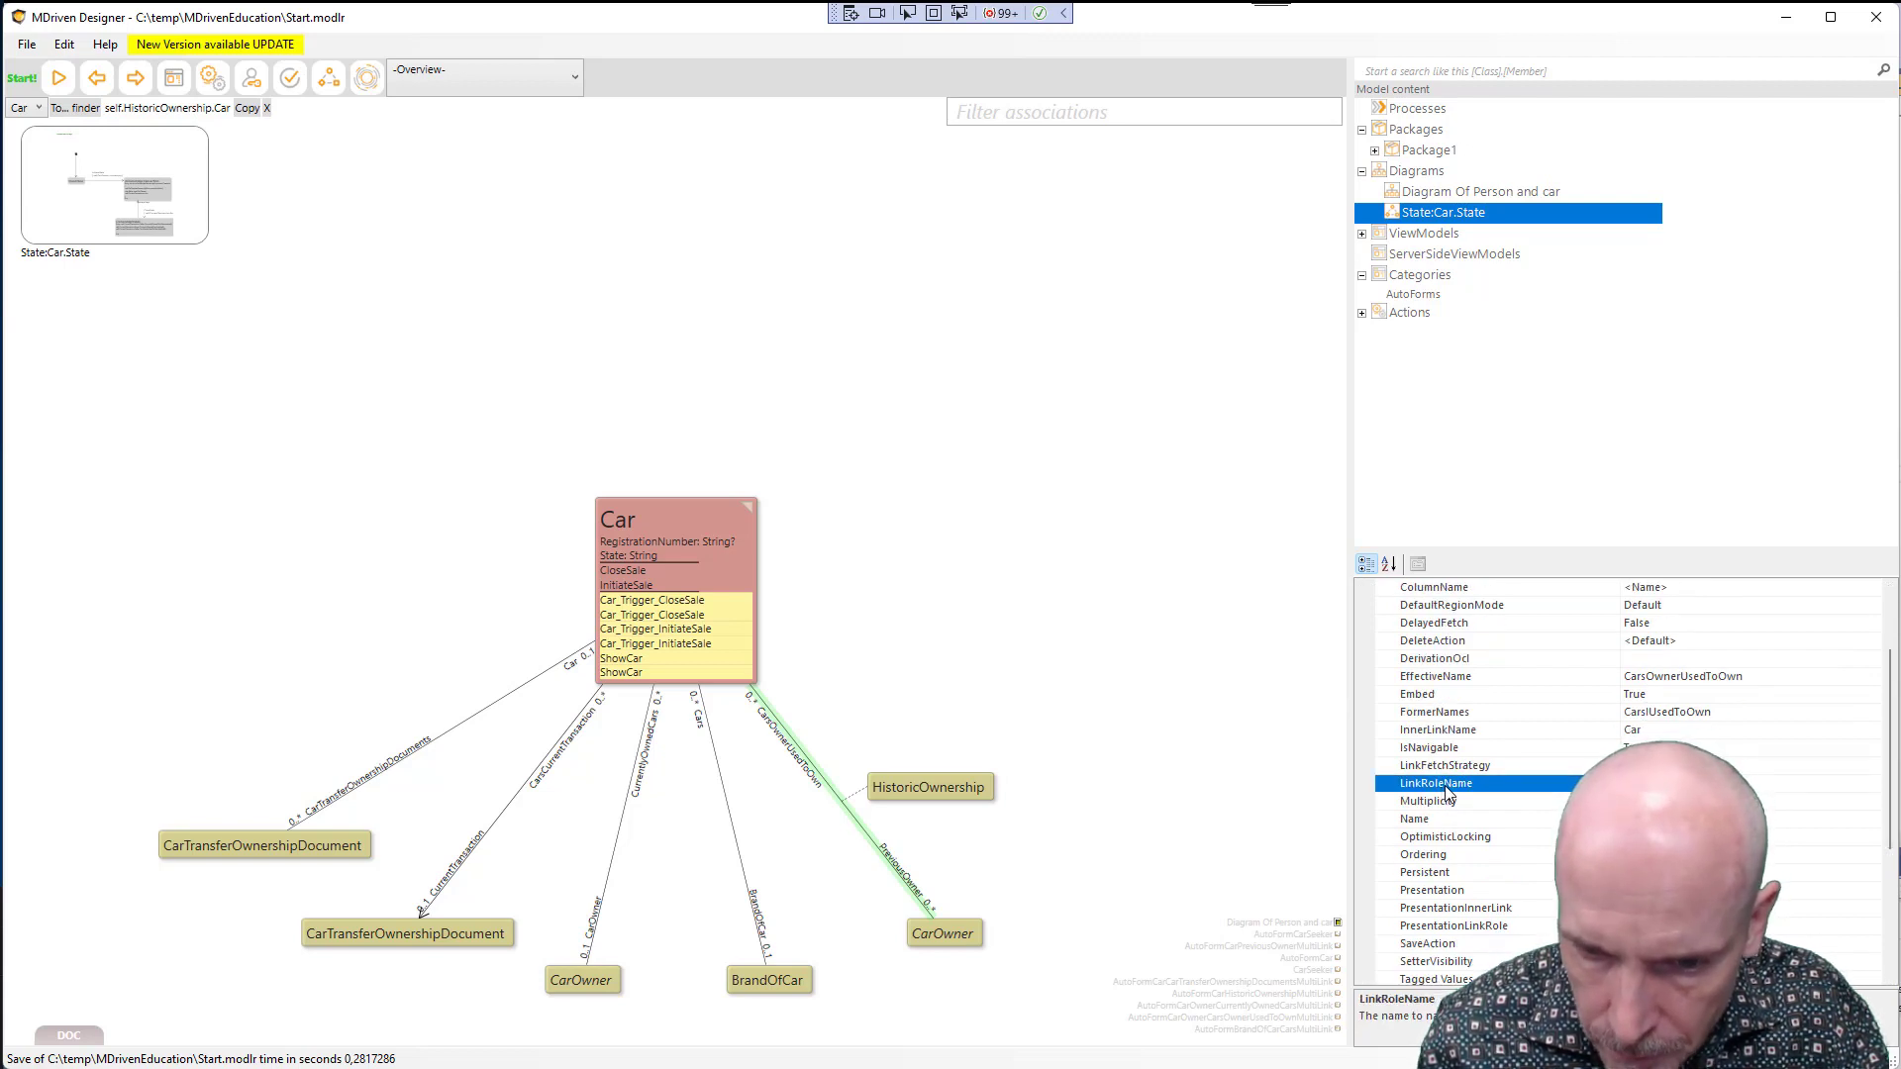
{"action": "left_click", "coordinate": [1463, 730]}
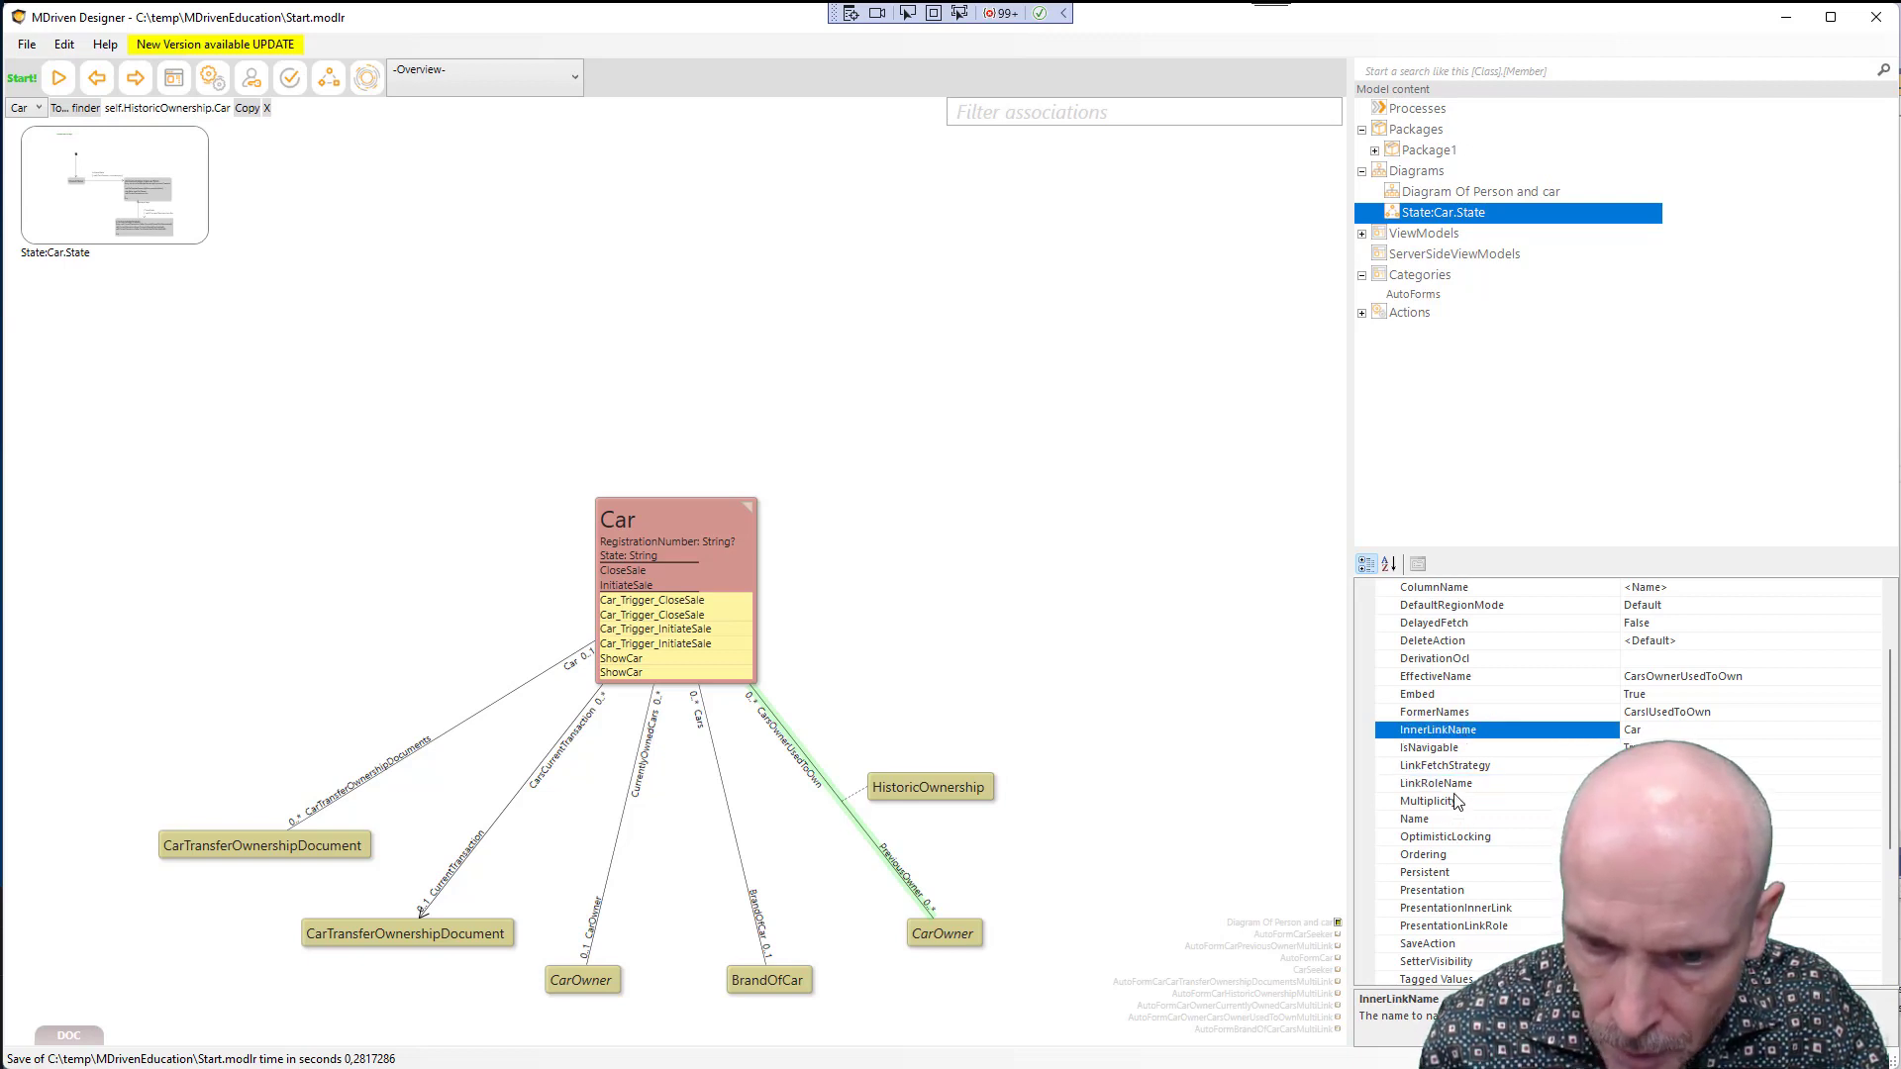
{"action": "left_click", "coordinate": [1455, 787]}
{"action": "left_click", "coordinate": [1482, 738]}
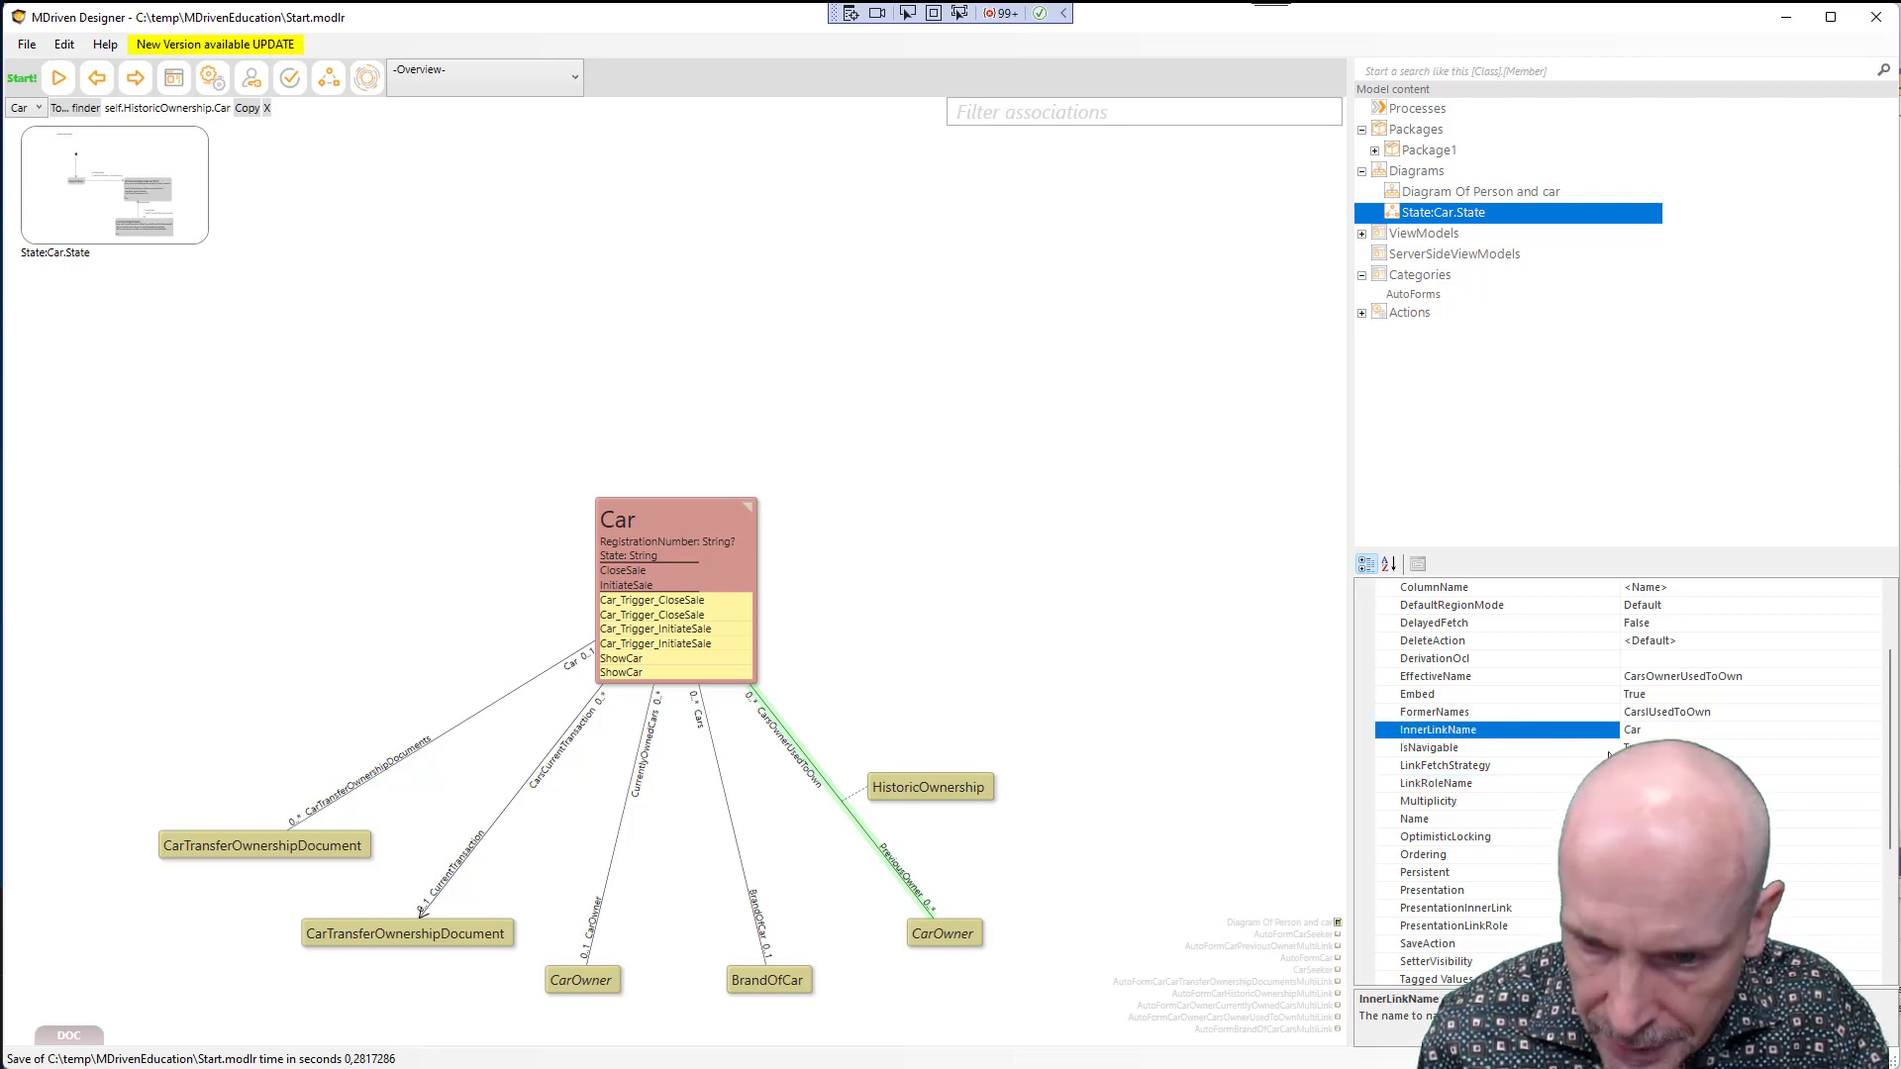
{"action": "left_click", "coordinate": [1485, 785]}
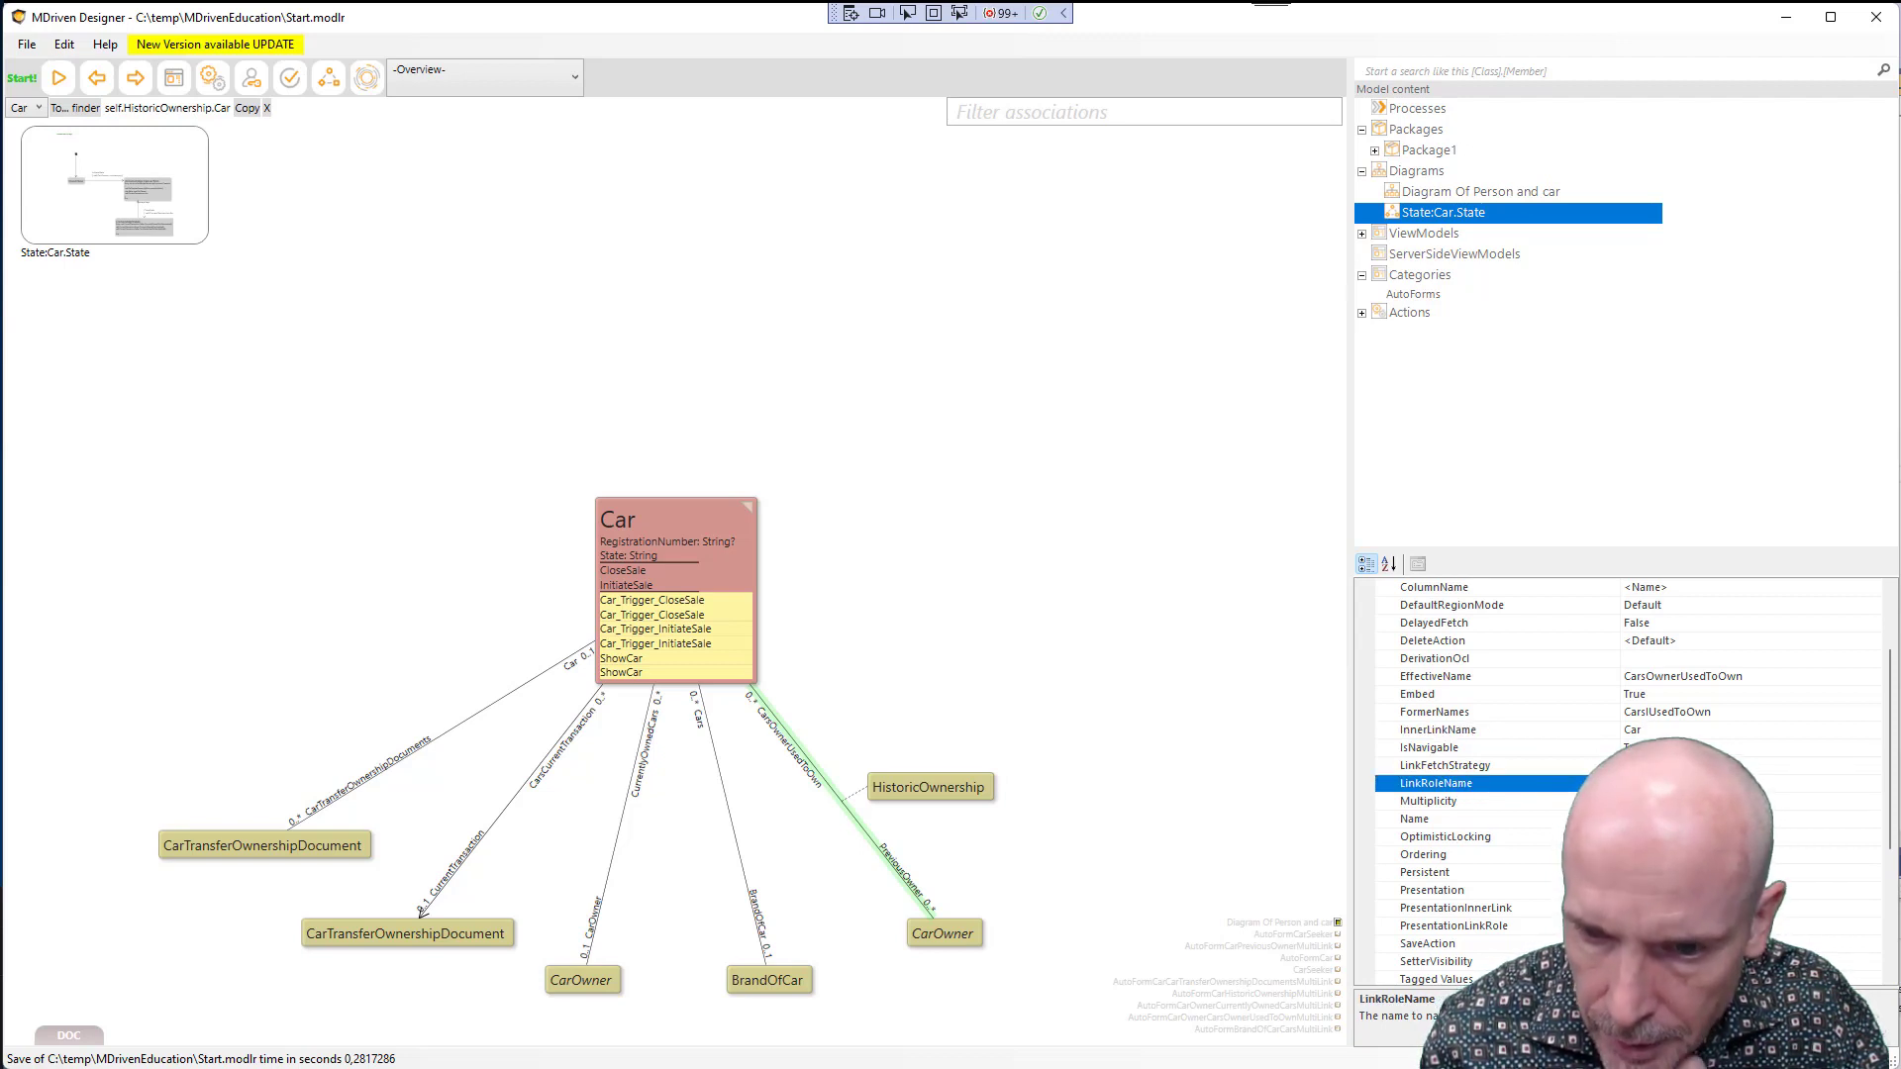
{"action": "left_click", "coordinate": [1650, 729]}
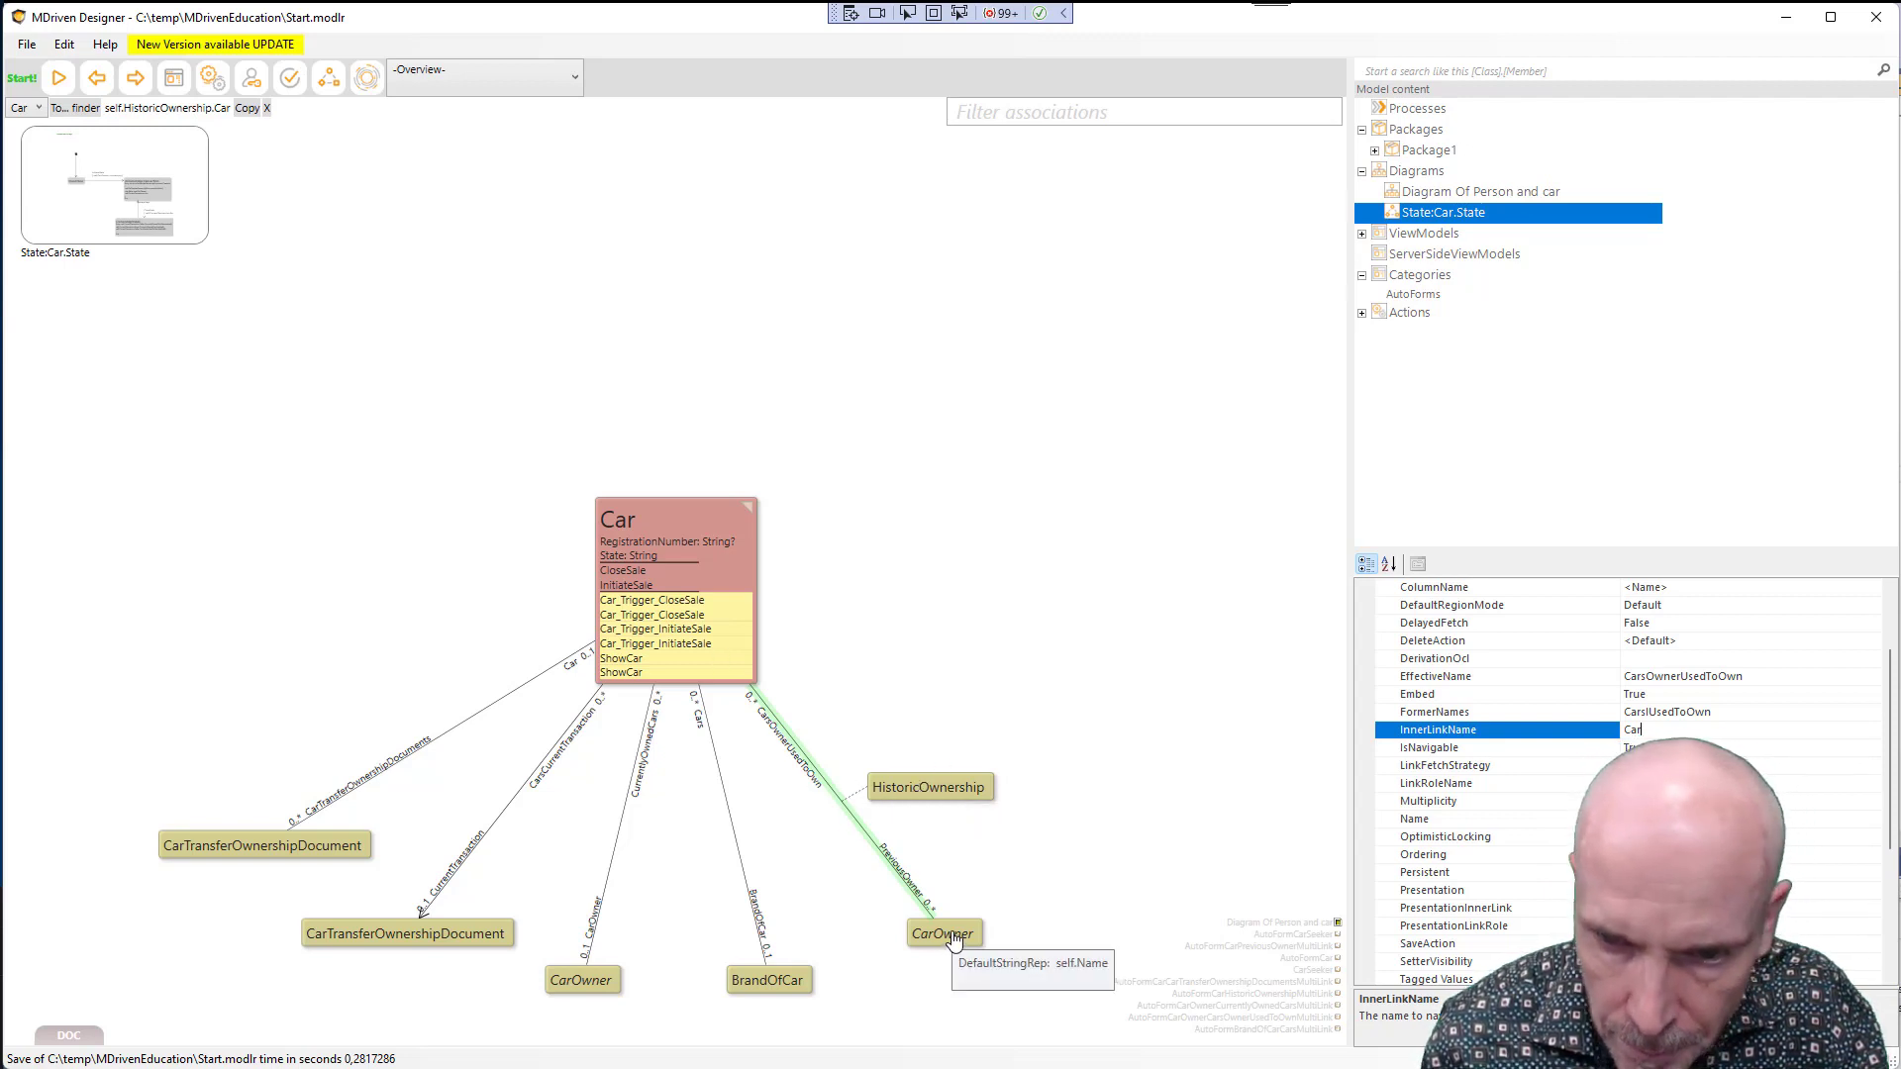
{"action": "left_click_drag", "start_coordinate": [1892, 753], "coordinate": [1891, 709]}
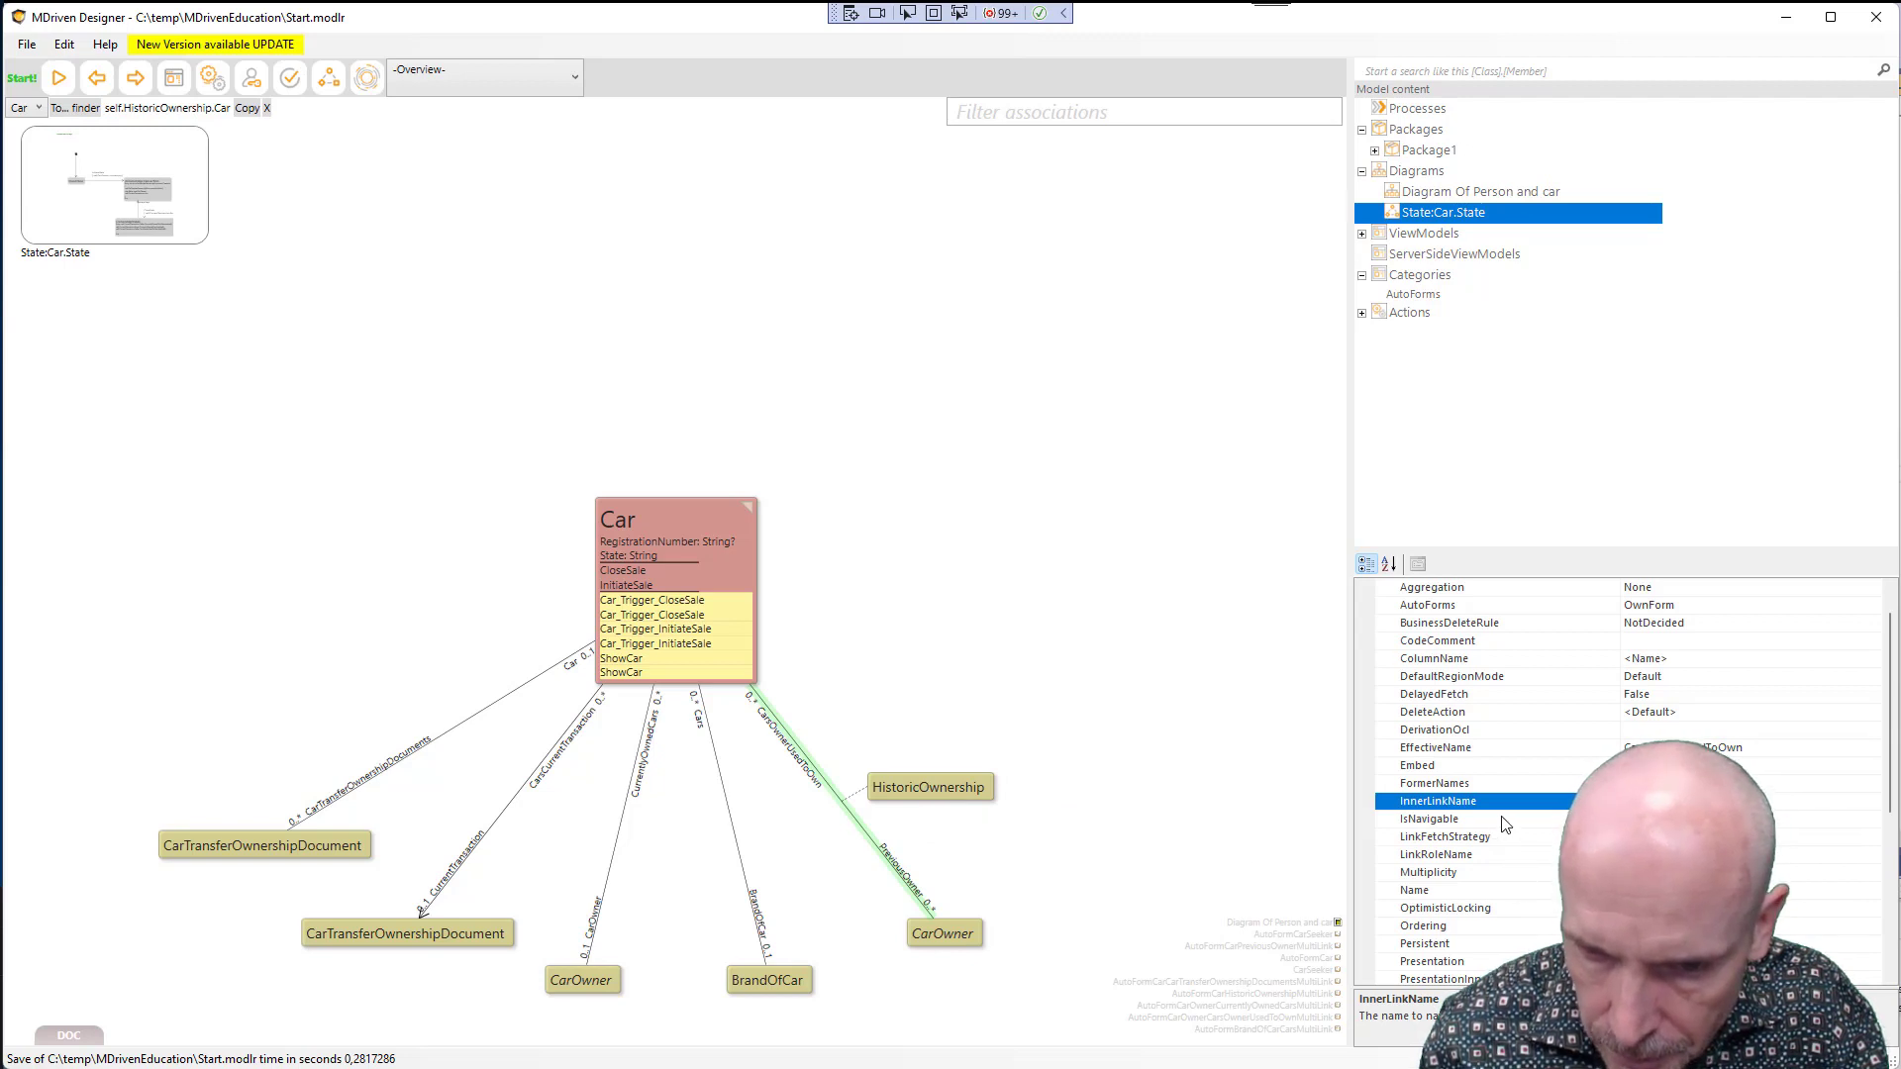
Change the LinkRoleName of the CarsOwnerUsedToOwn end, save the model and list the model check errors
{"action": "left_click", "coordinate": [1644, 854]}
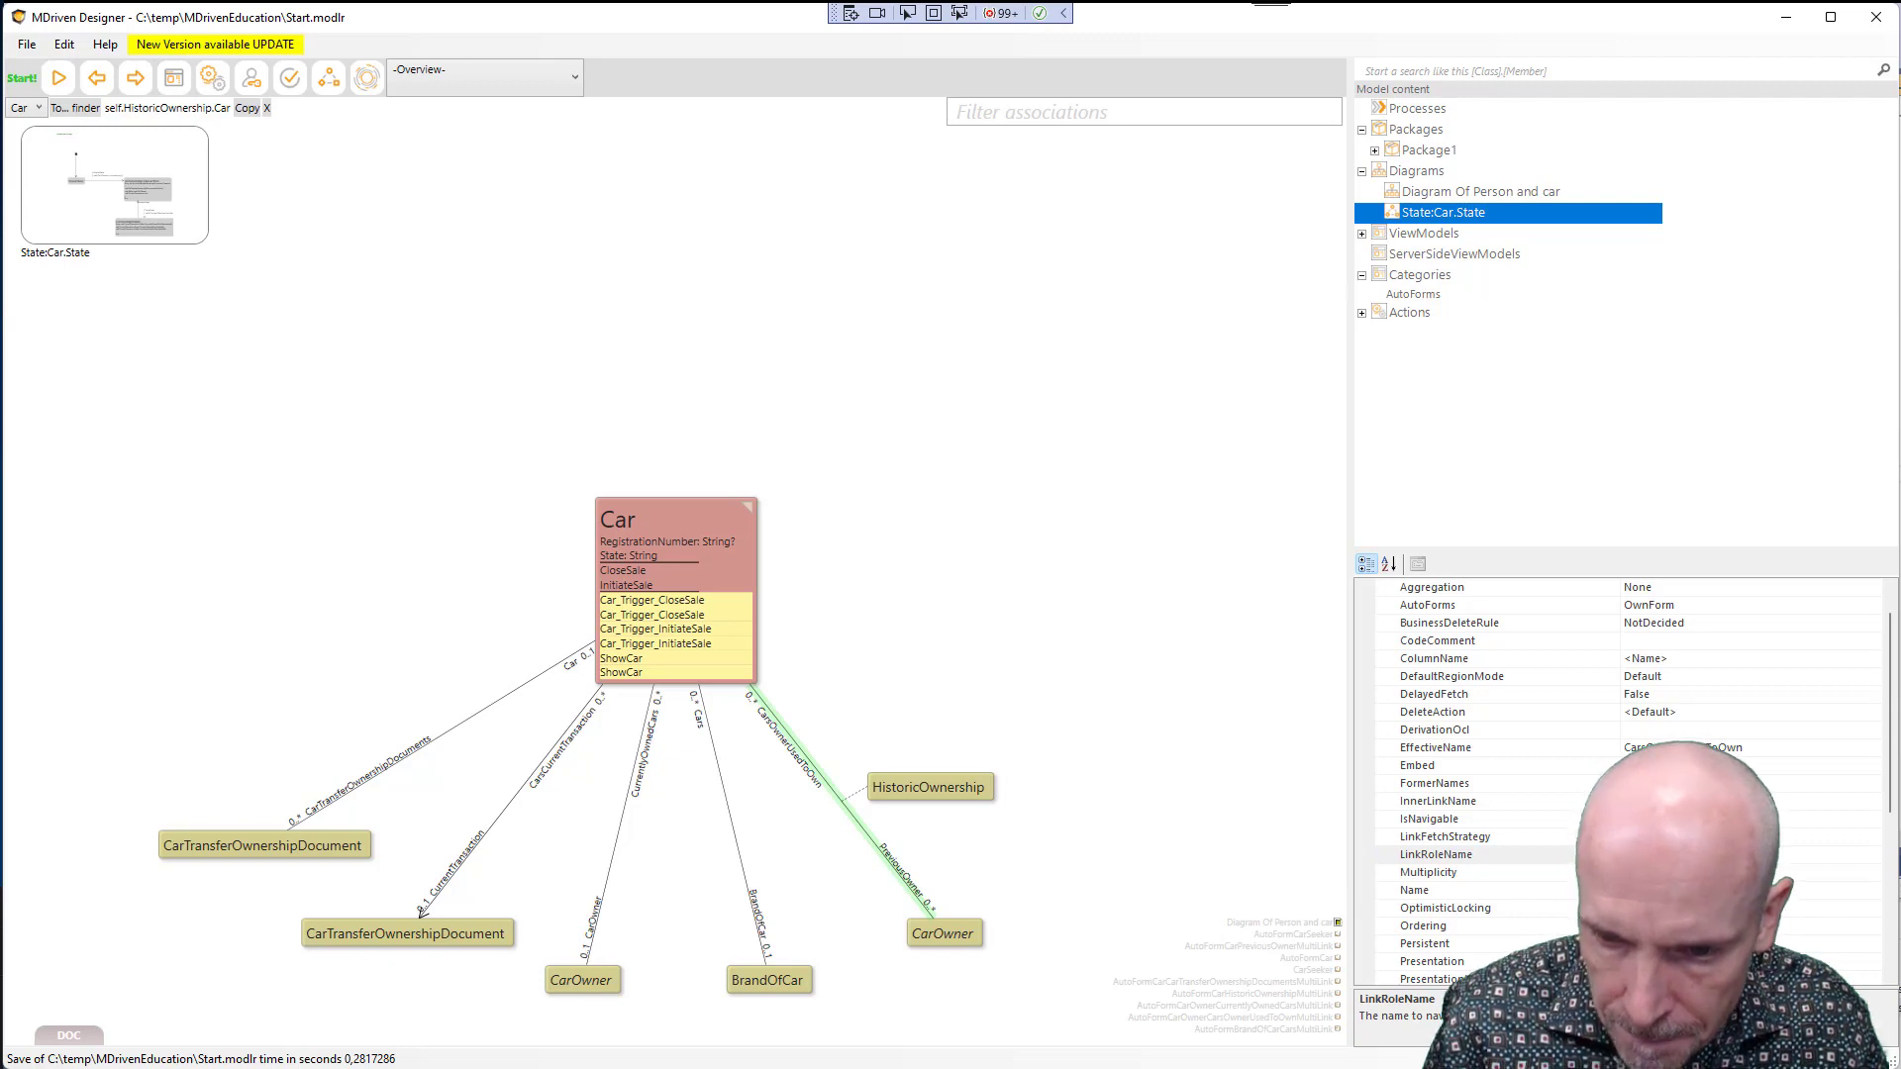
{"action": "left_click", "coordinate": [1673, 837]}
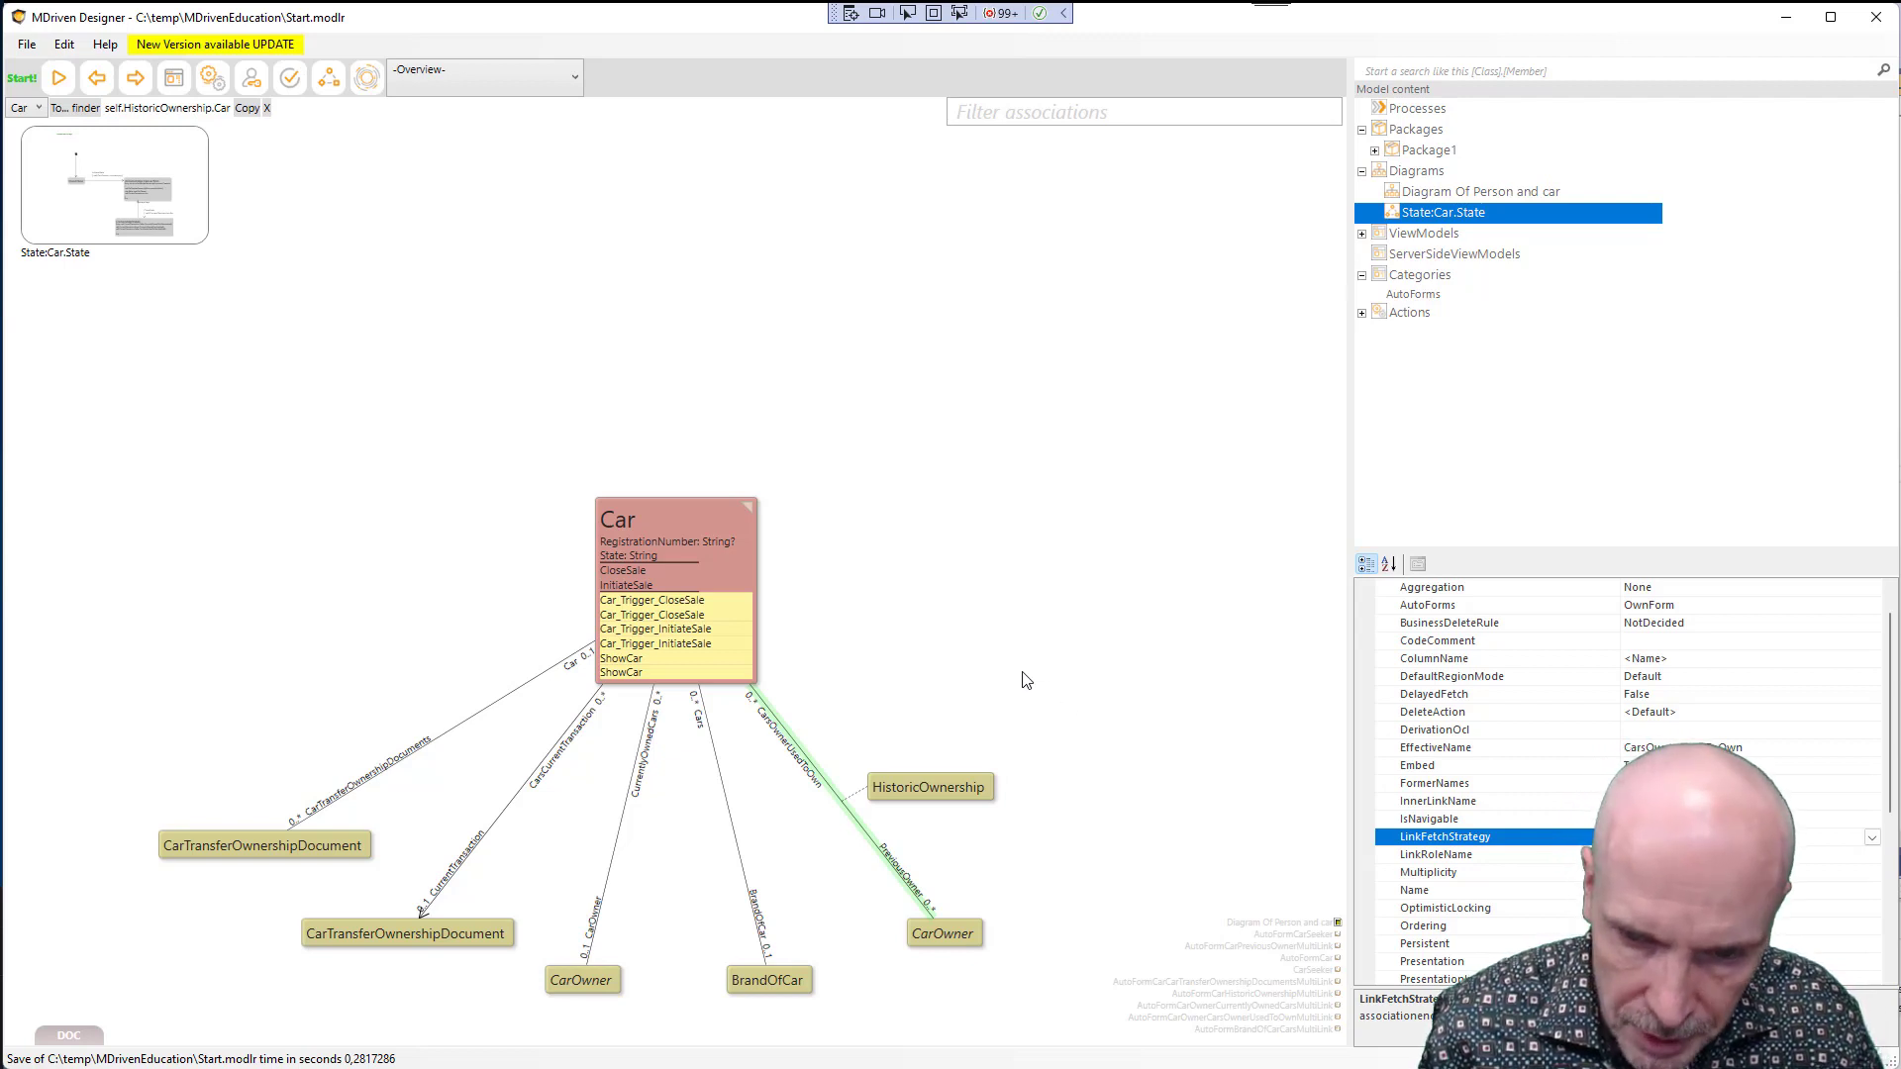
{"action": "left_click", "coordinate": [944, 651]}
{"action": "key", "text": "ctrl+s"}
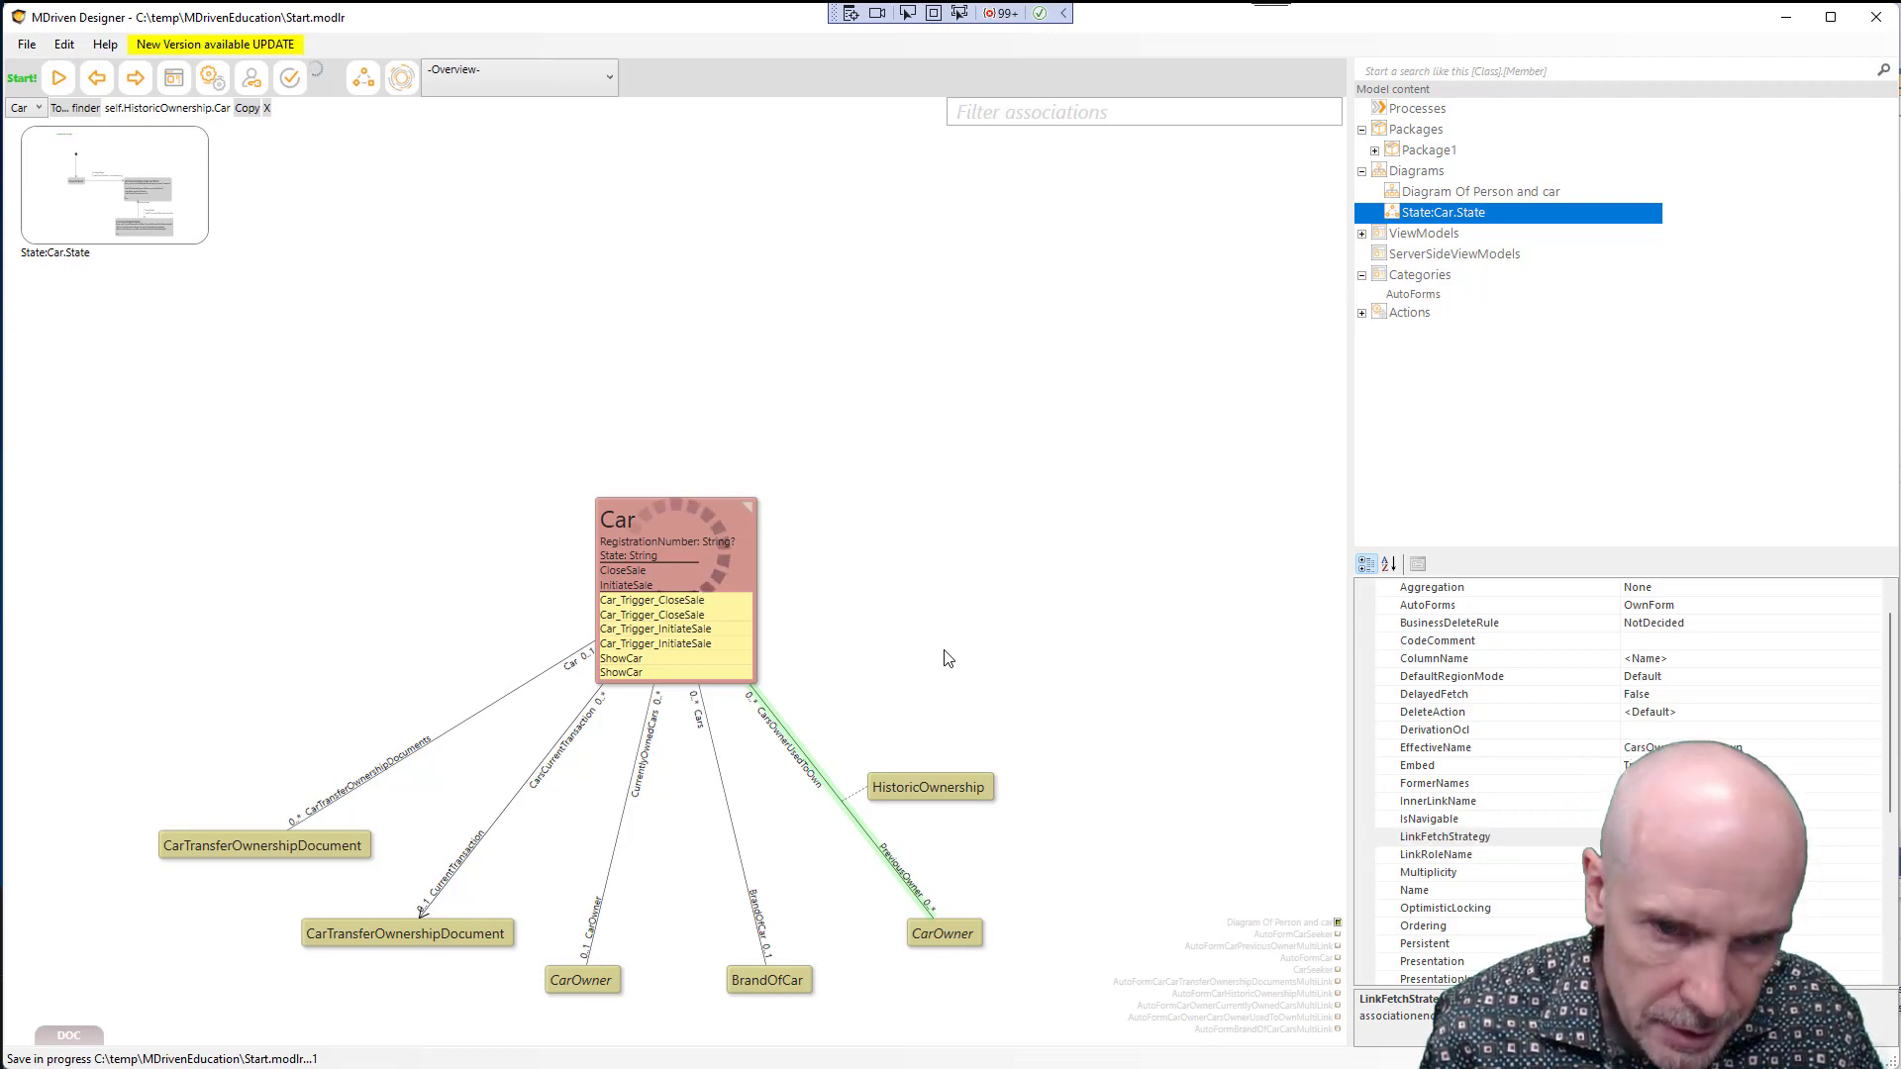
{"action": "left_click", "coordinate": [289, 79]}
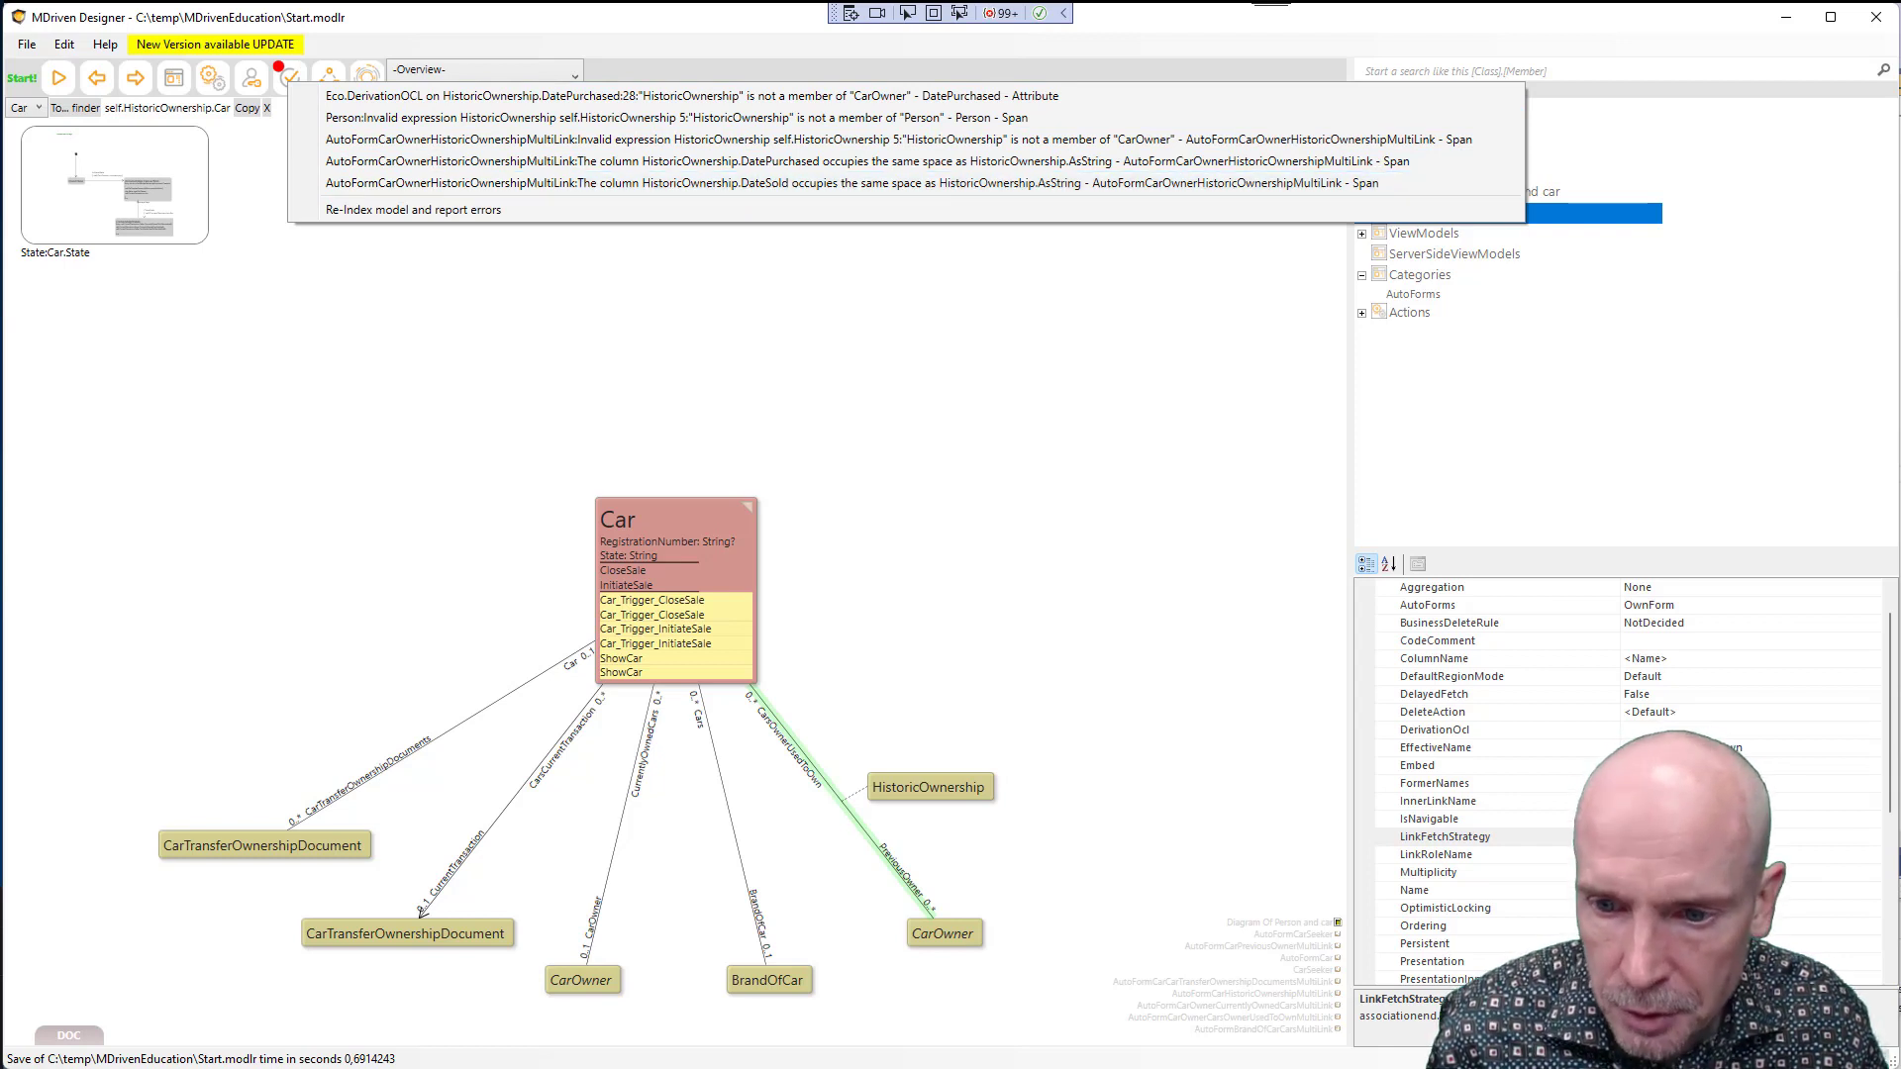
{"action": "key", "text": "Escape"}
Restore the previous LinkRoleName of the CarsOwnerUsedToOwn end and save the model
{"action": "left_click", "coordinate": [1634, 854]}
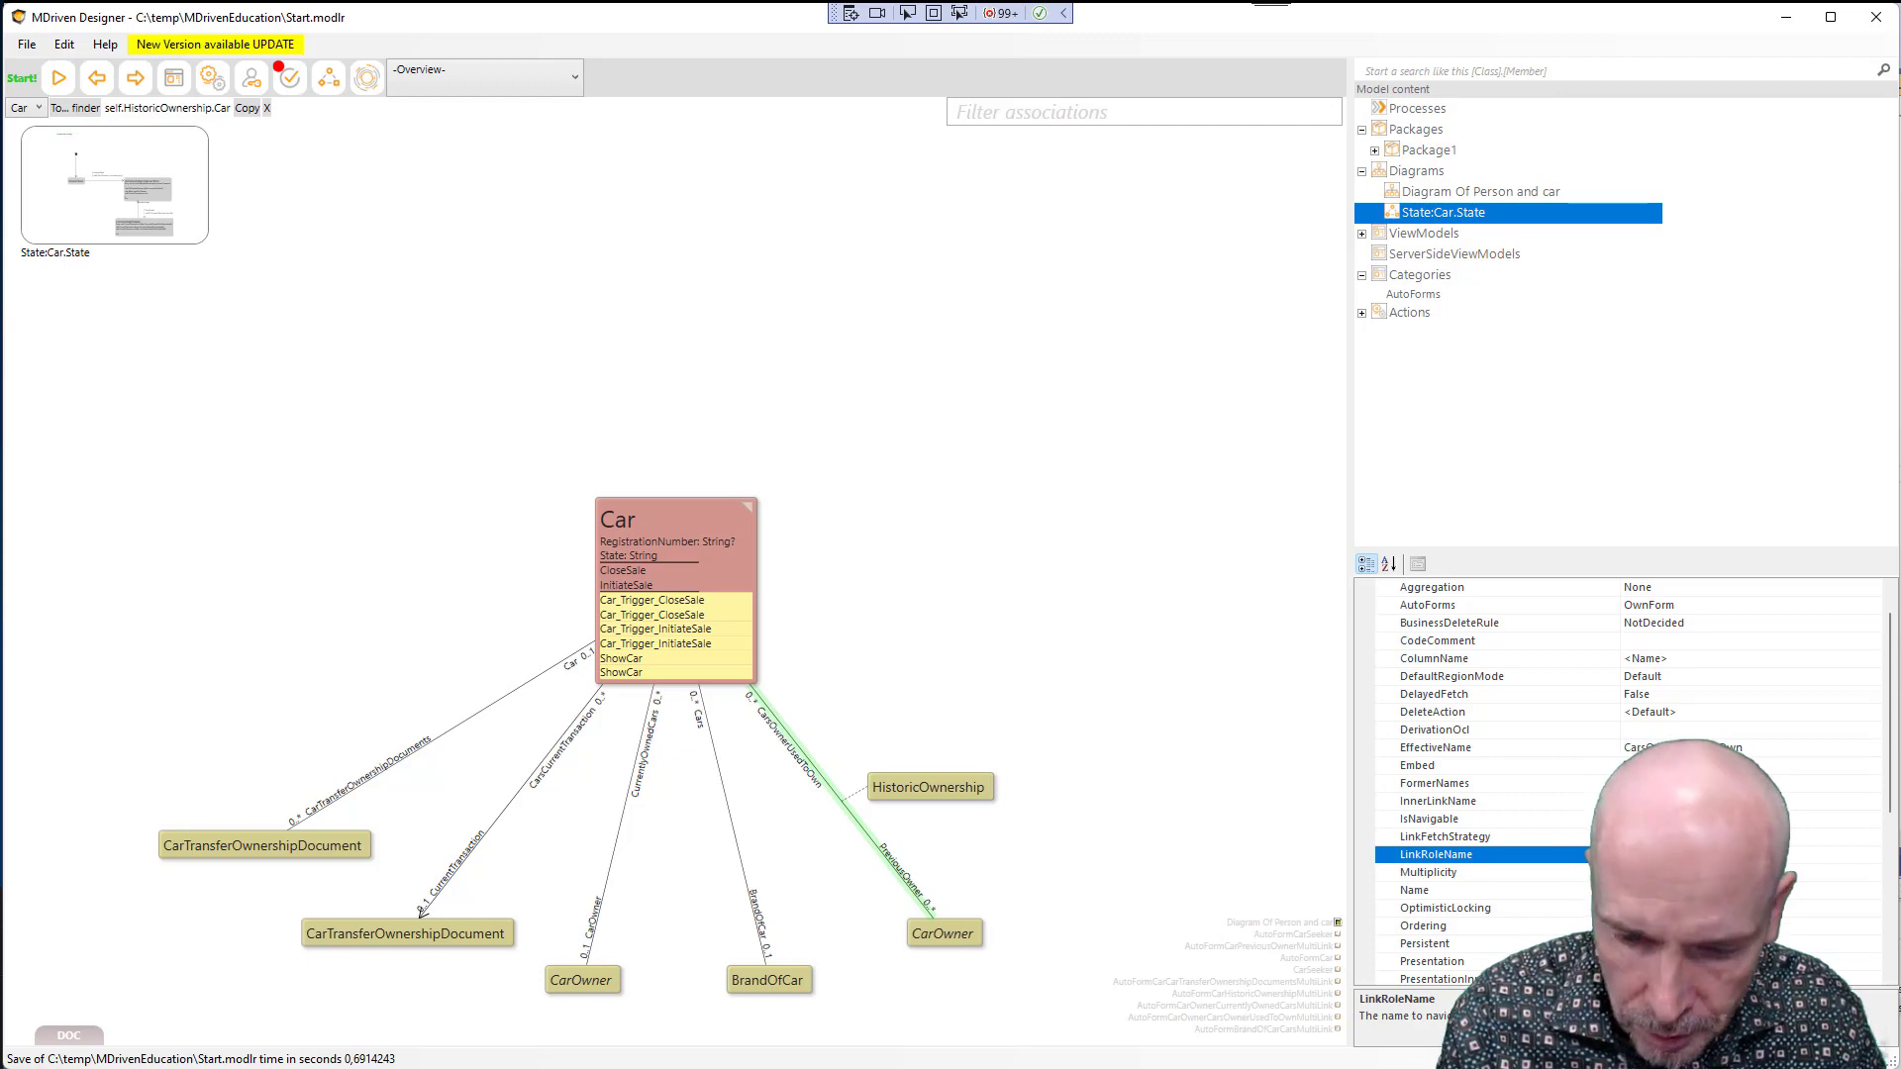
{"action": "key", "text": "ctrl+s"}
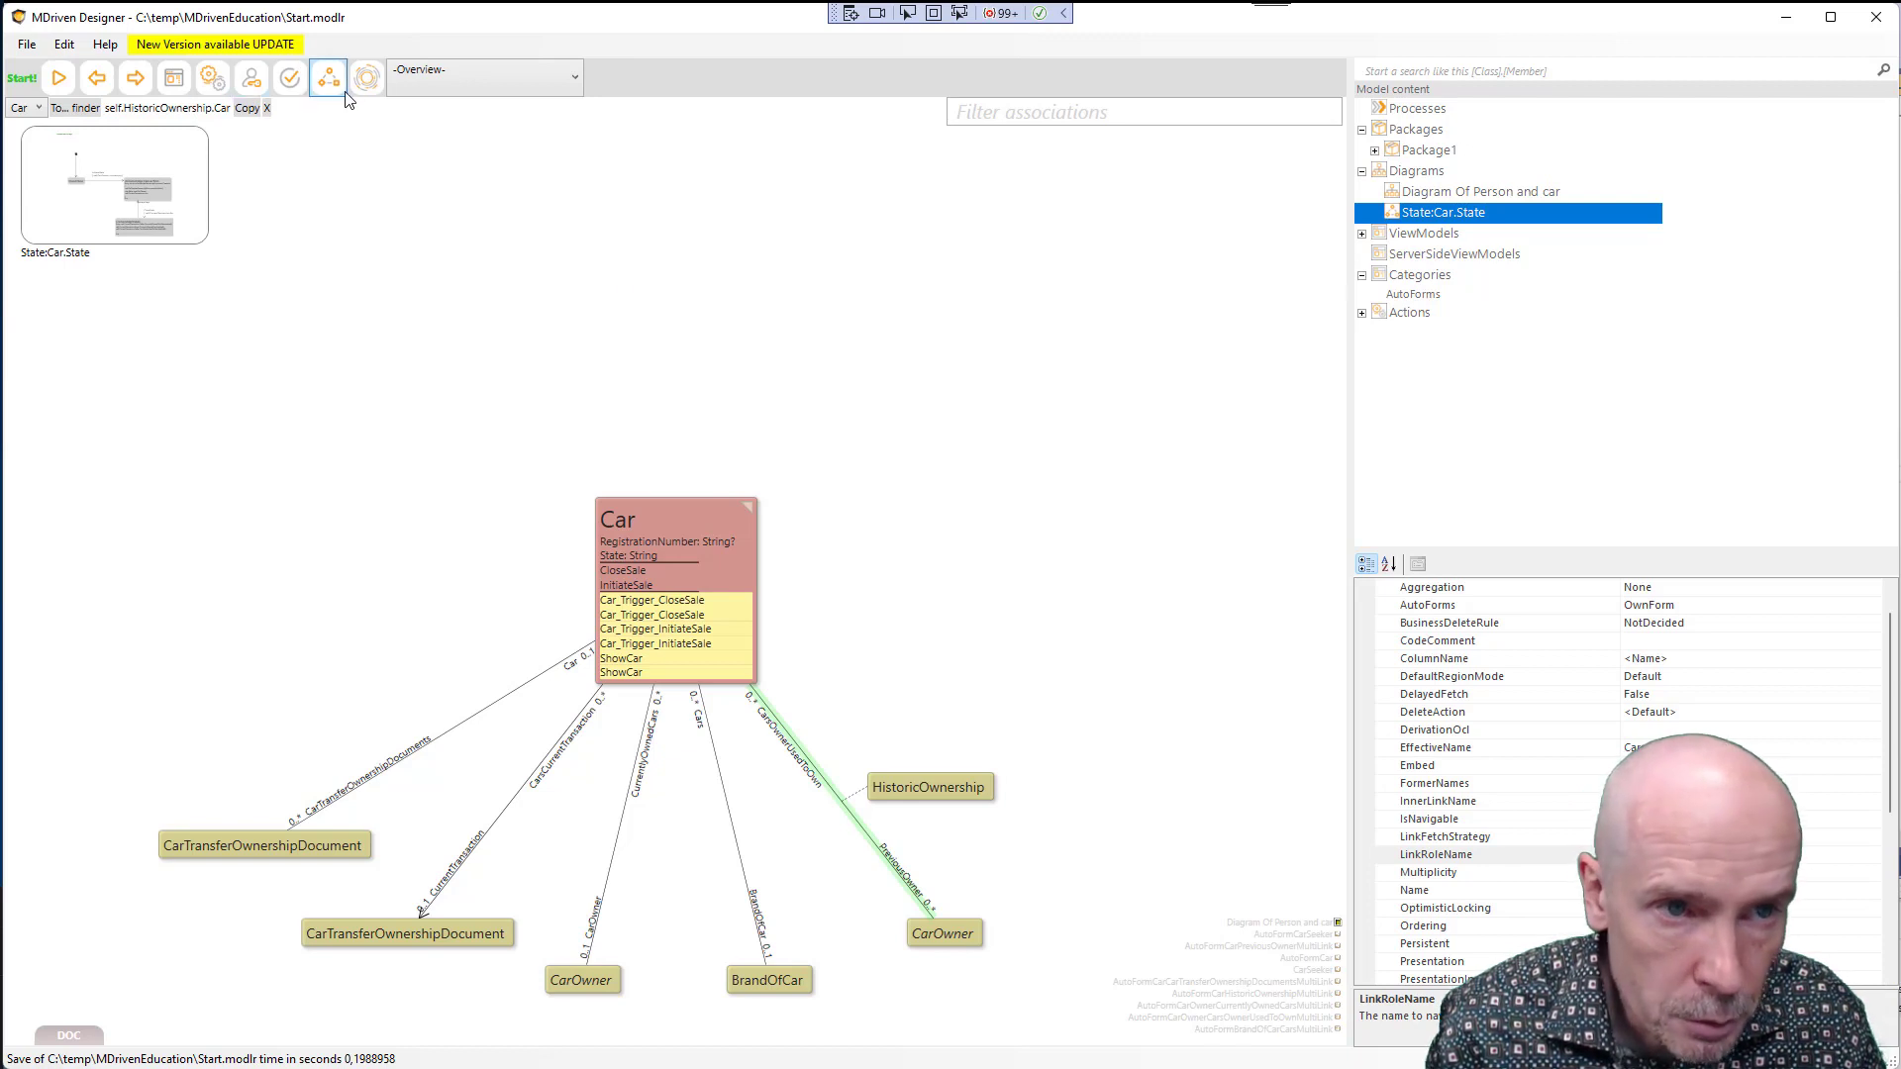
Set the CarsOwnerUsedToOwn end's LinkRoleName to HistoricOwnerships, save the model and list the model check errors
{"action": "left_click", "coordinate": [1673, 854]}
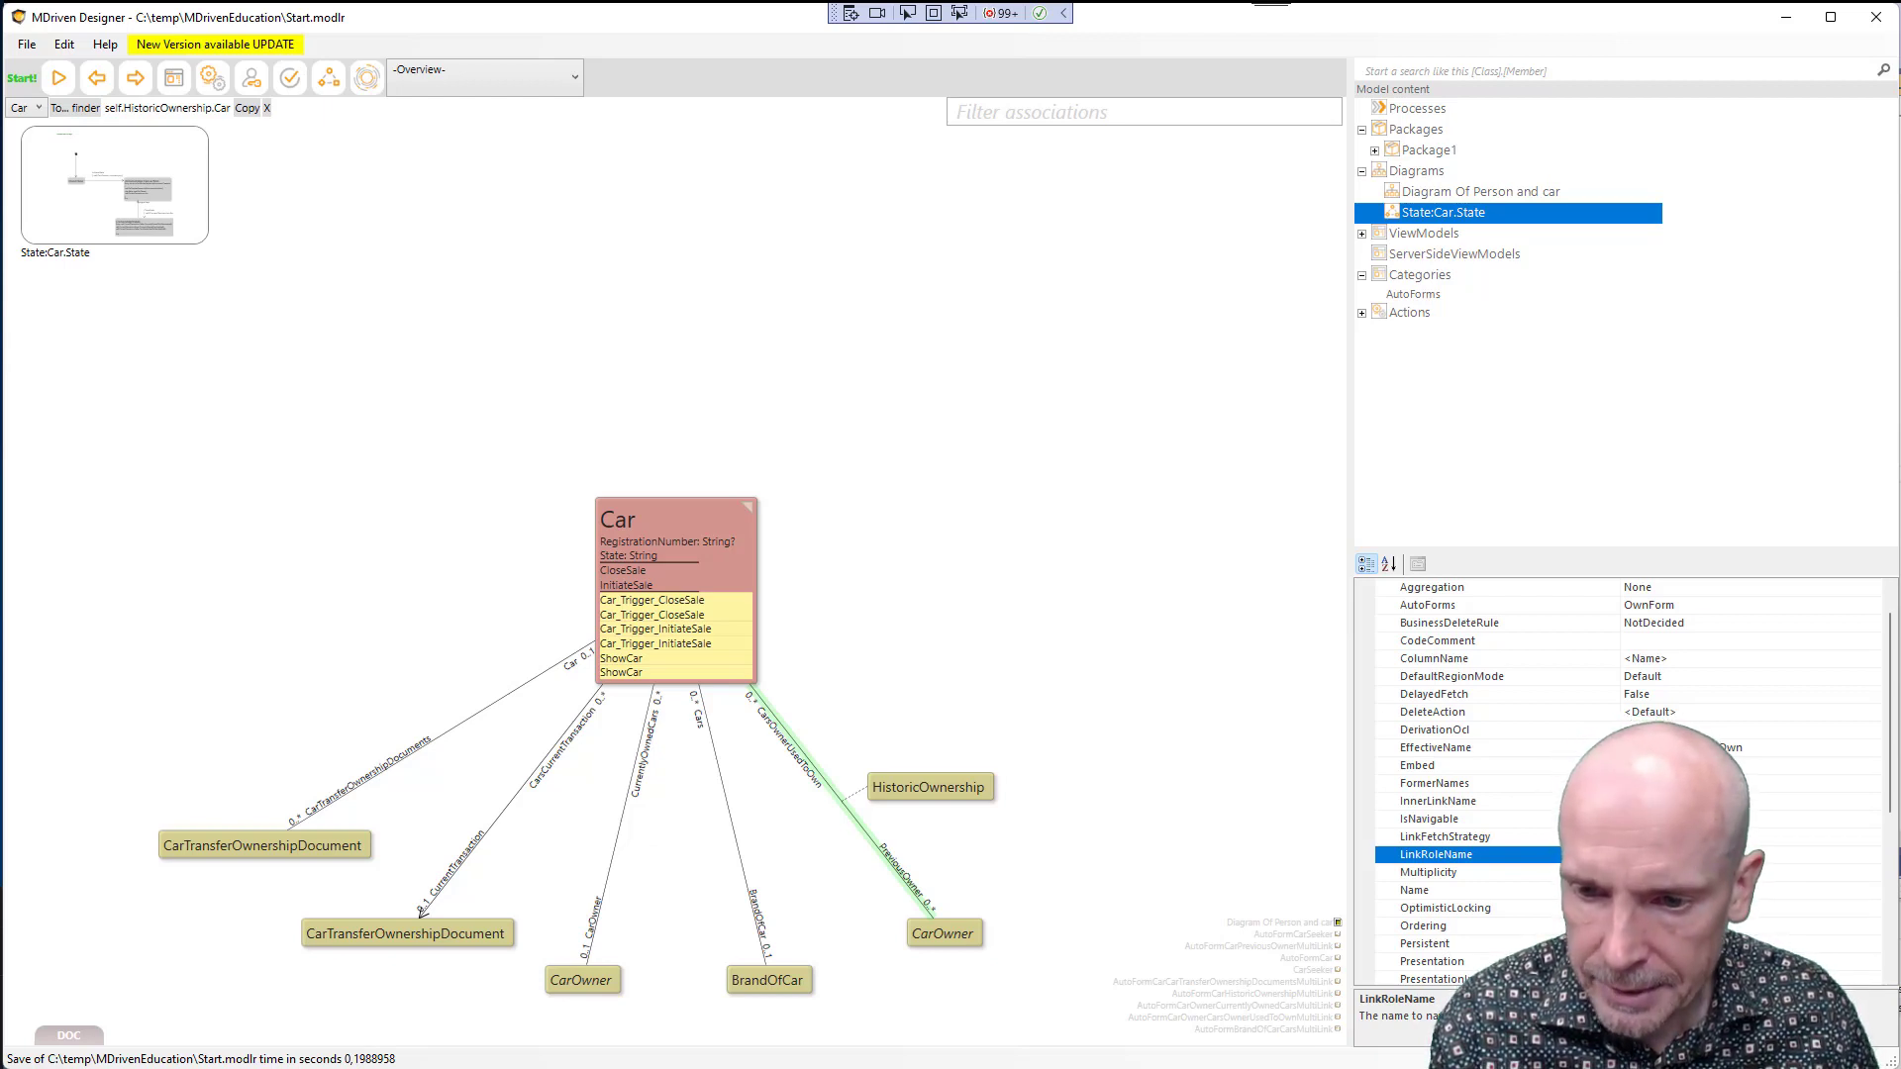
{"action": "key", "text": "ctrl+s"}
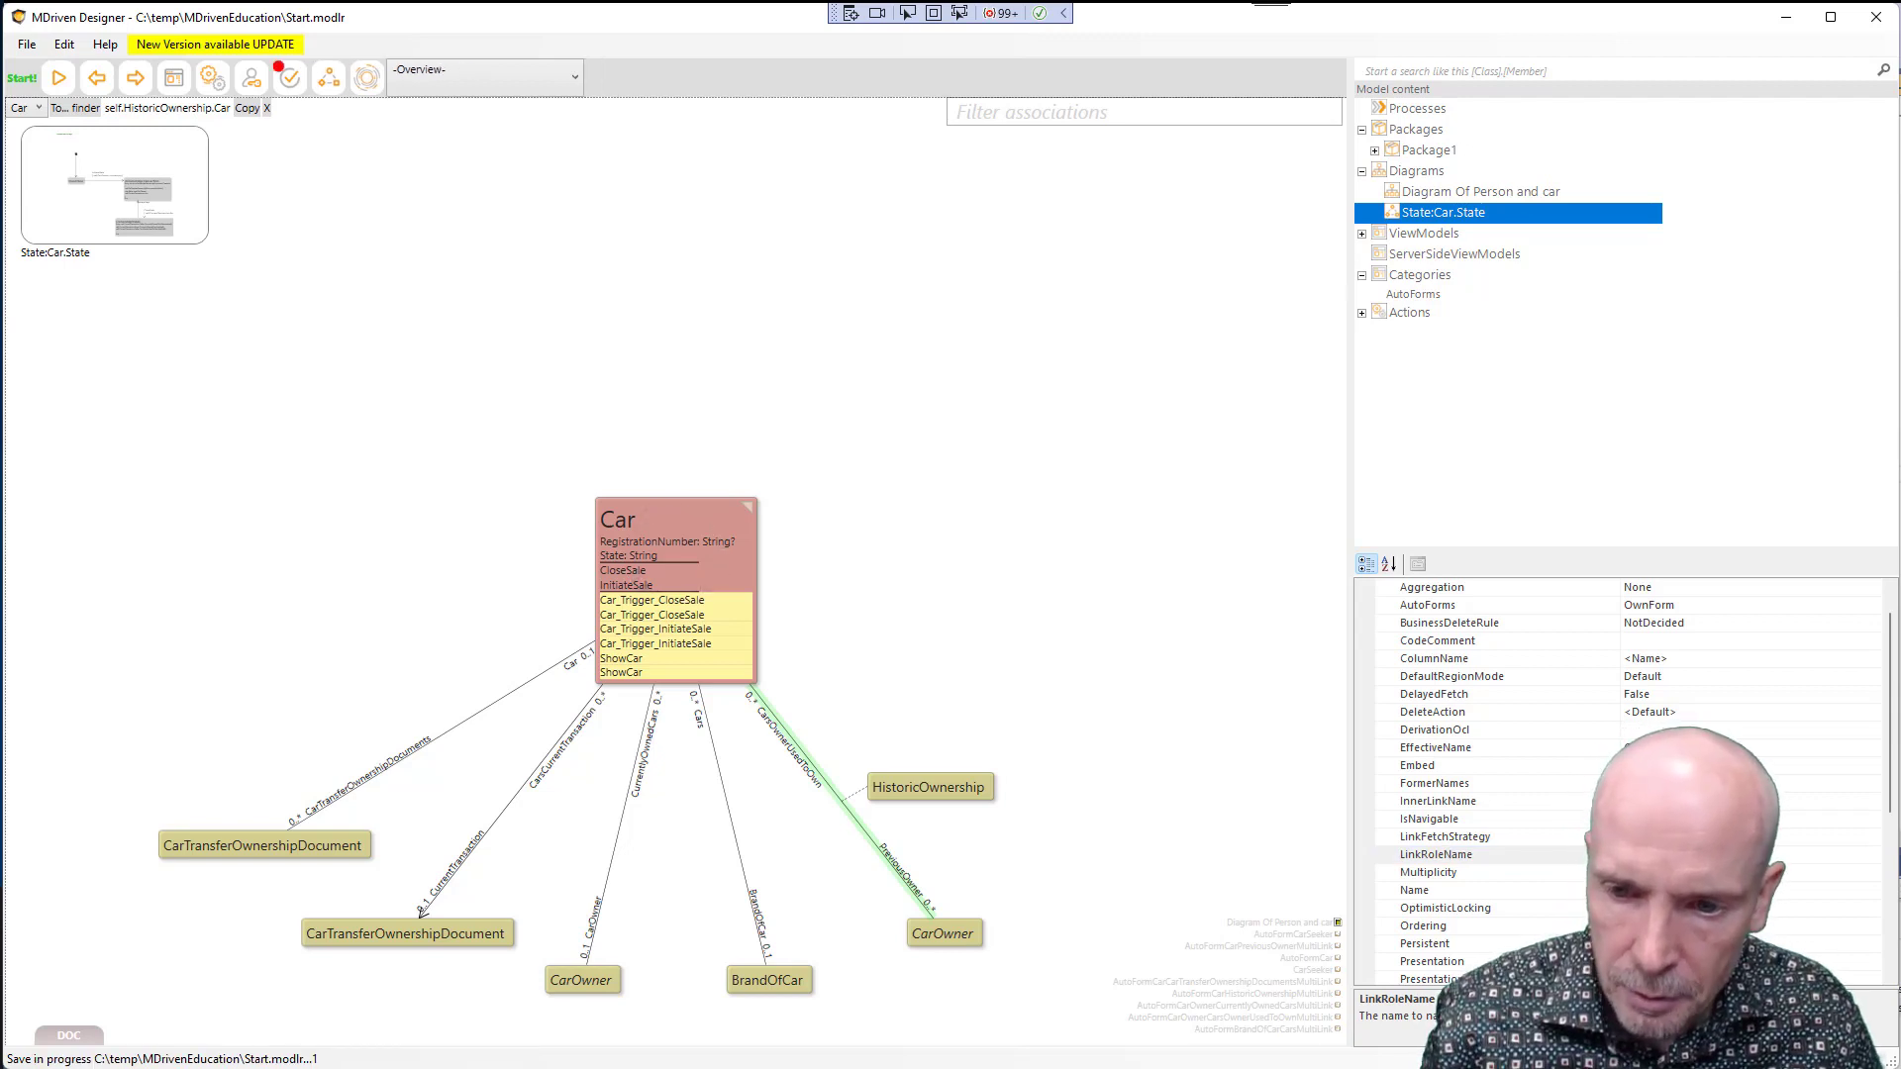
{"action": "left_click", "coordinate": [290, 81]}
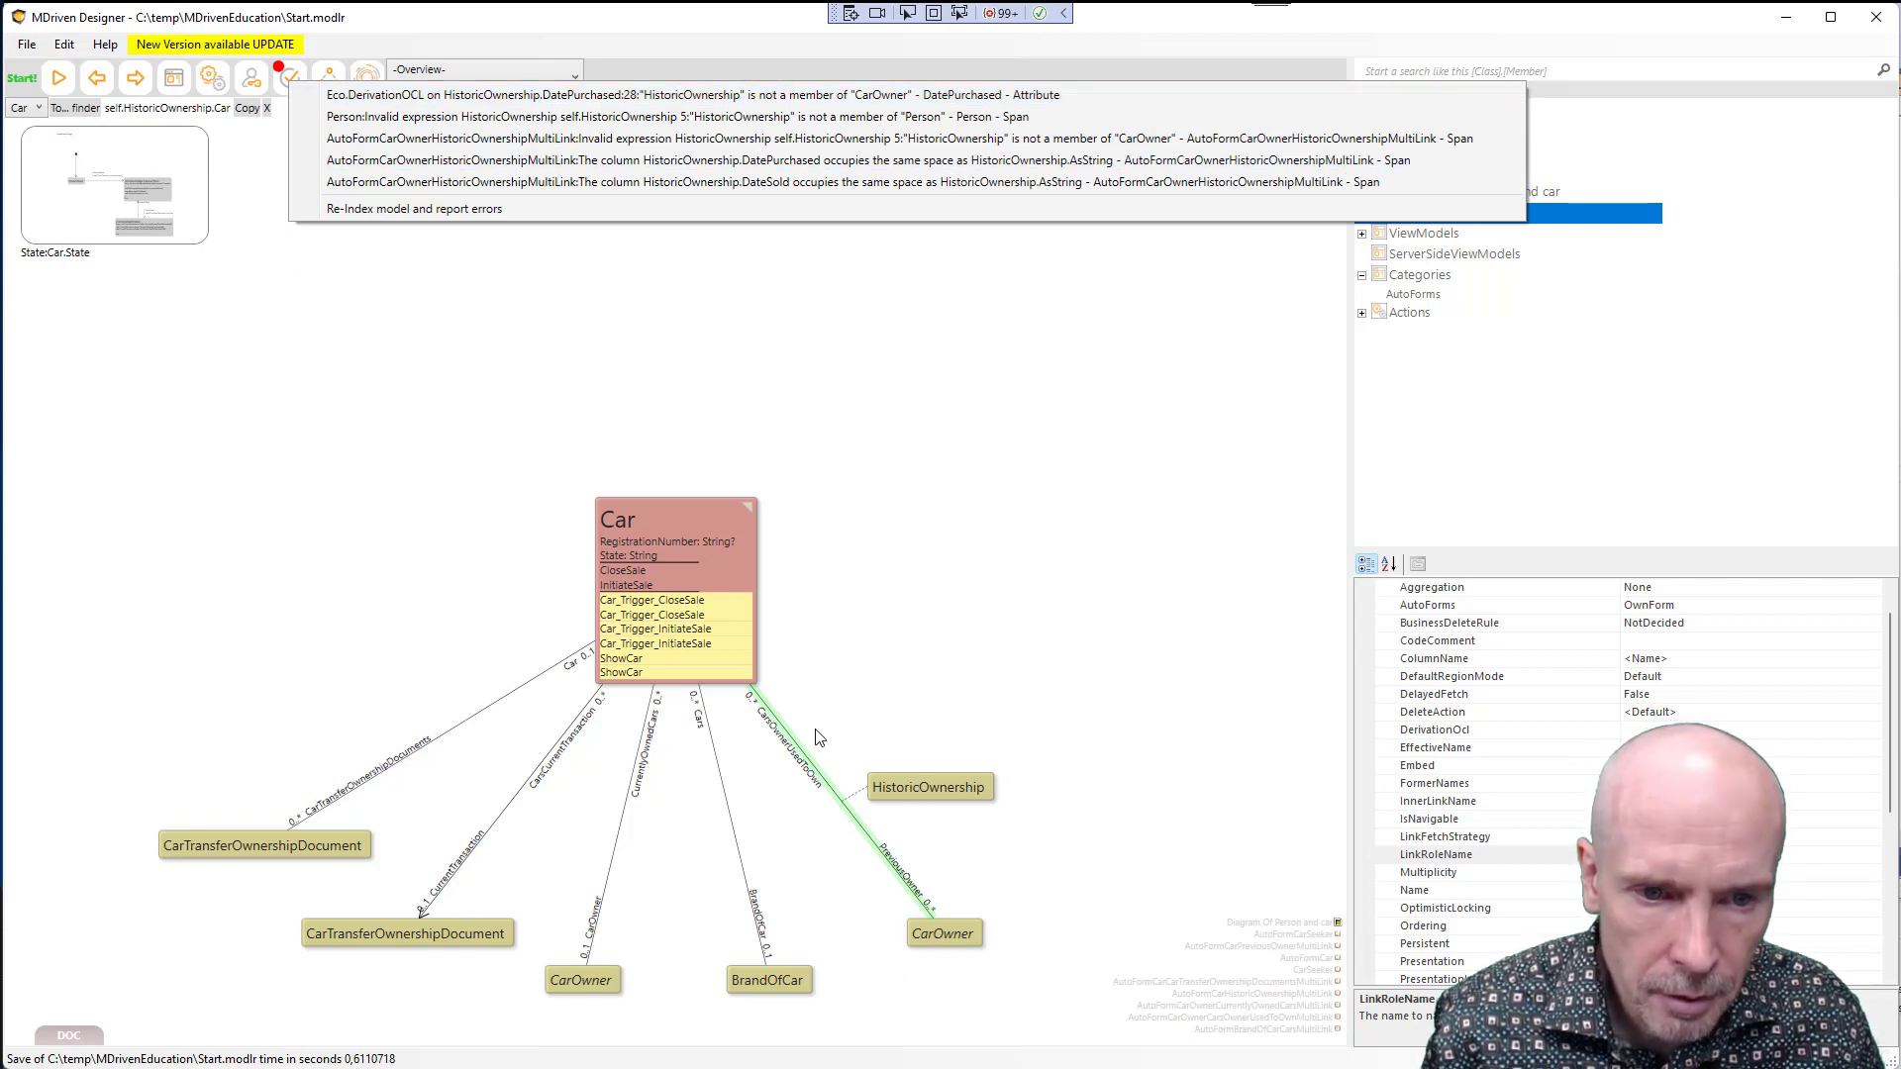
Open the DatePurchased attribute from its error and change its DerivationOcl expression to use self.Person.HistoricOwnerships
{"action": "left_click", "coordinate": [773, 96]}
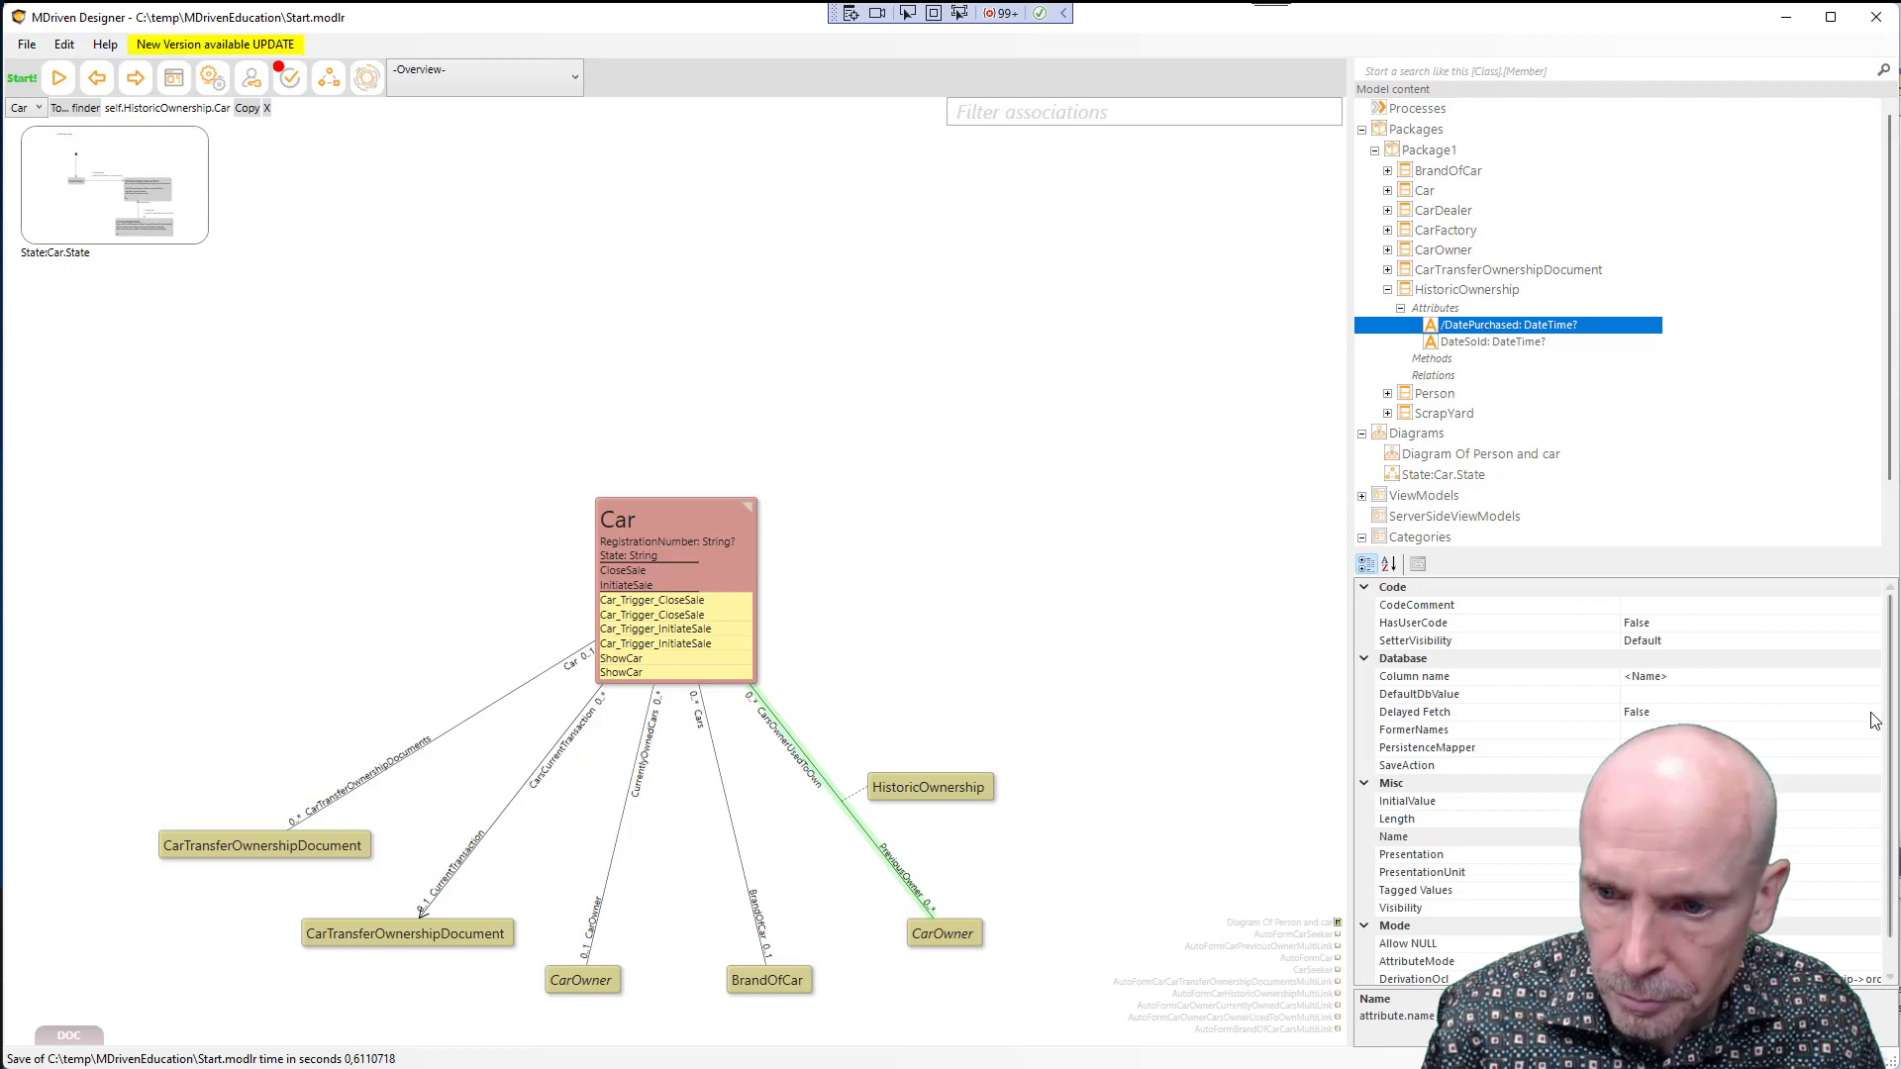
{"action": "scroll", "coordinate": [1892, 782], "scroll_direction": "down", "scroll_amount": 1}
{"action": "left_click", "coordinate": [1831, 943]}
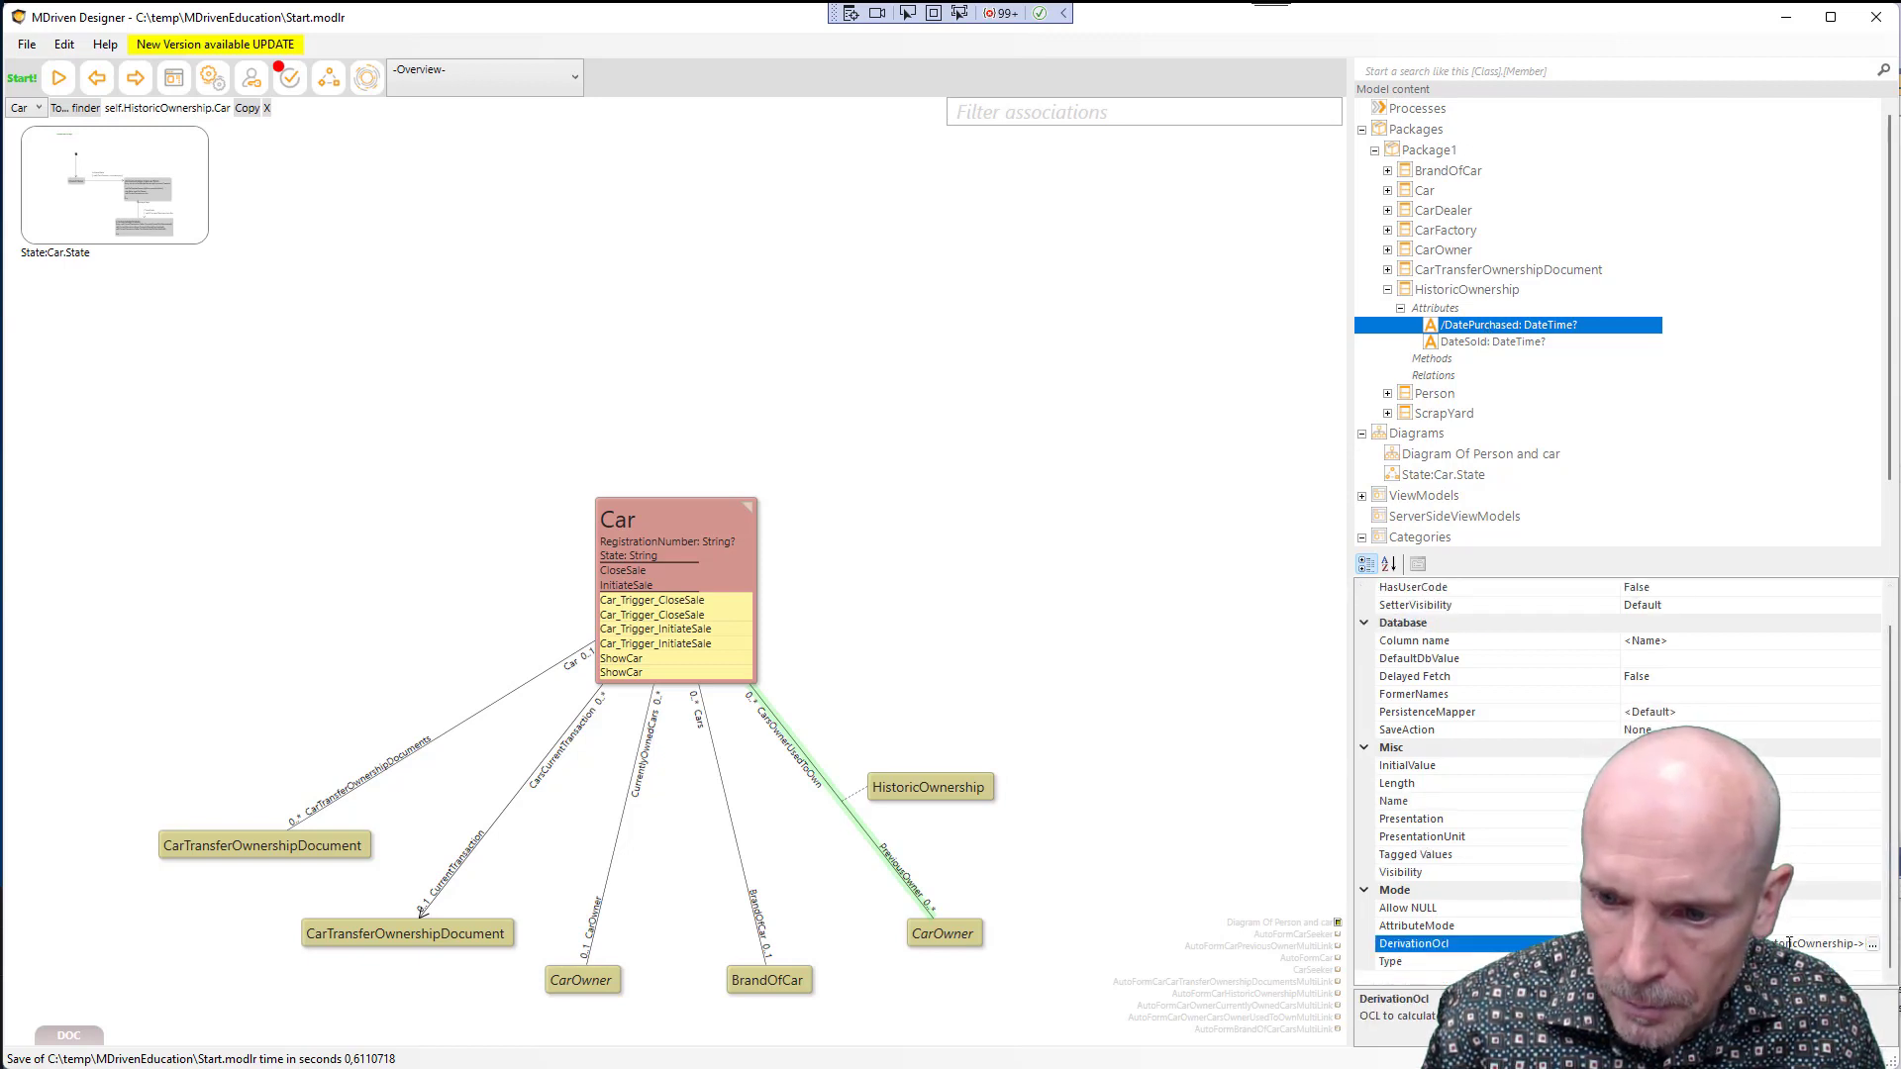
{"action": "left_click", "coordinate": [289, 78]}
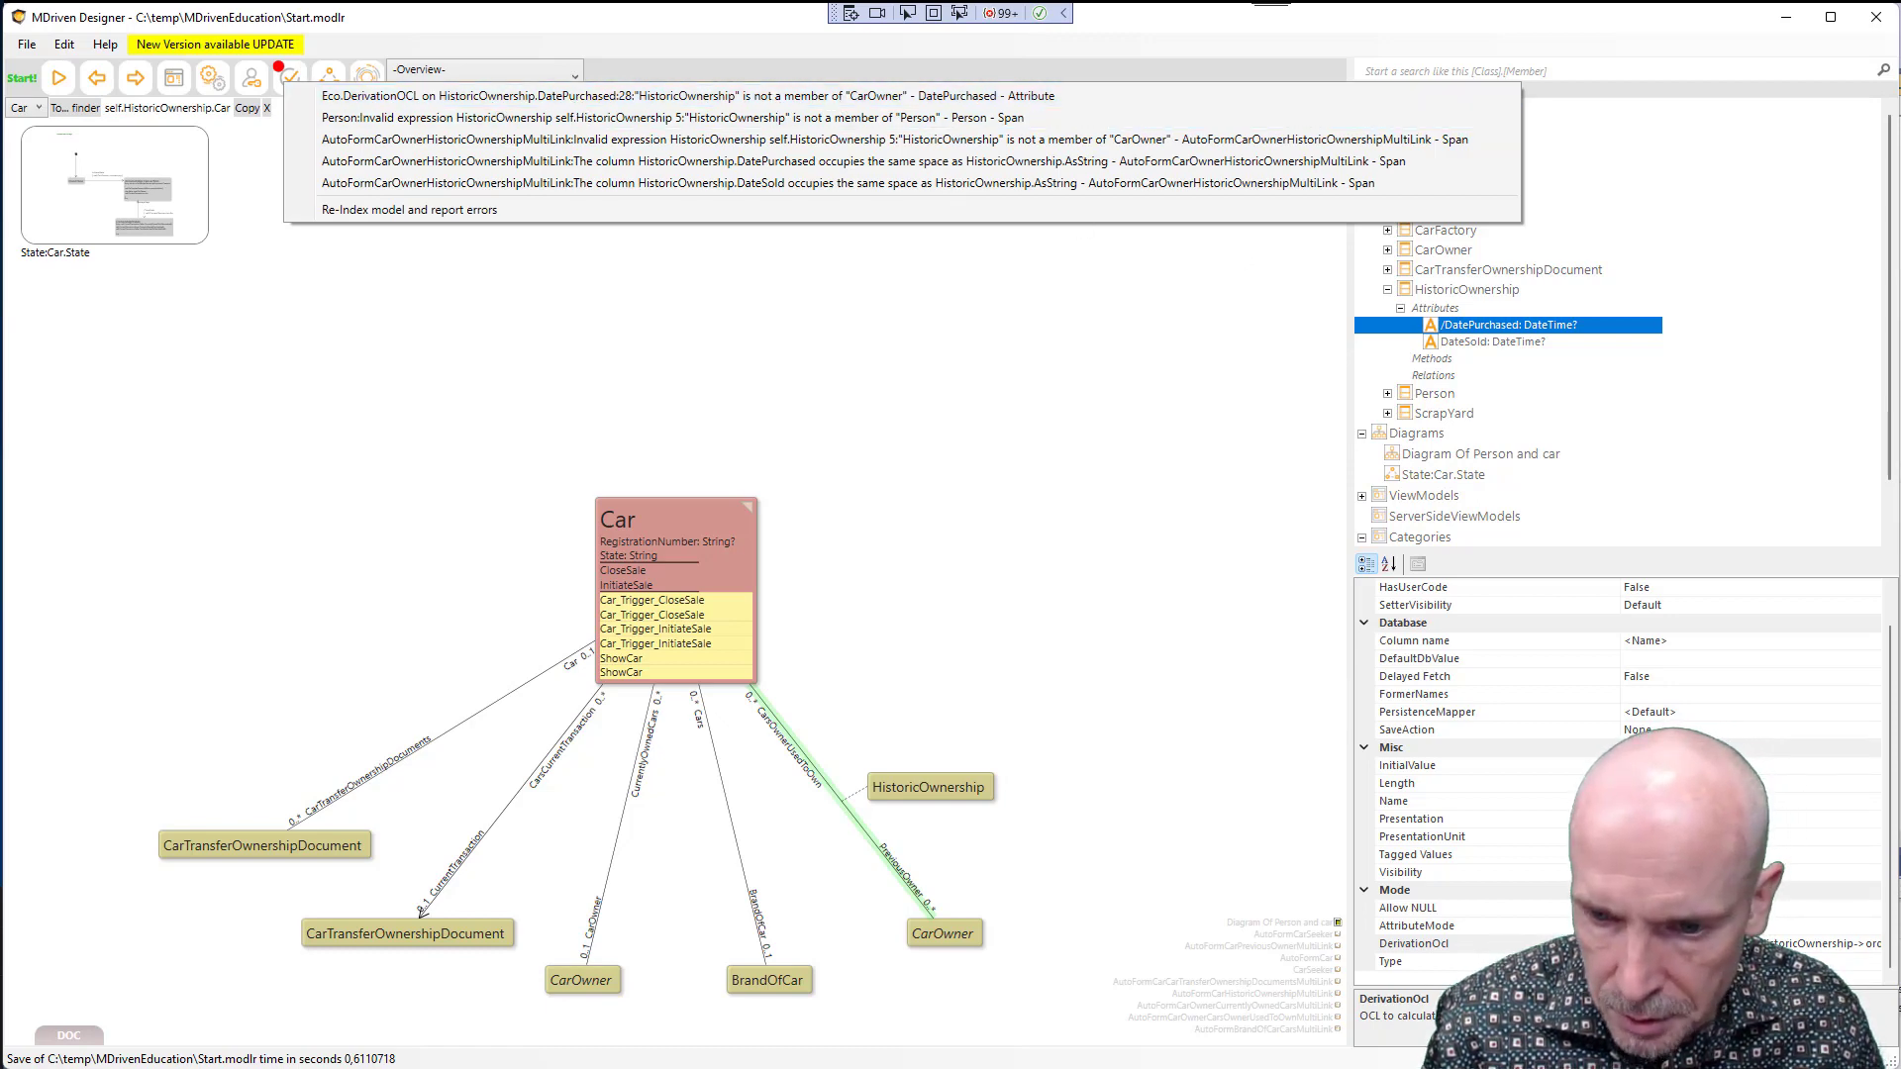
{"action": "left_click", "coordinate": [1882, 946]}
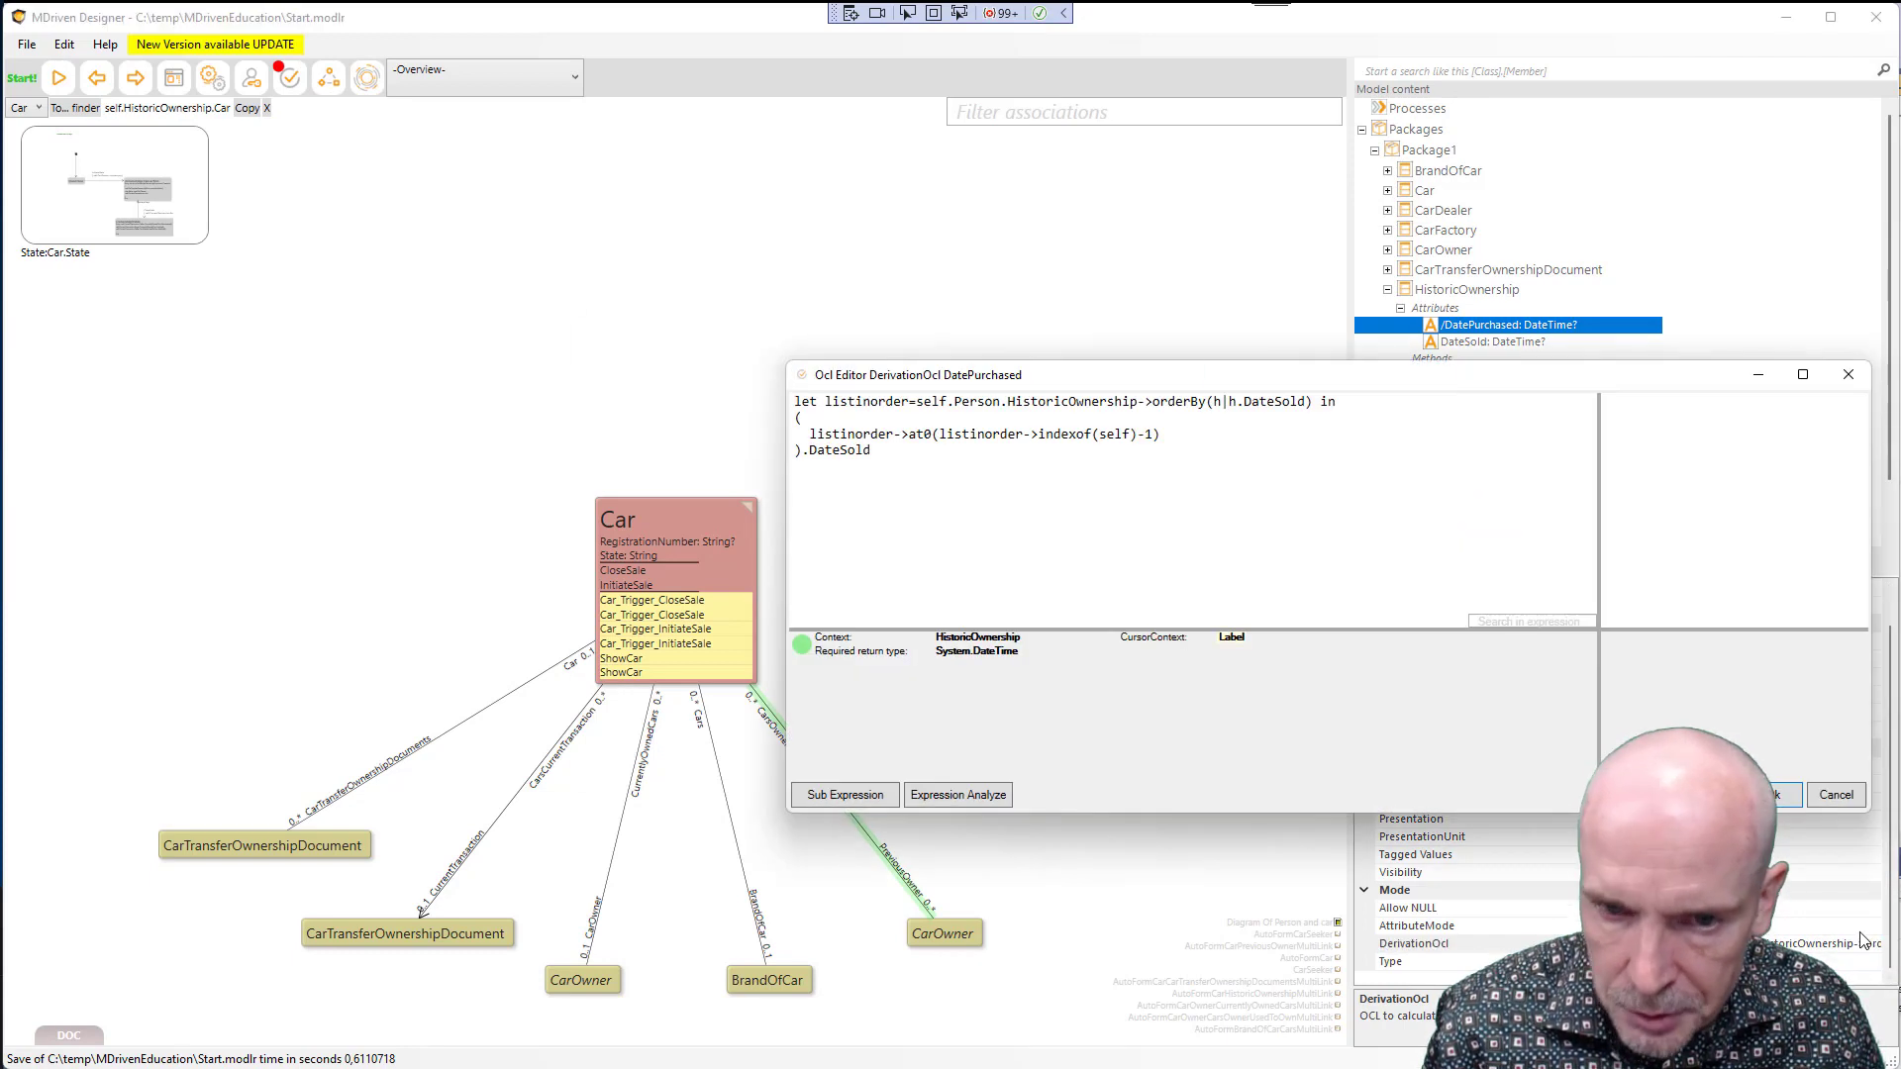
{"action": "left_click", "coordinate": [1141, 404]}
{"action": "type", "text": "s"}
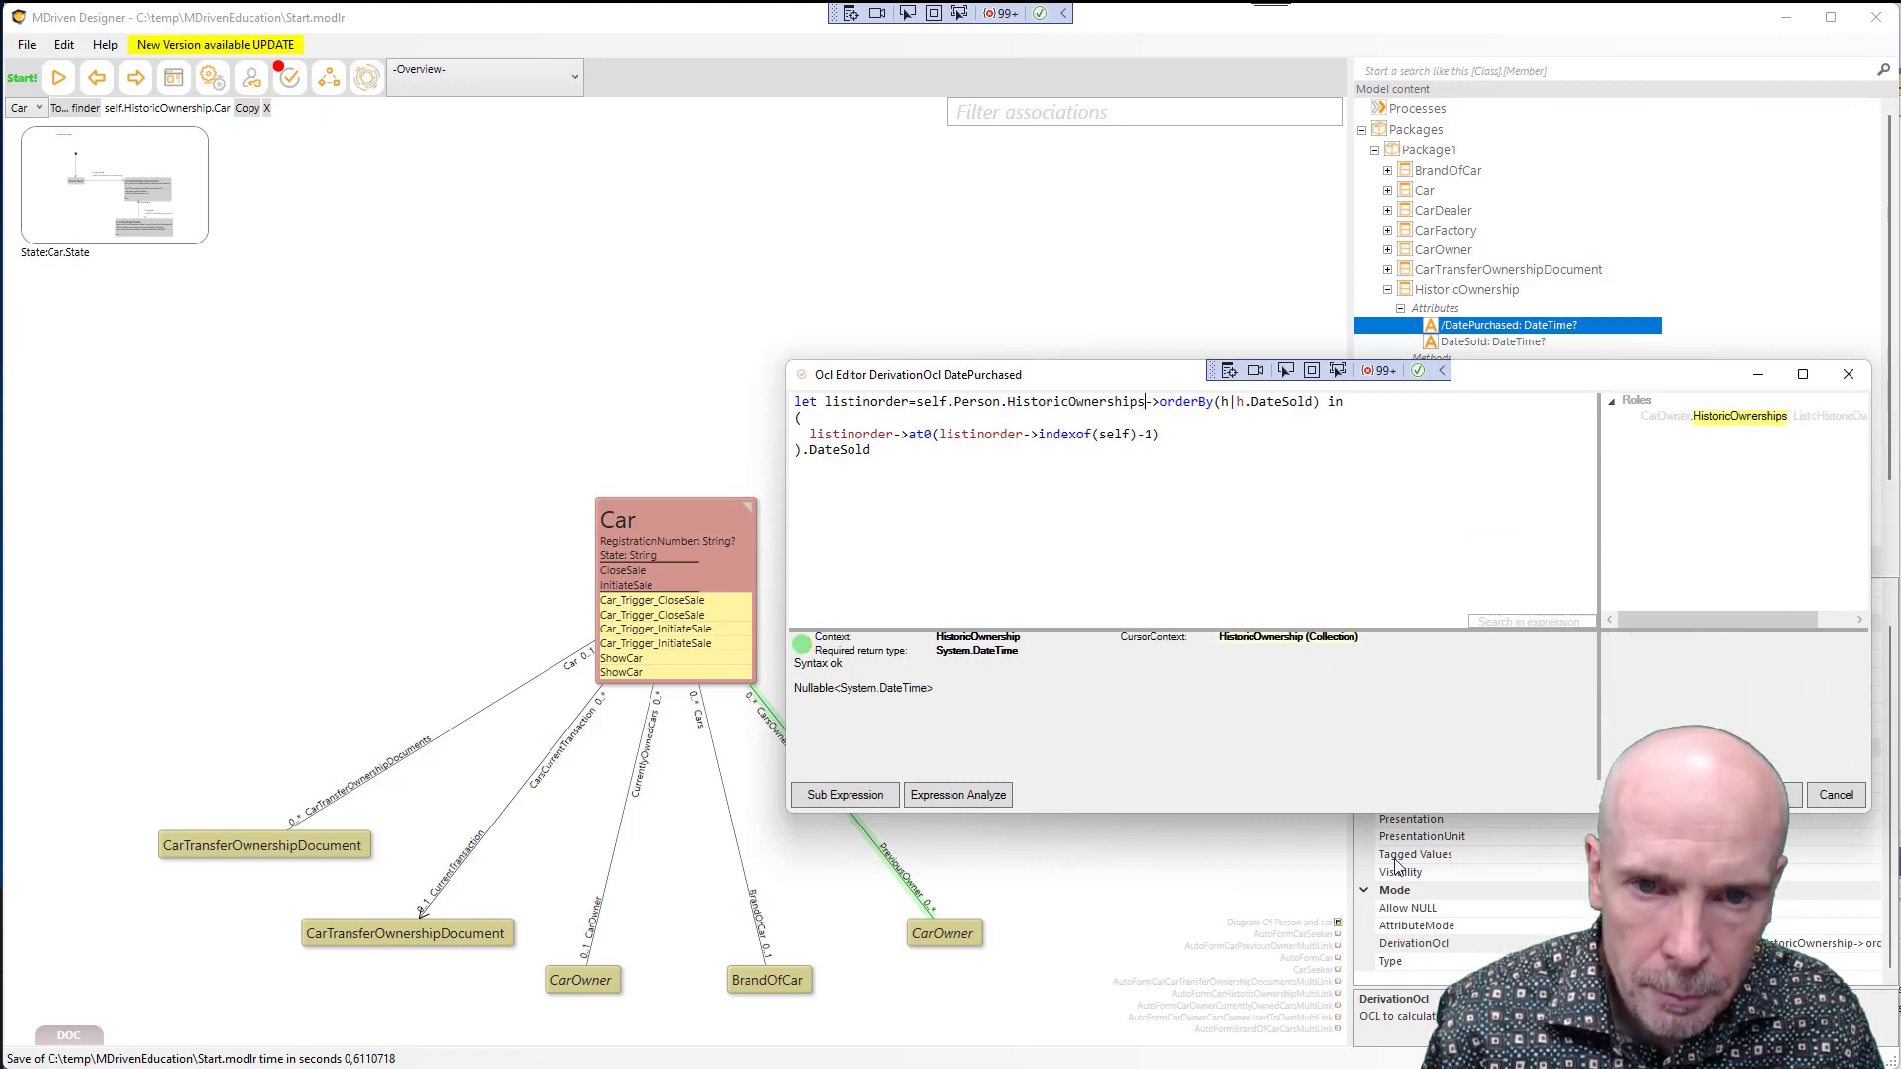
{"action": "left_click", "coordinate": [1772, 796]}
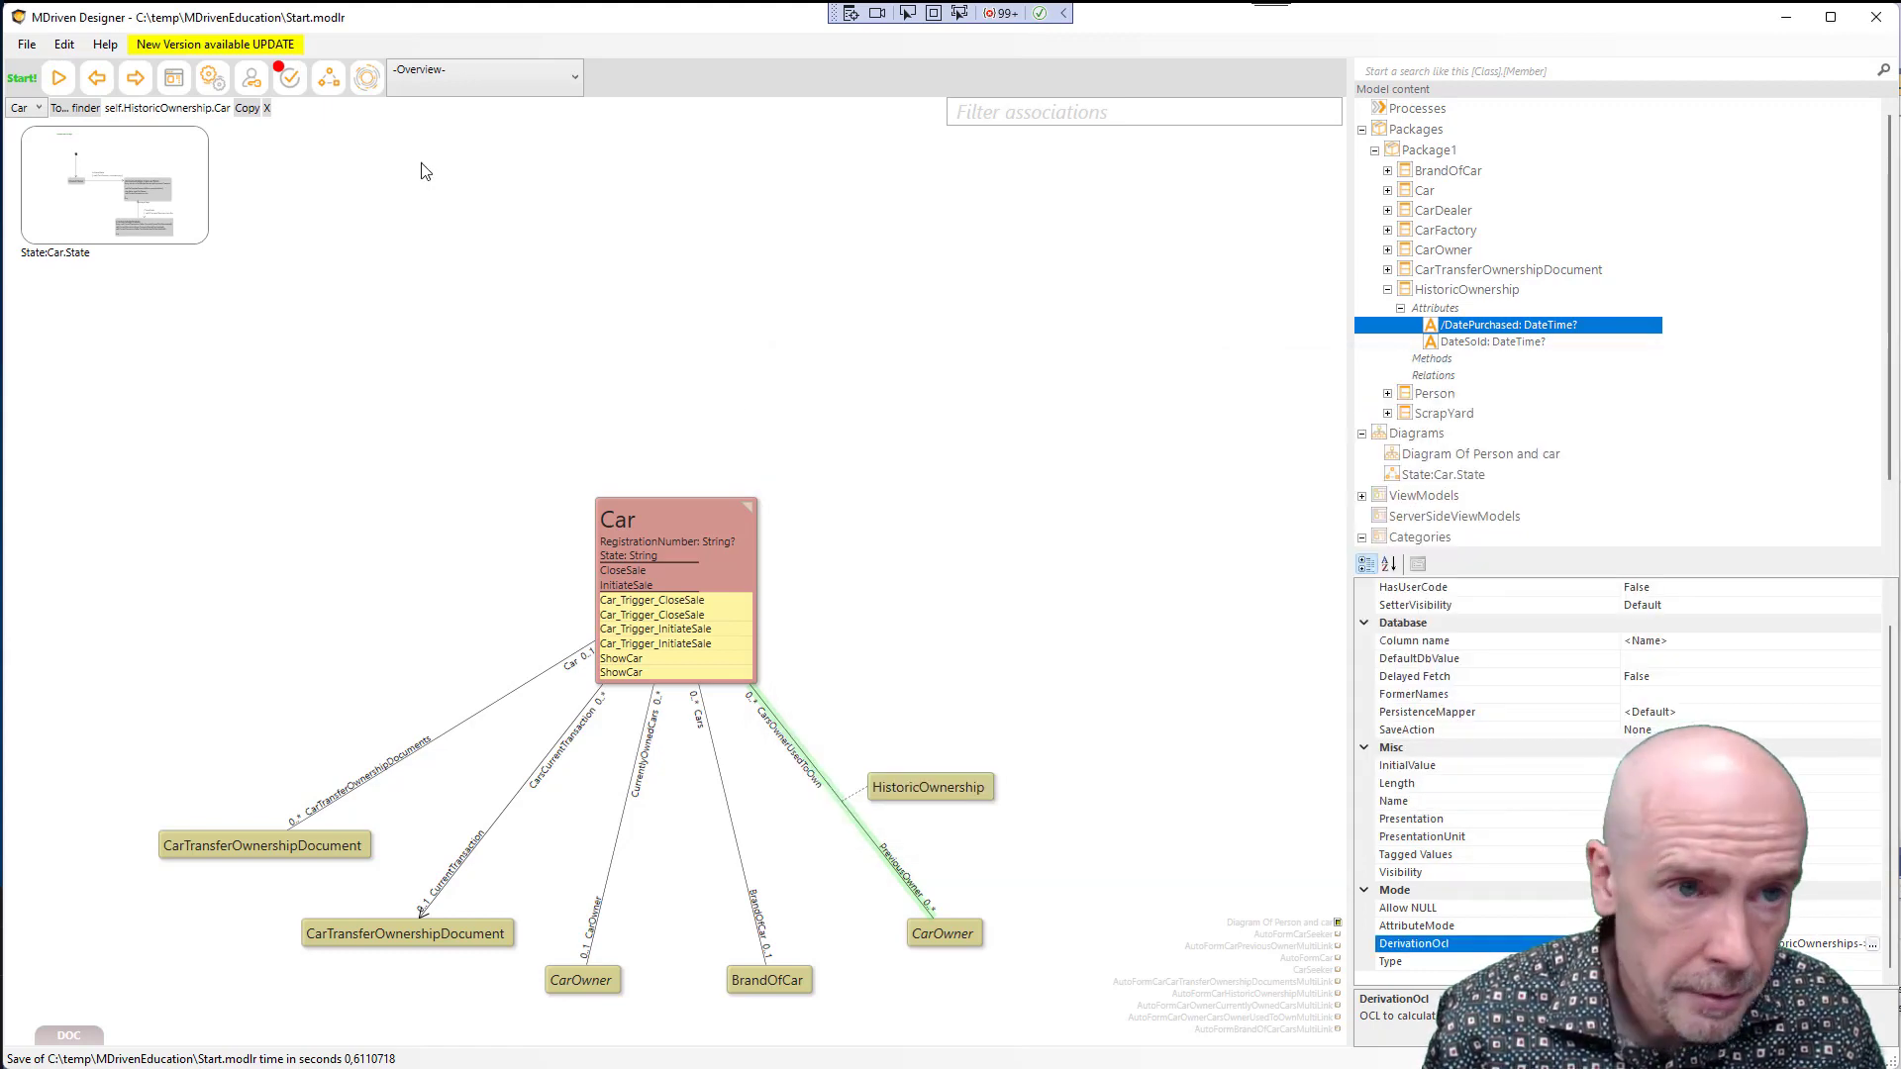
Open the Person ViewModel from its error, set the HistoricOwnership column's expression to self.HistoricOwnerships and save
{"action": "left_click", "coordinate": [287, 82]}
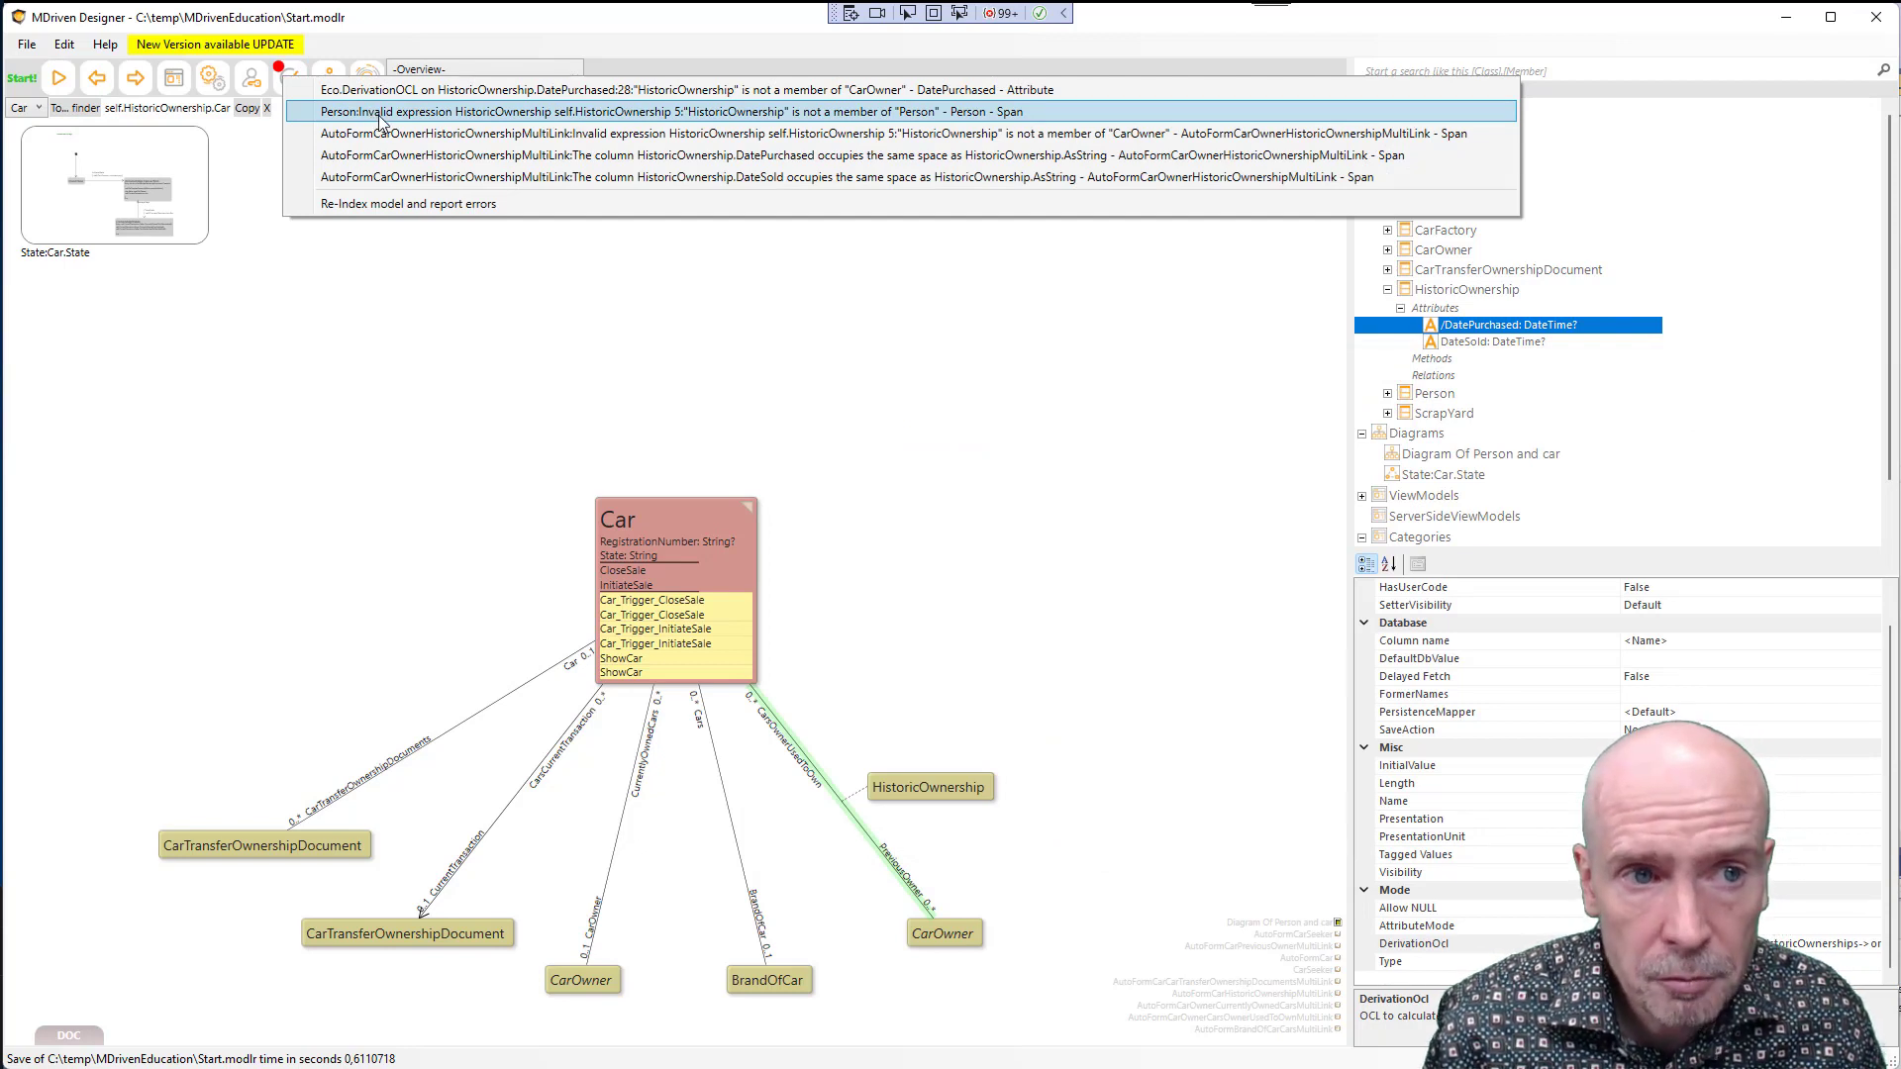
{"action": "left_click", "coordinate": [569, 119]}
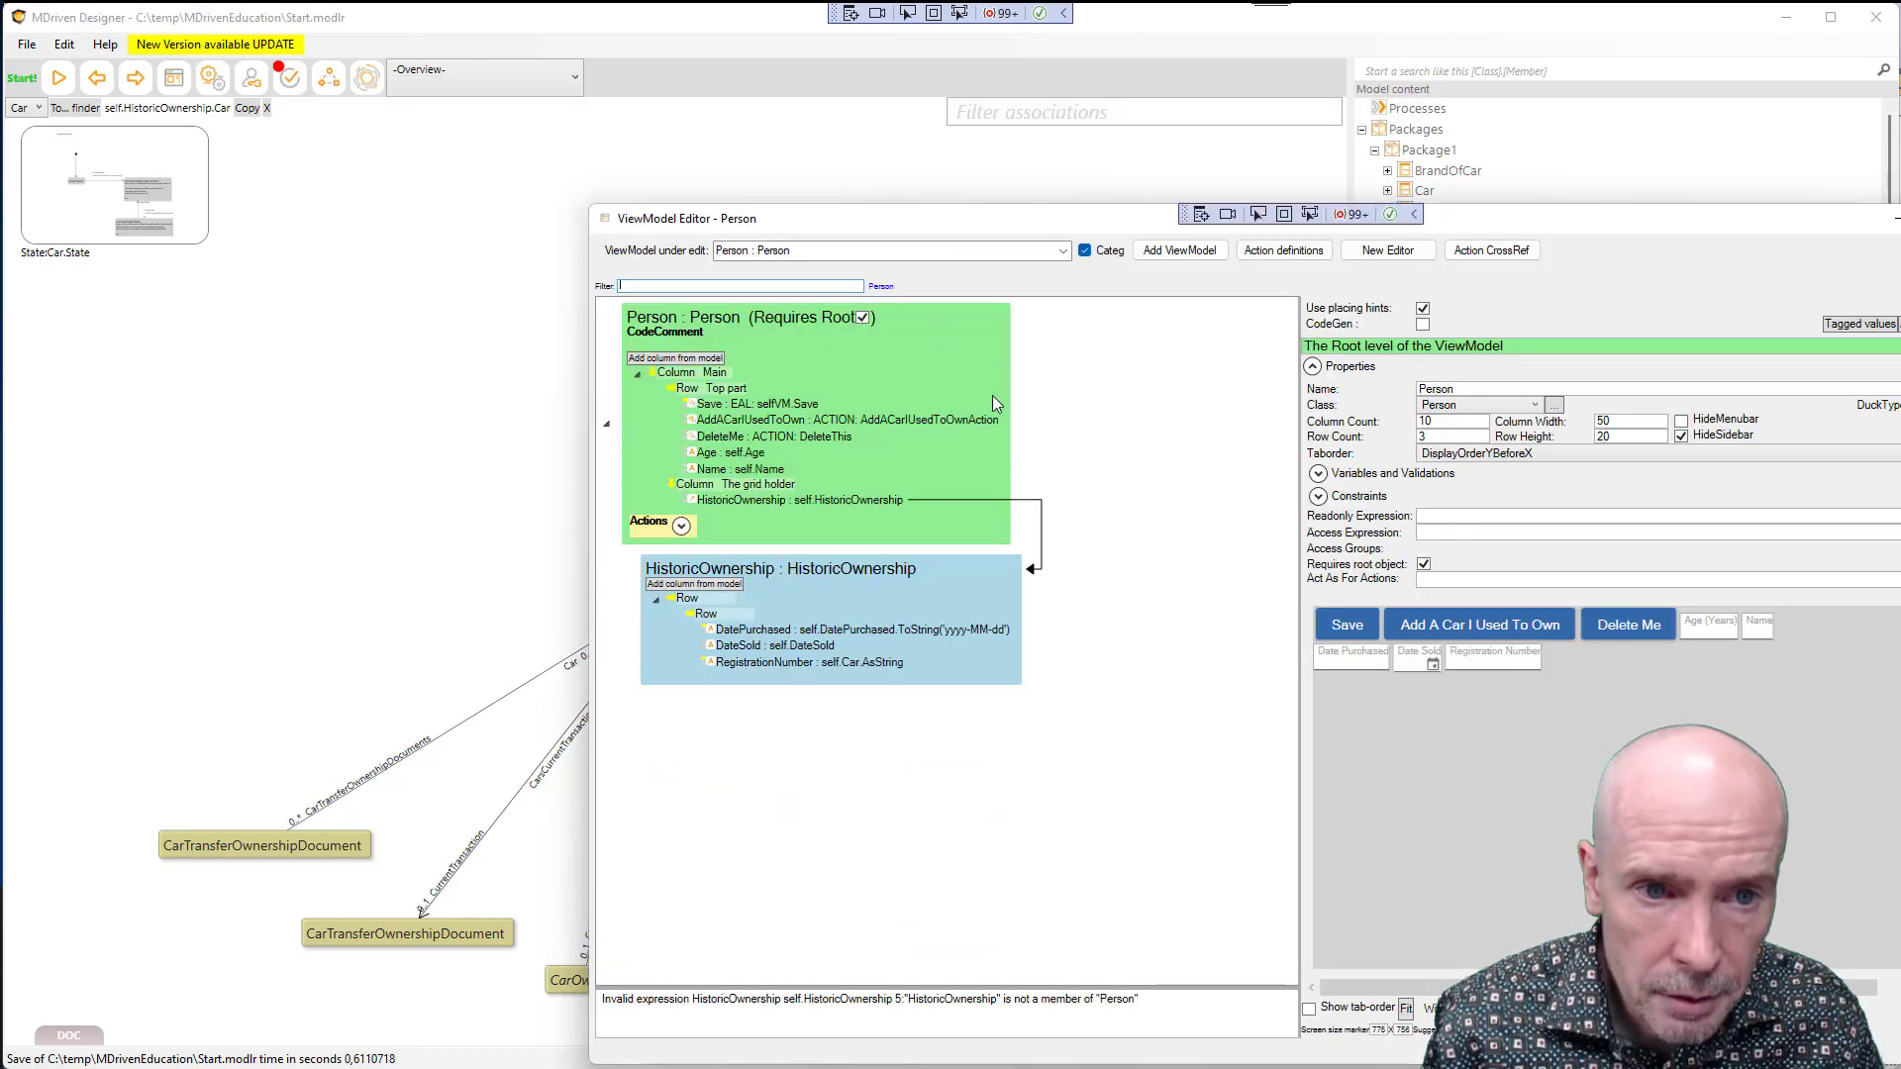
{"action": "left_click", "coordinate": [891, 1000]}
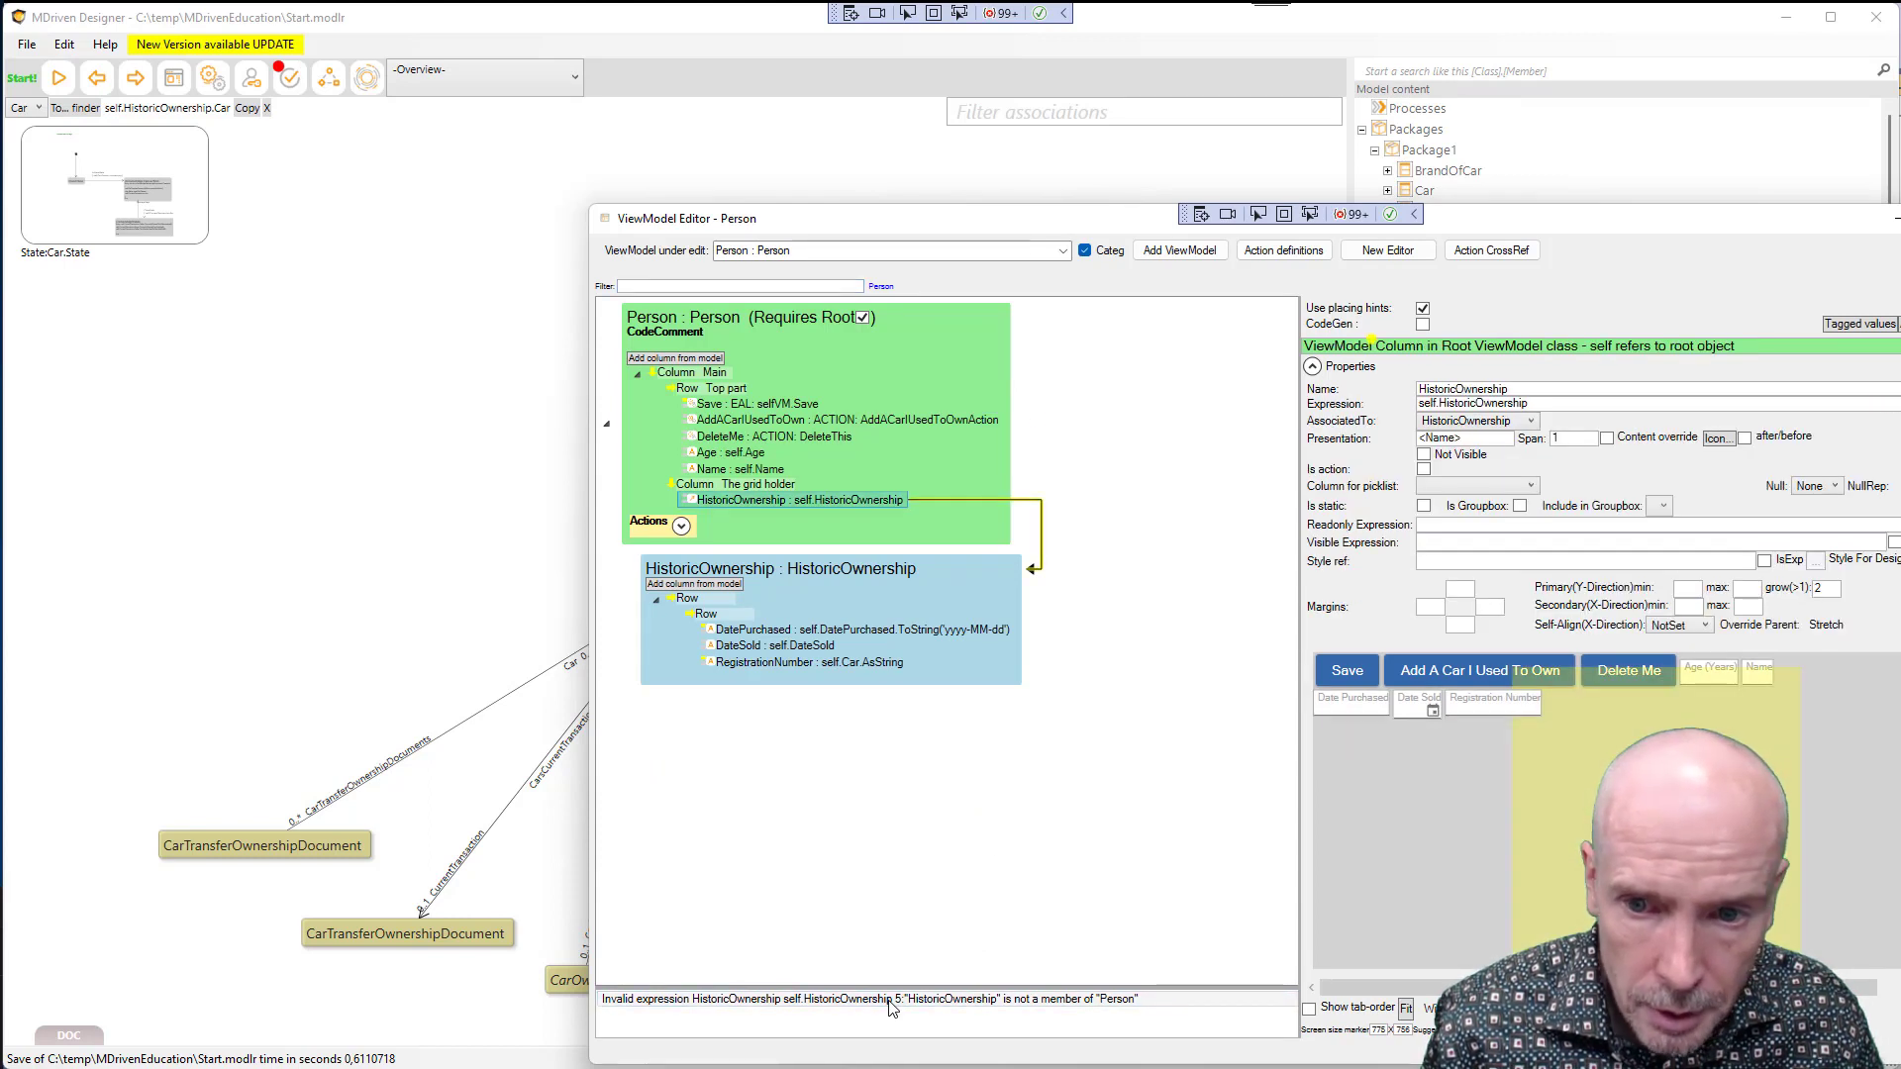
{"action": "left_click", "coordinate": [871, 501]}
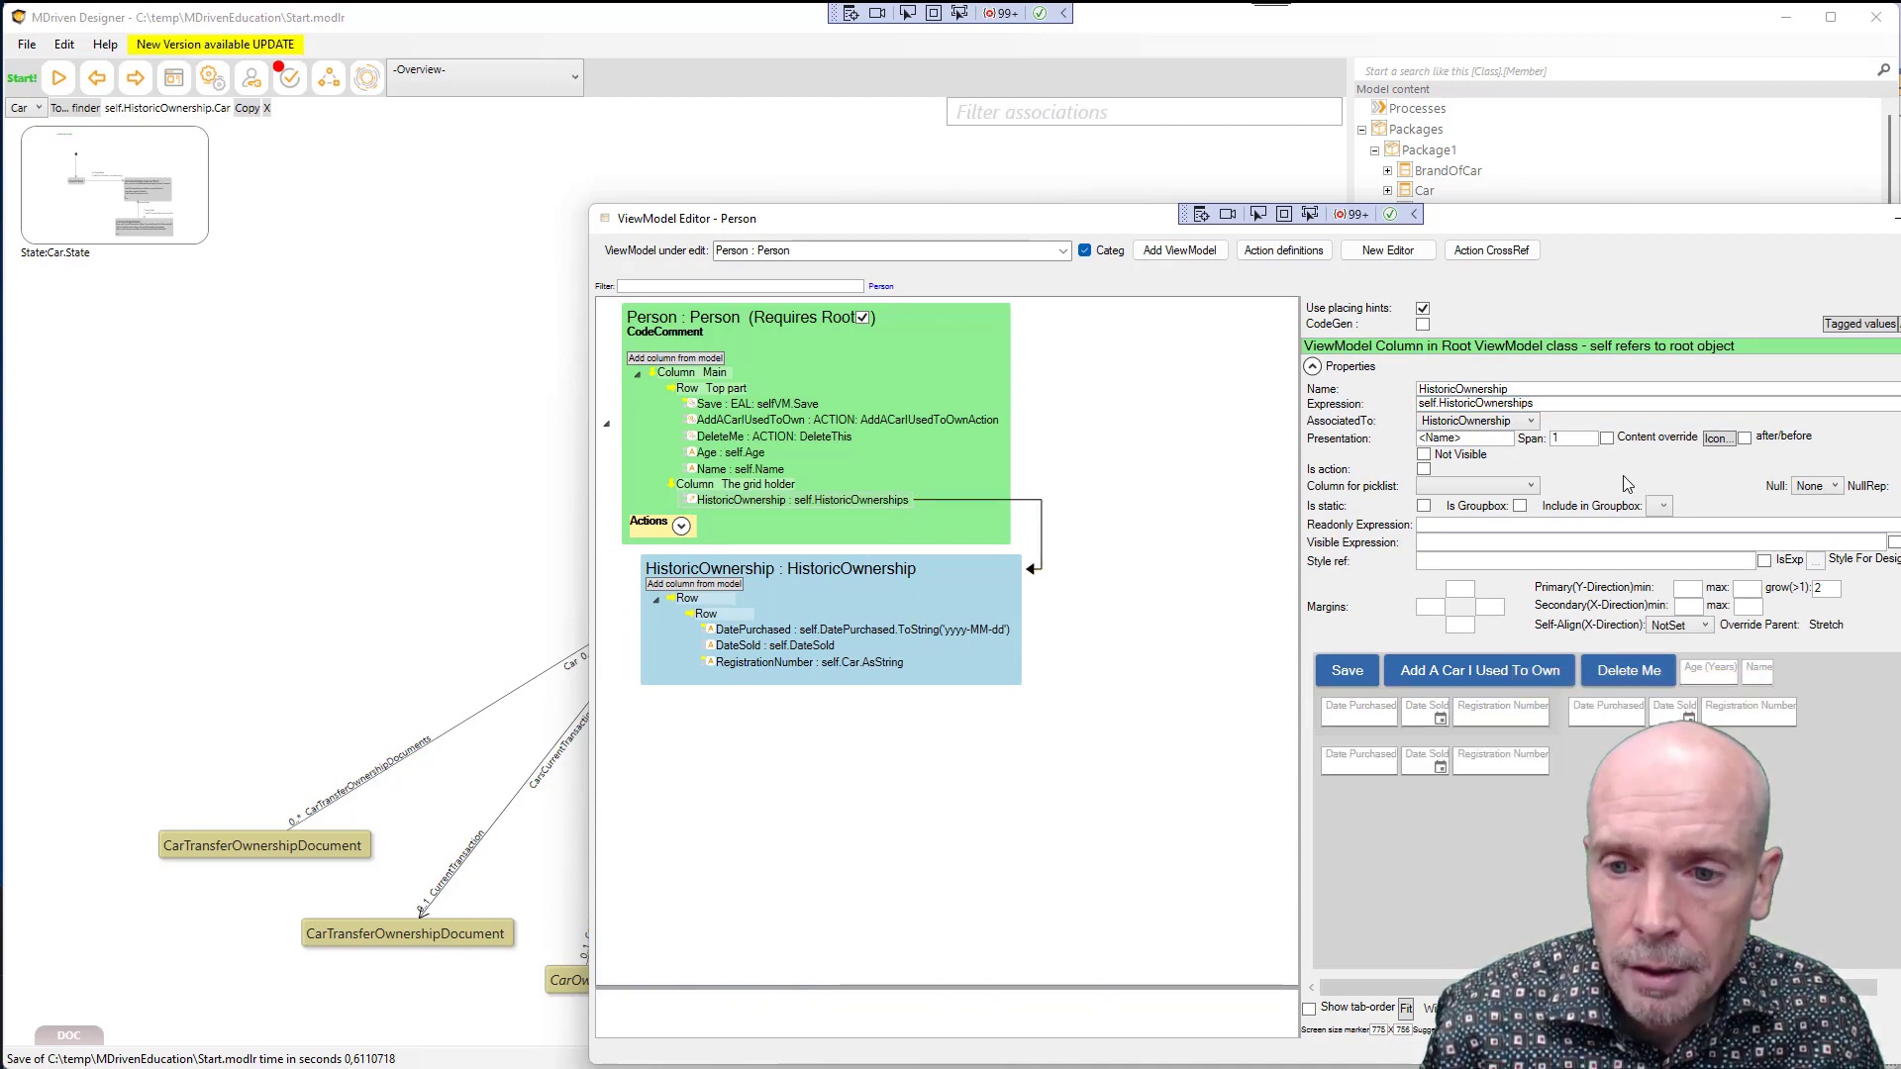
{"action": "key", "text": "ctrl+s"}
Rename the Person ViewModel's HistoricOwnership column as HistoricOwnerships and save the model
{"action": "left_click", "coordinate": [1528, 391]}
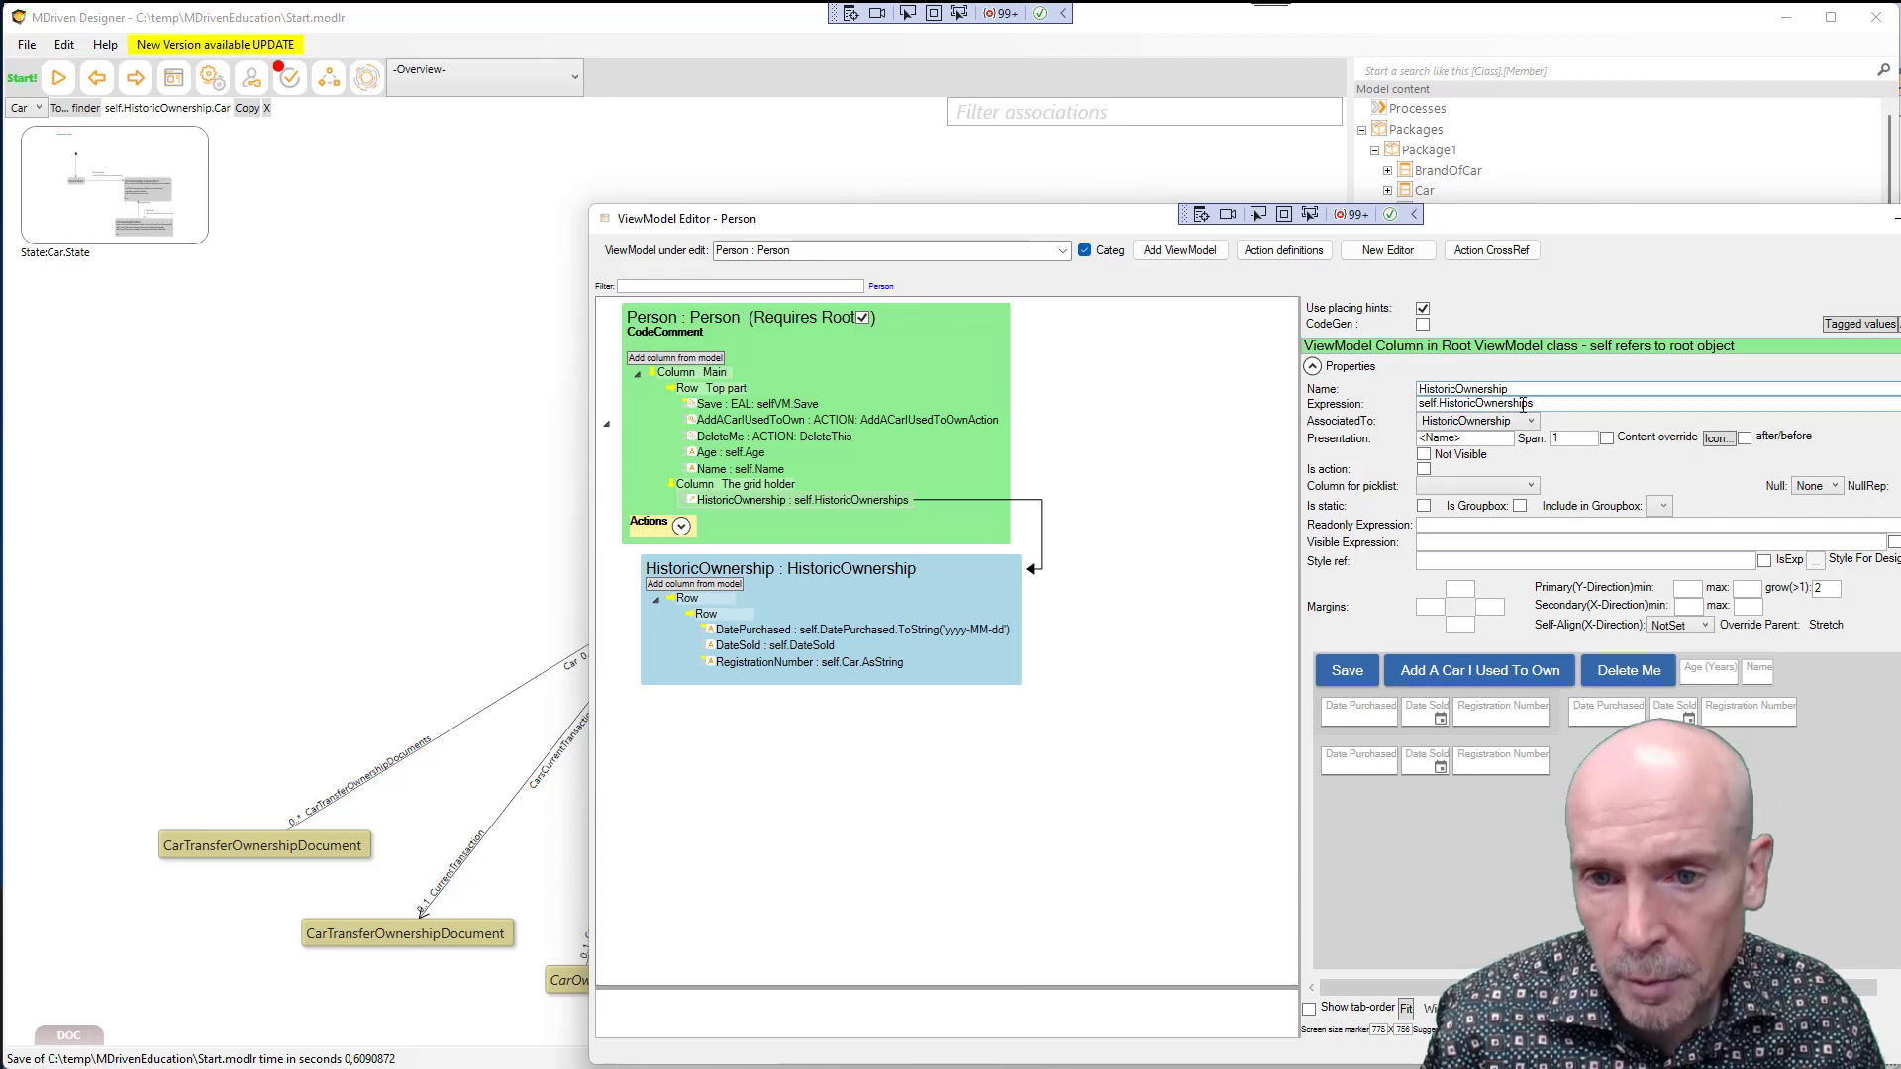
{"action": "type", "text": "s"}
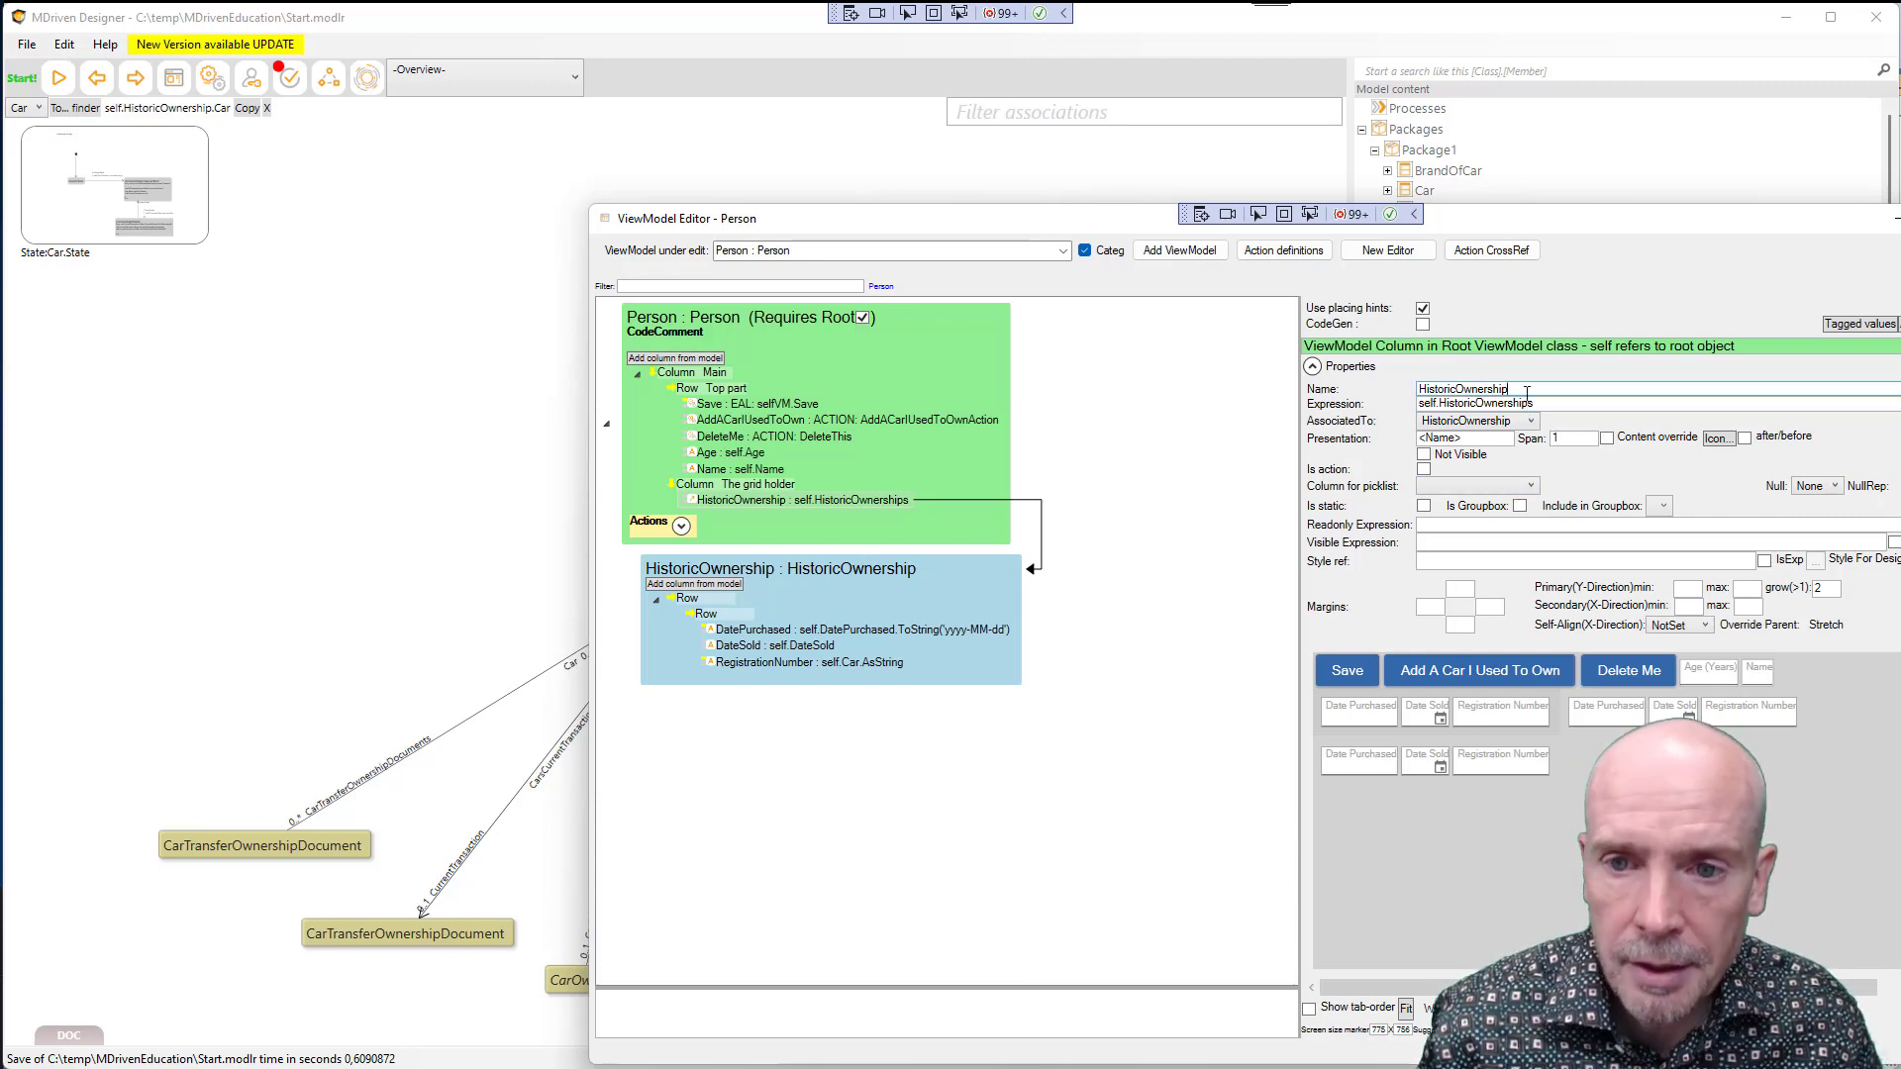
{"action": "left_click", "coordinate": [1577, 404]}
{"action": "key", "text": "ctrl+s"}
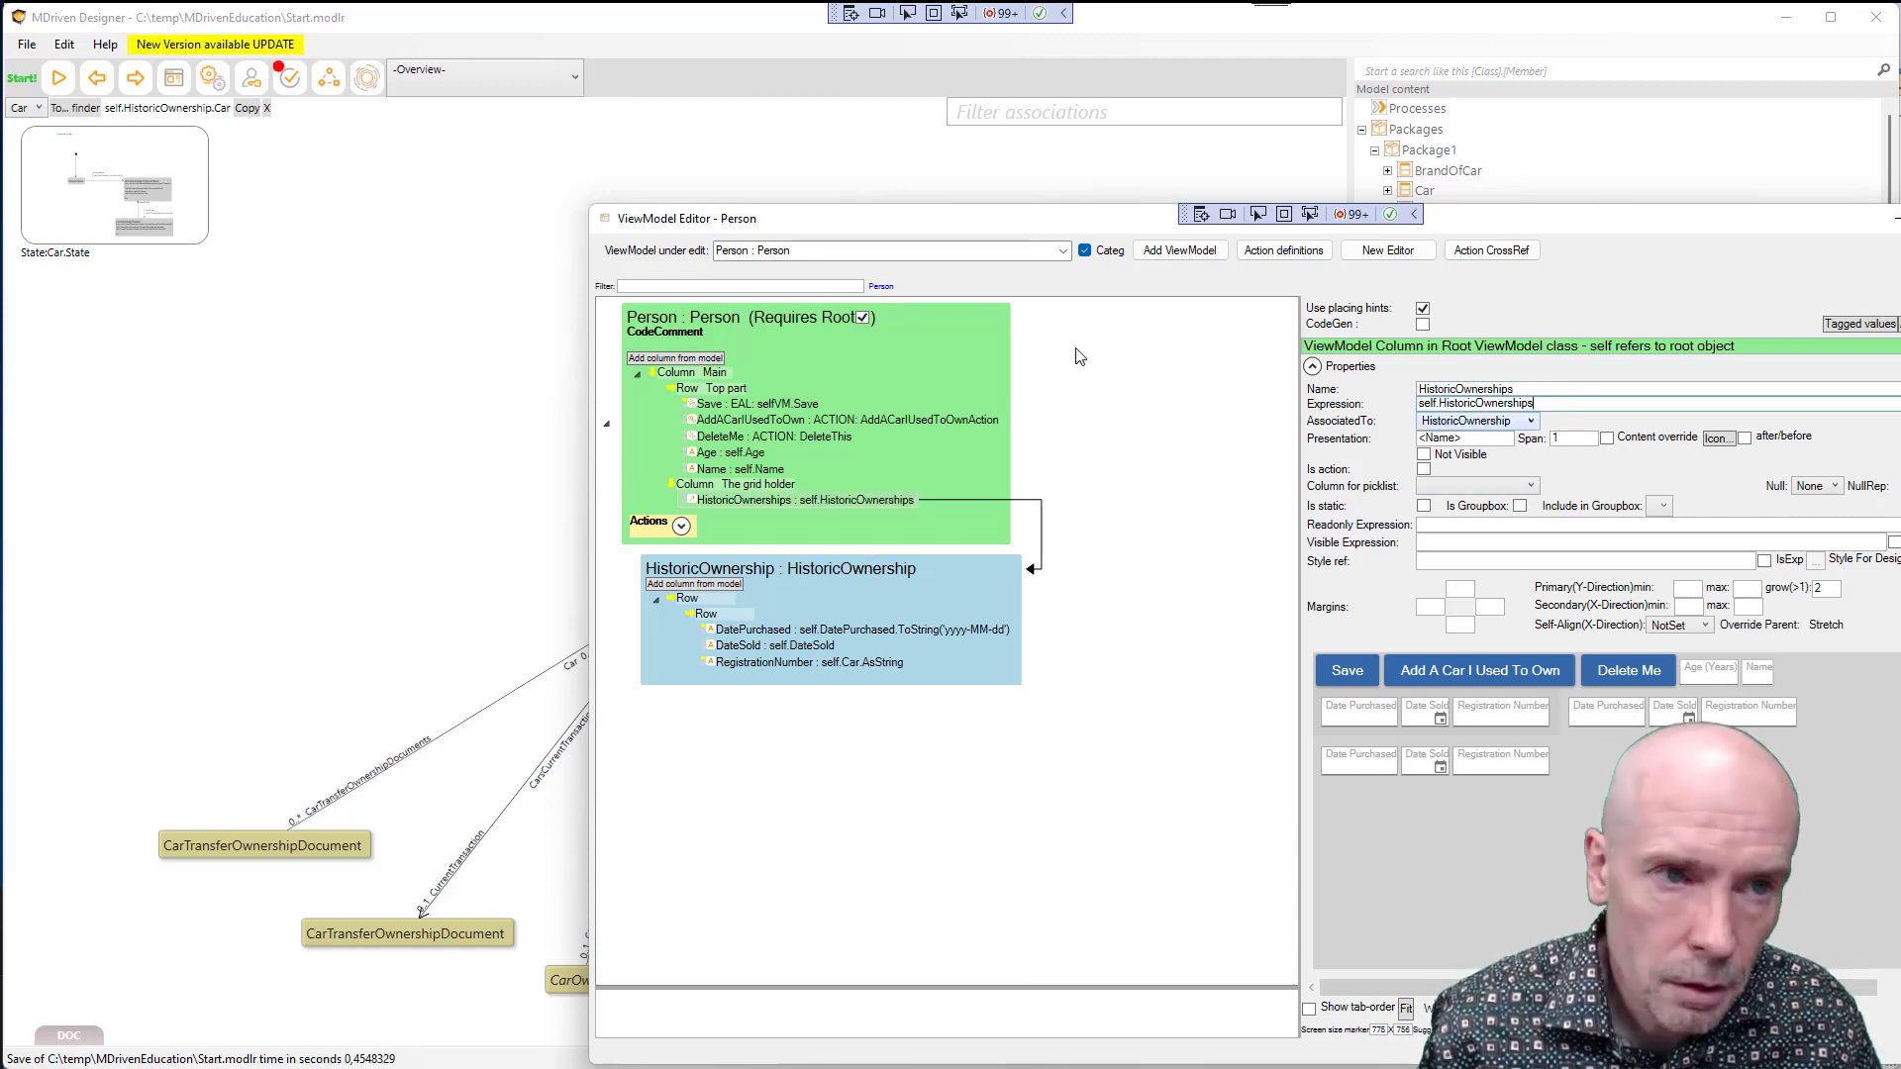
Open AutoFormCarOwnerHistoricOwnershipMultiLink from its invalid expression error and set the HistoricOwnership column's expression to self.HistoricOwnerships
{"action": "left_click", "coordinate": [291, 83]}
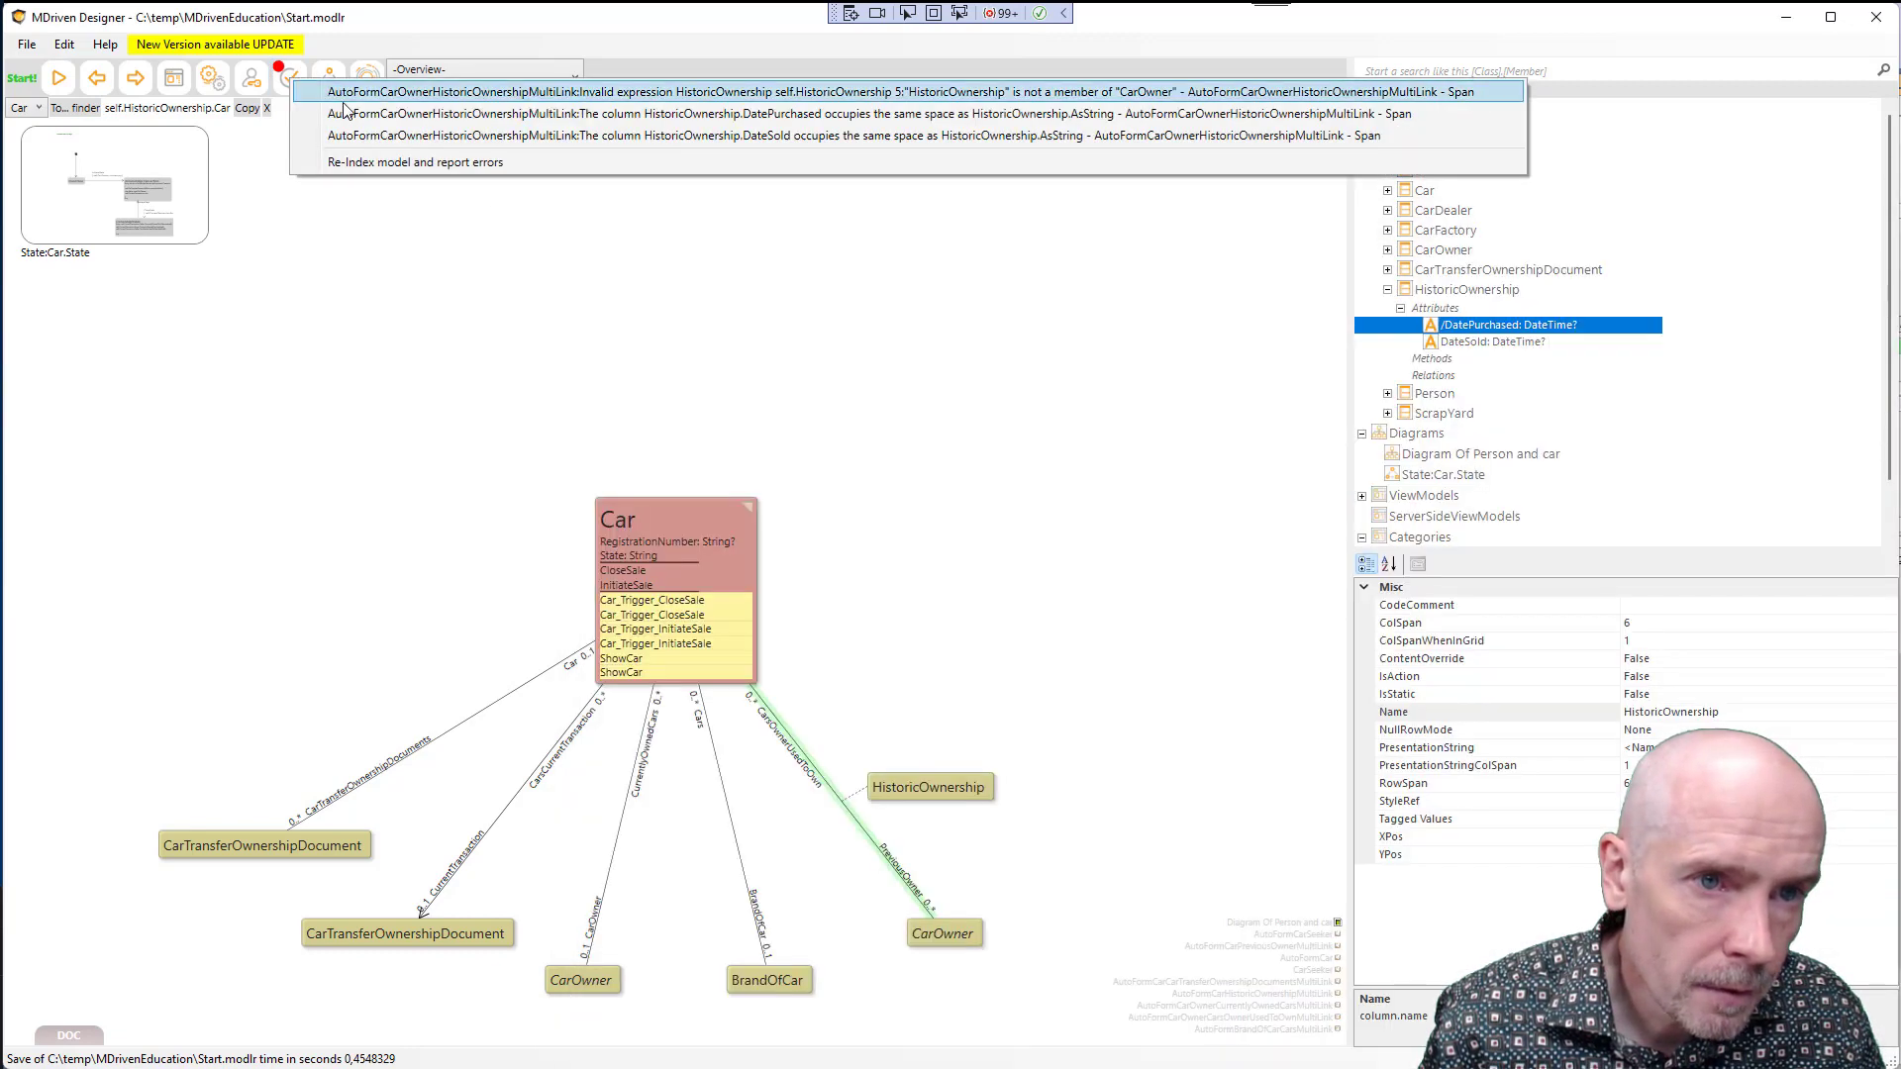
{"action": "left_click", "coordinate": [346, 92]}
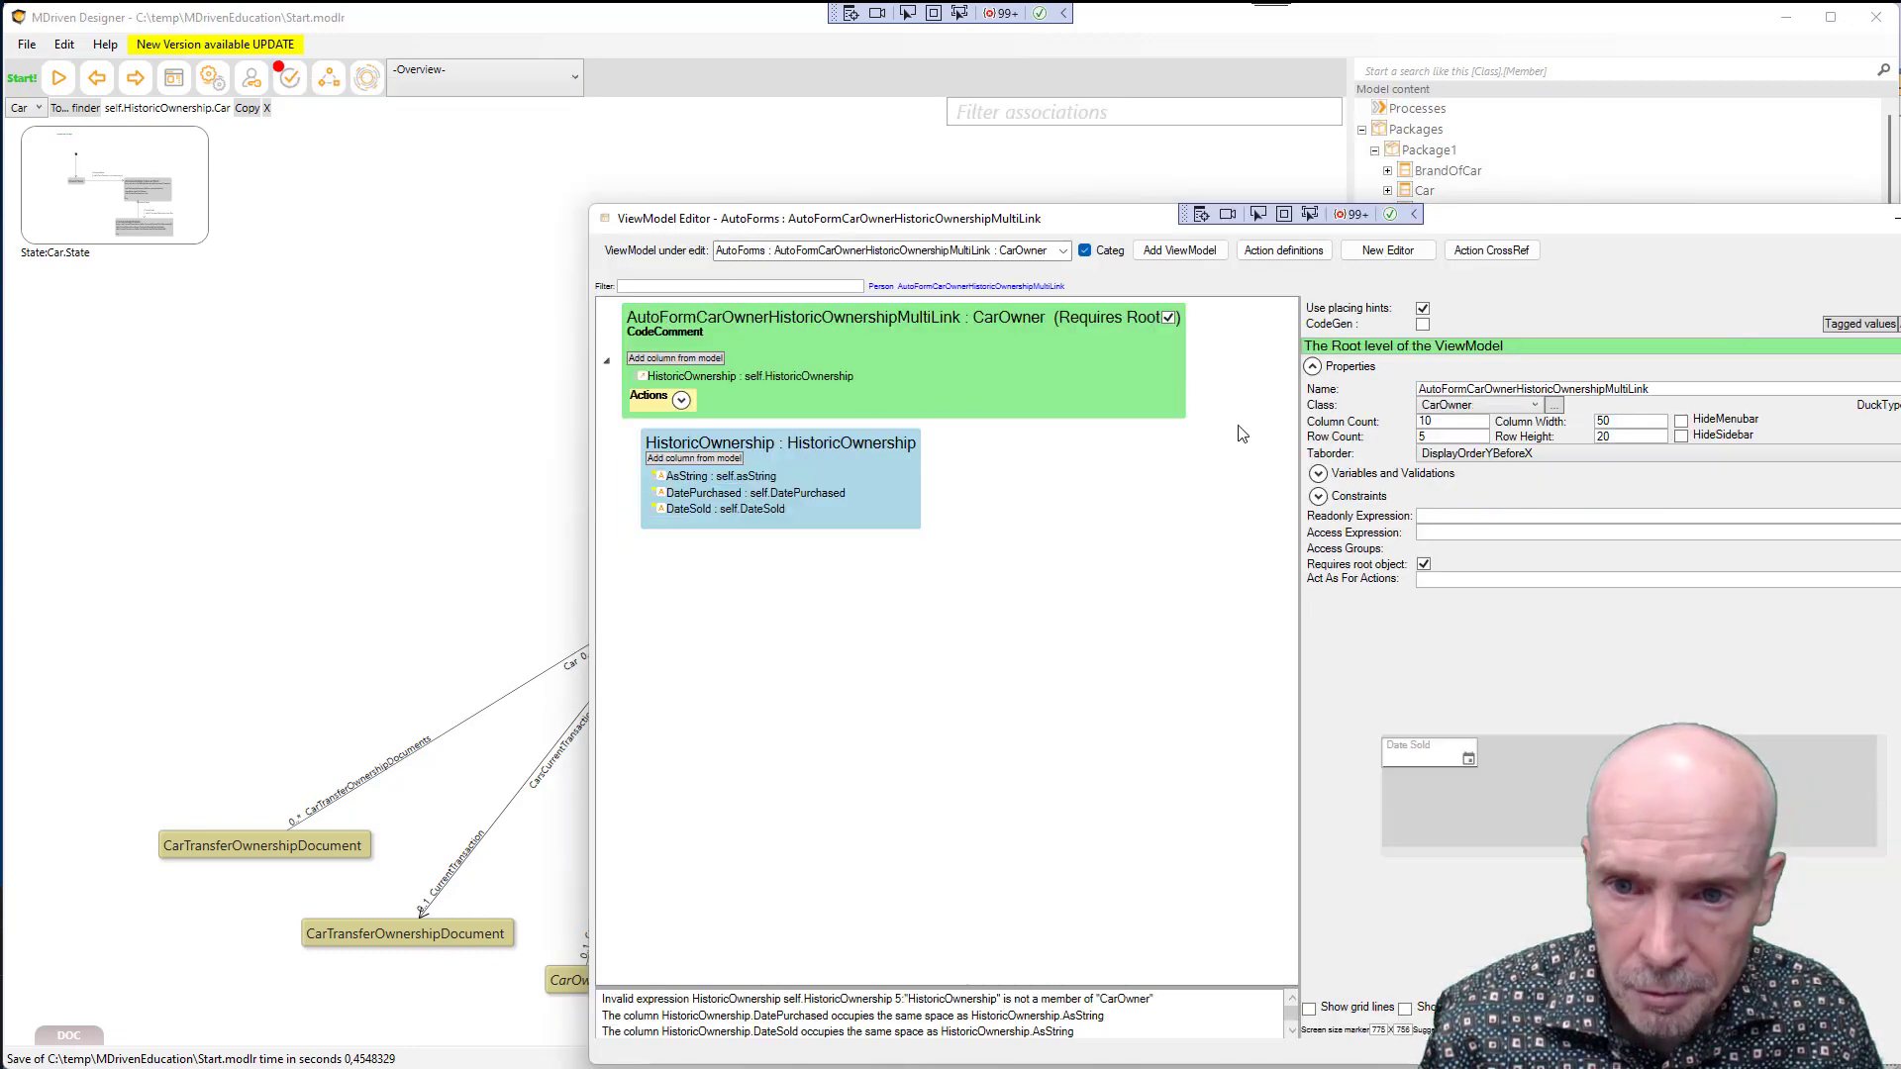
{"action": "left_click", "coordinate": [786, 377]}
{"action": "left_click", "coordinate": [1545, 404]}
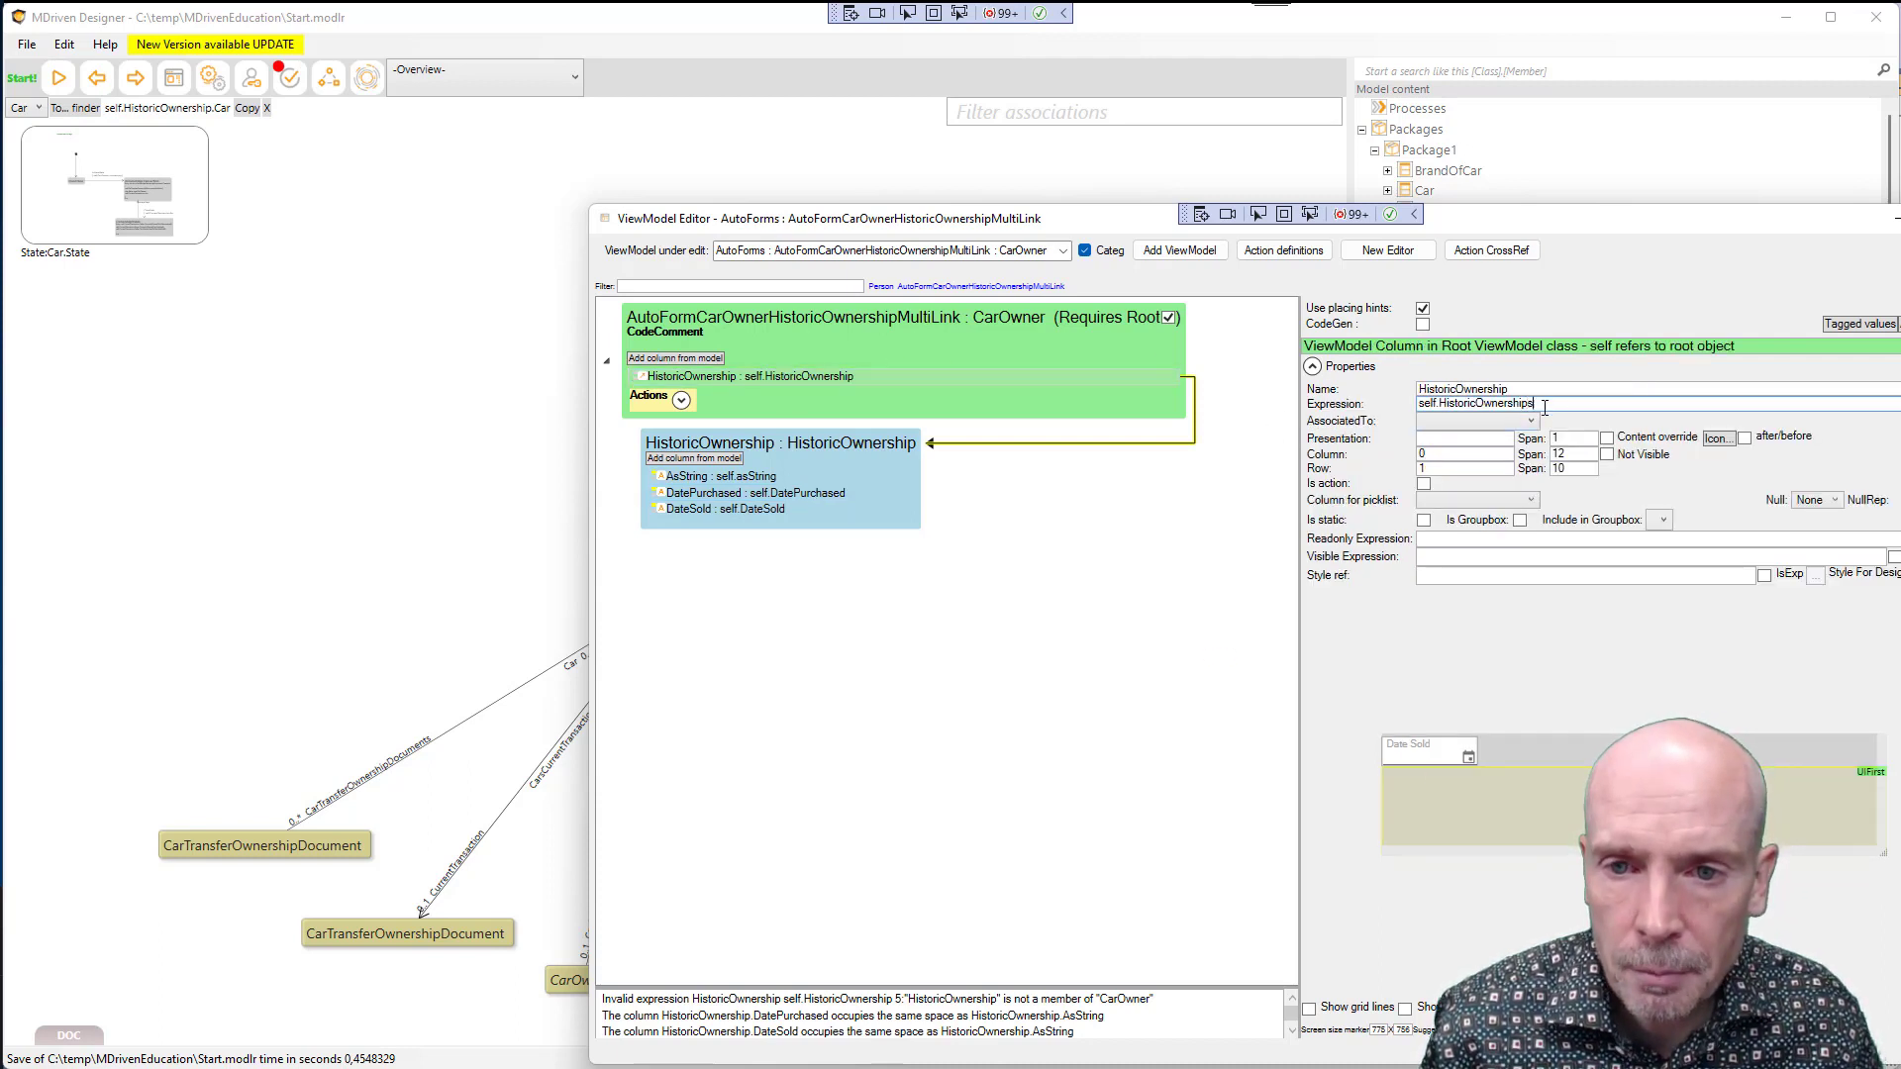
Rename the AutoFormCarOwnerHistoricOwnershipMultiLink root column as HistoricOwnerships, save and return to the Car overview
{"action": "left_click", "coordinate": [1531, 388]}
{"action": "type", "text": "s"}
{"action": "key", "text": "Tab"}
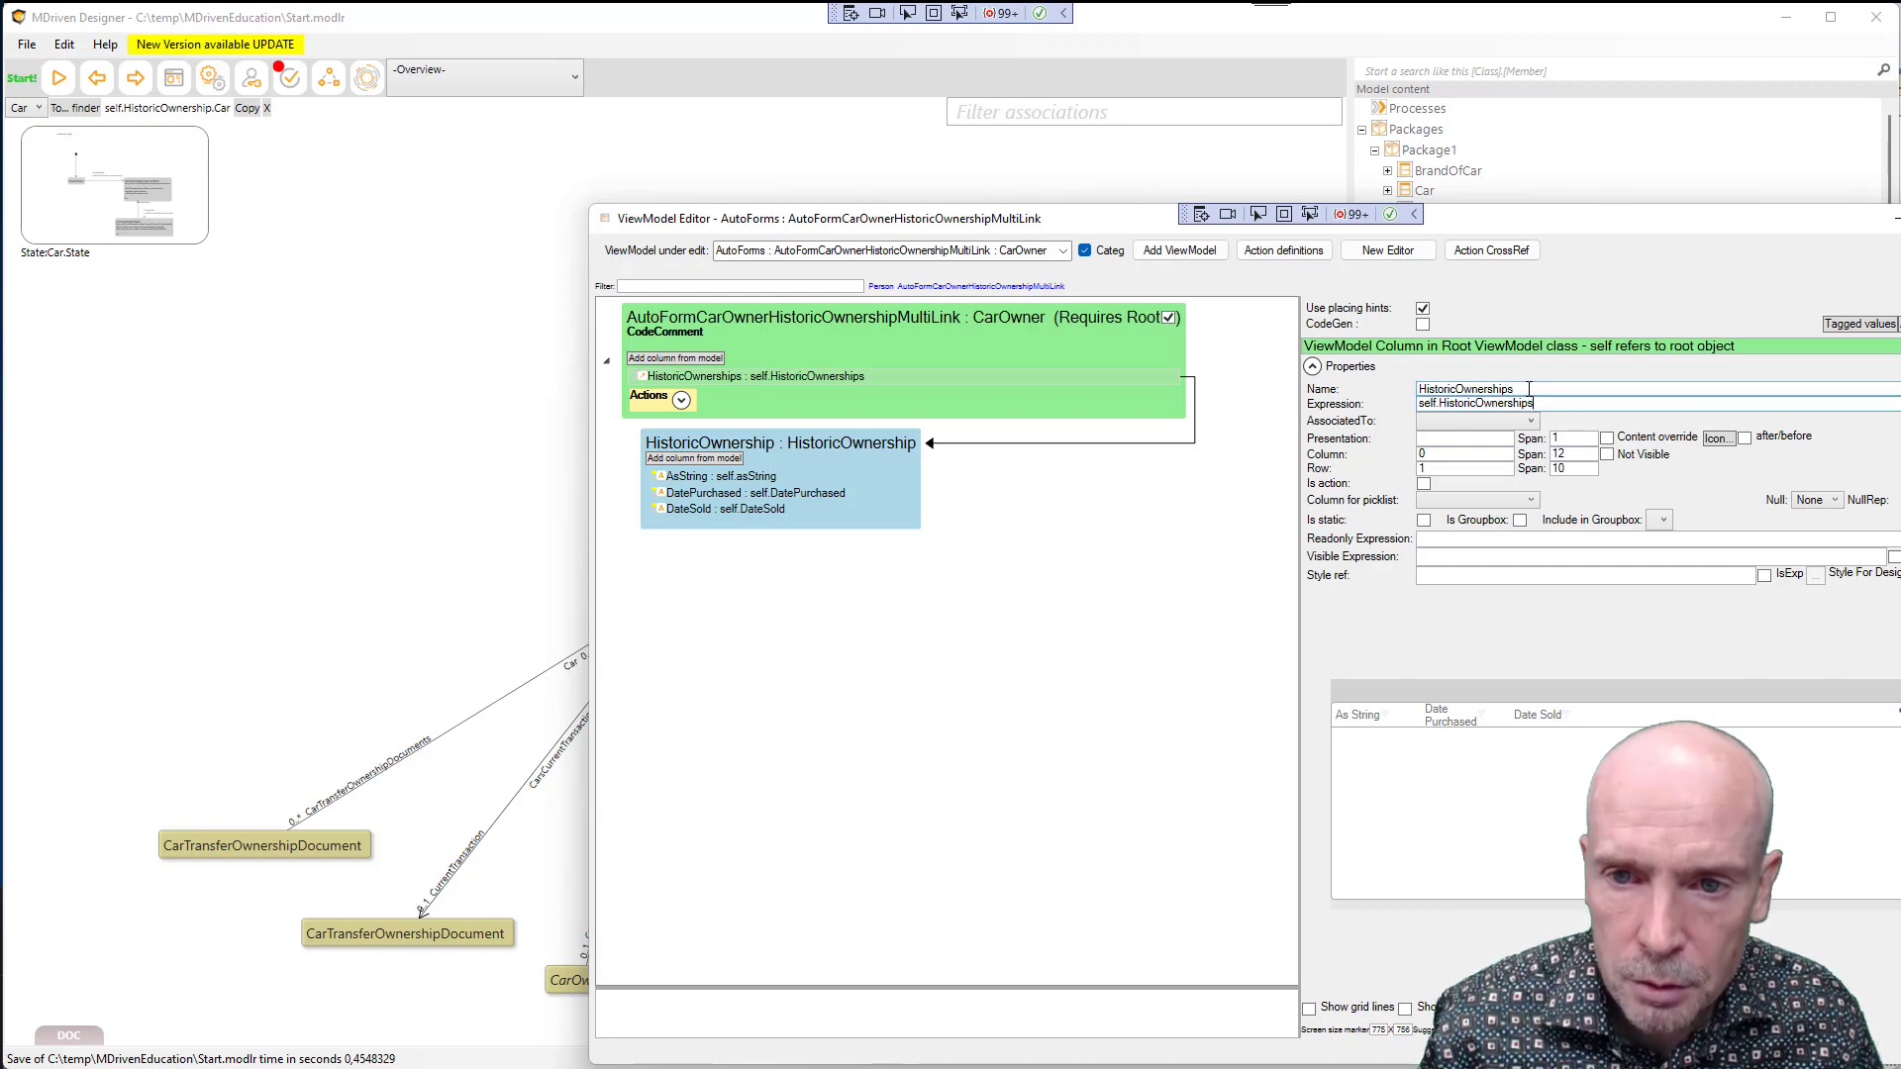
{"action": "key", "text": "ctrl+s"}
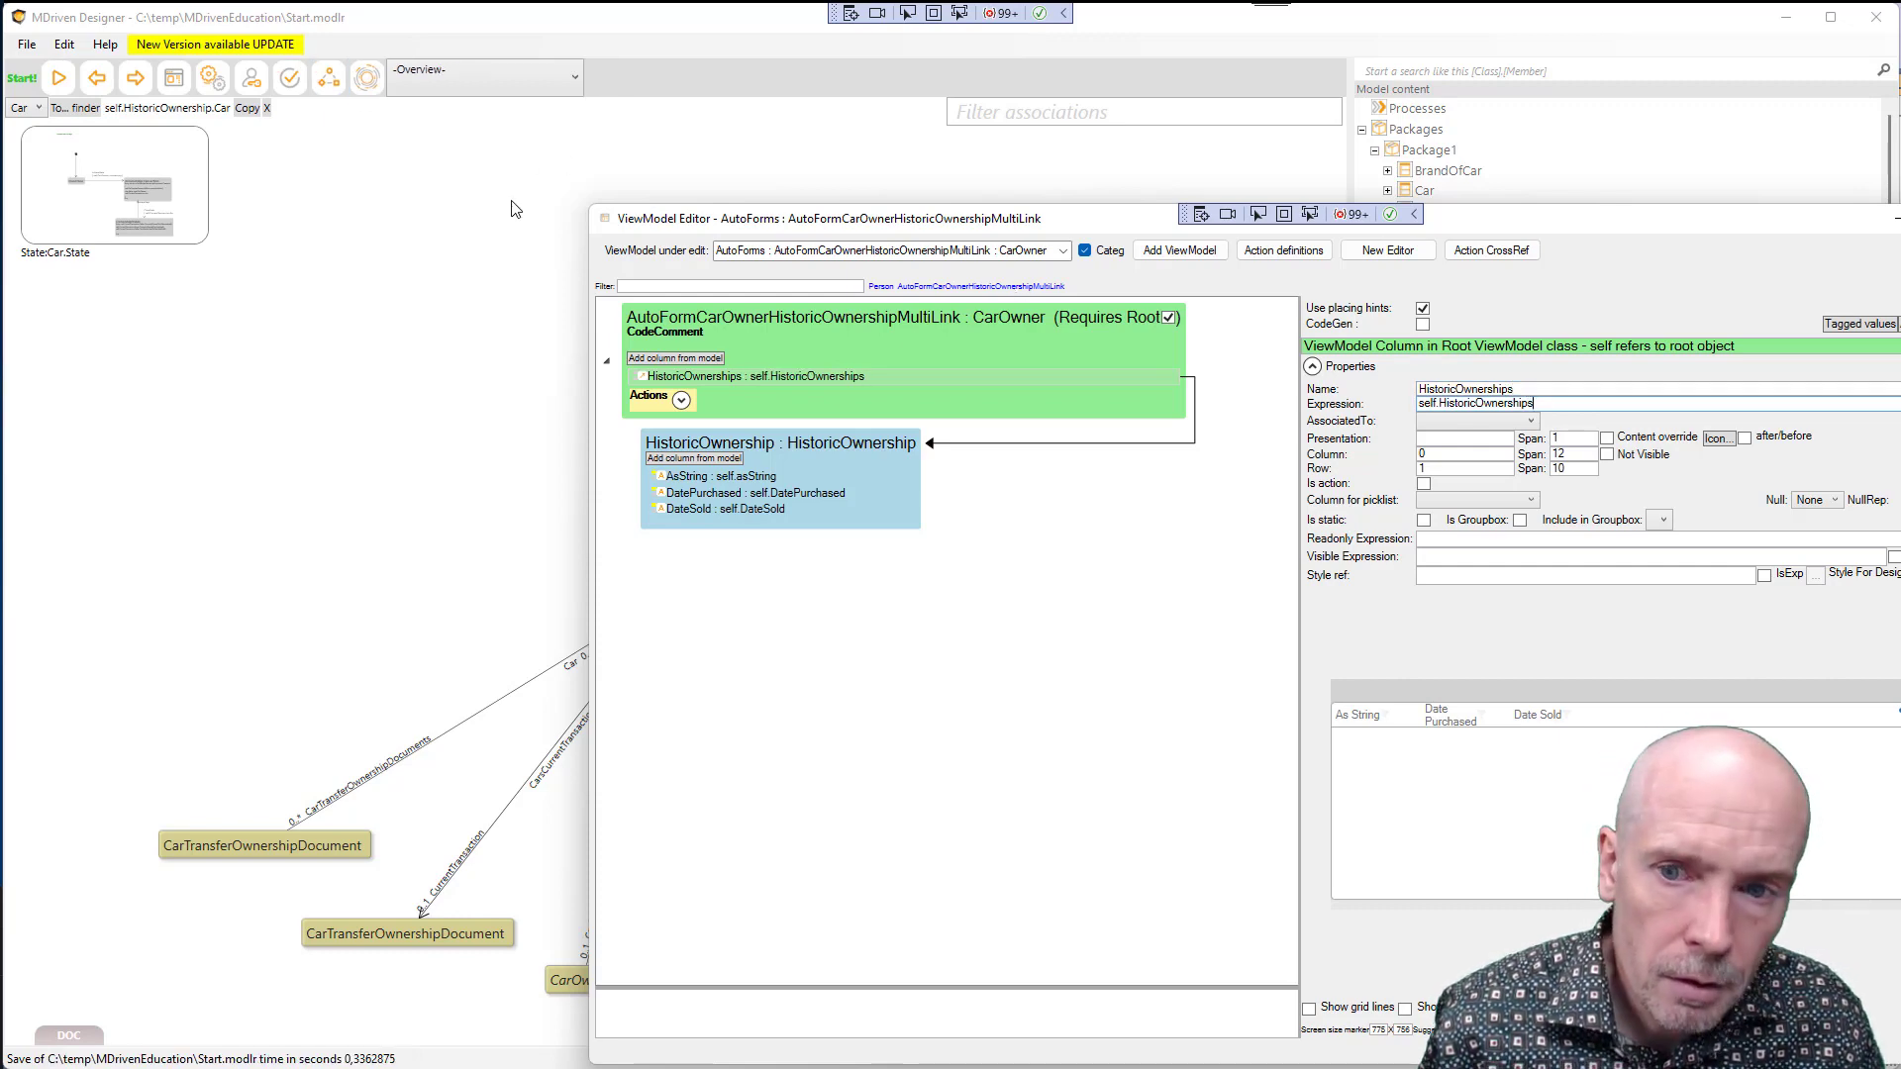
{"action": "left_click", "coordinate": [452, 183]}
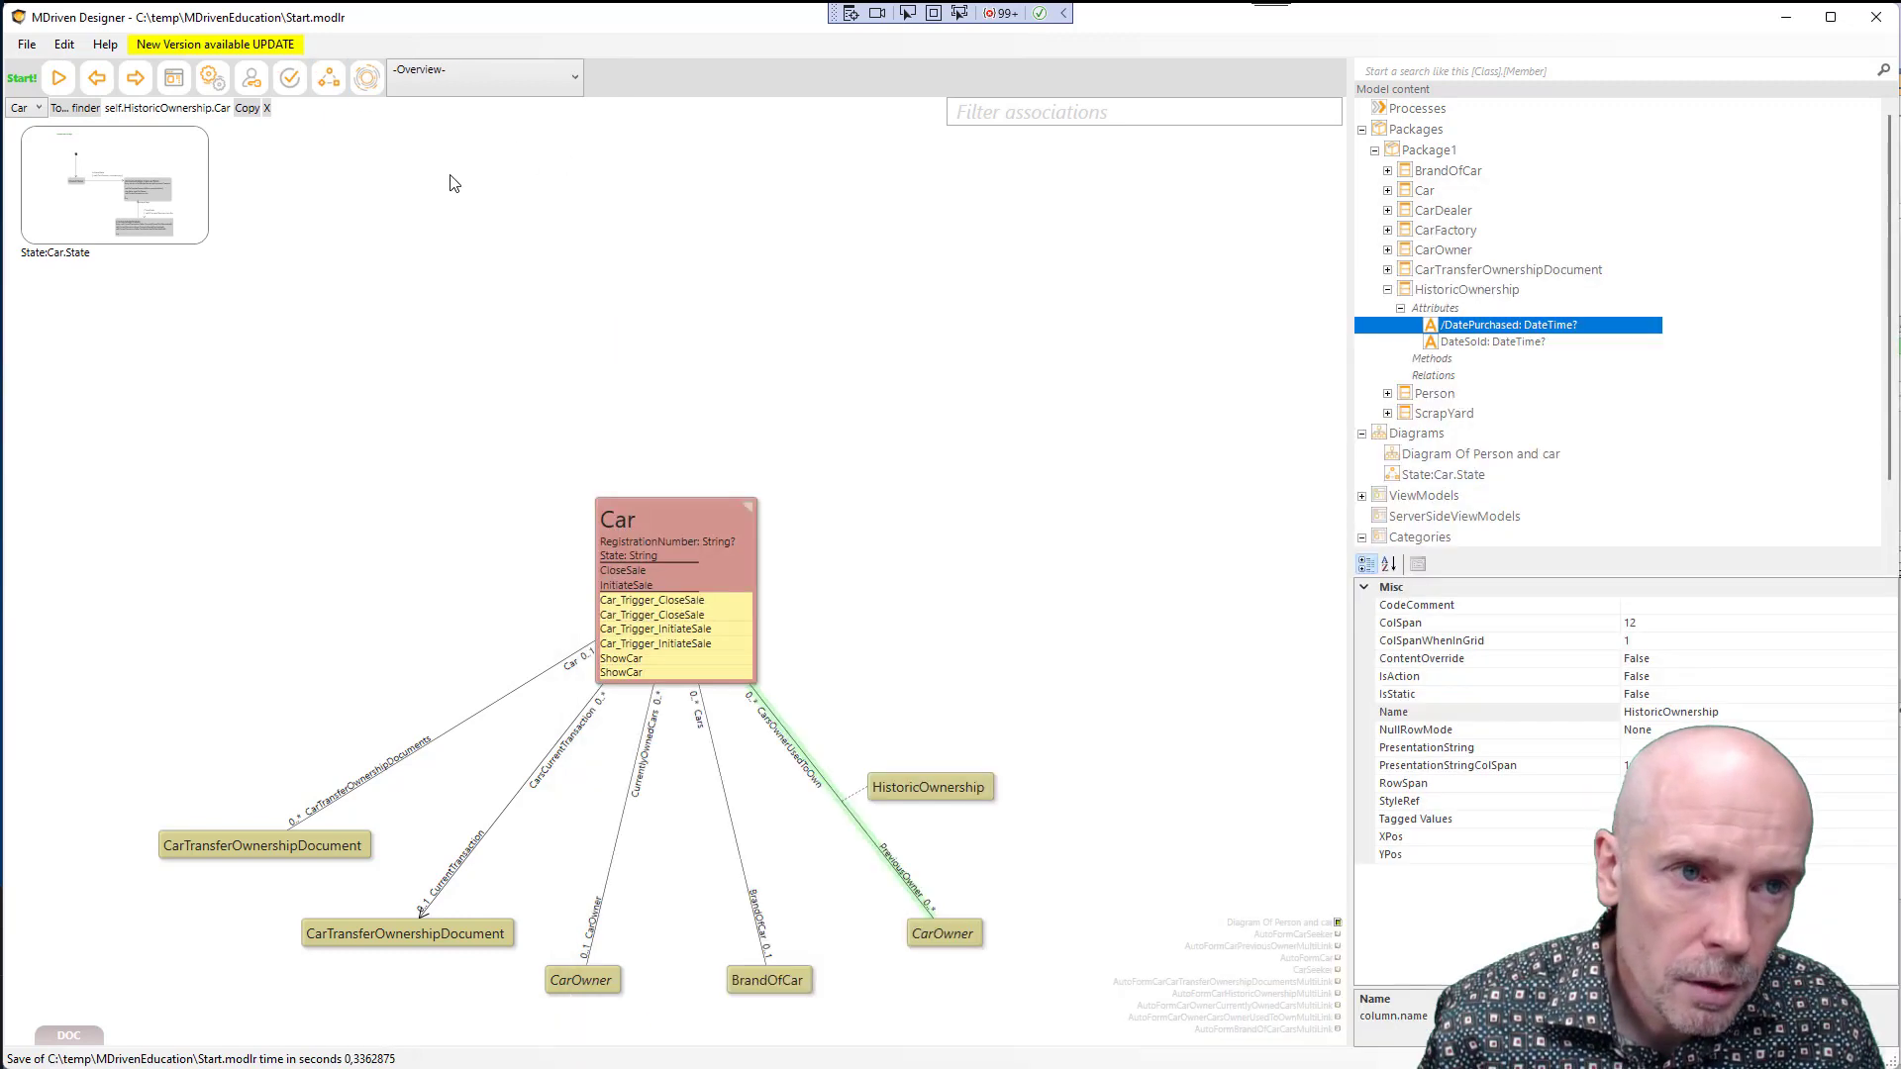
Set the LinkRoleName of the PreviousOwner end on the Car–CarOwner association to HistoricOwnerships and save the model
{"action": "left_click", "coordinate": [329, 63]}
{"action": "left_click", "coordinate": [1178, 216]}
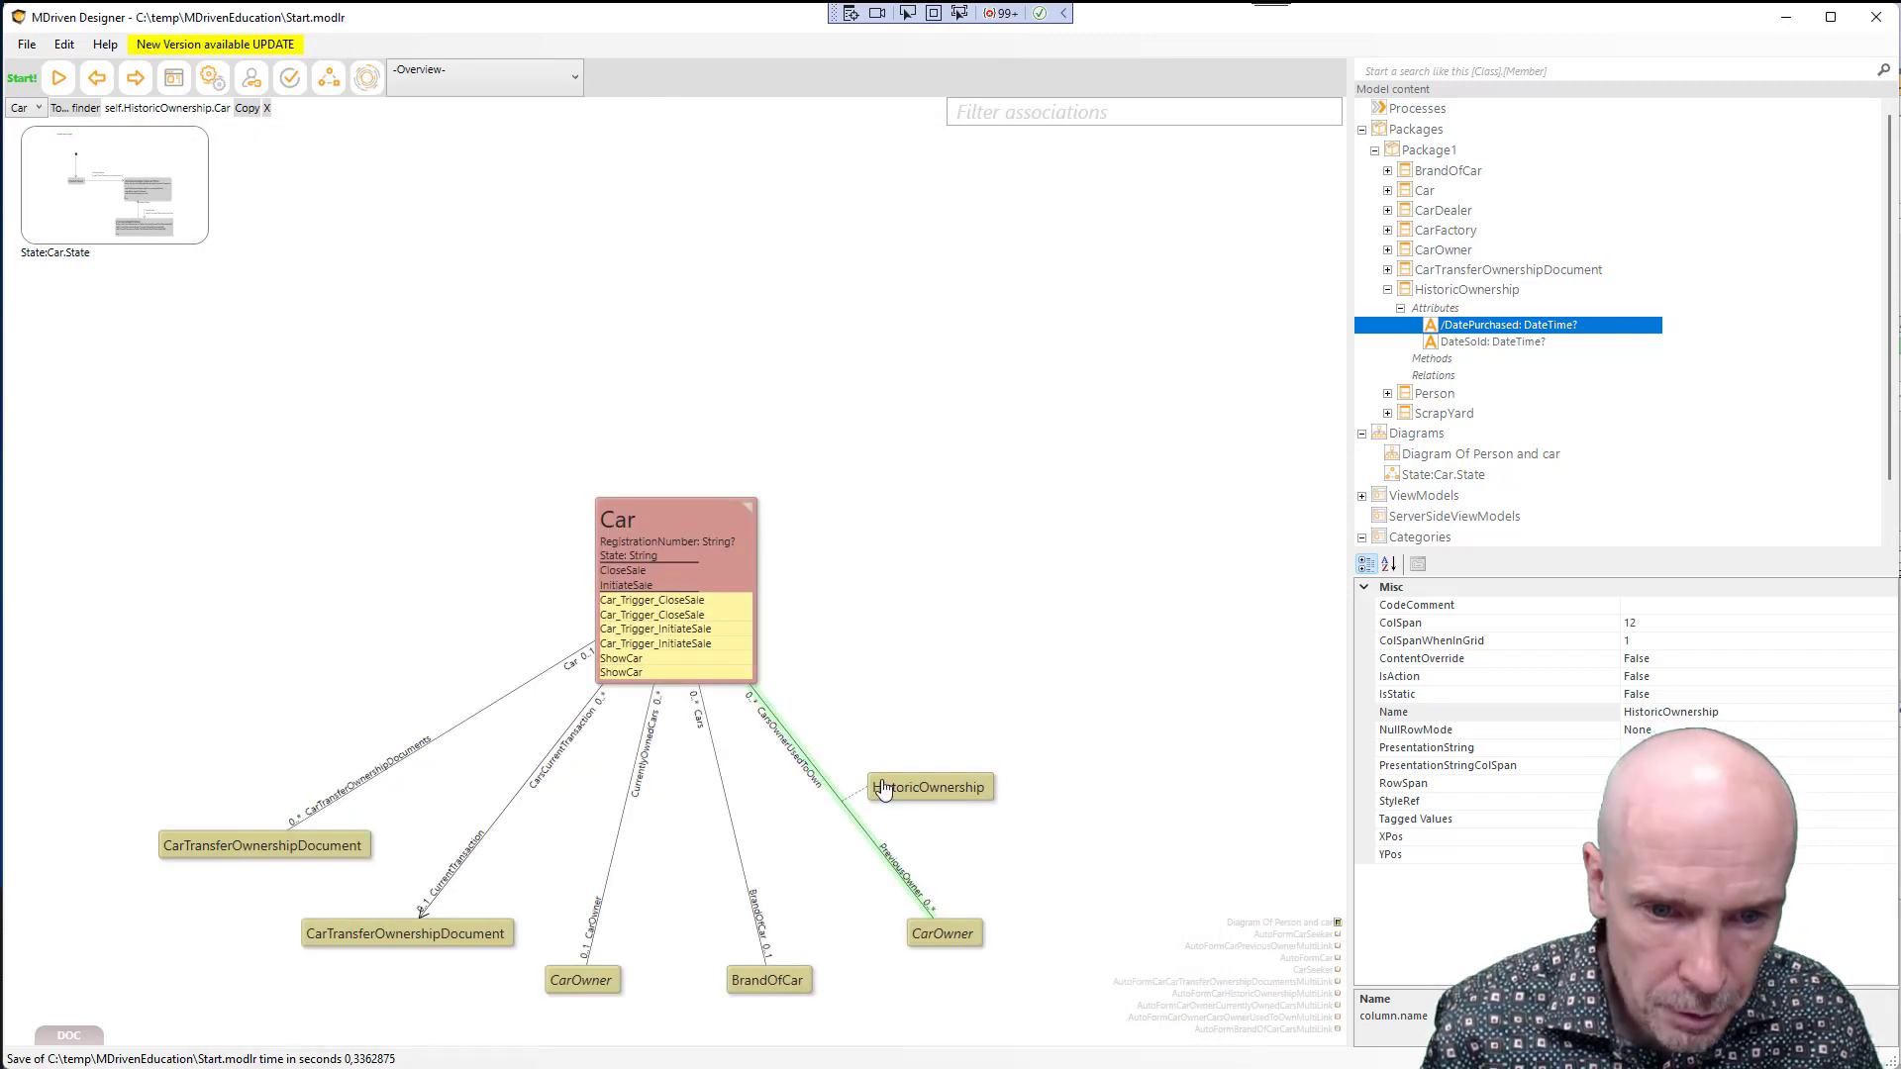
{"action": "left_click", "coordinate": [853, 830]}
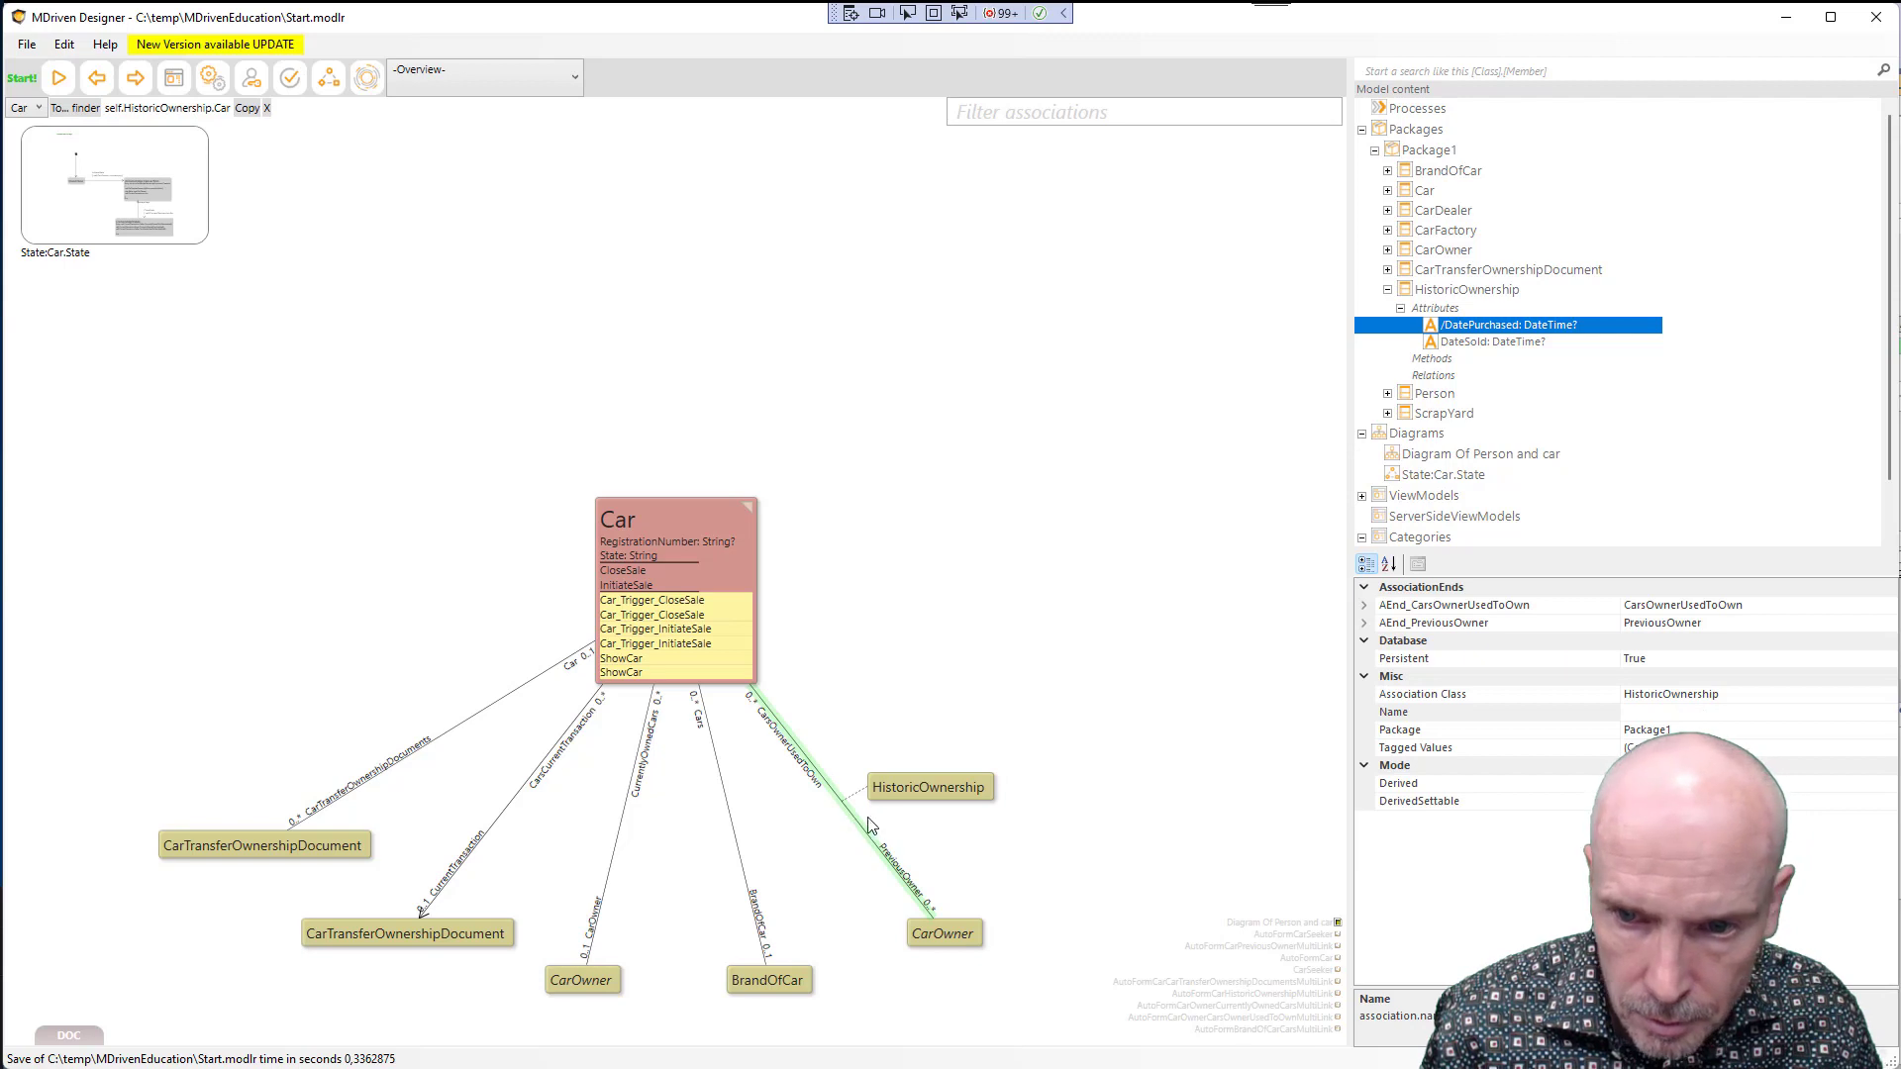
{"action": "left_click", "coordinate": [1364, 628]}
{"action": "scroll", "coordinate": [1892, 762], "scroll_direction": "down", "scroll_amount": 1}
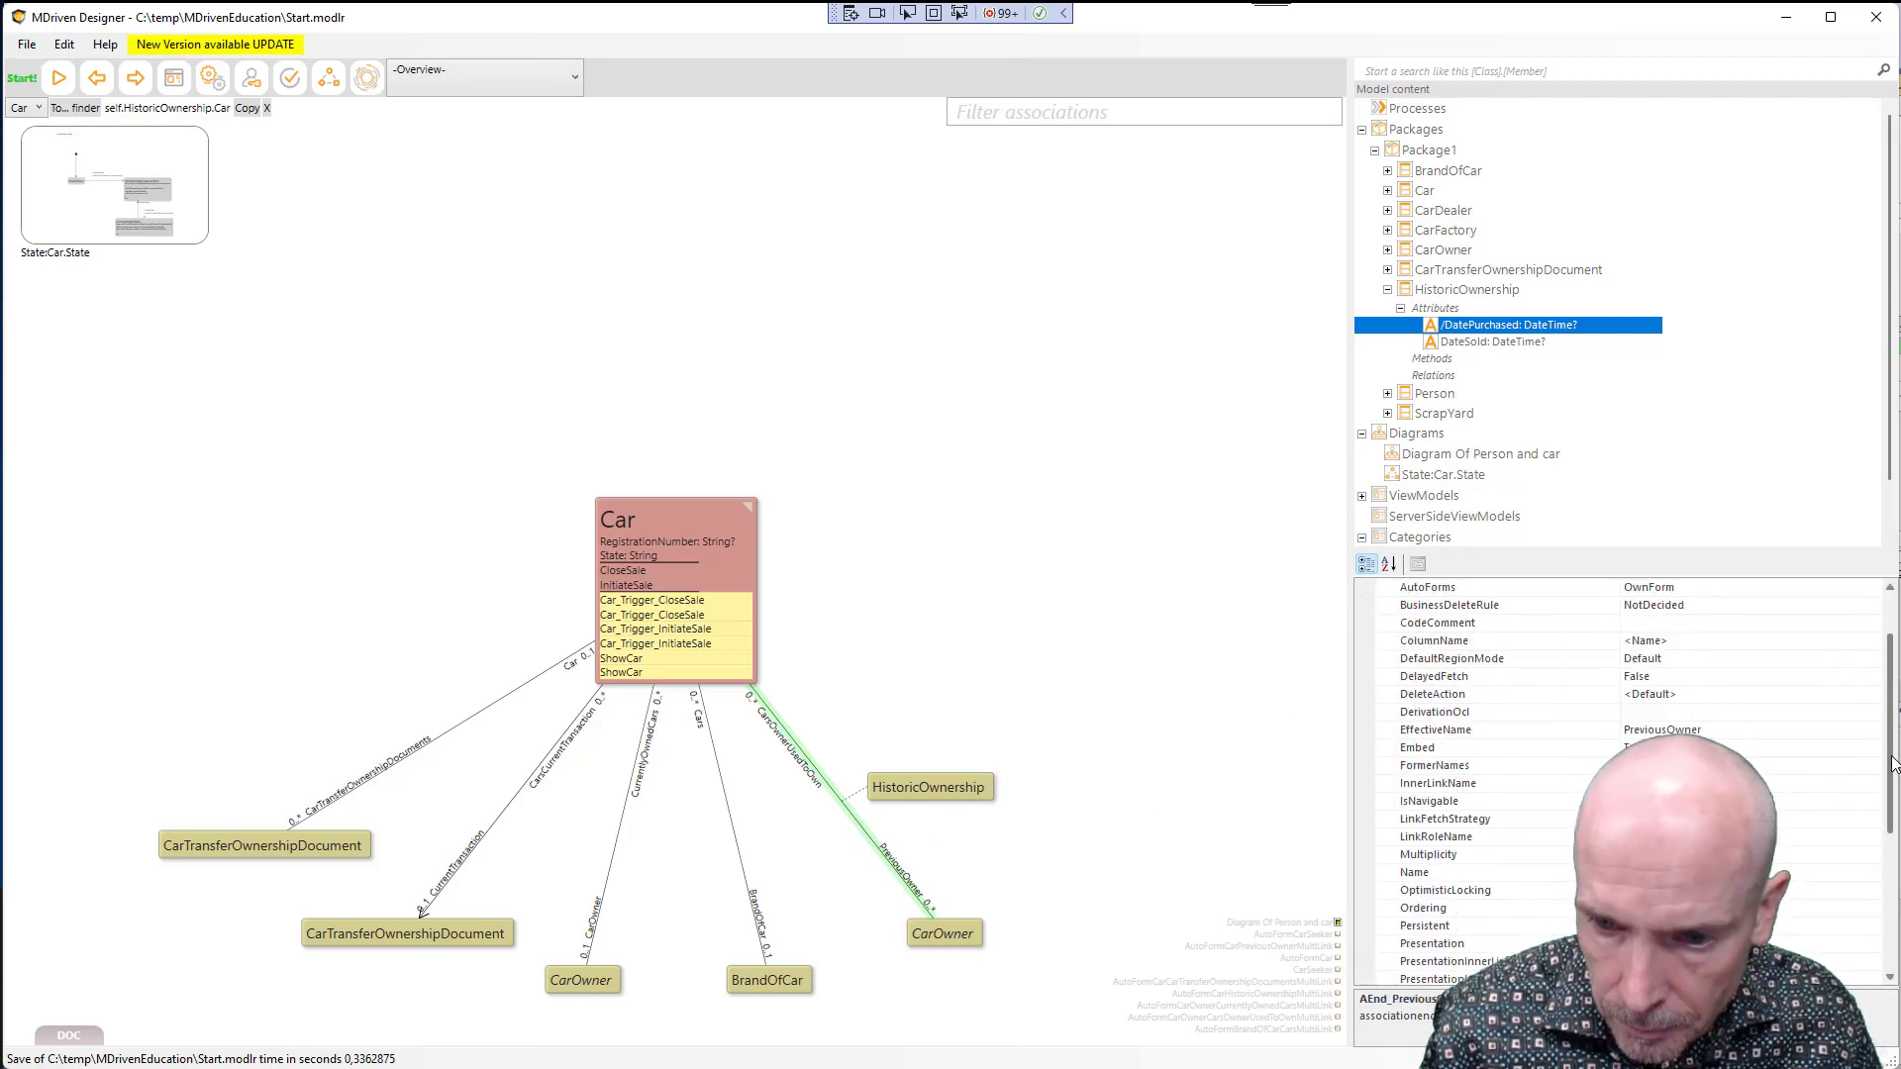
{"action": "scroll", "coordinate": [1892, 762], "scroll_direction": "down", "scroll_amount": 1}
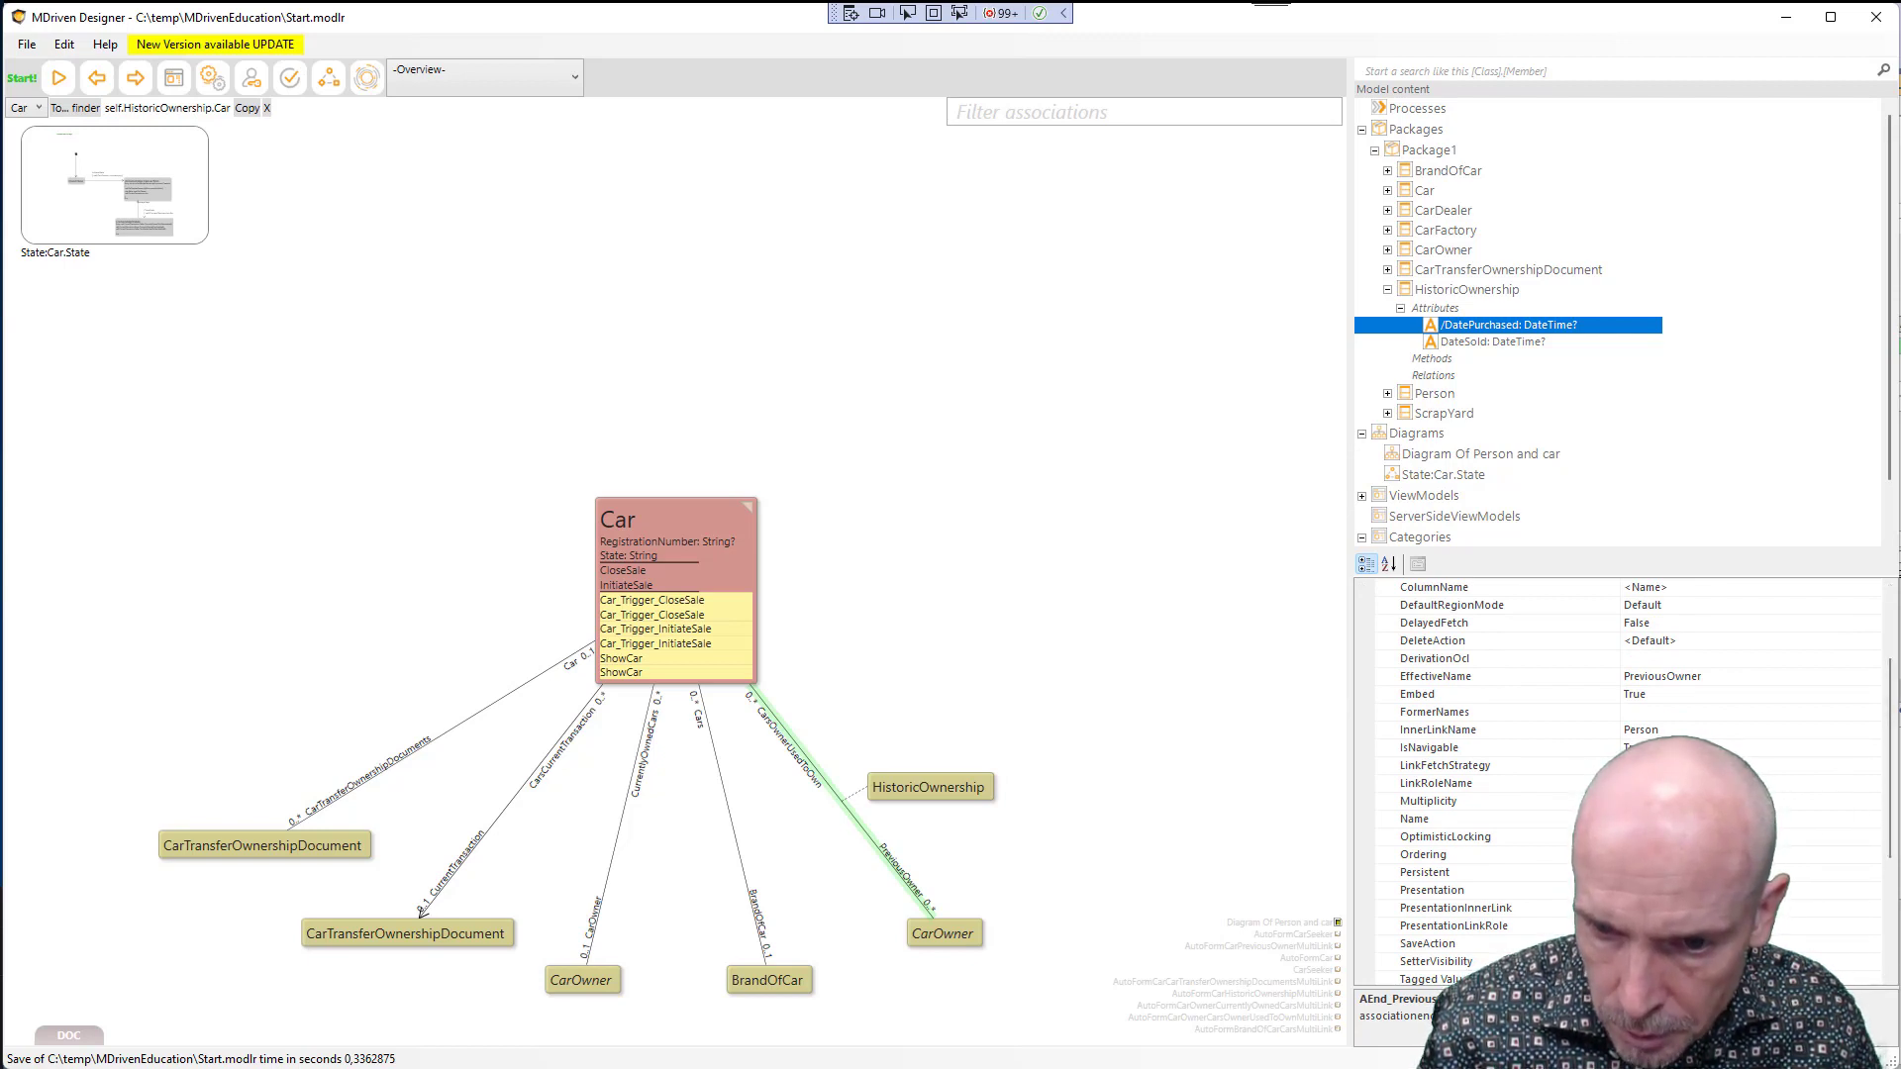
{"action": "left_click", "coordinate": [1673, 783]}
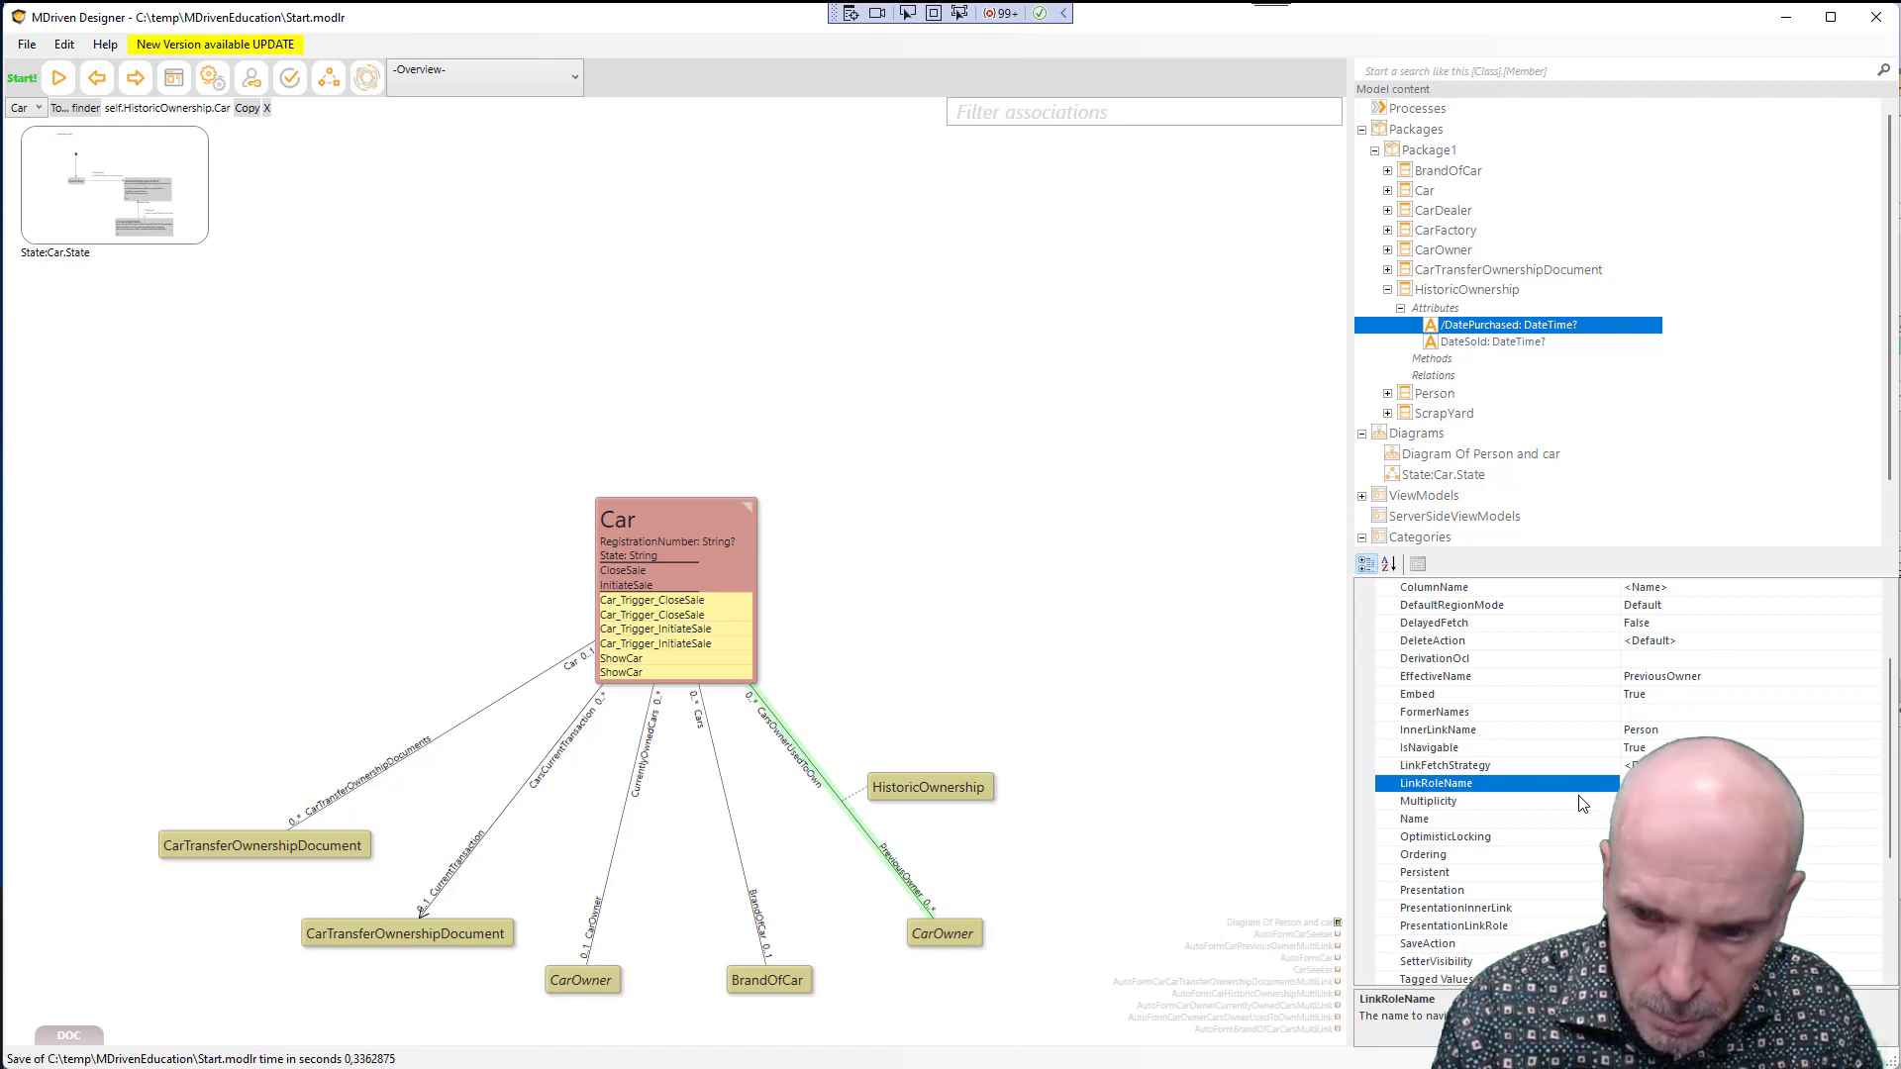
{"action": "key", "text": "ctrl+s"}
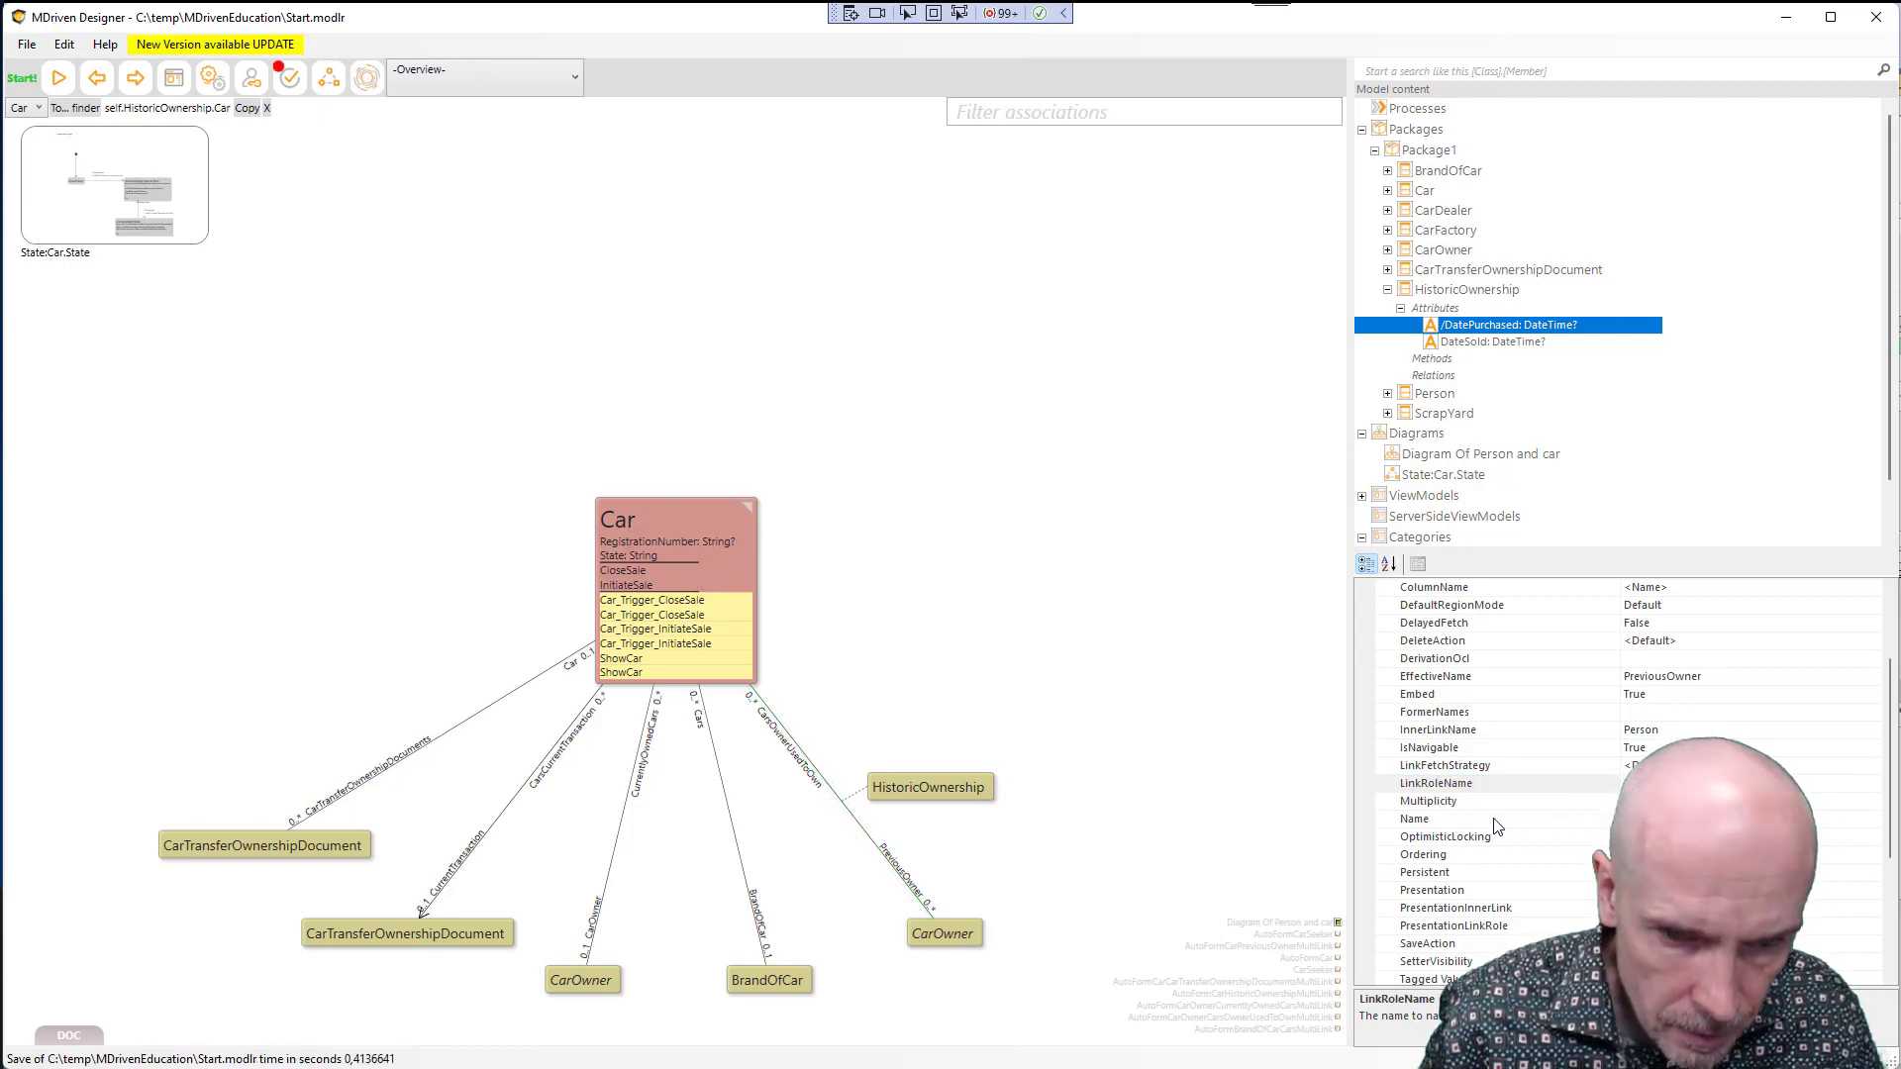
{"action": "left_click", "coordinate": [1406, 783]}
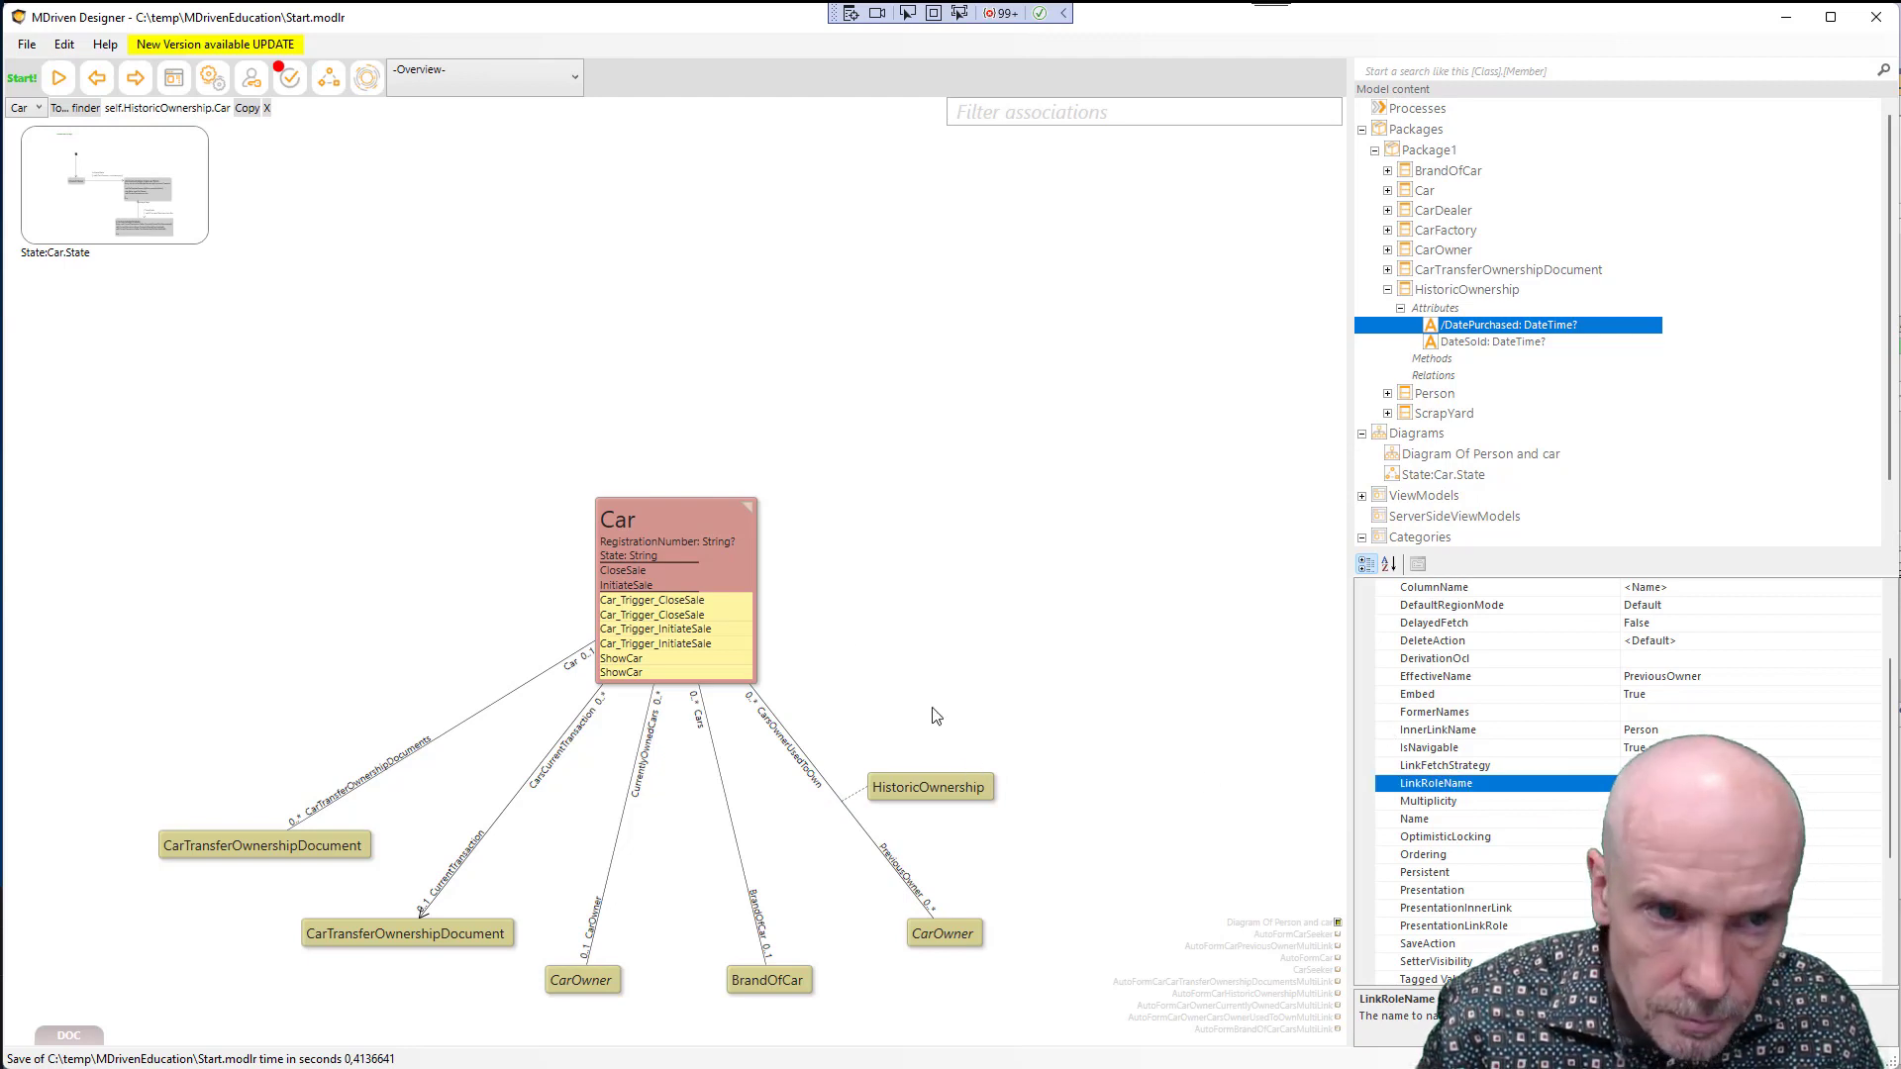
Open AutoFormCarHistoricOwnershipMultiLink from its invalid expression error and set the HistoricOwnership column's expression to self.HistoricOwnerships
{"action": "left_click", "coordinate": [290, 84]}
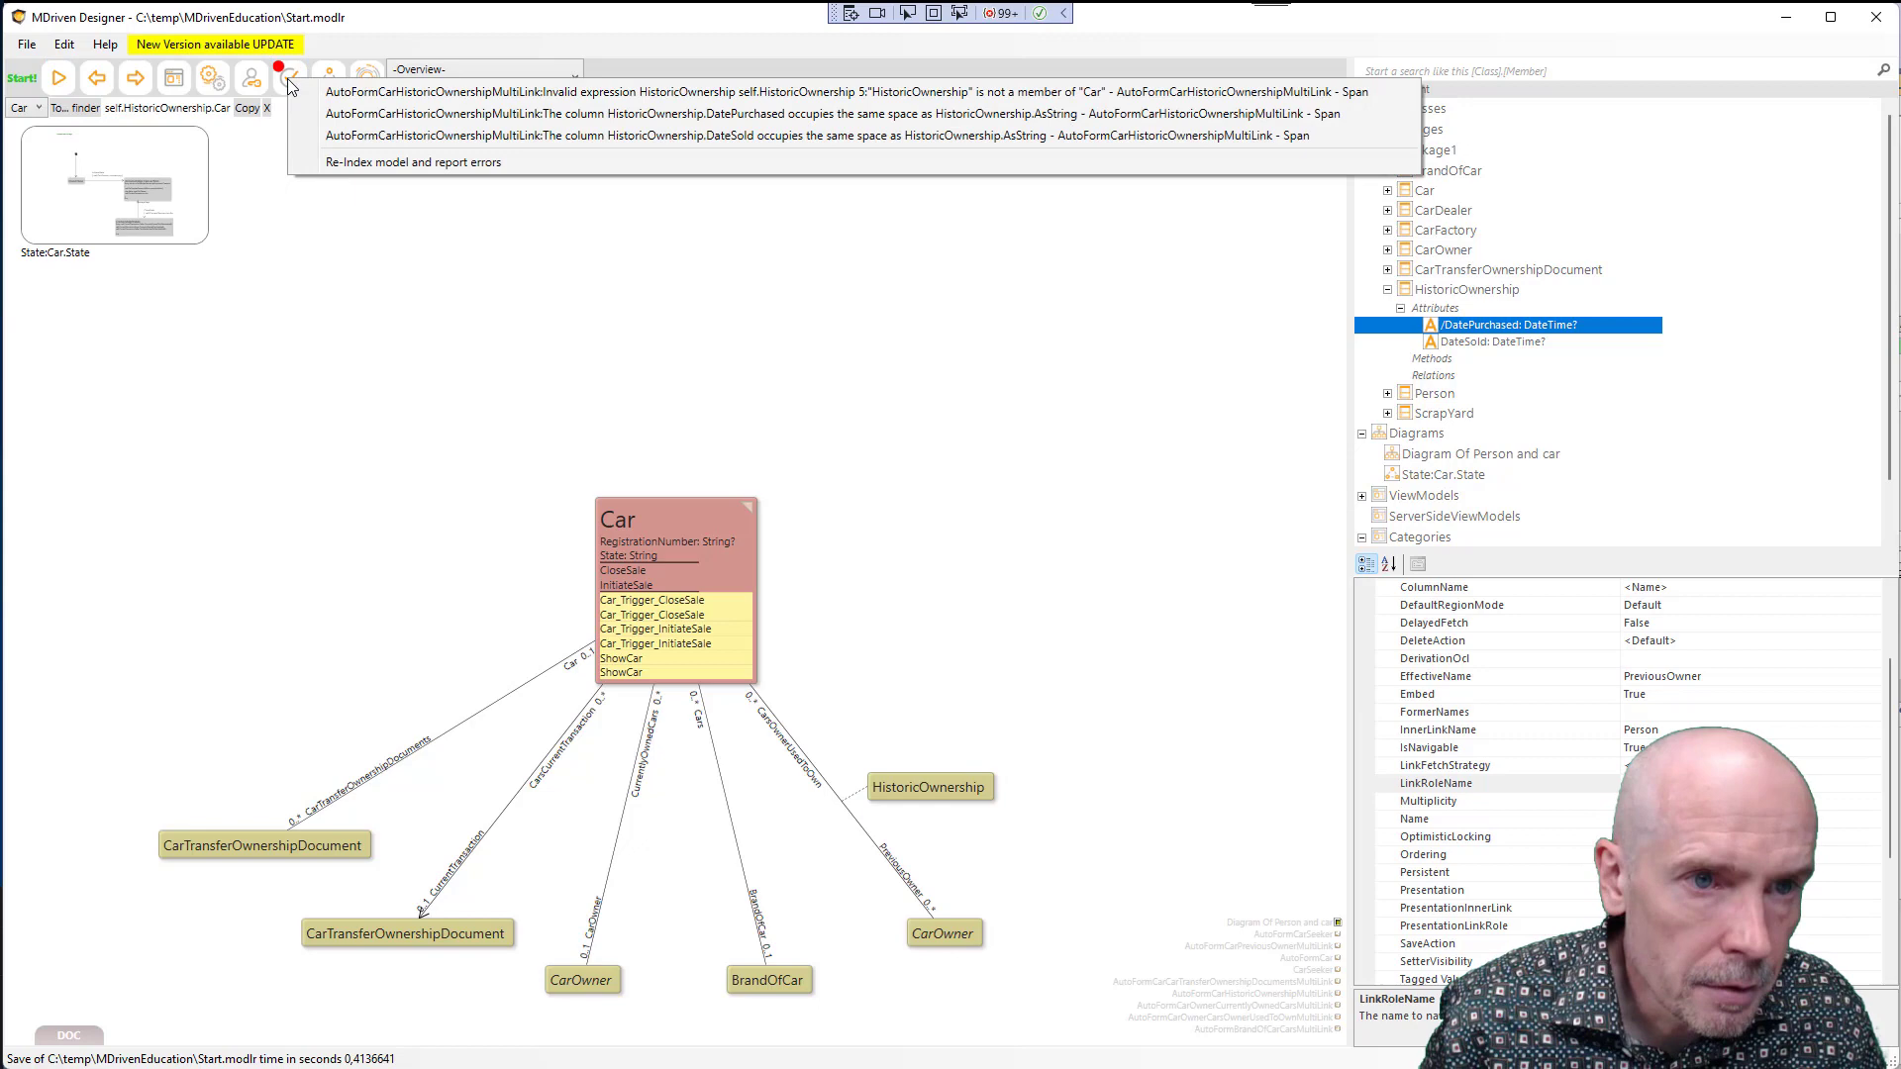
{"action": "double_click", "coordinate": [342, 89]}
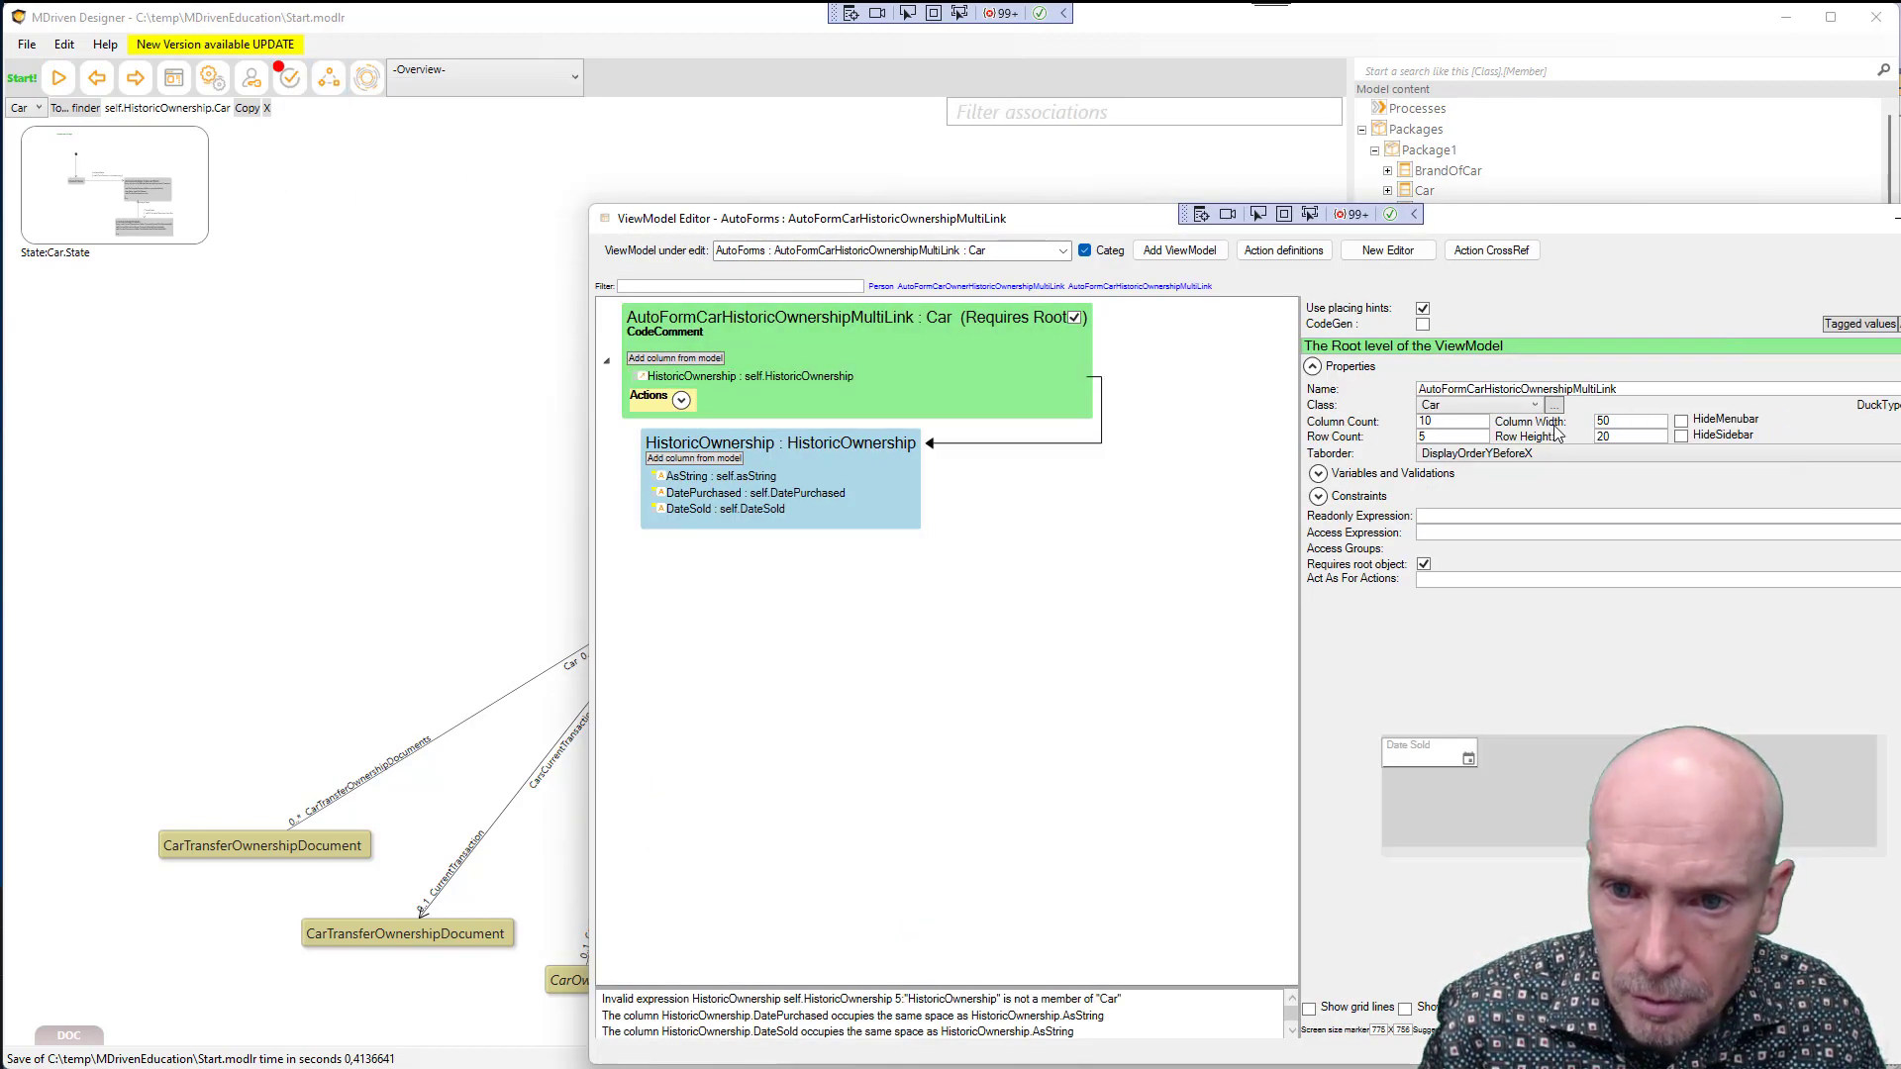
{"action": "left_click", "coordinate": [920, 376]}
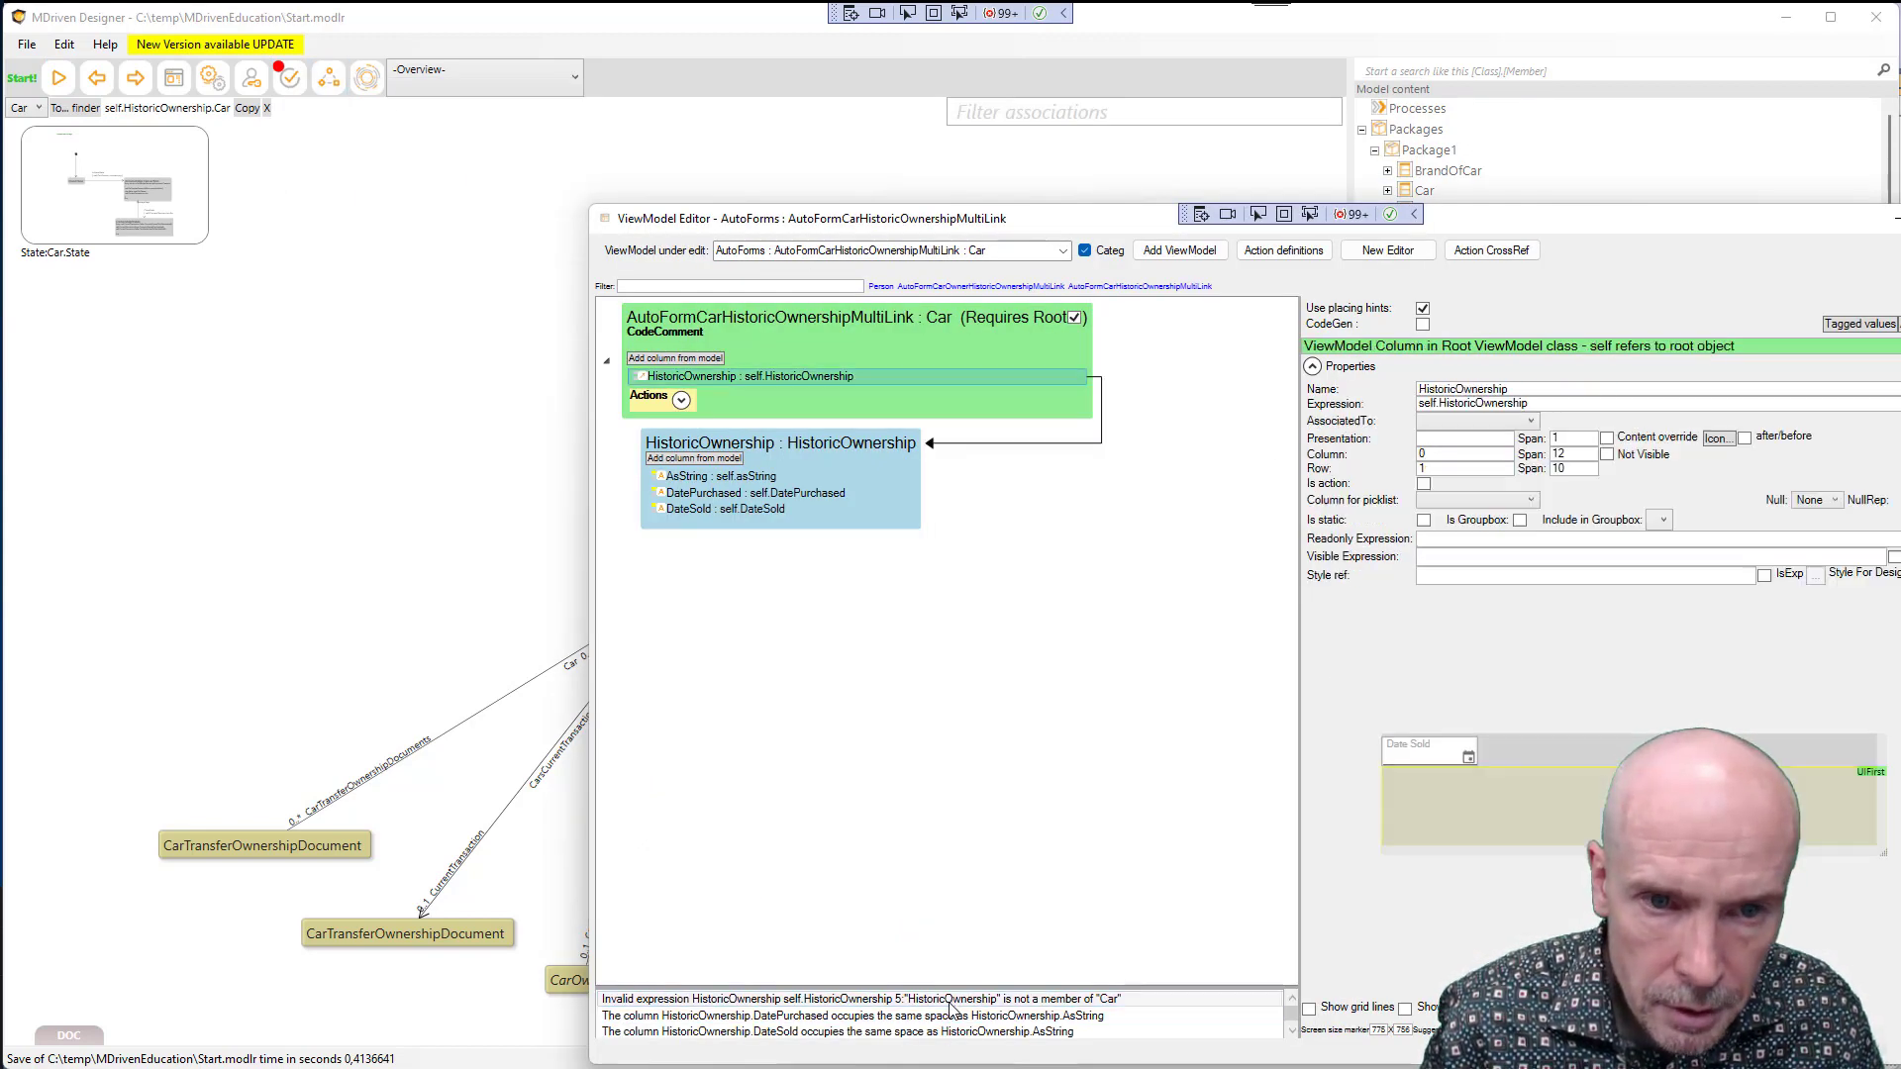
{"action": "left_click", "coordinate": [1532, 401]}
{"action": "type", "text": "ship"}
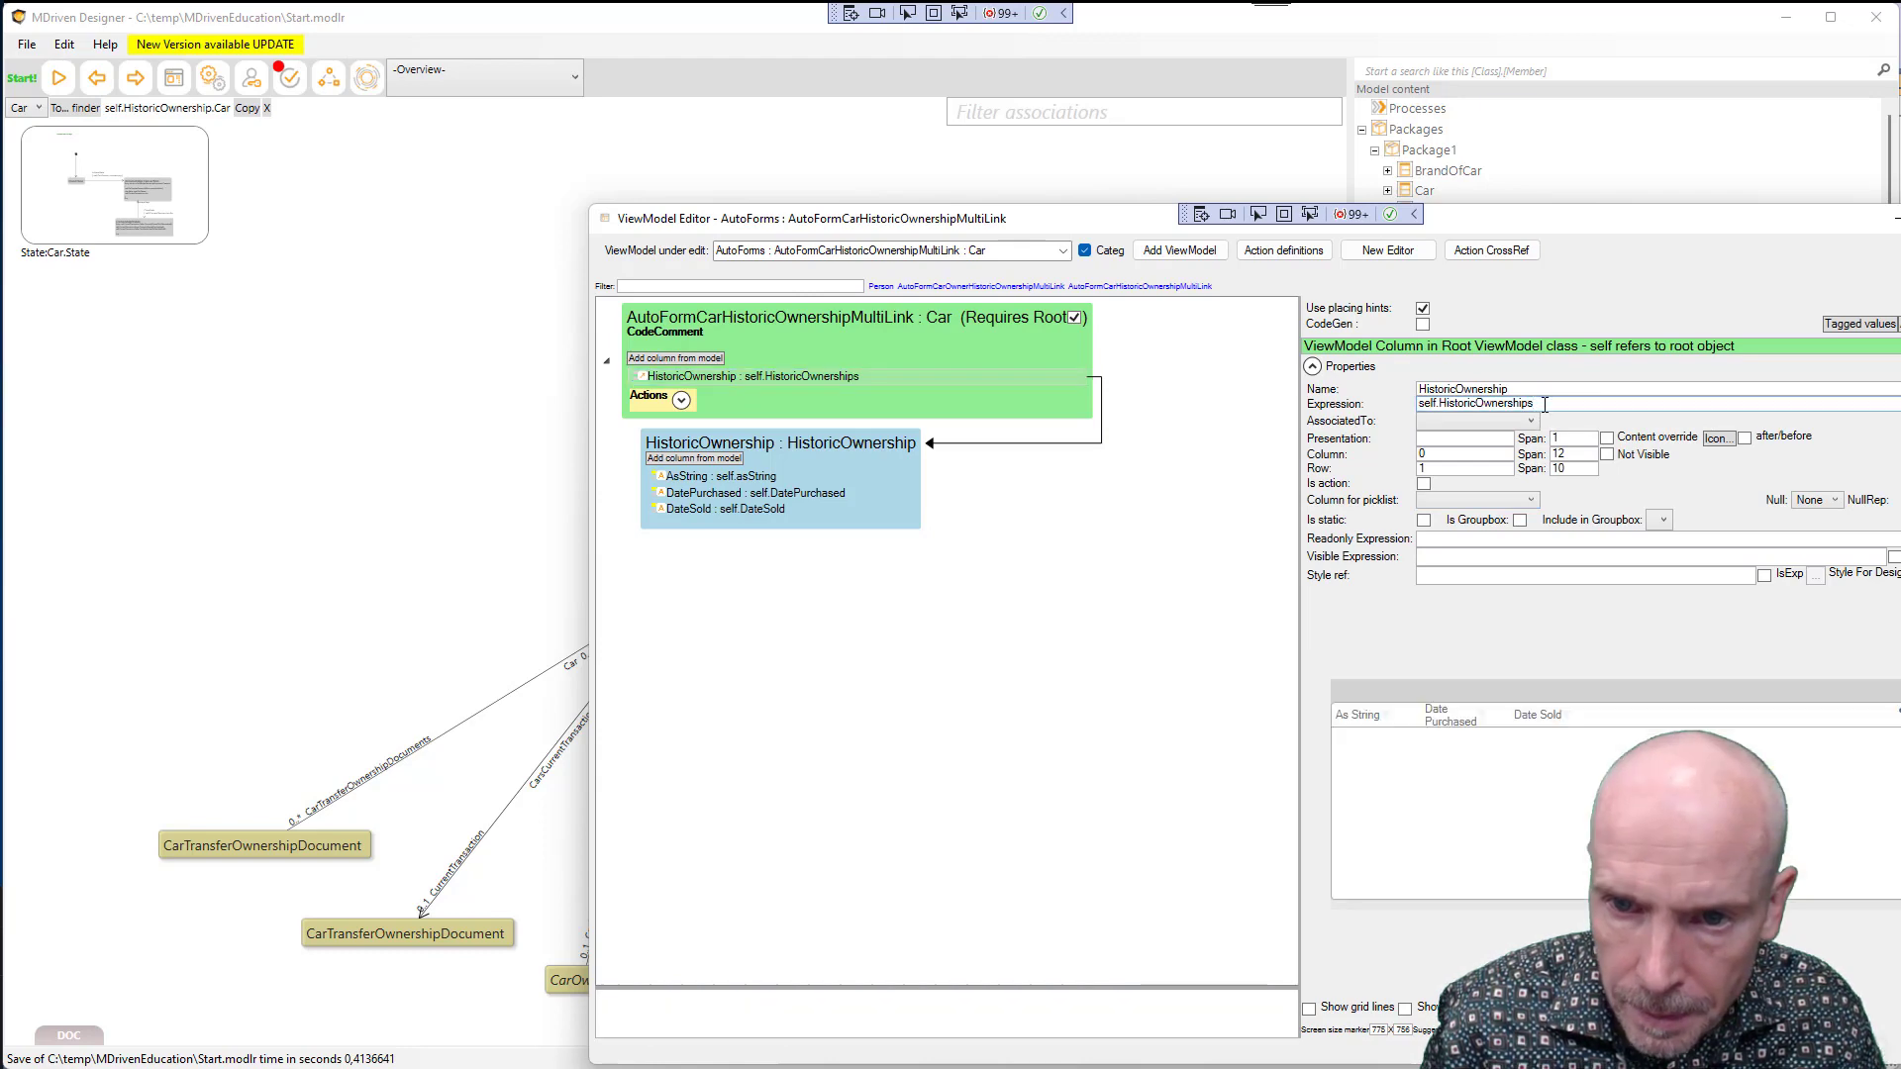
Rename the AutoFormCarHistoricOwnershipMultiLink root column as HistoricOwnerships, save the model and return to the Car overview
{"action": "type", "text": "s"}
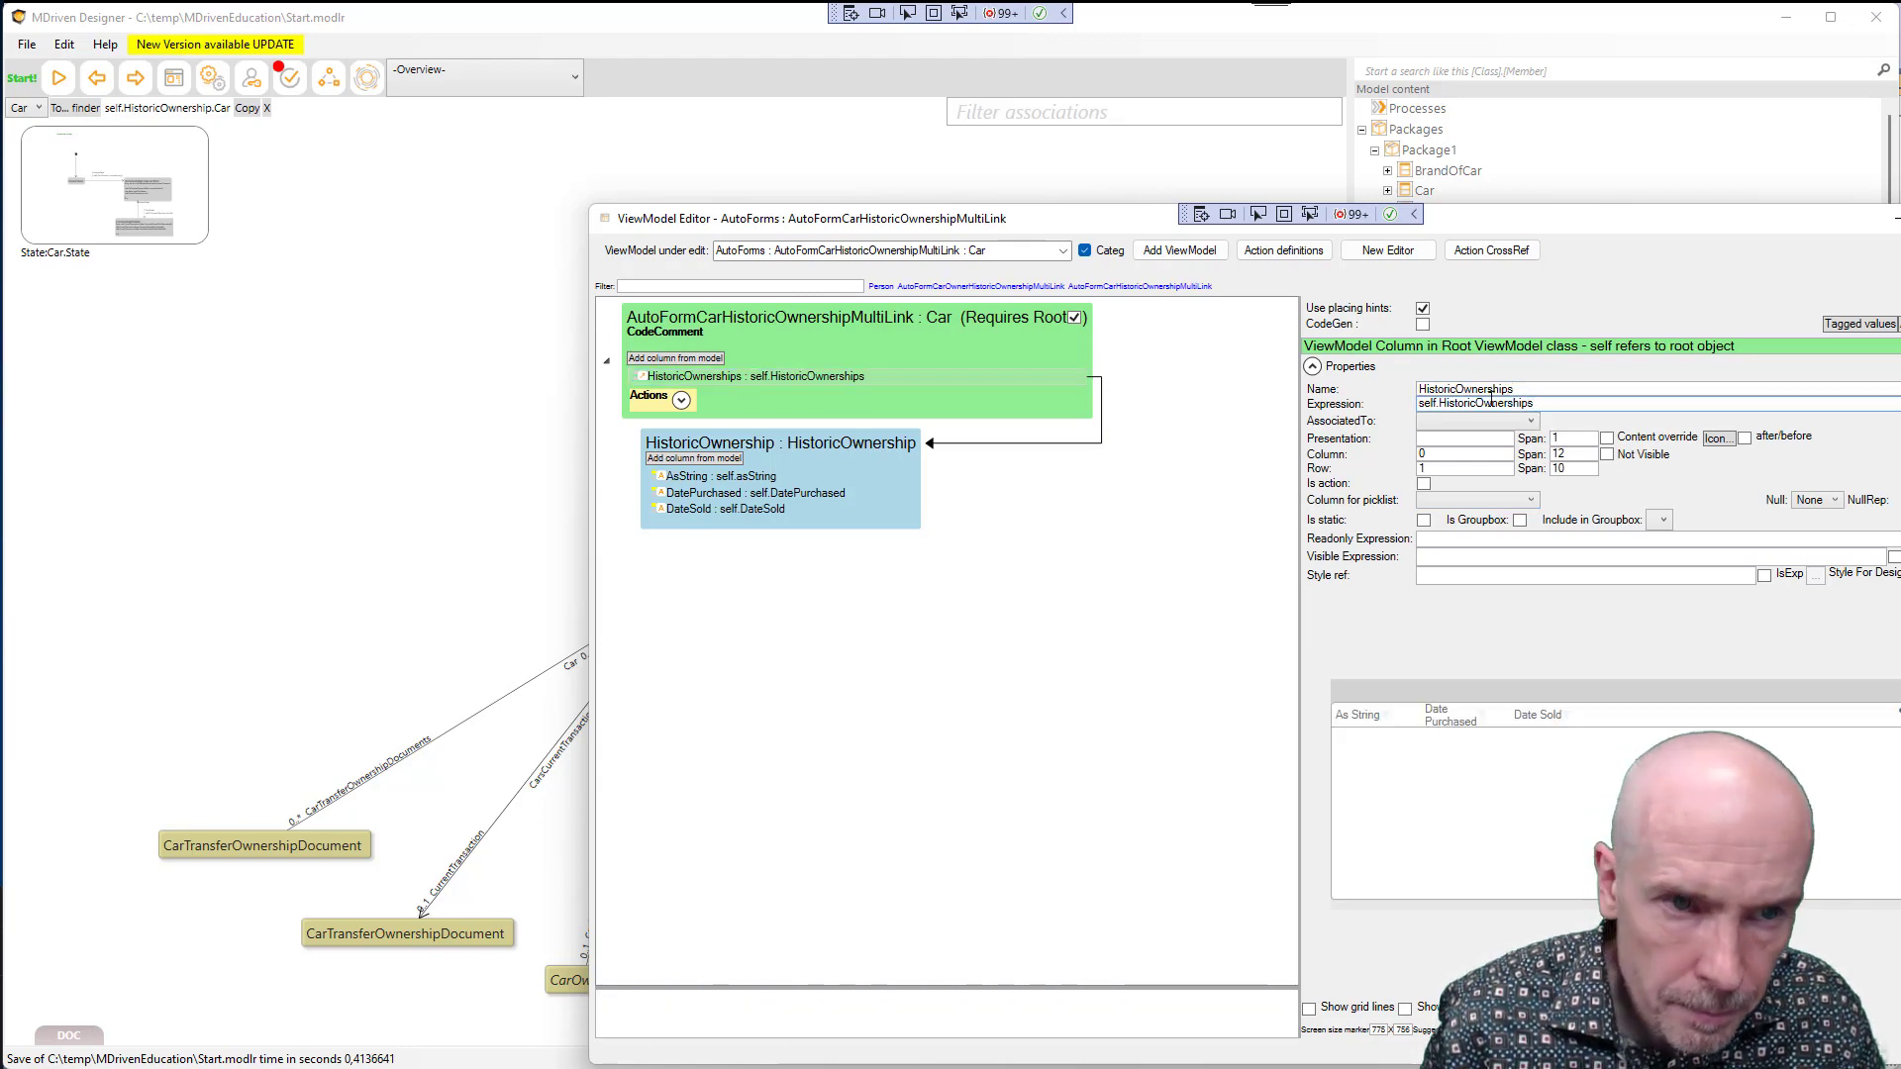
{"action": "key", "text": "ctrl+s"}
{"action": "left_click", "coordinate": [417, 332]}
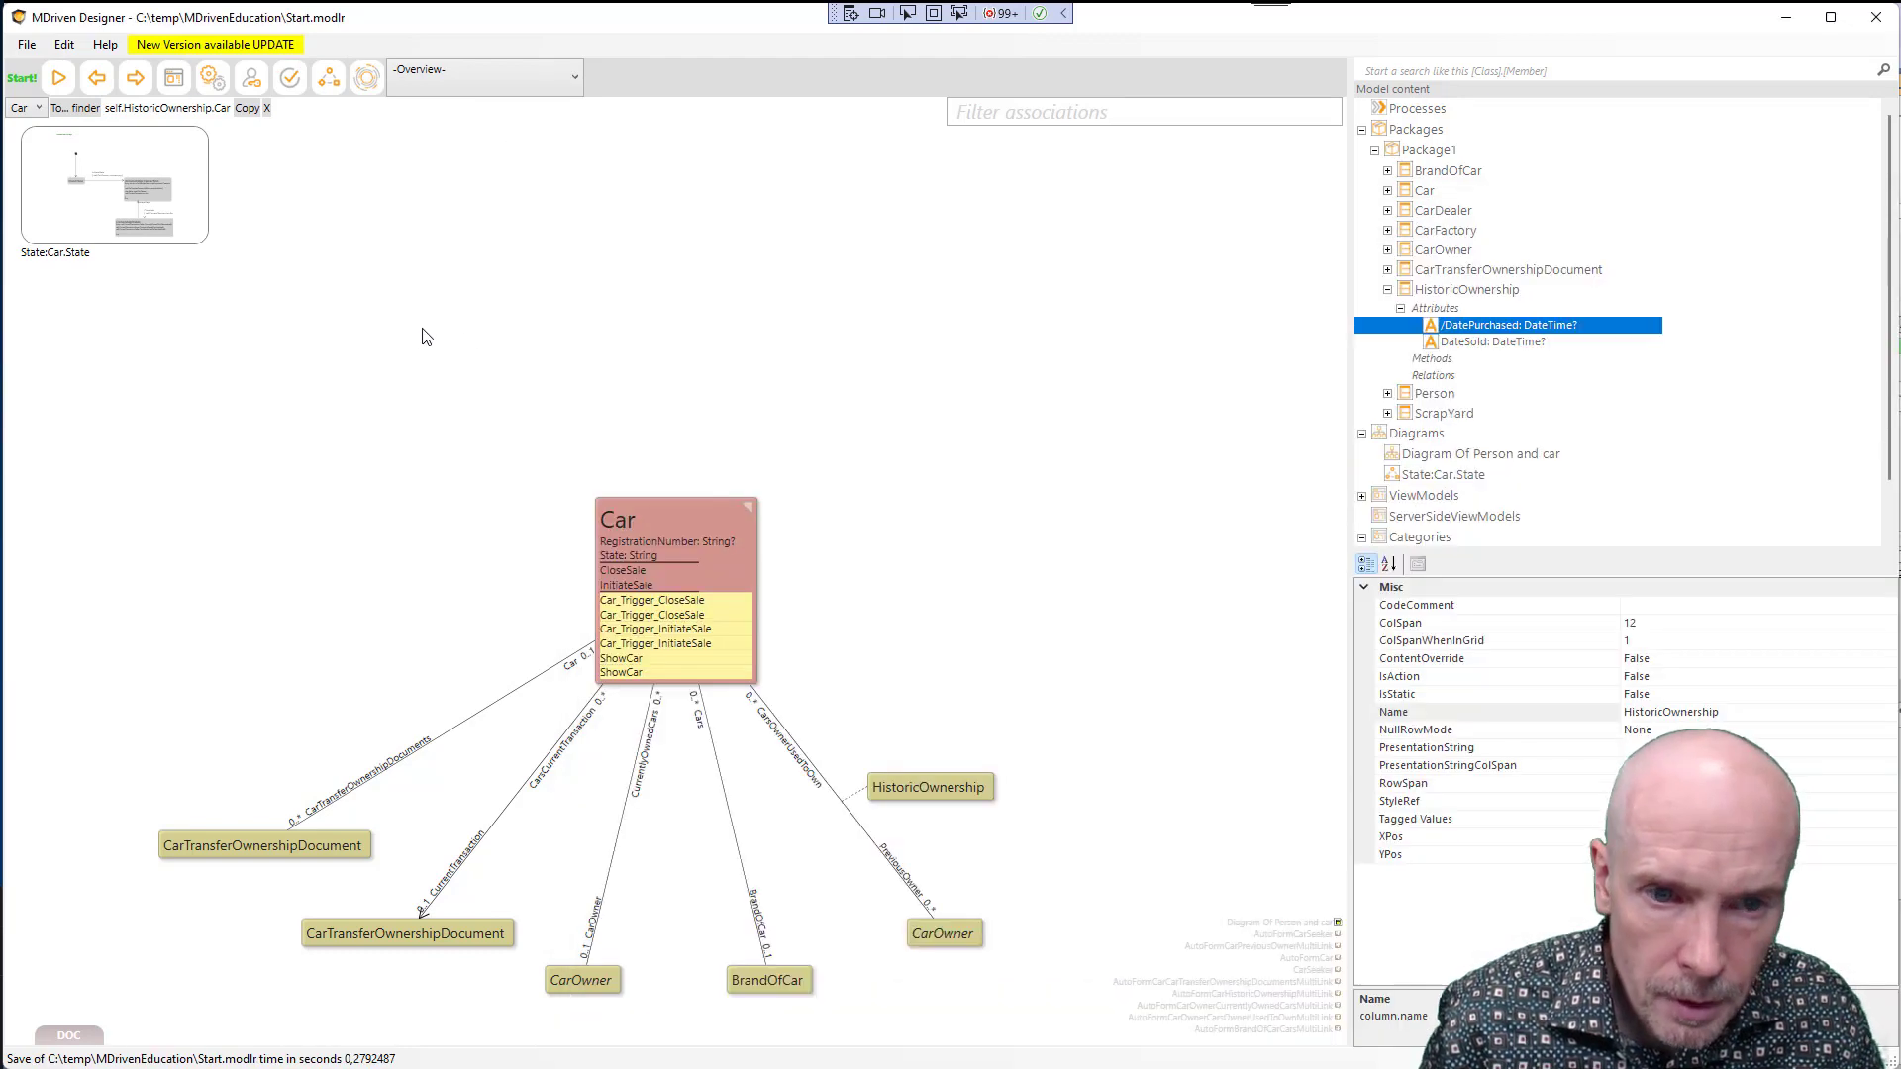
{"action": "key", "text": "ctrl+s"}
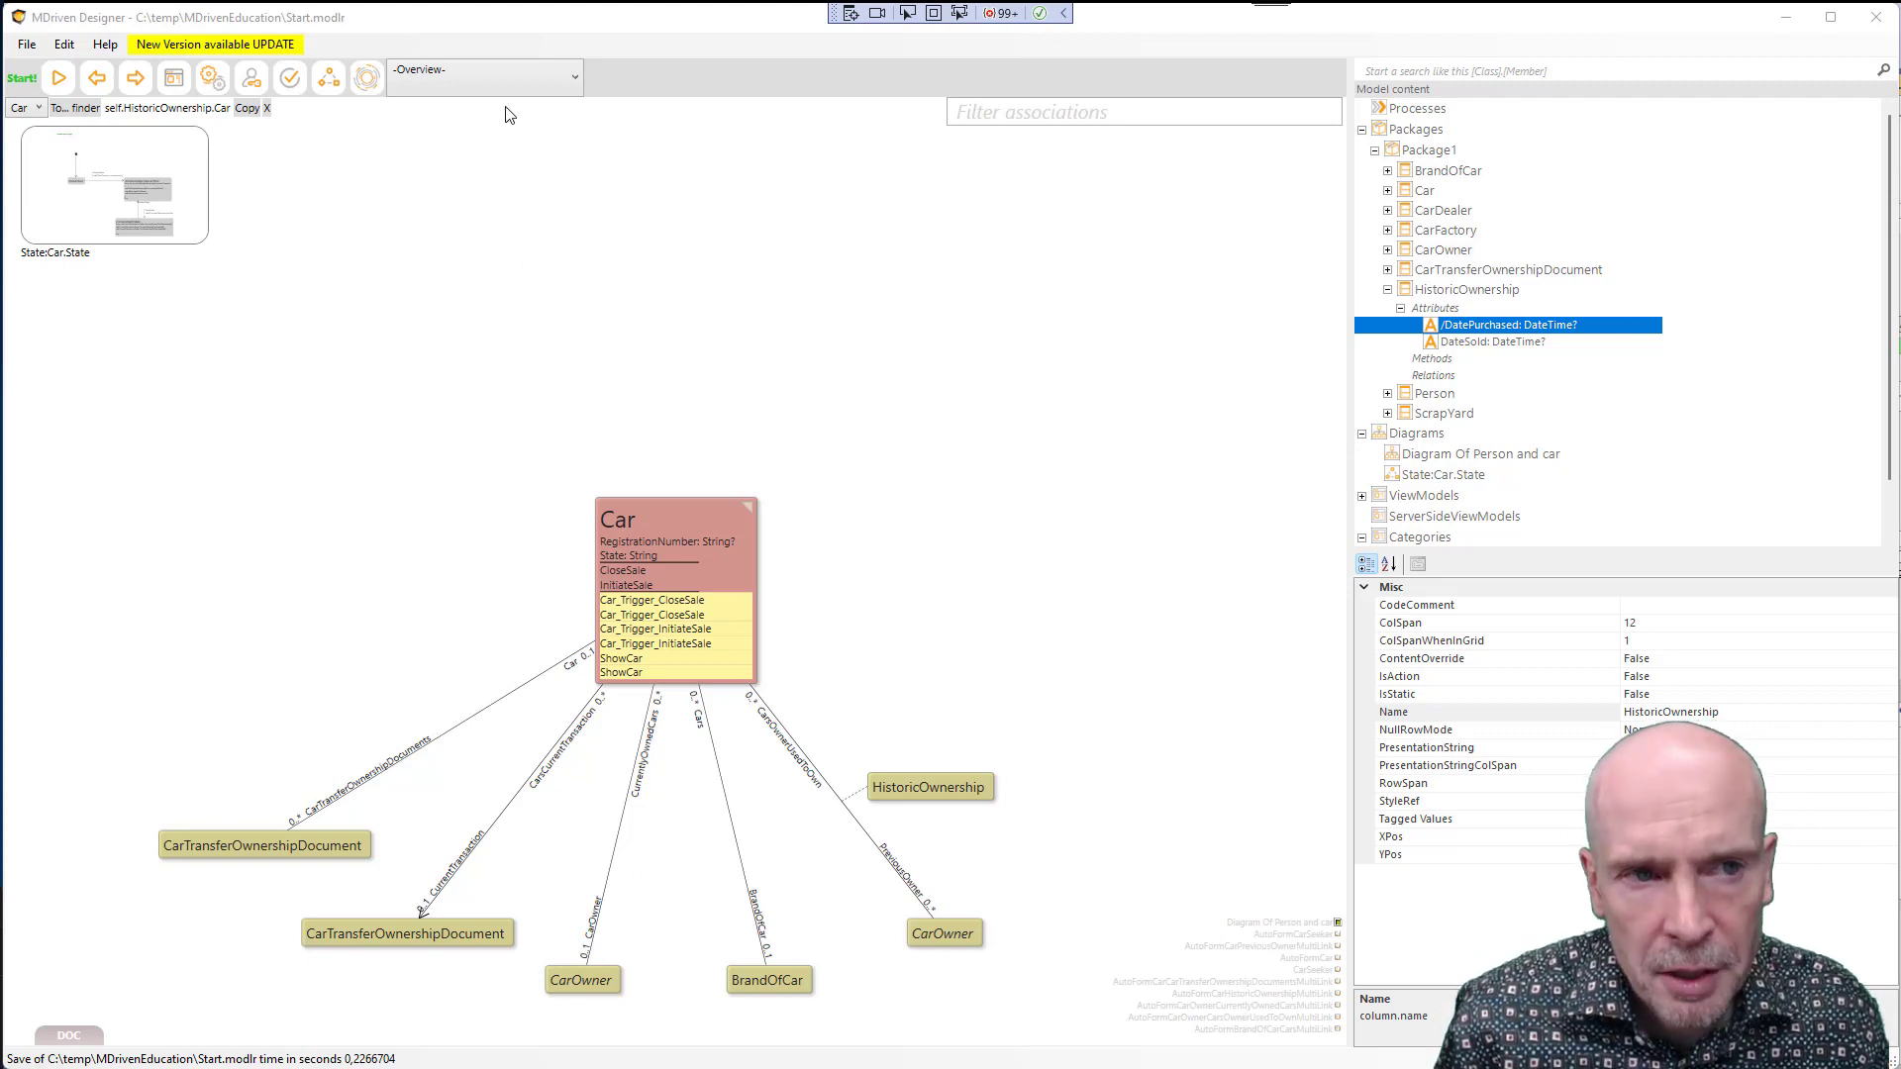
Switch to Diagram Of Person and car and look at the CarTransferOwnershipDocument class overview before returning to the diagram
{"action": "left_click", "coordinate": [484, 80]}
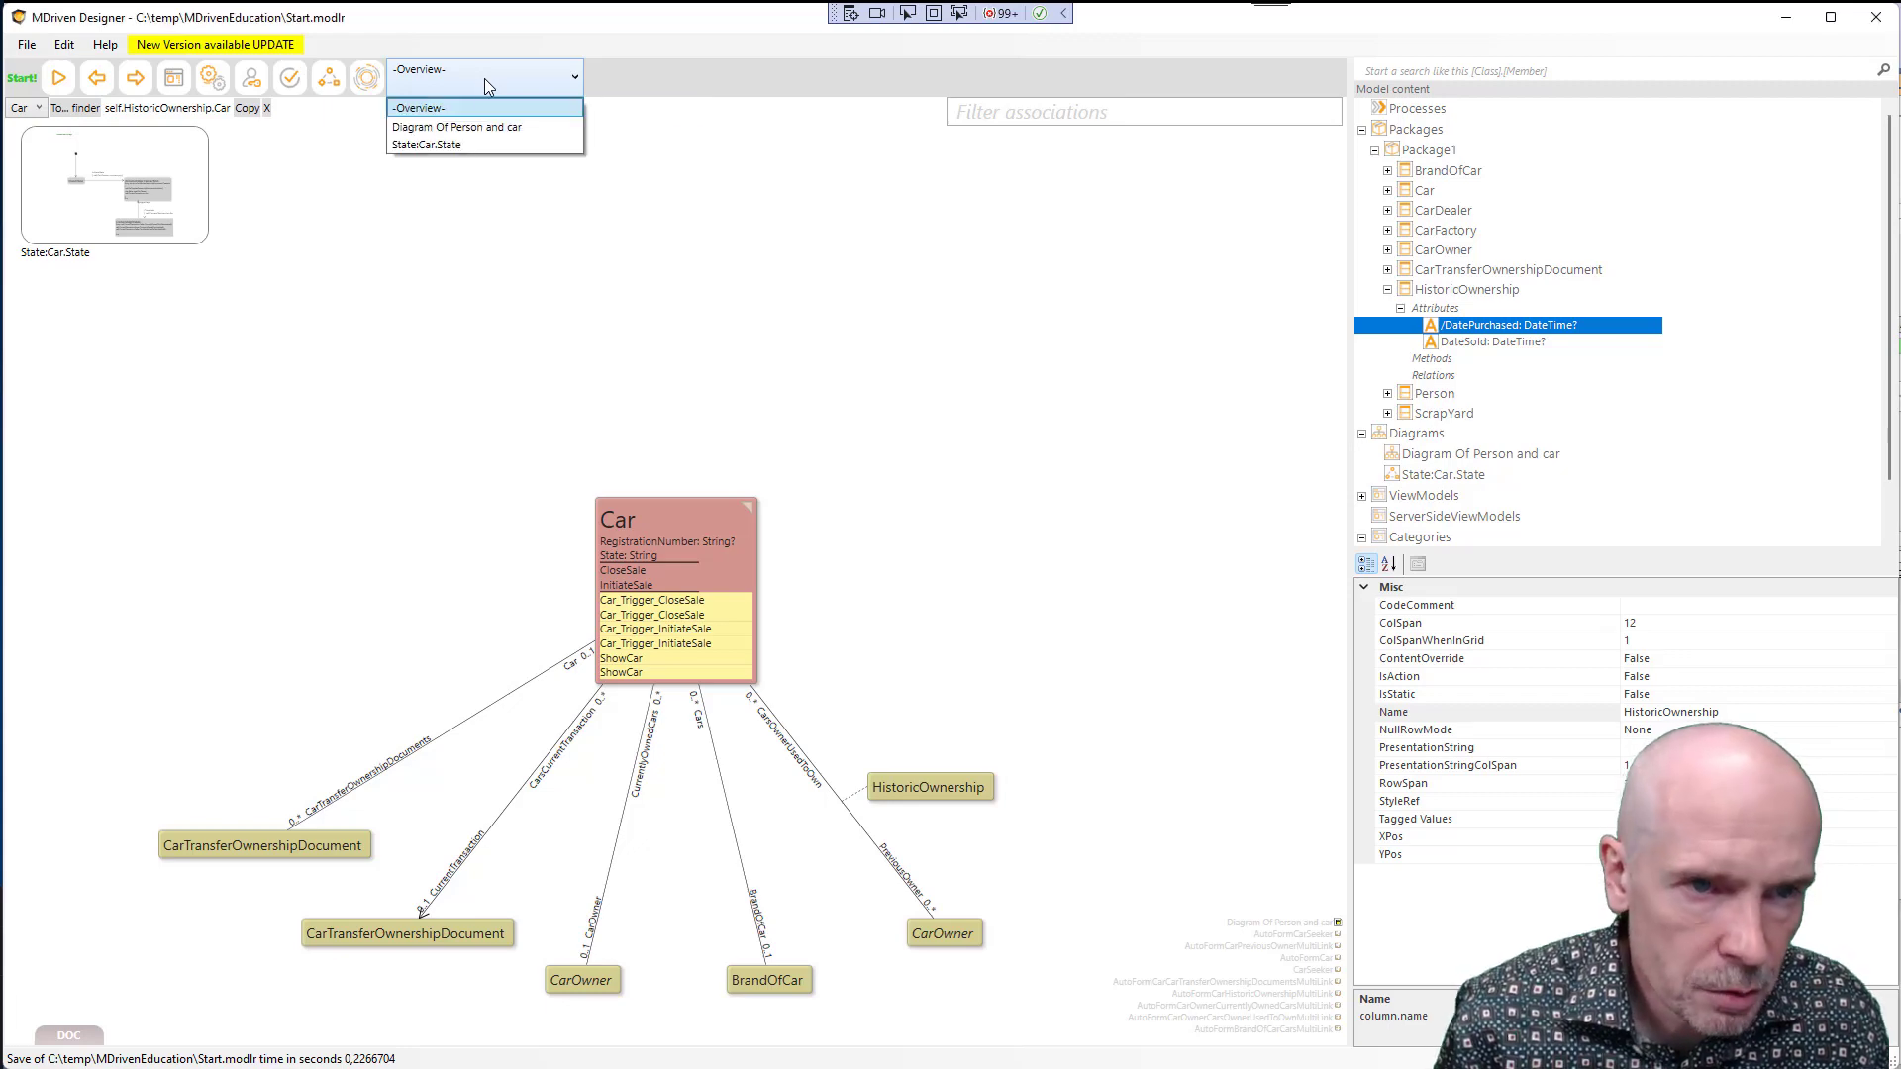
{"action": "left_click", "coordinate": [479, 135]}
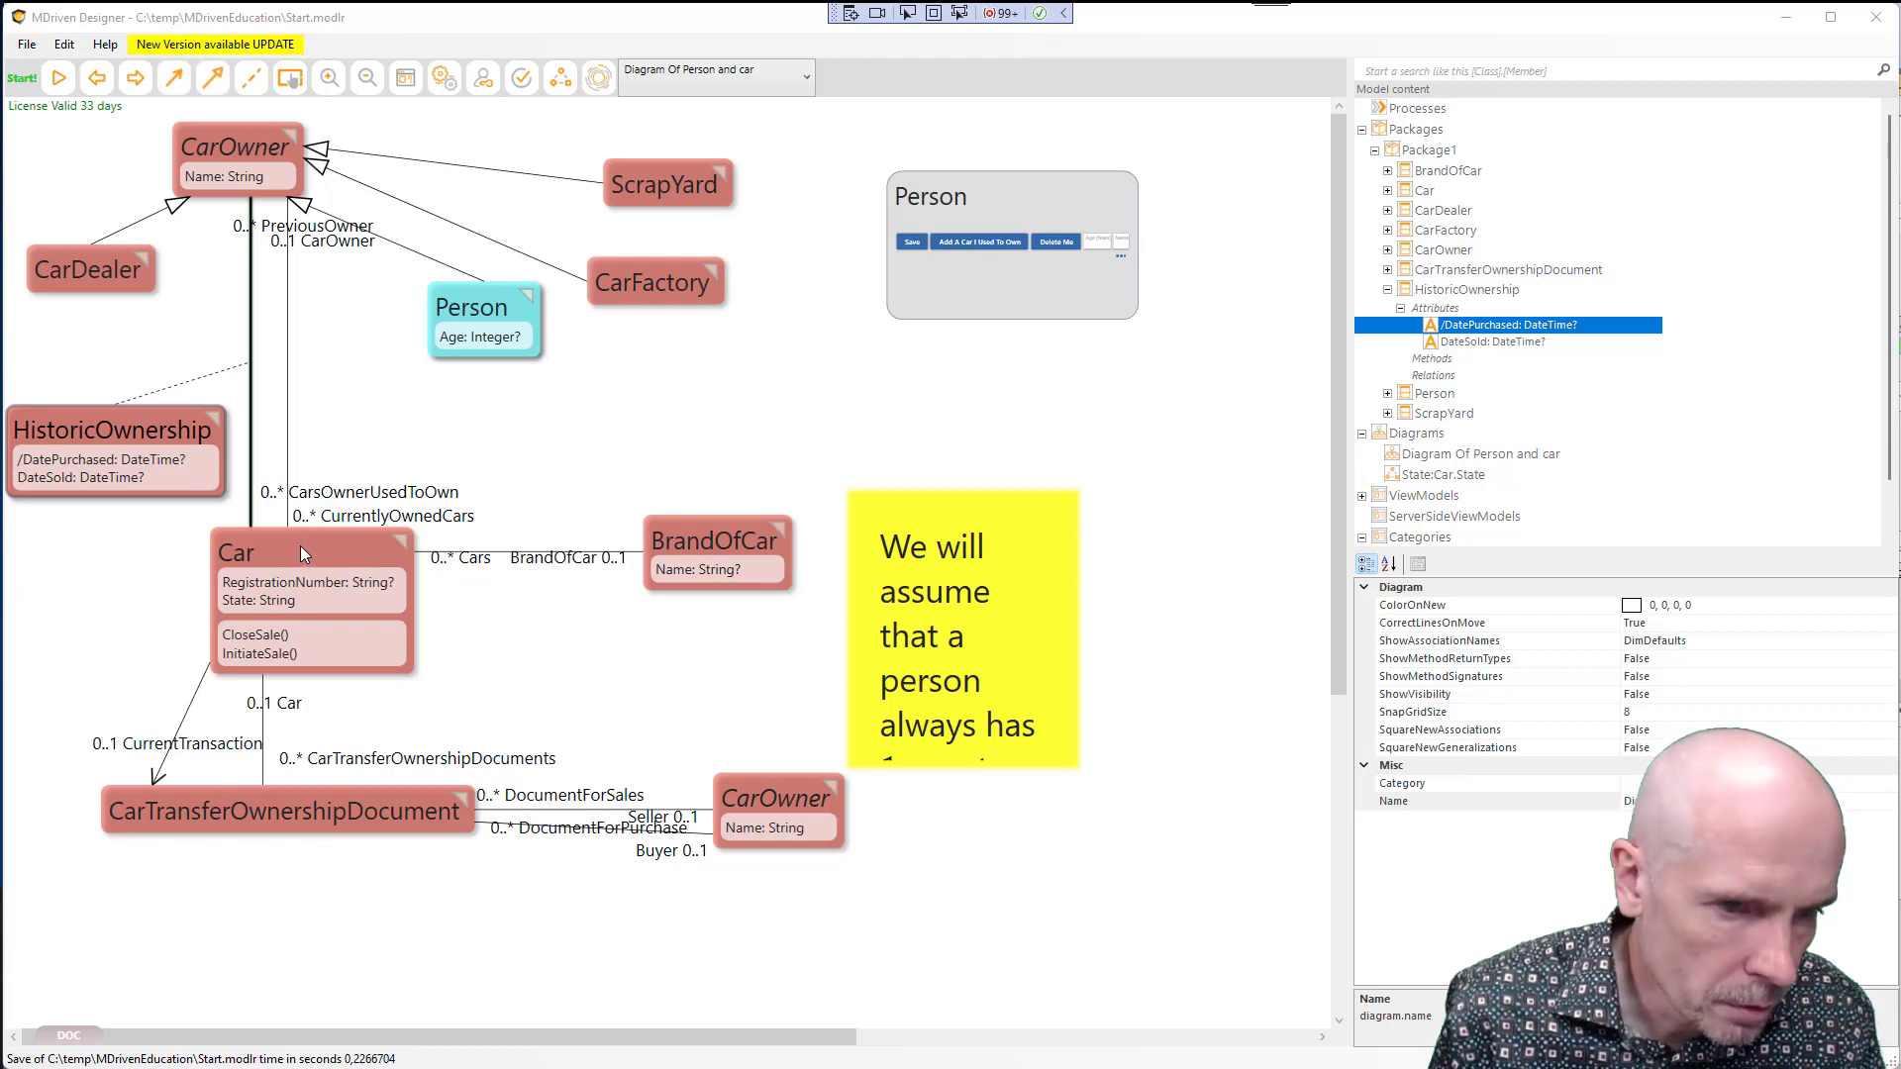
{"action": "double_click", "coordinate": [298, 790]}
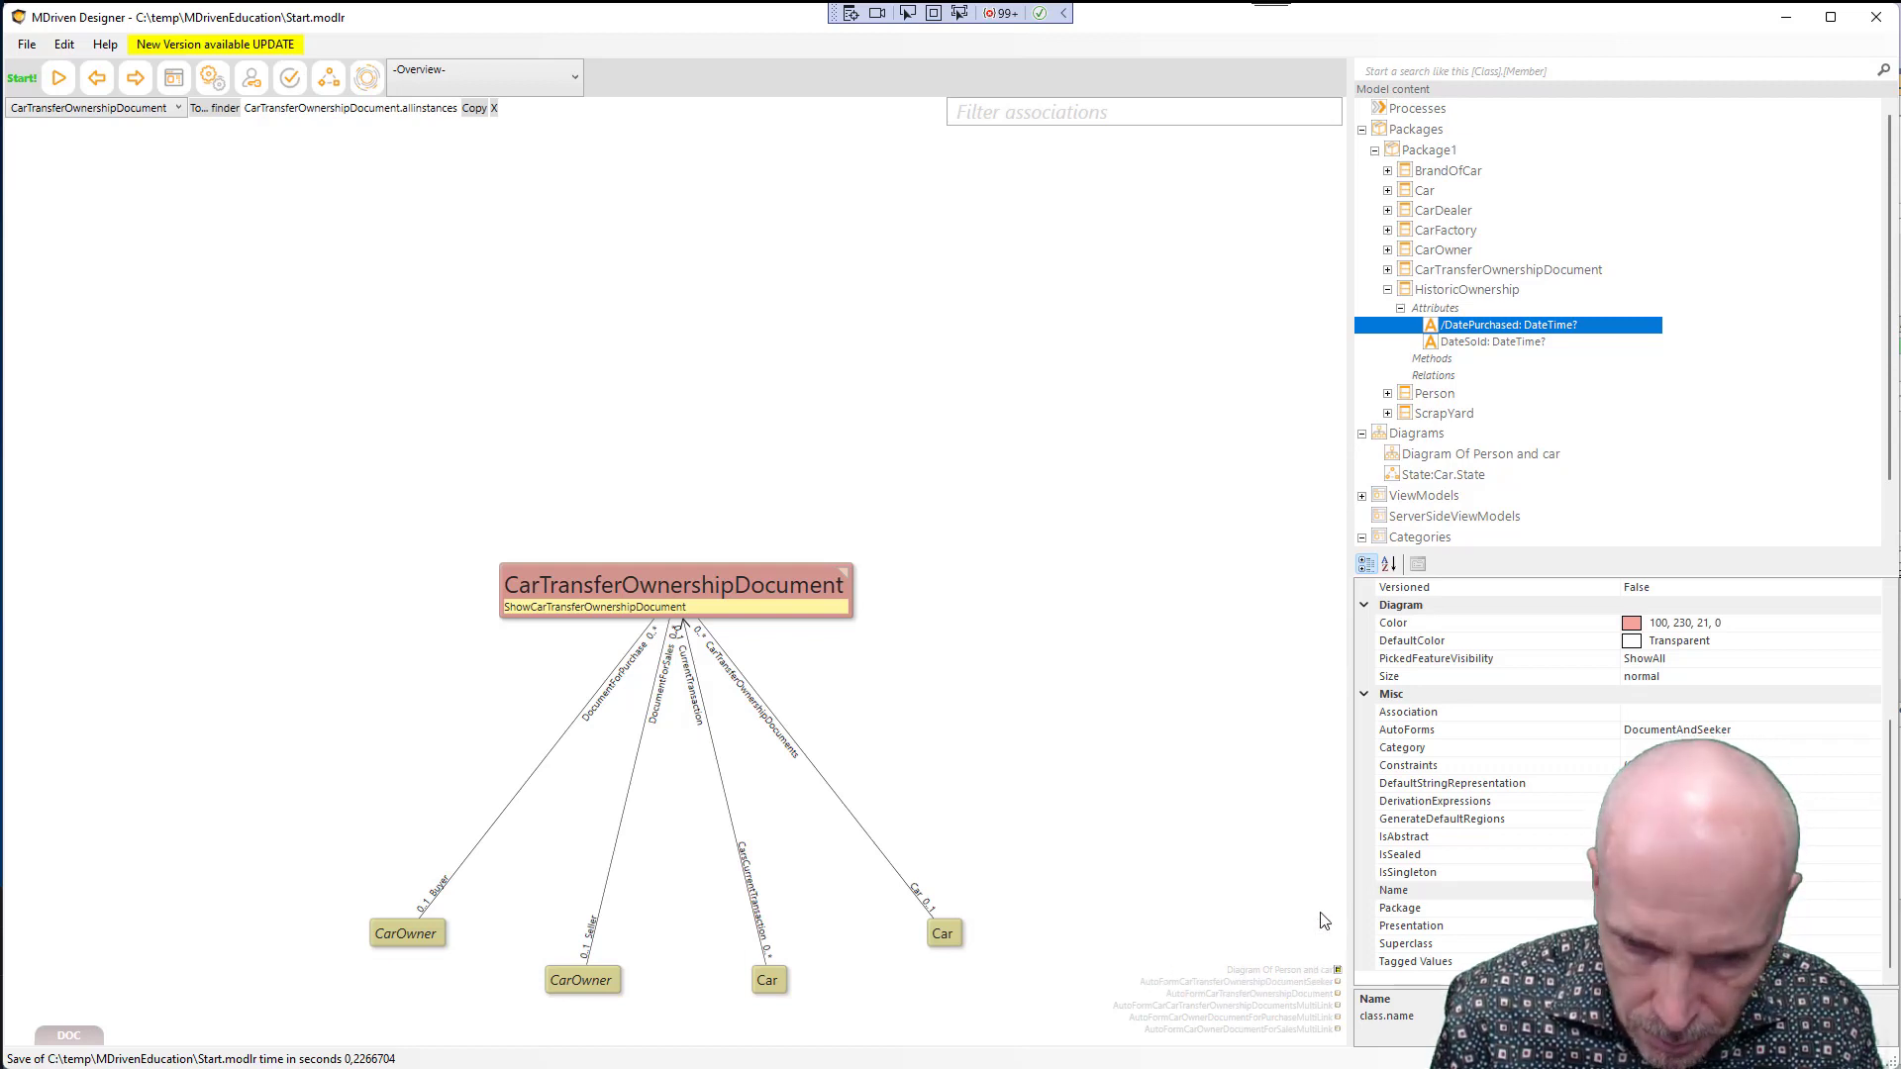
{"action": "left_click", "coordinate": [1301, 972]}
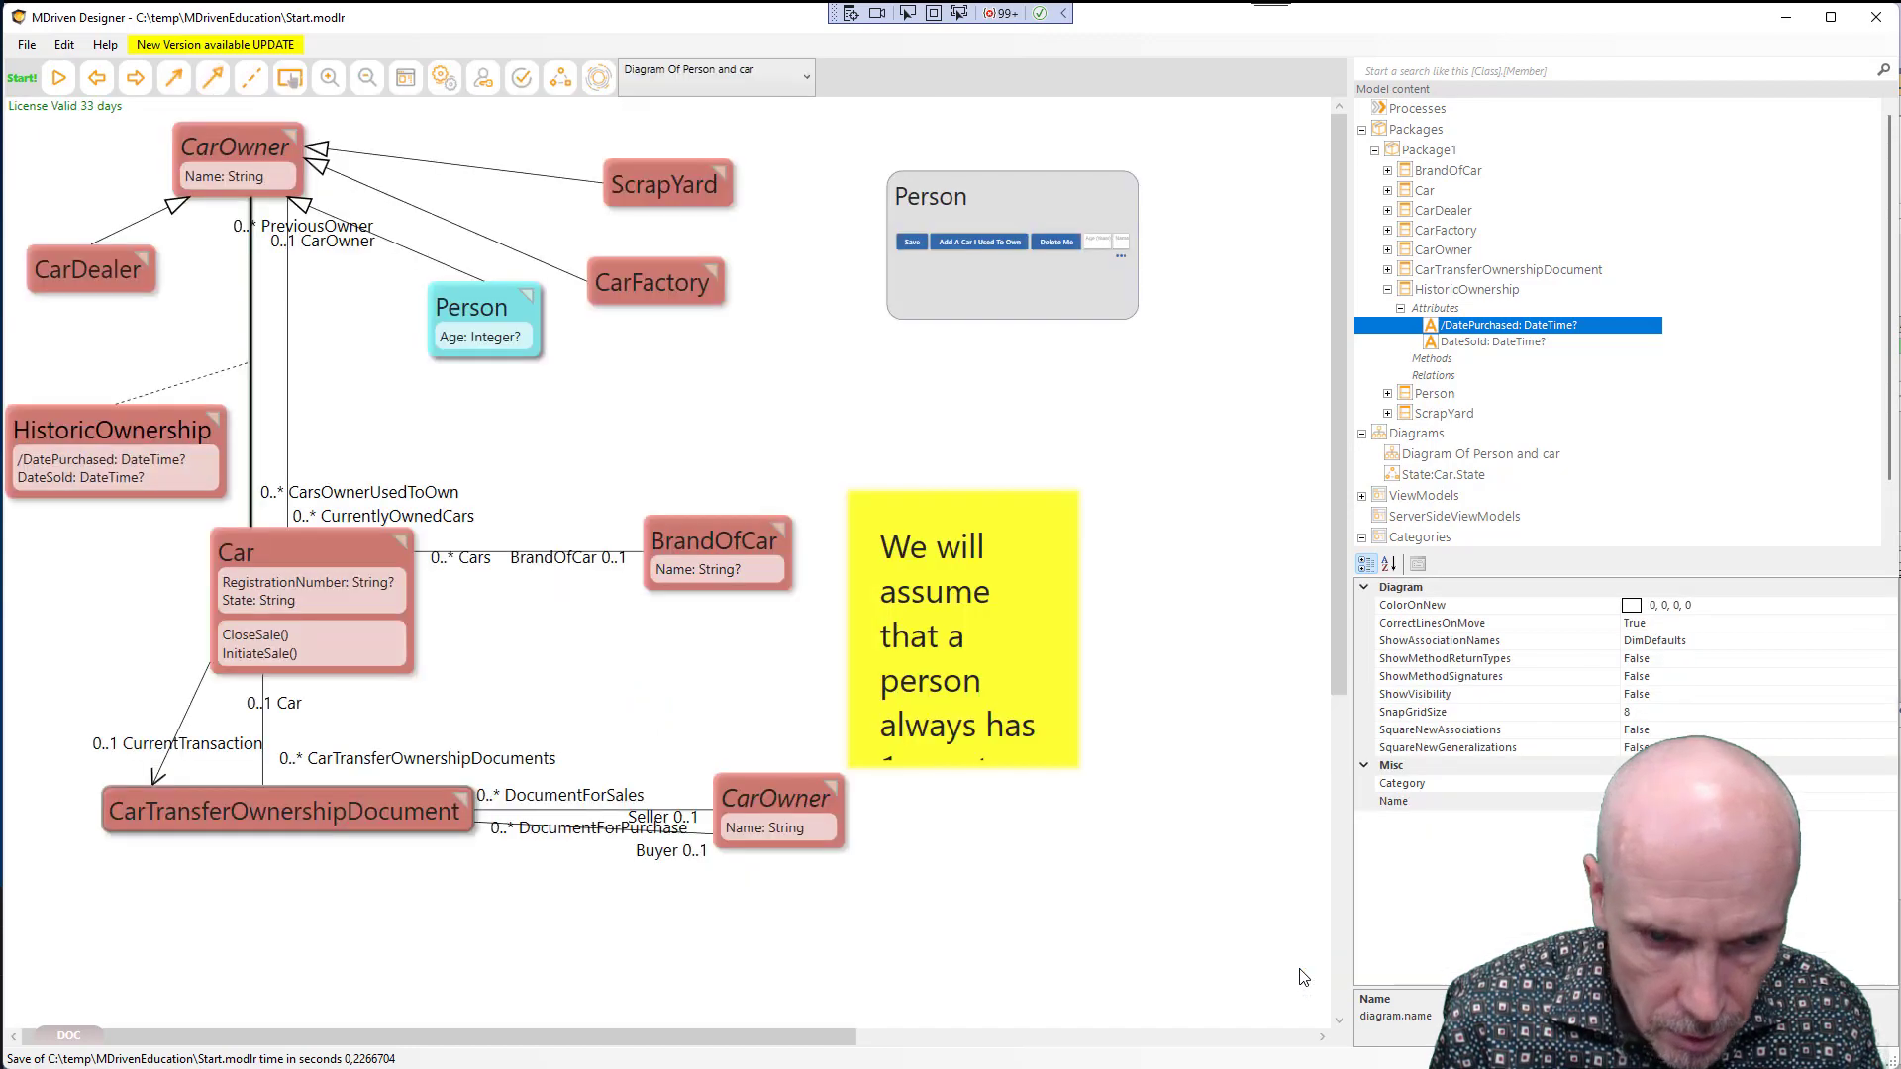
Open the CarSeeker ViewModel from the Car class overview, expand its actions and inspect the AutoFormCar form behind ShowCar
{"action": "left_click", "coordinate": [305, 561]}
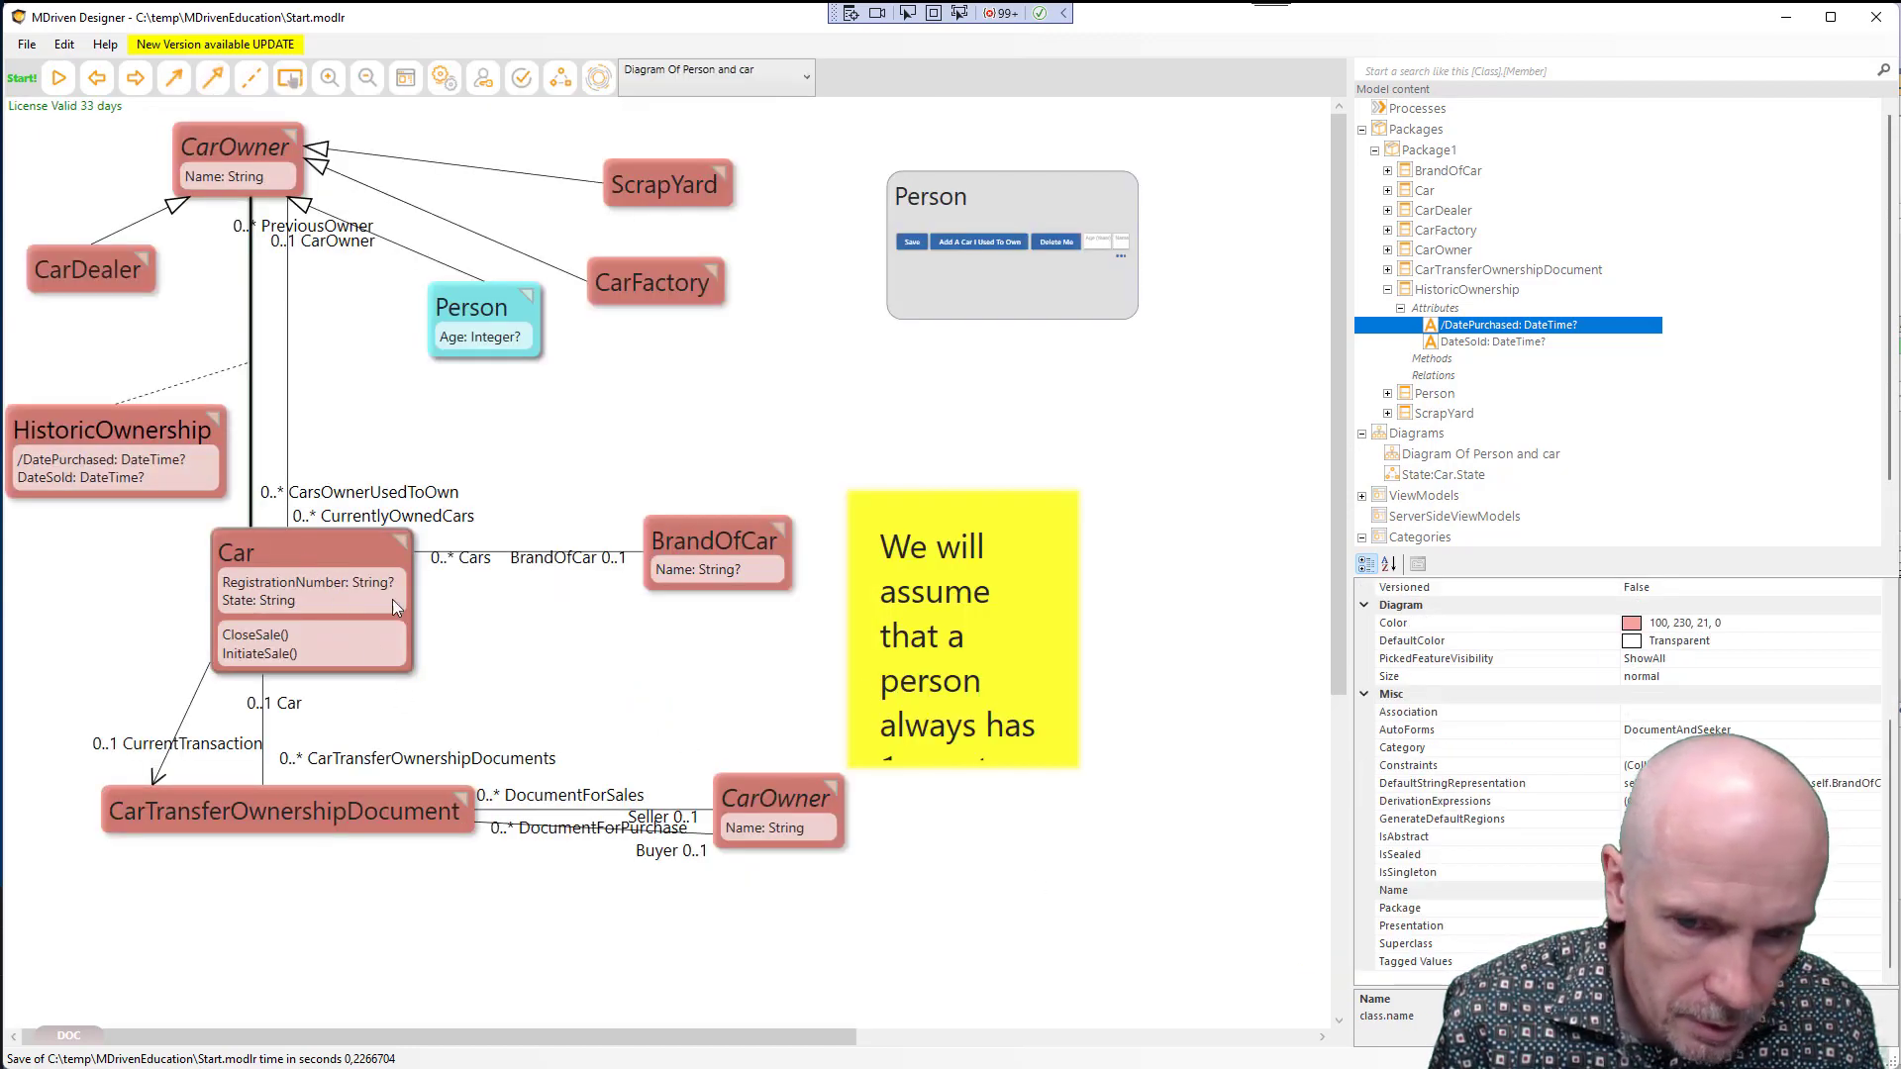
{"action": "double_click", "coordinate": [329, 536]}
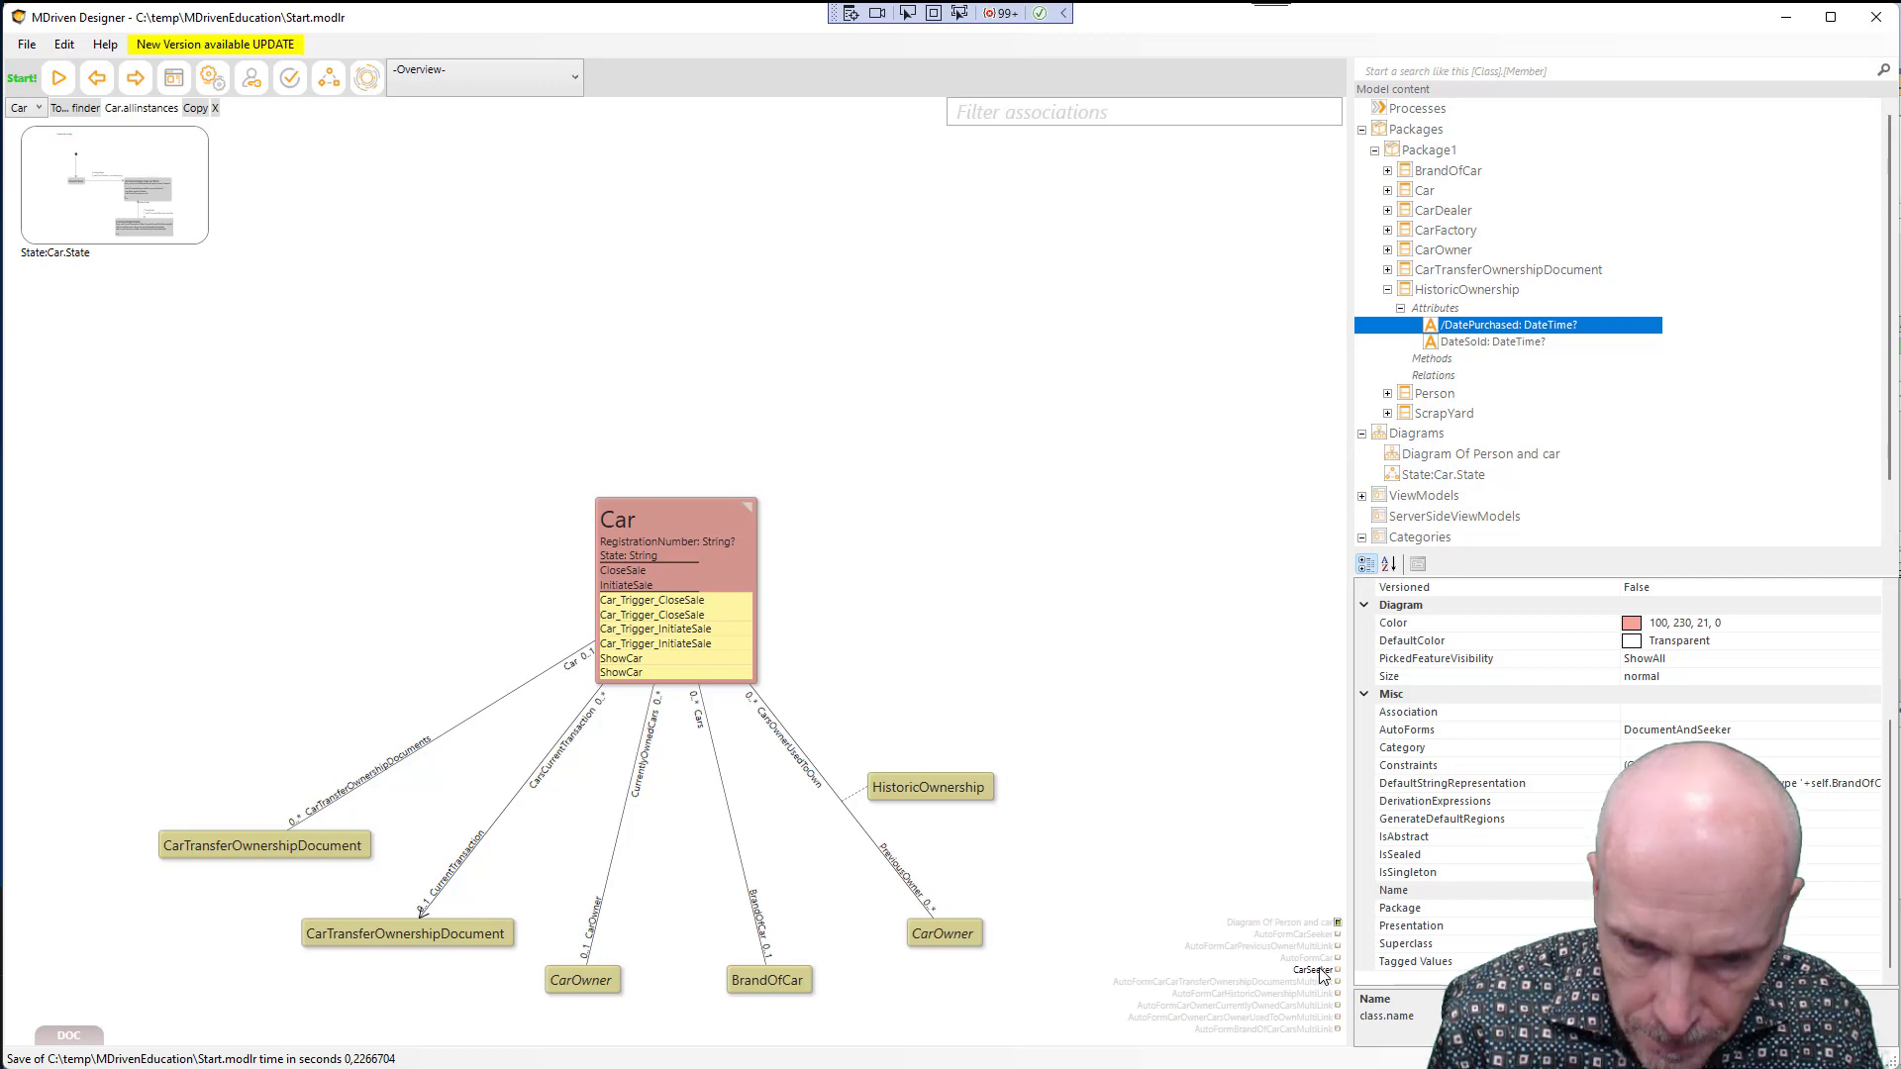
{"action": "left_click", "coordinate": [1317, 970]}
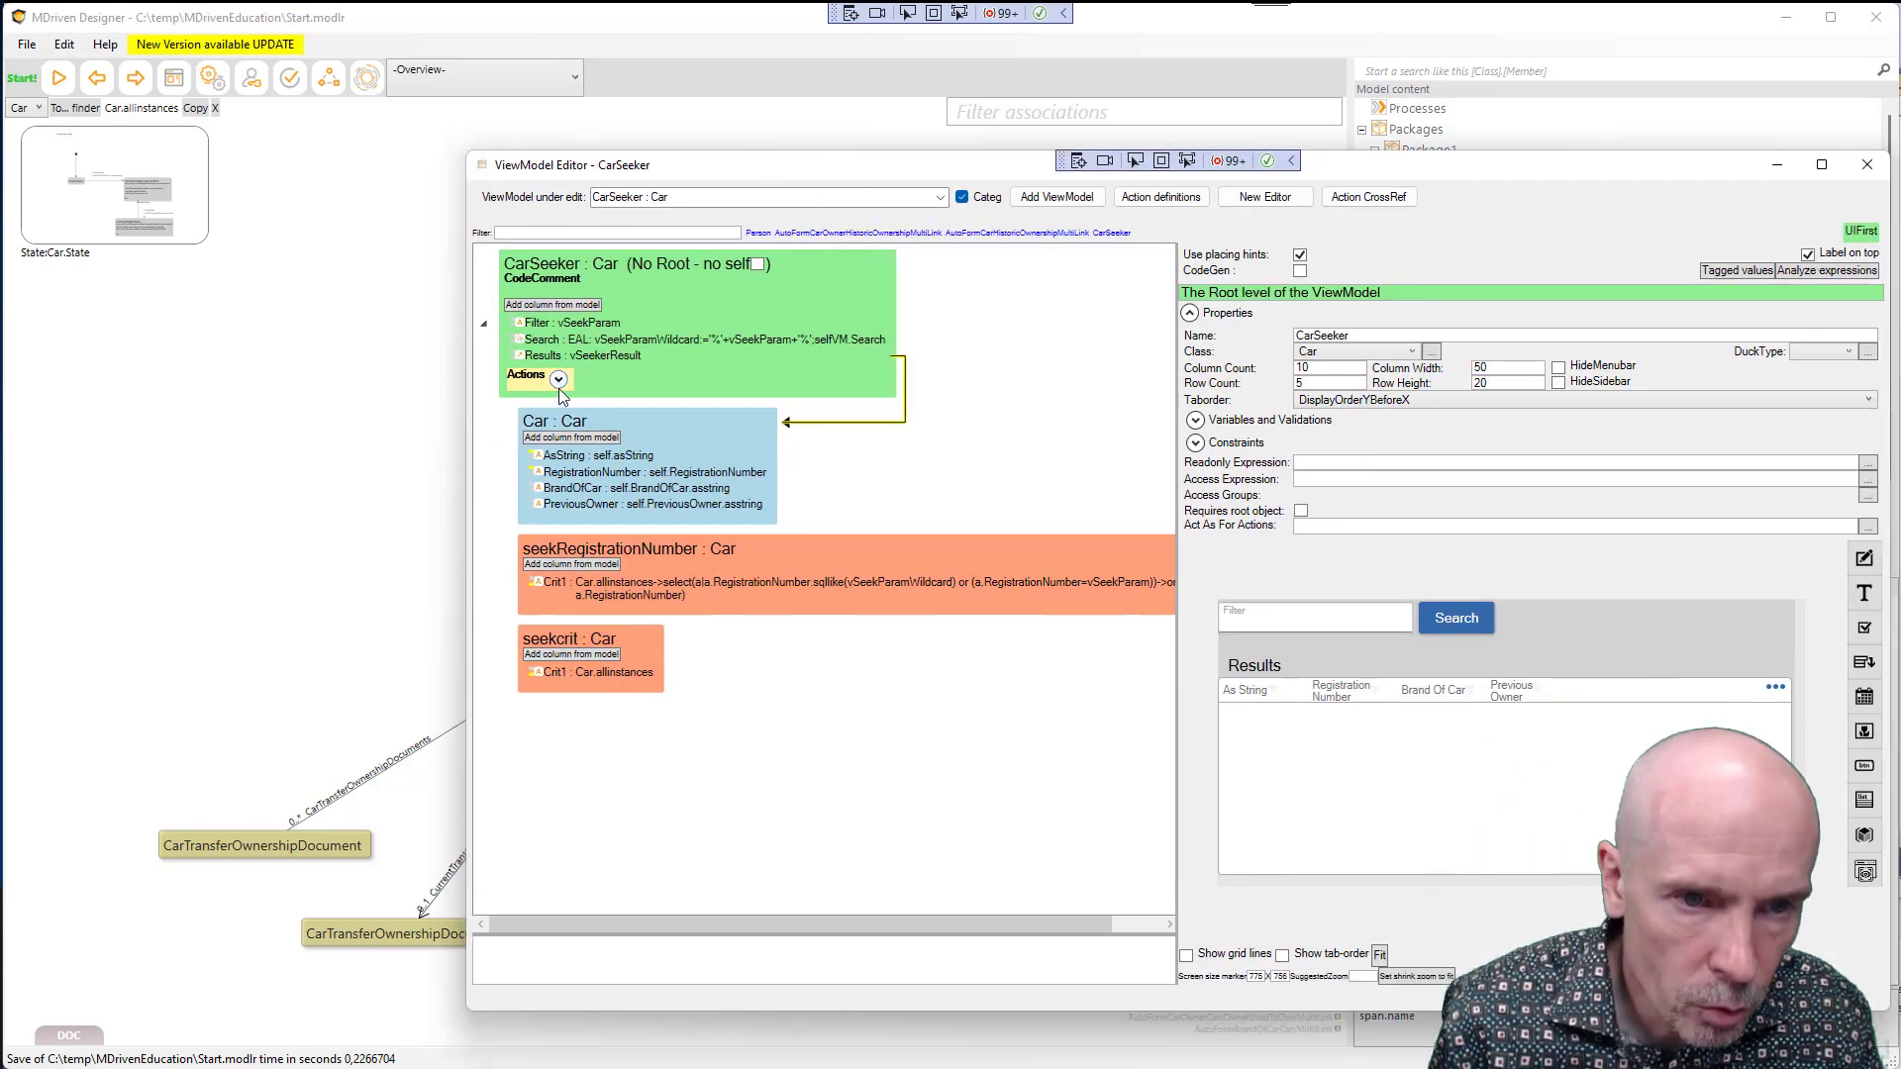
{"action": "left_click", "coordinate": [558, 382]}
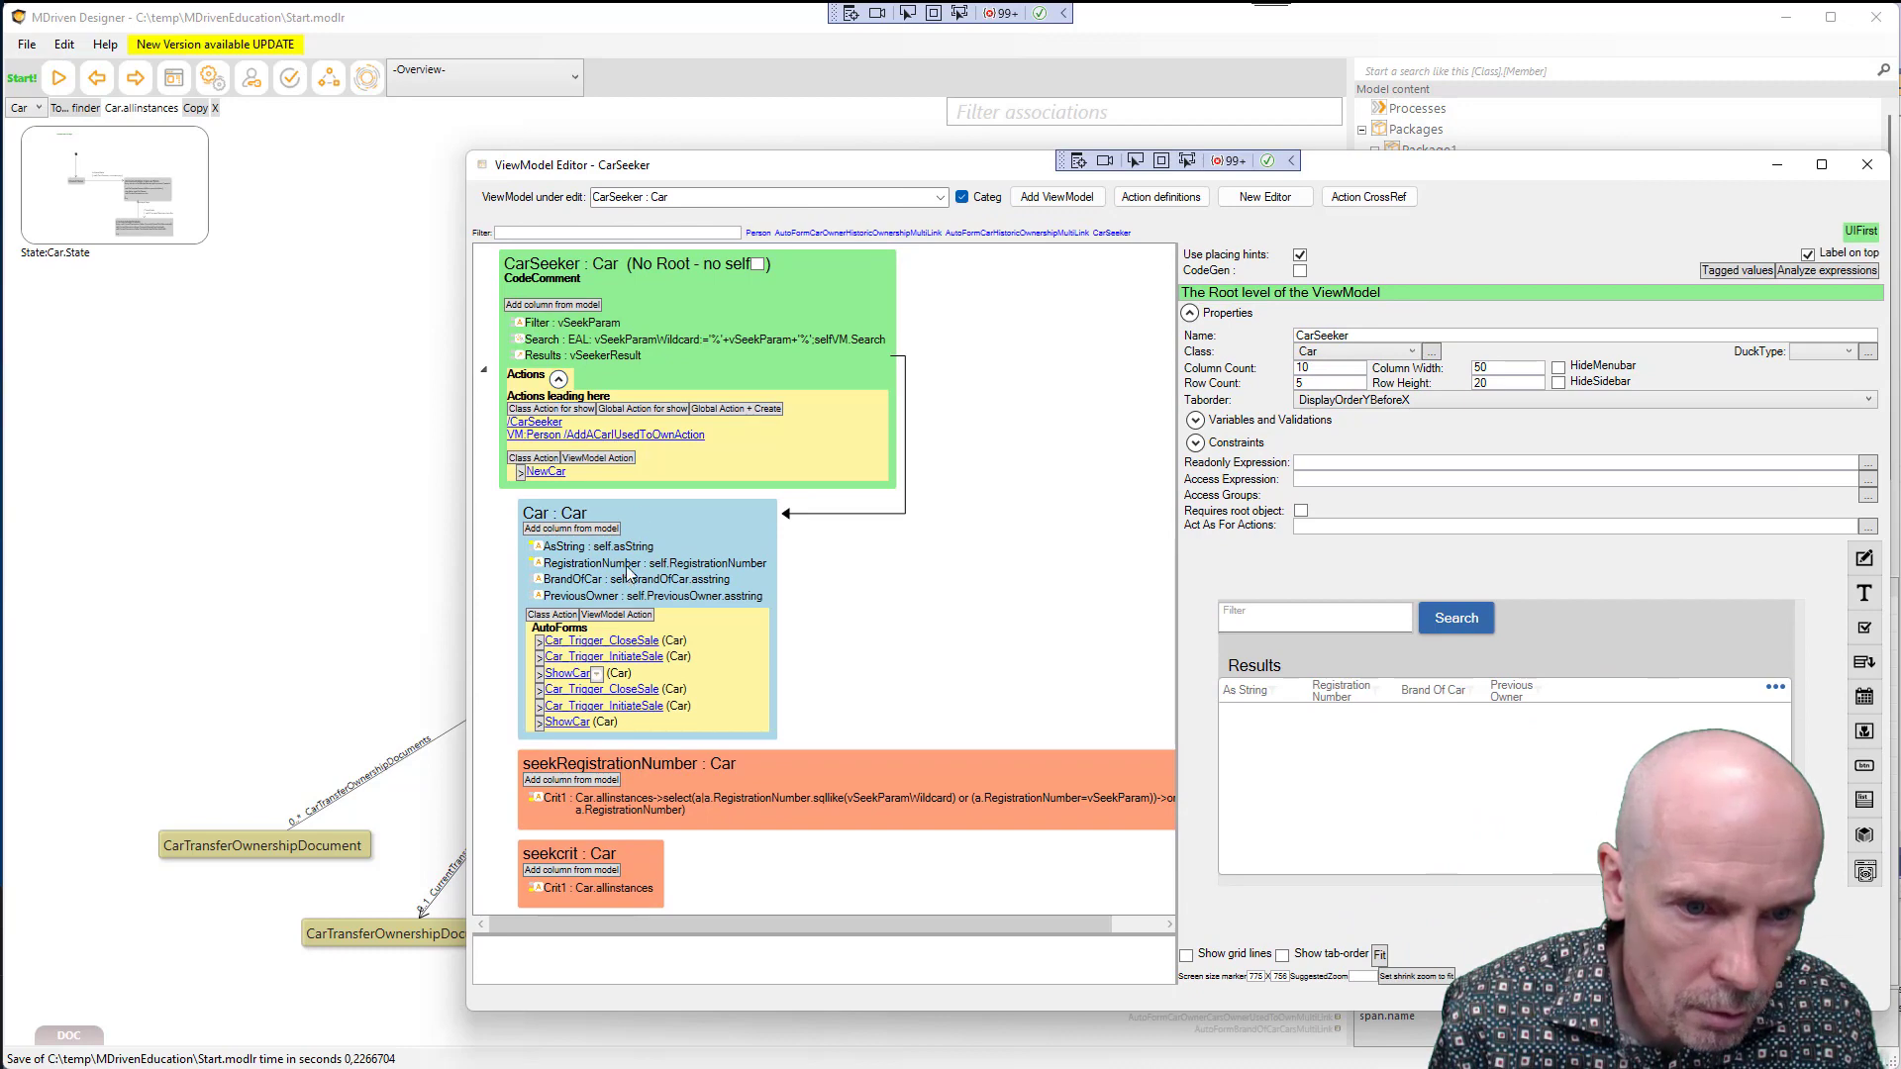
{"action": "left_click", "coordinate": [596, 674]}
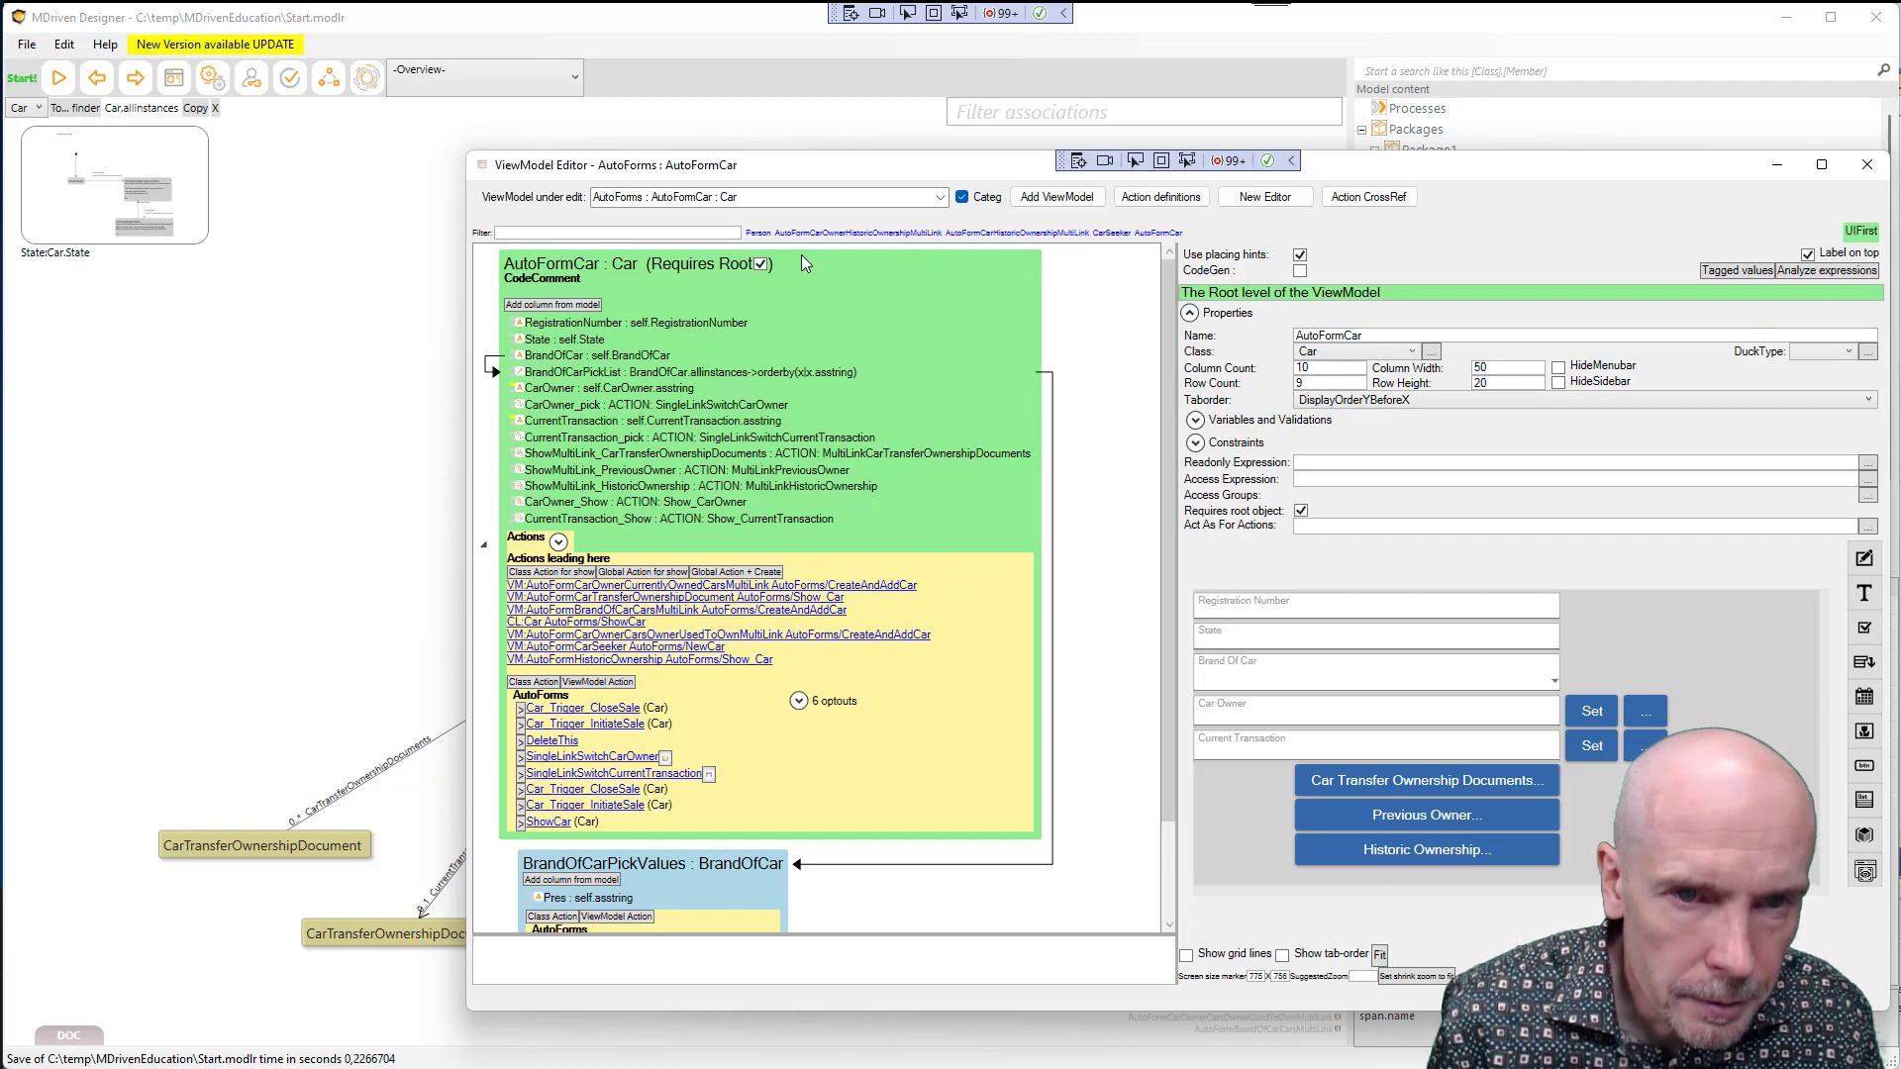
{"action": "left_click", "coordinate": [1111, 234]}
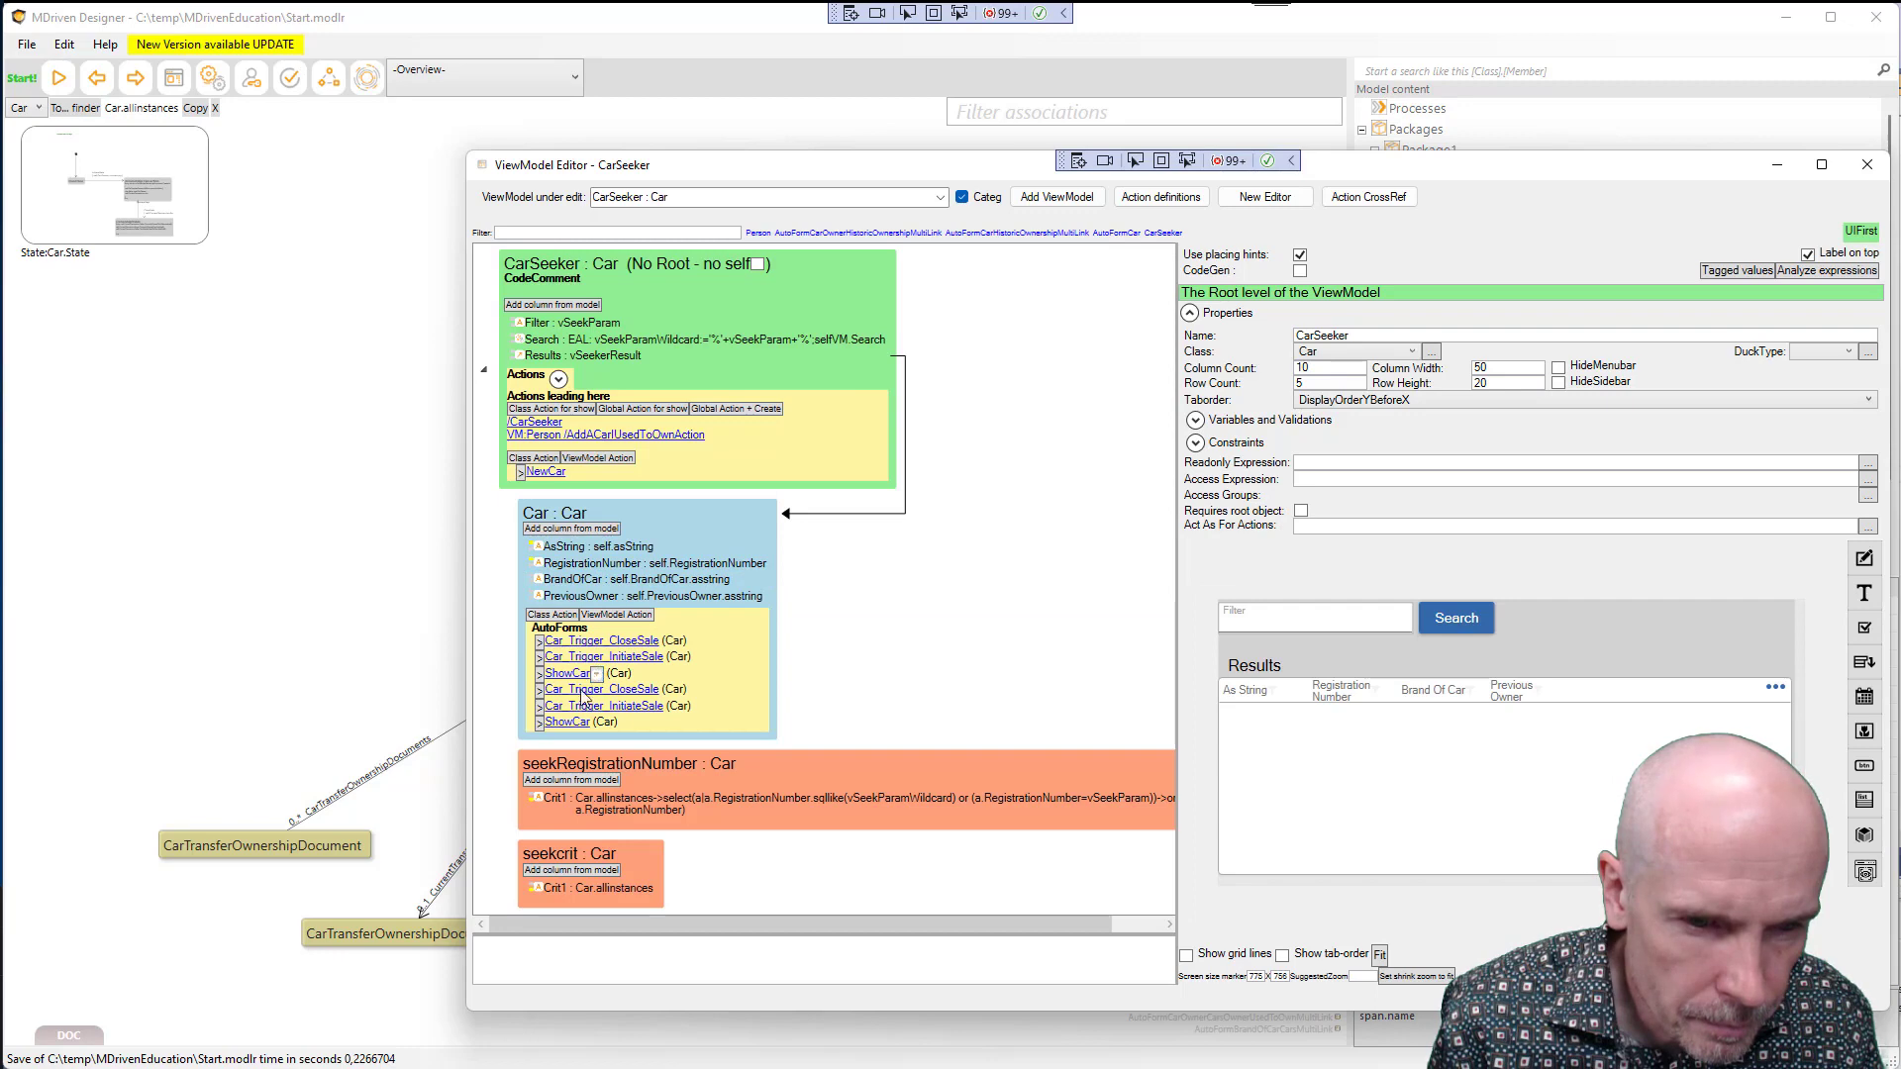
Delete the ShowCar class action without a ViewModel from the Car actions, keeping the AutoForms one
{"action": "left_click", "coordinate": [568, 724]}
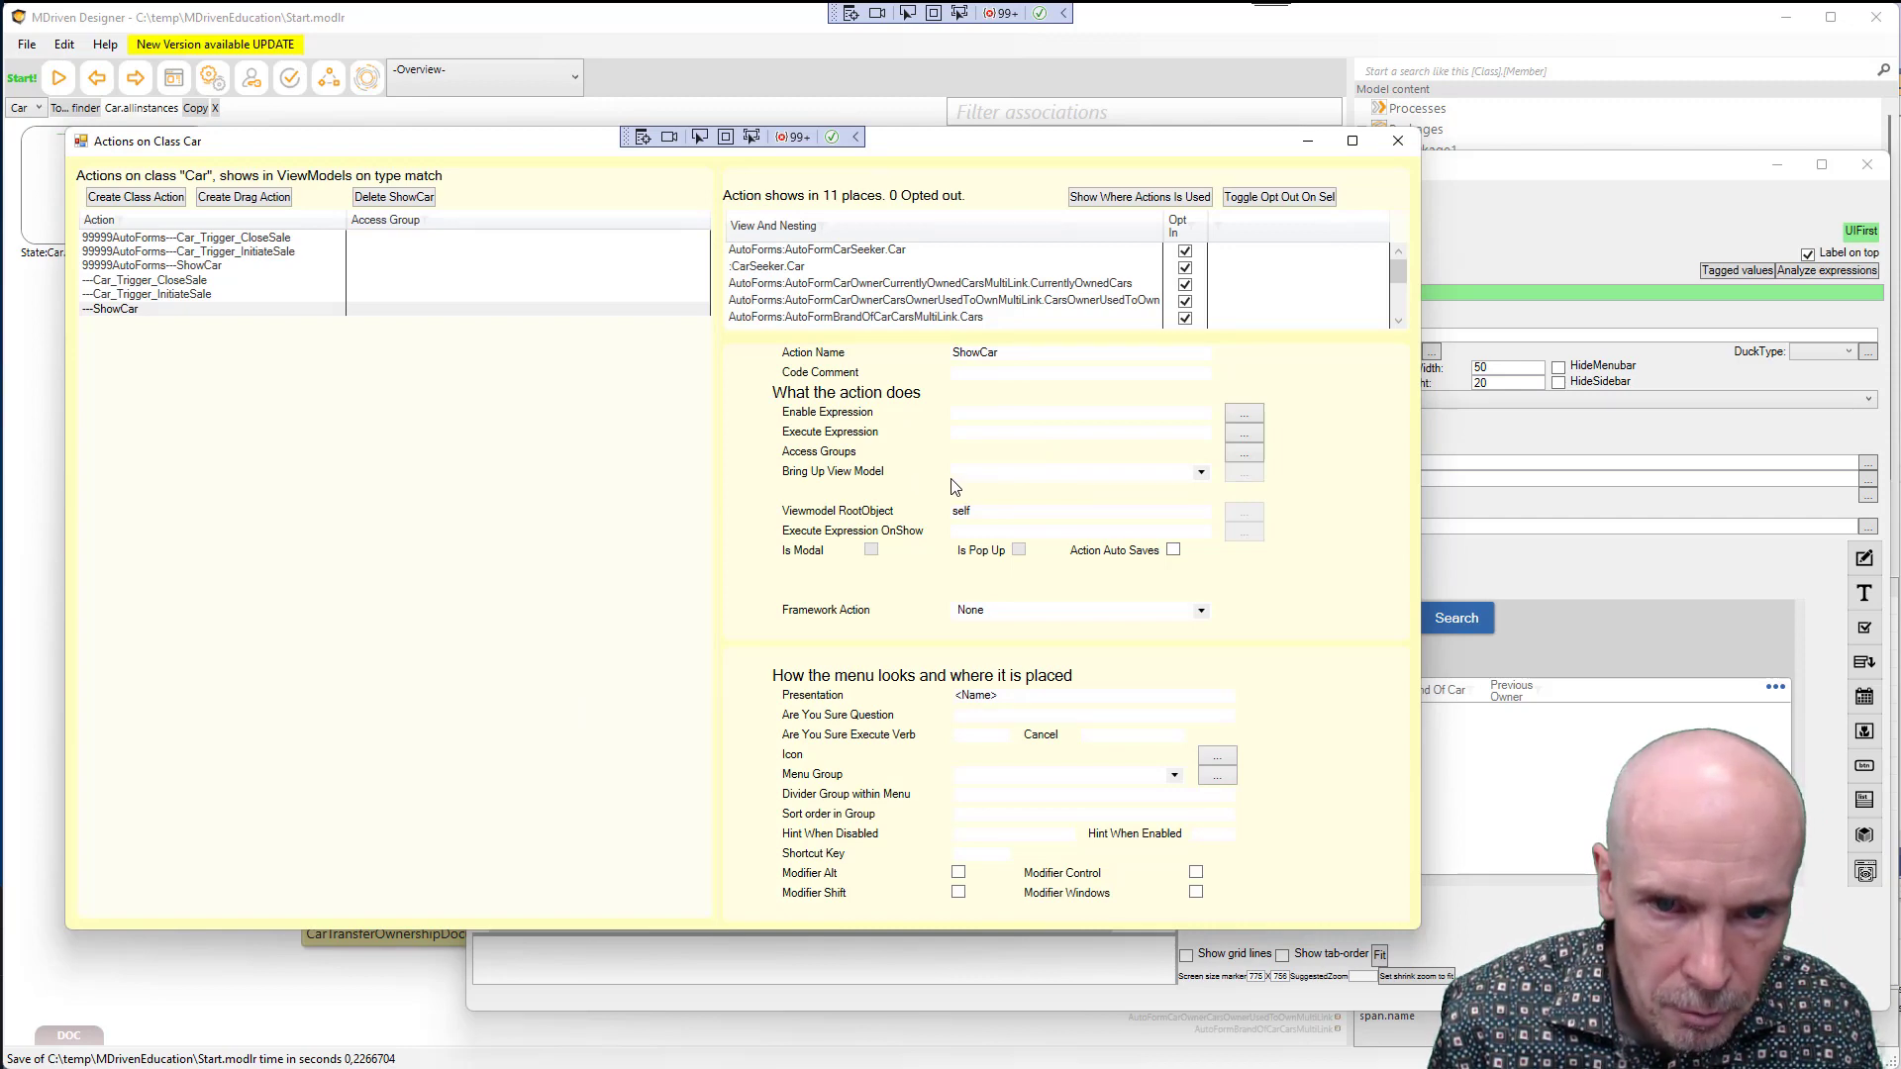
{"action": "right_click", "coordinate": [125, 315]}
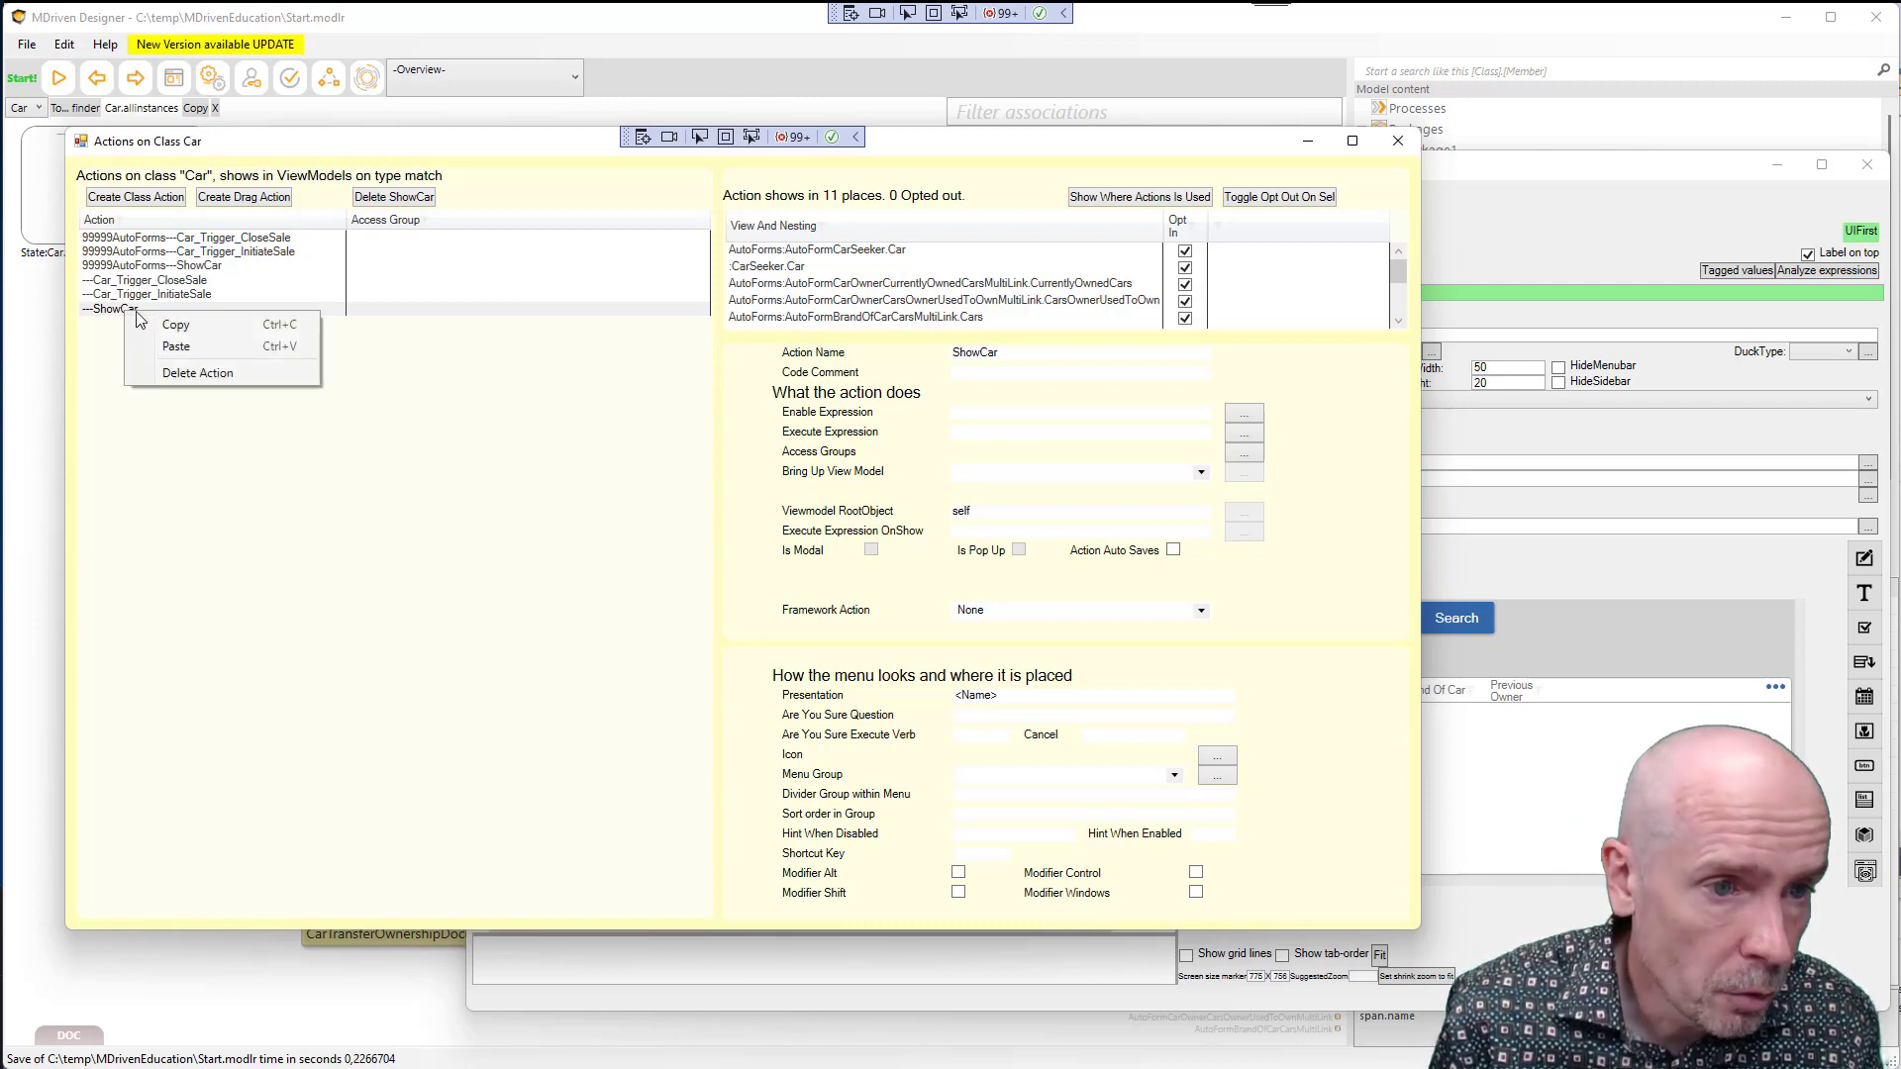
{"action": "left_click", "coordinate": [193, 376]}
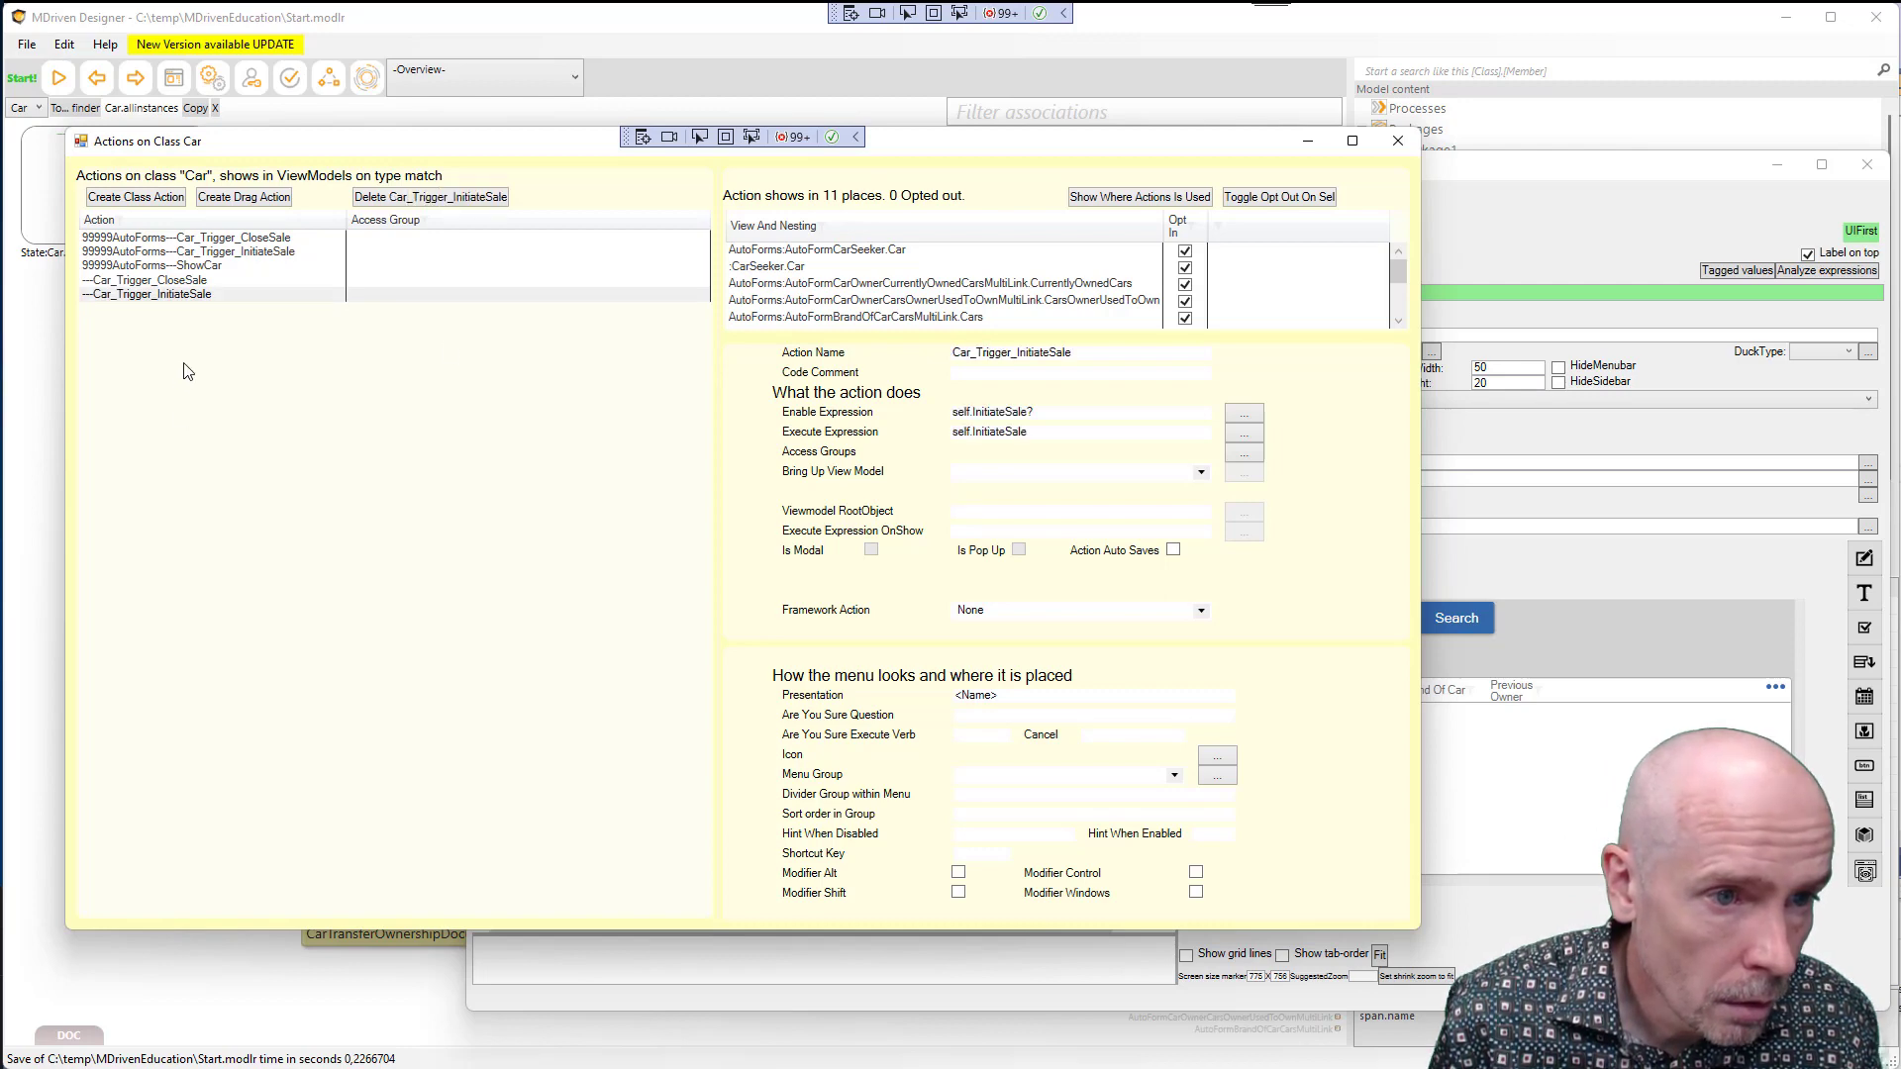
{"action": "left_click", "coordinate": [1398, 141]}
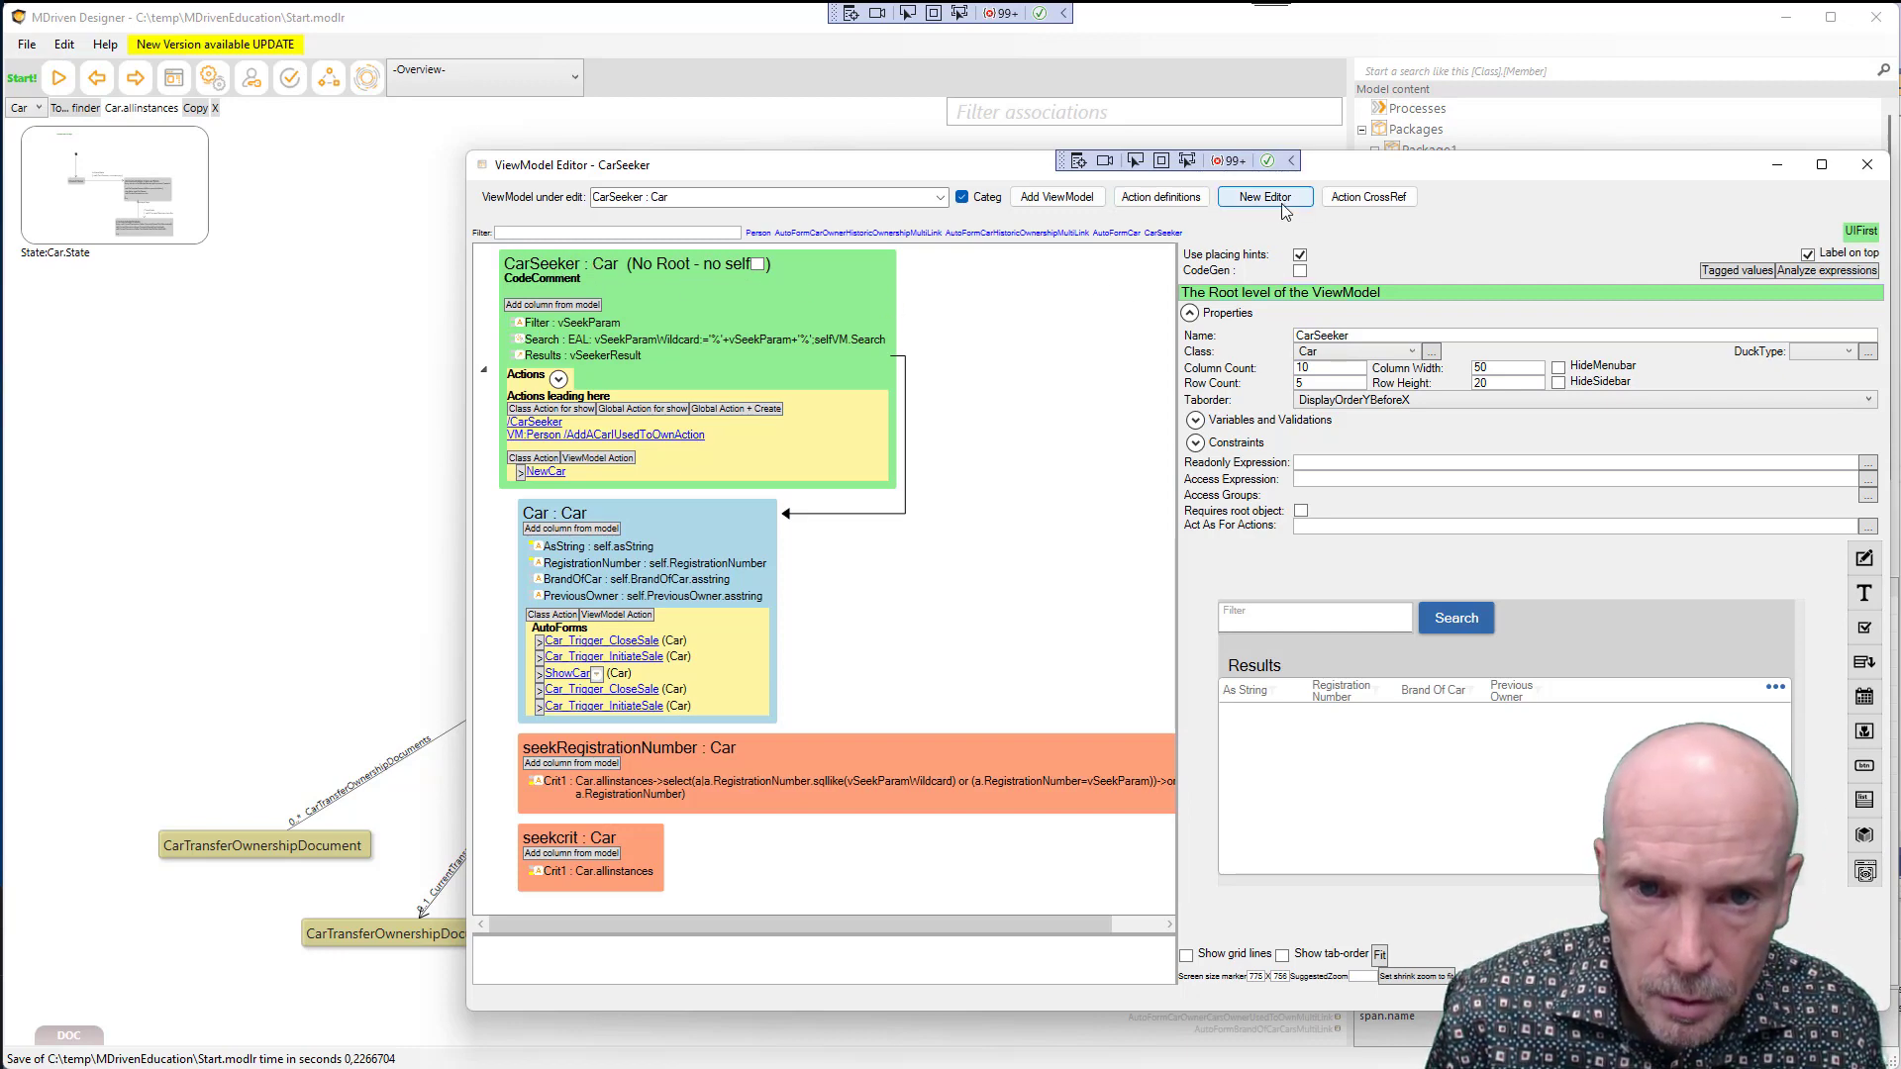
Add a new ViewModel and name it ProperCarView
{"action": "left_click", "coordinate": [1059, 201]}
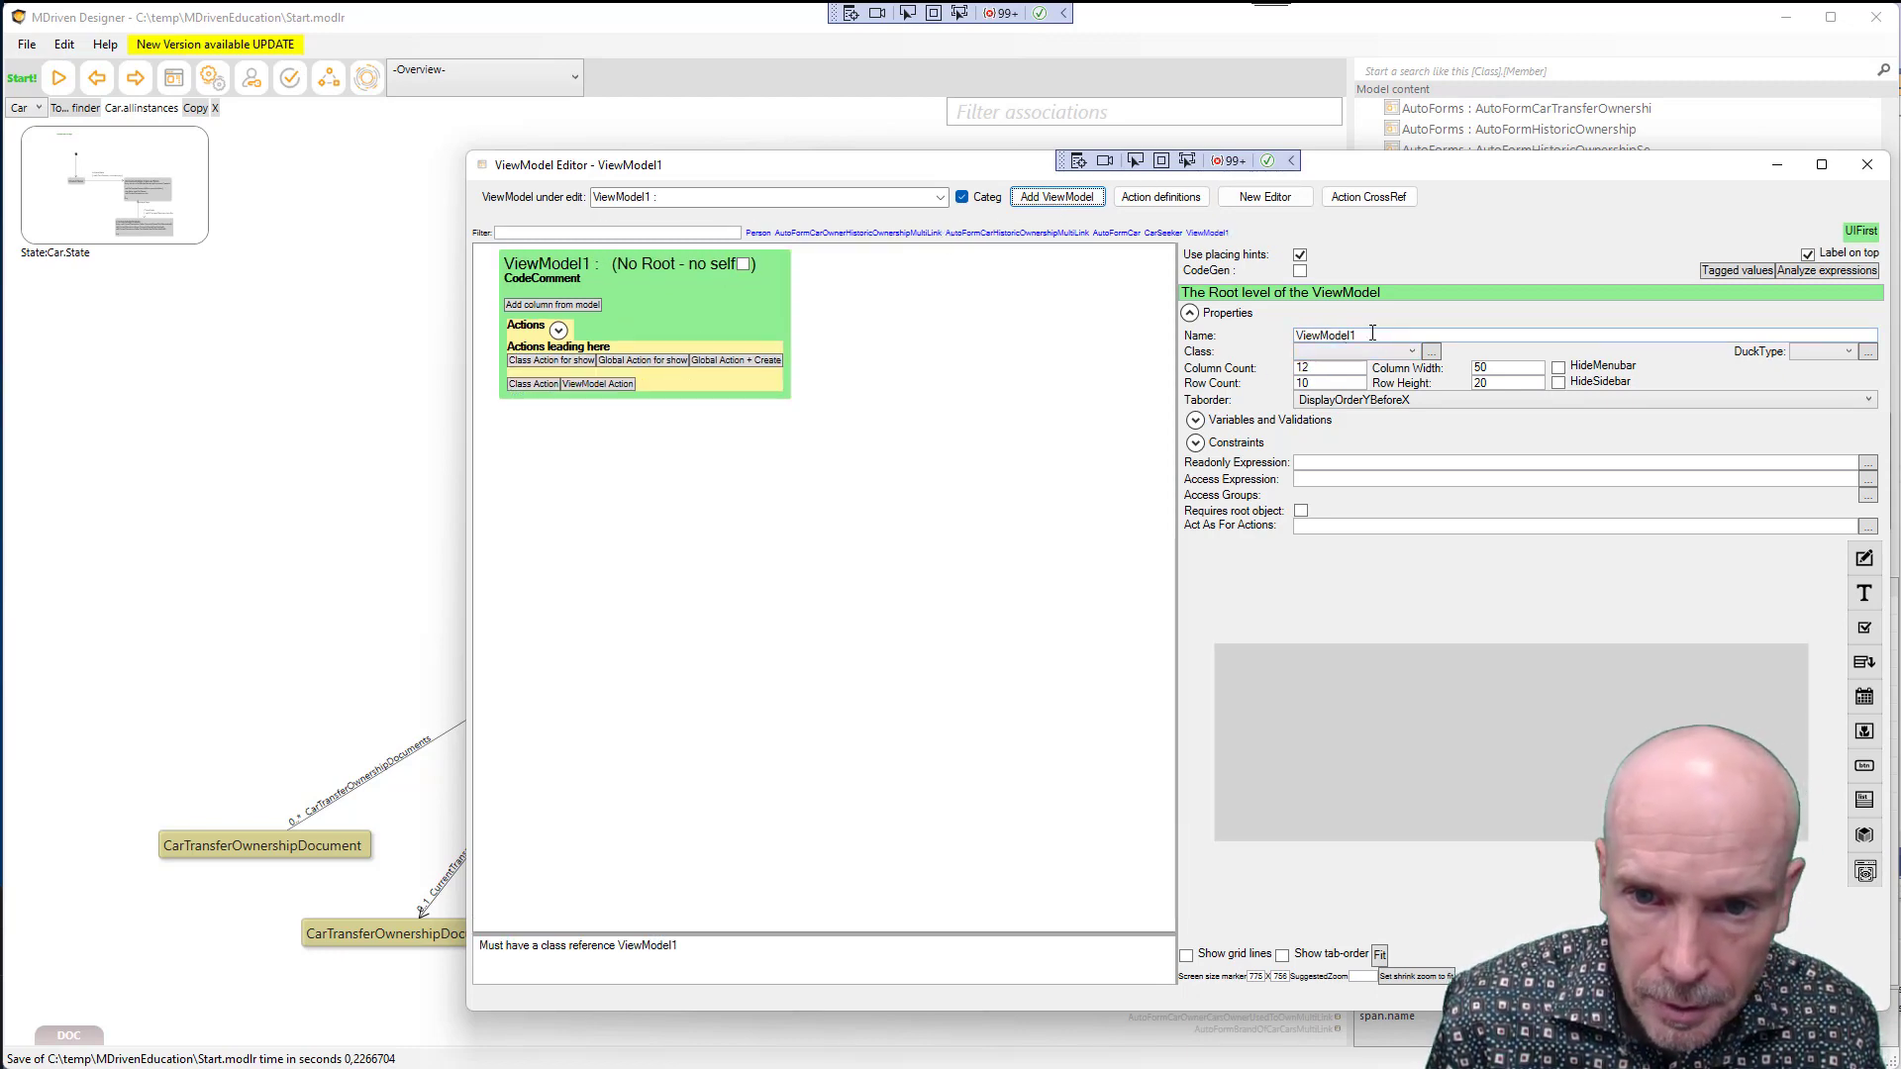
{"action": "double_click", "coordinate": [1409, 337]}
{"action": "type", "text": "ProperCa"}
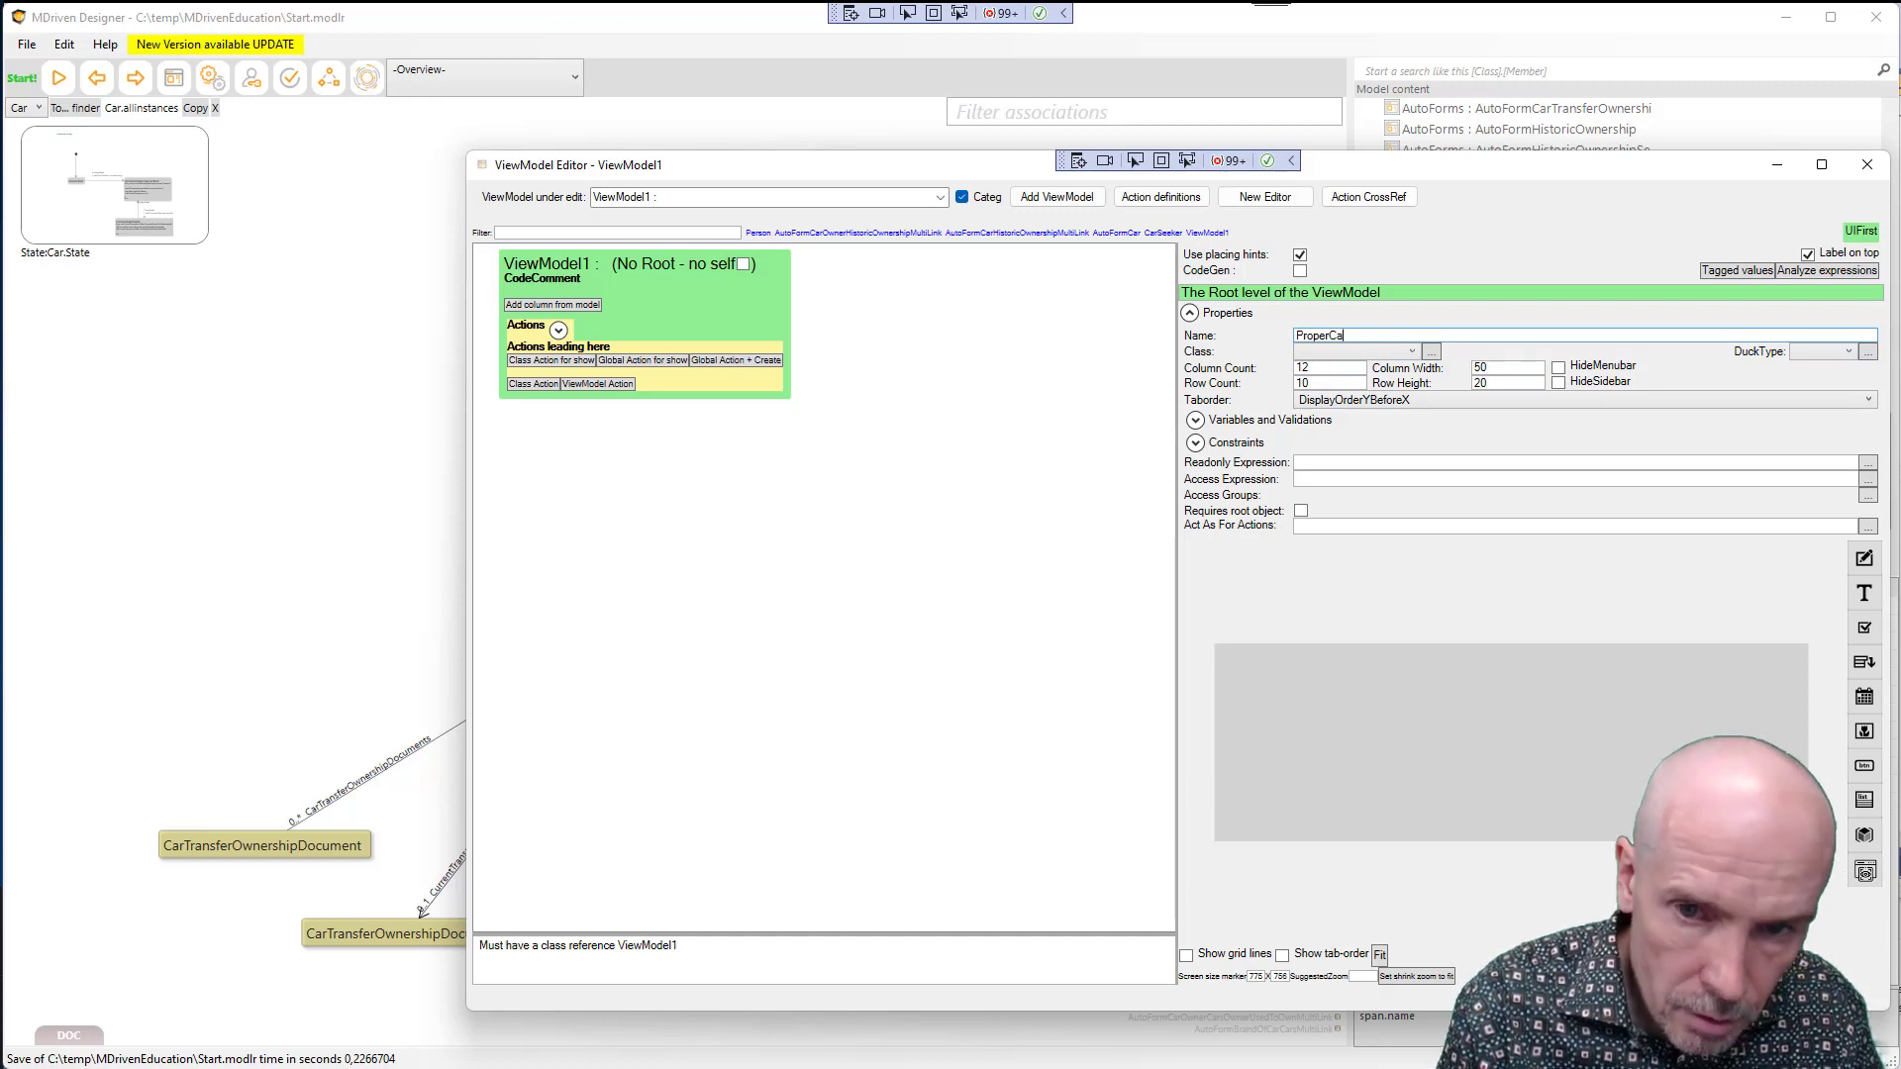
{"action": "type", "text": "rView"}
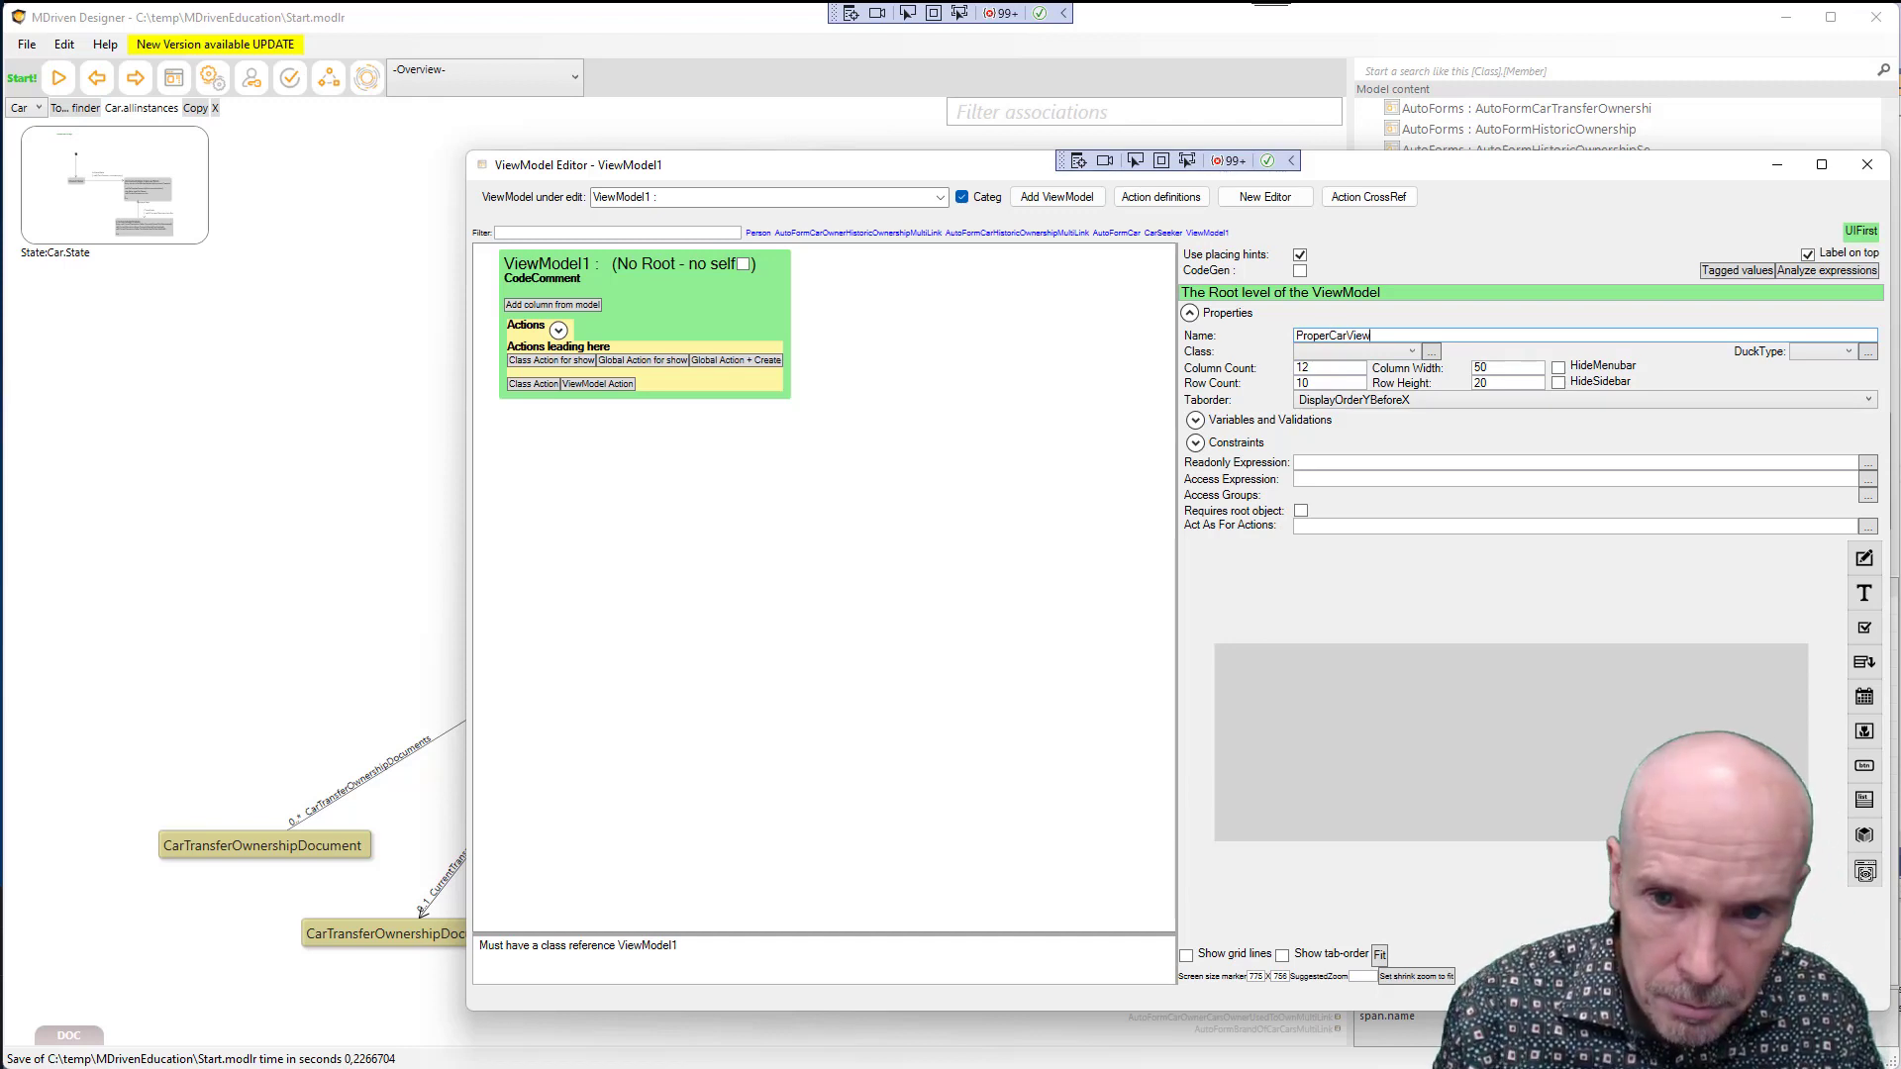
{"action": "key", "text": "Tab"}
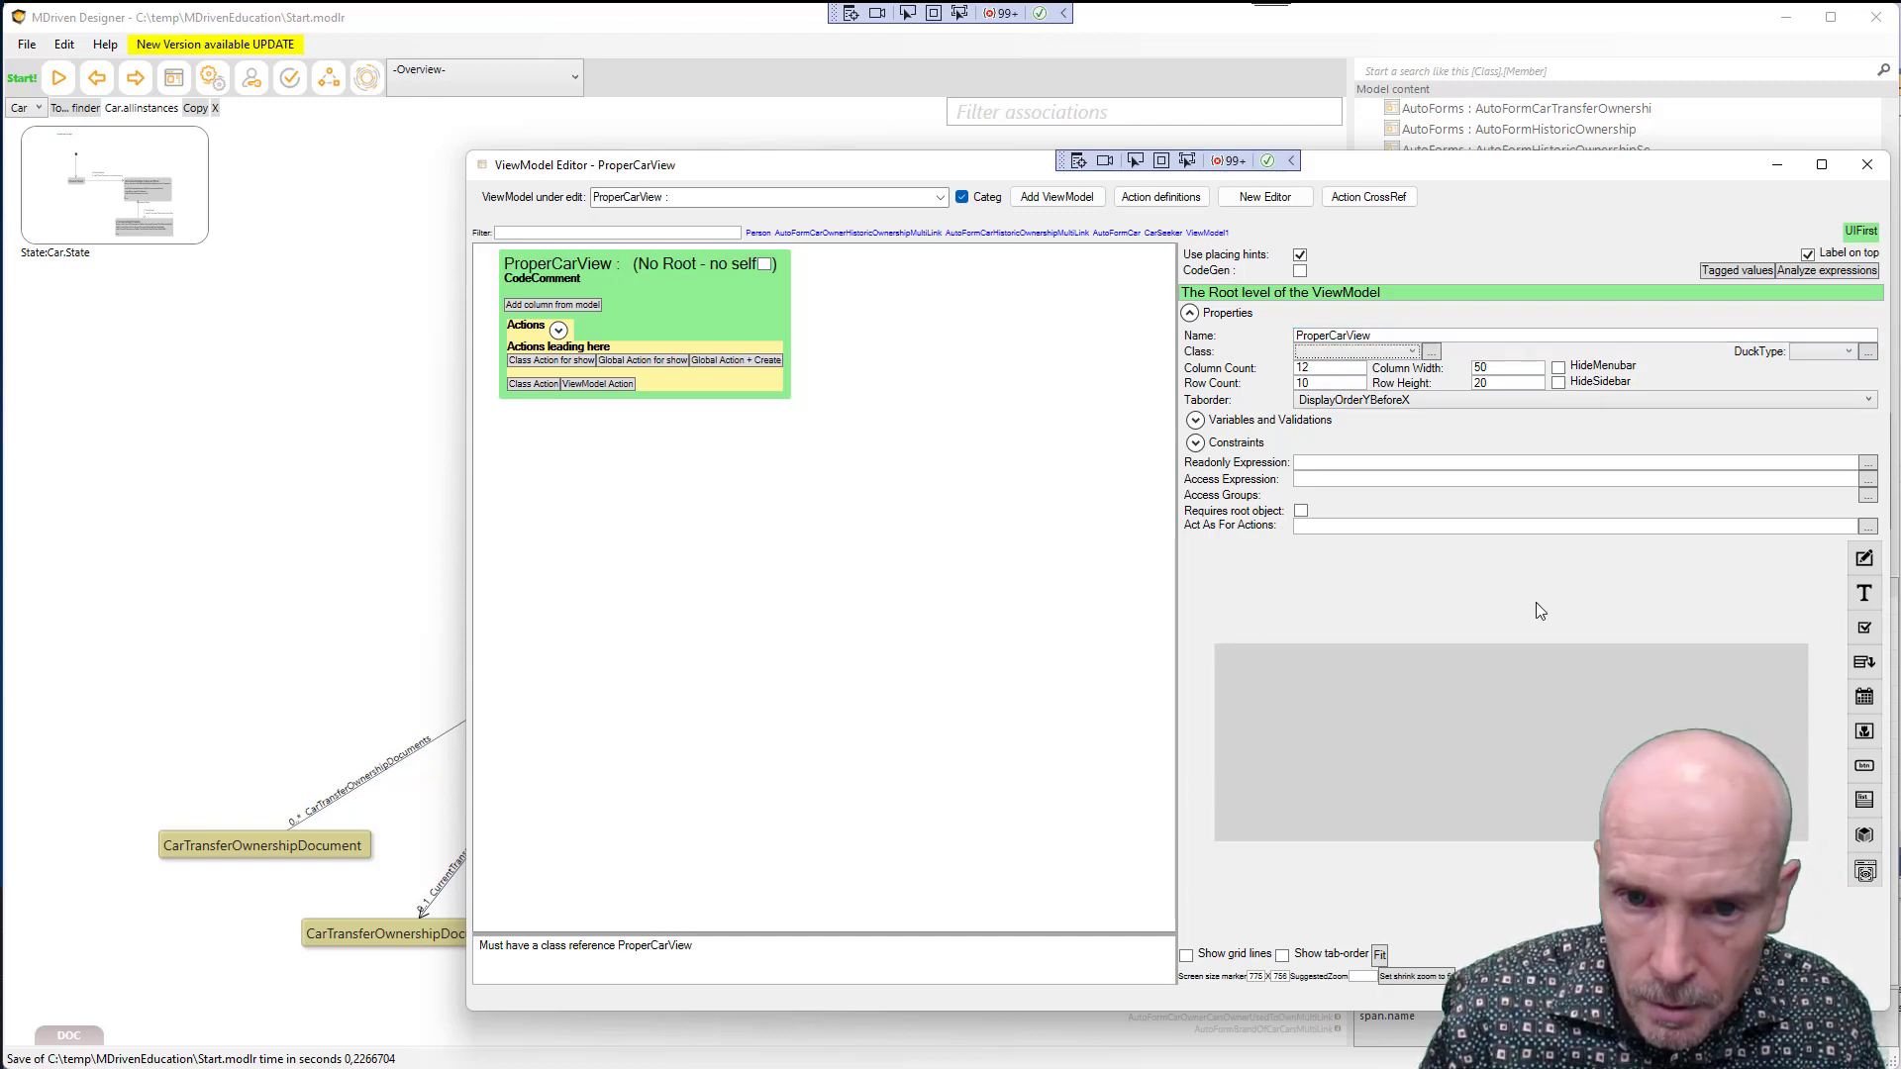
Set ProperCarView's class to Car and make it require a root object
{"action": "left_click", "coordinate": [1371, 353]}
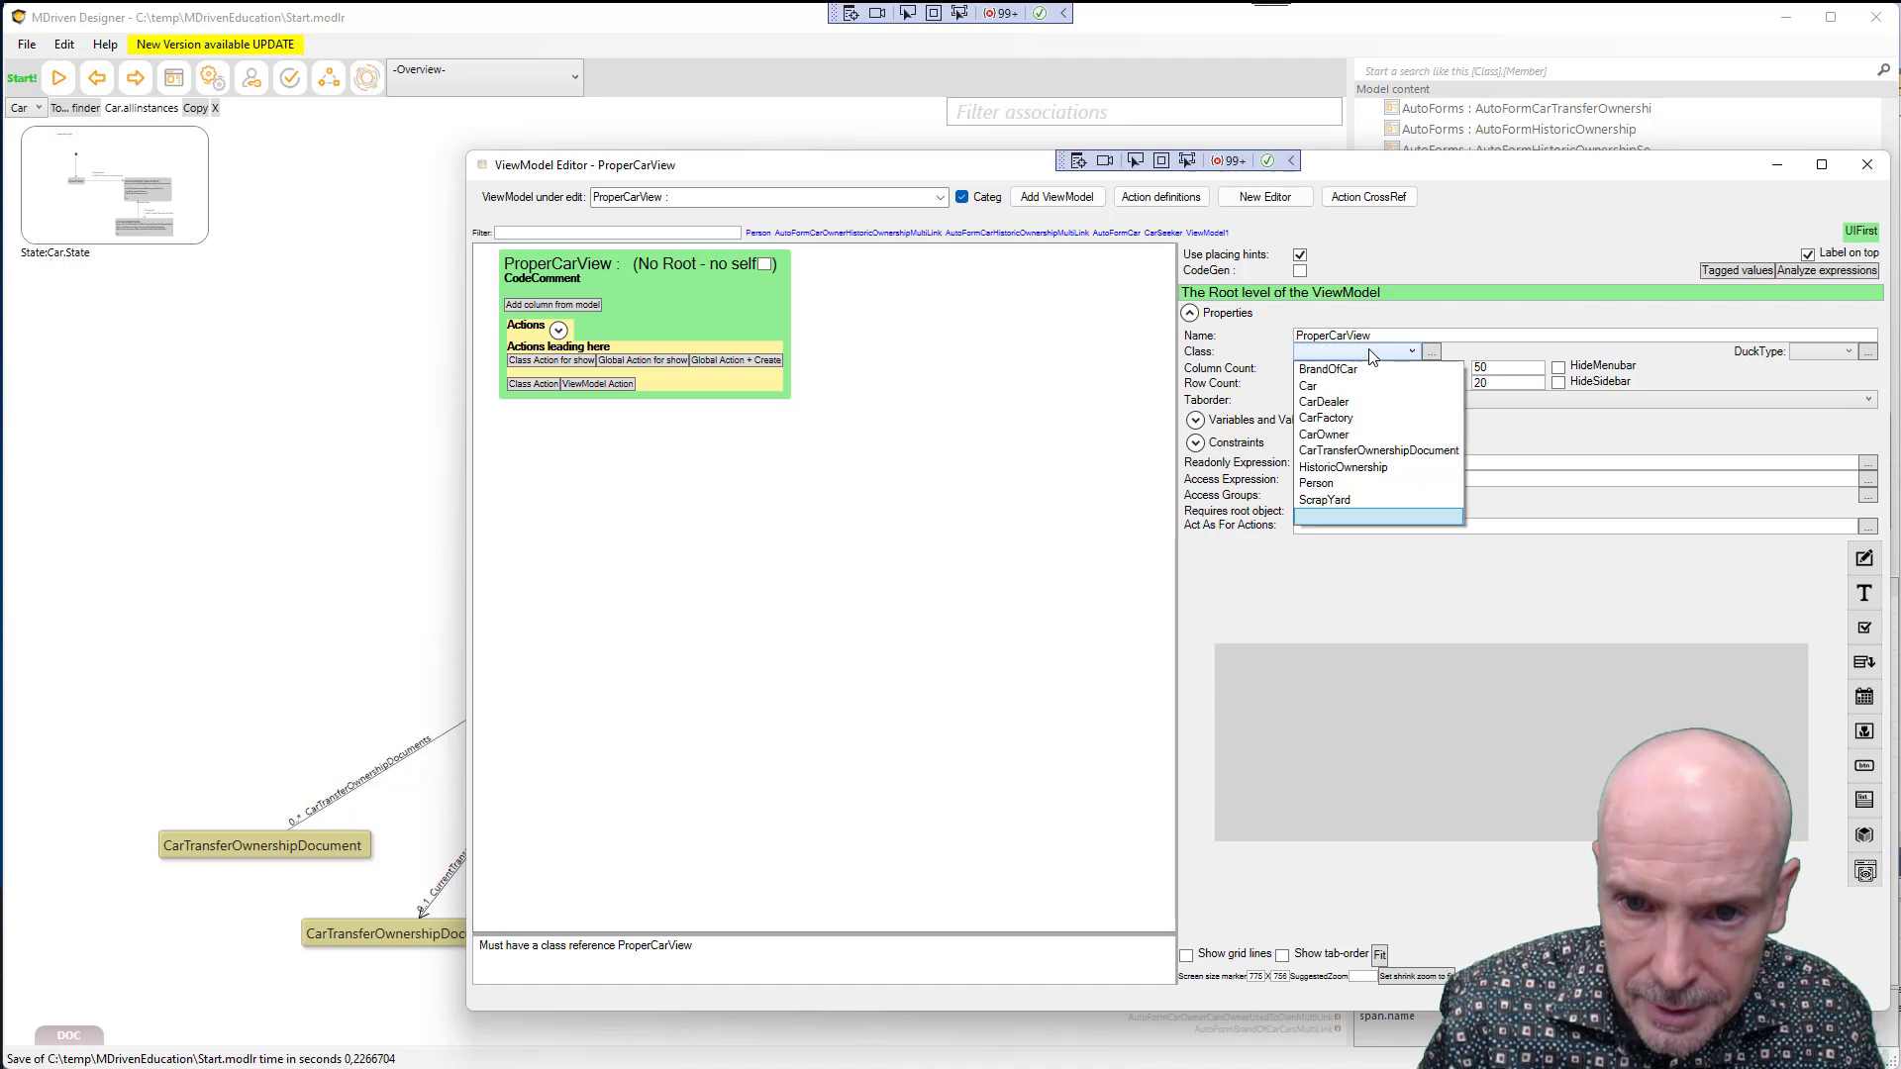
{"action": "left_click", "coordinate": [1338, 388]}
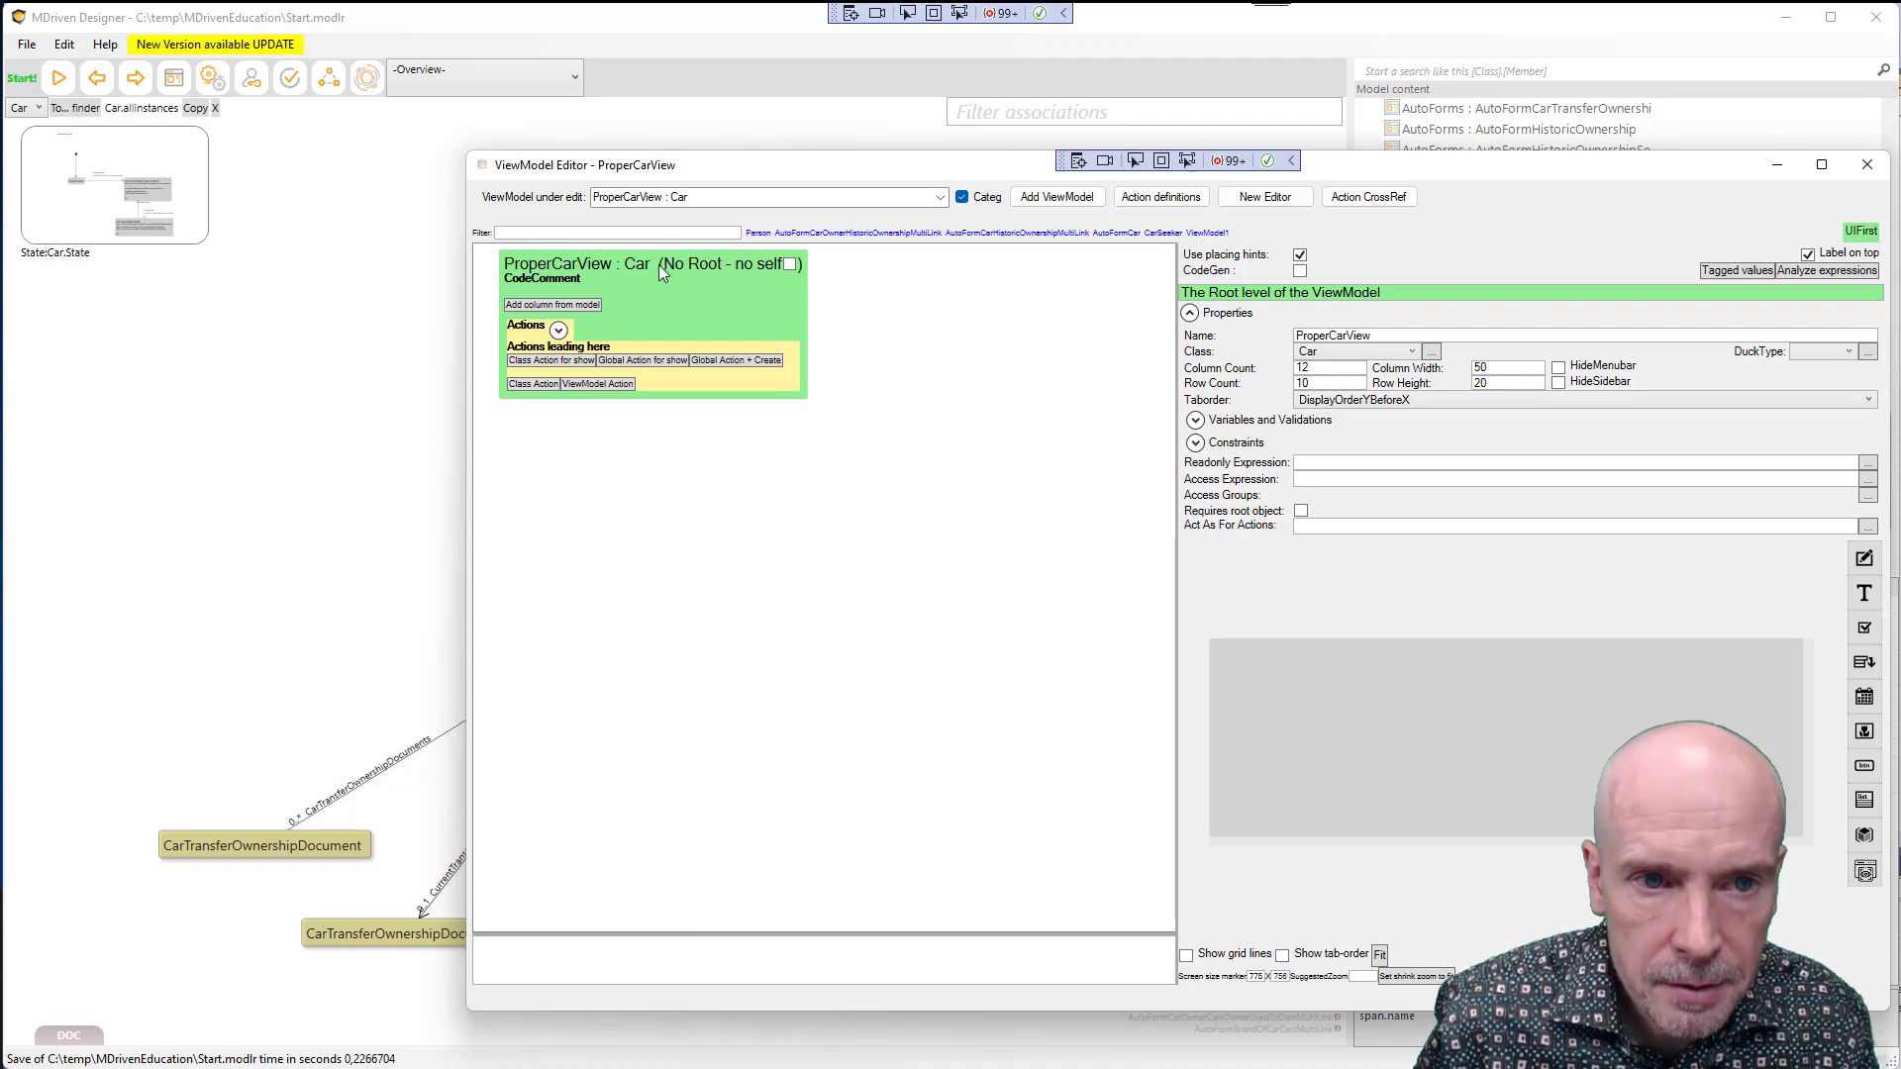
{"action": "left_click", "coordinate": [791, 265]}
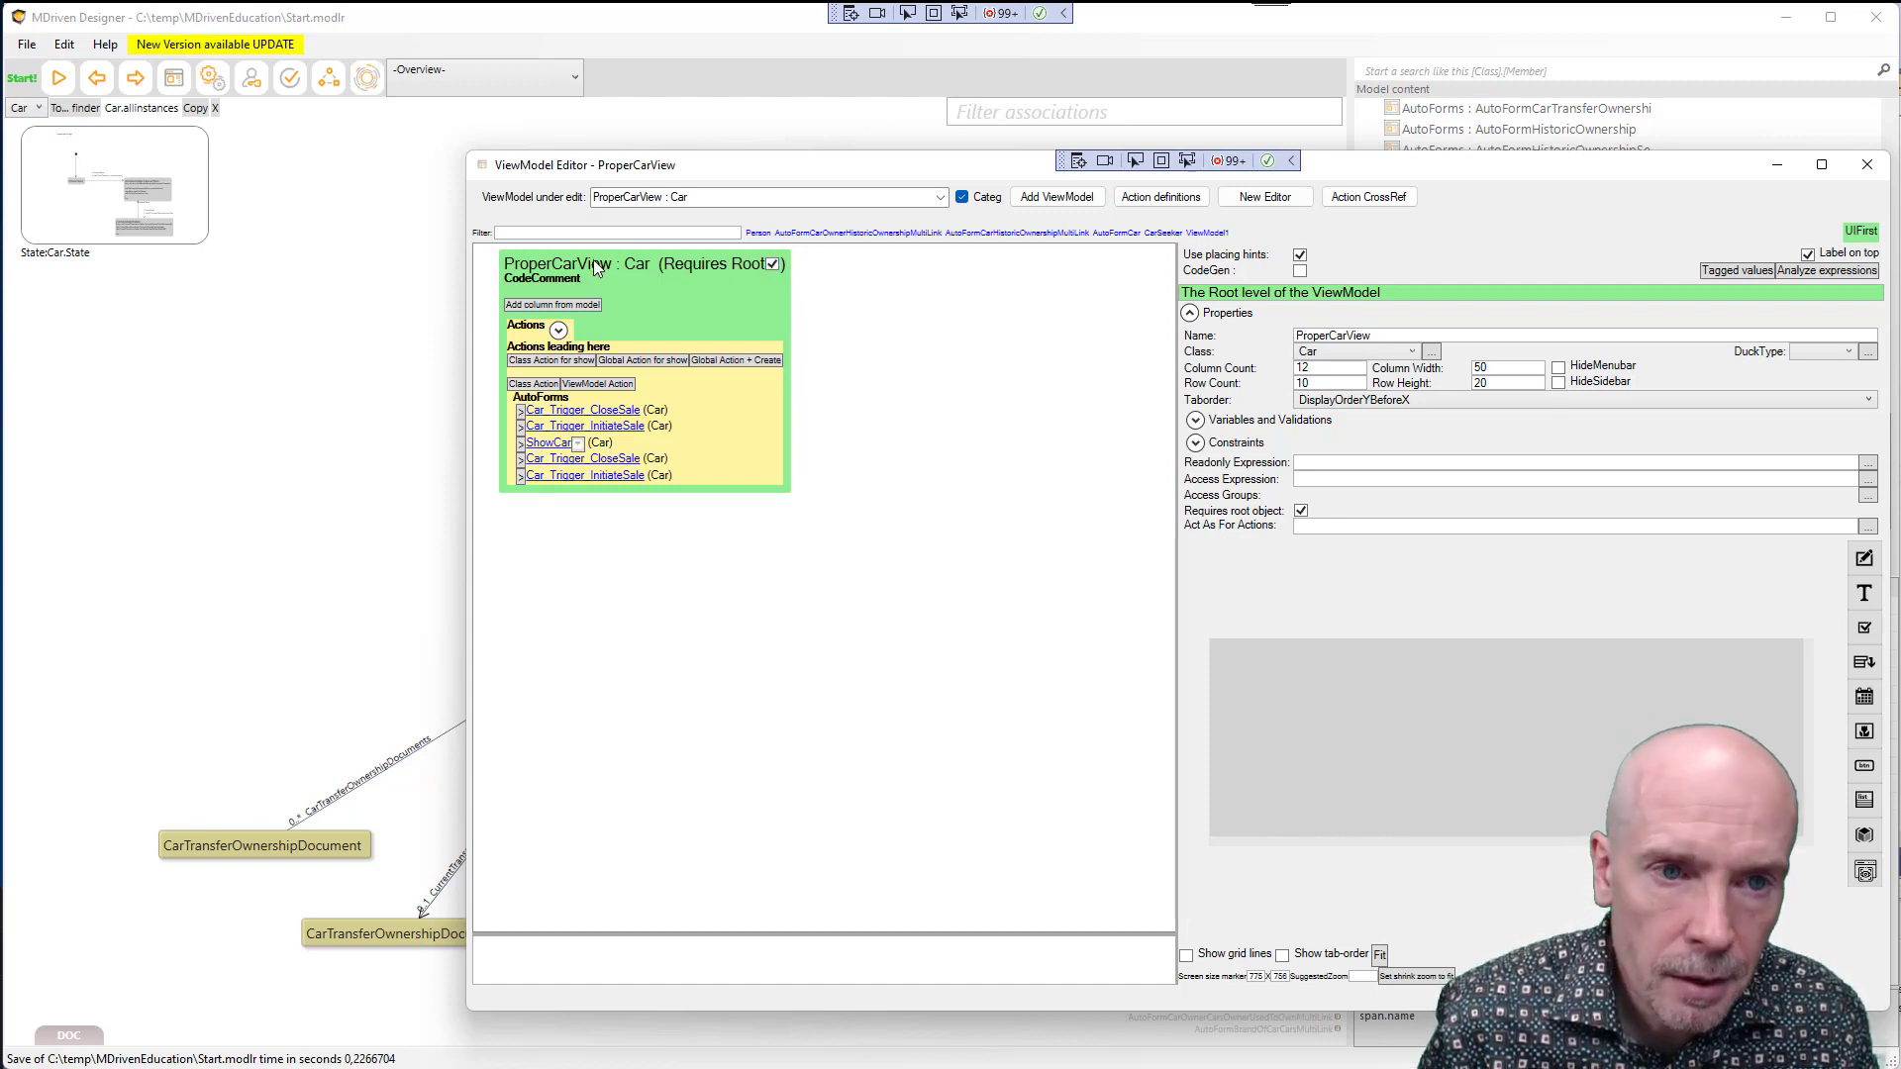
Create a class action that shows ProperCarView and add a RegistrationNumber column to the ViewModel
{"action": "left_click", "coordinate": [552, 361]}
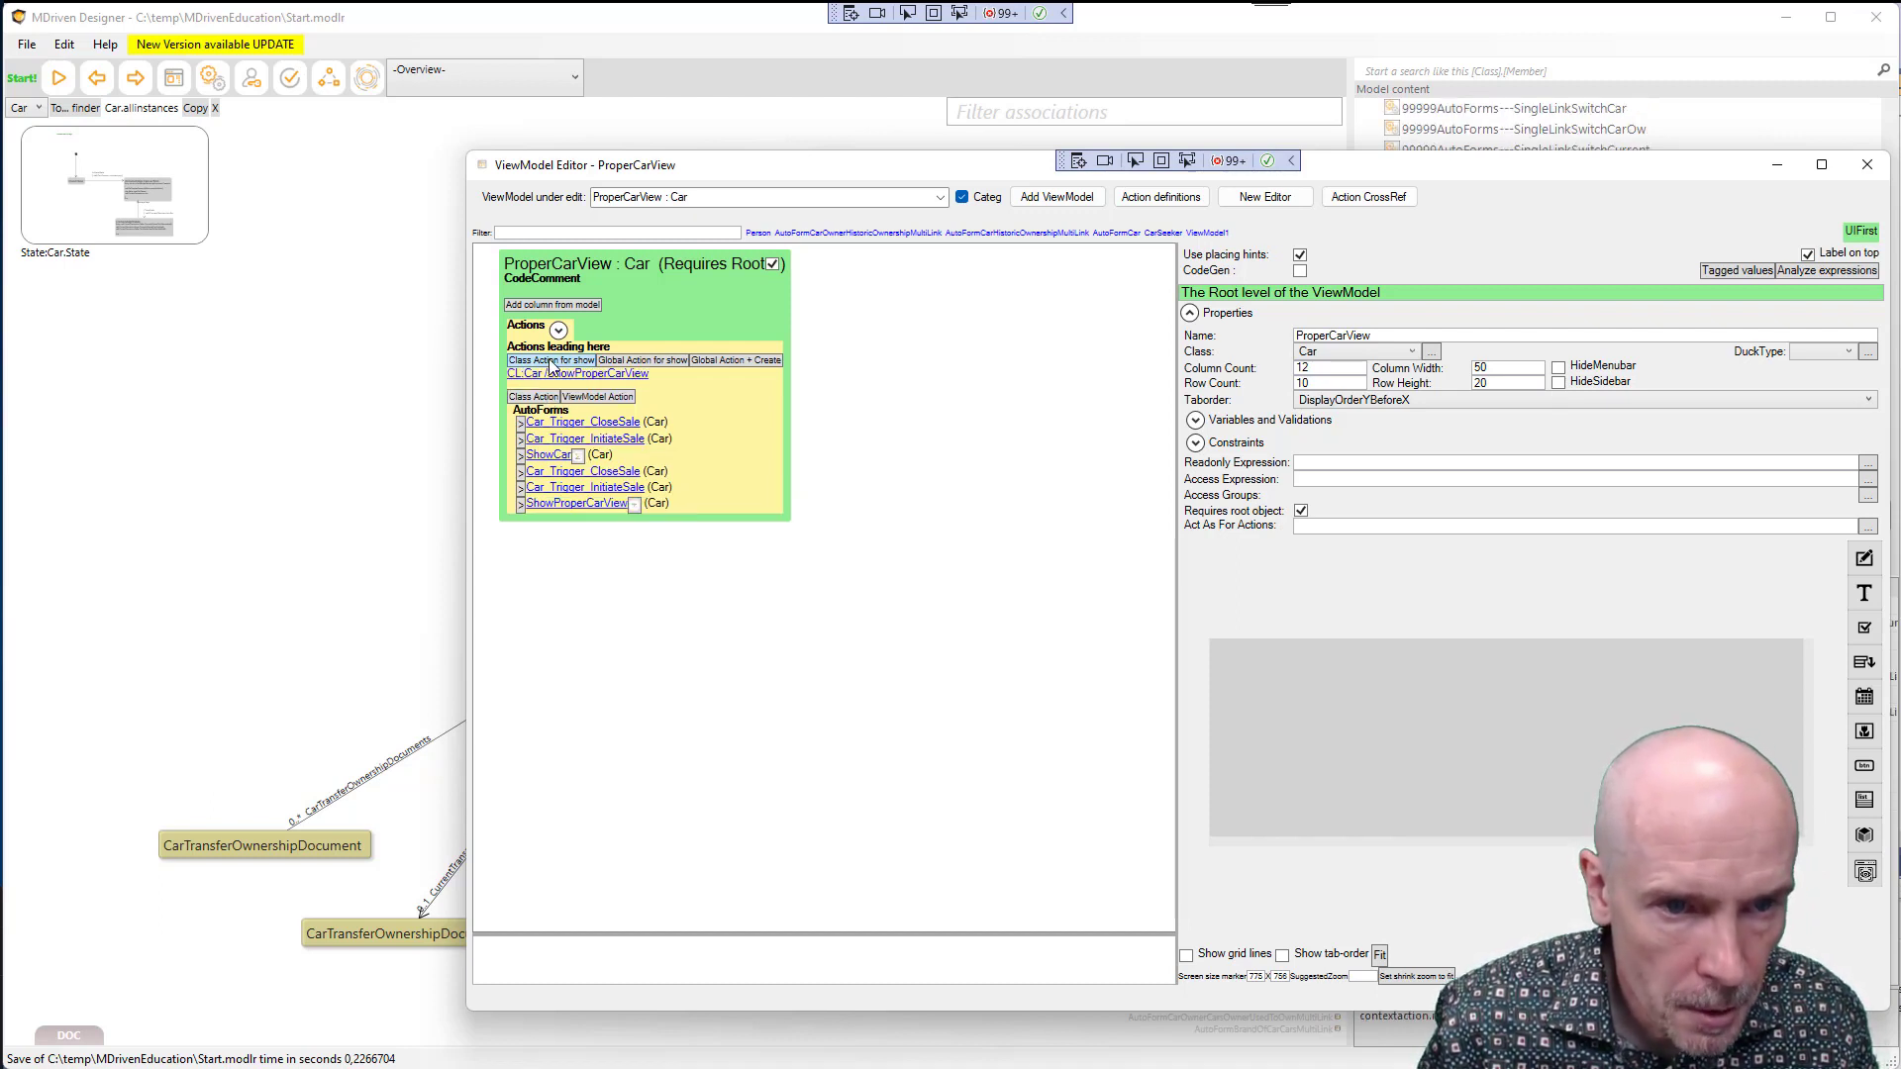
{"action": "right_click", "coordinate": [549, 270]}
{"action": "mouse_move", "coordinate": [626, 356]}
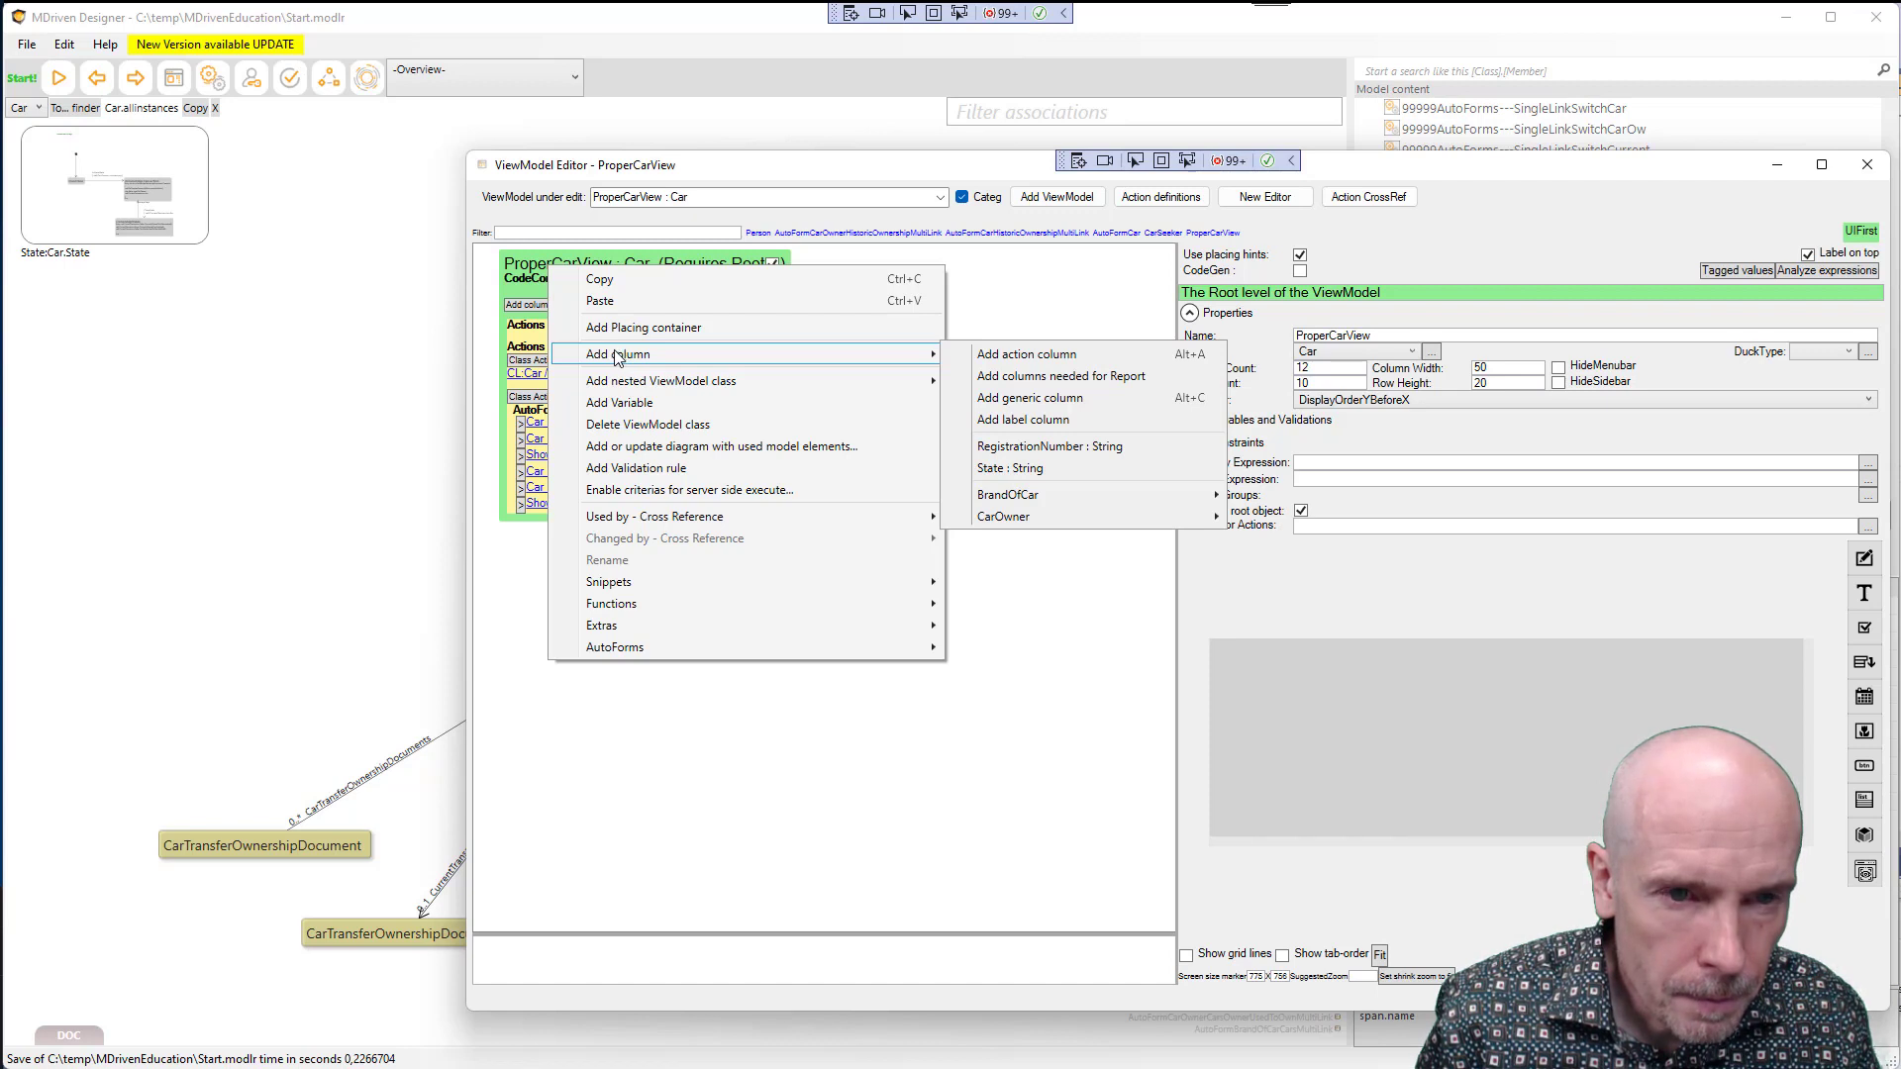
{"action": "left_click", "coordinate": [1022, 277]}
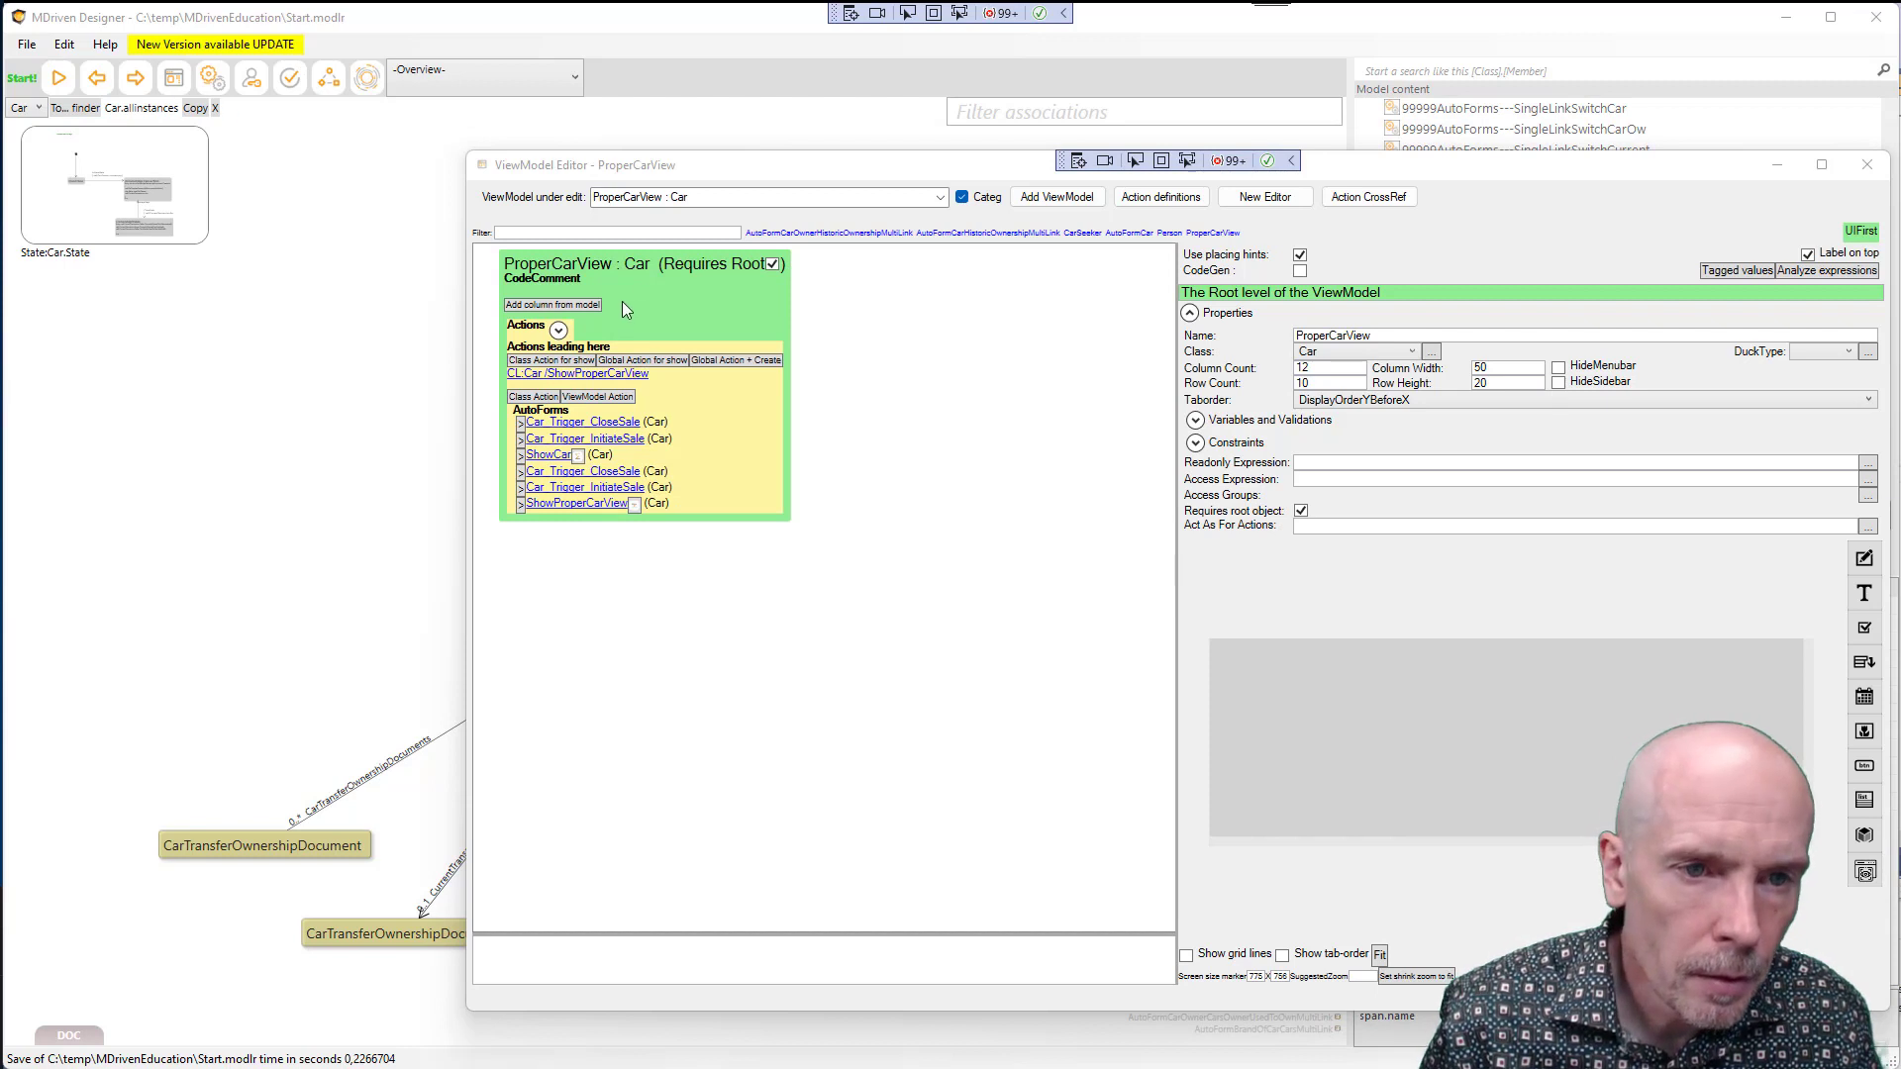
{"action": "right_click", "coordinate": [534, 277]}
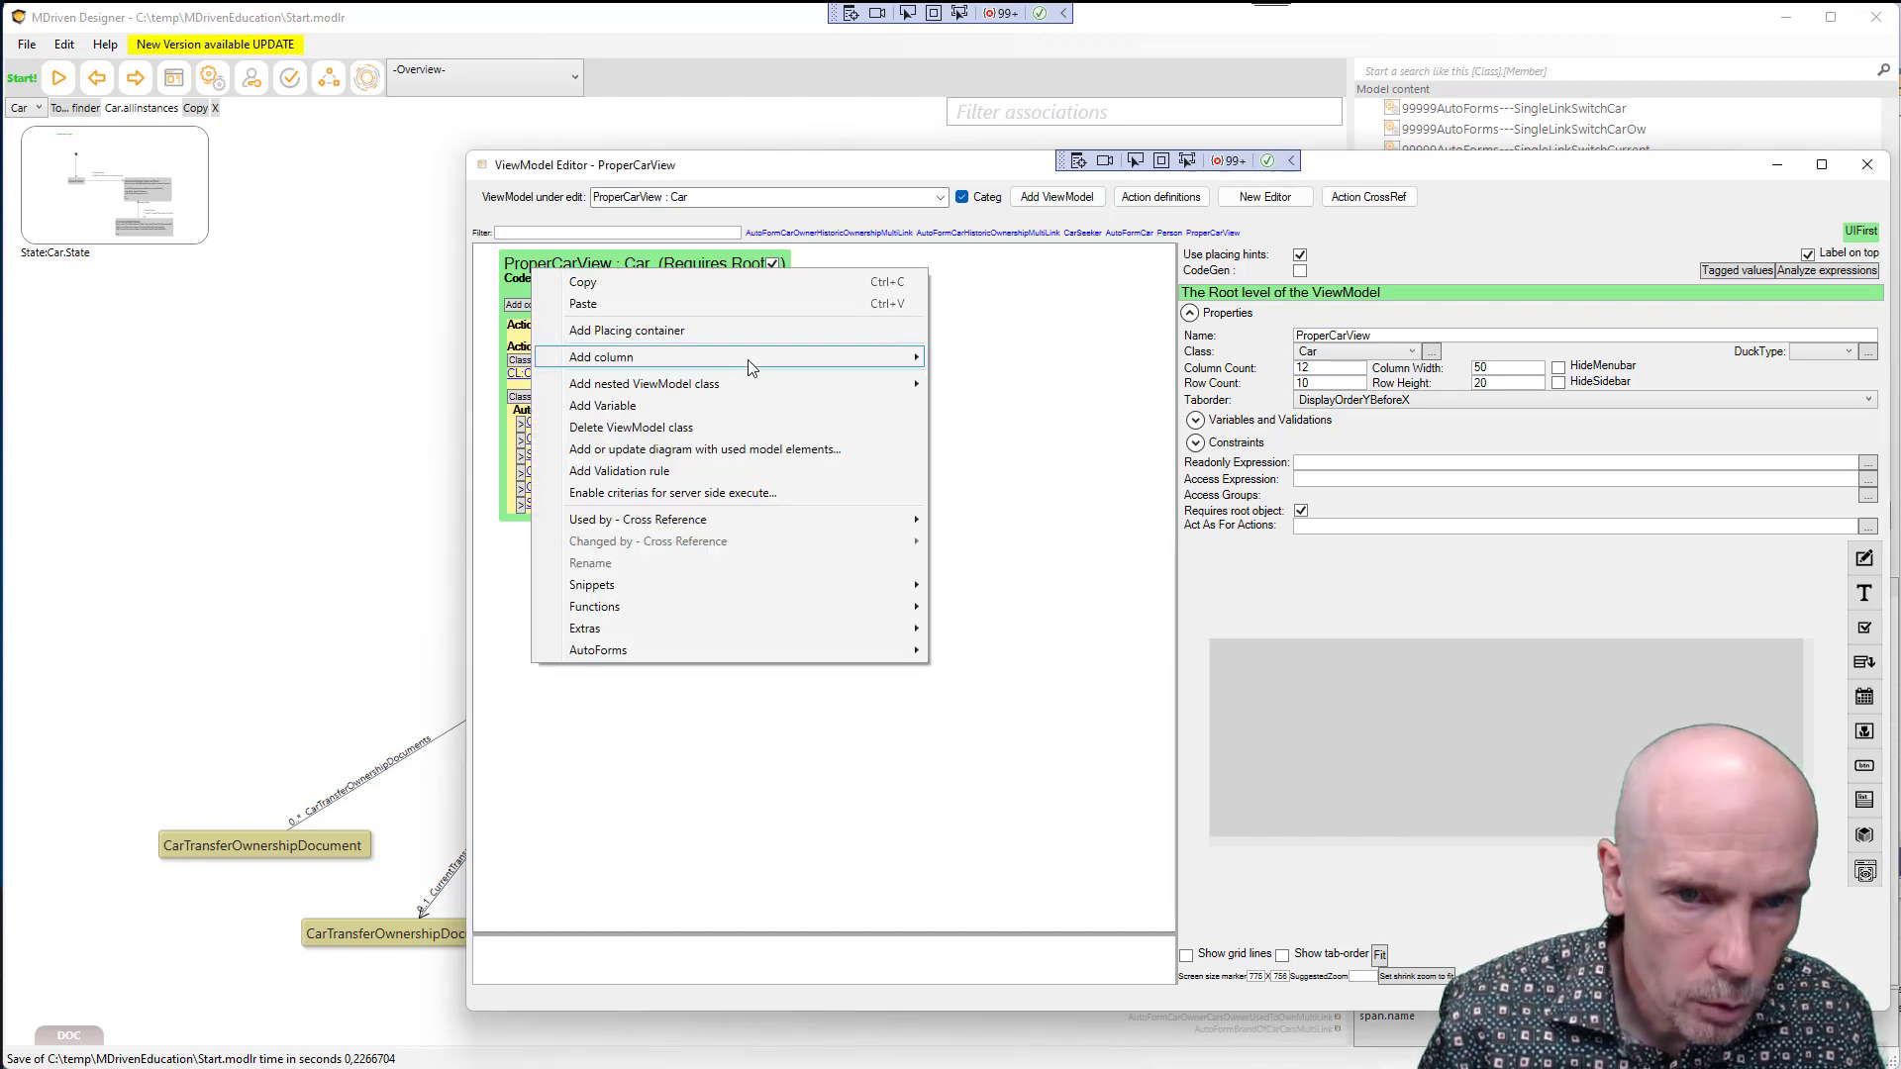
{"action": "mouse_move", "coordinate": [748, 360]}
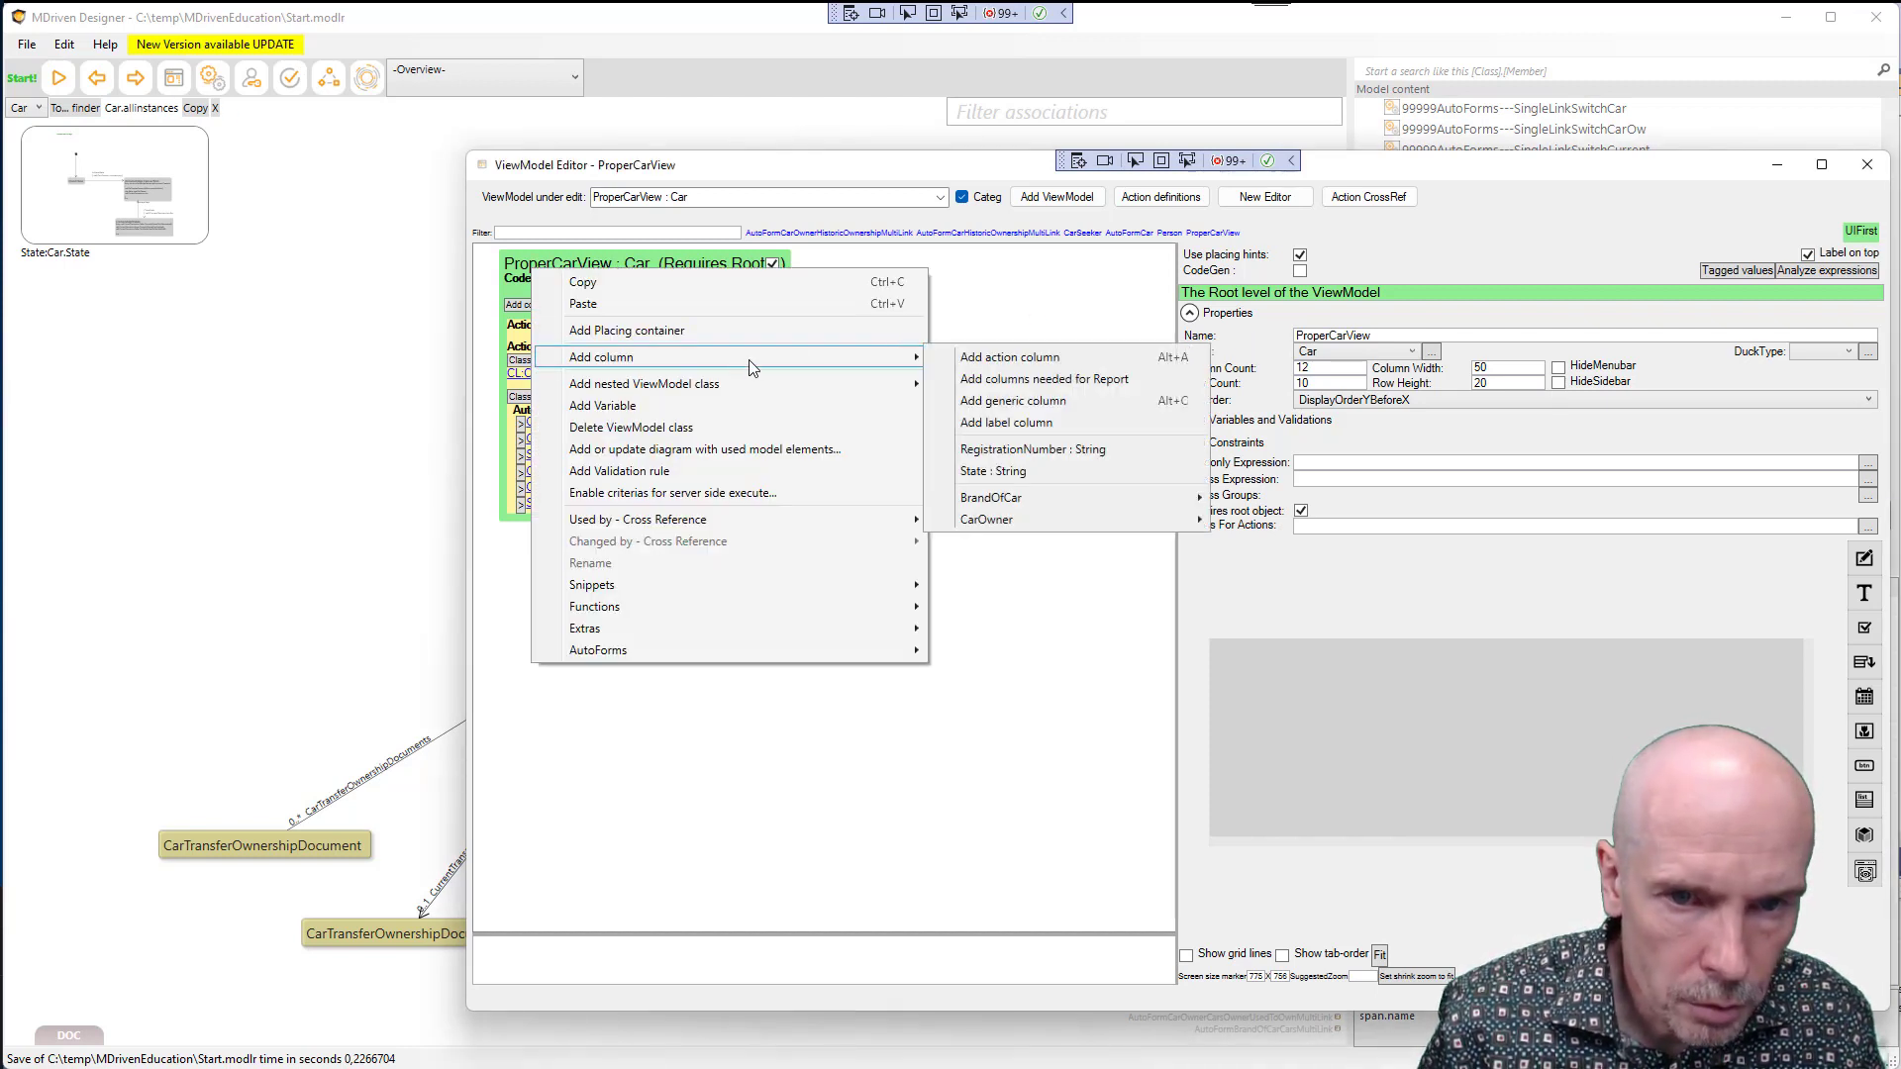
{"action": "left_click", "coordinate": [1050, 450]}
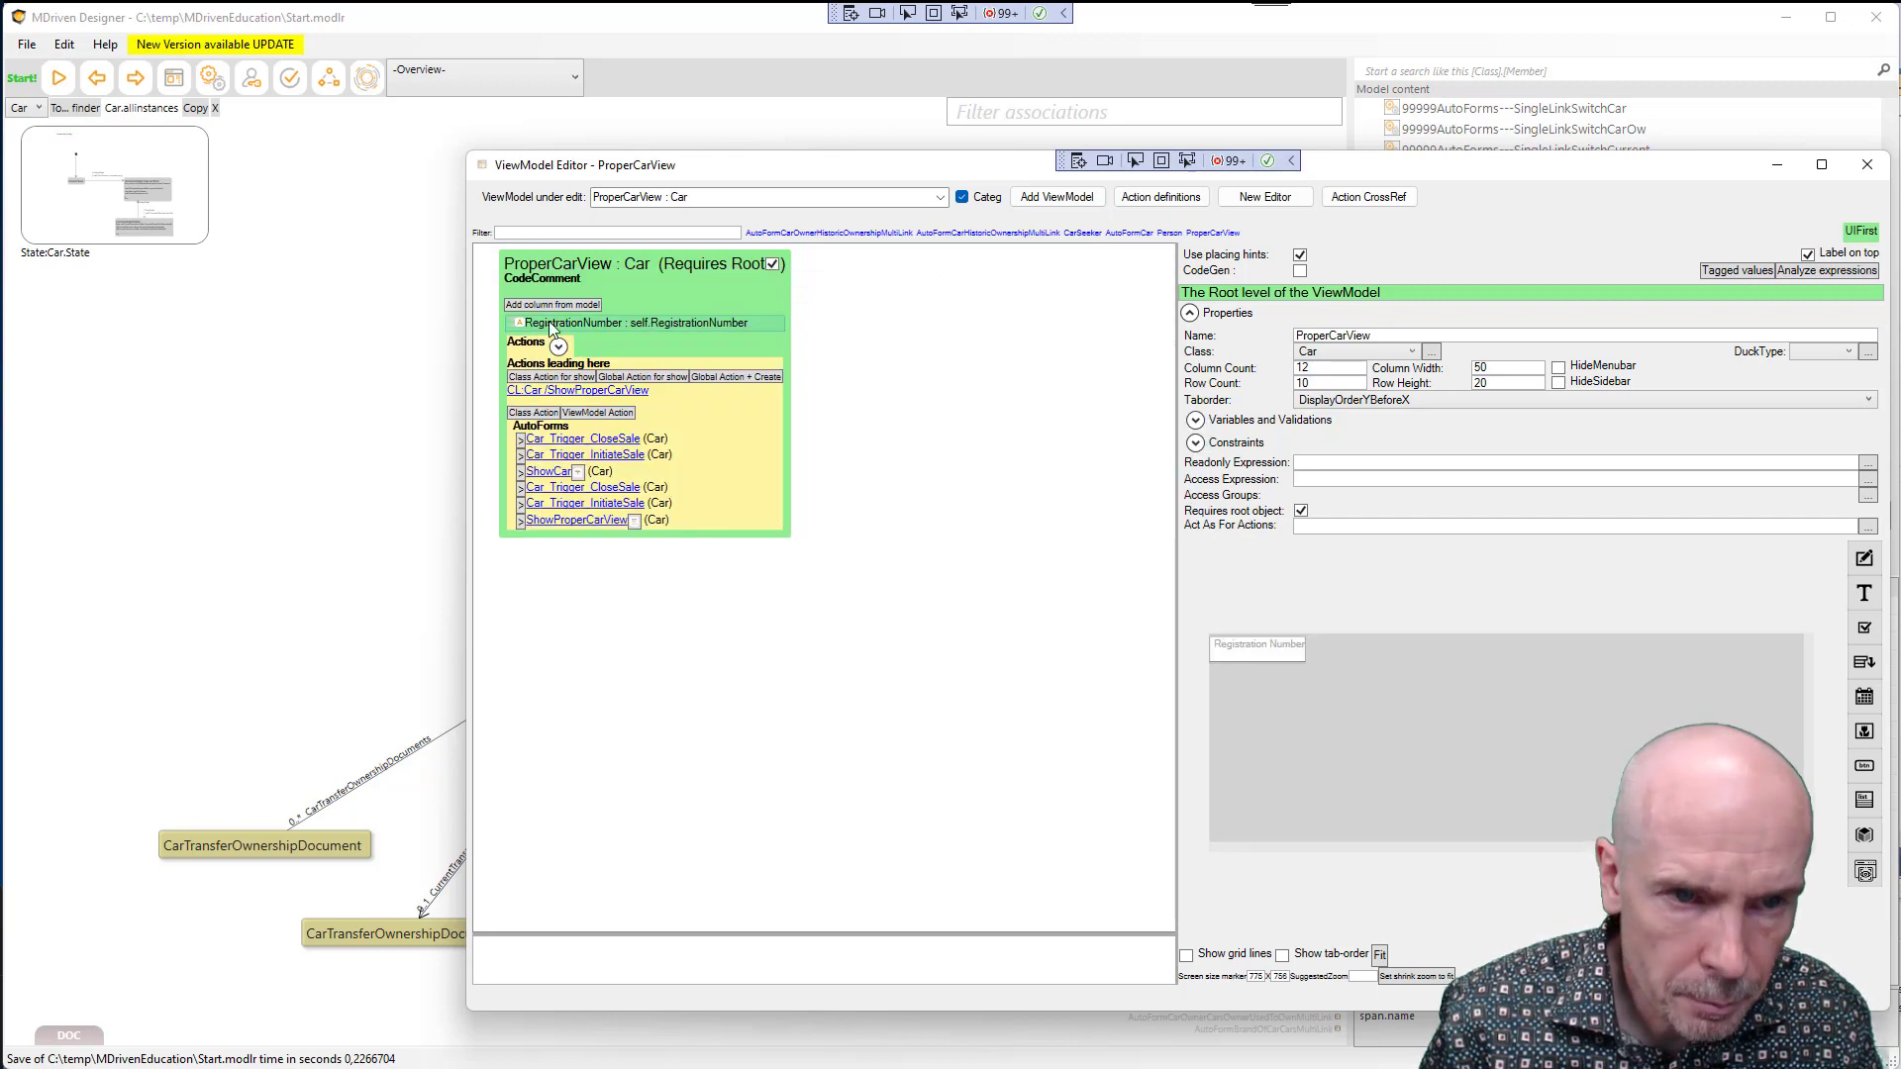
Add a State column to ProperCarView and make it static
{"action": "right_click", "coordinate": [554, 268]}
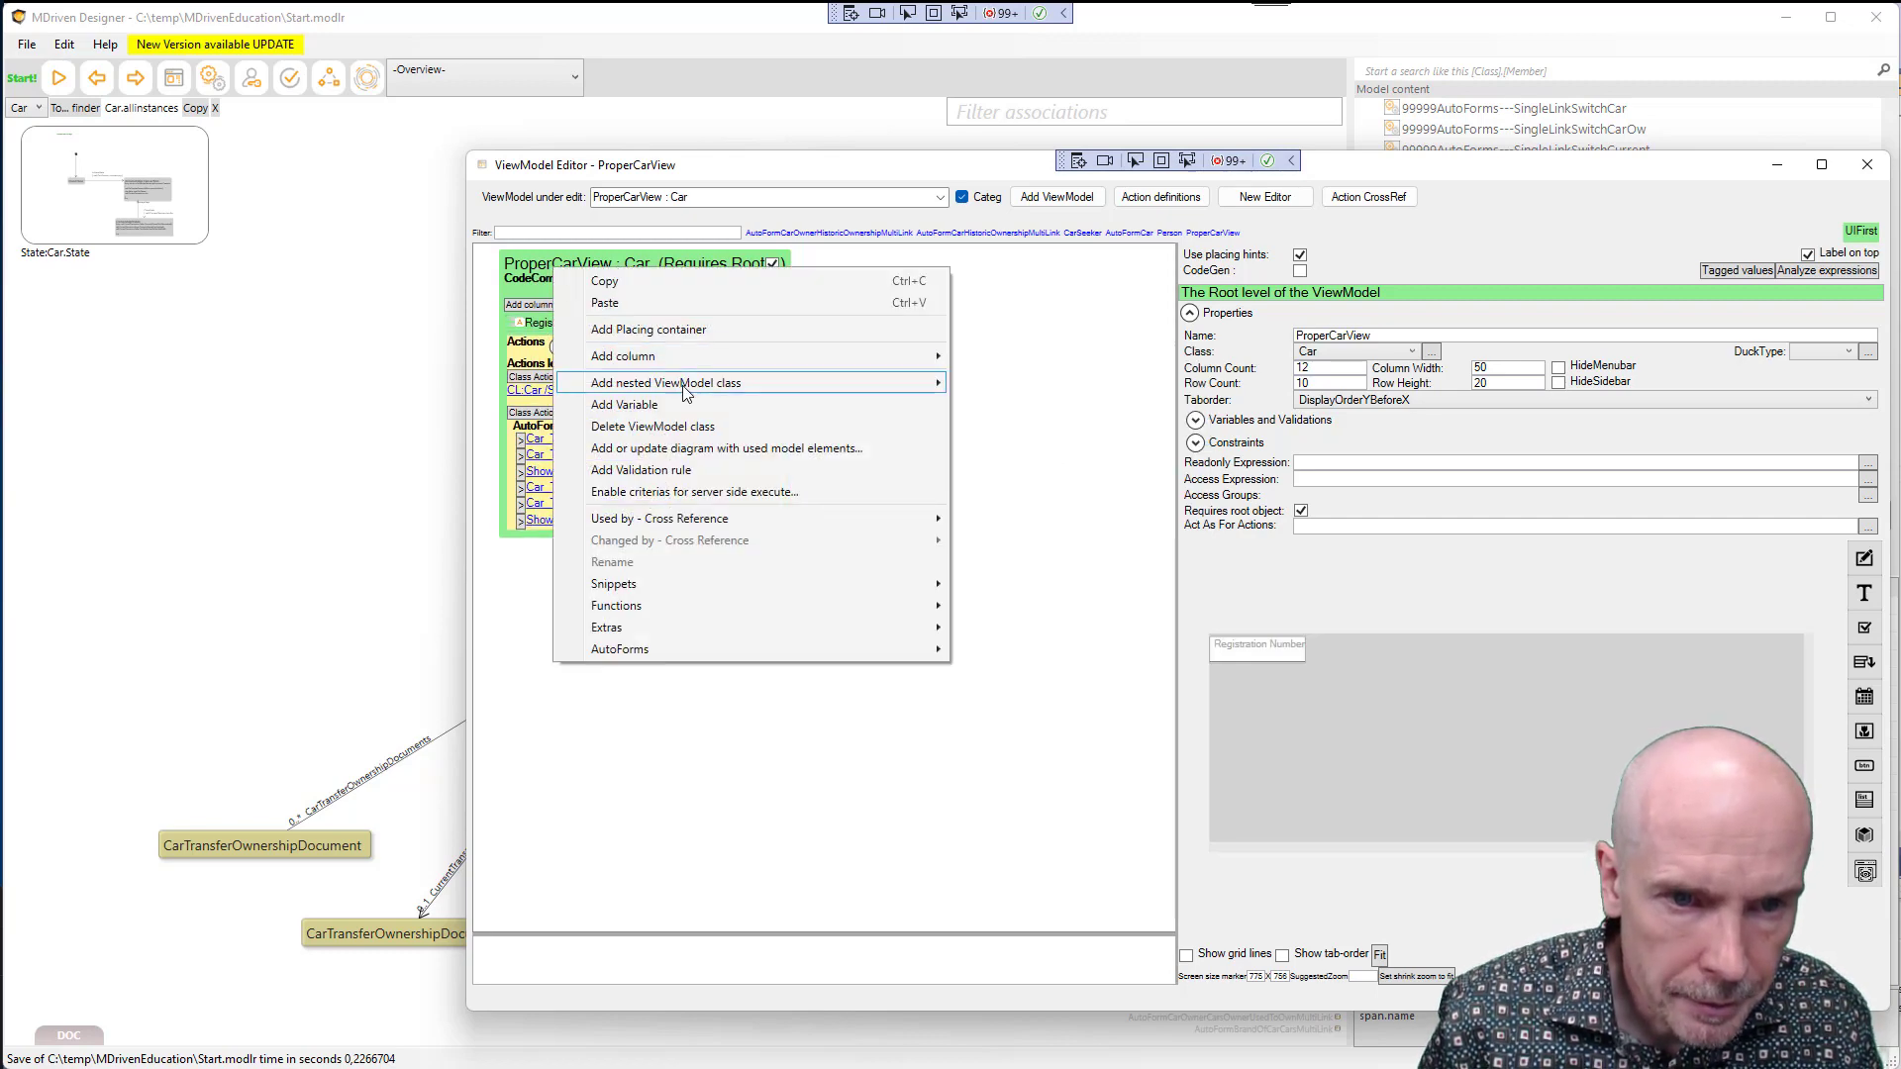
{"action": "mouse_move", "coordinate": [685, 386]}
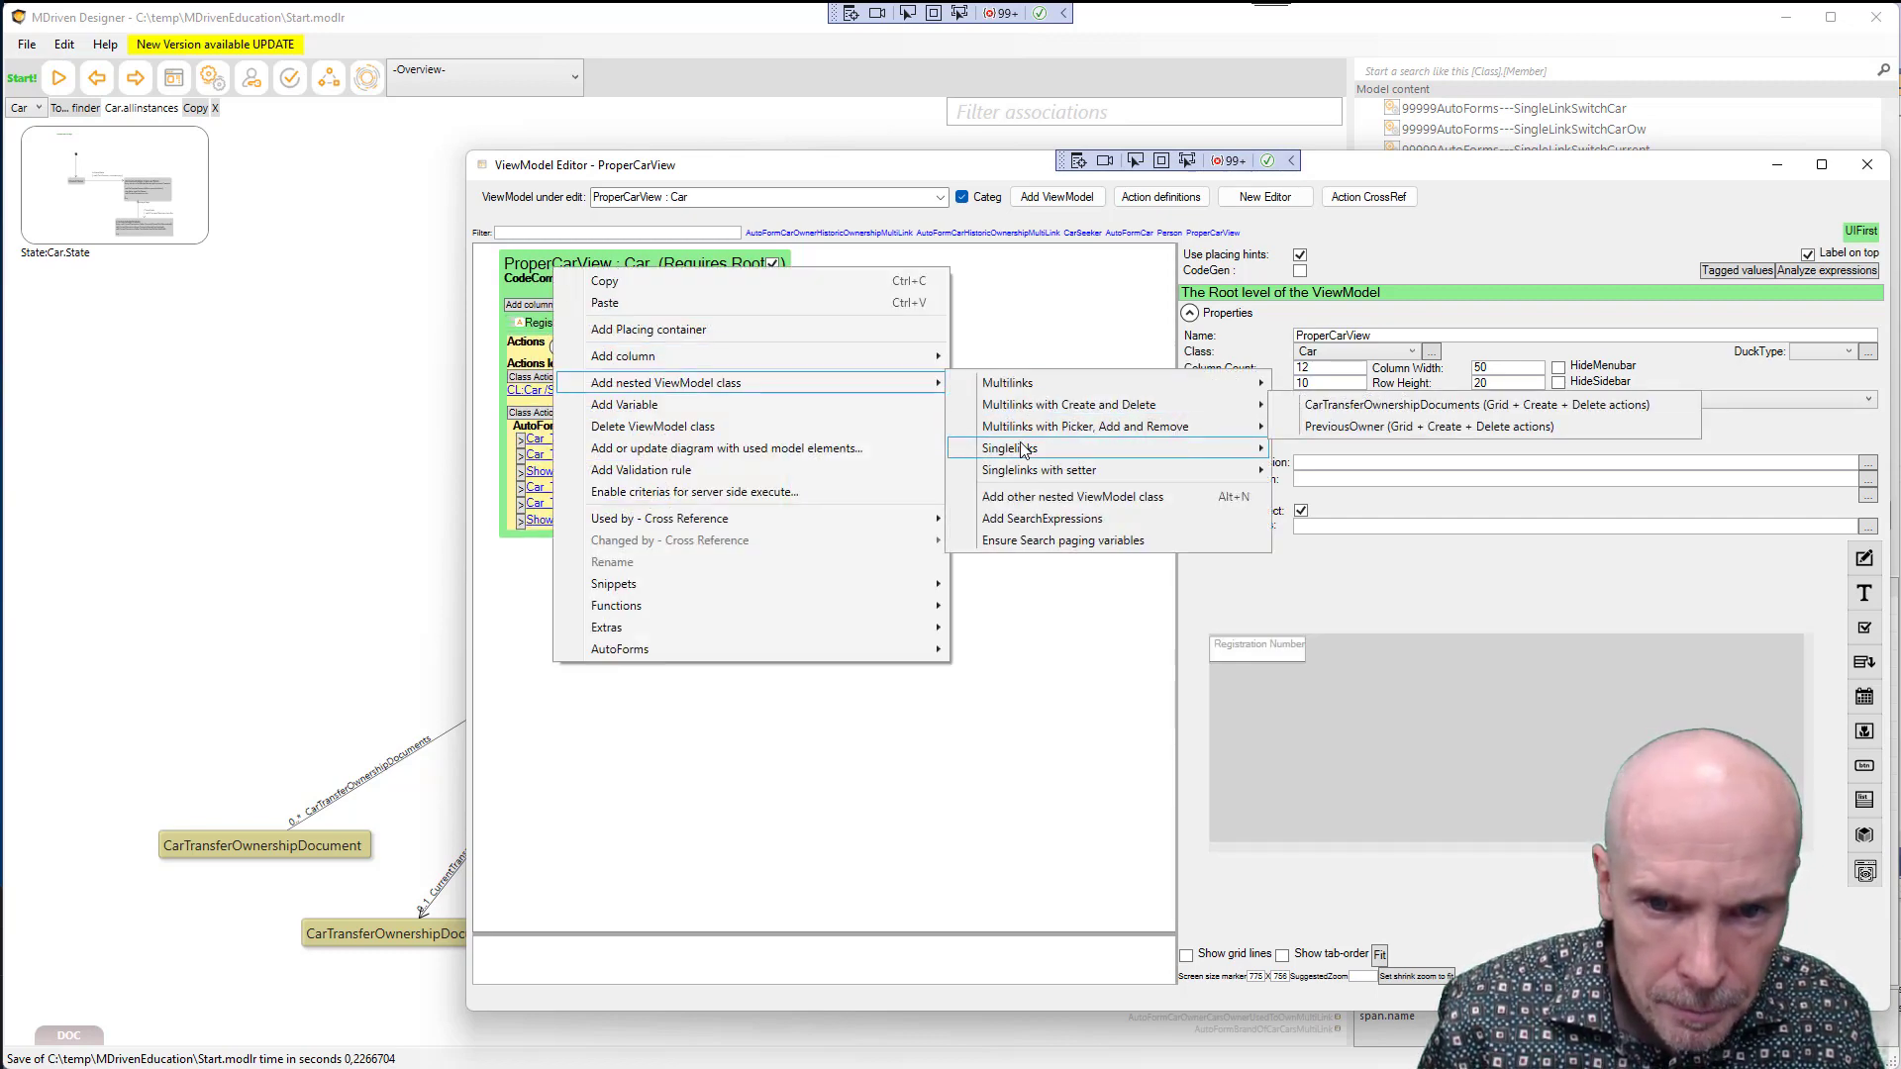
{"action": "mouse_move", "coordinate": [1024, 450]}
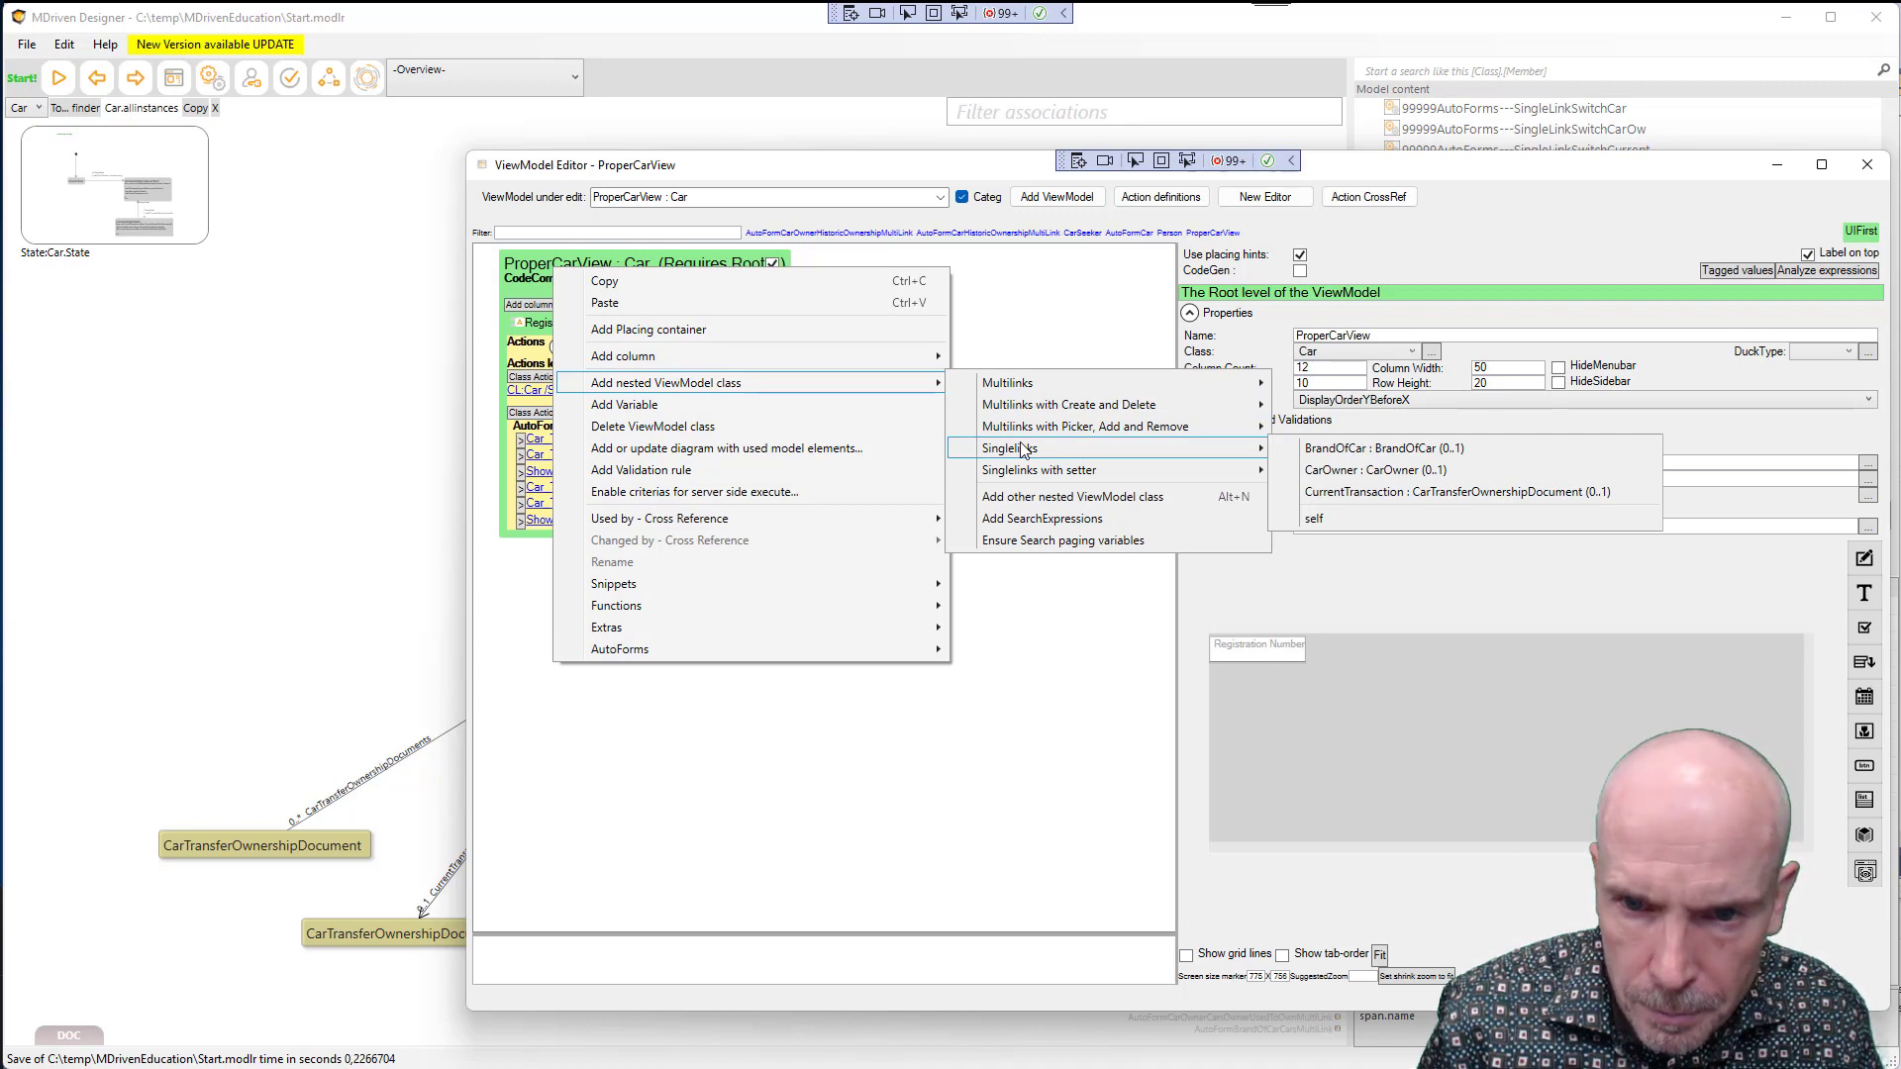
{"action": "mouse_move", "coordinate": [842, 355]}
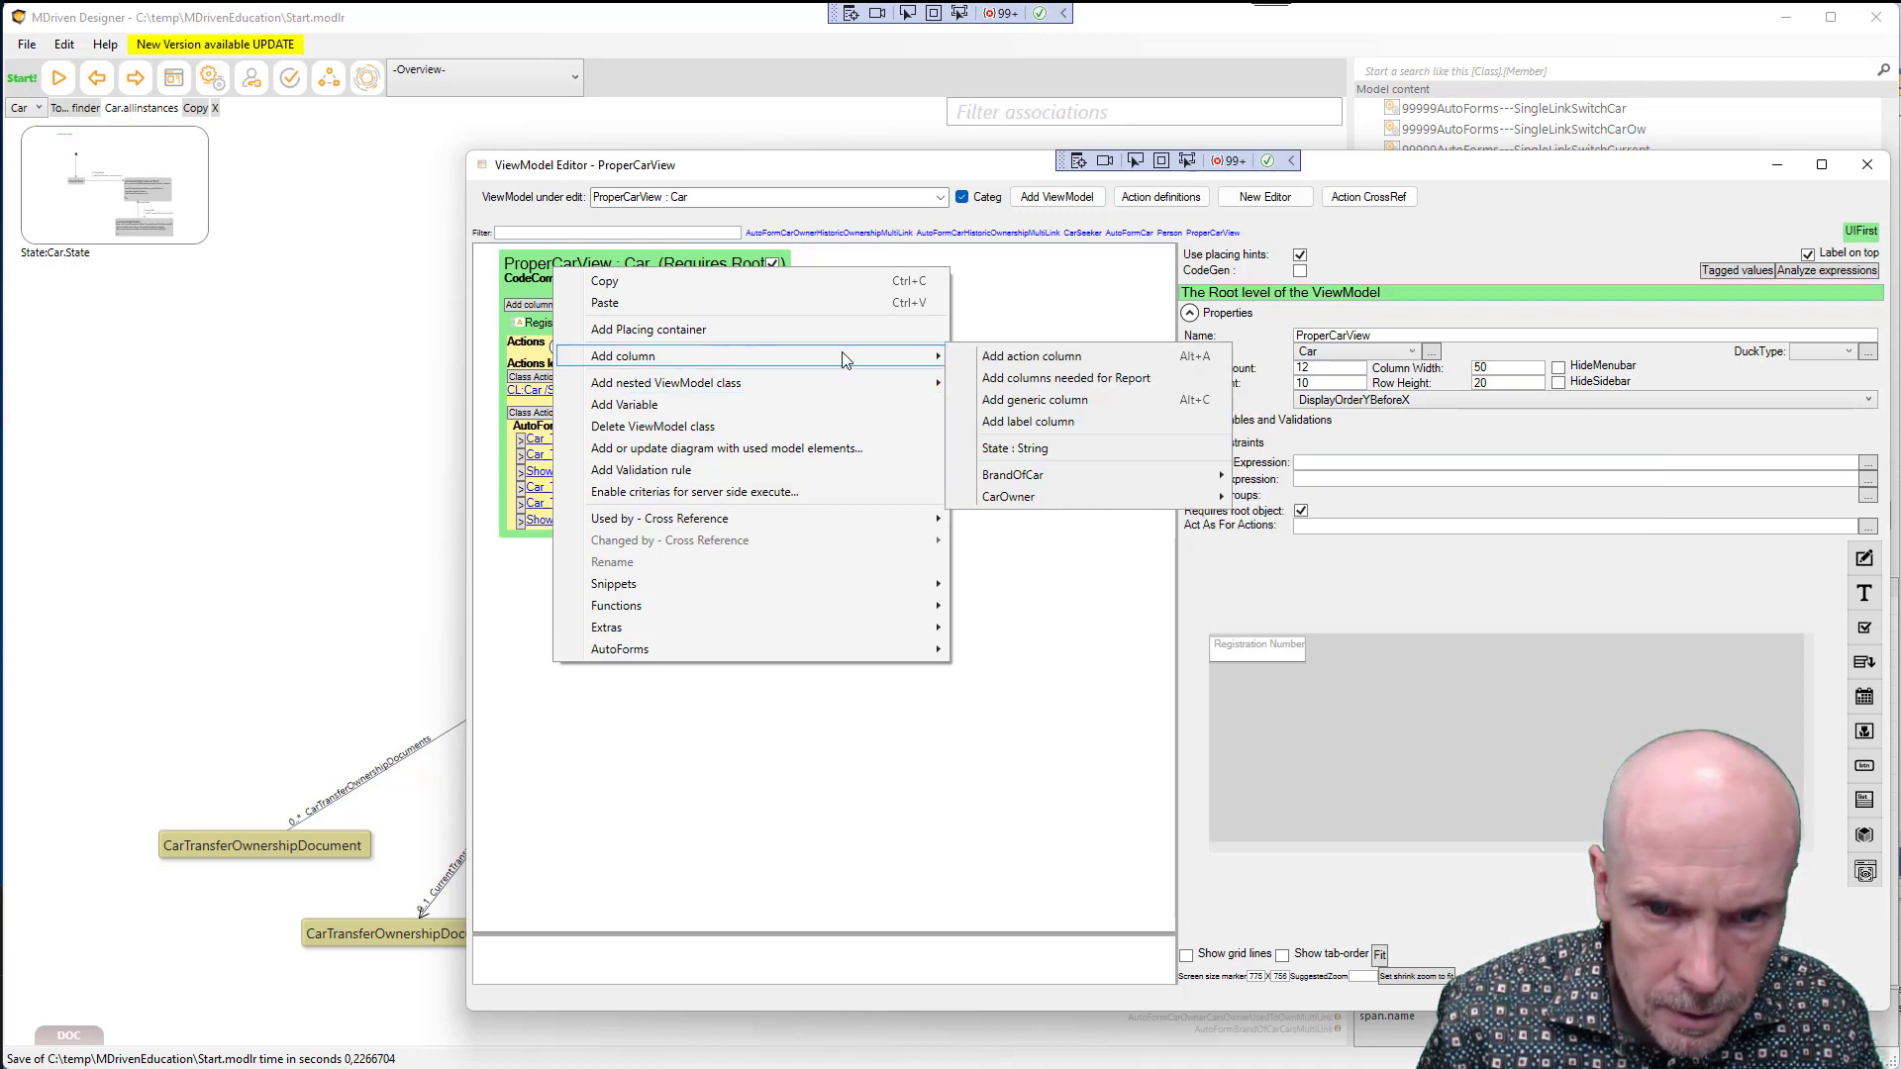
{"action": "left_click", "coordinate": [1009, 451]}
{"action": "left_click", "coordinate": [554, 340]}
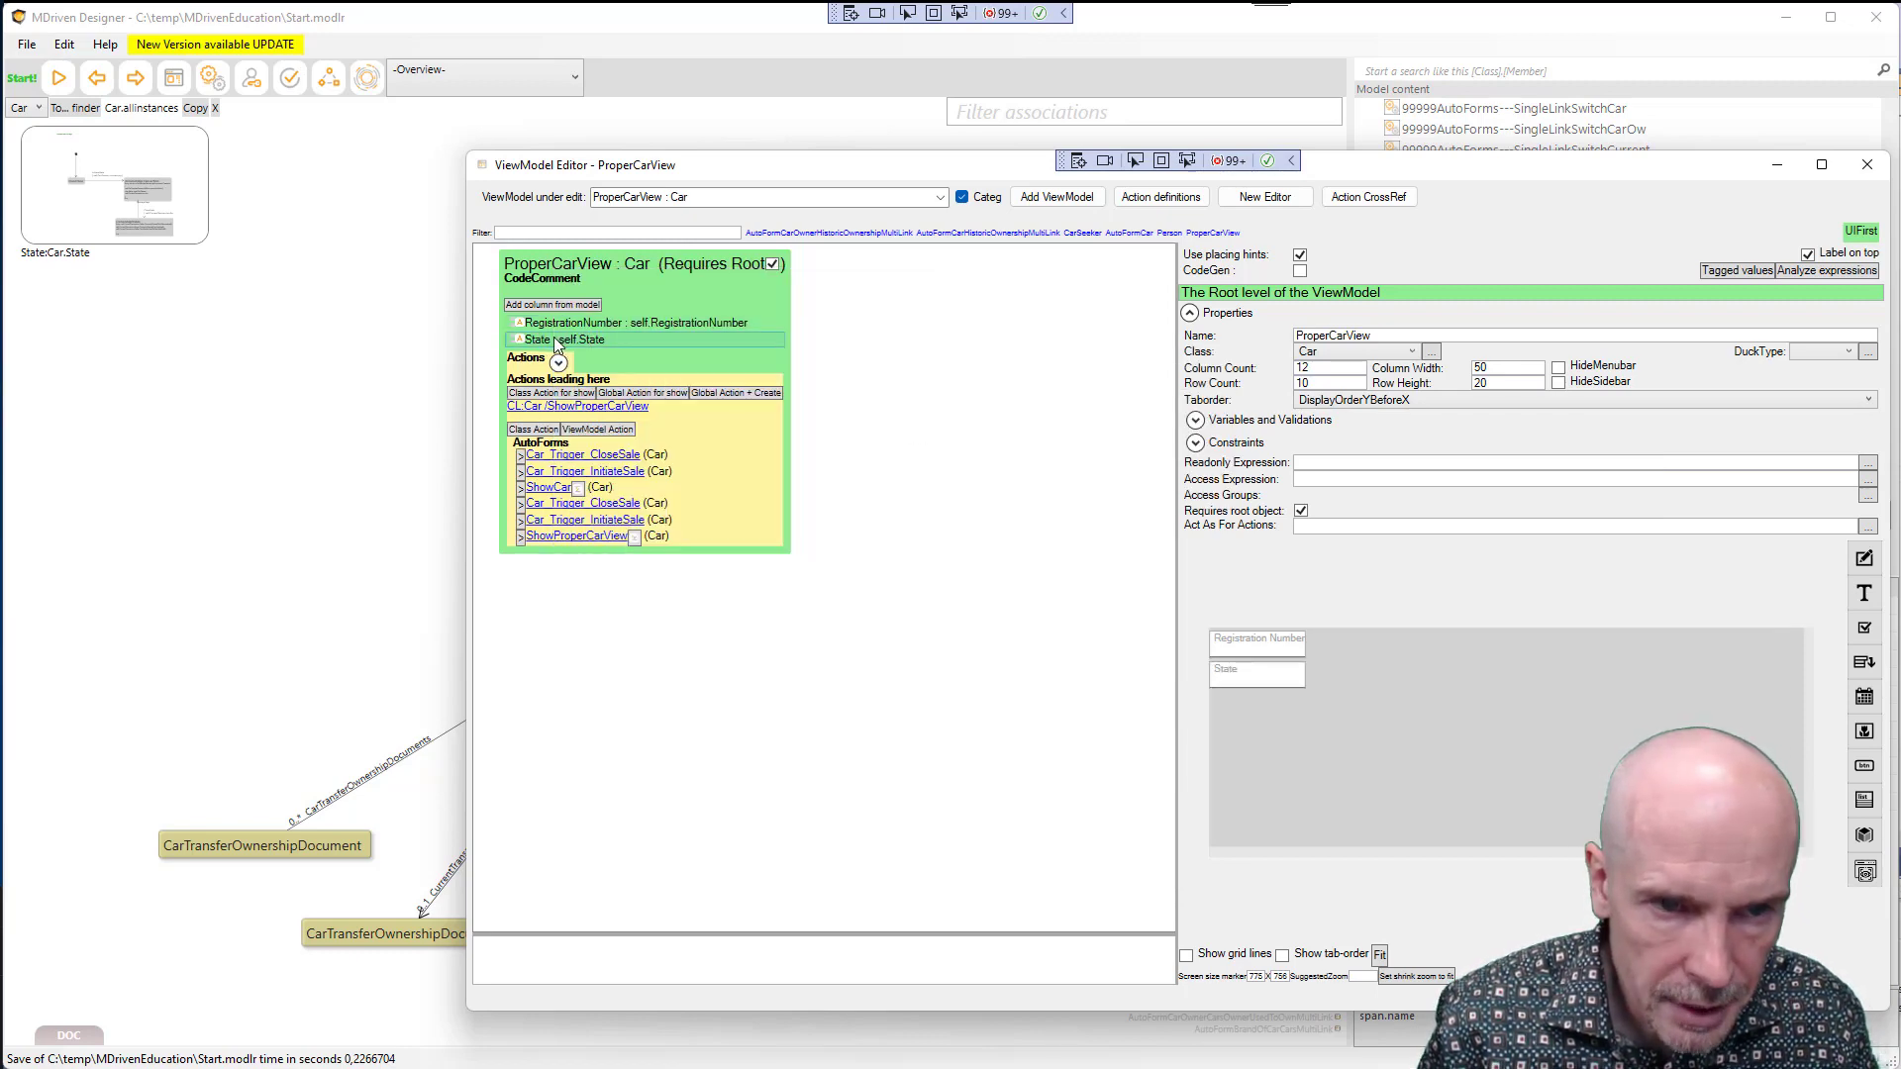
{"action": "left_click", "coordinate": [554, 339]}
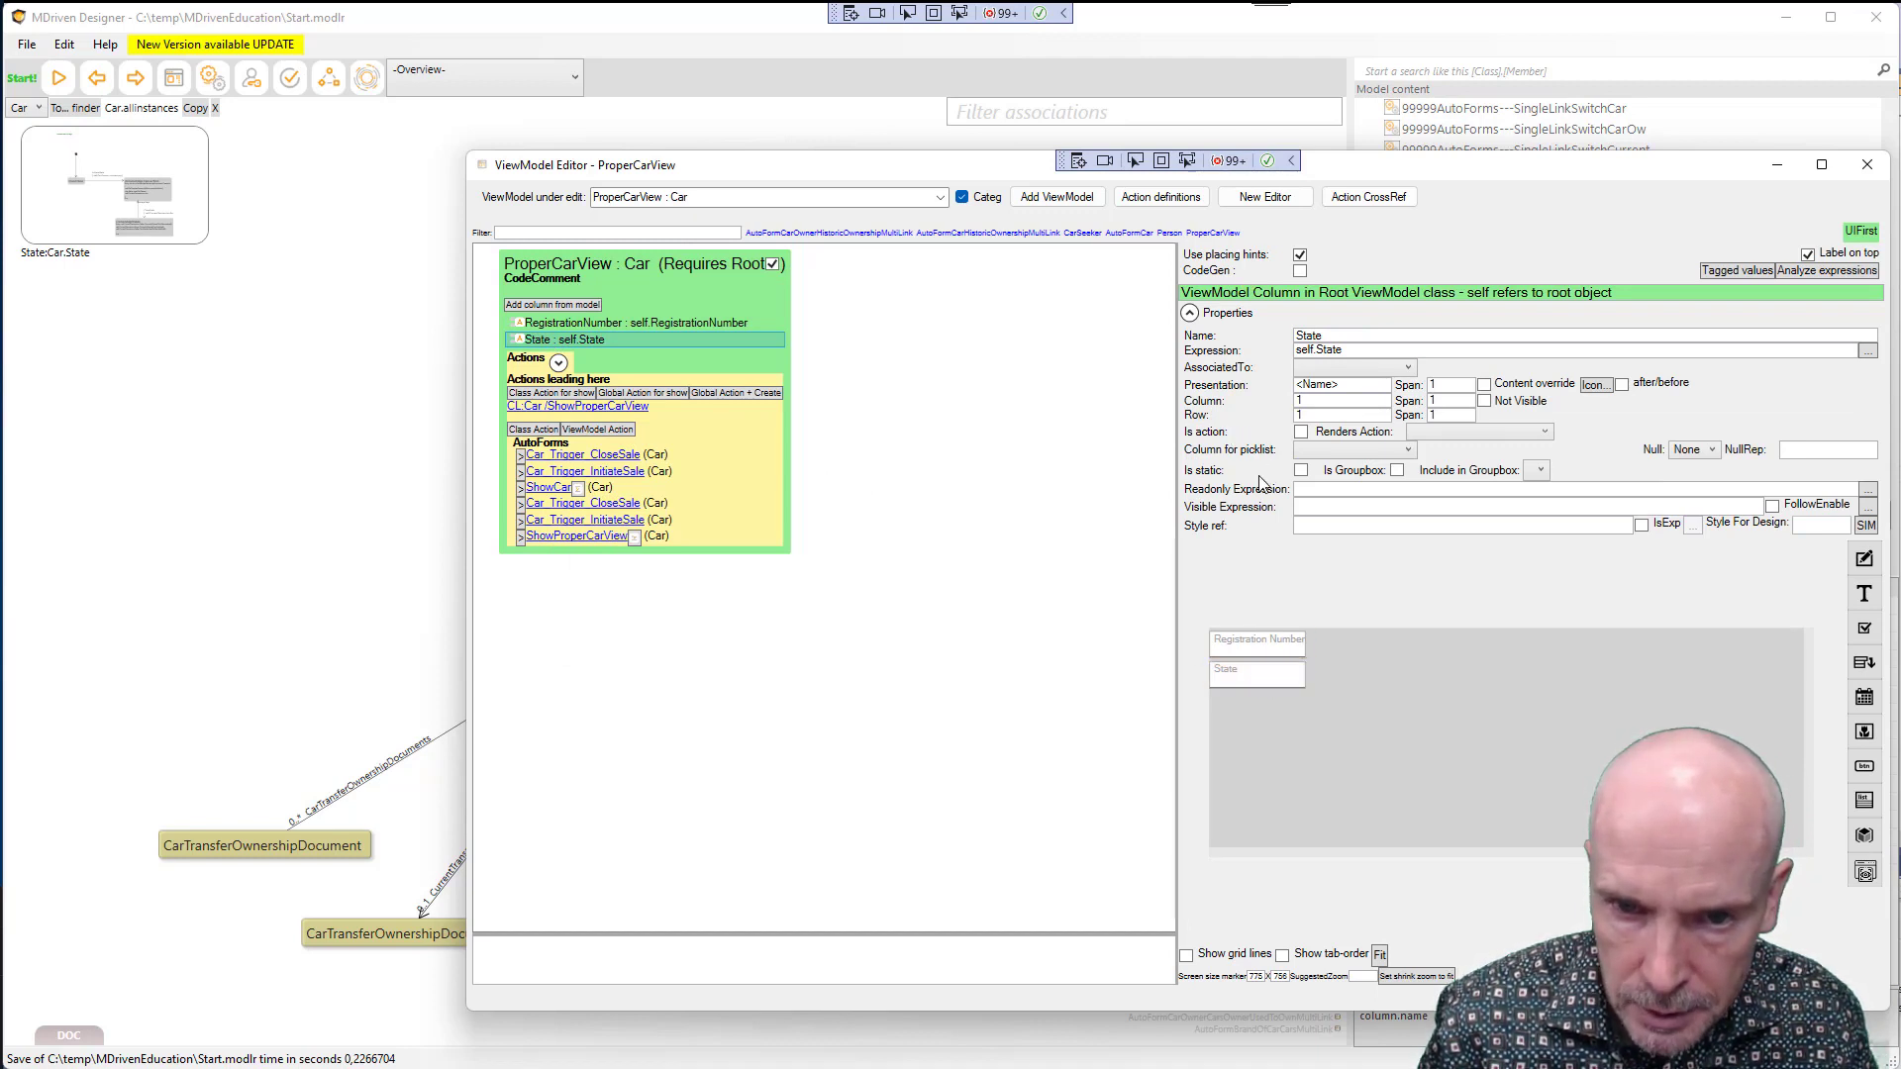
{"action": "left_click", "coordinate": [1303, 472]}
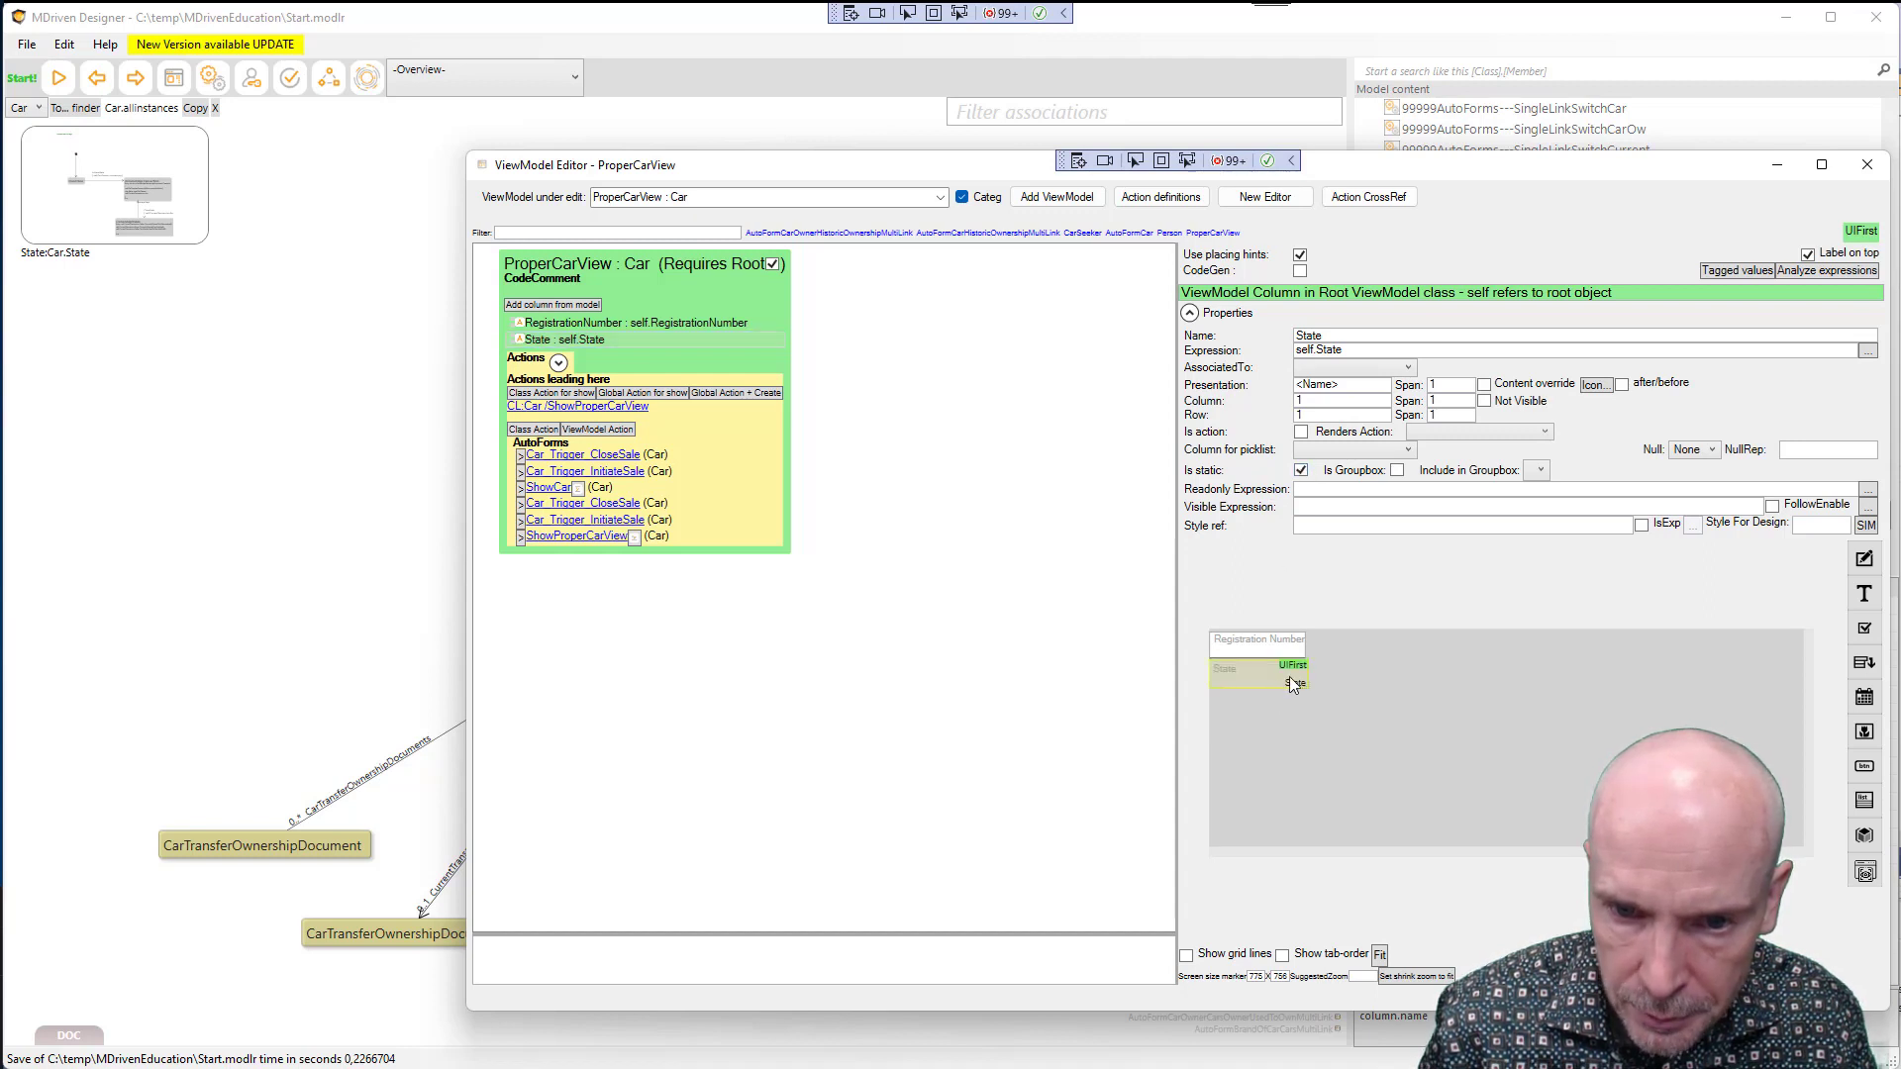
Add a column for BrandOfCar.Name to ProperCarView after the State column
{"action": "left_click", "coordinate": [564, 339]}
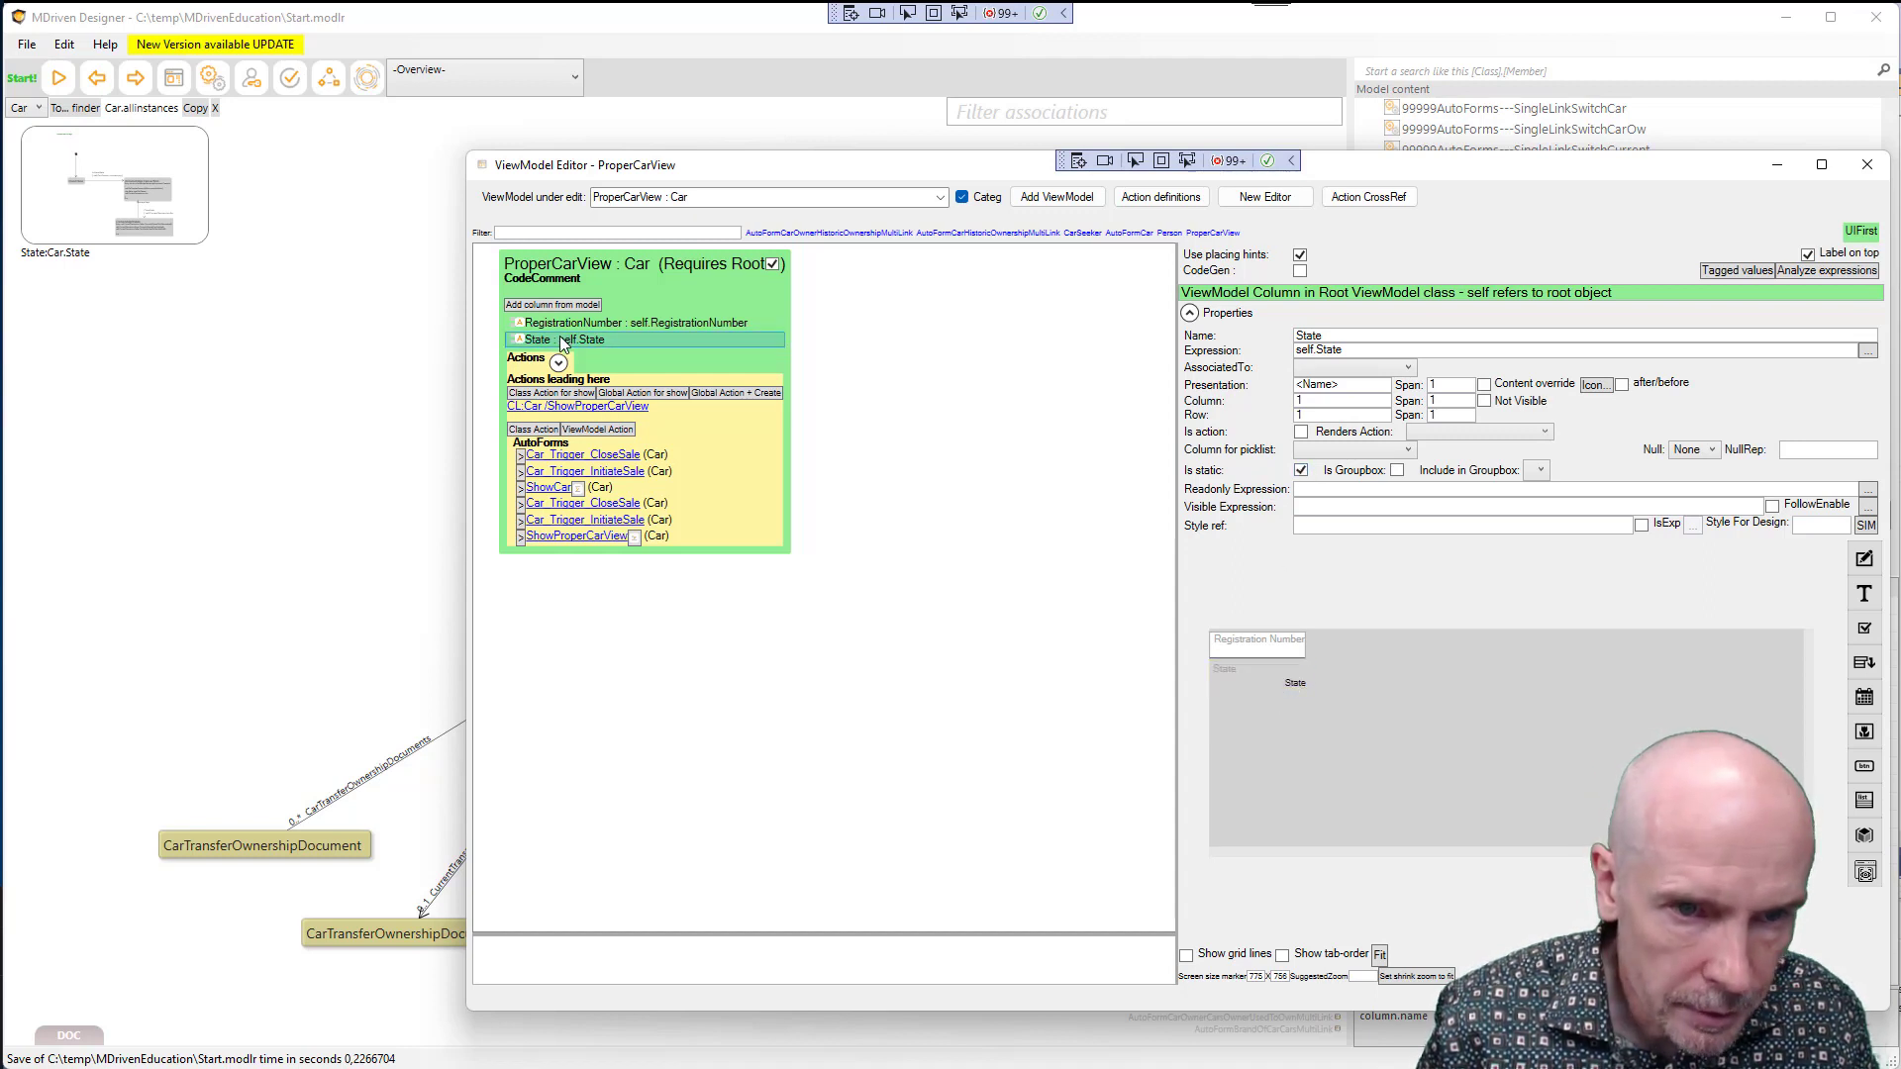
{"action": "right_click", "coordinate": [557, 335]}
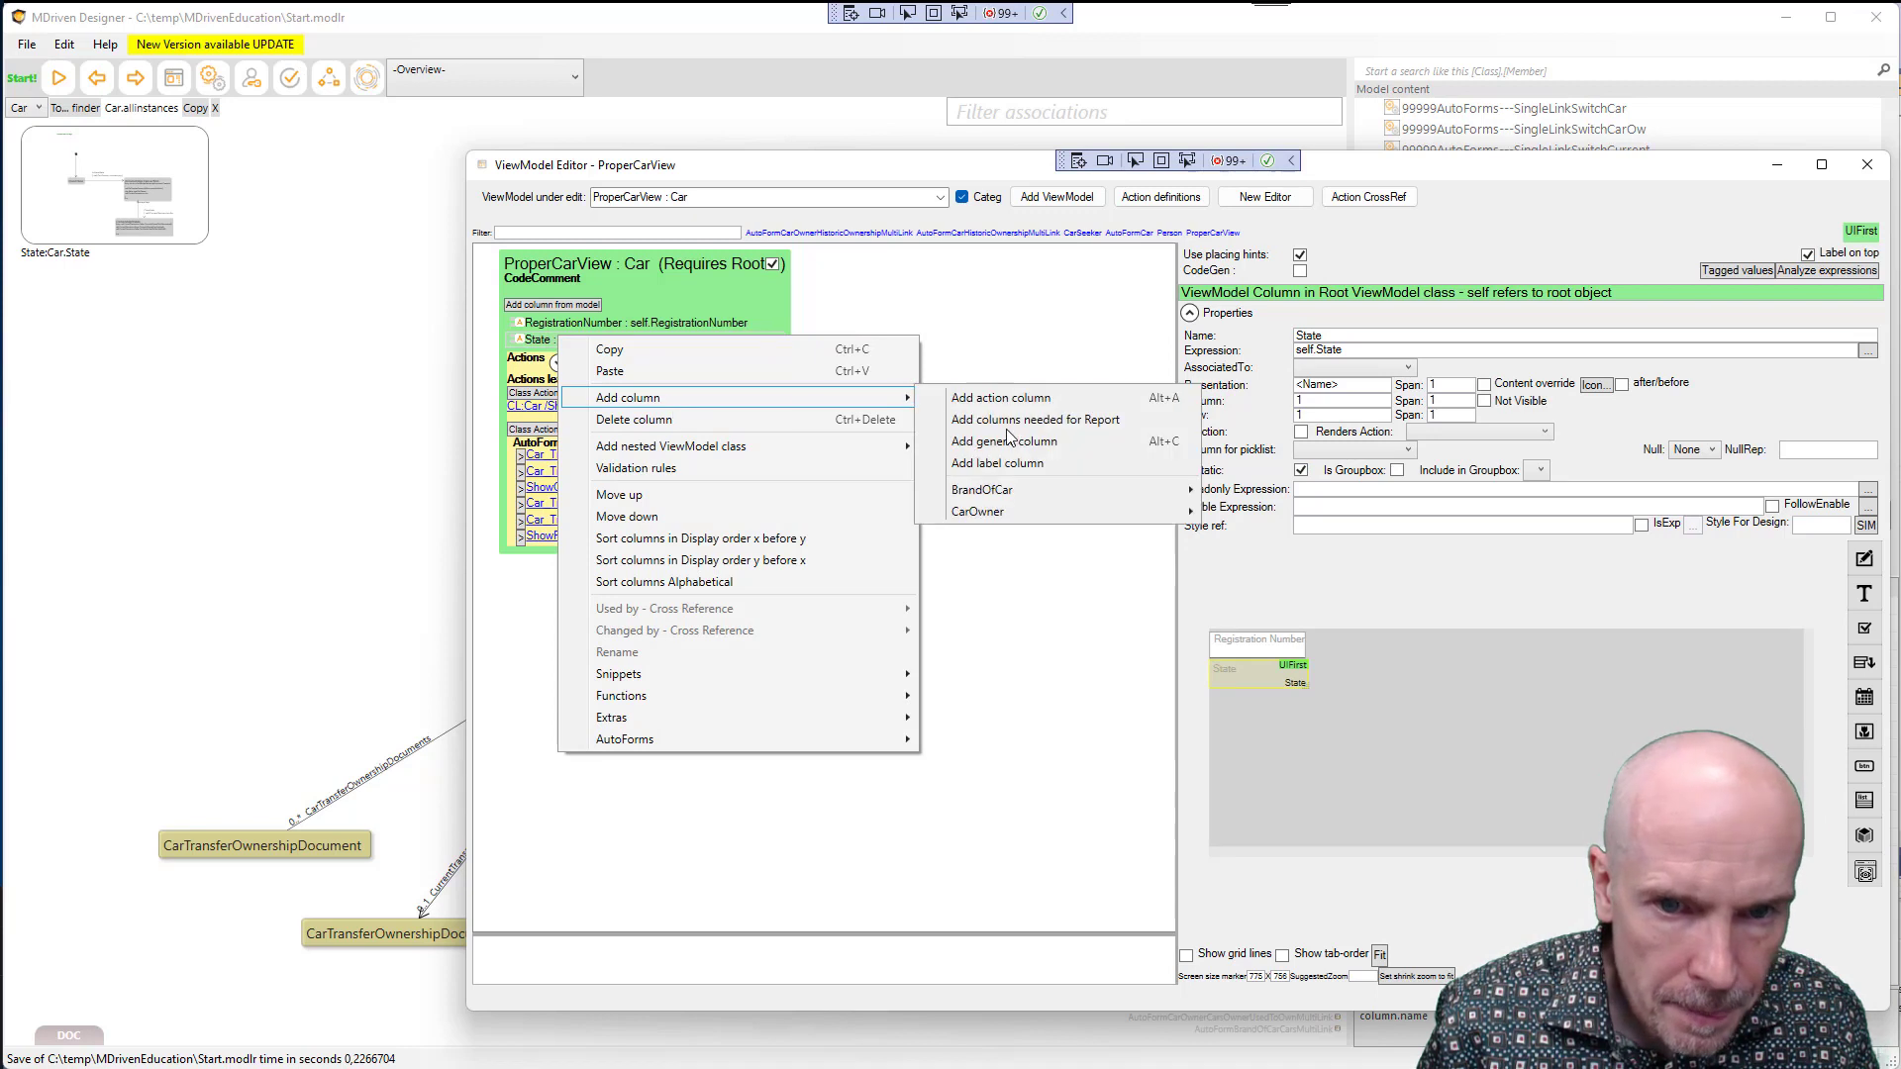
{"action": "mouse_move", "coordinate": [1032, 495]}
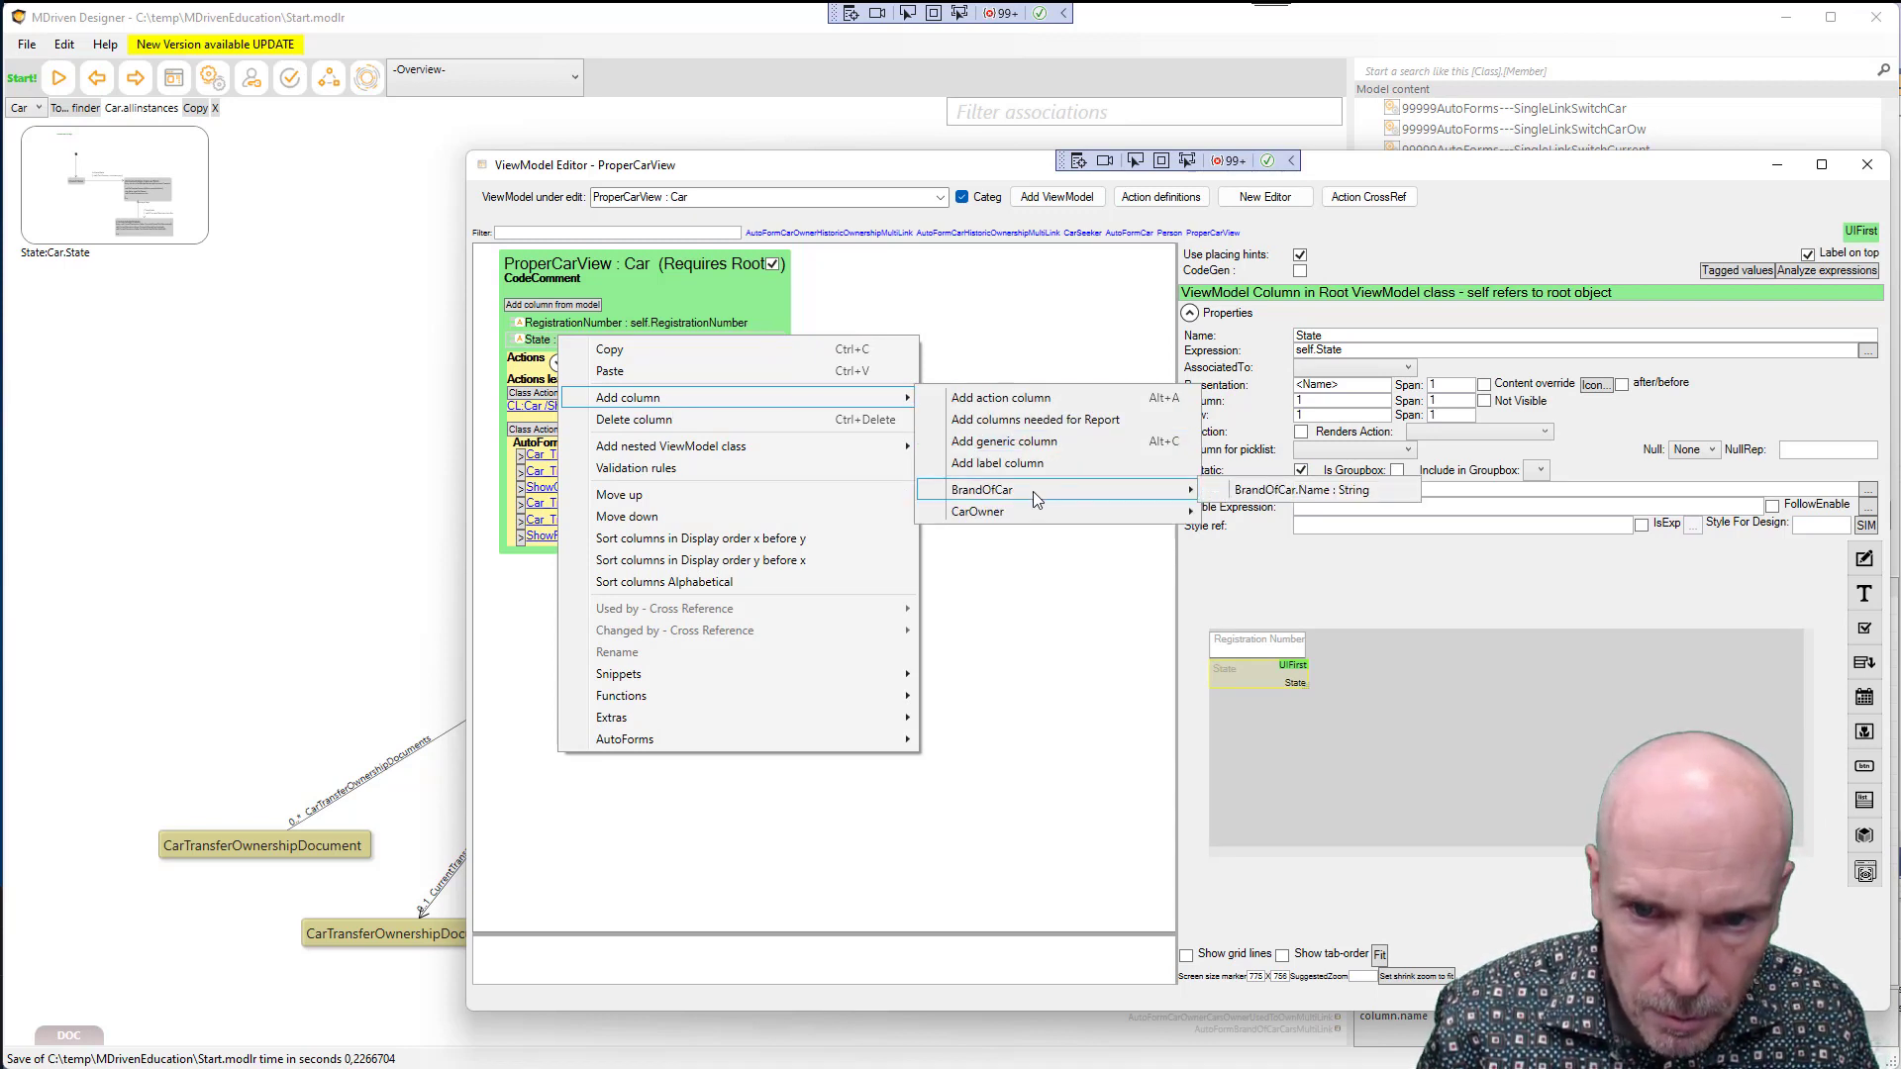
{"action": "left_click", "coordinate": [1310, 491]}
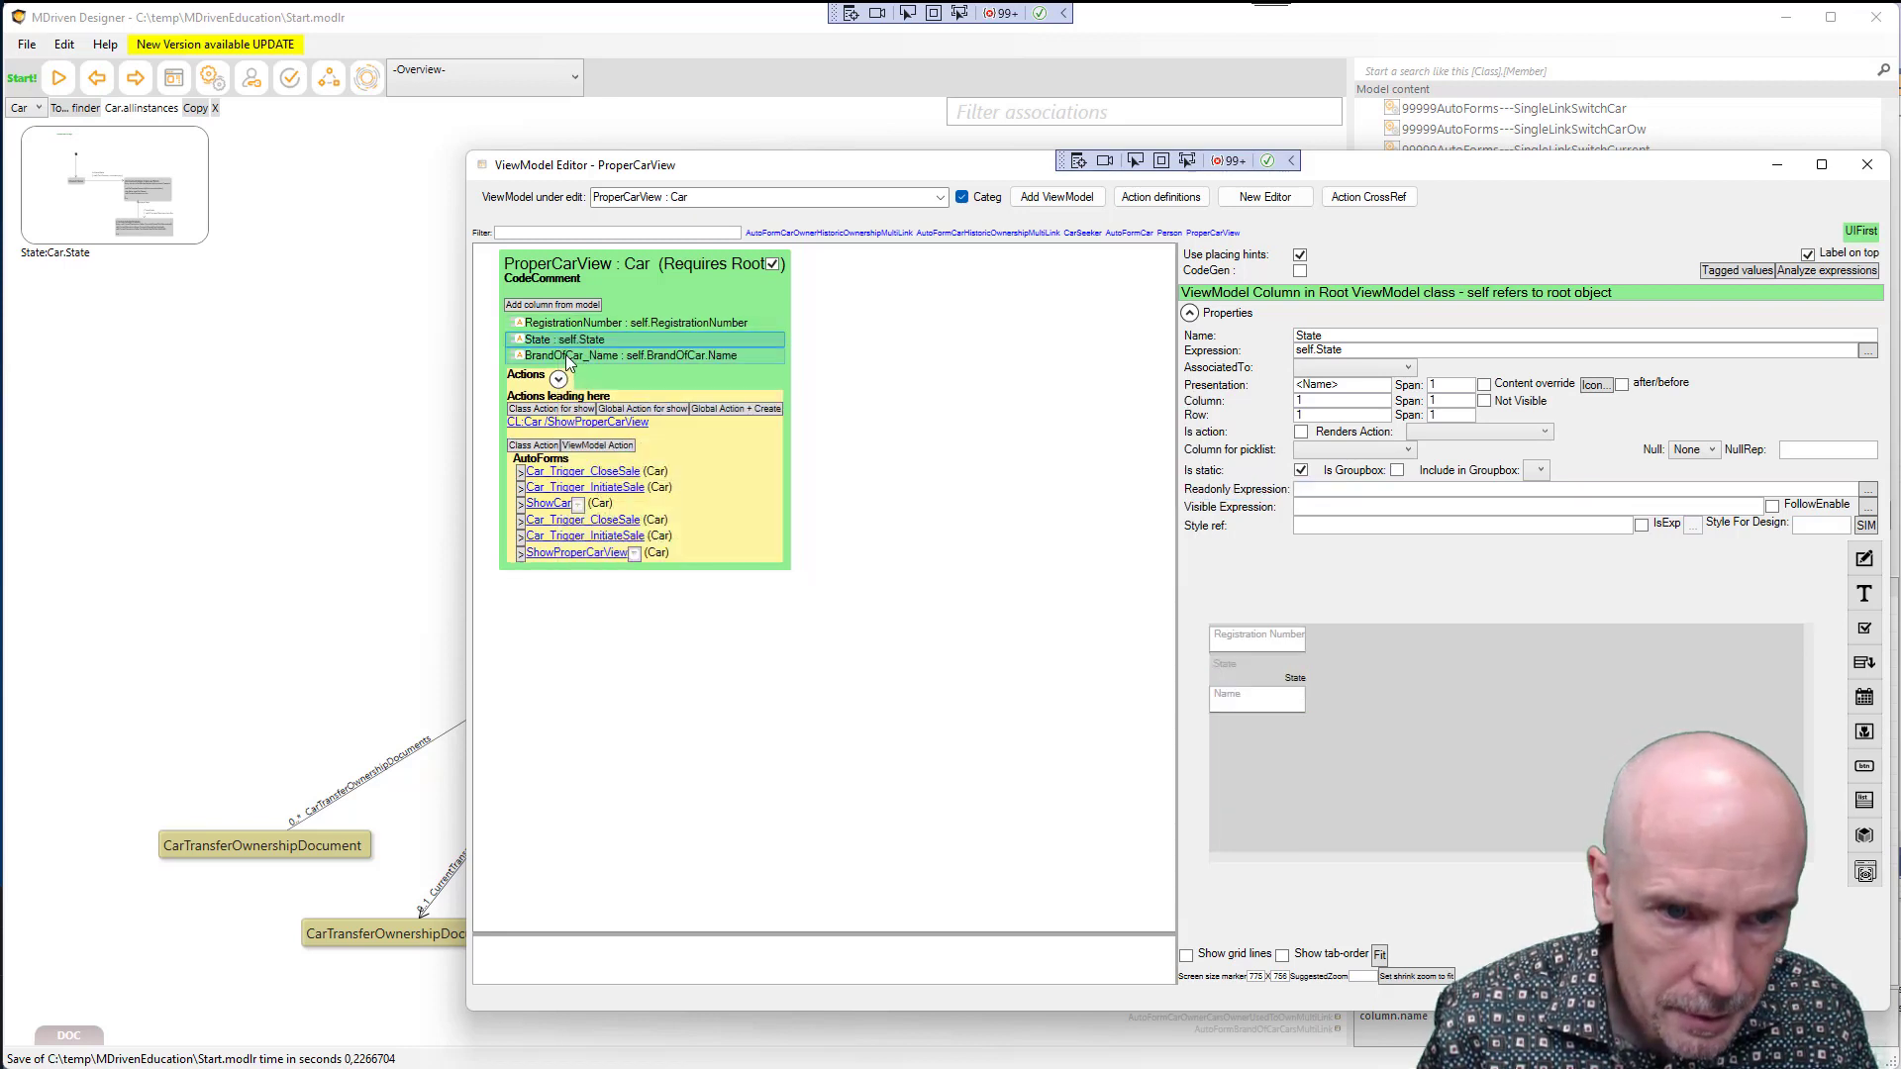
Rename the brand name column to BrandOfCar and make it static
{"action": "left_click", "coordinate": [651, 357]}
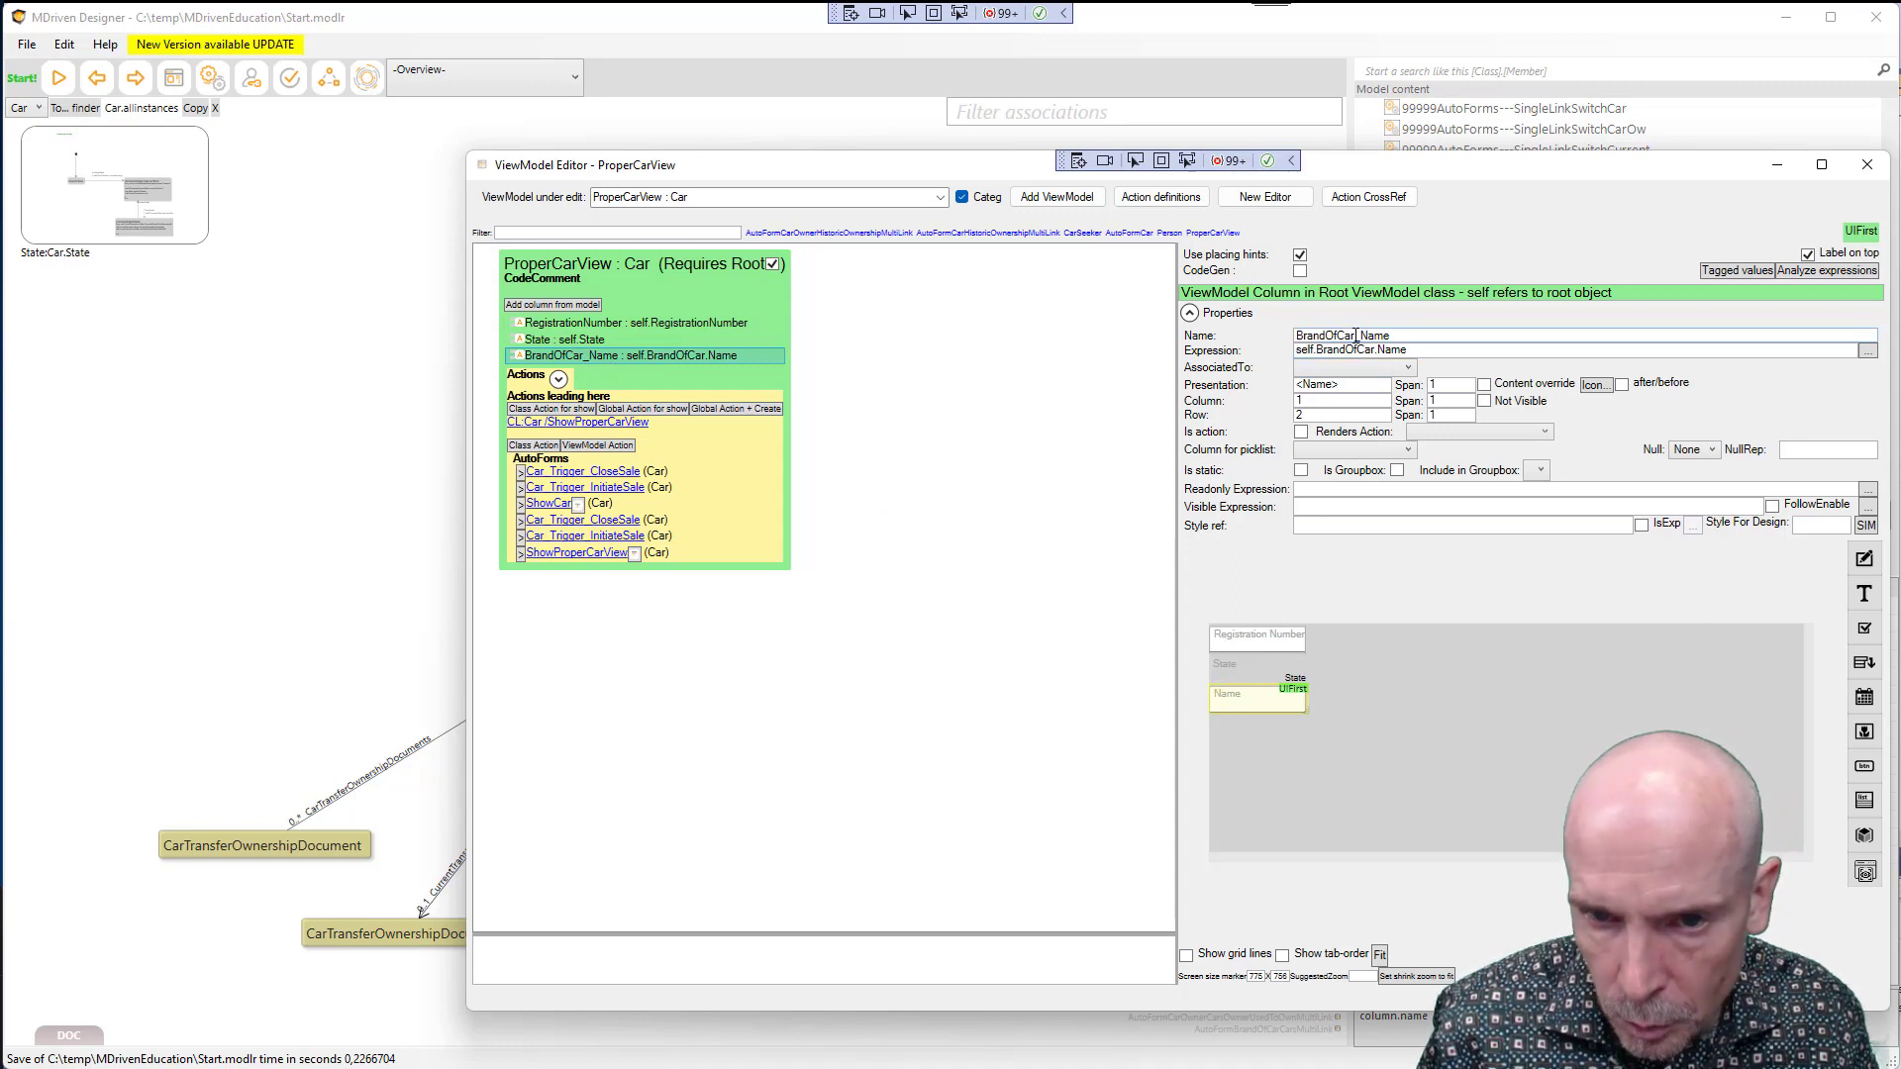
{"action": "left_click_drag", "start_coordinate": [1355, 336], "coordinate": [1458, 352]}
{"action": "key", "text": "BackSpace"}
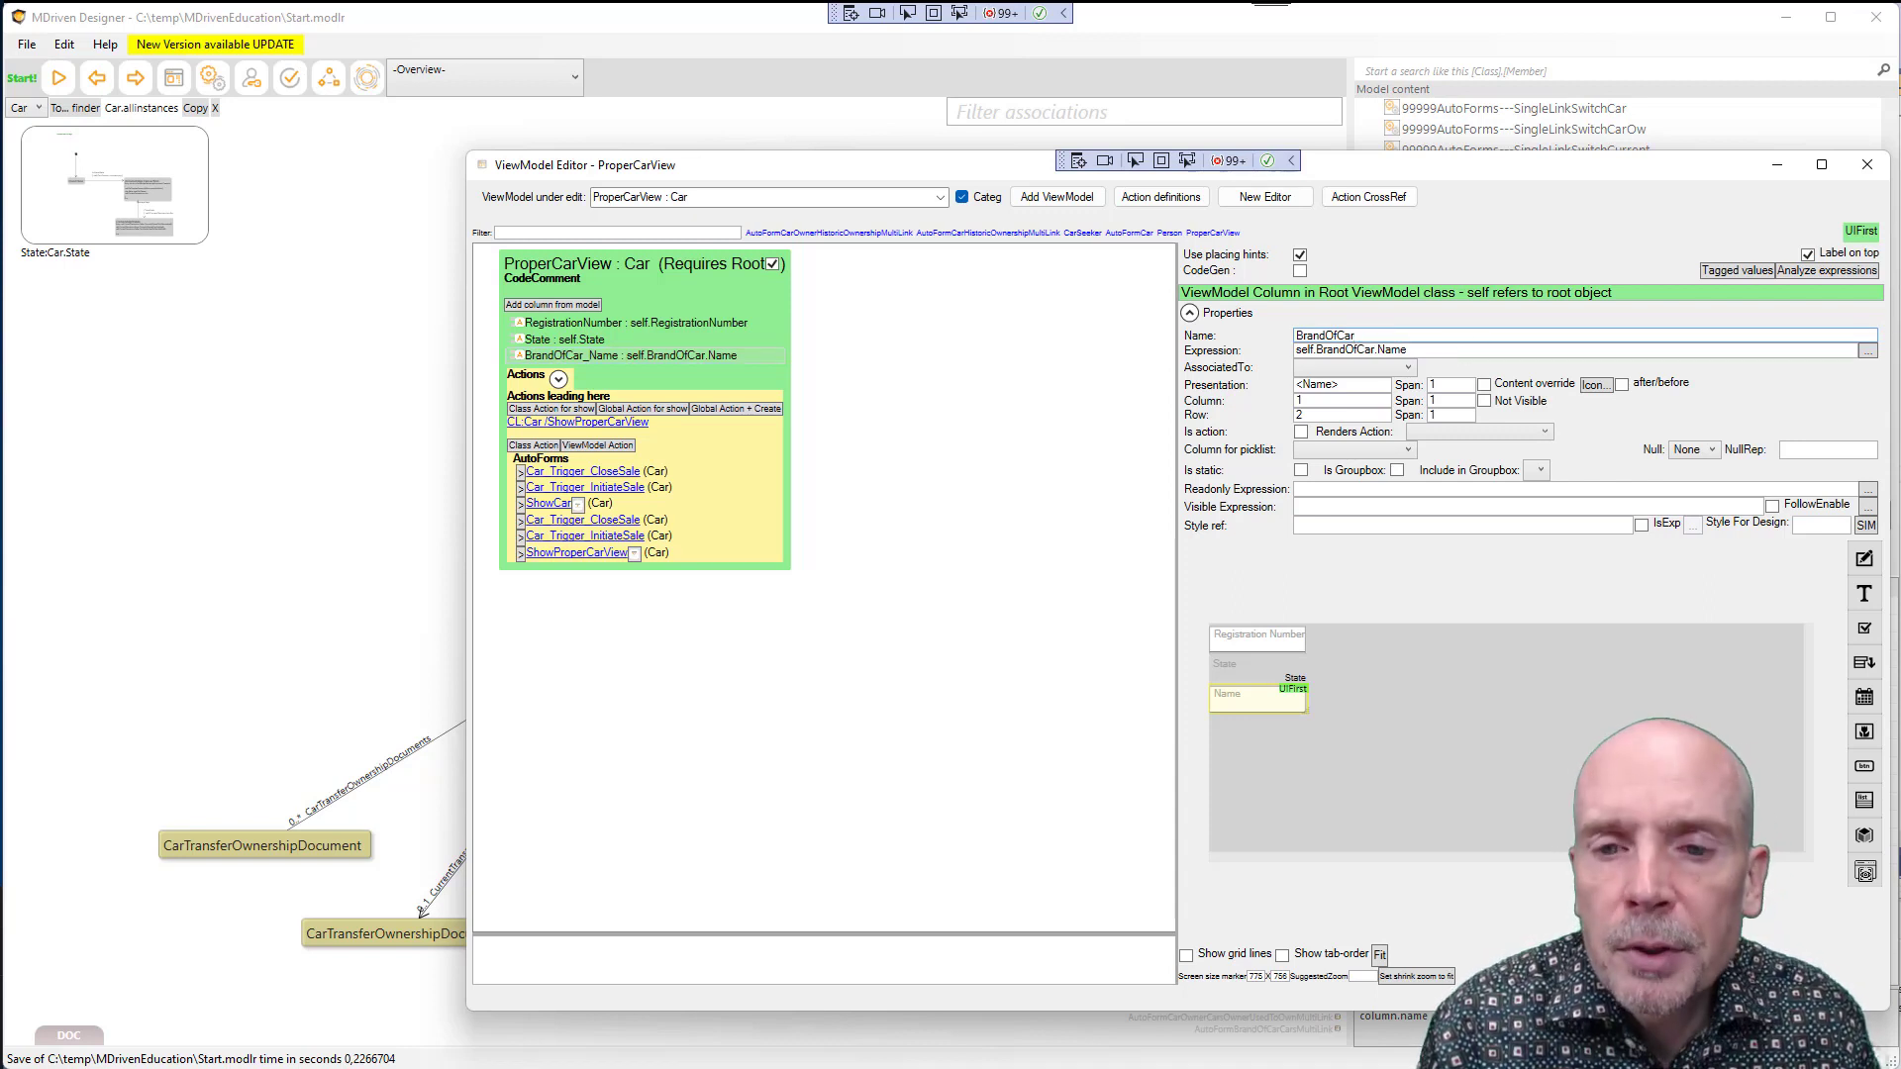
{"action": "key", "text": "Tab"}
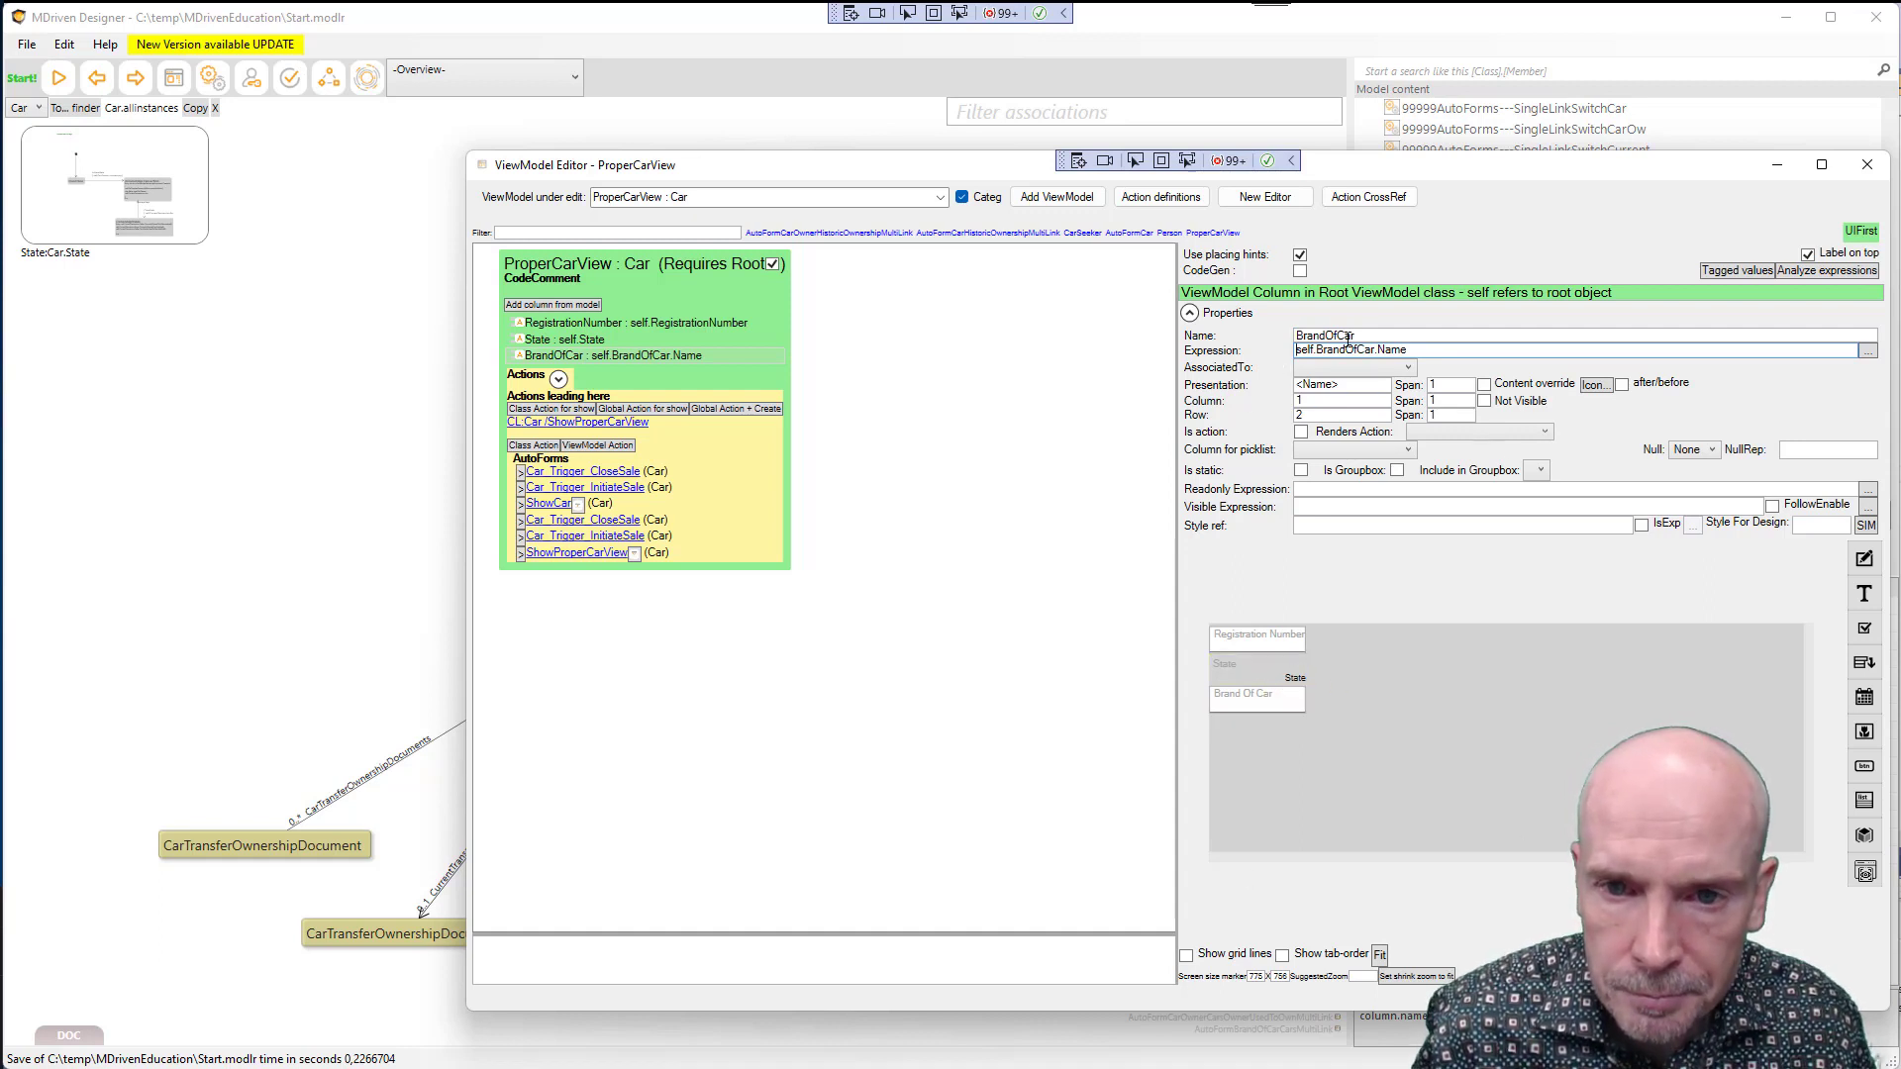
{"action": "left_click", "coordinate": [1300, 472]}
Add a column for CarOwner.Name to ProperCarView after the BrandOfCar column
{"action": "right_click", "coordinate": [530, 357]}
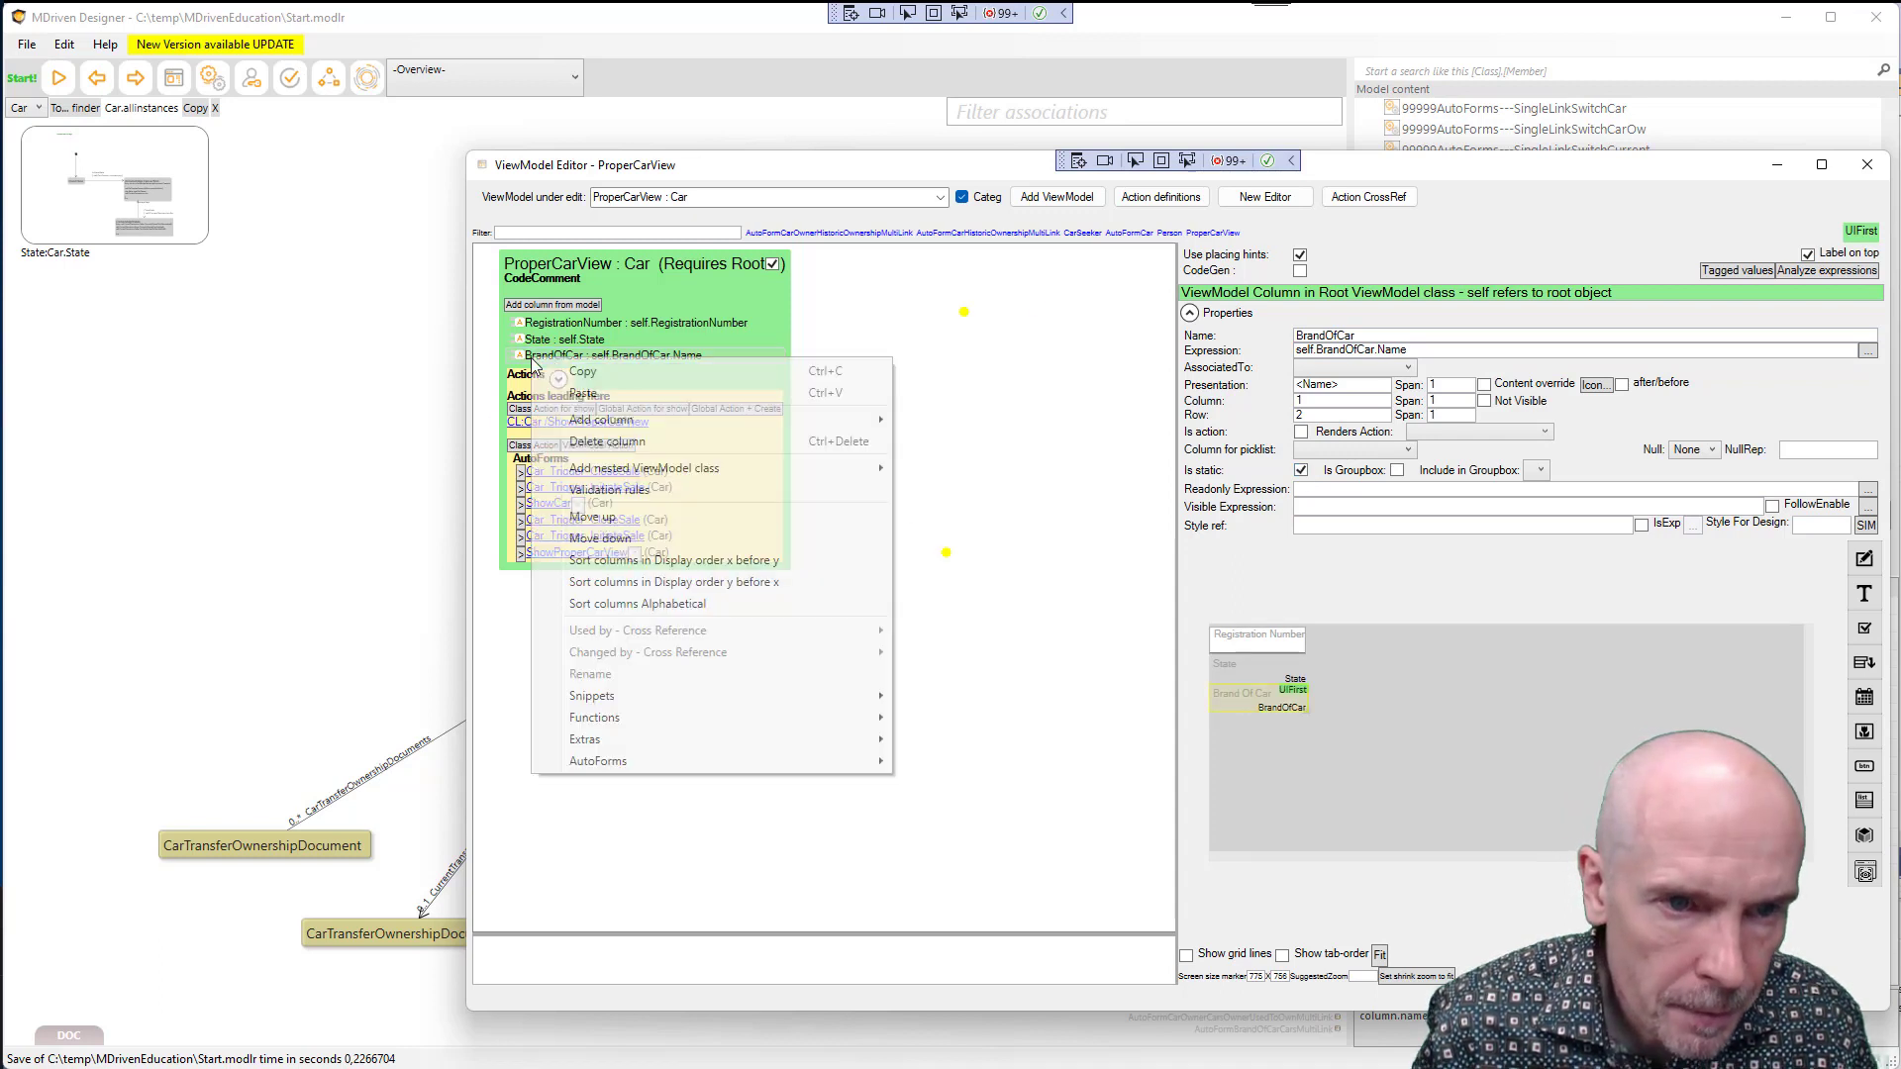
{"action": "mouse_move", "coordinate": [698, 432]}
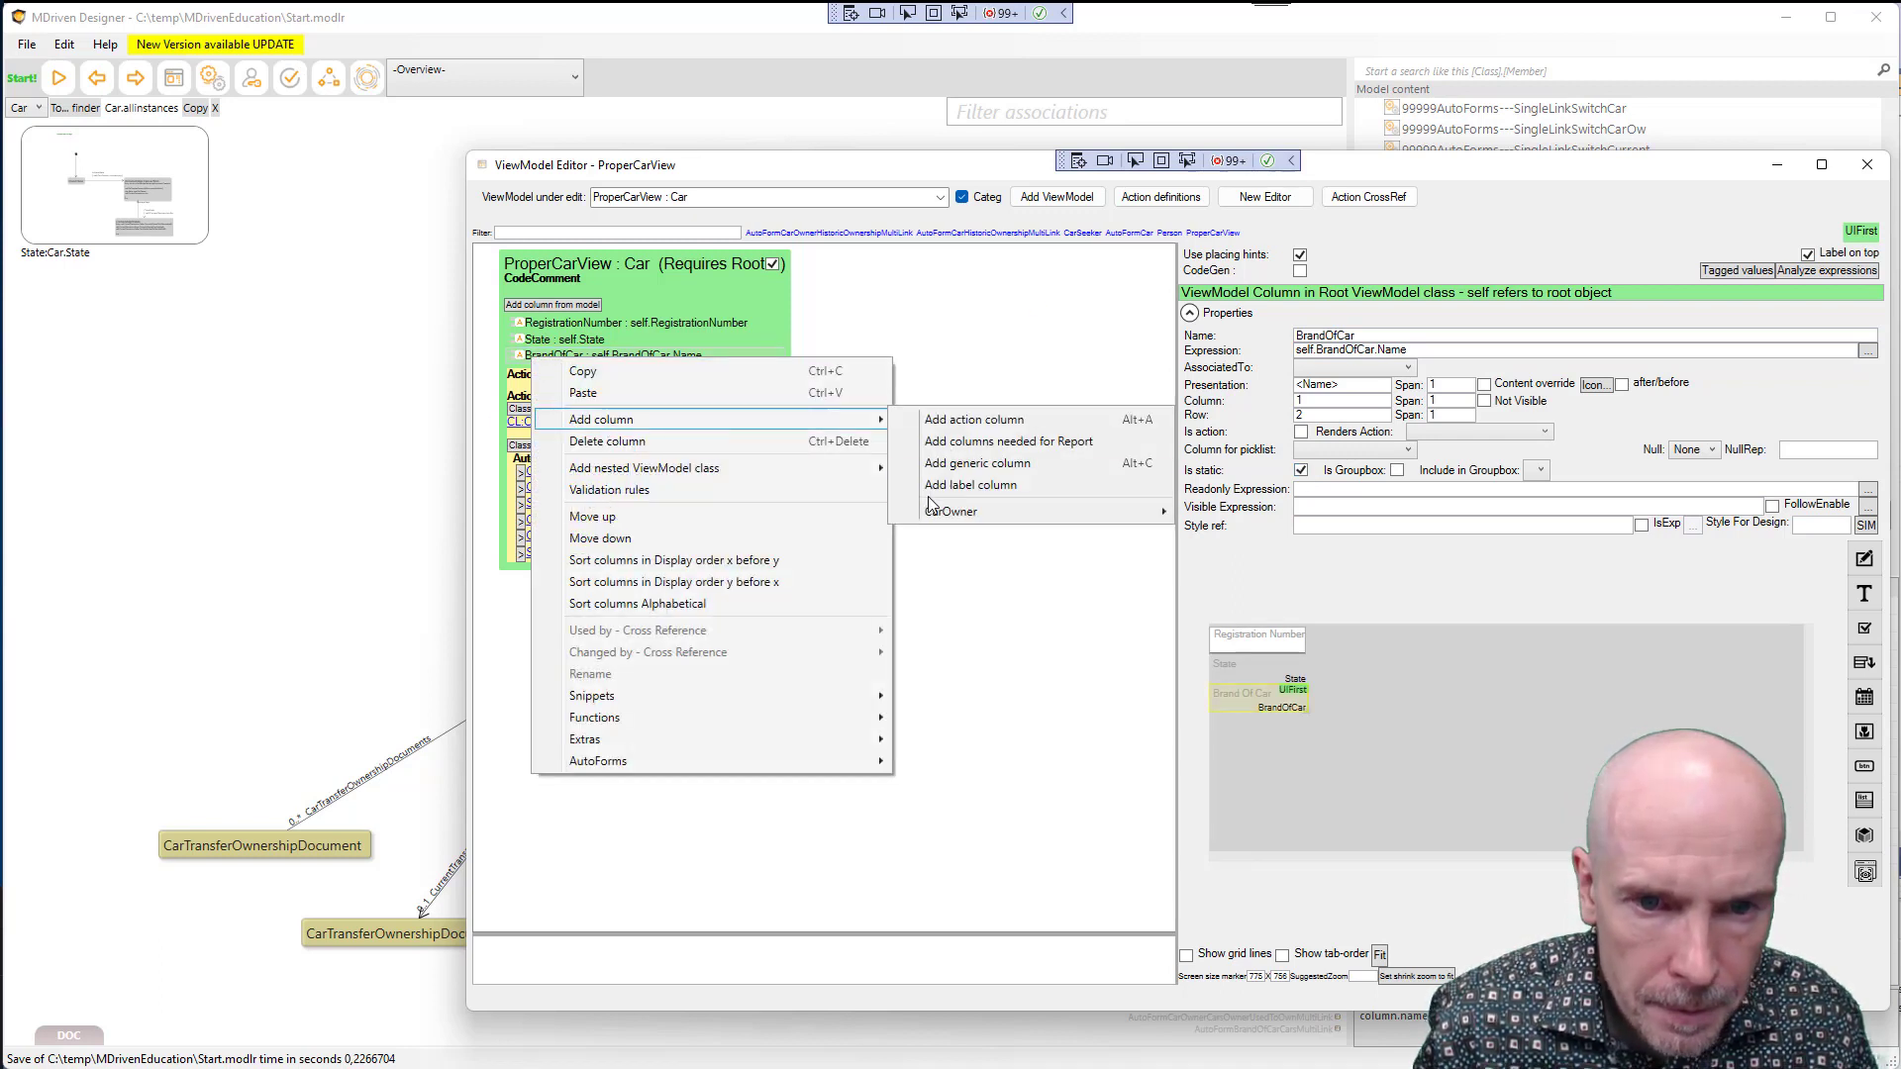
{"action": "mouse_move", "coordinate": [957, 523]}
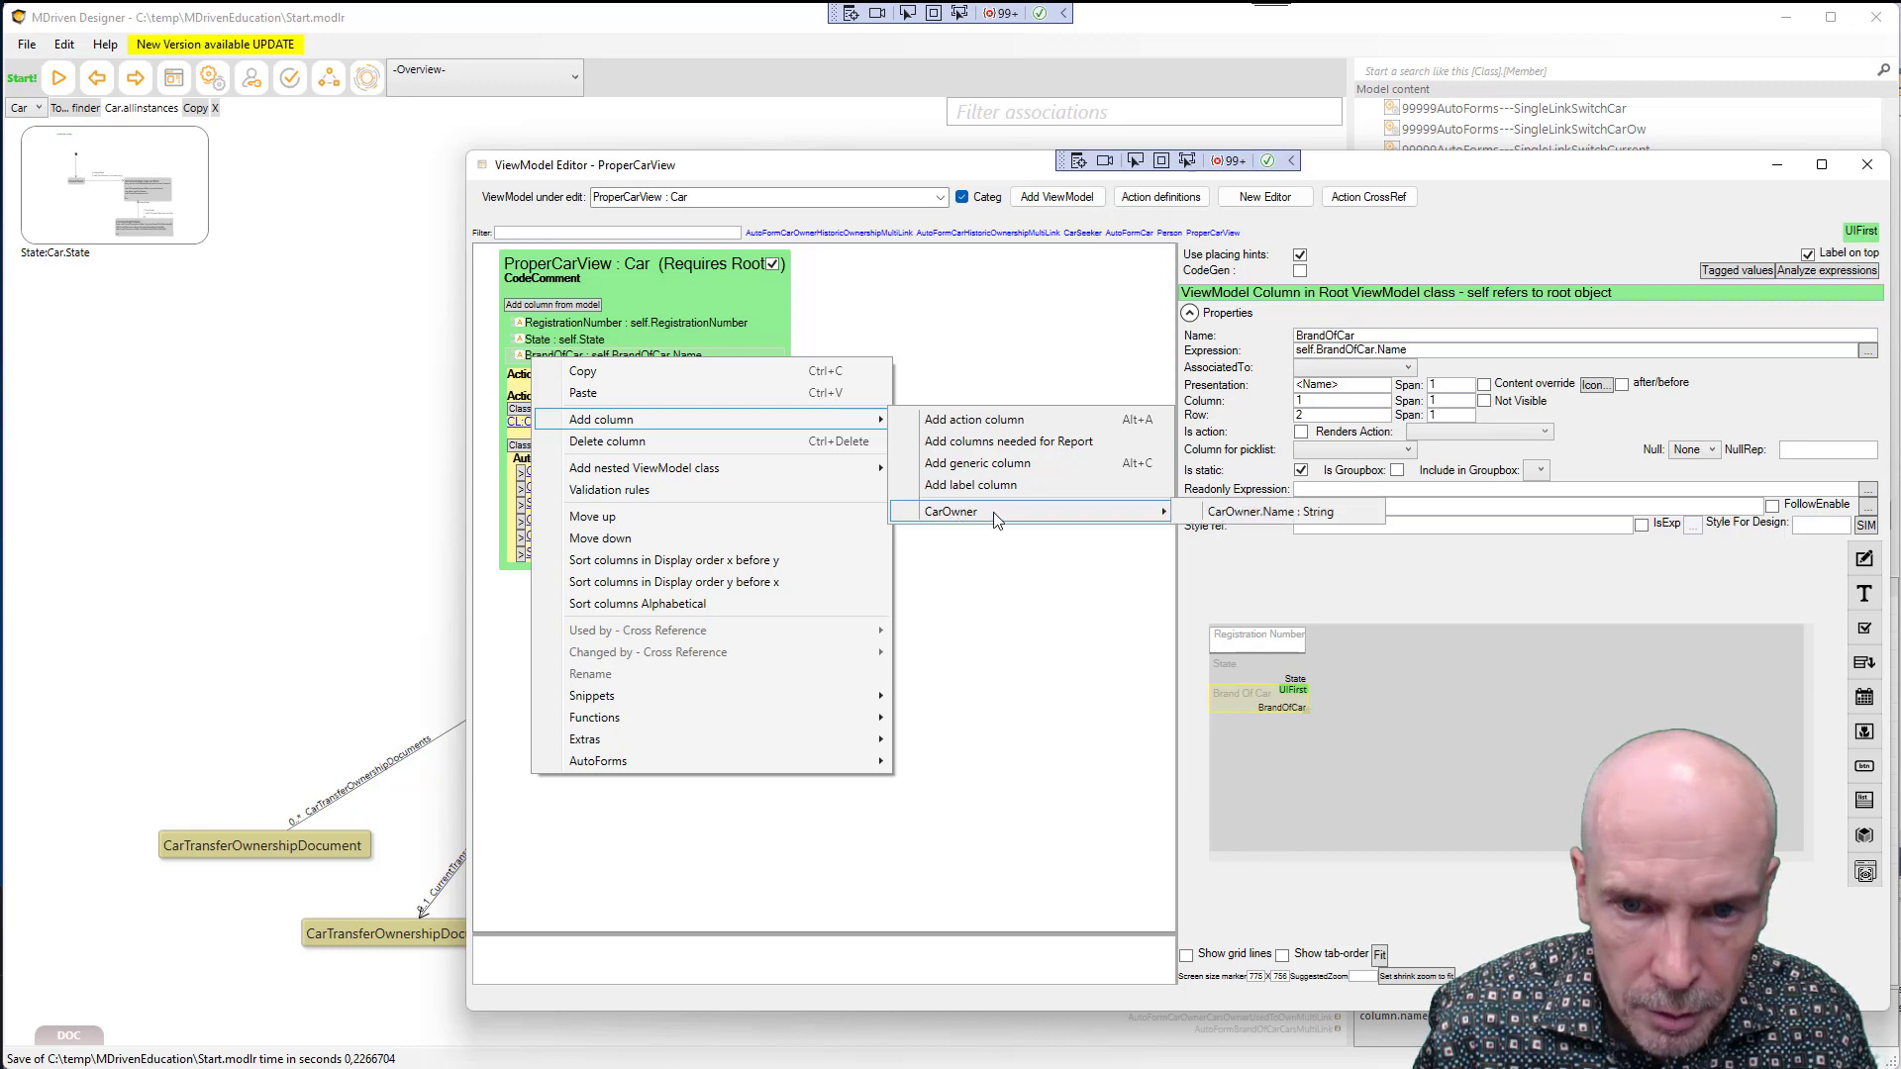
{"action": "left_click", "coordinate": [1299, 513]}
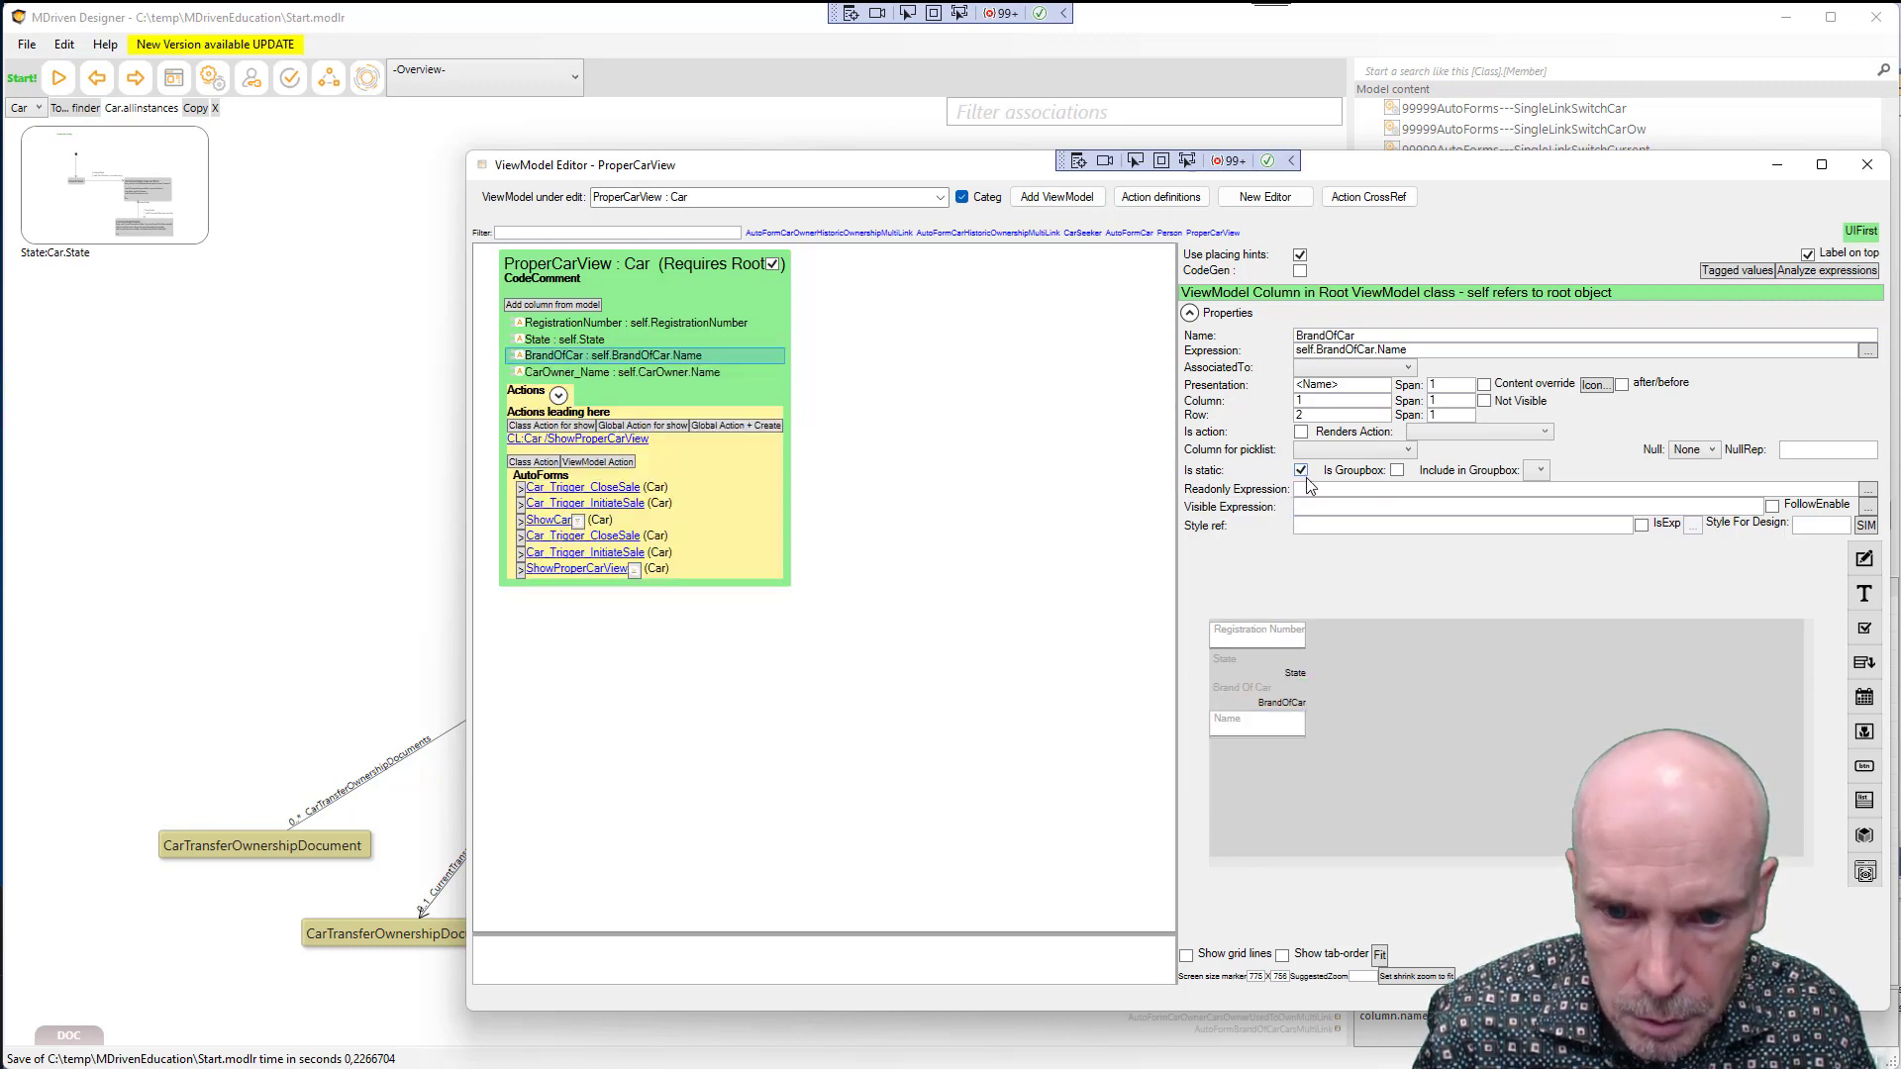
Rename the owner name column to CarOwner and make it static
{"action": "left_click", "coordinate": [1237, 723]}
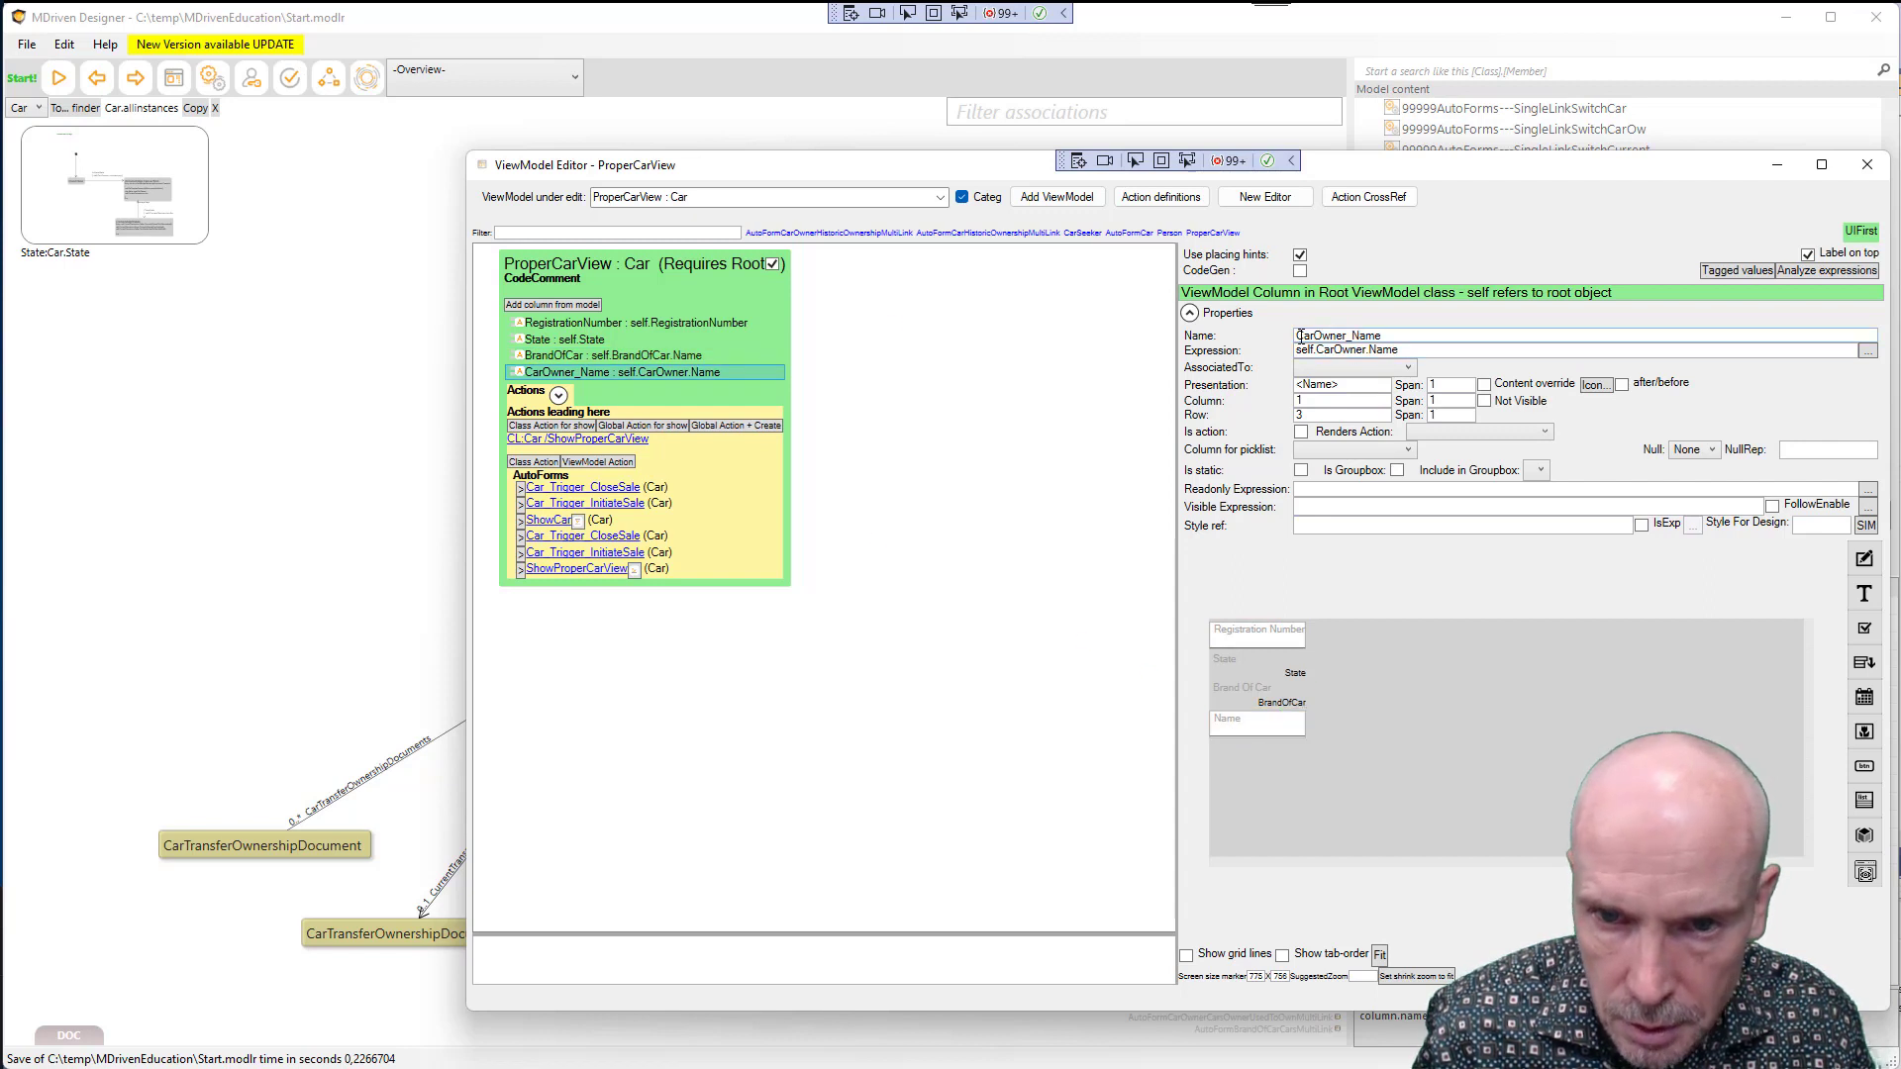
{"action": "left_click", "coordinate": [1352, 337]}
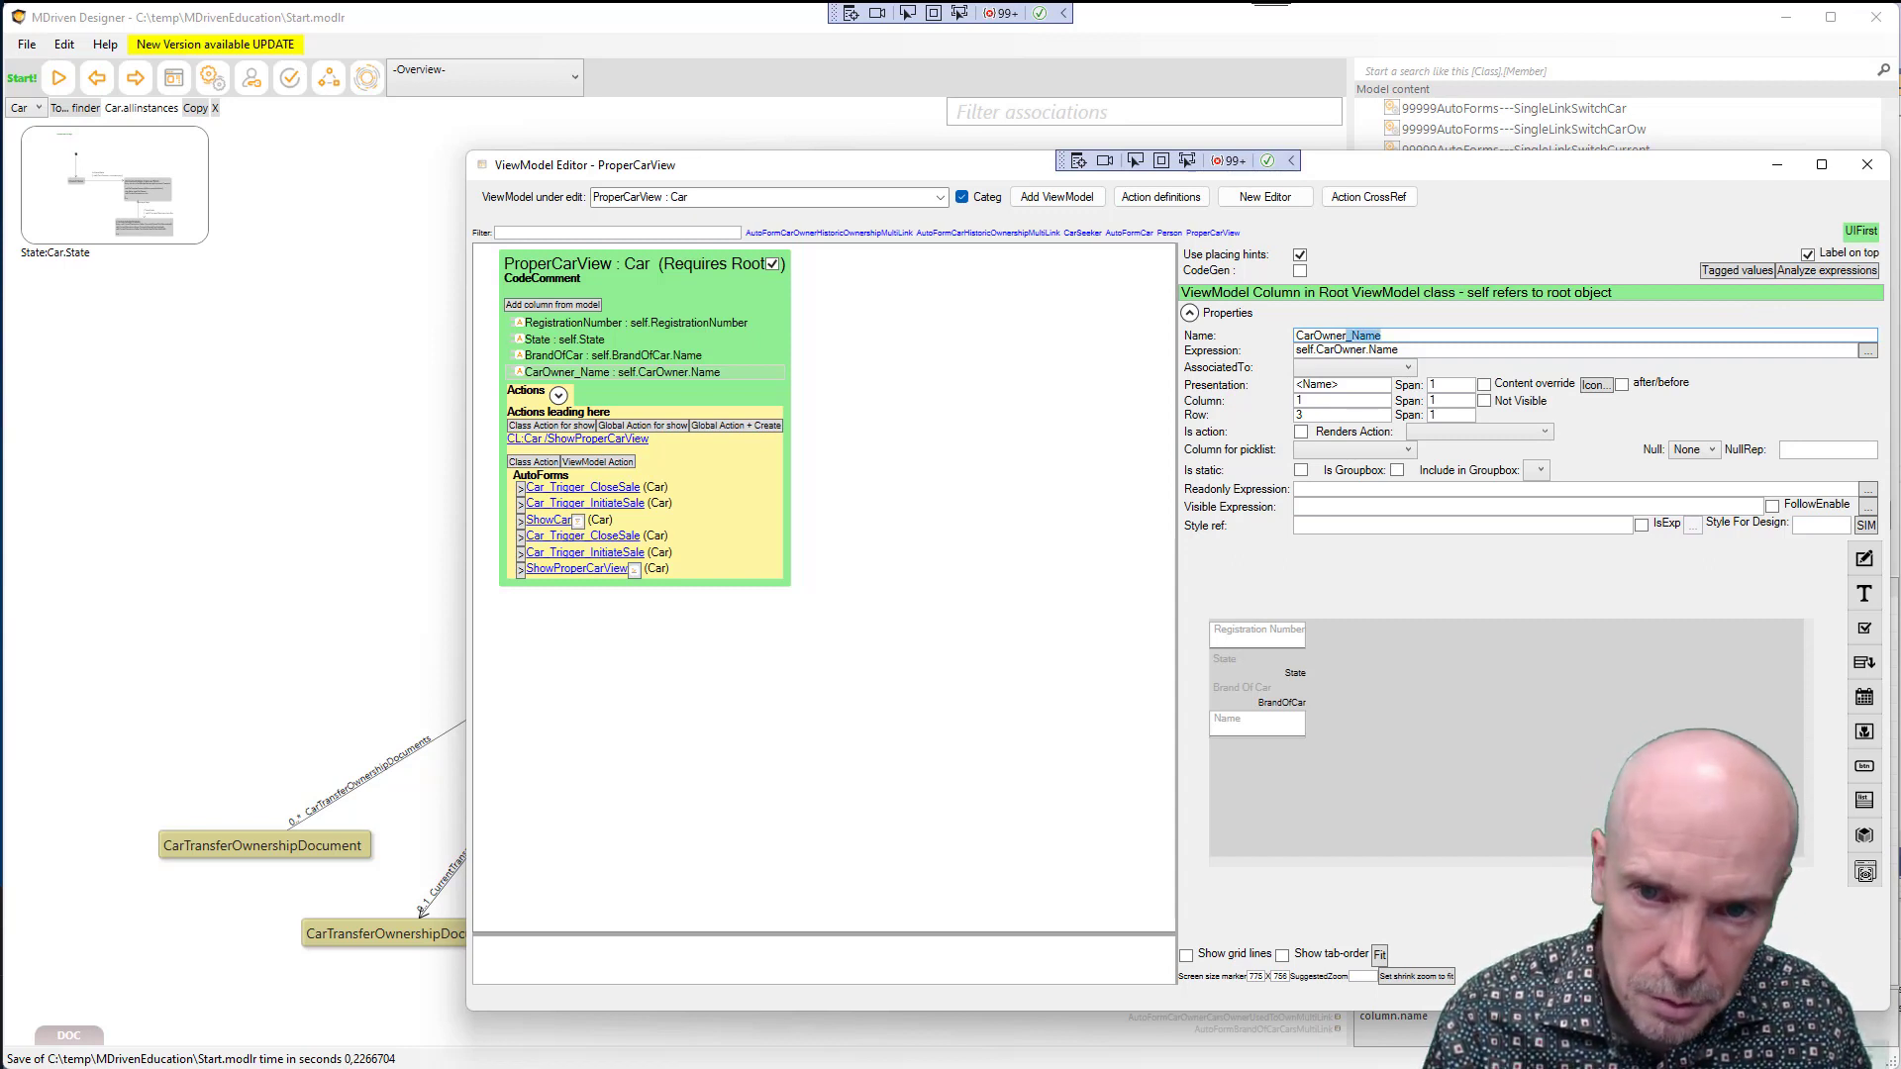
{"action": "key", "text": "Delete"}
{"action": "key", "text": "Tab"}
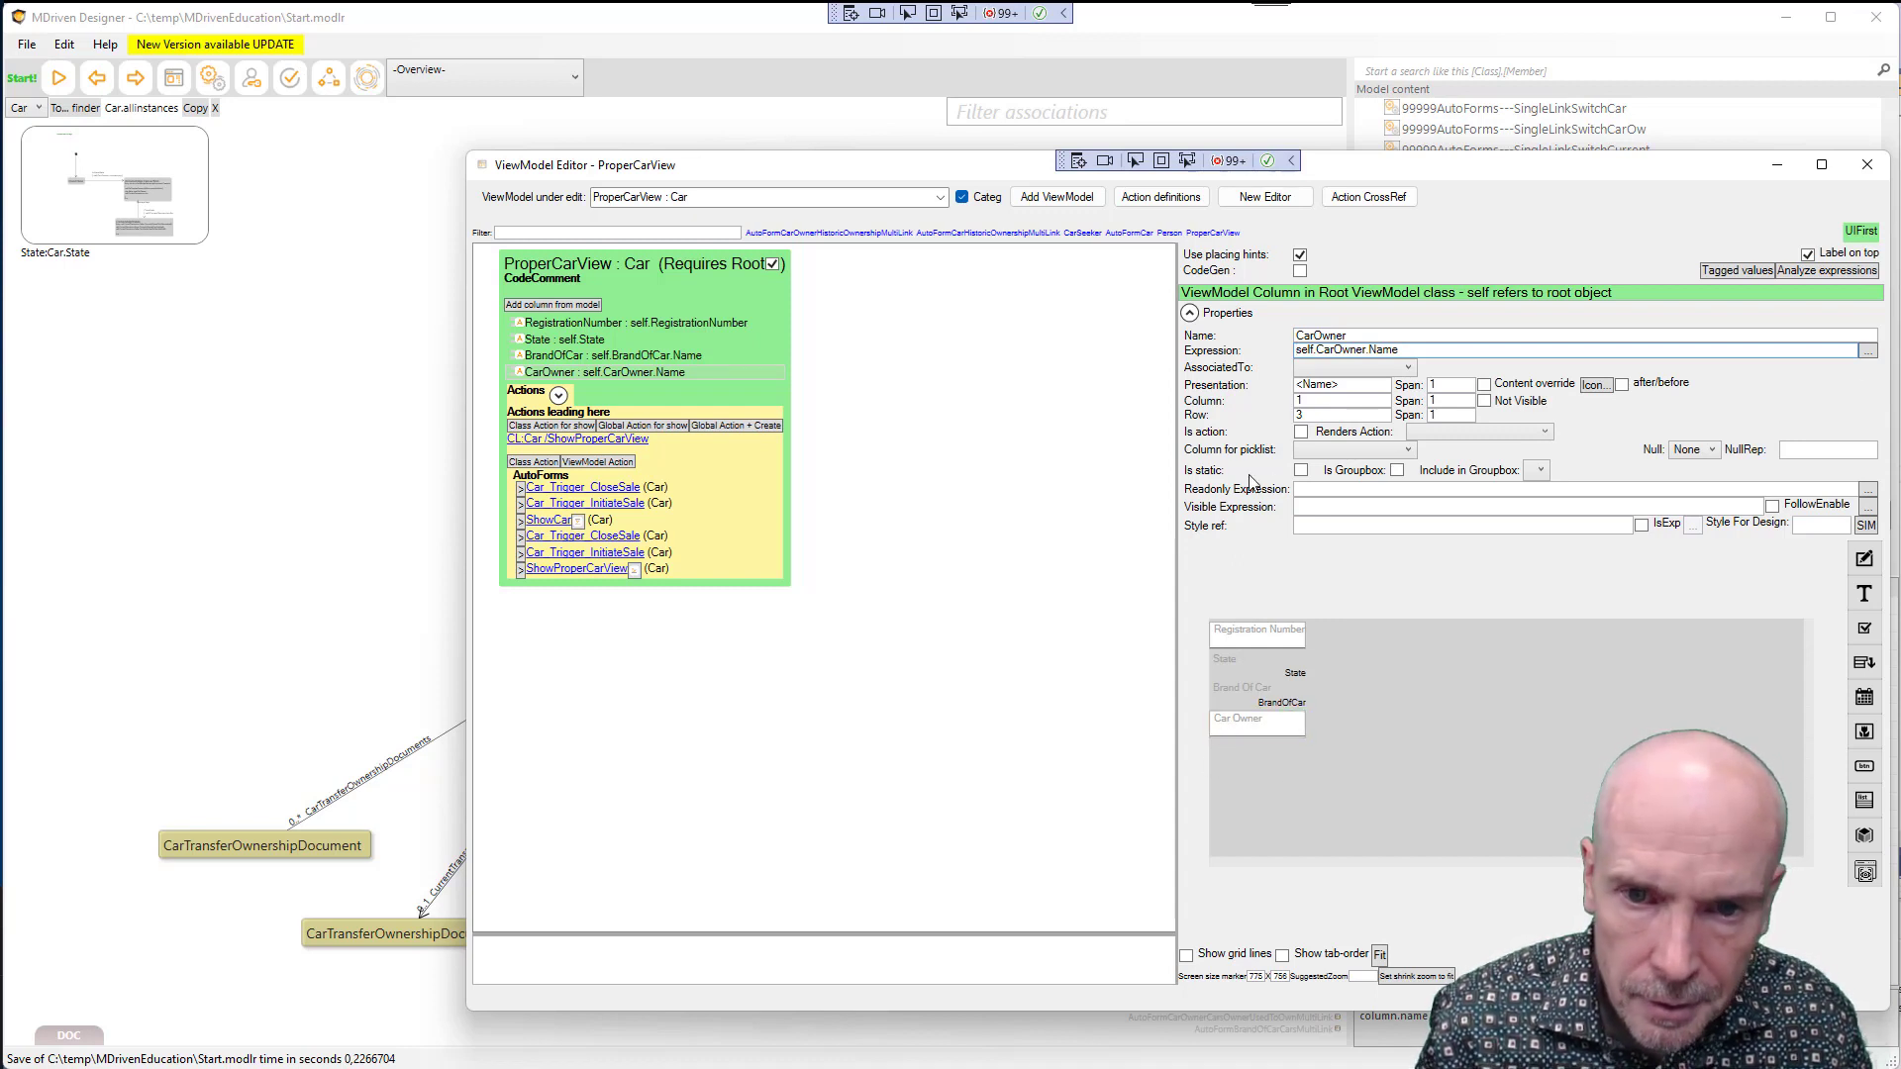
{"action": "left_click", "coordinate": [1302, 473]}
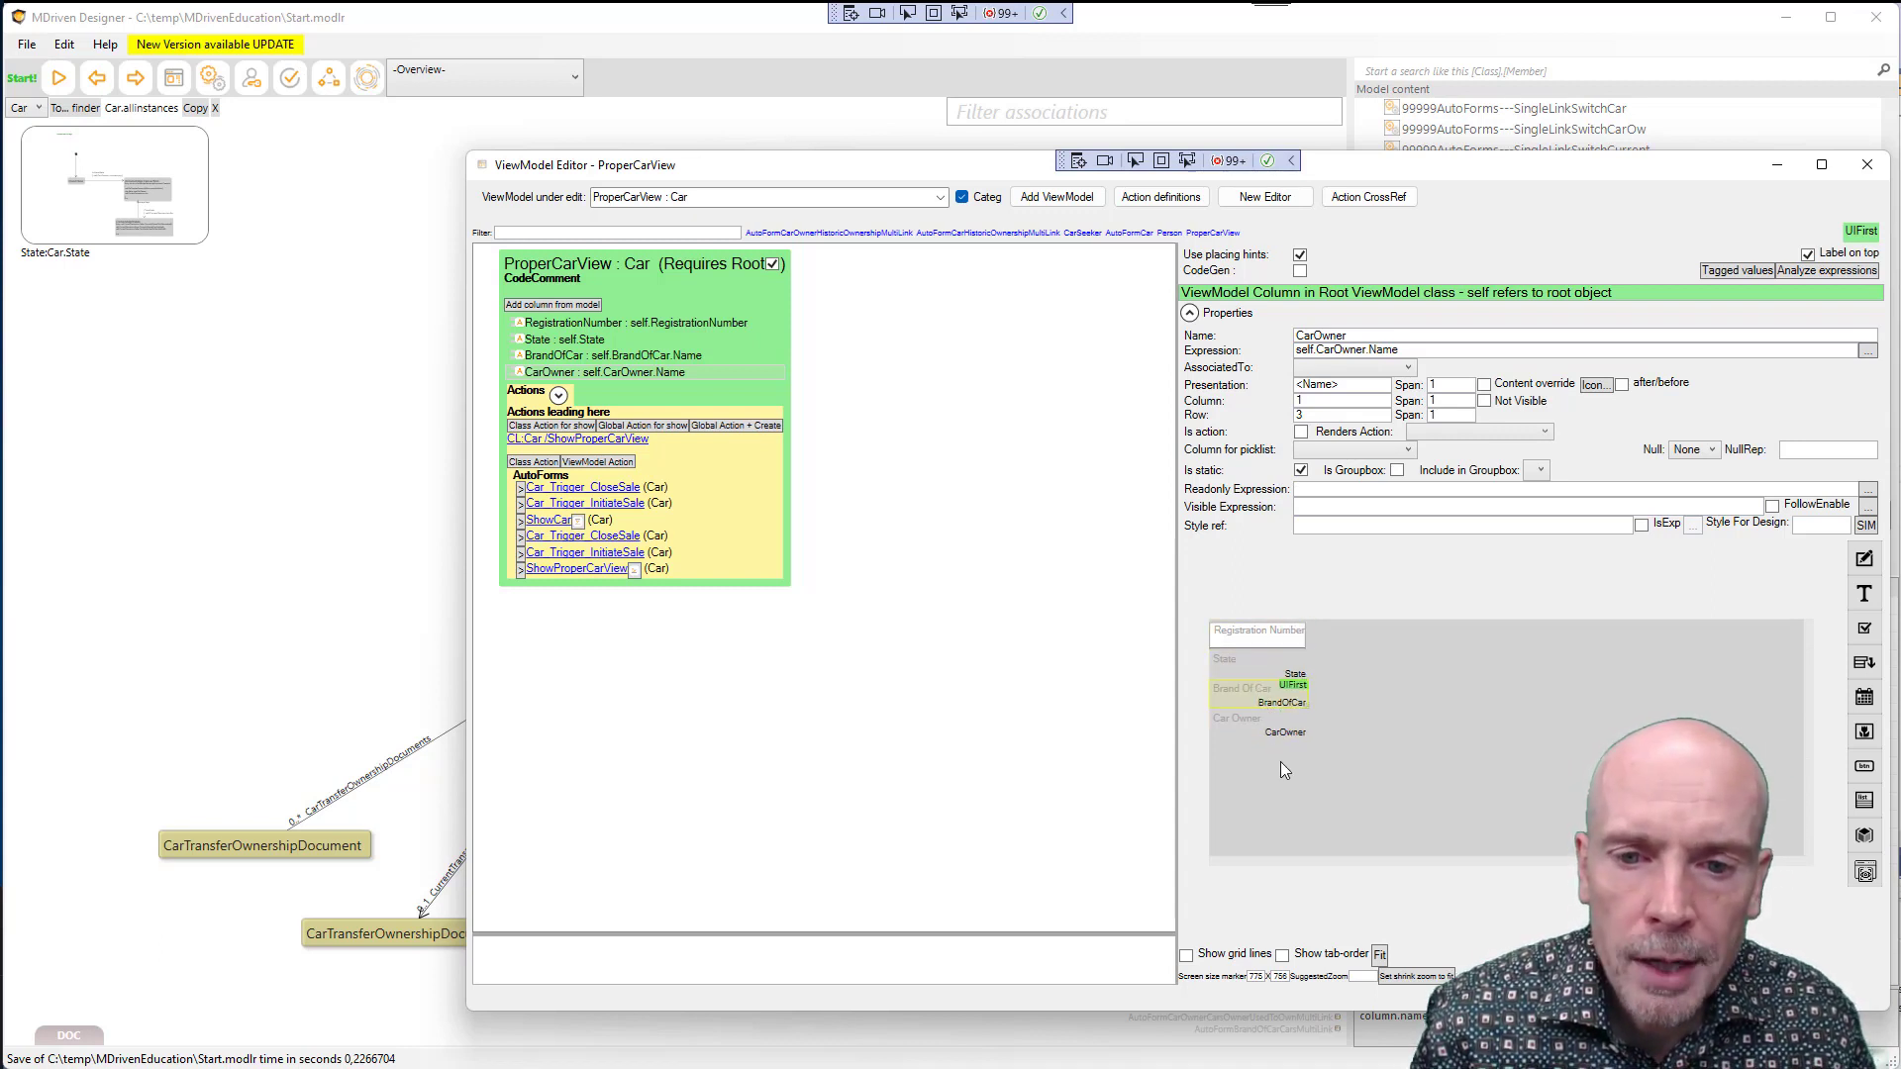
Add a nested multilink ViewModel class for CarTransferOwnershipDocuments and place its grid at column 0 with a column span of 2
{"action": "right_click", "coordinate": [575, 374]}
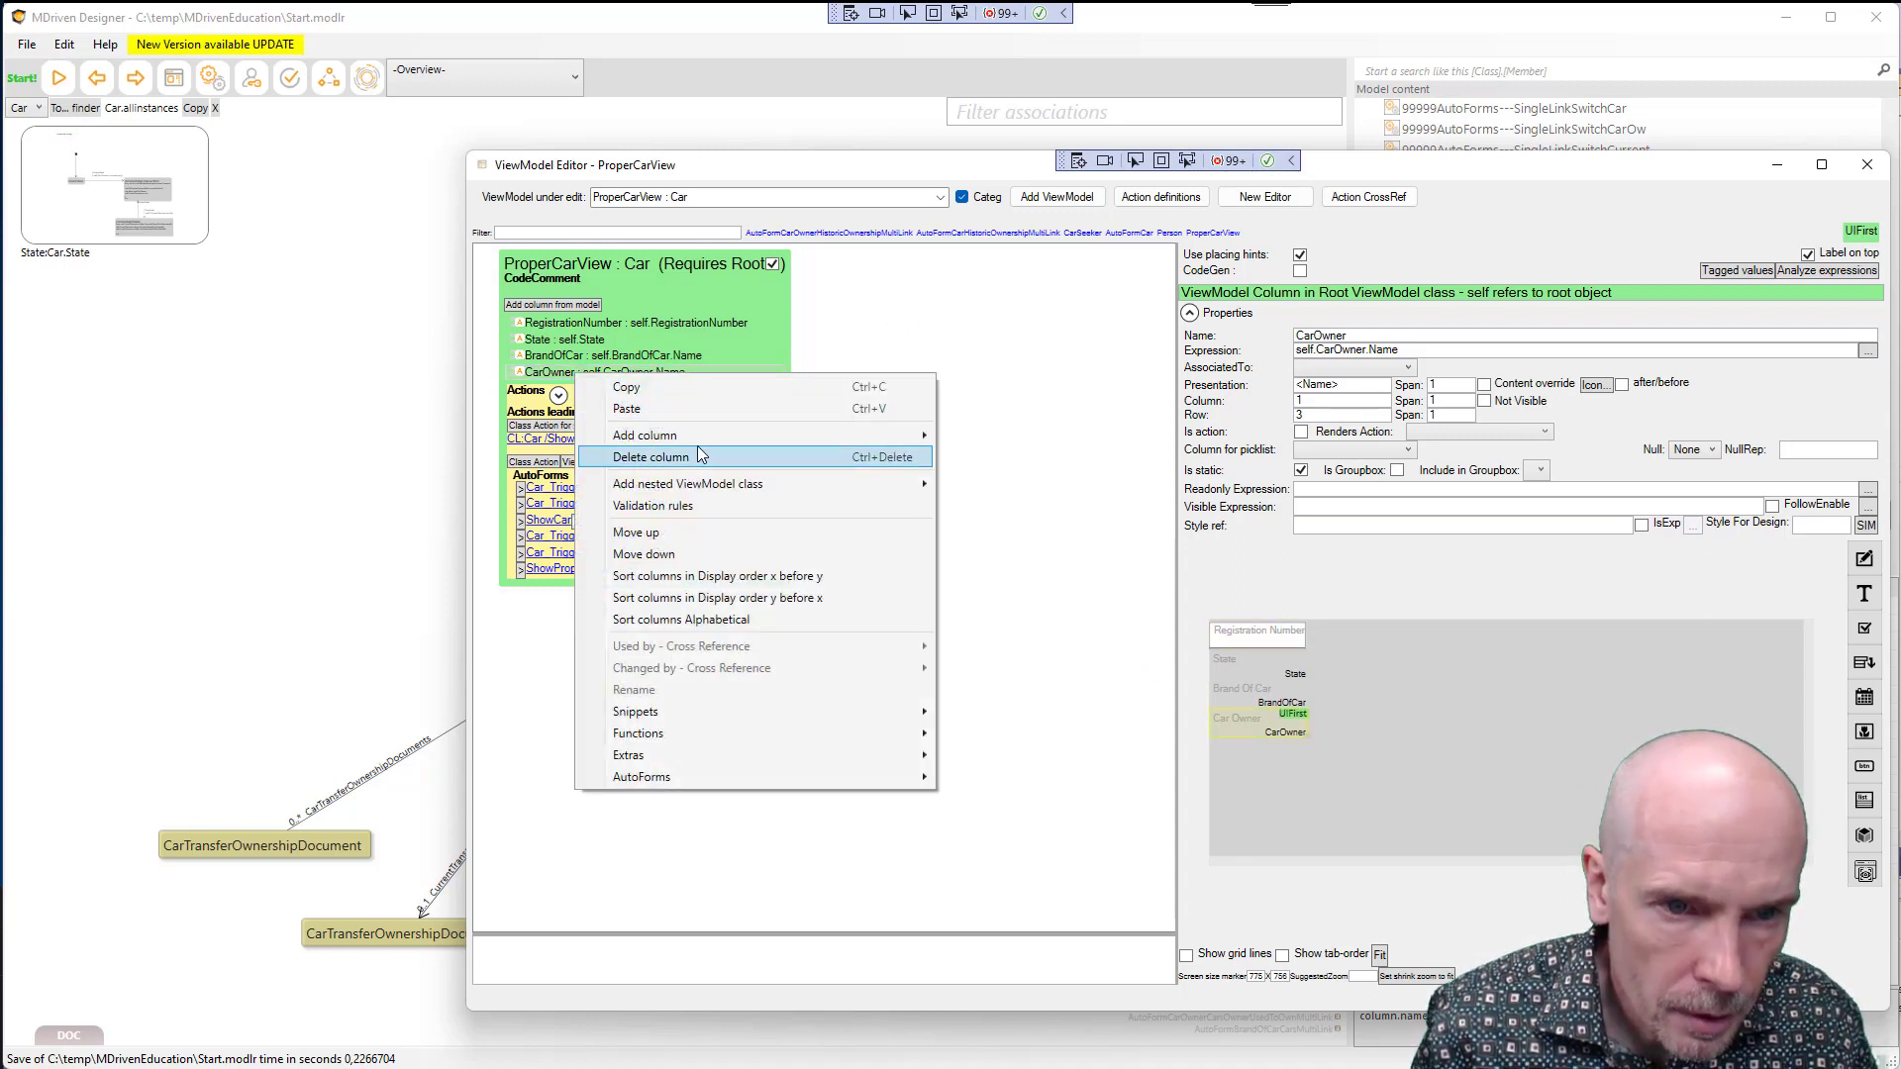
{"action": "mouse_move", "coordinate": [702, 442]}
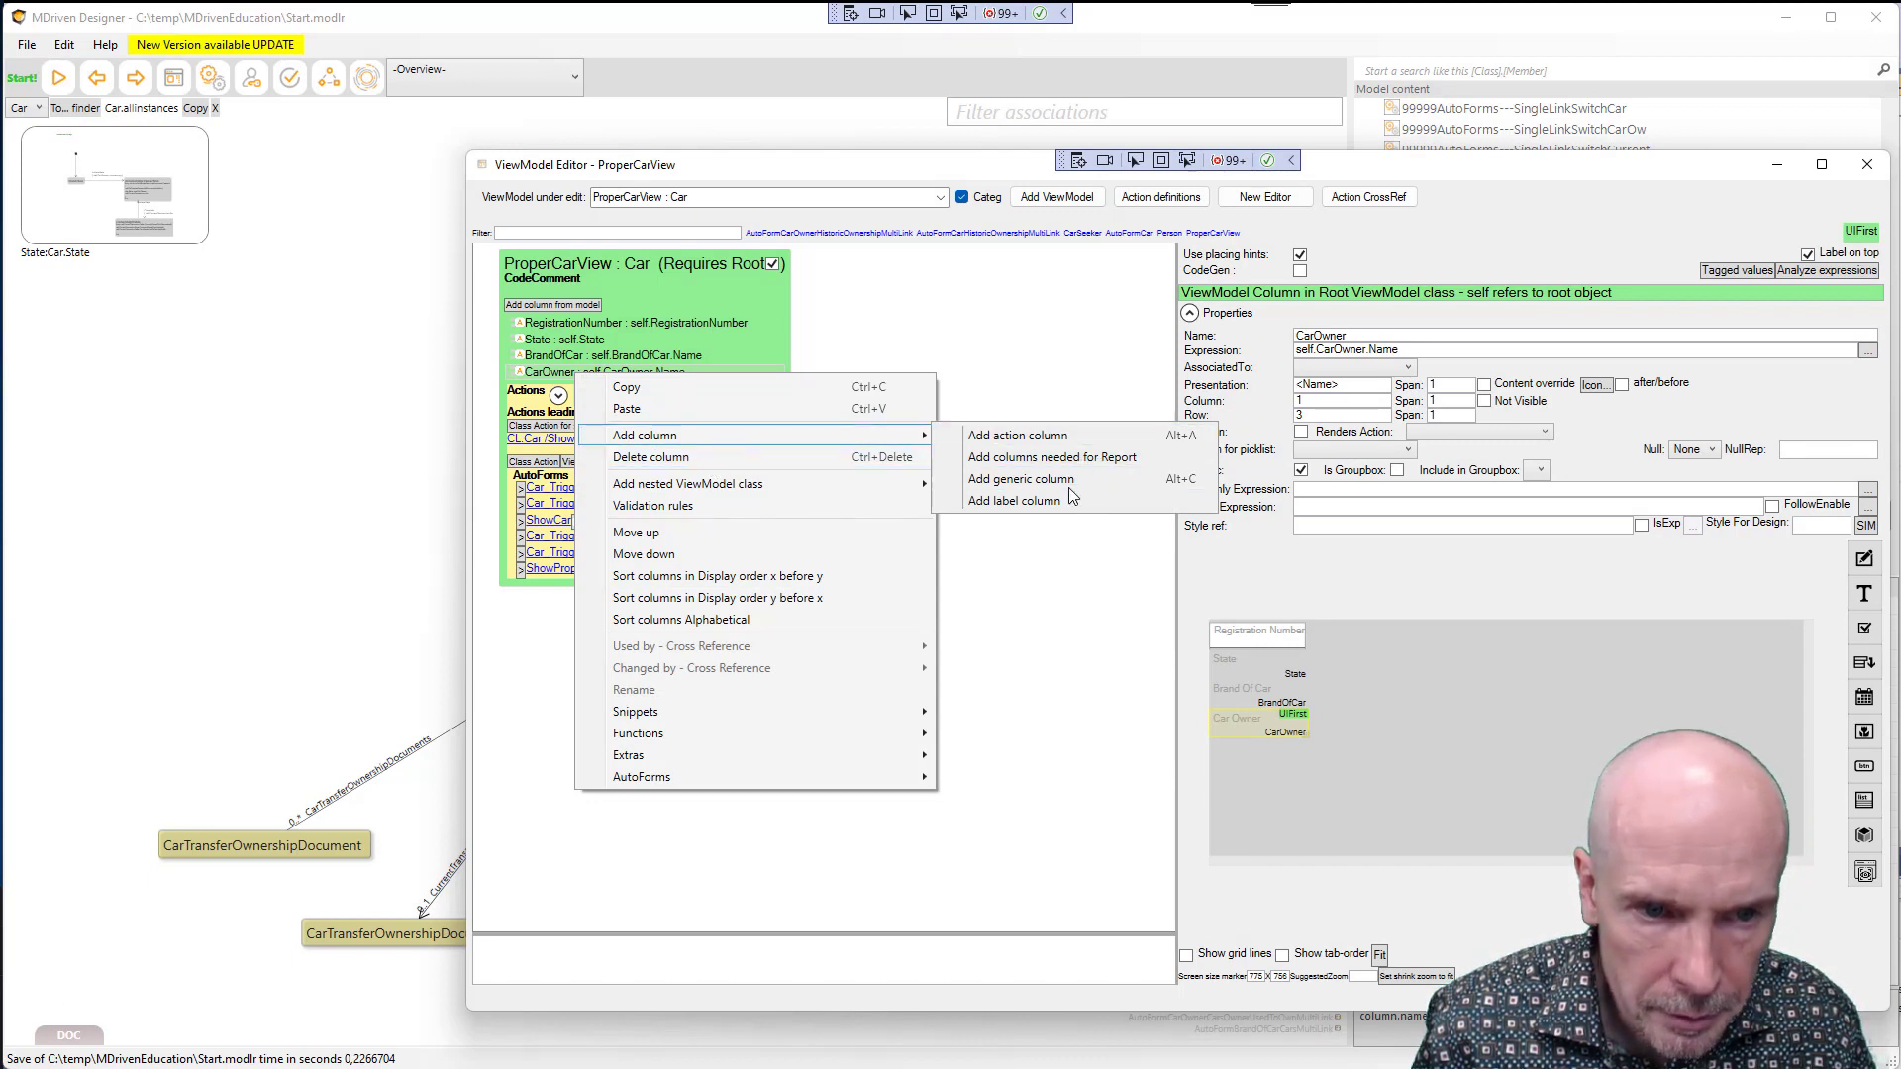
{"action": "mouse_move", "coordinate": [778, 497]}
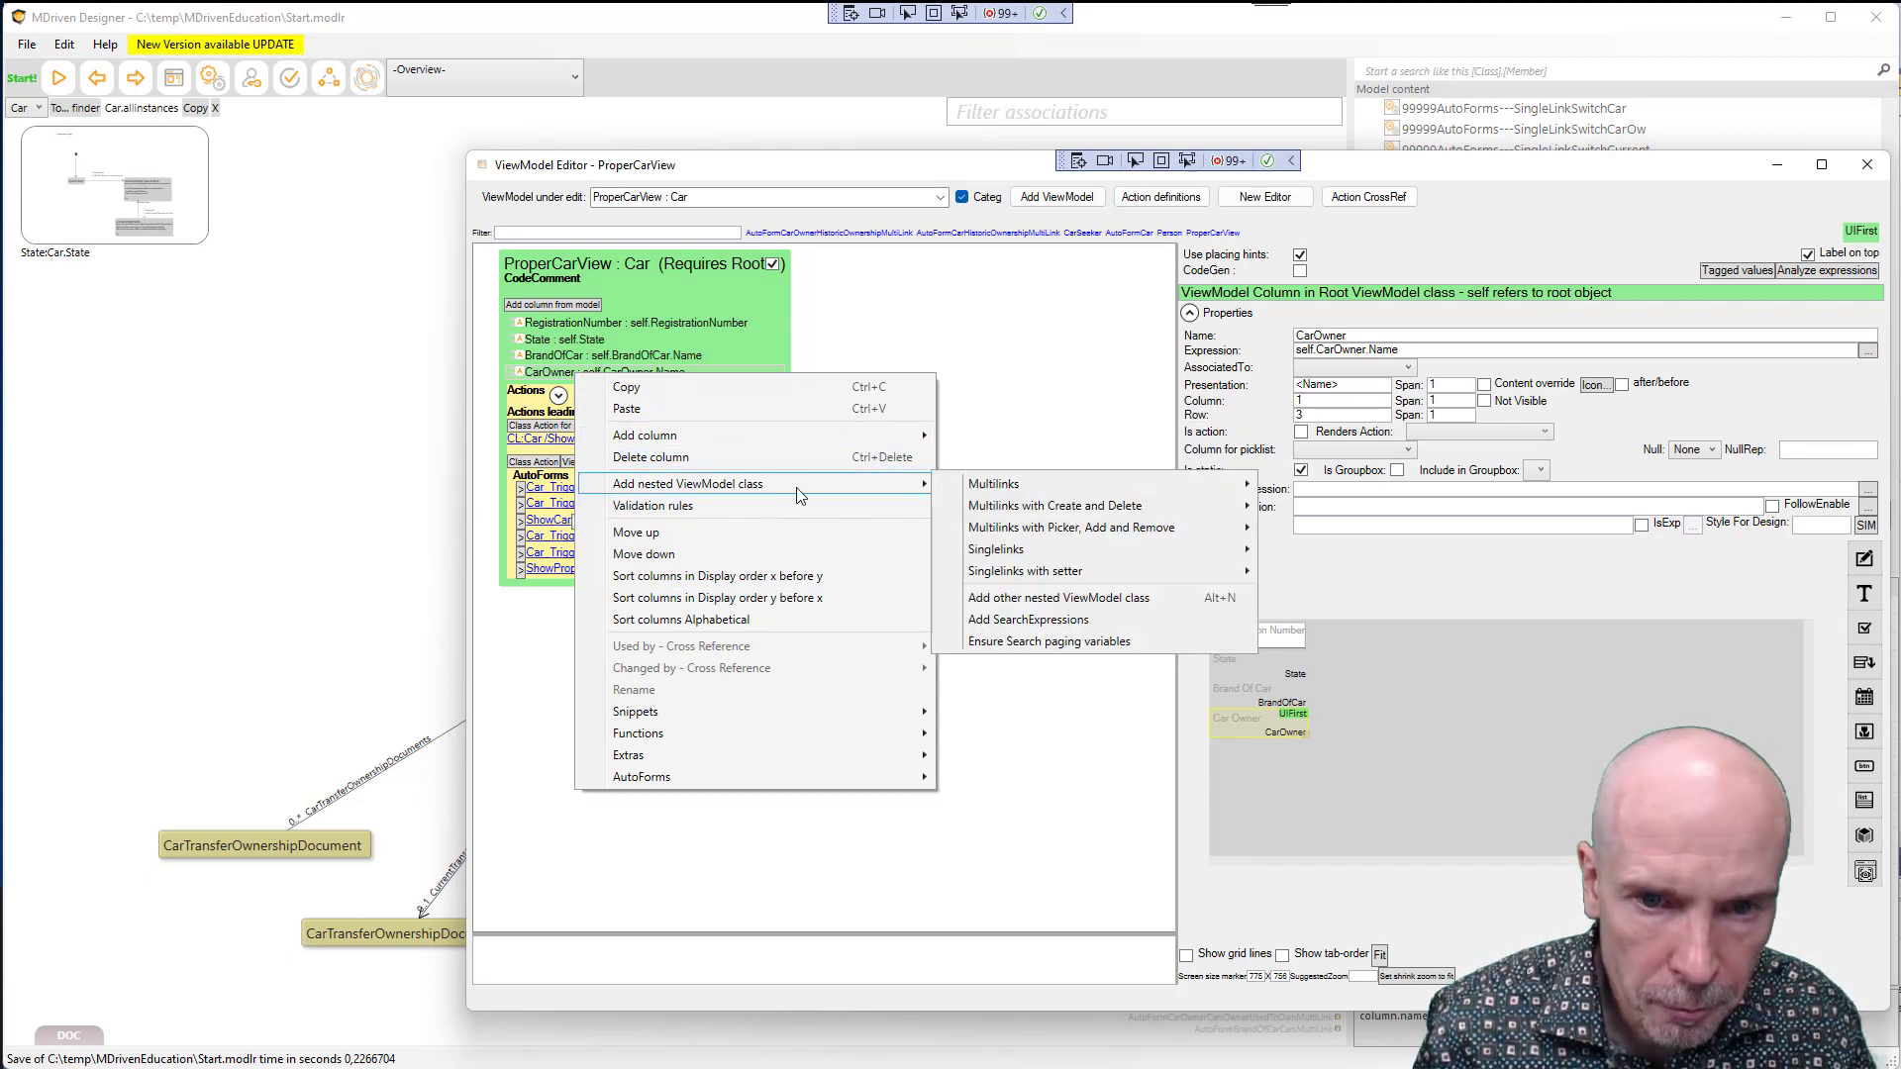
{"action": "mouse_move", "coordinate": [1125, 485]}
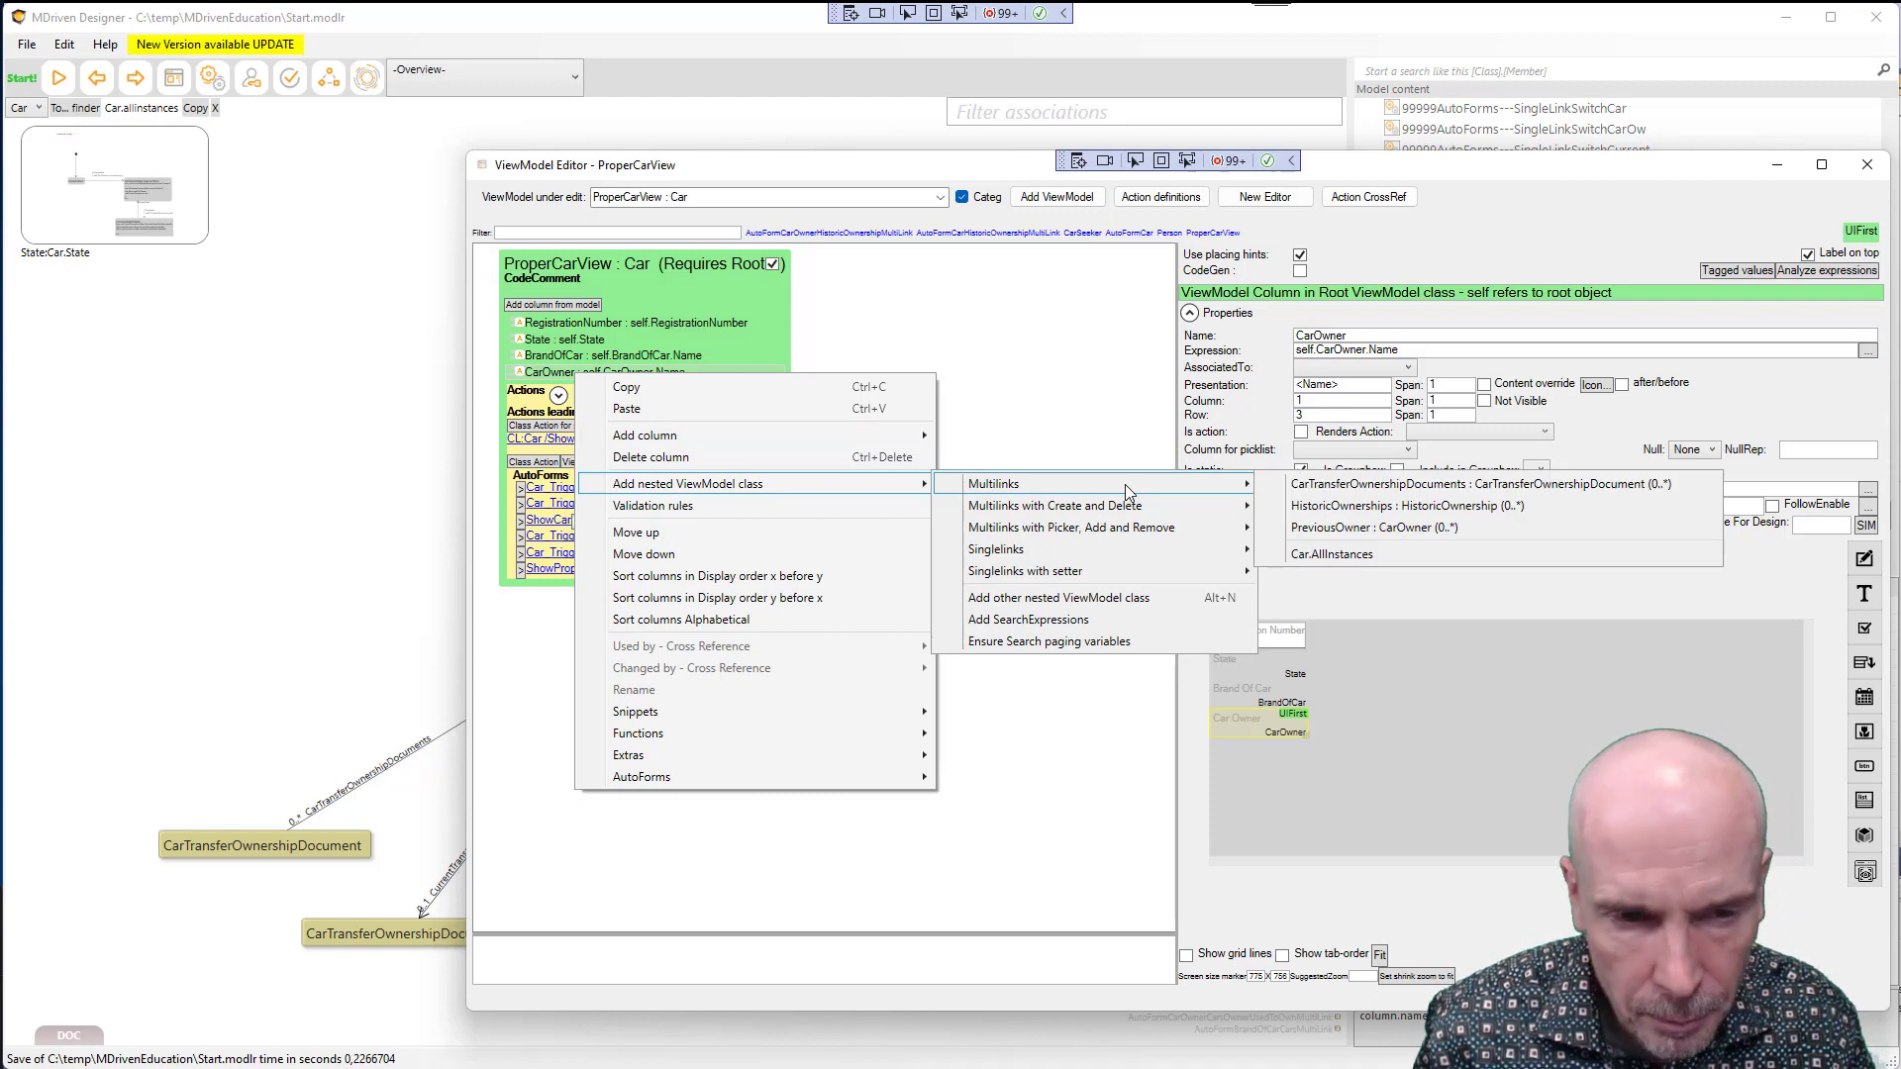
{"action": "left_click", "coordinate": [1336, 486]}
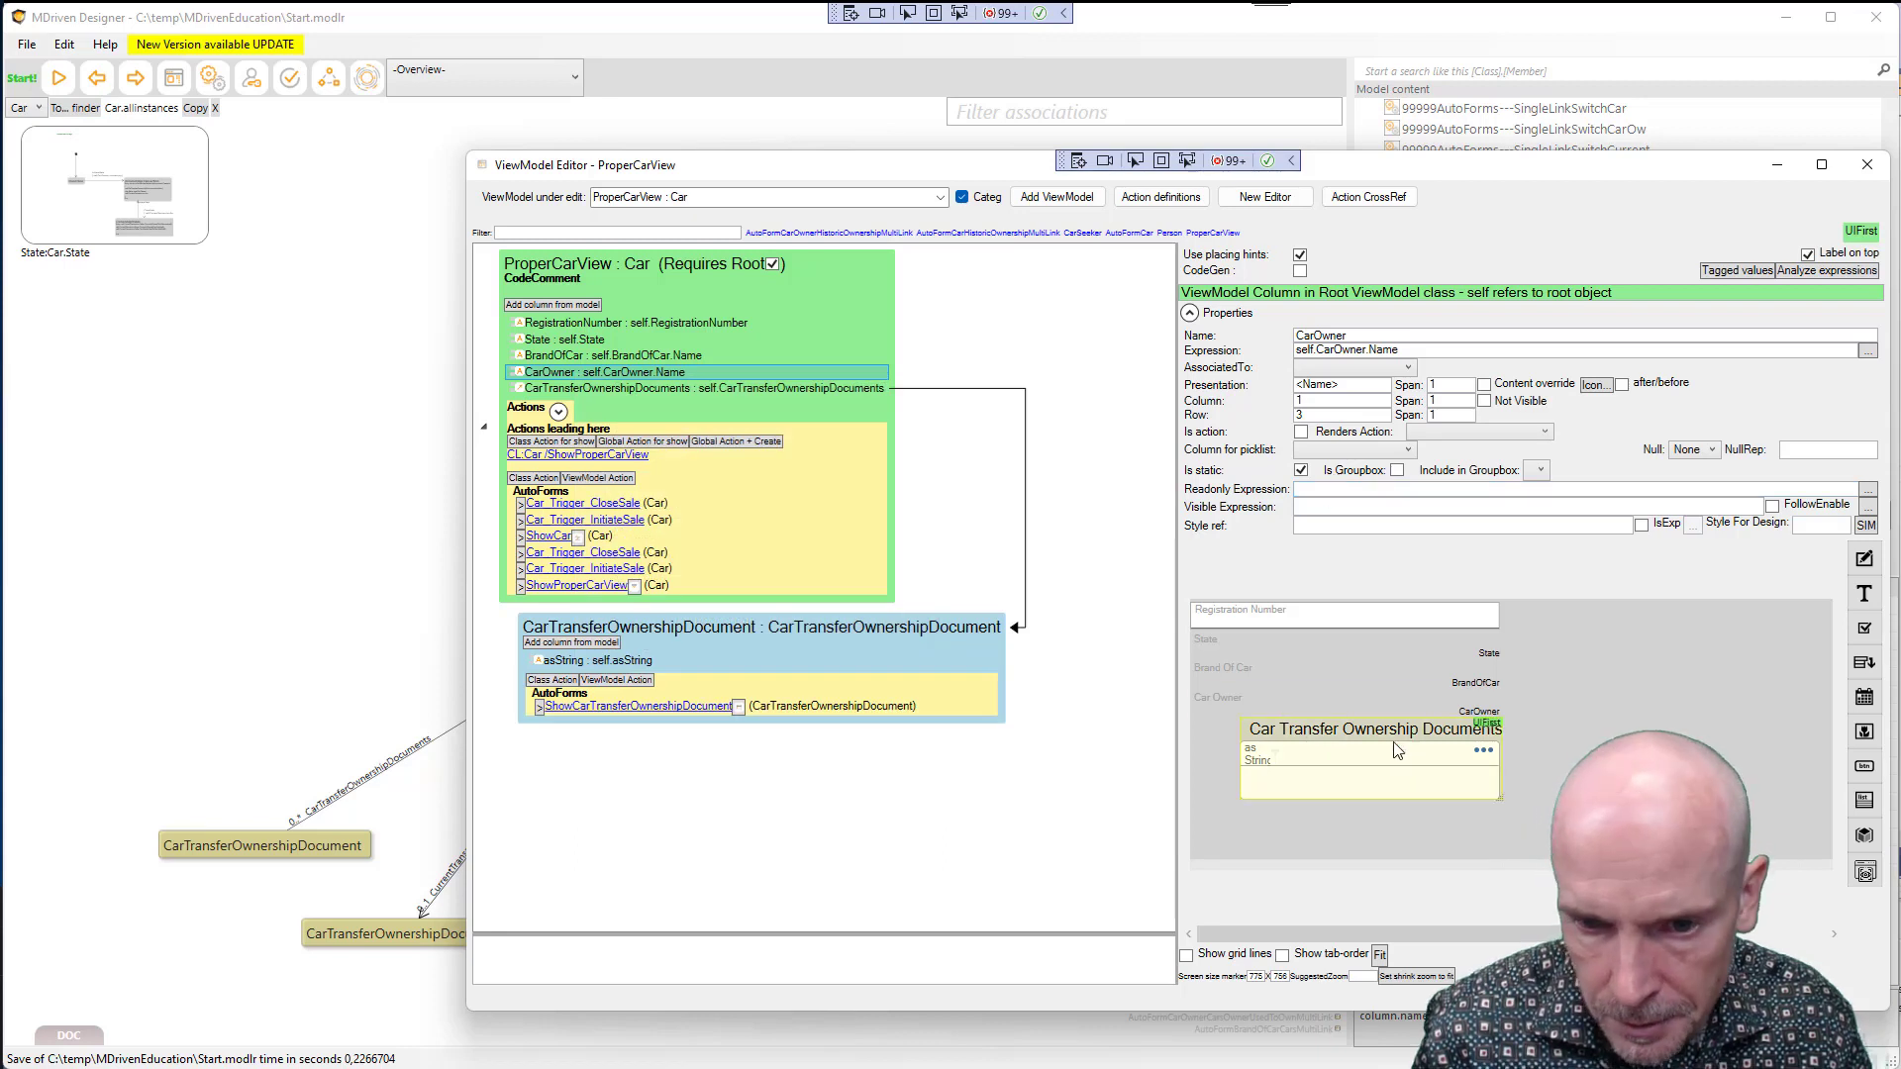
{"action": "left_click_drag", "start_coordinate": [1346, 757], "coordinate": [1248, 761]}
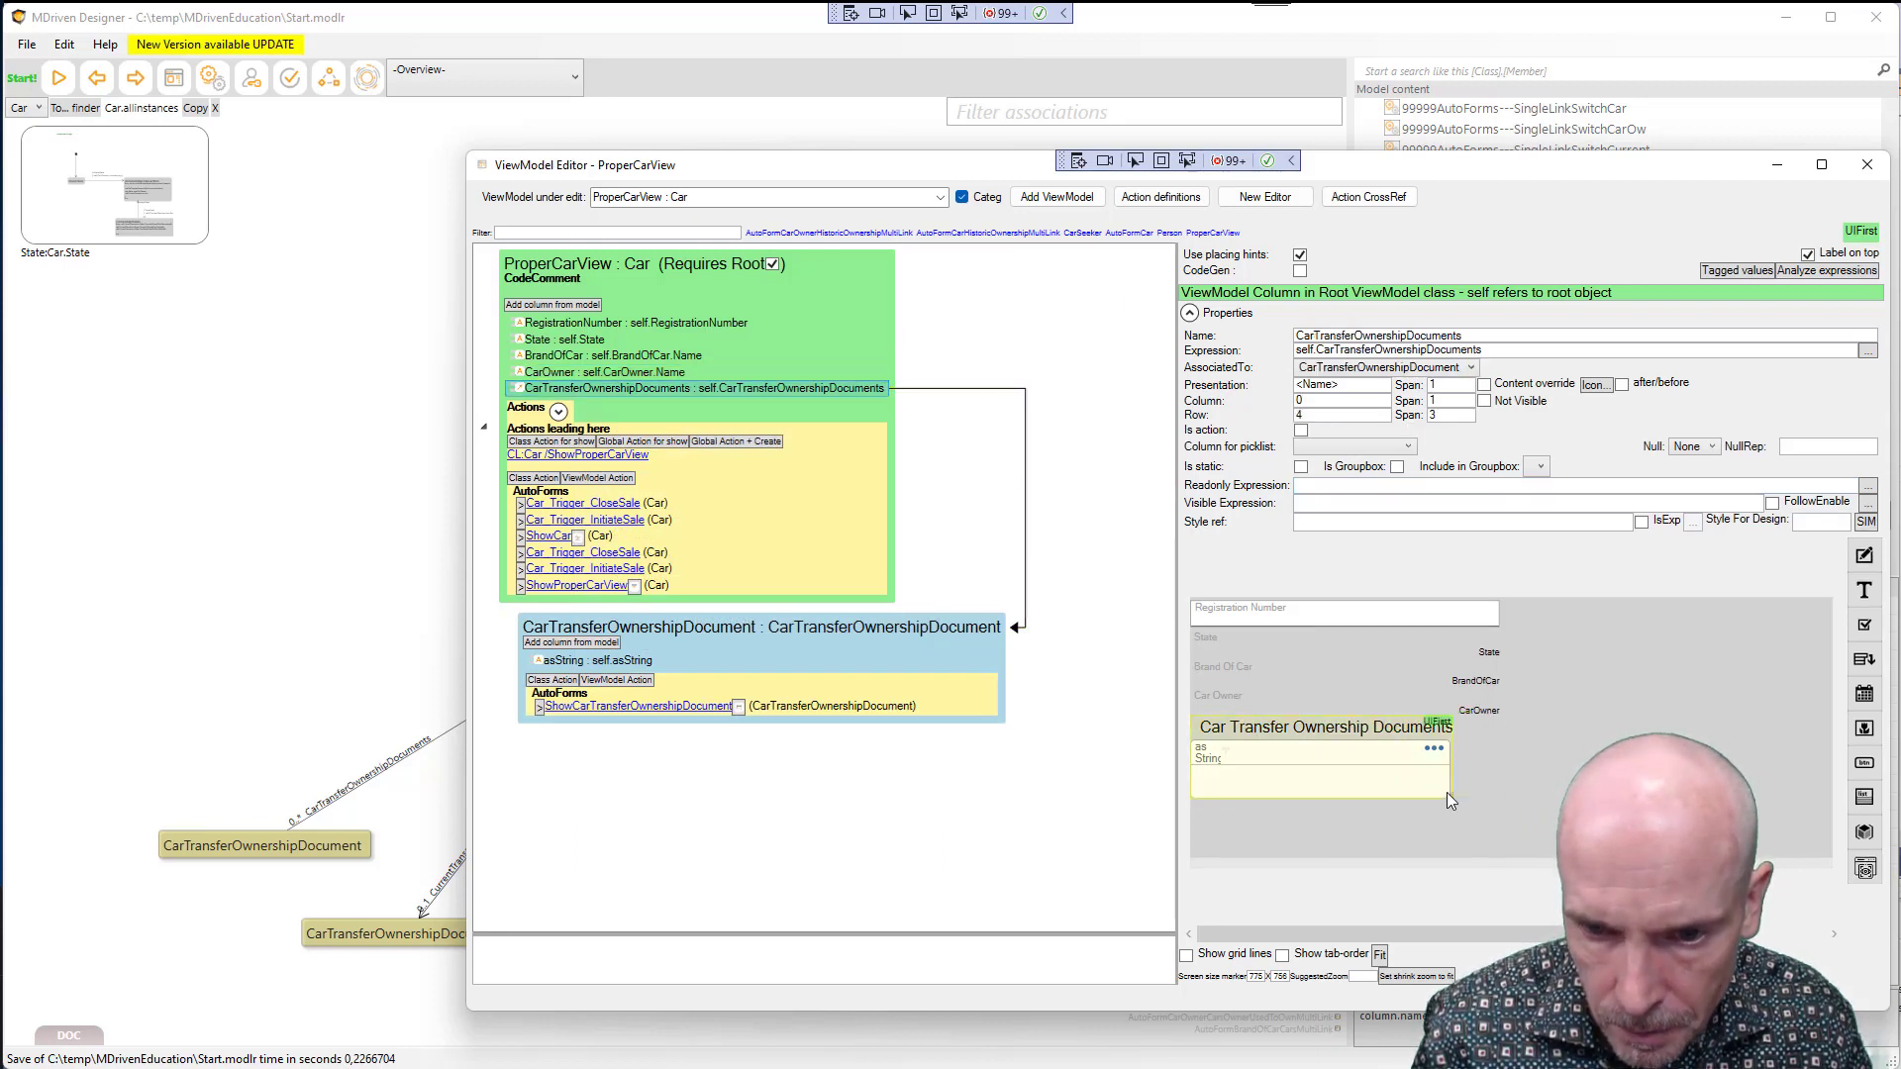
{"action": "left_click_drag", "start_coordinate": [1512, 805], "coordinate": [1497, 805]}
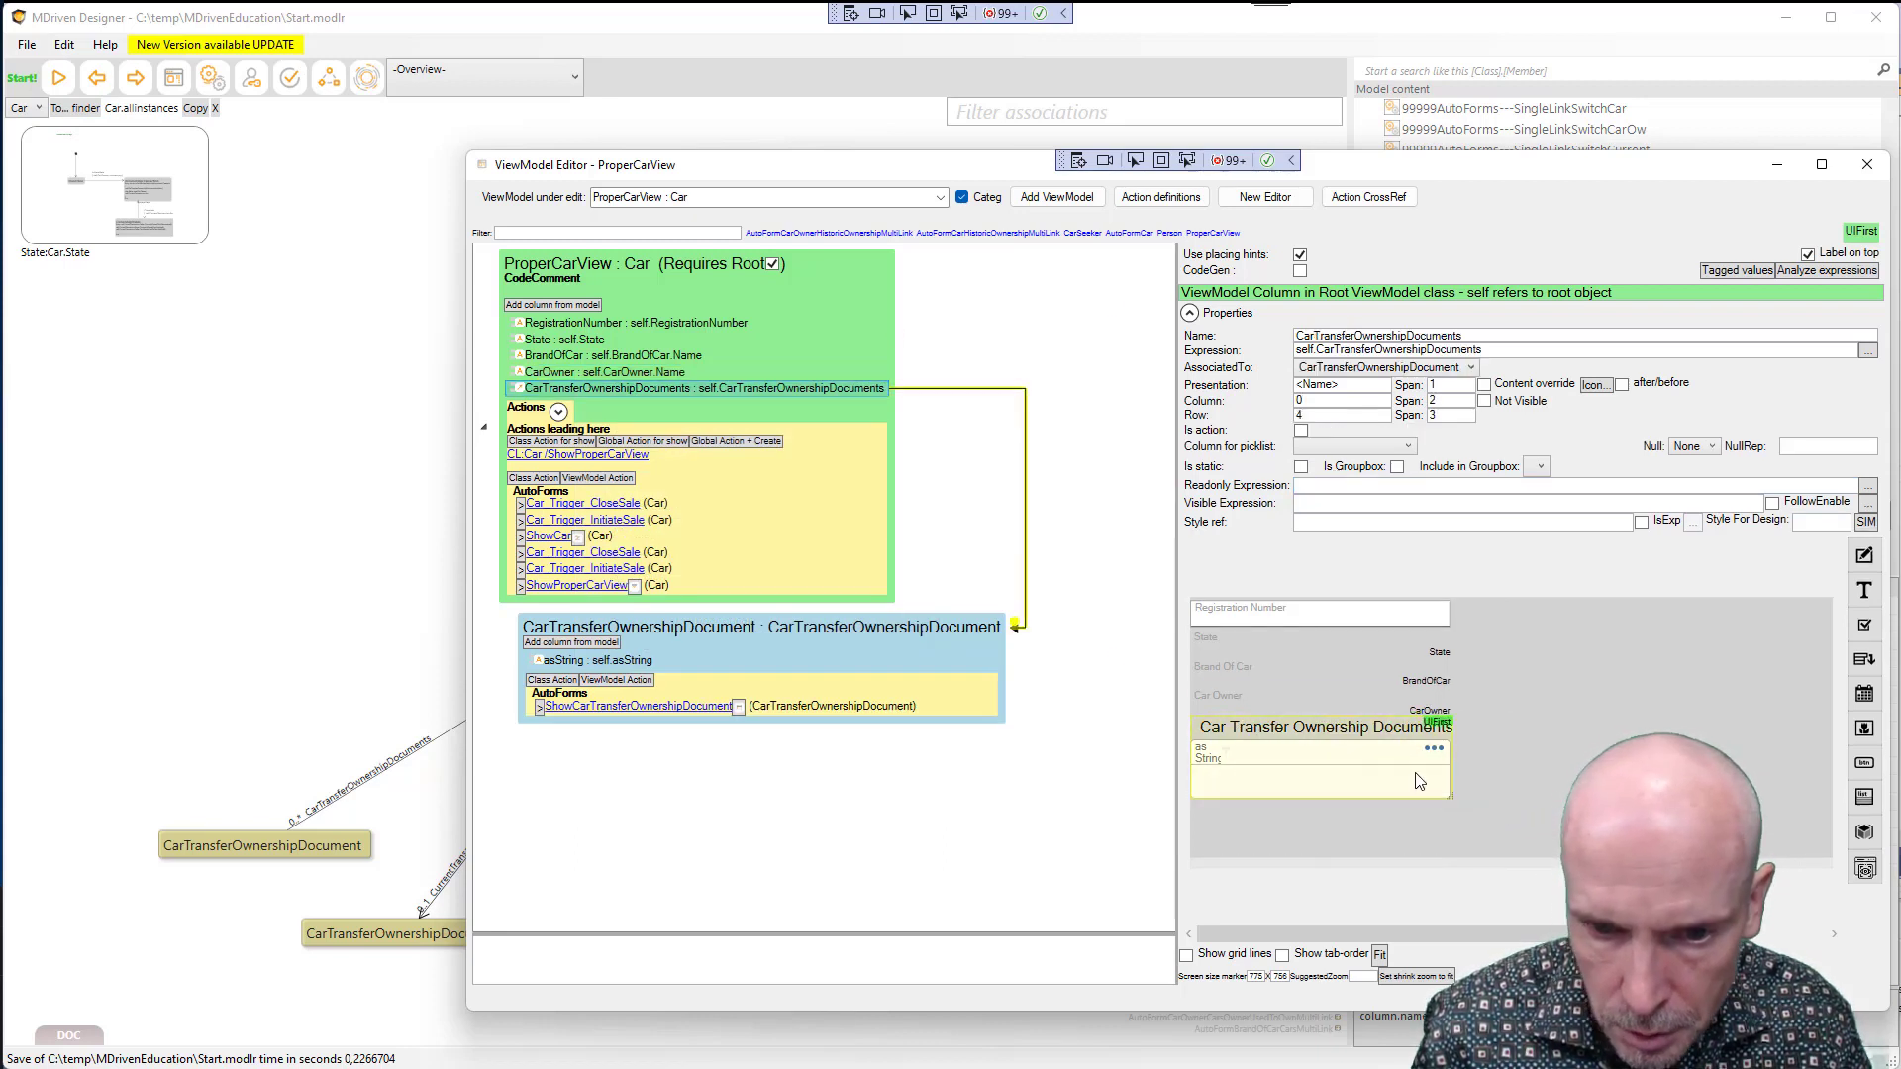
Add a Seller.Name column to the nested CarTransferOwnershipDocument class and rename it Seller
{"action": "left_click", "coordinate": [580, 666]}
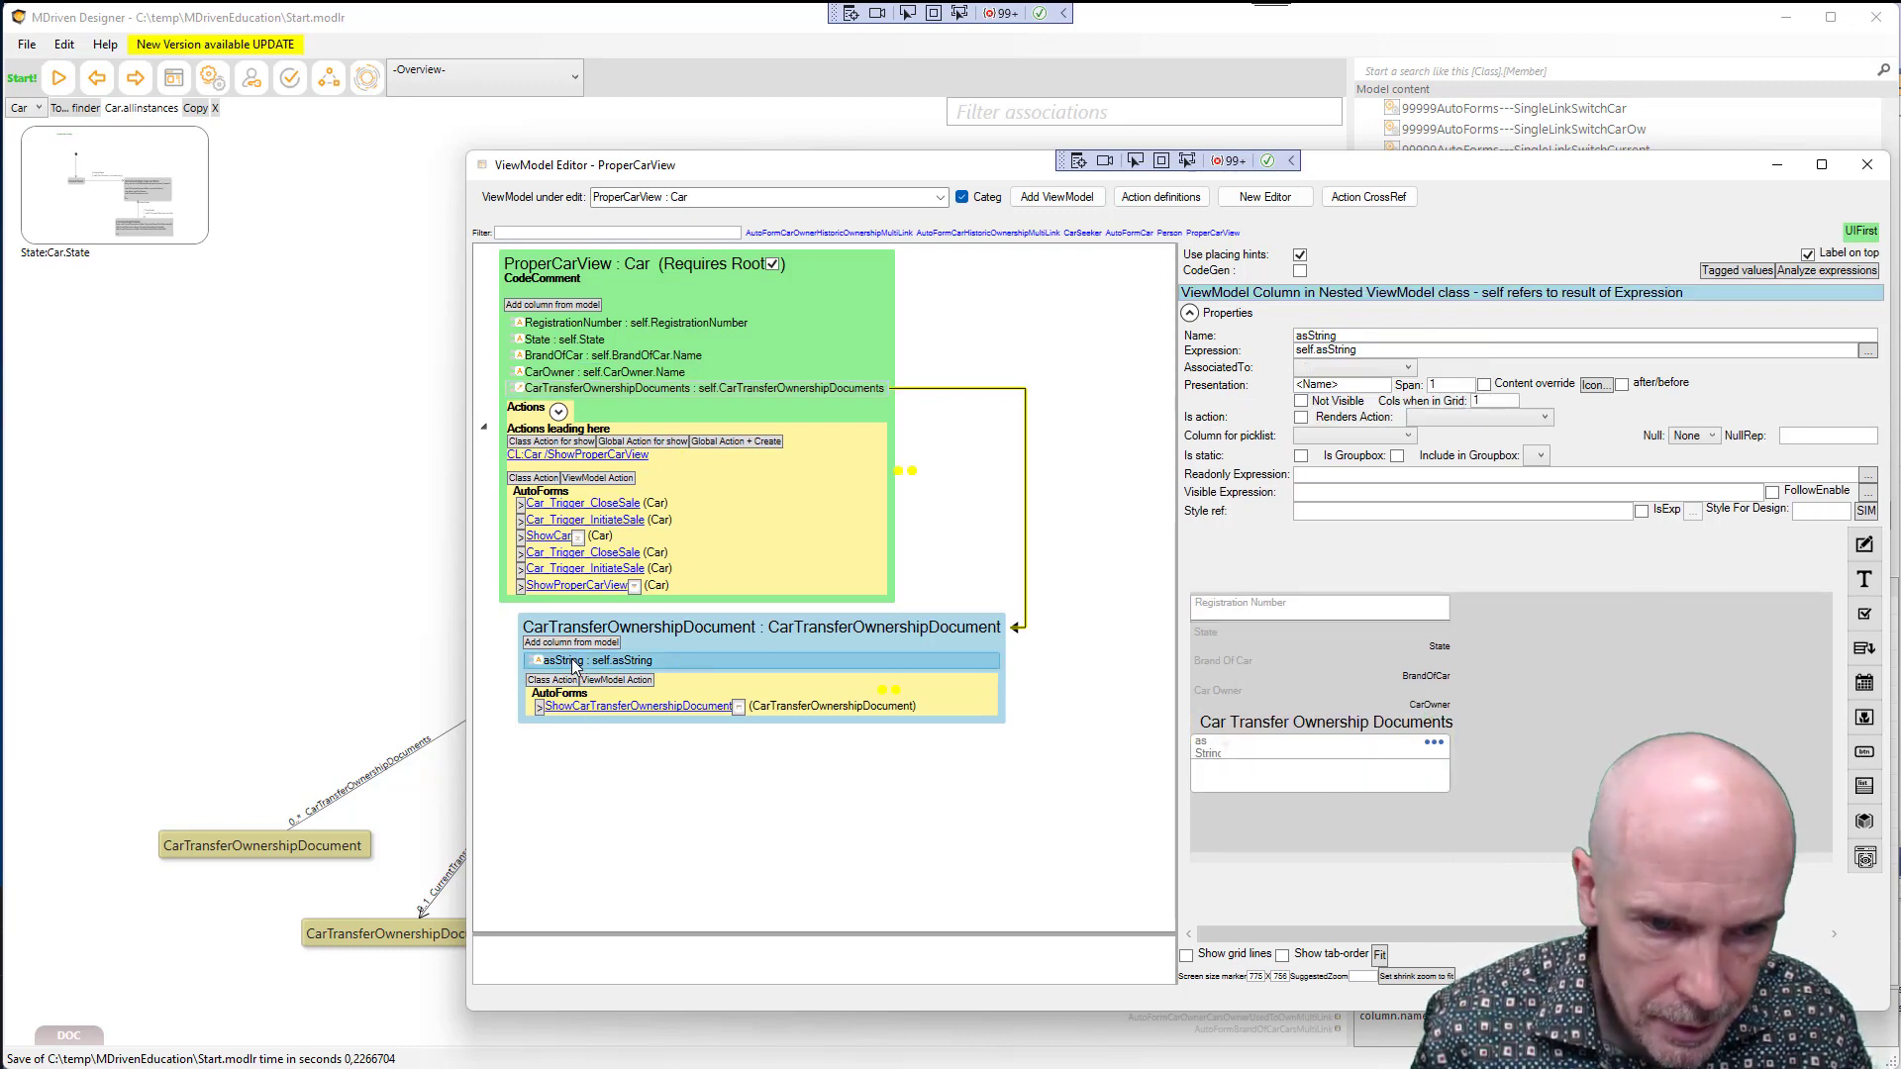
{"action": "right_click", "coordinate": [574, 661]}
{"action": "mouse_move", "coordinate": [661, 728]}
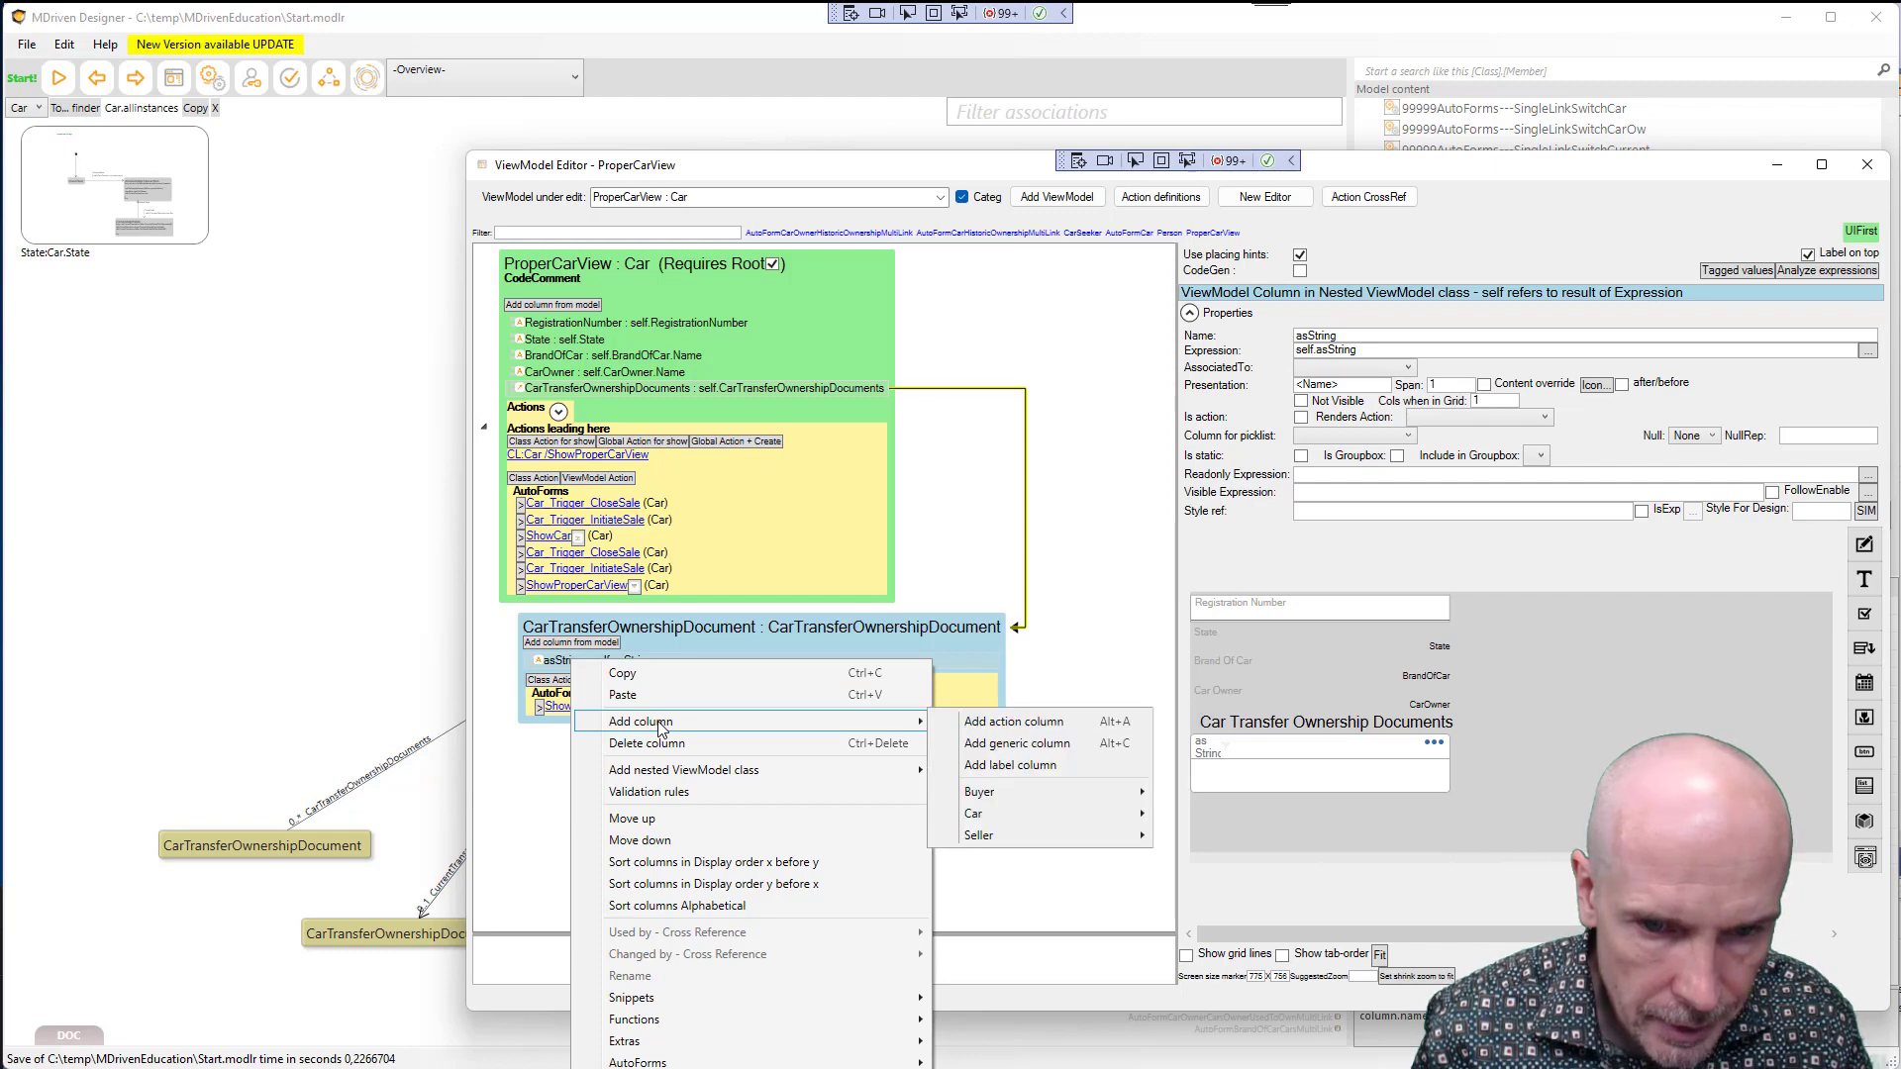
{"action": "mouse_move", "coordinate": [1004, 792]}
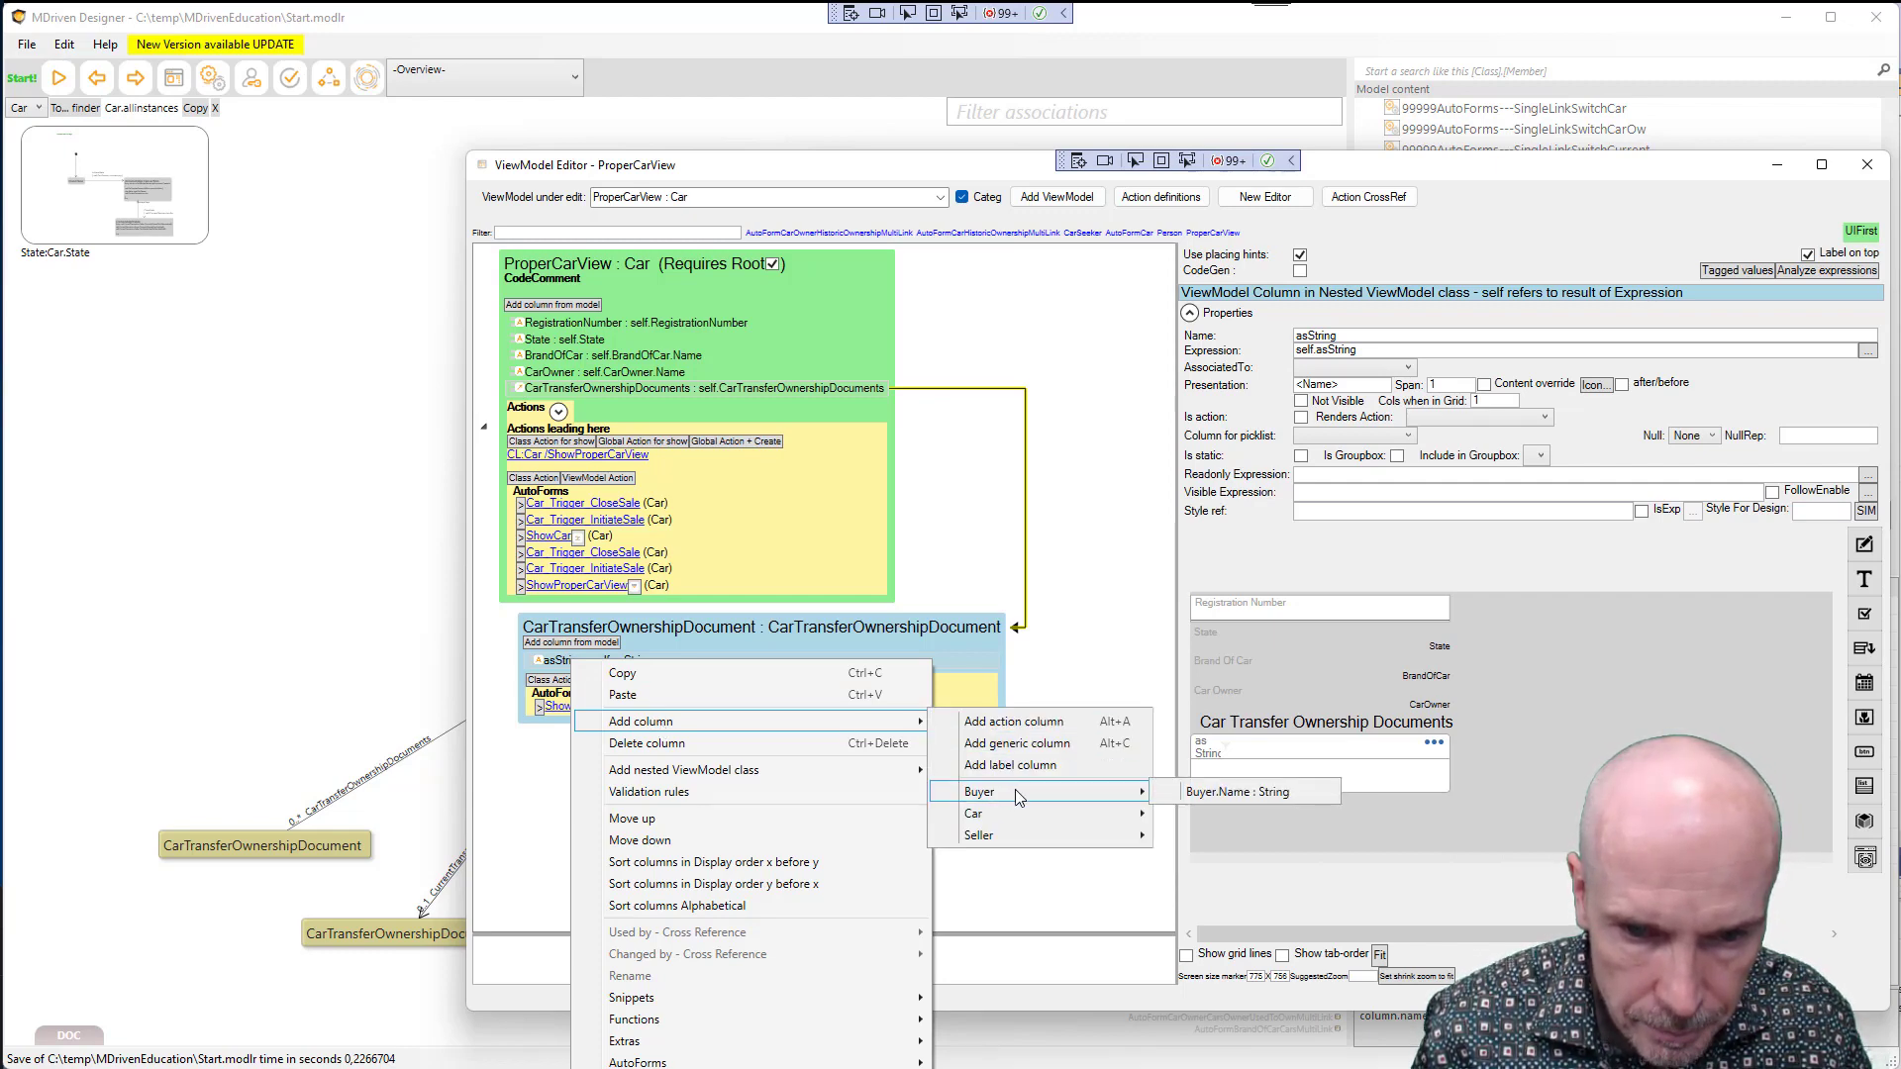
{"action": "mouse_move", "coordinate": [1039, 835]}
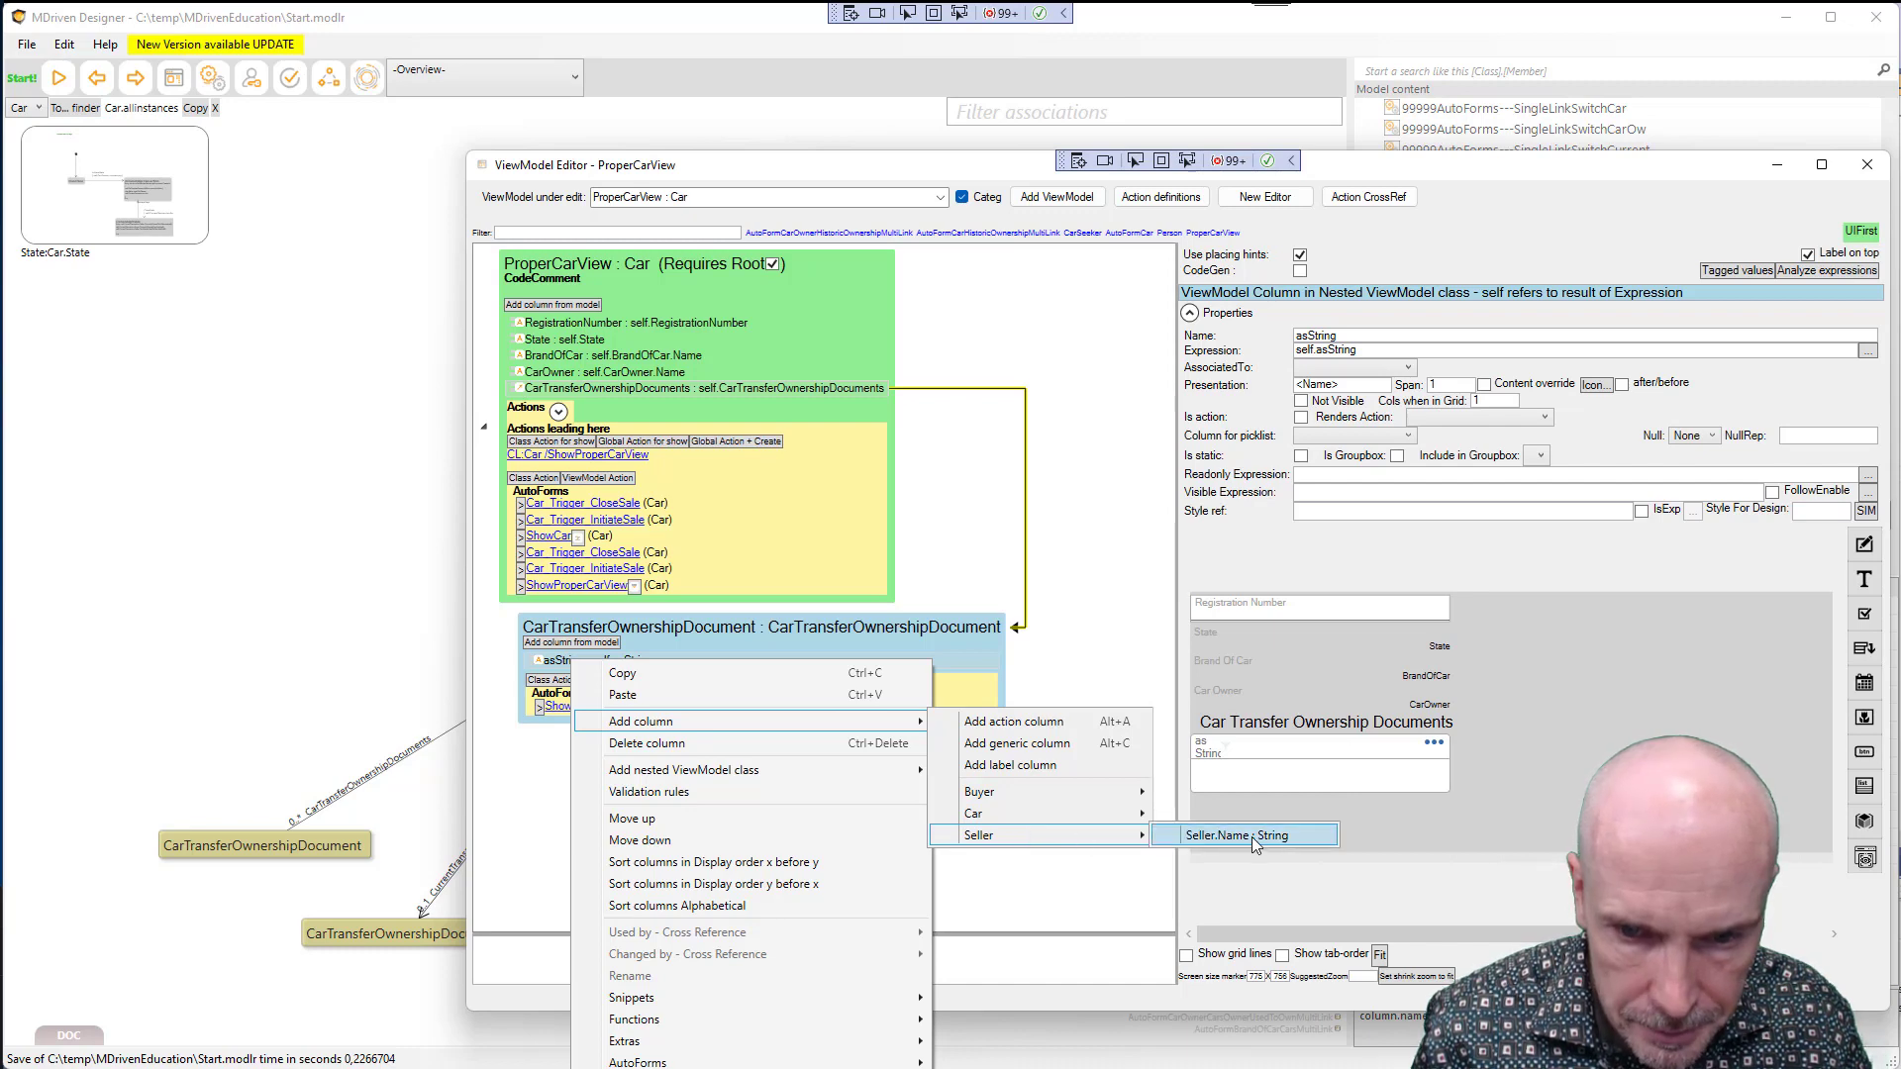
{"action": "left_click", "coordinate": [1251, 835]}
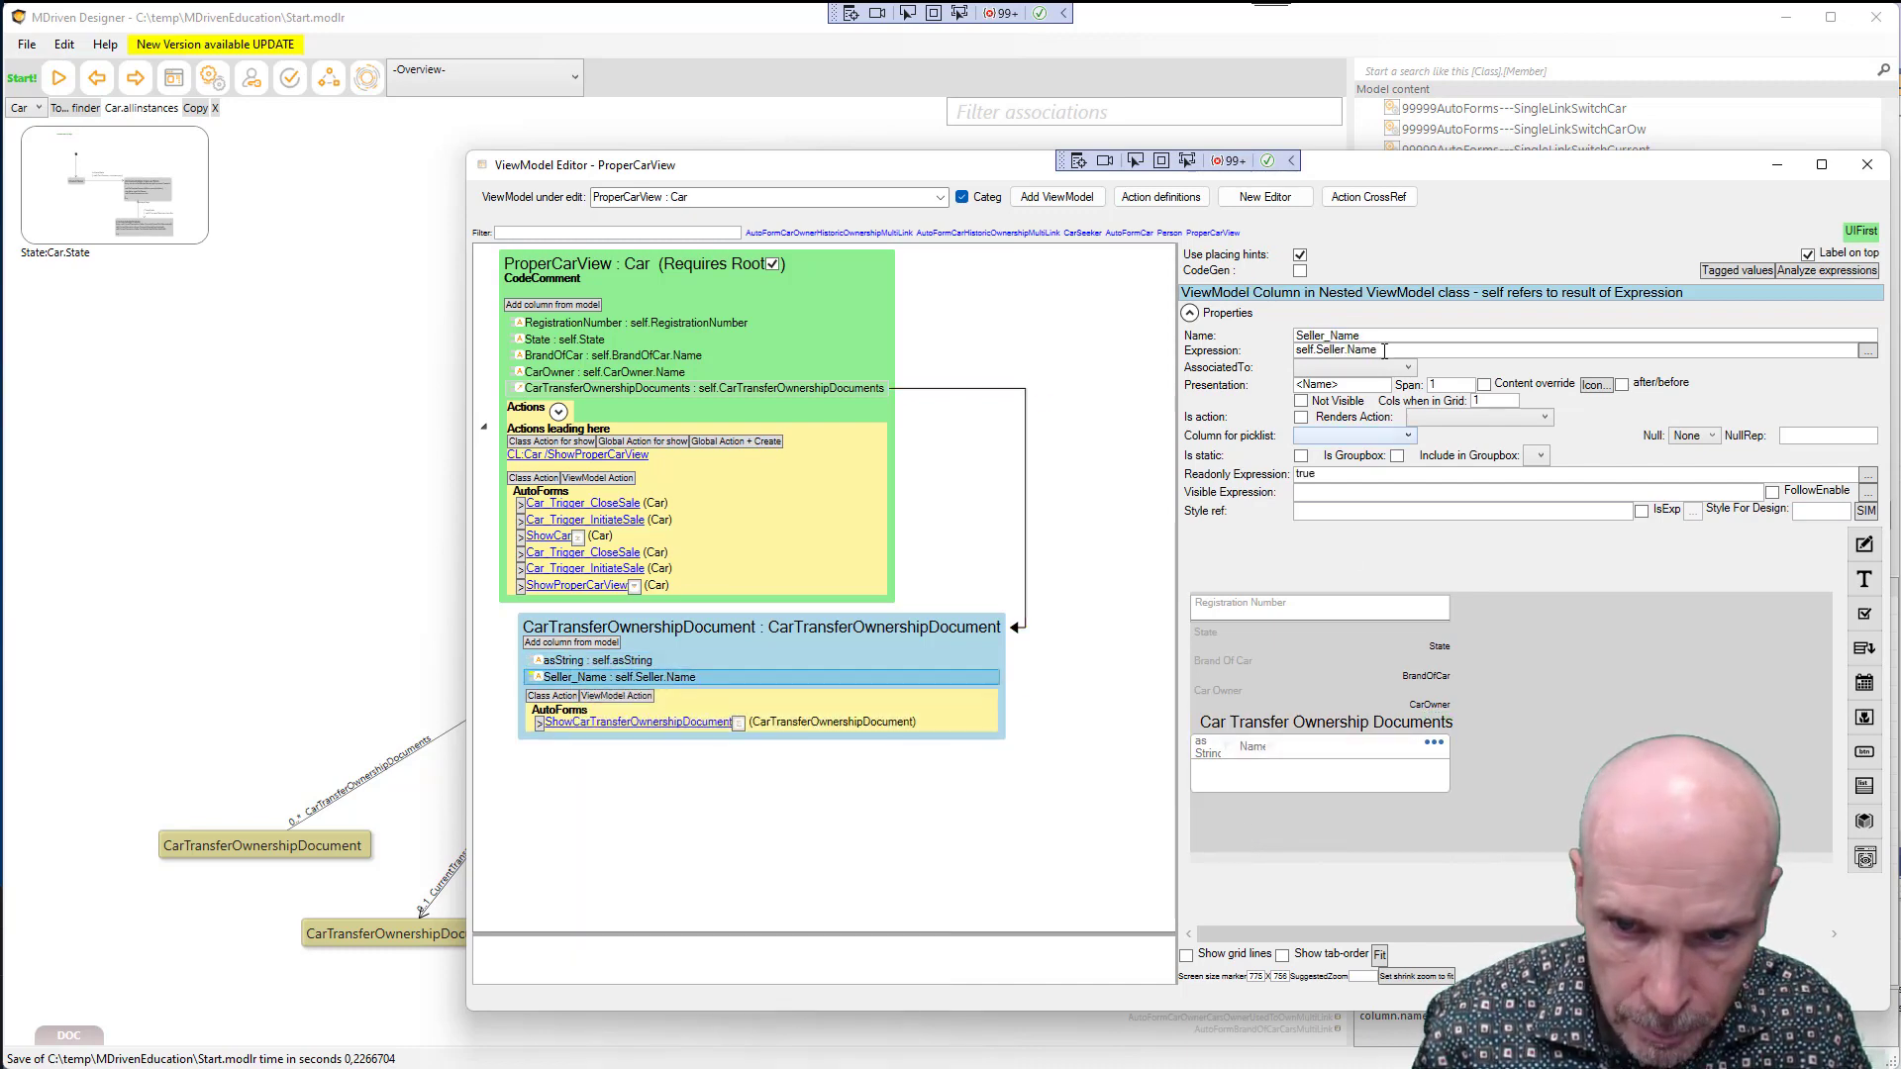
{"action": "left_click_drag", "start_coordinate": [1325, 337], "coordinate": [1364, 337]}
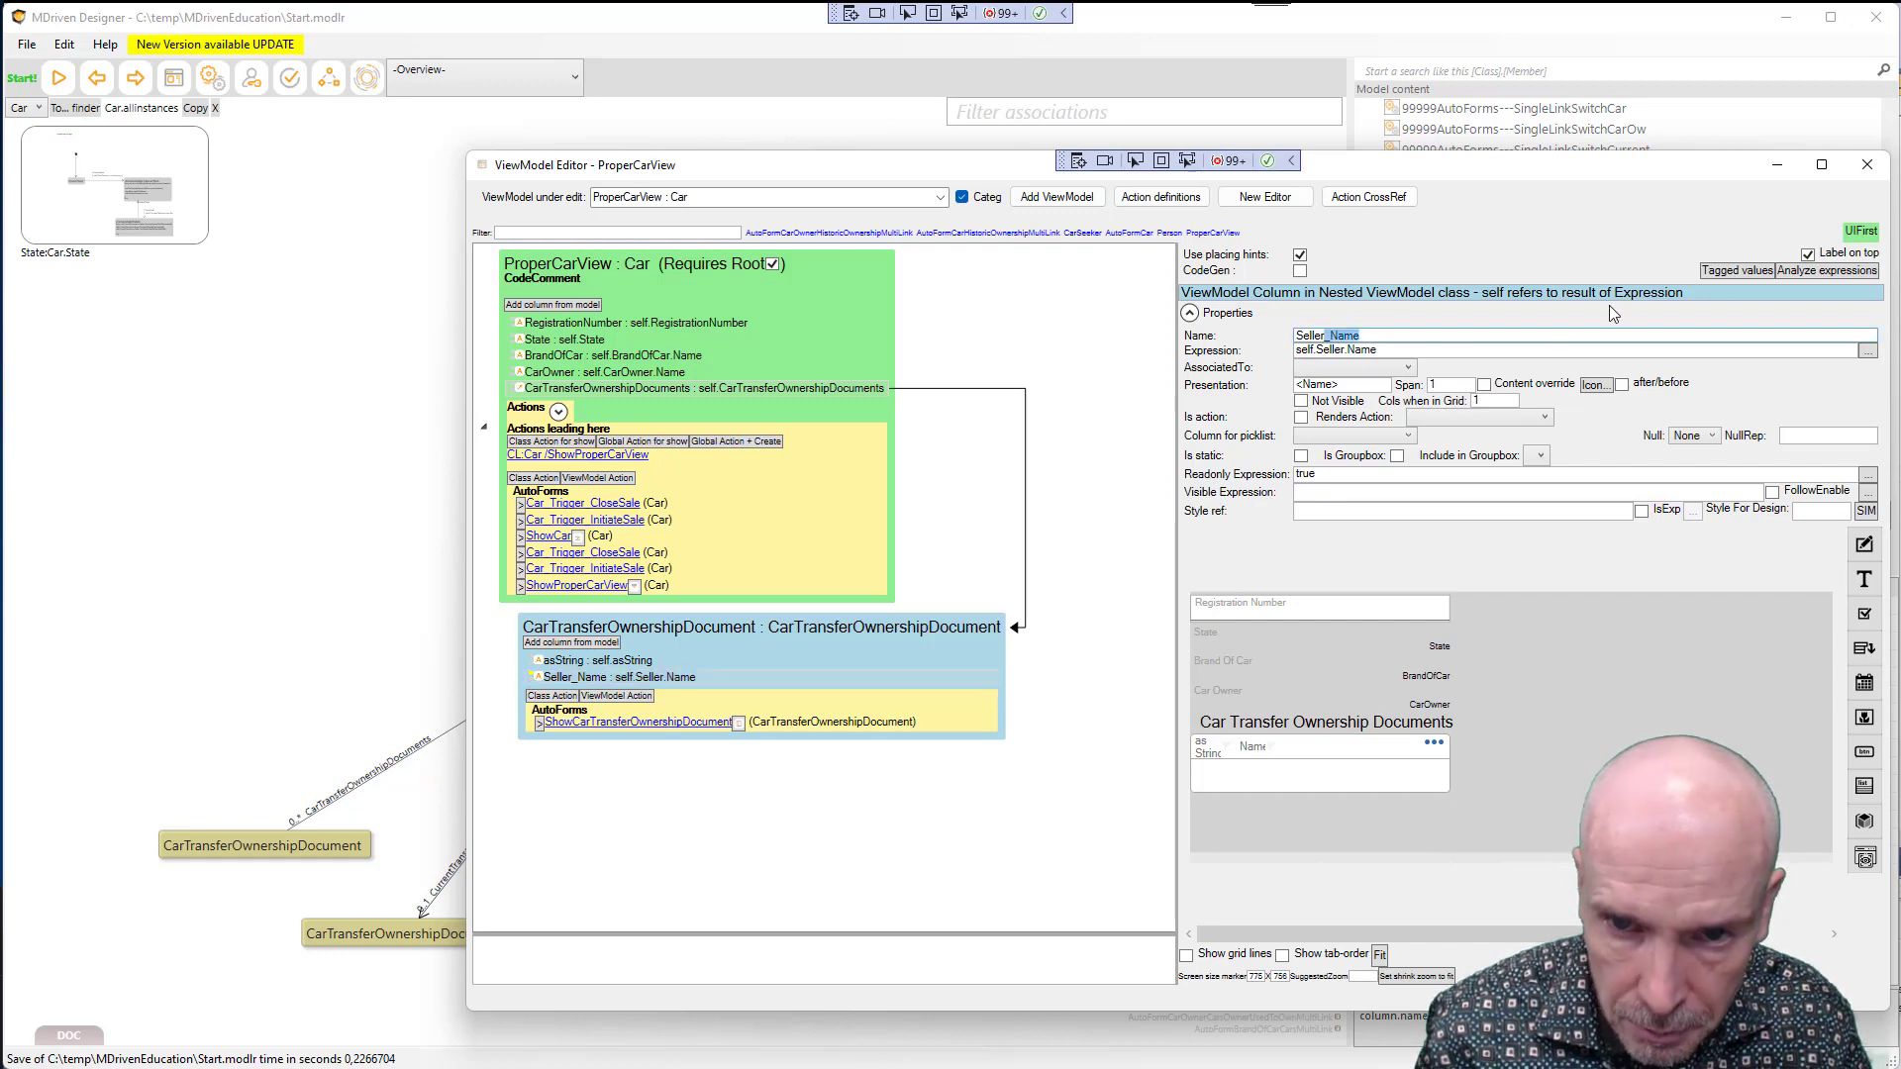
{"action": "key", "text": "BackSpace"}
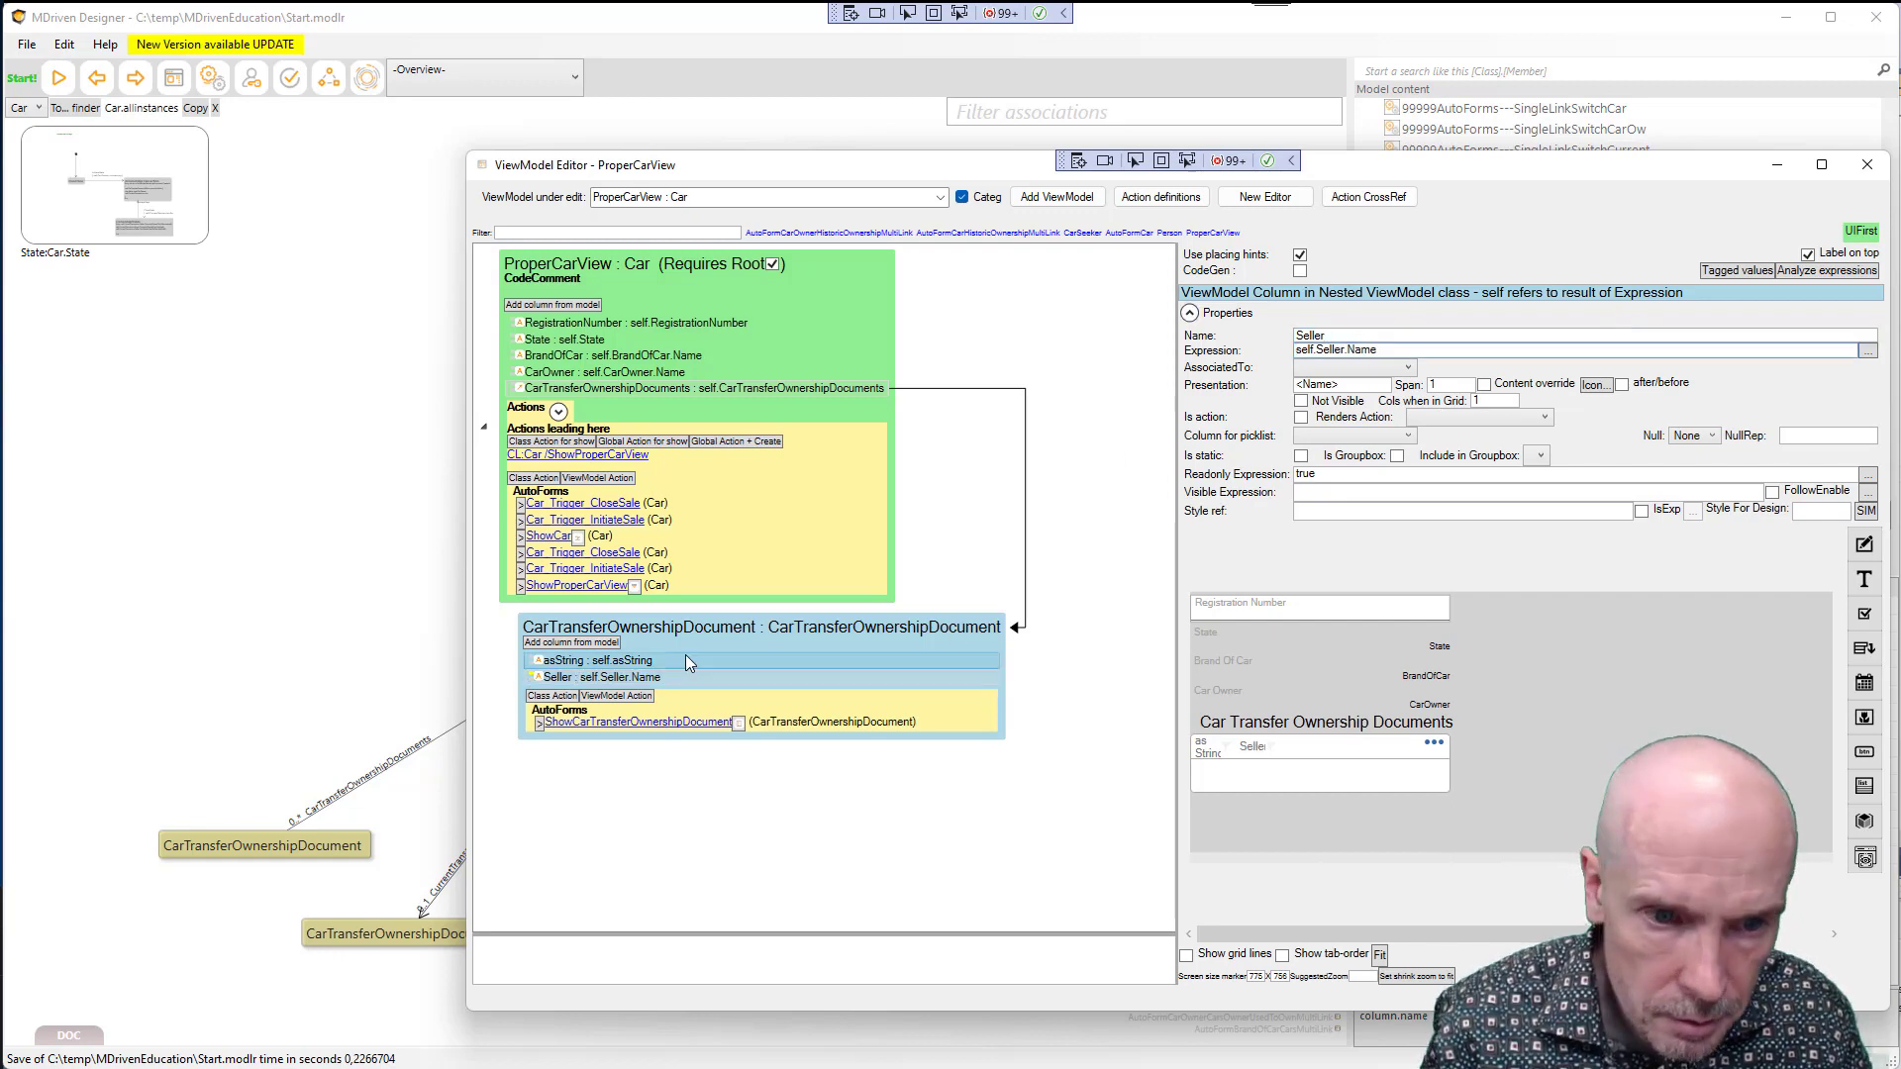
Add a Buyer.Name column after the Seller column in the nested class and rename it Buyer
{"action": "right_click", "coordinate": [589, 677]}
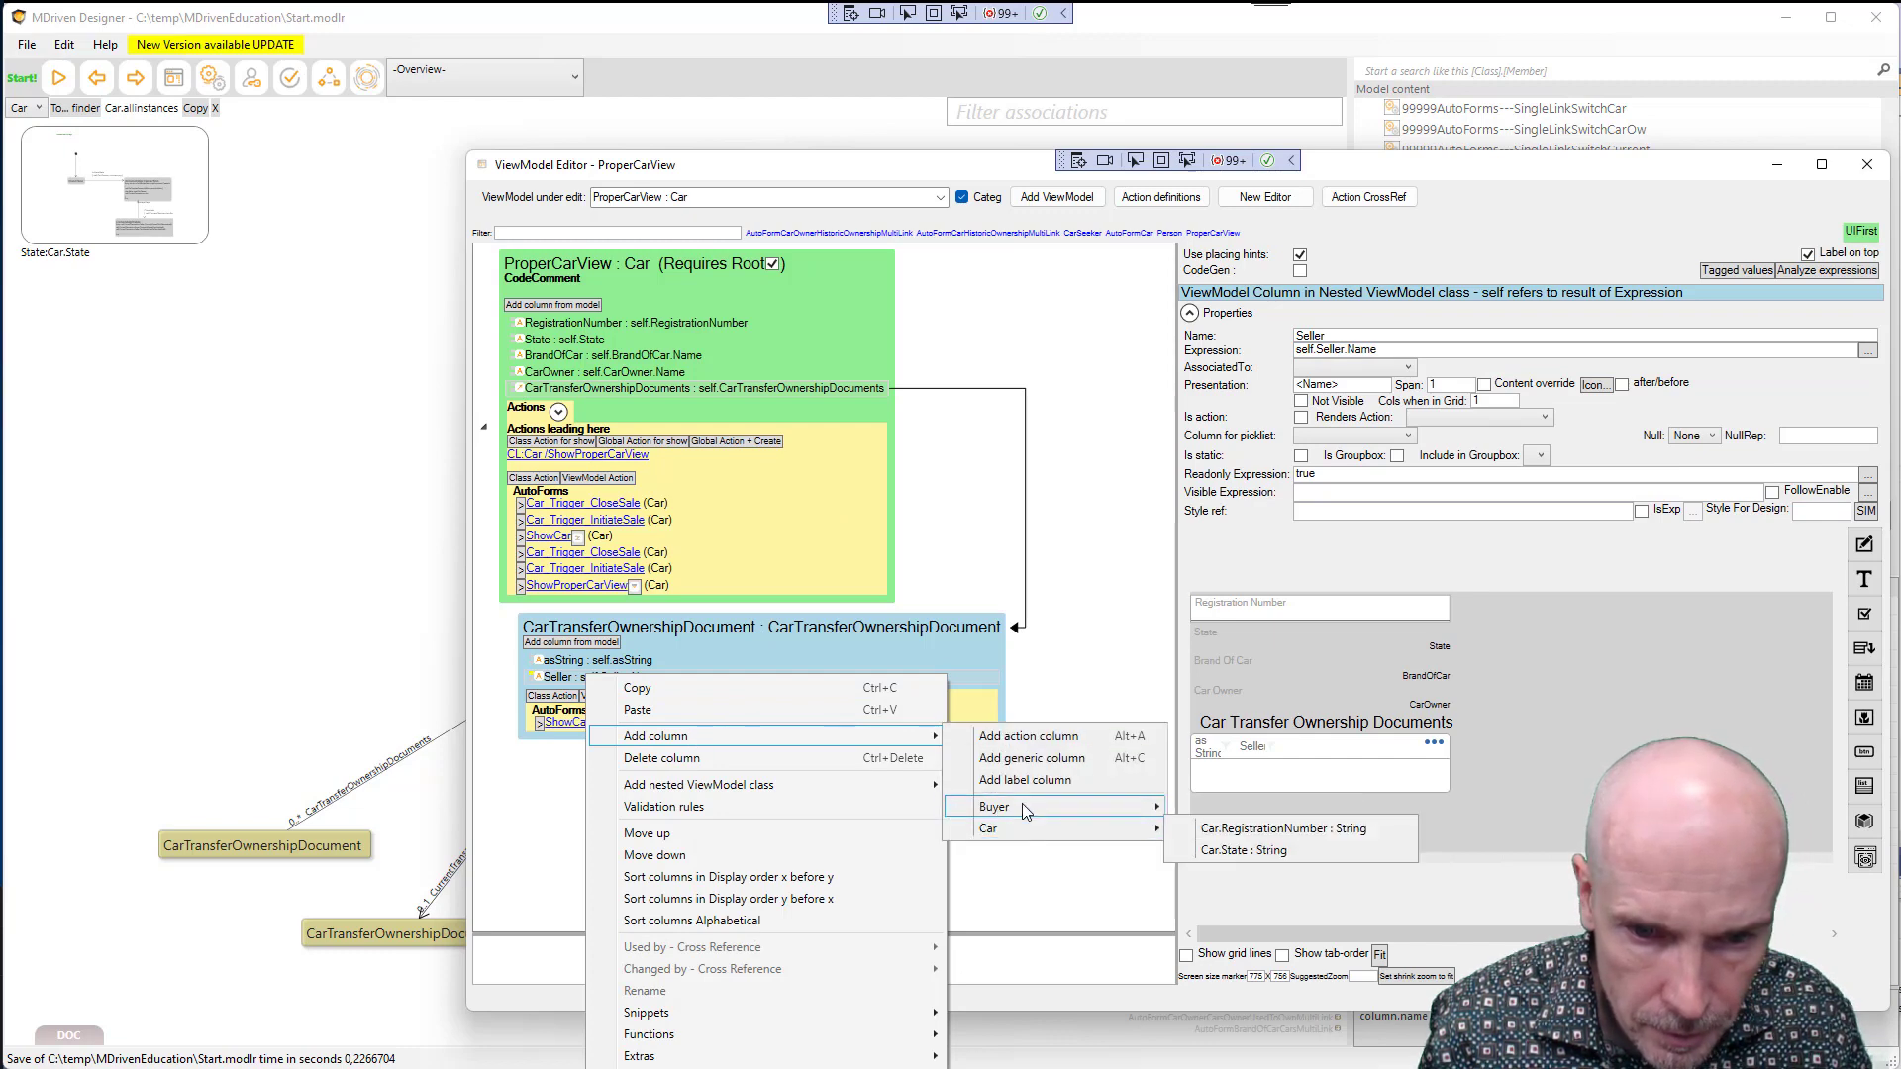
{"action": "left_click", "coordinate": [1257, 807]}
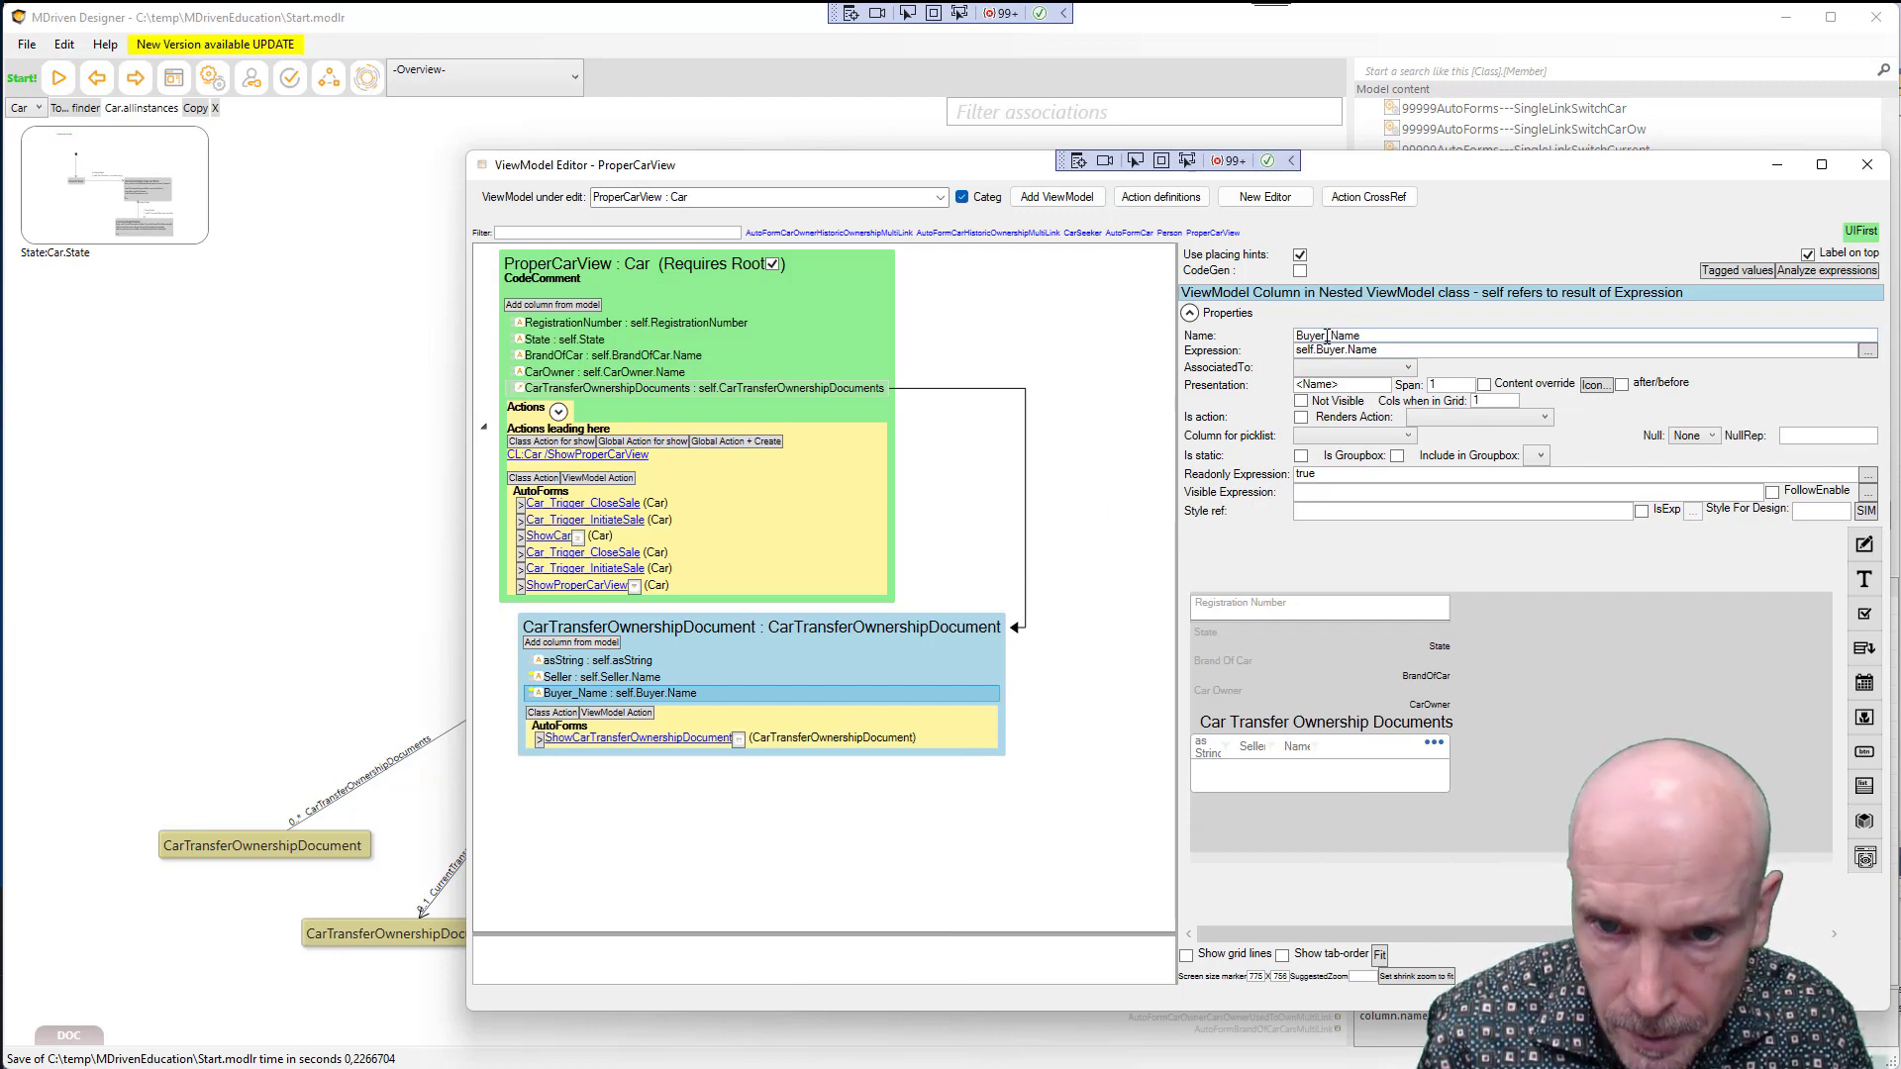
{"action": "left_click_drag", "start_coordinate": [1326, 337], "coordinate": [1453, 338]}
{"action": "key", "text": "Tab"}
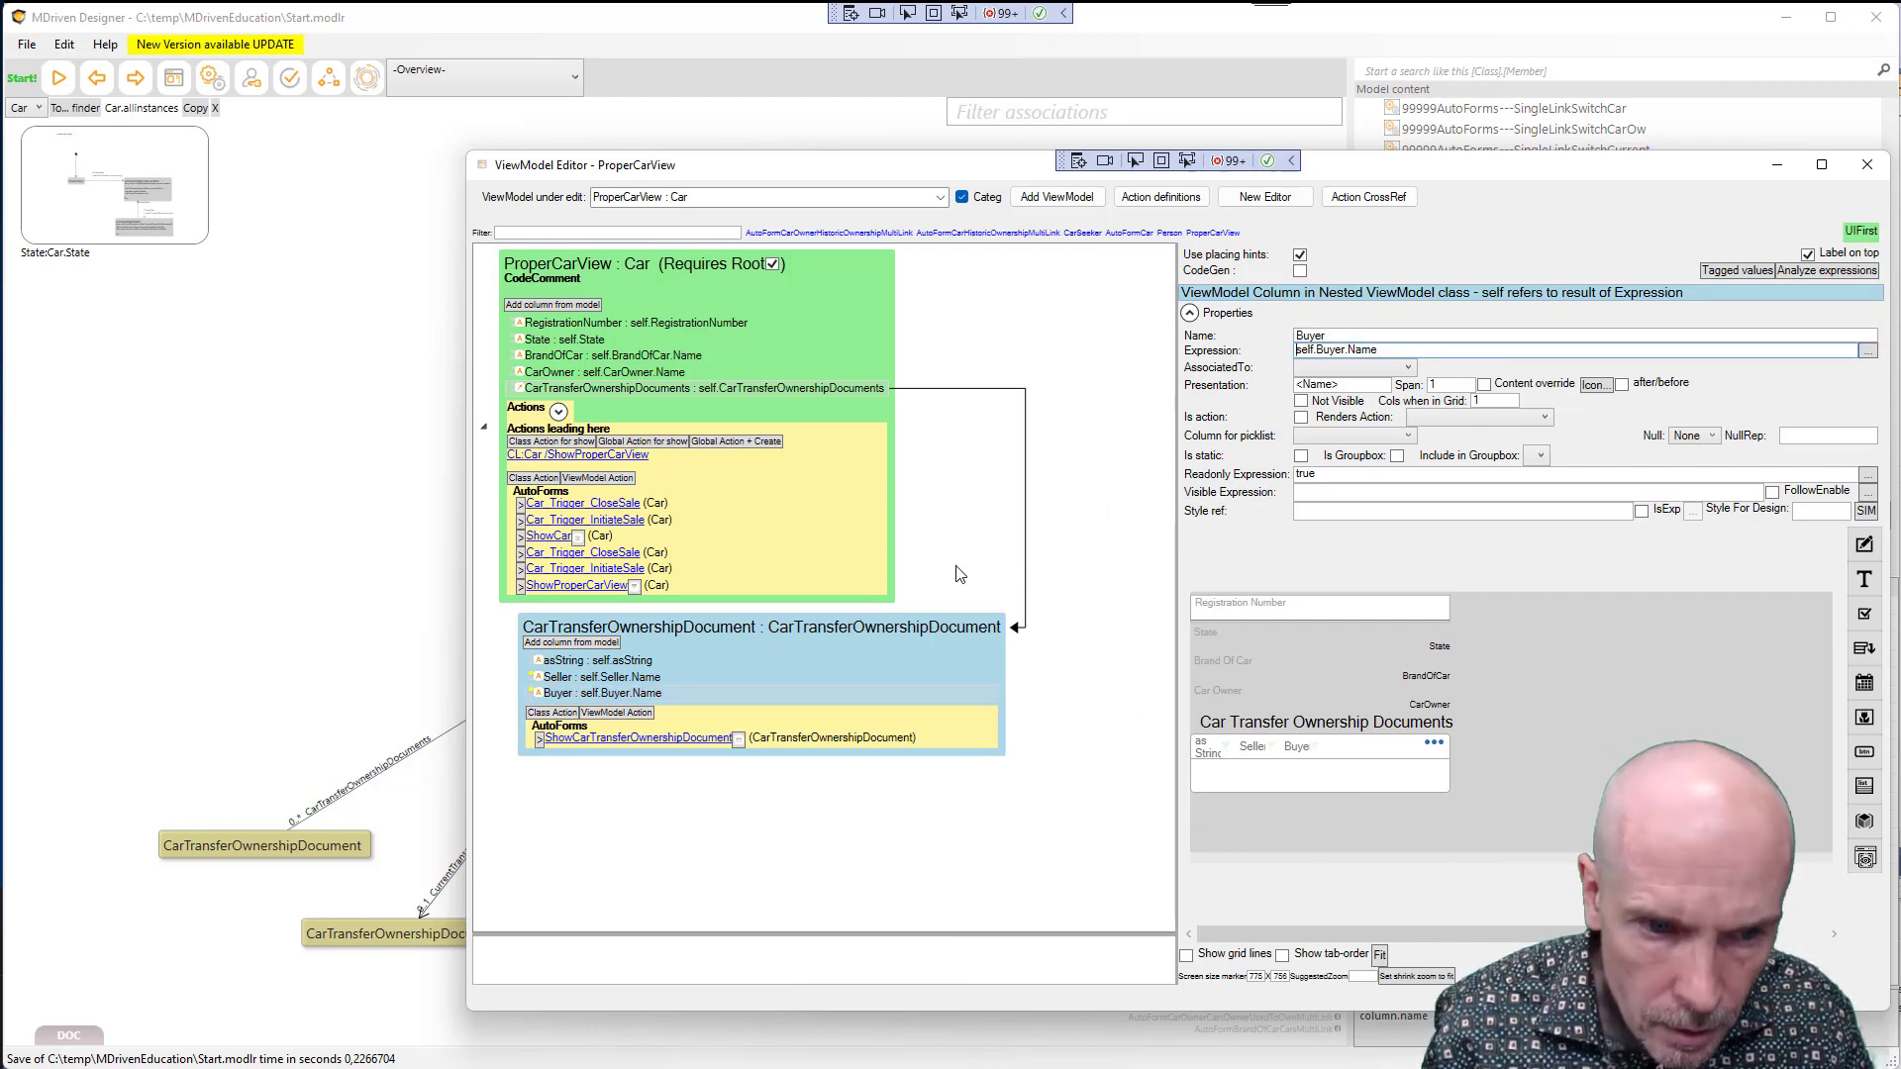
{"action": "right_click", "coordinate": [557, 695]}
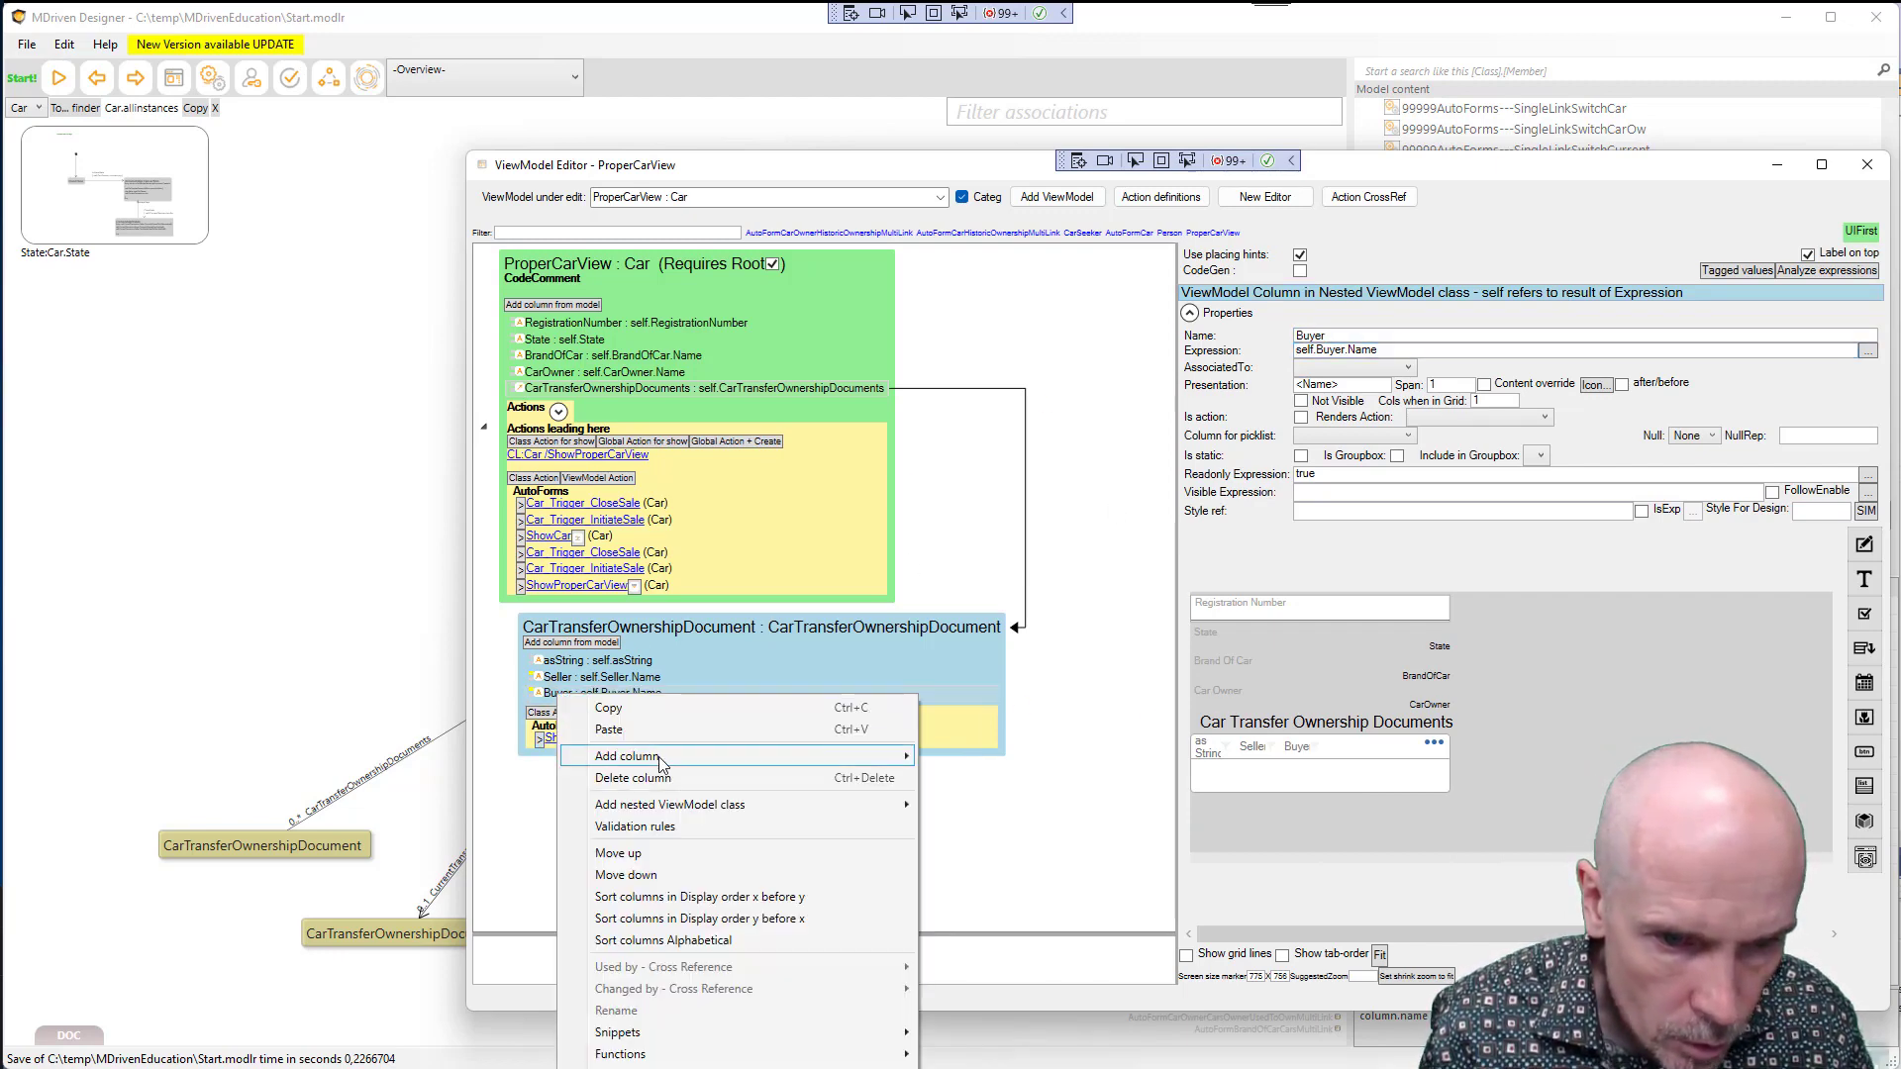
{"action": "mouse_move", "coordinate": [681, 751]}
{"action": "mouse_move", "coordinate": [981, 825]}
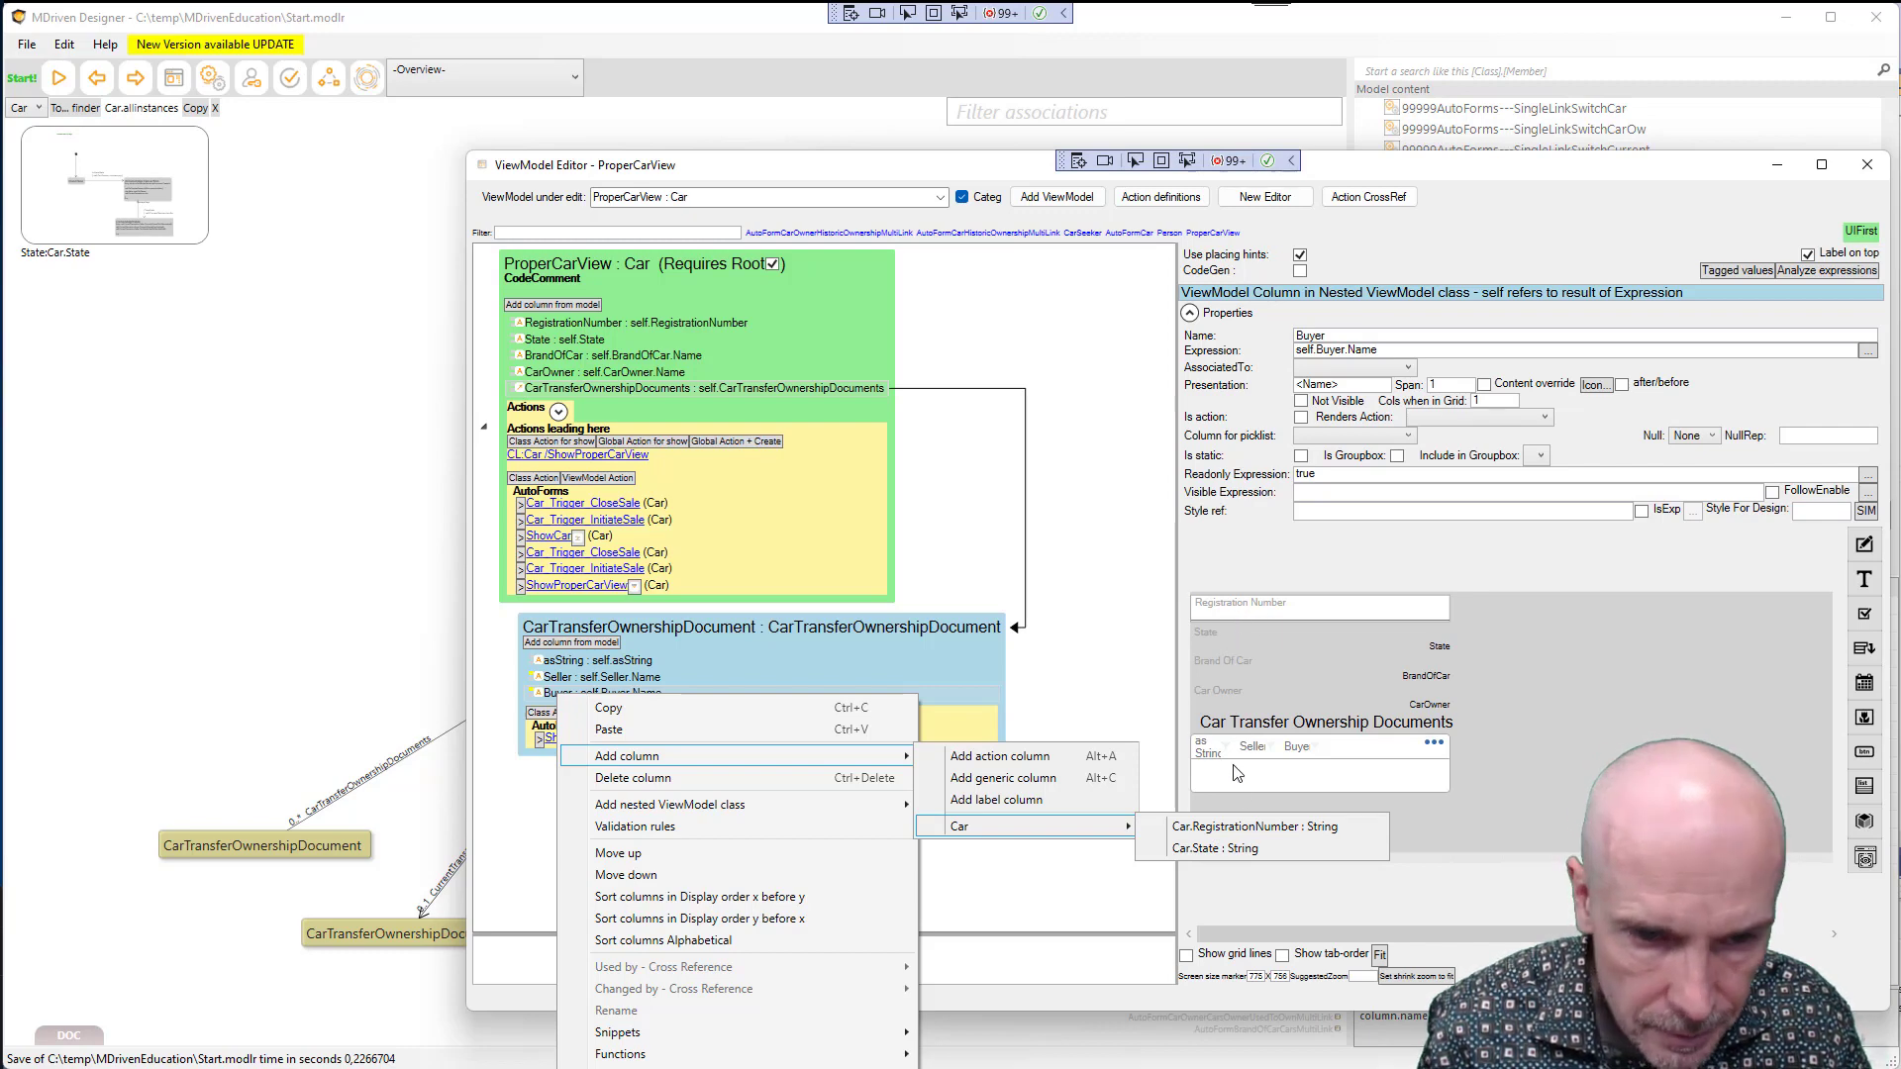
{"action": "left_click", "coordinate": [579, 682]}
{"action": "left_click", "coordinate": [599, 693]}
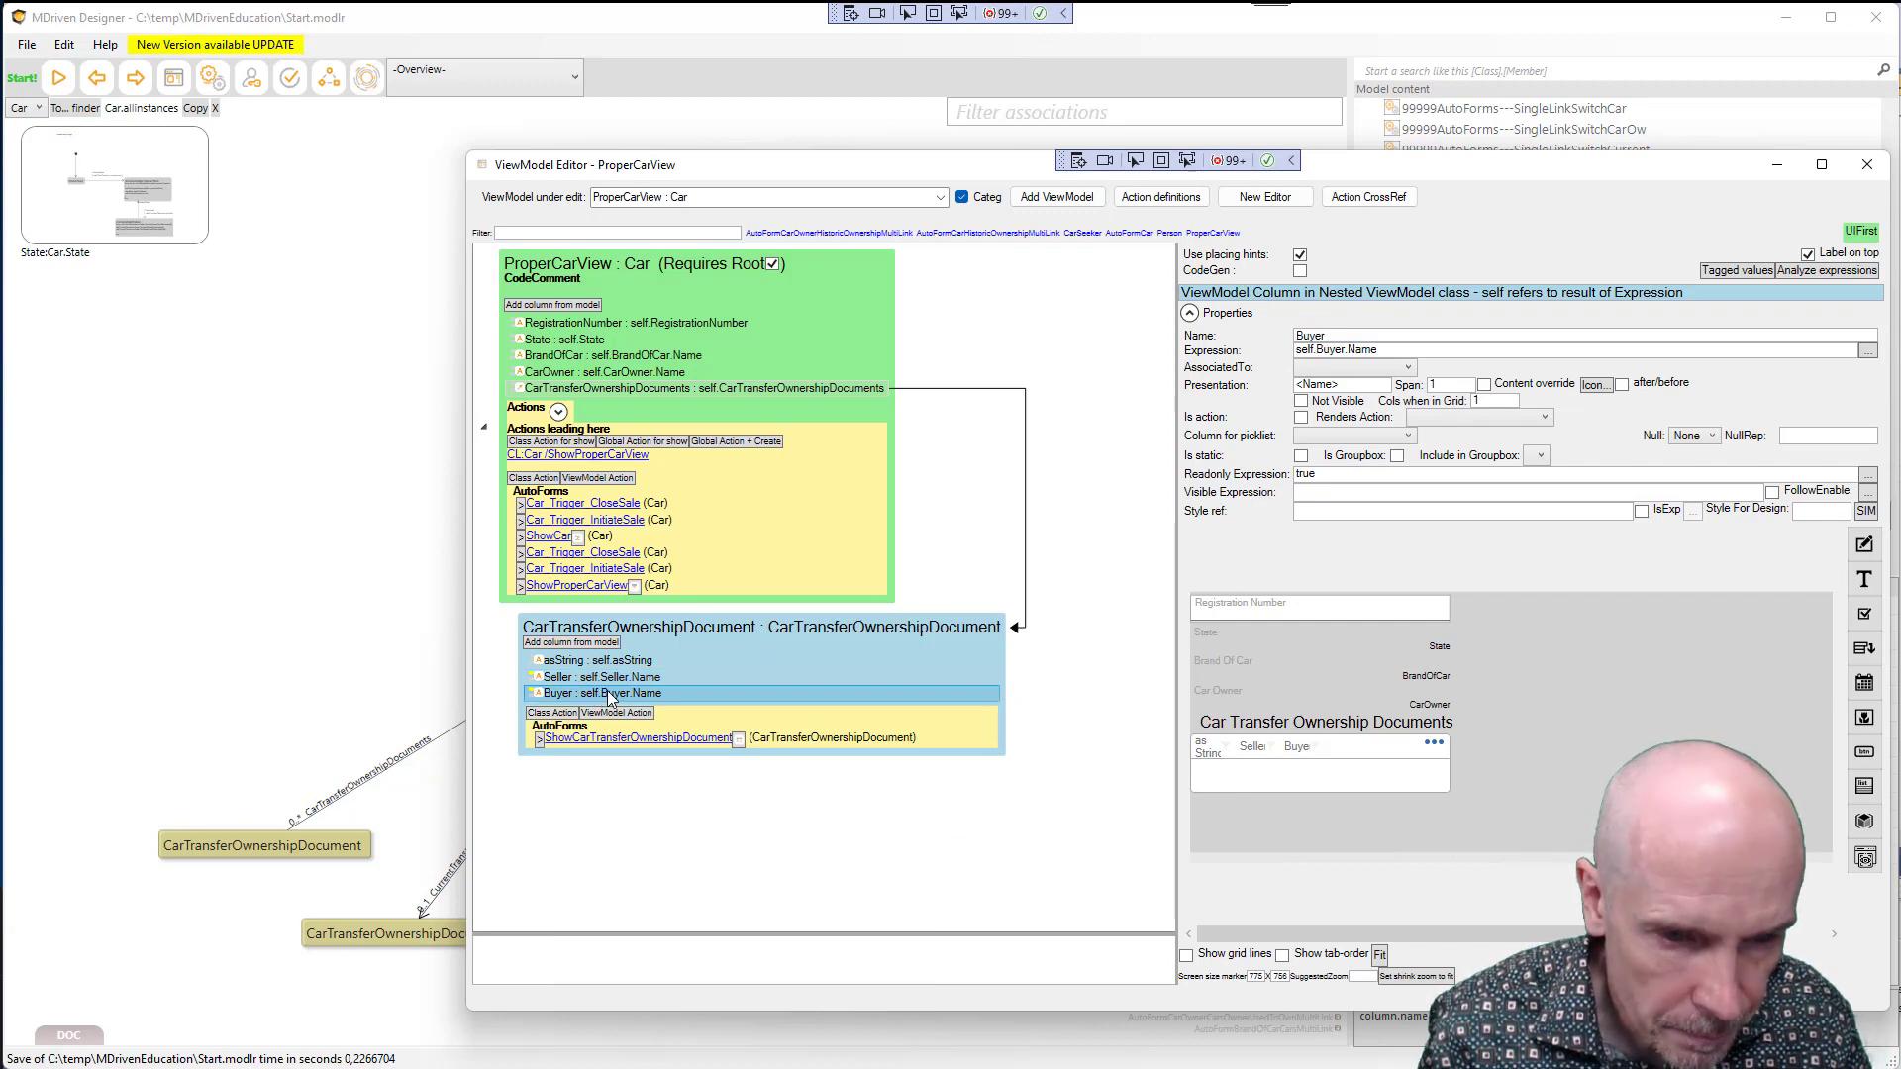
Delete the asString column from the nested class and enlarge the CarTransferOwnershipDocuments grid to a row span of 6
{"action": "left_click", "coordinate": [565, 664]}
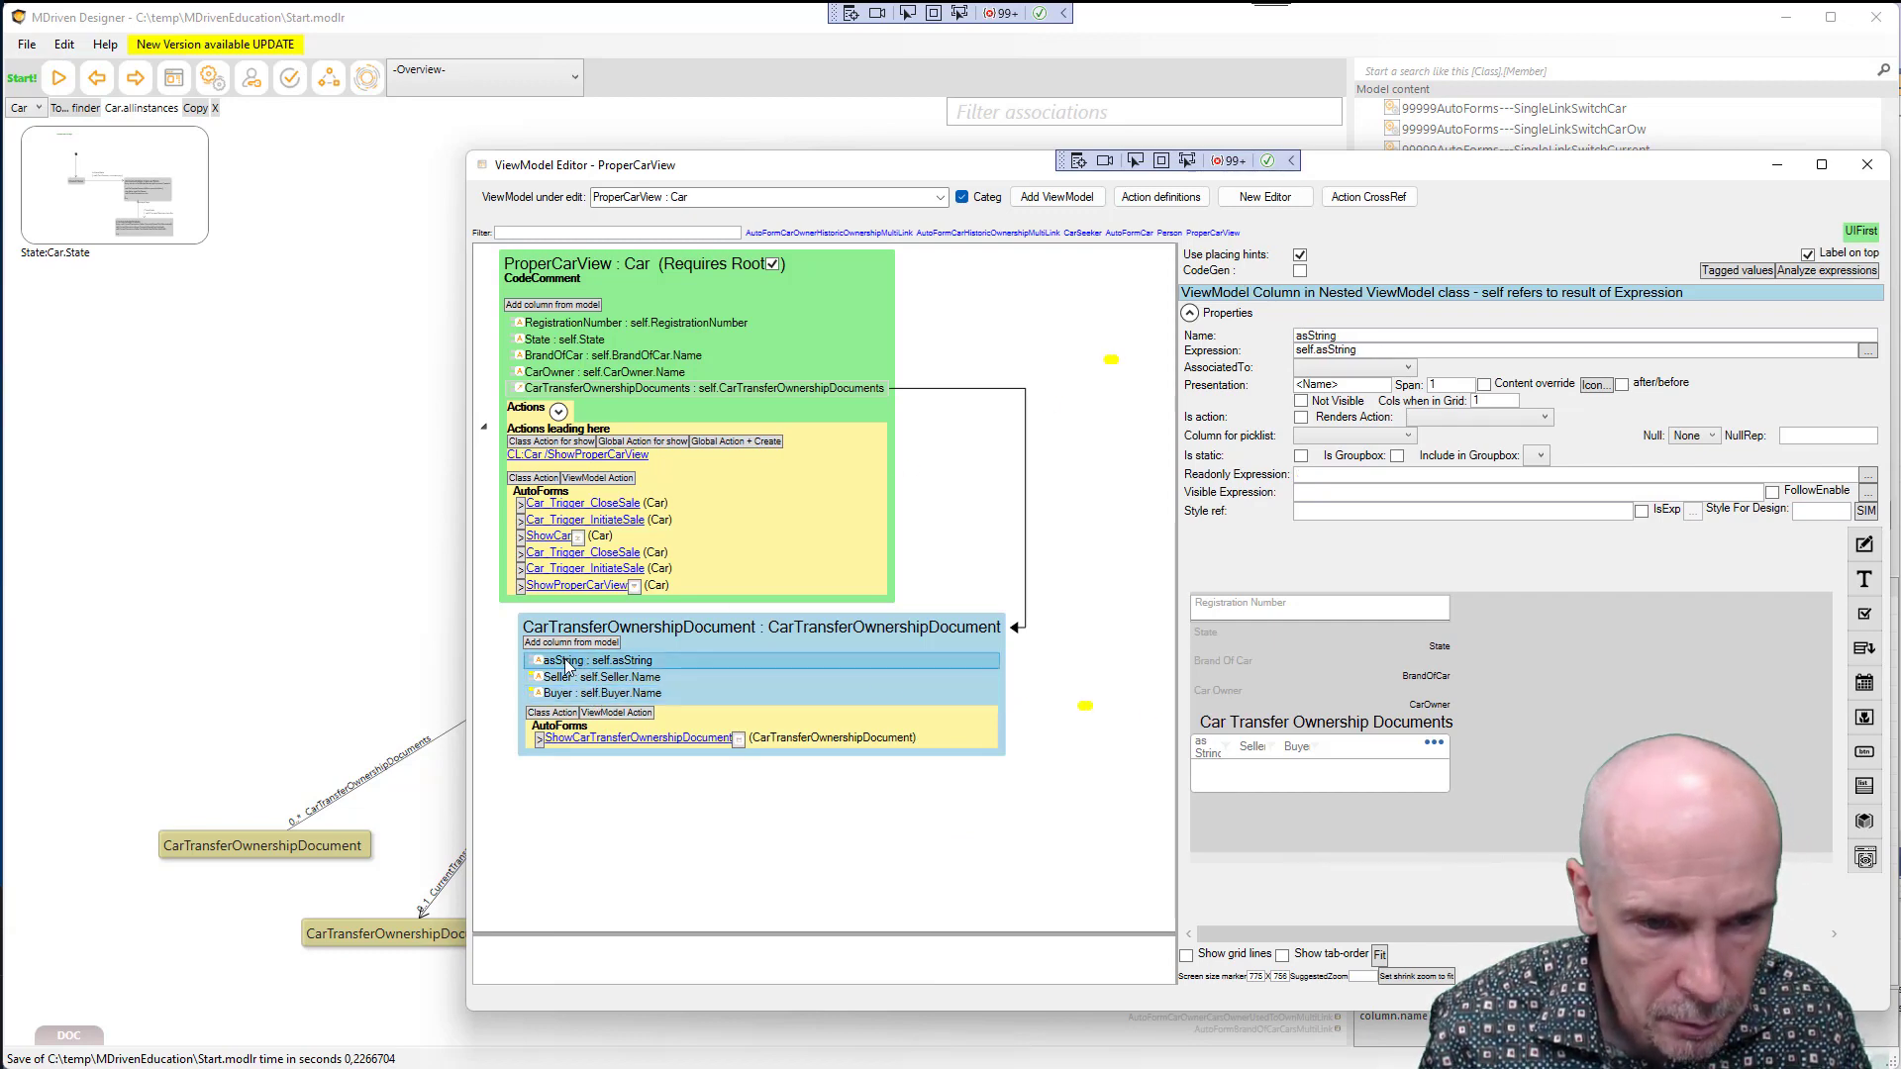
{"action": "right_click", "coordinate": [567, 668]}
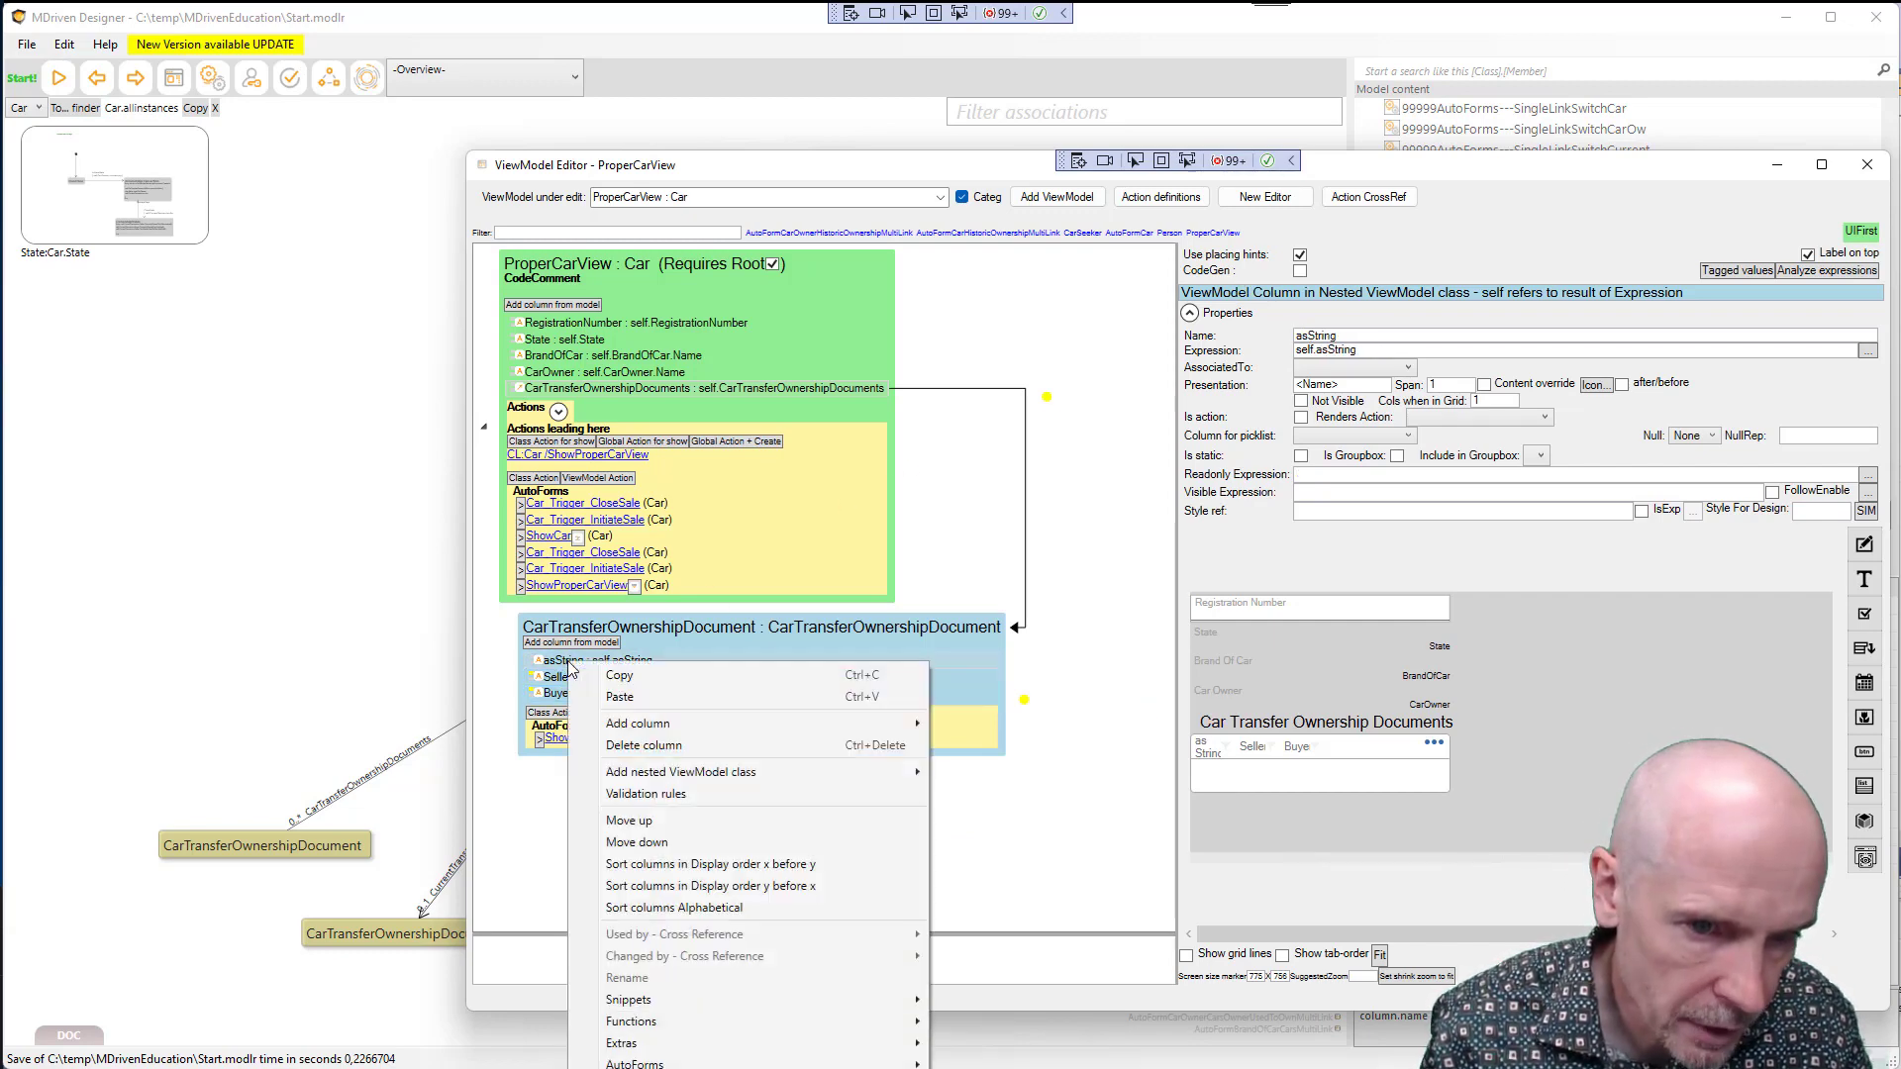
{"action": "left_click", "coordinate": [691, 747]}
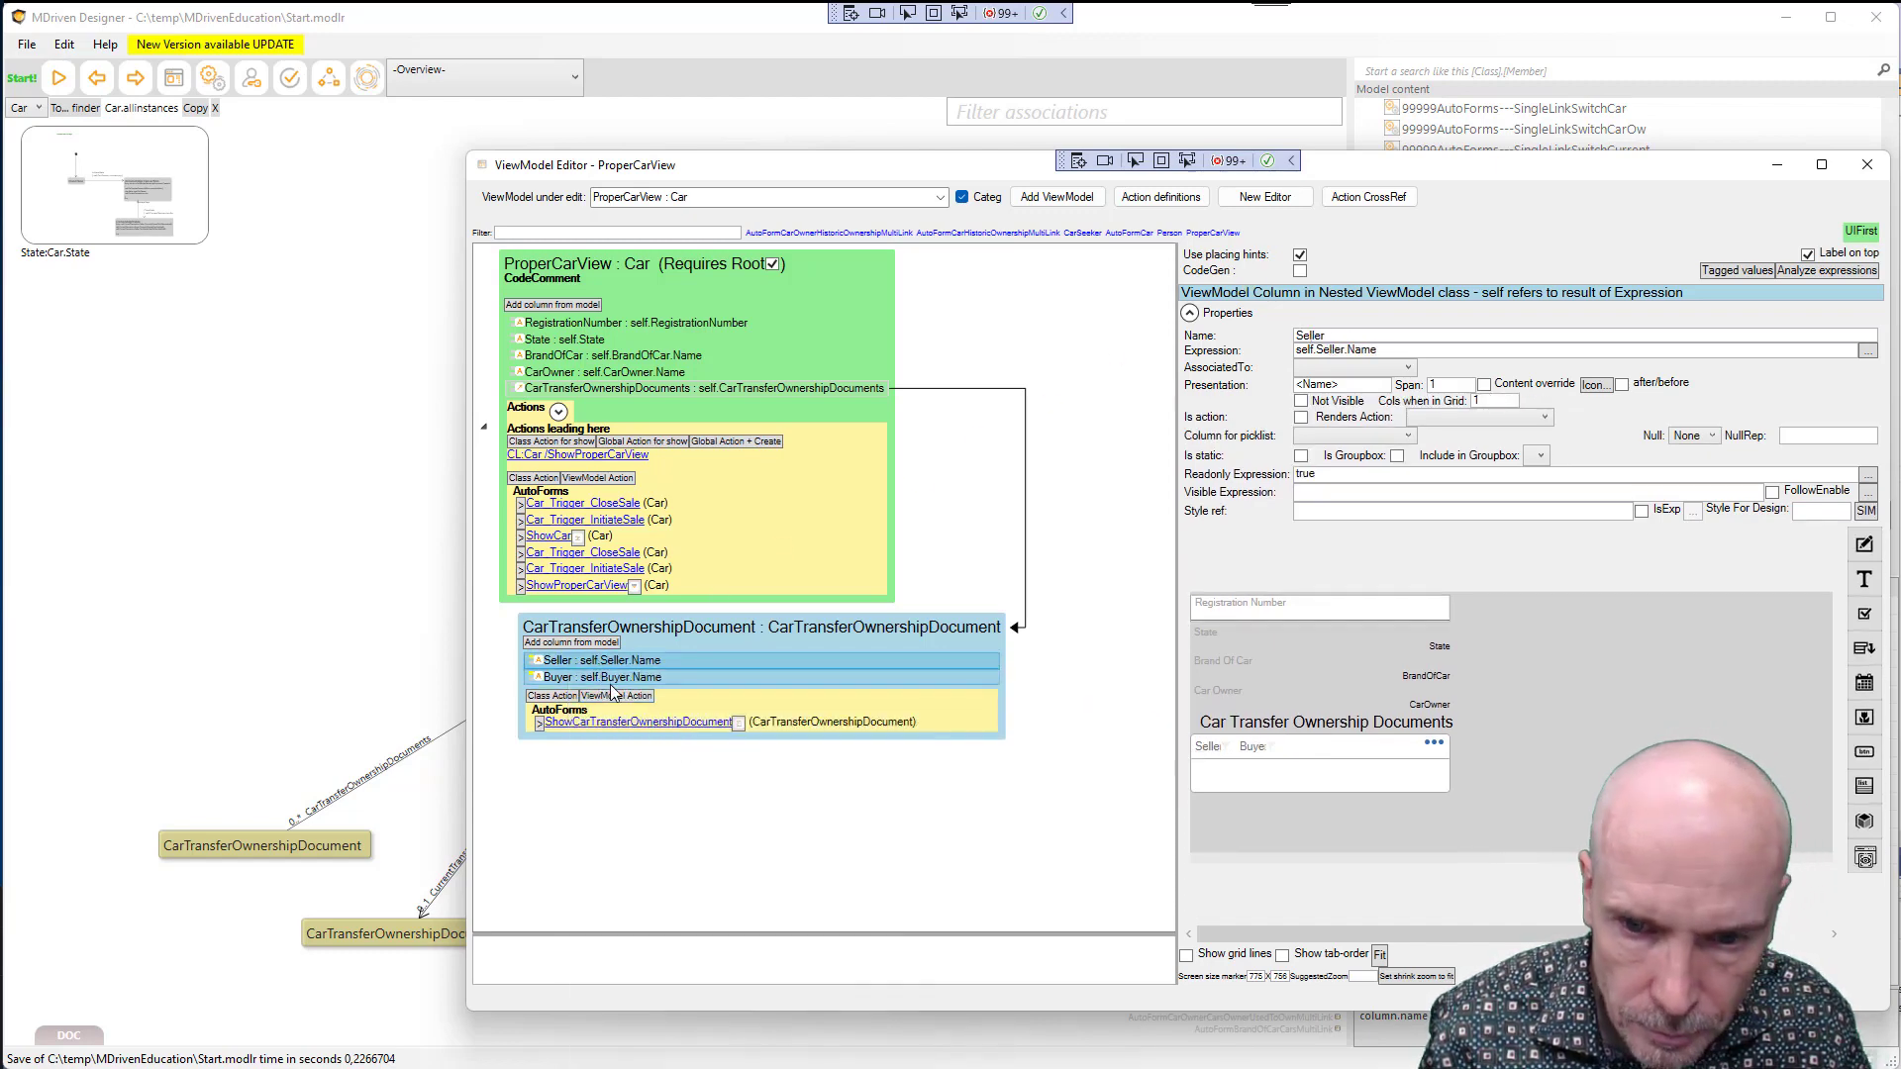
{"action": "left_click", "coordinate": [1447, 786]}
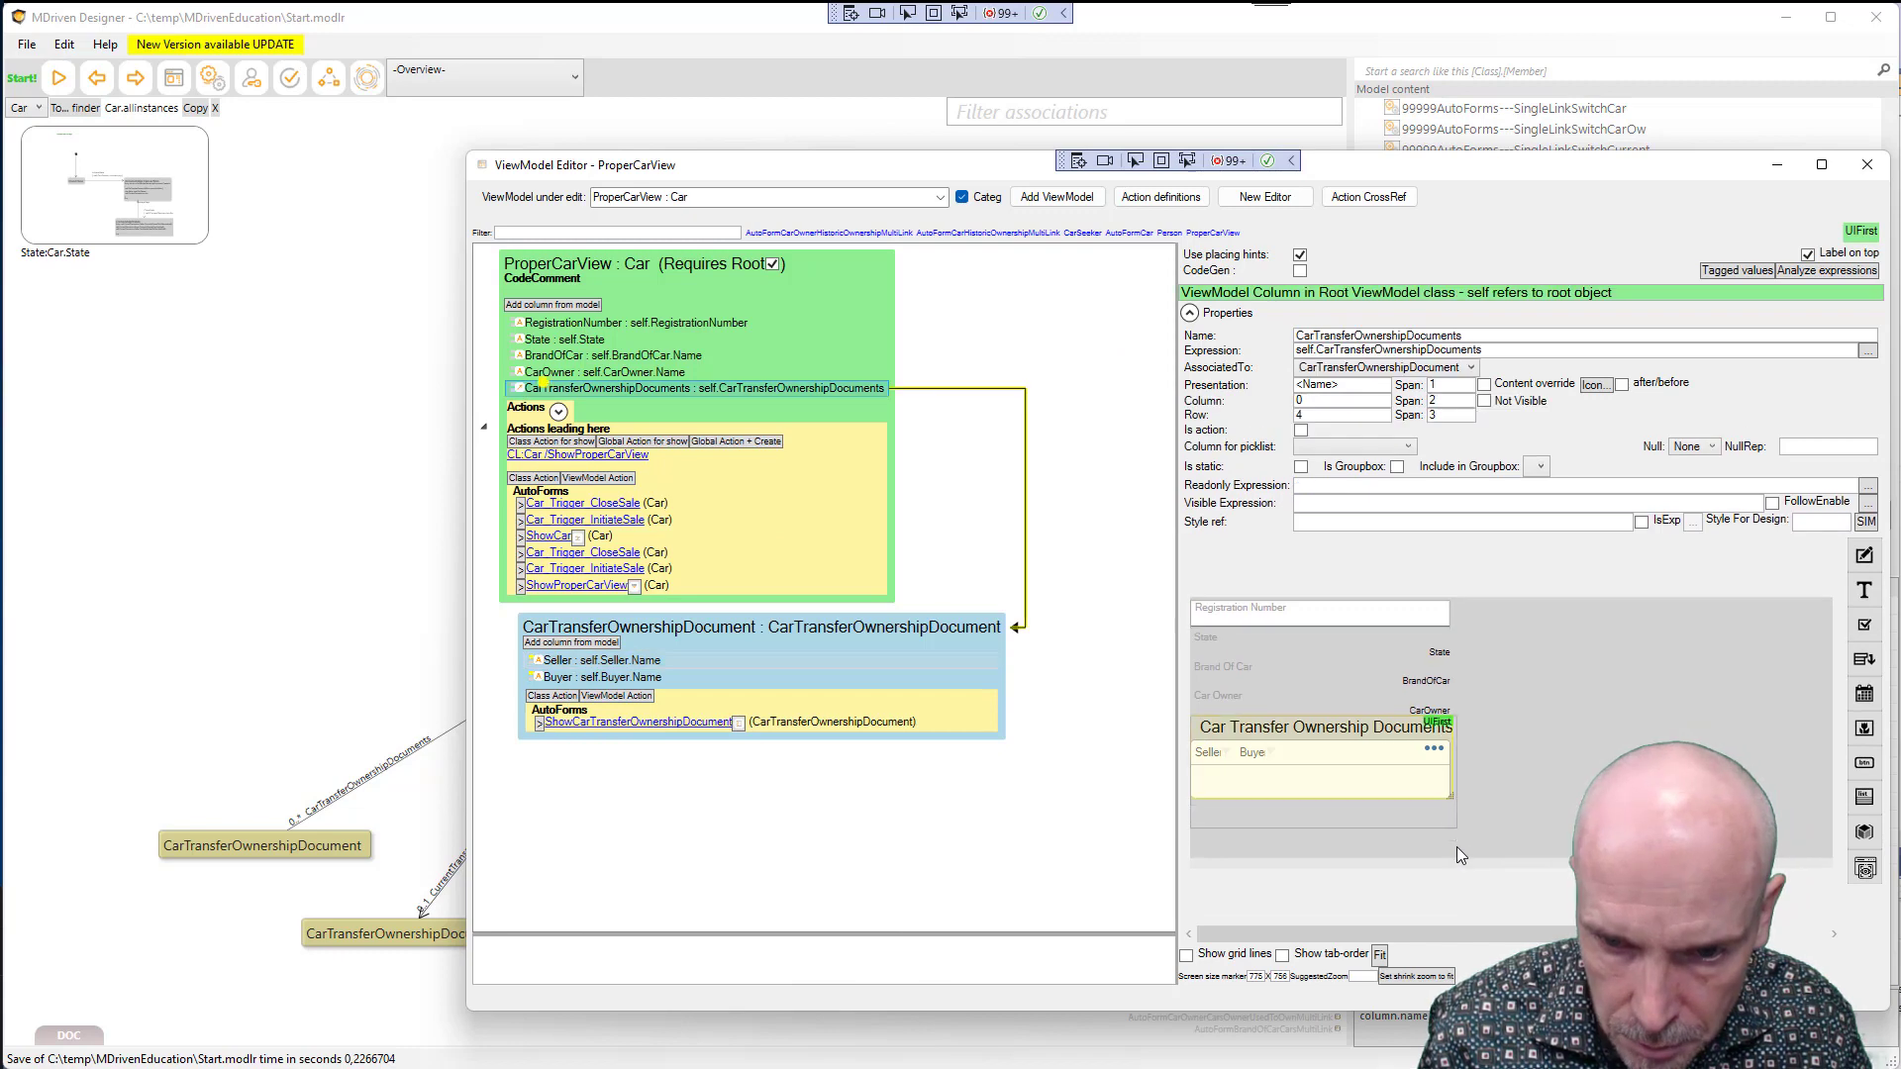
{"action": "left_click_drag", "start_coordinate": [1457, 847], "coordinate": [1453, 856]}
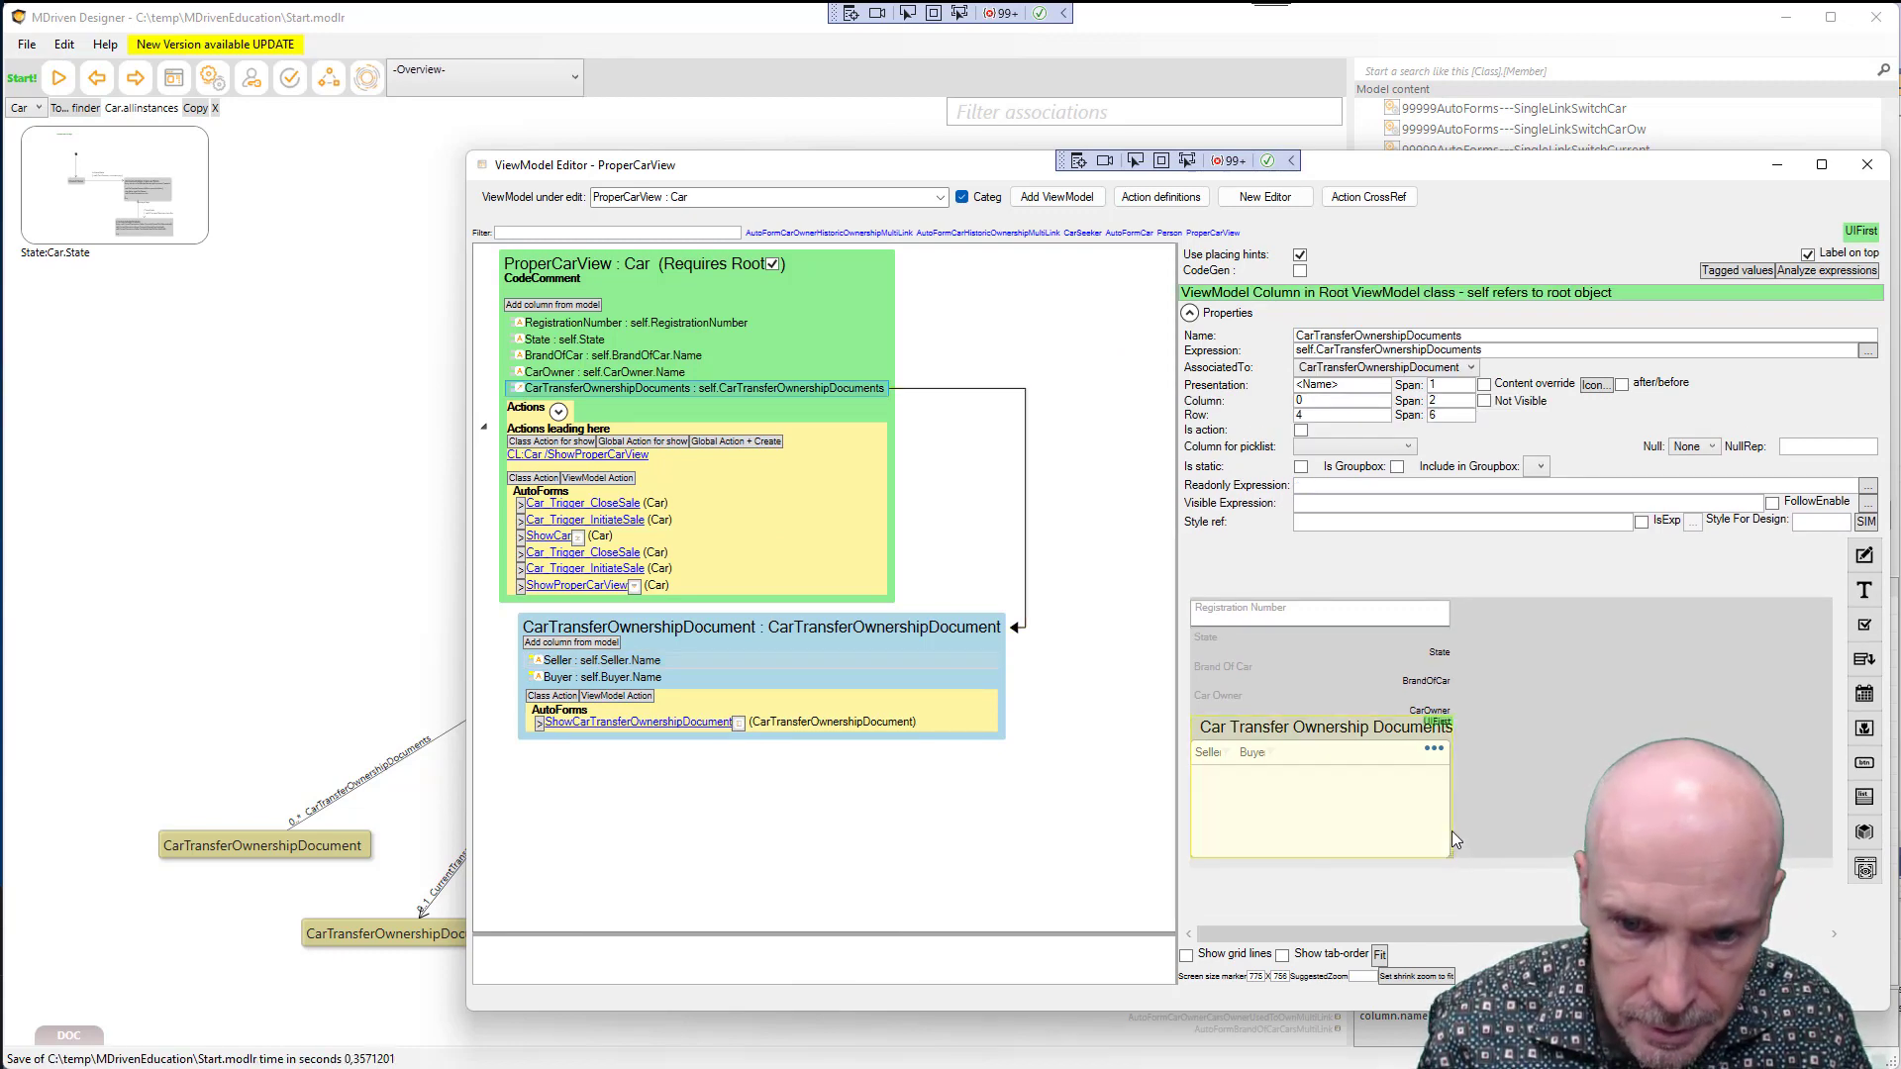
Start the model in the local MDriven Turnkey Core and clear the way to its browser window
{"action": "left_click", "coordinate": [60, 79]}
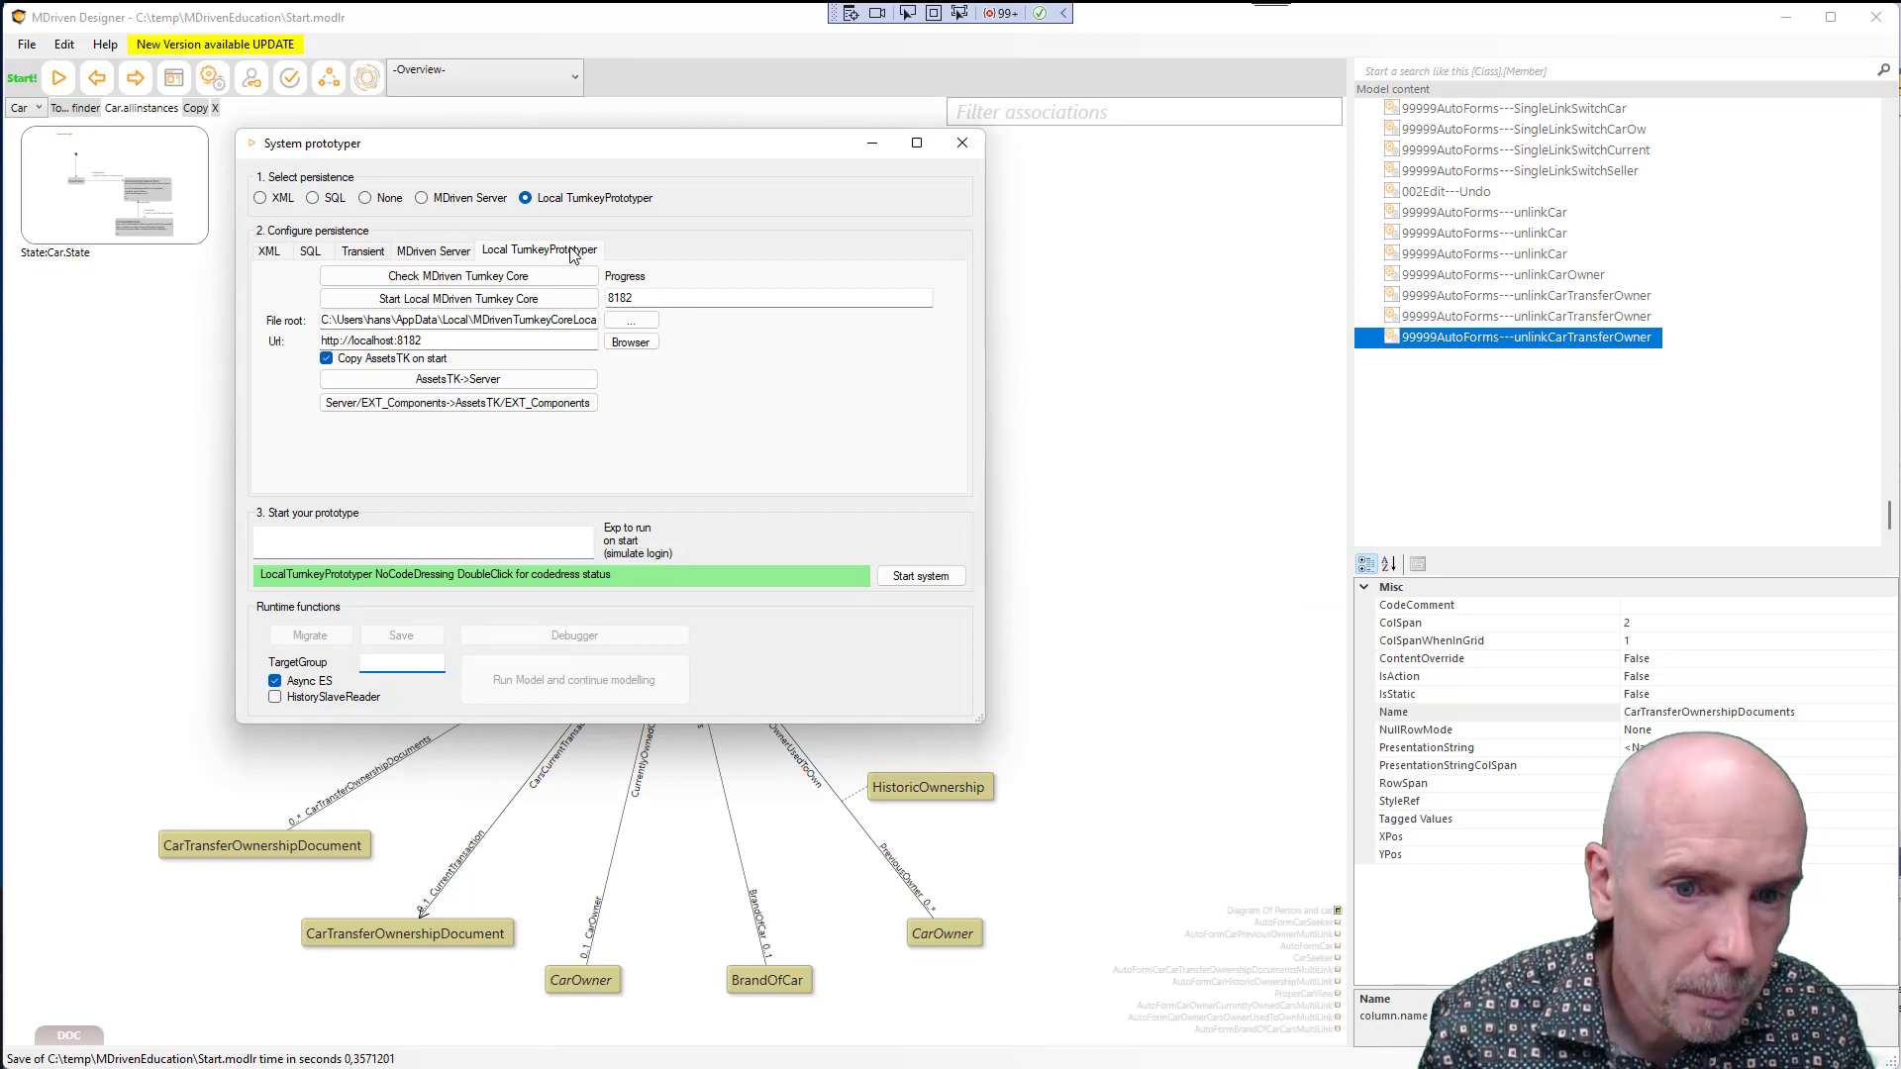
{"action": "left_click", "coordinate": [497, 307]}
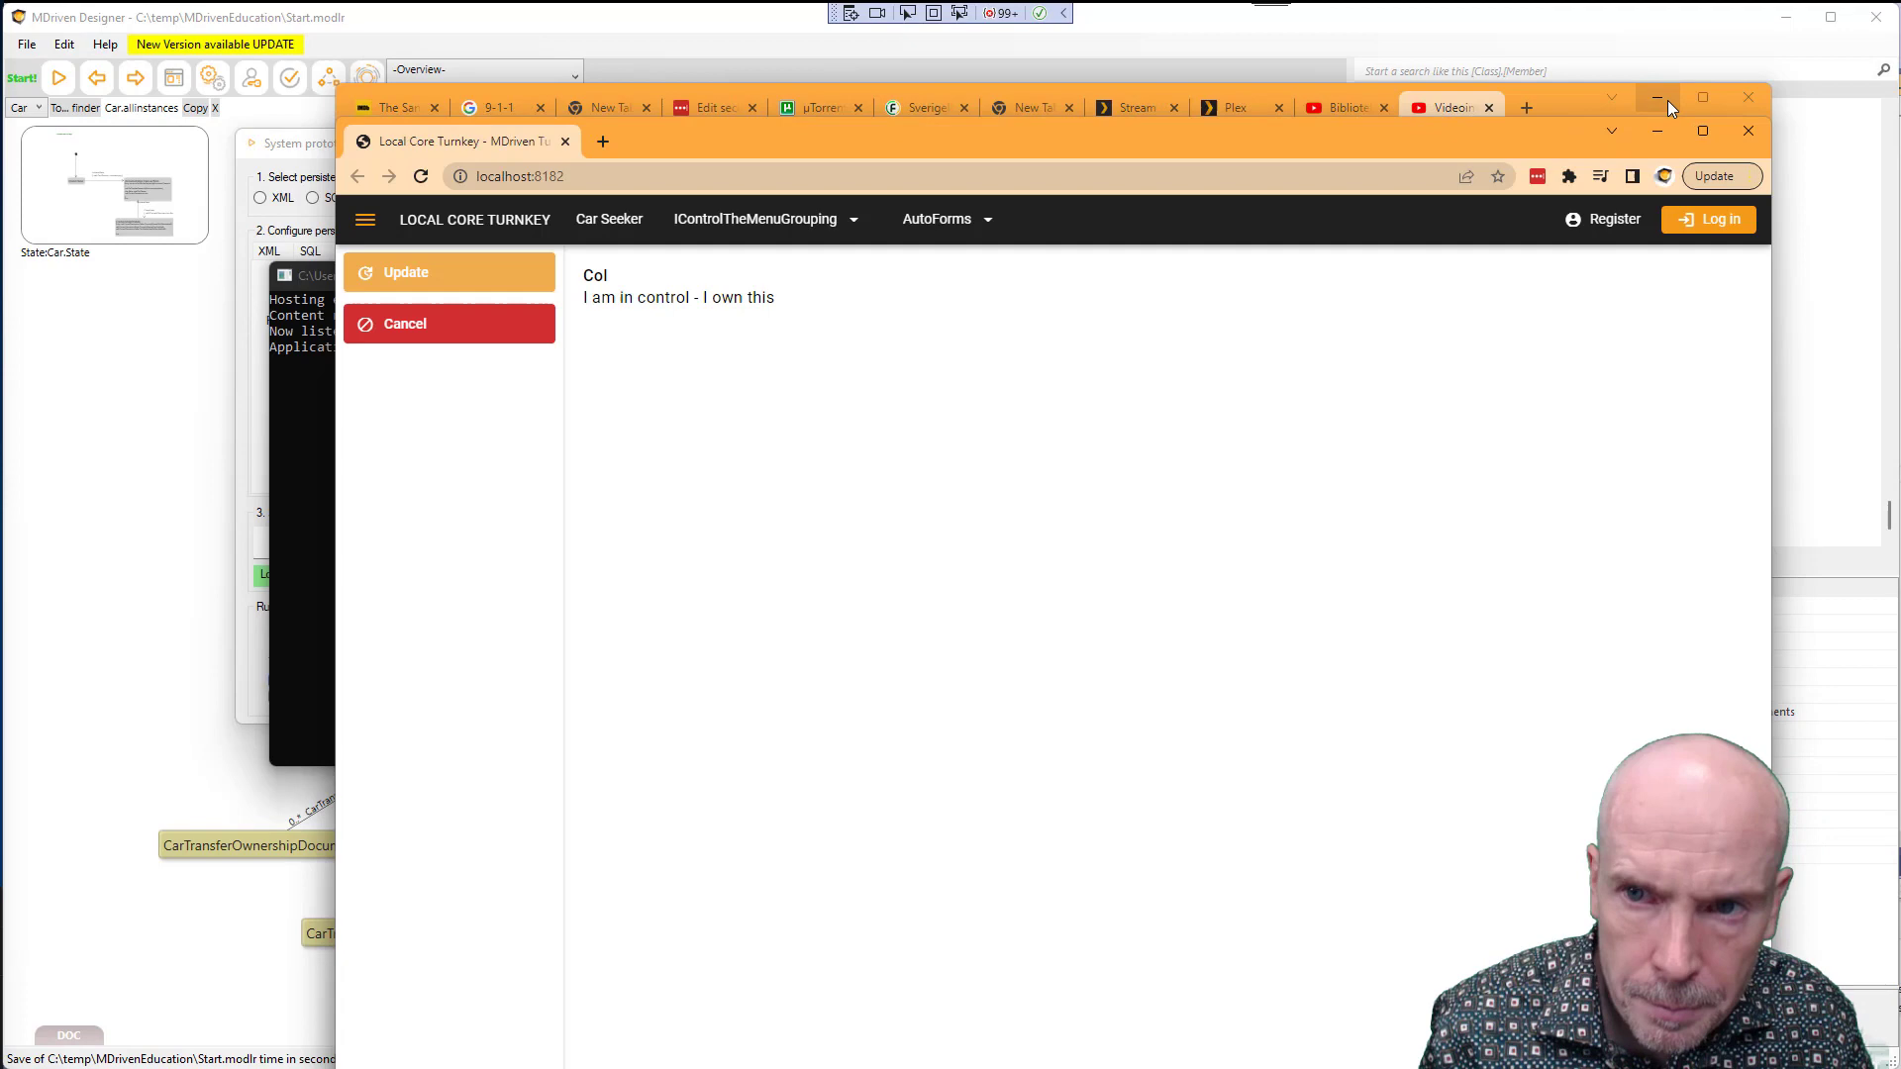
{"action": "left_click", "coordinate": [1657, 98]}
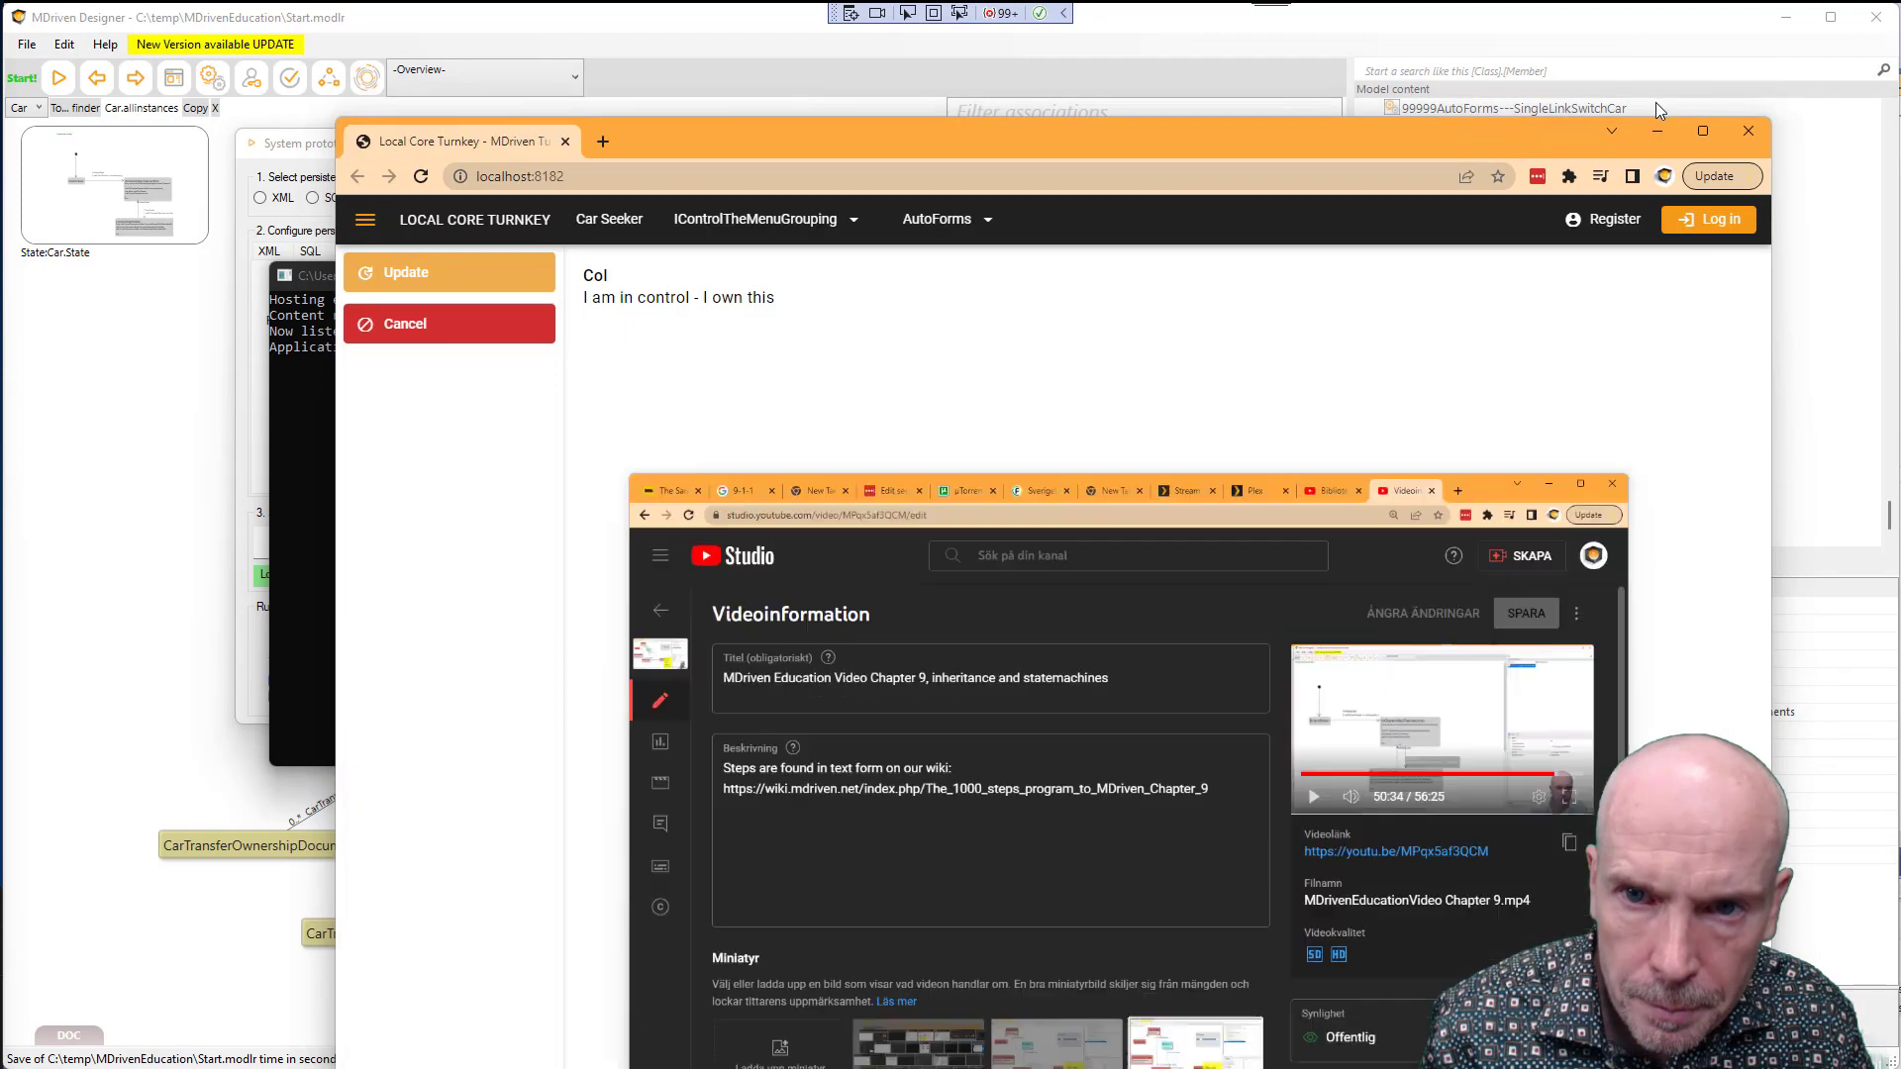
{"action": "left_click_drag", "start_coordinate": [1491, 120], "coordinate": [1373, 161]}
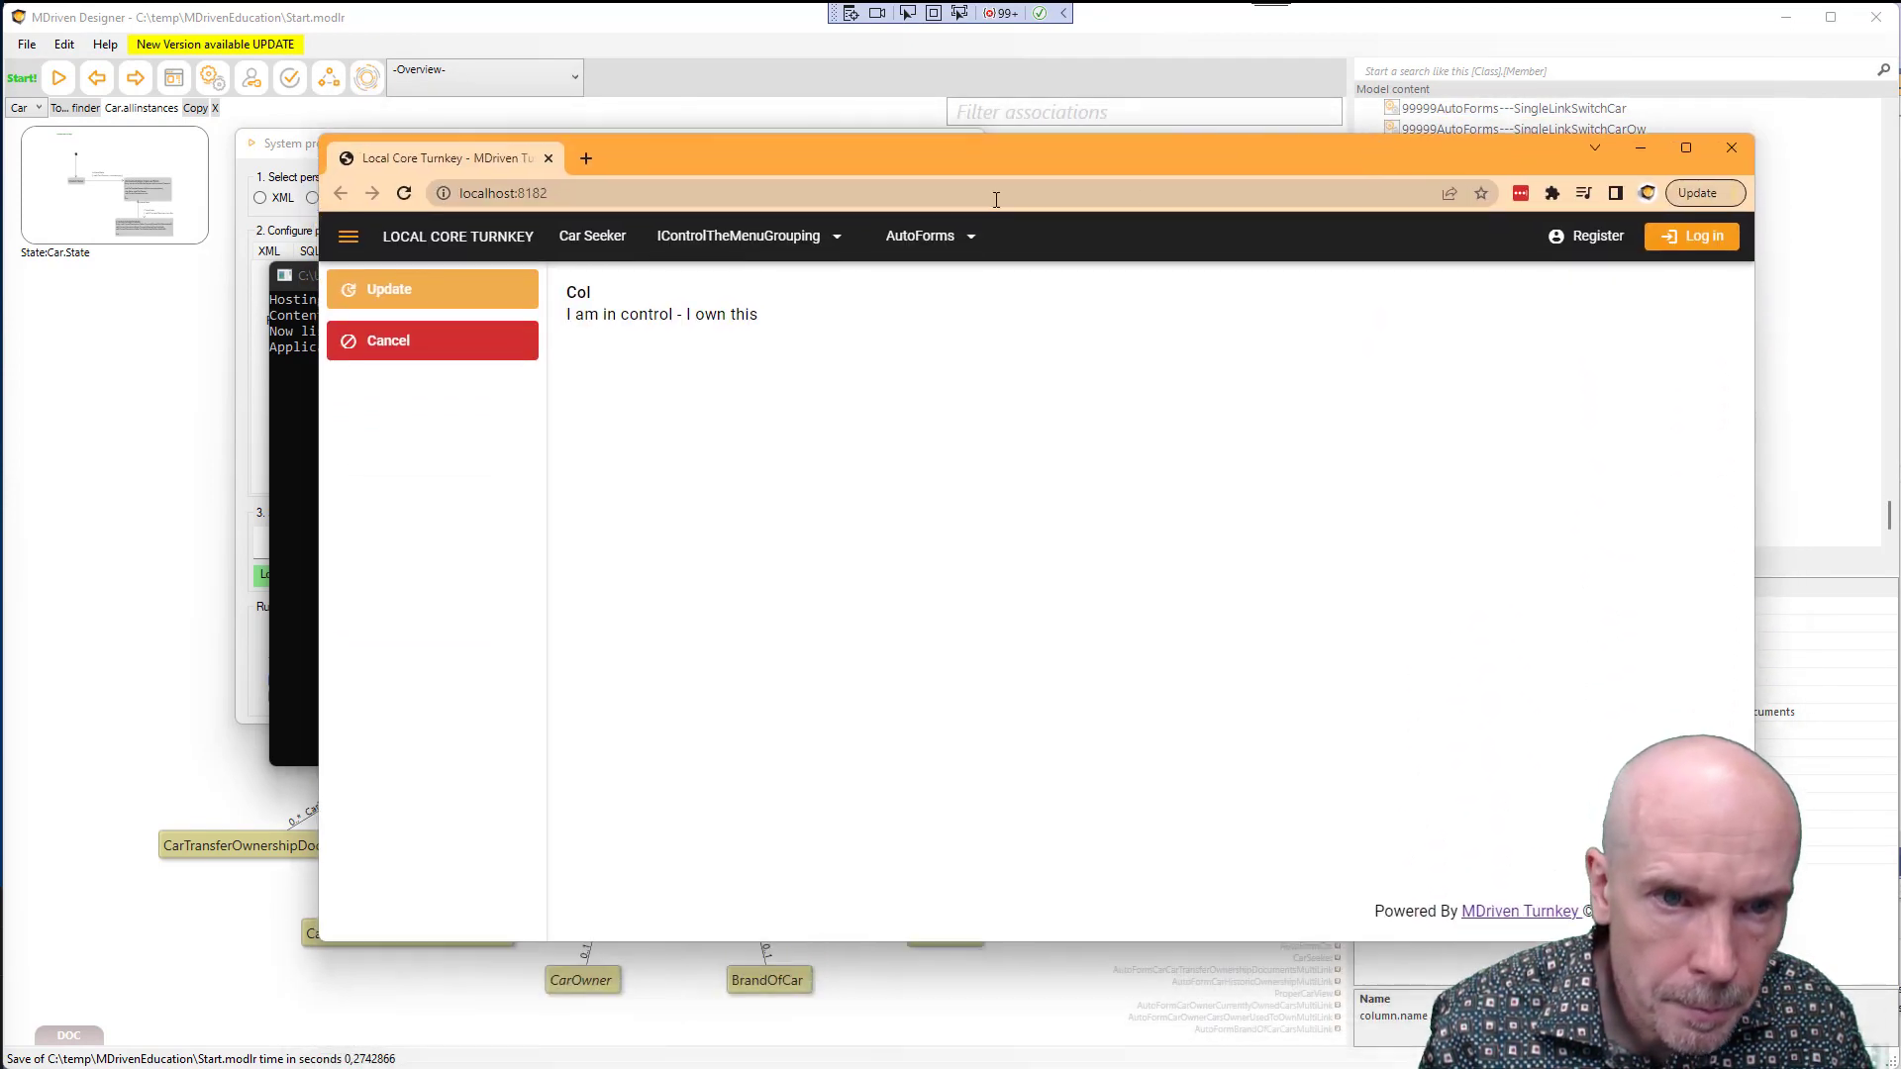
Search for all cars in Car Seeker and show the proper car view for OldCar1
{"action": "left_click", "coordinate": [614, 244]}
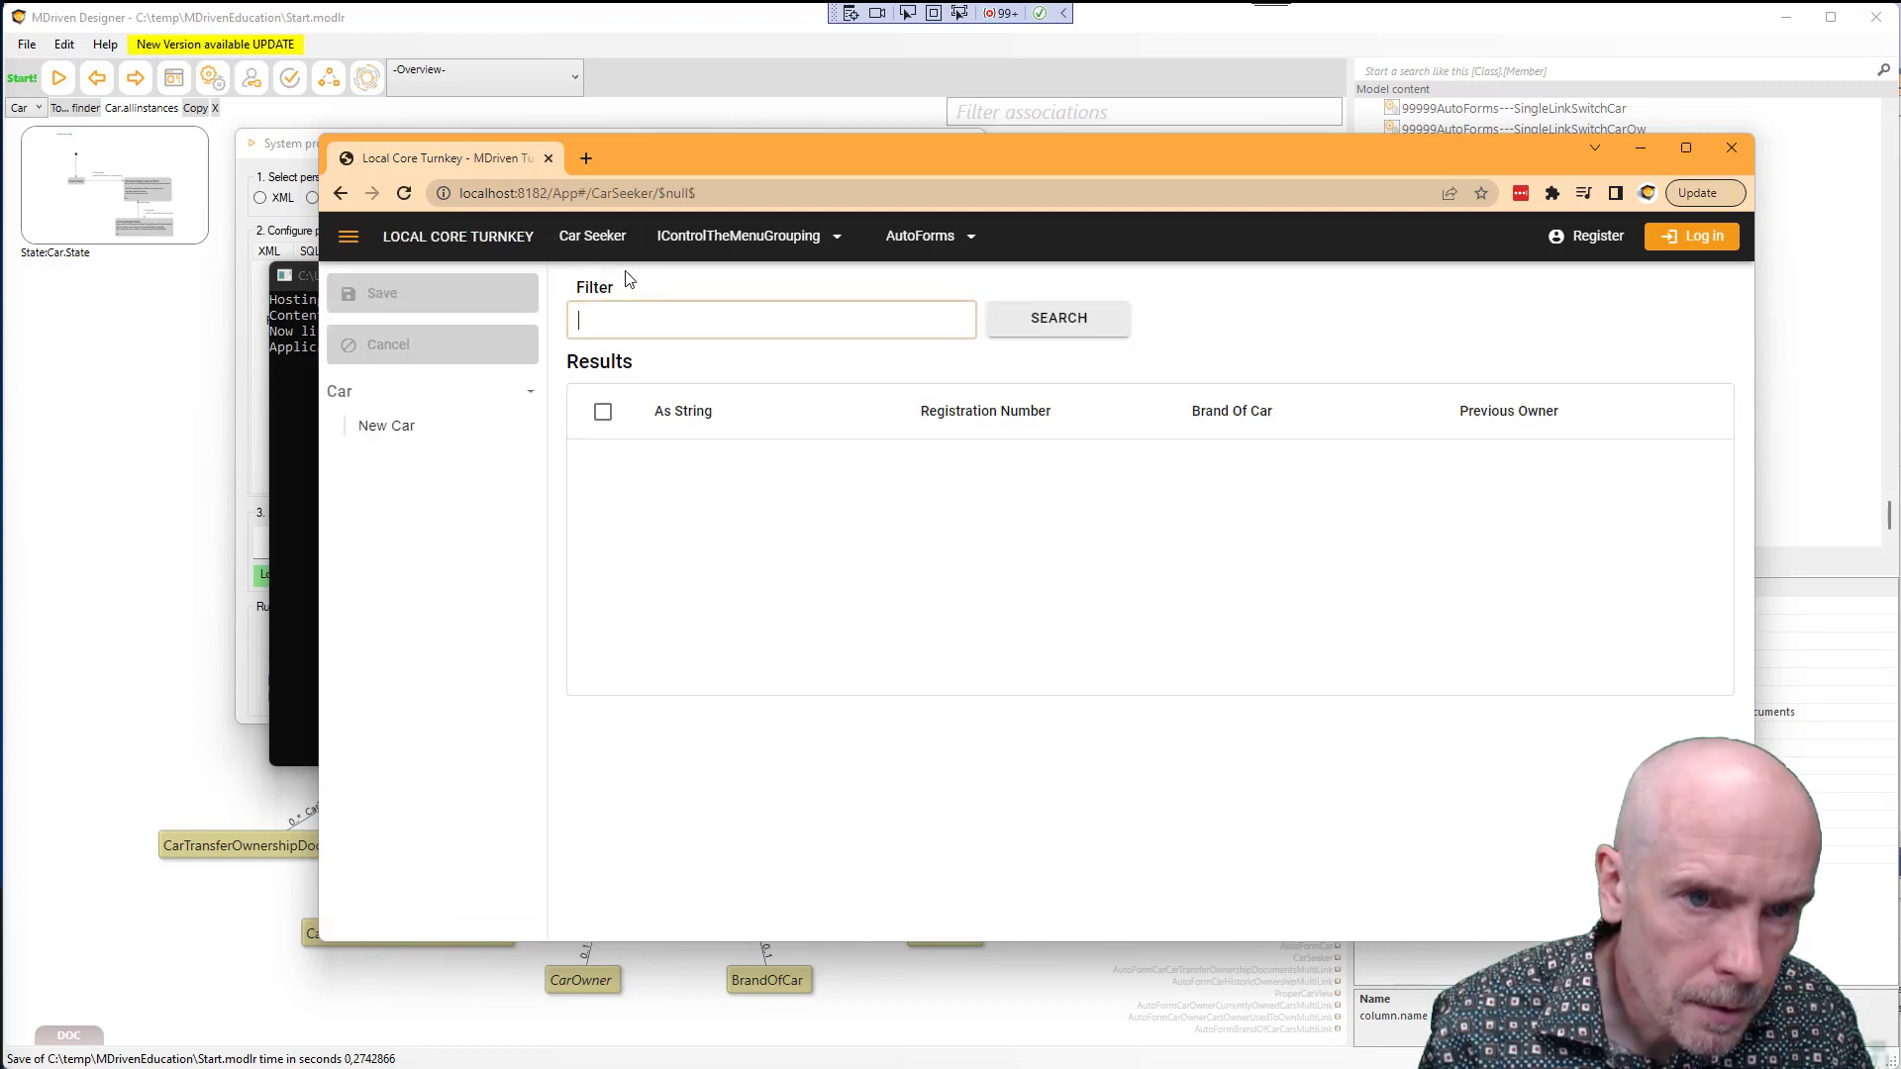
{"action": "left_click", "coordinate": [1056, 337]}
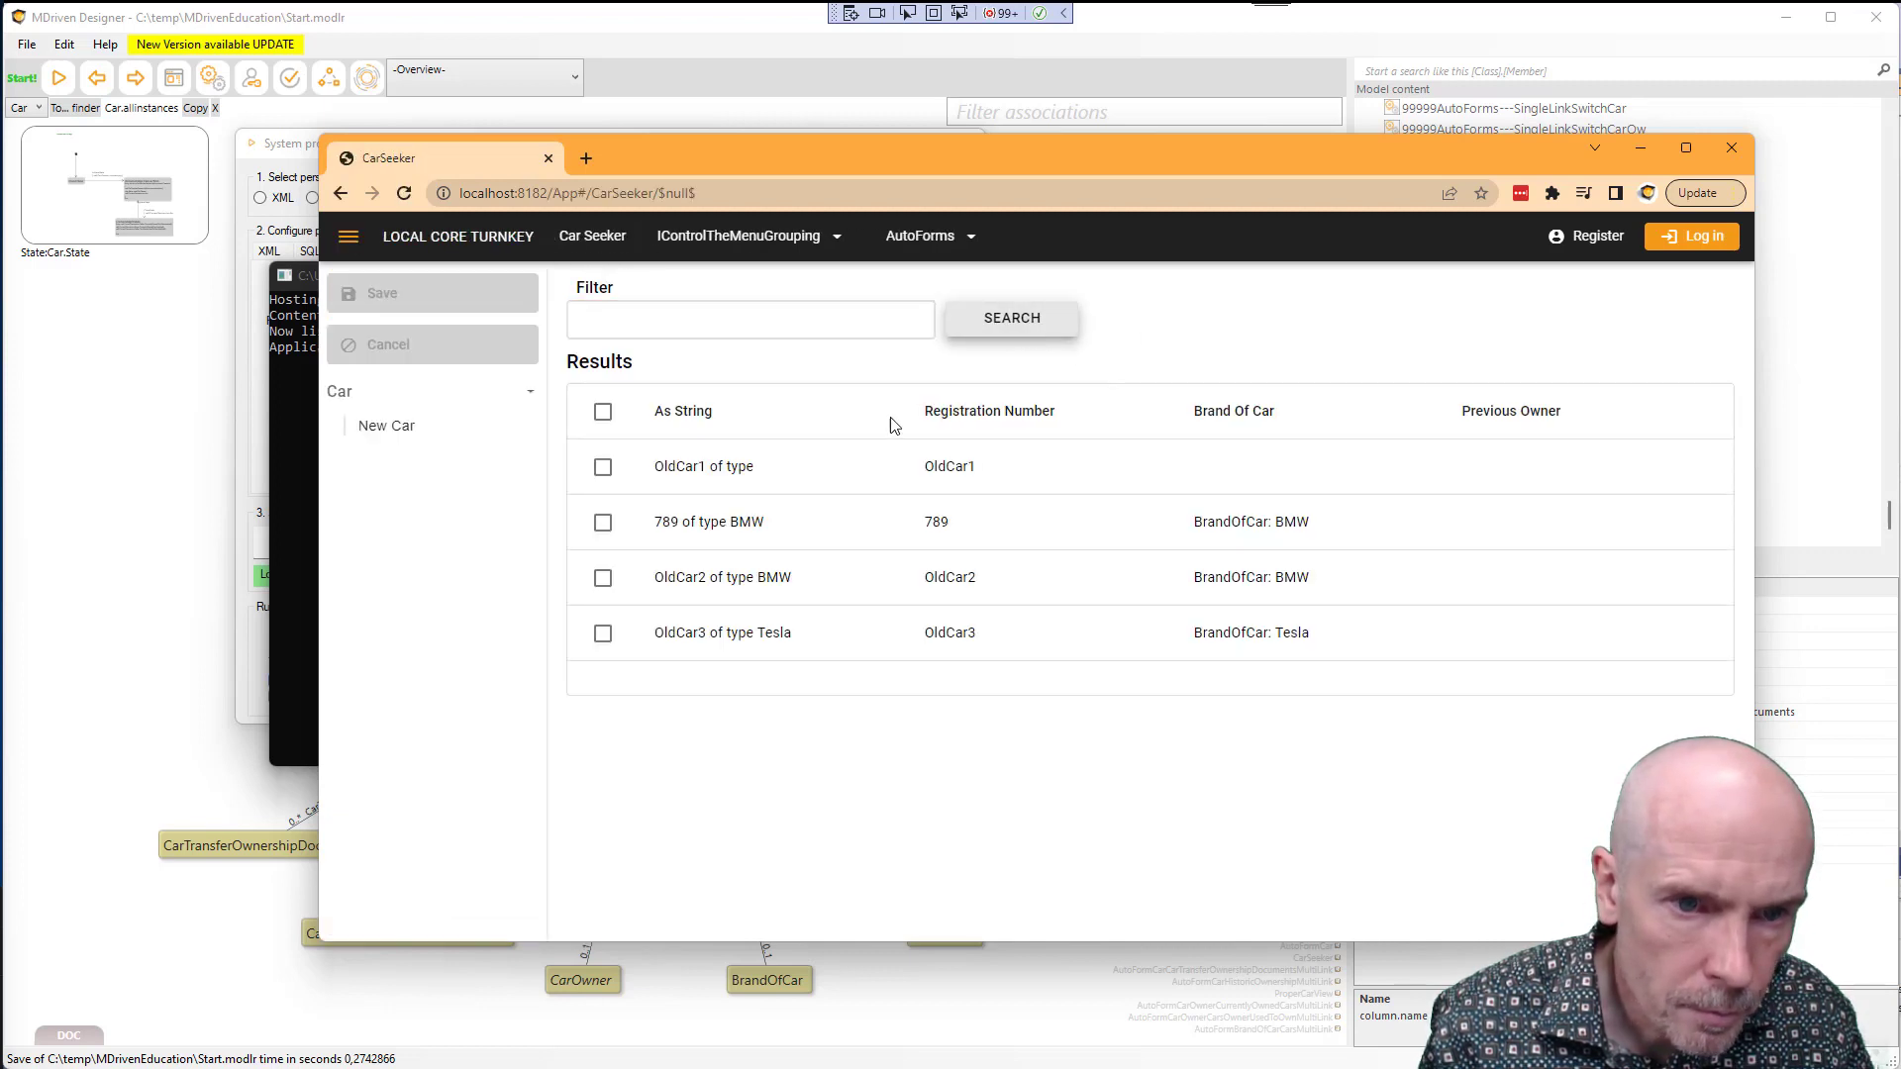
{"action": "left_click", "coordinate": [740, 468]}
{"action": "left_click", "coordinate": [448, 498]}
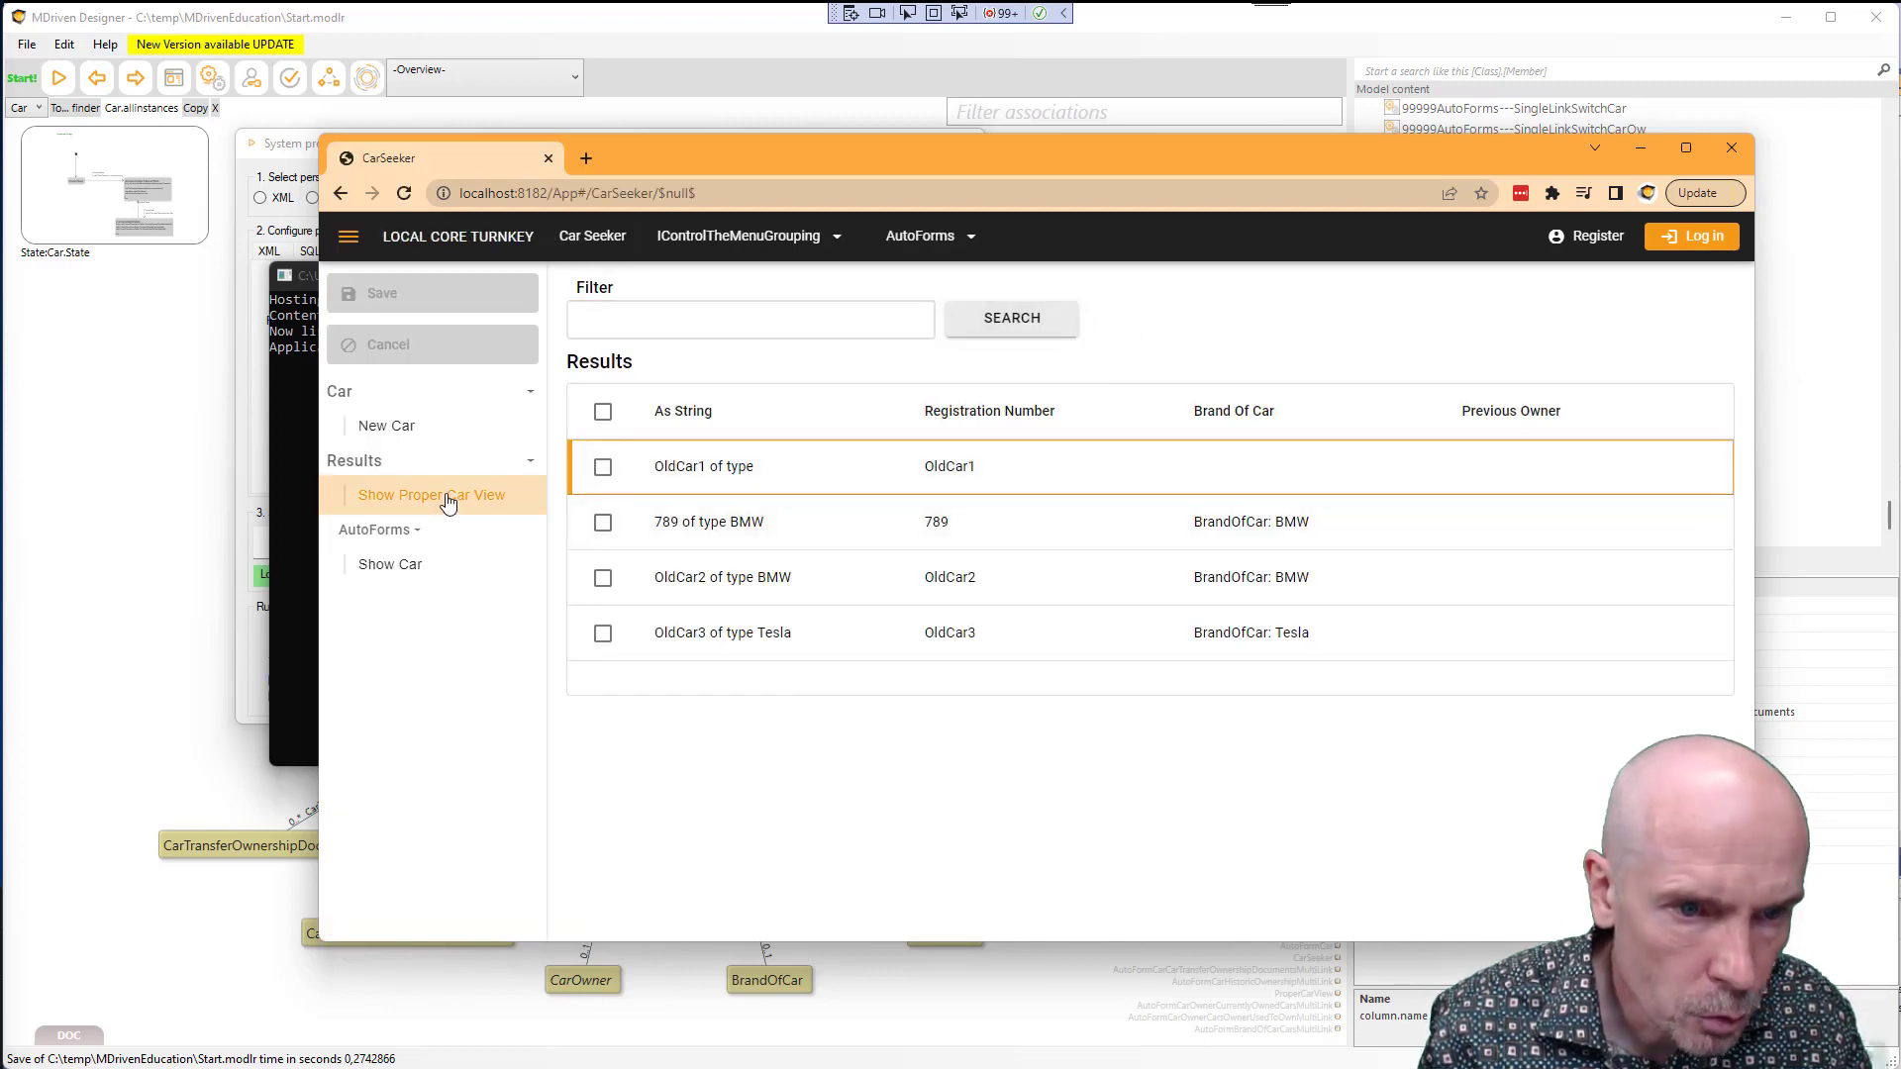
Return to the car list, show the proper car view for the 789 BMW, and check its transfer ownership document's form
{"action": "left_click", "coordinate": [340, 193]}
{"action": "left_click", "coordinate": [747, 537]}
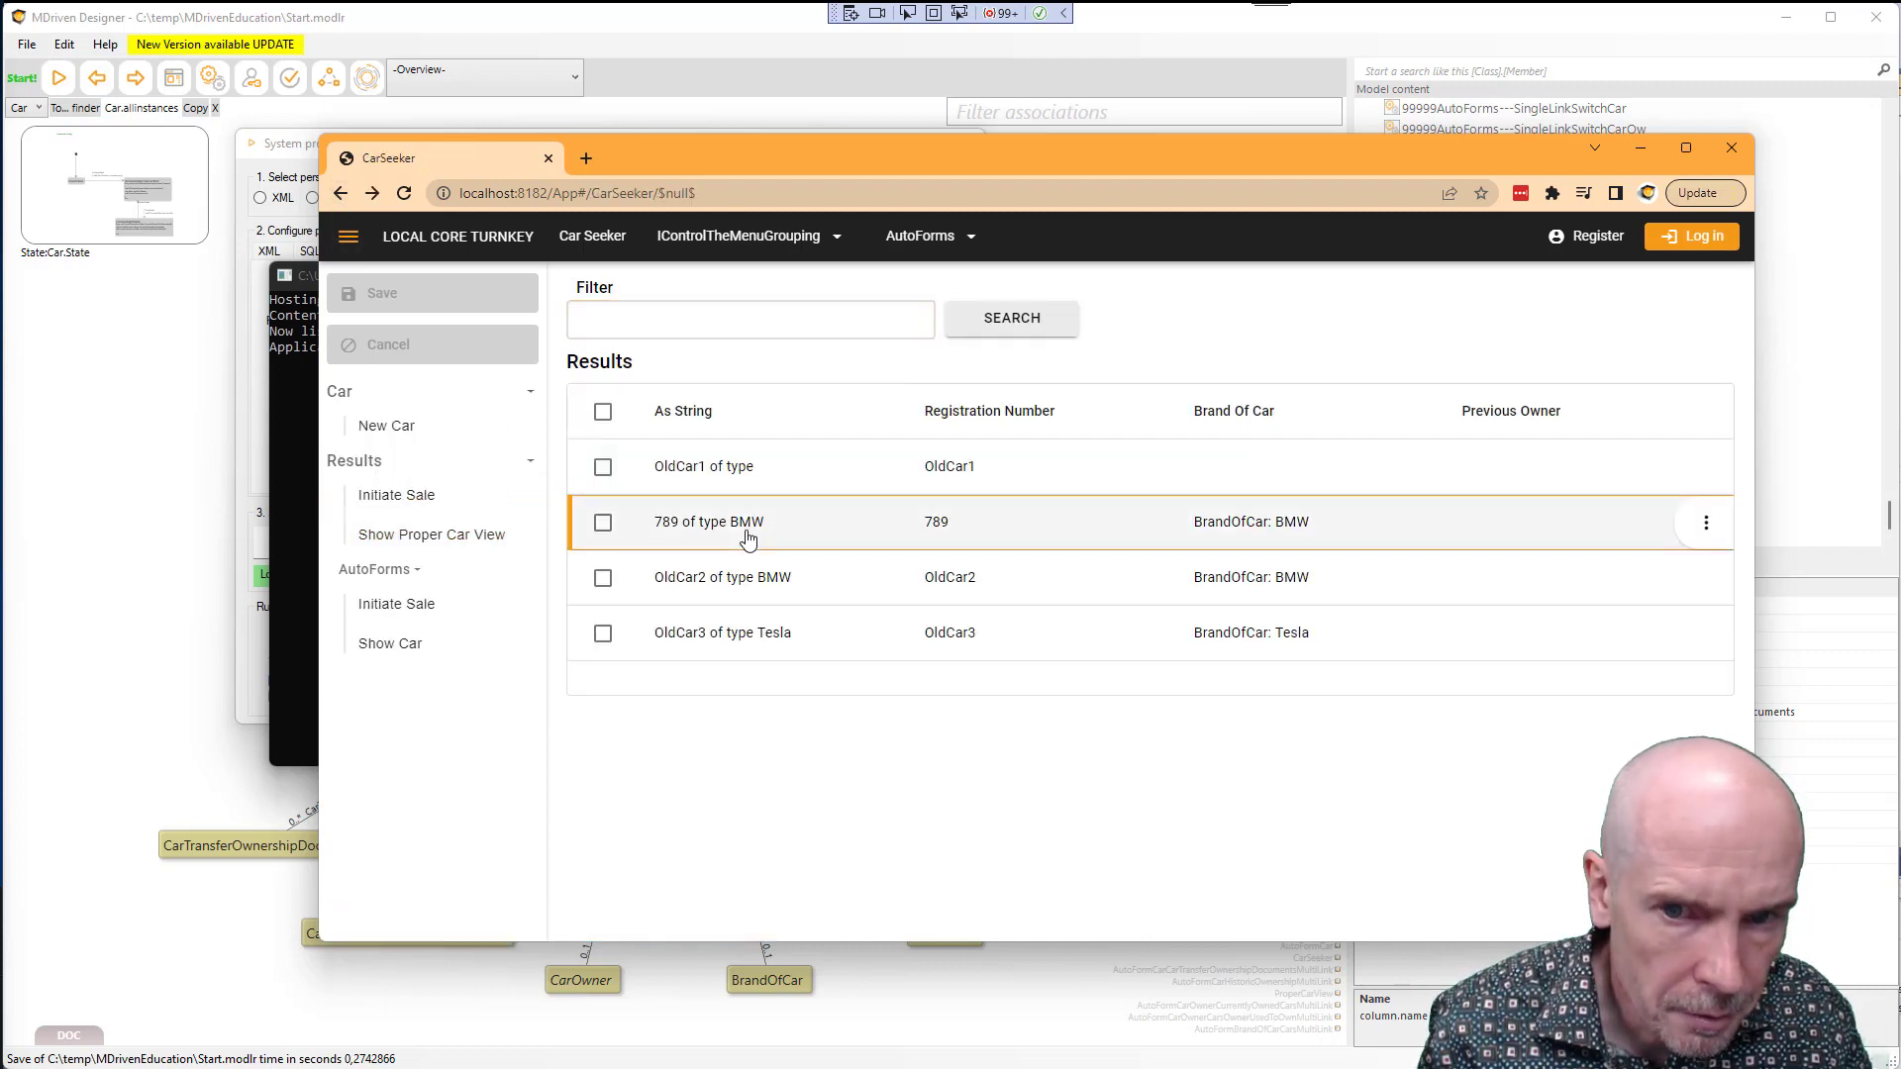
{"action": "left_click", "coordinate": [430, 541]}
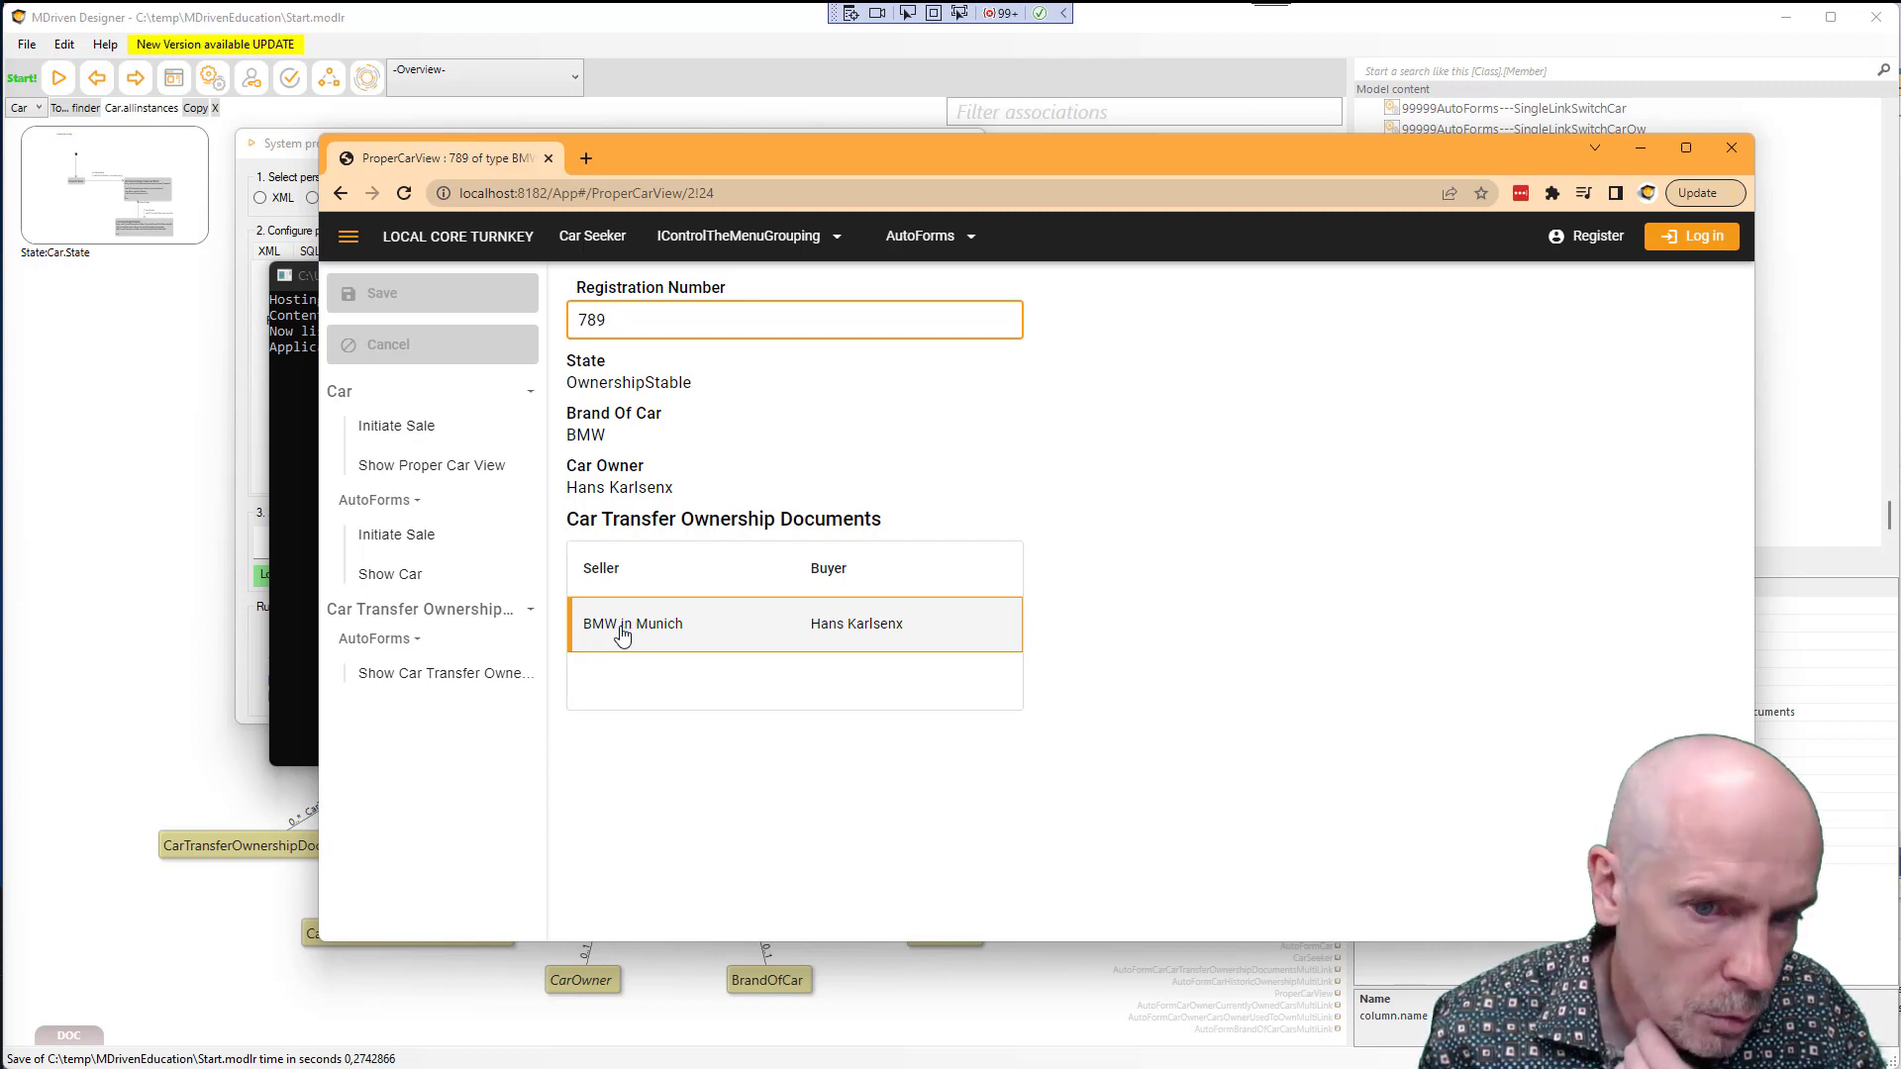
{"action": "double_click", "coordinate": [846, 633]}
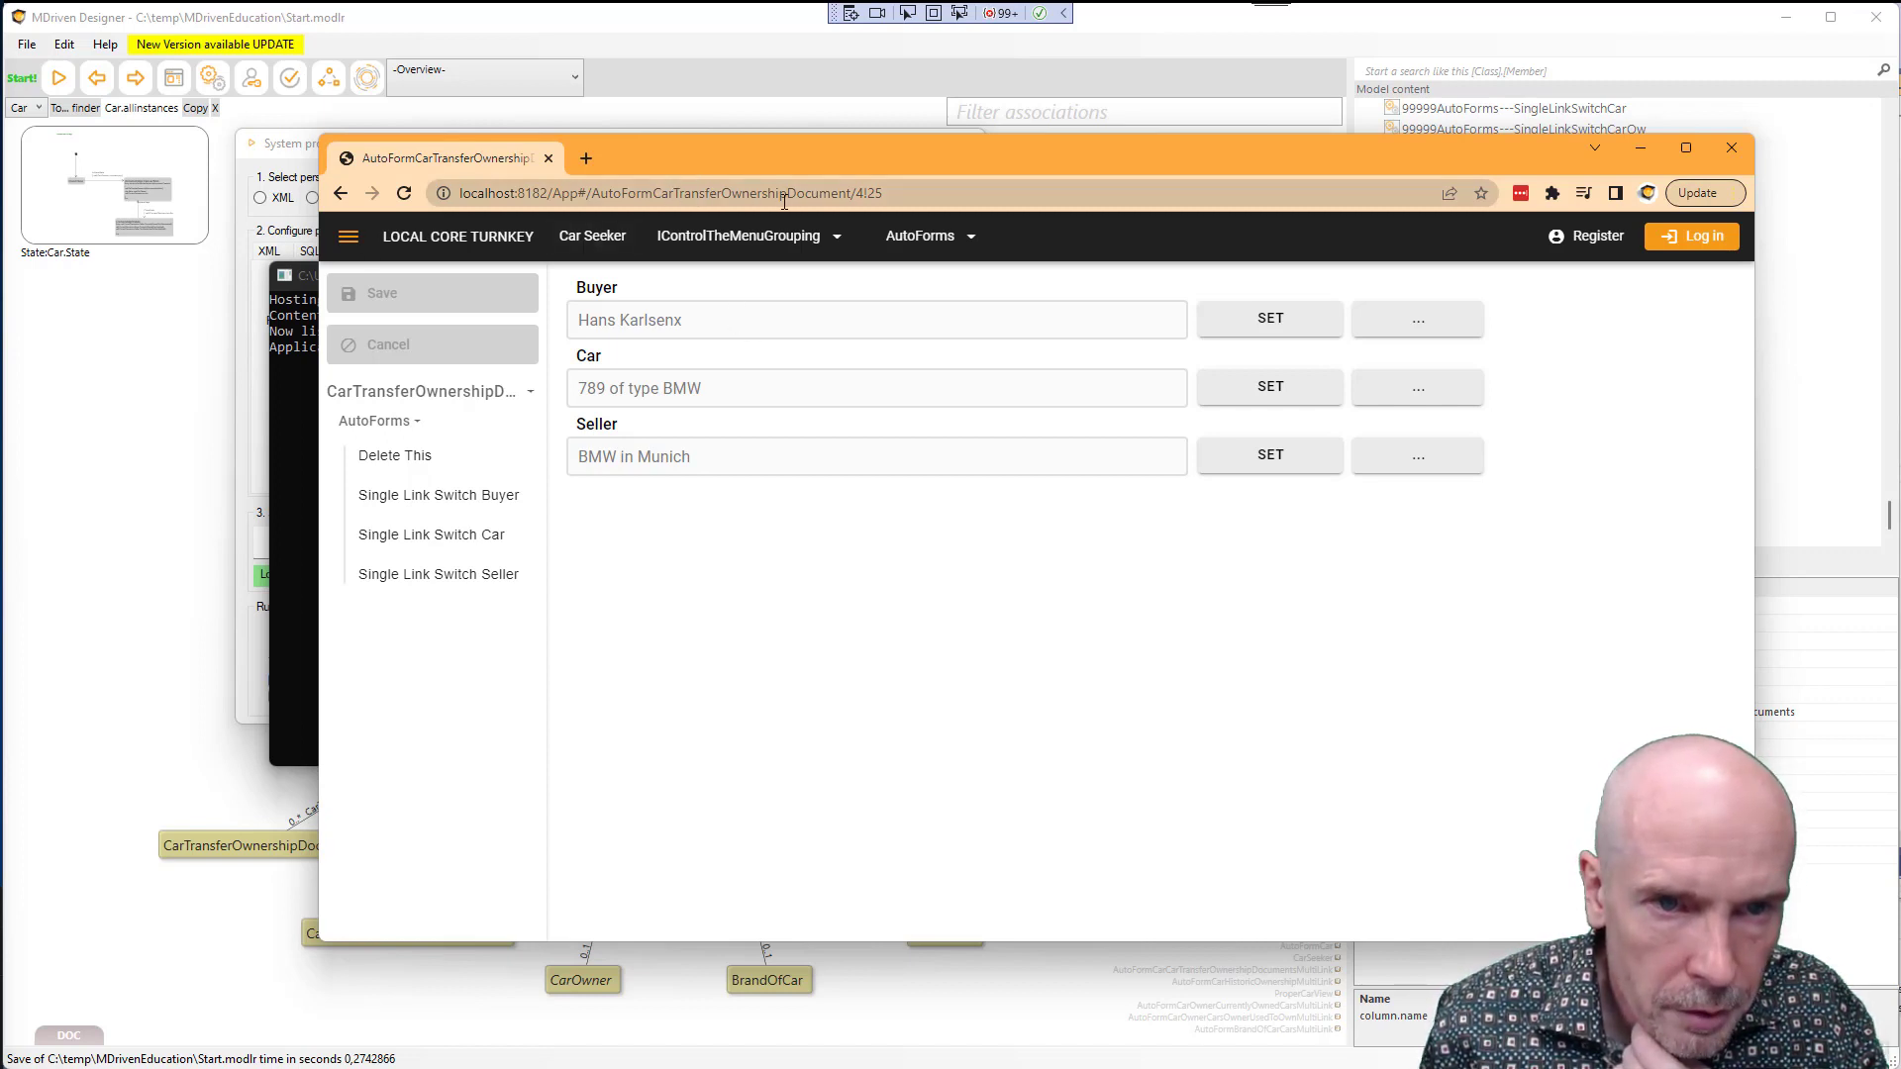
{"action": "left_click", "coordinate": [340, 194]}
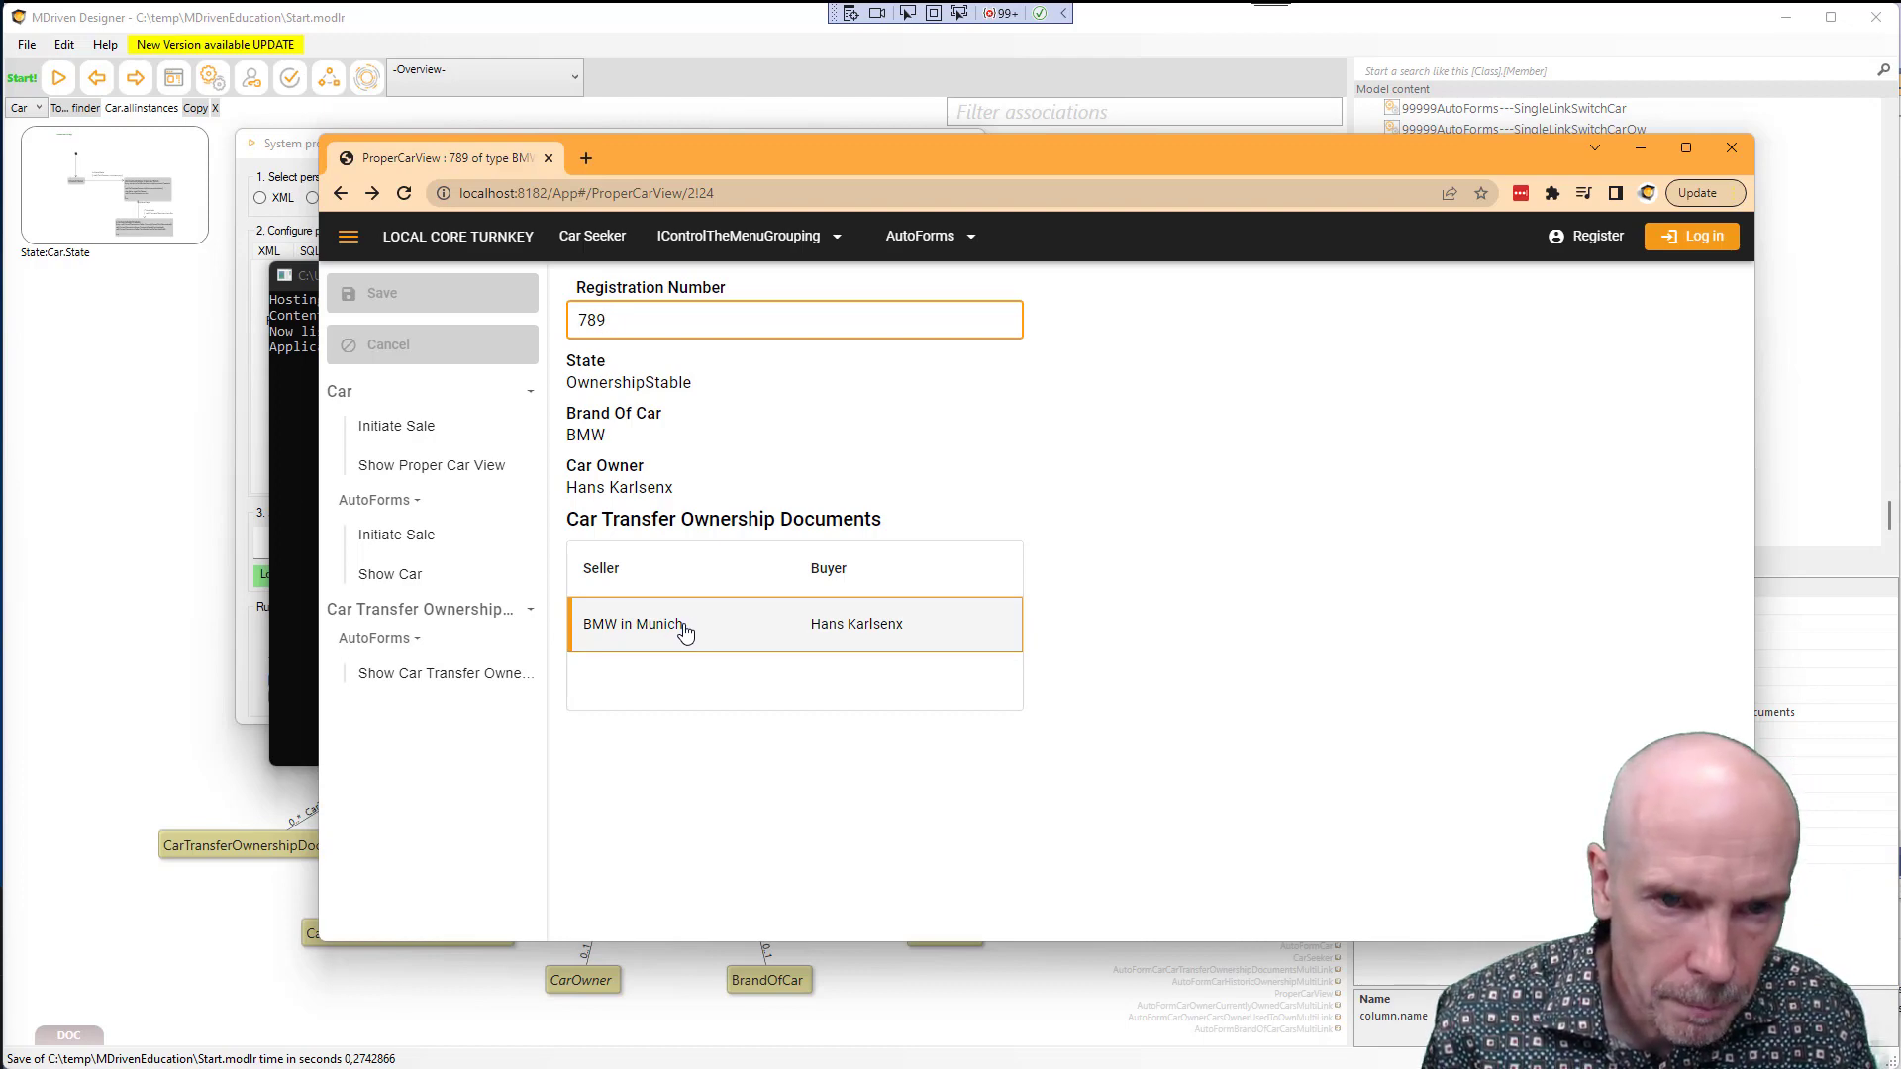
Switch back to MDriven Designer and close the System prototyper
{"action": "key", "text": "alt+Tab"}
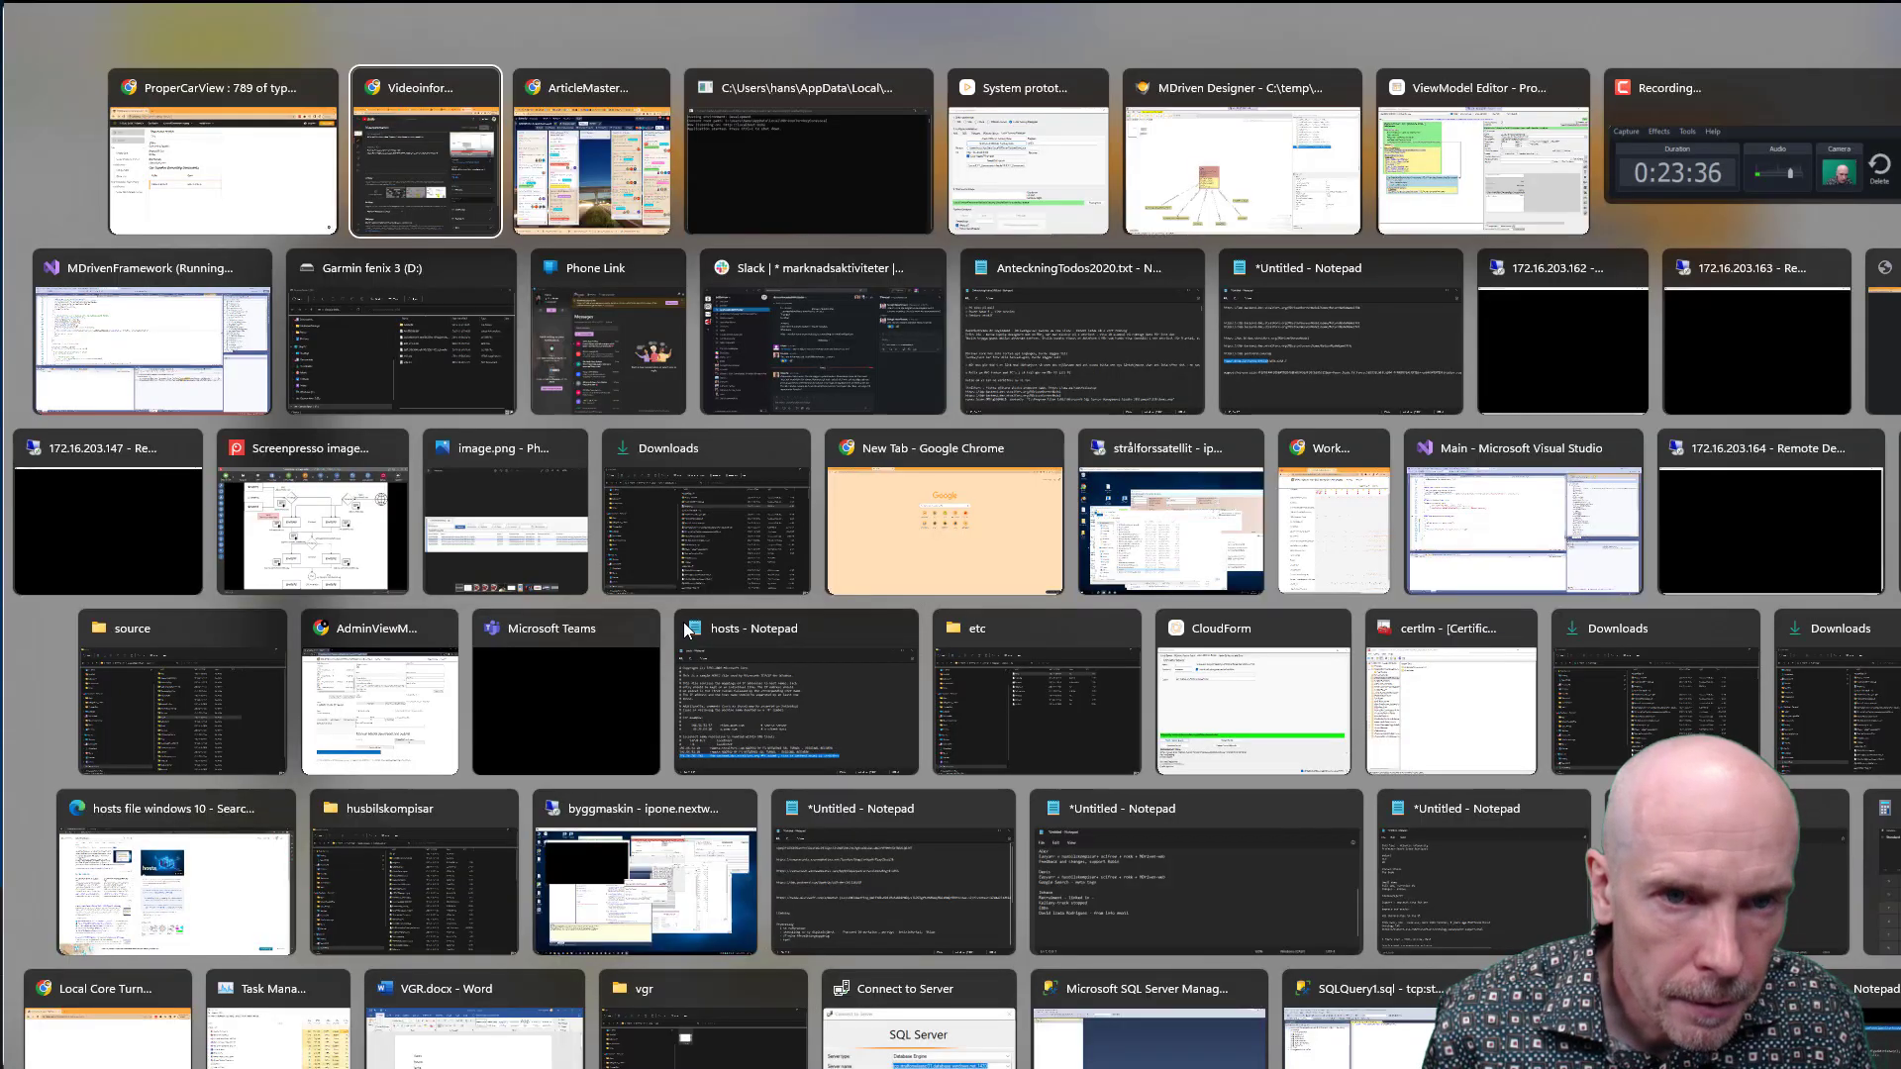
{"action": "key", "text": "alt+Tab"}
{"action": "key", "text": "alt+Tab"}
{"action": "key", "text": "alt+Tab"}
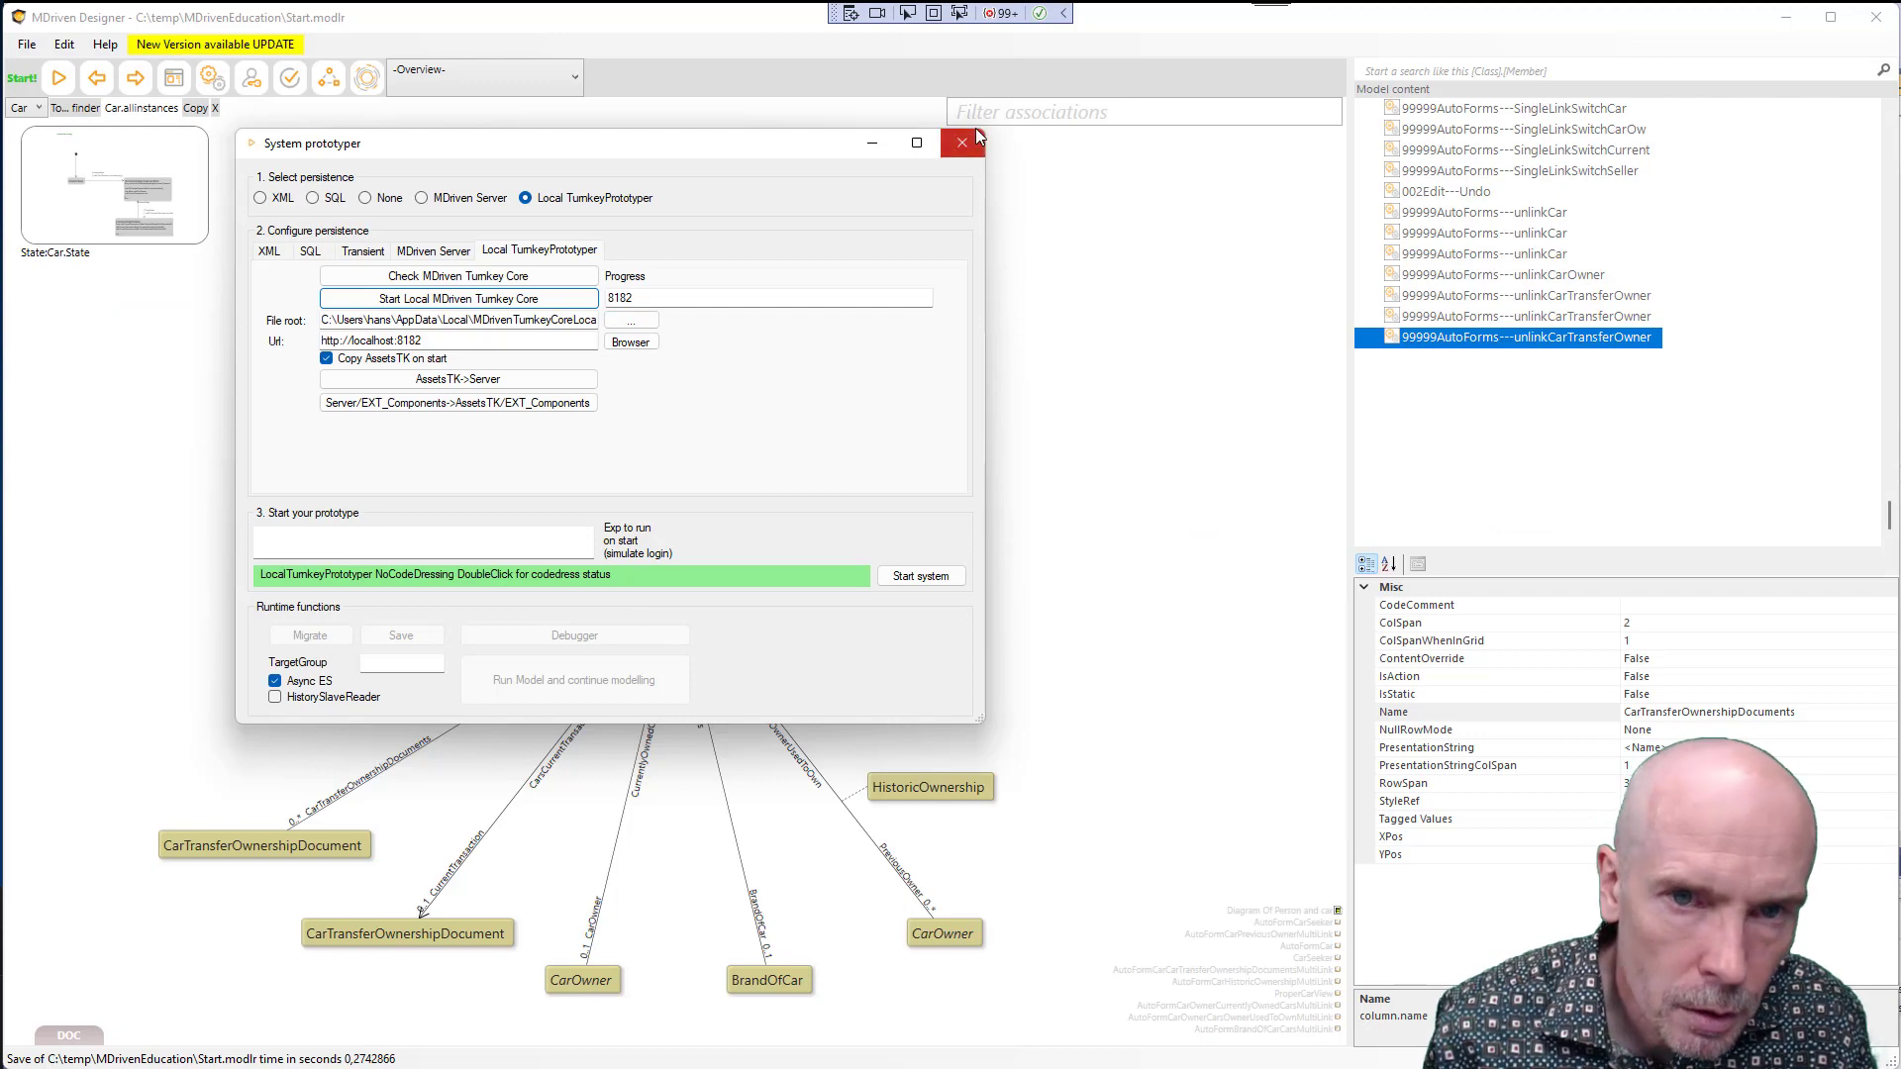
{"action": "left_click", "coordinate": [974, 137]}
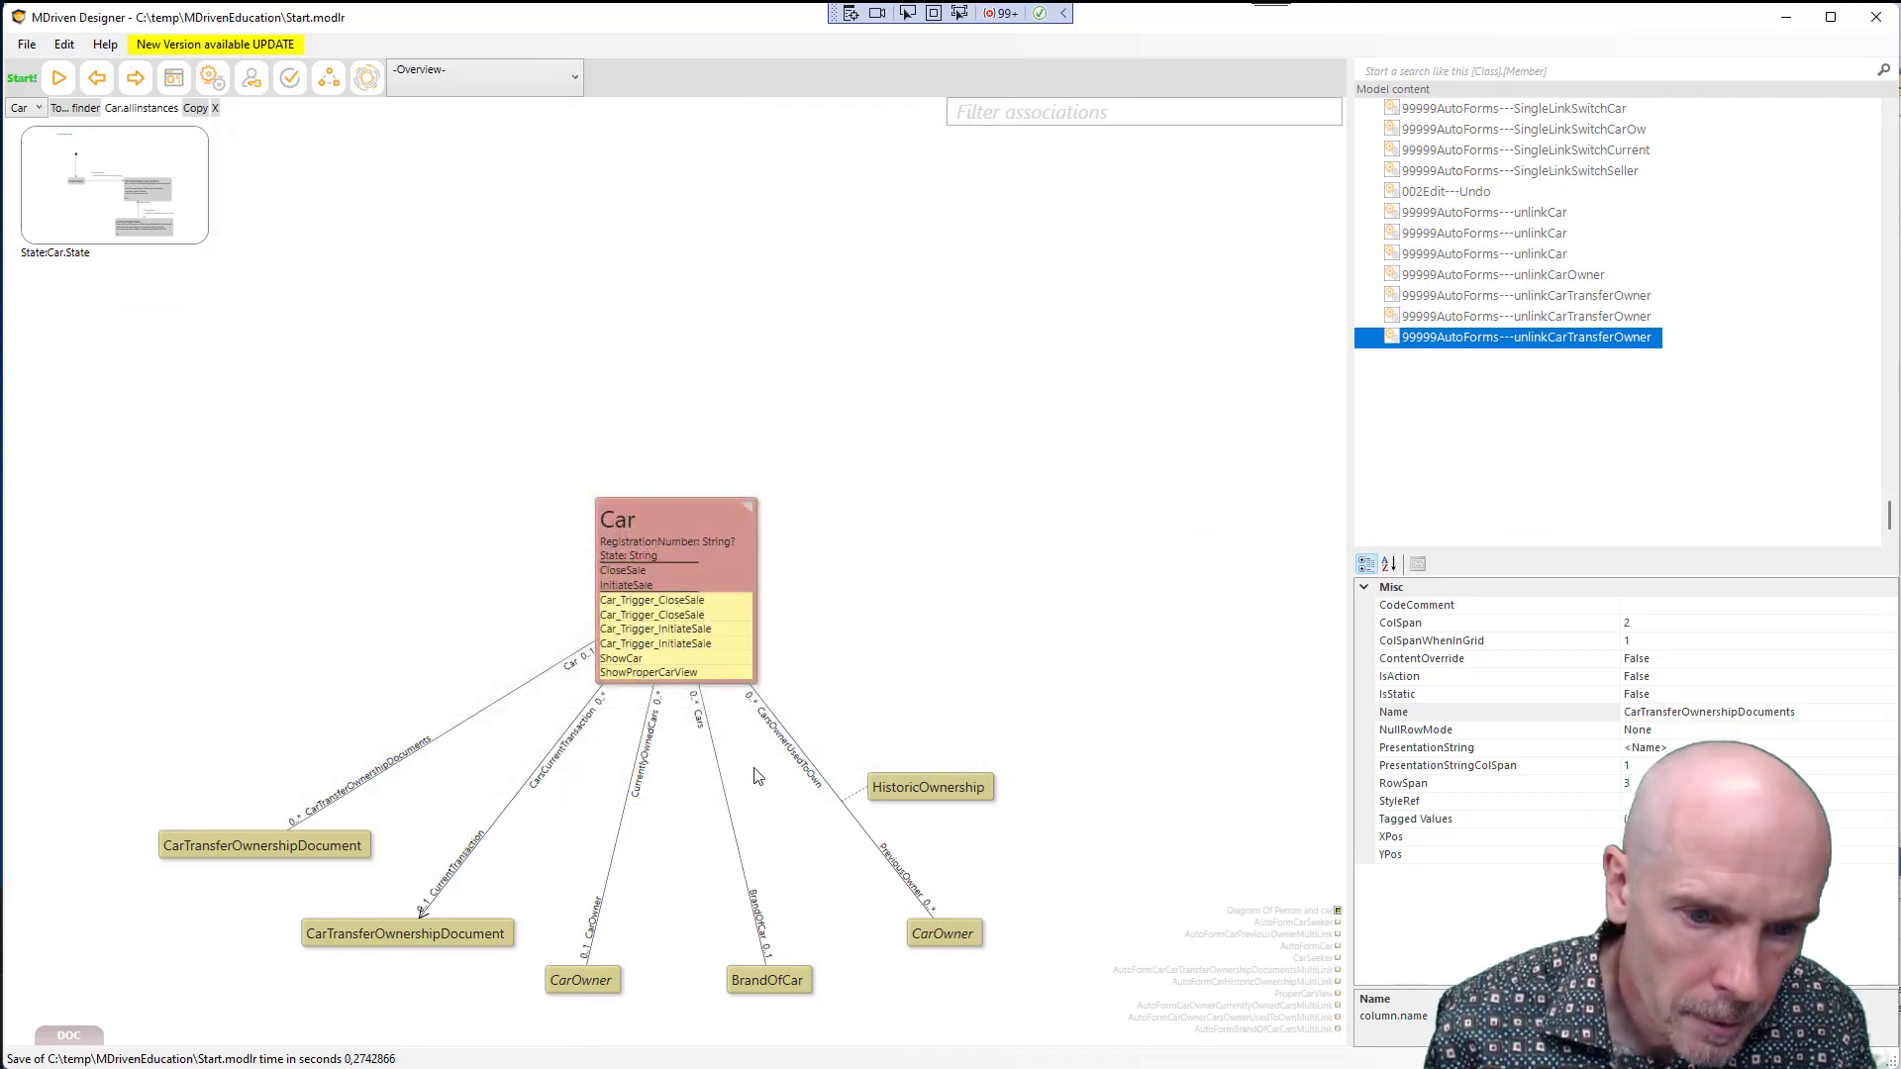
Add a class action named ProduceDocument to the CarTransferOwnershipDocument class
{"action": "left_click", "coordinate": [428, 936]}
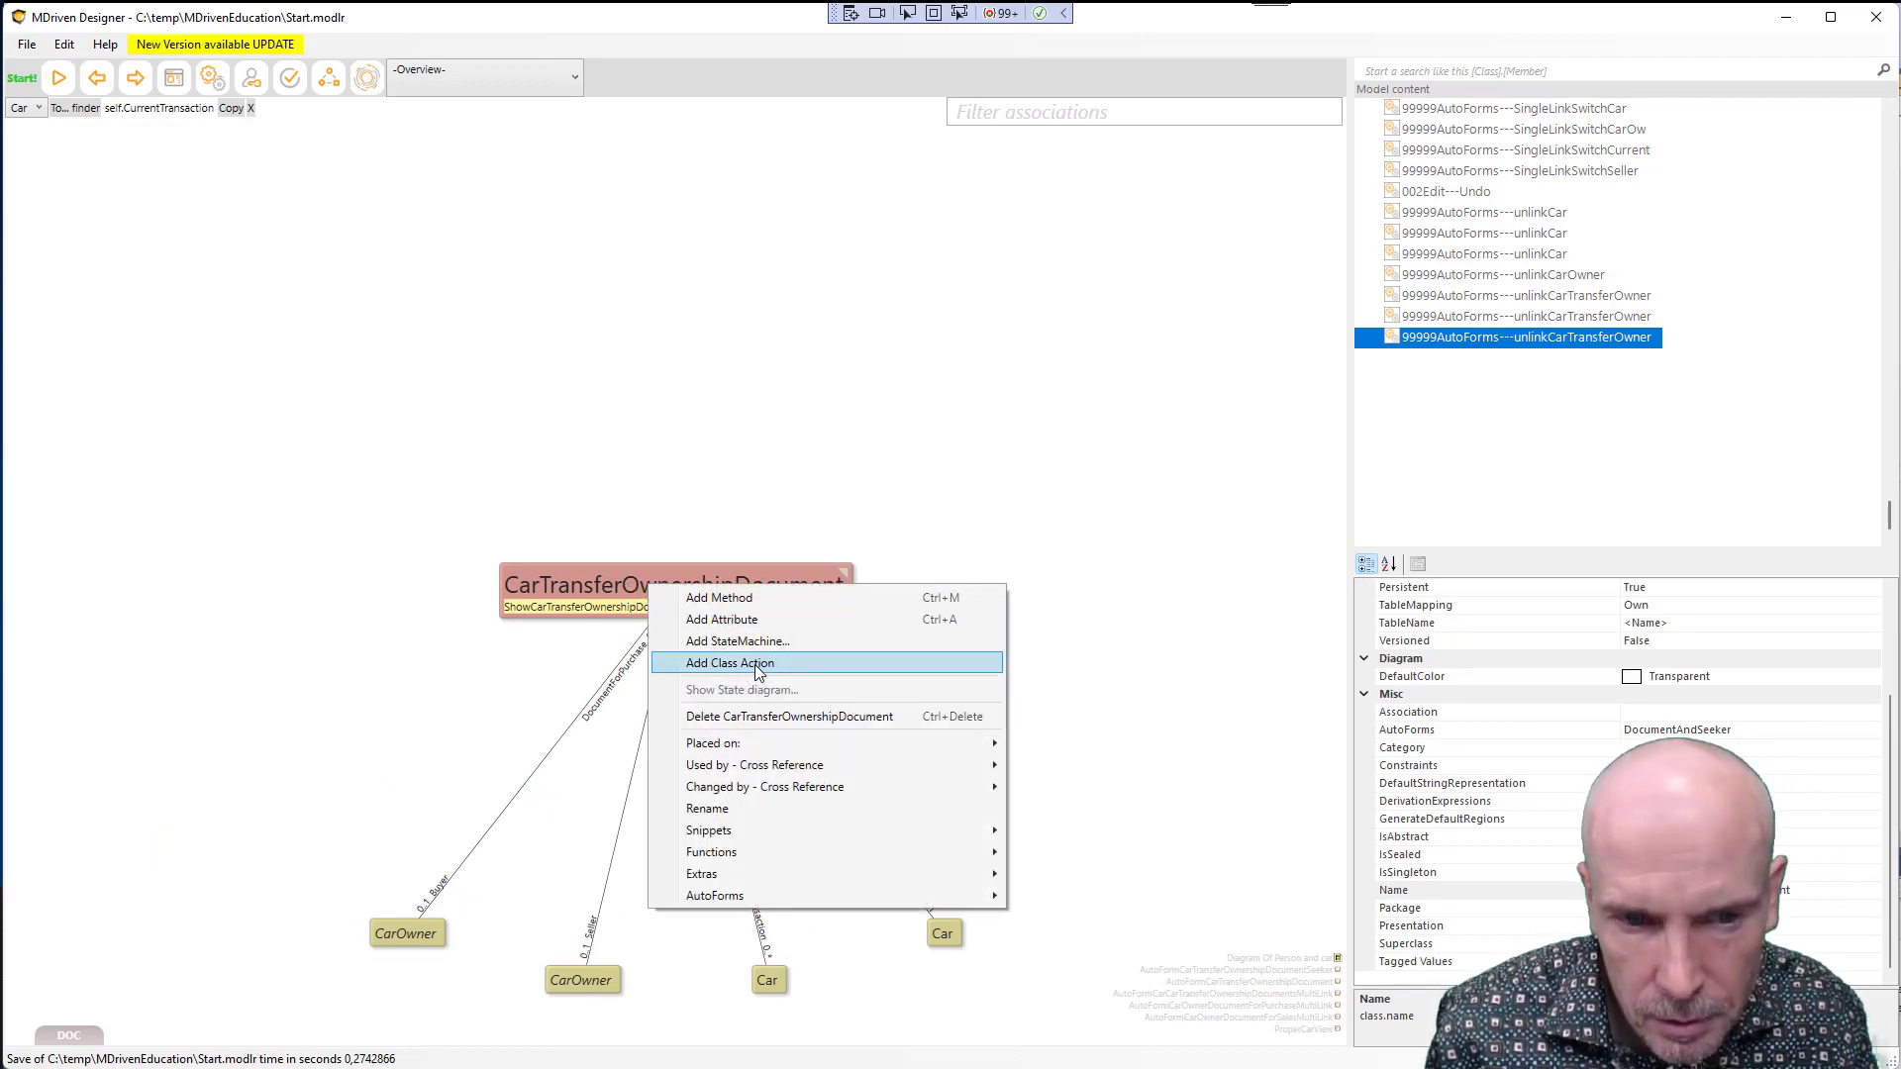
{"action": "left_click", "coordinate": [757, 665]}
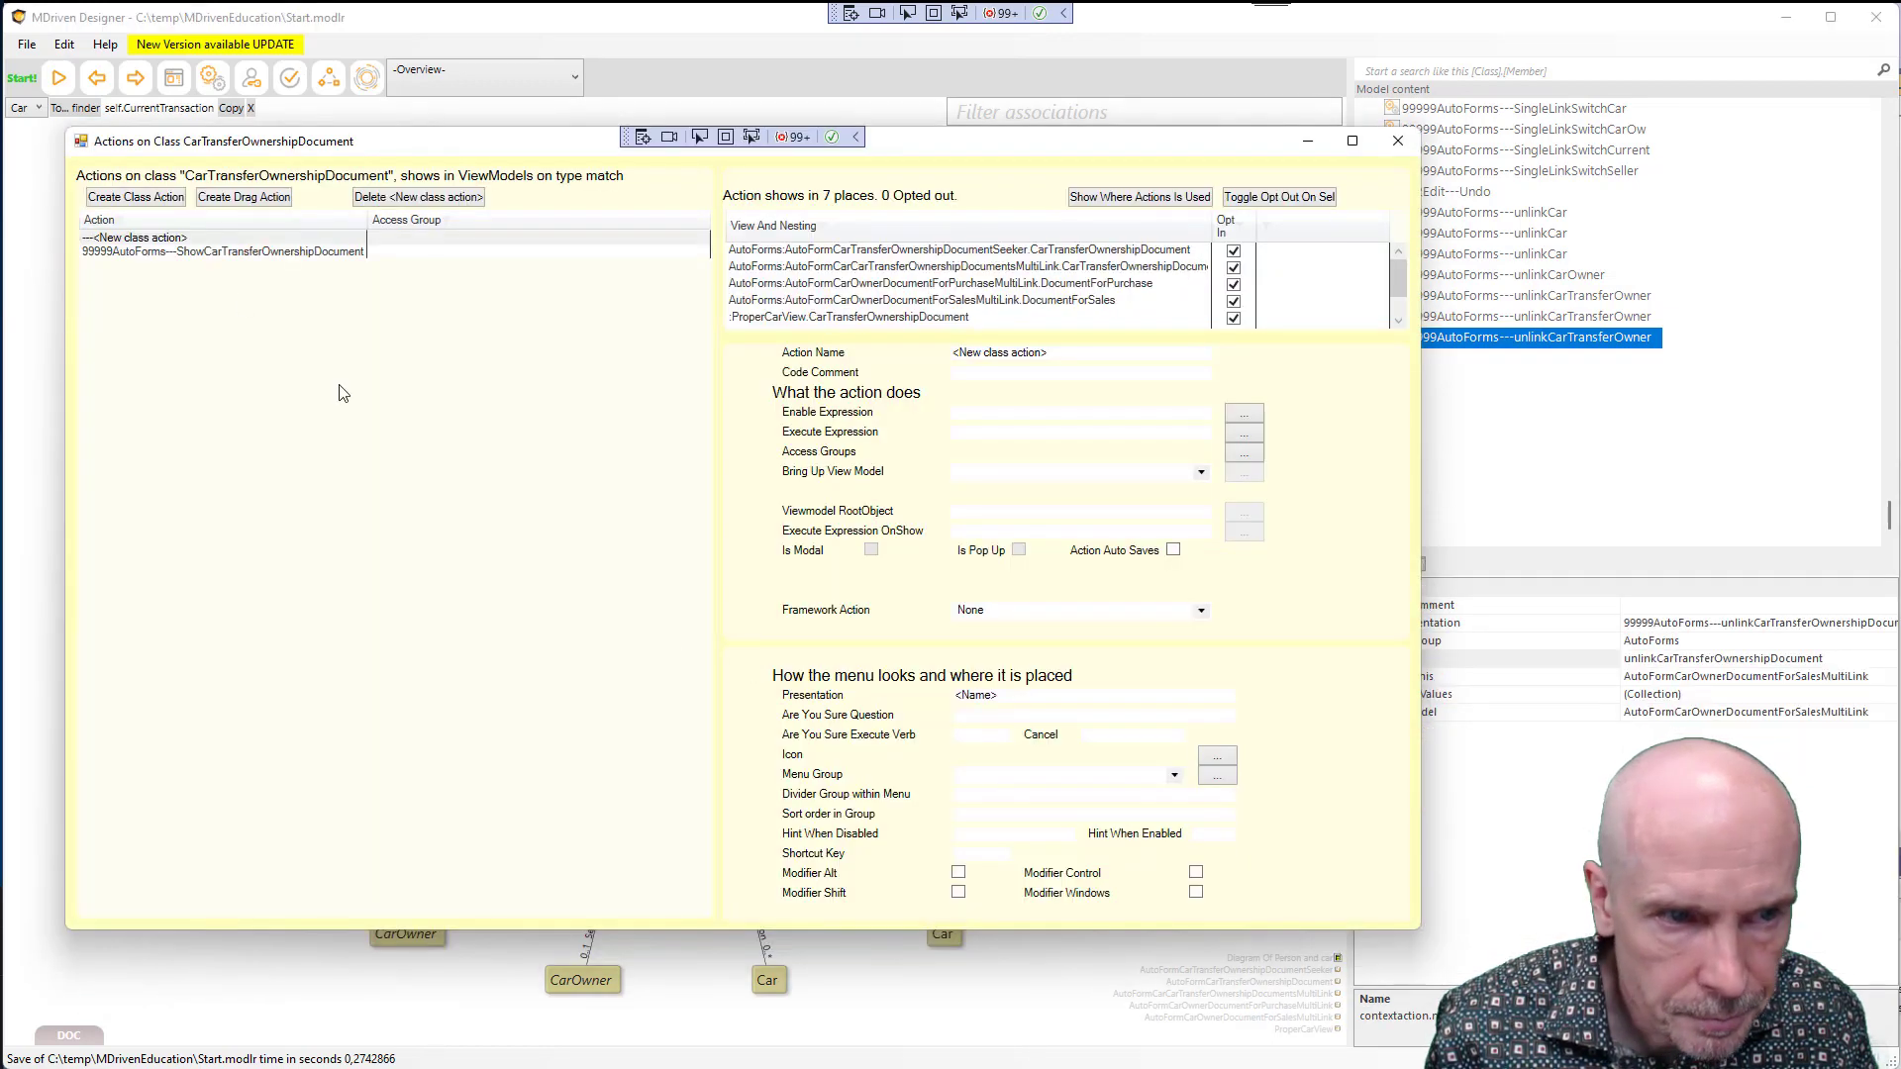
{"action": "left_click", "coordinate": [166, 242]}
{"action": "left_click", "coordinate": [1097, 356]}
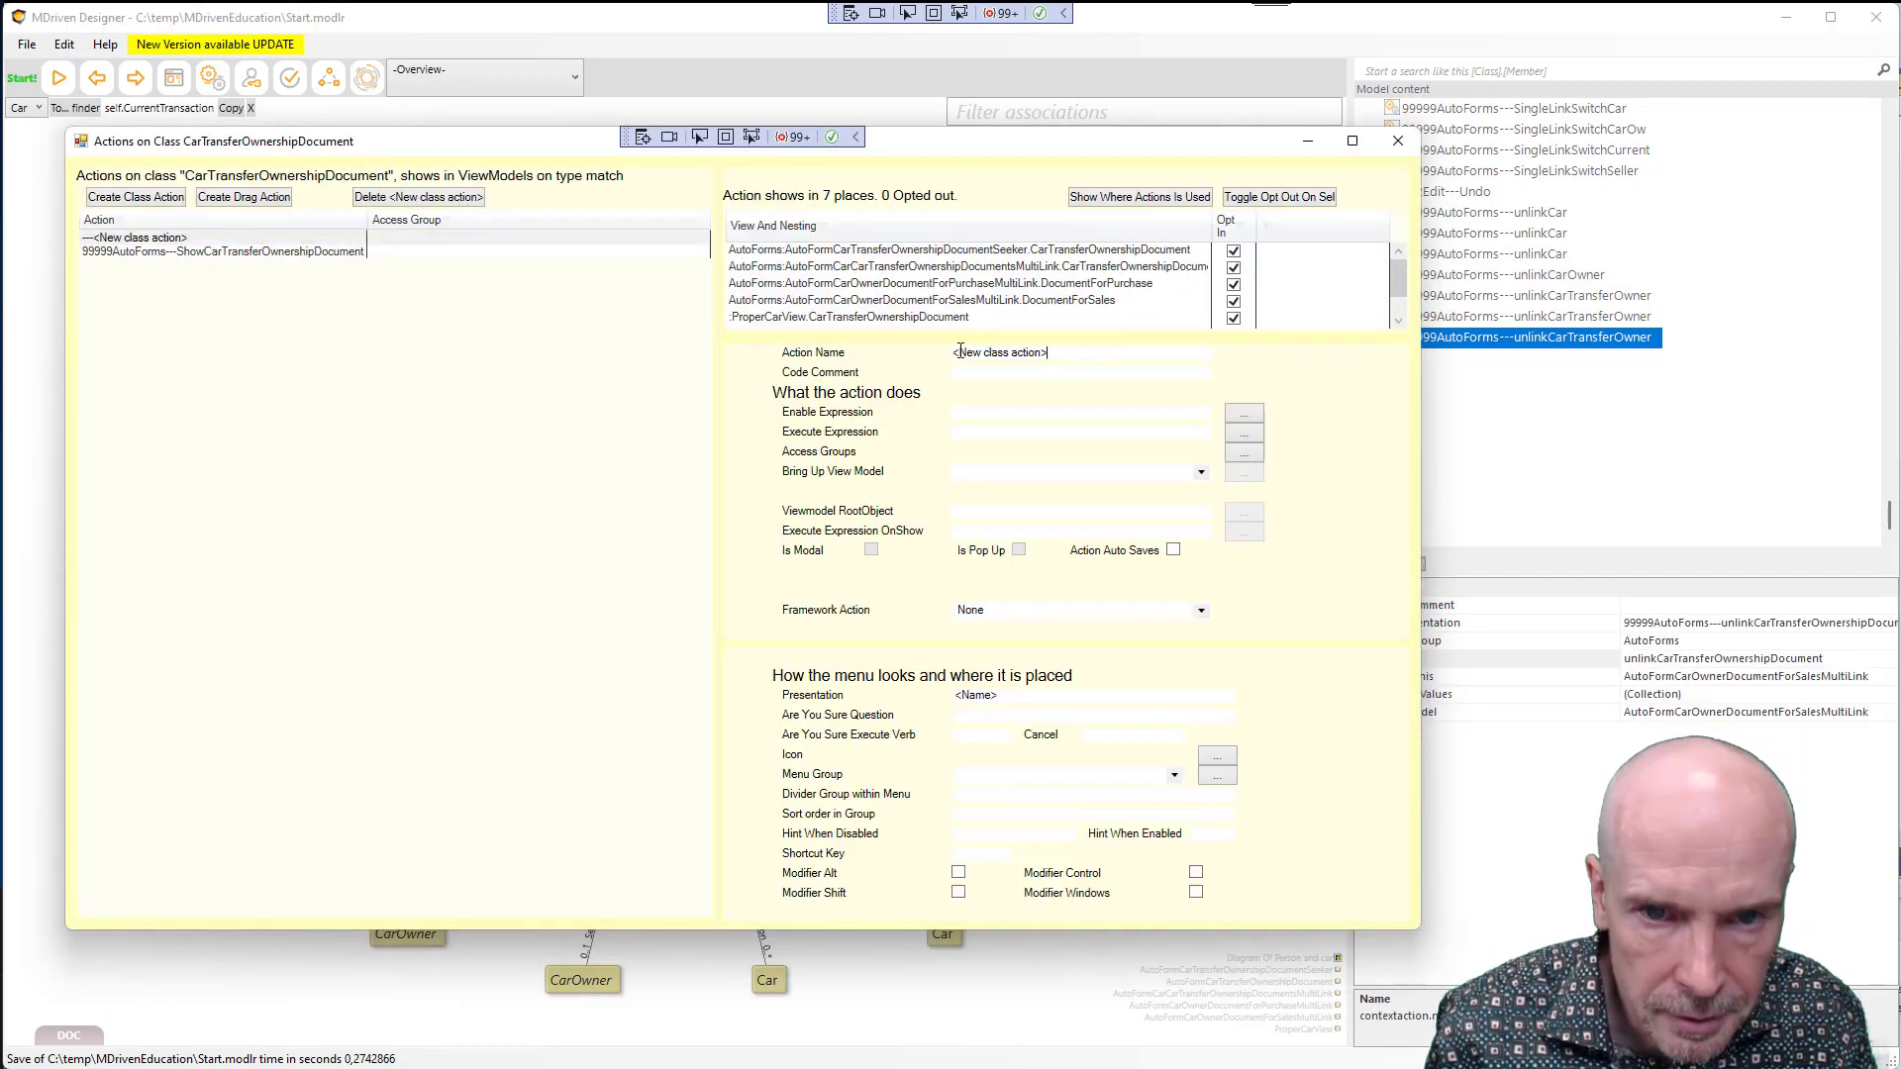
{"action": "type", "text": "ProduceDocument"}
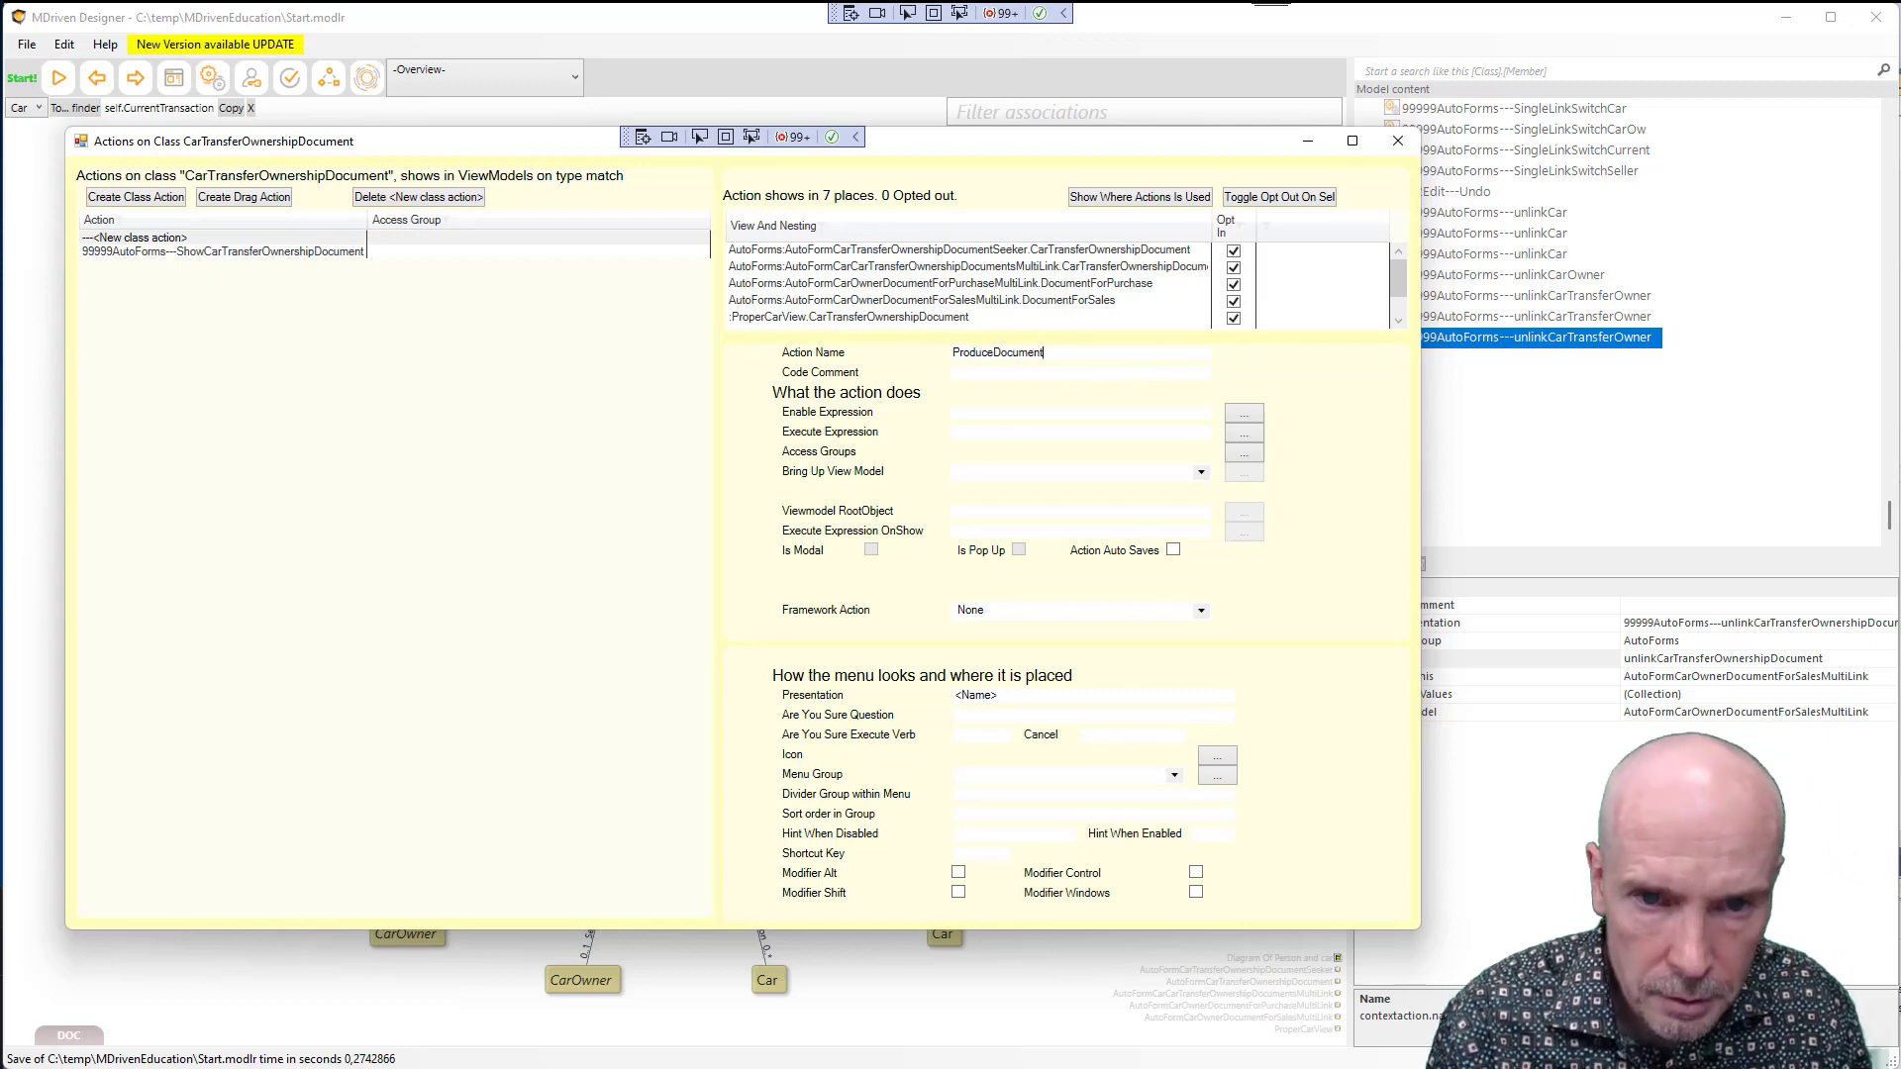
{"action": "key", "text": "Tab"}
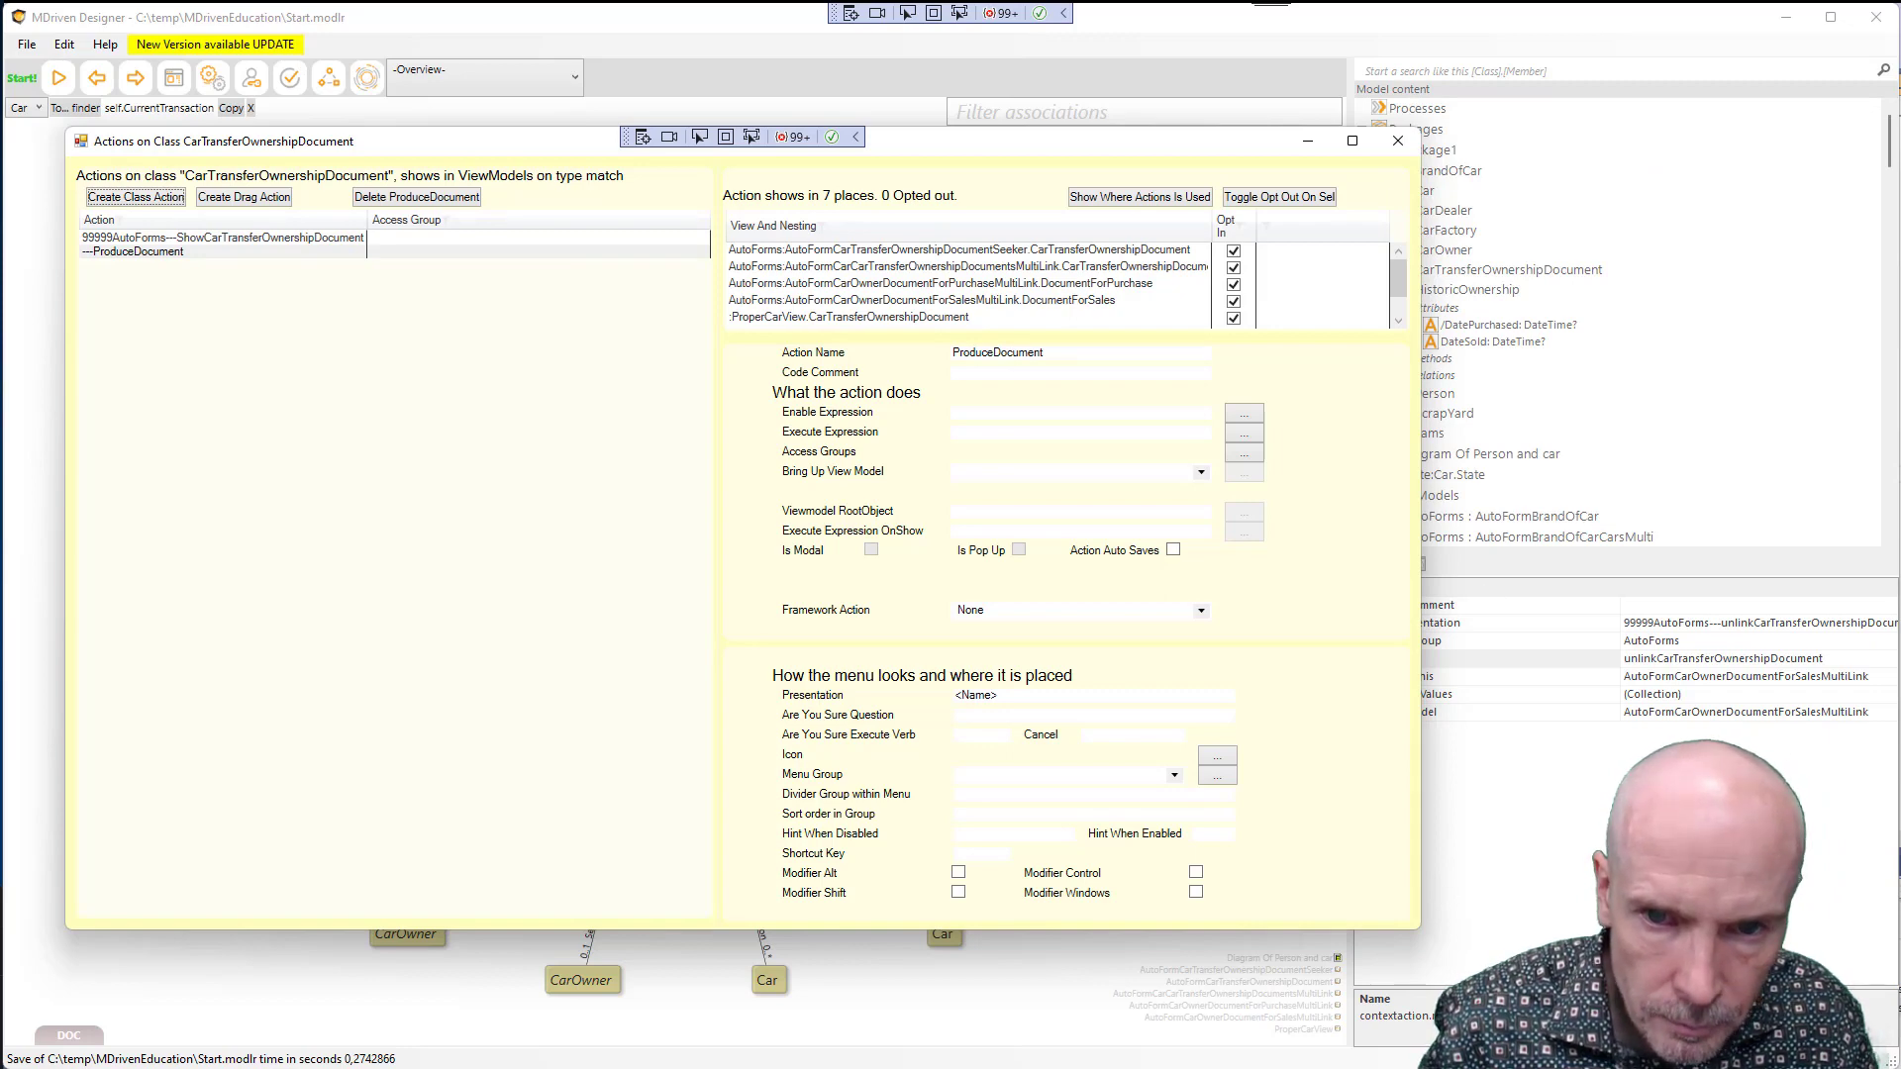
Start ProduceDocument's execute expression with self.opendocumentreportshow, inserting the operator from the suggested operations
{"action": "left_click", "coordinate": [1243, 433]}
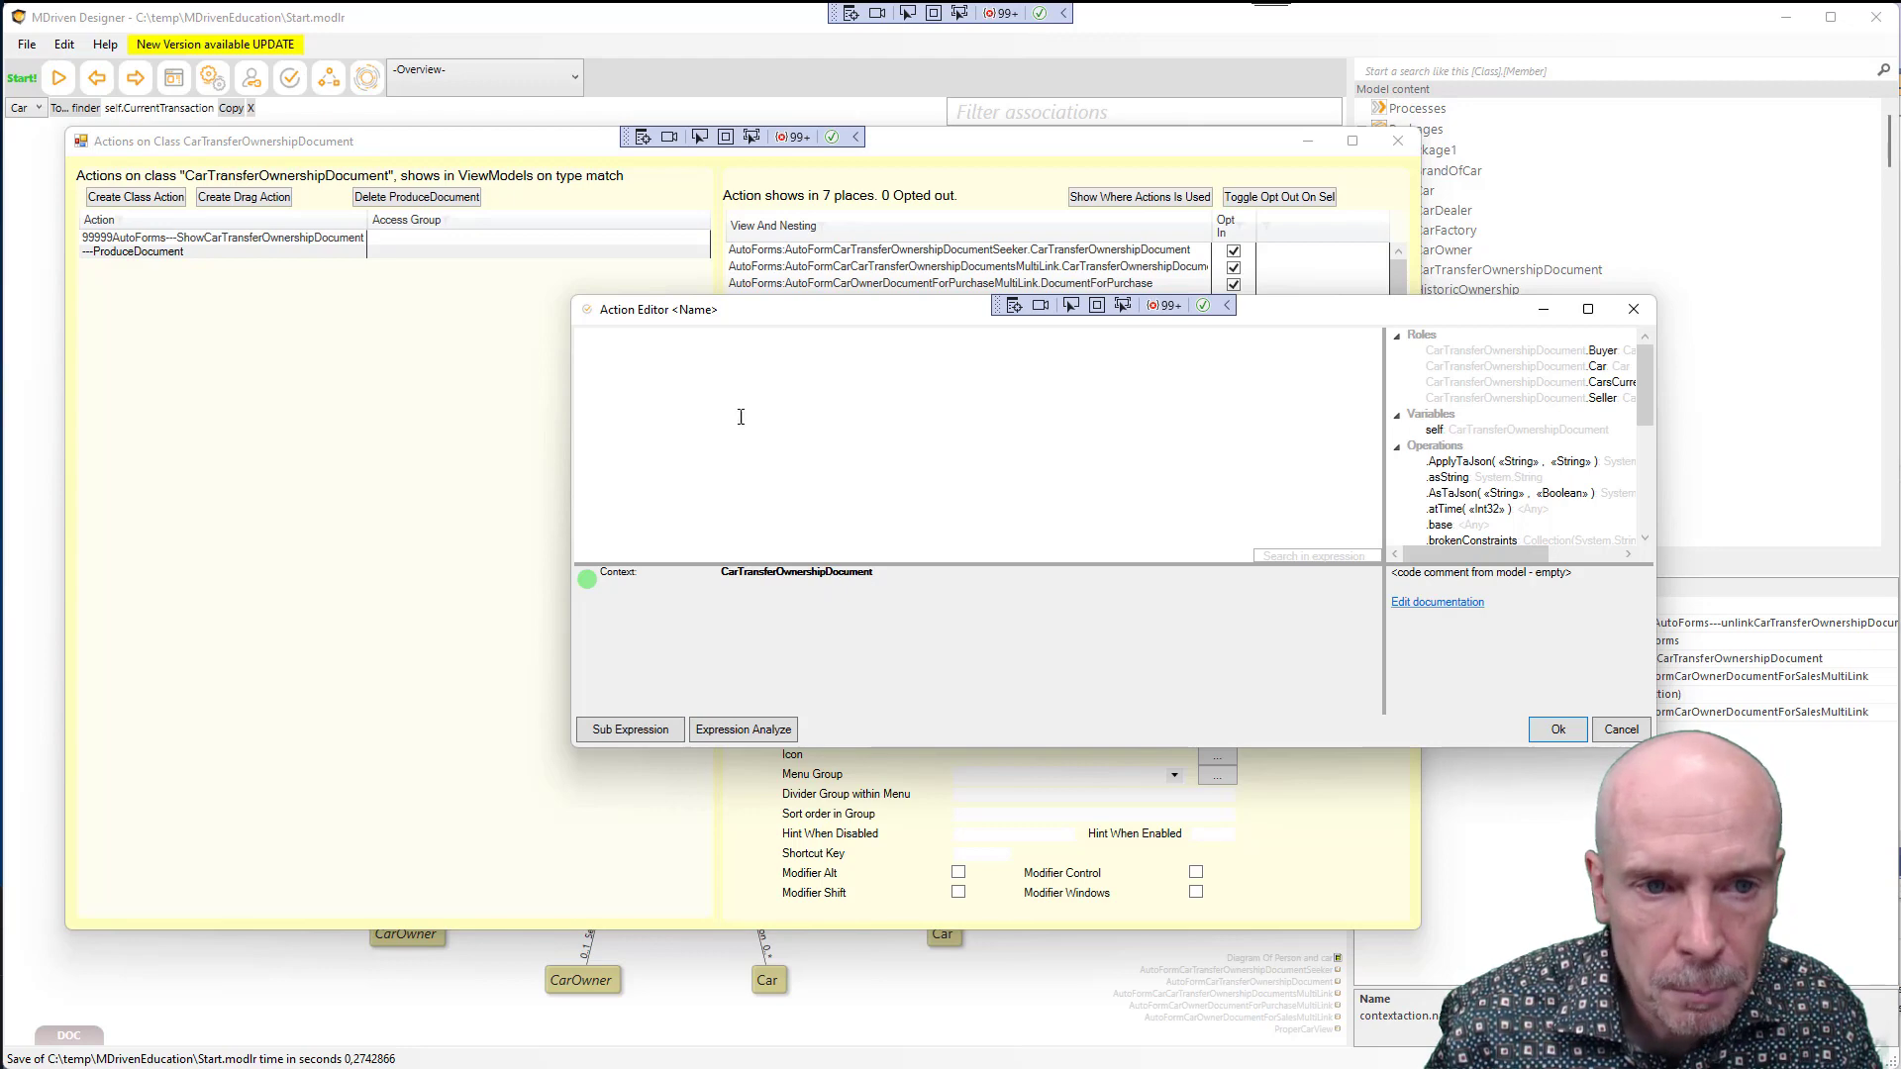
{"action": "type", "text": "se"}
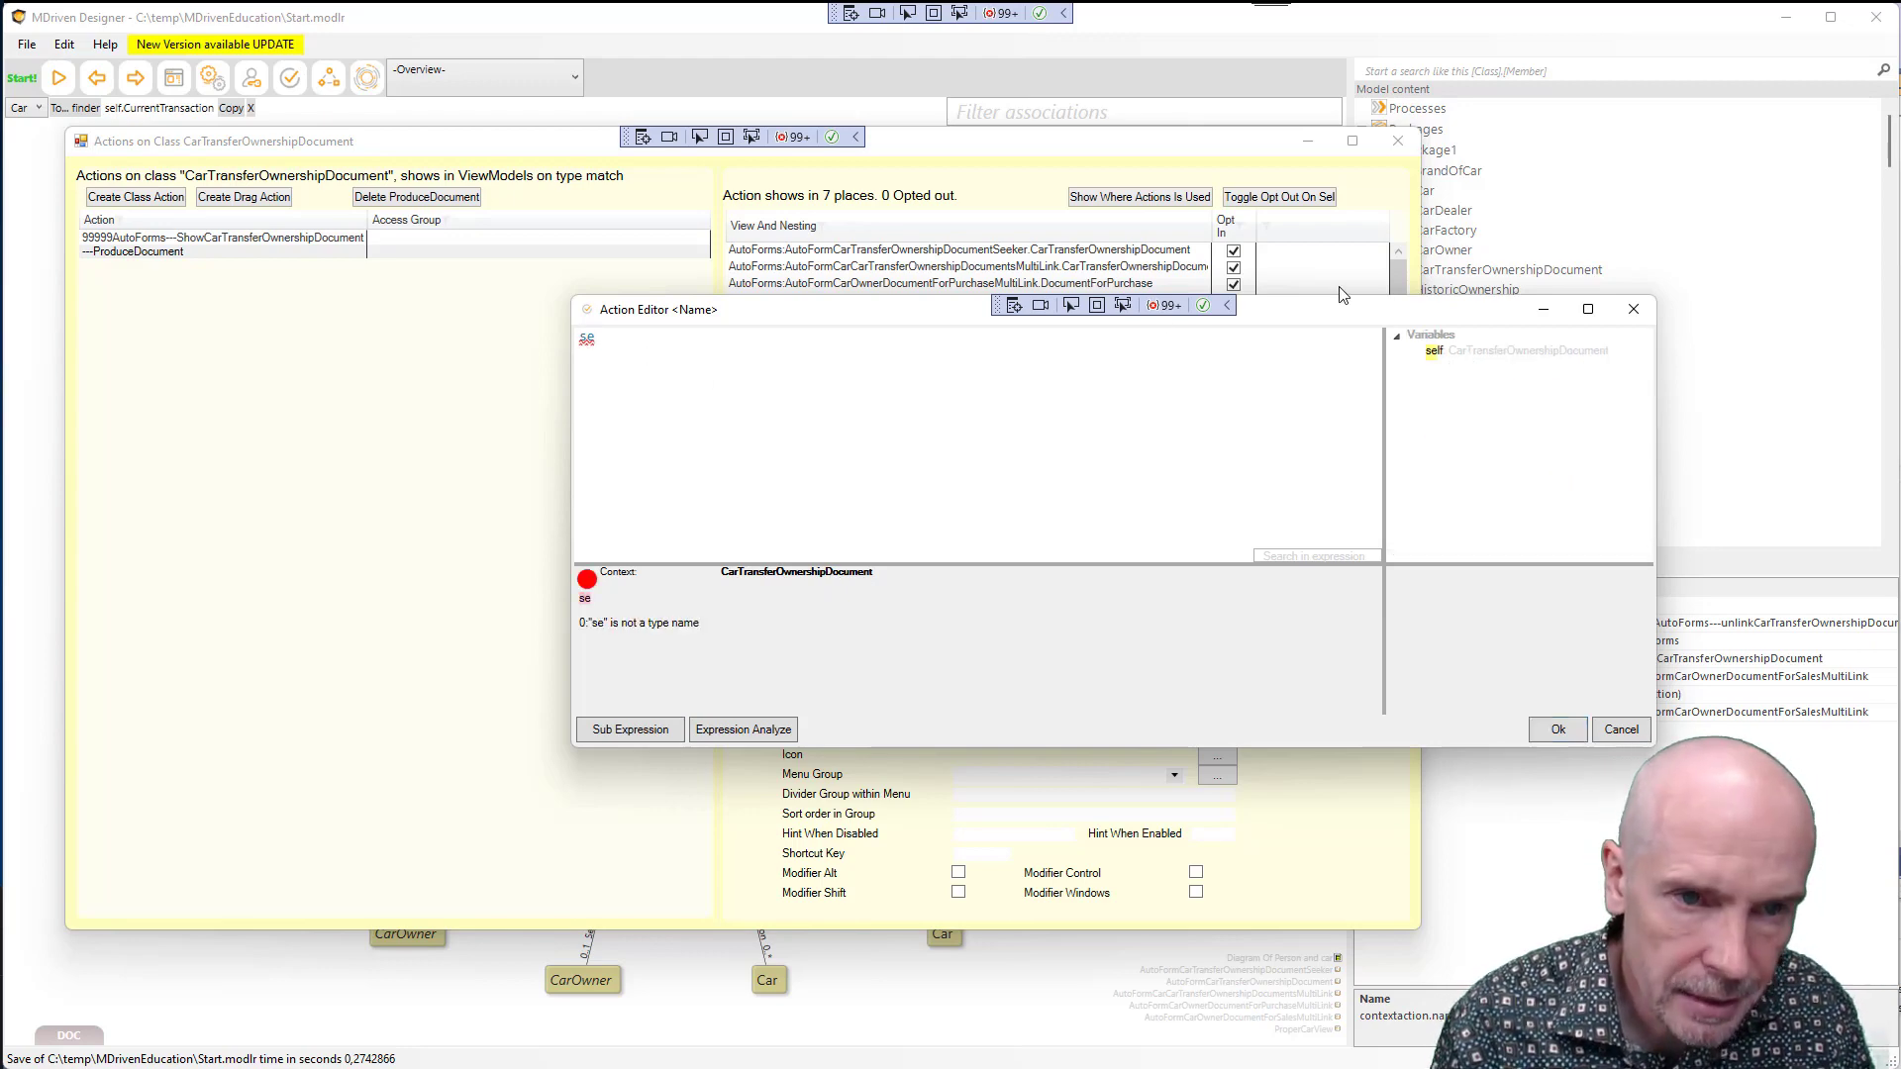
{"action": "type", "text": "lf."}
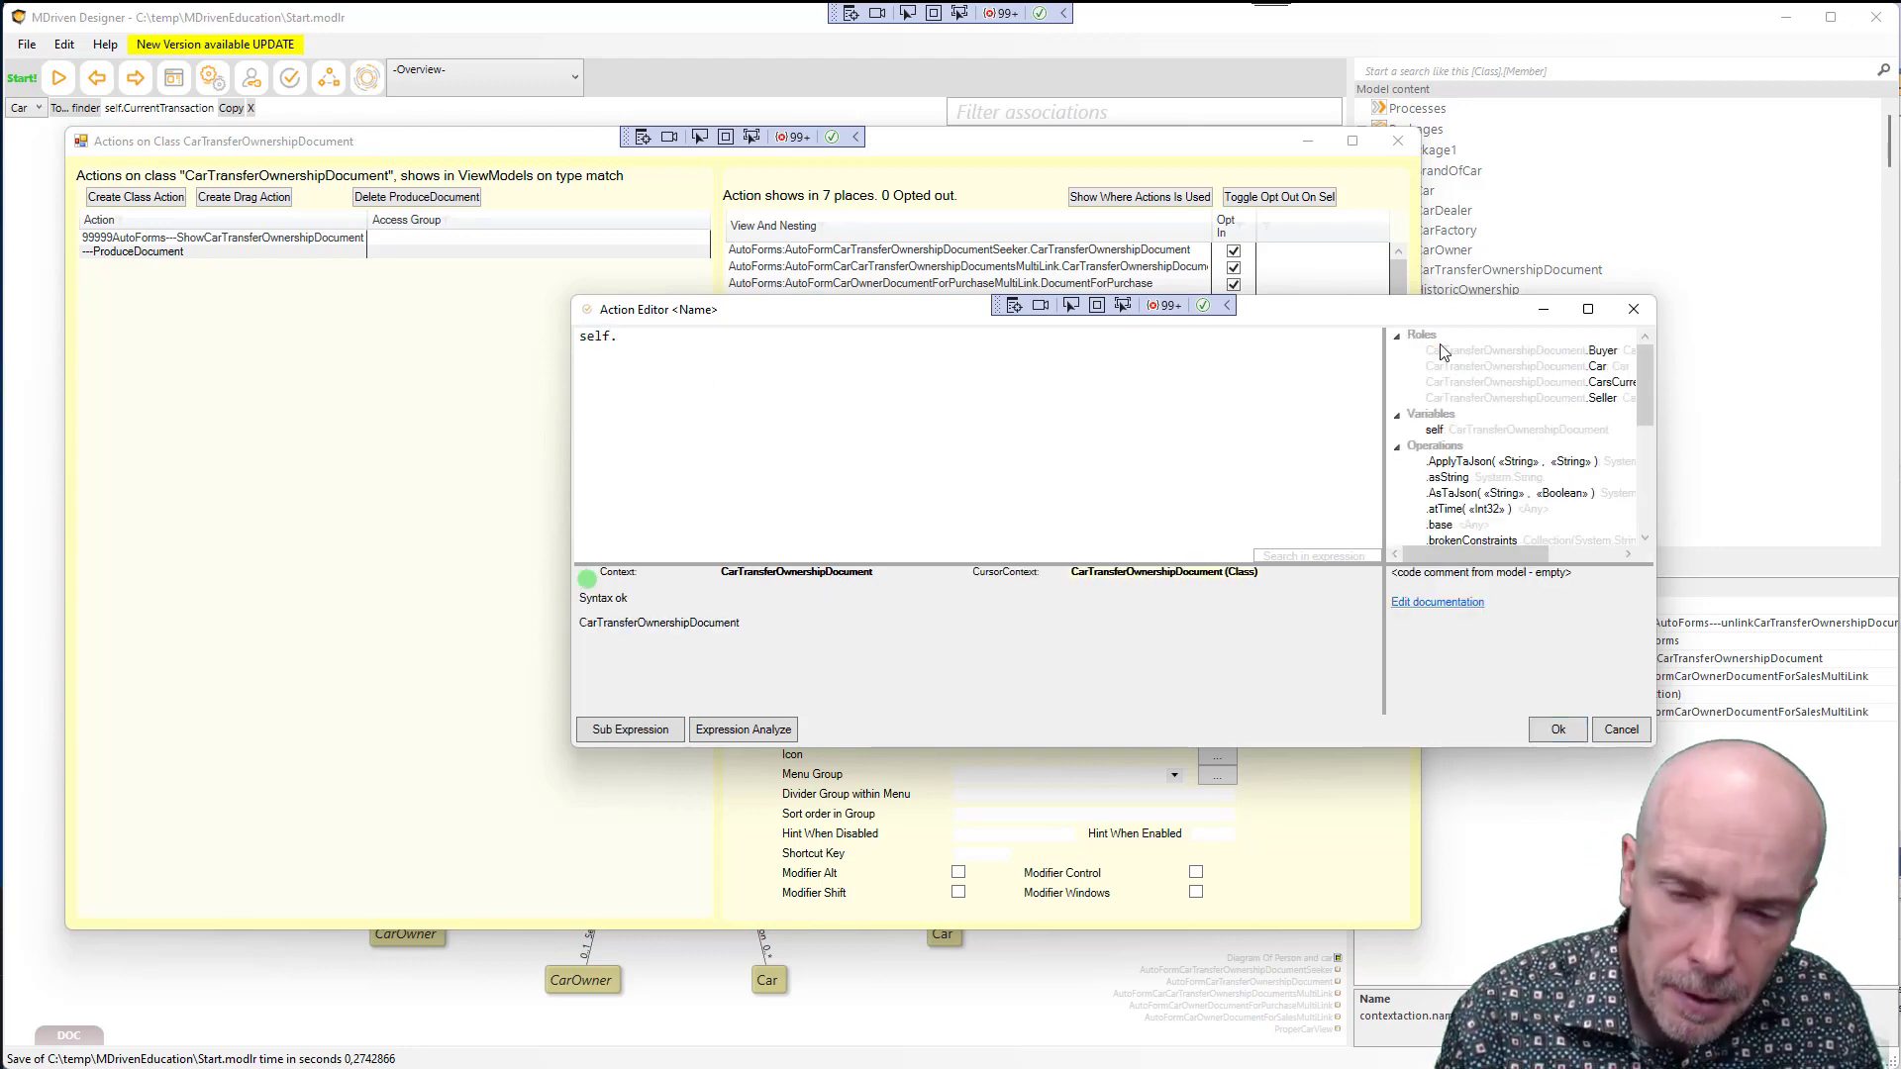
{"action": "type", "text": "Open"}
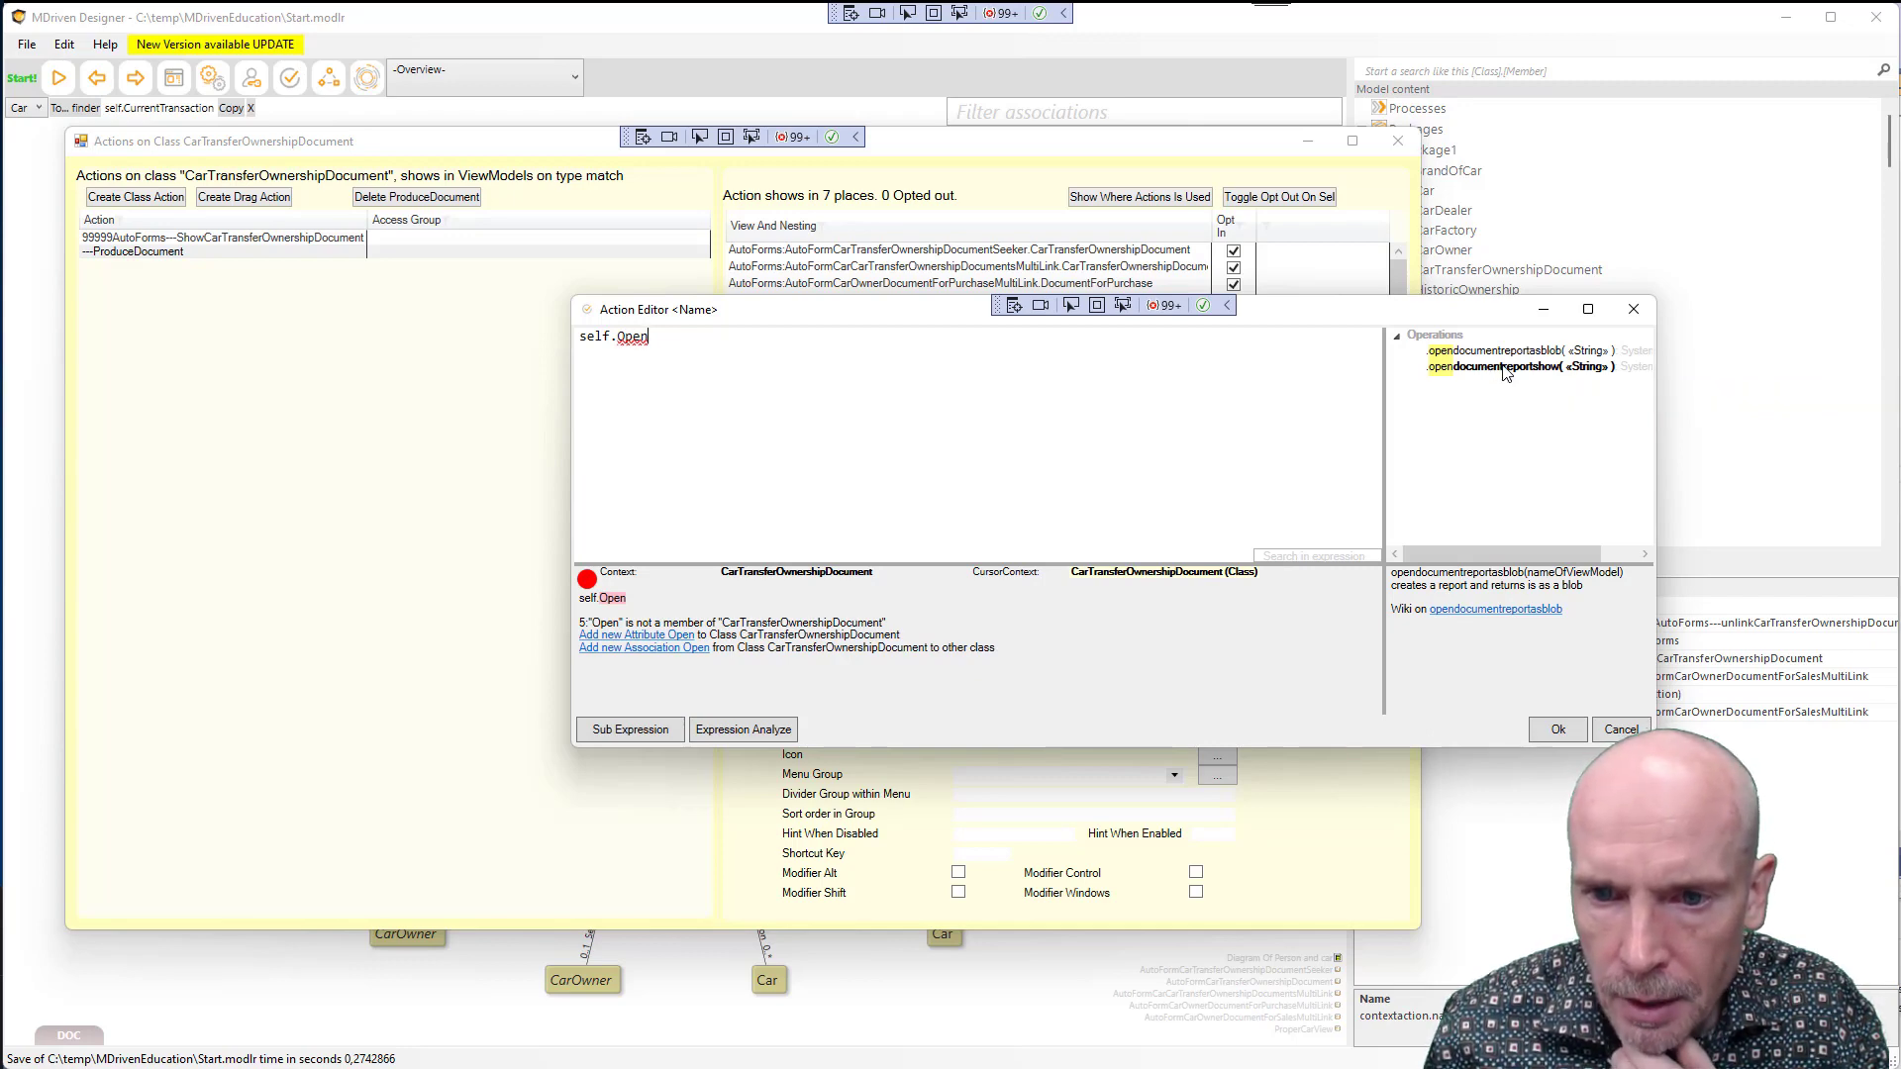
{"action": "left_click", "coordinate": [1503, 370]}
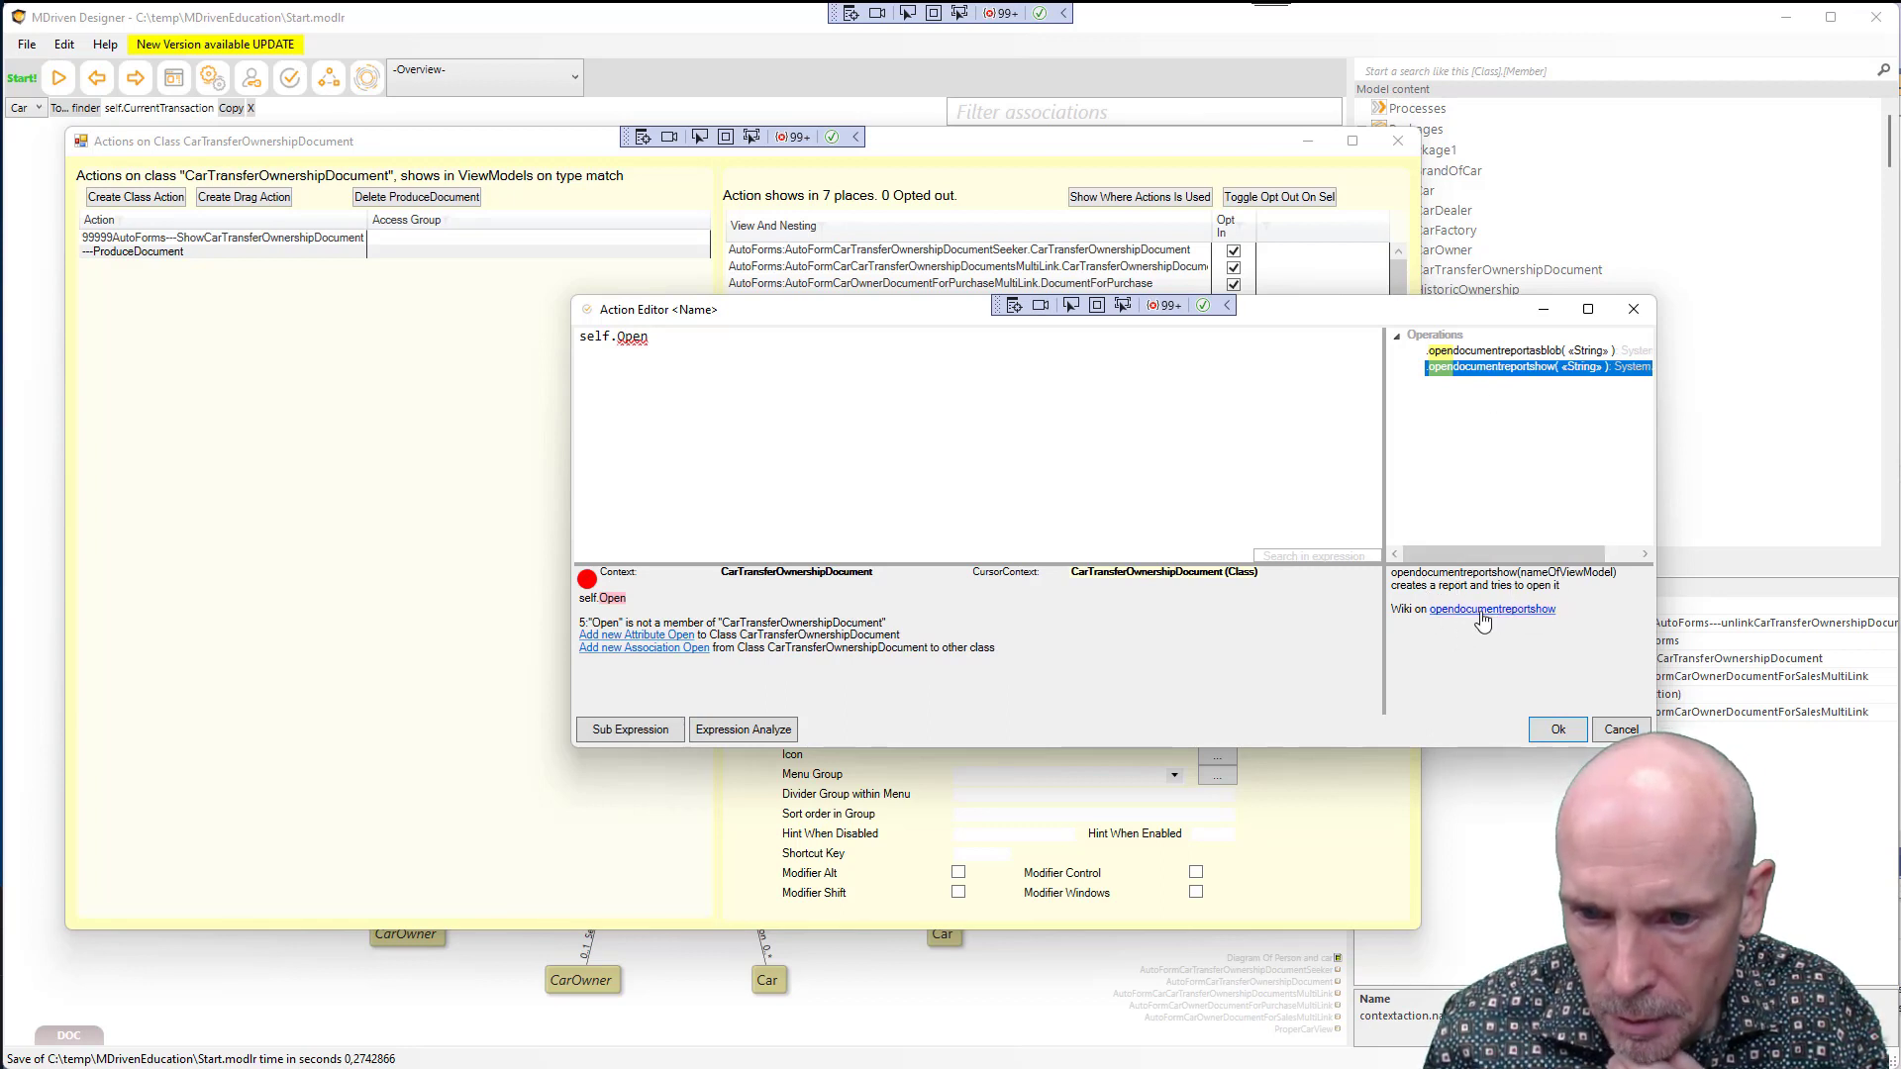
{"action": "double_click", "coordinate": [1497, 369]}
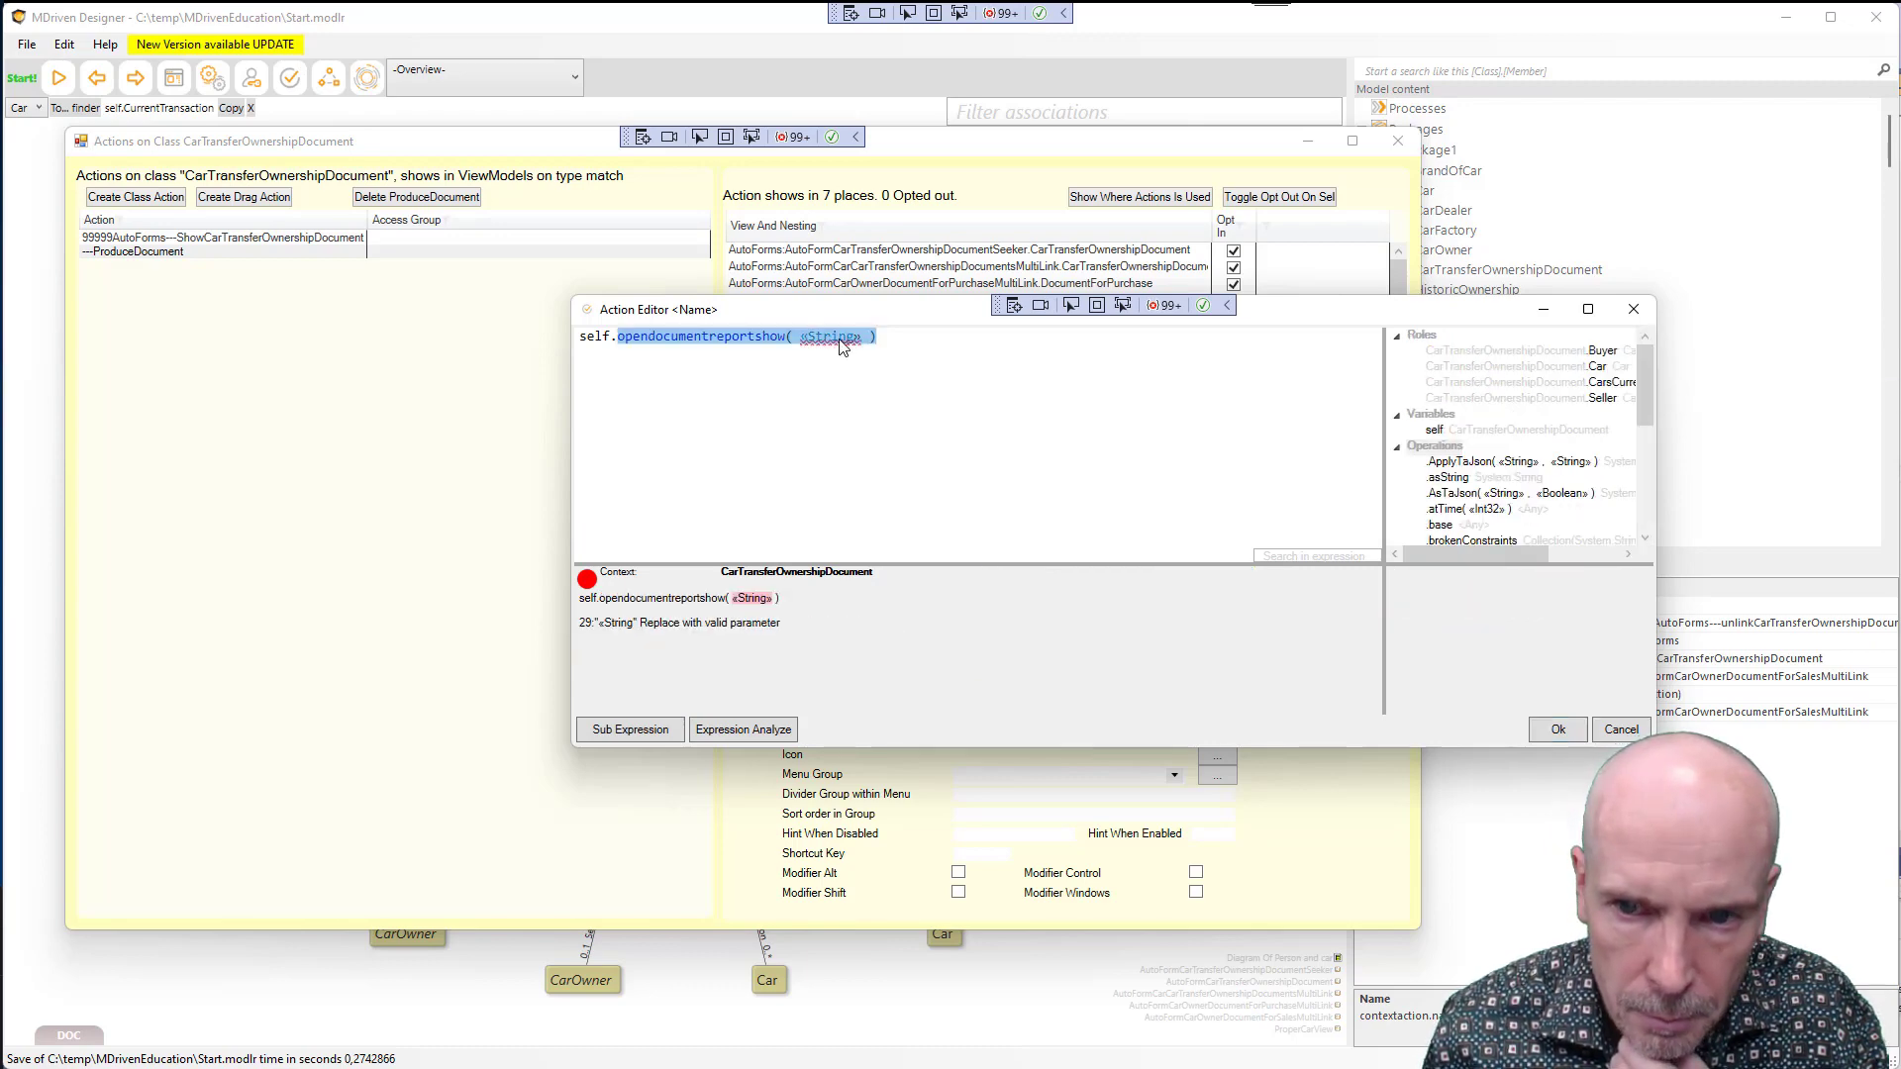
{"action": "left_click", "coordinate": [755, 337]}
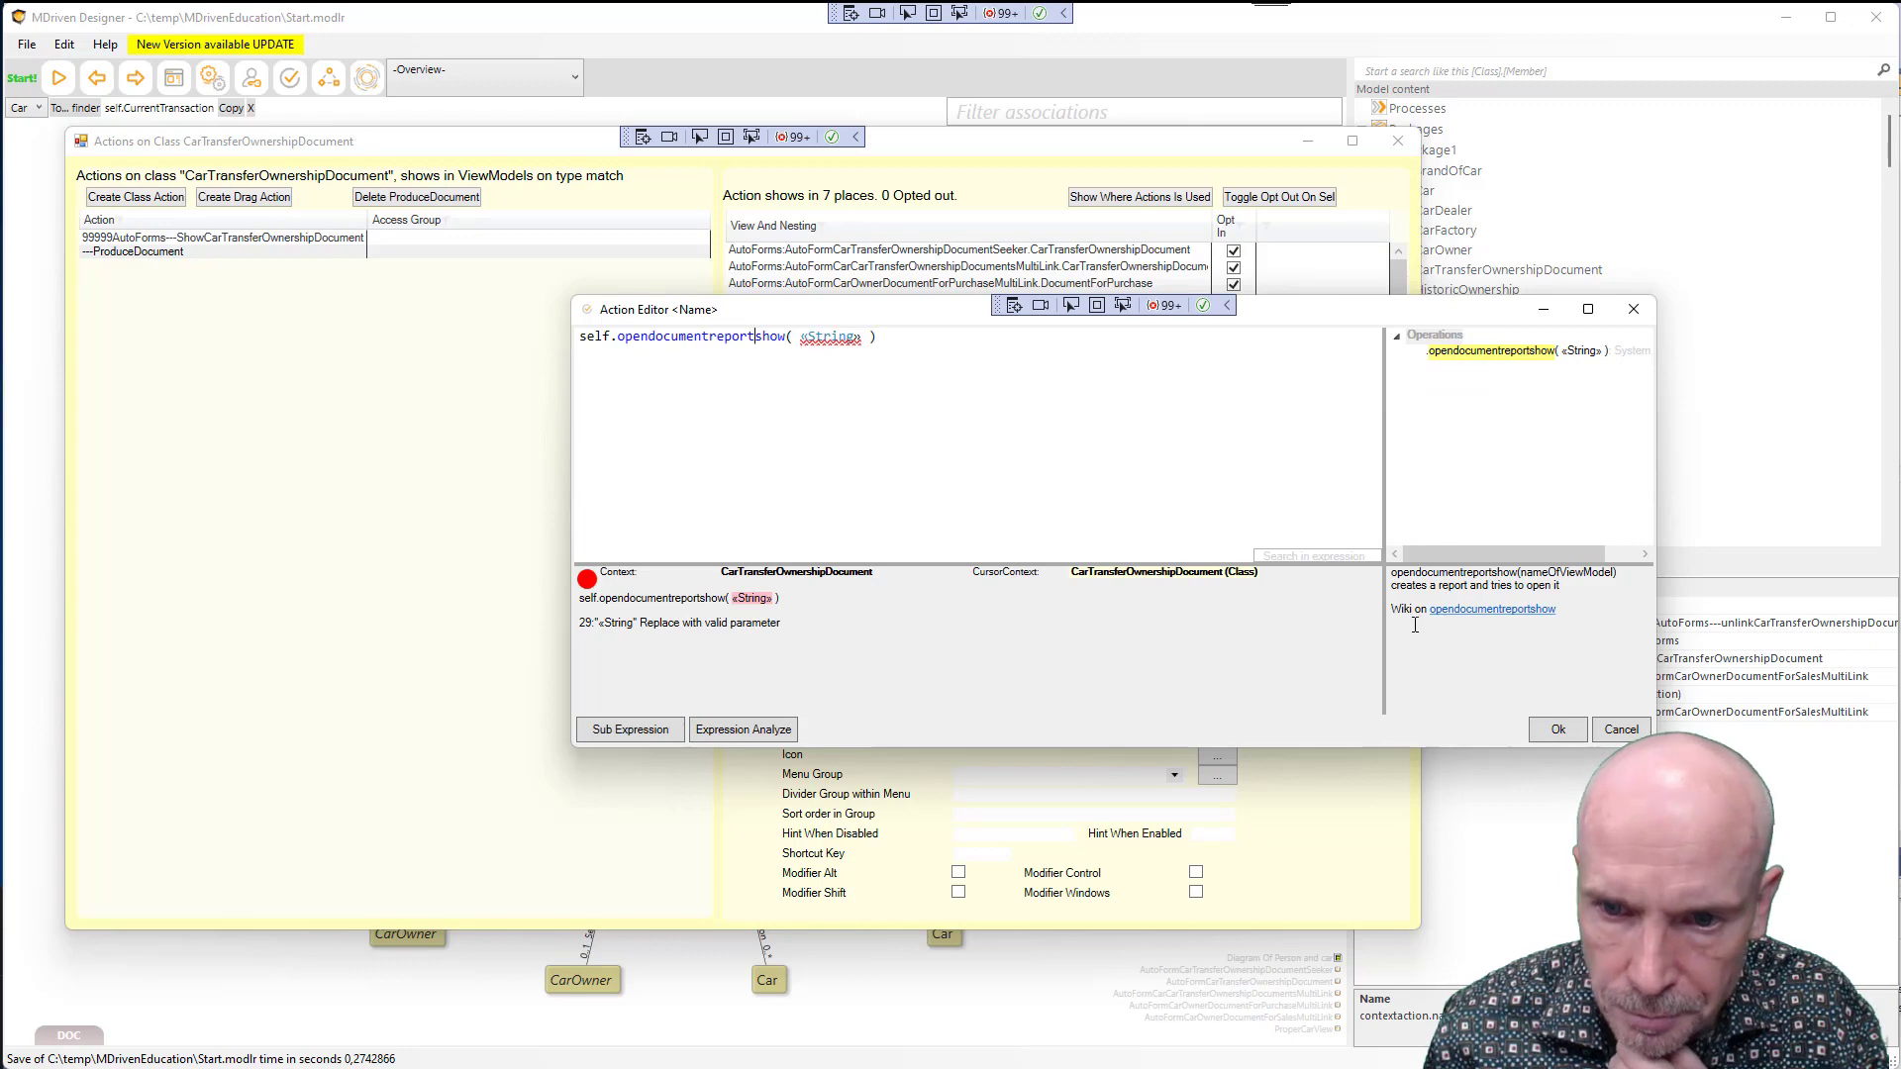
Look up the opendocumentreportshow wiki page, examine how the view model name is passed, and return to the action editor
{"action": "left_click", "coordinate": [1498, 609]}
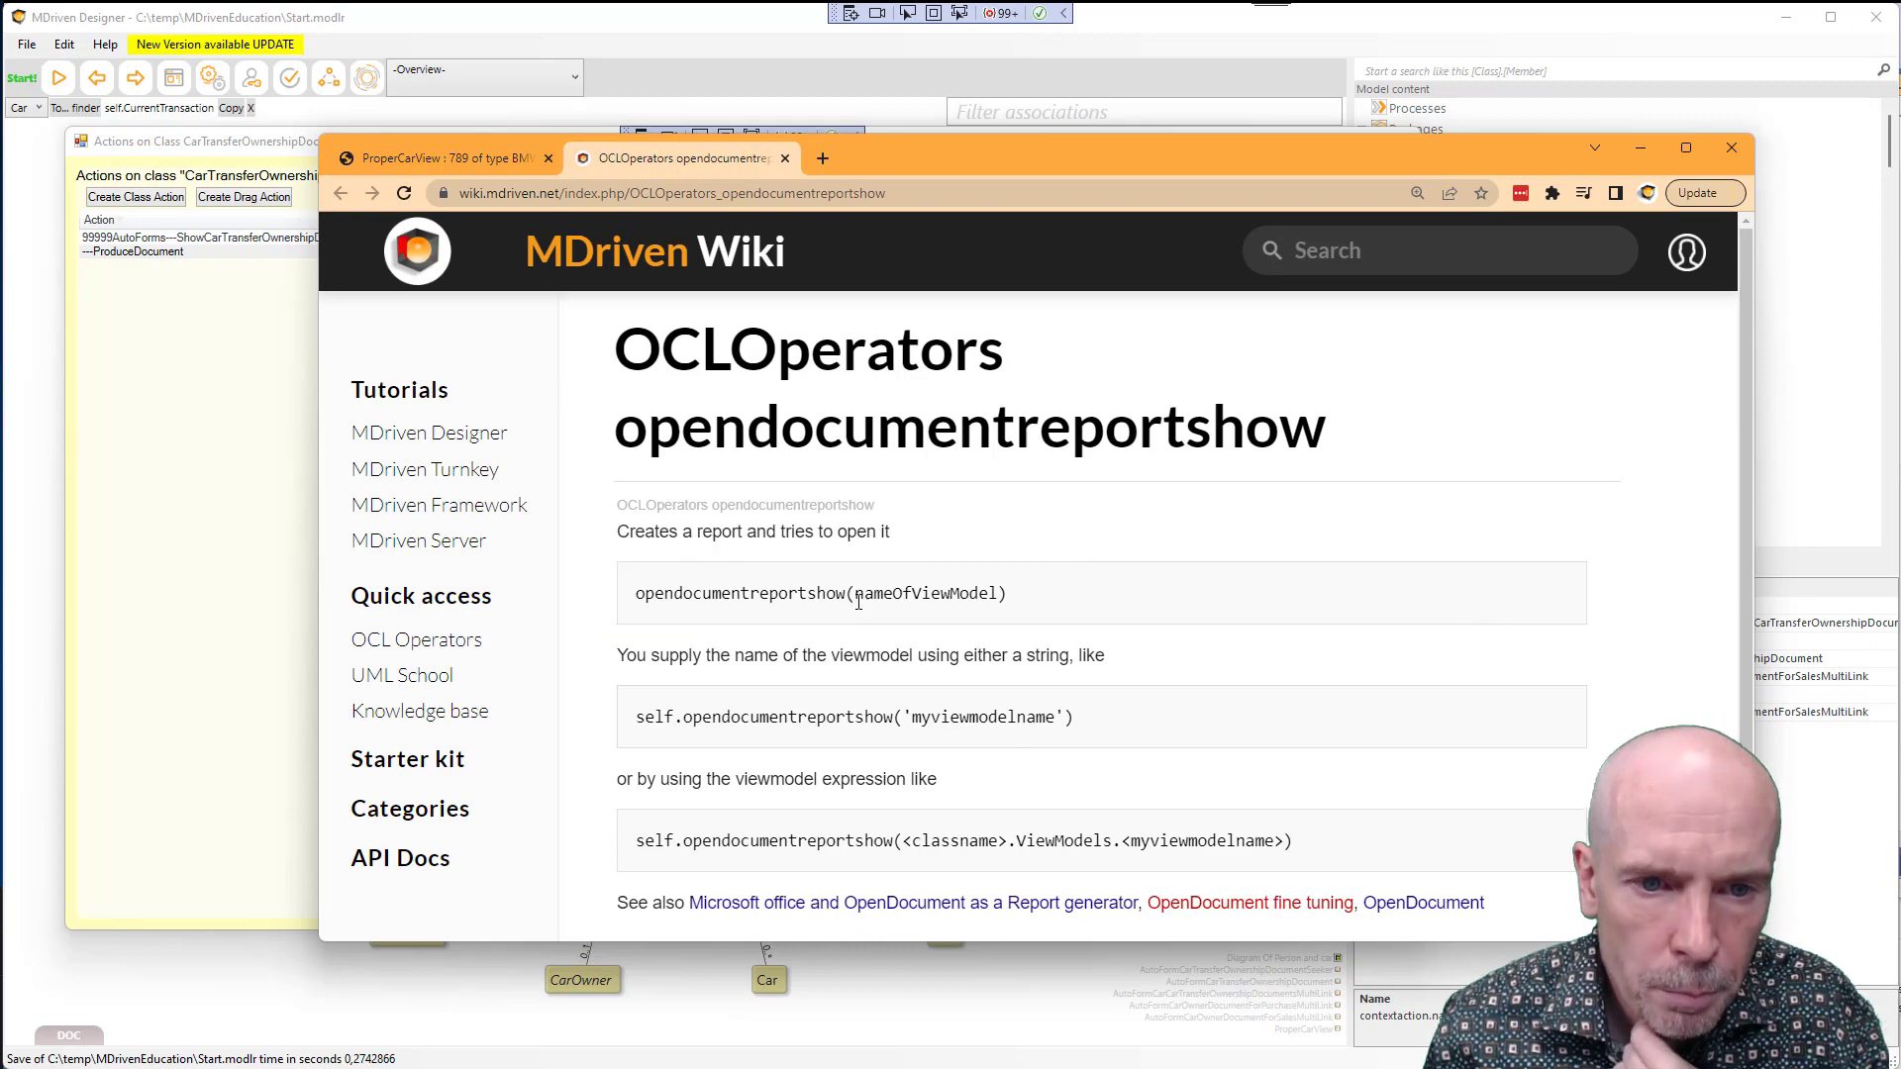
{"action": "left_click_drag", "start_coordinate": [862, 597], "coordinate": [979, 597]}
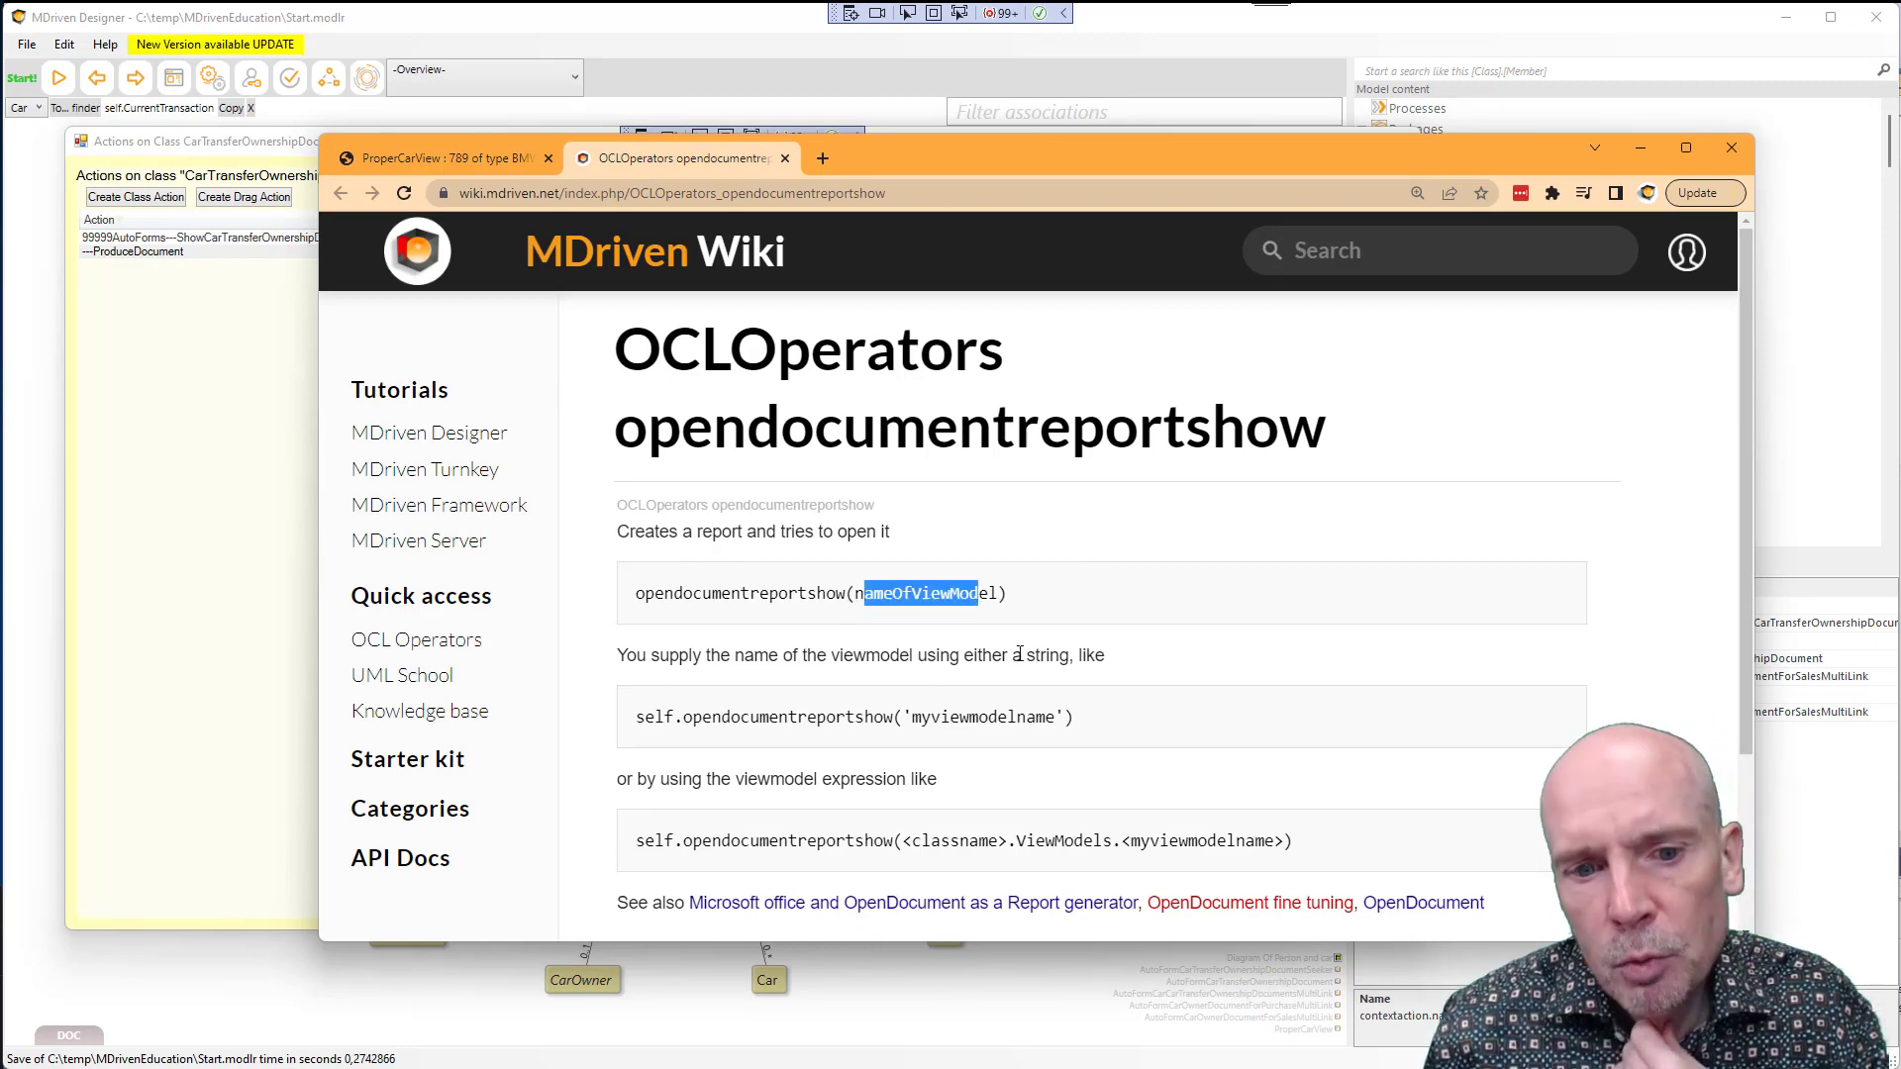
{"action": "left_click", "coordinate": [980, 718]}
{"action": "scroll", "coordinate": [977, 745], "scroll_direction": "down", "scroll_amount": 1}
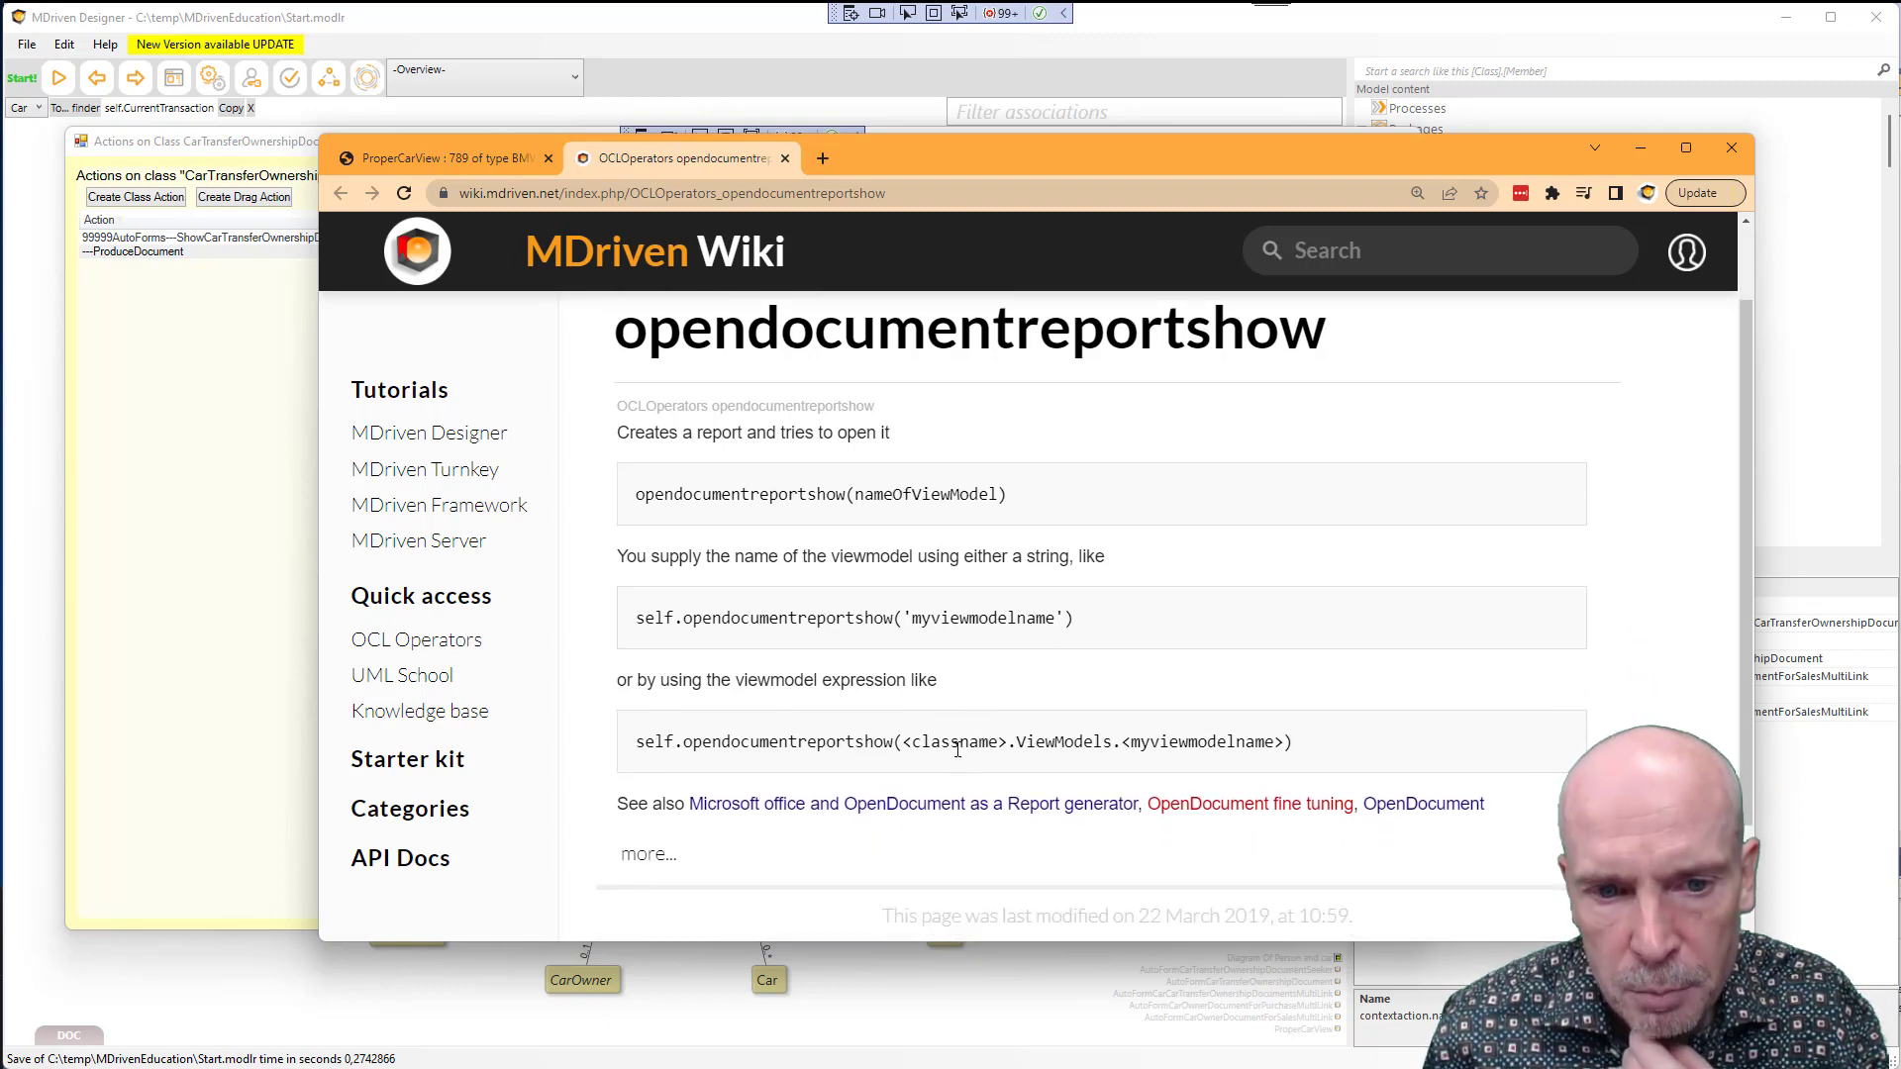
{"action": "left_click_drag", "start_coordinate": [897, 742], "coordinate": [1285, 742]}
{"action": "scroll", "coordinate": [1305, 753], "scroll_direction": "down", "scroll_amount": 1}
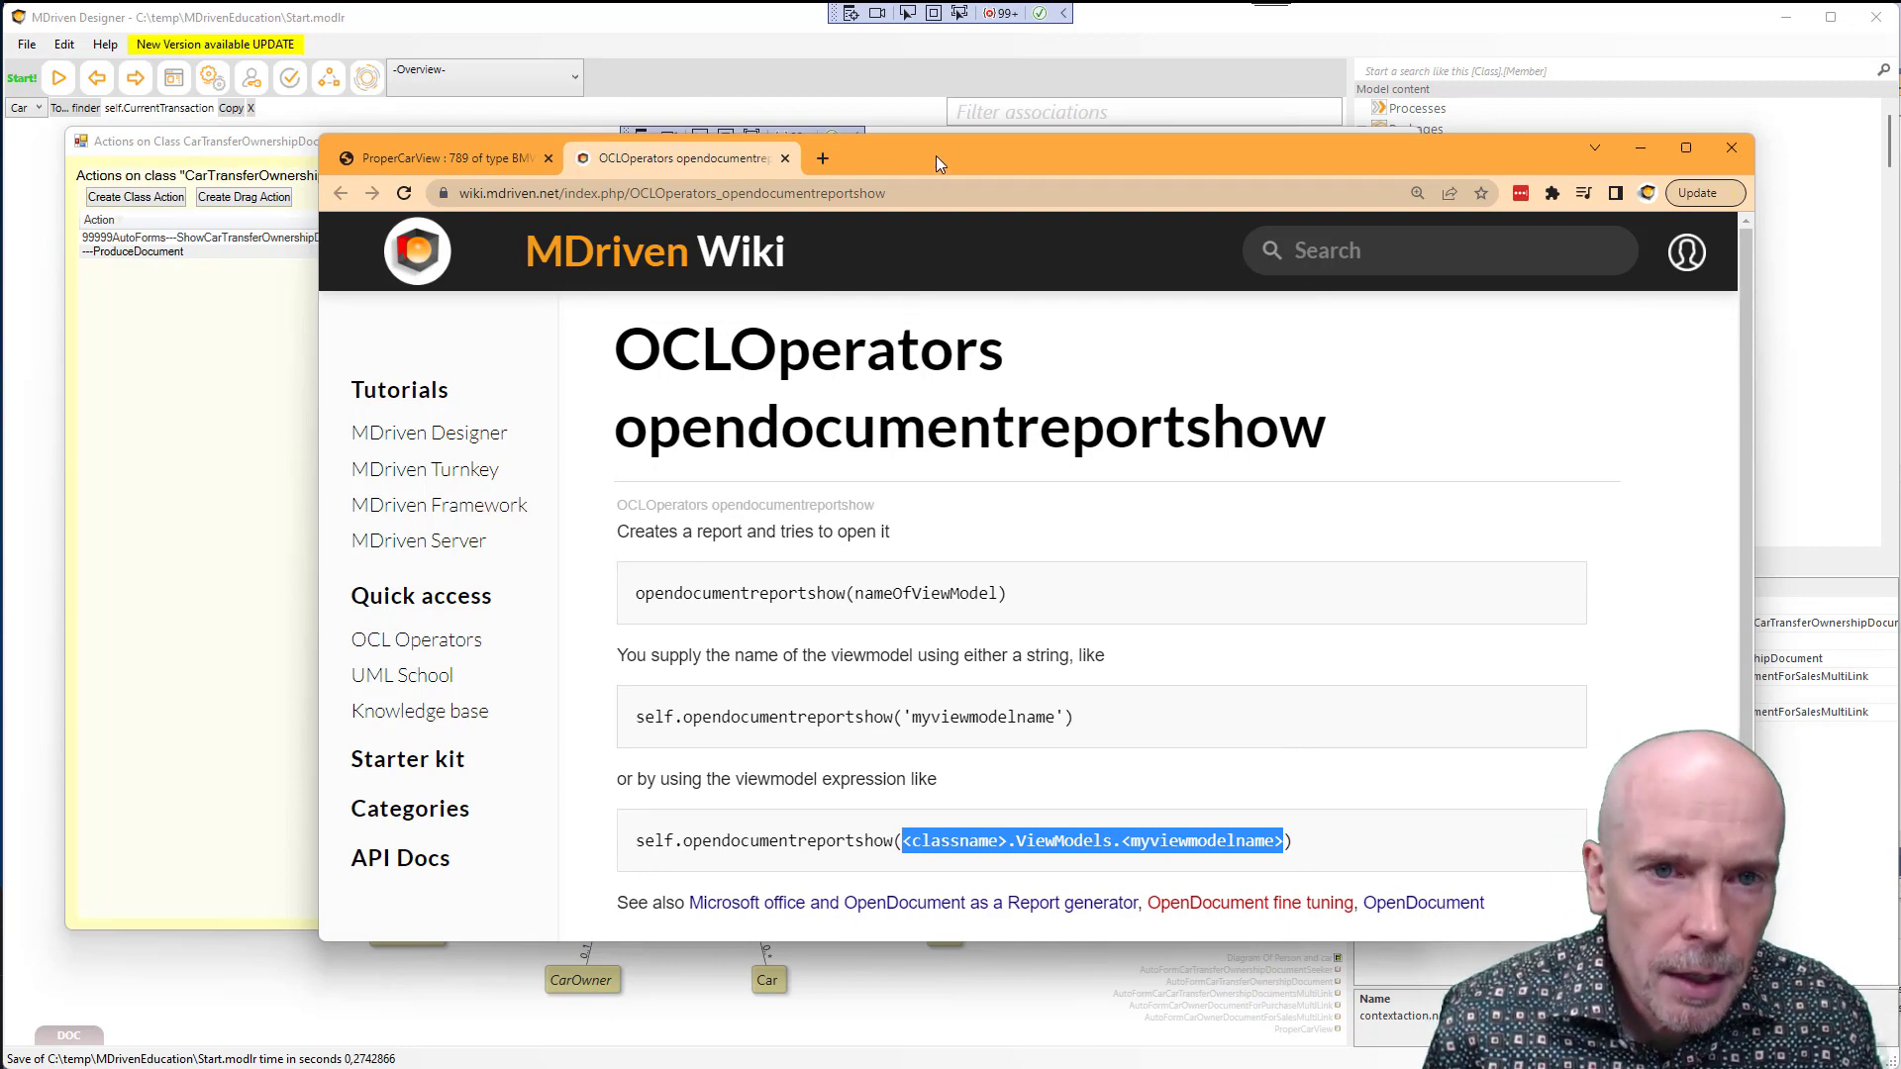
{"action": "left_click_drag", "start_coordinate": [935, 156], "coordinate": [930, 139]}
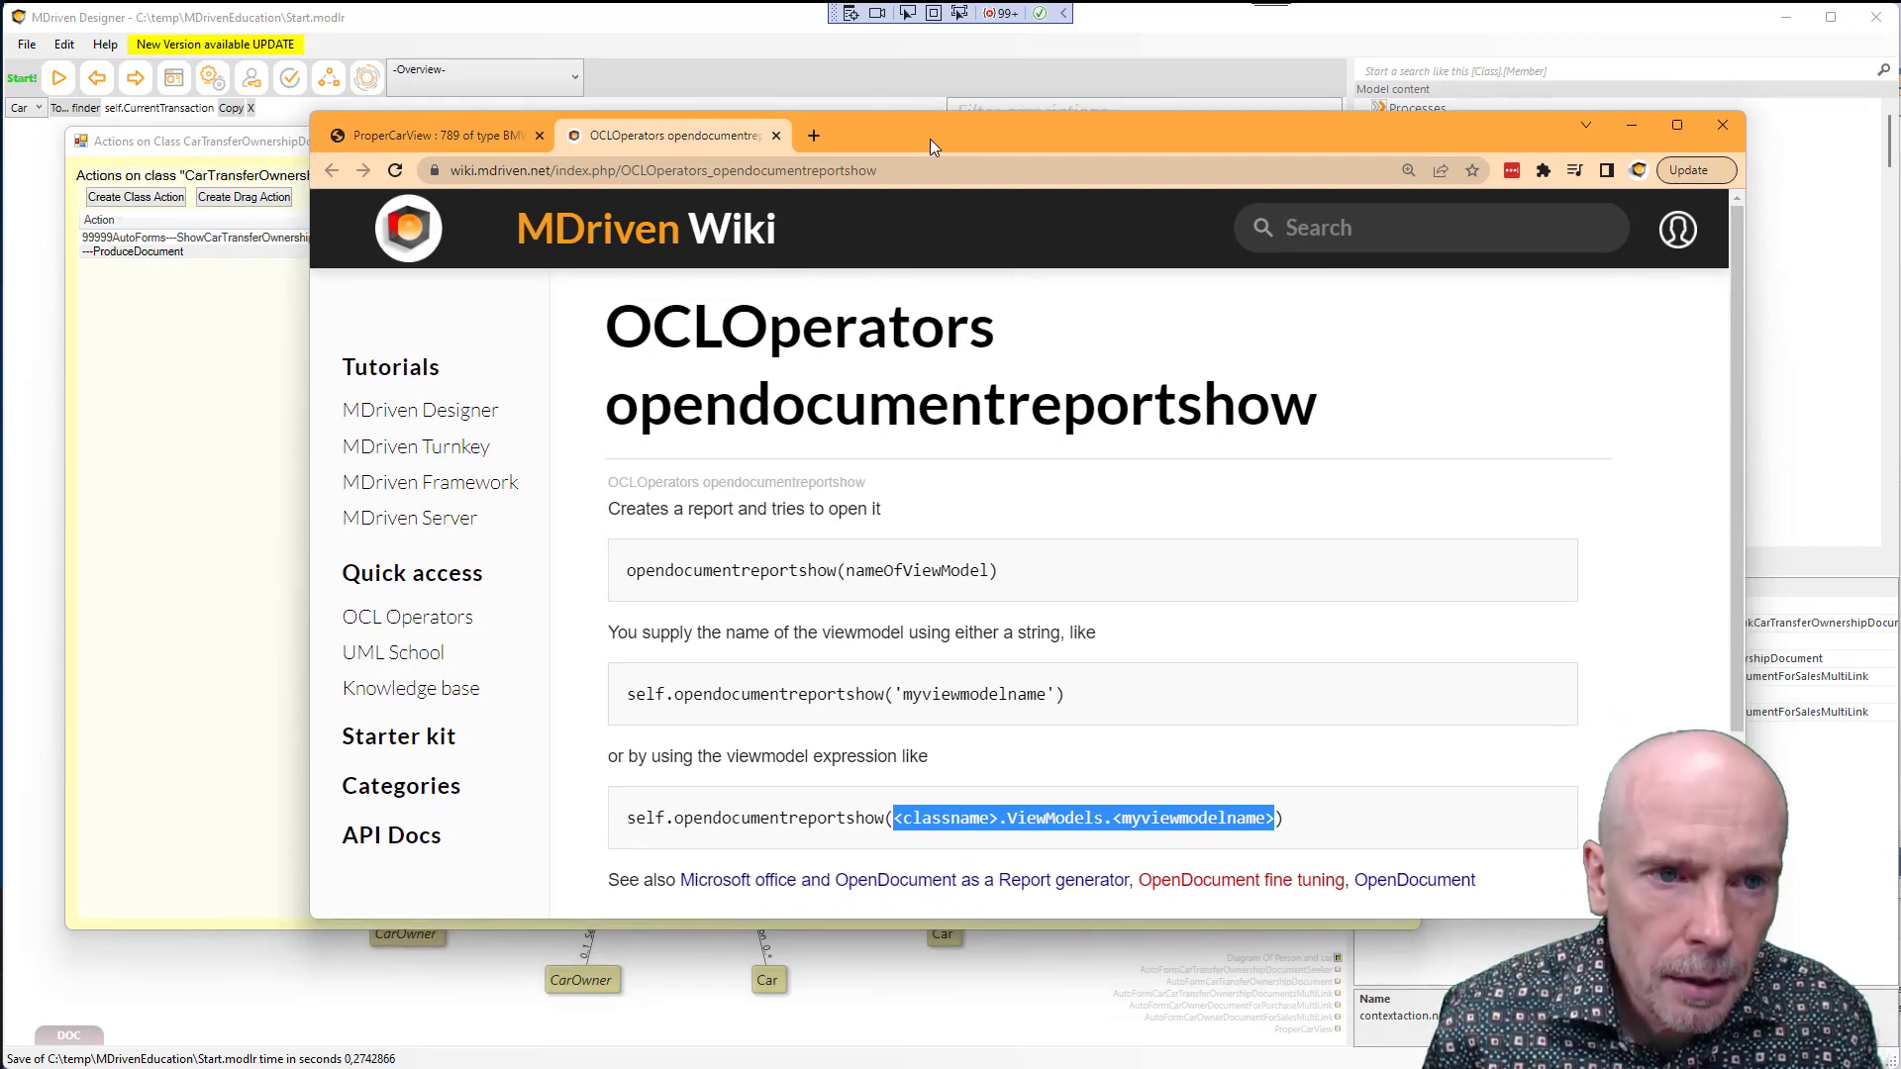
{"action": "left_click", "coordinate": [460, 133]}
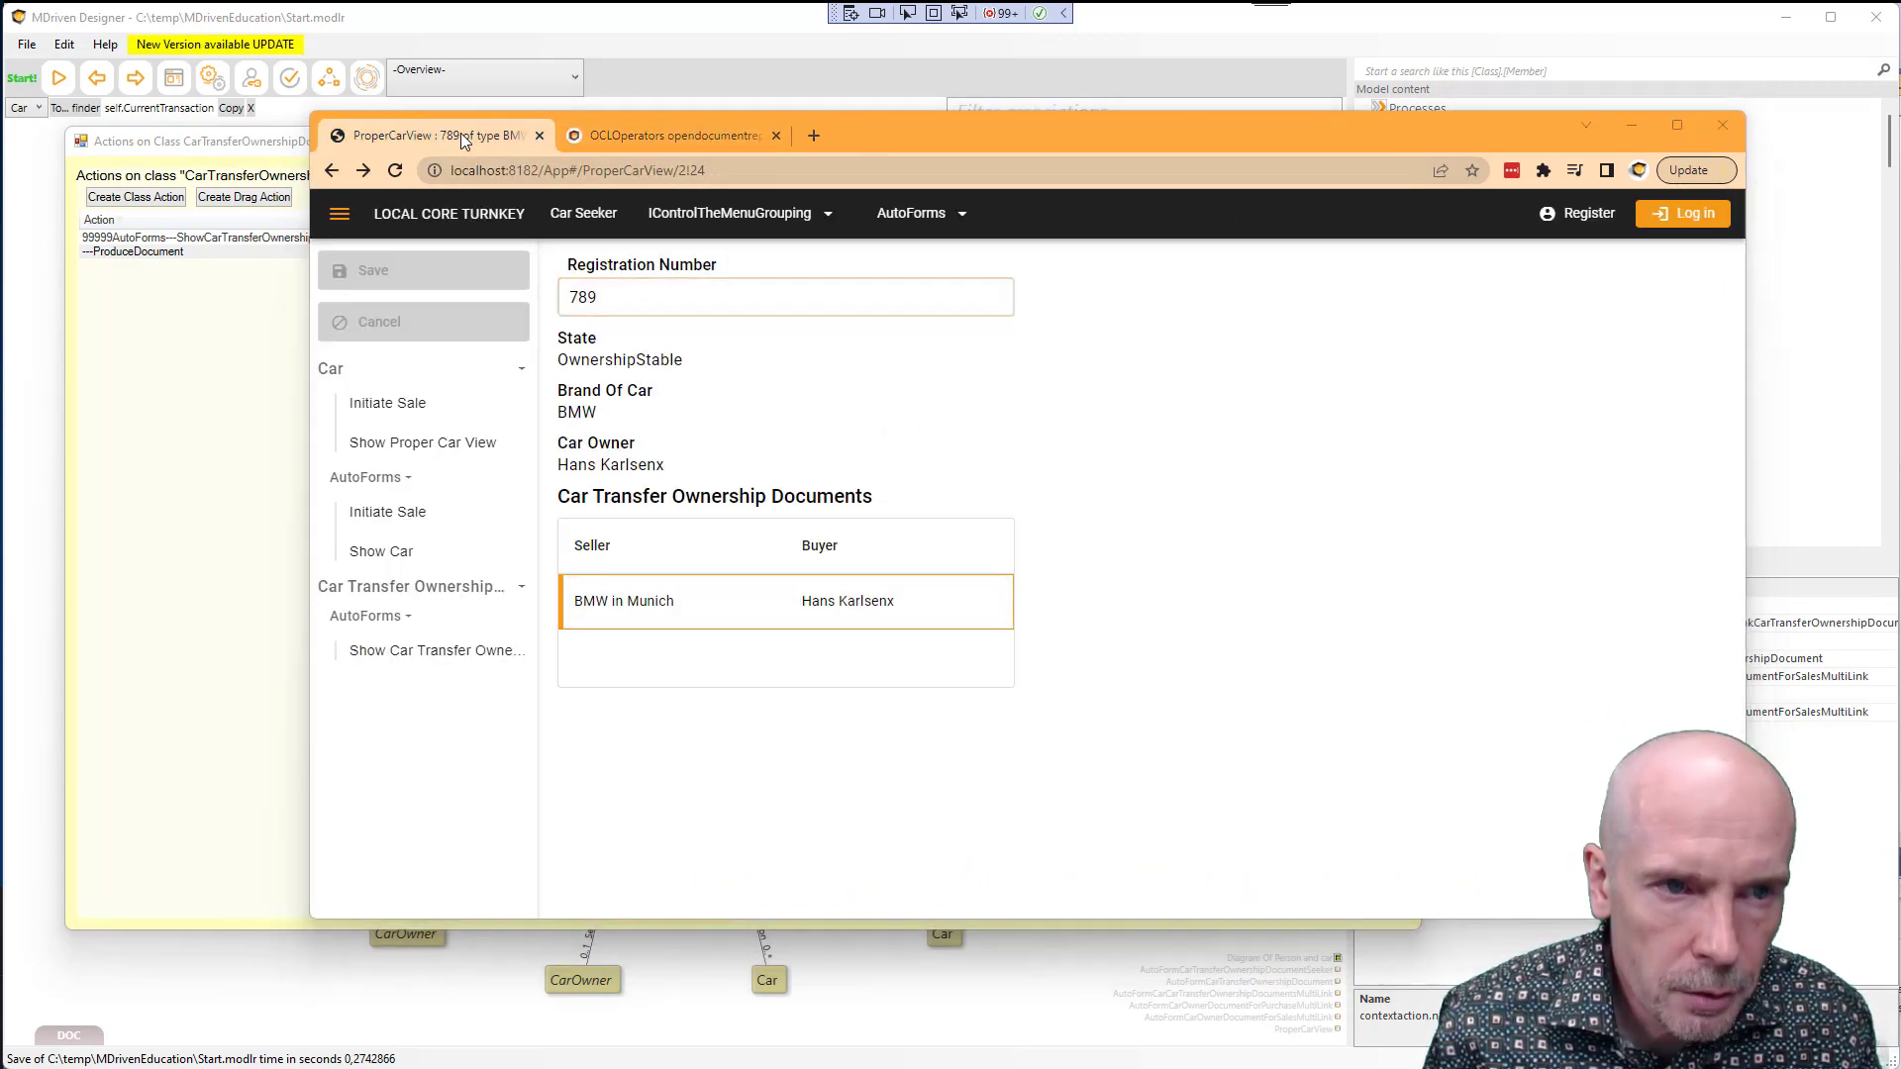
{"action": "key", "text": "alt+Tab"}
{"action": "left_click", "coordinate": [463, 144]}
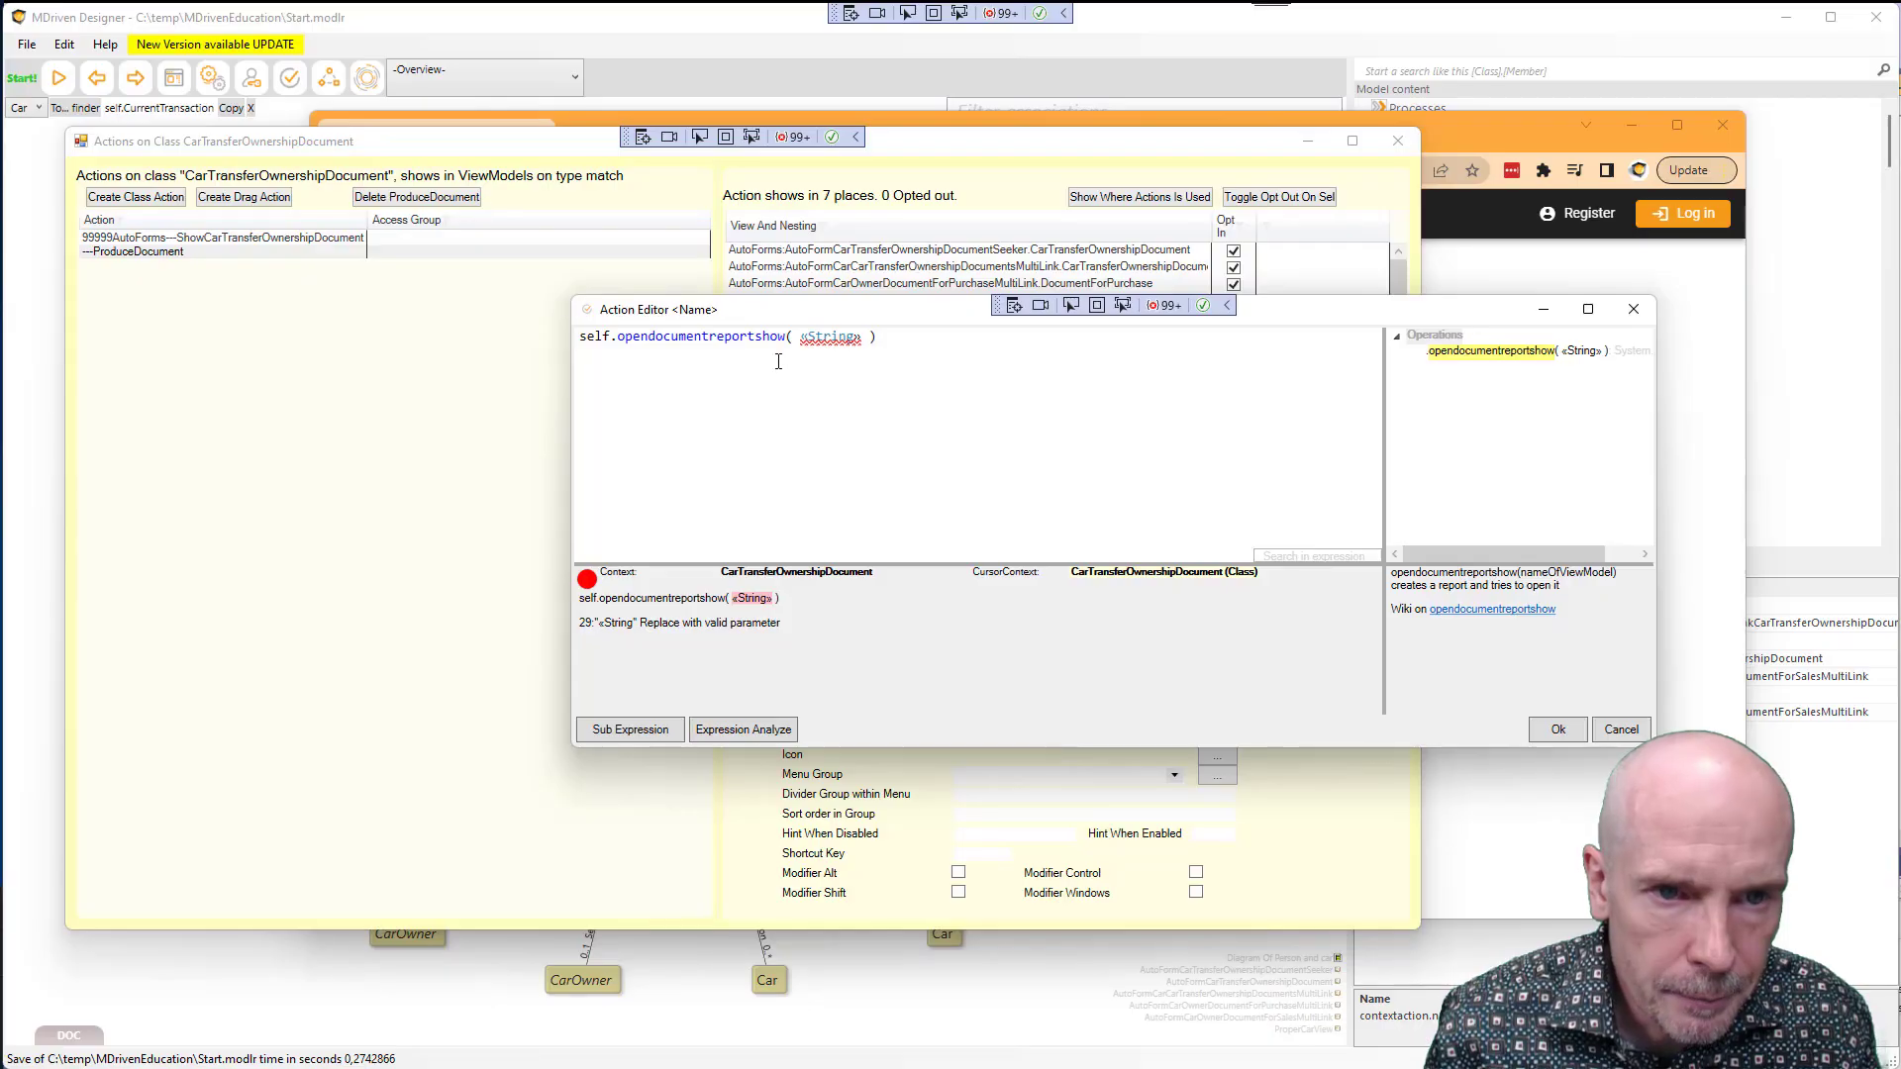
Replace the «String» placeholder in the opendocumentreportshow call with the class CarTransferOwnershipDocument
{"action": "left_click", "coordinate": [799, 341]}
{"action": "left_click_drag", "start_coordinate": [834, 340], "coordinate": [866, 338]}
{"action": "left_click", "coordinate": [870, 341]}
{"action": "left_click", "coordinate": [854, 342]}
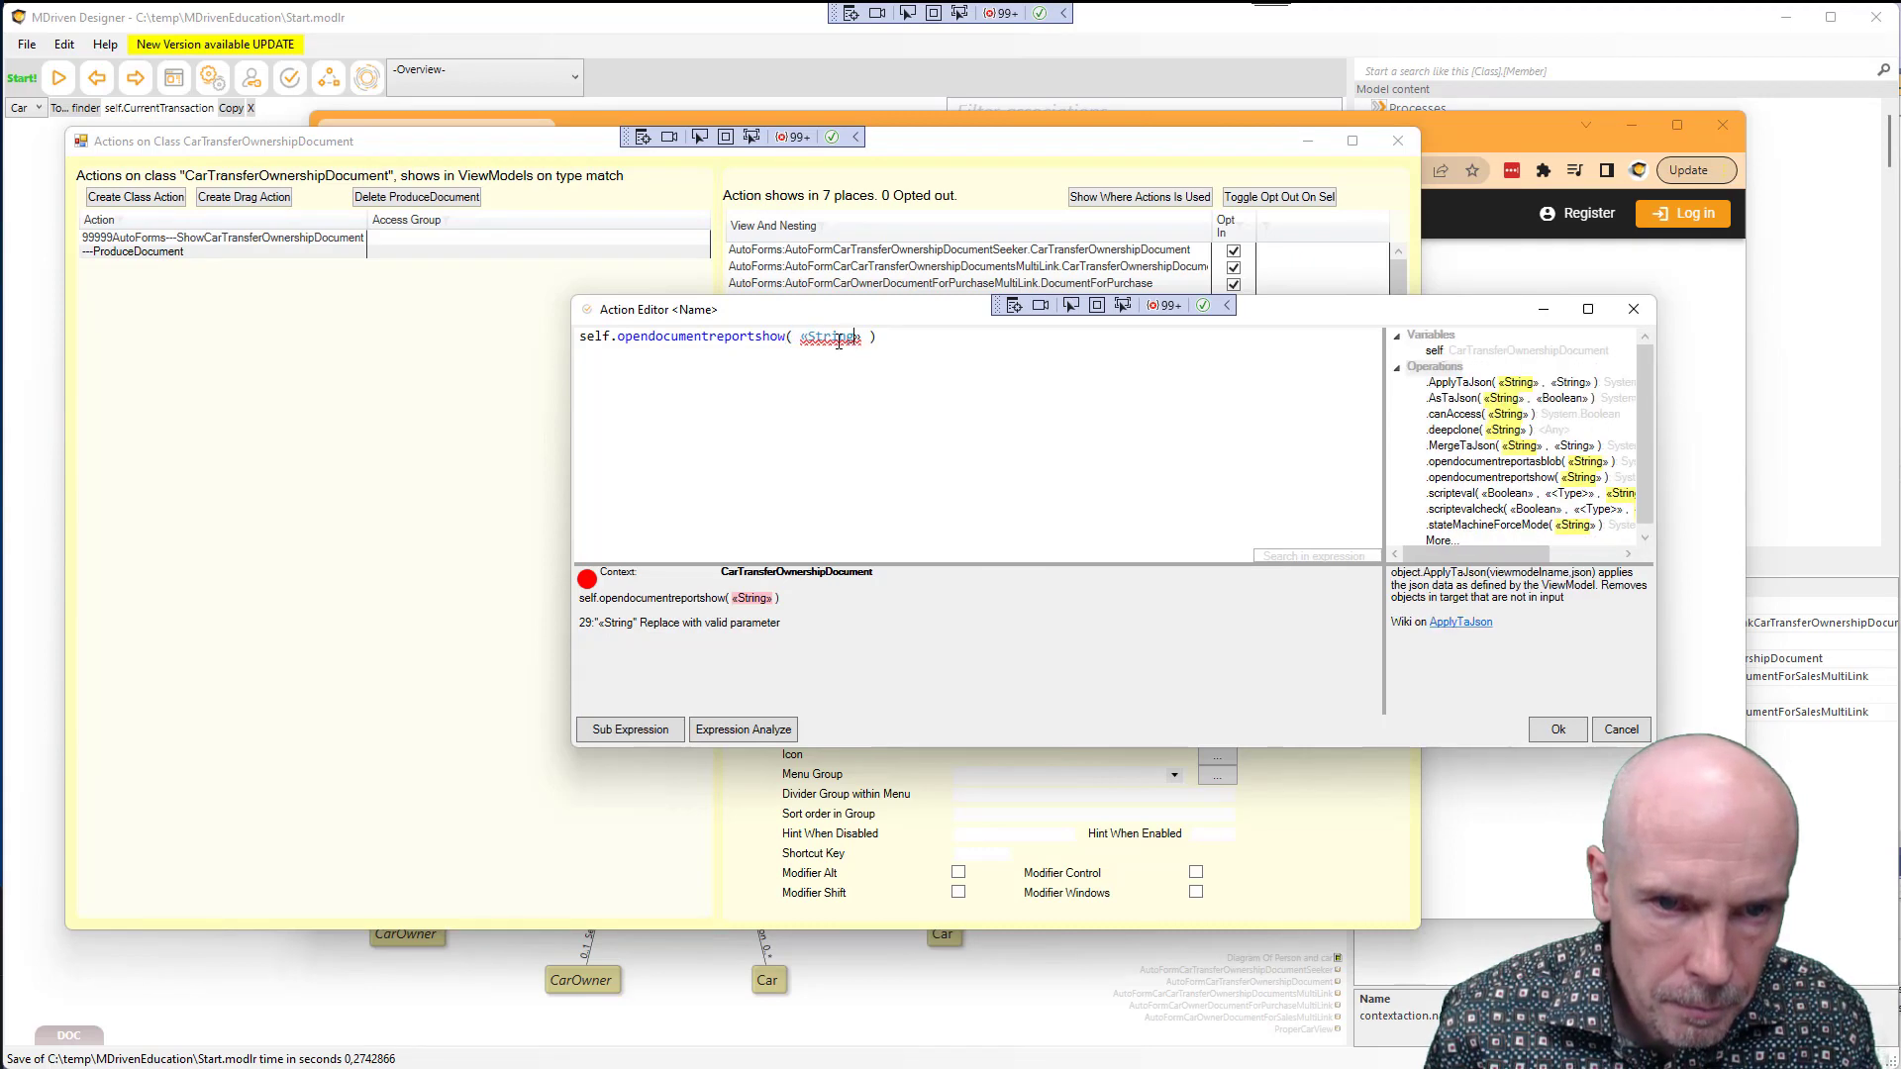
{"action": "double_click", "coordinate": [839, 341]}
{"action": "key", "text": "BackSpace"}
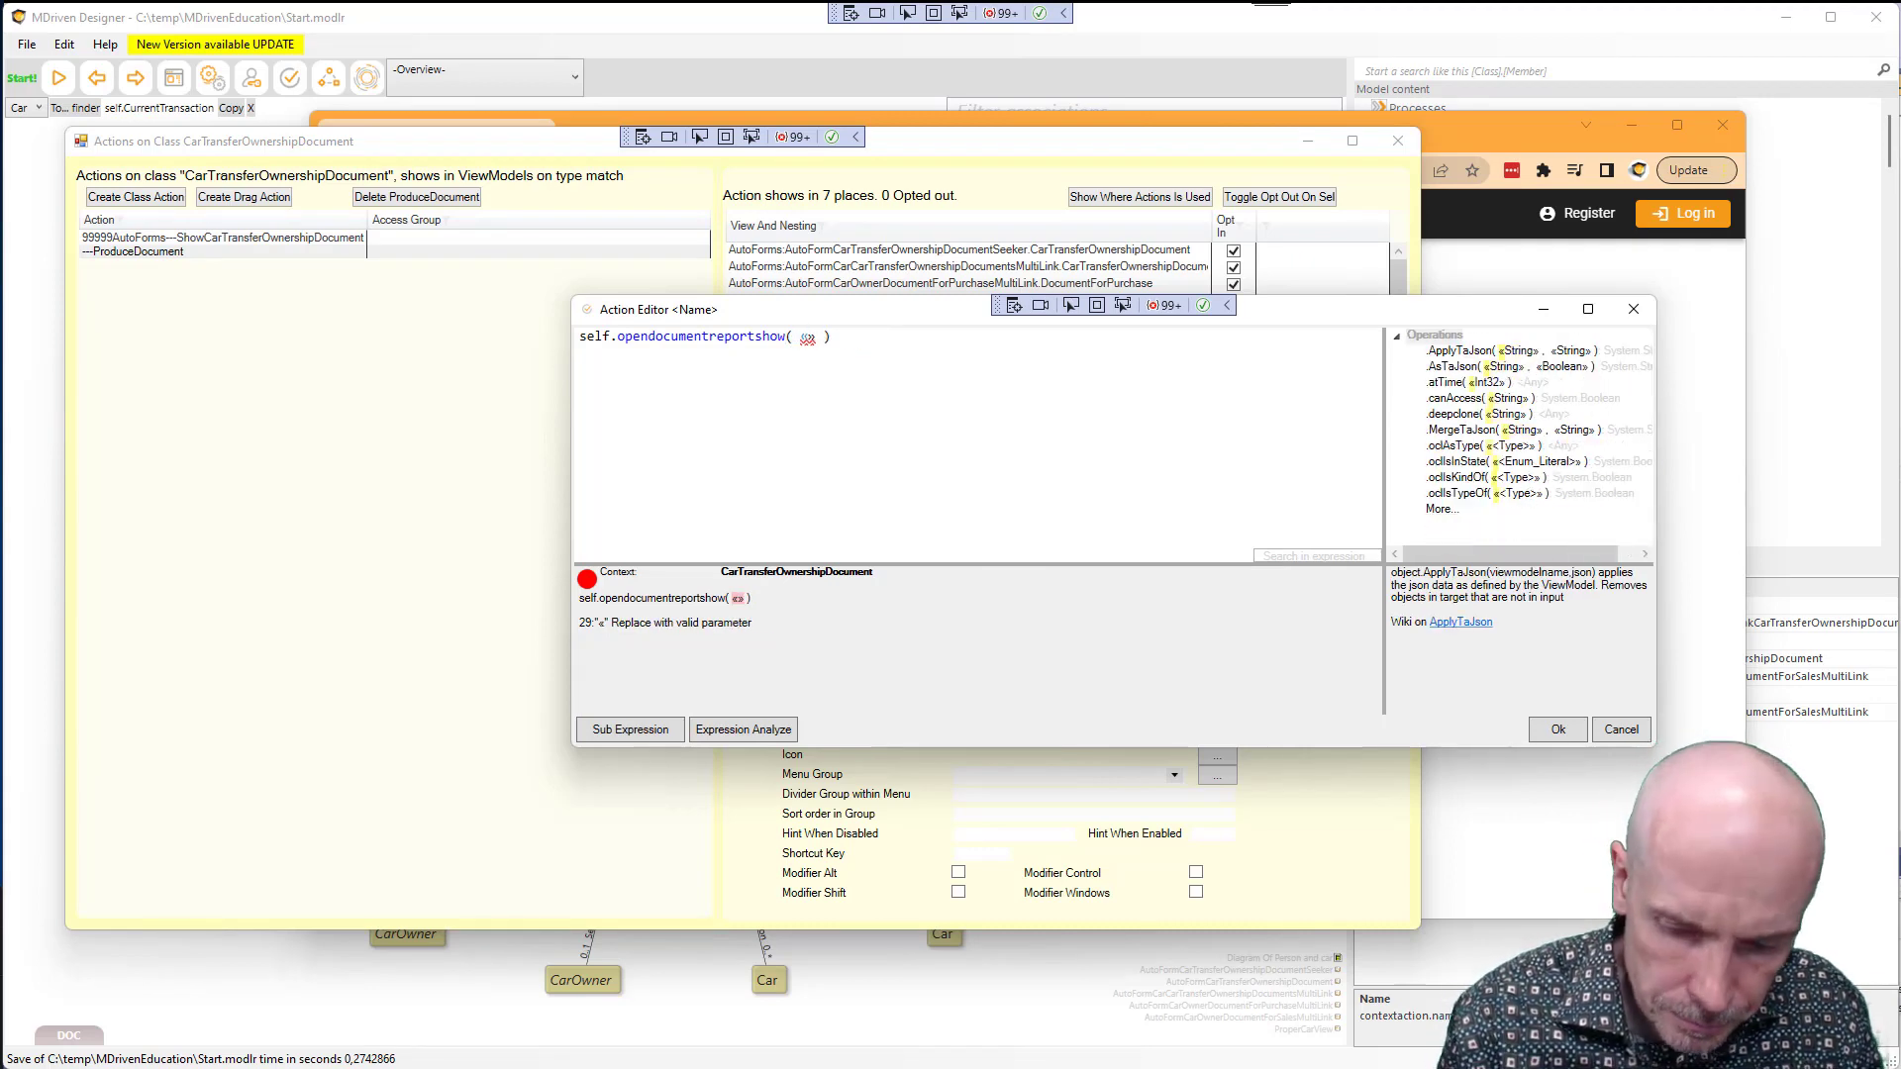
{"action": "key", "text": "BackSpace"}
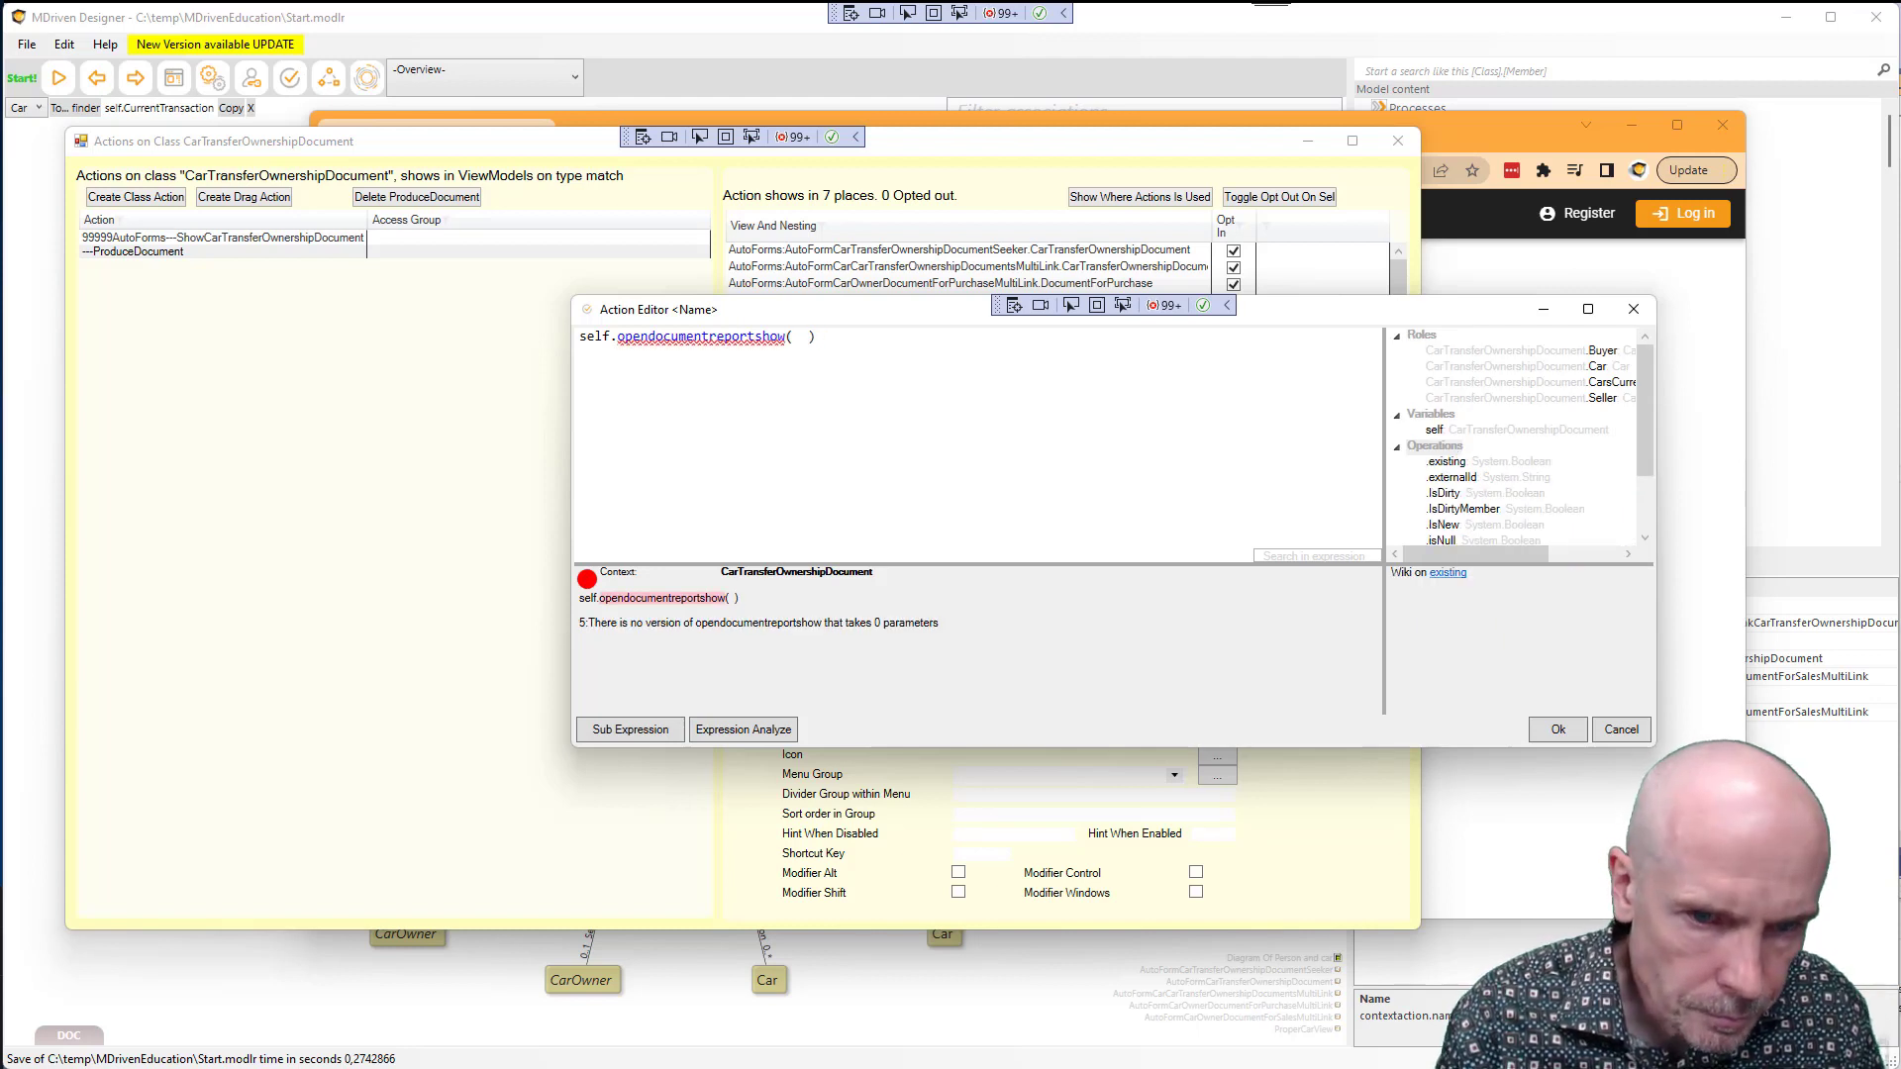
{"action": "type", "text": "Car"}
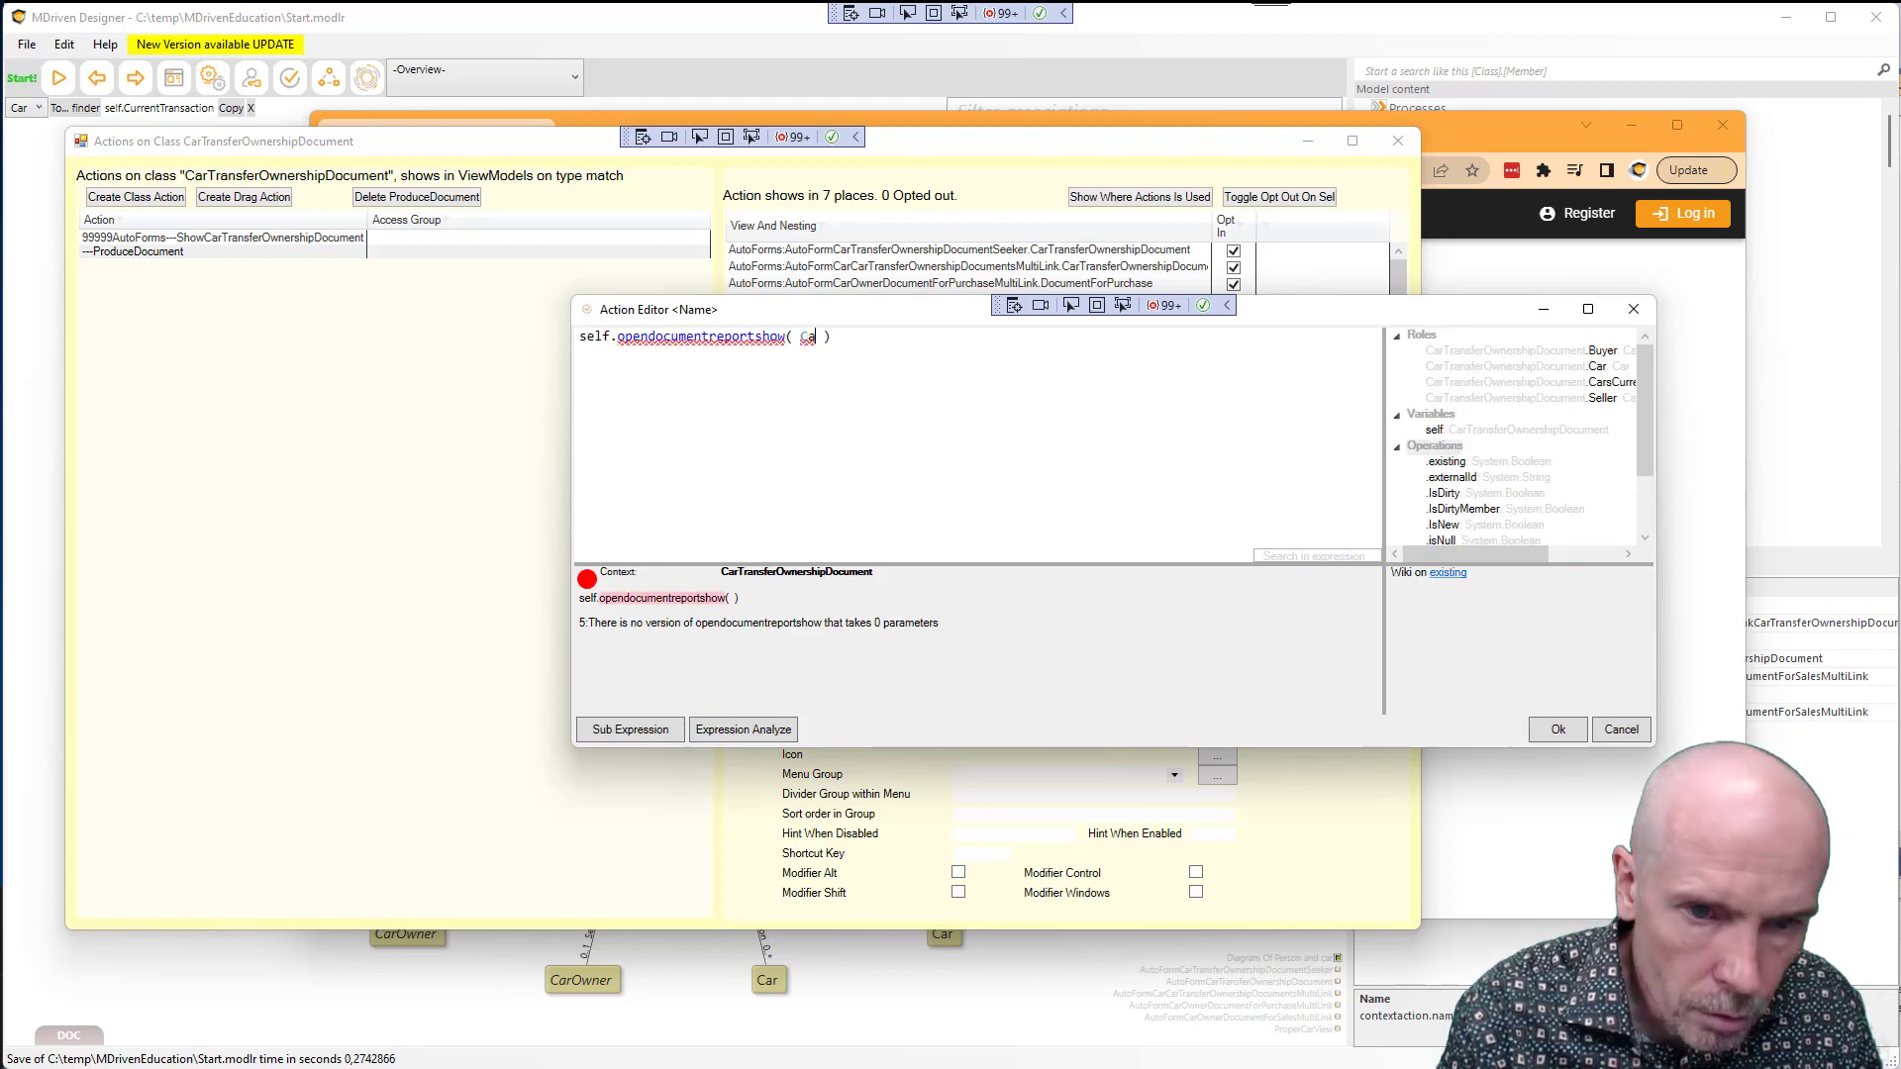
{"action": "type", "text": "Trans"}
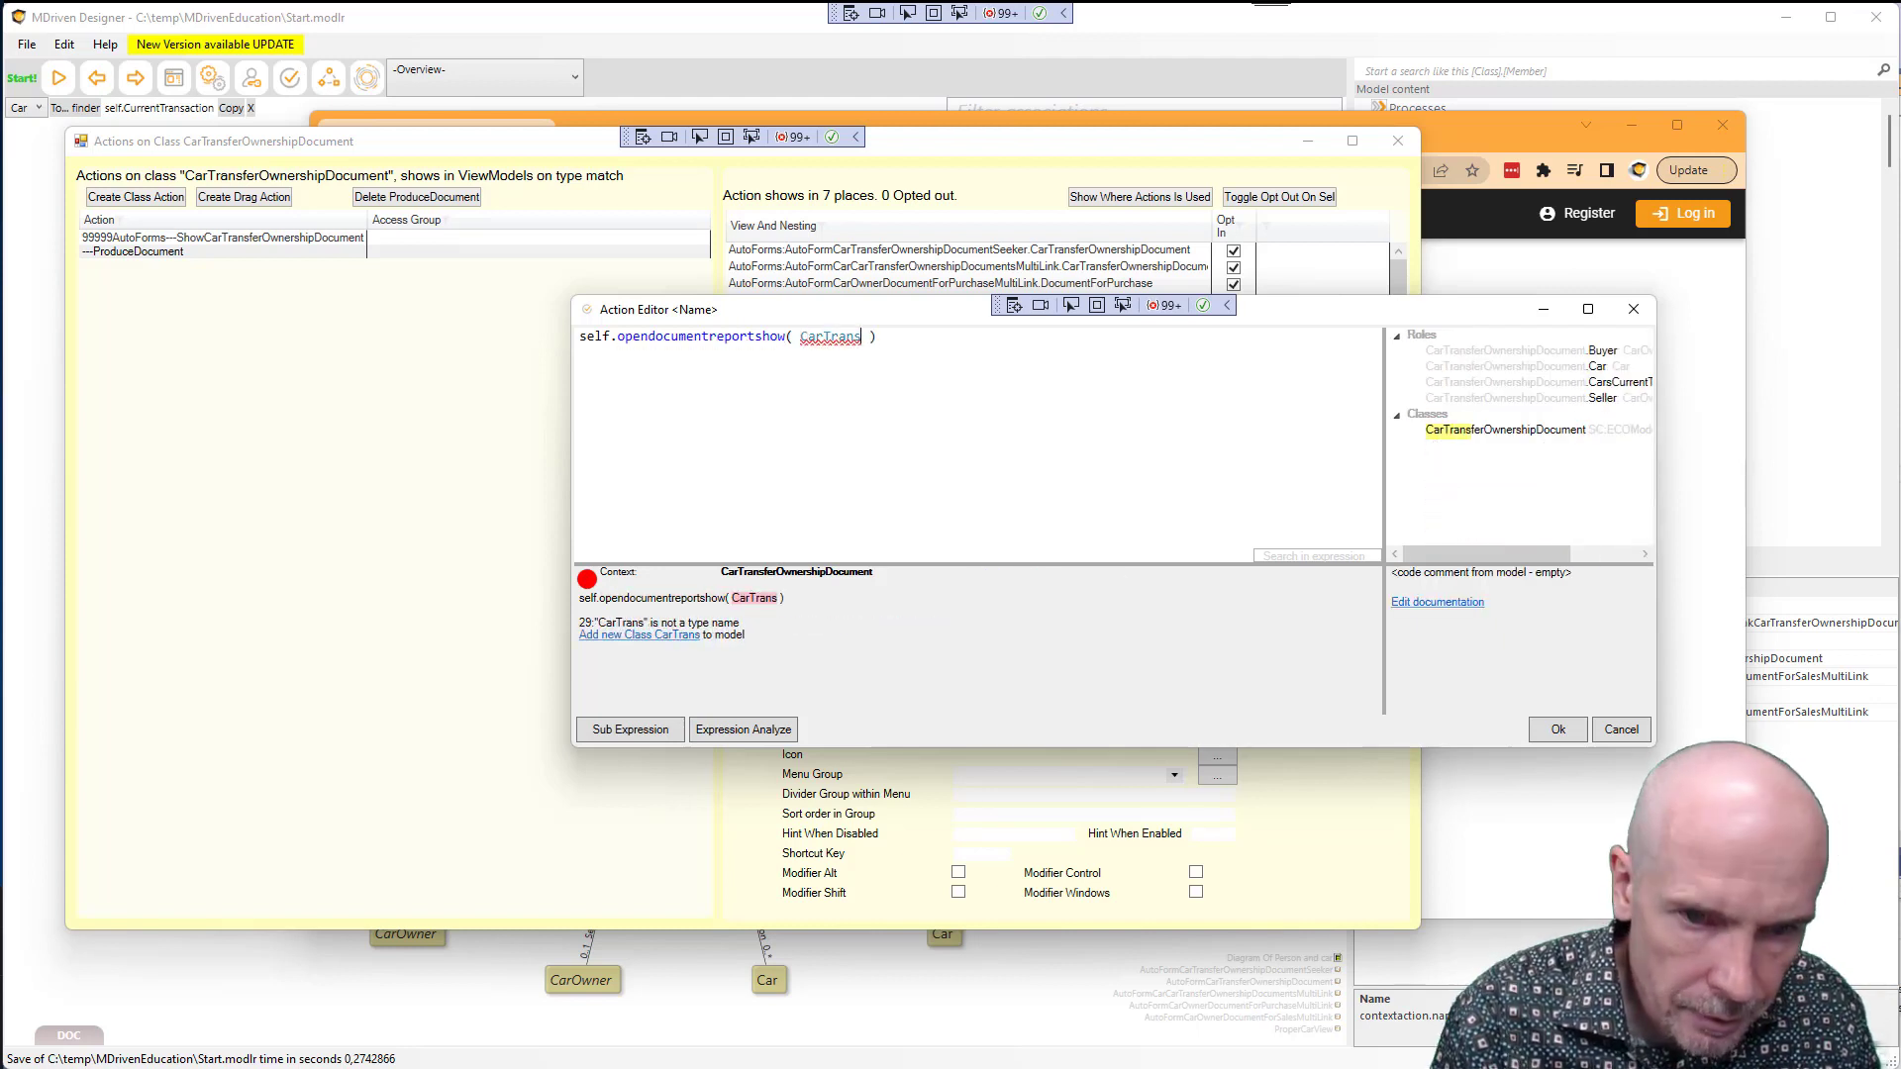
{"action": "type", "text": "fer"}
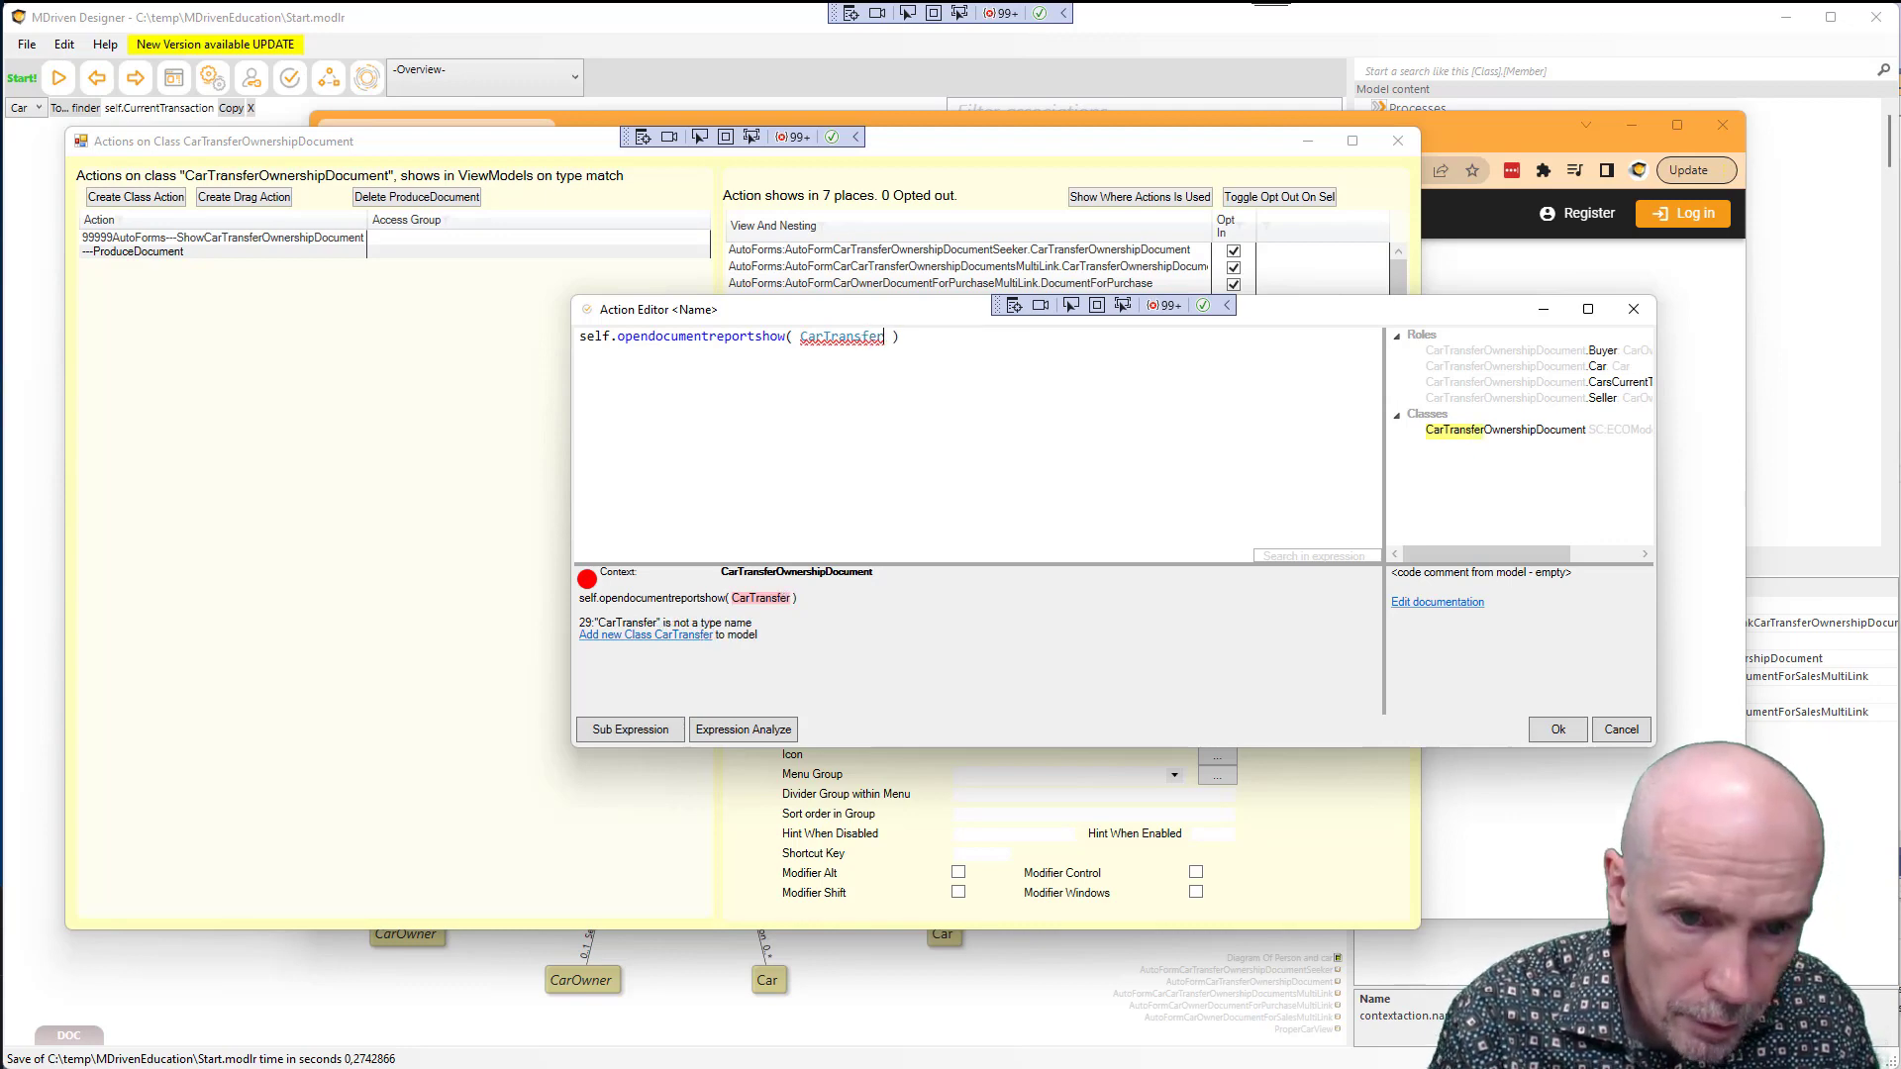
{"action": "type", "text": "Owne"}
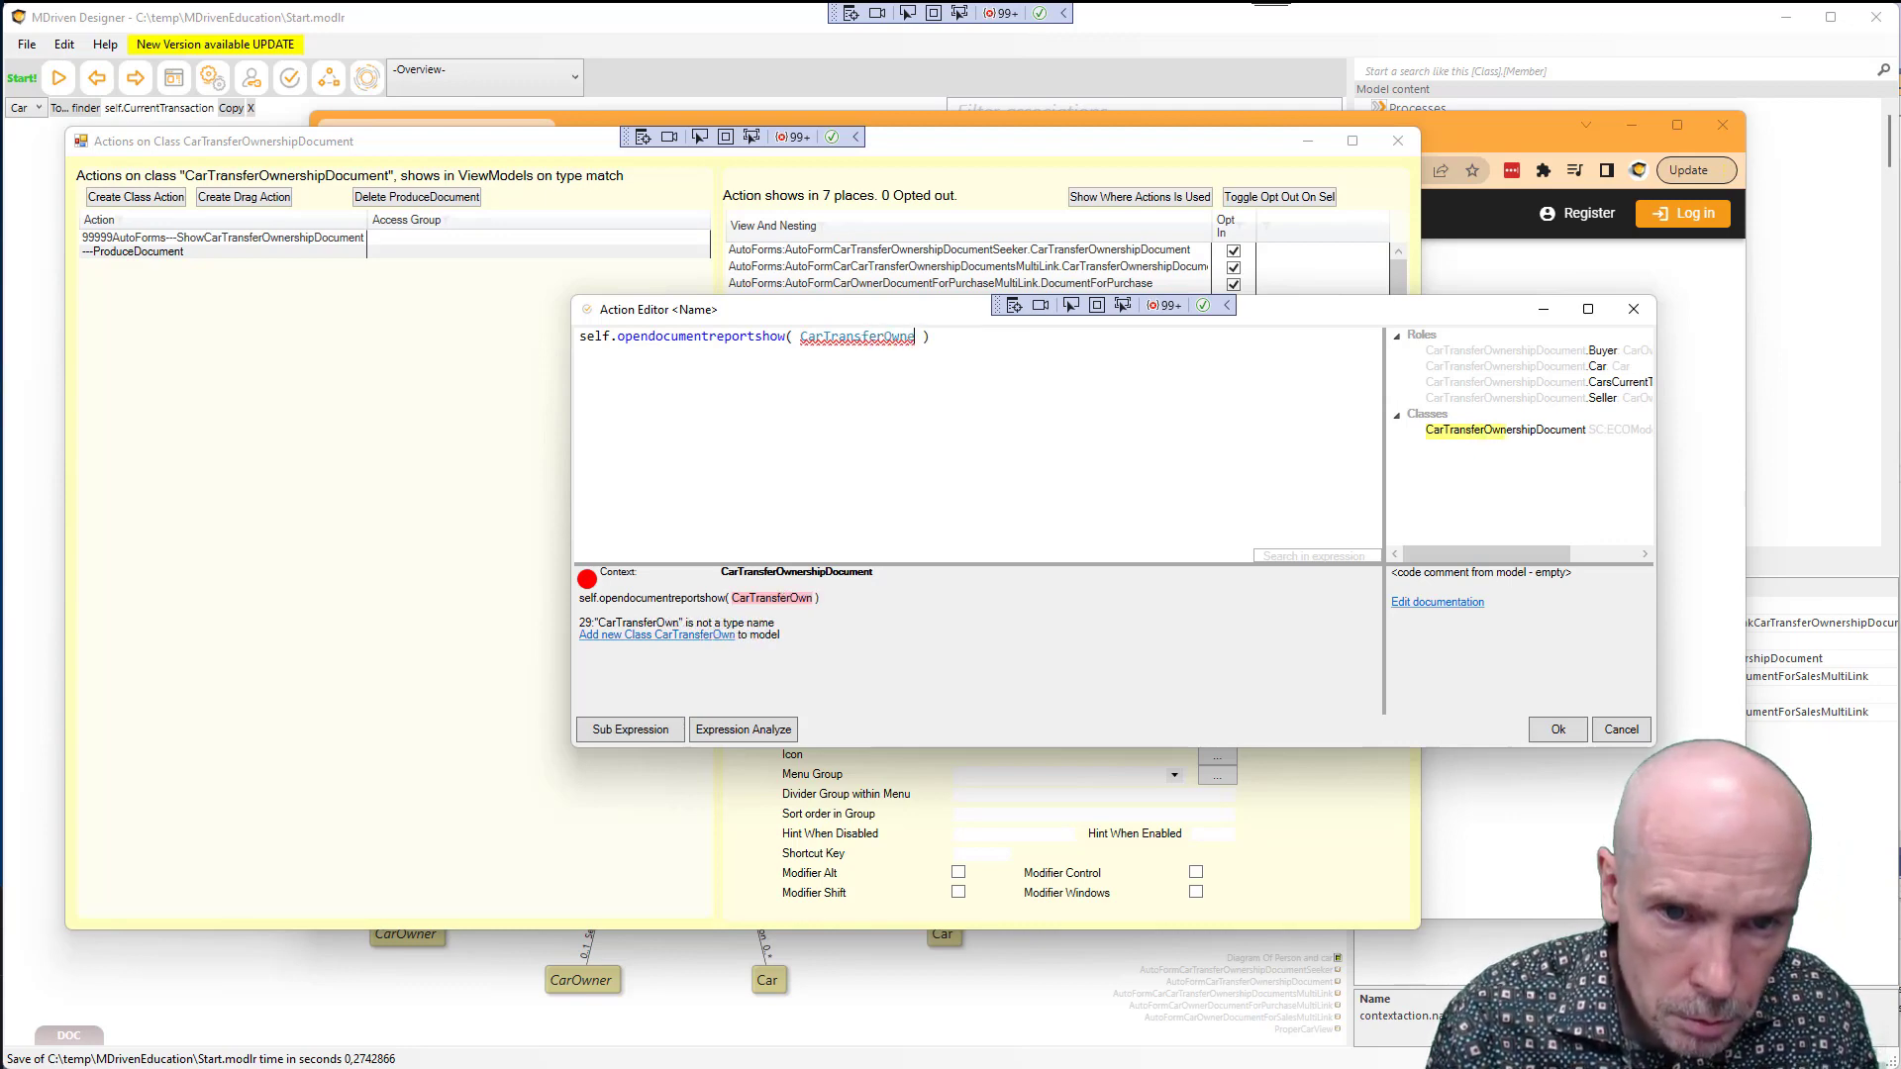
{"action": "type", "text": "rs"}
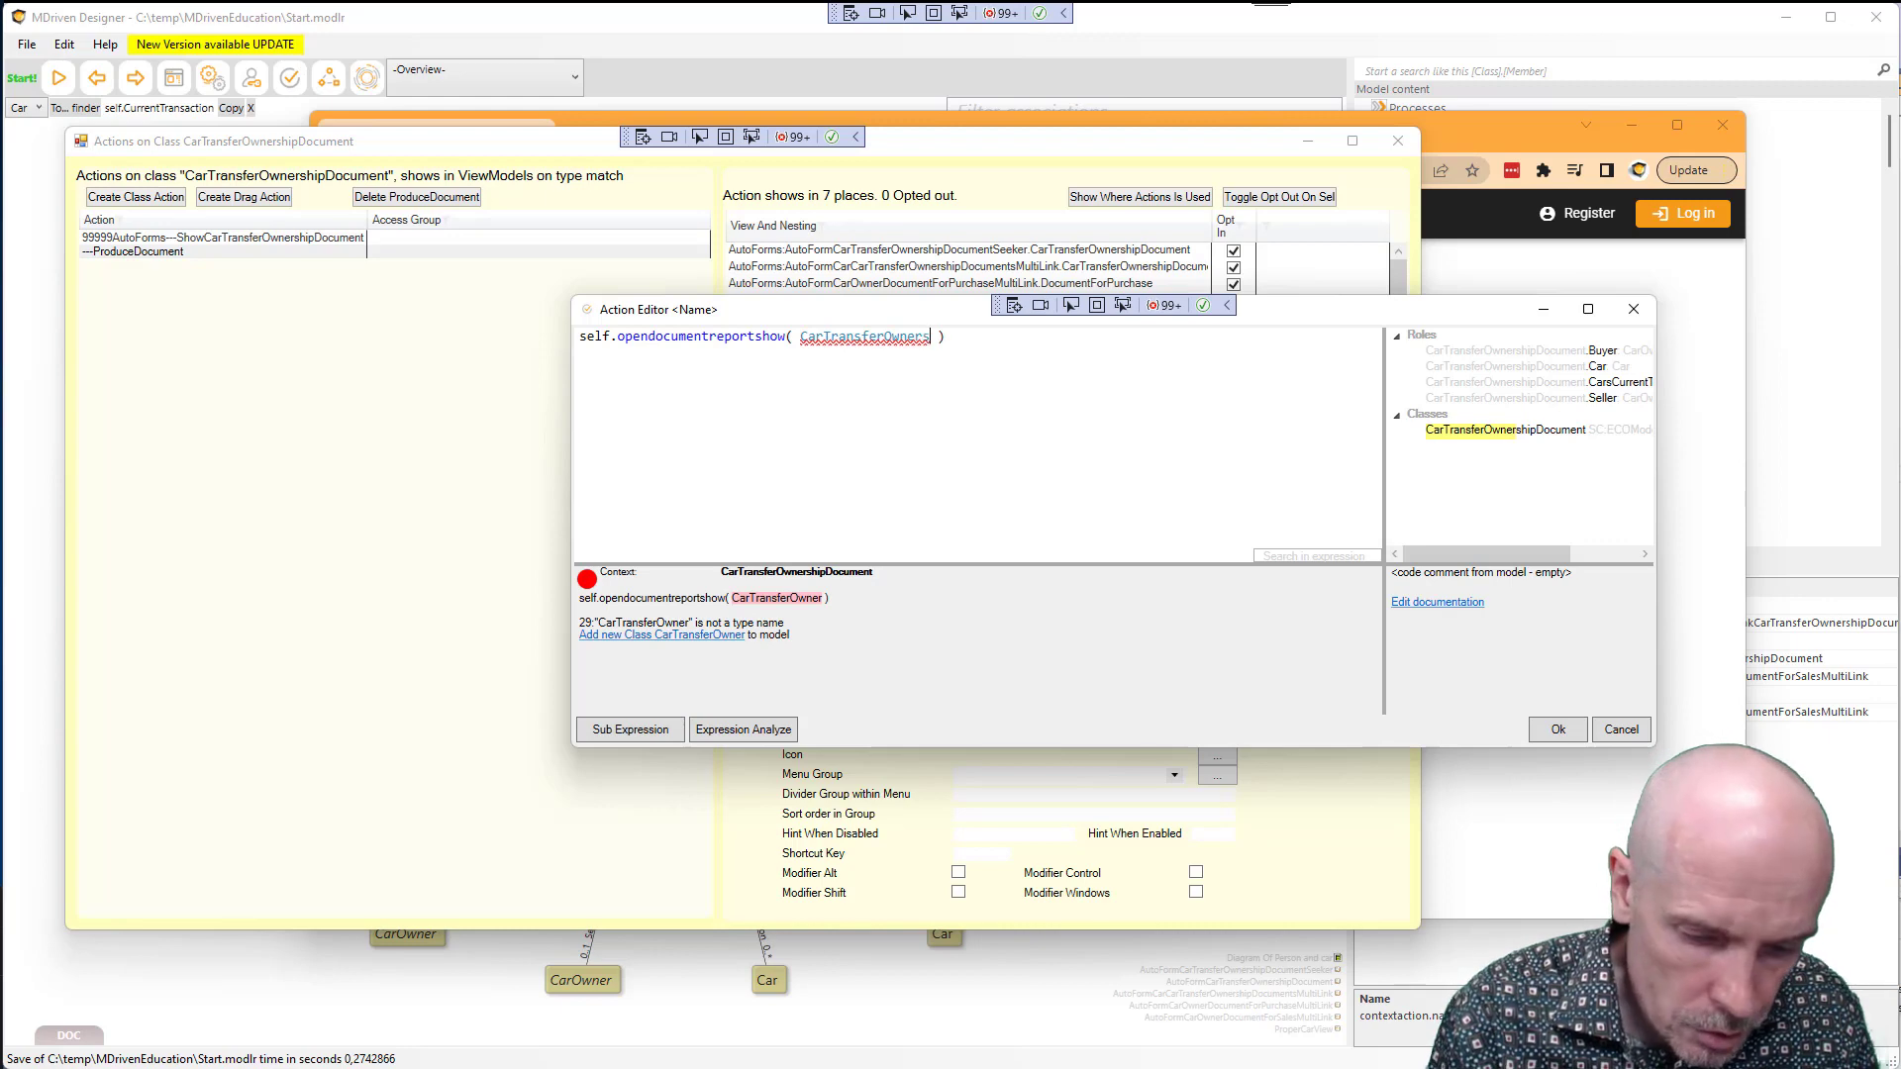
{"action": "type", "text": "hipD"}
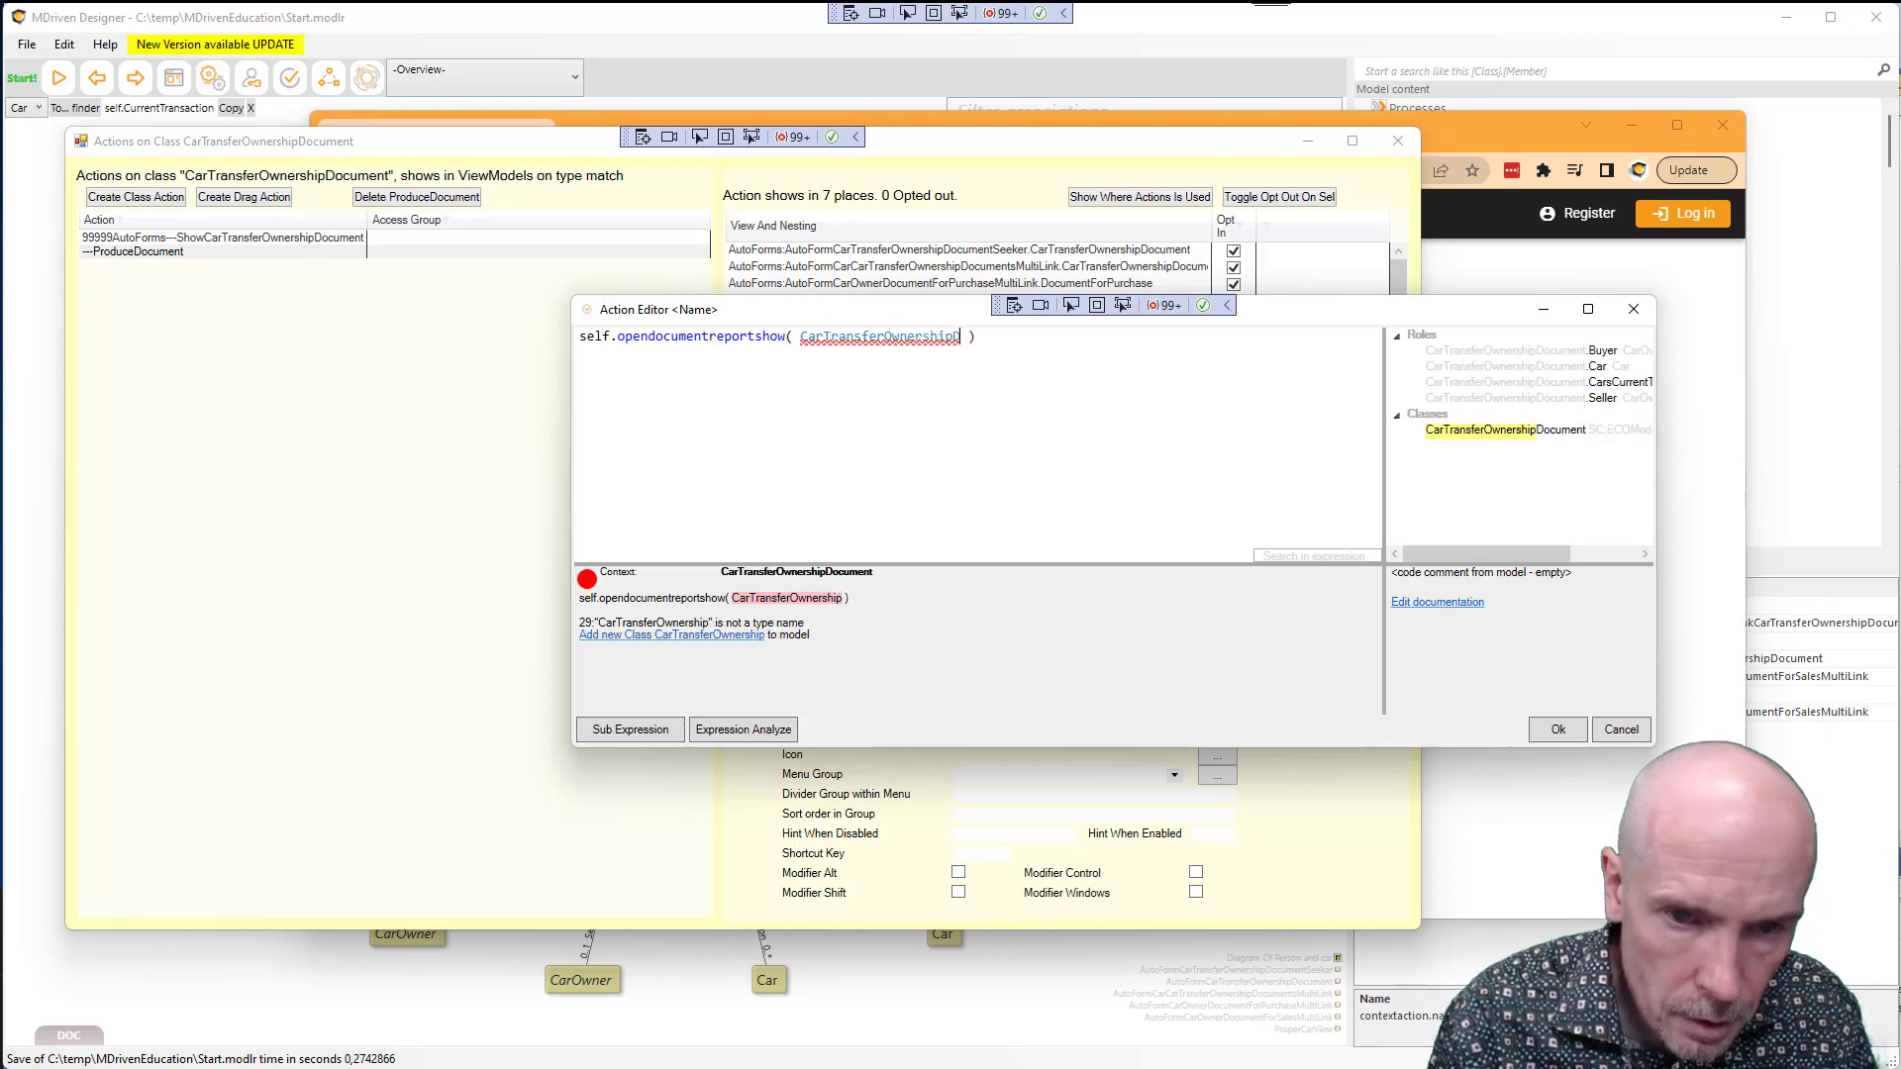
{"action": "type", "text": "ocu"}
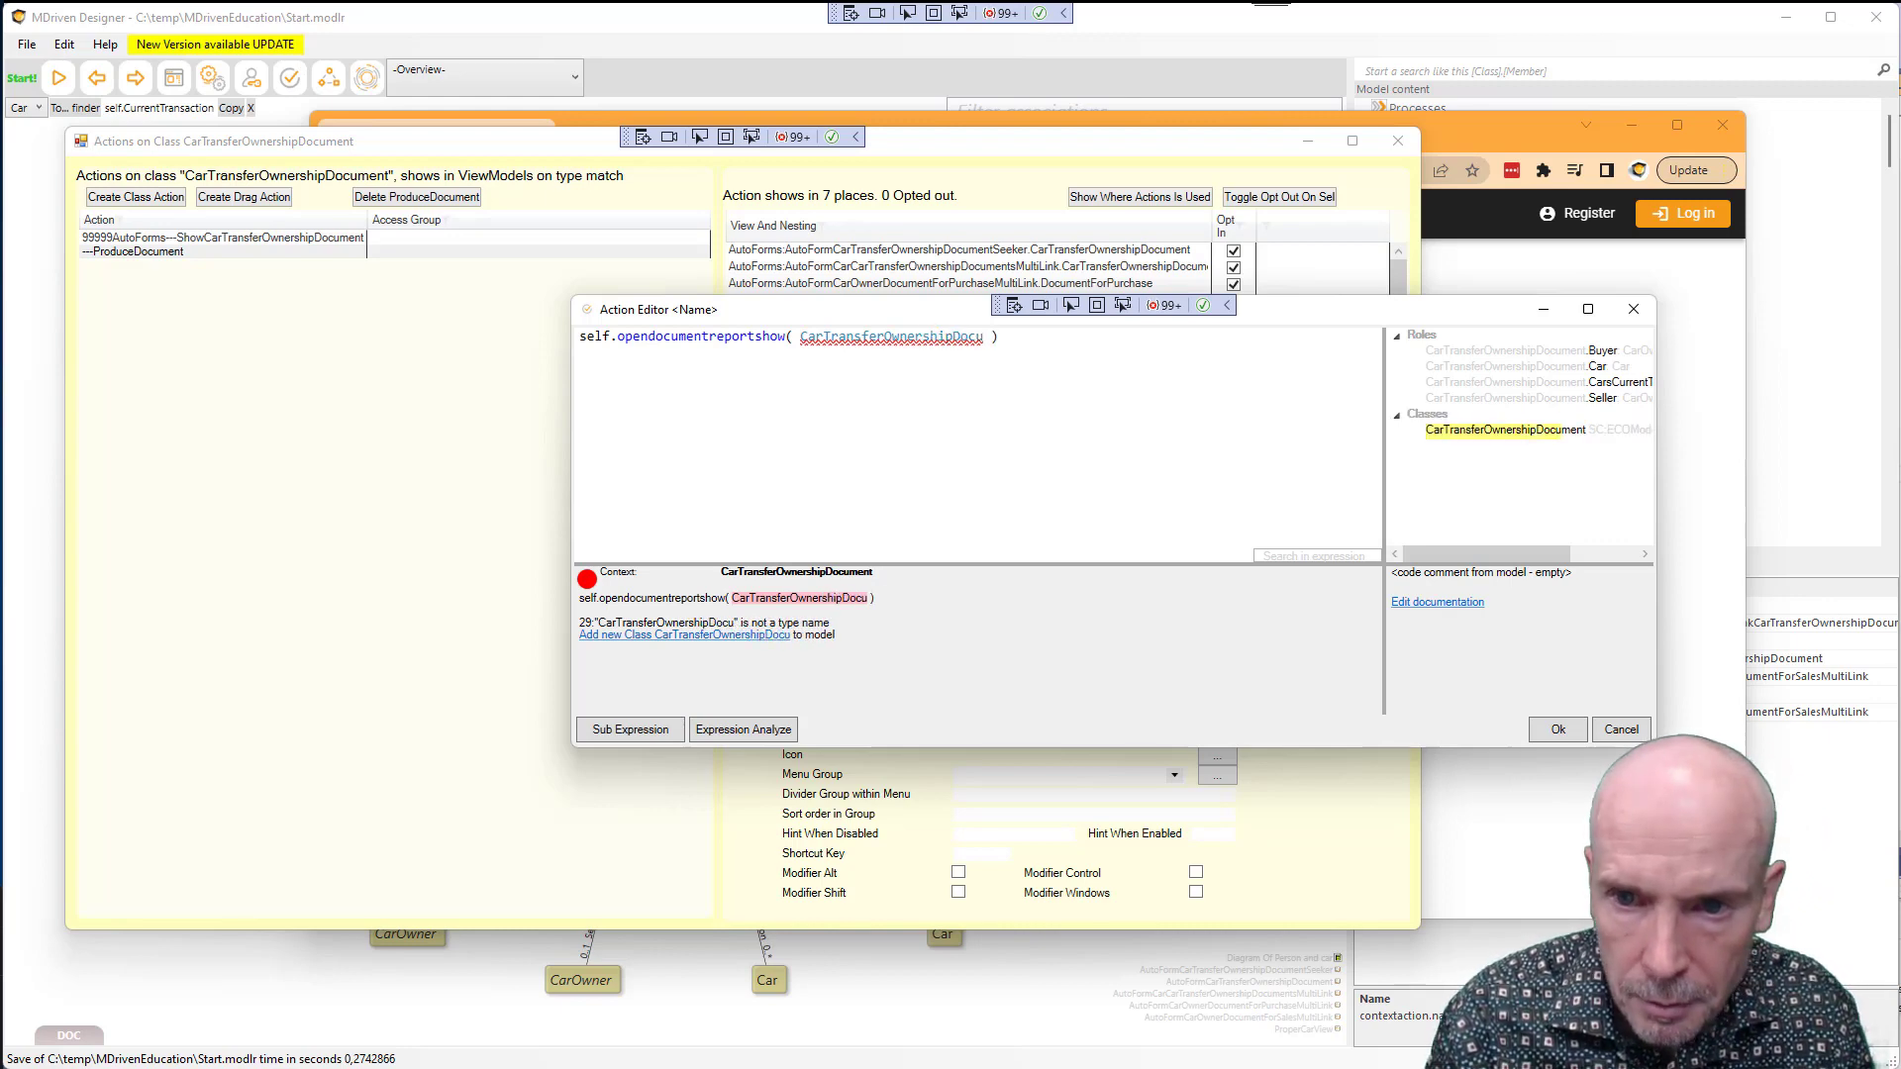
{"action": "double_click", "coordinate": [1499, 428]}
{"action": "left_click", "coordinate": [1009, 336]}
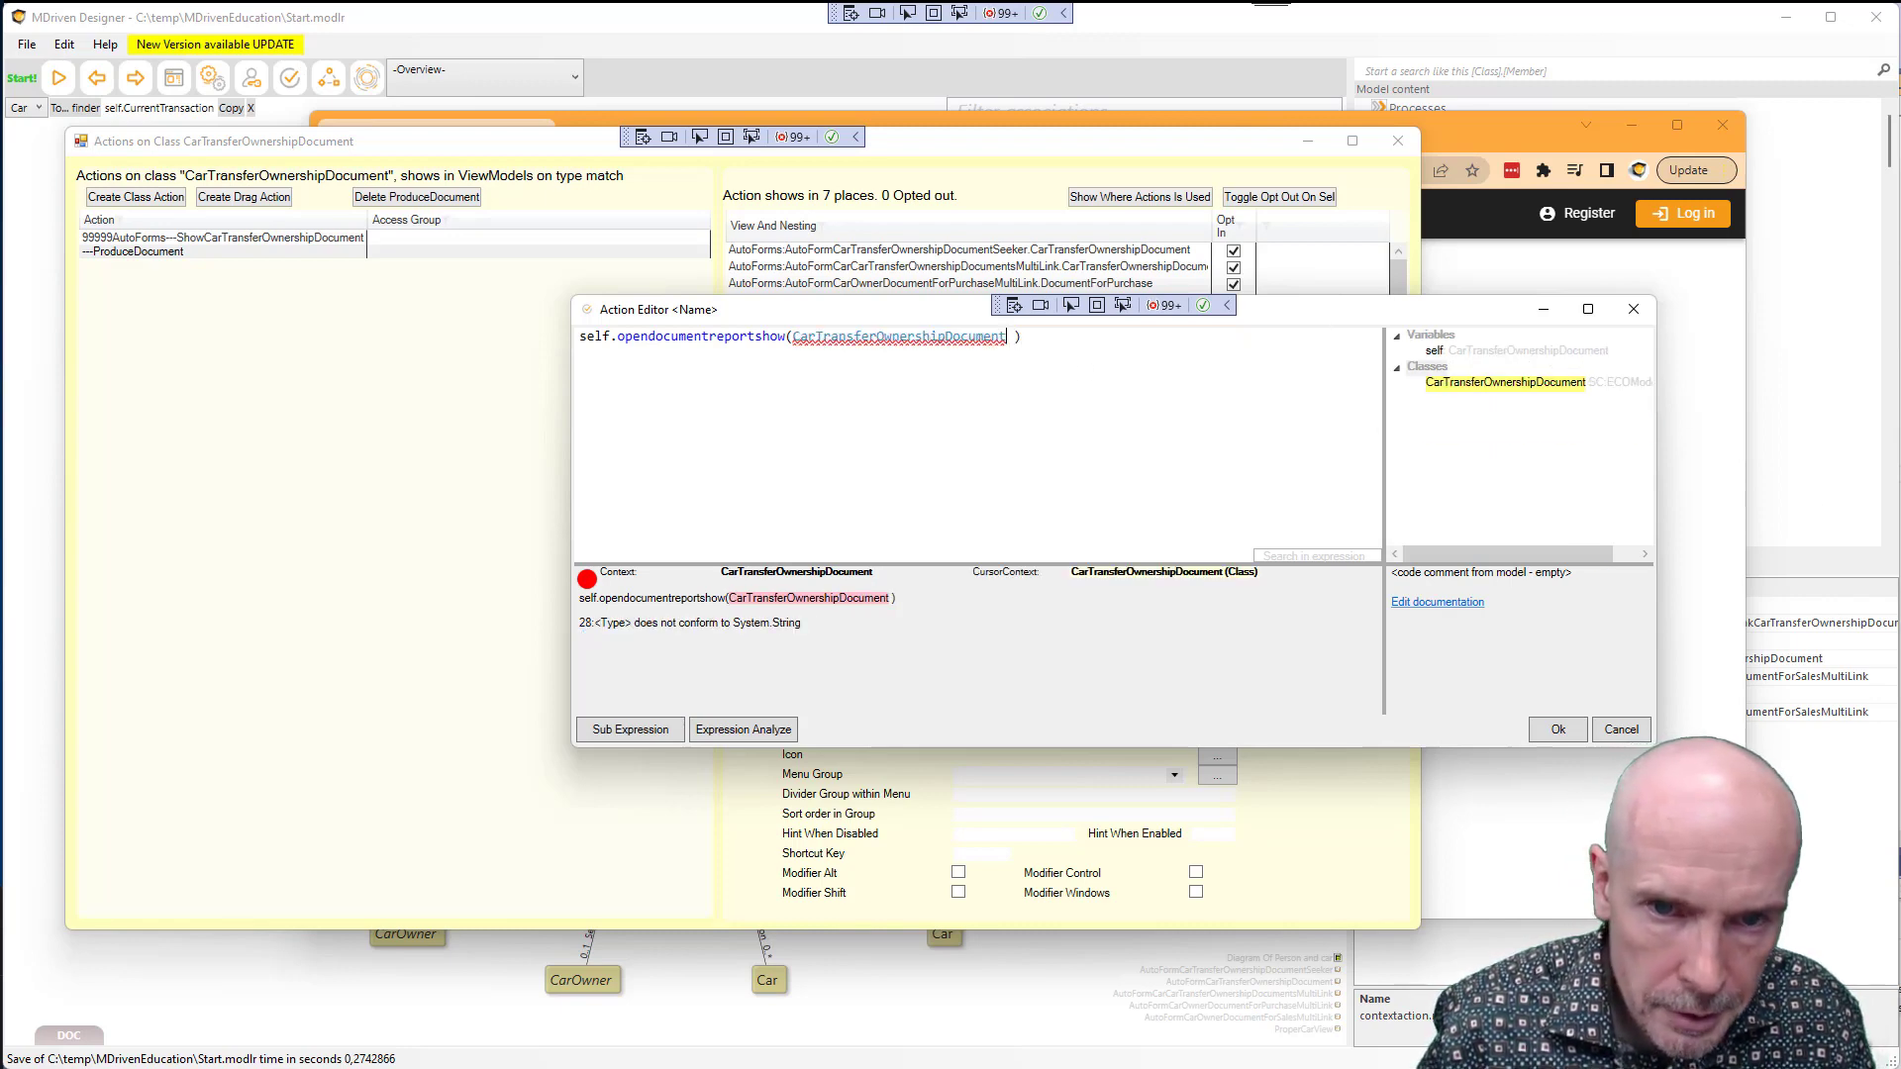
Extend the CarTransferOwnershipDocument argument of the opendocumentreportshow call with the viewmodels operator
{"action": "type", "text": ".viewm"}
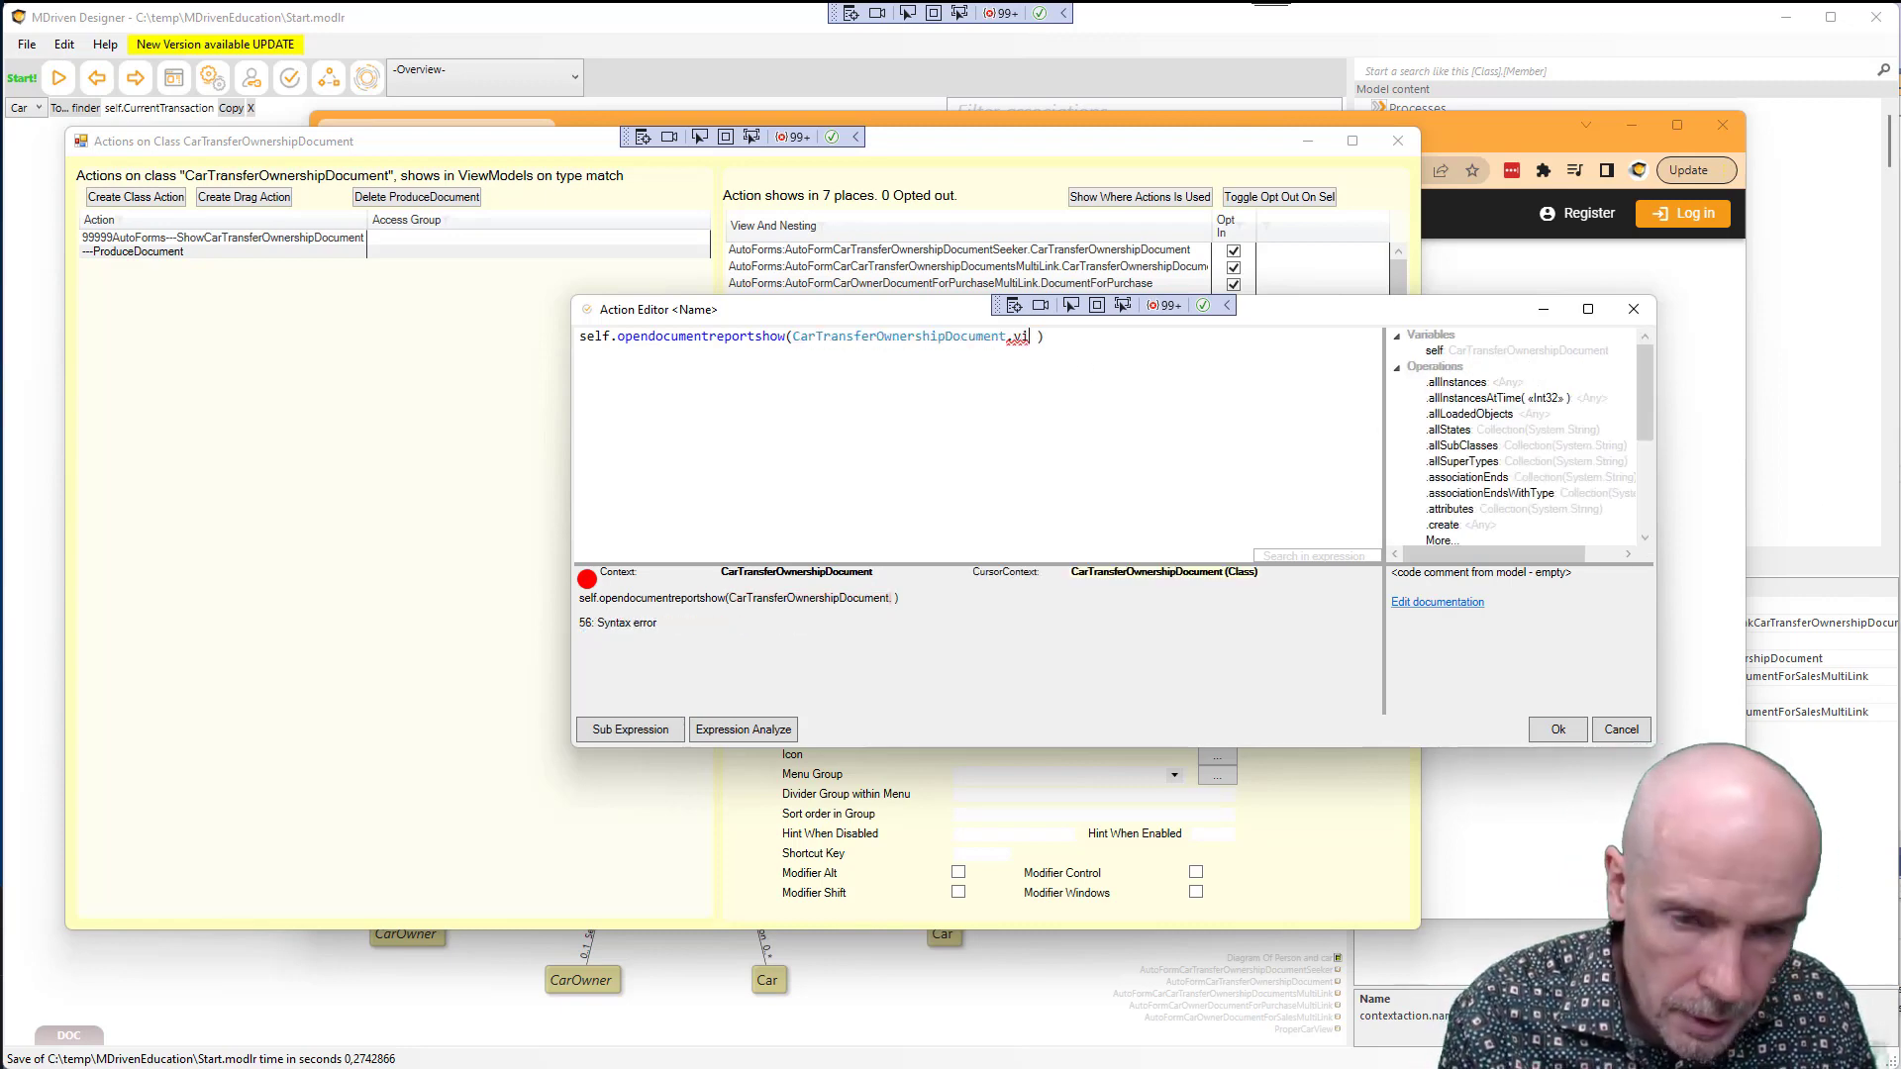
{"action": "type", "text": "odels"}
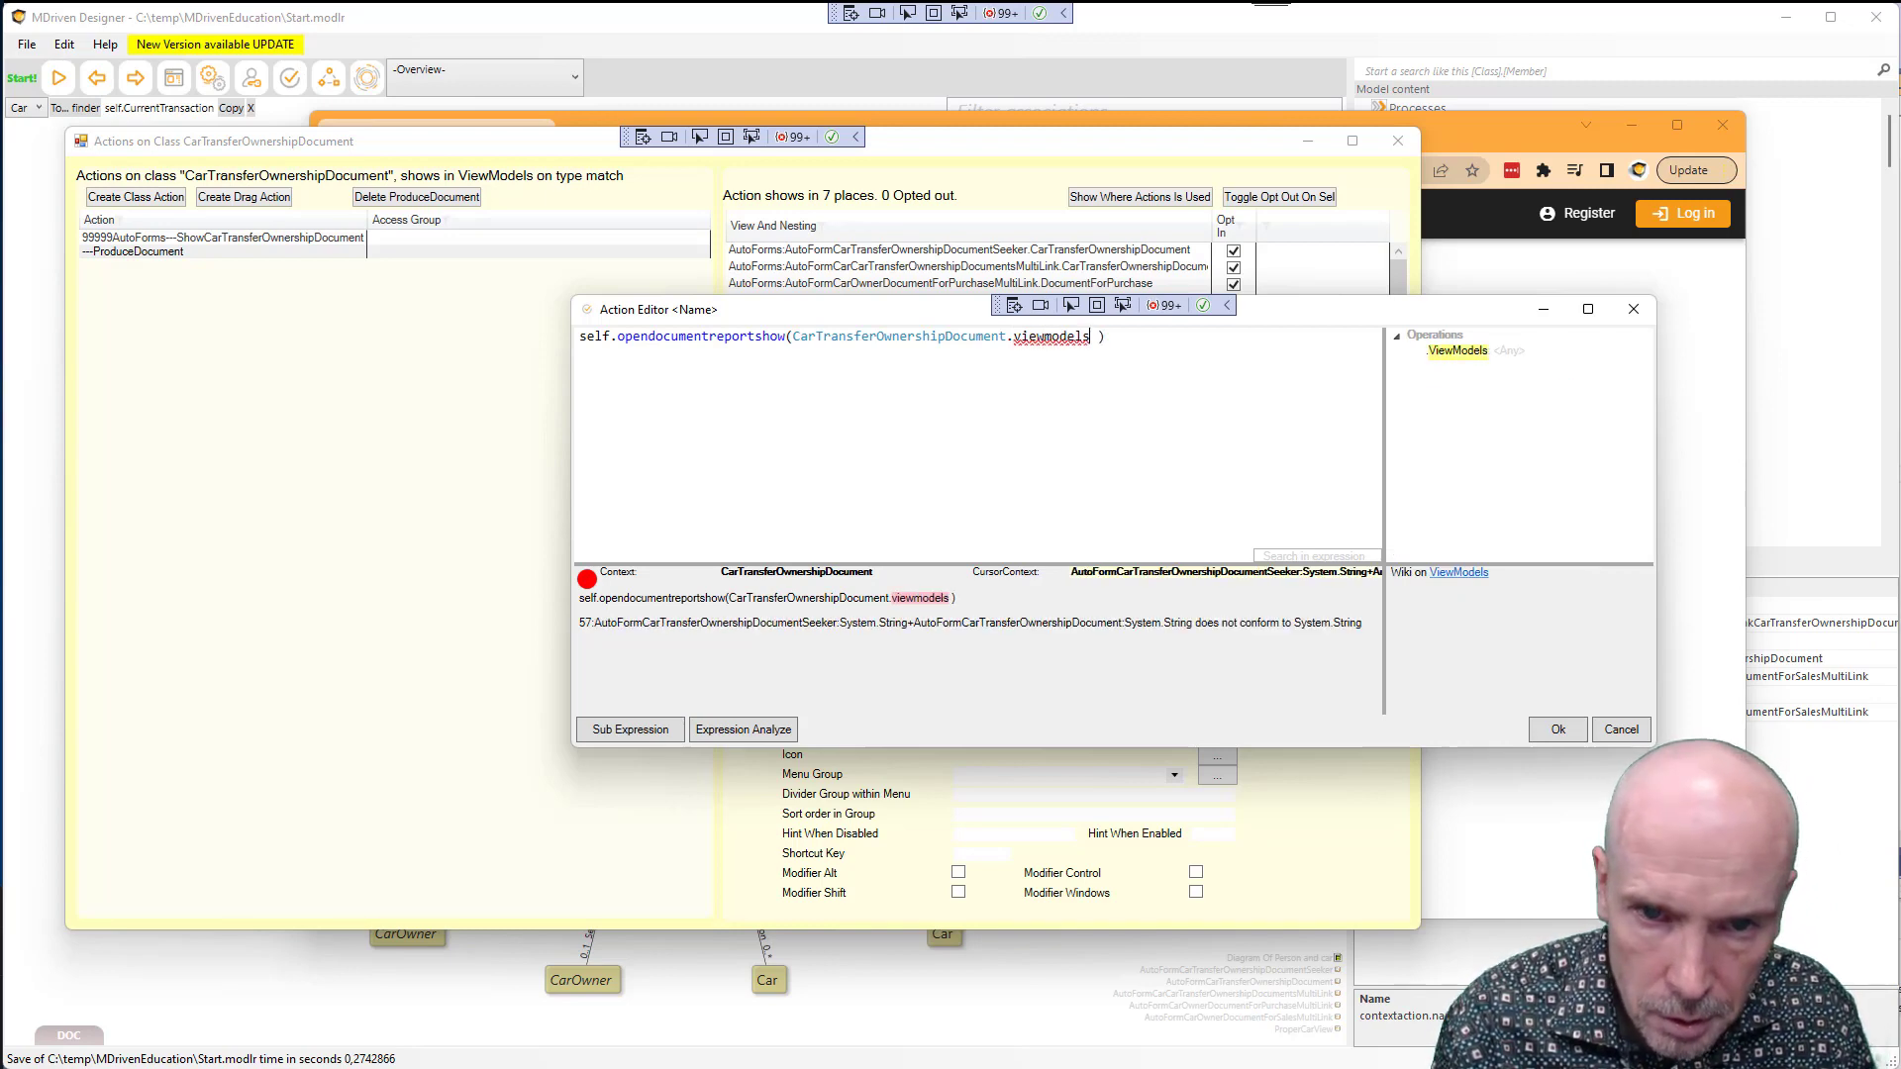
{"action": "type", "text": ","}
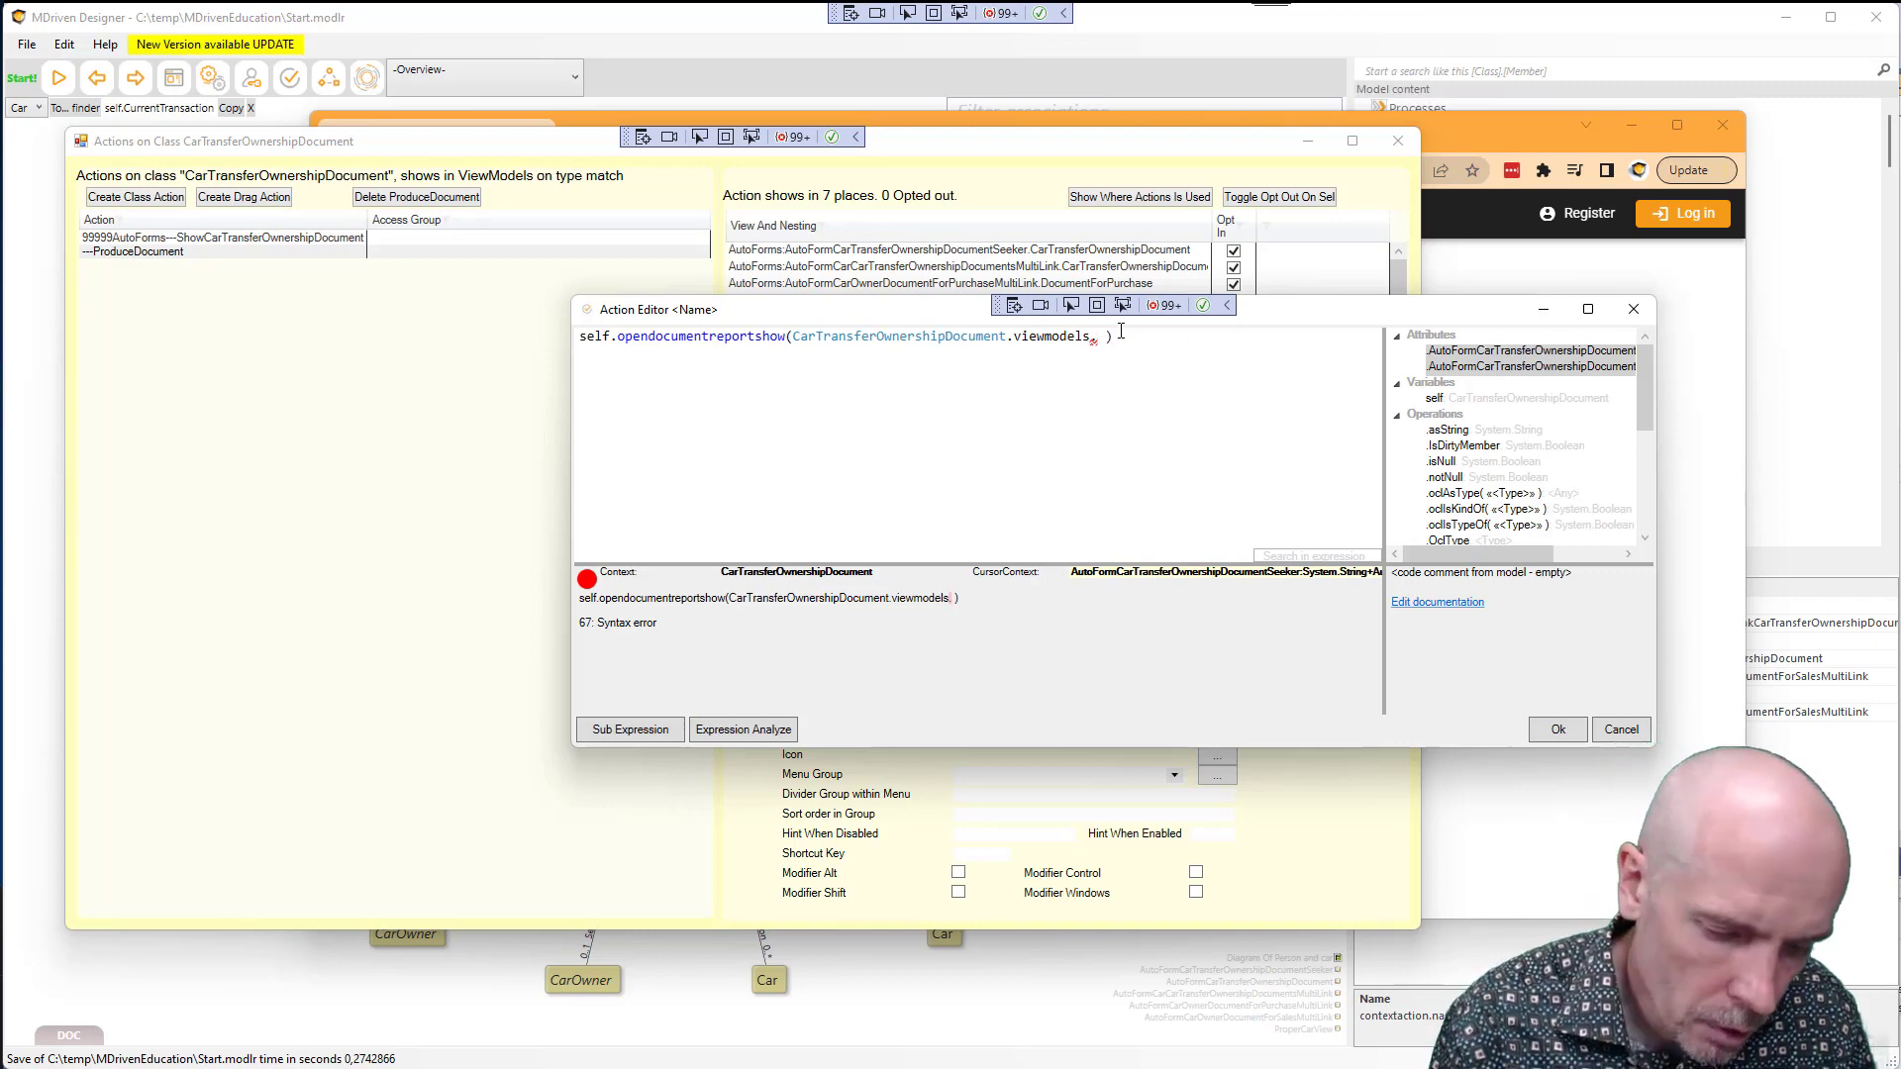
Complete the argument with the view model name TheTemplateForCarTransferOwnershipDocumentReport, reusing the class name from the expression, and accept the action expression
{"action": "type", "text": "here"}
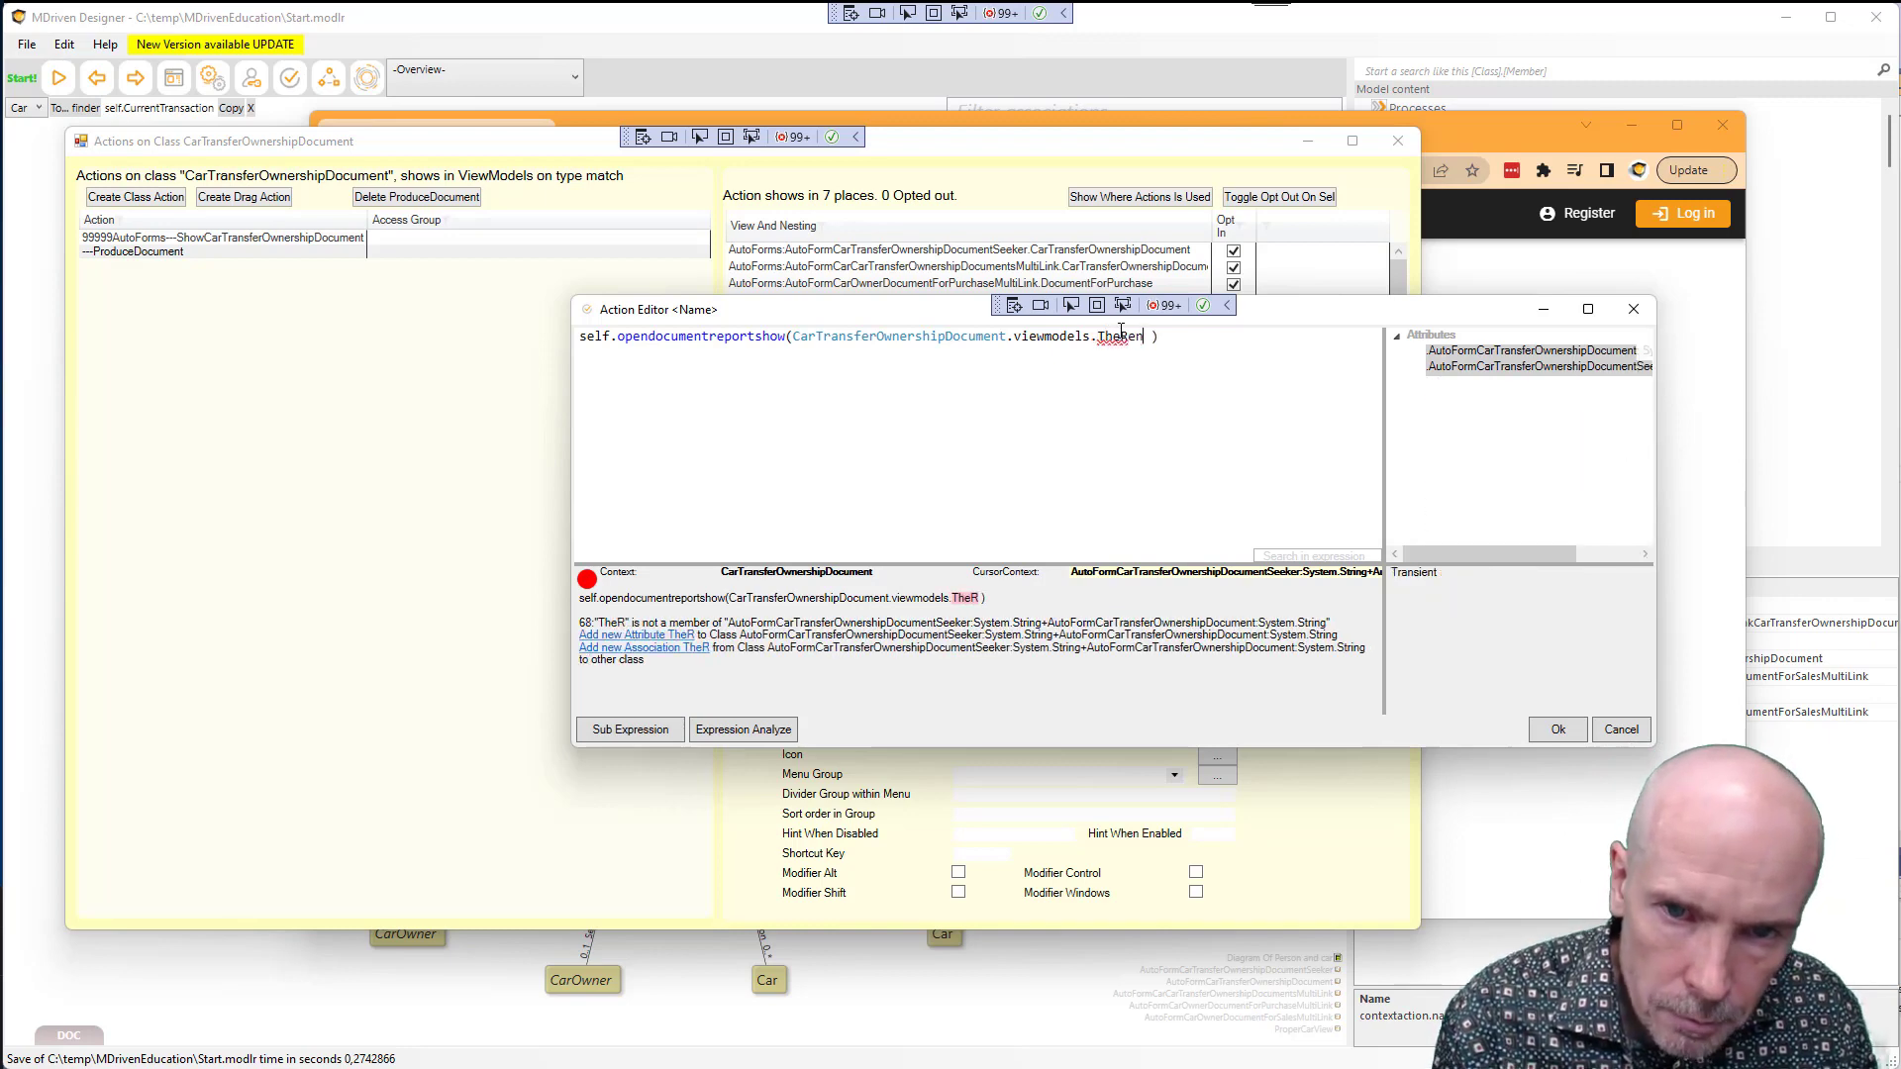
{"action": "type", "text": "mplateFor"}
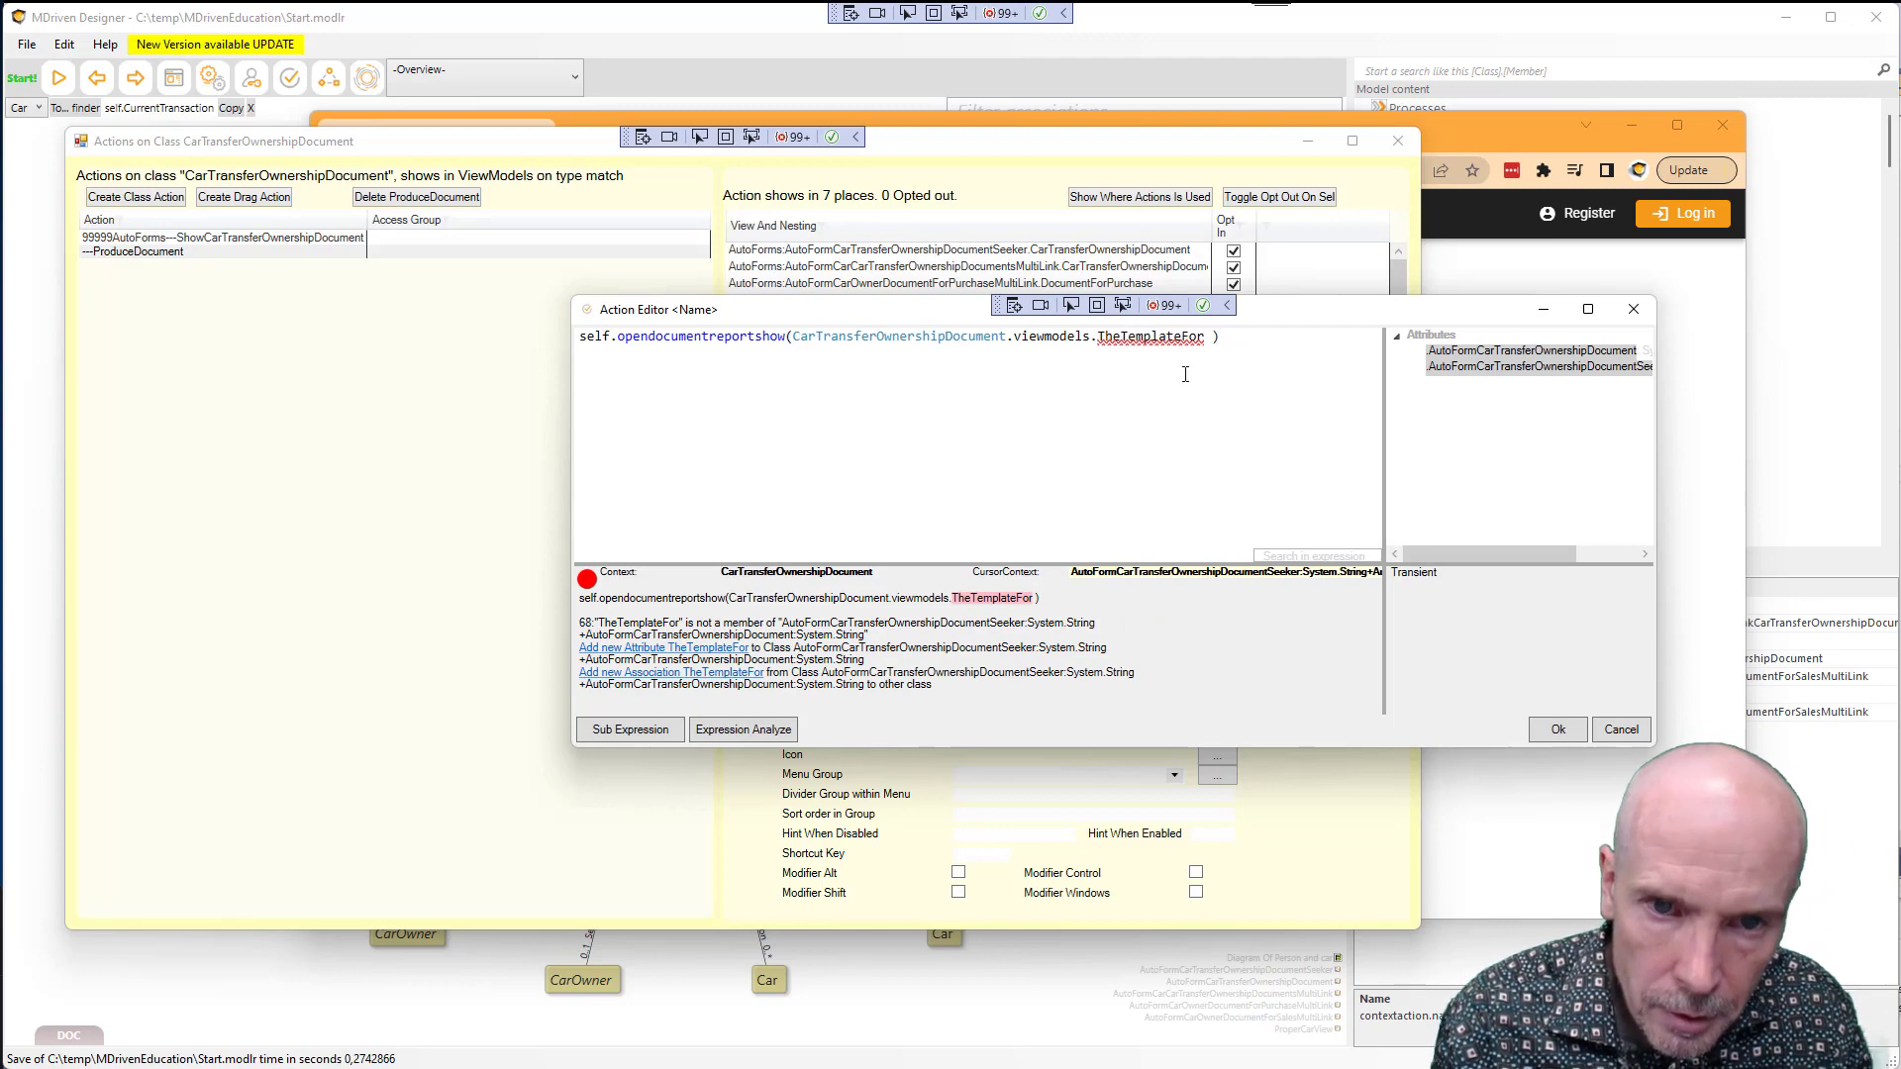
{"action": "key", "text": "ctrl+Left"}
{"action": "key", "text": "ctrl+Left"}
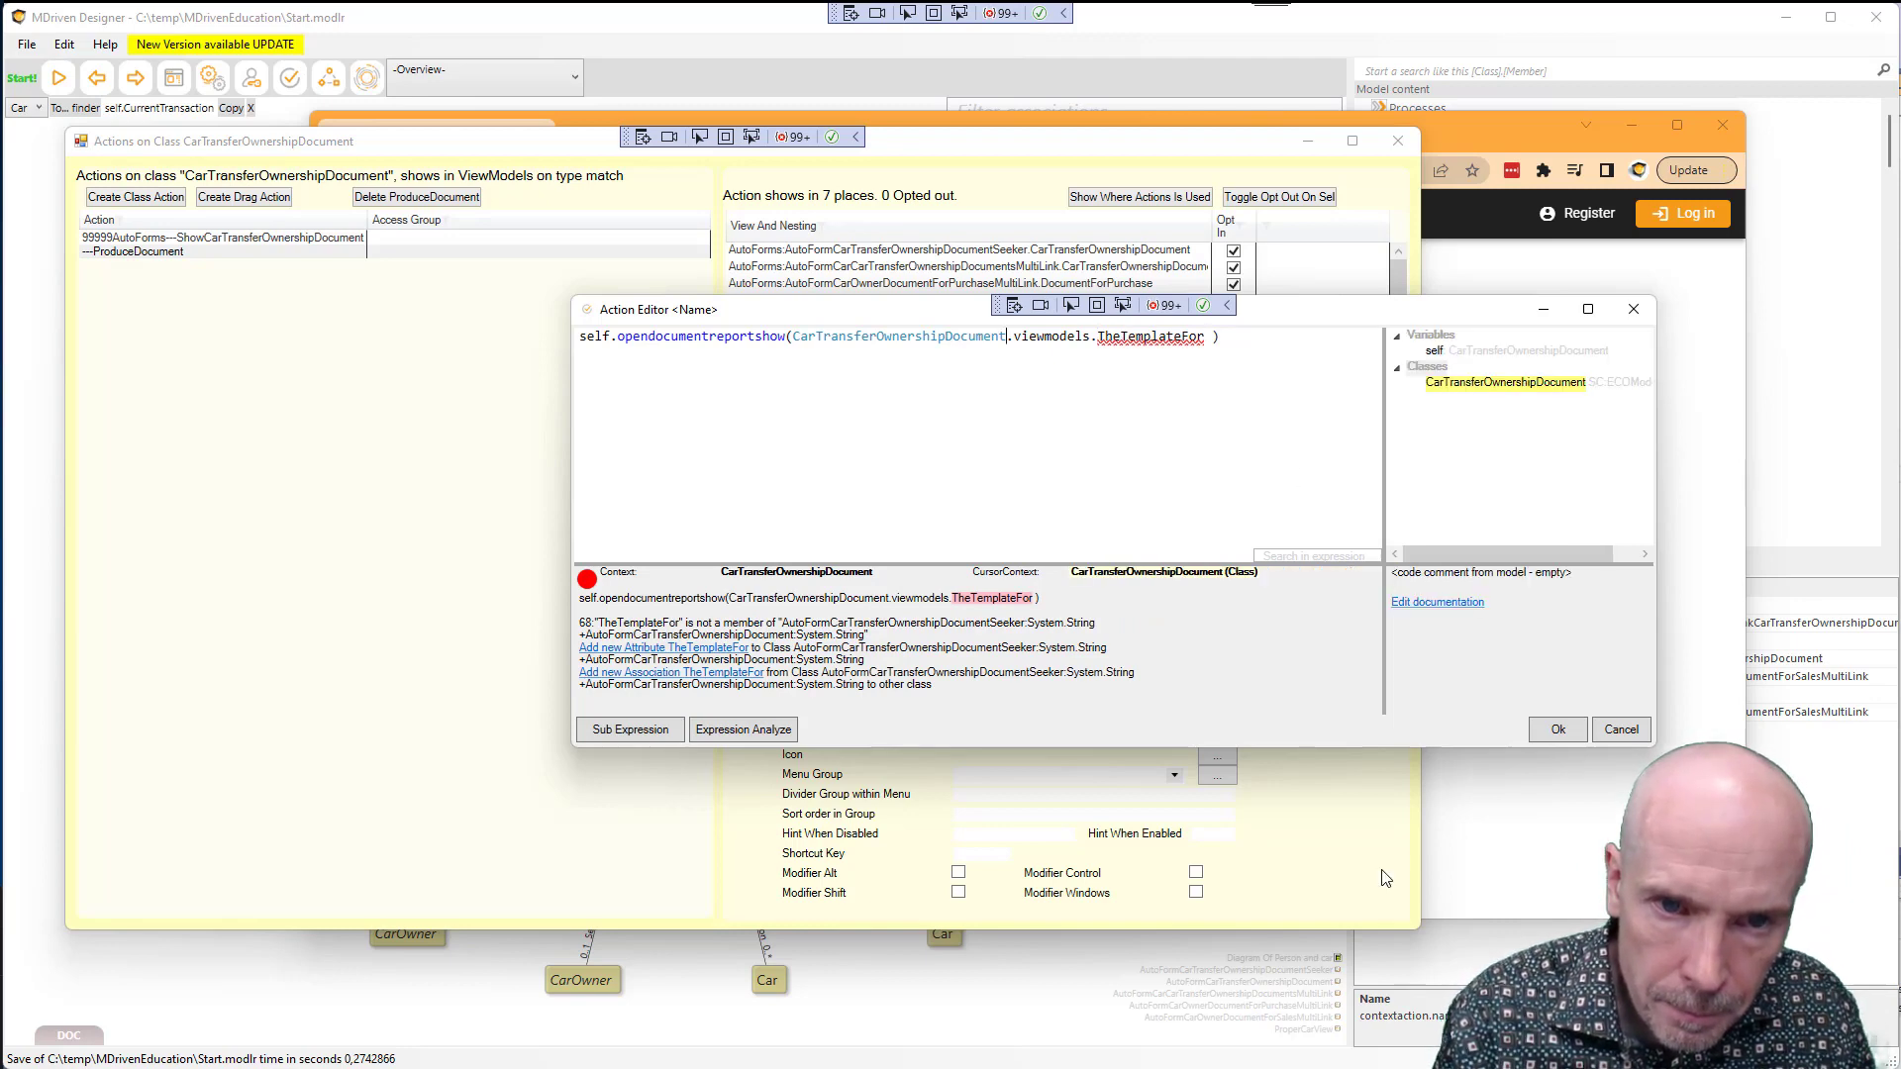
{"action": "key", "text": "ctrl+shift+Left"}
{"action": "key", "text": "ctrl+c"}
{"action": "key", "text": "End"}
{"action": "key", "text": "Left"}
{"action": "key", "text": "Left"}
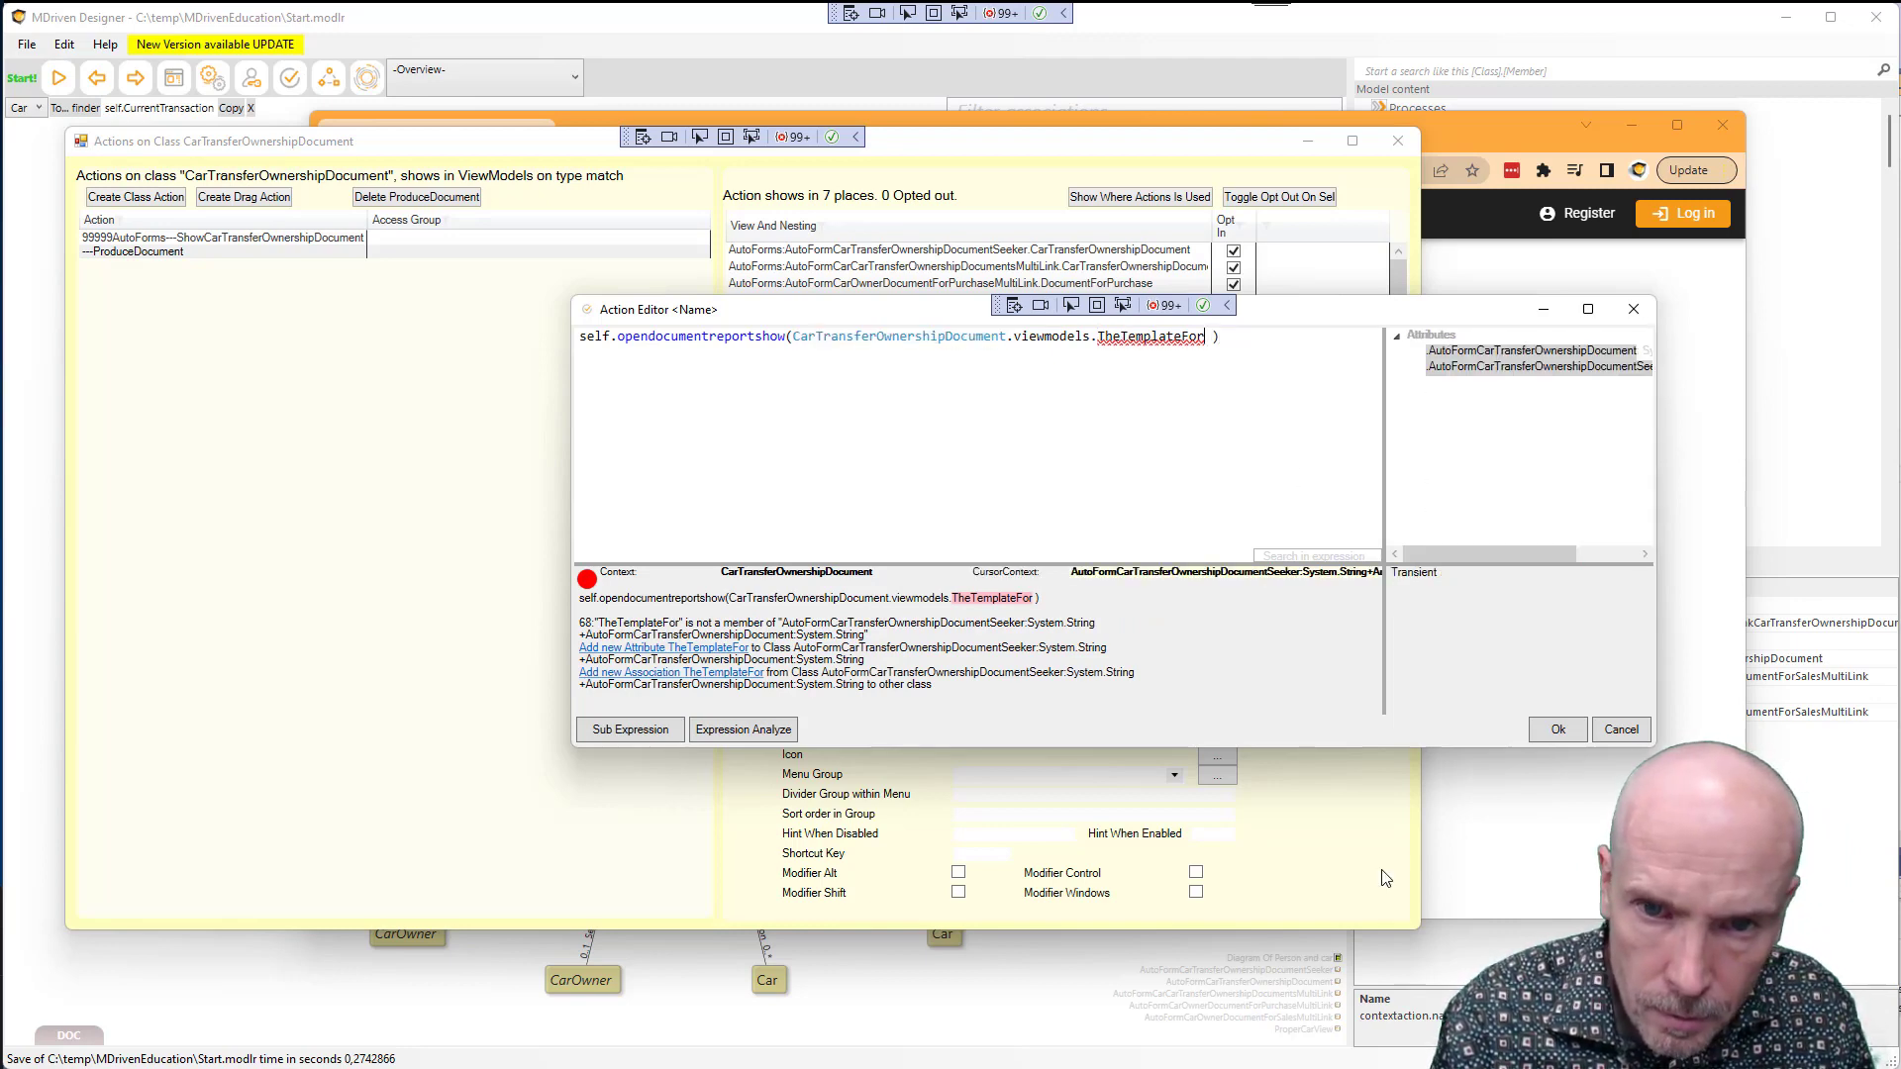
{"action": "key", "text": "ctrl+v"}
{"action": "type", "text": "Report"}
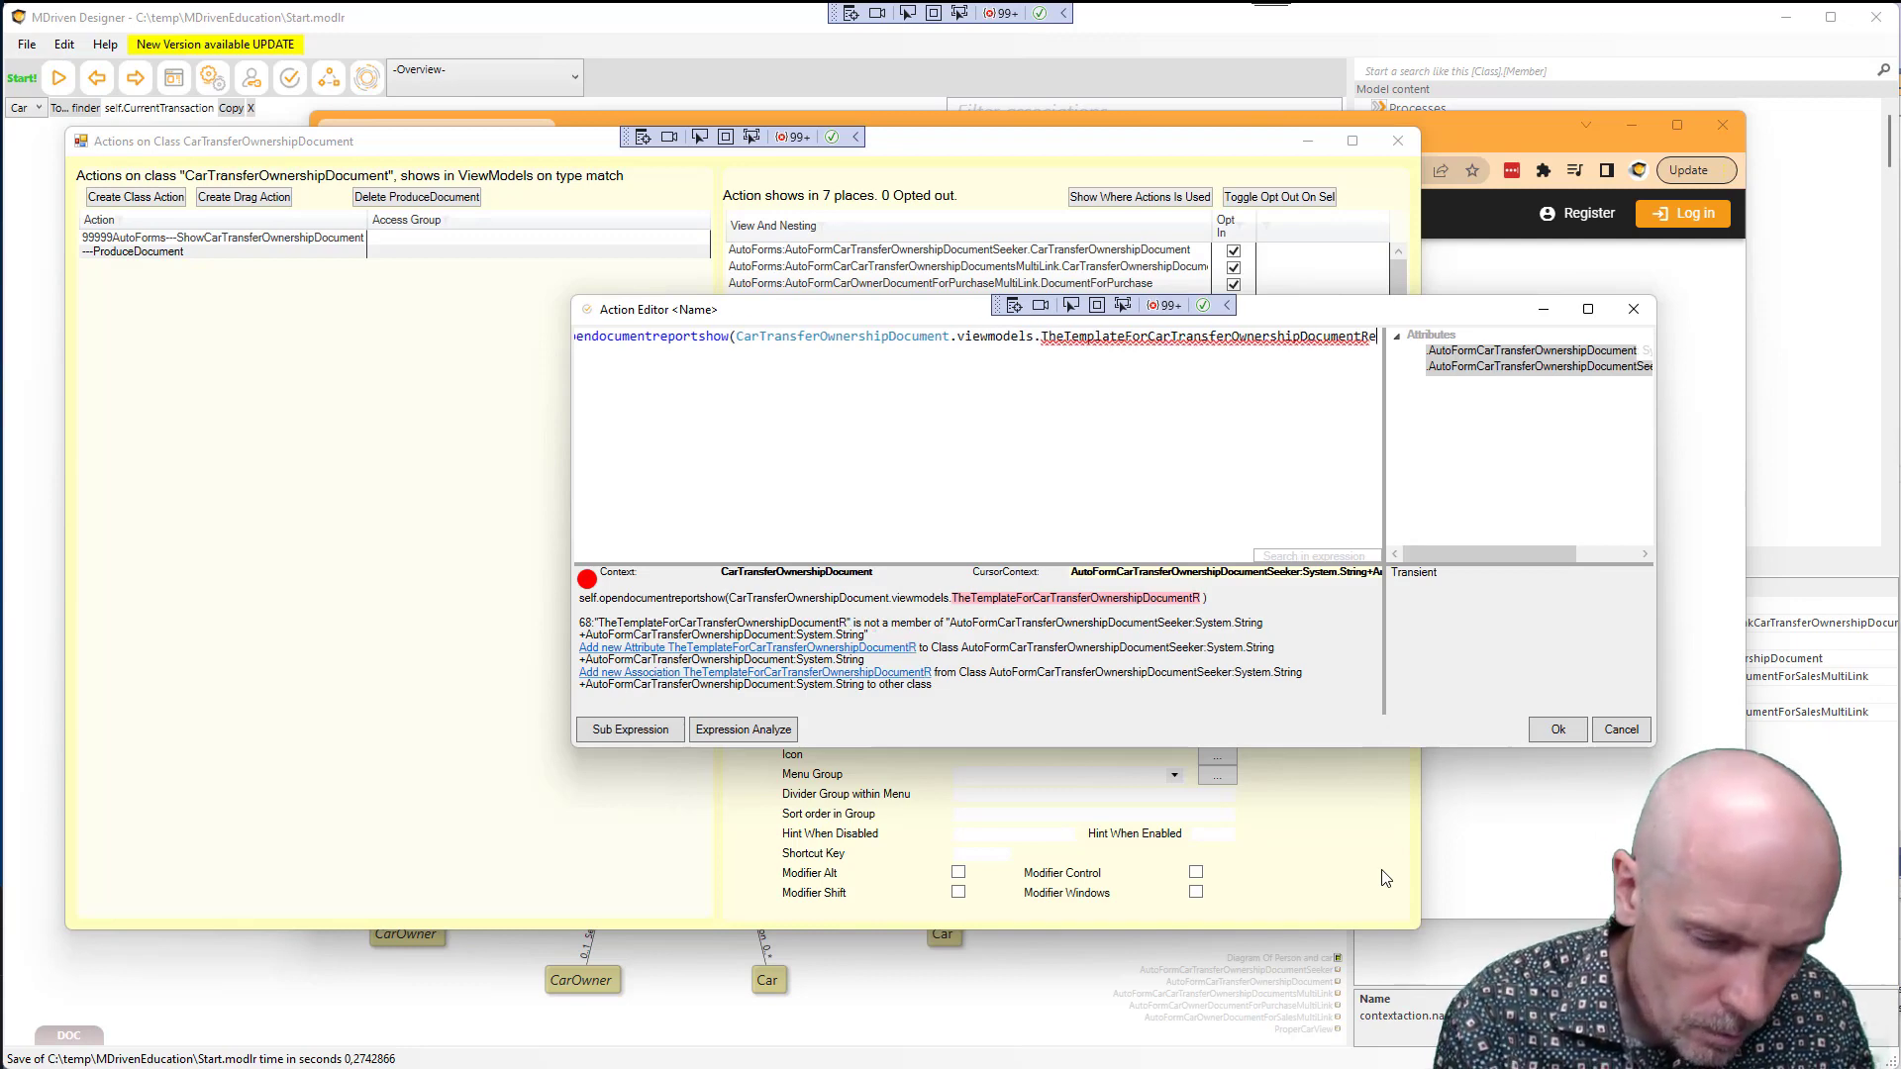
{"action": "key", "text": "ctrl+shift+Left"}
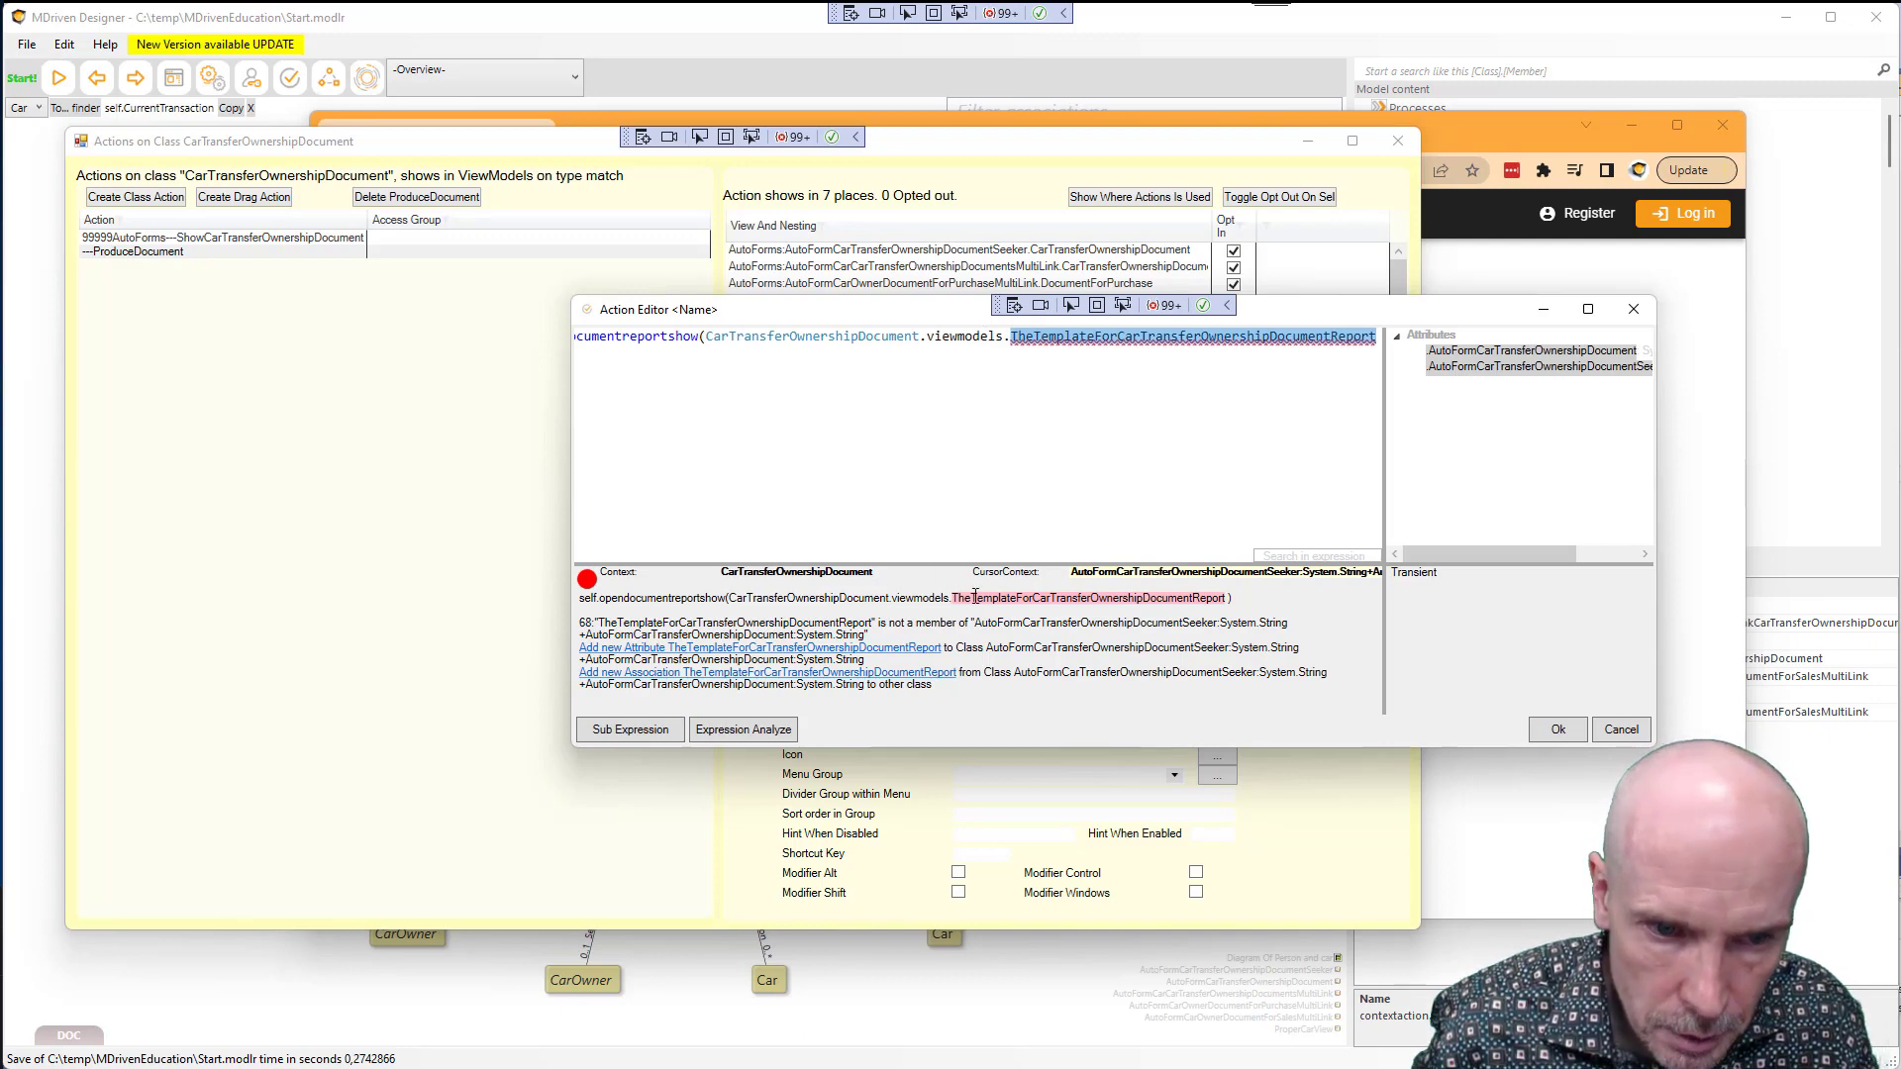
{"action": "left_click", "coordinate": [1566, 730]}
Return to the class diagram window and open the ViewModel Editor
{"action": "key", "text": "alt+Tab"}
{"action": "key", "text": "alt+Tab"}
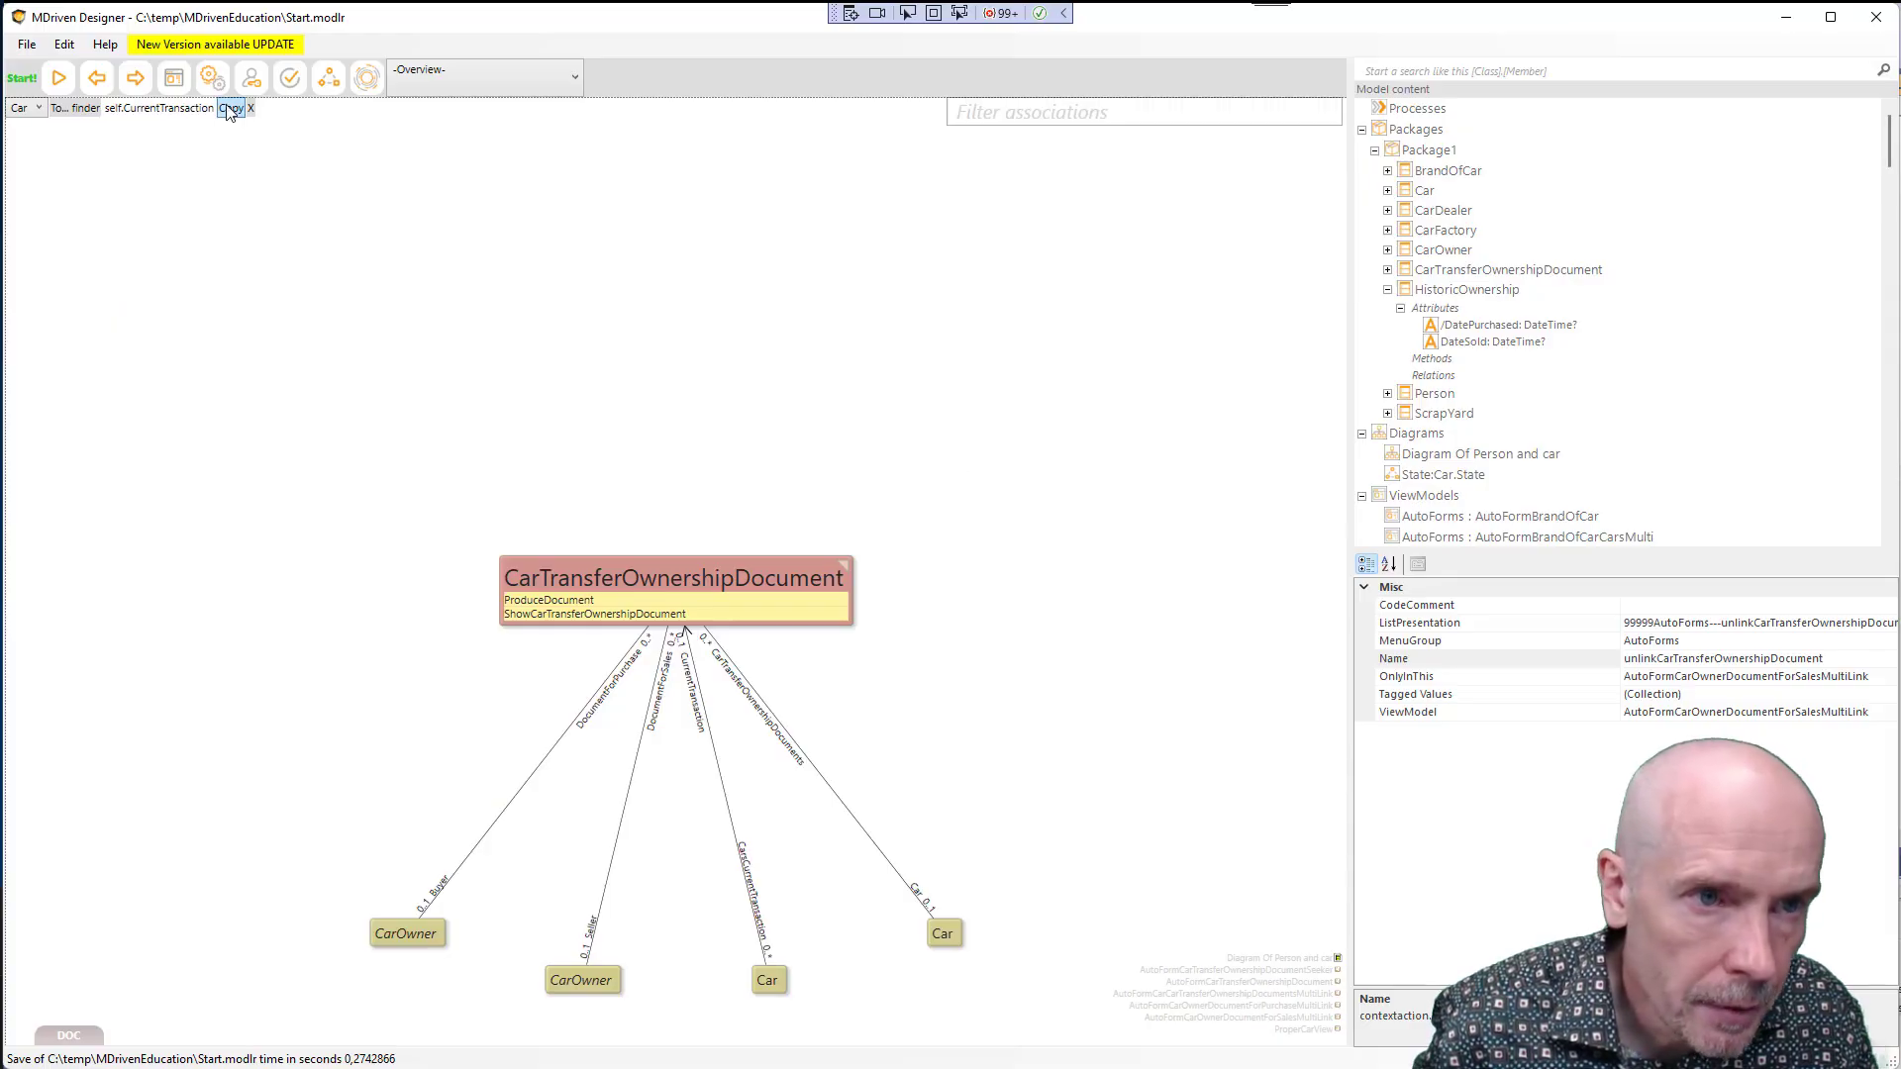
{"action": "left_click", "coordinate": [178, 80]}
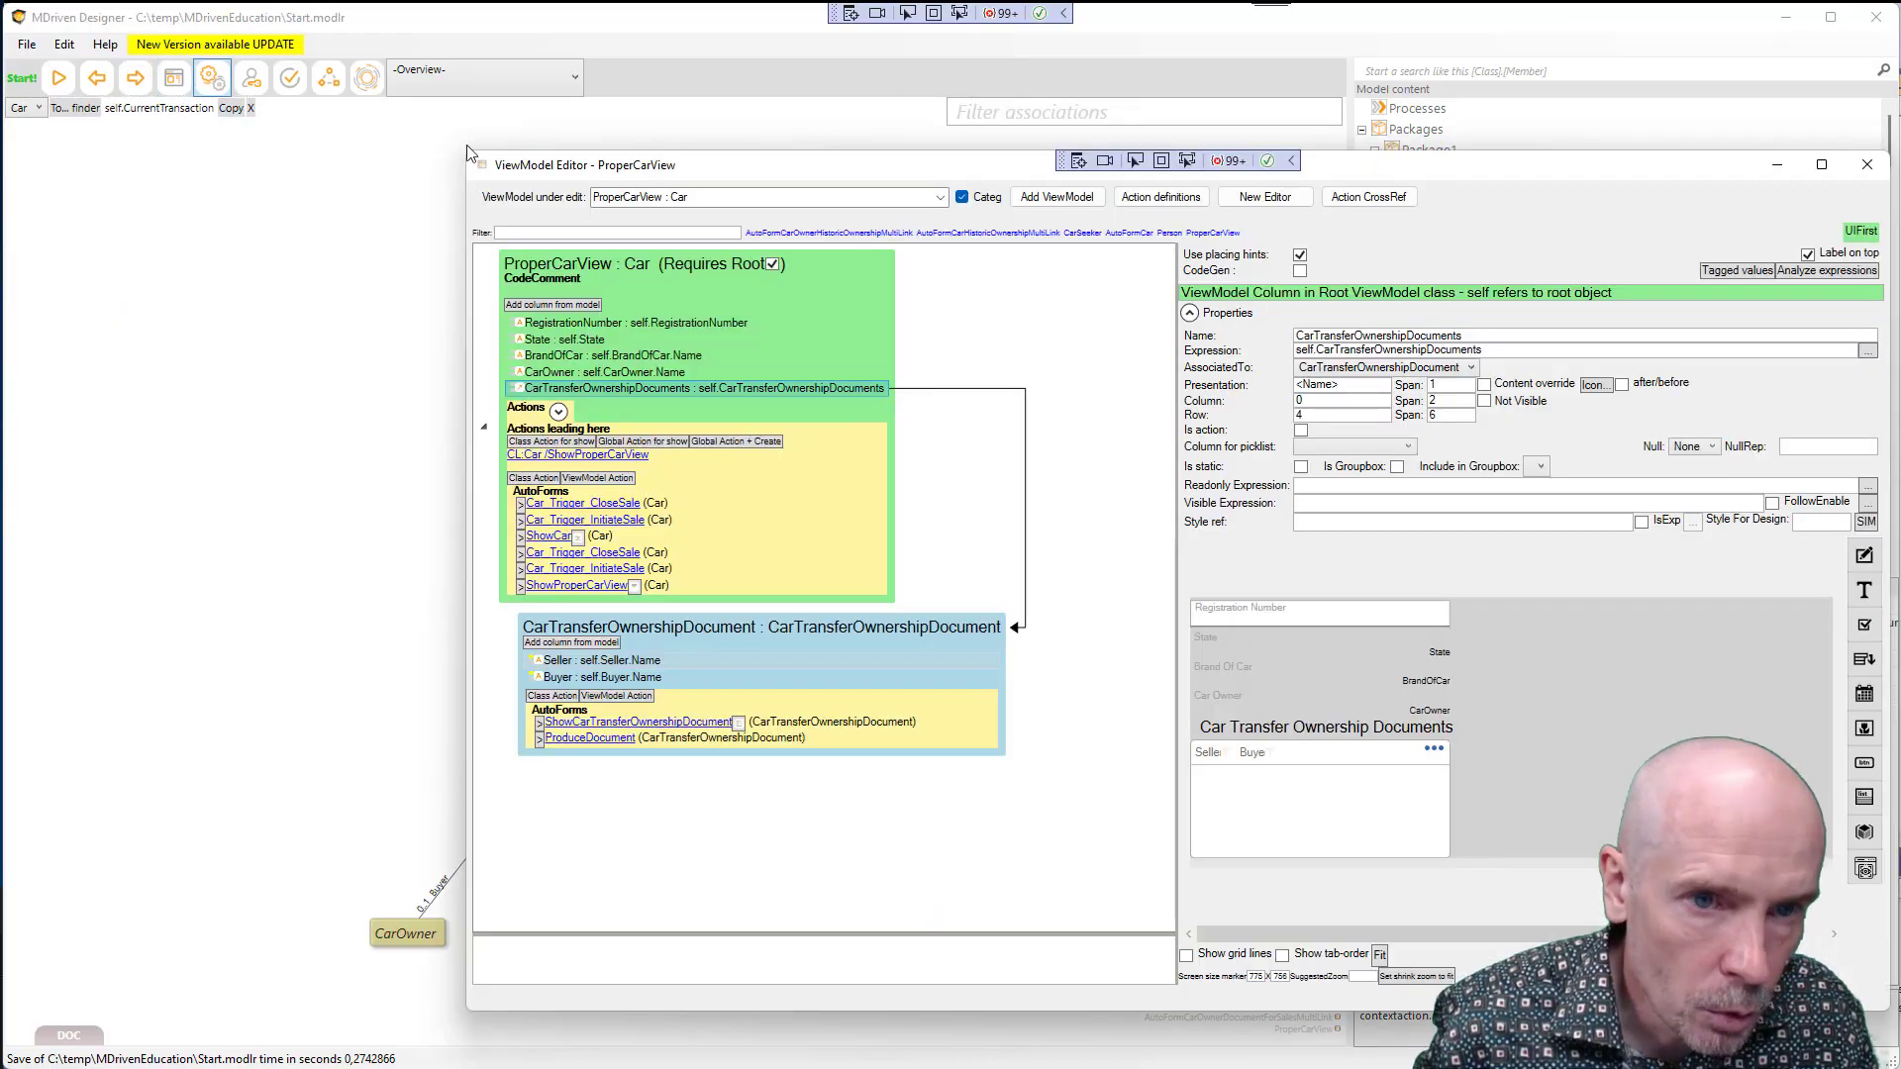
Add a ViewModel named TheTemplateForCarTransferOwnershipDocumentReport and set its class to CarTransferOwnershipDocument
{"action": "left_click", "coordinate": [1056, 196]}
{"action": "double_click", "coordinate": [1373, 334]}
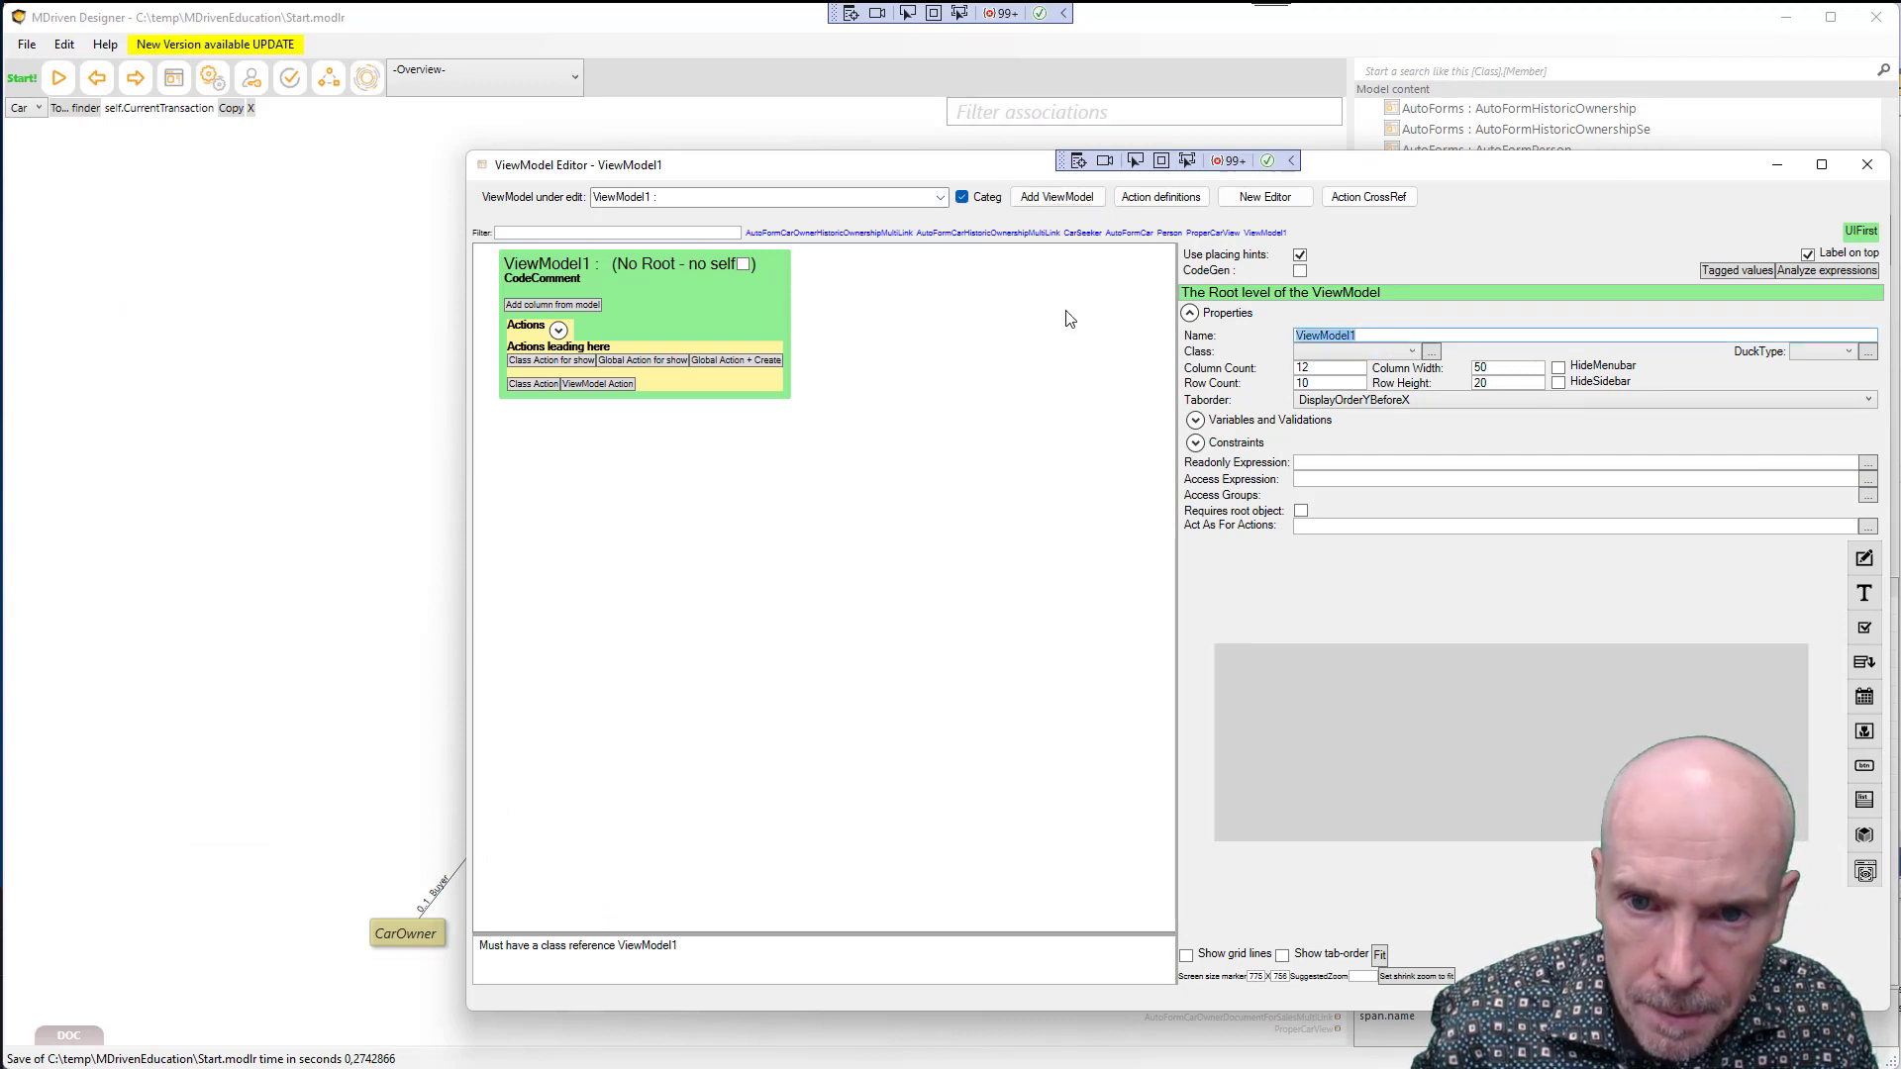
{"action": "key", "text": "ctrl+v"}
{"action": "left_click", "coordinate": [1341, 353]}
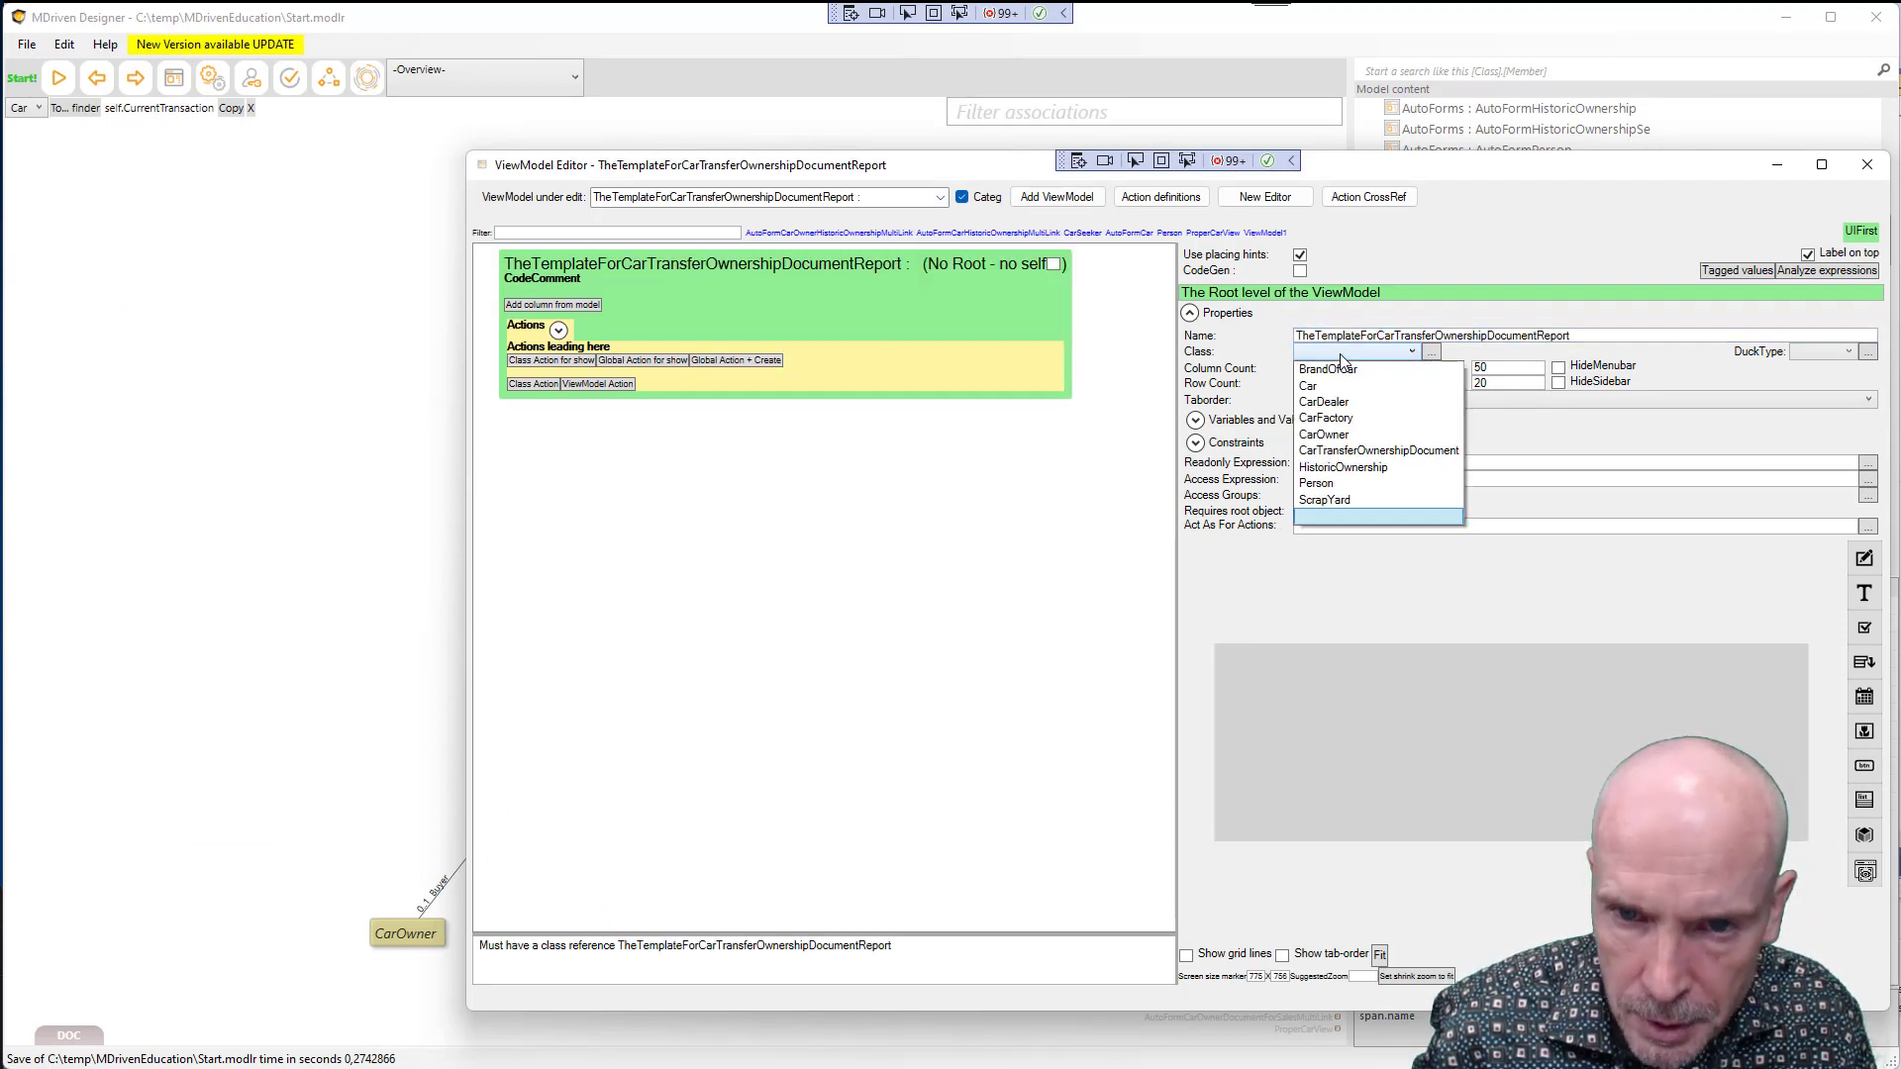
{"action": "left_click", "coordinate": [1343, 452]}
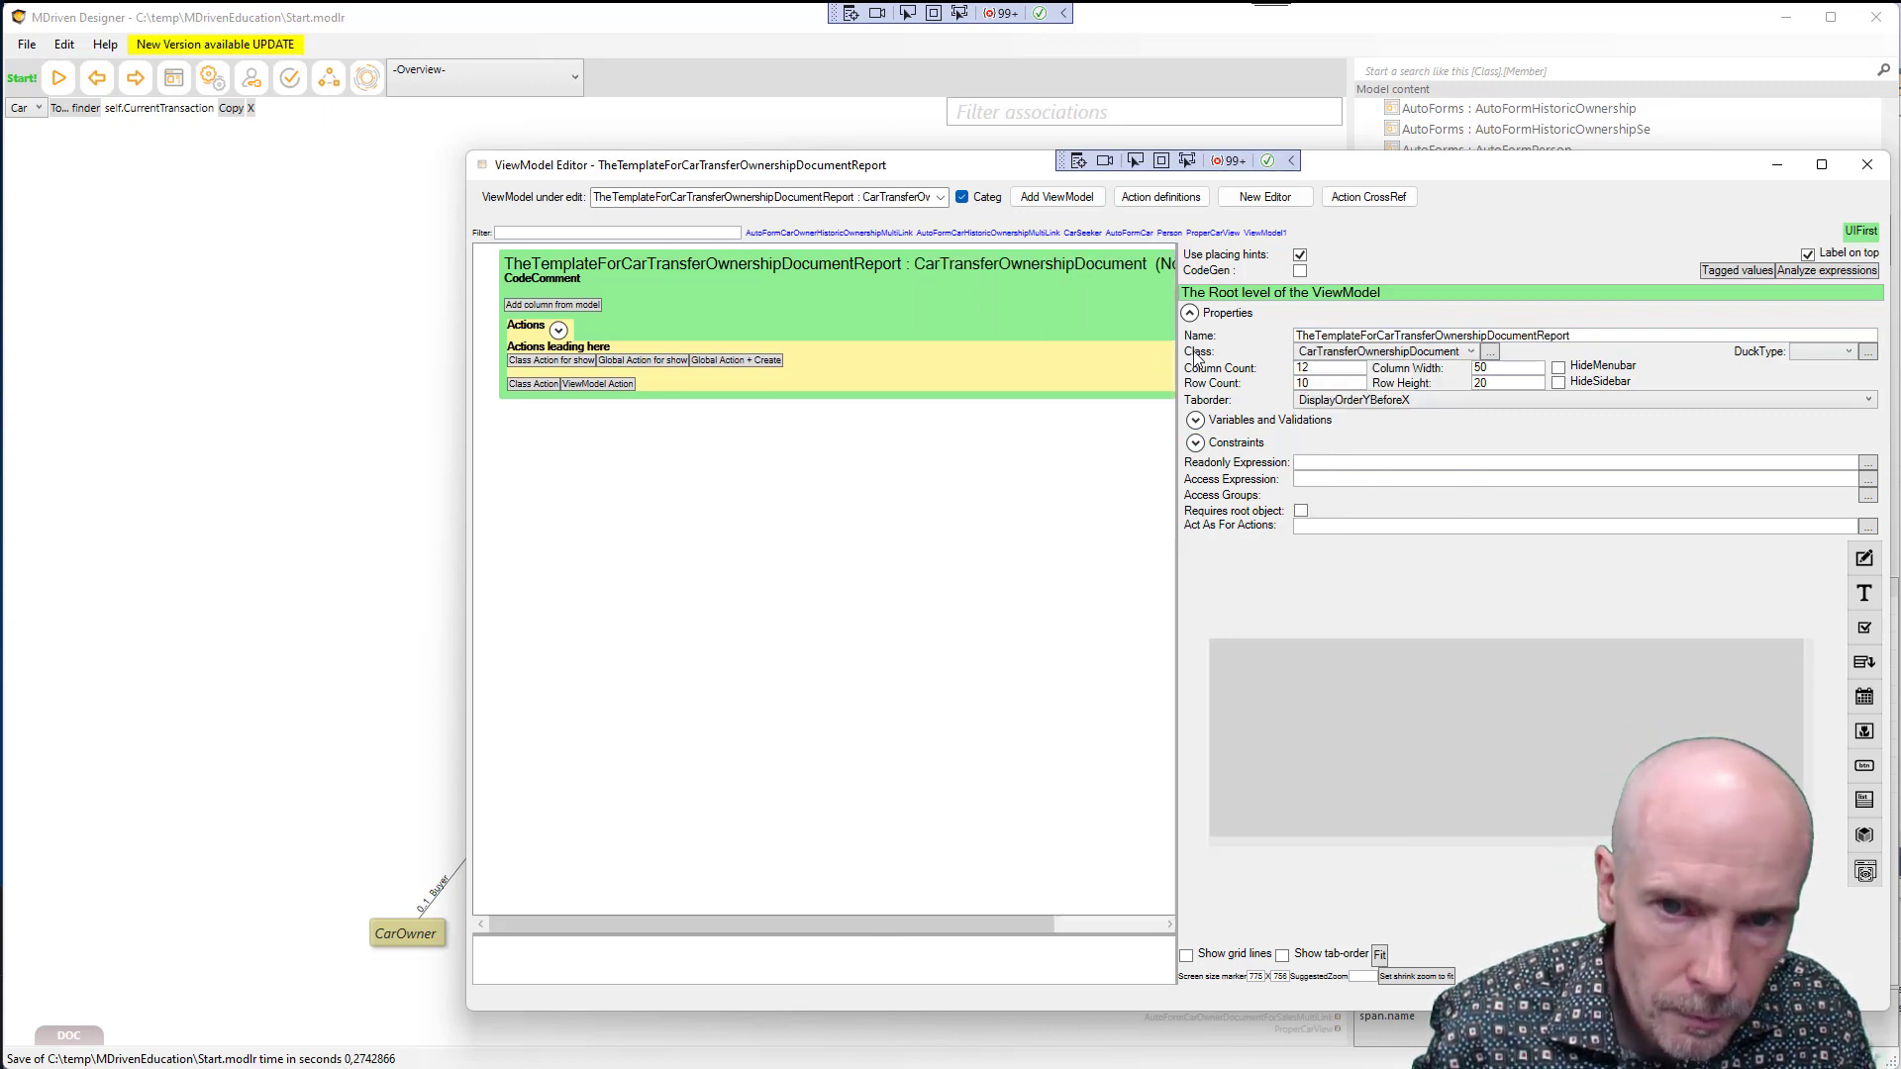
Make the new report ViewModel require a root object
{"action": "left_click_drag", "start_coordinate": [1178, 356], "coordinate": [1198, 357]}
{"action": "left_click_drag", "start_coordinate": [1391, 342], "coordinate": [1411, 341]}
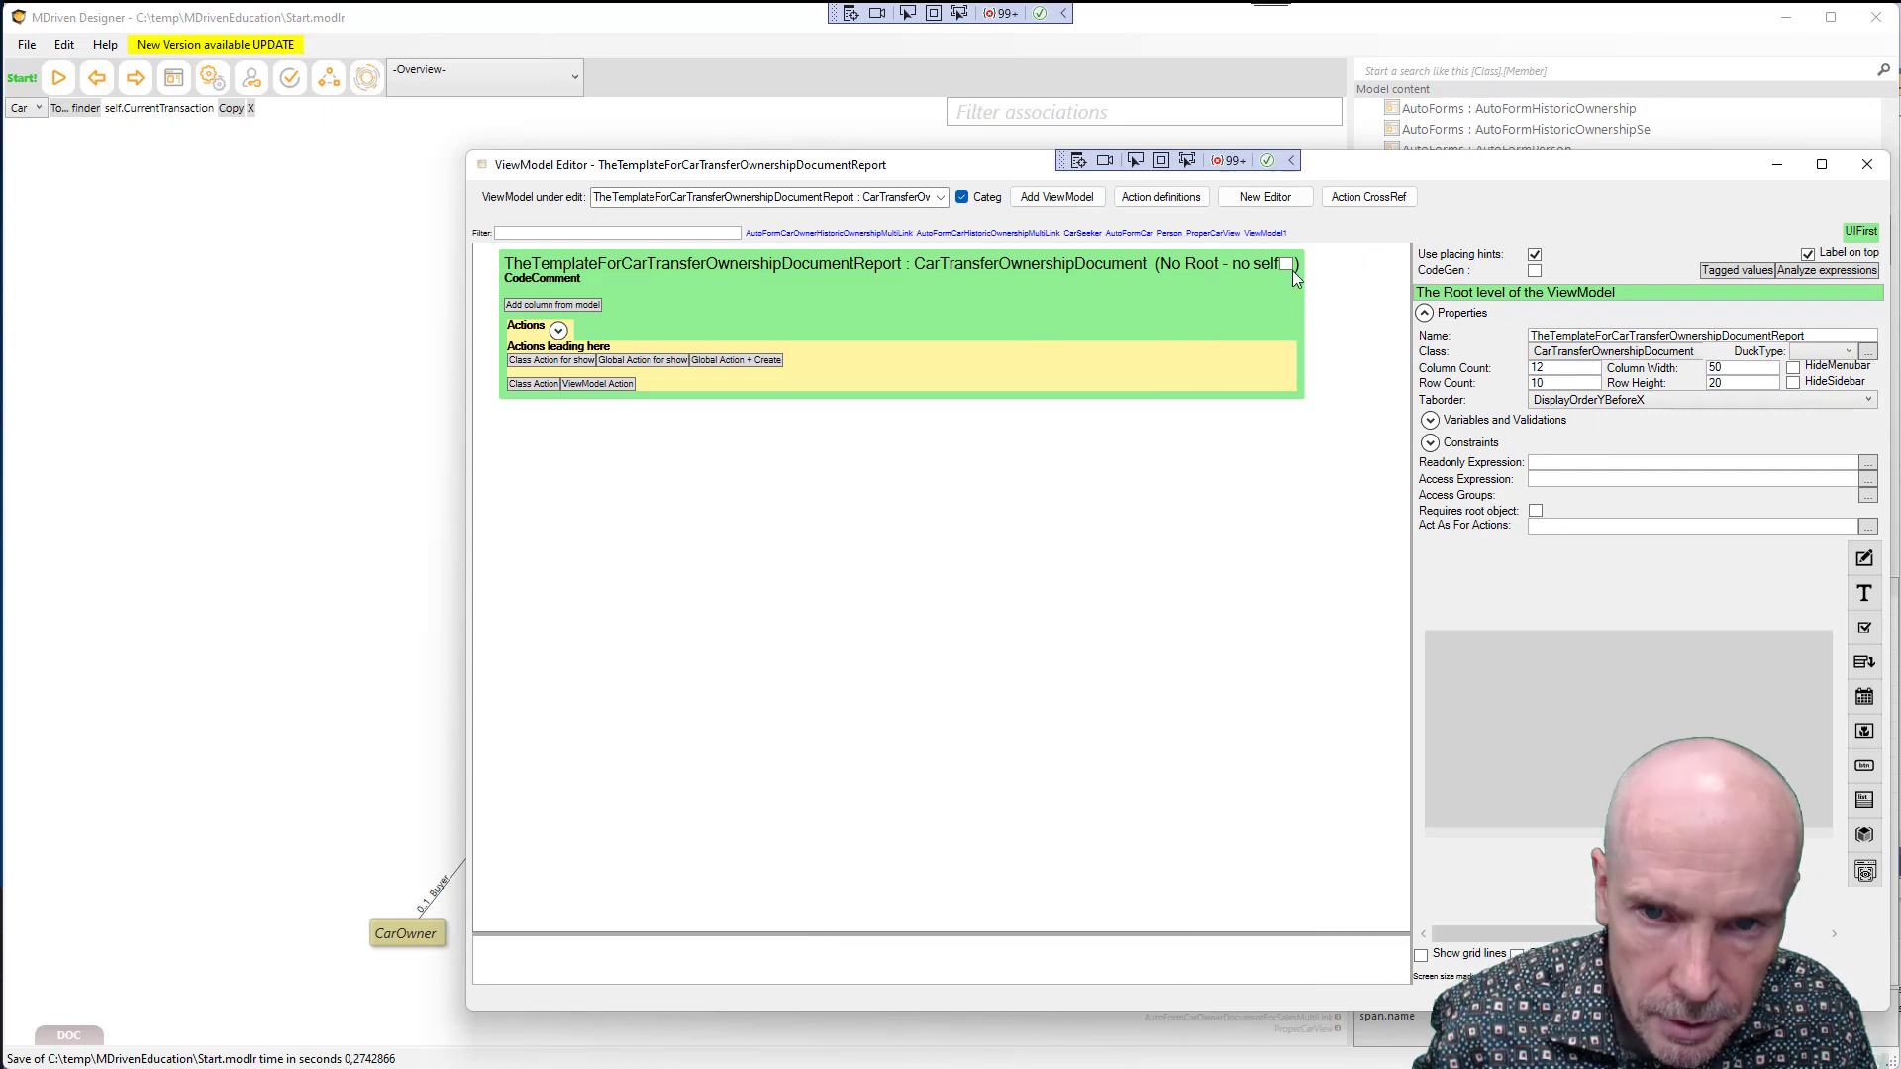
{"action": "left_click", "coordinate": [1272, 265]}
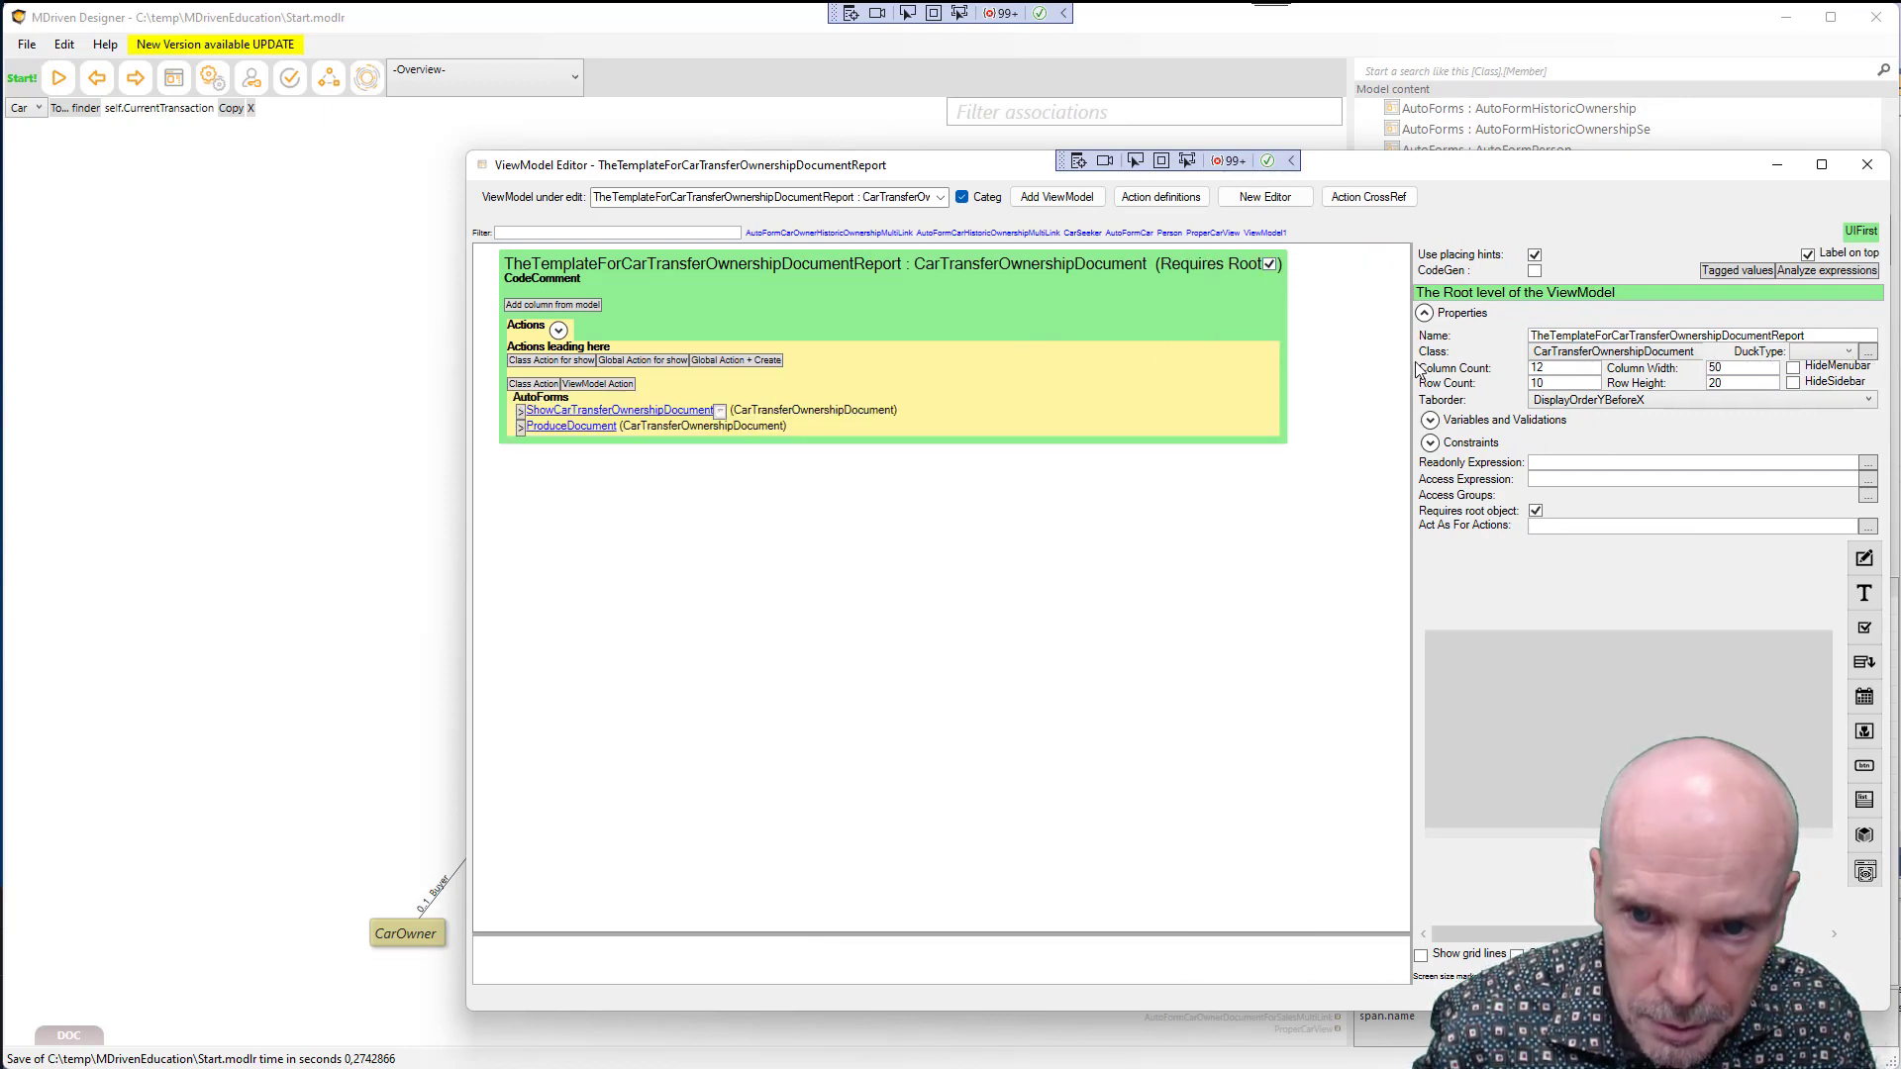
{"action": "left_click_drag", "start_coordinate": [1416, 369], "coordinate": [1163, 340]}
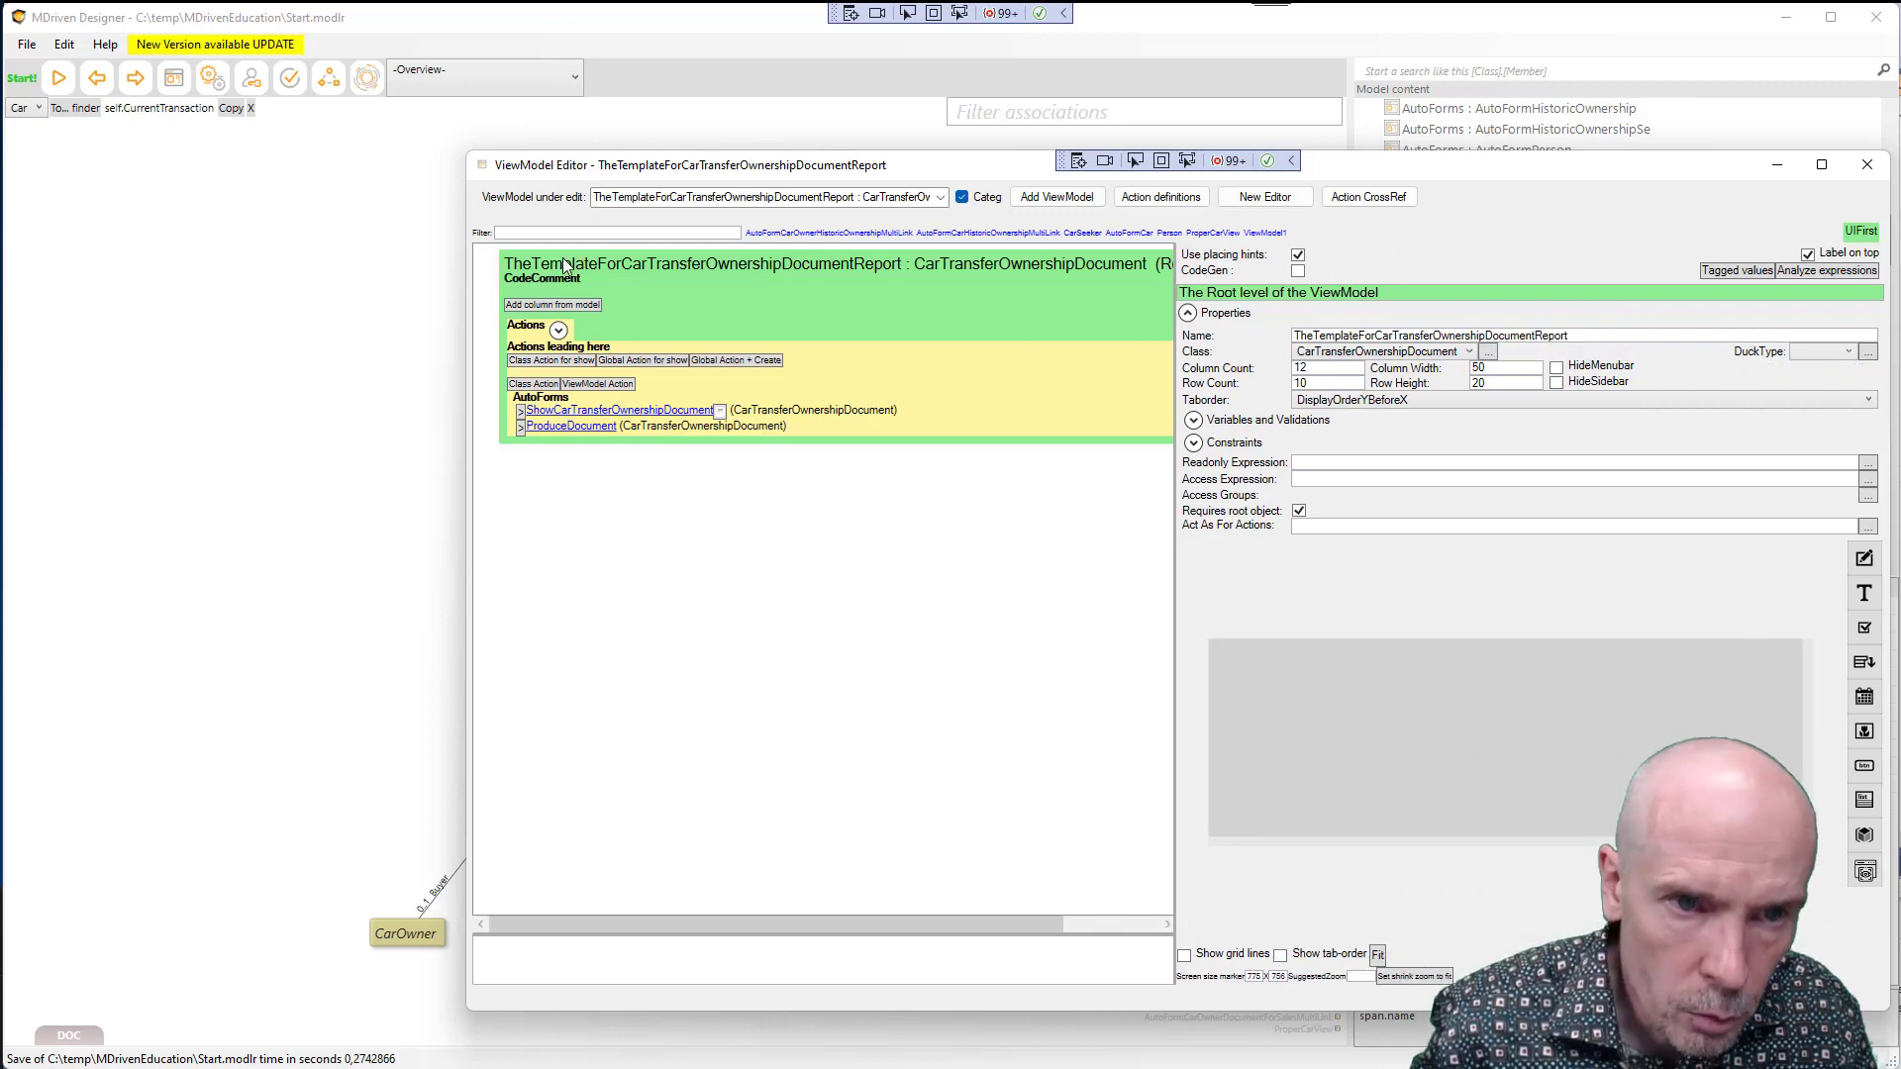
Add the columns needed for a report to the root of TheTemplateForCarTransferOwnershipDocumentReport
{"action": "right_click", "coordinate": [594, 267]}
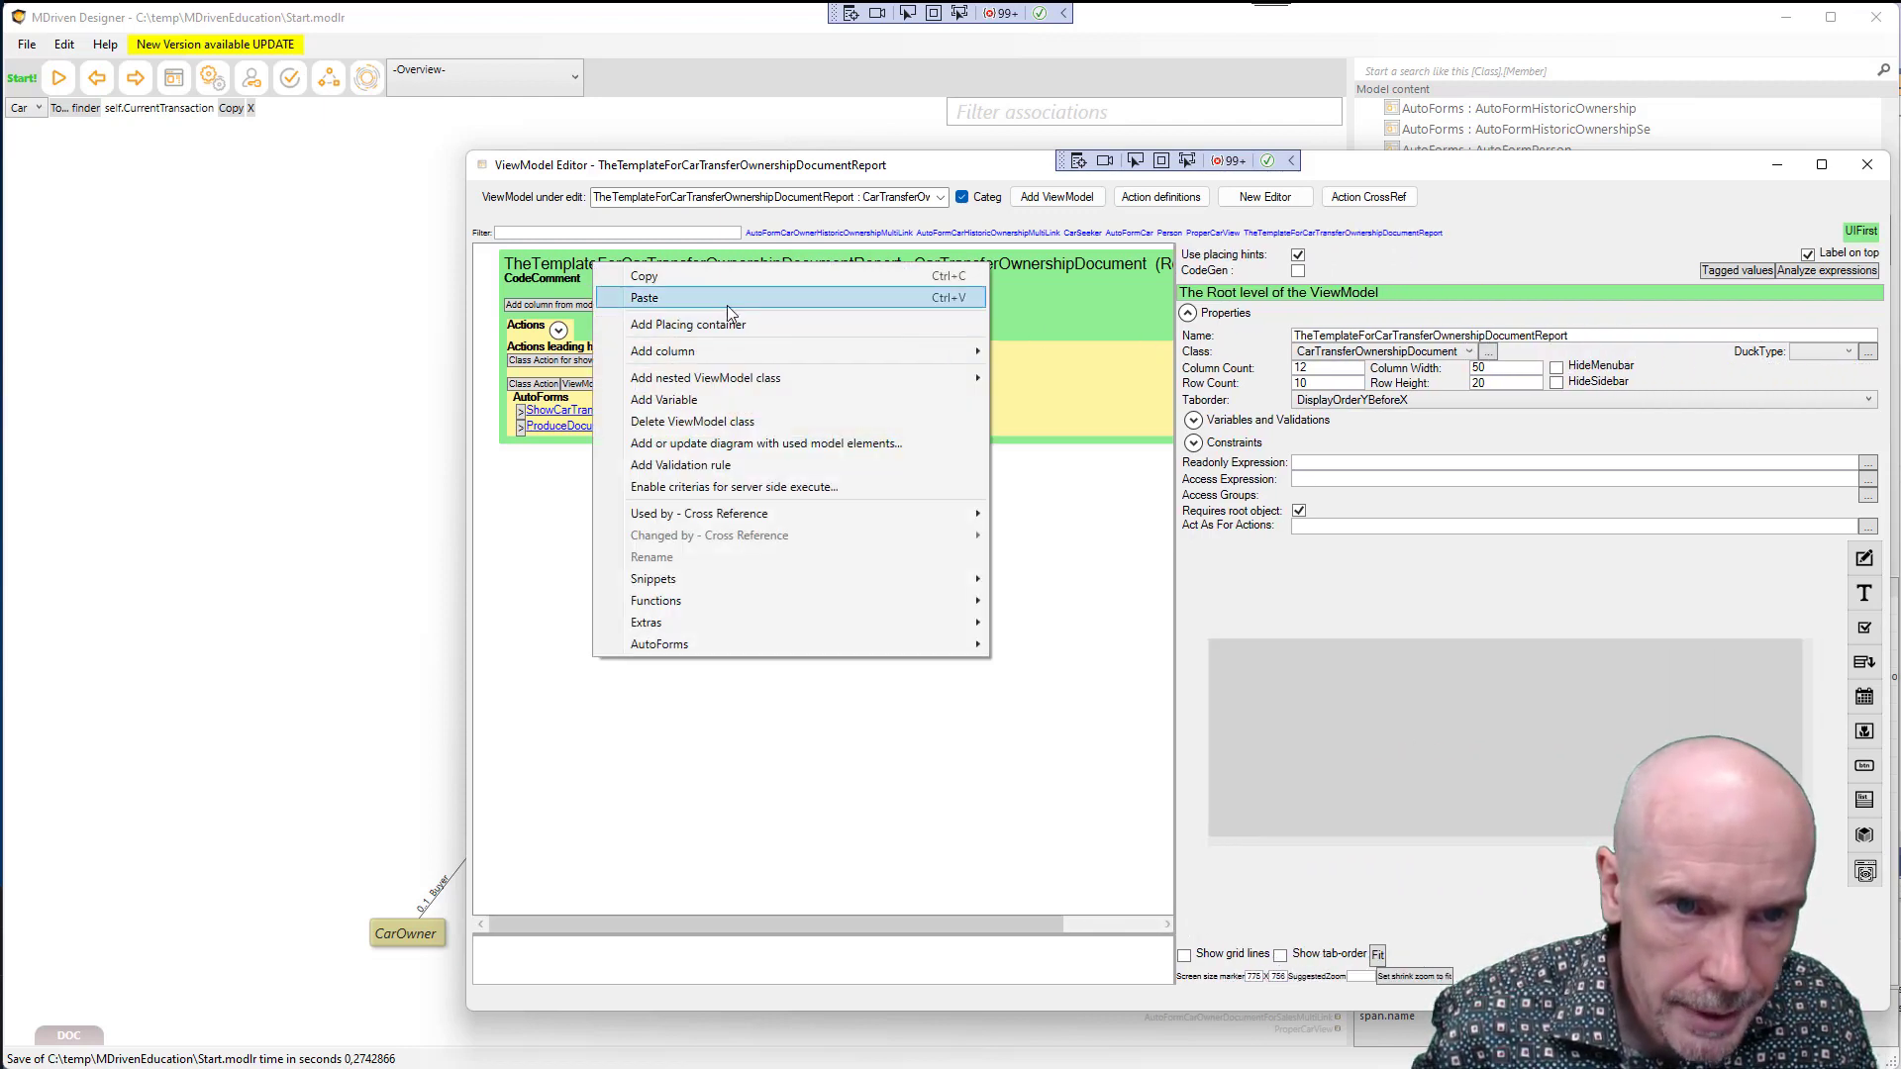
{"action": "mouse_move", "coordinate": [888, 358]}
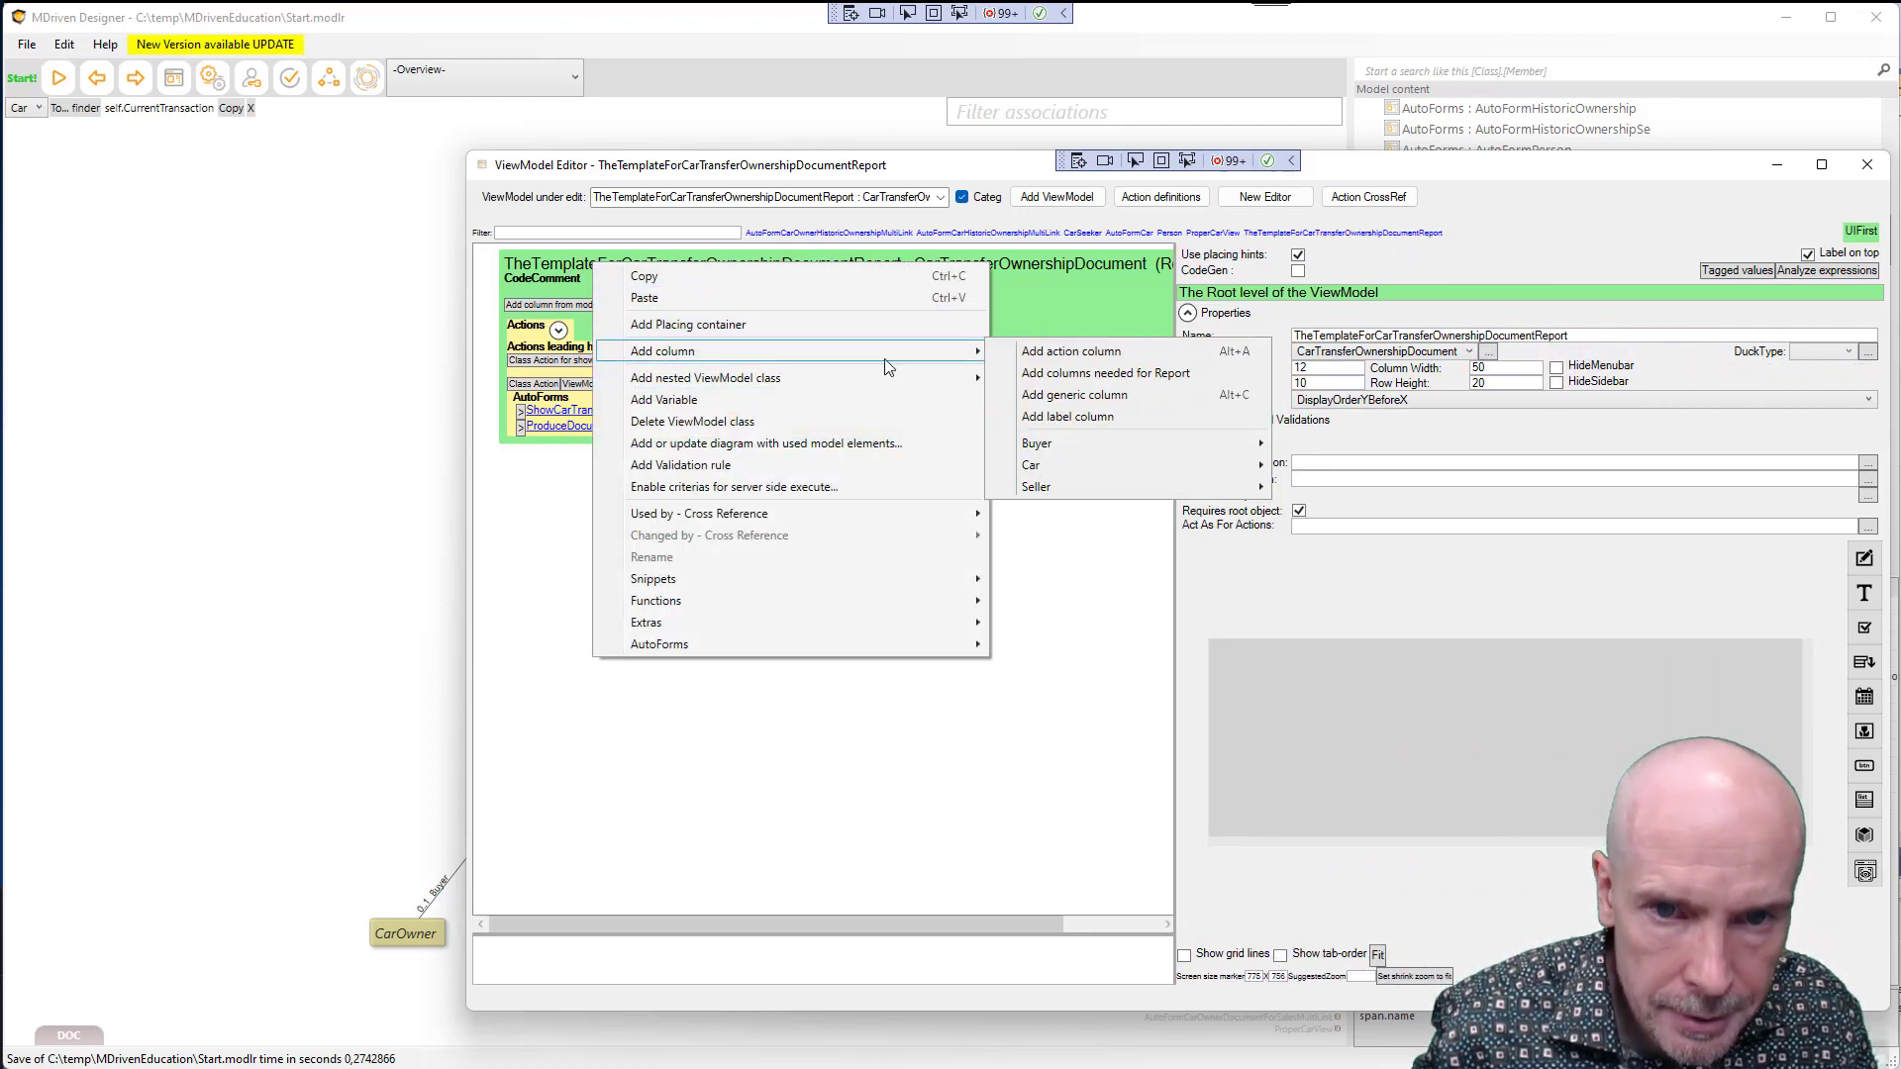
{"action": "left_click", "coordinate": [1101, 376]}
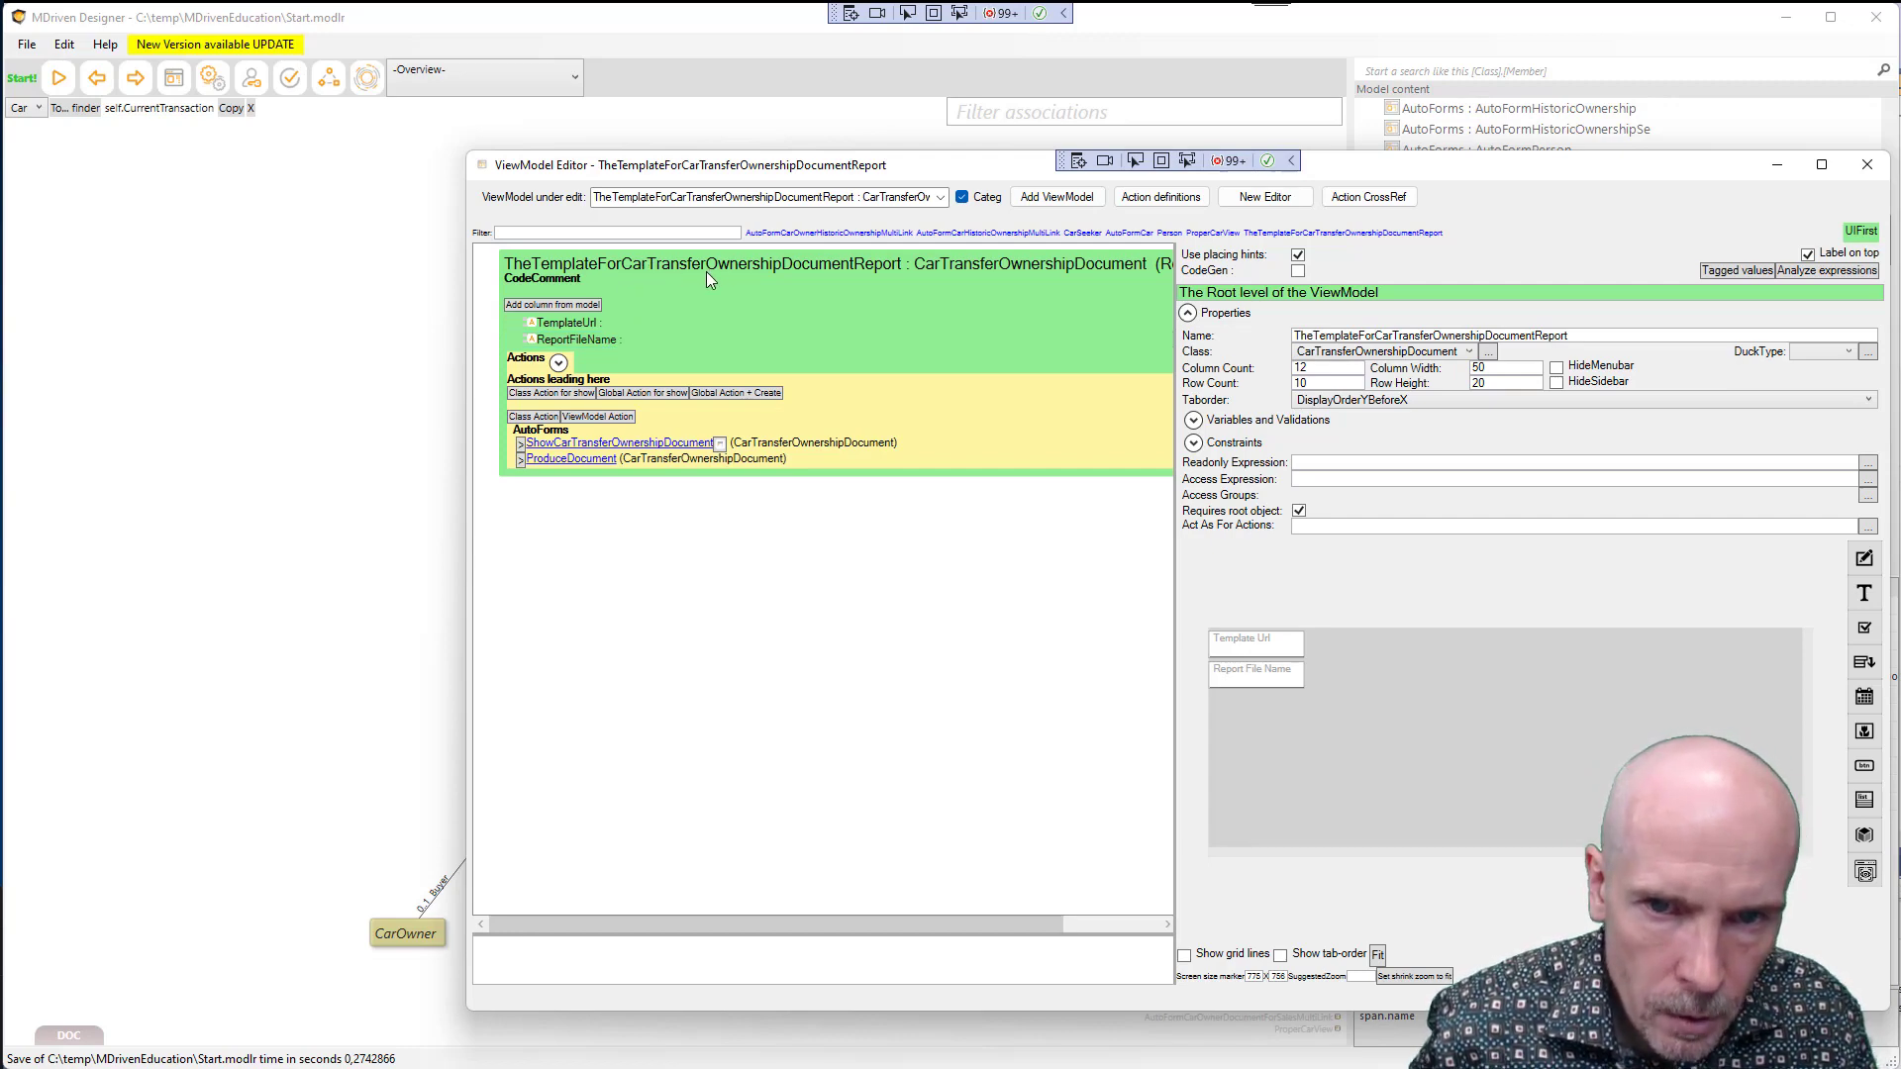
Check the execute expression of the ProduceDocument action on CarTransferOwnershipDocument, accept it and close the class actions window
{"action": "key", "text": "alt+Tab"}
{"action": "key", "text": "alt+Tab"}
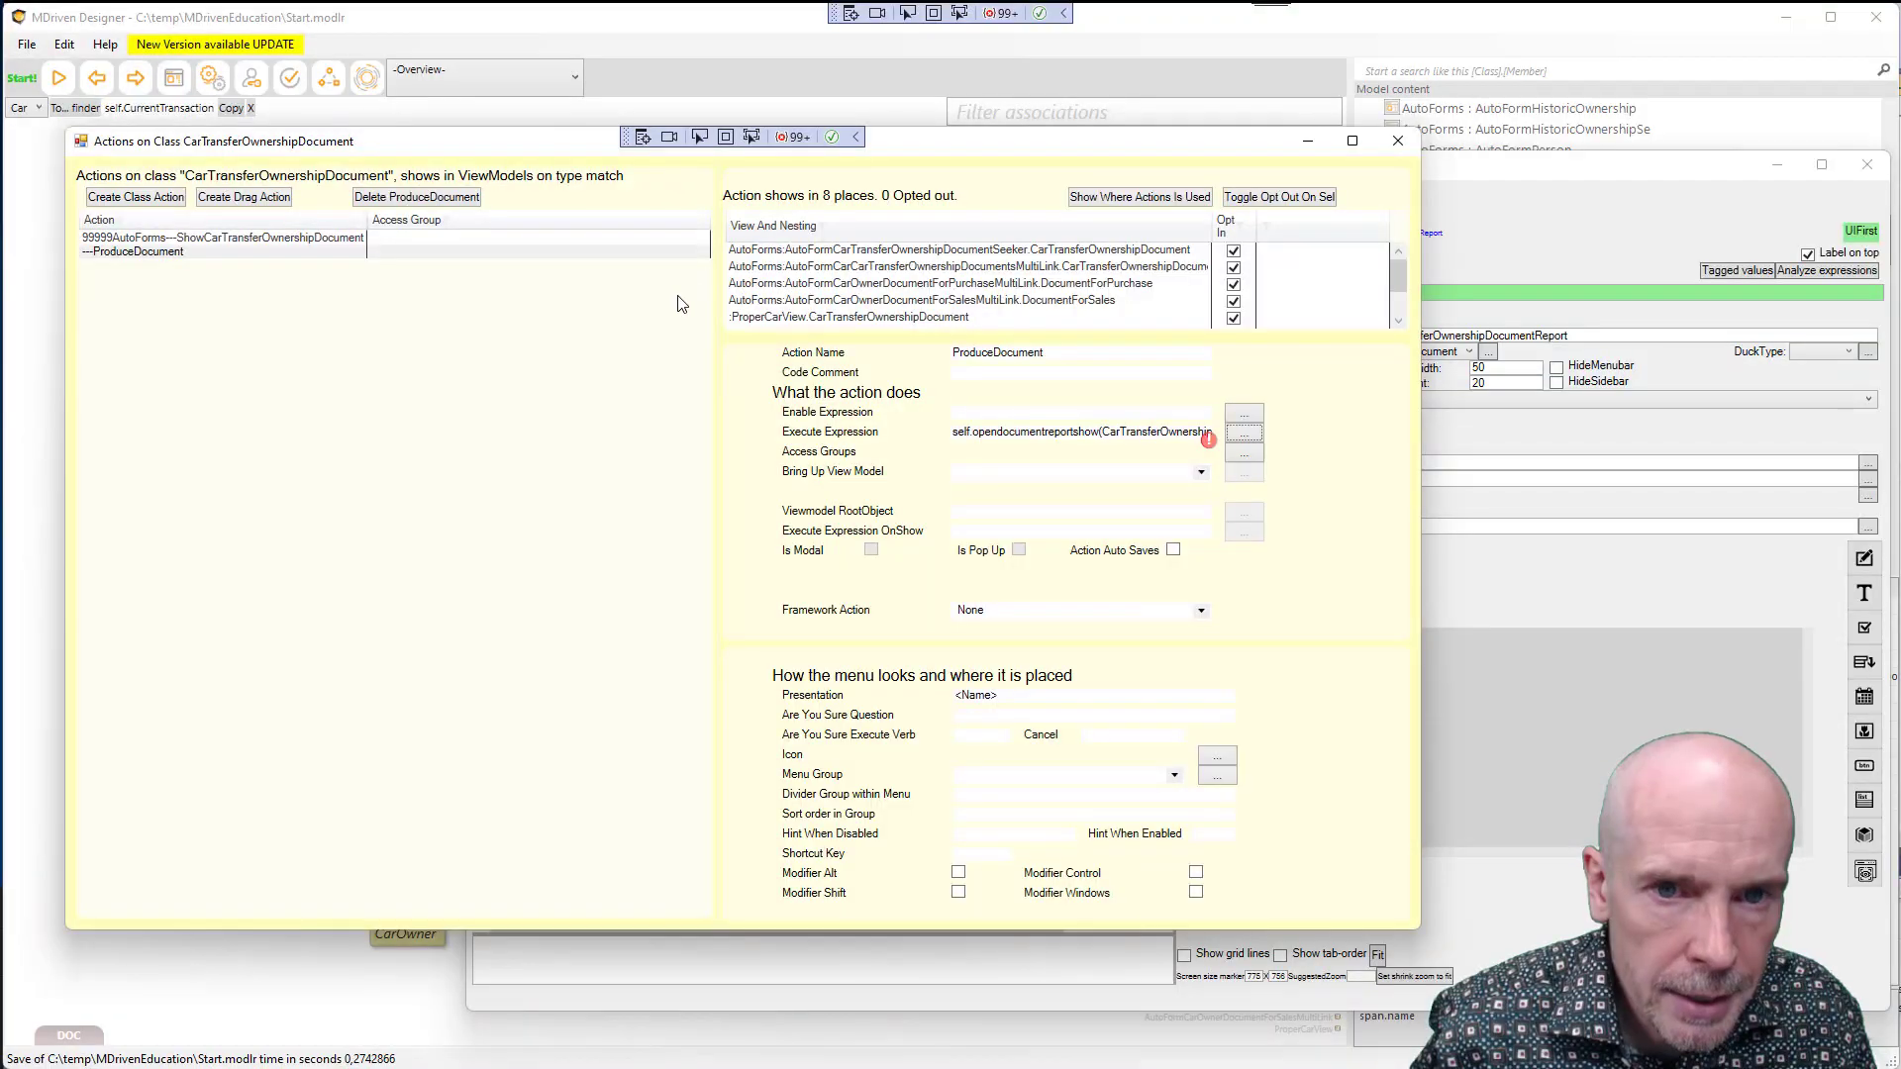
{"action": "left_click", "coordinate": [1244, 433]}
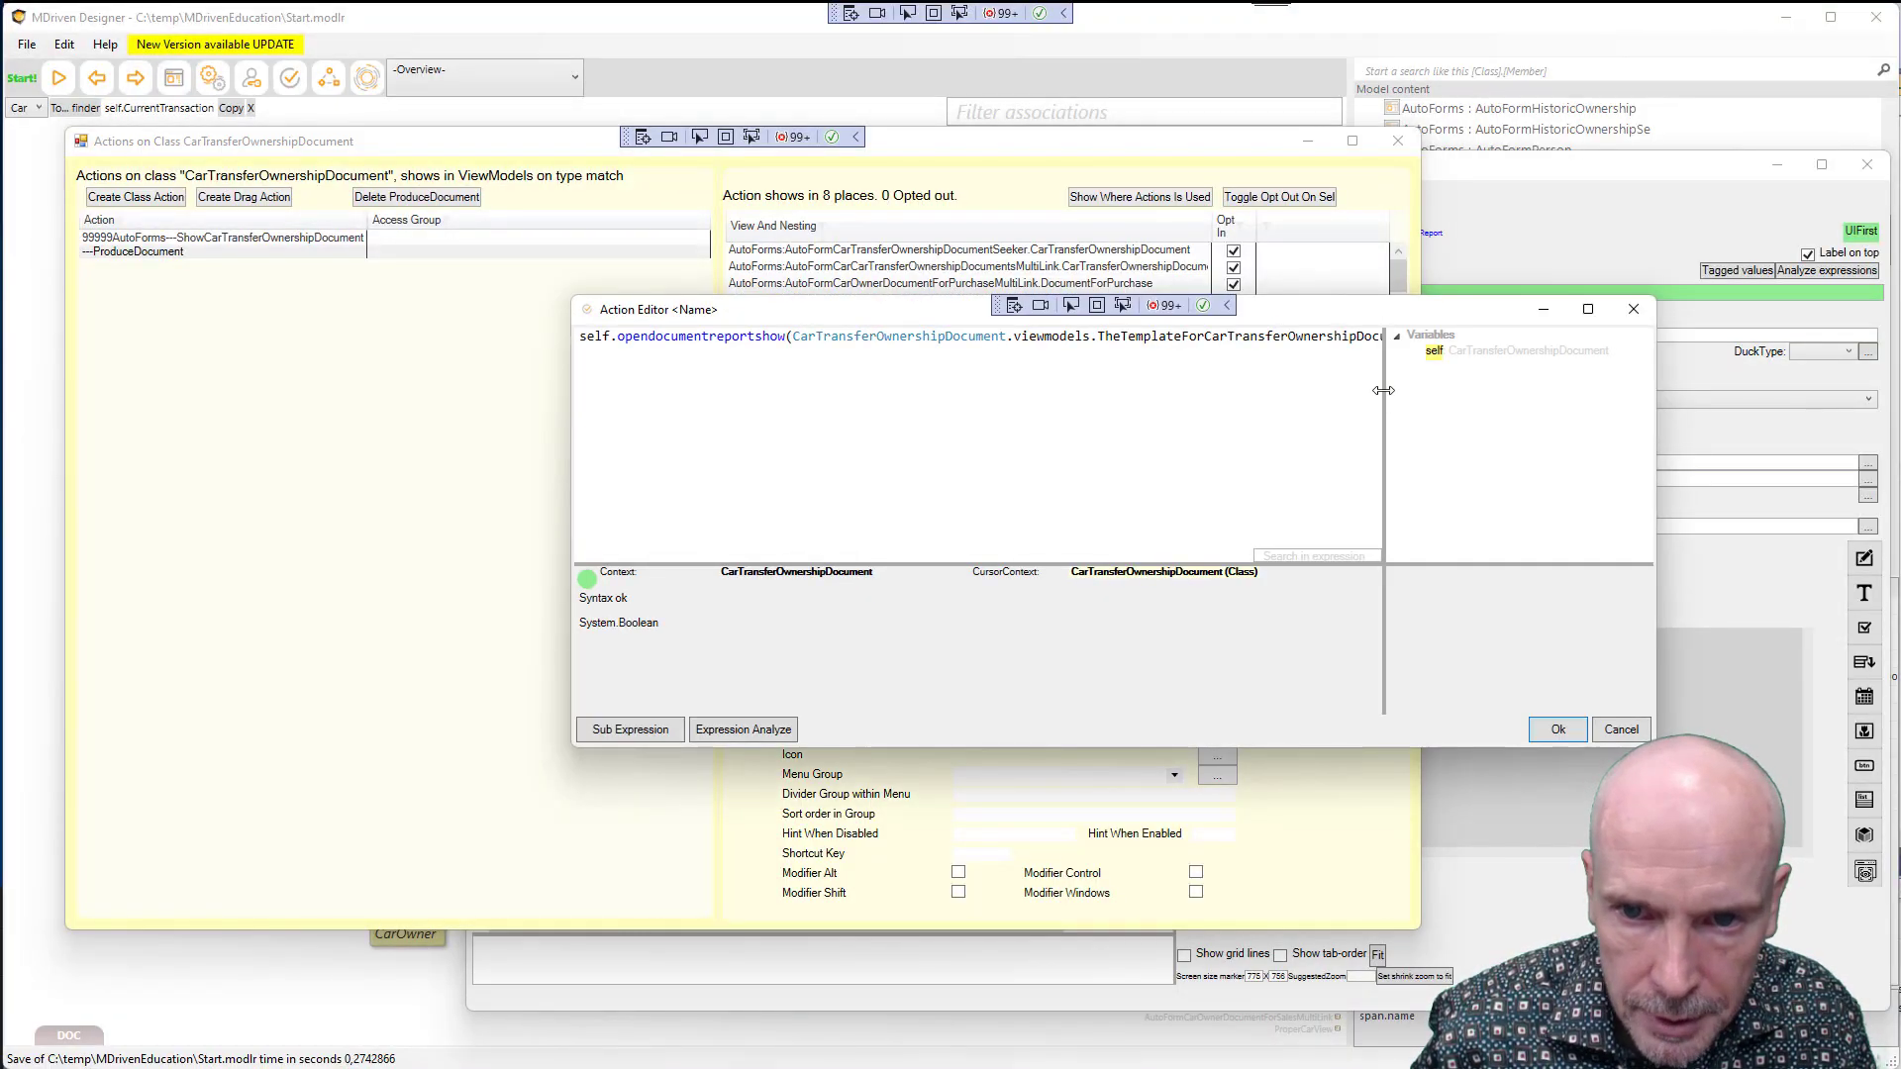
{"action": "left_click_drag", "start_coordinate": [1386, 390], "coordinate": [1228, 361]}
{"action": "left_click", "coordinate": [1557, 729]}
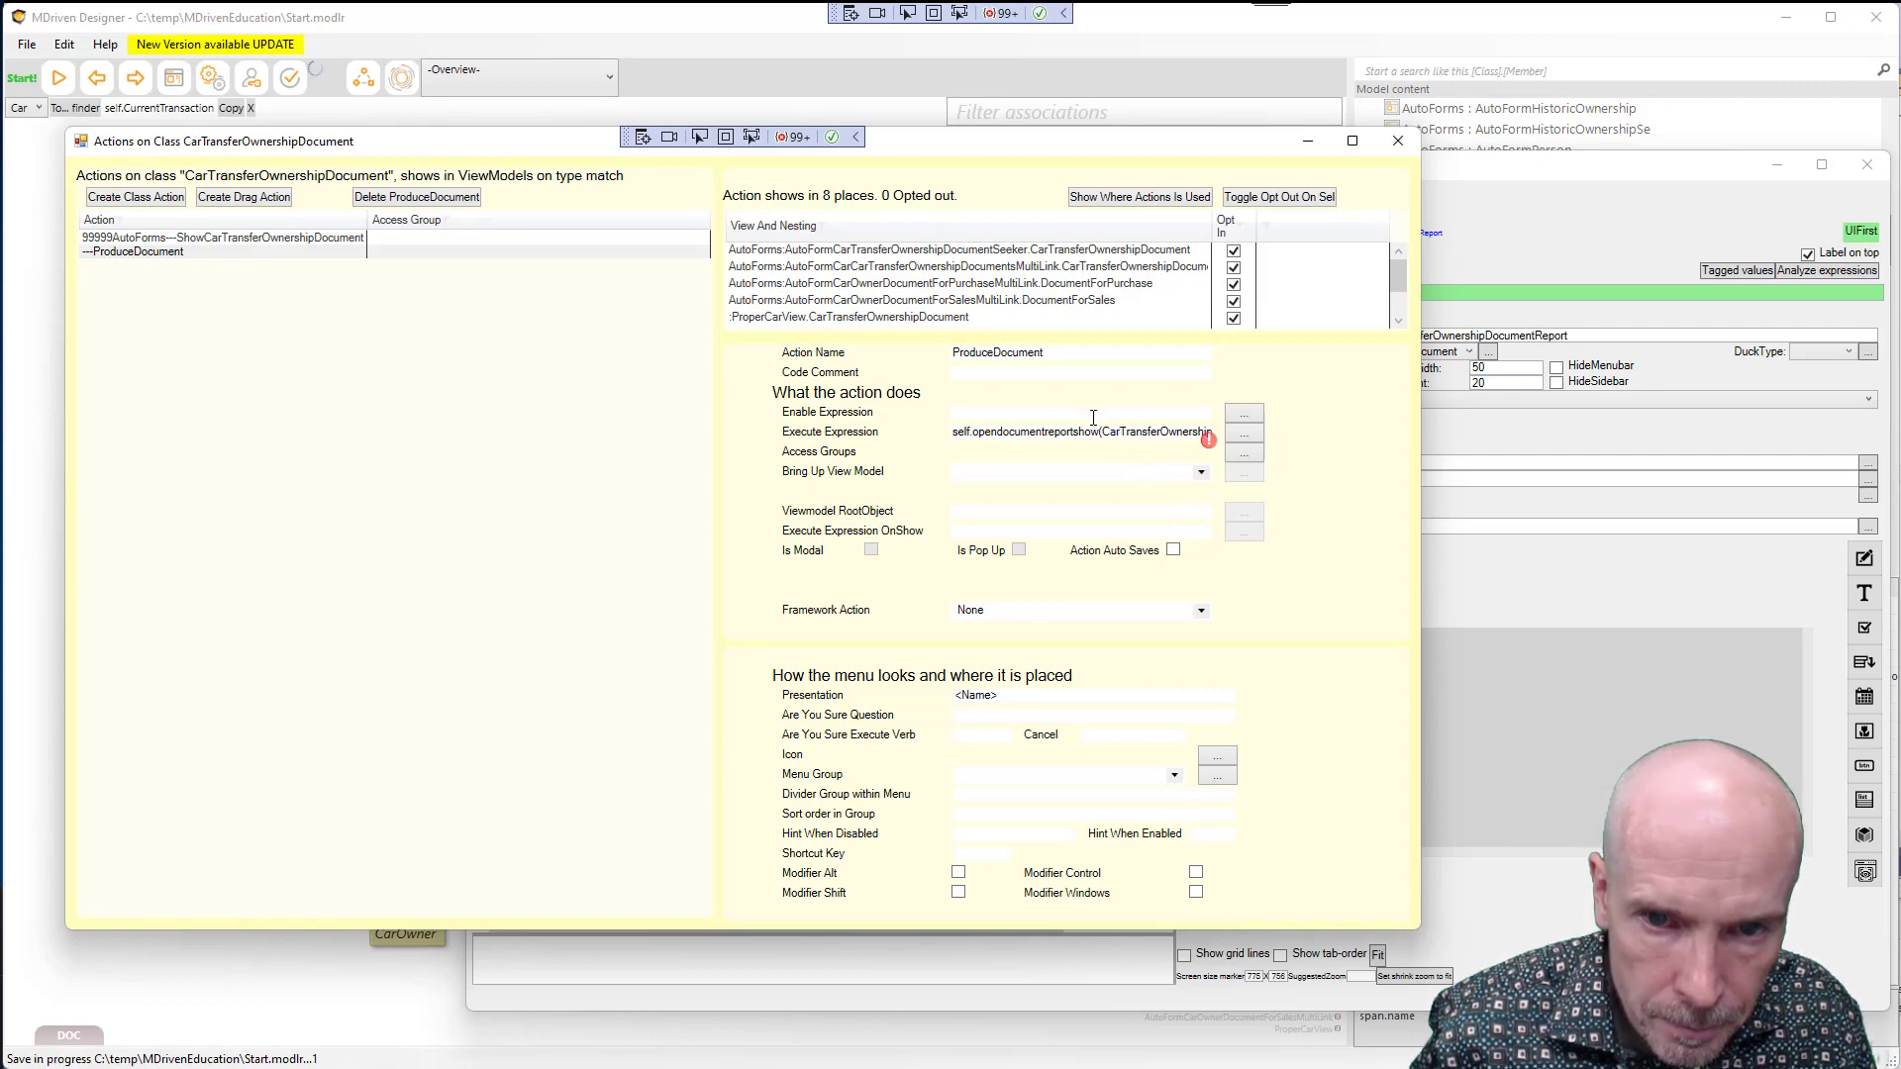
{"action": "left_click", "coordinate": [1396, 141]}
Turn off placing hints for the report ViewModel and widen its column tree
{"action": "left_click_drag", "start_coordinate": [1007, 173], "coordinate": [807, 104]}
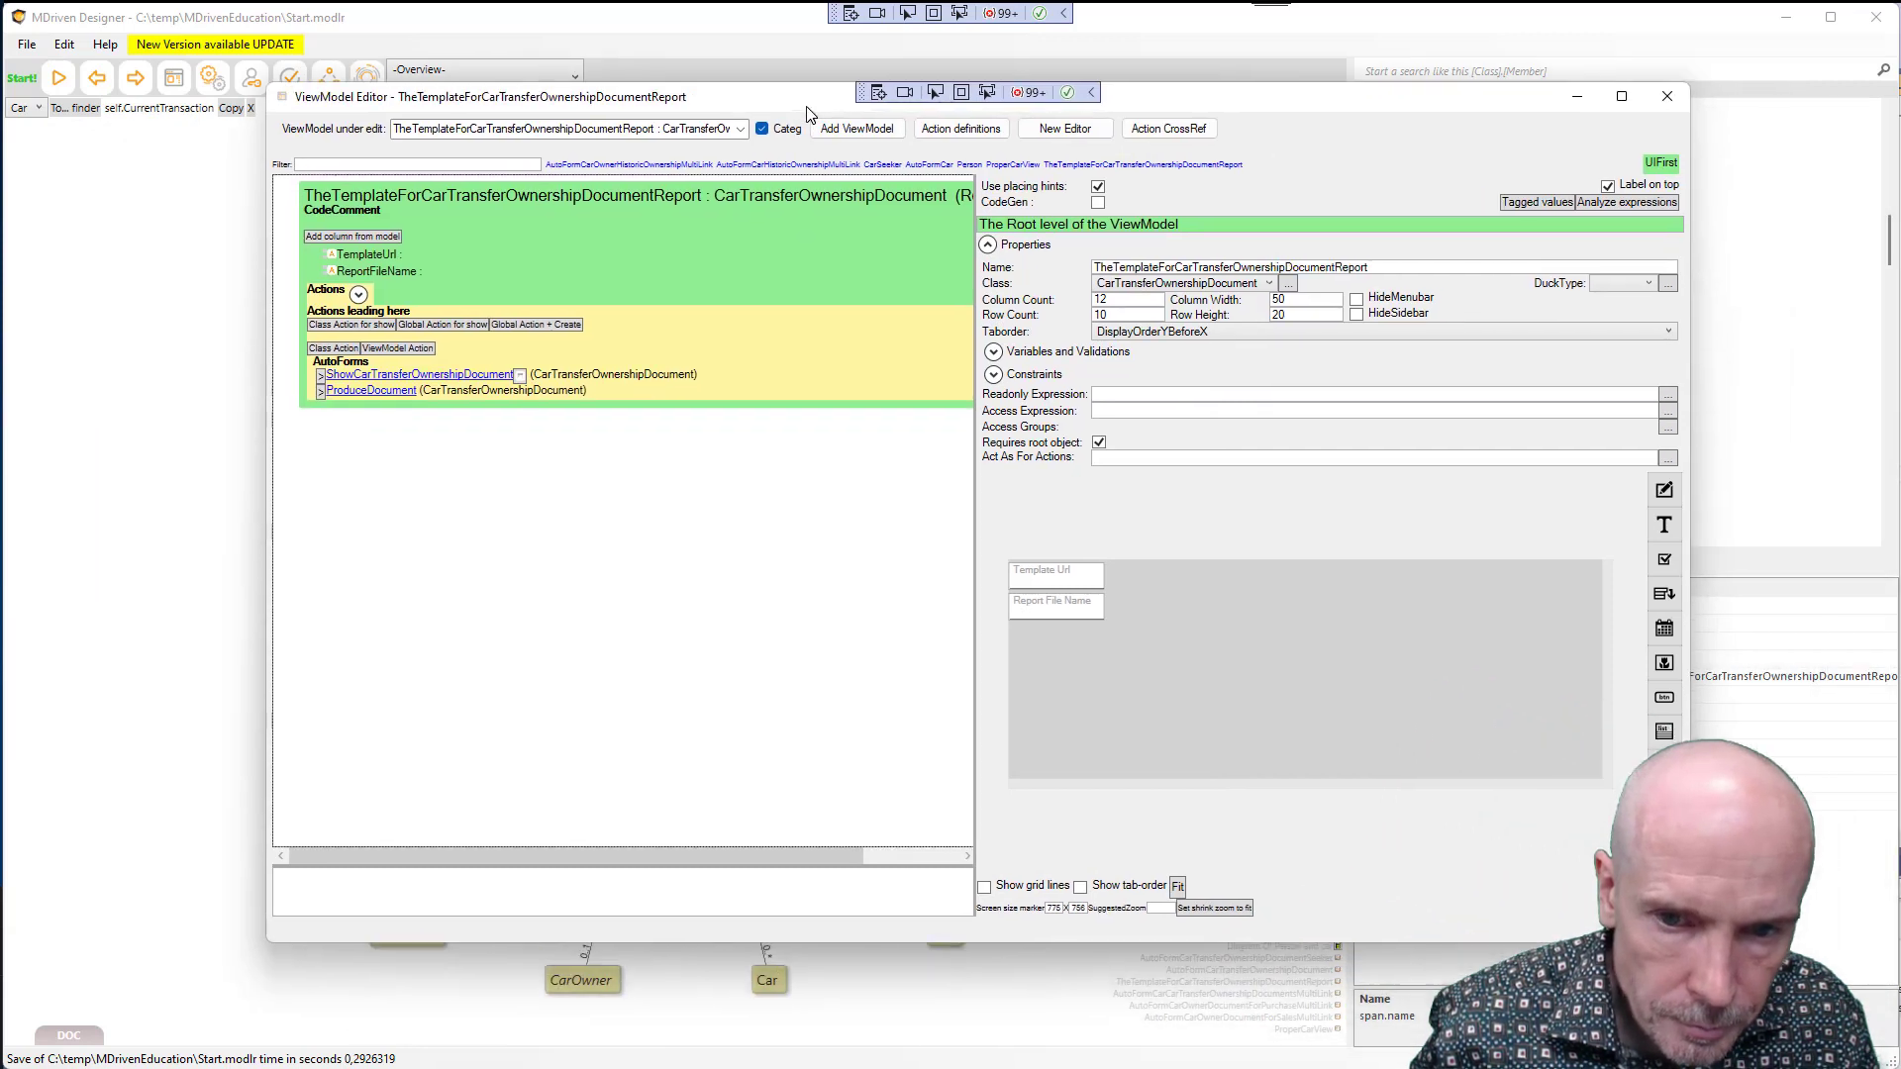
{"action": "left_click", "coordinate": [364, 256]}
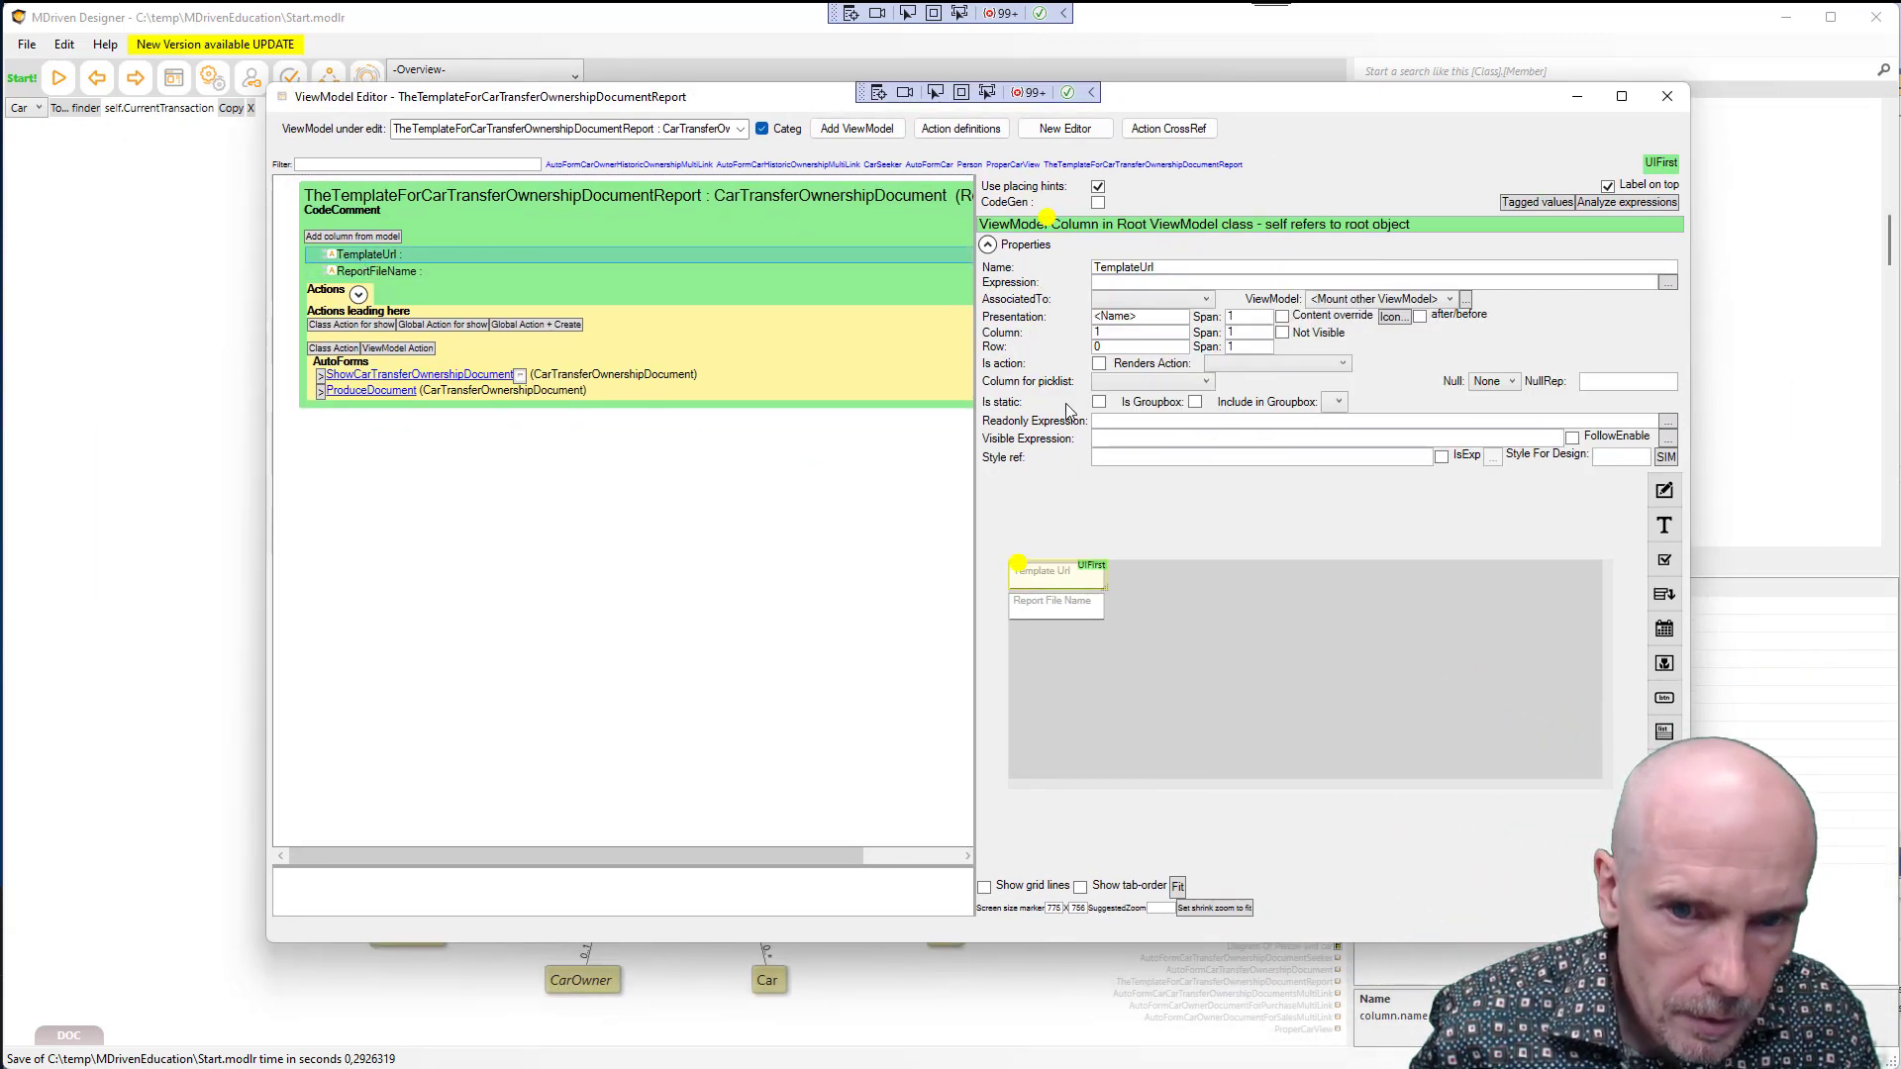
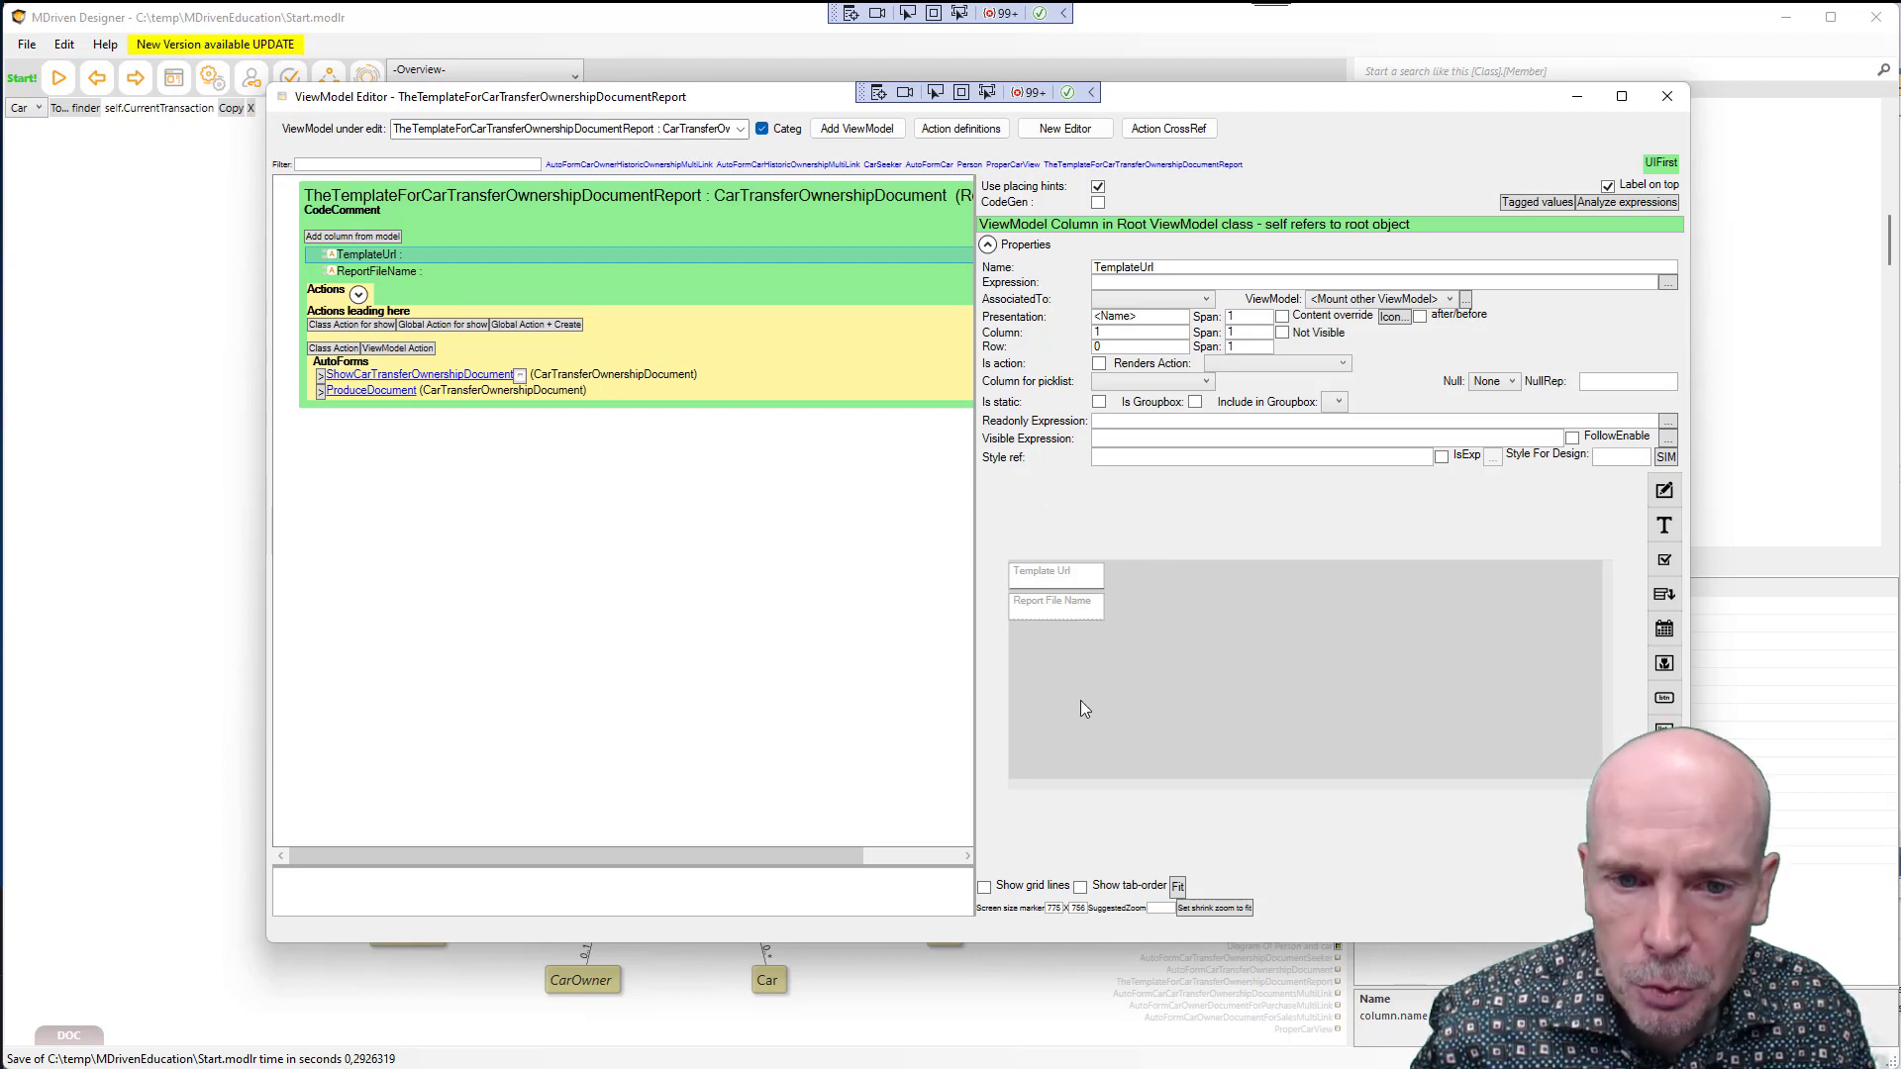
{"action": "left_click", "coordinate": [1098, 188]}
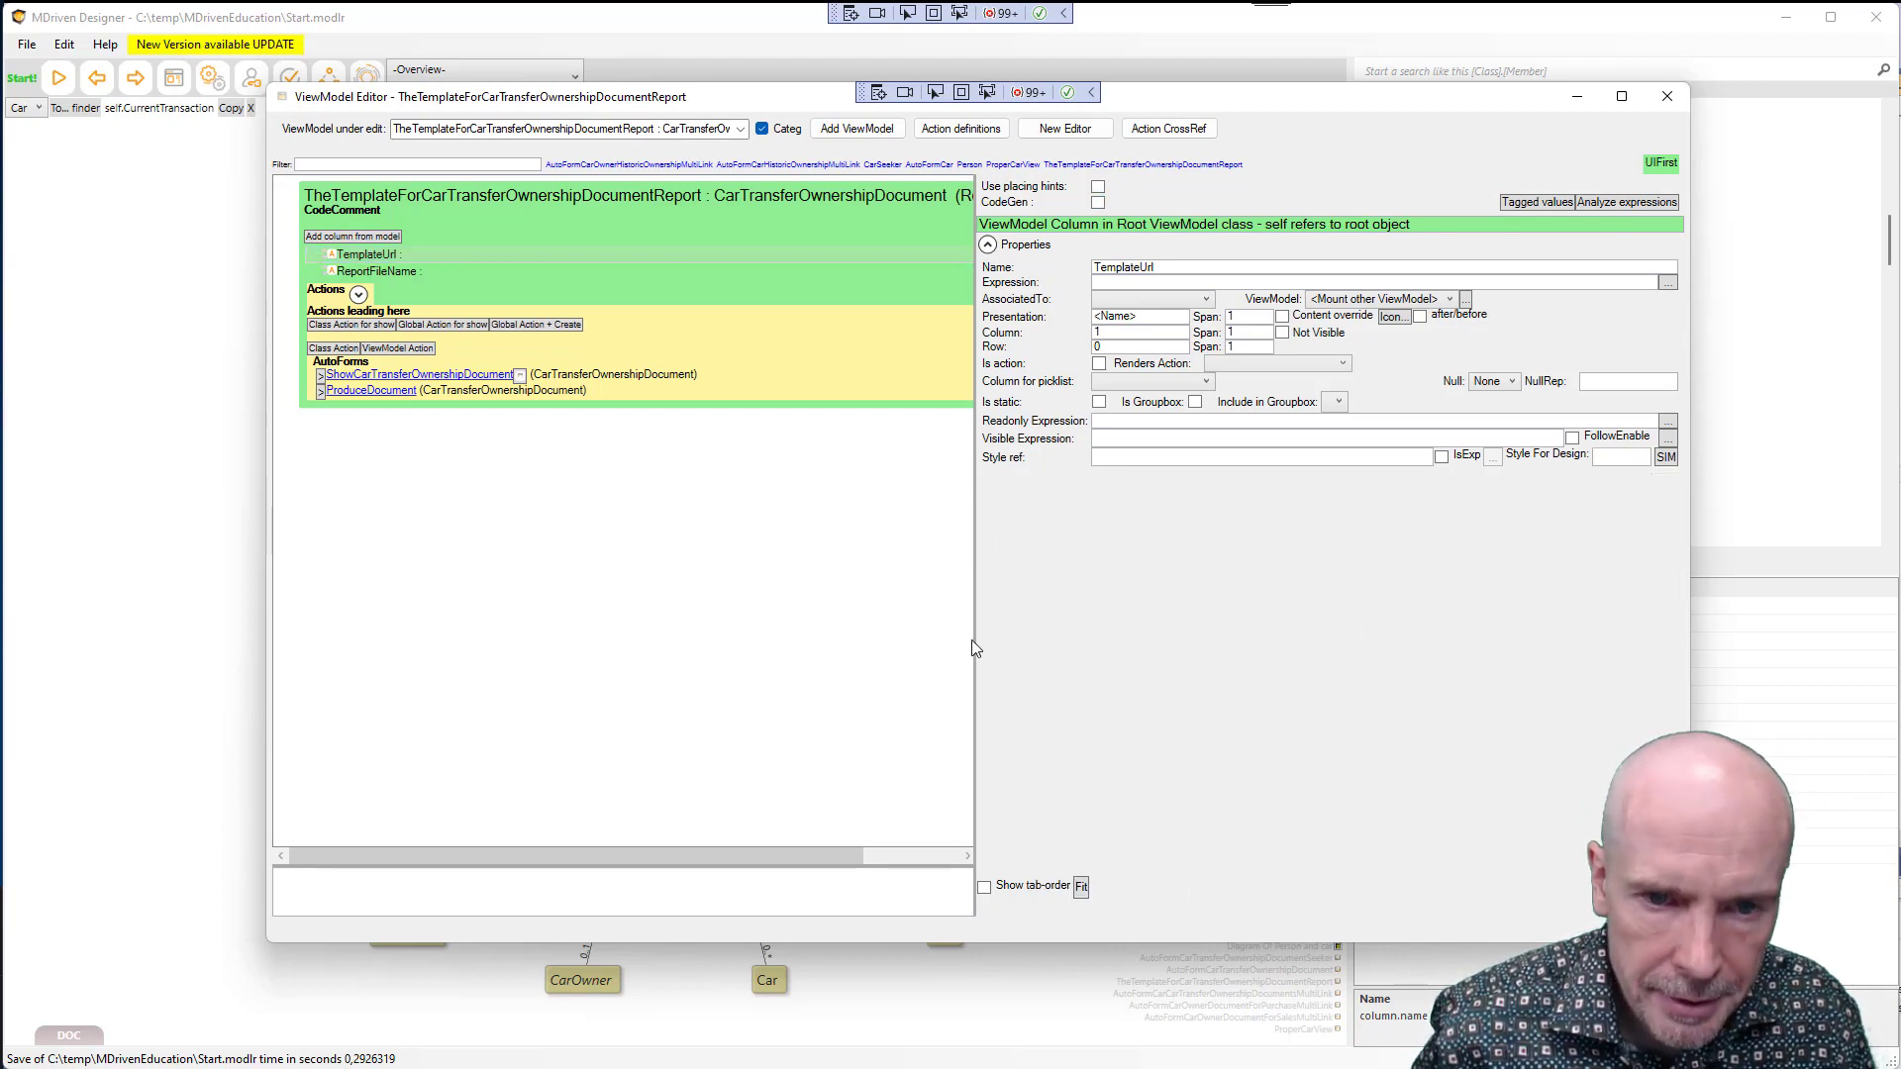
{"action": "left_click_drag", "start_coordinate": [972, 620], "coordinate": [1096, 599]}
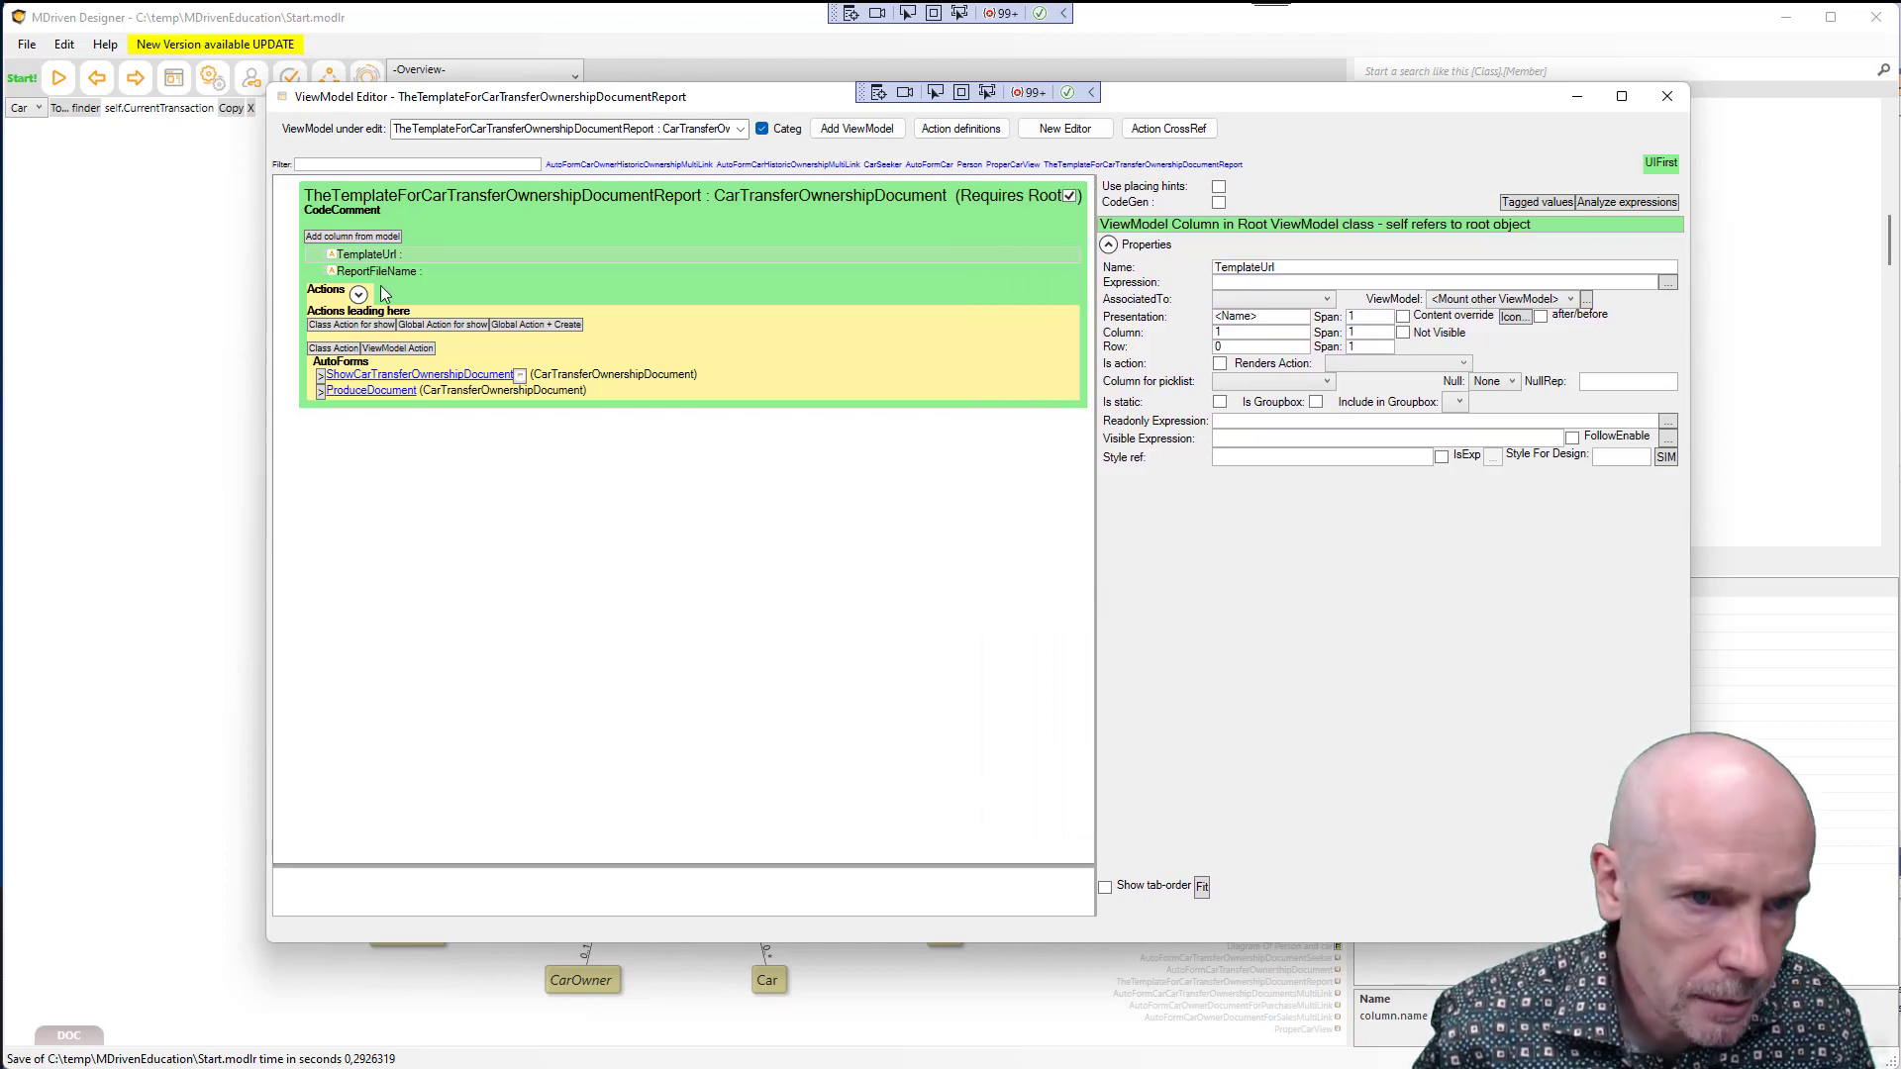
Select the TemplateUrl column and open its expression for editing
{"action": "left_click", "coordinate": [380, 273]}
{"action": "left_click", "coordinate": [379, 257]}
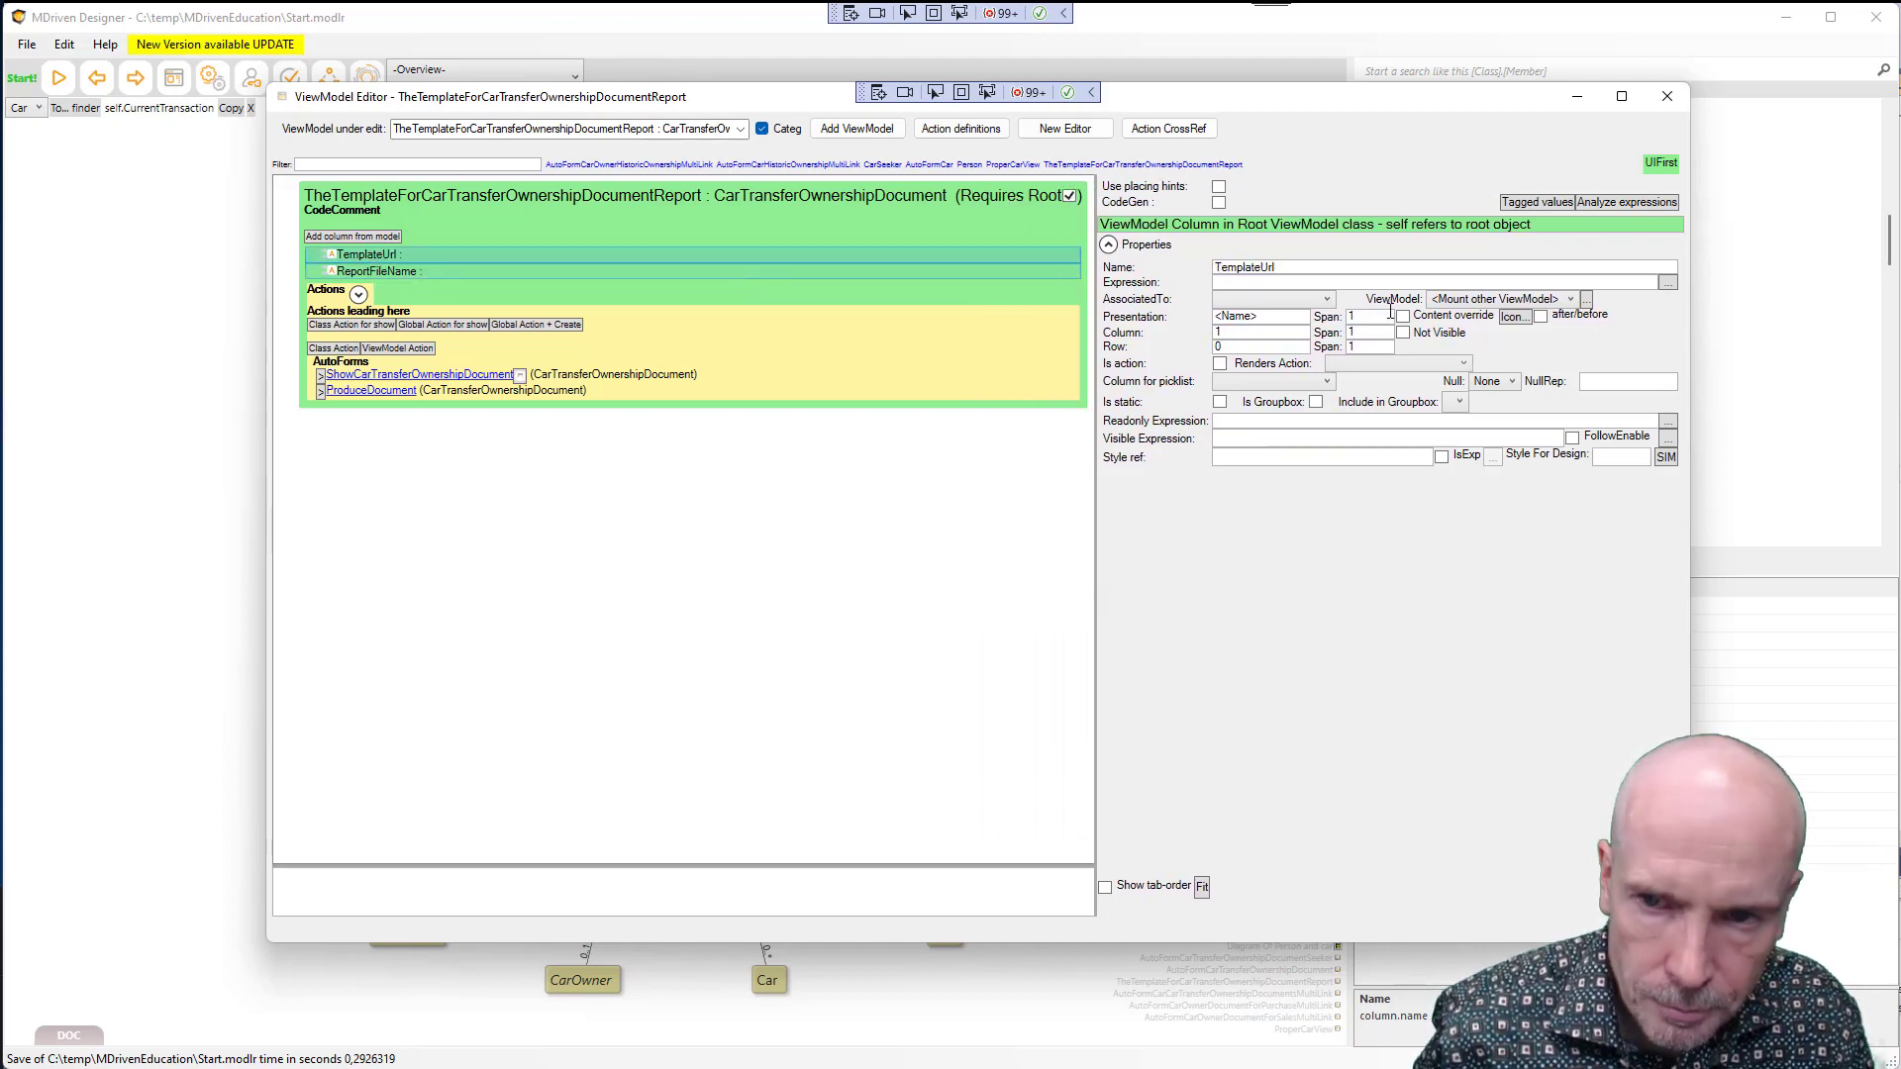
{"action": "left_click", "coordinate": [1376, 282]}
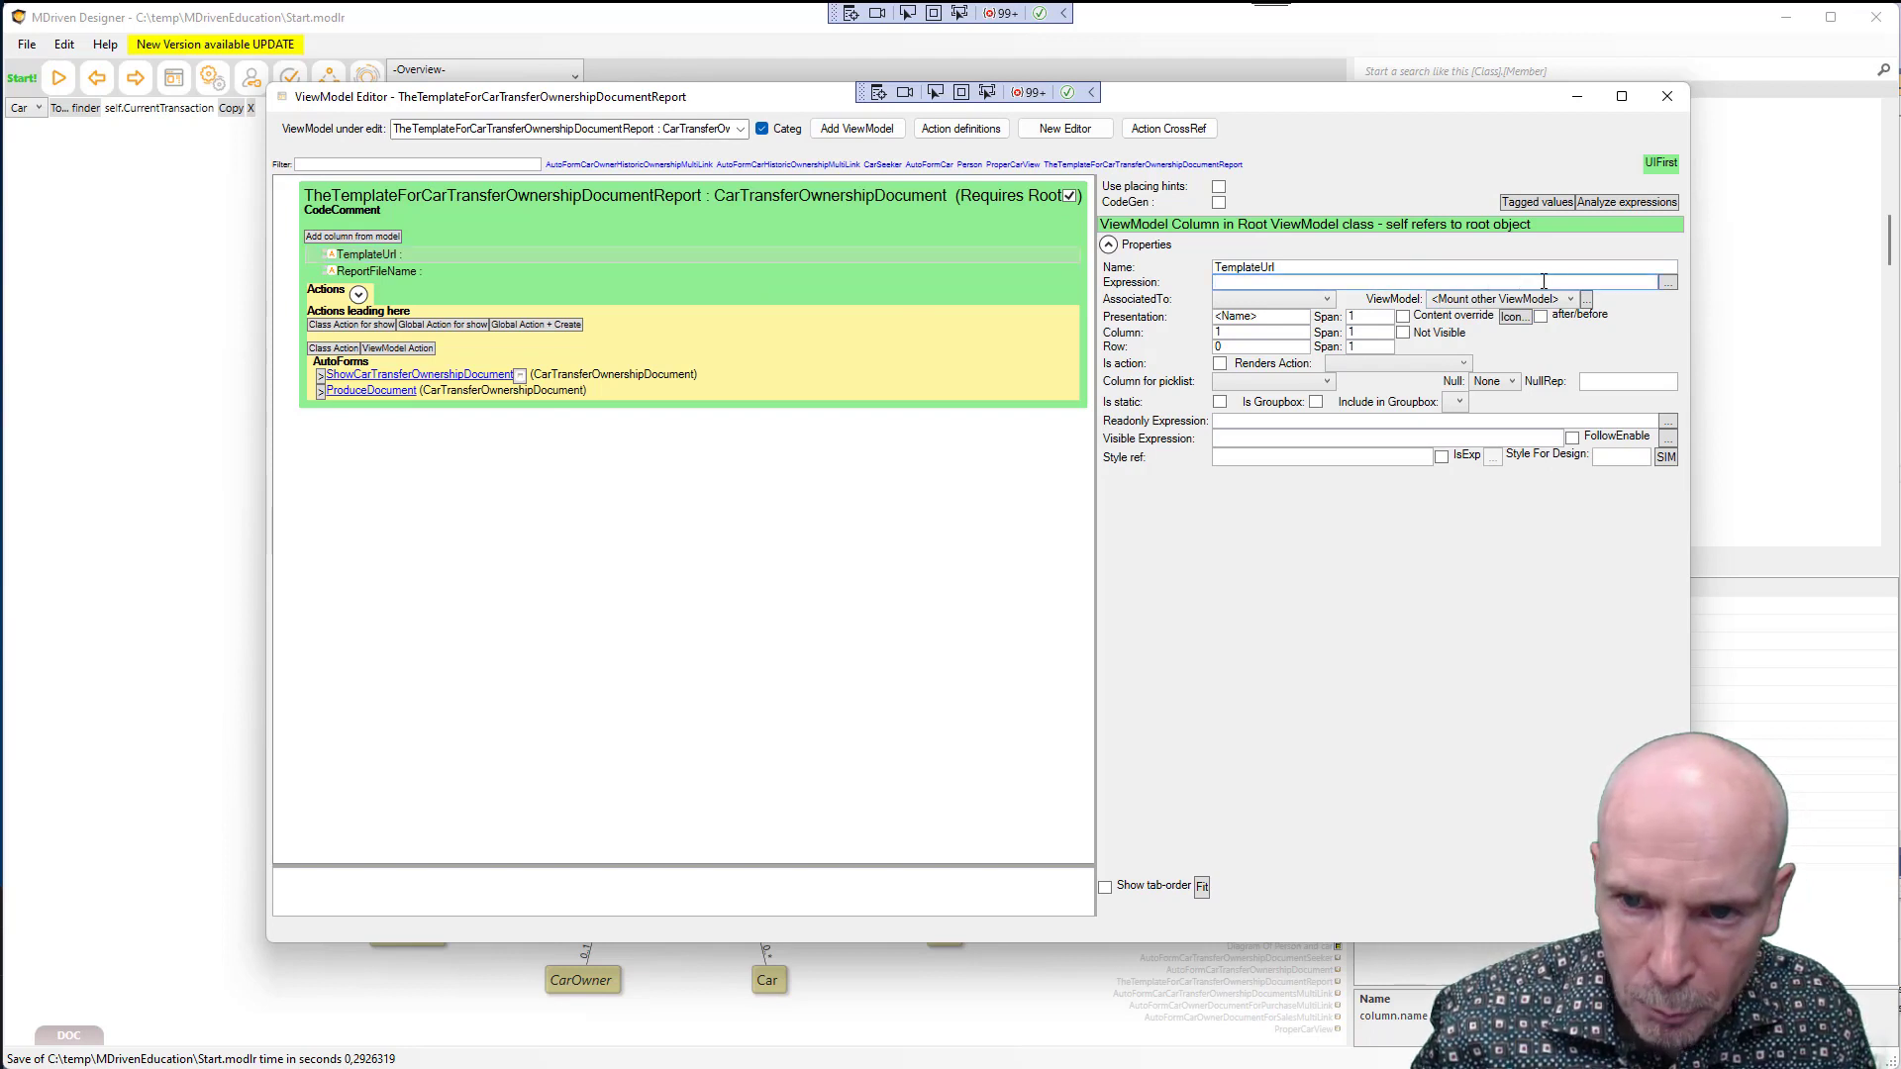
{"action": "left_click", "coordinate": [1666, 284]}
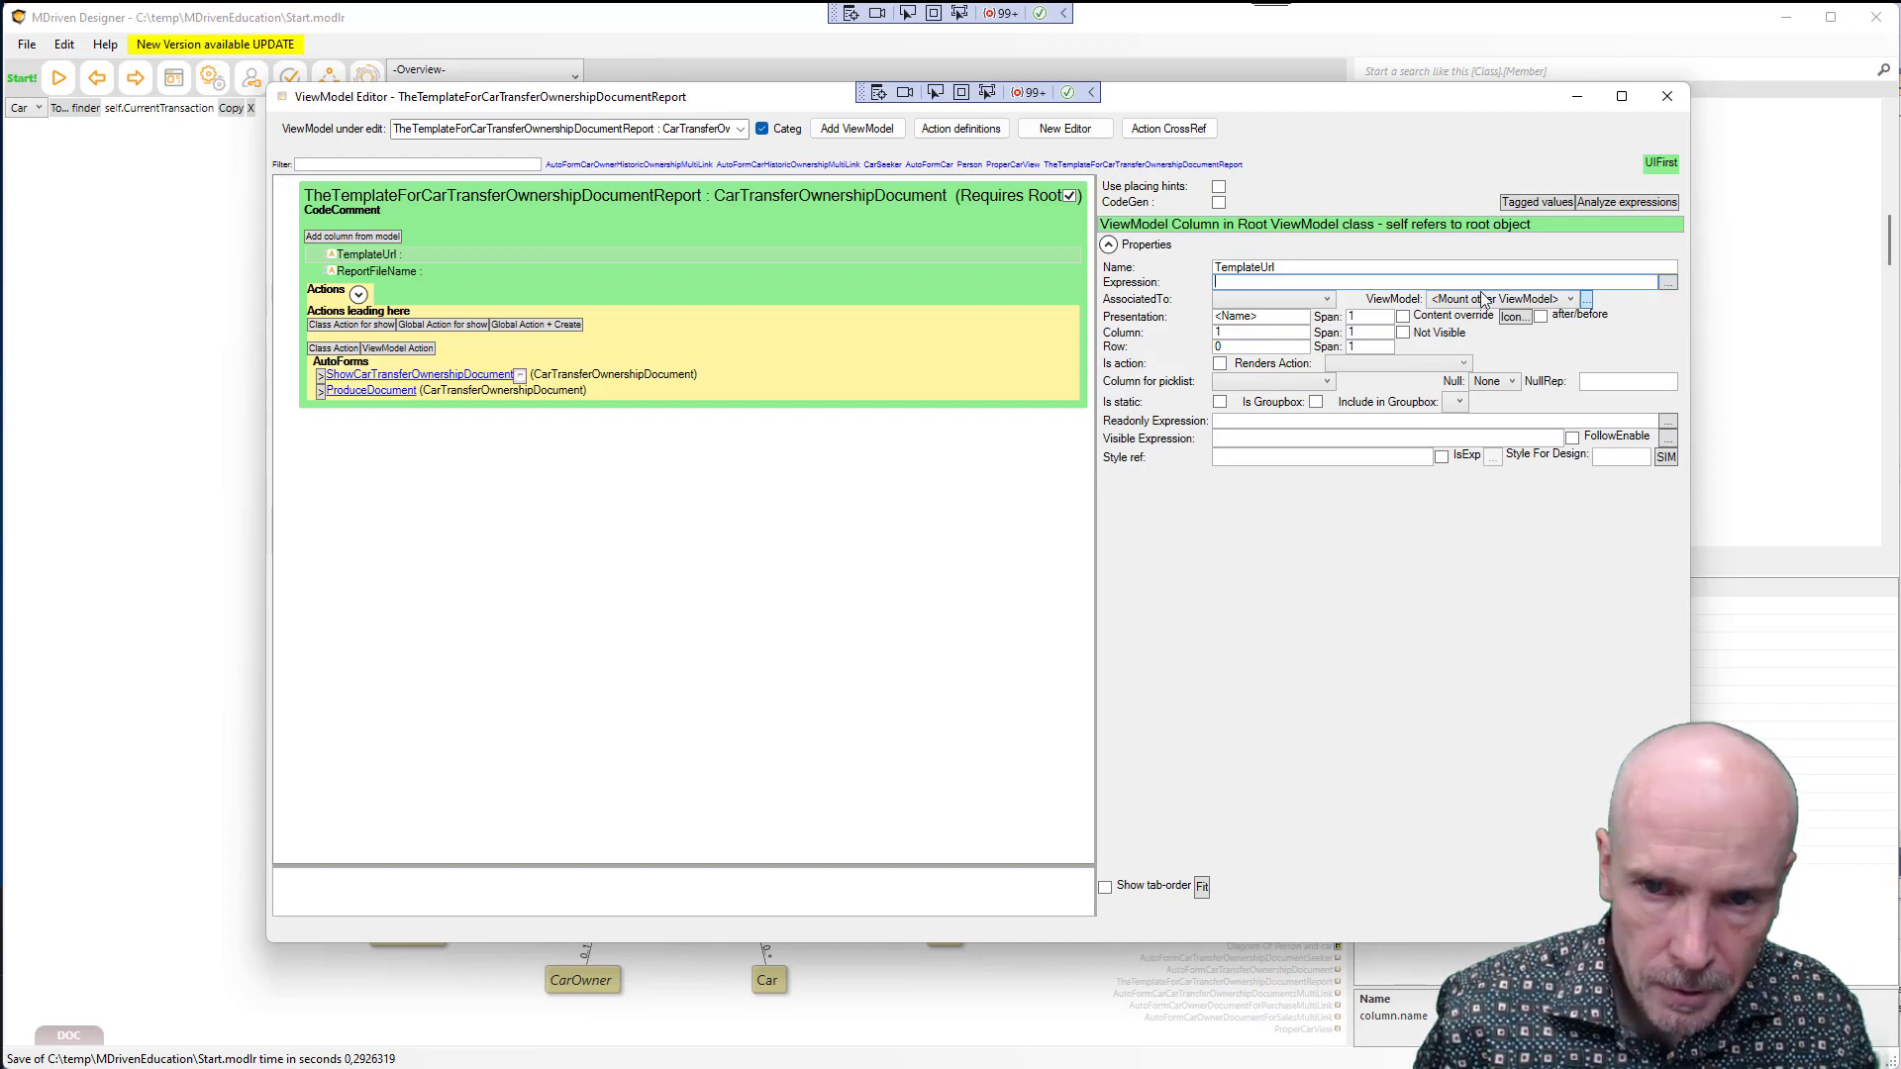
Switch to the Chrome window with ProperCarView and highlight the localhost:8182 part of its address
{"action": "key", "text": "alt+Tab"}
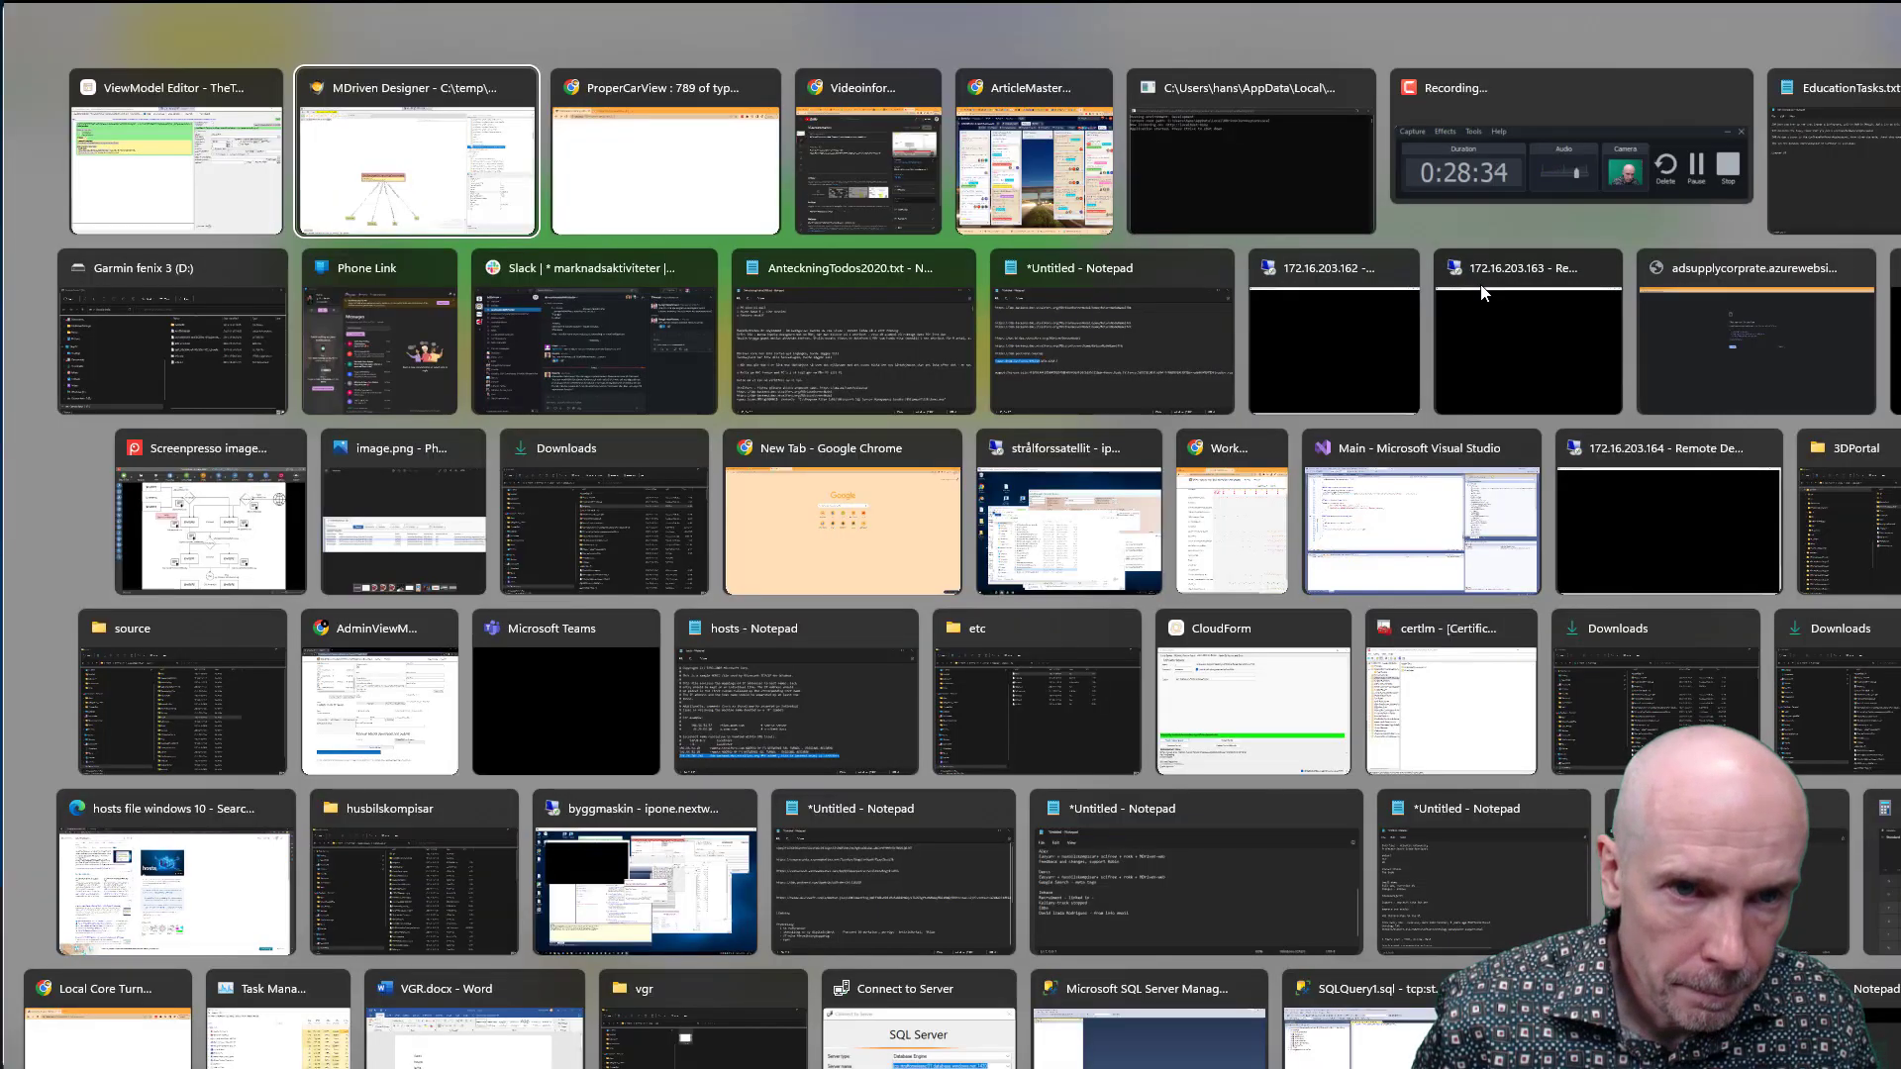
{"action": "key", "text": "alt+Tab"}
{"action": "left_click", "coordinate": [511, 180]}
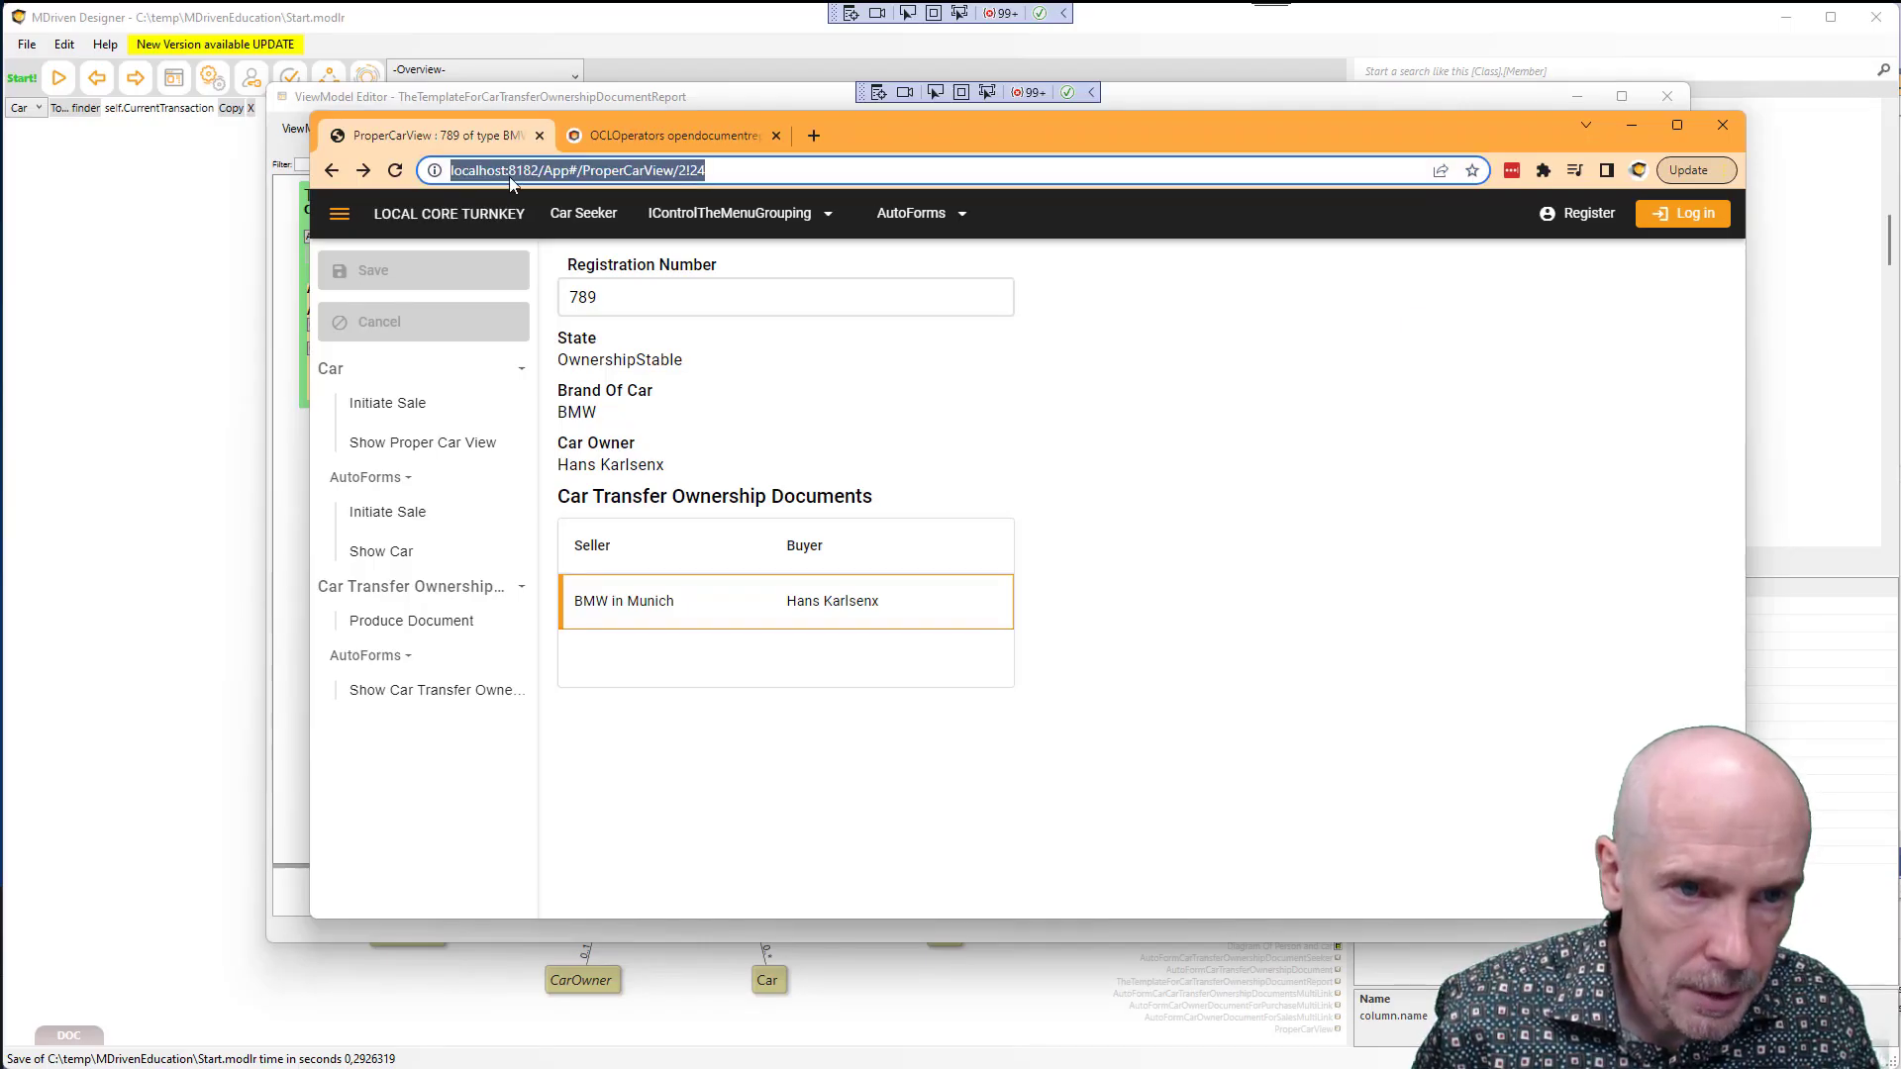
{"action": "left_click", "coordinate": [523, 175]}
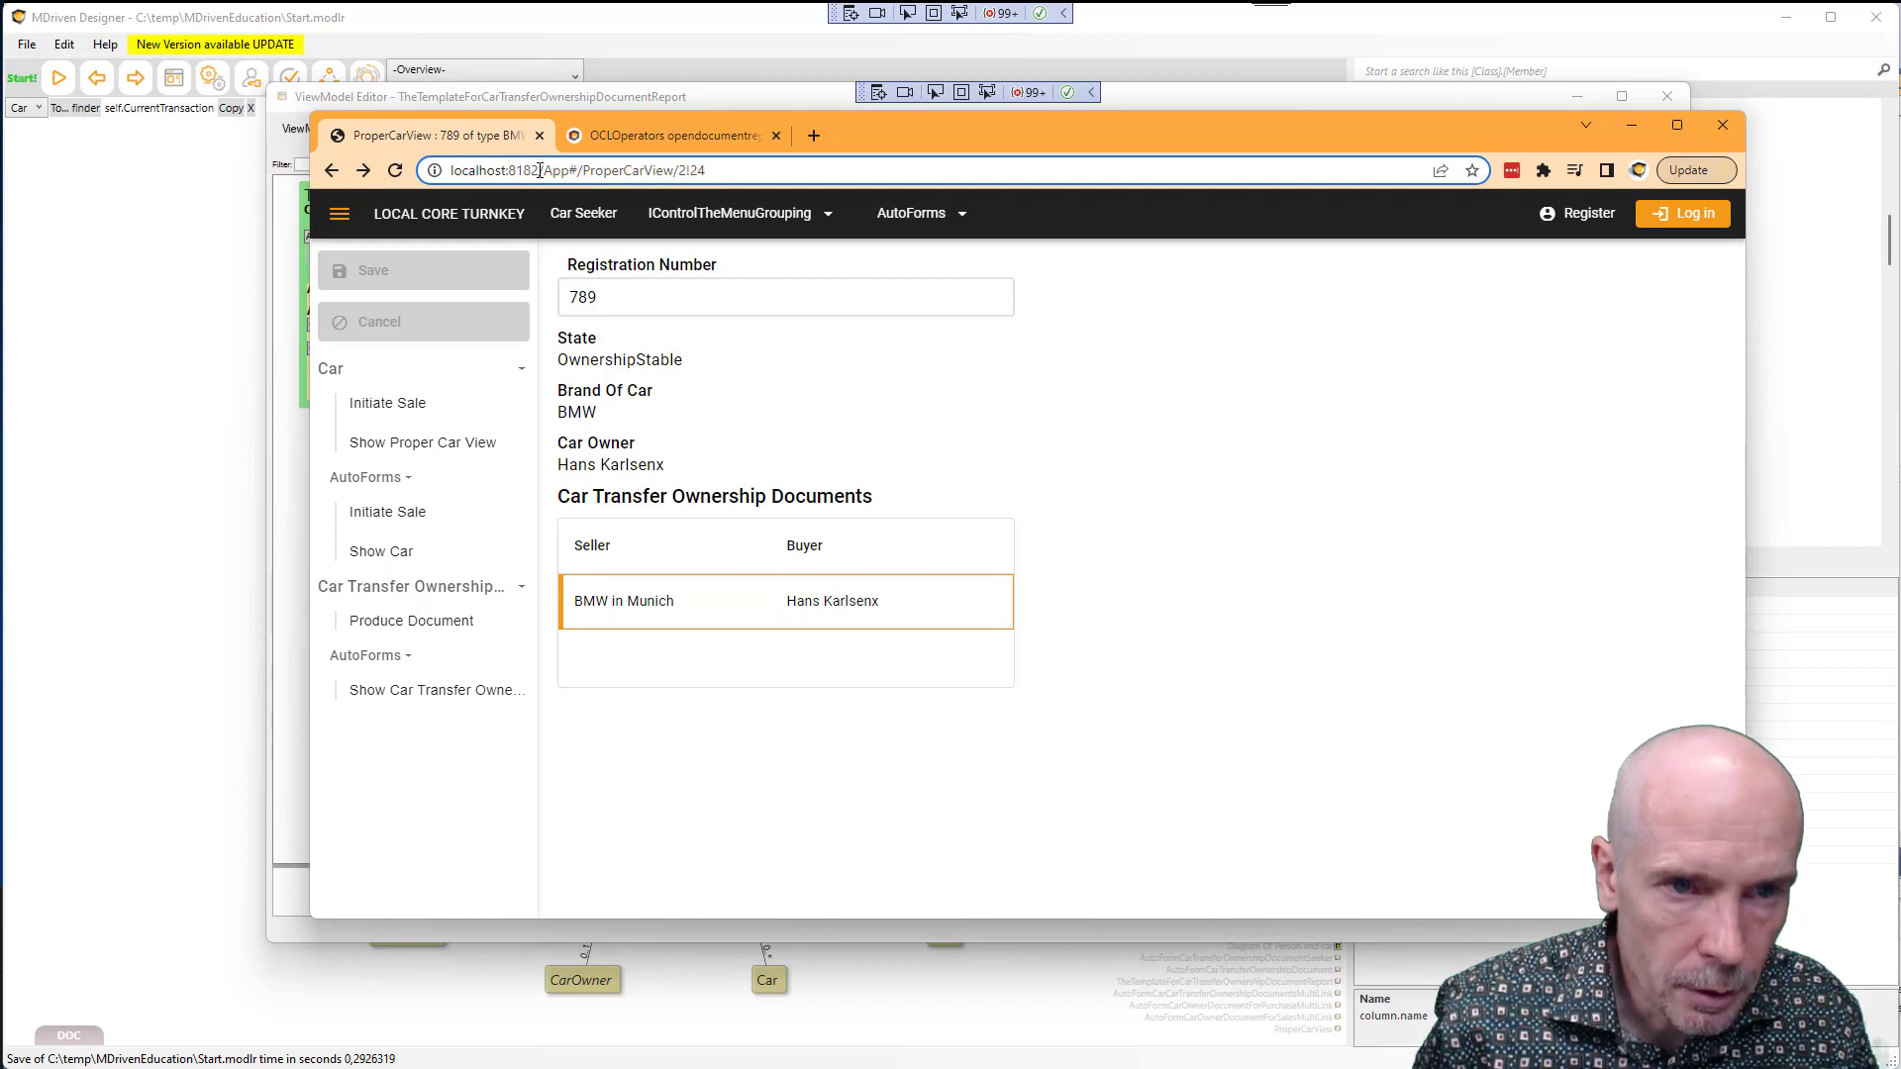
{"action": "left_click_drag", "start_coordinate": [539, 172], "coordinate": [451, 172]}
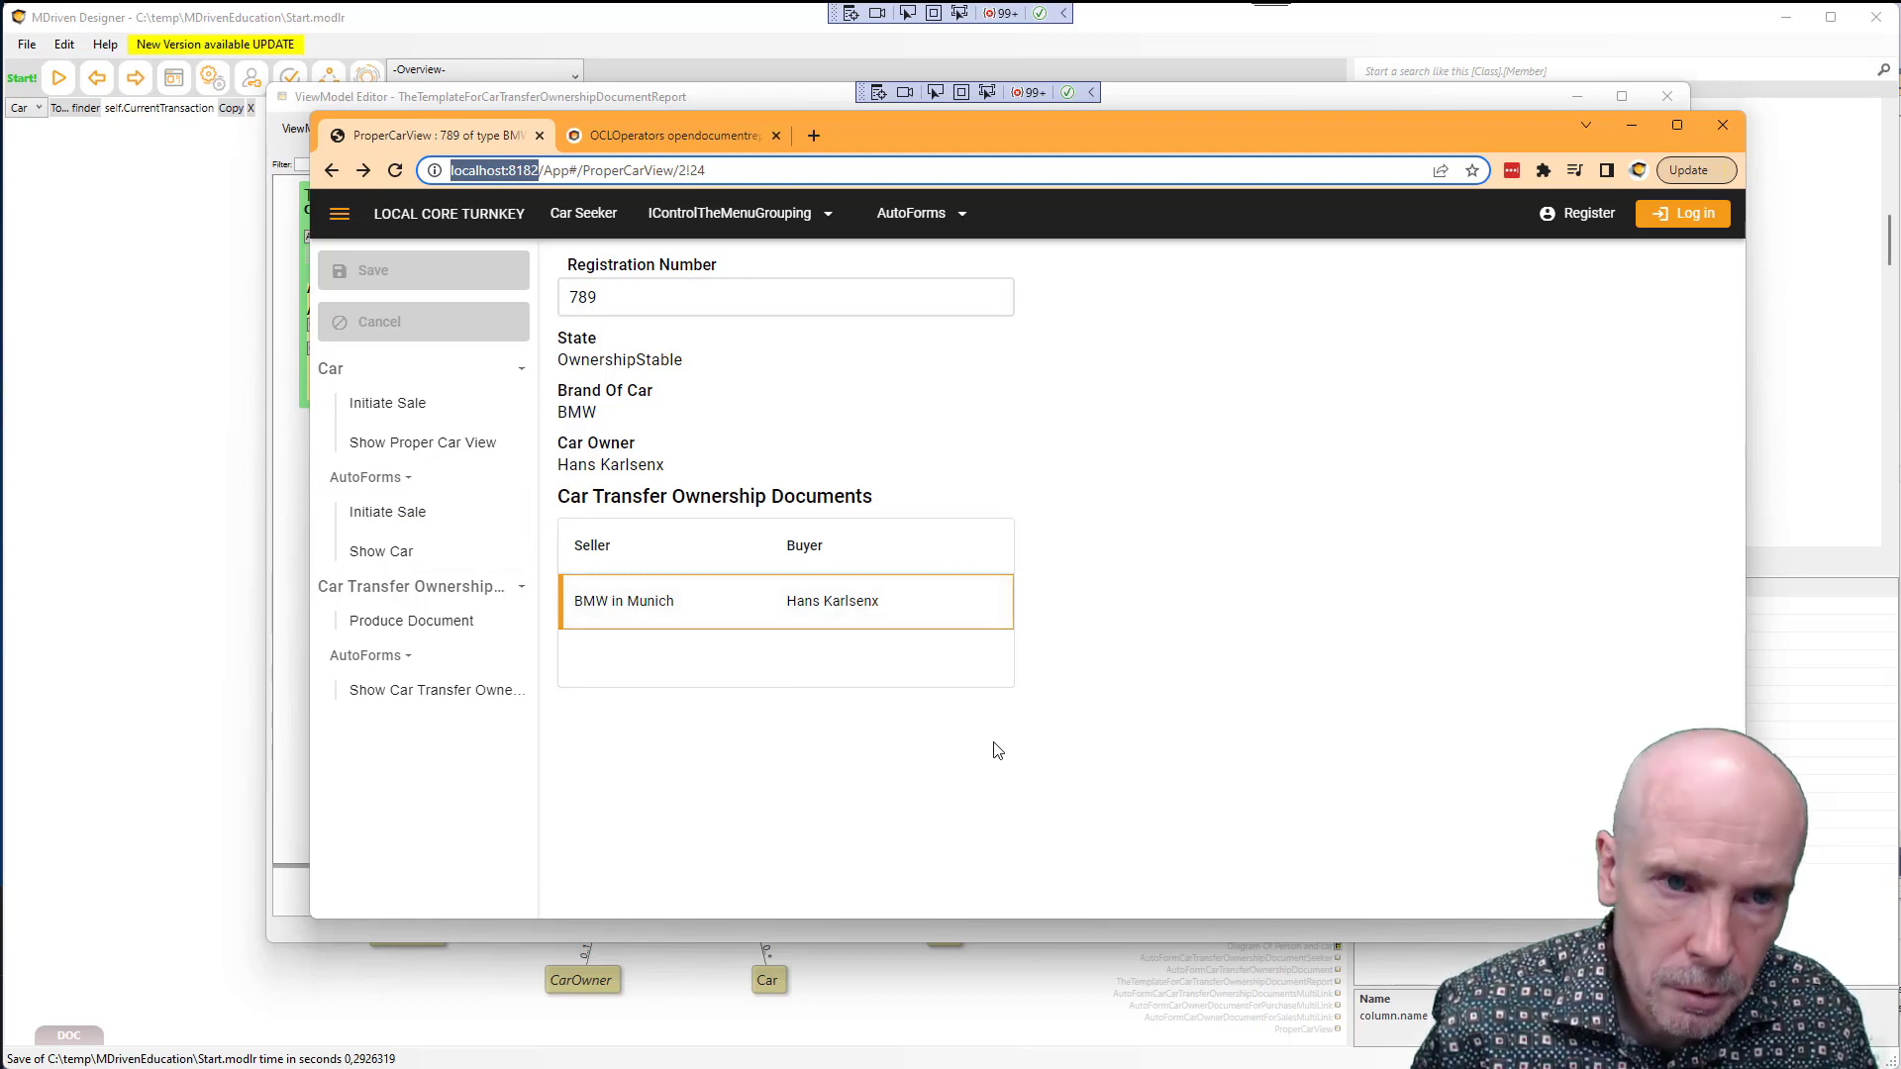
Return to MDriven Designer and show the current model directory in File Explorer, with its files in clear view
{"action": "key", "text": "alt+Tab"}
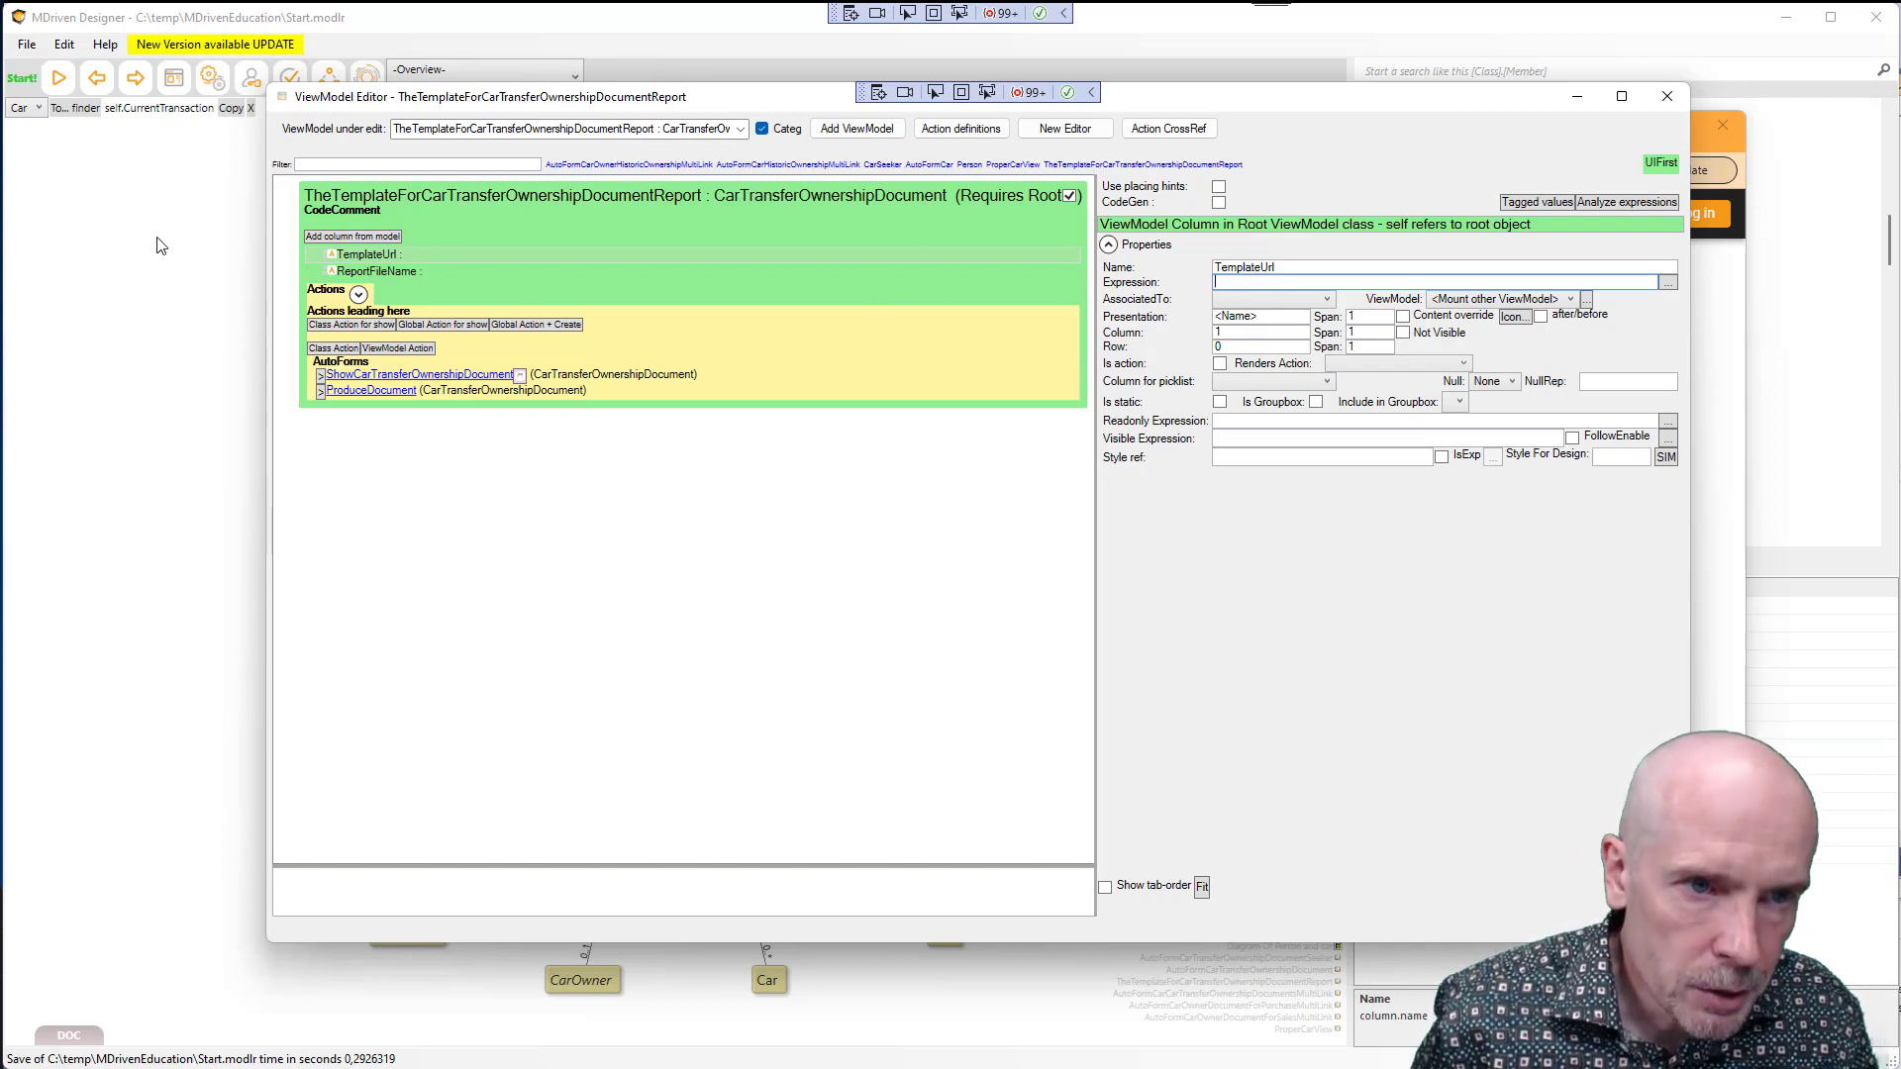
{"action": "mouse_move", "coordinate": [719, 103]}
{"action": "left_mouse_down"}
{"action": "mouse_move", "coordinate": [628, 81]}
{"action": "mouse_move", "coordinate": [685, 104]}
{"action": "left_mouse_up"}
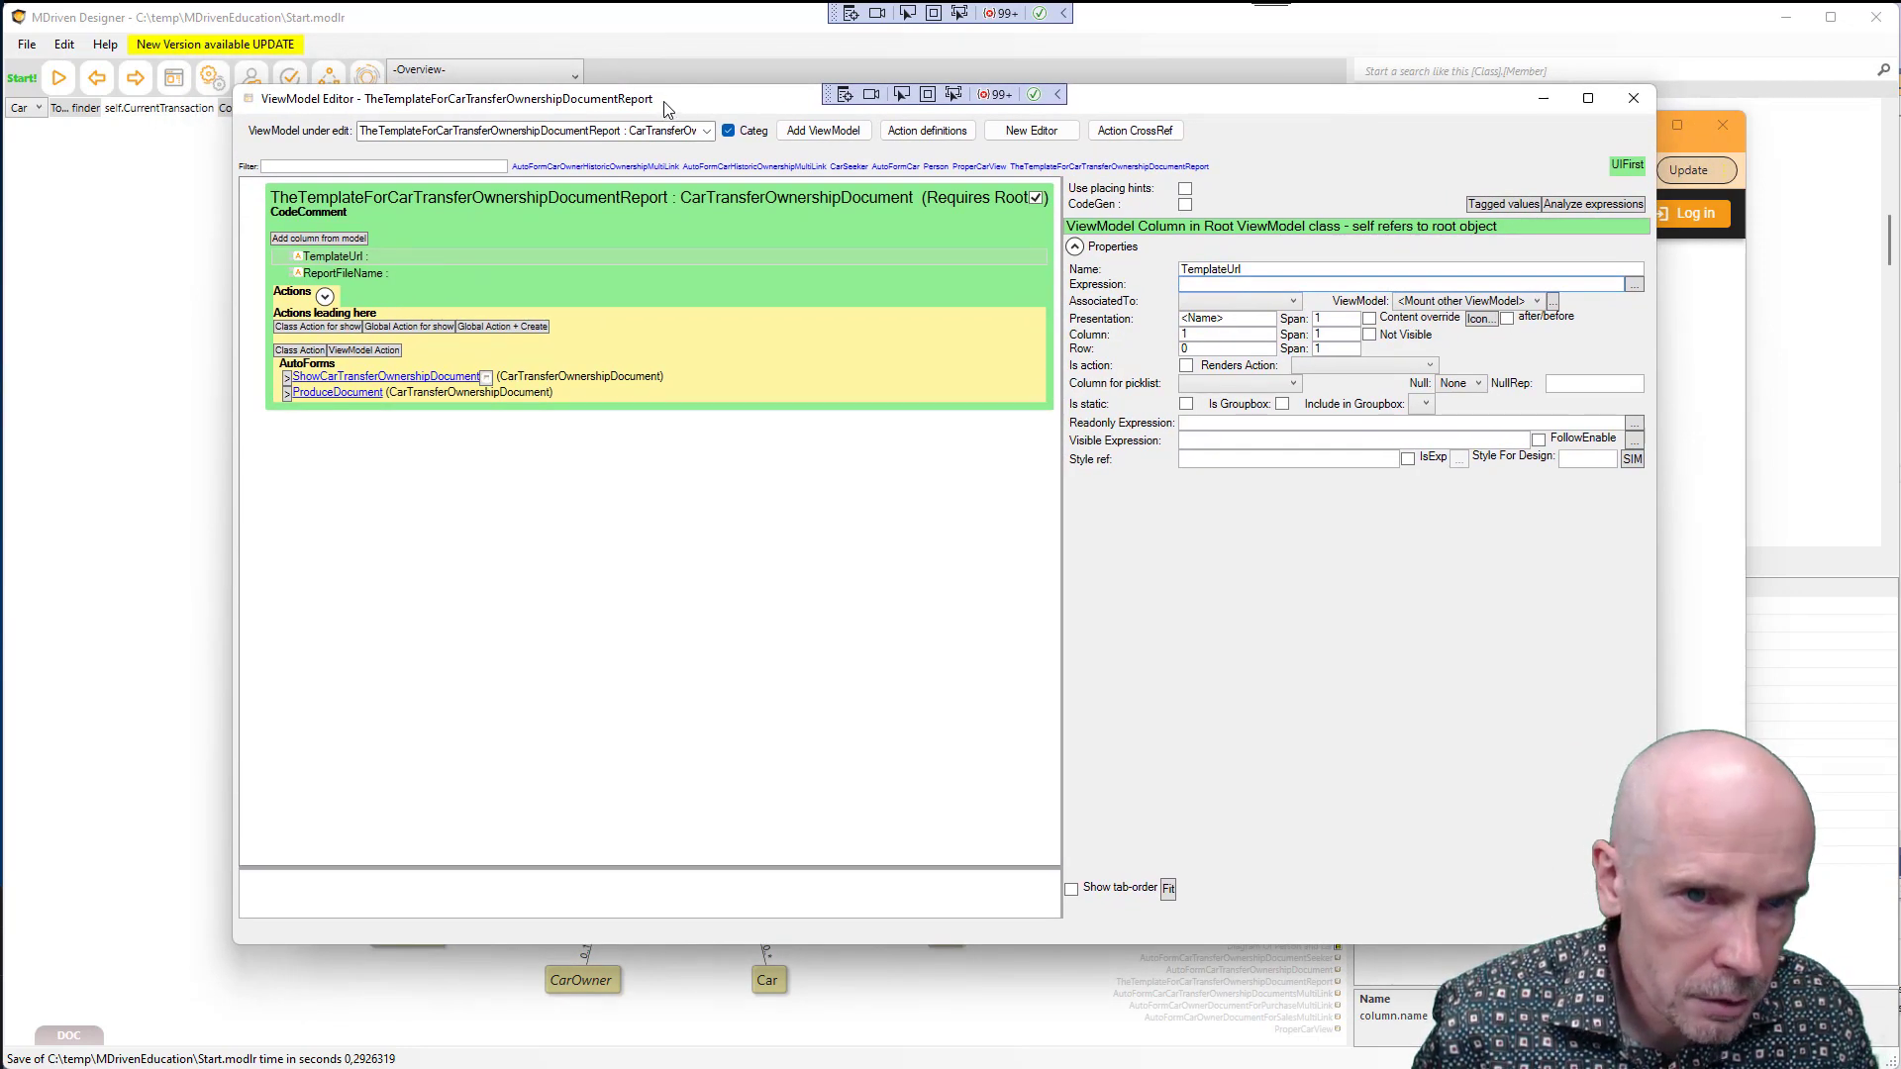
{"action": "left_click", "coordinate": [29, 48]}
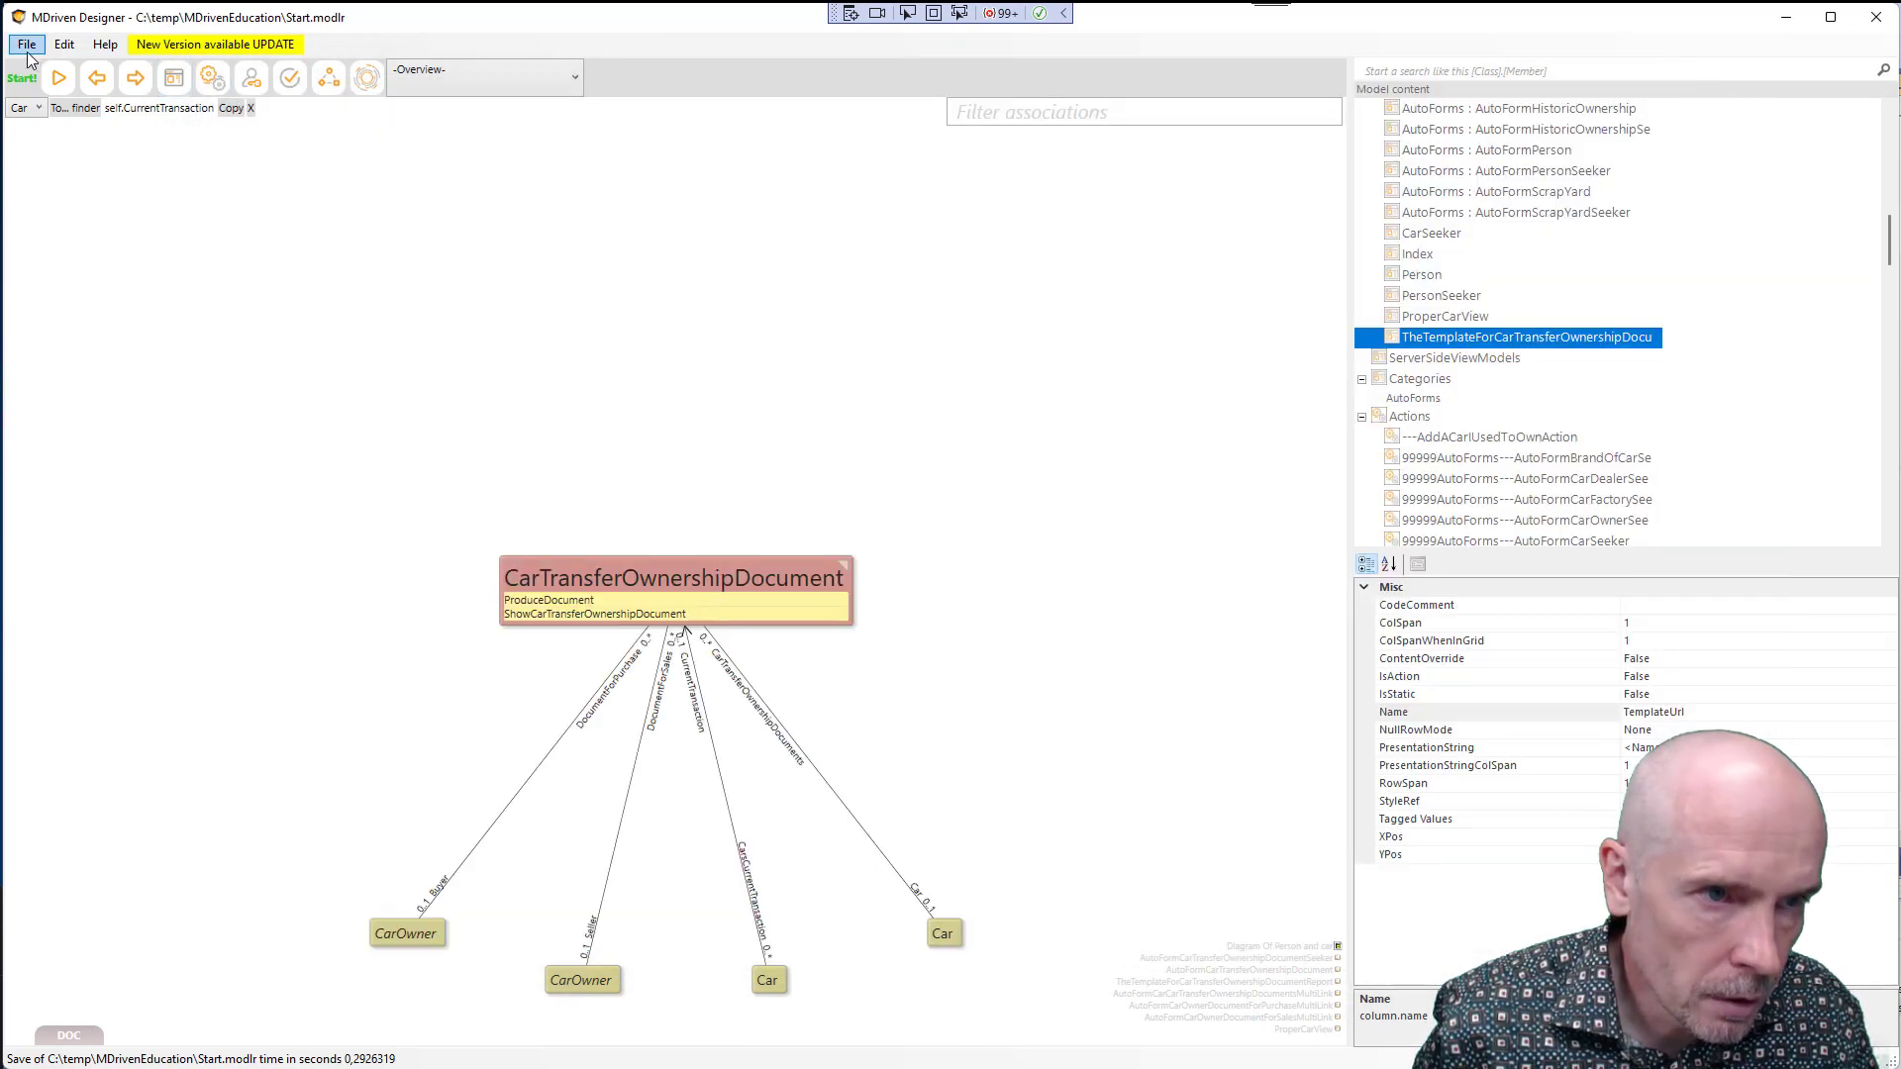
{"action": "left_click", "coordinate": [27, 47]}
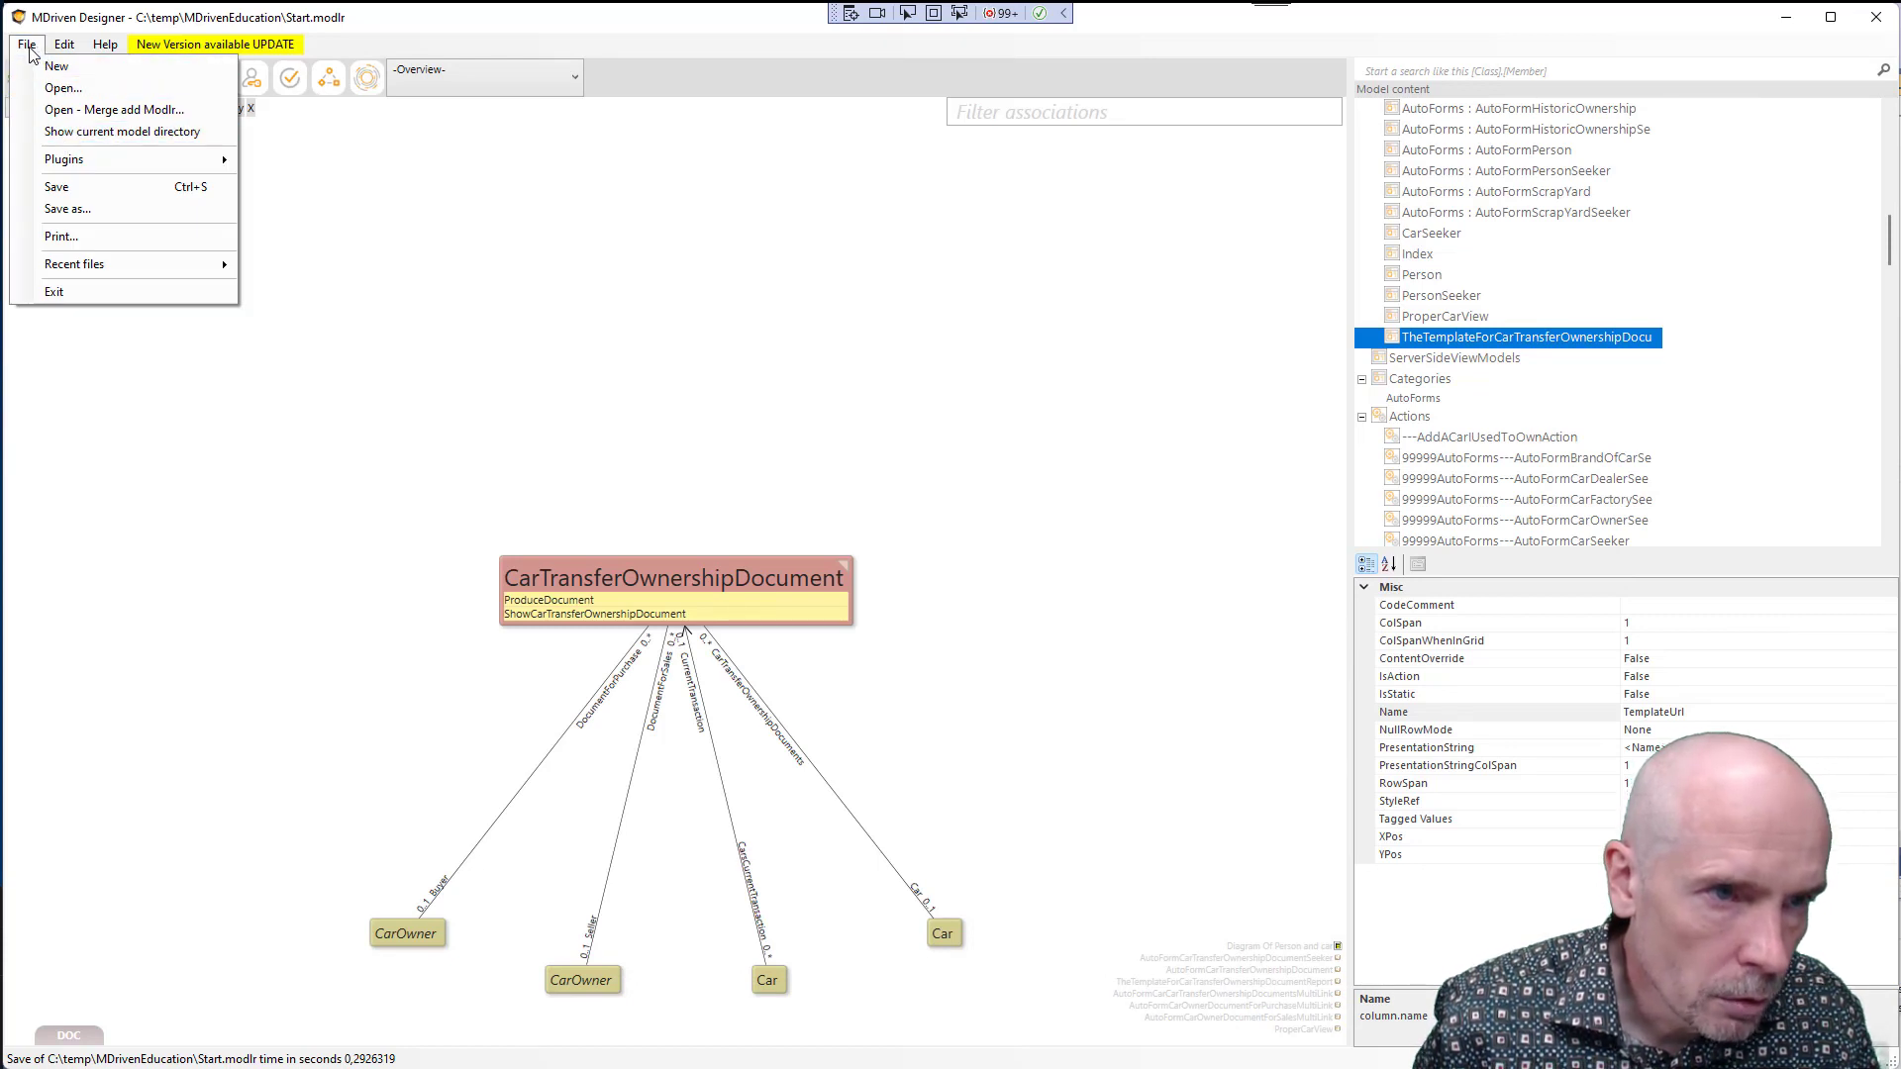
{"action": "left_click", "coordinate": [82, 137]}
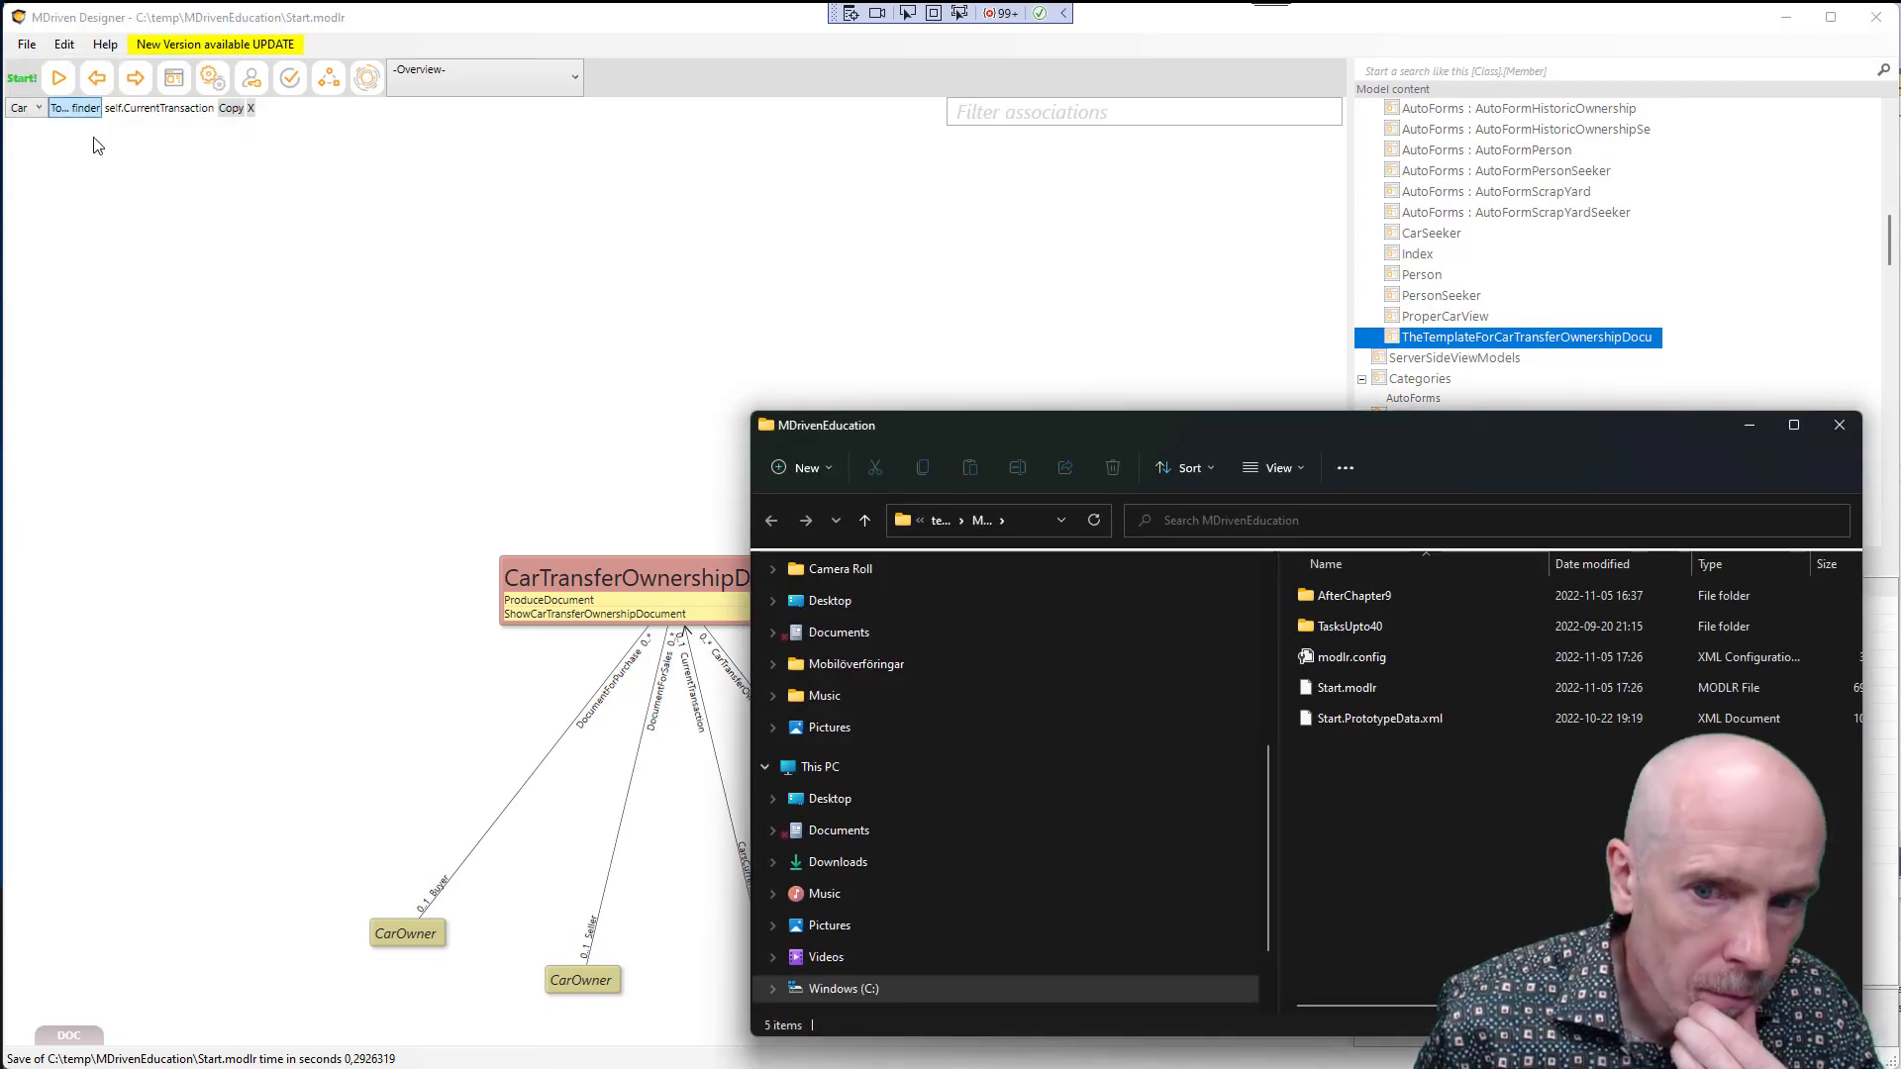
{"action": "left_click_drag", "start_coordinate": [1194, 426], "coordinate": [731, 299]}
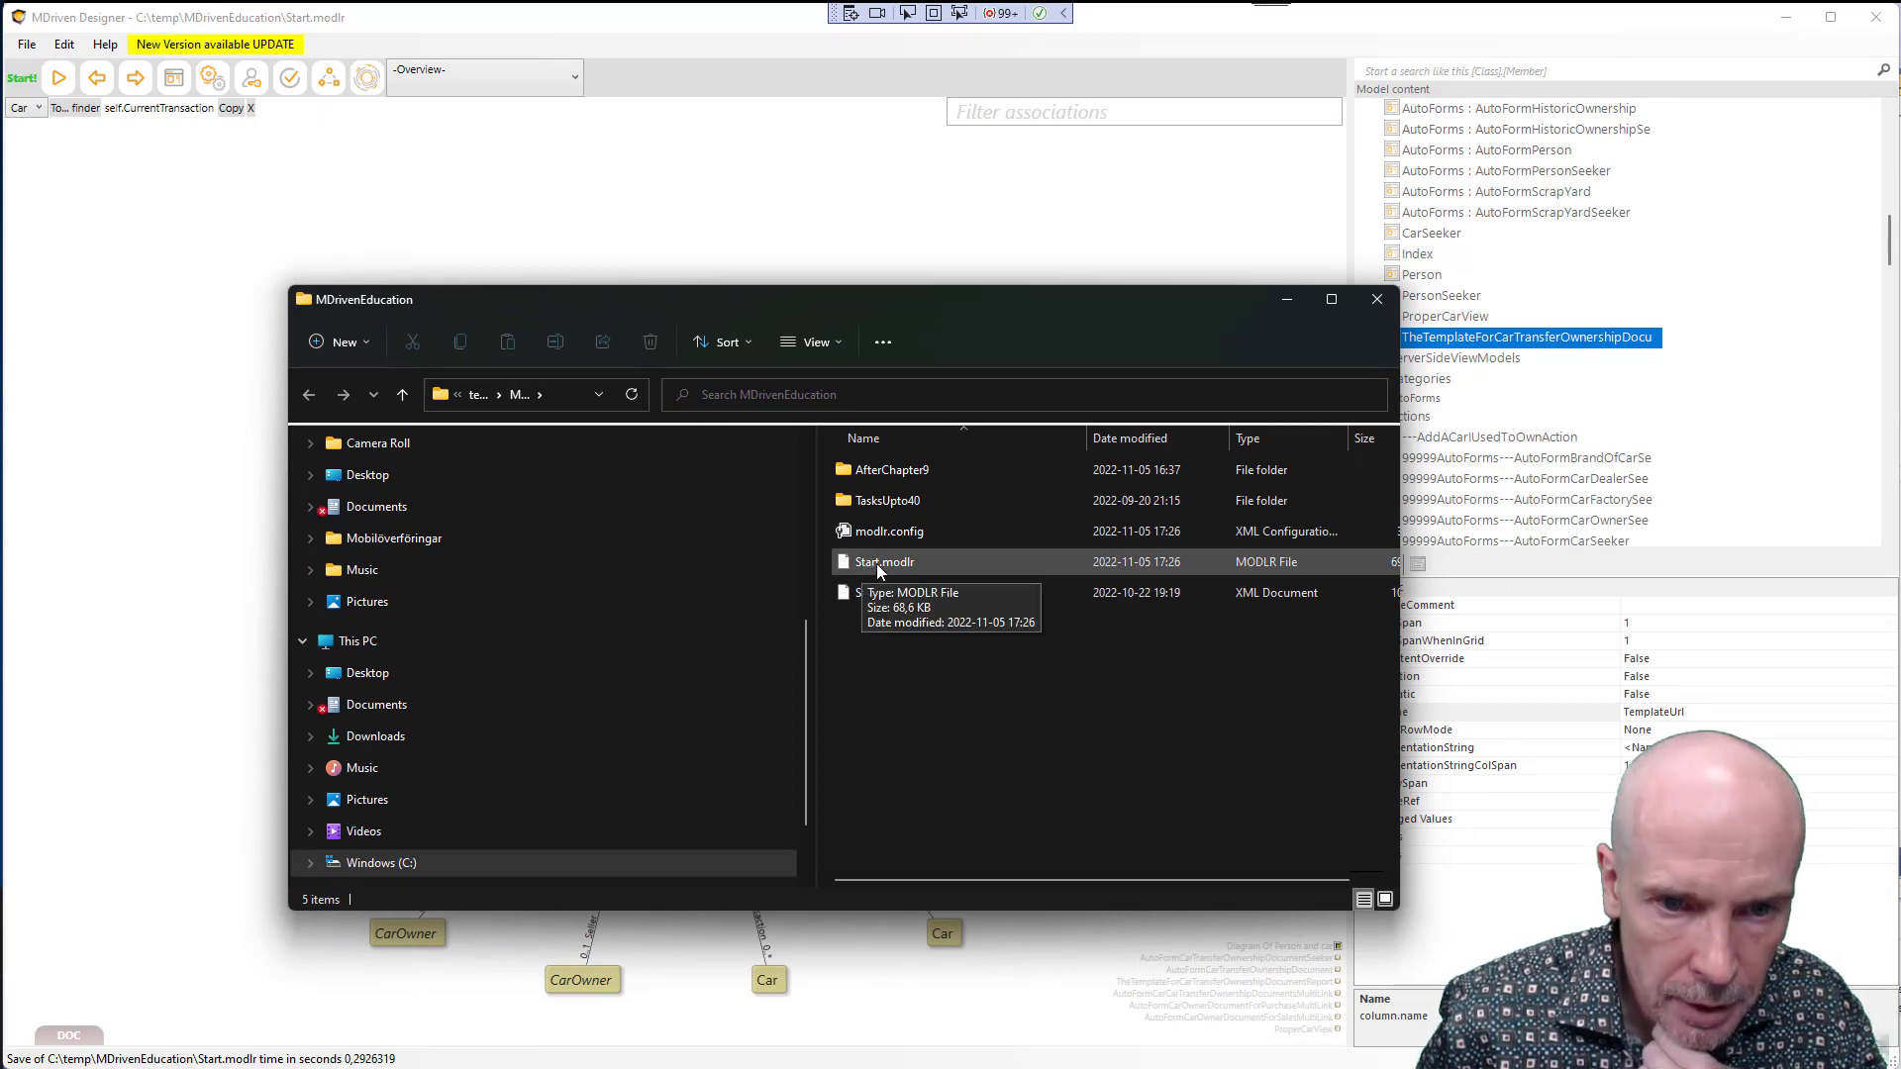
{"action": "left_click_drag", "start_coordinate": [816, 299], "coordinate": [731, 247]}
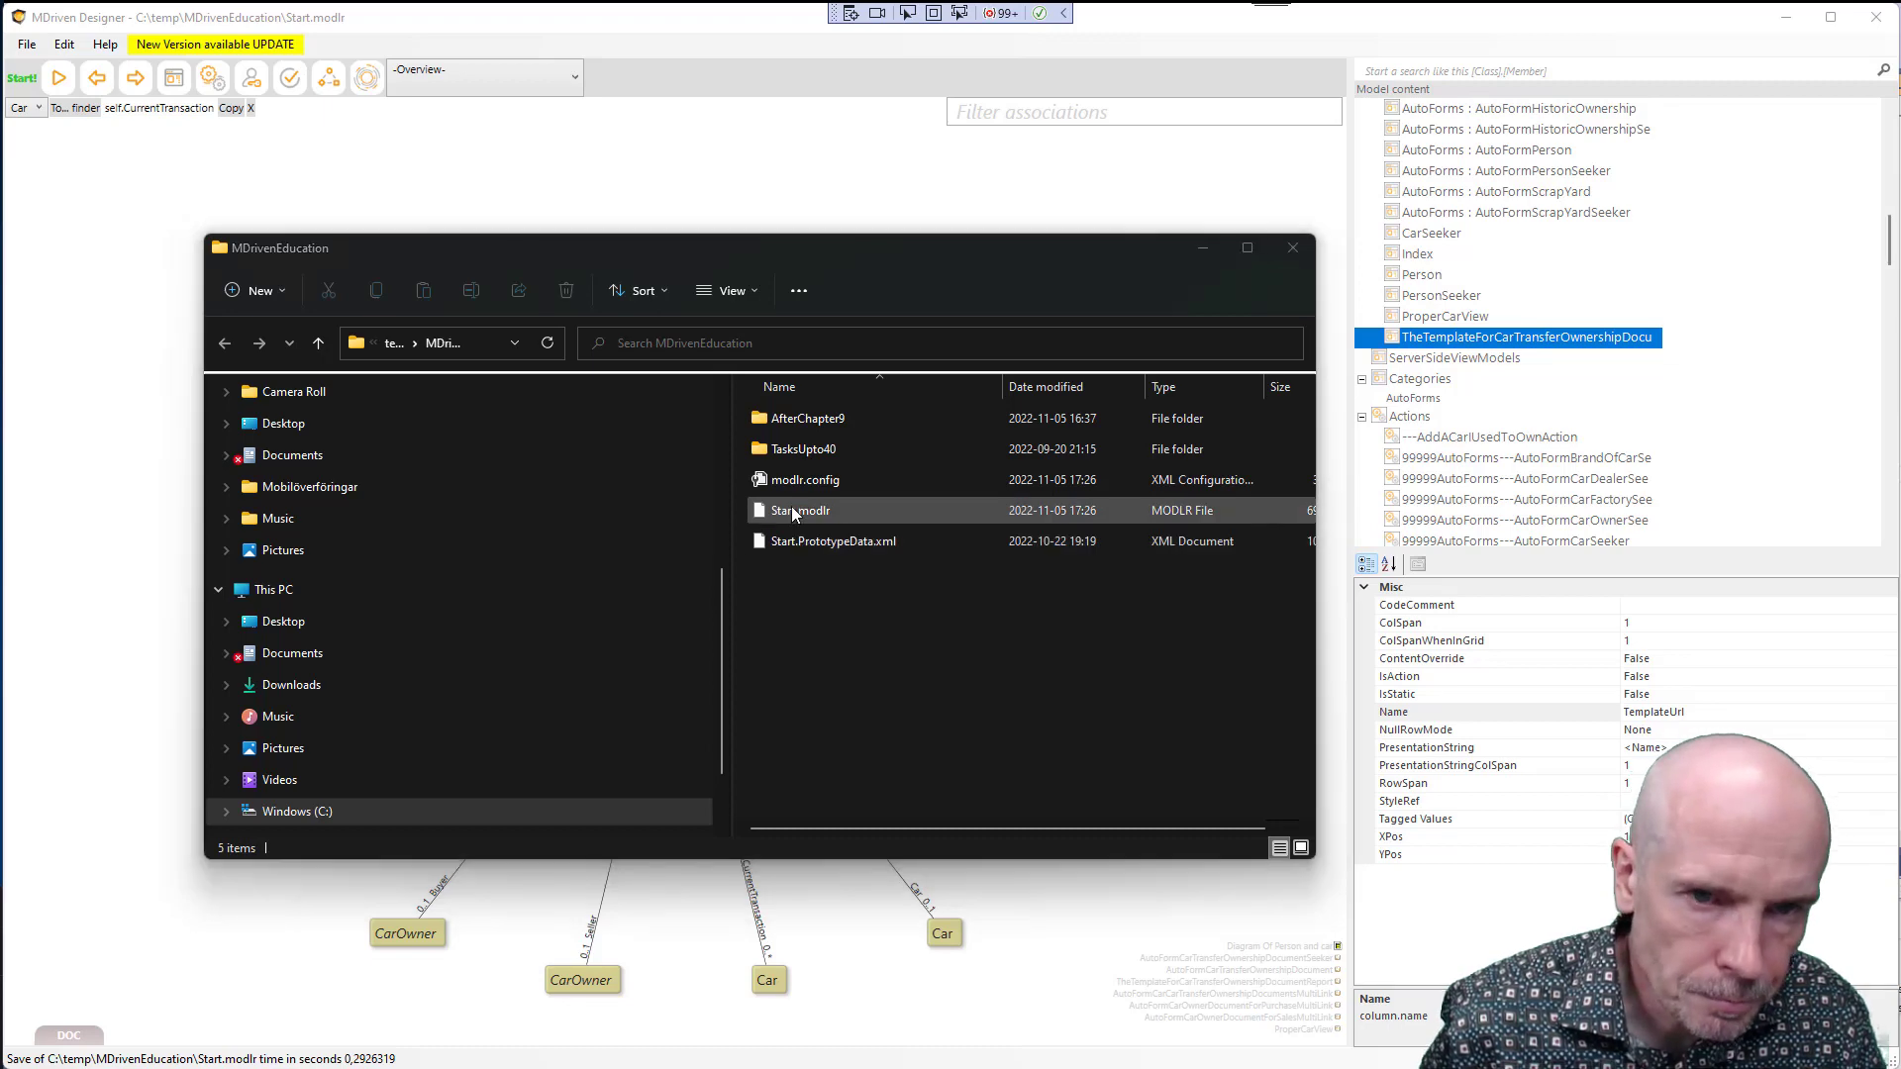
Switch to Chrome and review the opendocumentreportshow wiki page, including its related OpenDocument links
{"action": "key", "text": "alt+Tab"}
{"action": "key", "text": "alt+Tab"}
{"action": "key", "text": "alt+Tab"}
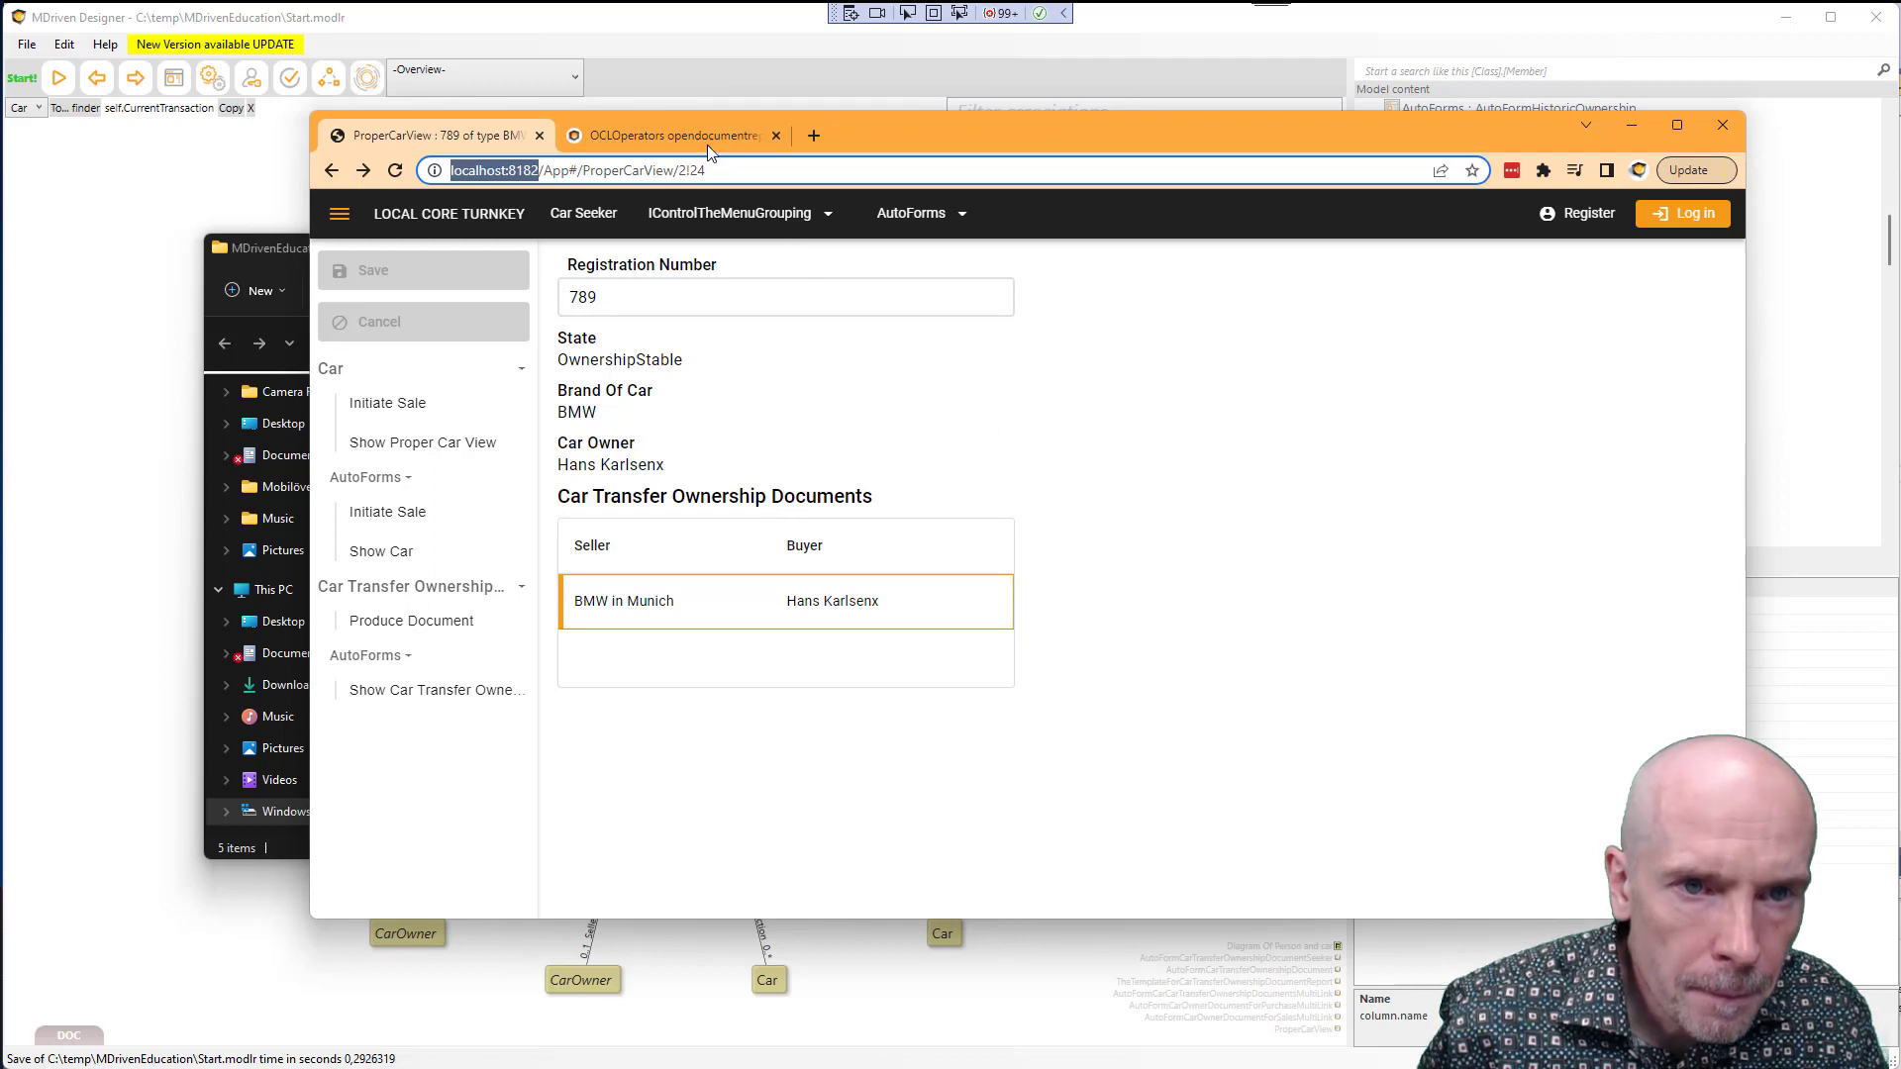
{"action": "left_click", "coordinate": [707, 140]}
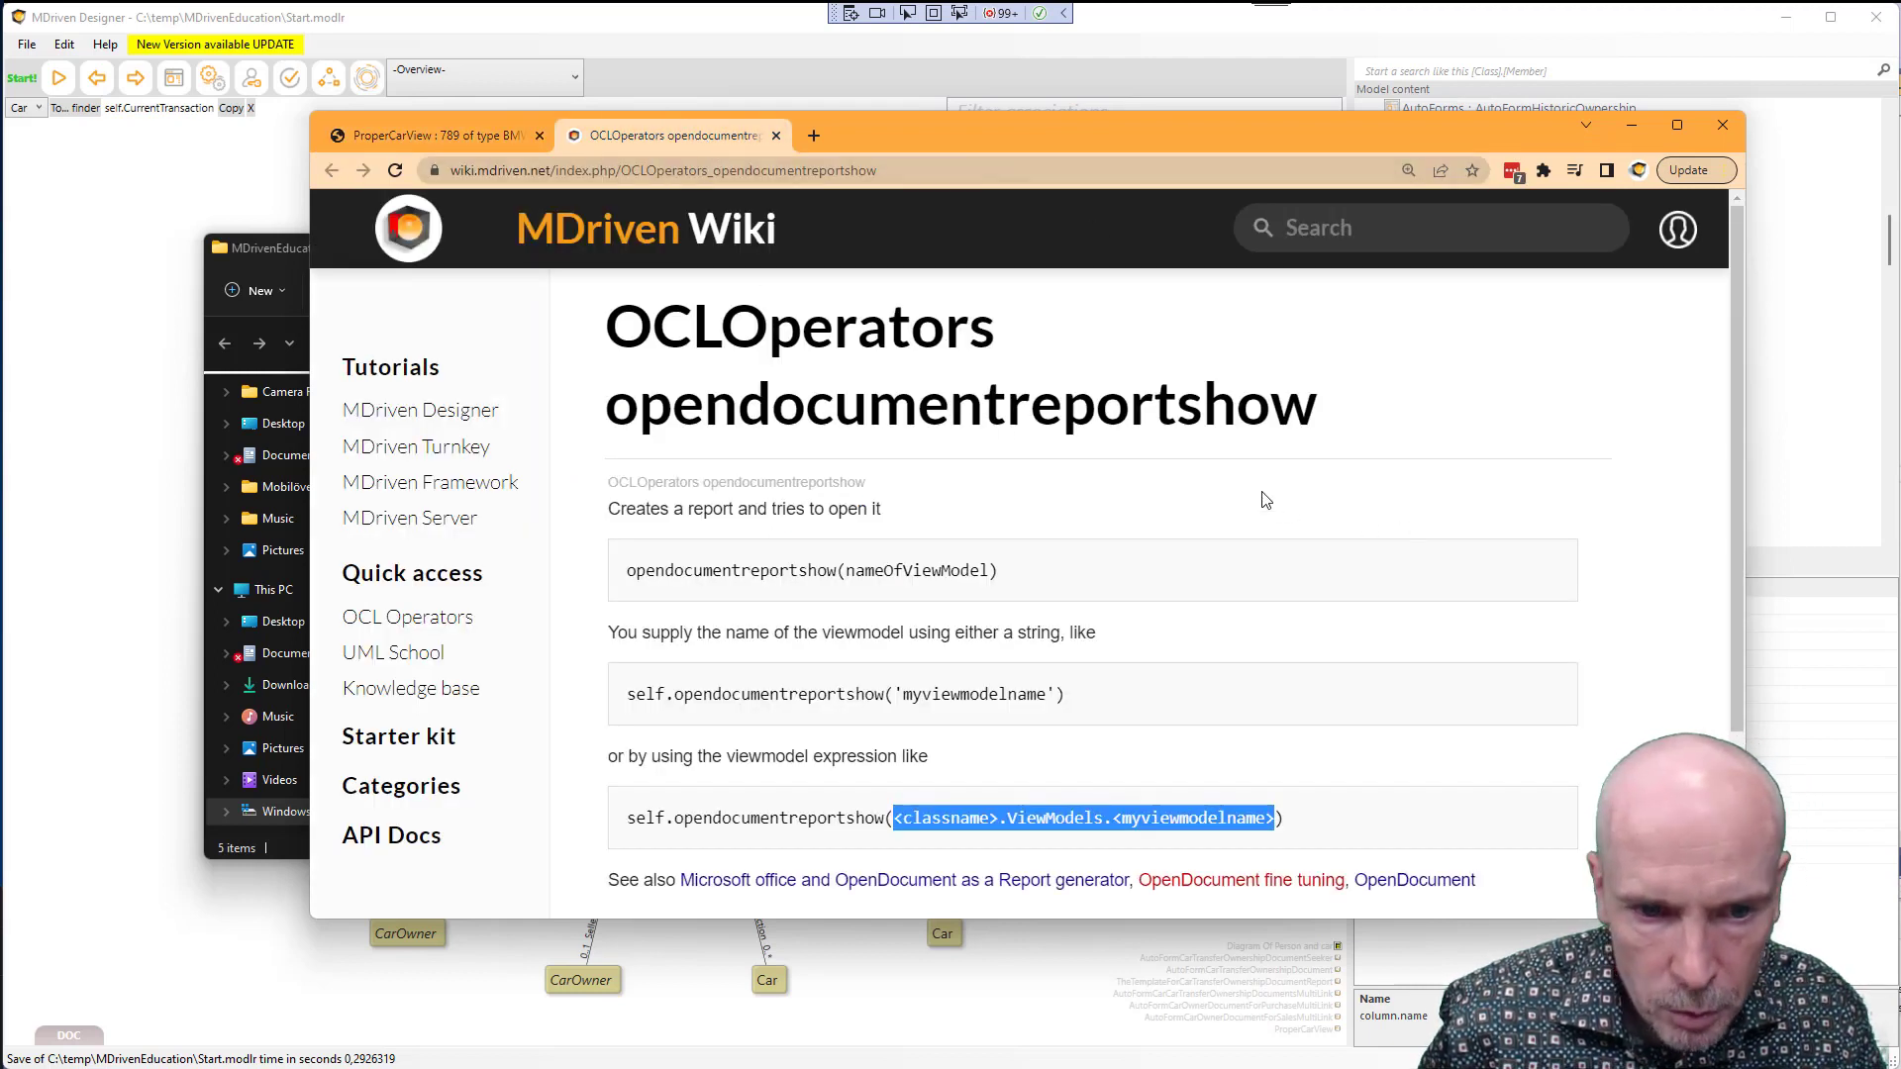
{"action": "scroll", "coordinate": [1263, 498], "scroll_direction": "down", "scroll_amount": 2}
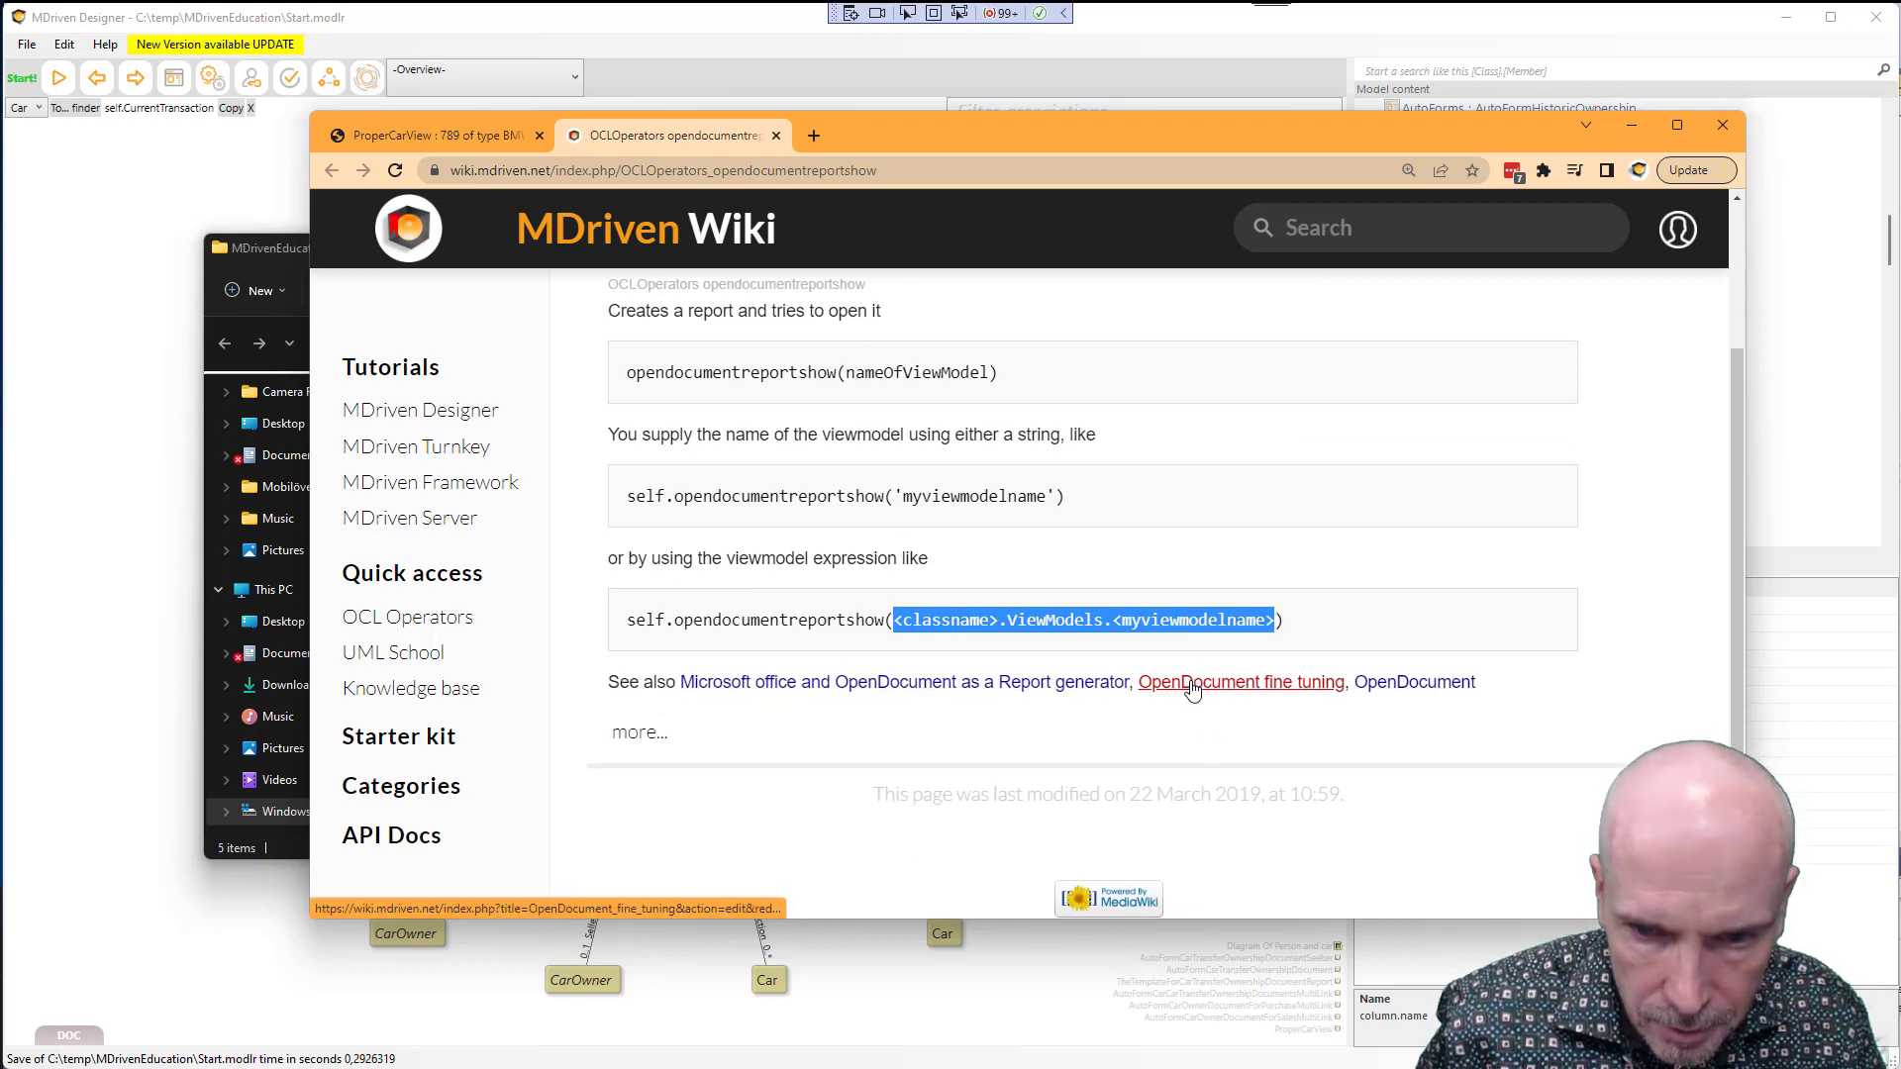
{"action": "scroll", "coordinate": [1186, 703], "scroll_direction": "up", "scroll_amount": 1}
{"action": "scroll", "coordinate": [1188, 705], "scroll_direction": "up", "scroll_amount": 1}
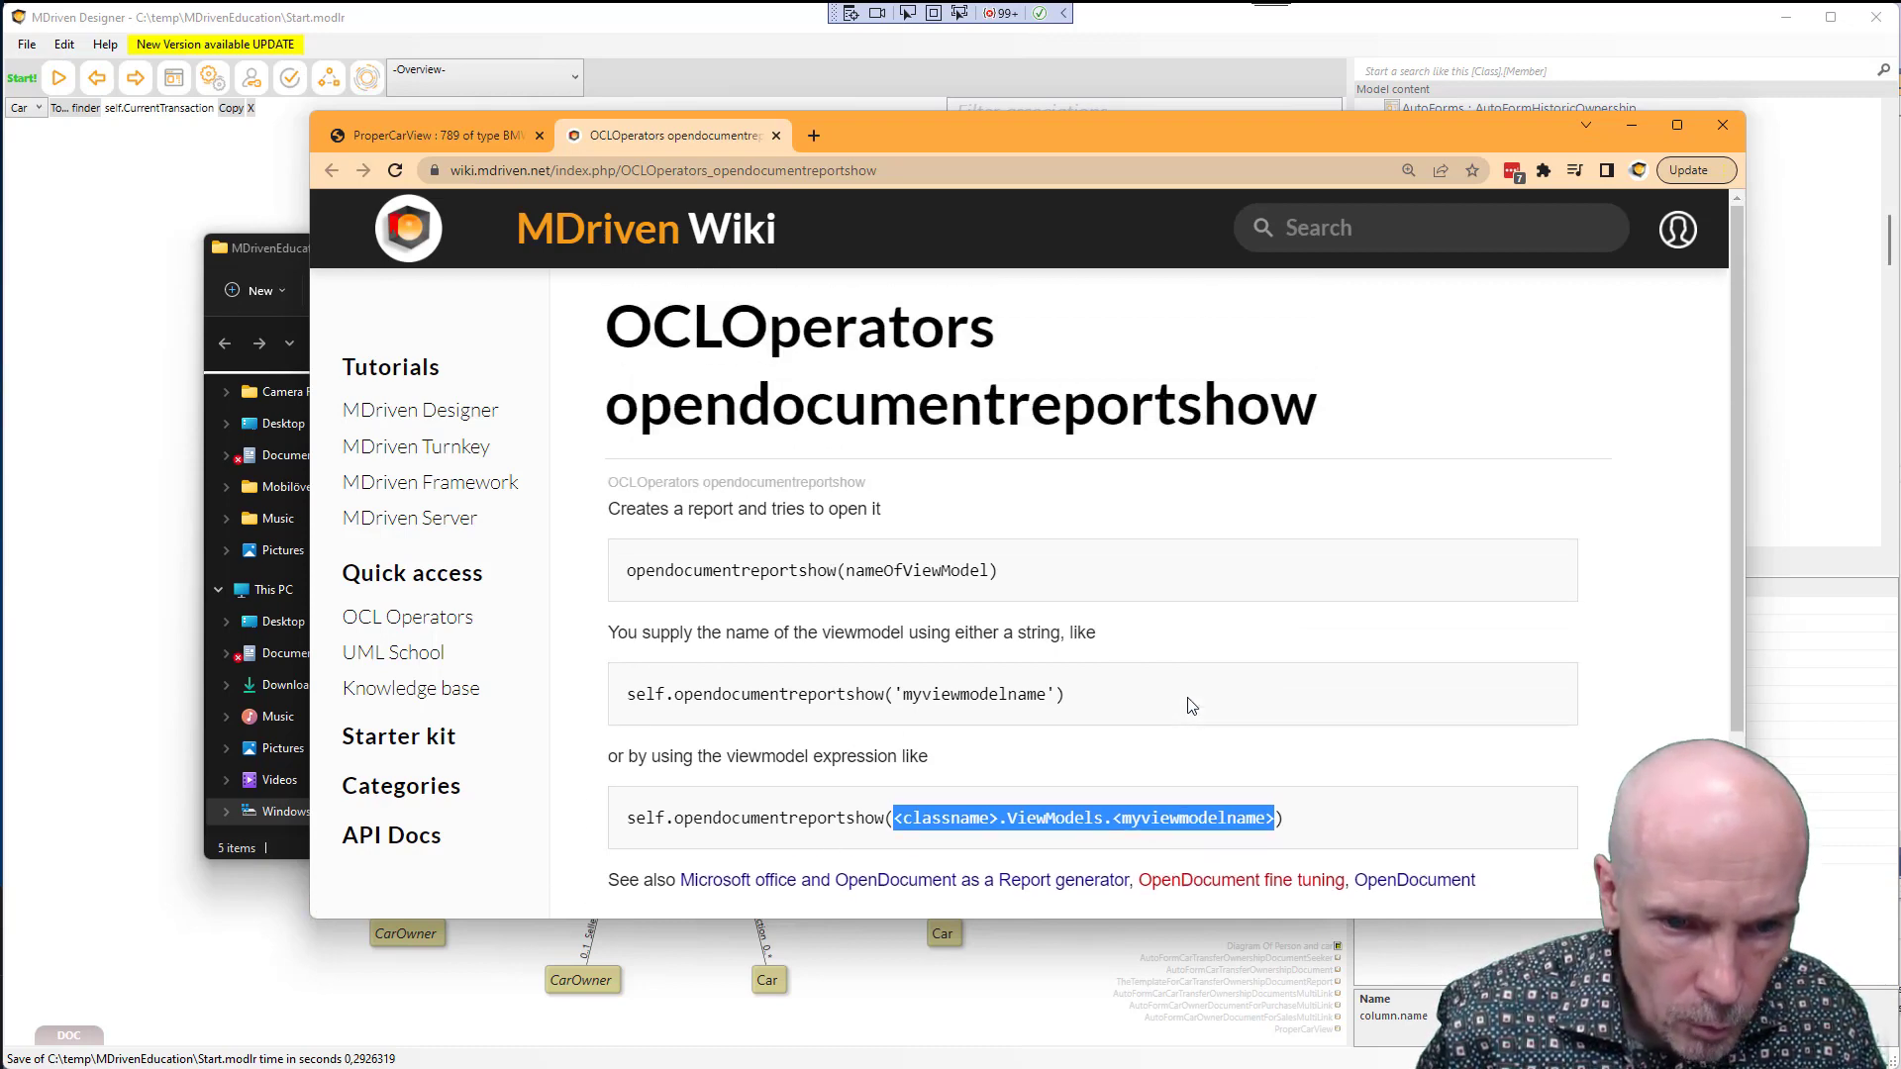
Search the MDriven Wiki for "assetstk" and open the AssetsTK page
{"action": "left_click", "coordinate": [1386, 238]}
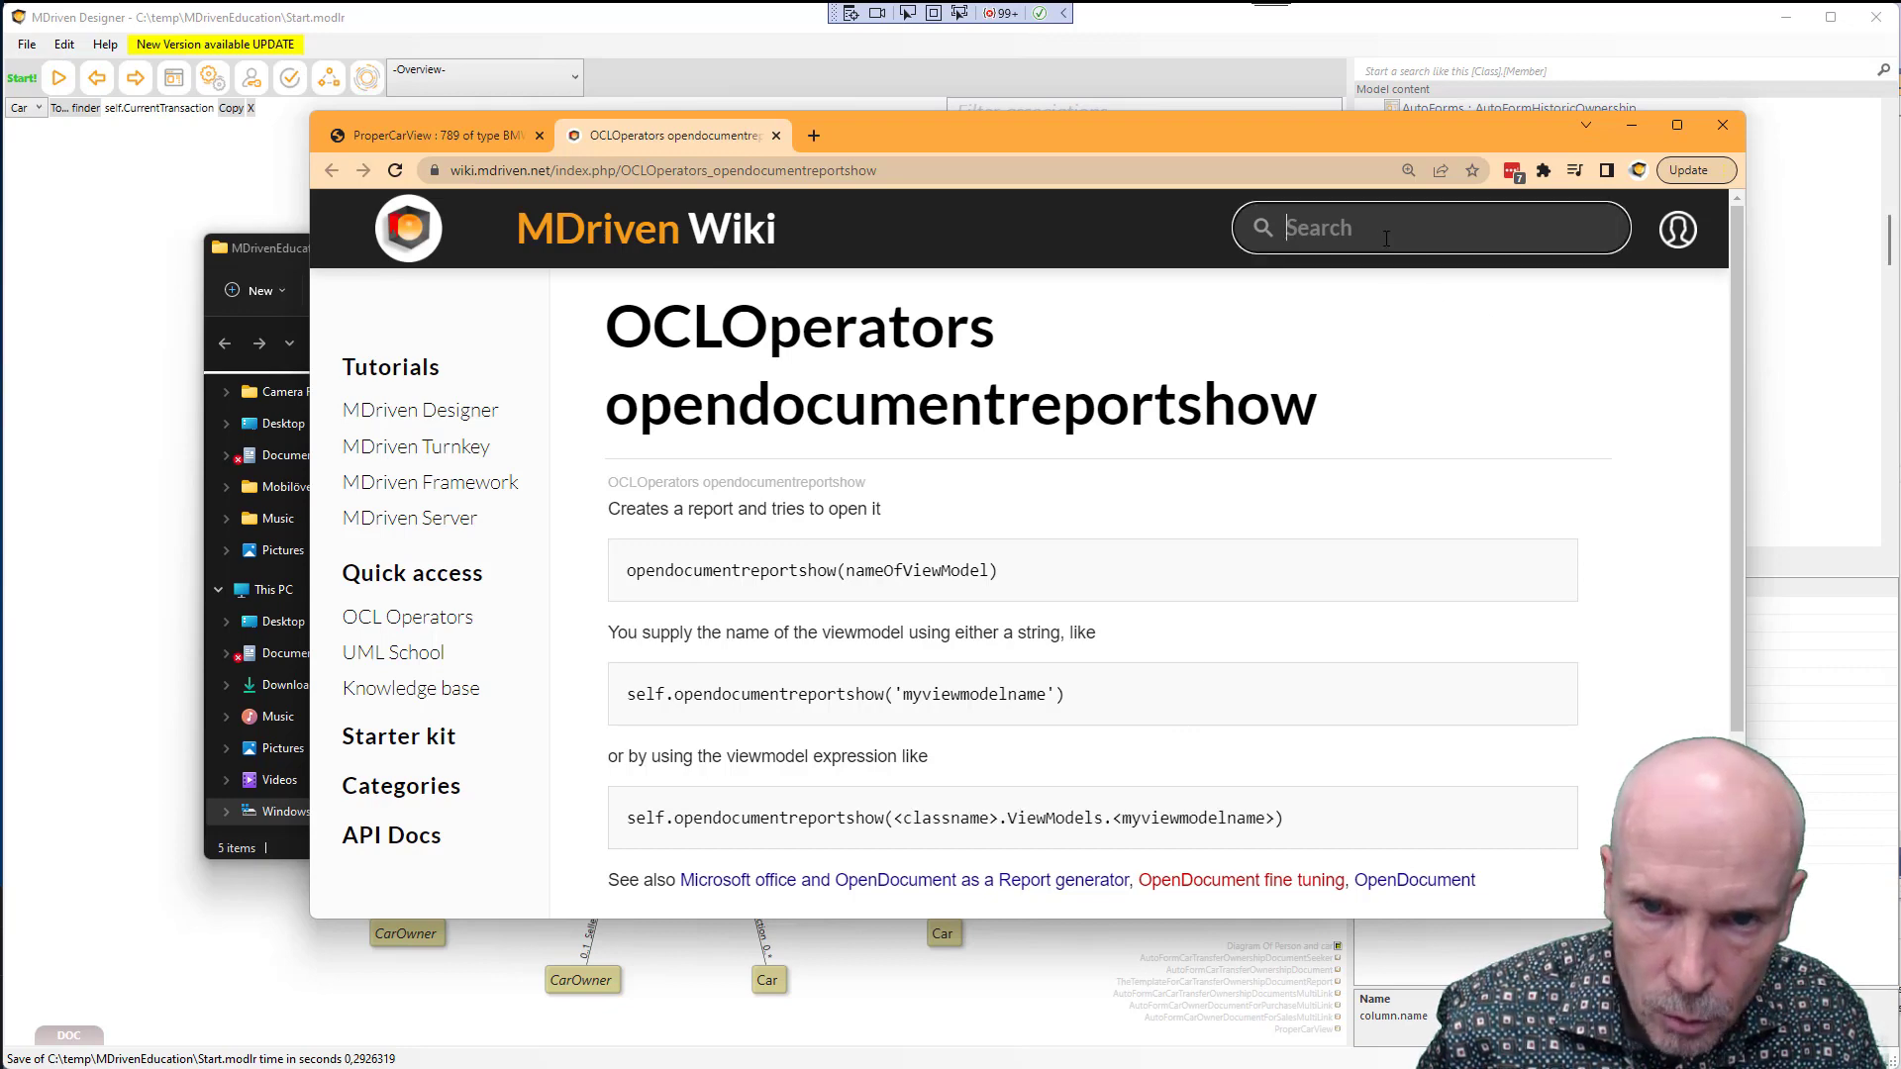
{"action": "type", "text": "asste"}
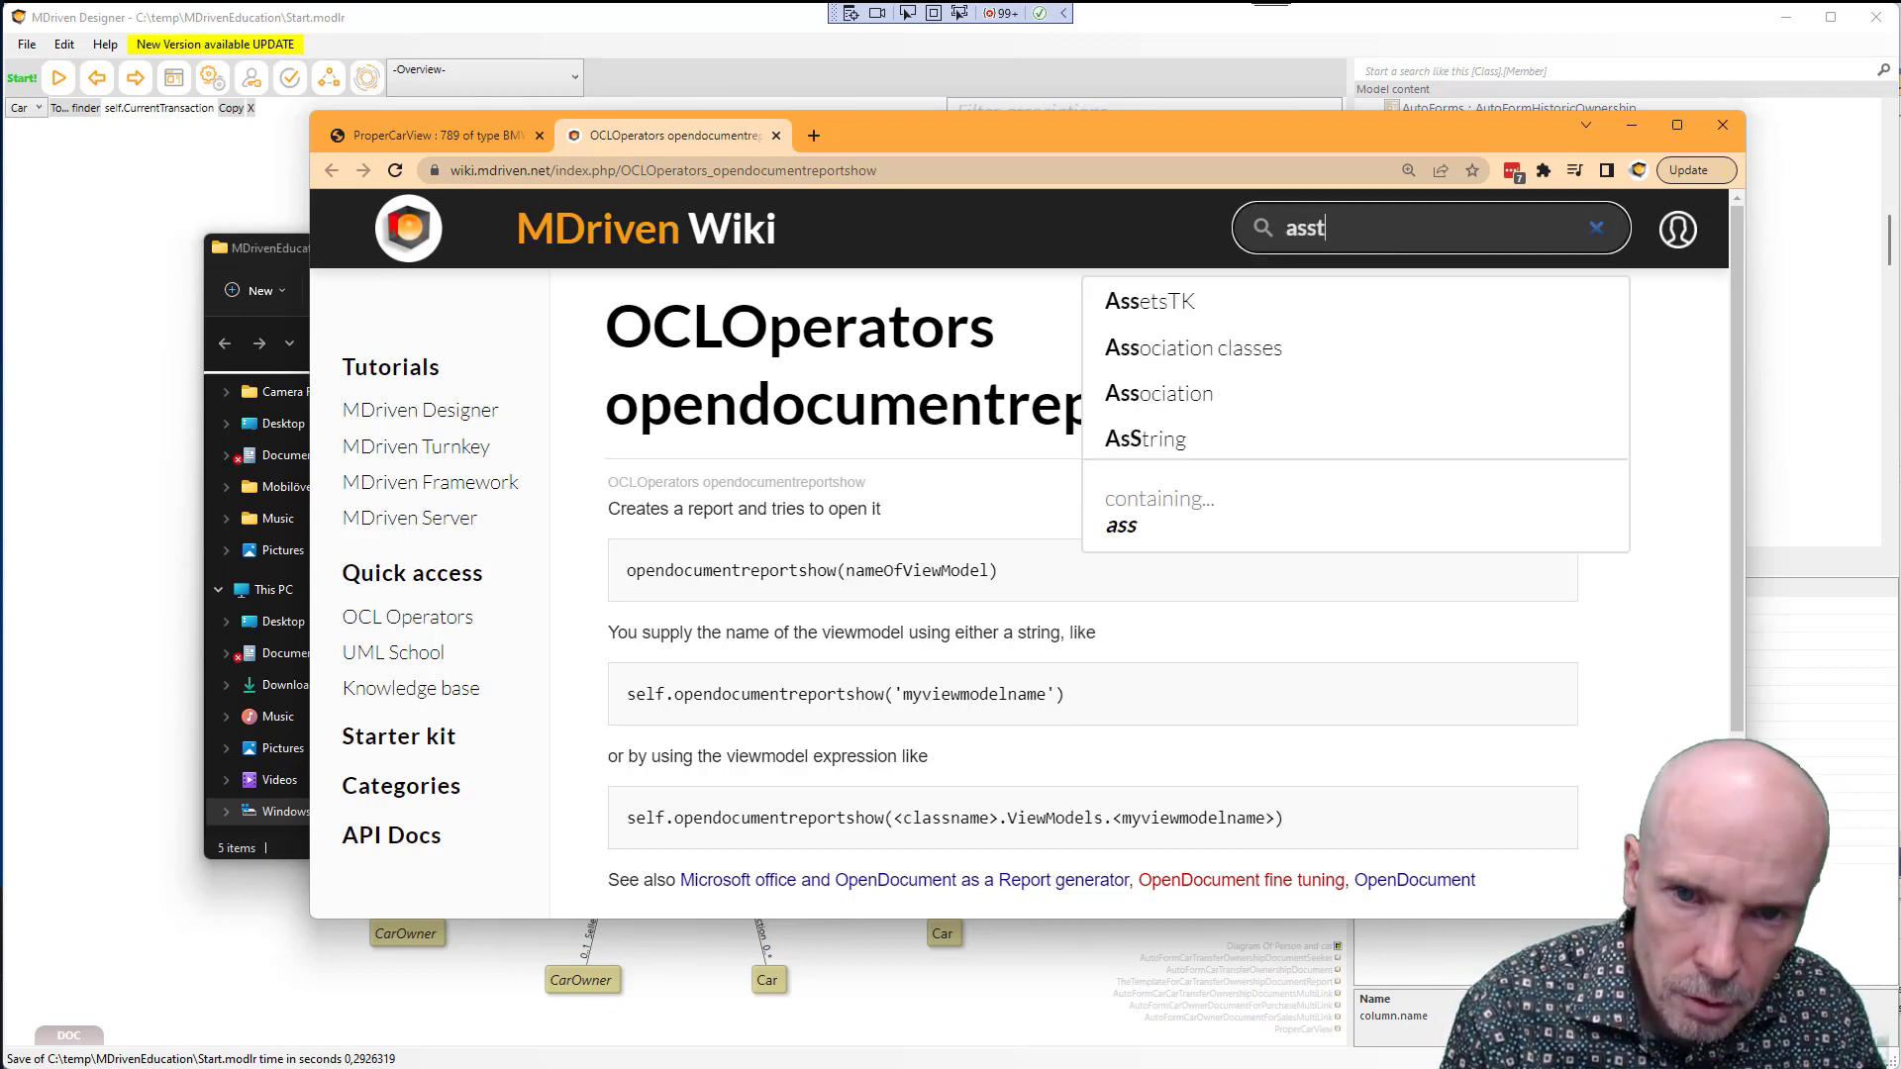
{"action": "key", "text": "BackSpace"}
{"action": "key", "text": "BackSpace"}
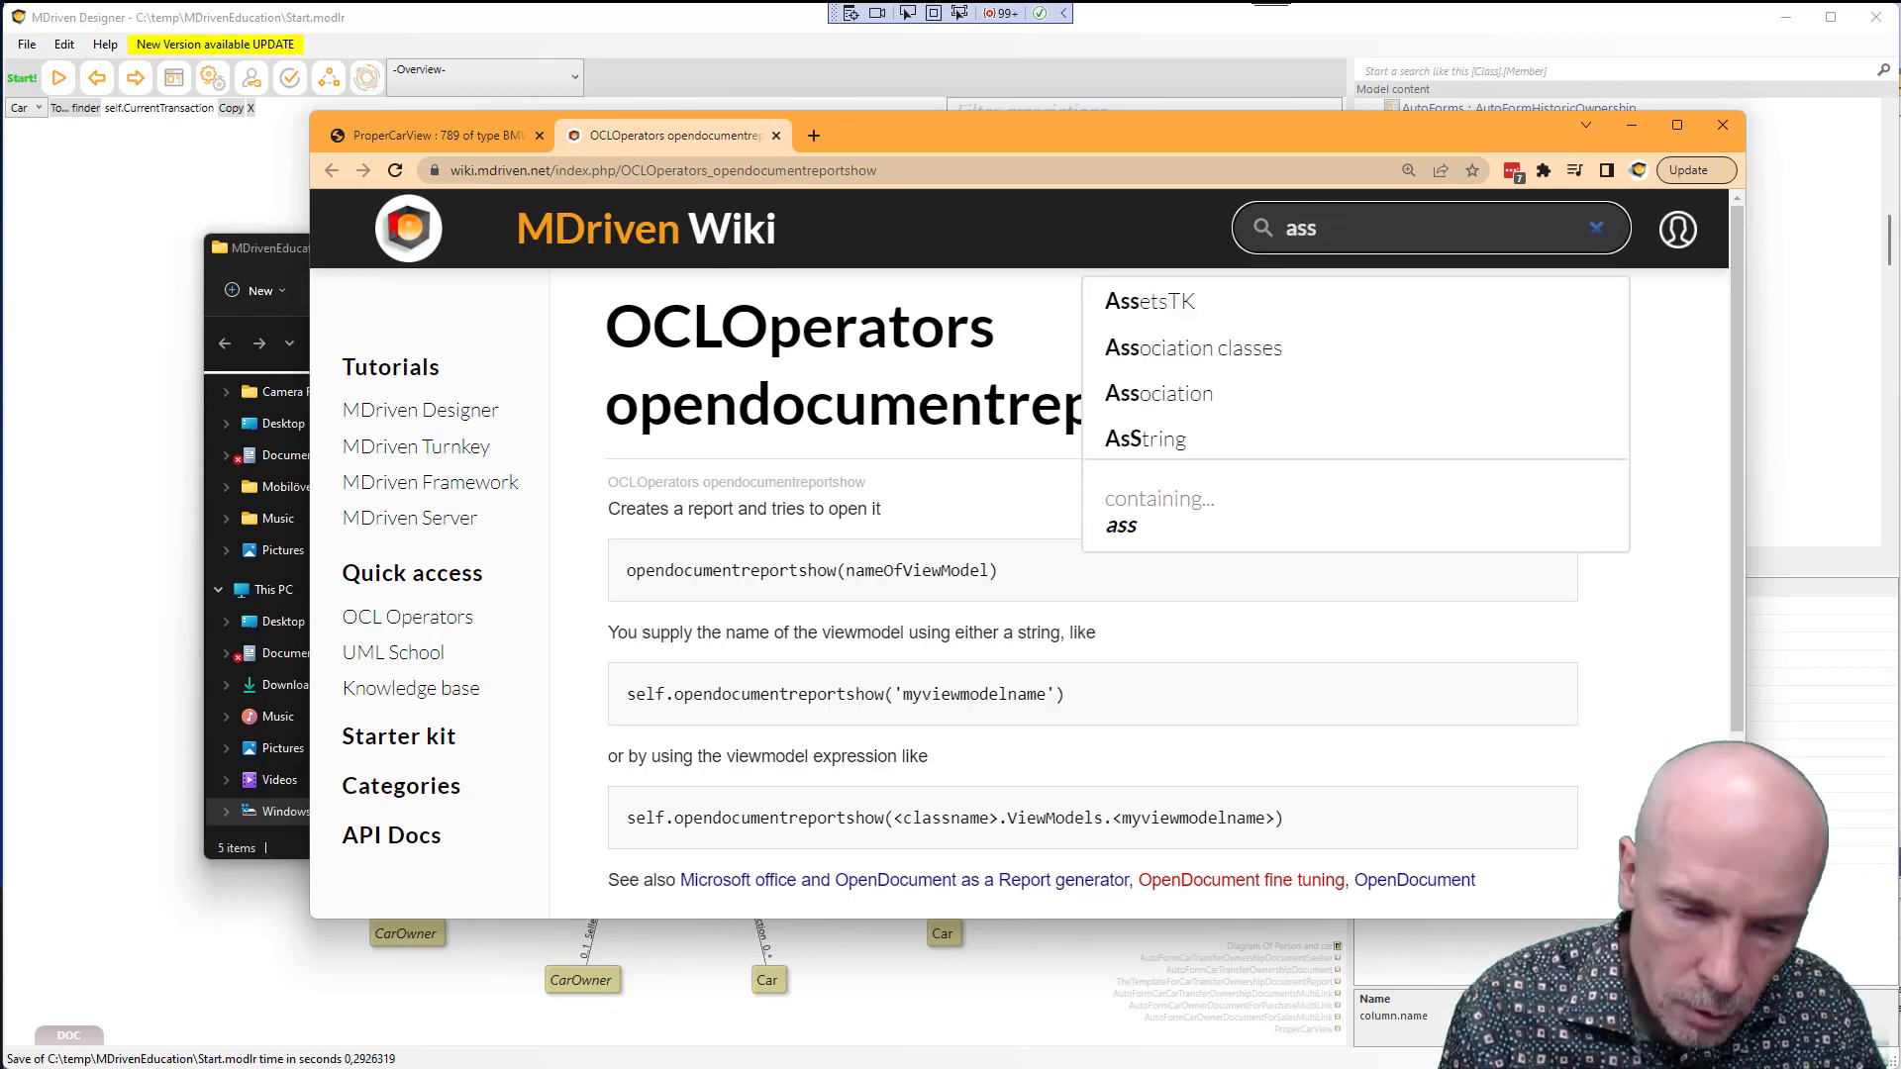
{"action": "type", "text": "etst"}
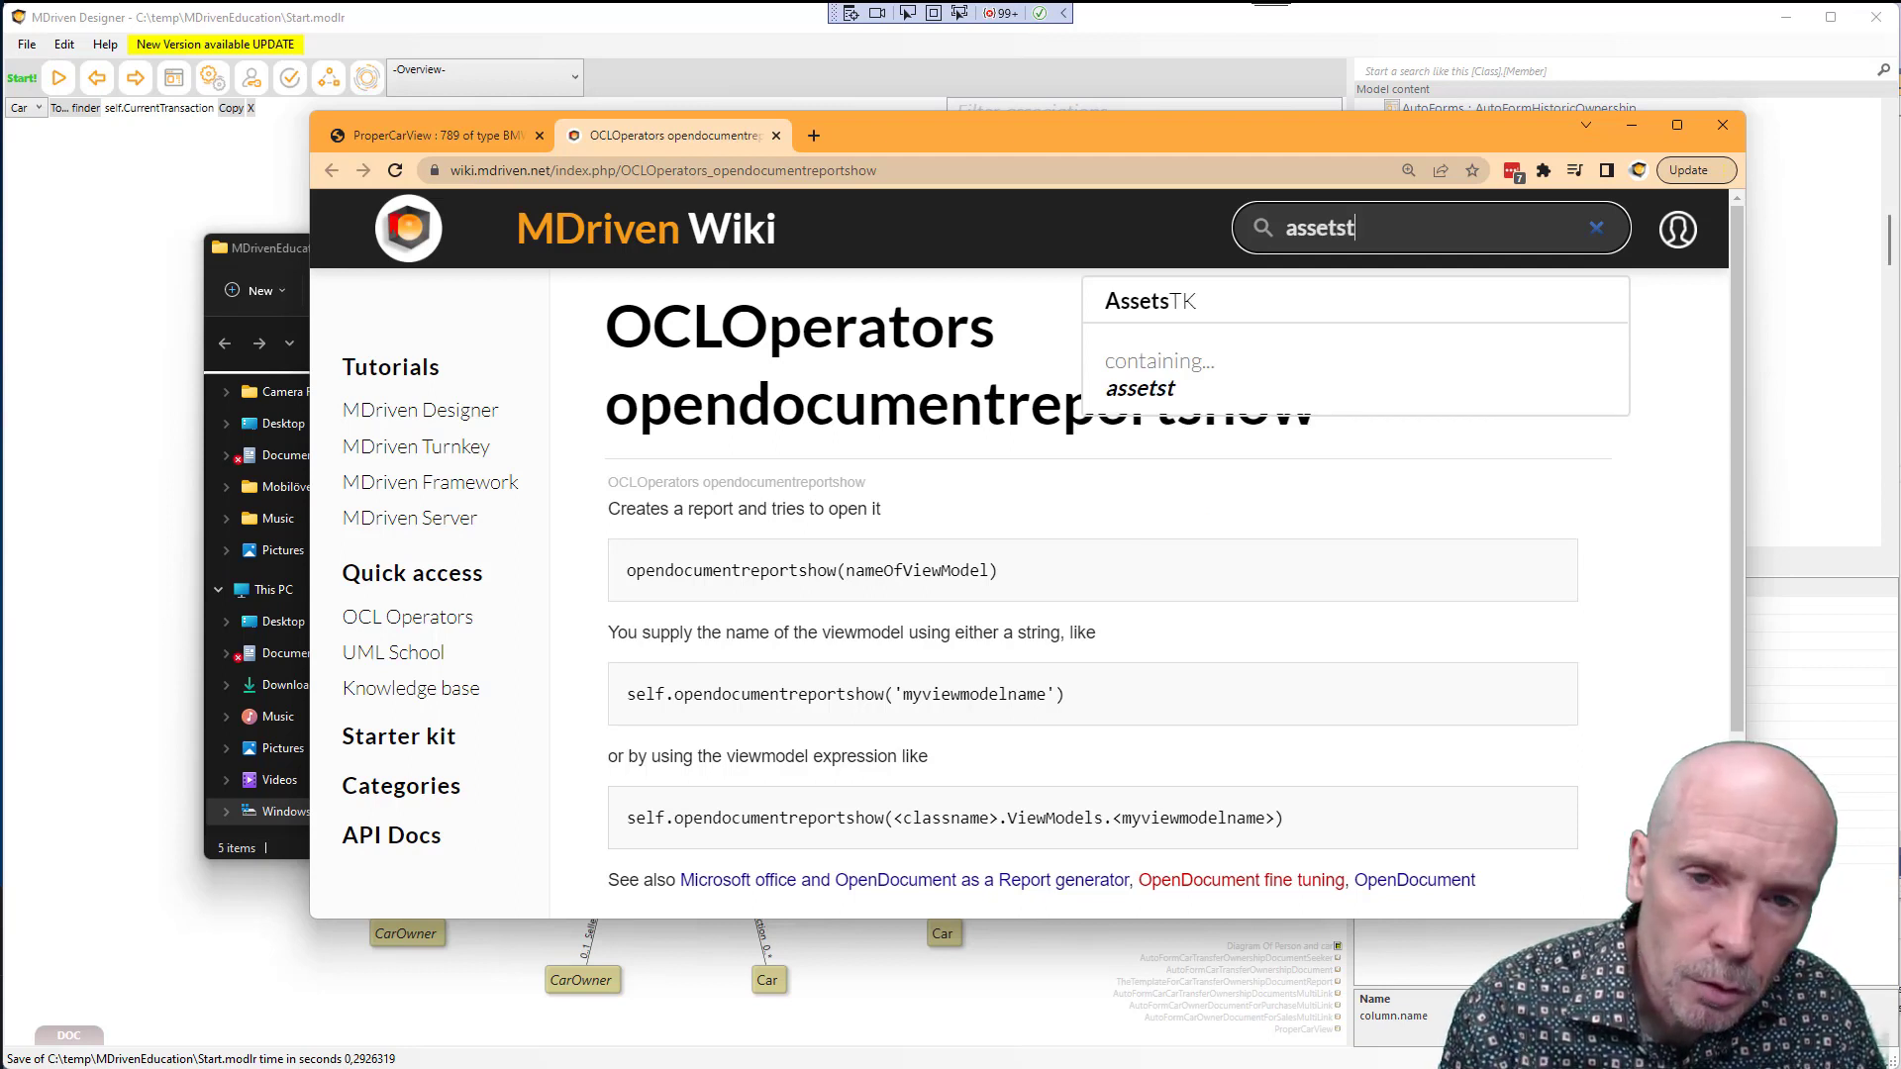
{"action": "type", "text": "k"}
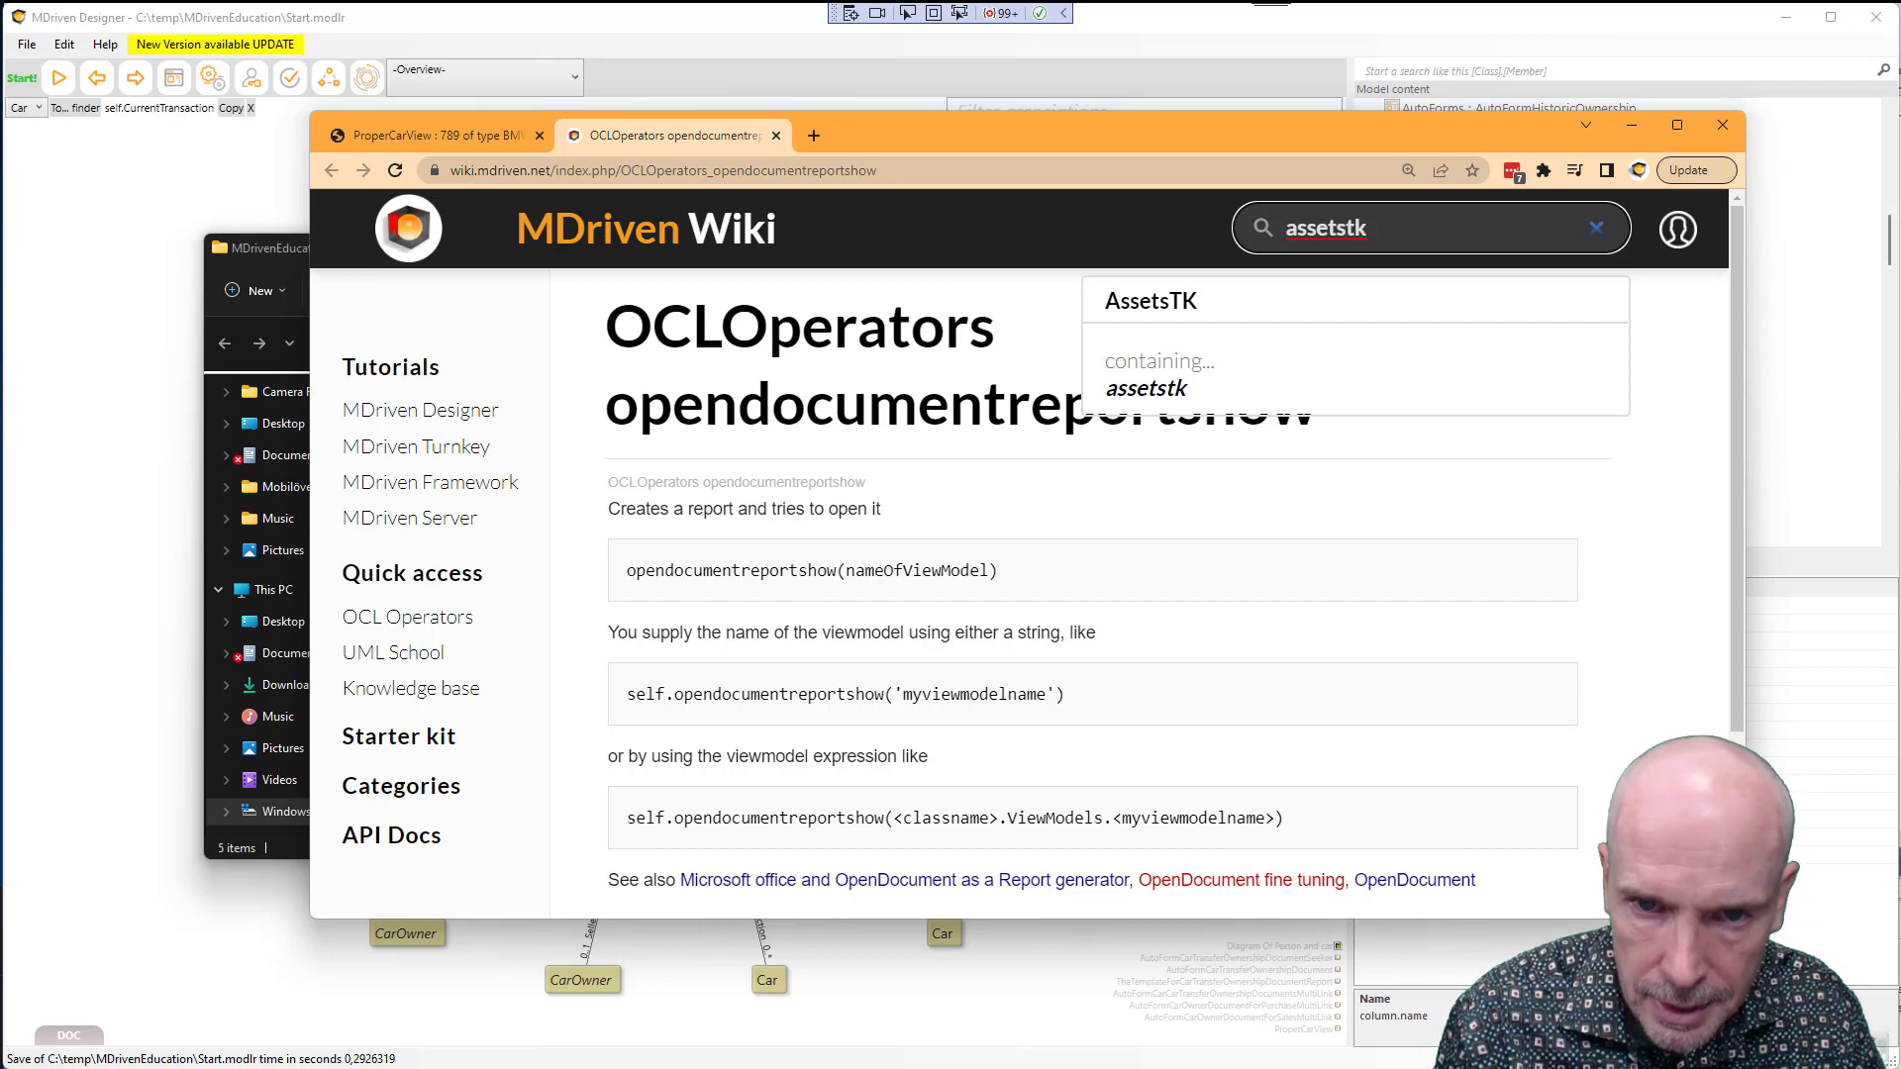
{"action": "key", "text": "Return"}
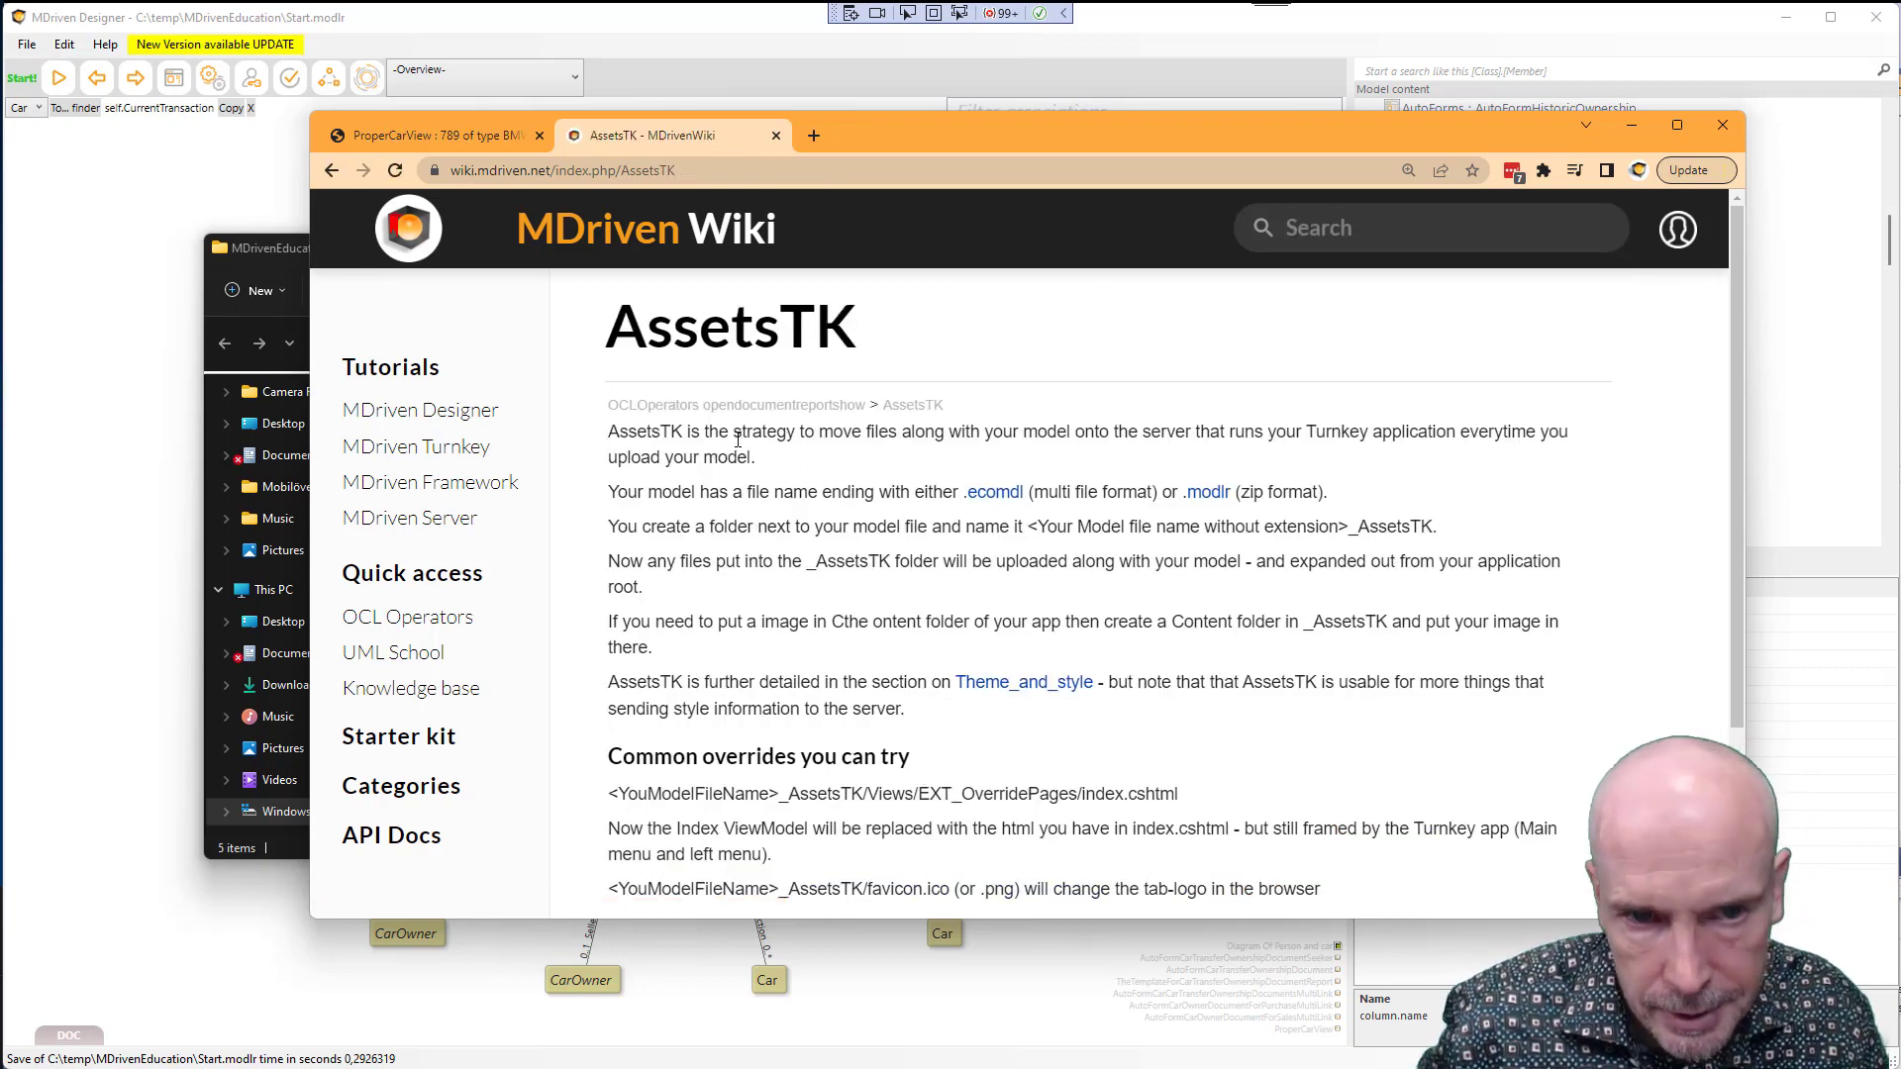
Read the AssetsTK page down to the common overrides and copy the "_AssetsTK" suffix from the index.cshtml override path
{"action": "left_click_drag", "start_coordinate": [801, 435], "coordinate": [1336, 472]}
{"action": "scroll", "coordinate": [842, 643], "scroll_direction": "down", "scroll_amount": 2}
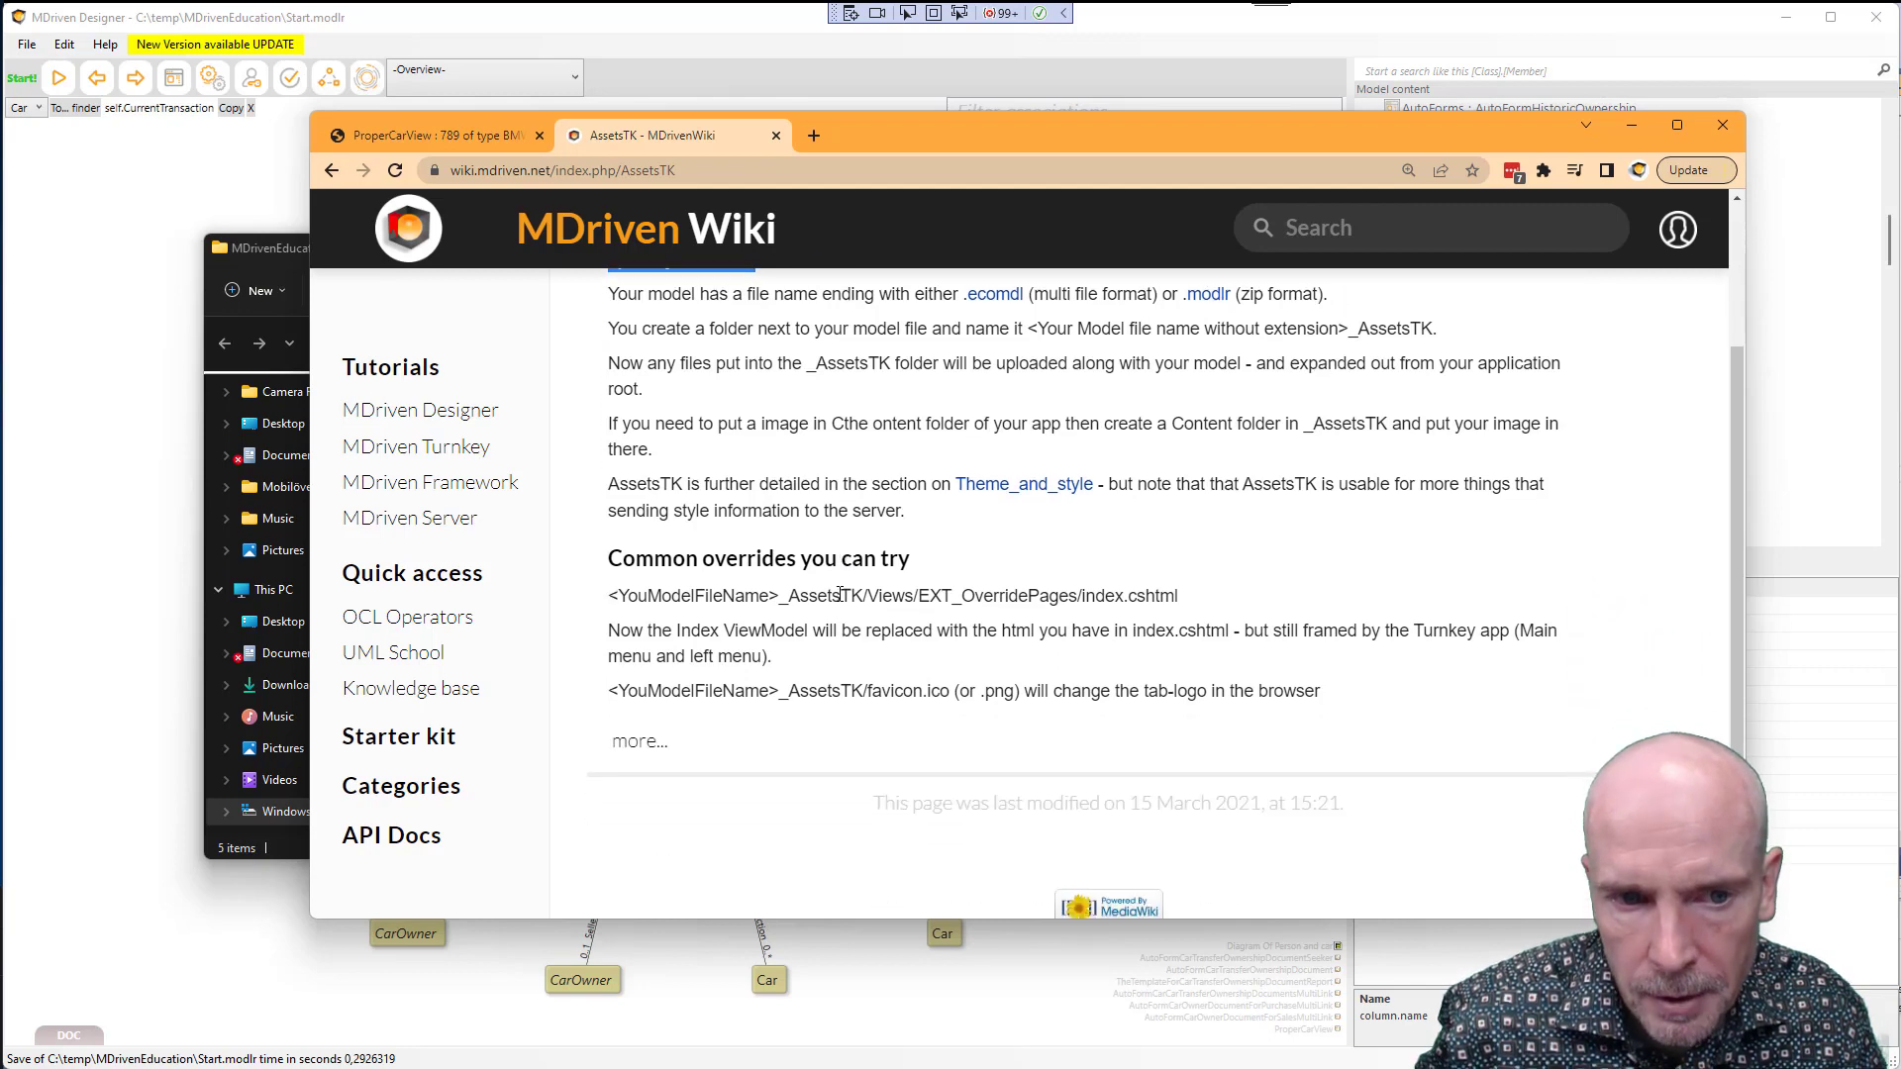
{"action": "left_click", "coordinate": [844, 593]}
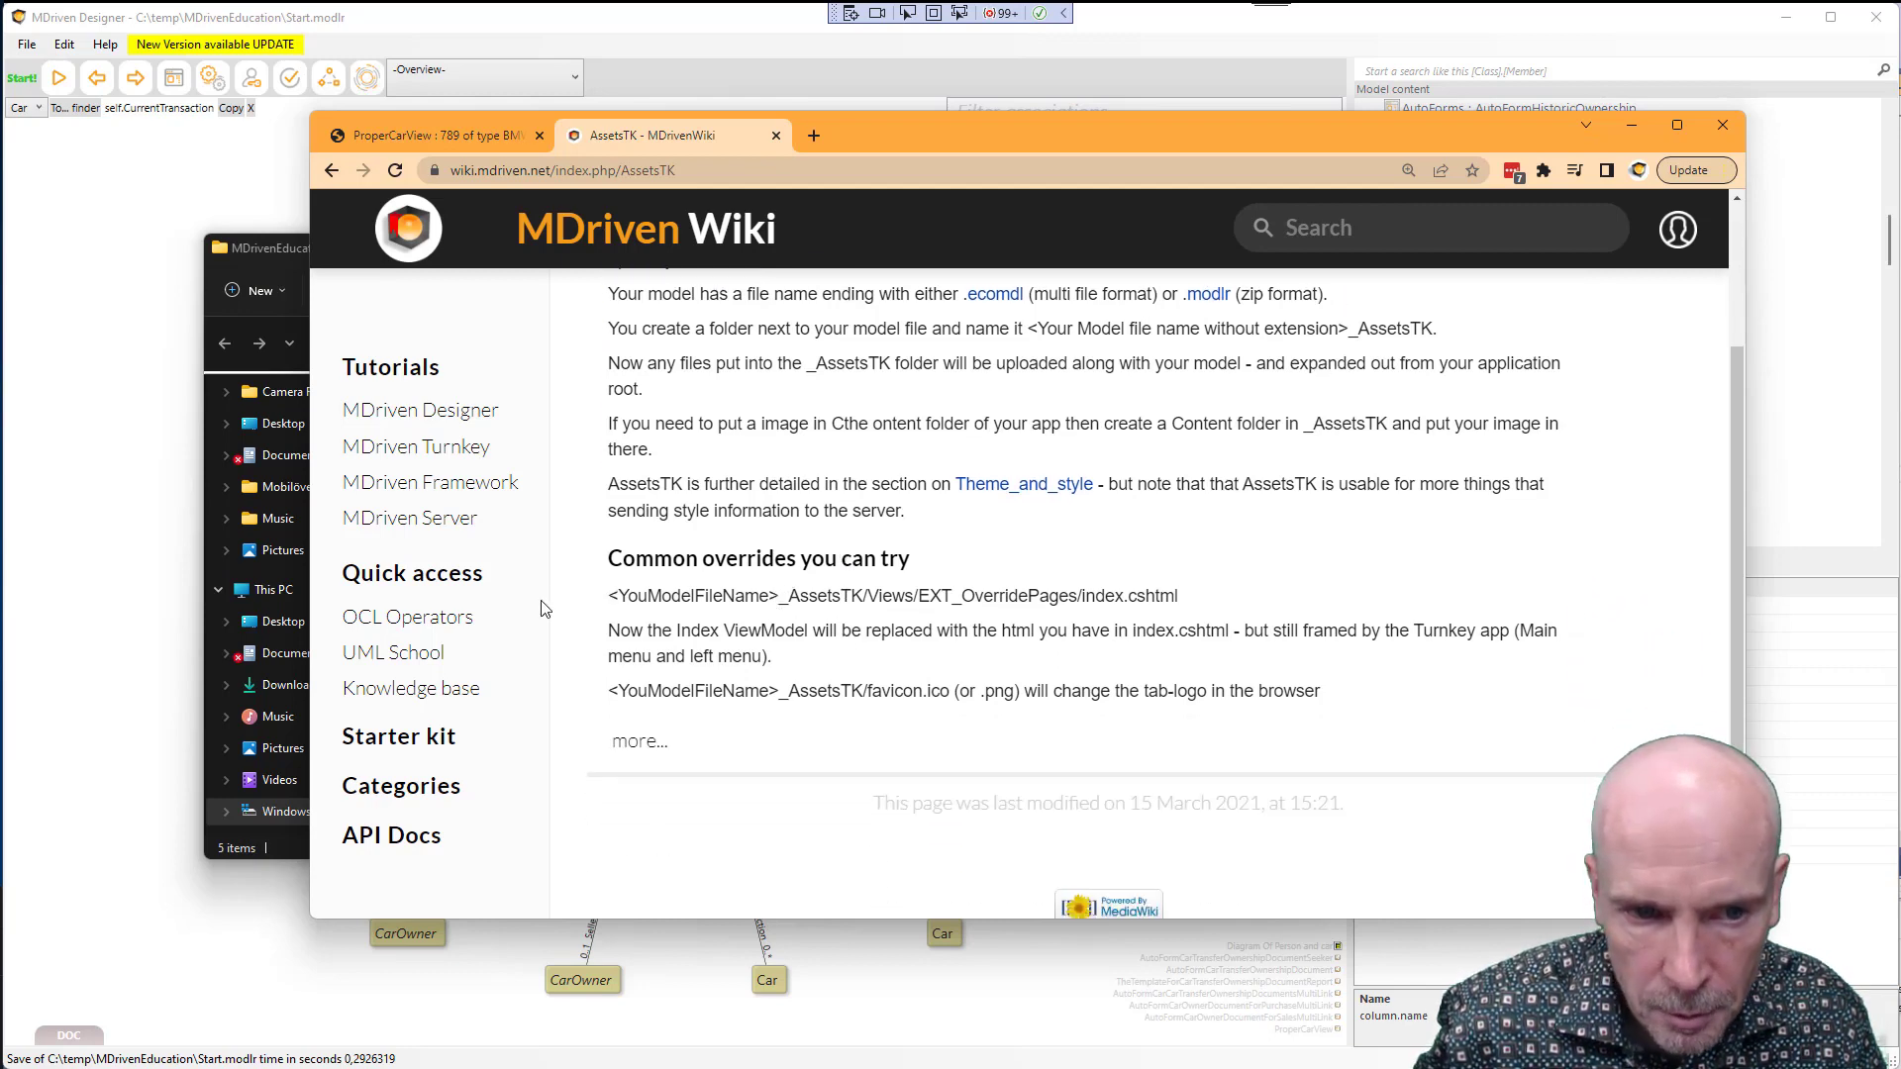
{"action": "left_click_drag", "start_coordinate": [607, 595], "coordinate": [870, 598]}
{"action": "left_click", "coordinate": [789, 598]}
{"action": "mouse_move", "coordinate": [894, 600]}
{"action": "left_mouse_down"}
{"action": "mouse_move", "coordinate": [878, 600]}
{"action": "mouse_move", "coordinate": [1077, 613]}
{"action": "mouse_move", "coordinate": [950, 634]}
{"action": "mouse_move", "coordinate": [864, 591]}
{"action": "left_mouse_up"}
{"action": "key", "text": "ctrl+c"}
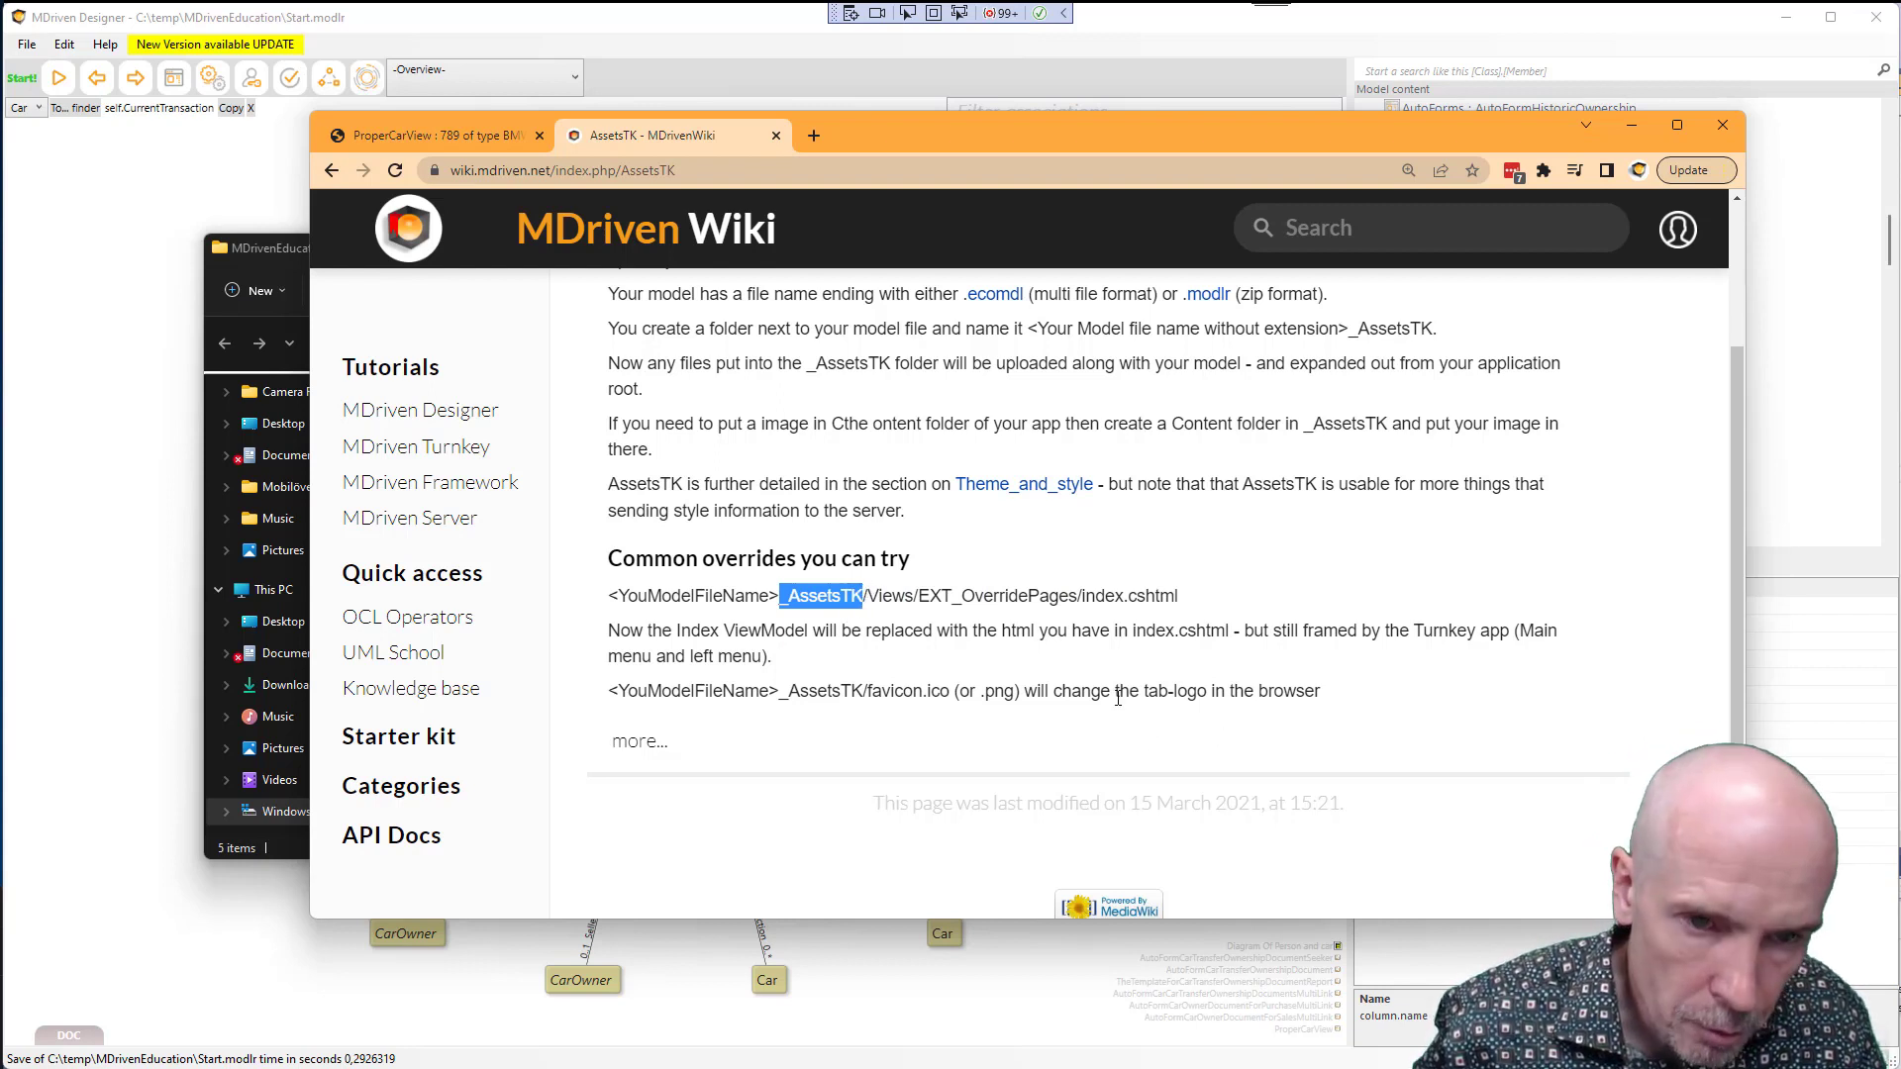
In File Explorer, create a folder named Start_AssetsTK beside the Start.modlr model file, reusing the copied suffix
{"action": "left_click", "coordinate": [283, 247]}
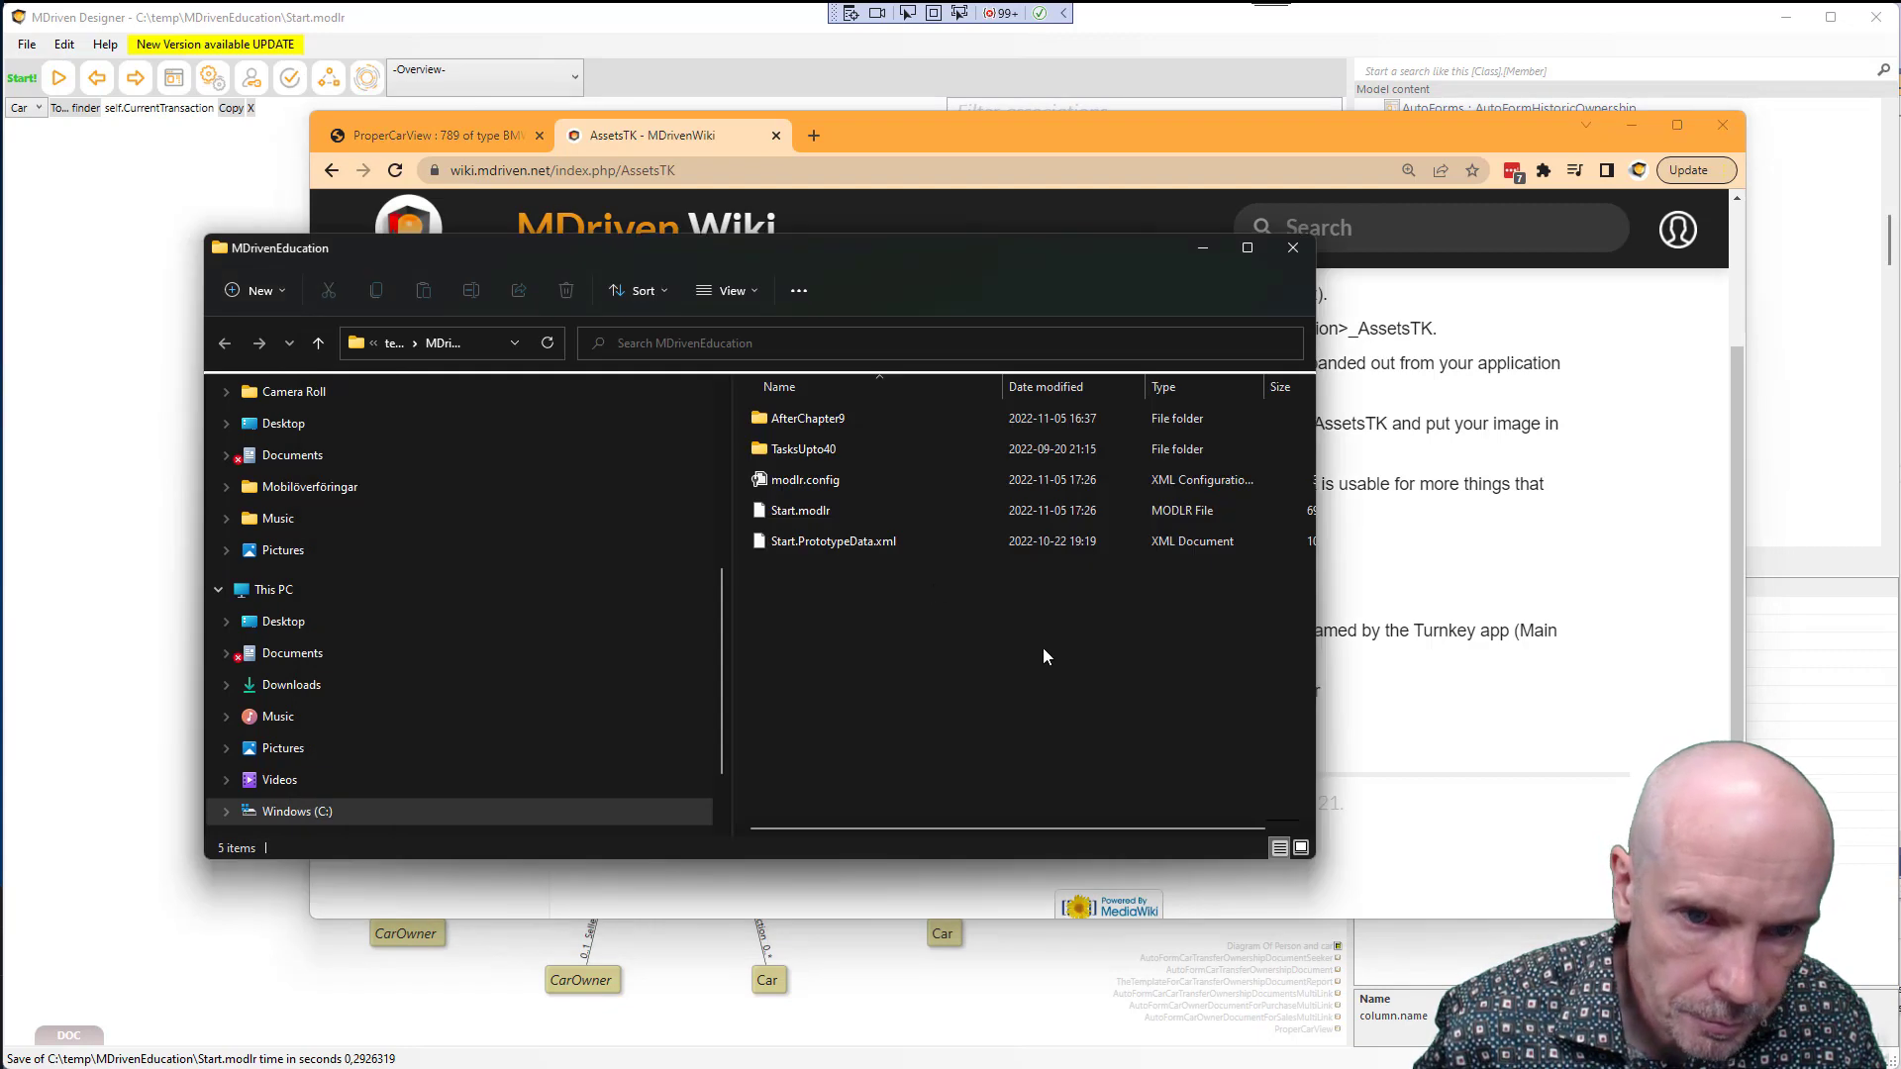
{"action": "right_click", "coordinate": [761, 586]}
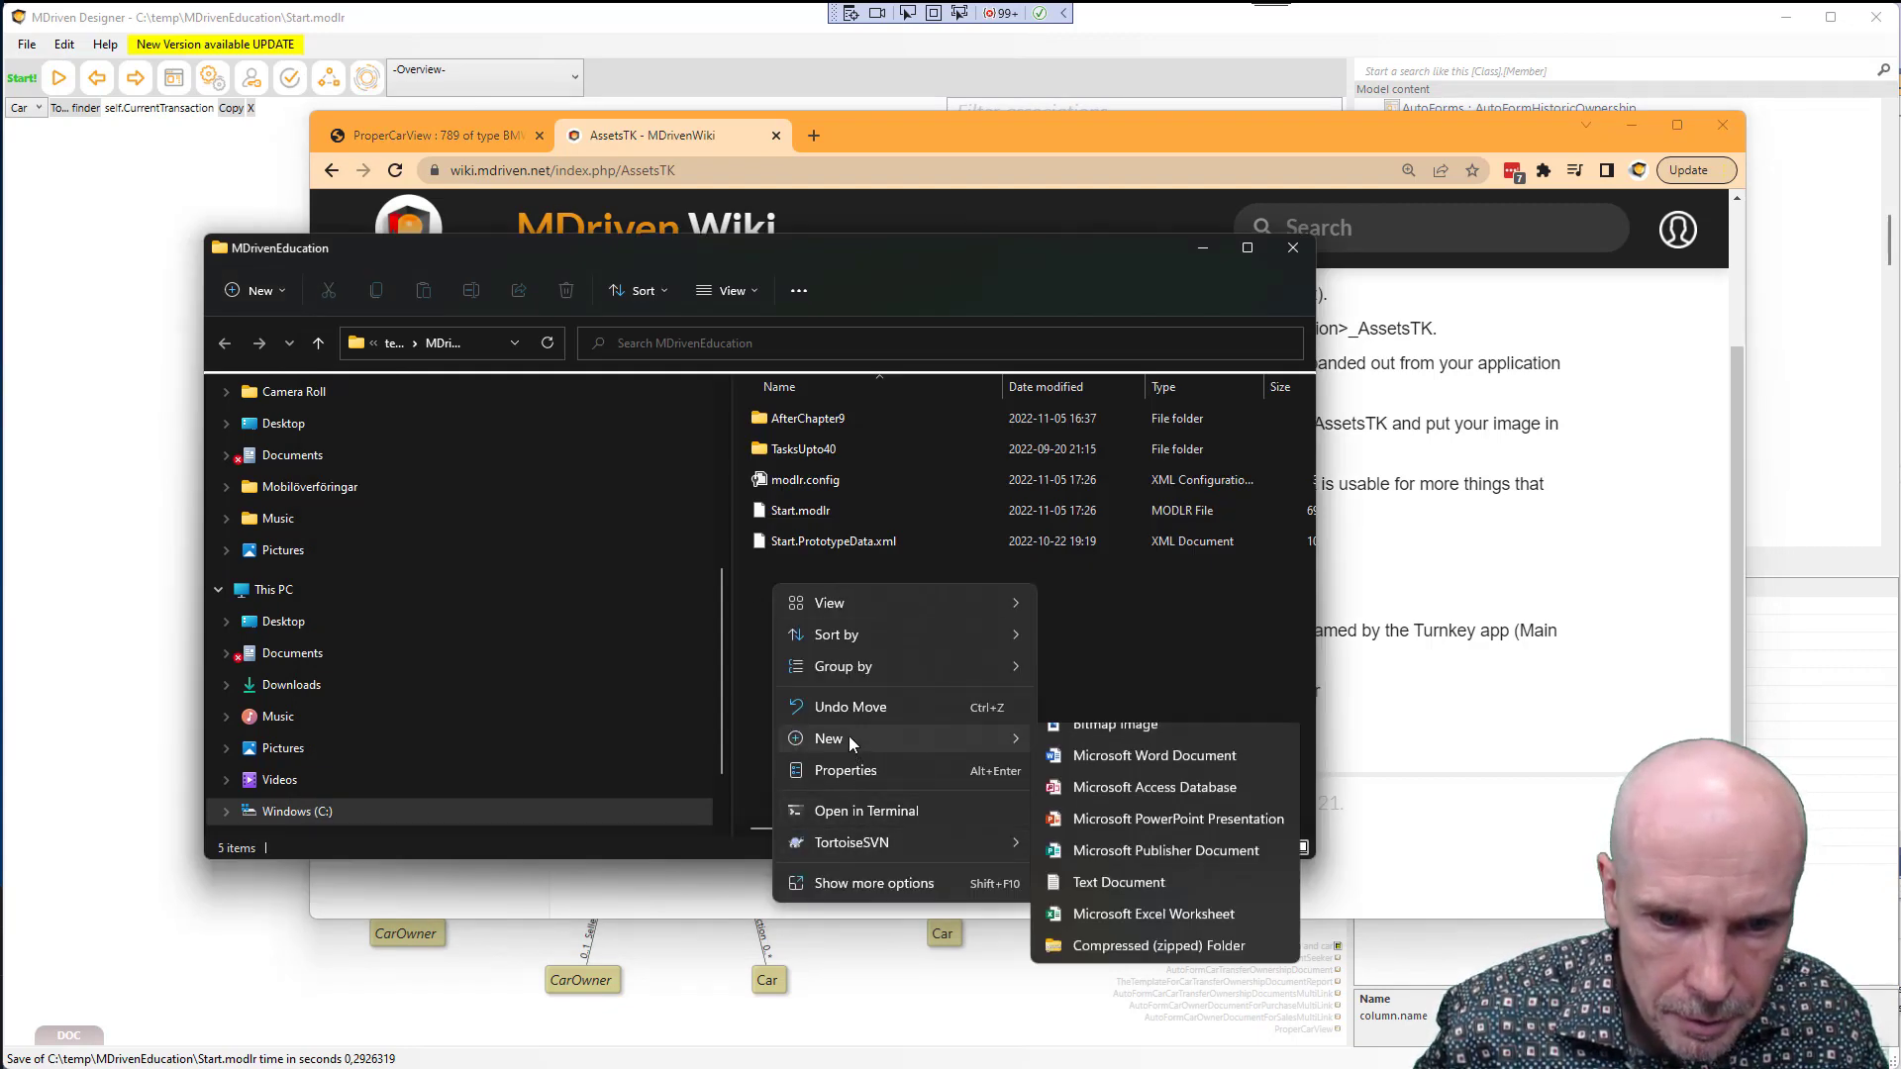
{"action": "left_click", "coordinate": [1093, 741]}
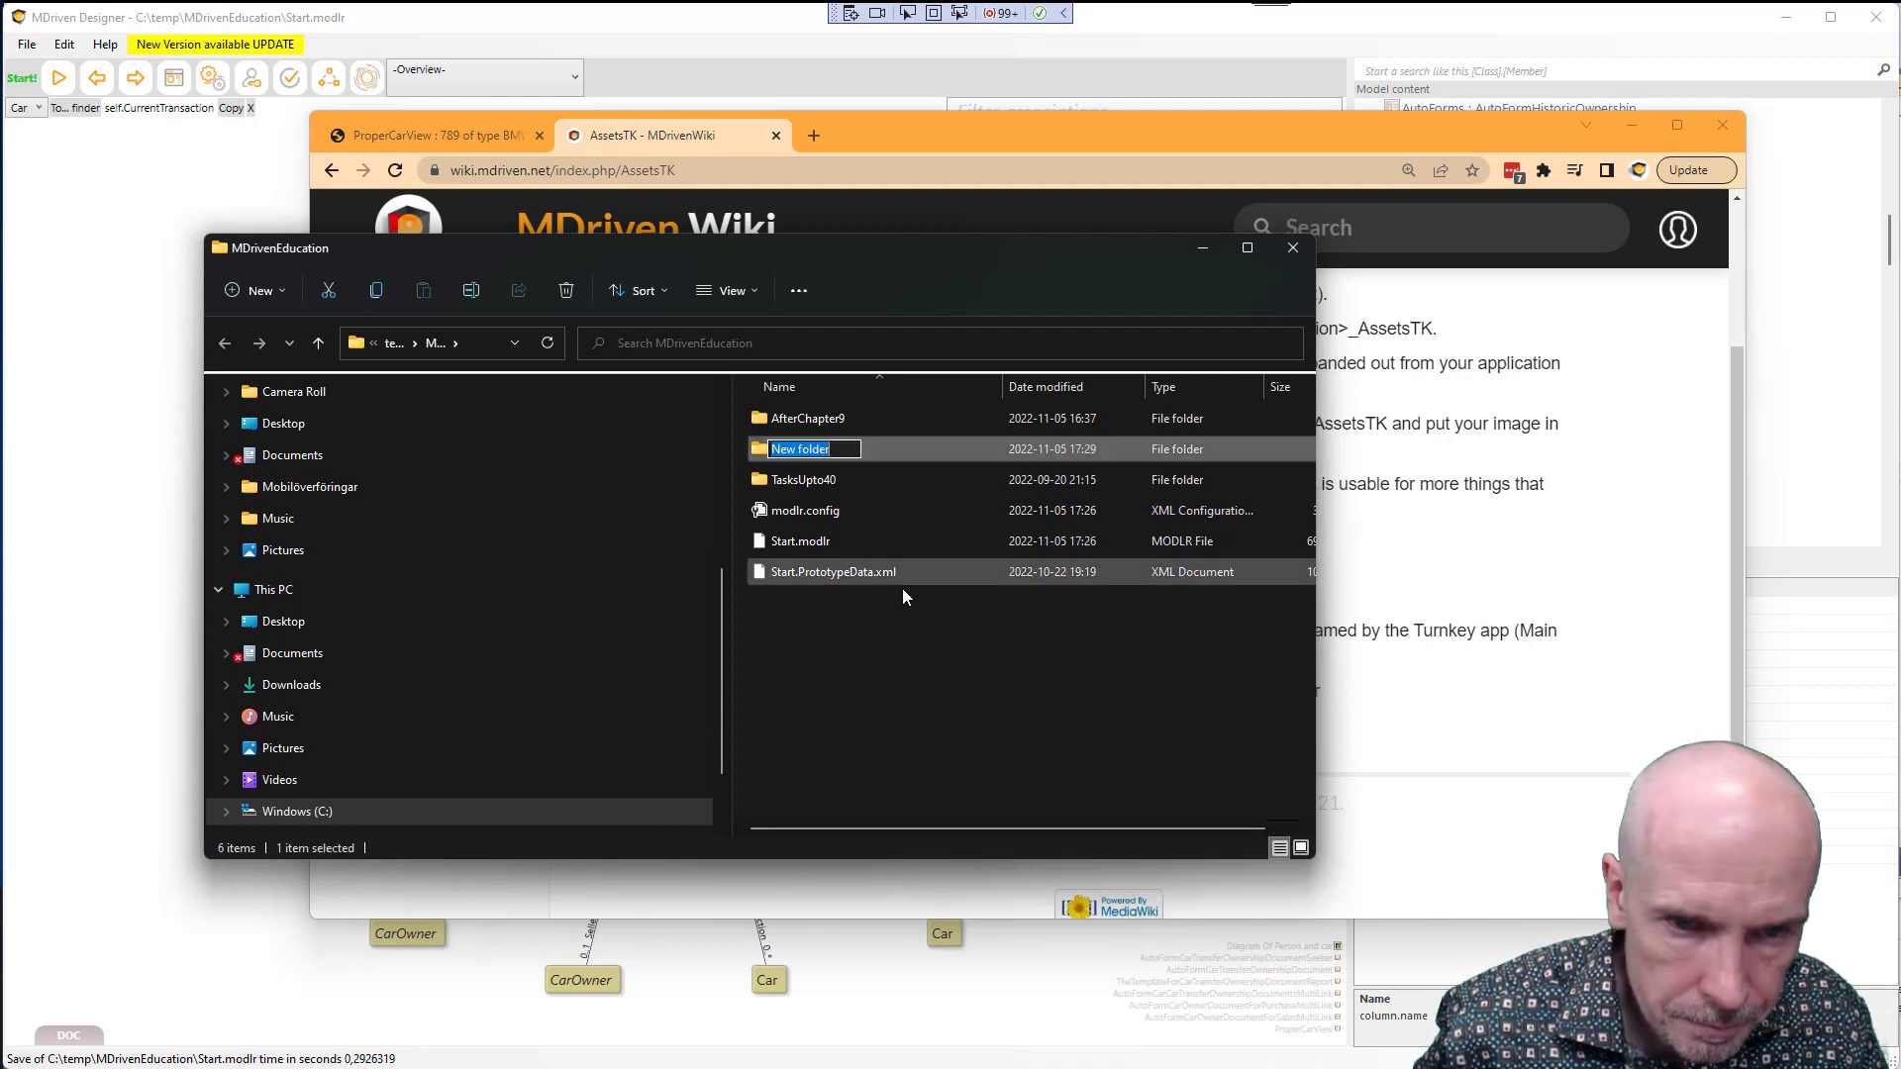
{"action": "type", "text": "Start"}
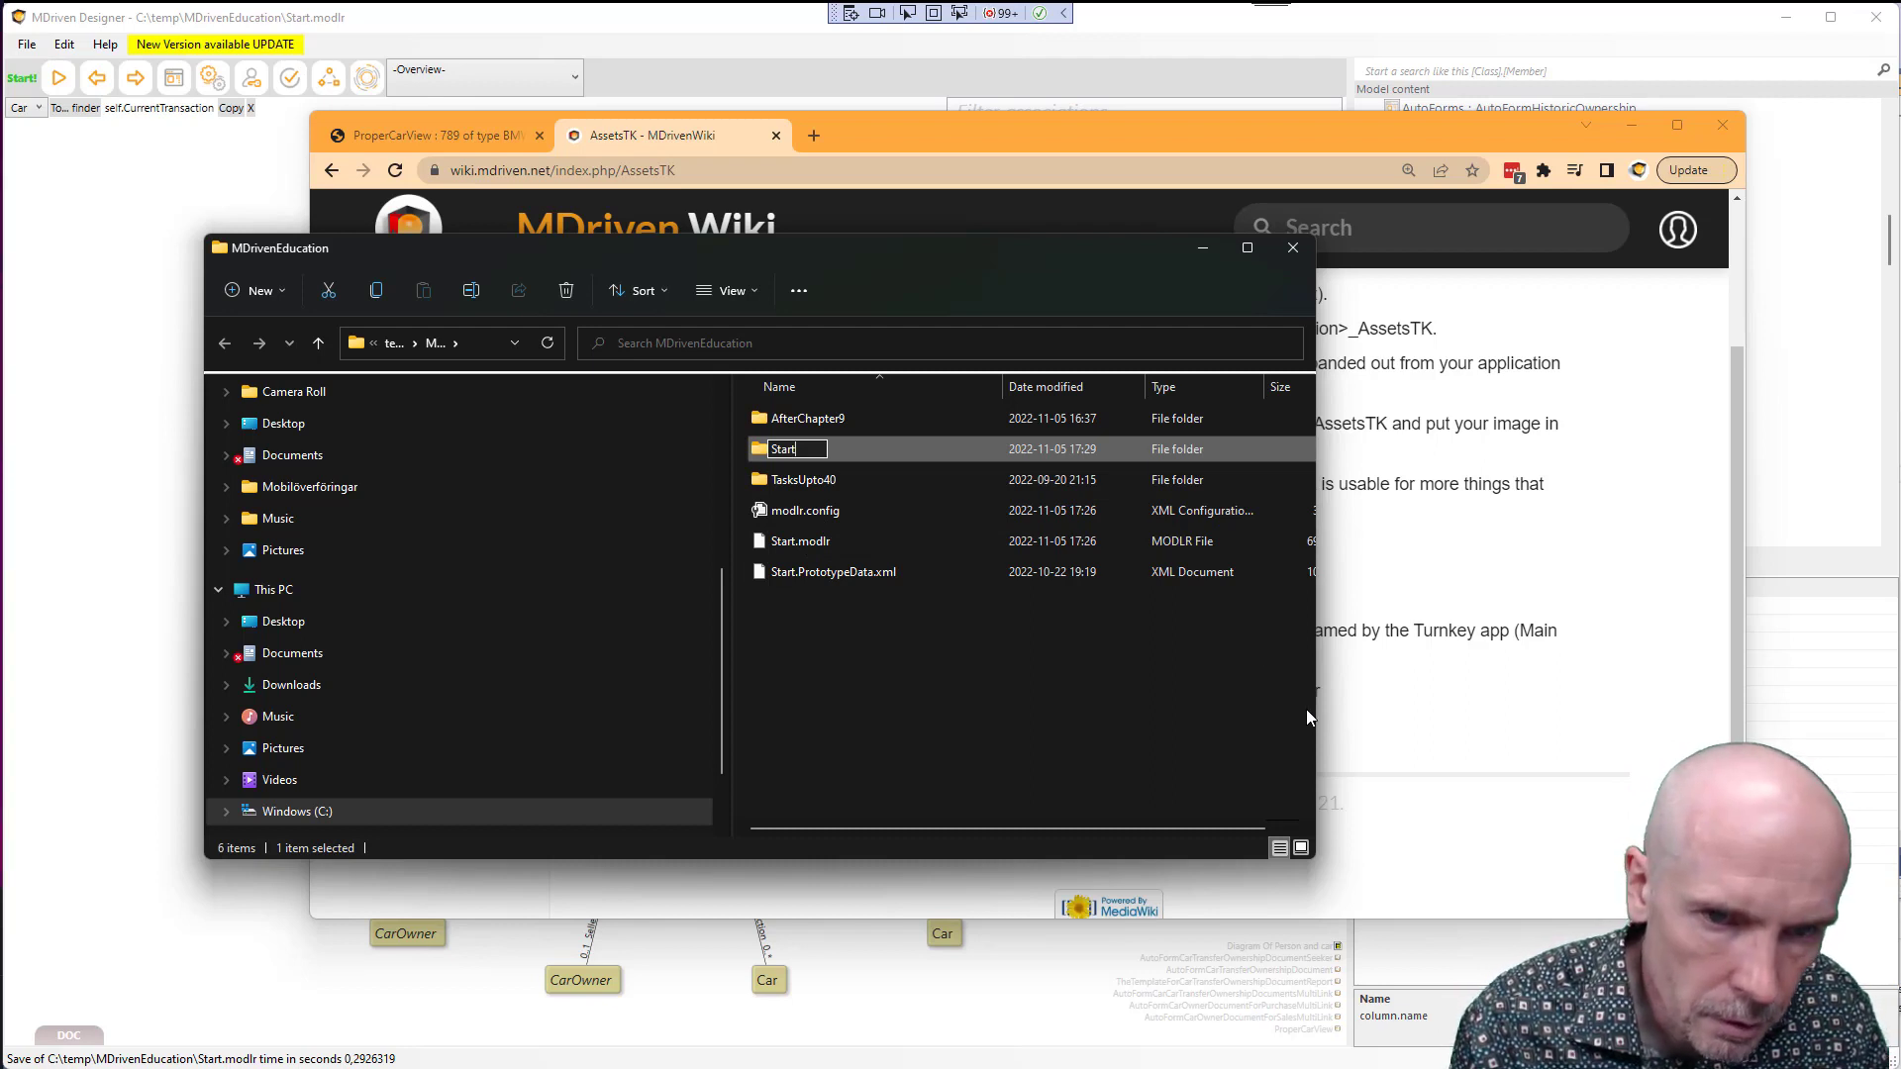
{"action": "type", "text": "_"}
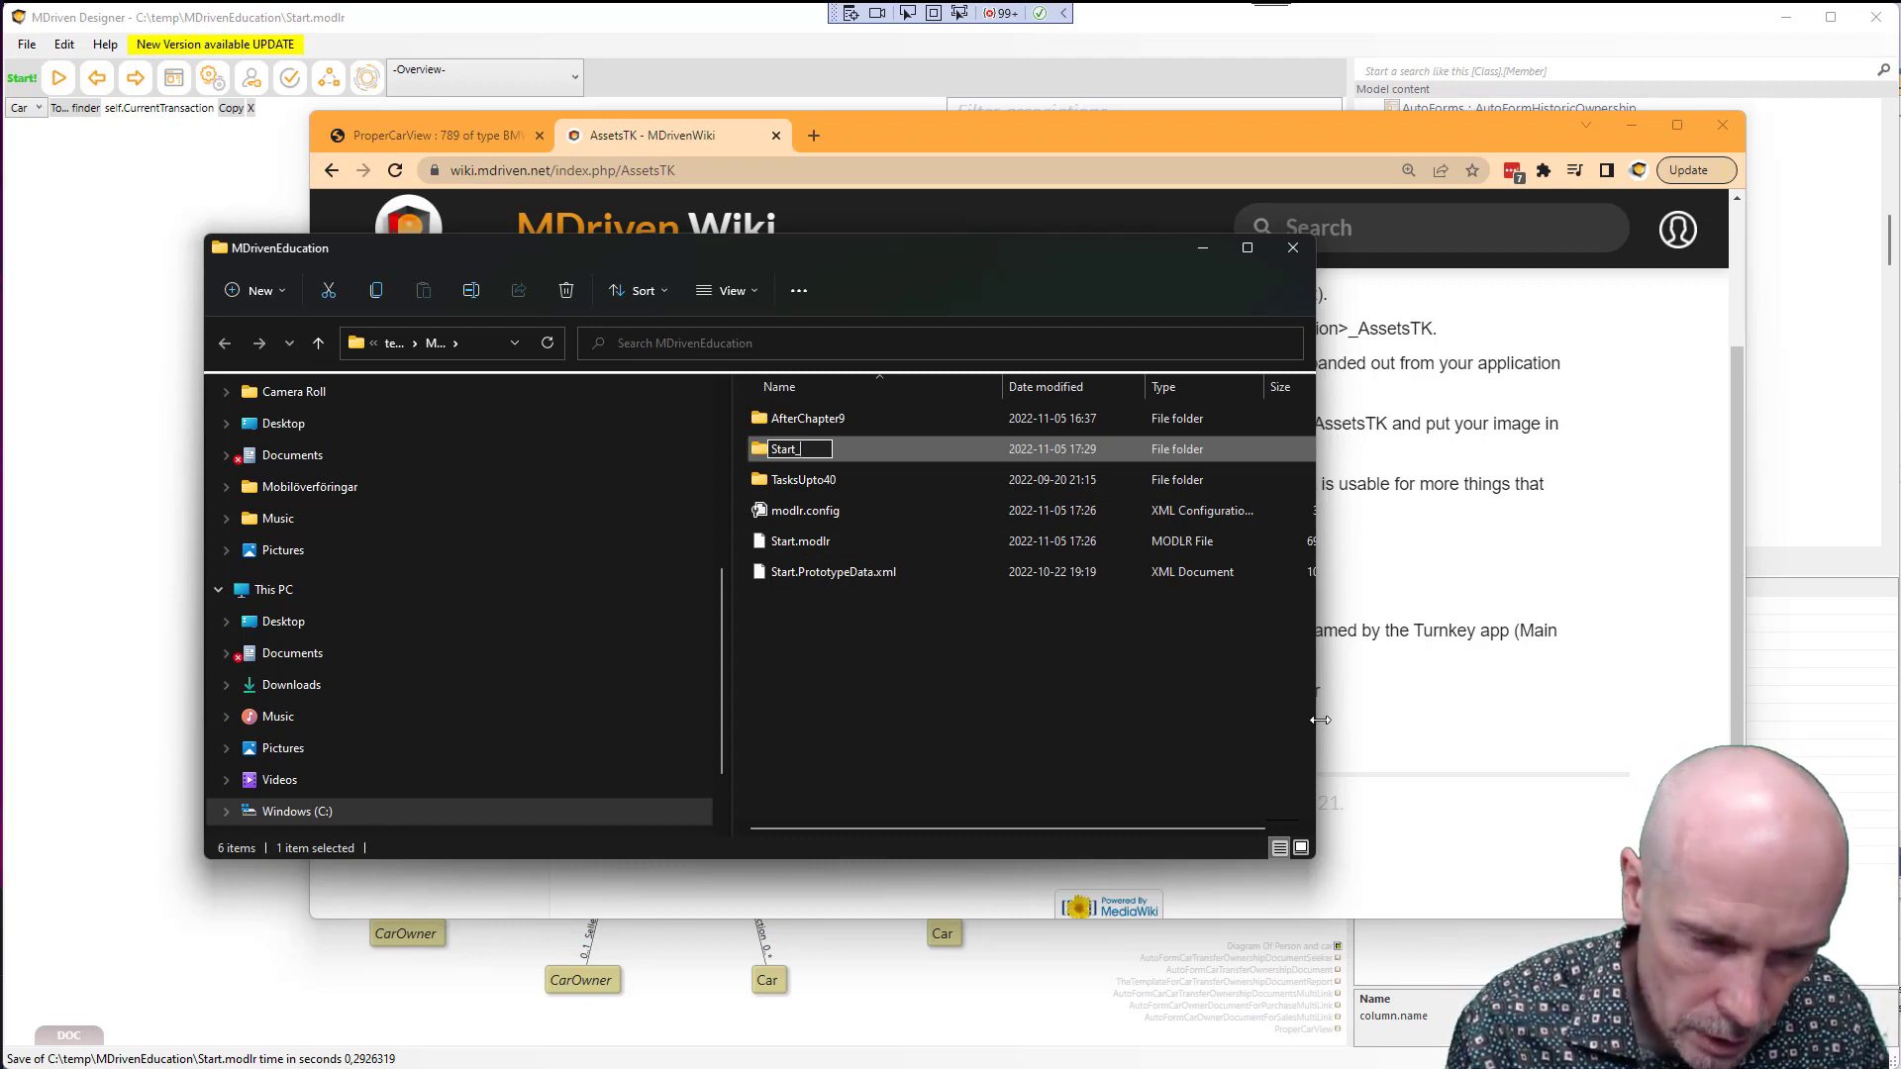
{"action": "key", "text": "ctrl+v"}
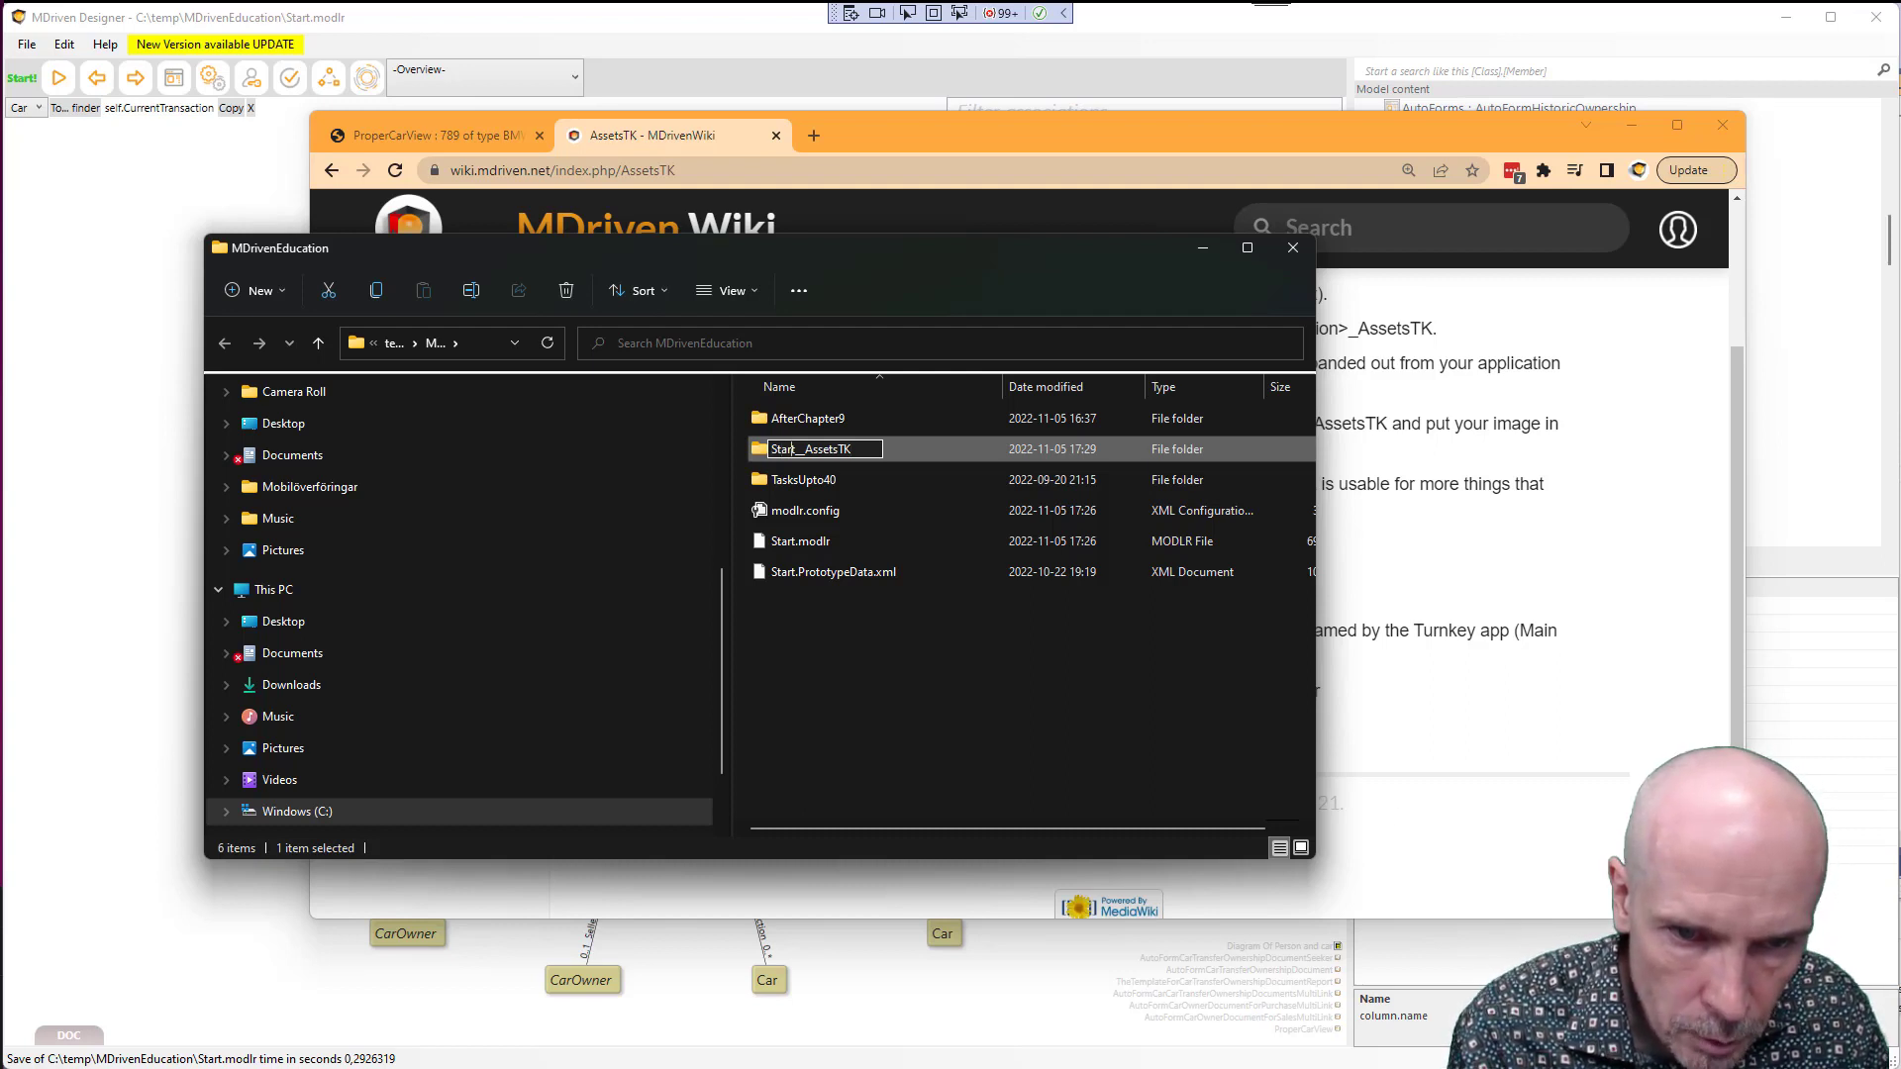
{"action": "key", "text": "Delete"}
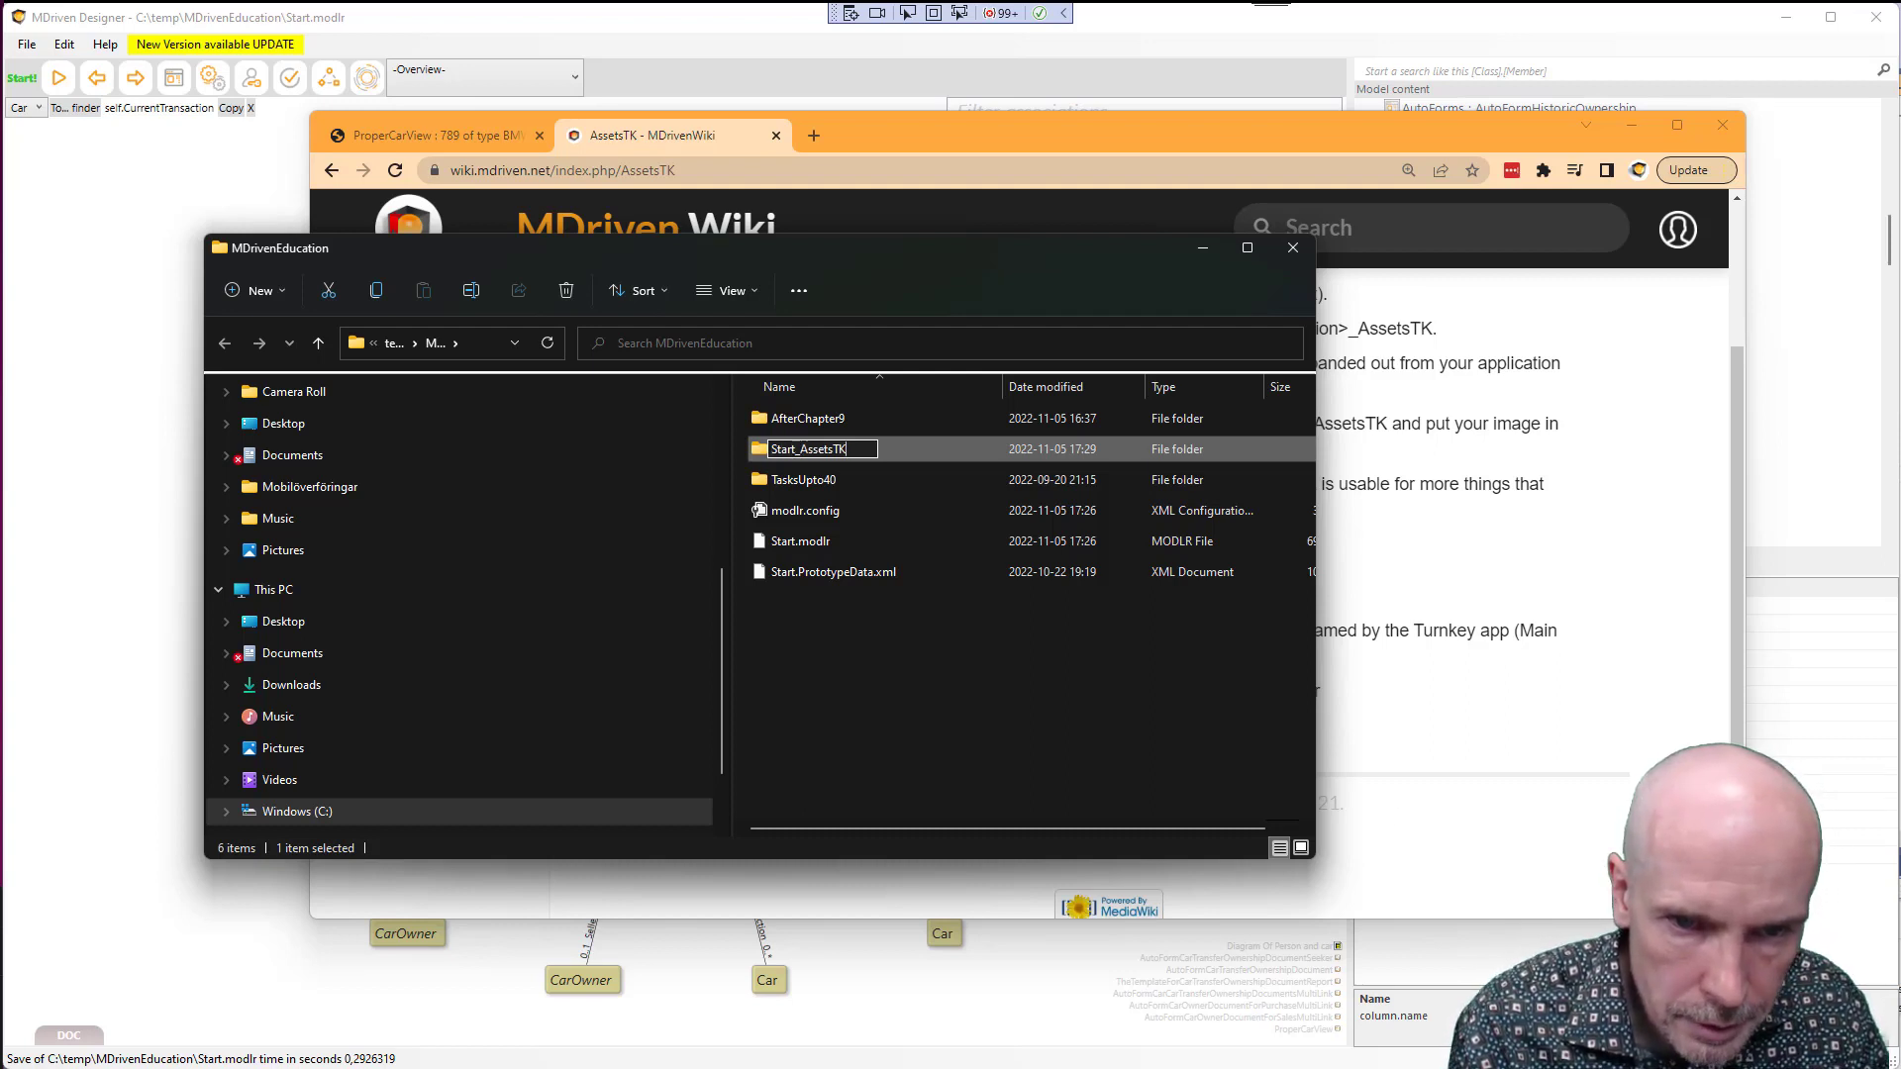
{"action": "key", "text": "Return"}
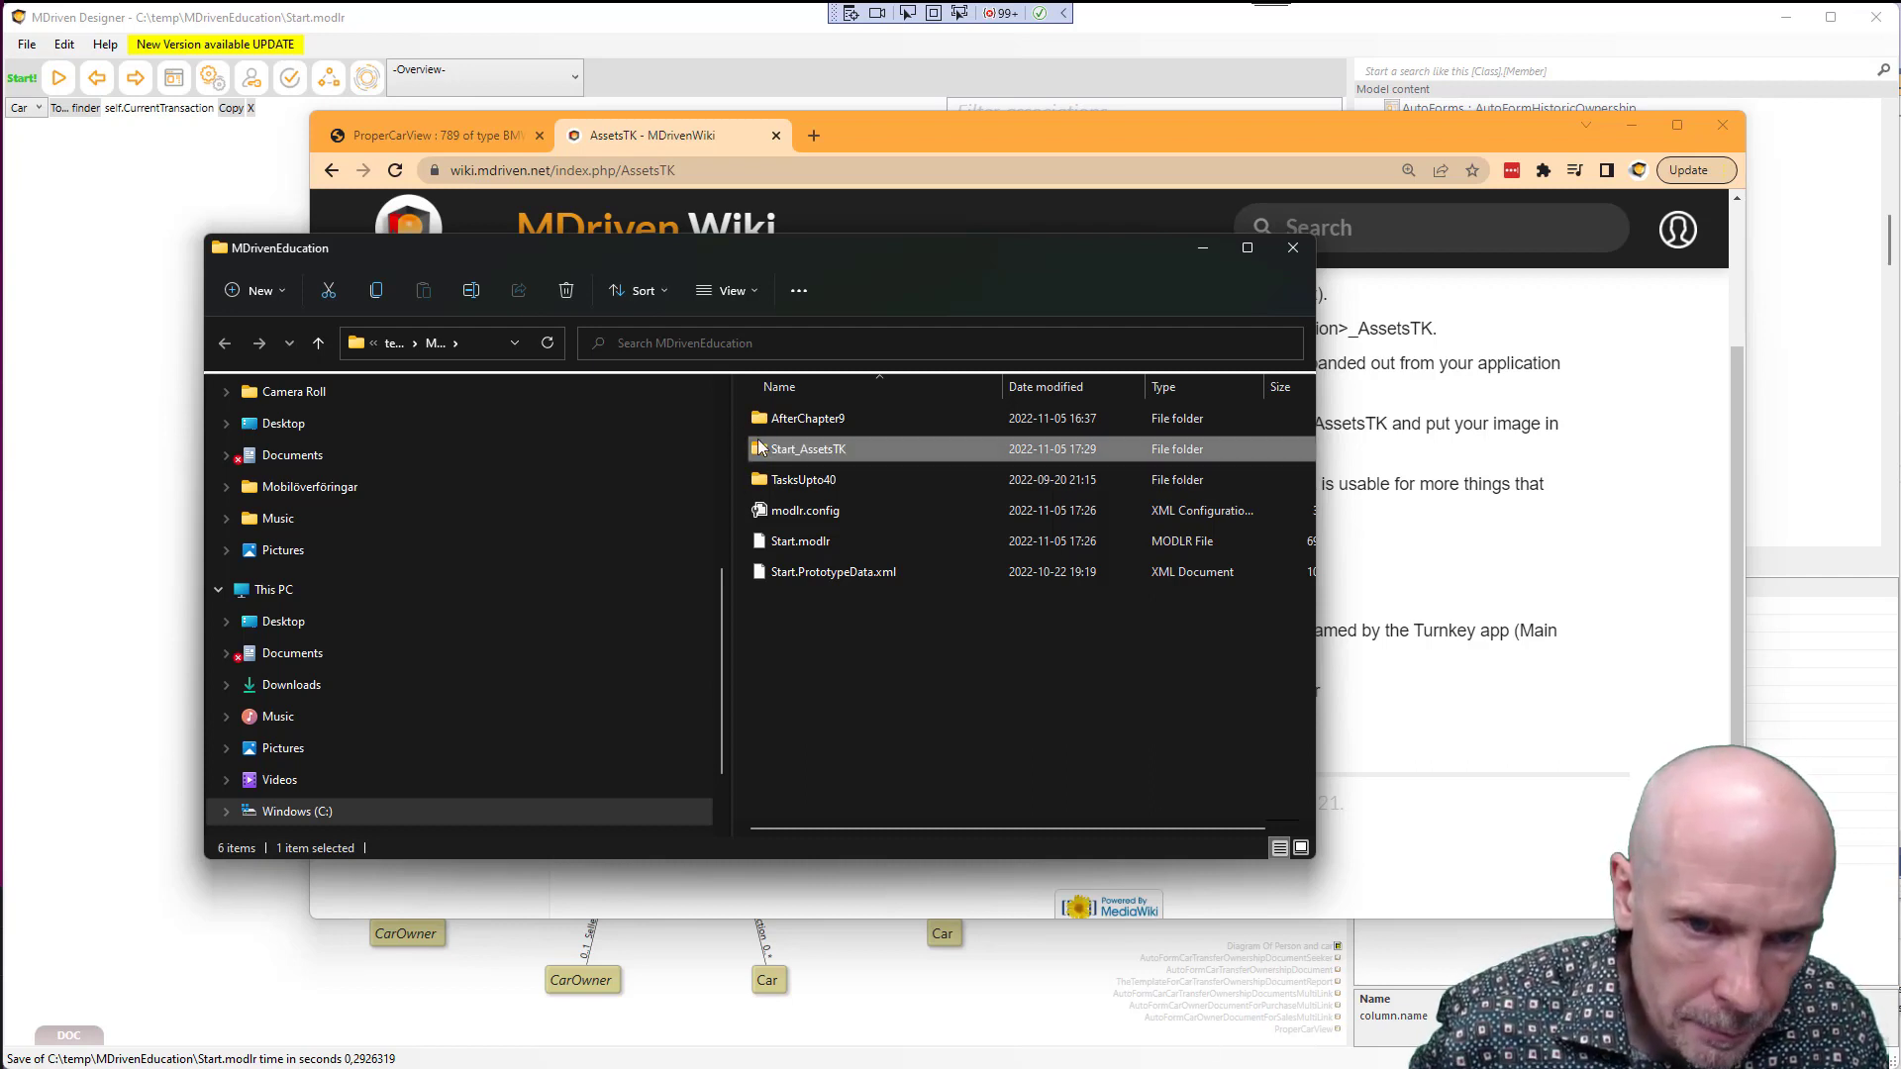
Create a folder named Content inside Start_AssetsTK and open it
{"action": "double_click", "coordinate": [789, 450]}
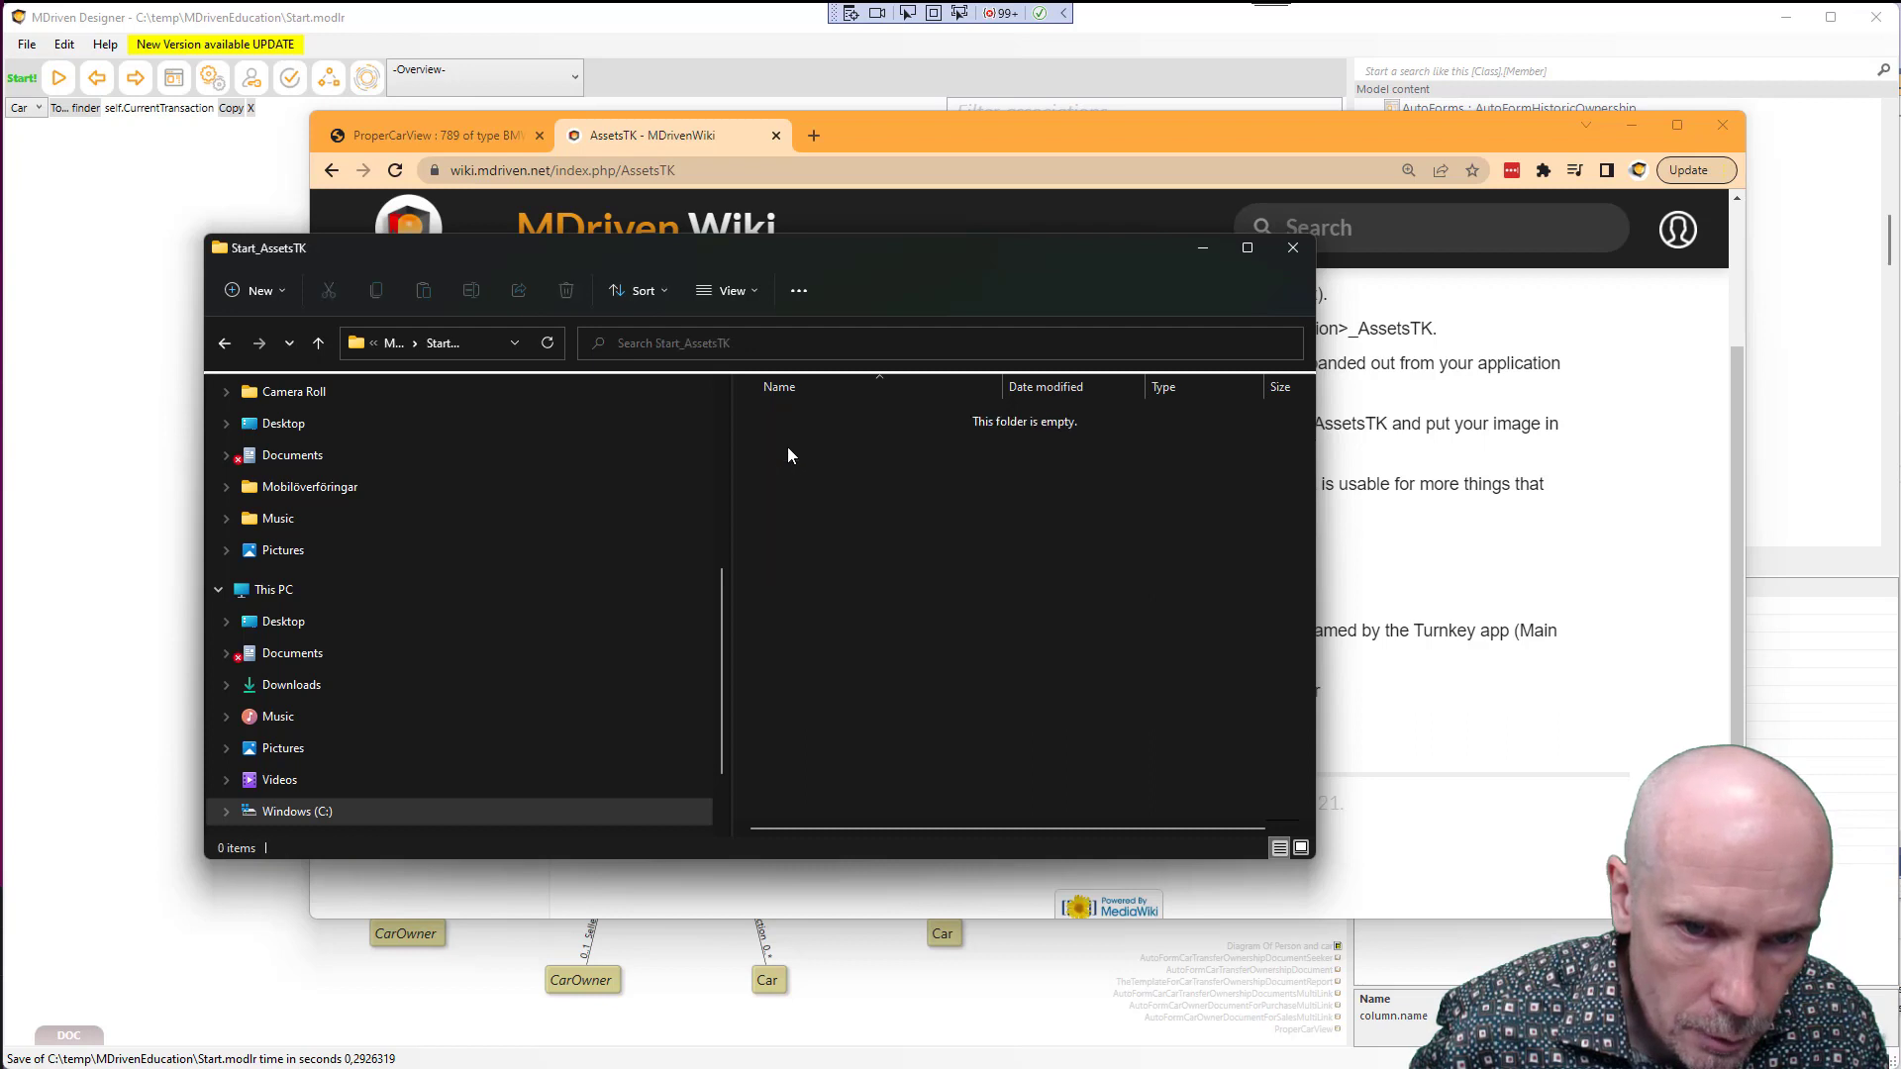
{"action": "right_click", "coordinate": [785, 447]}
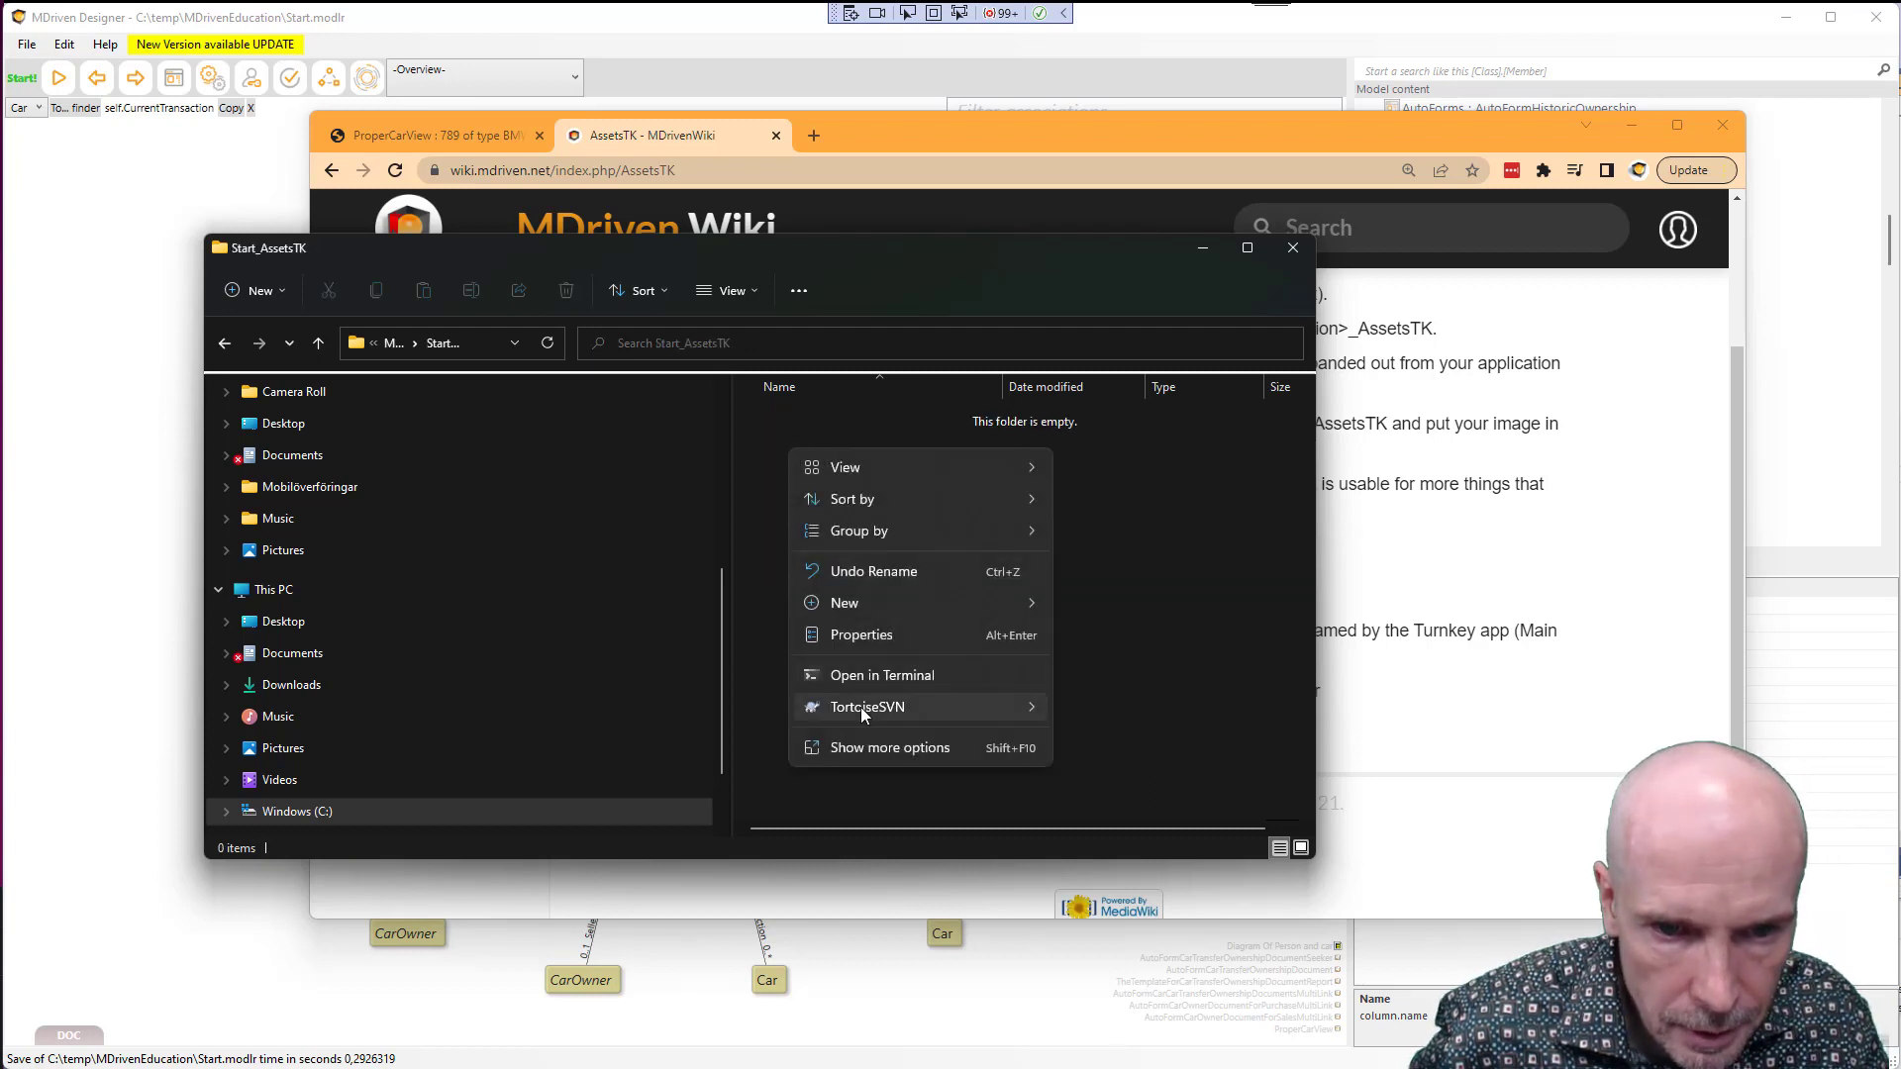
{"action": "mouse_move", "coordinate": [863, 709]}
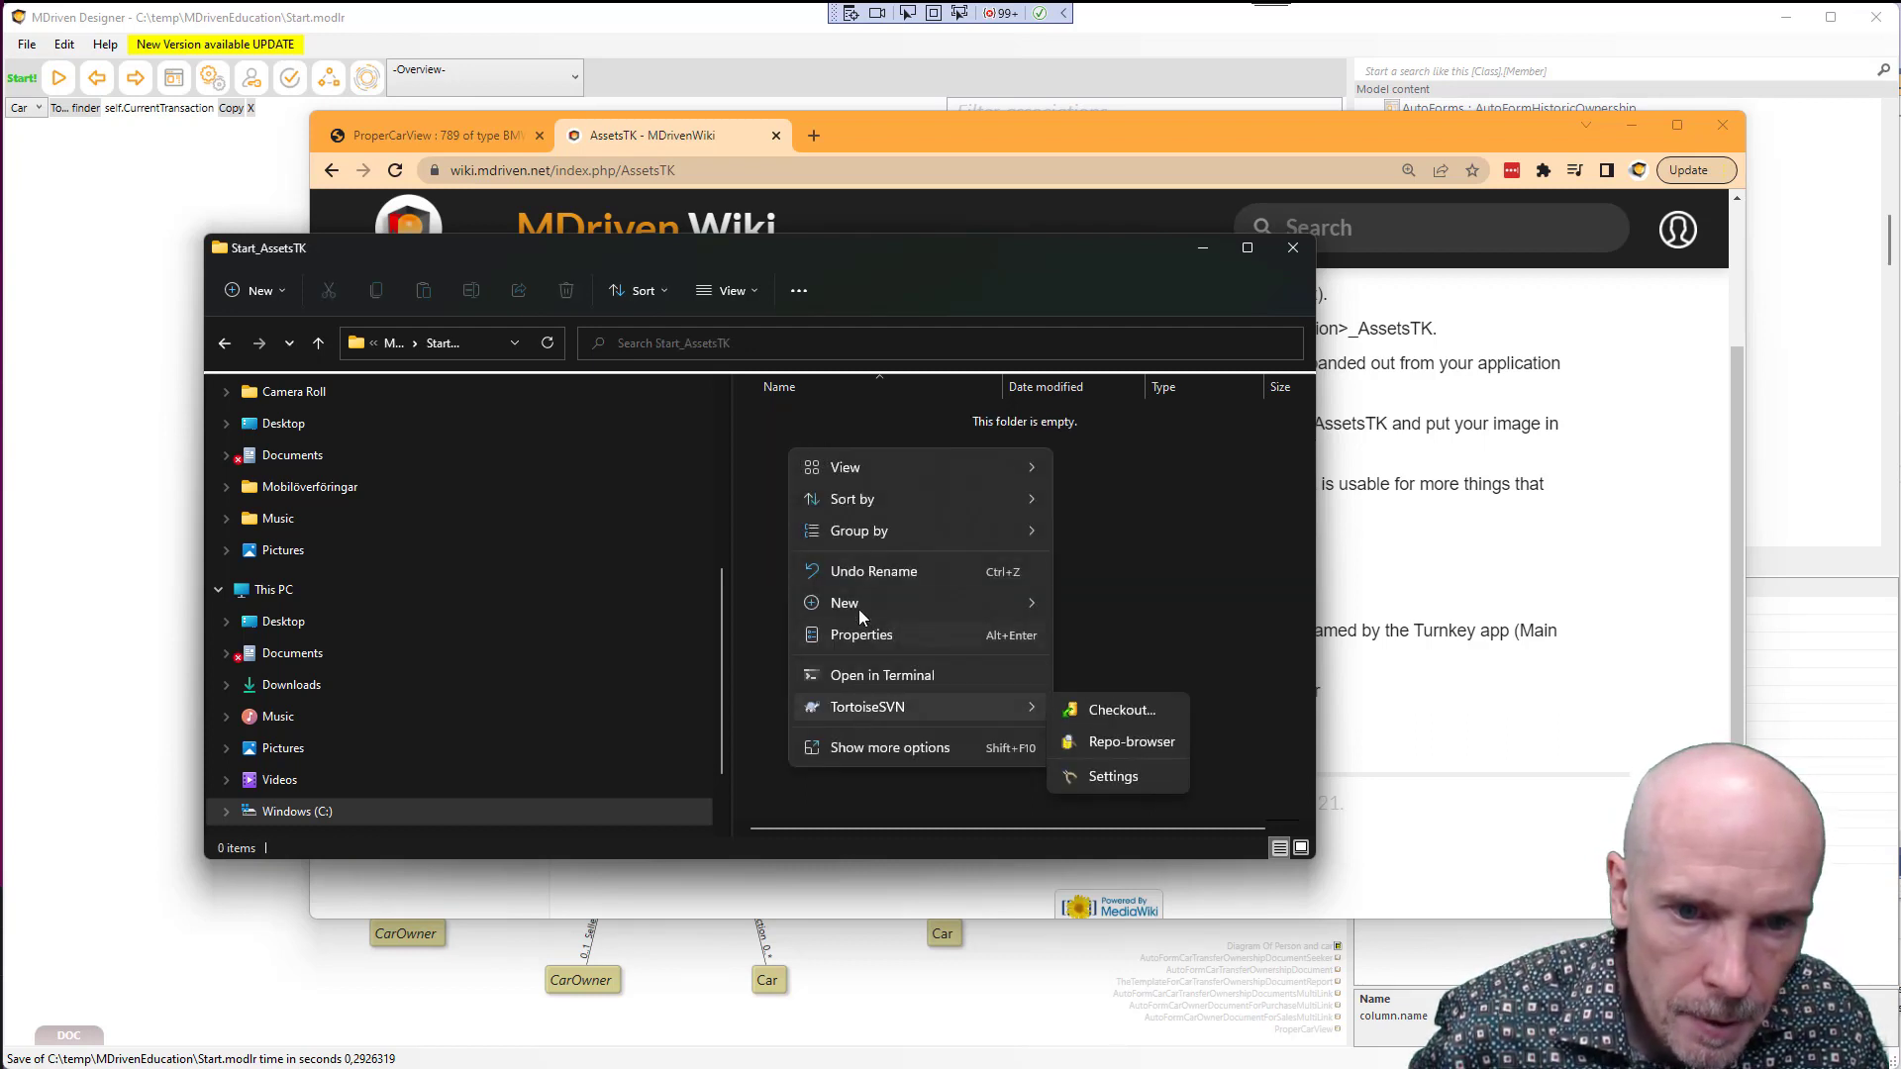
{"action": "mouse_move", "coordinate": [858, 606]}
{"action": "left_click", "coordinate": [1097, 608]}
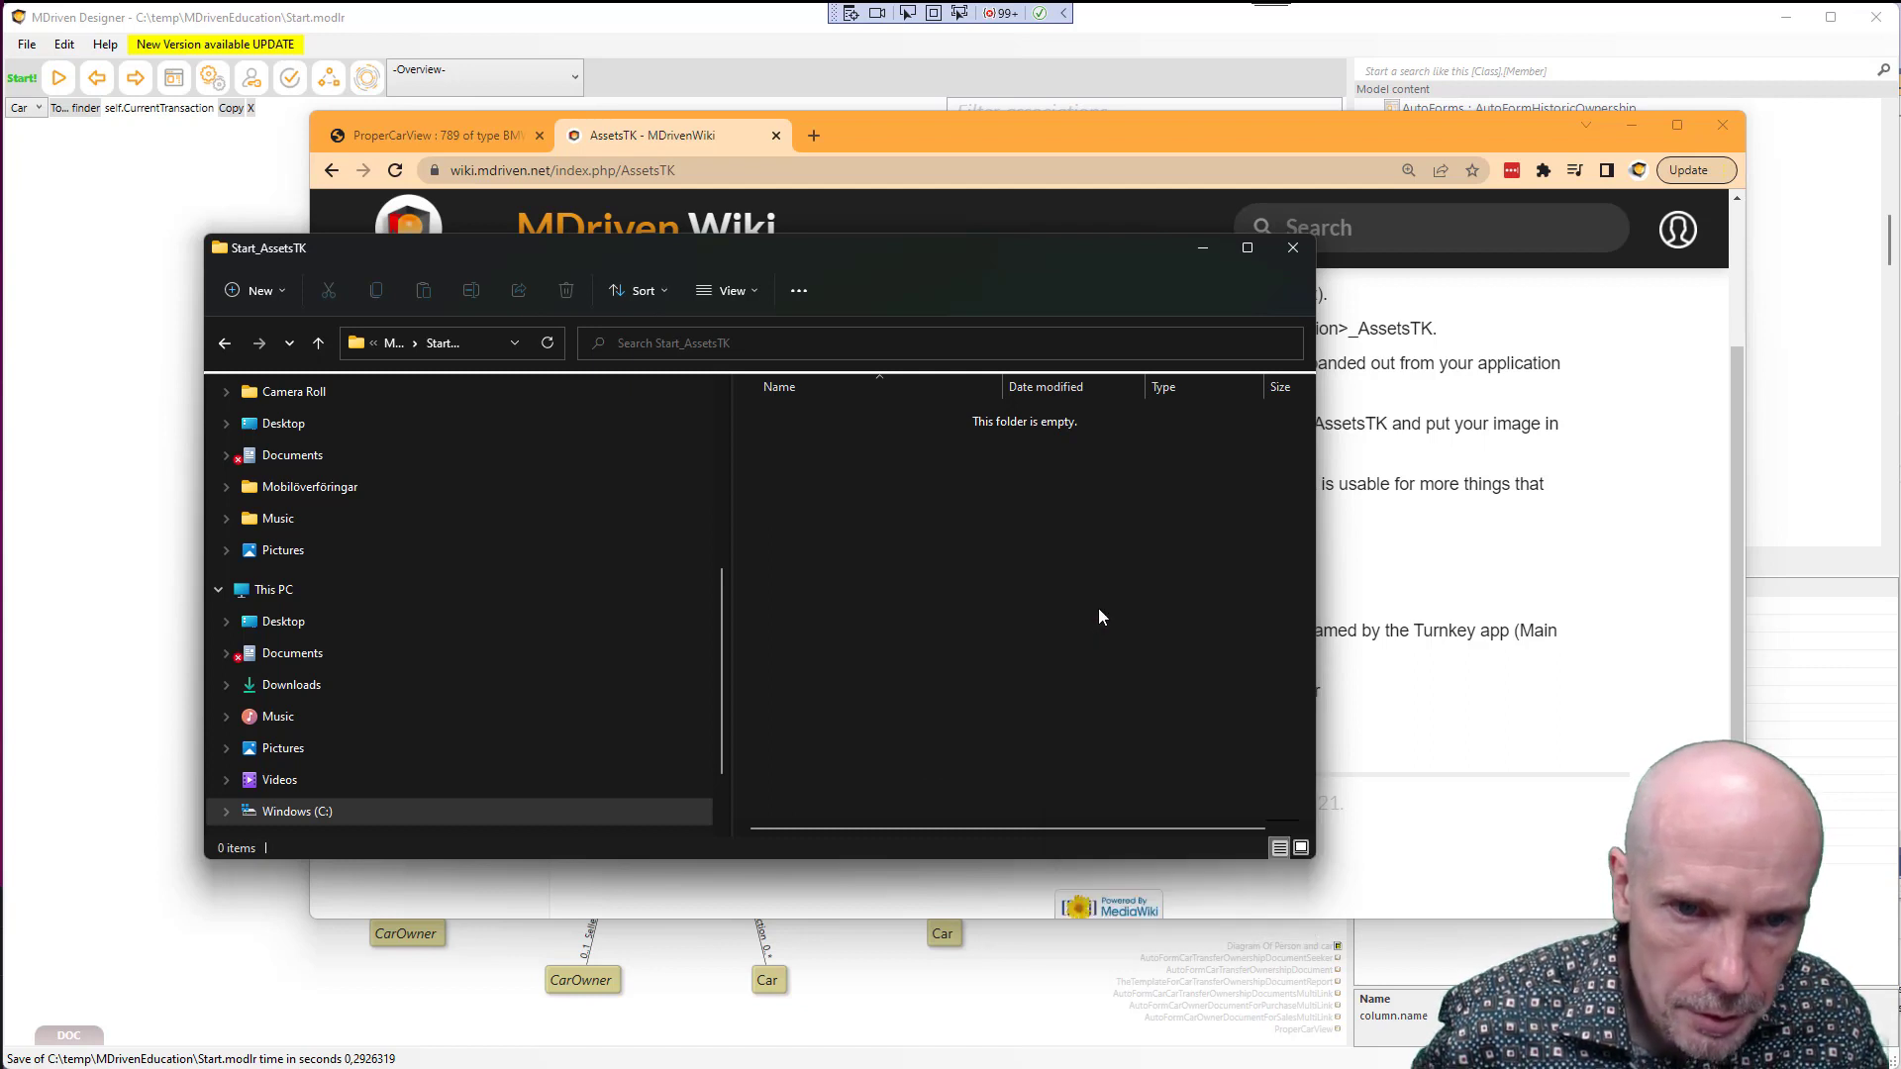
{"action": "type", "text": "Content"}
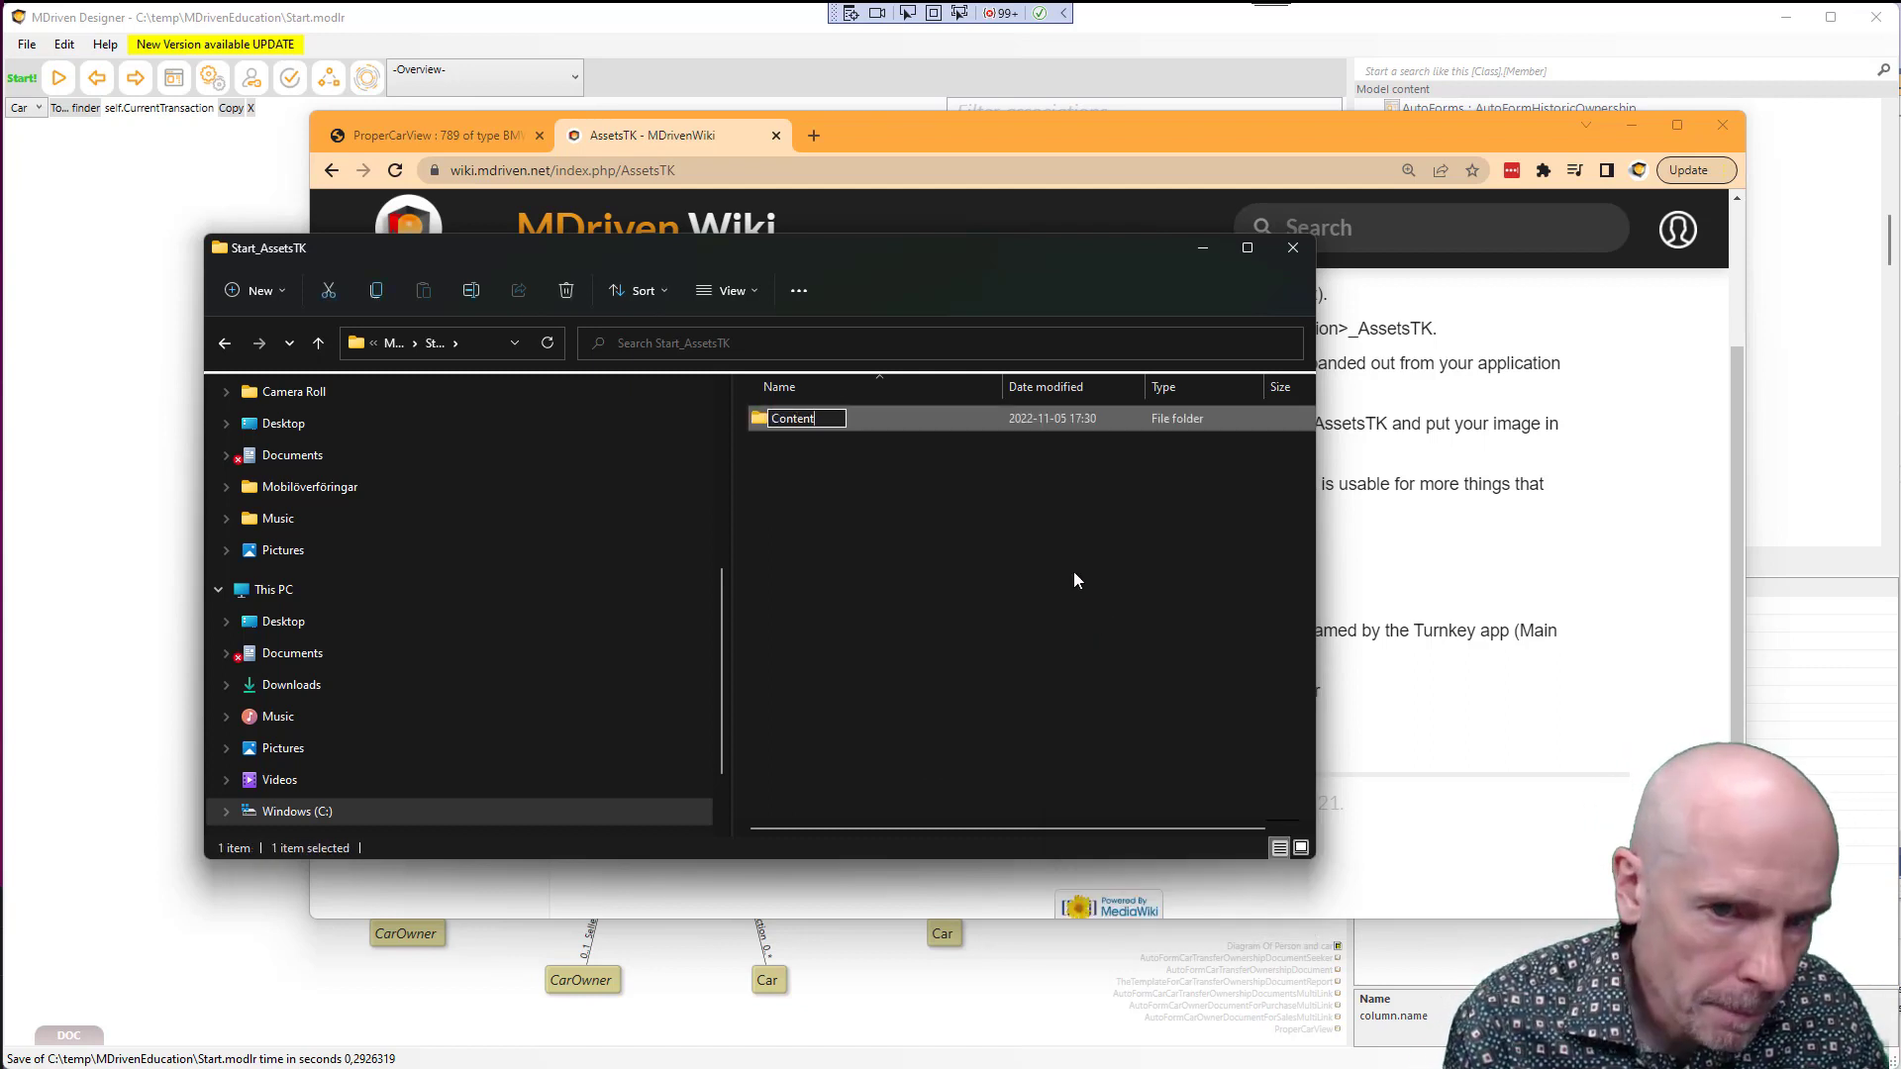
{"action": "key", "text": "Return"}
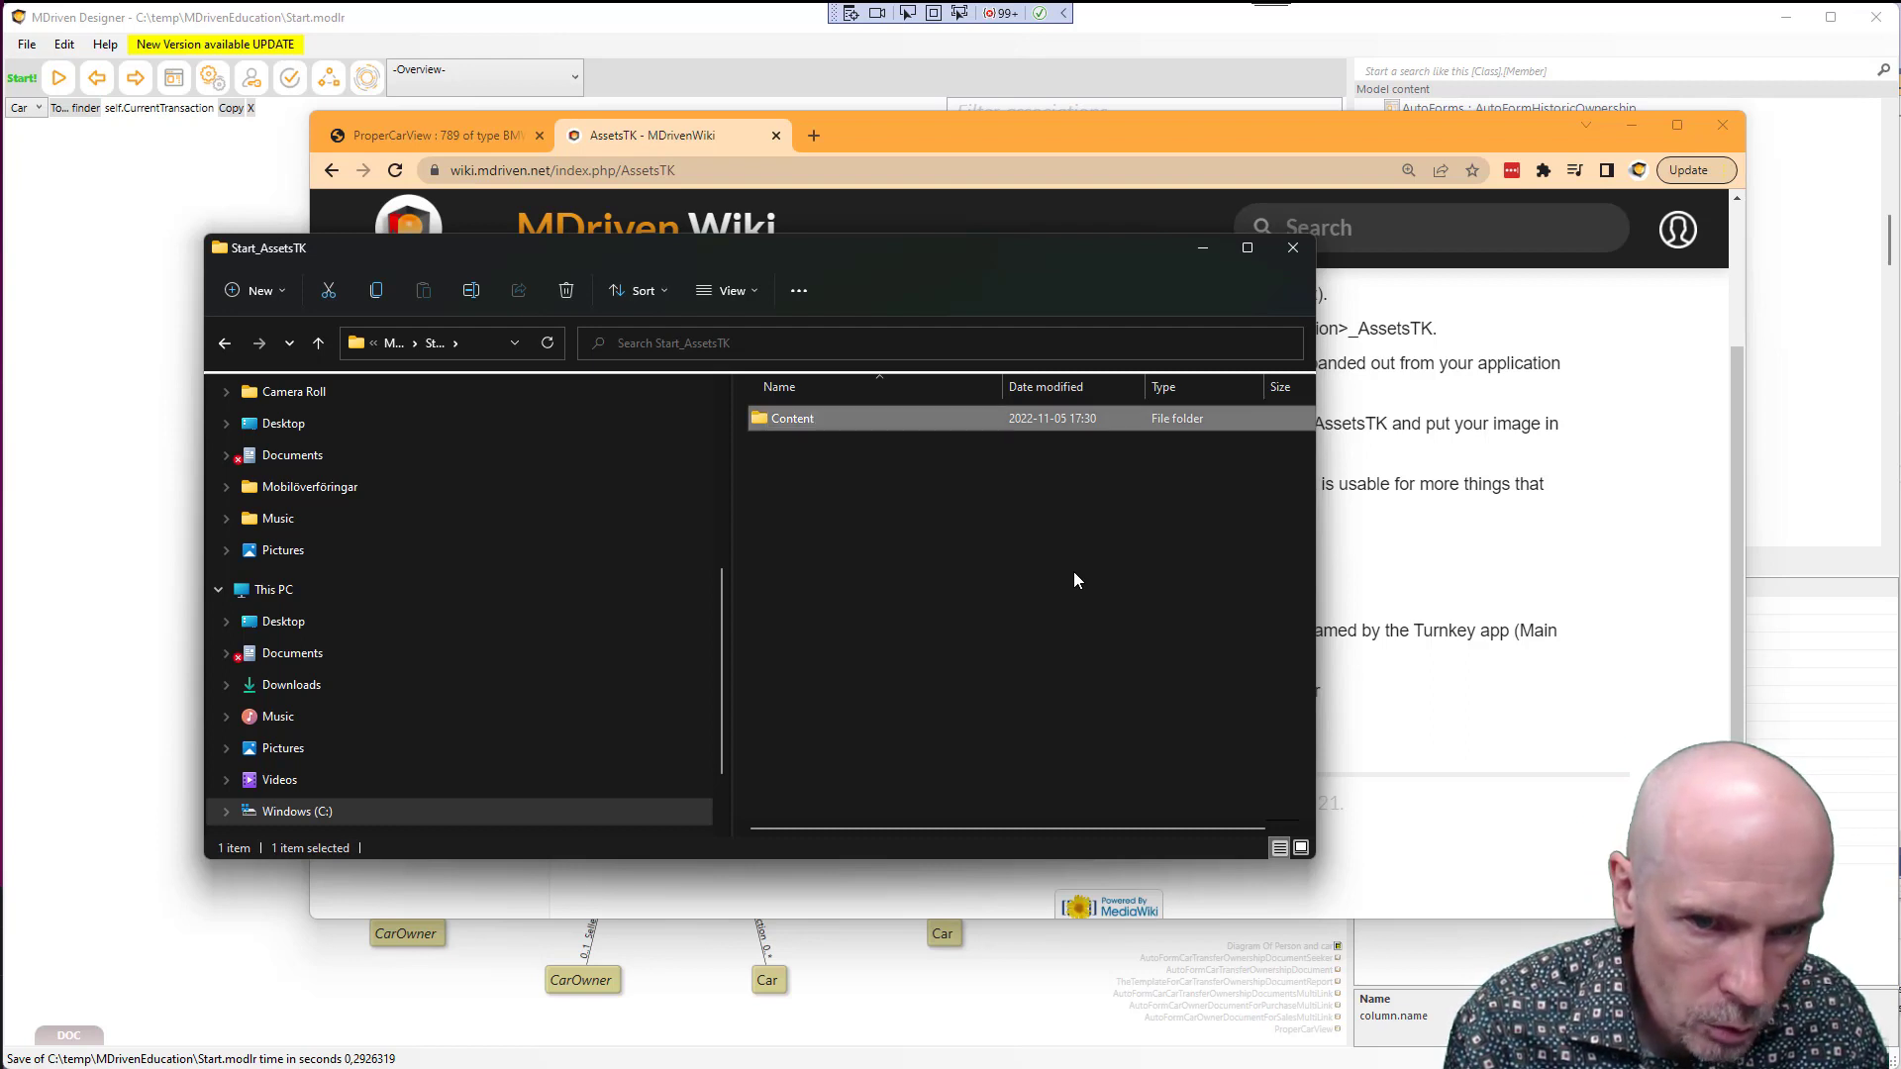
{"action": "key", "text": "Return"}
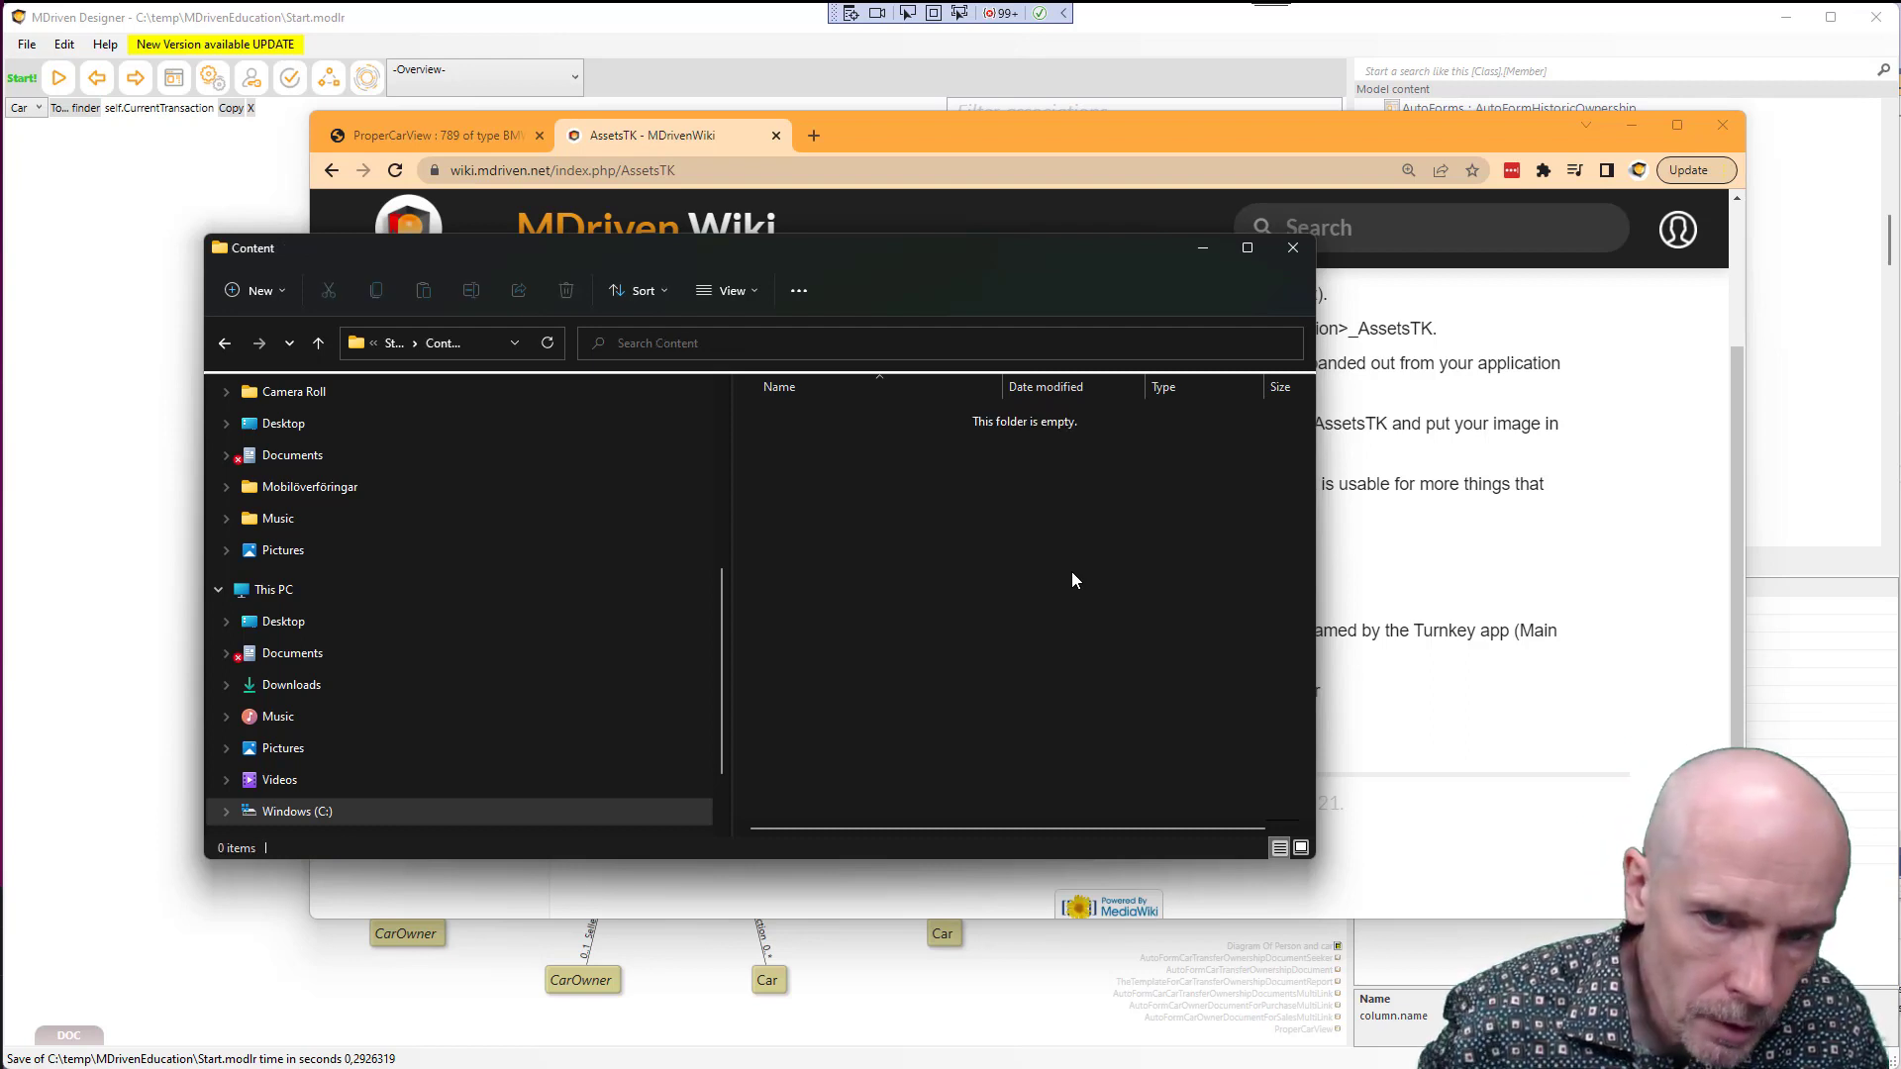
{"action": "right_click", "coordinate": [810, 436]}
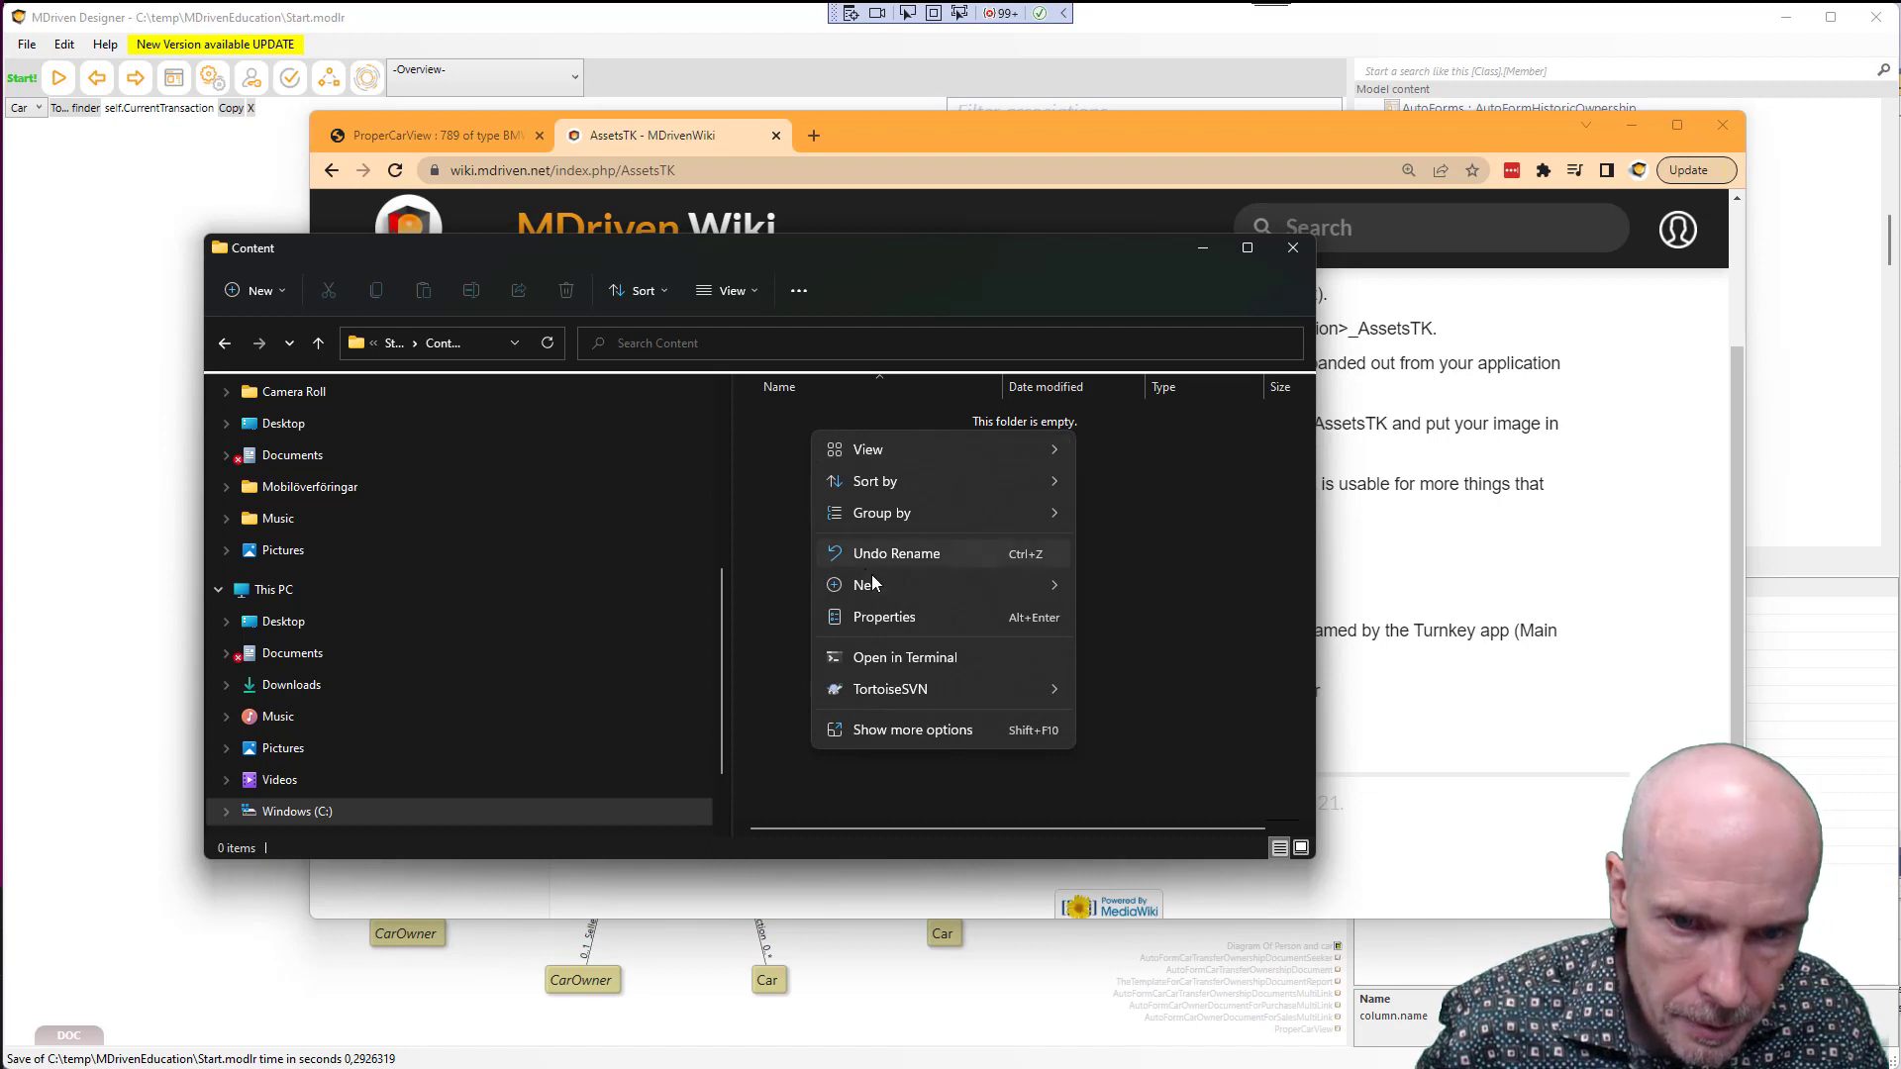
{"action": "mouse_move", "coordinate": [881, 590]}
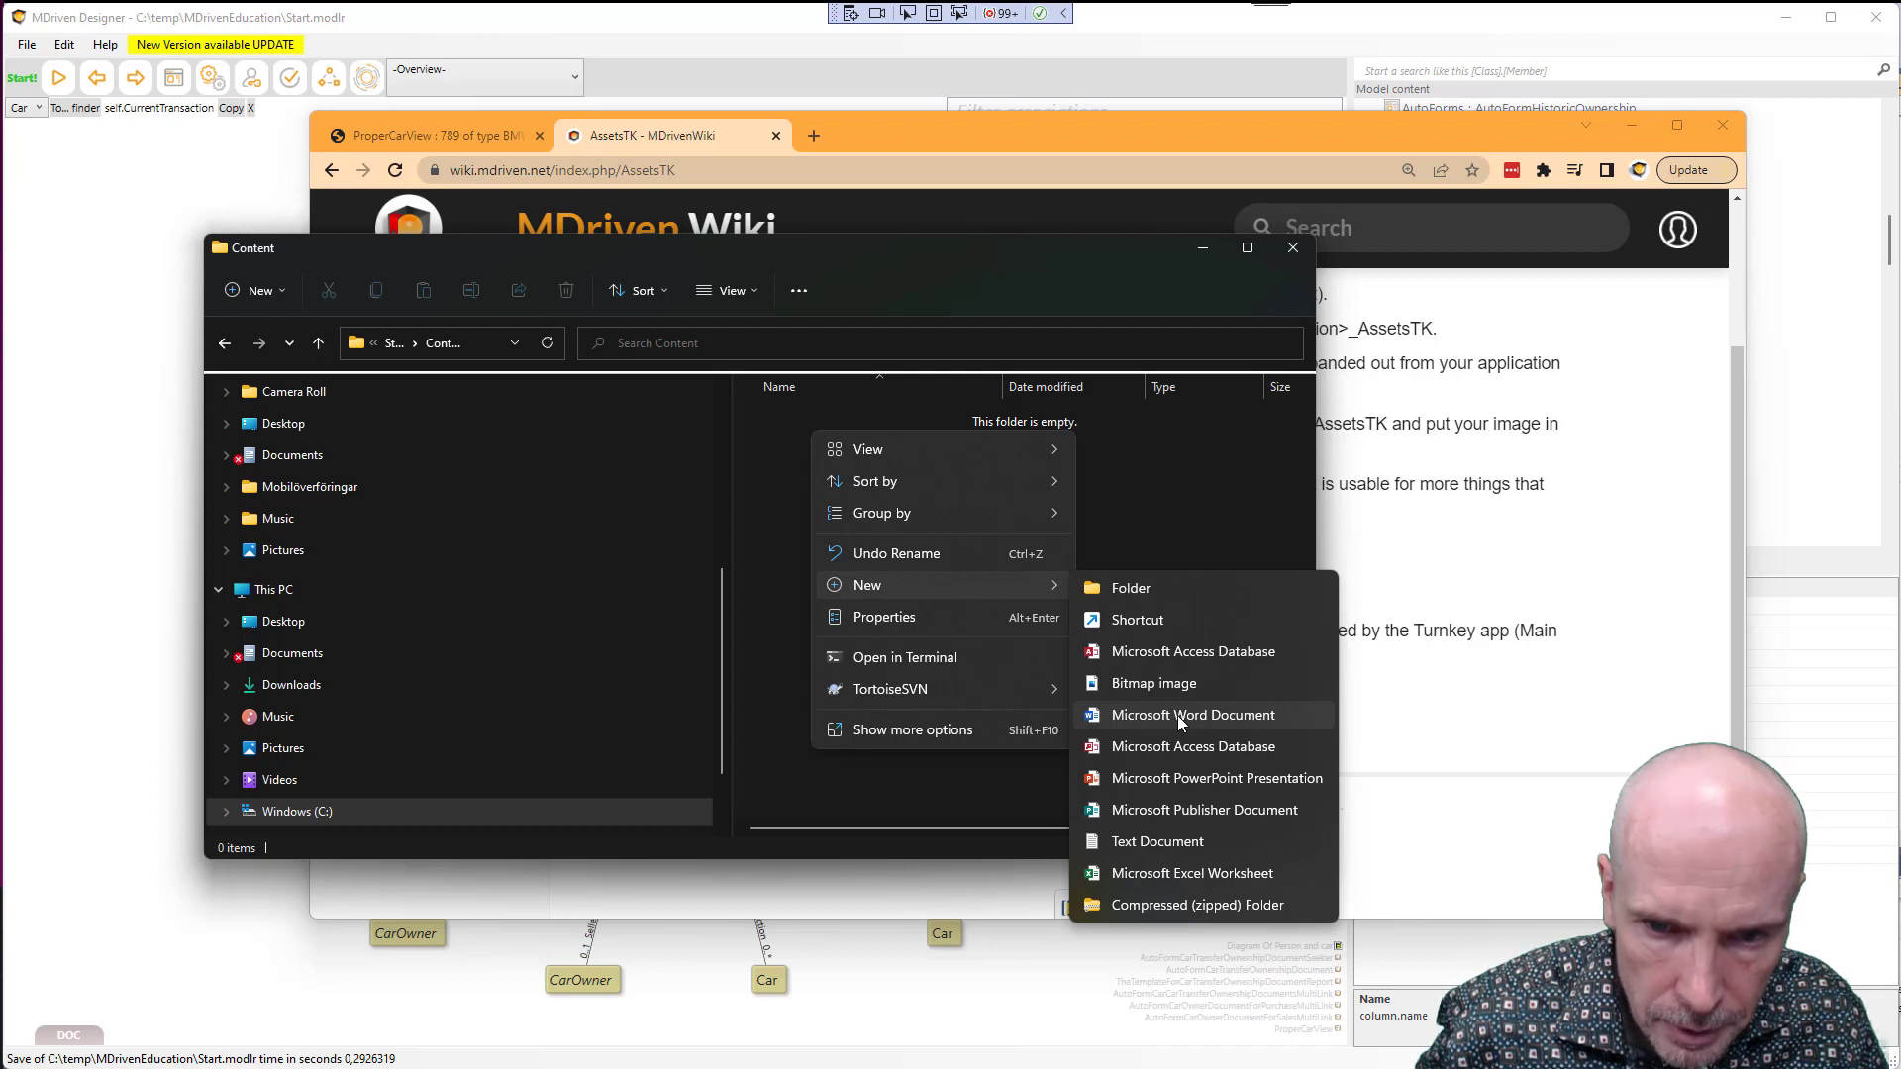
{"action": "left_click", "coordinate": [1107, 473]}
Launch Word and write "This will be my template" in a blank document
{"action": "key", "text": "super"}
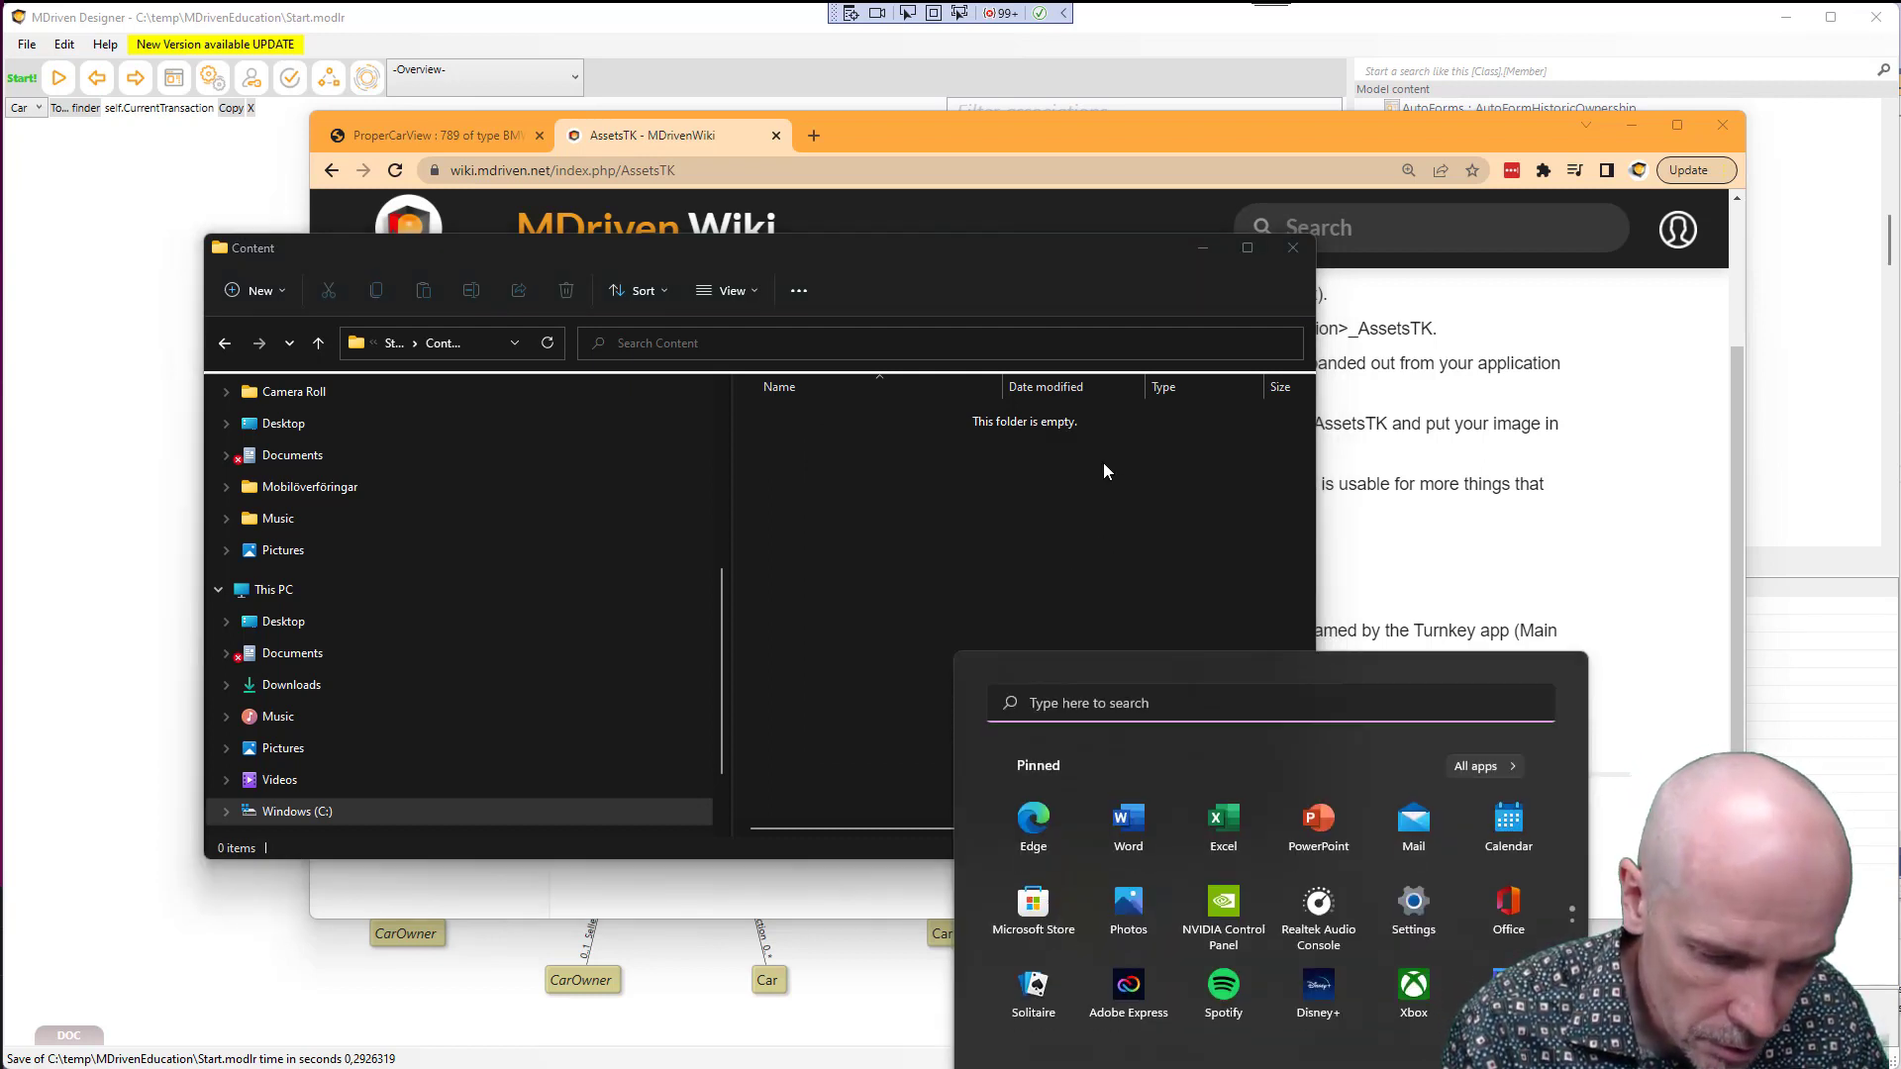
{"action": "type", "text": "o"}
{"action": "key", "text": "BackSpace"}
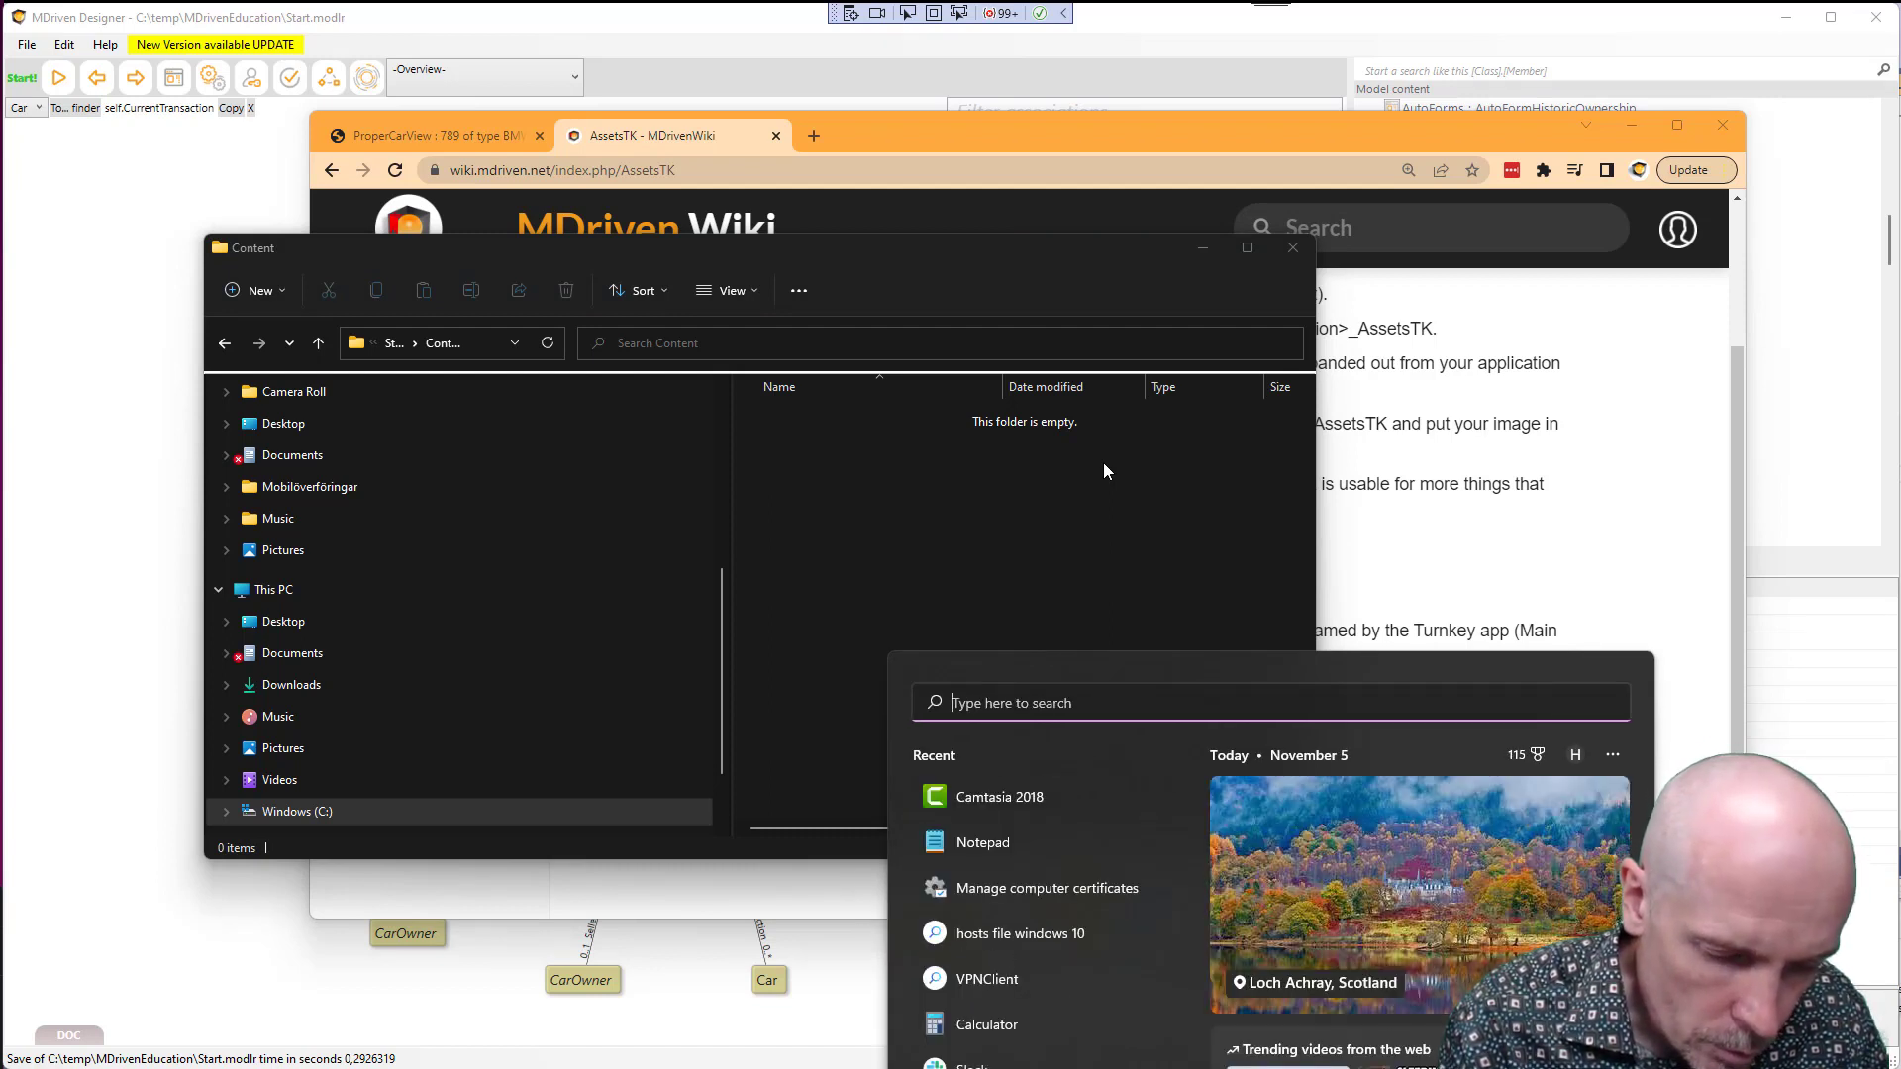
{"action": "type", "text": "word"}
{"action": "key", "text": "Return"}
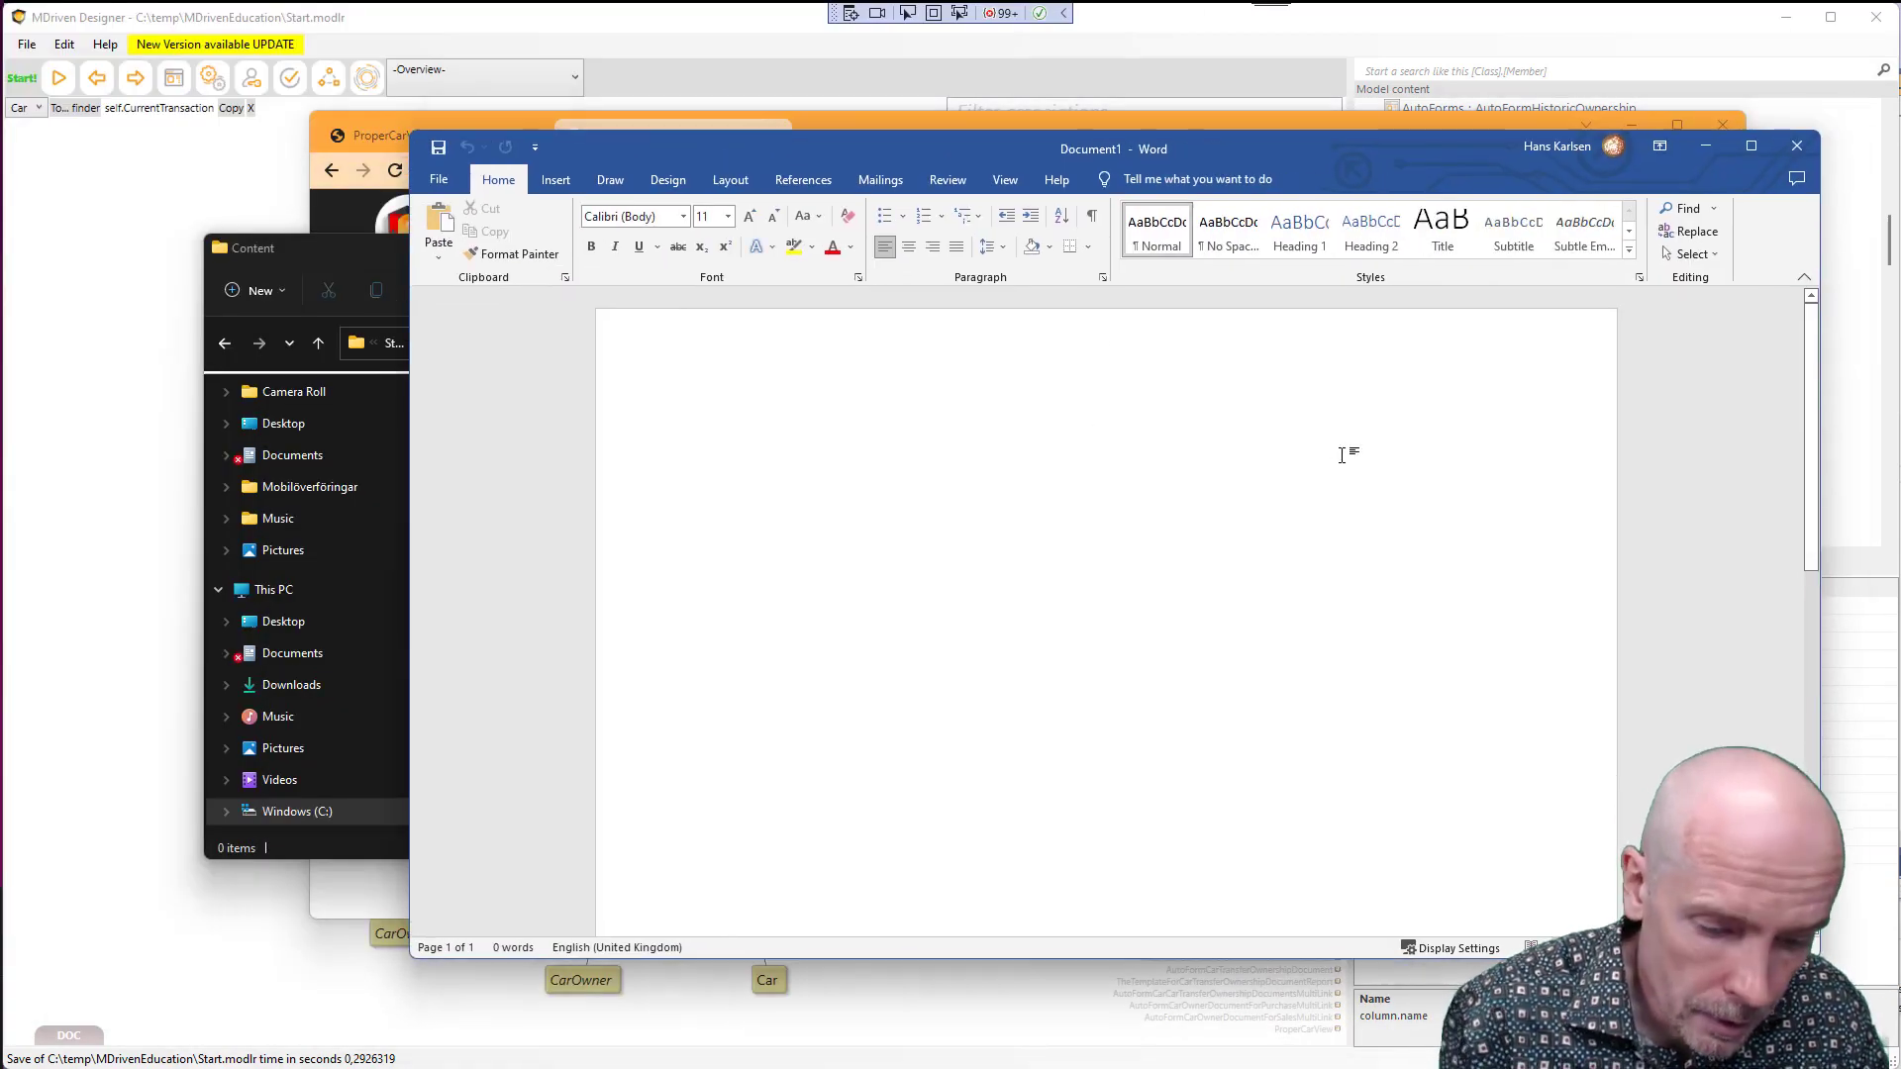
{"action": "type", "text": "This will"}
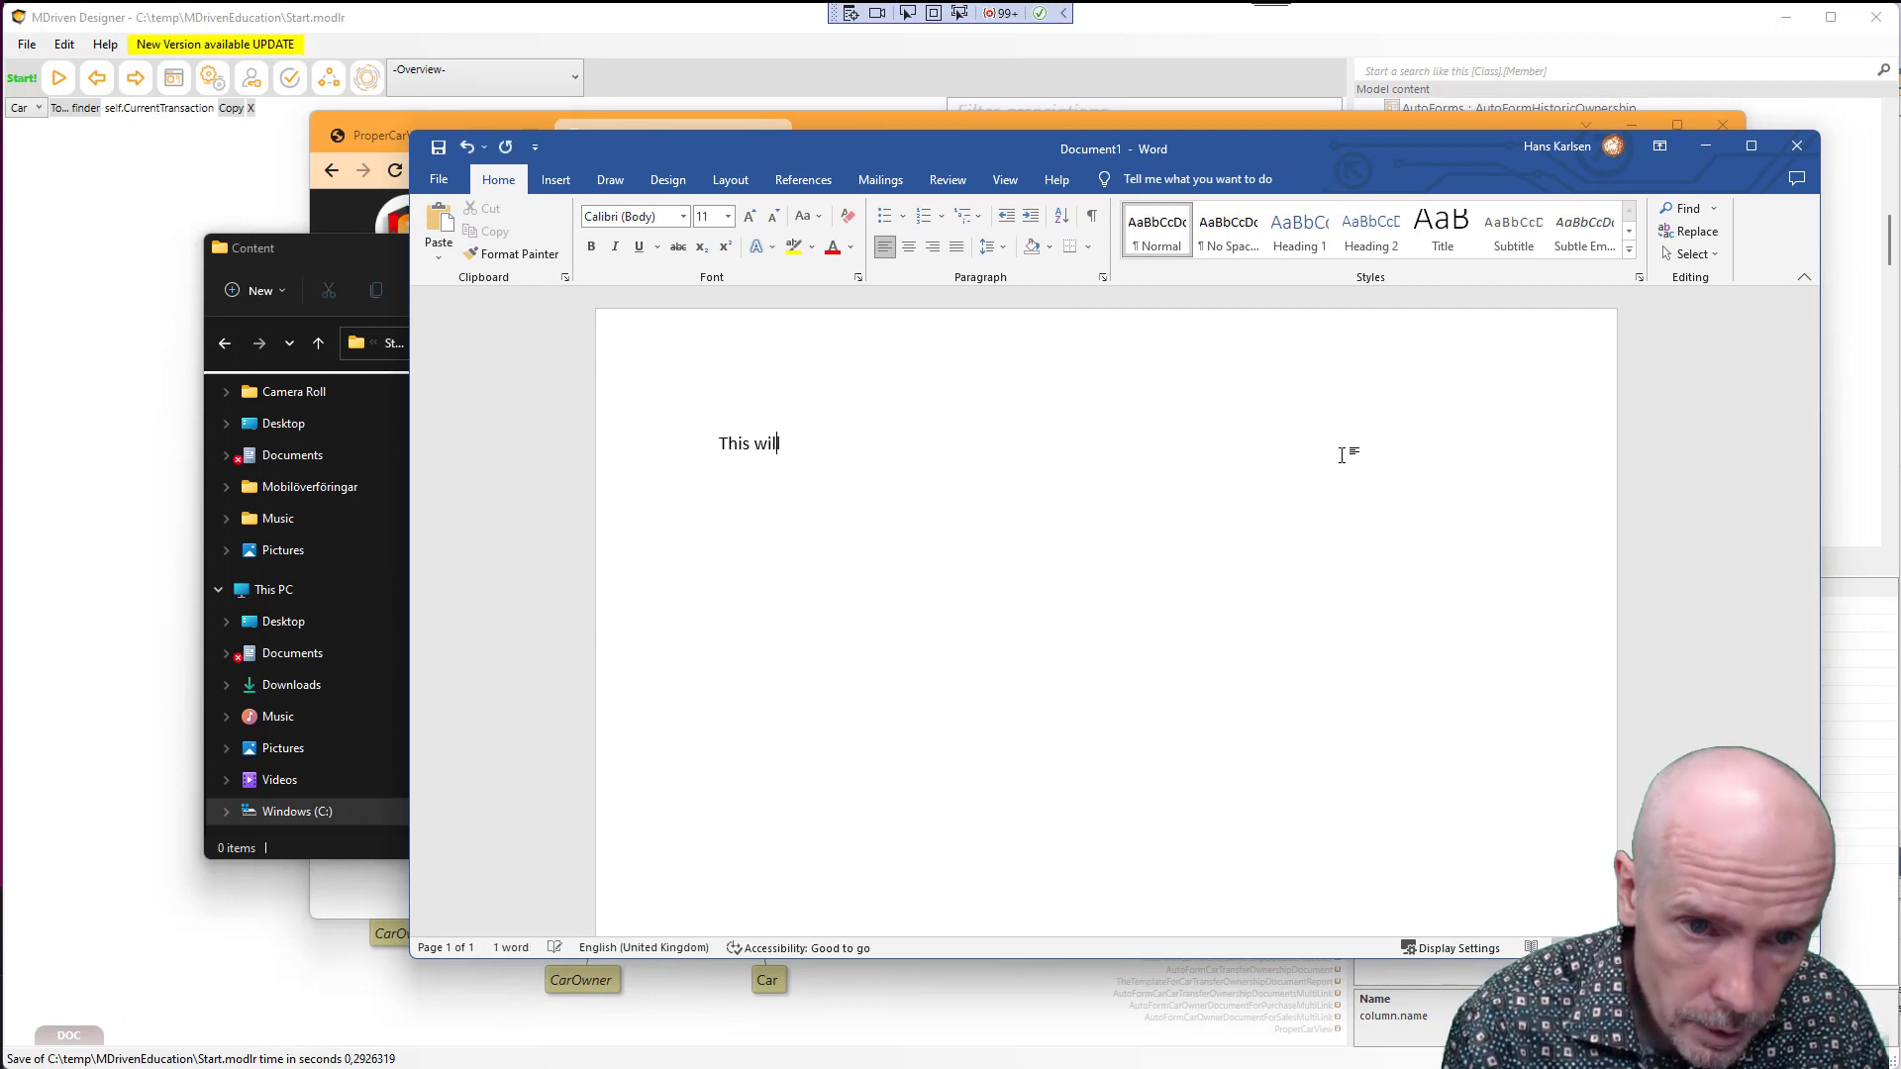
{"action": "type", "text": " be my "}
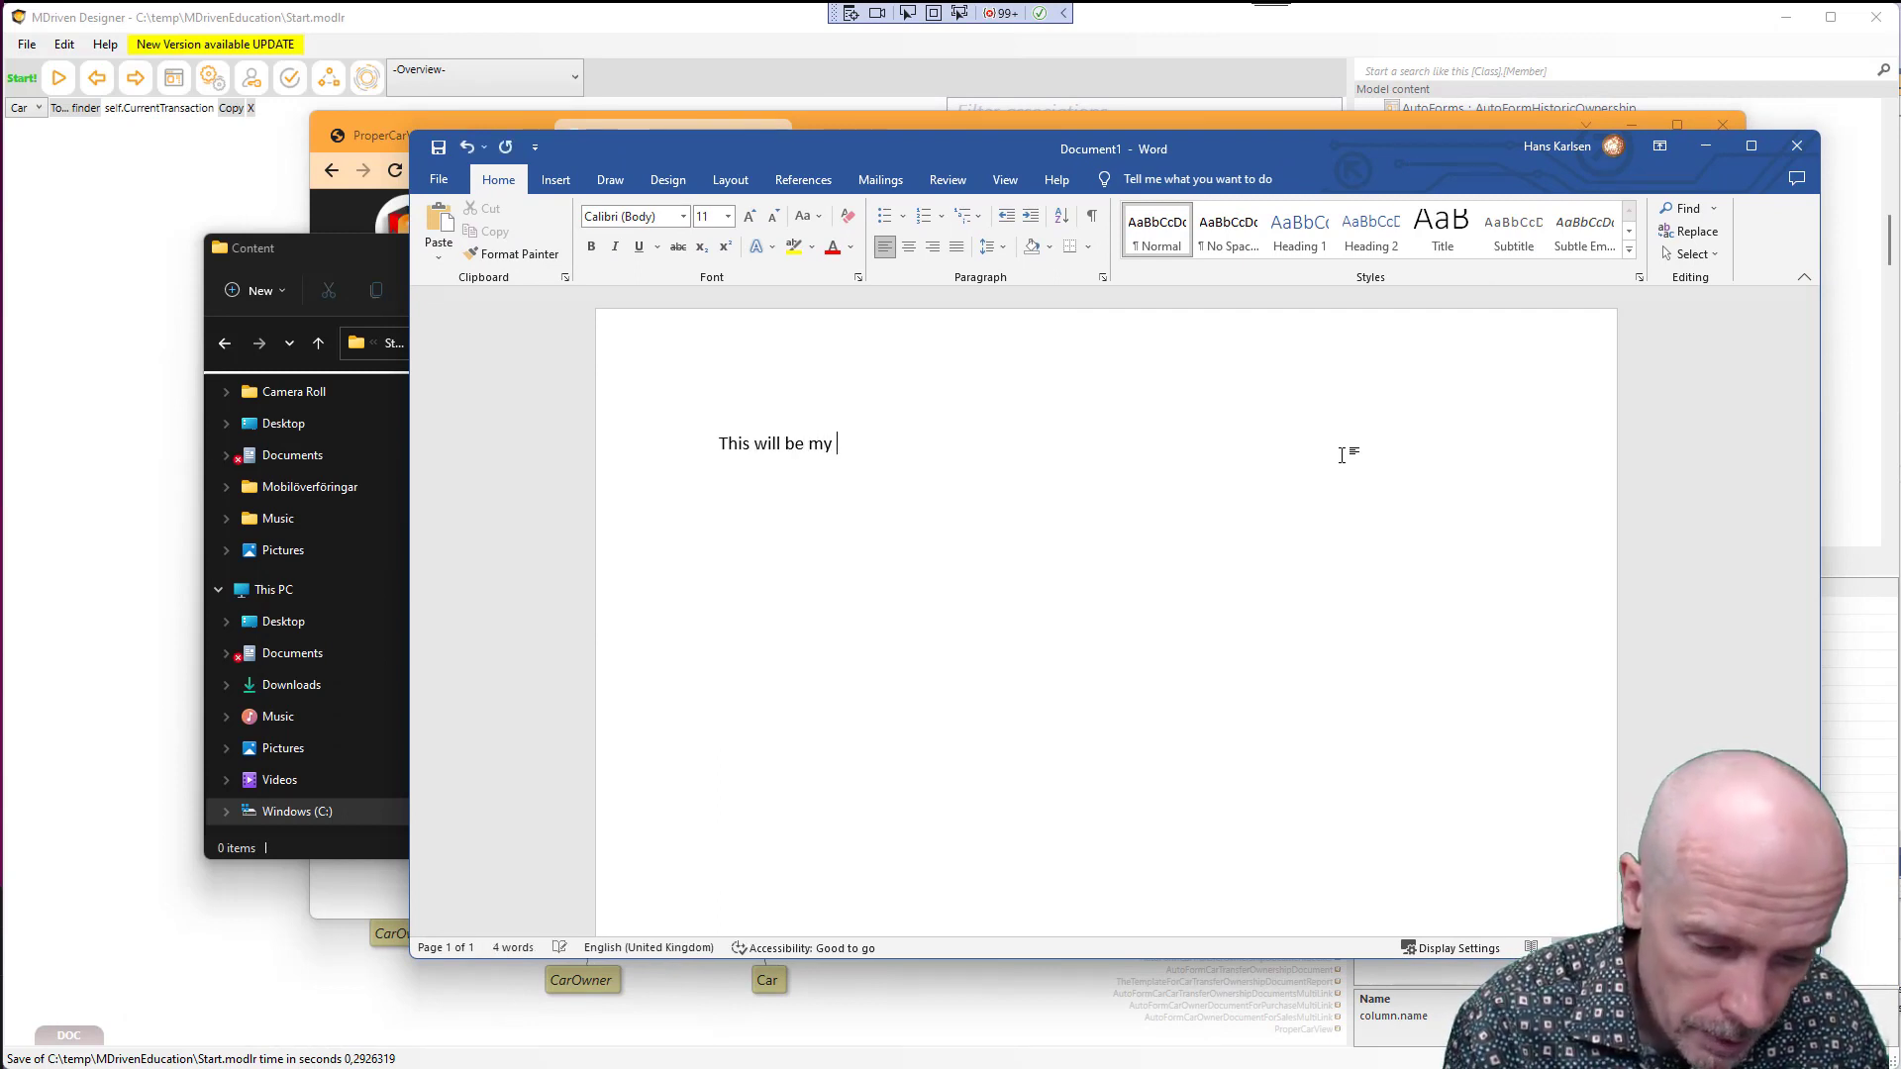
{"action": "type", "text": "template"}
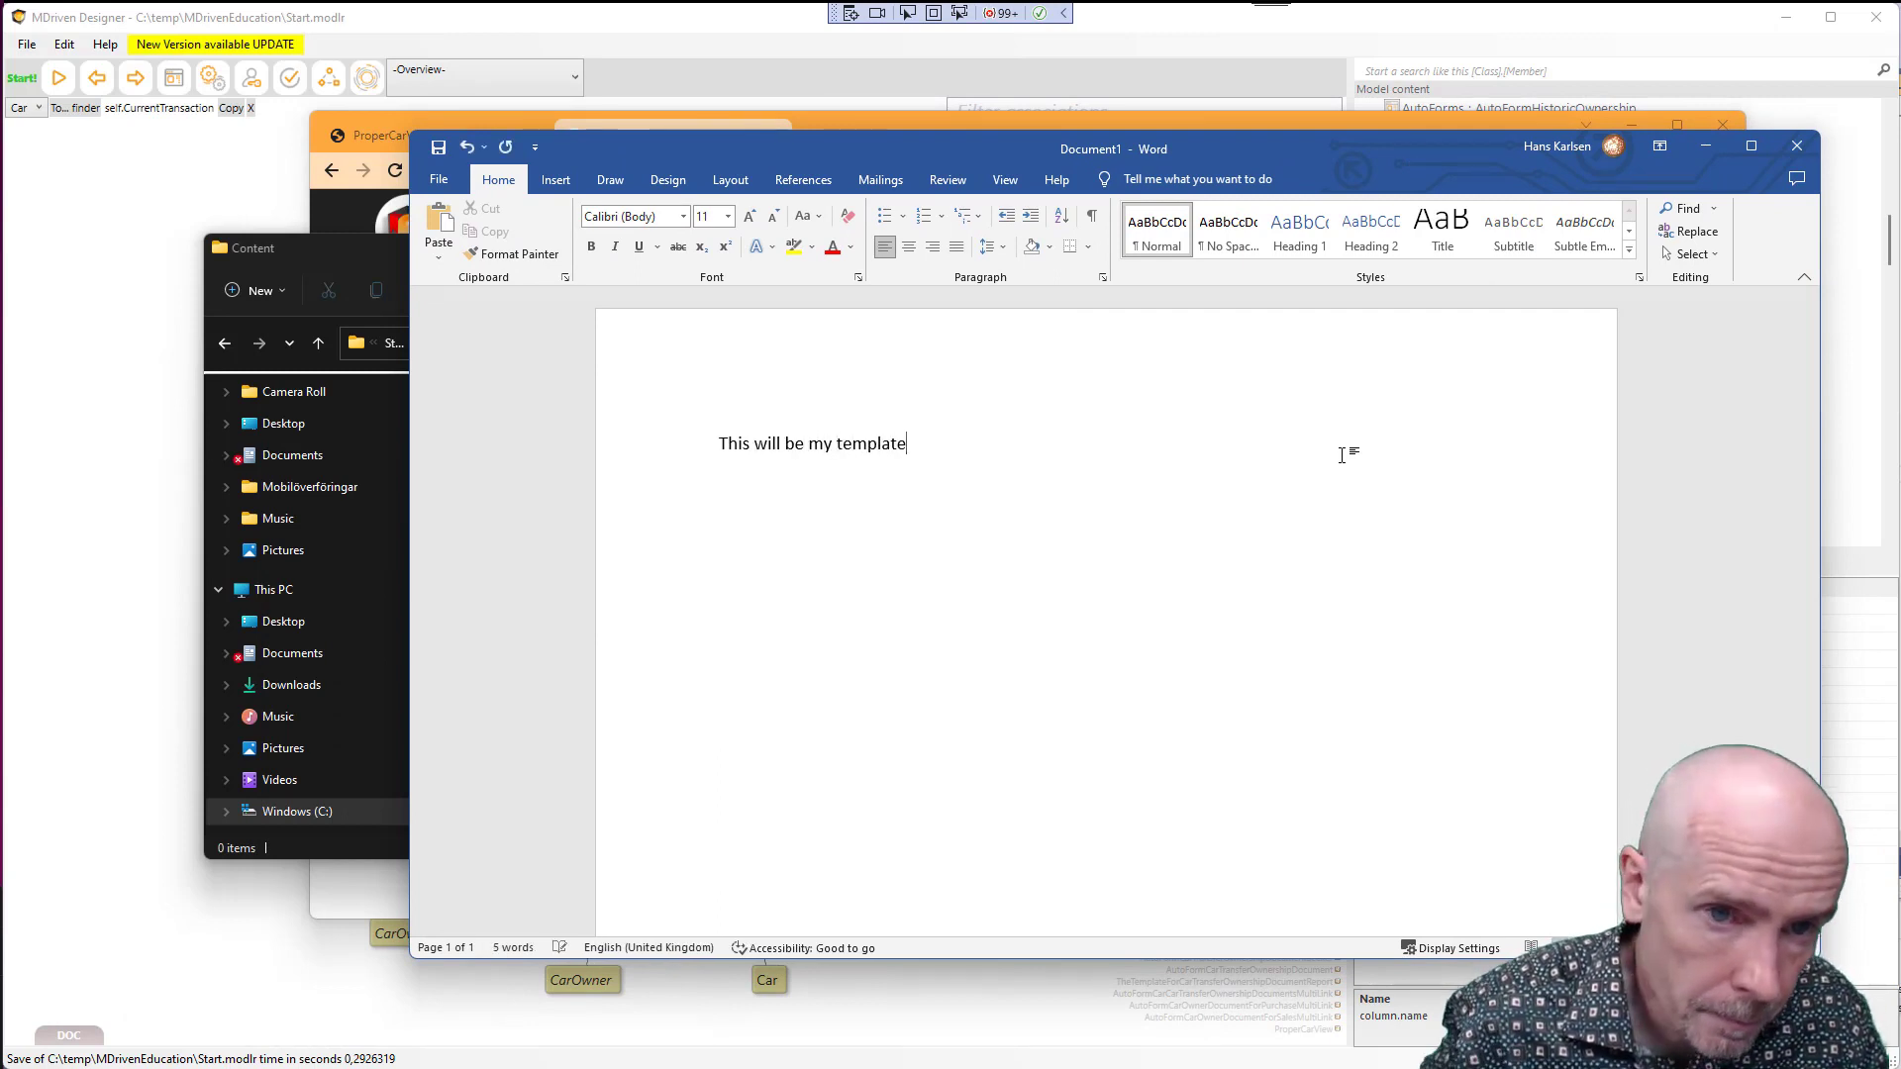
Start saving the document into C:\temp\MDrivenEducation\Start_AssetsTK\Content and choose OpenDocument Text (*.odt) as the file type
{"action": "left_click", "coordinate": [436, 180]}
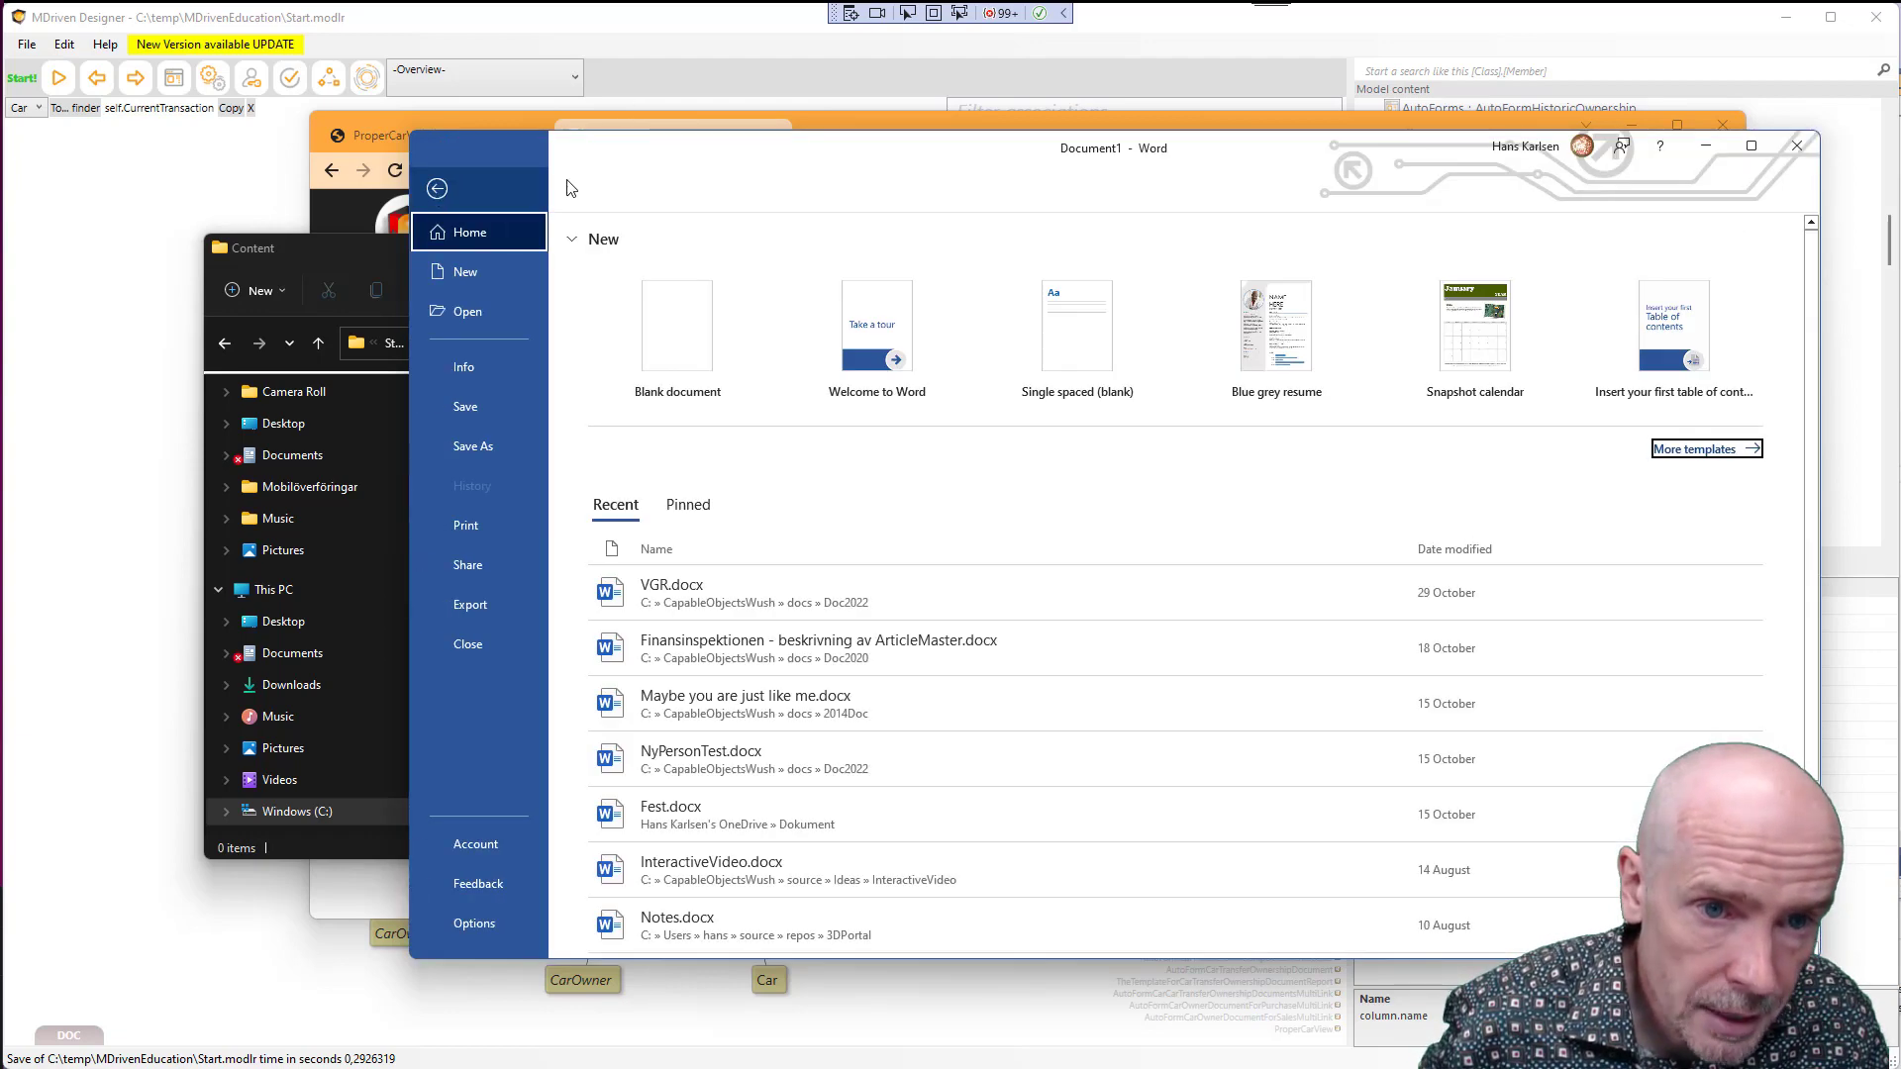
{"action": "left_click", "coordinate": [472, 449]}
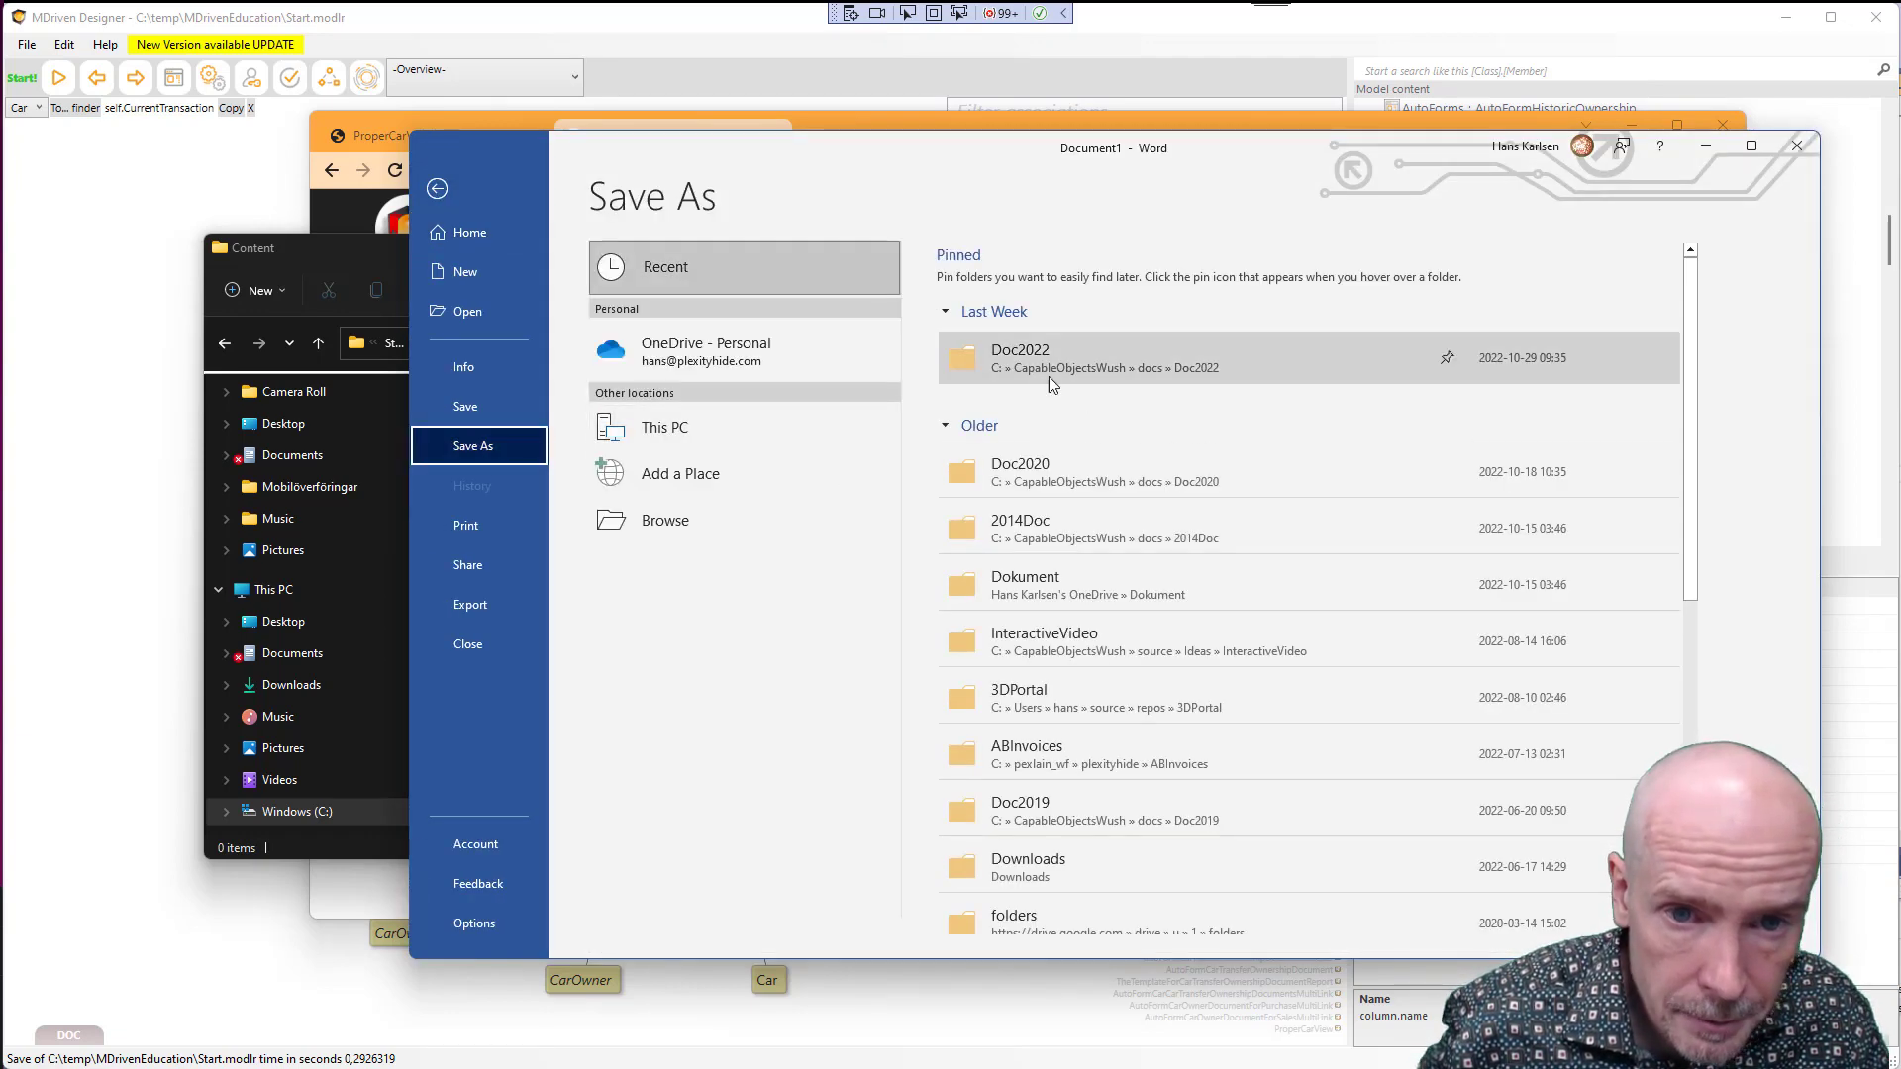
{"action": "left_click", "coordinate": [653, 435]}
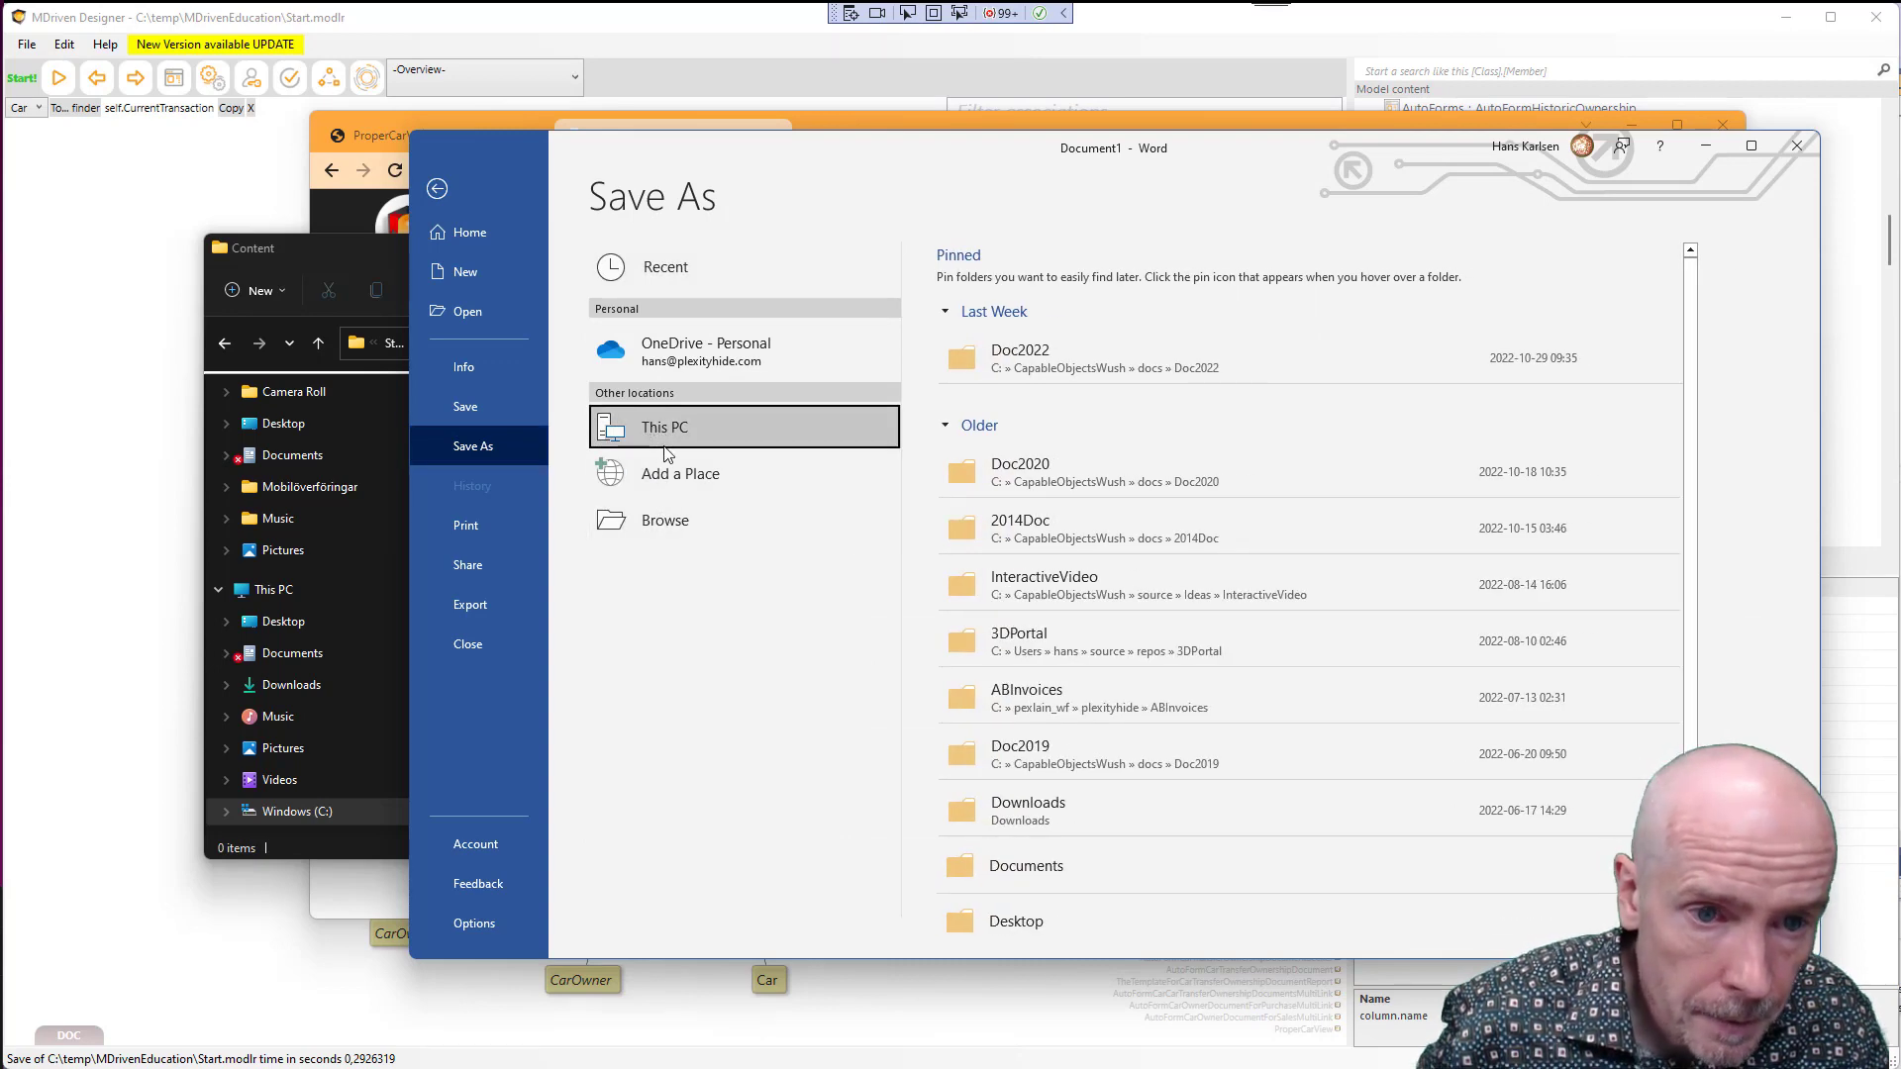
{"action": "left_click", "coordinate": [678, 534]}
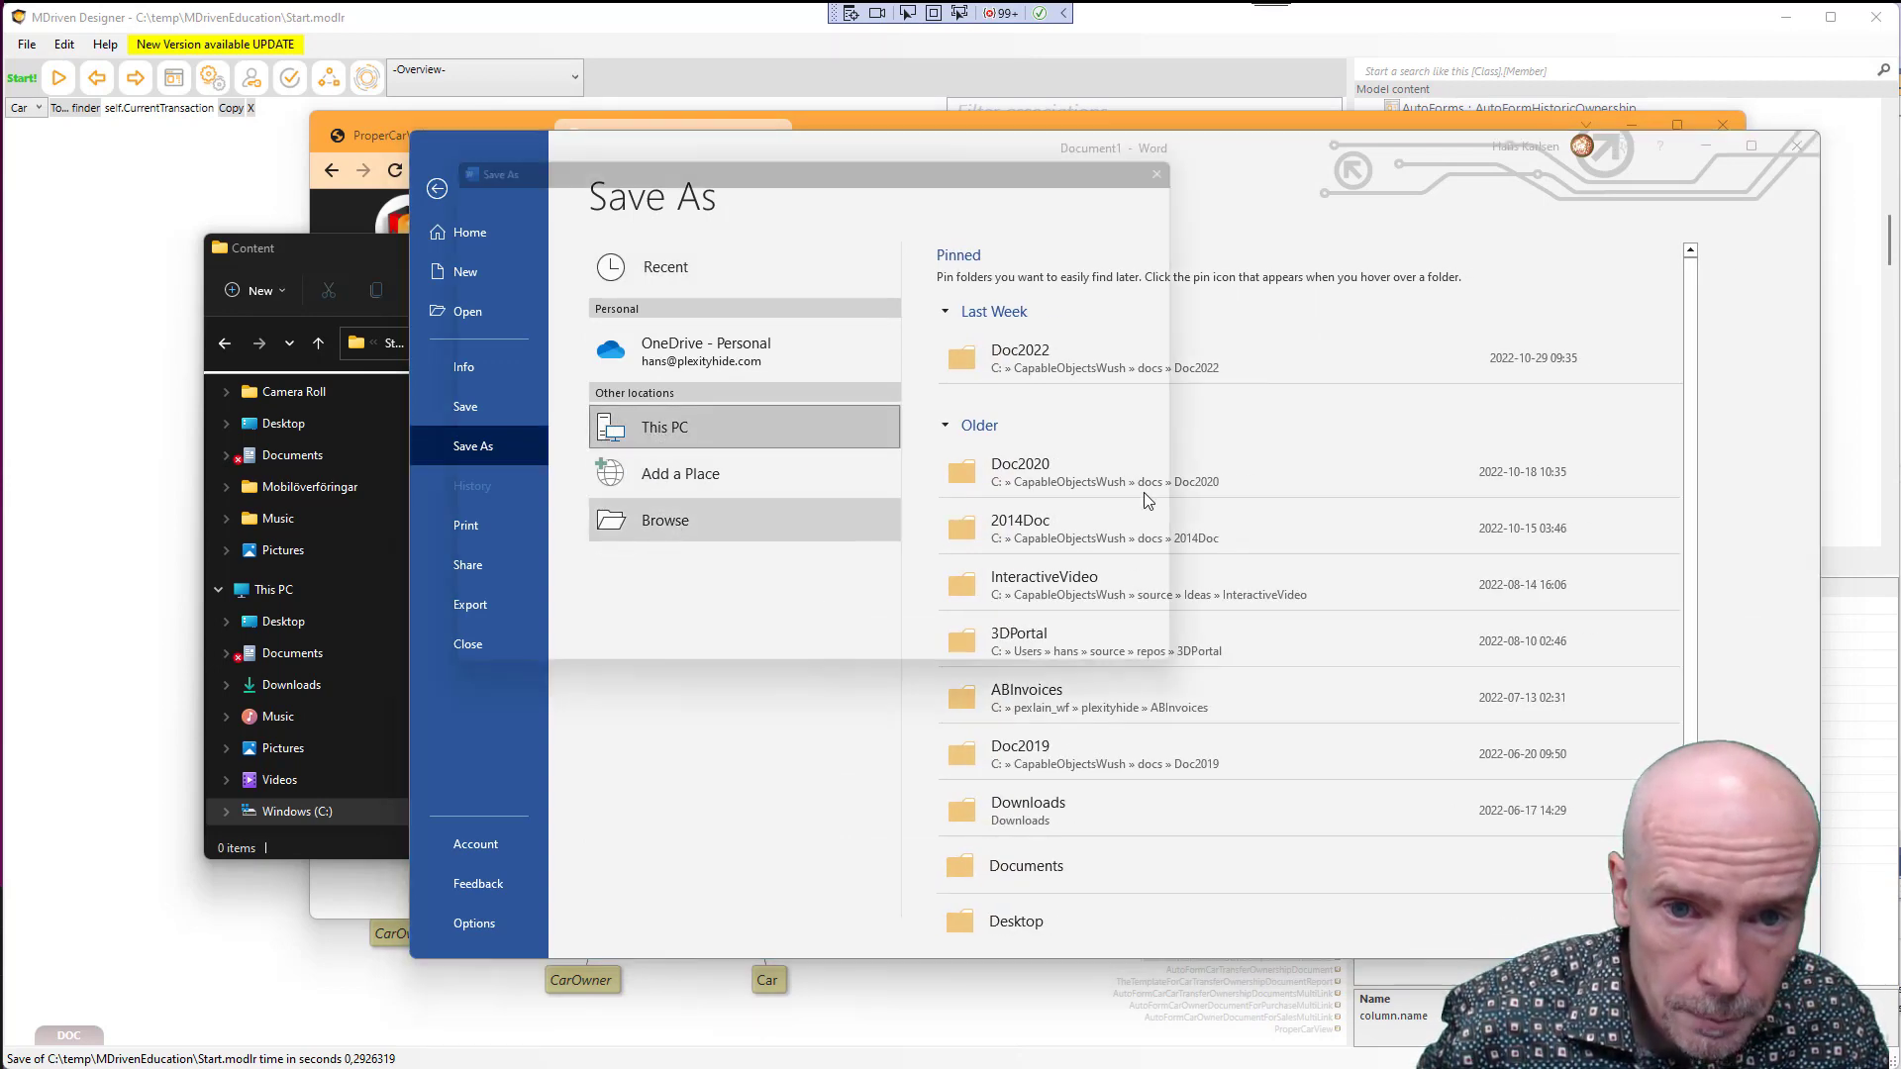
{"action": "key", "text": "alt+Tab"}
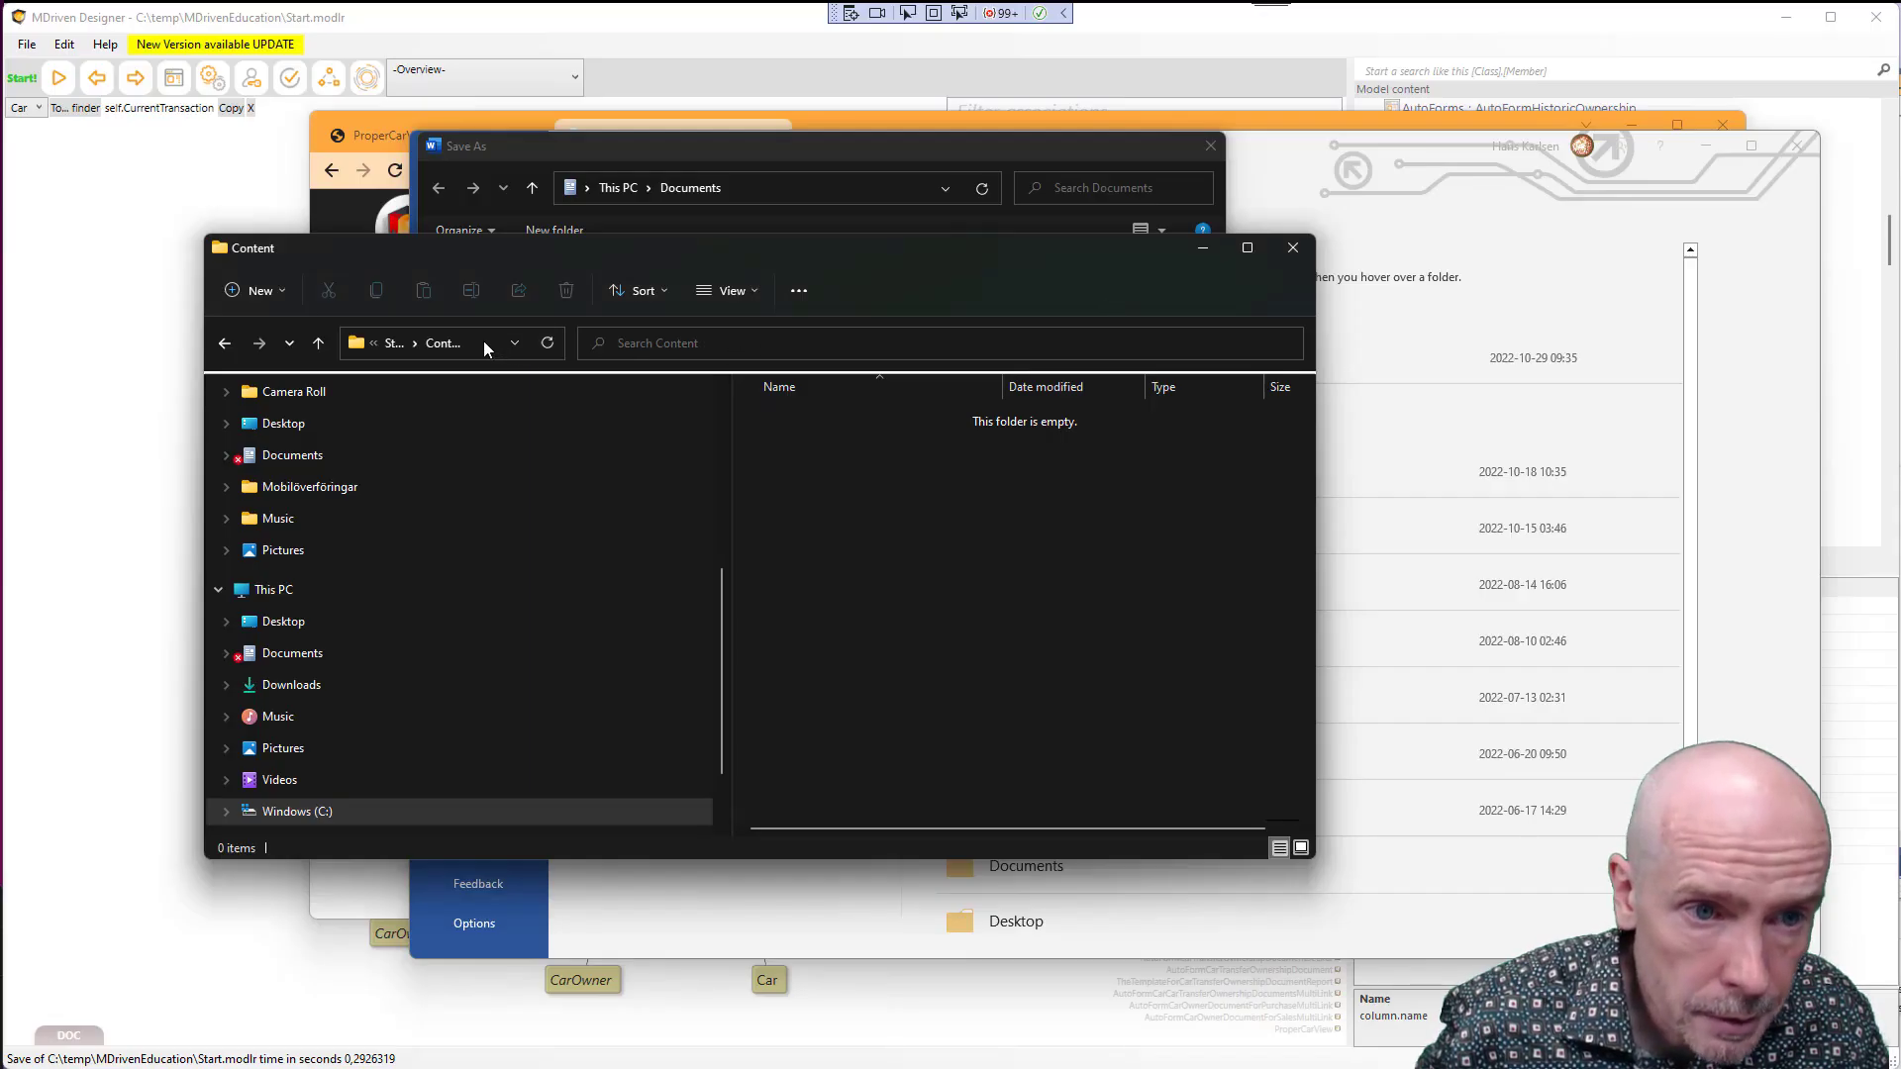
{"action": "left_click", "coordinate": [483, 341]}
{"action": "key", "text": "alt+Tab"}
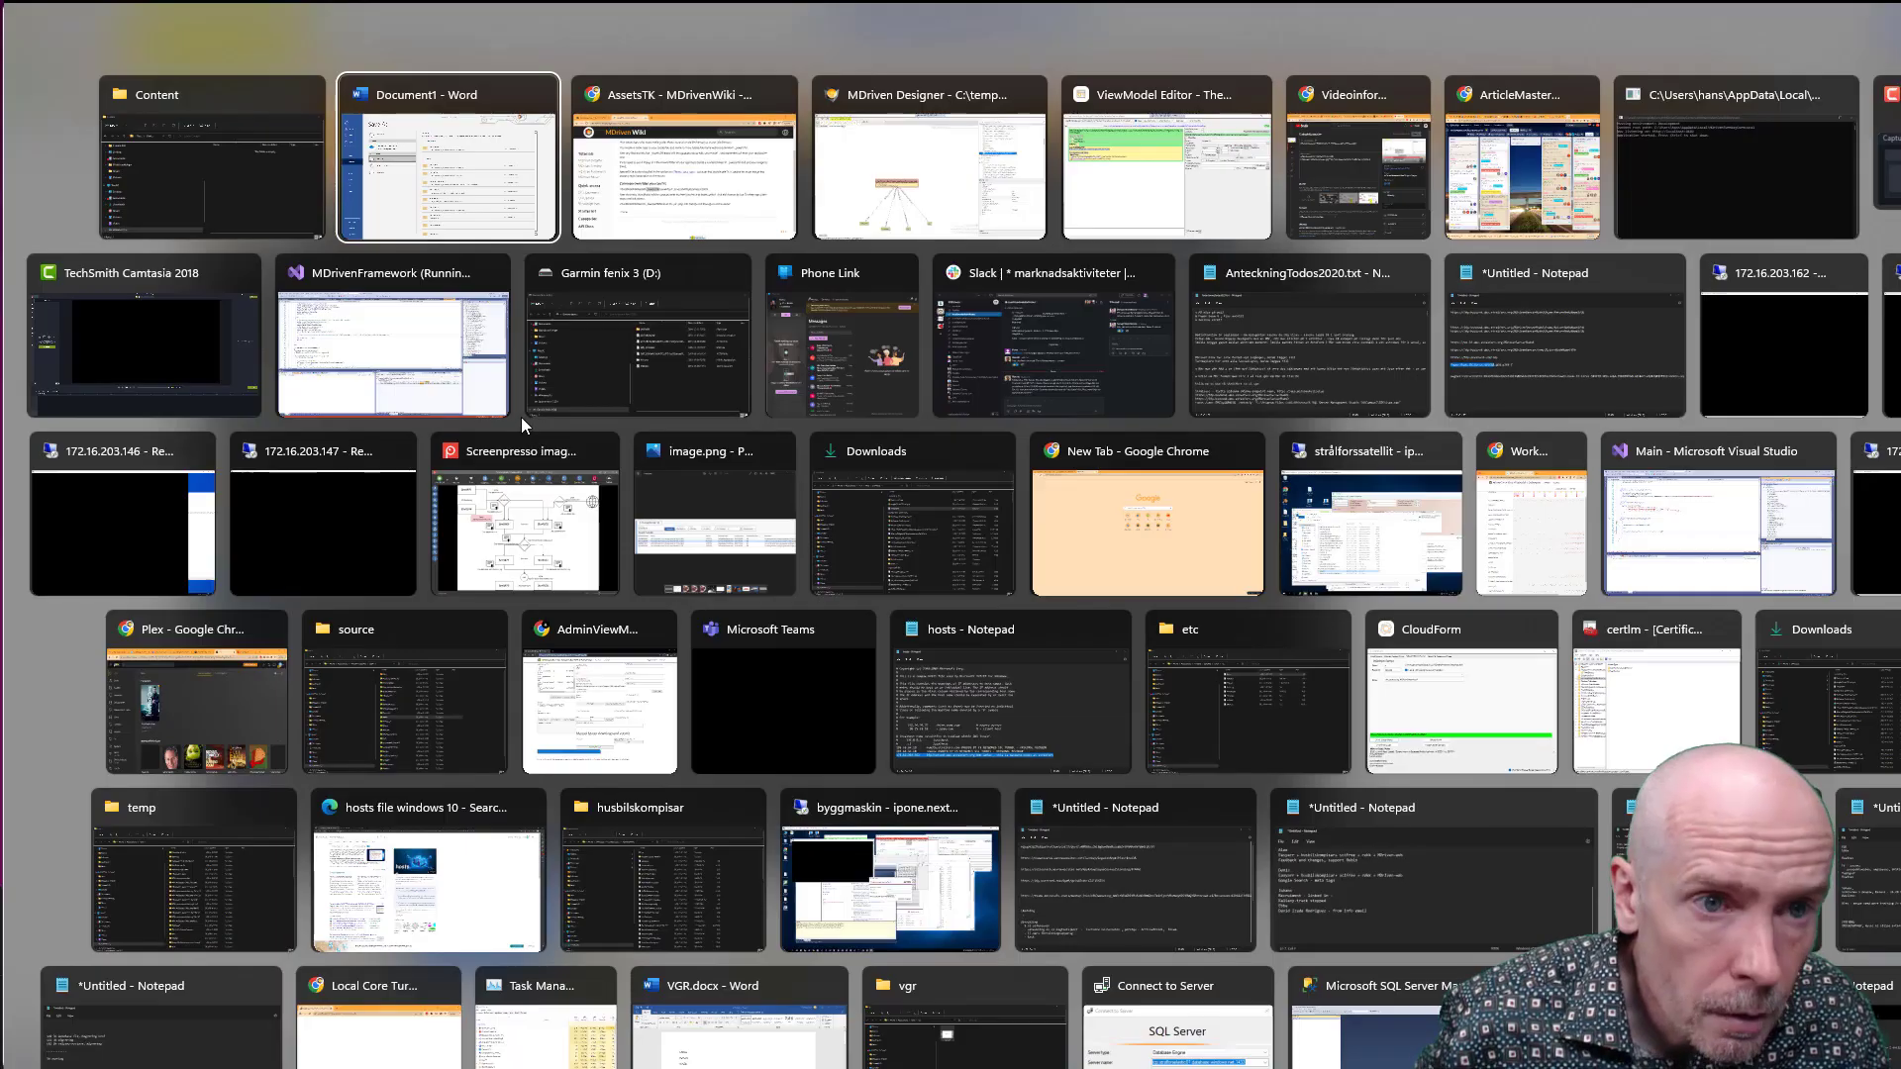
{"action": "type", "text": "C:\\temp\\MDrivenEducation\\Start_AssetsTK\\Content"}
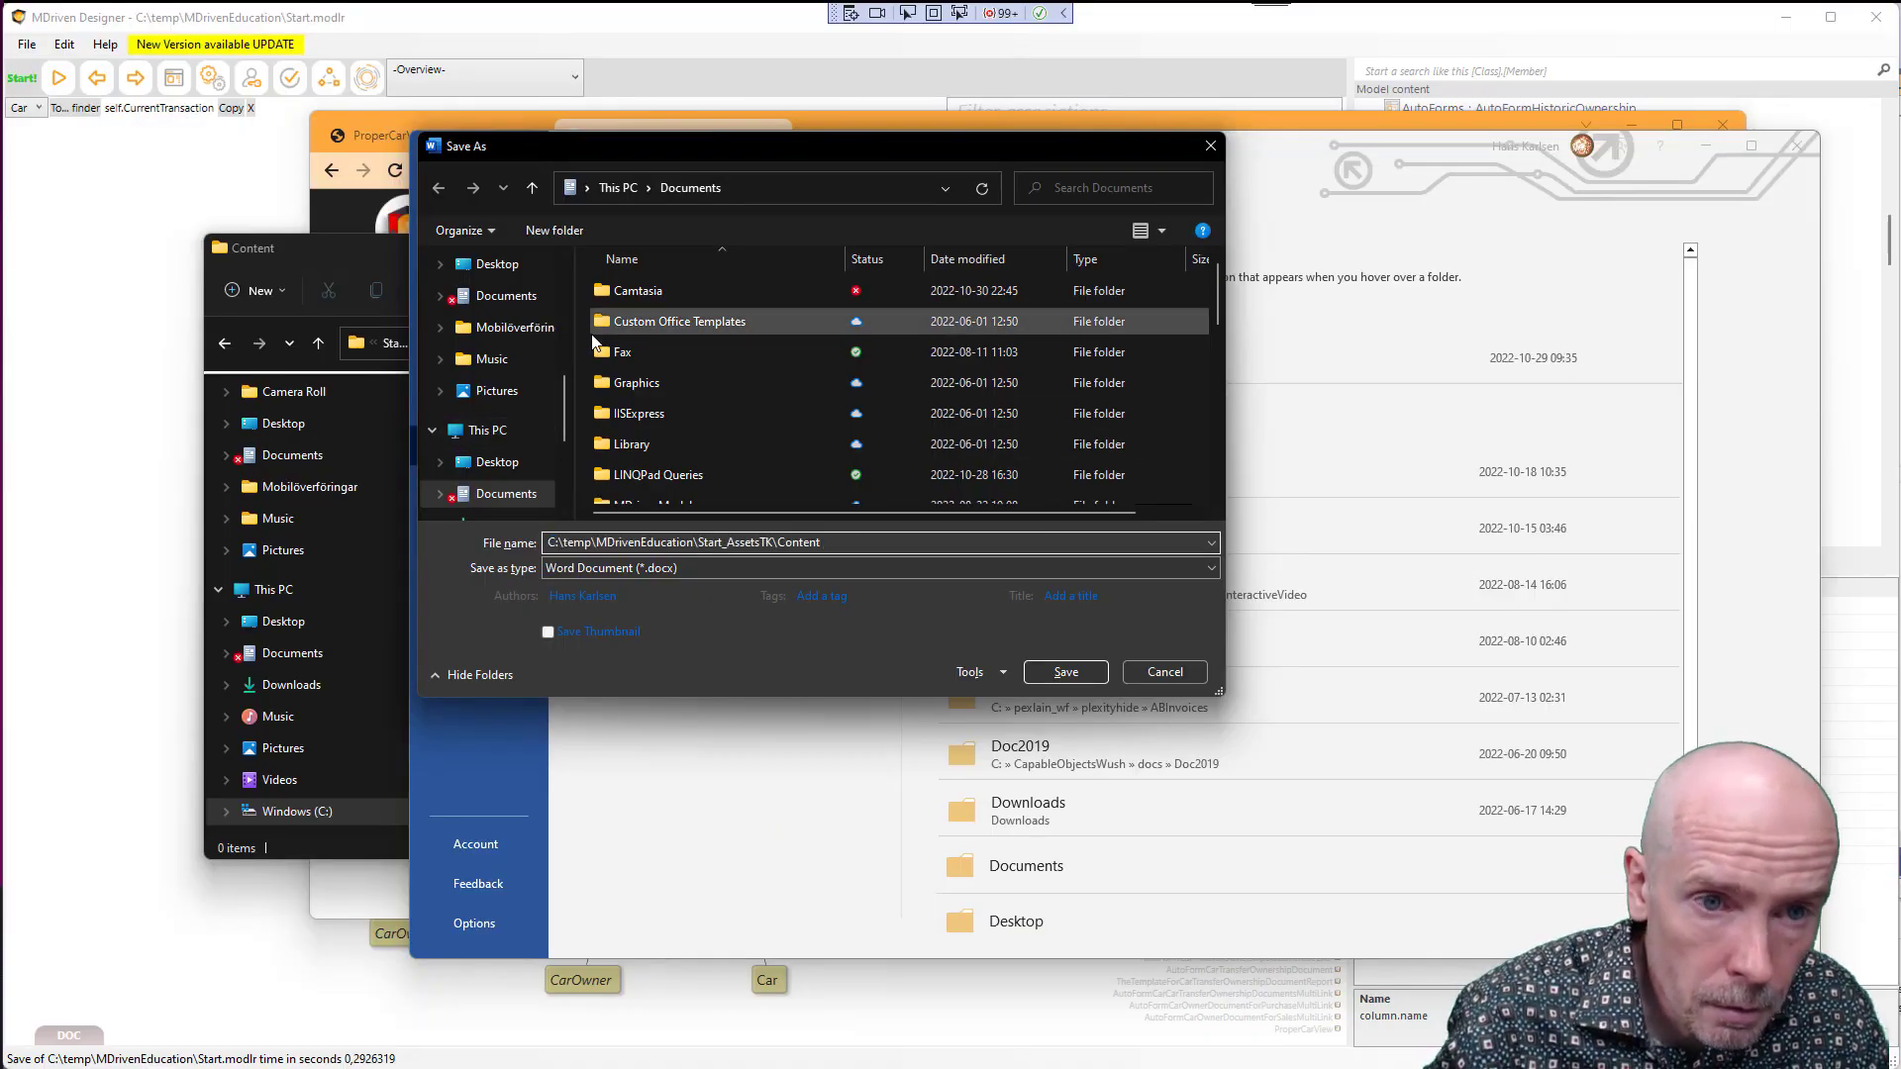
{"action": "key", "text": "Return"}
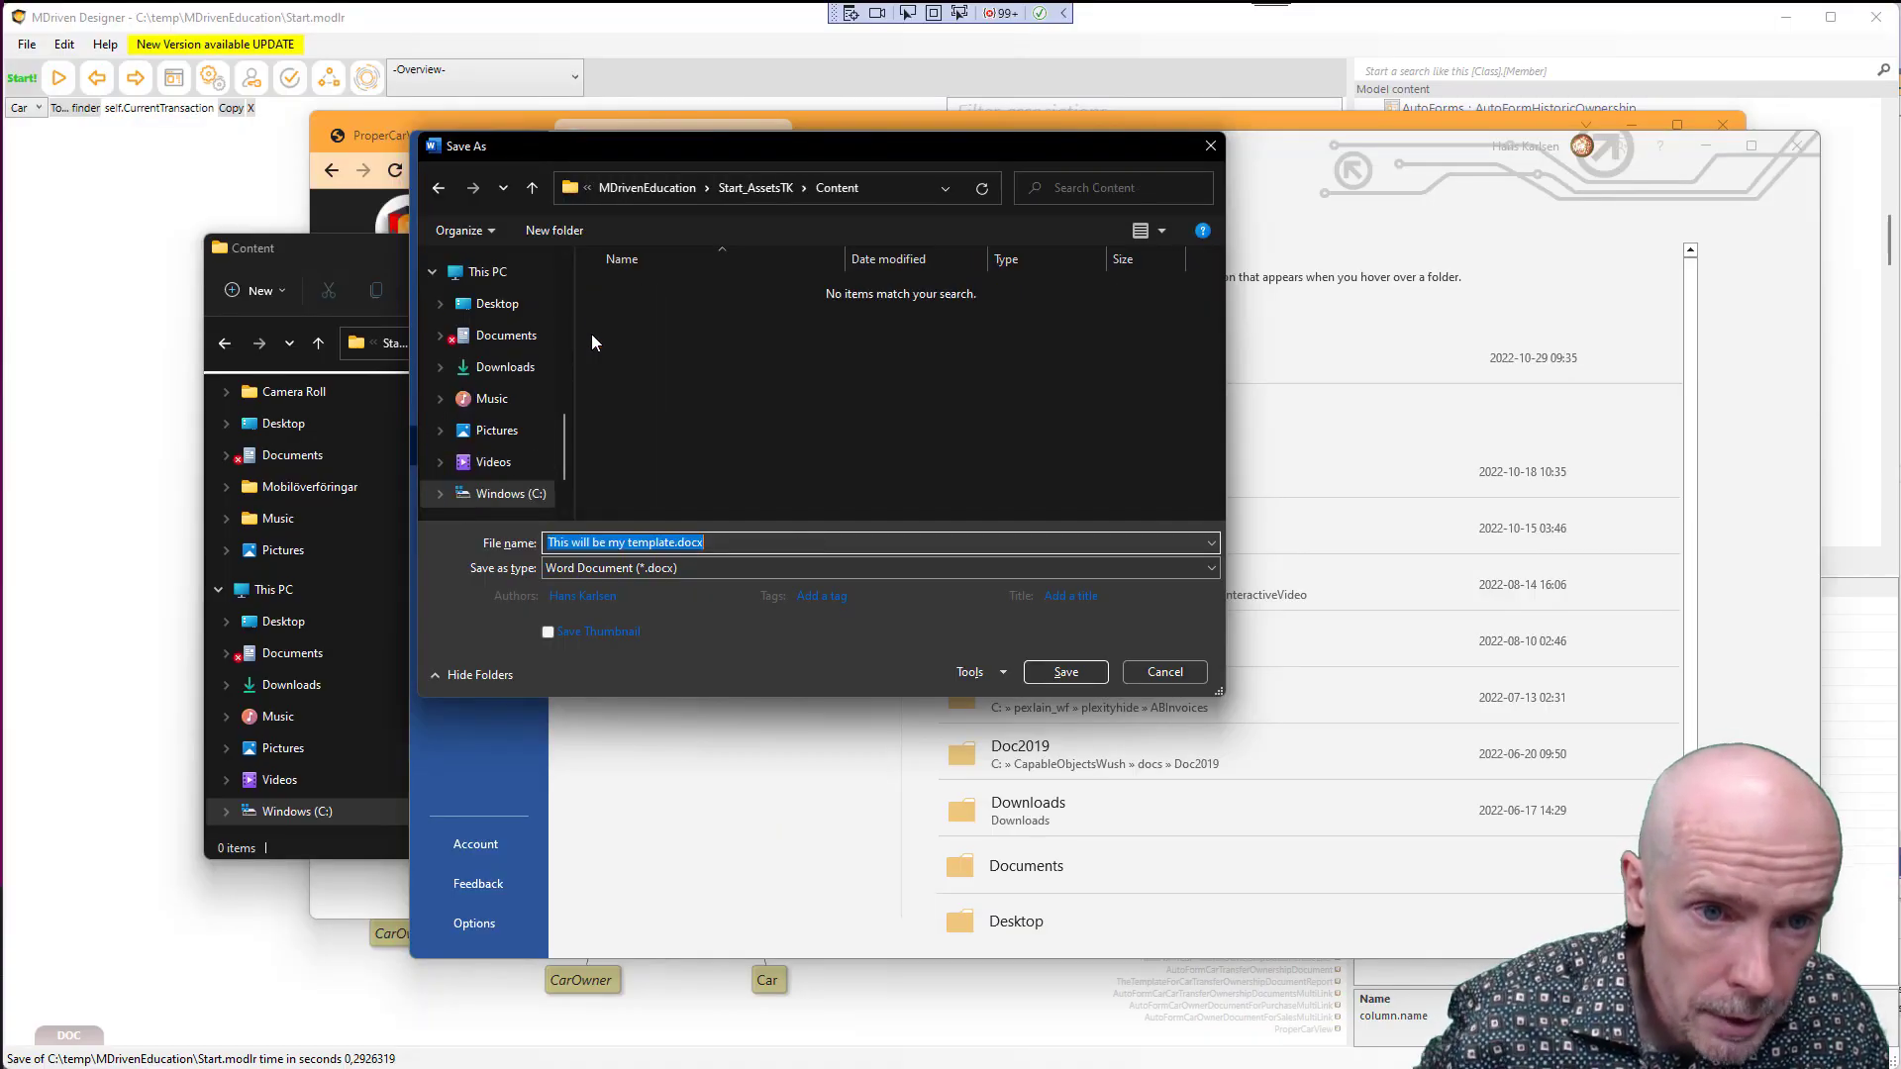
{"action": "left_click", "coordinate": [719, 566]}
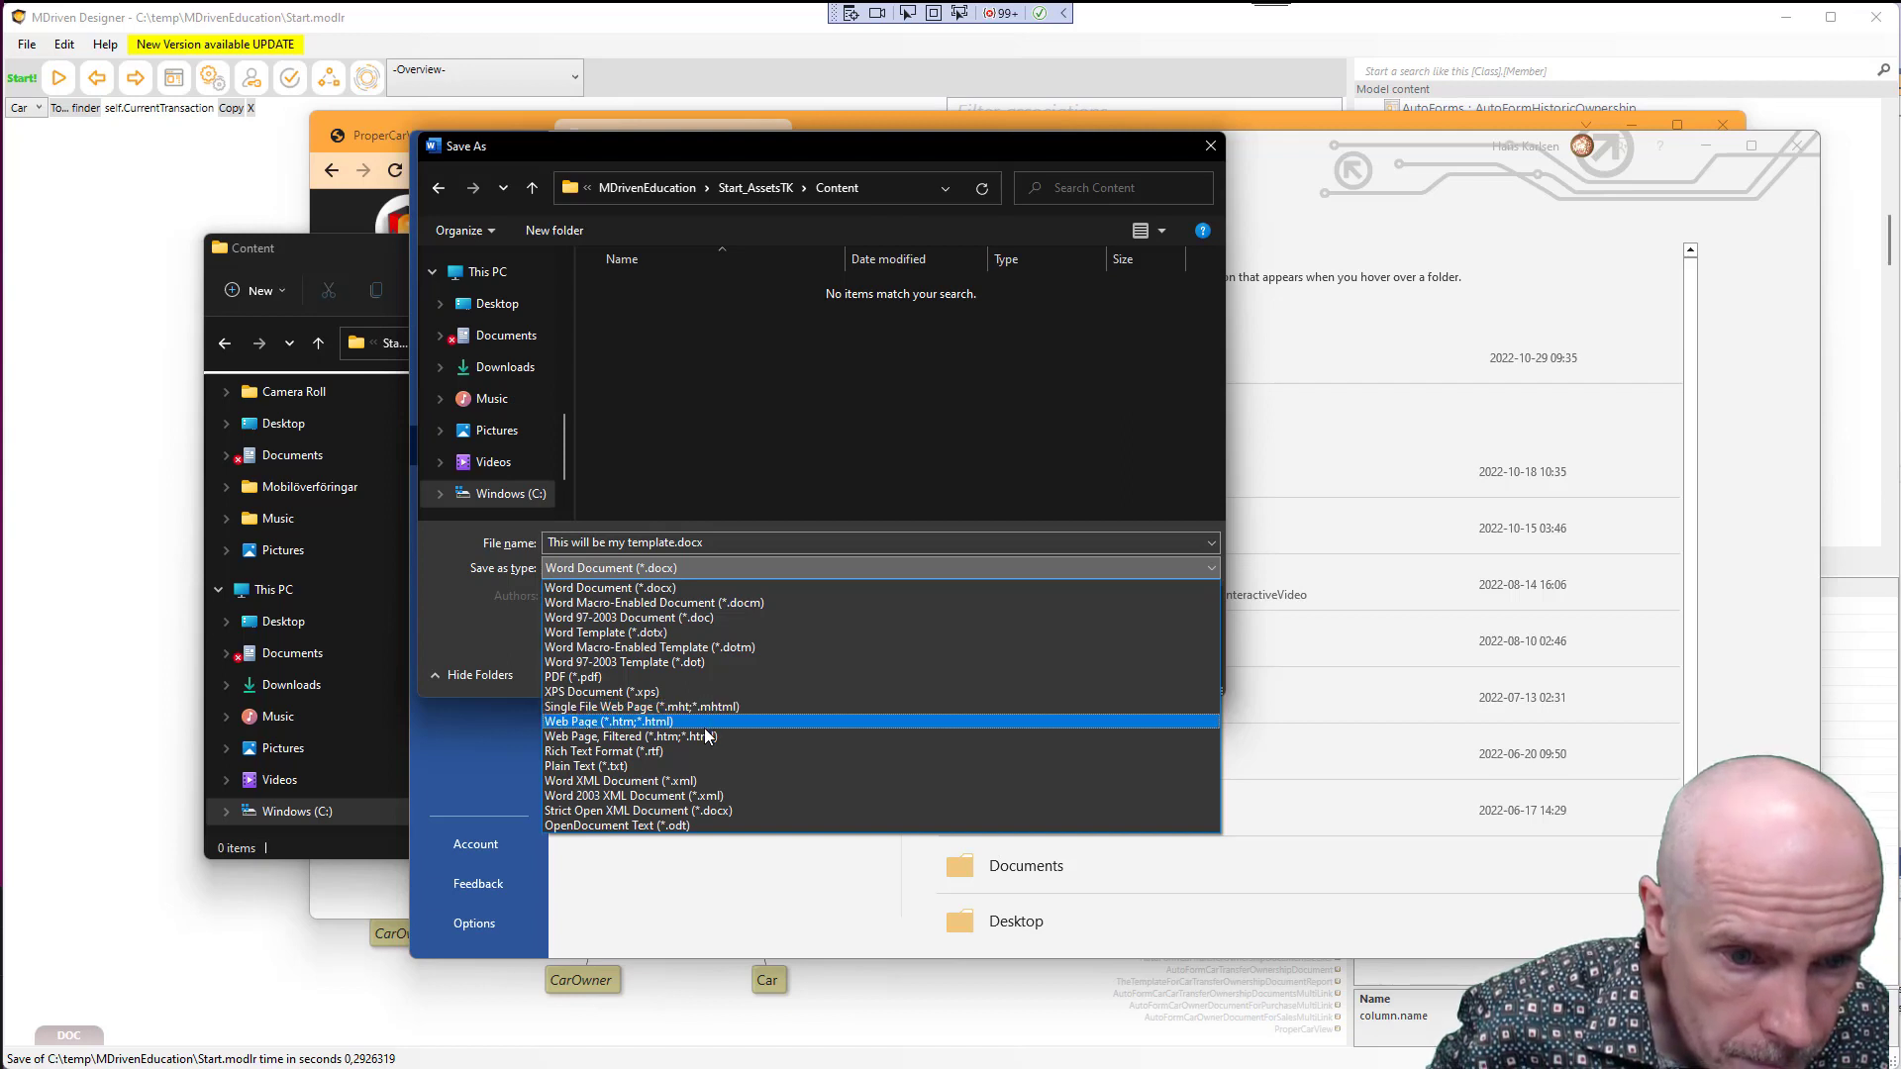
{"action": "left_click", "coordinate": [687, 826]}
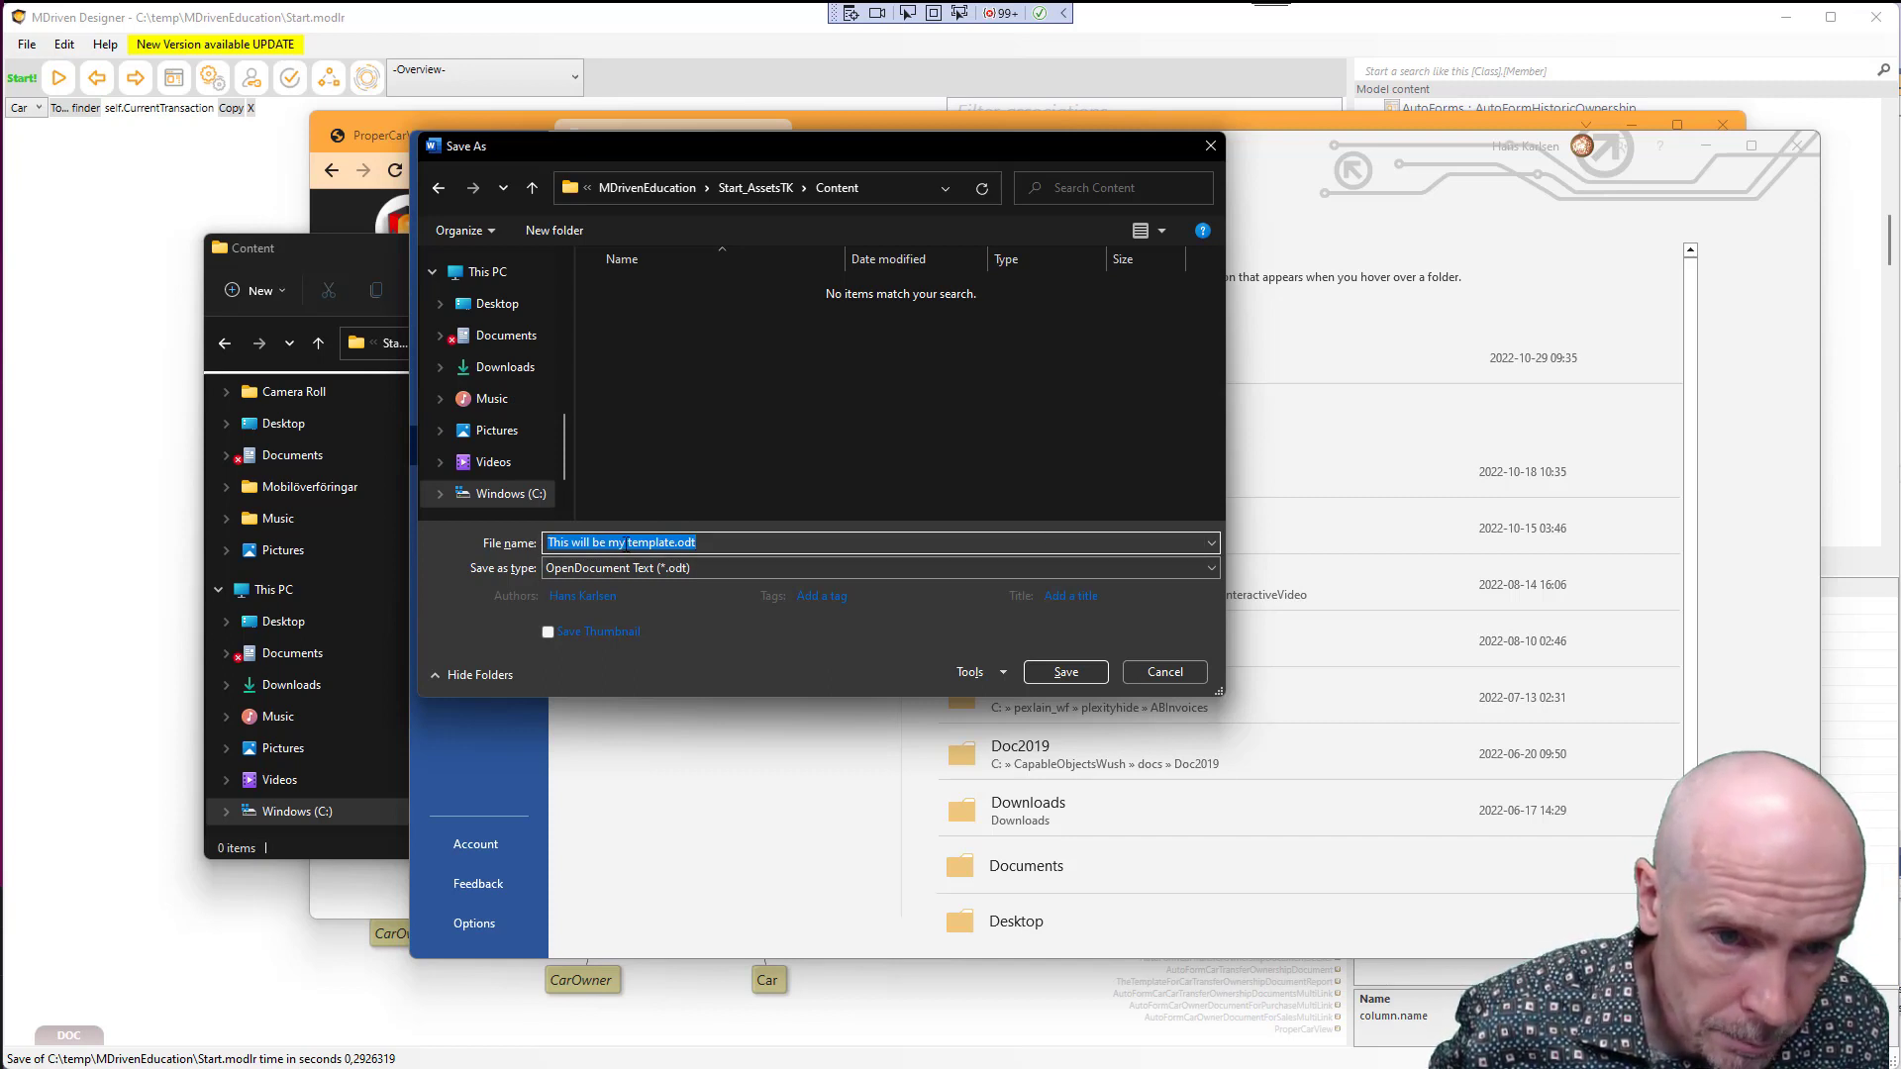
Name the file ThisWillBeMyMemplate.odt without spaces, save it and accept keeping the OpenDocument format
{"action": "left_click", "coordinate": [696, 542]}
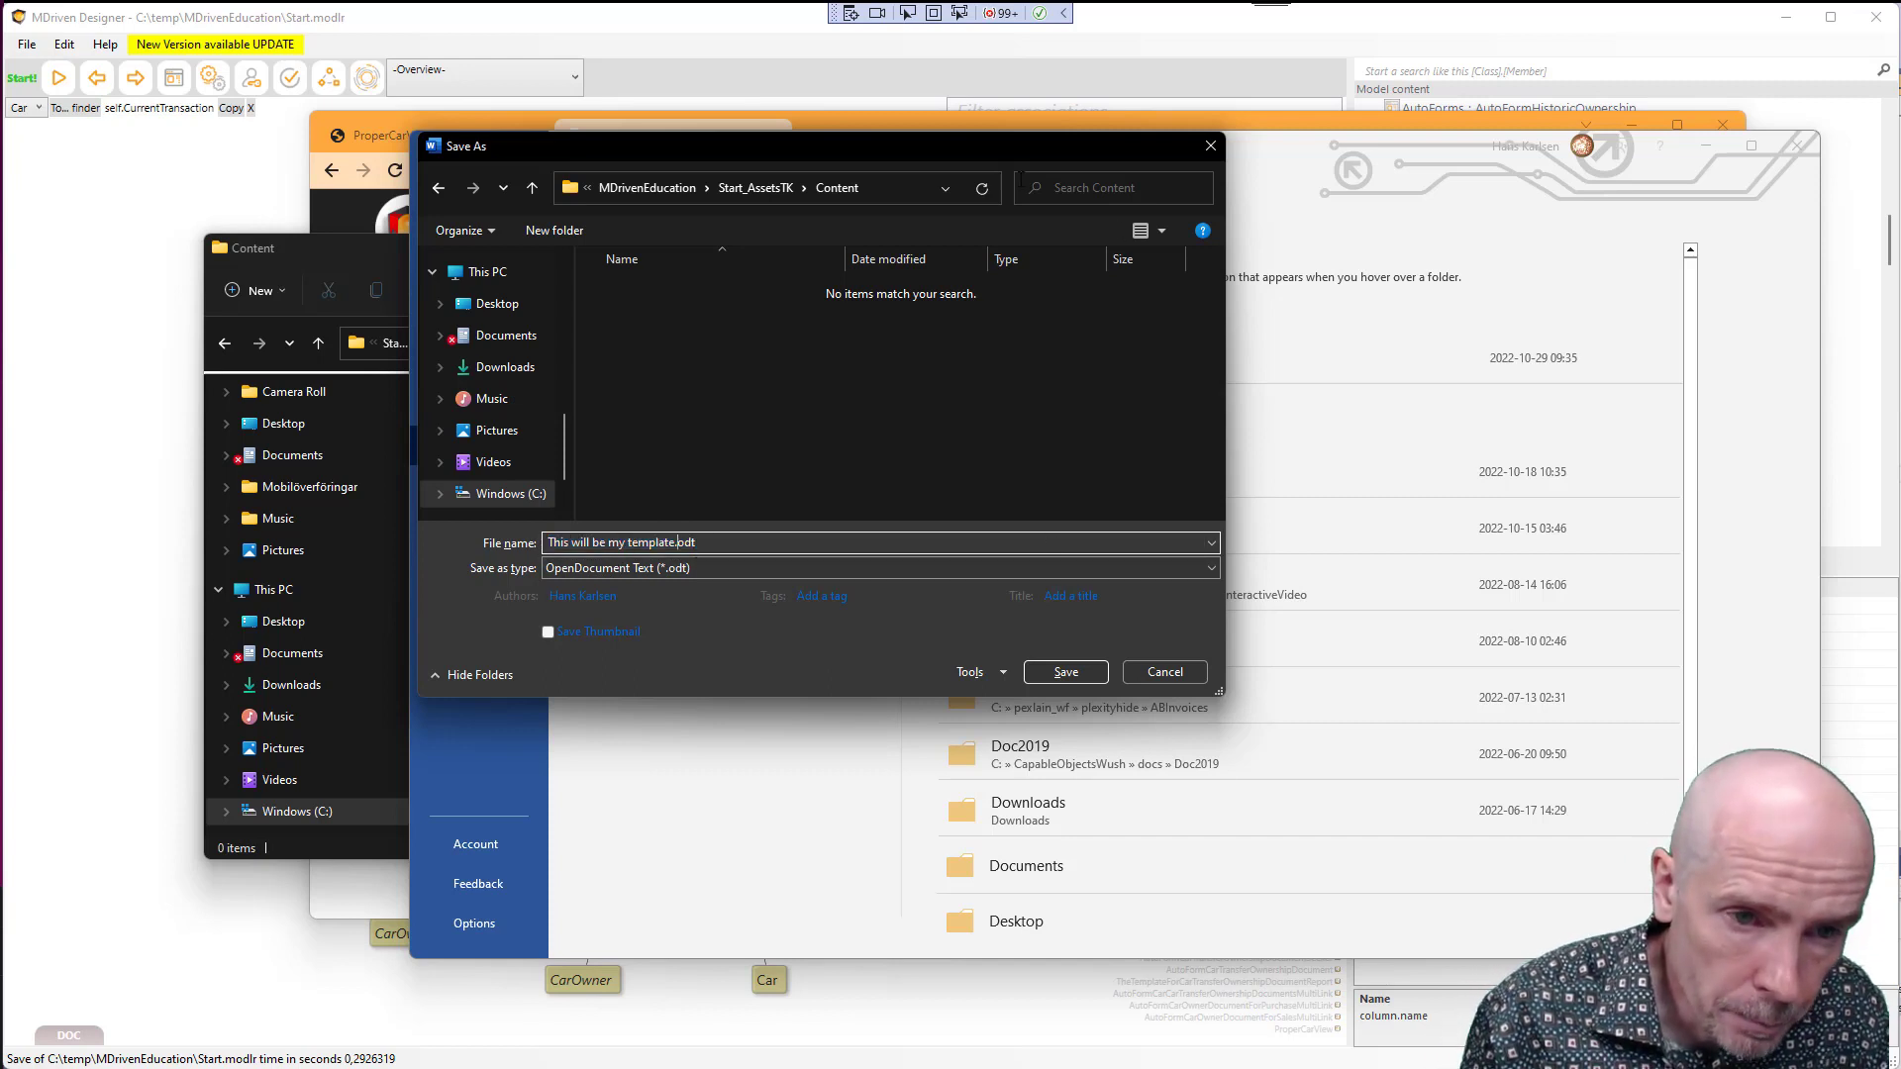
{"action": "left_click_drag", "start_coordinate": [573, 543], "coordinate": [582, 542]}
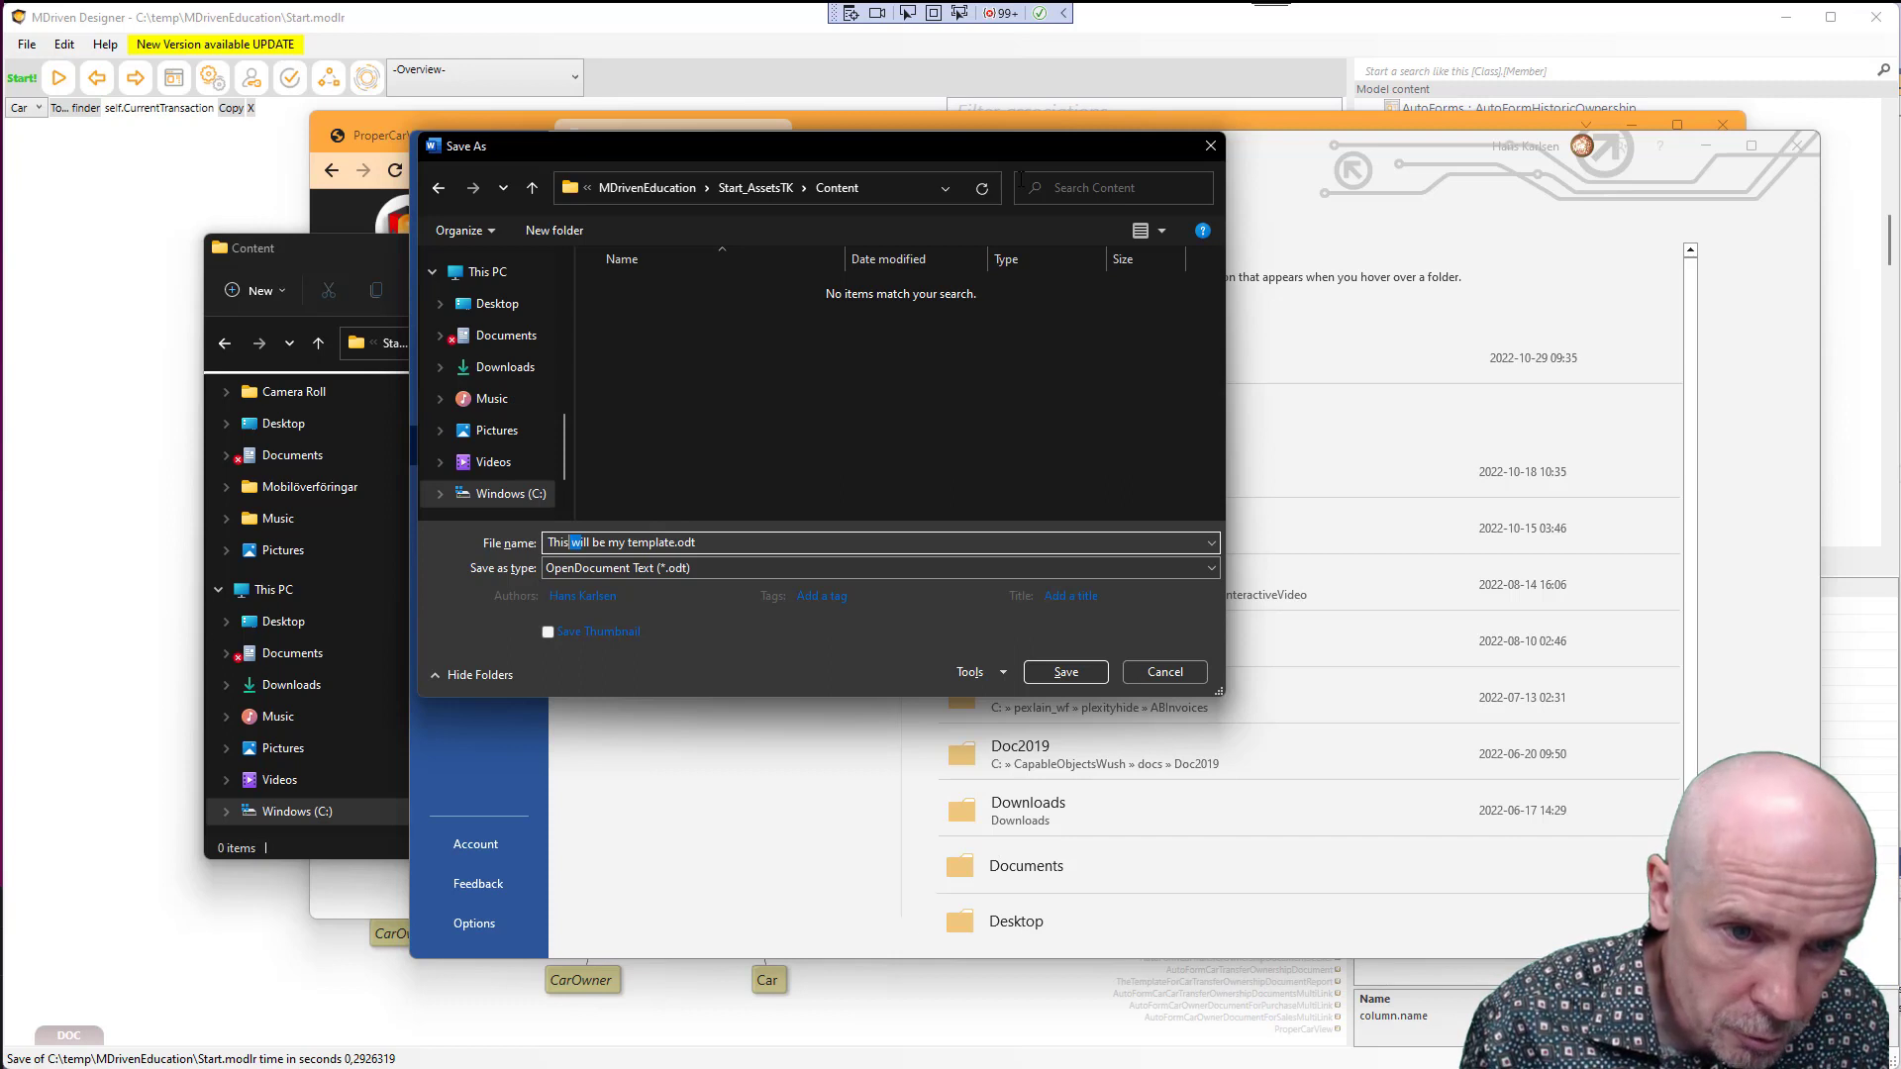
{"action": "type", "text": "W"}
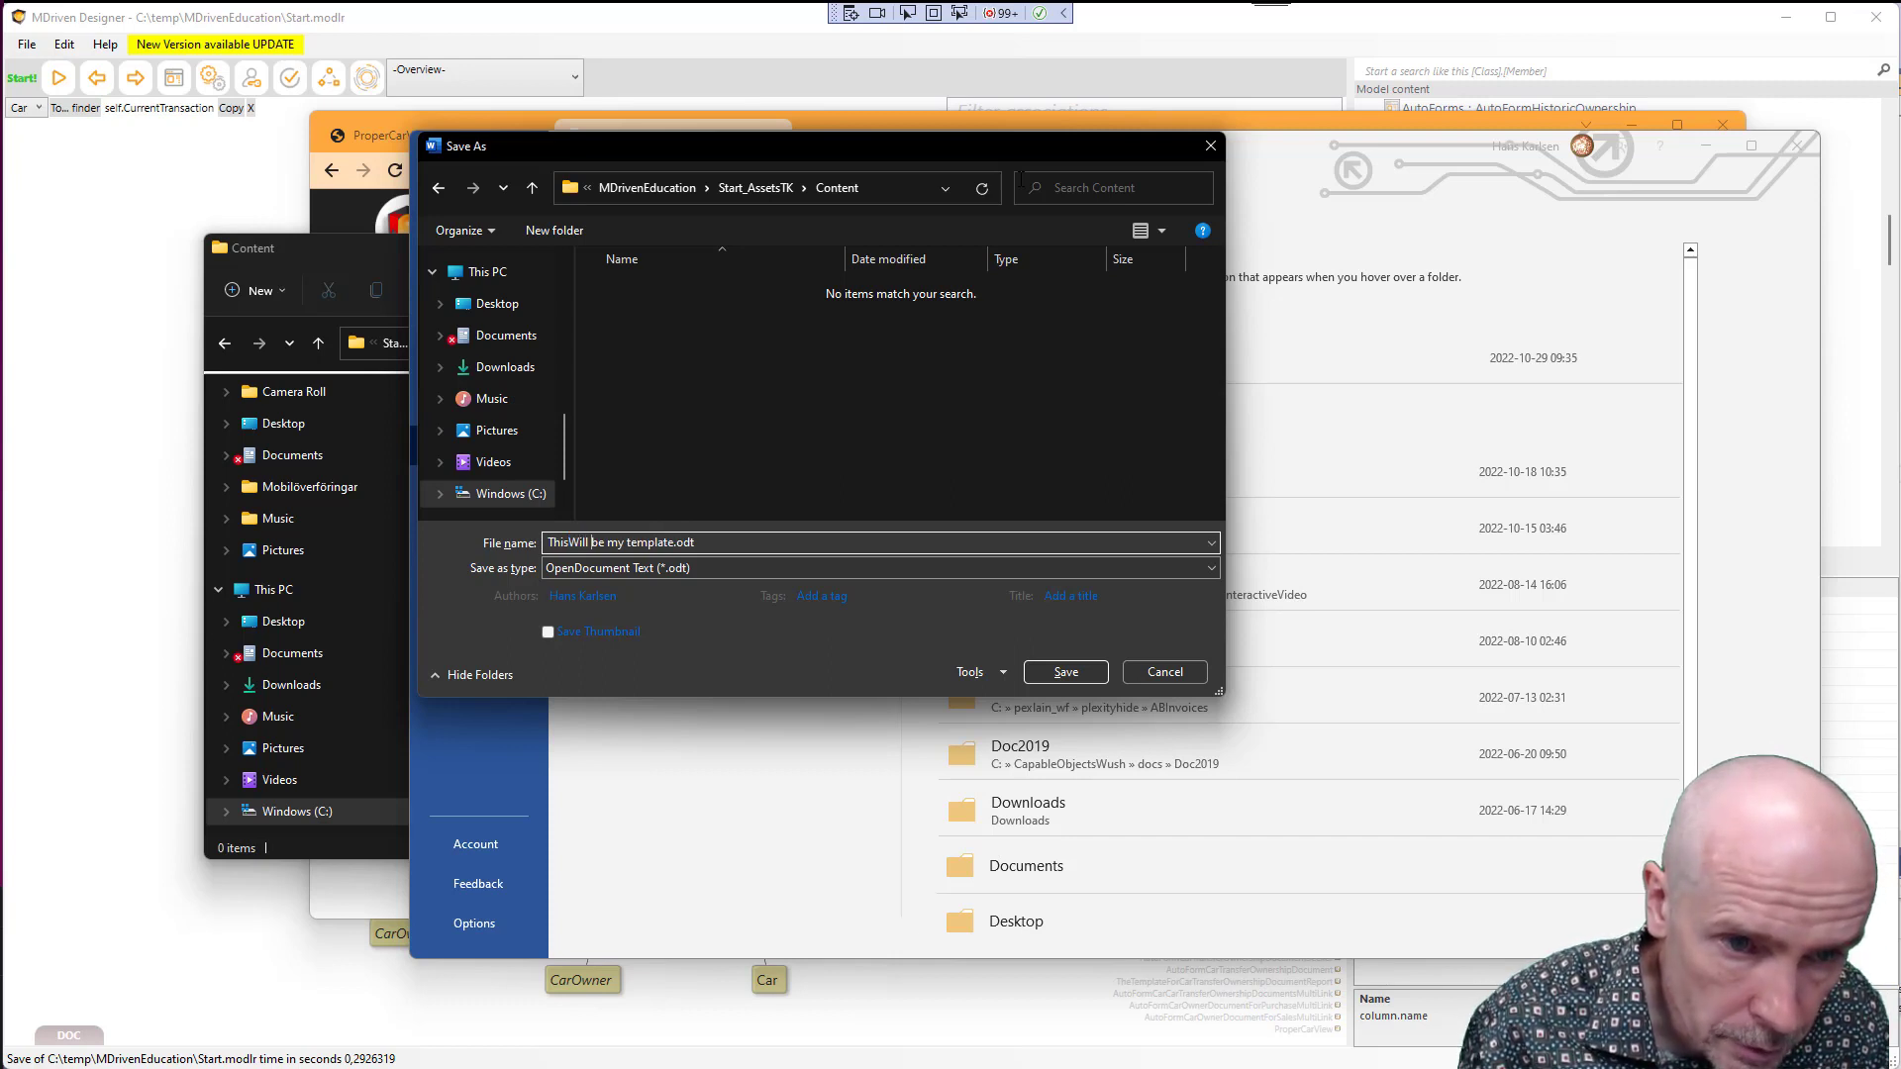
{"action": "key", "text": "BackSpace"}
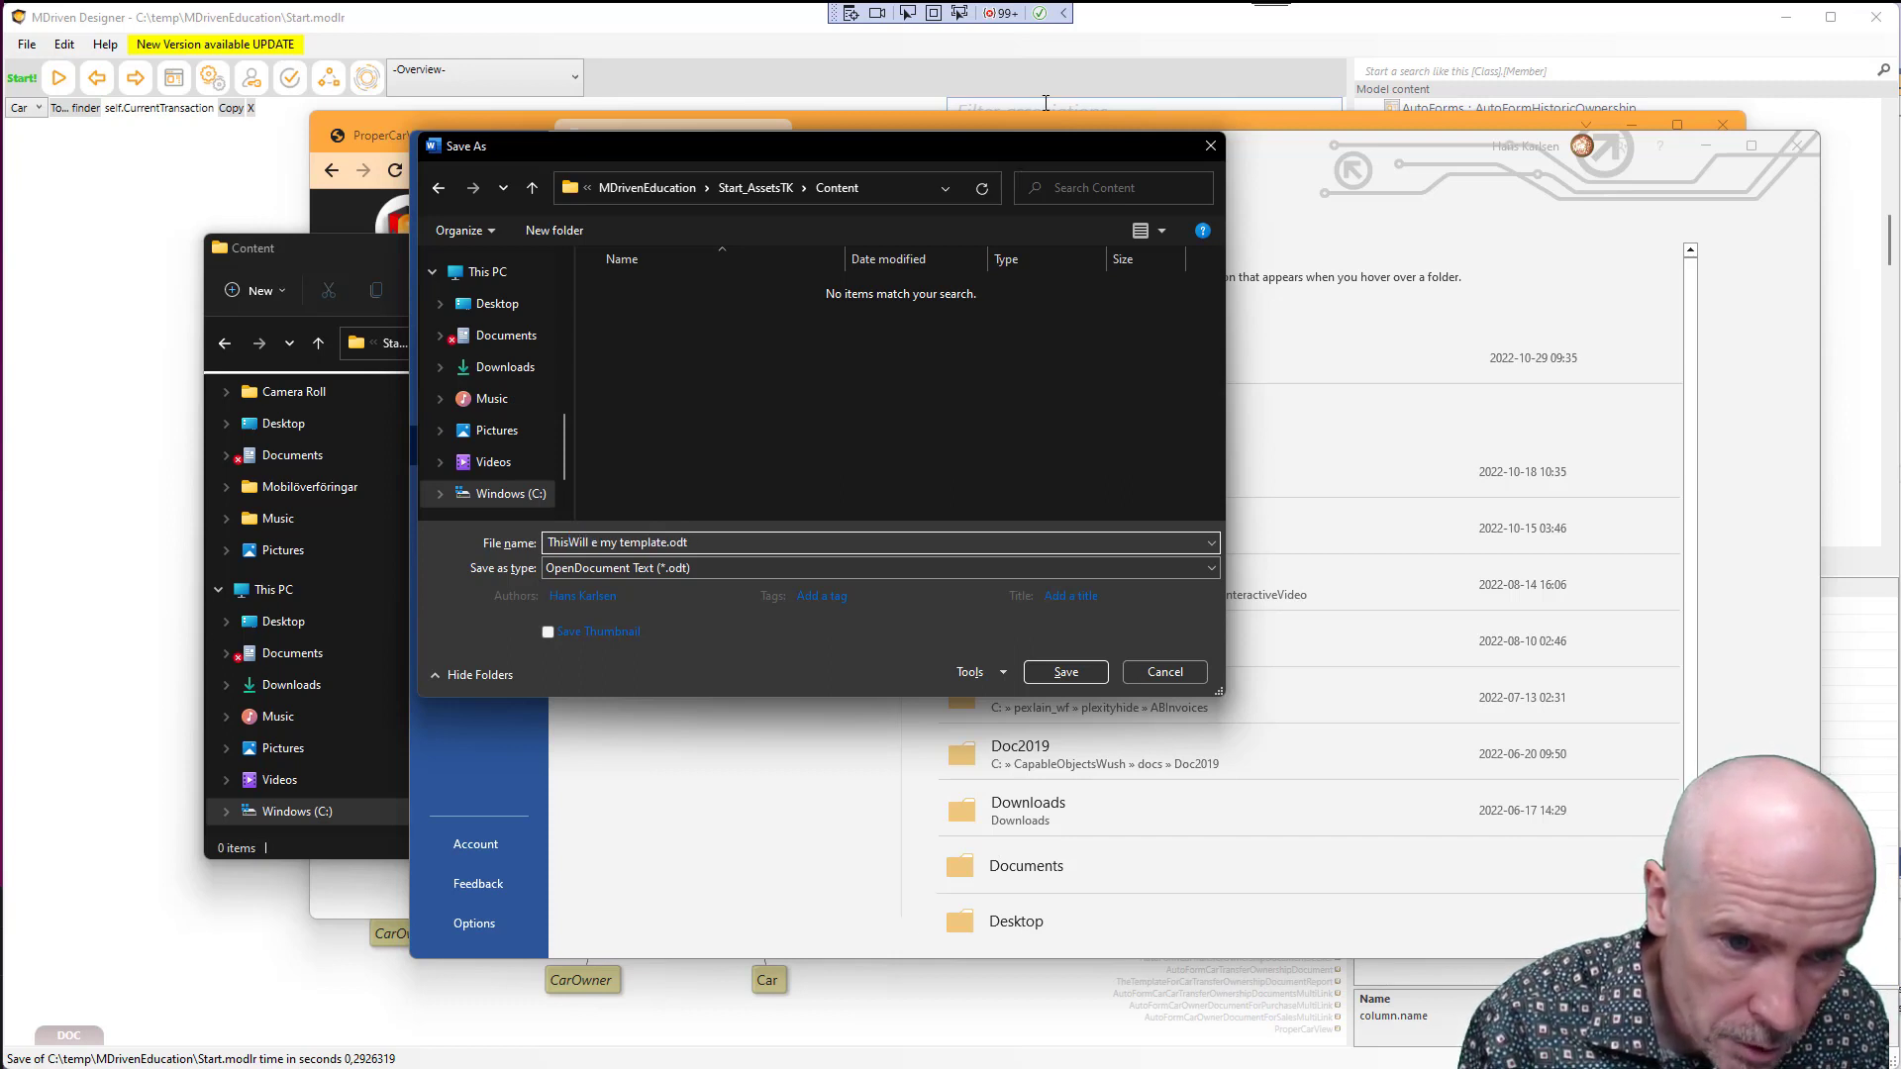
{"action": "key", "text": "BackSpace"}
{"action": "type", "text": "B"}
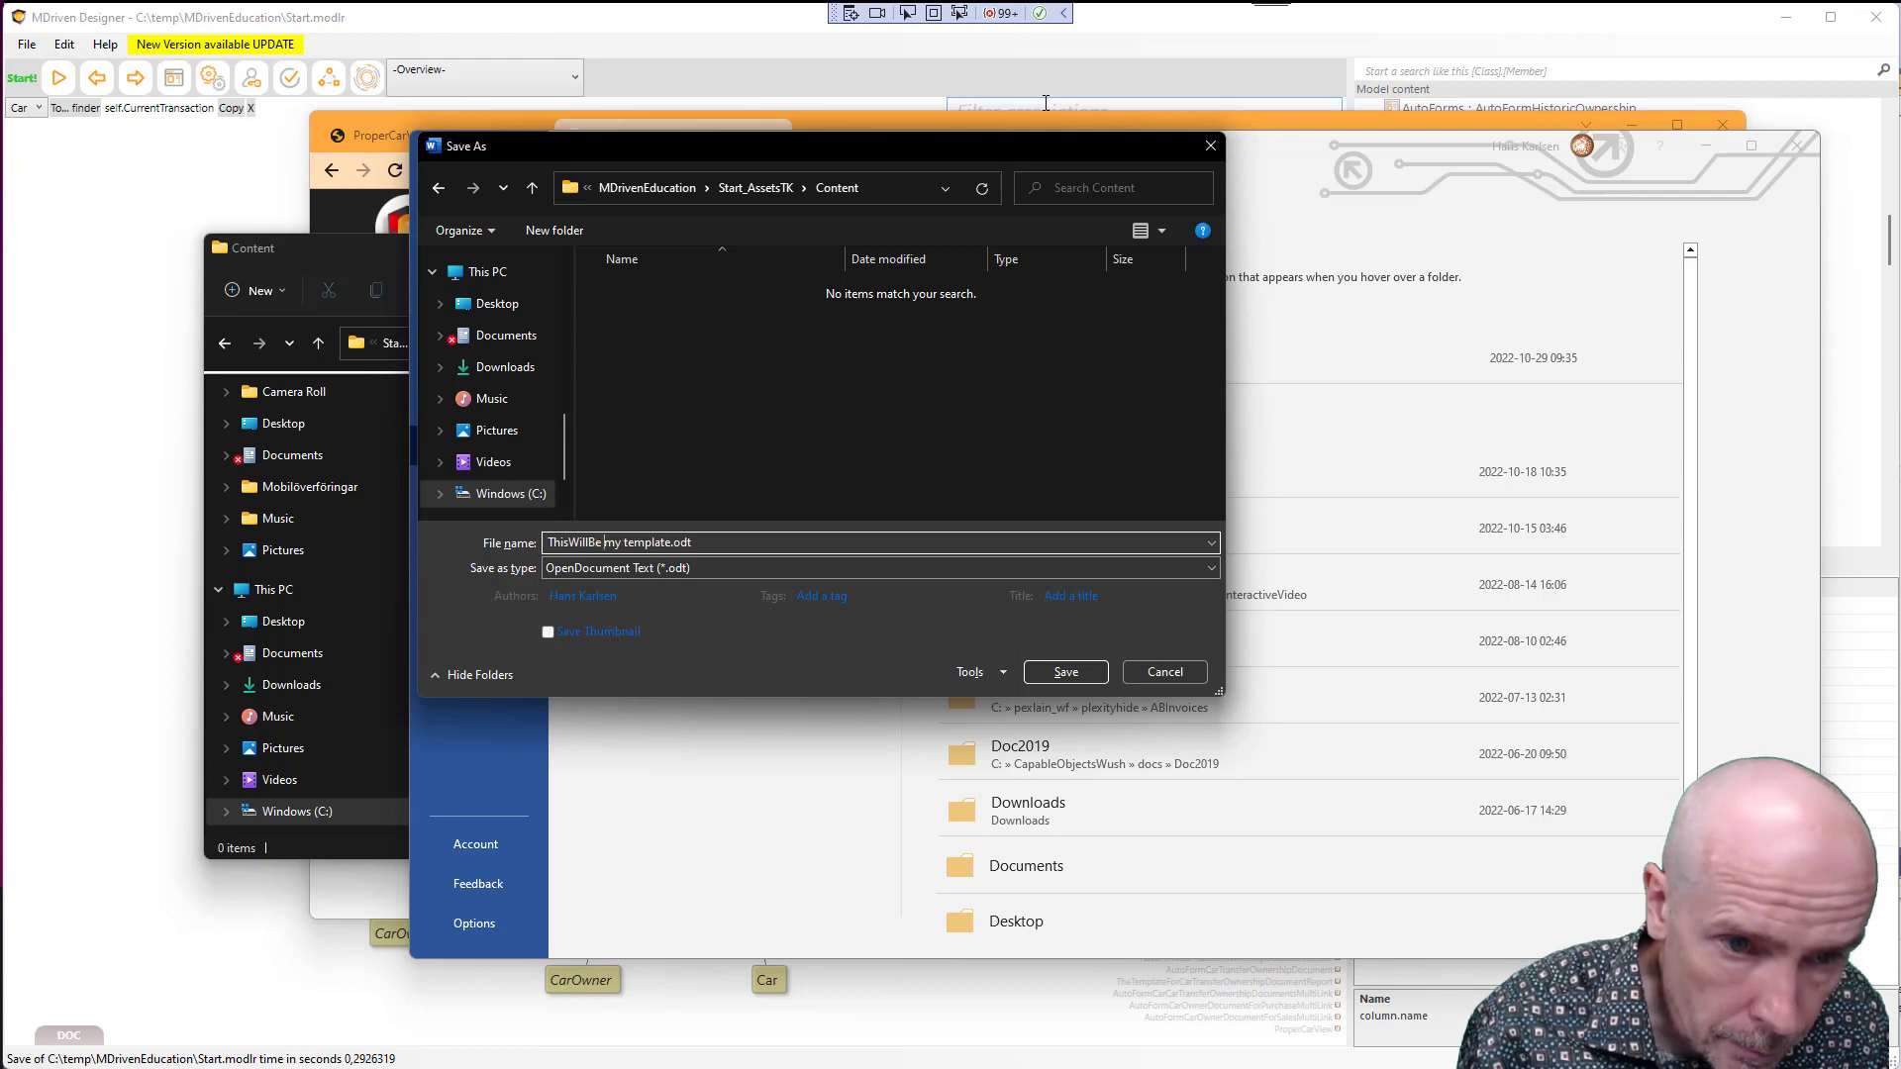
{"action": "left_click_drag", "start_coordinate": [615, 542], "coordinate": [603, 543]}
{"action": "type", "text": "My"}
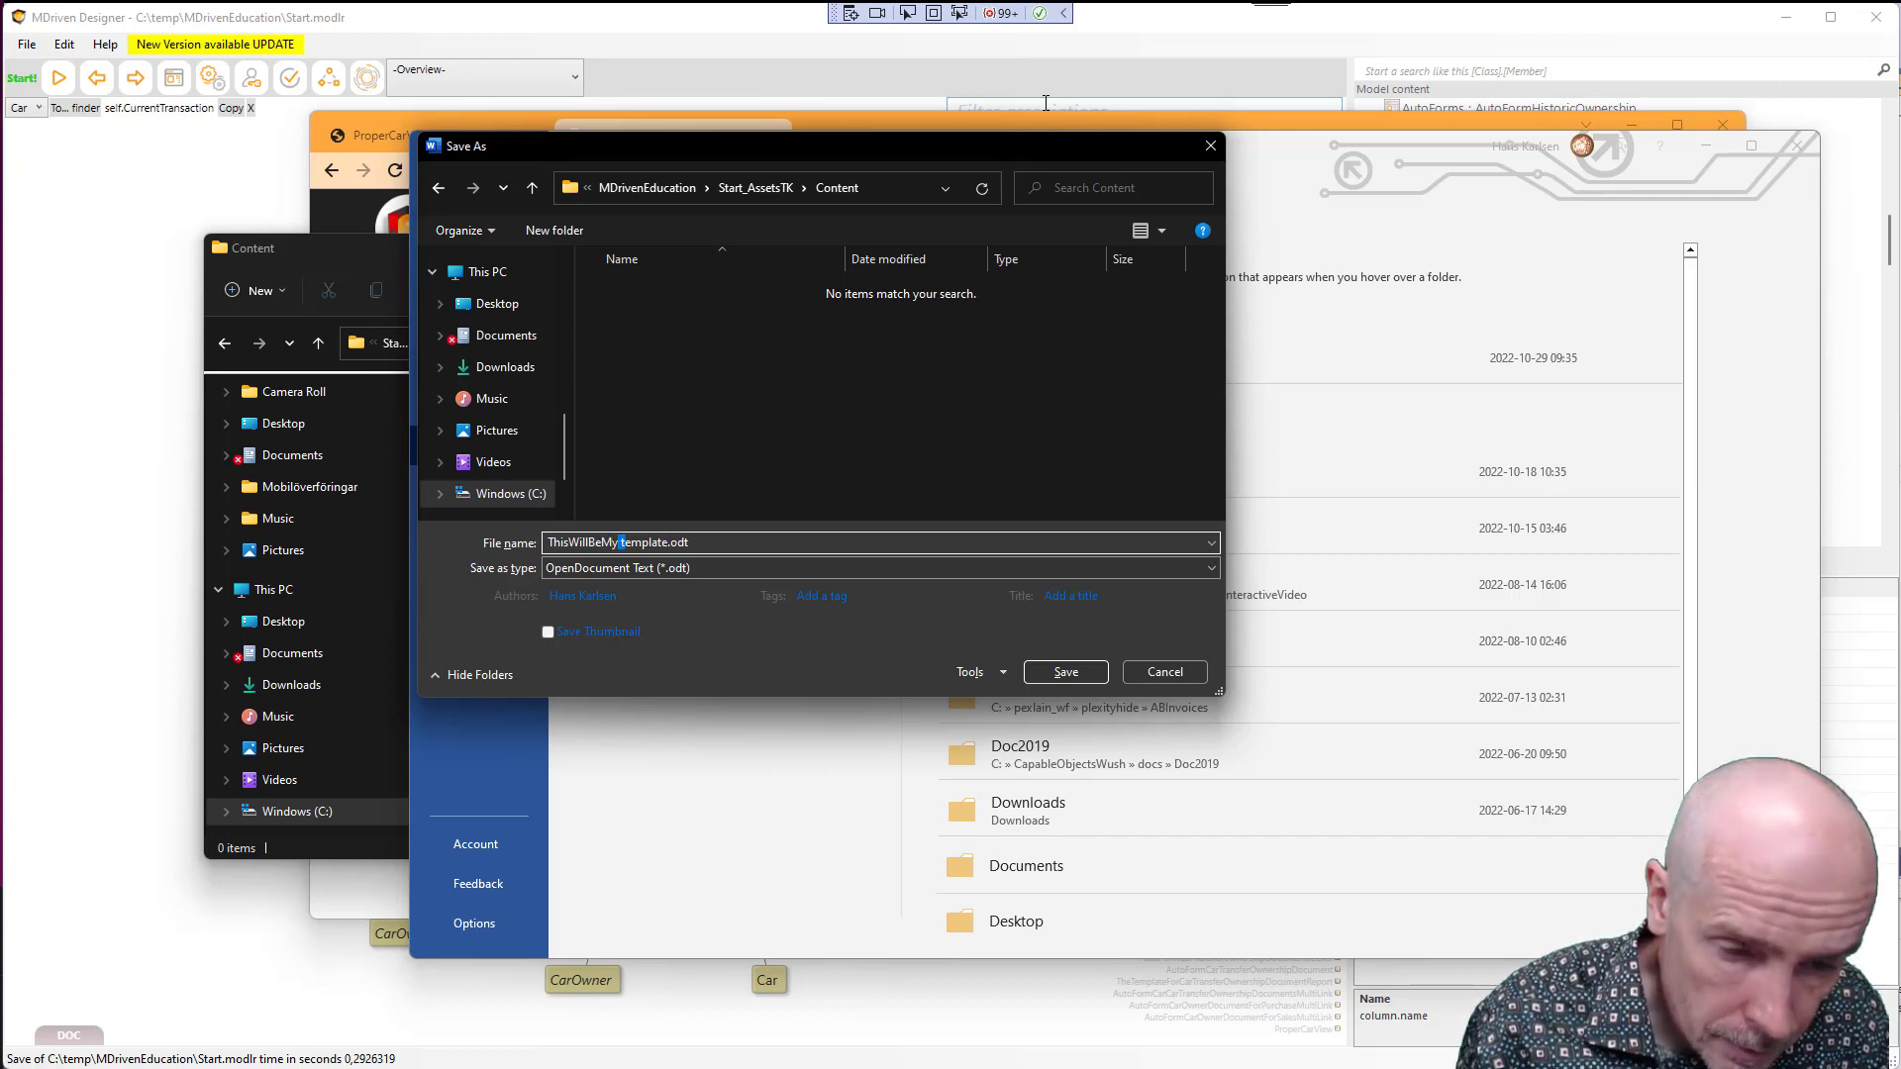
{"action": "type", "text": "M"}
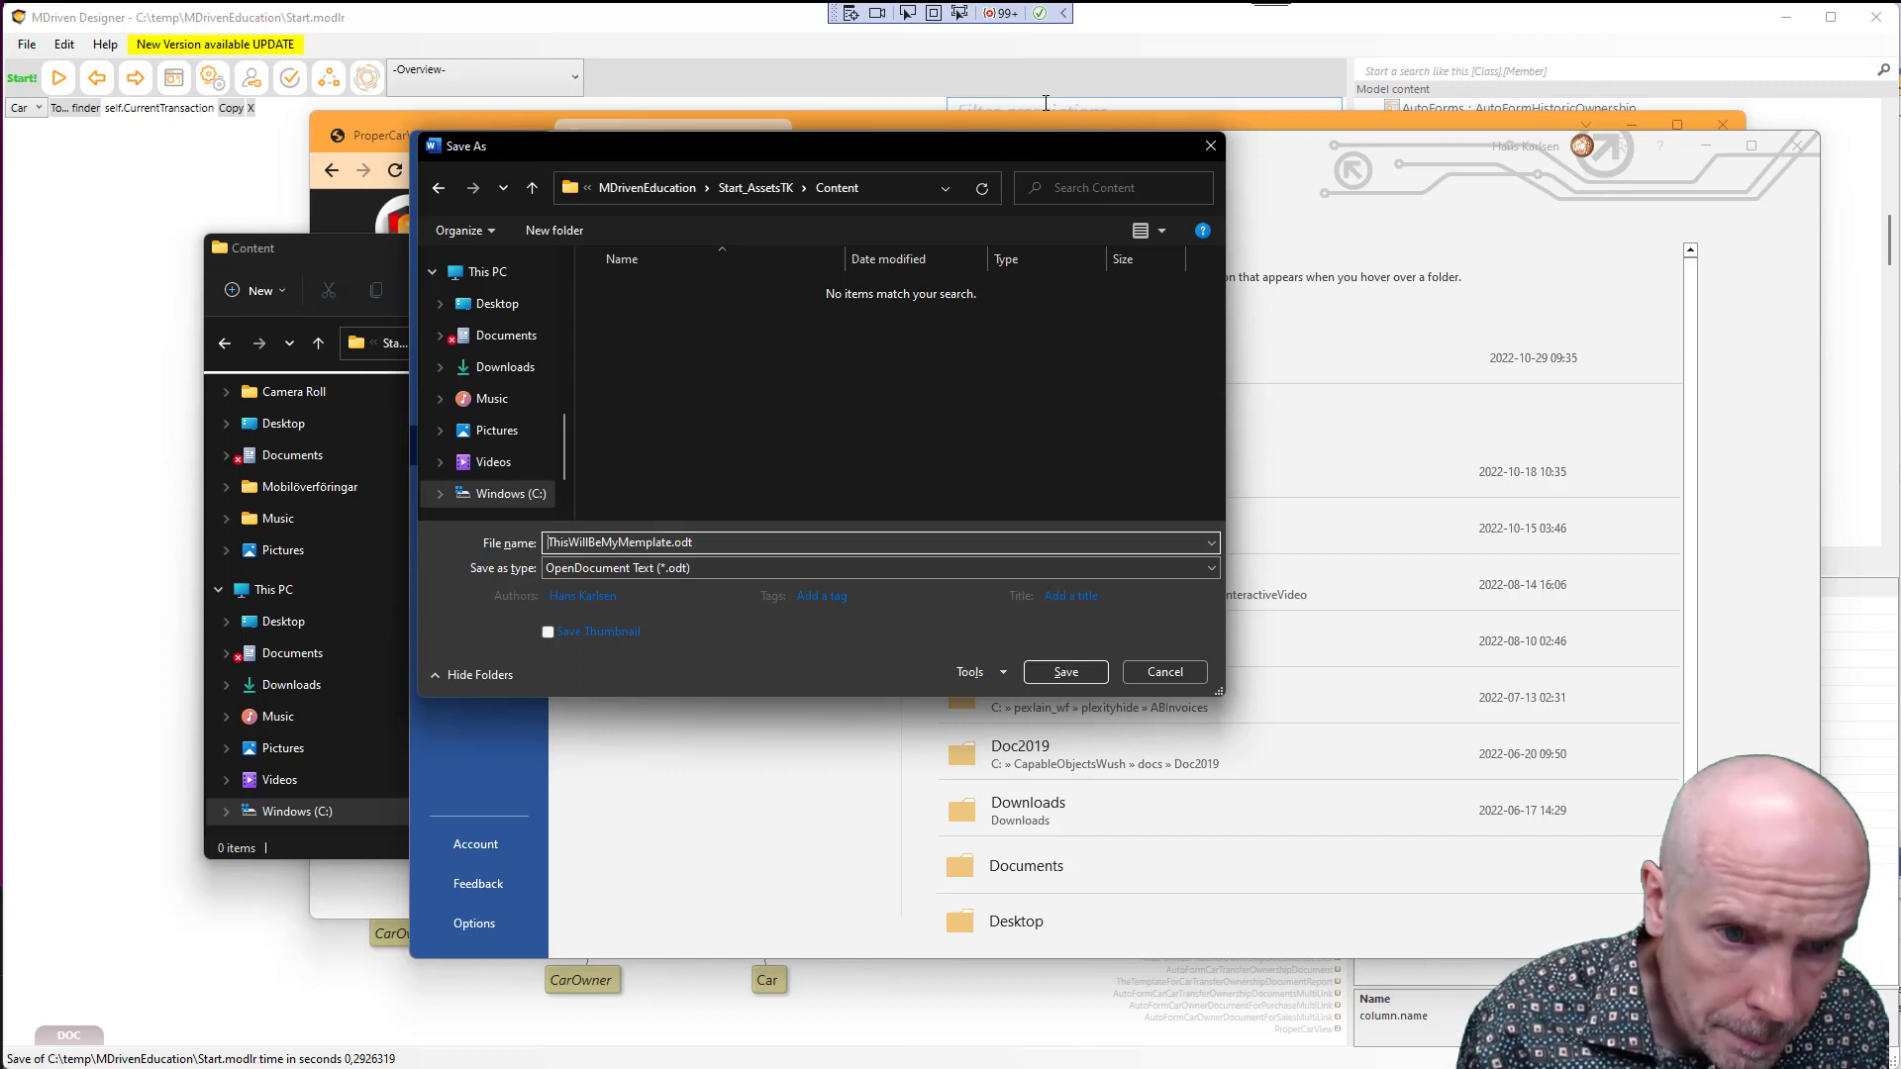
{"action": "key", "text": "ctrl+a"}
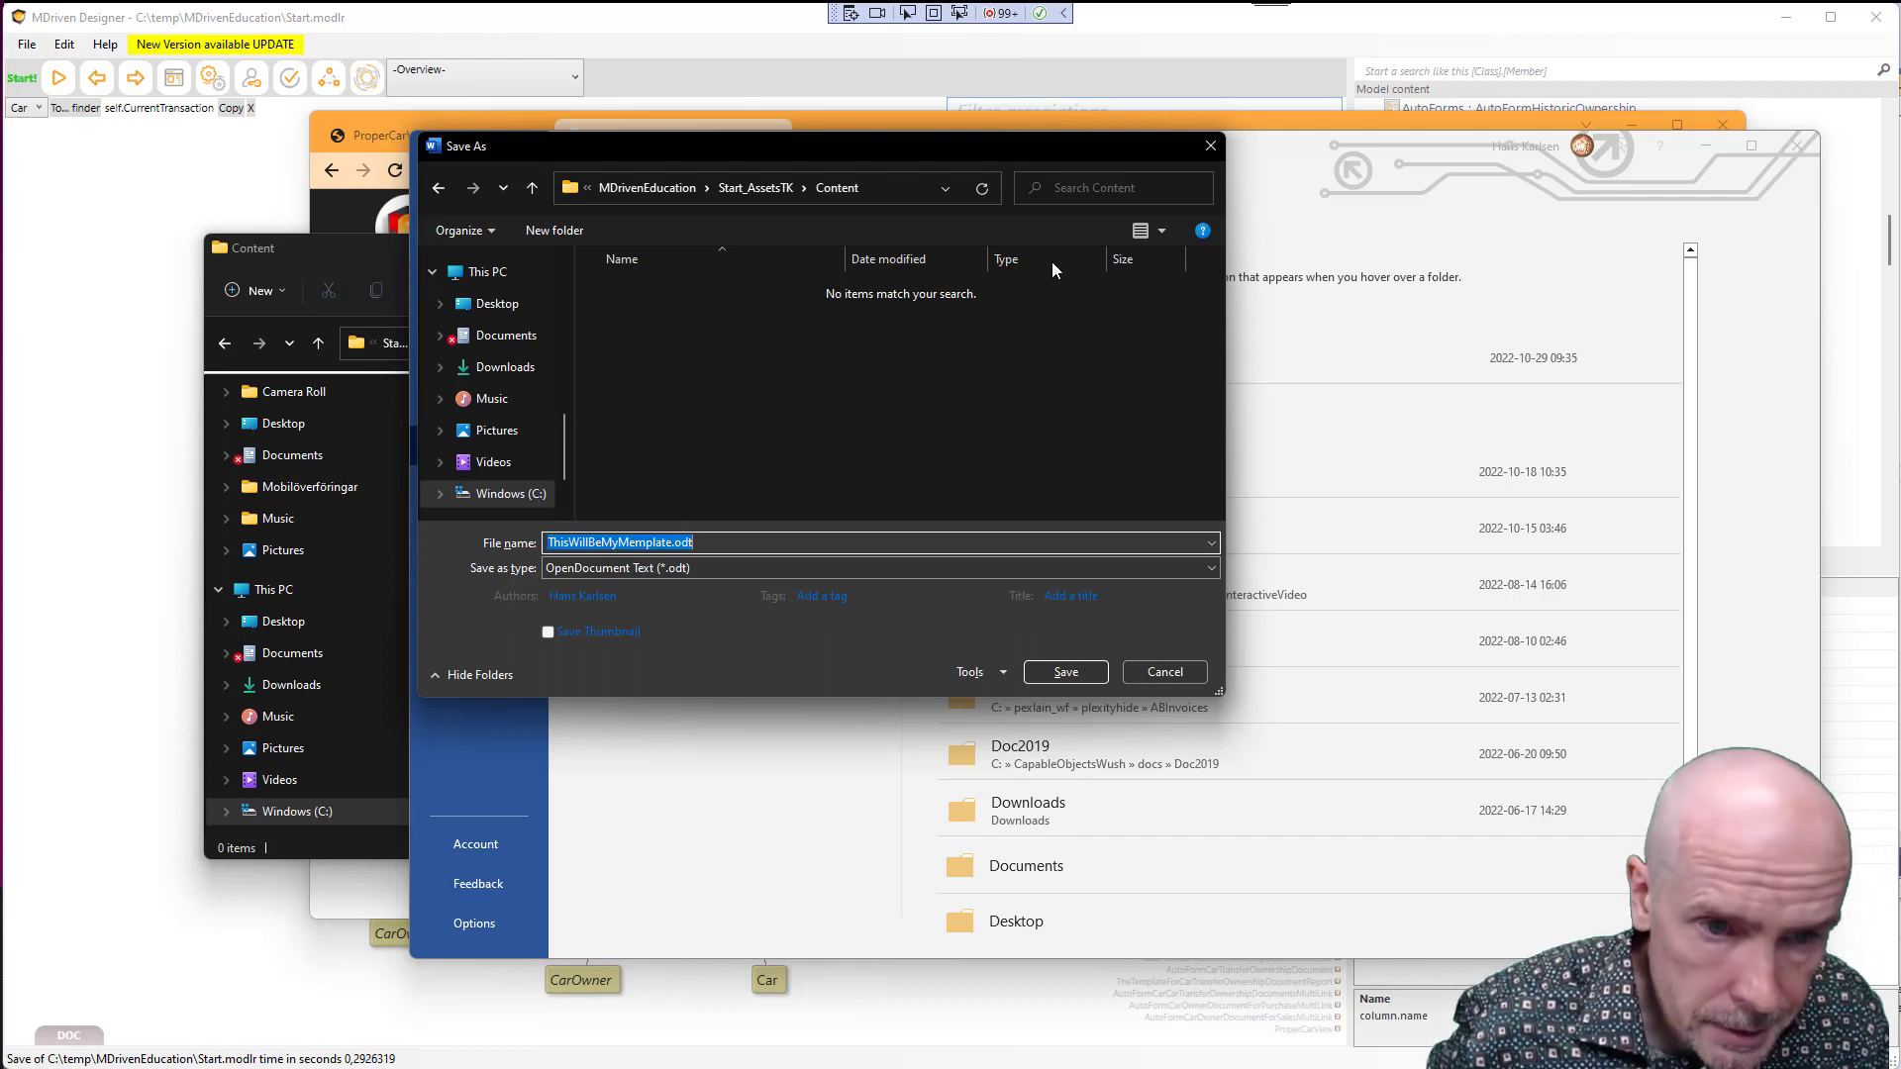
{"action": "left_click", "coordinate": [1093, 681]}
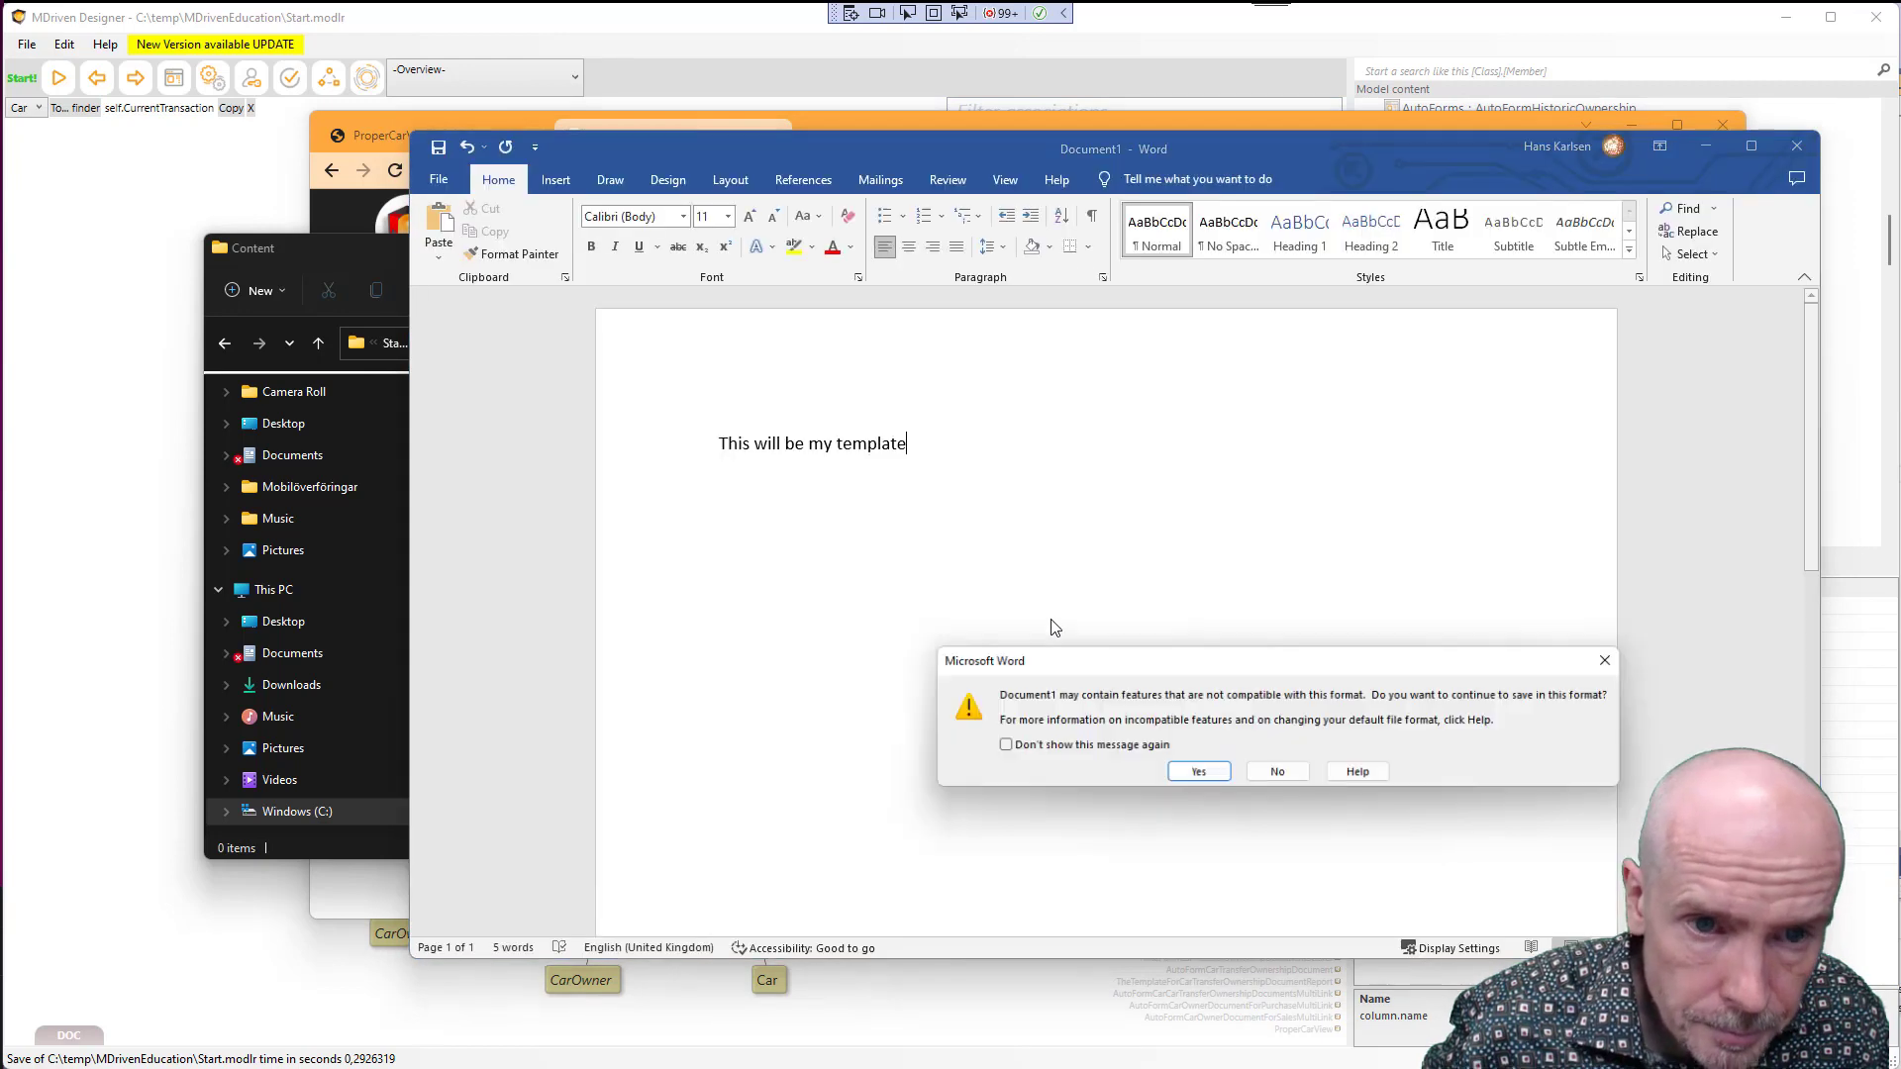
{"action": "left_click", "coordinate": [1198, 775]}
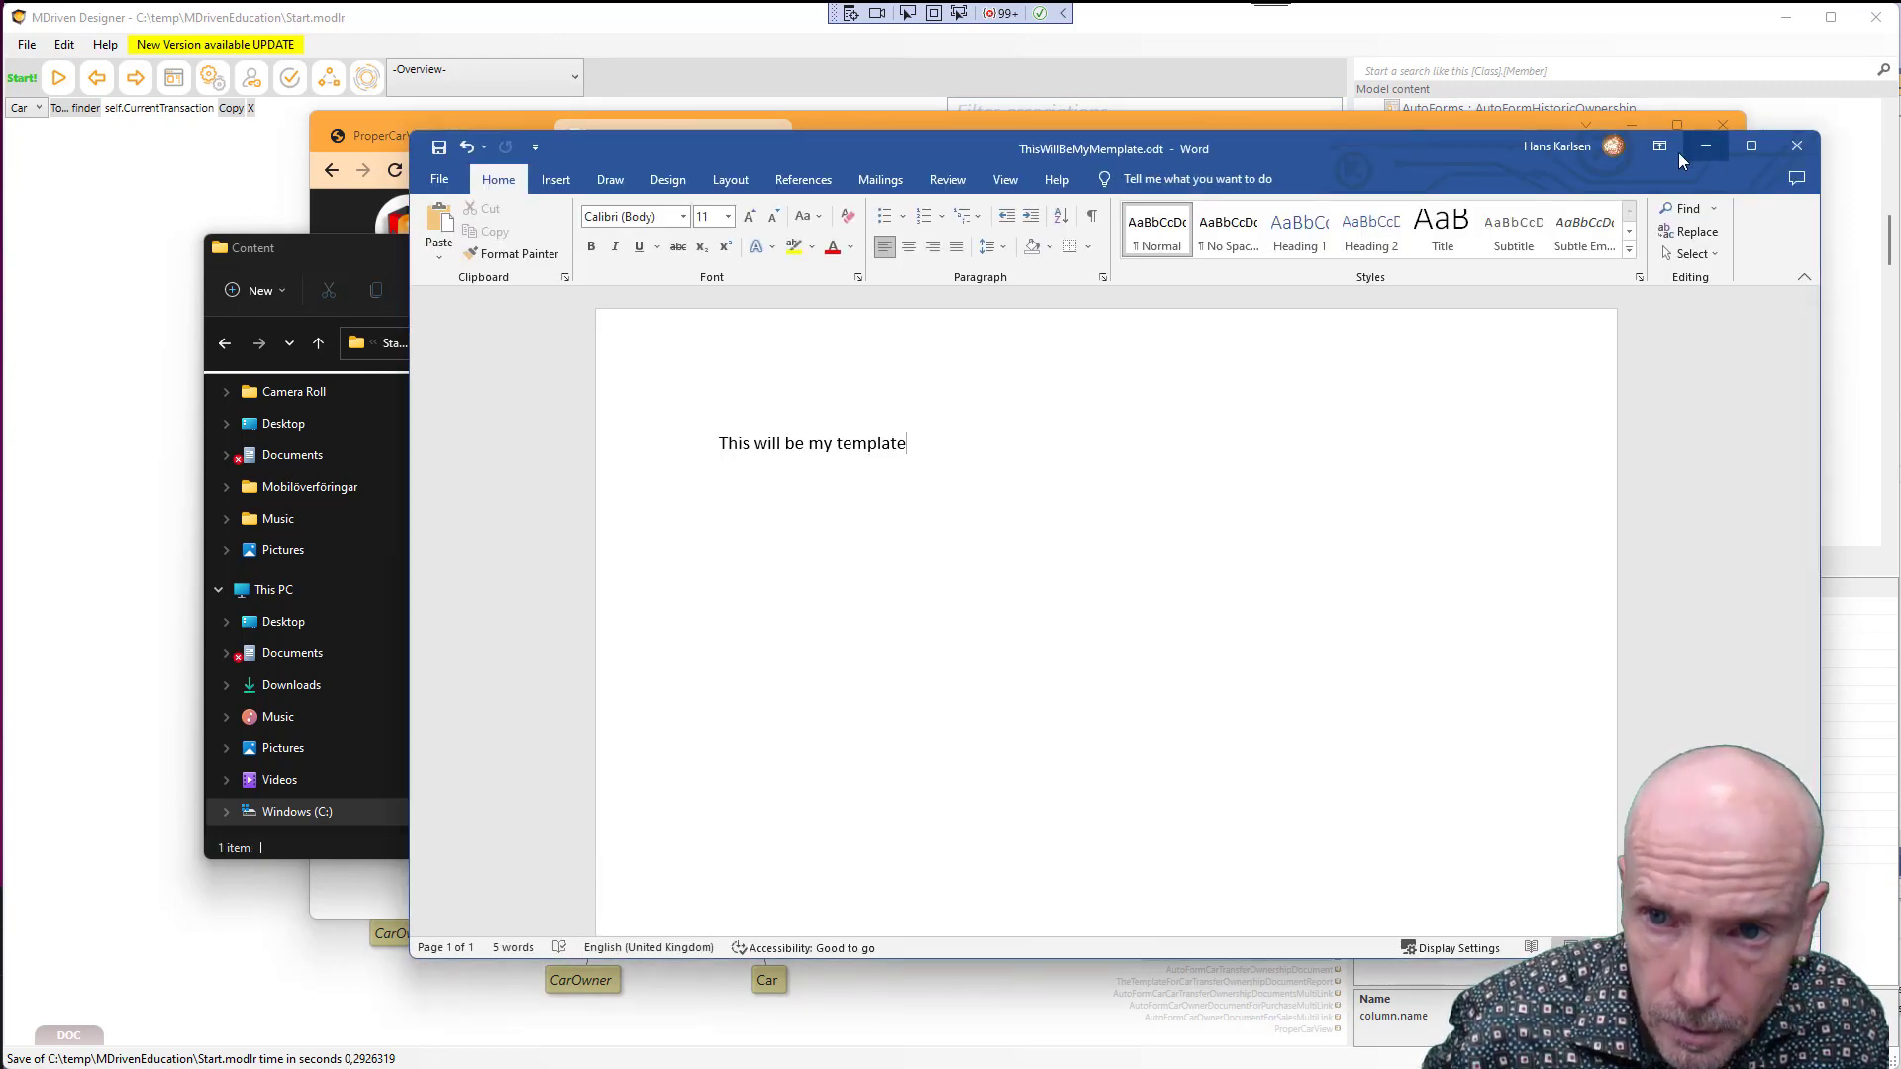
Check the saved file in the Content folder, then switch to MDriven Designer and try to save the Start.modlr model, continuing past the exception
{"action": "left_click_drag", "start_coordinate": [828, 144], "coordinate": [1175, 160]}
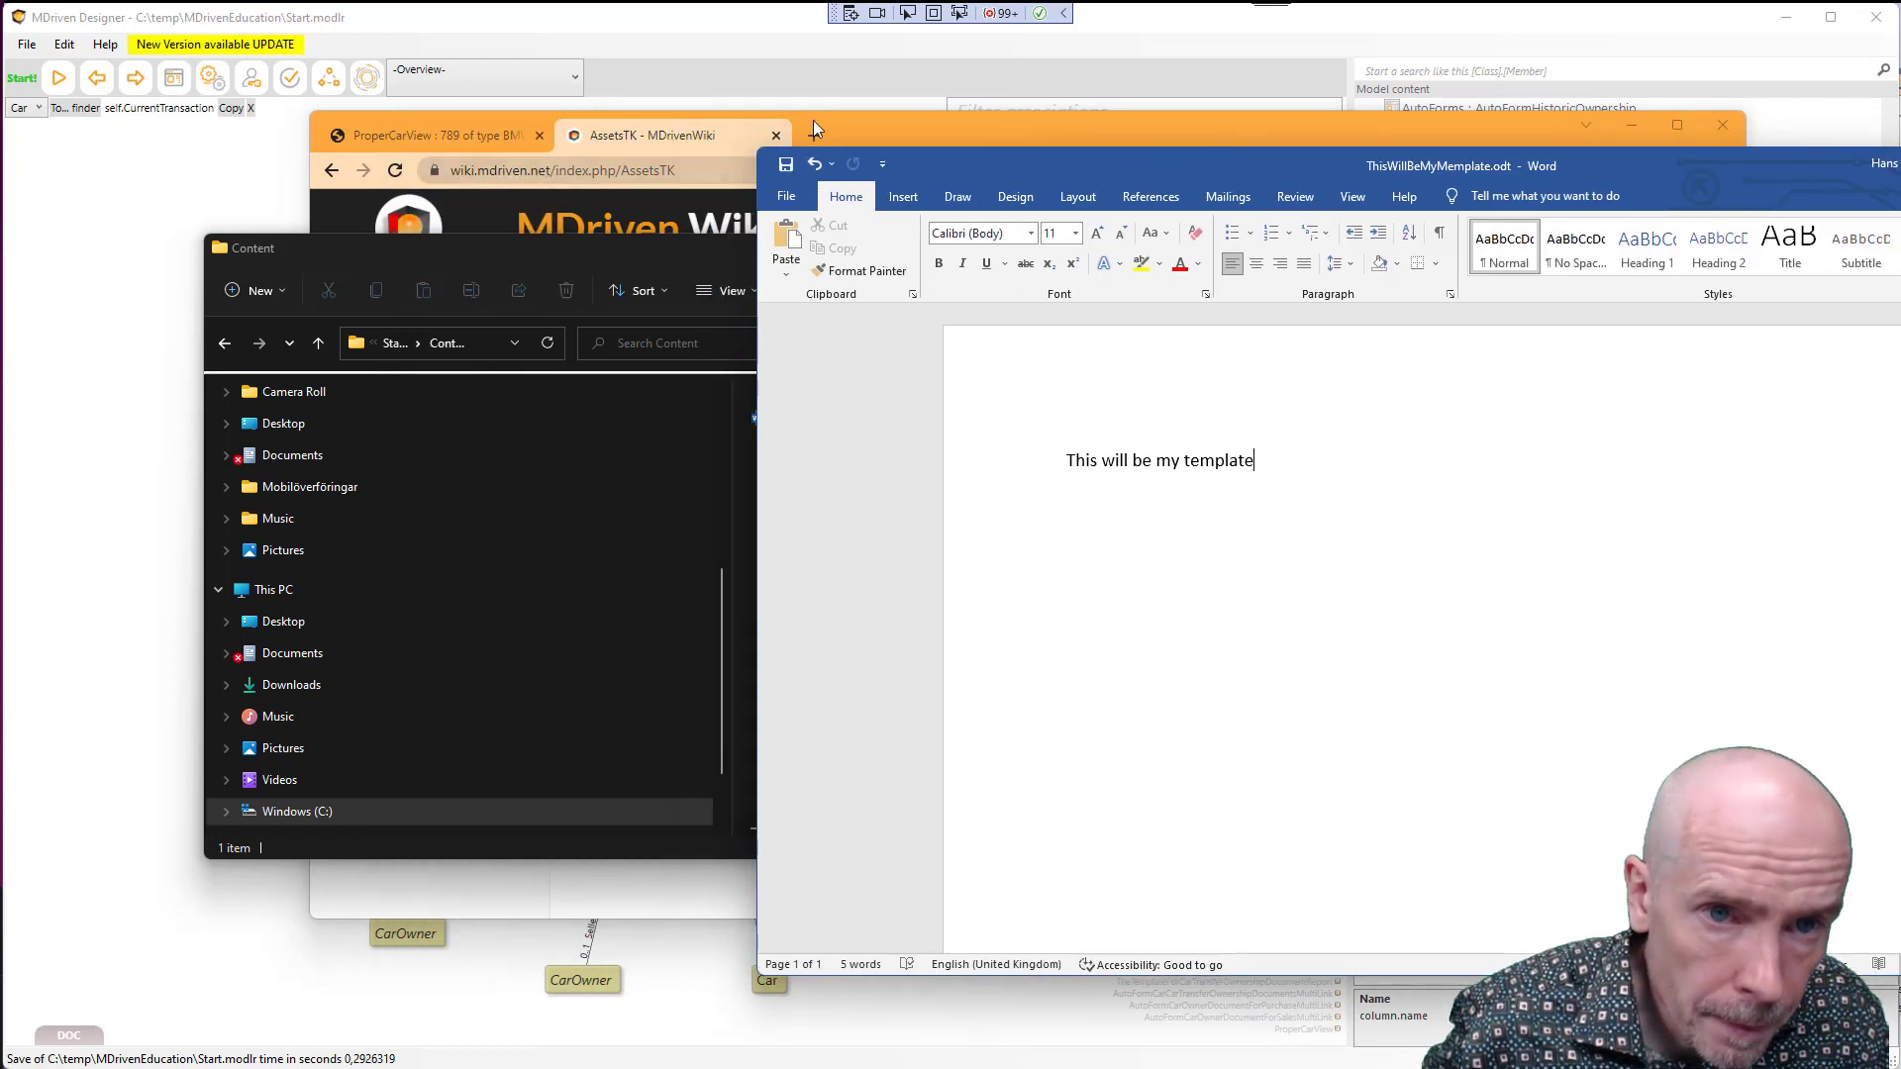
{"action": "left_click", "coordinate": [693, 416]}
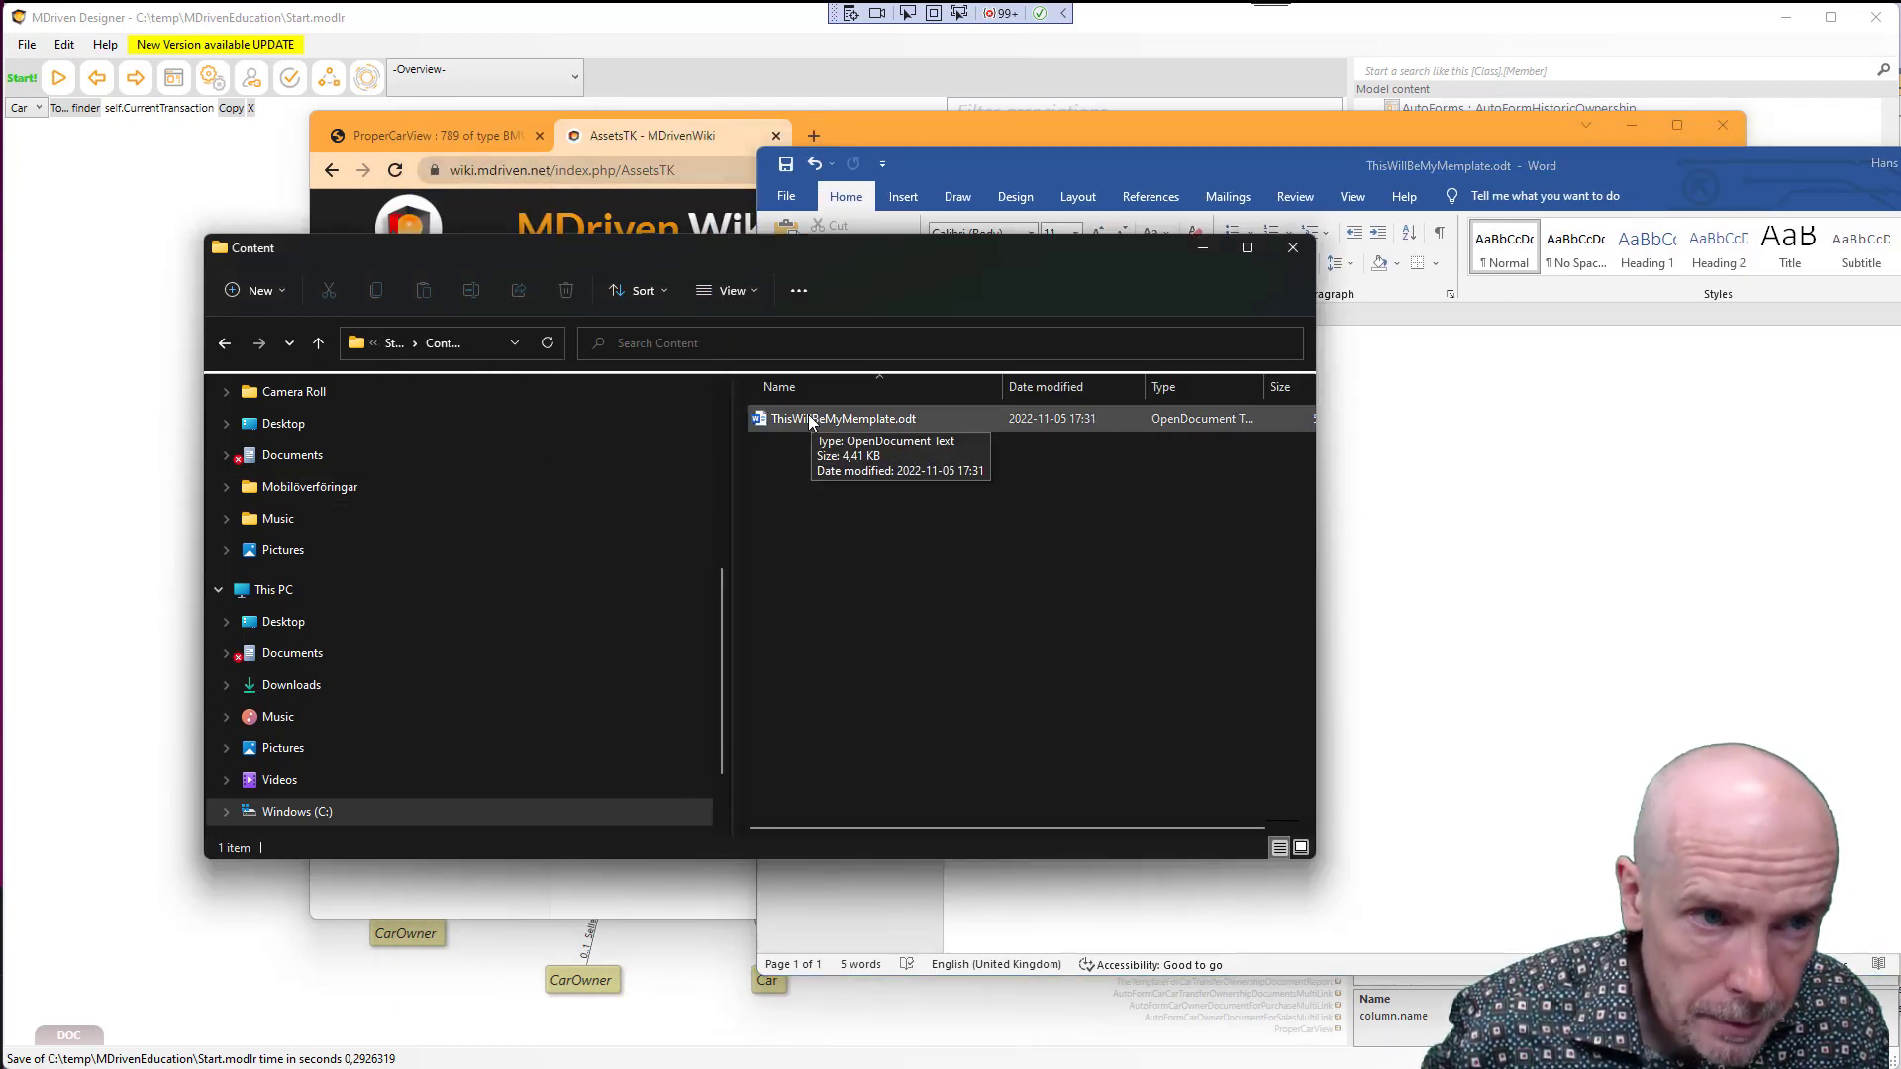
{"action": "left_click", "coordinate": [174, 166]}
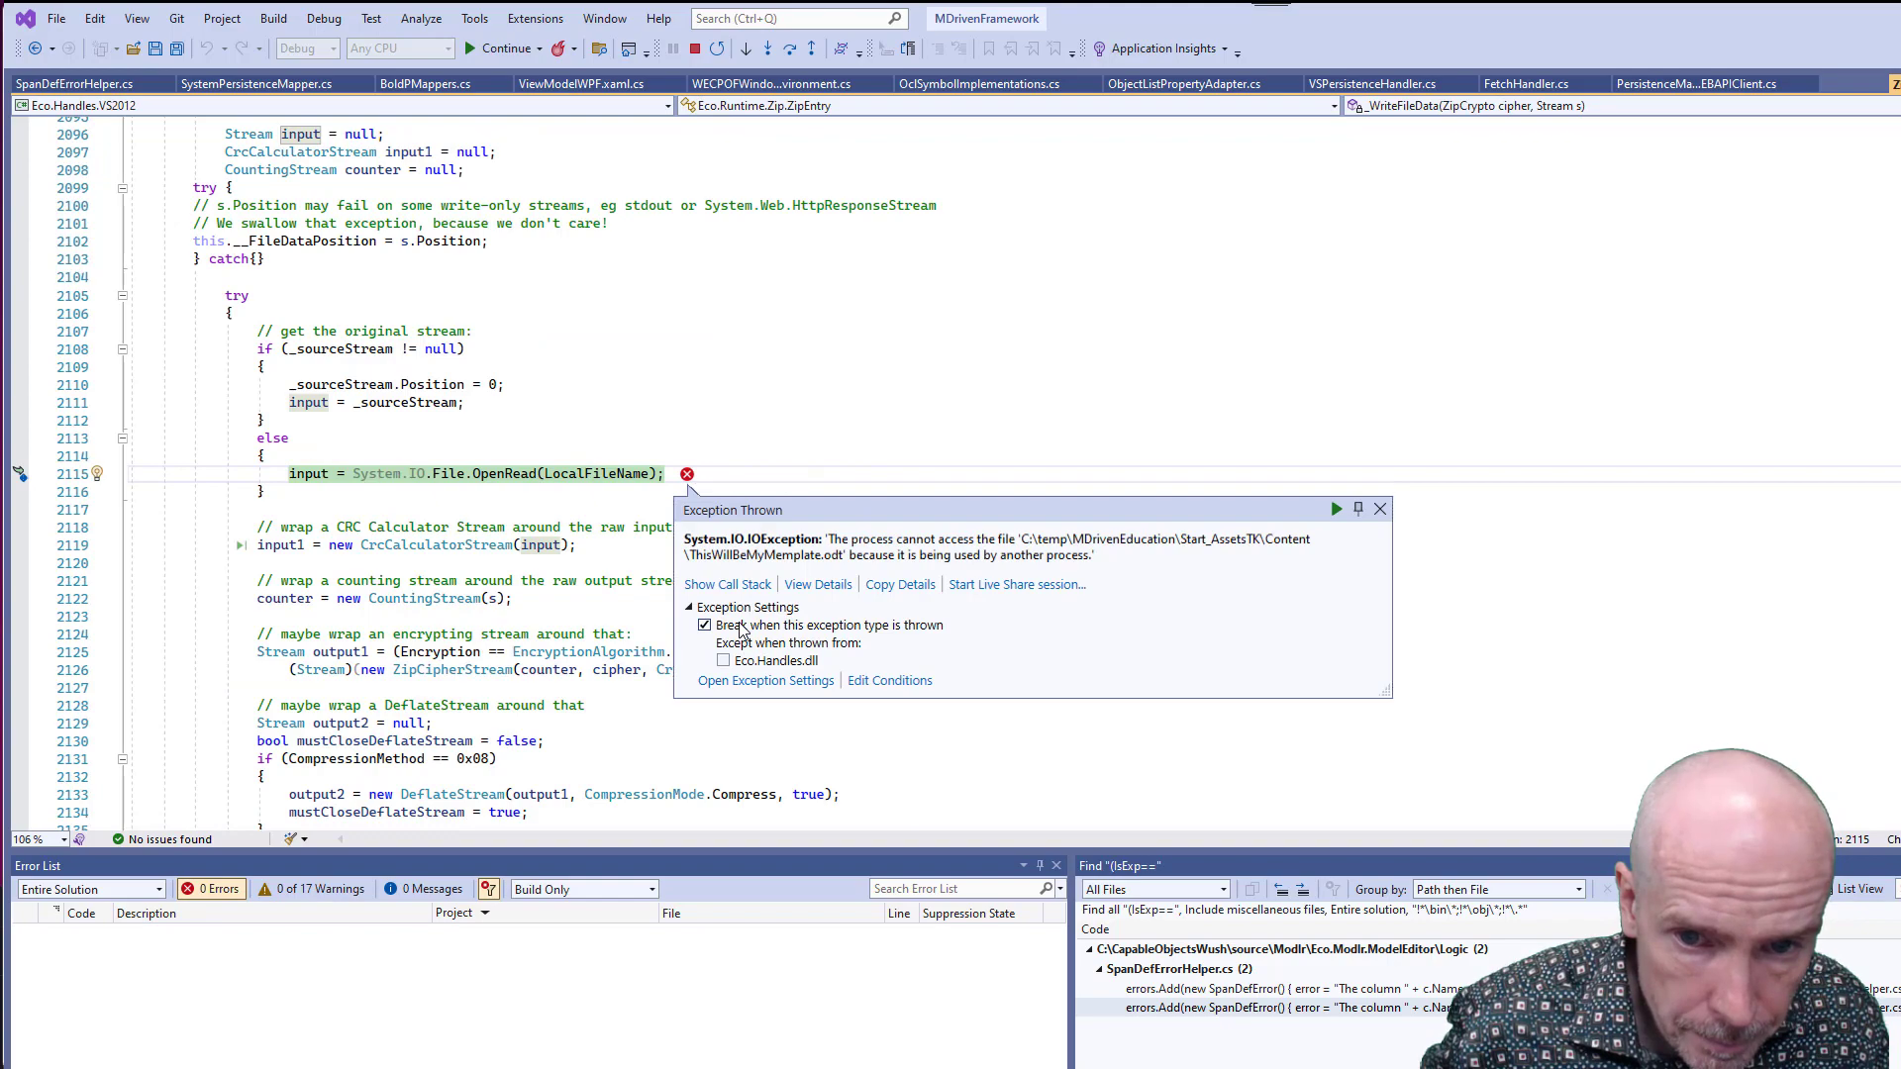
{"action": "left_click", "coordinate": [847, 365]}
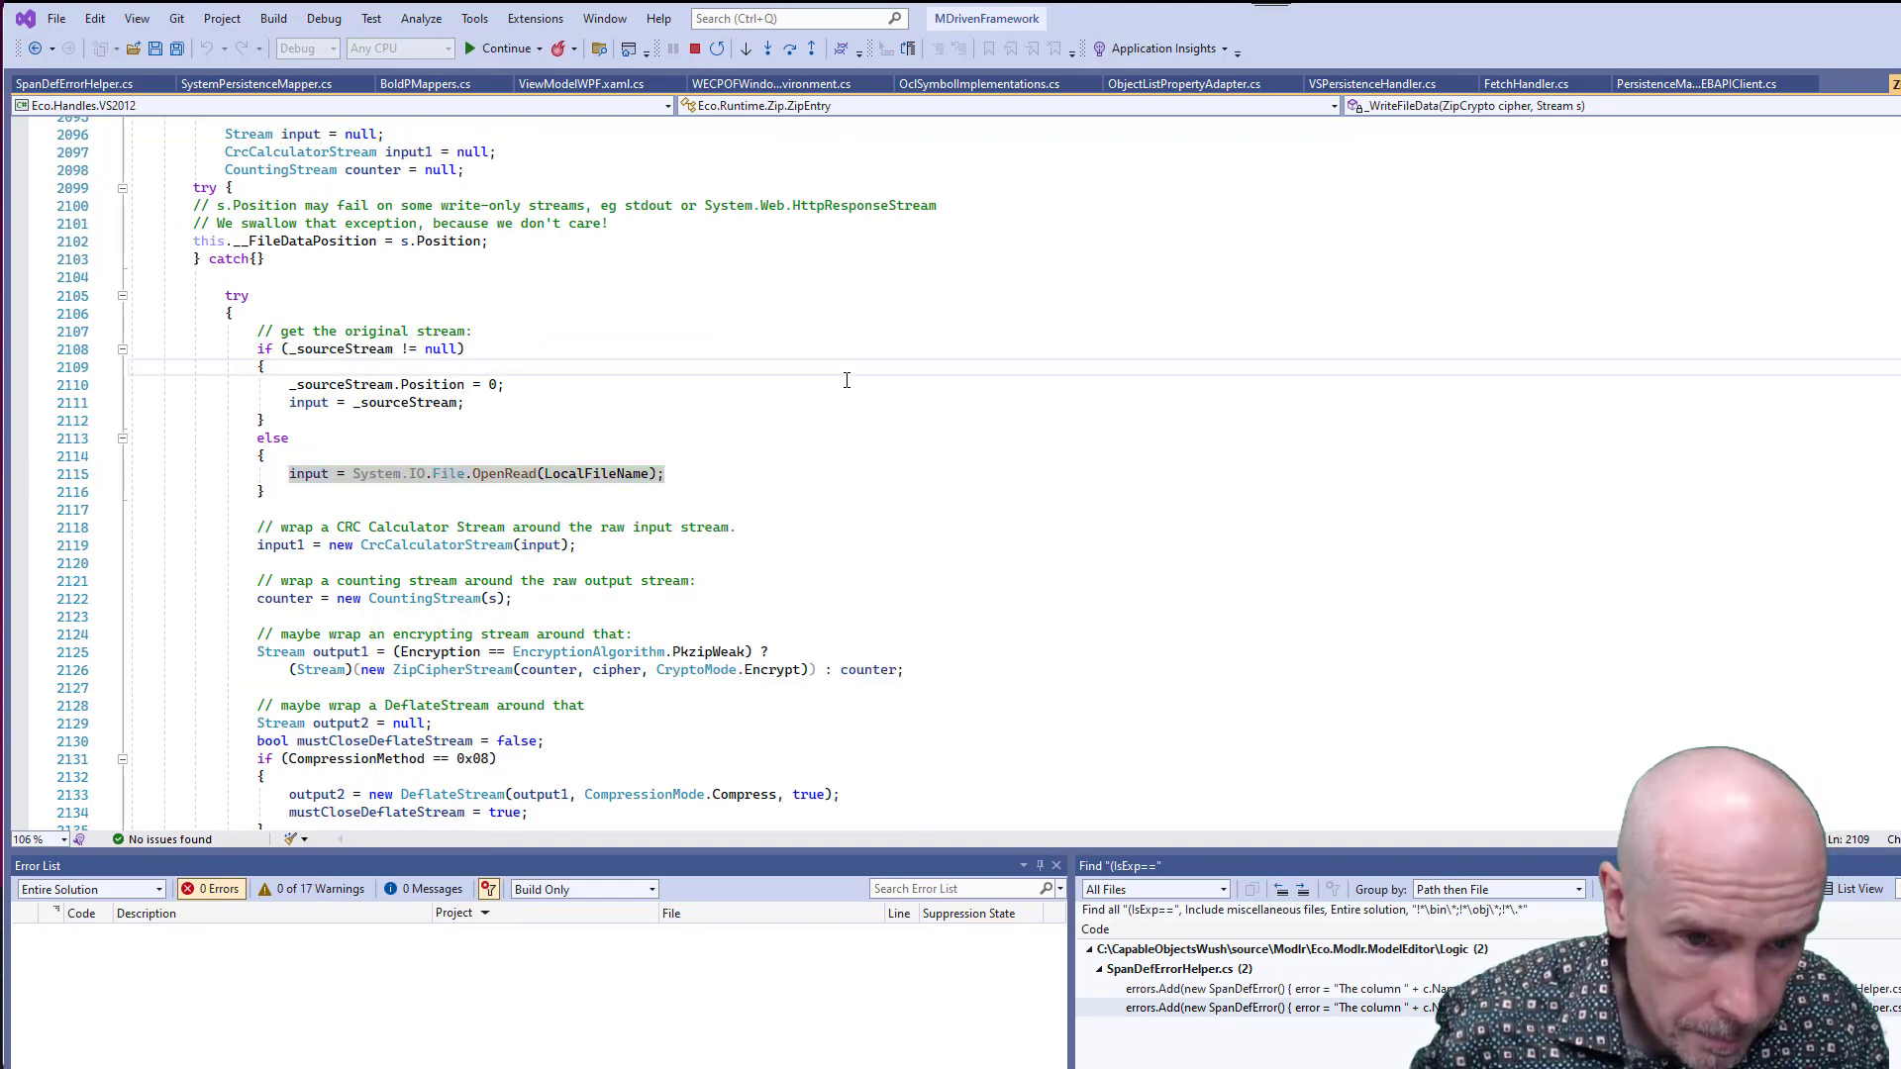
{"action": "key", "text": "F5"}
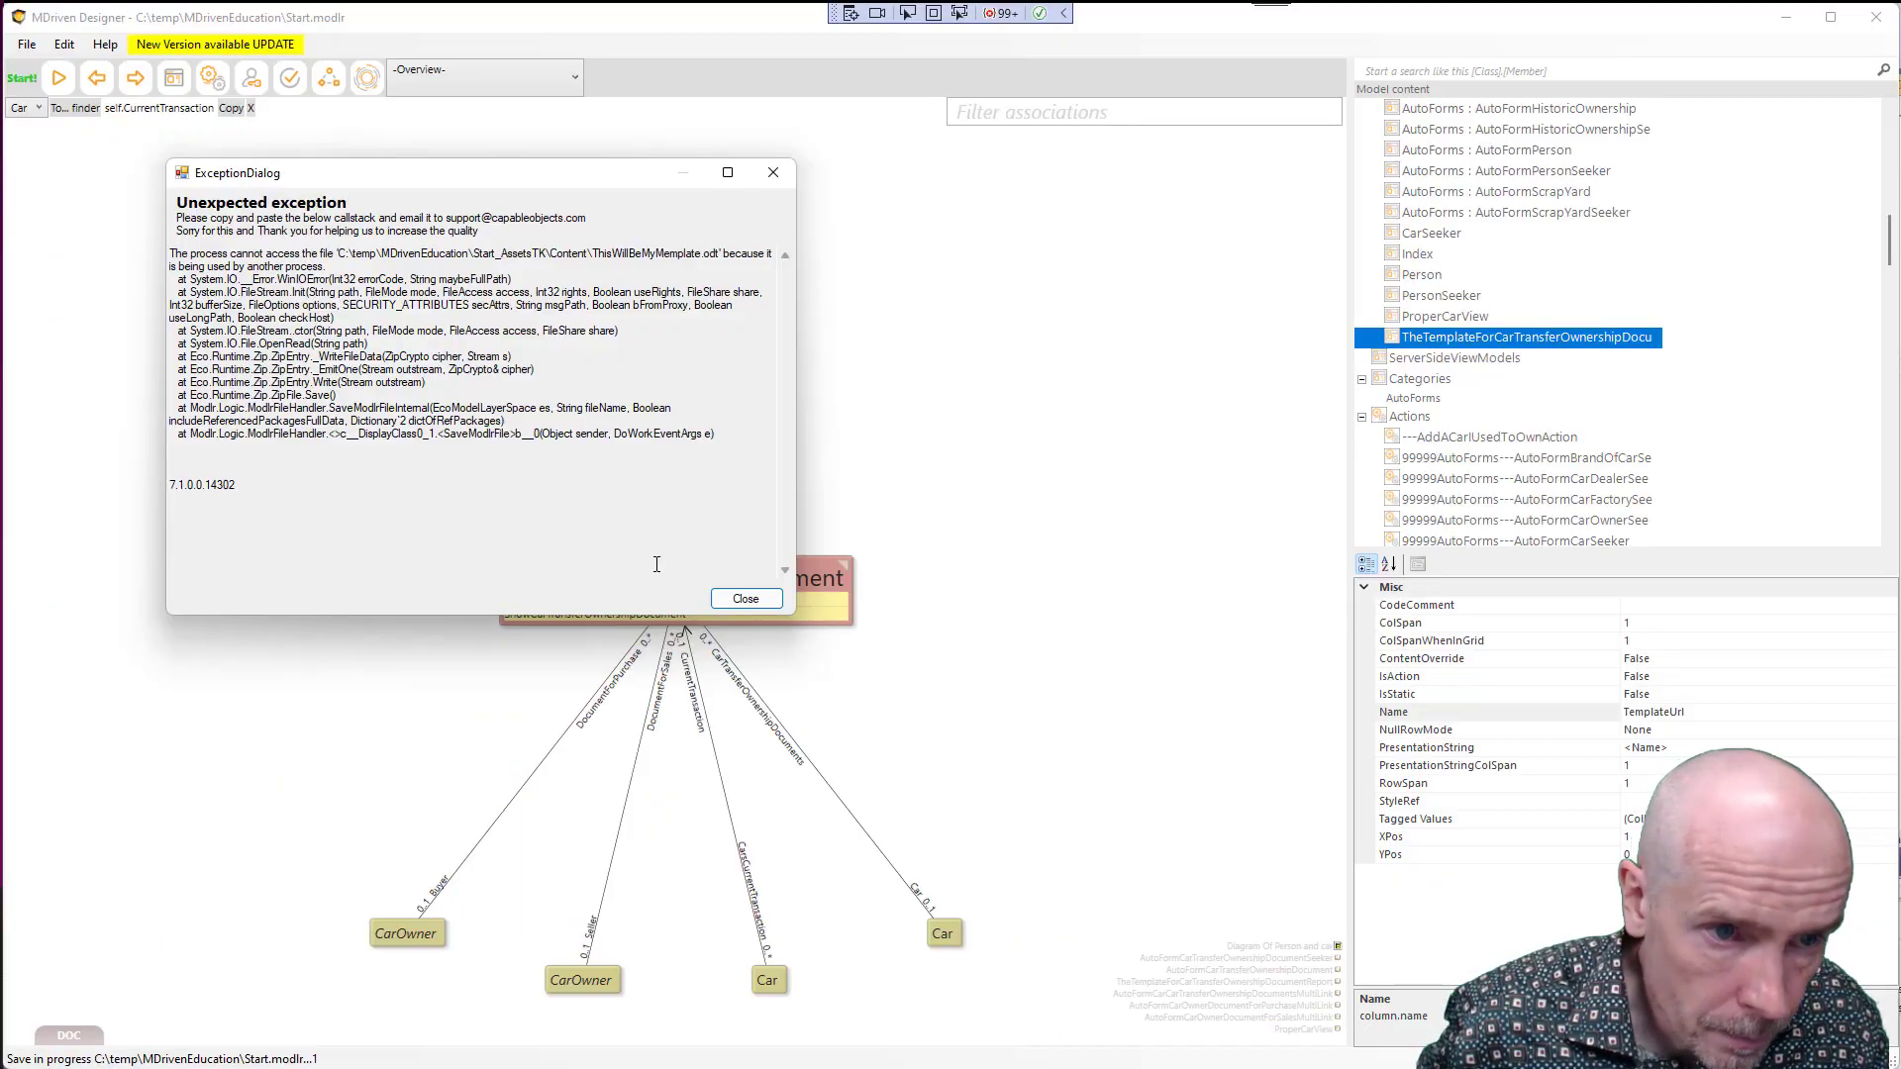
{"action": "left_click", "coordinate": [745, 599]}
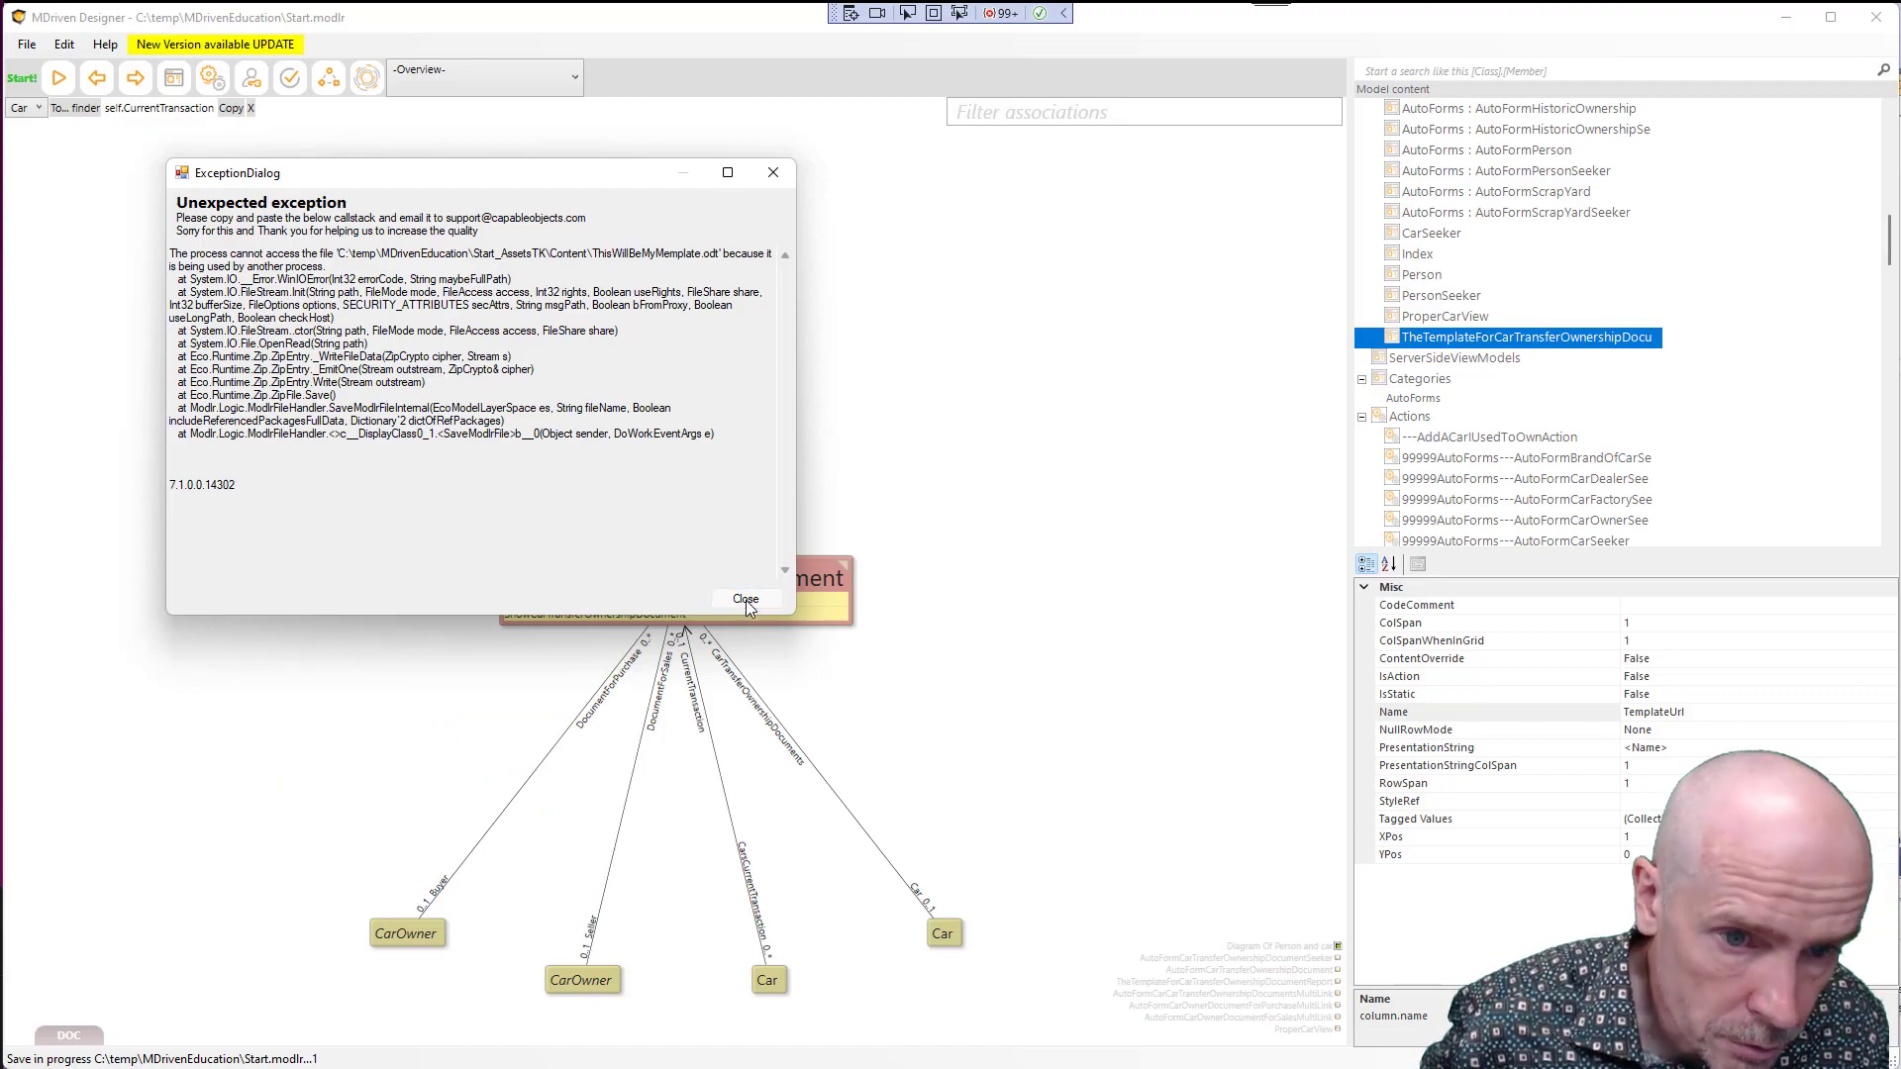
Close the template document in Word to release the file and save the Start.modlr model again in MDriven Designer
{"action": "key", "text": "super+Tab"}
{"action": "key", "text": "Right"}
{"action": "key", "text": "Right"}
{"action": "key", "text": "Return"}
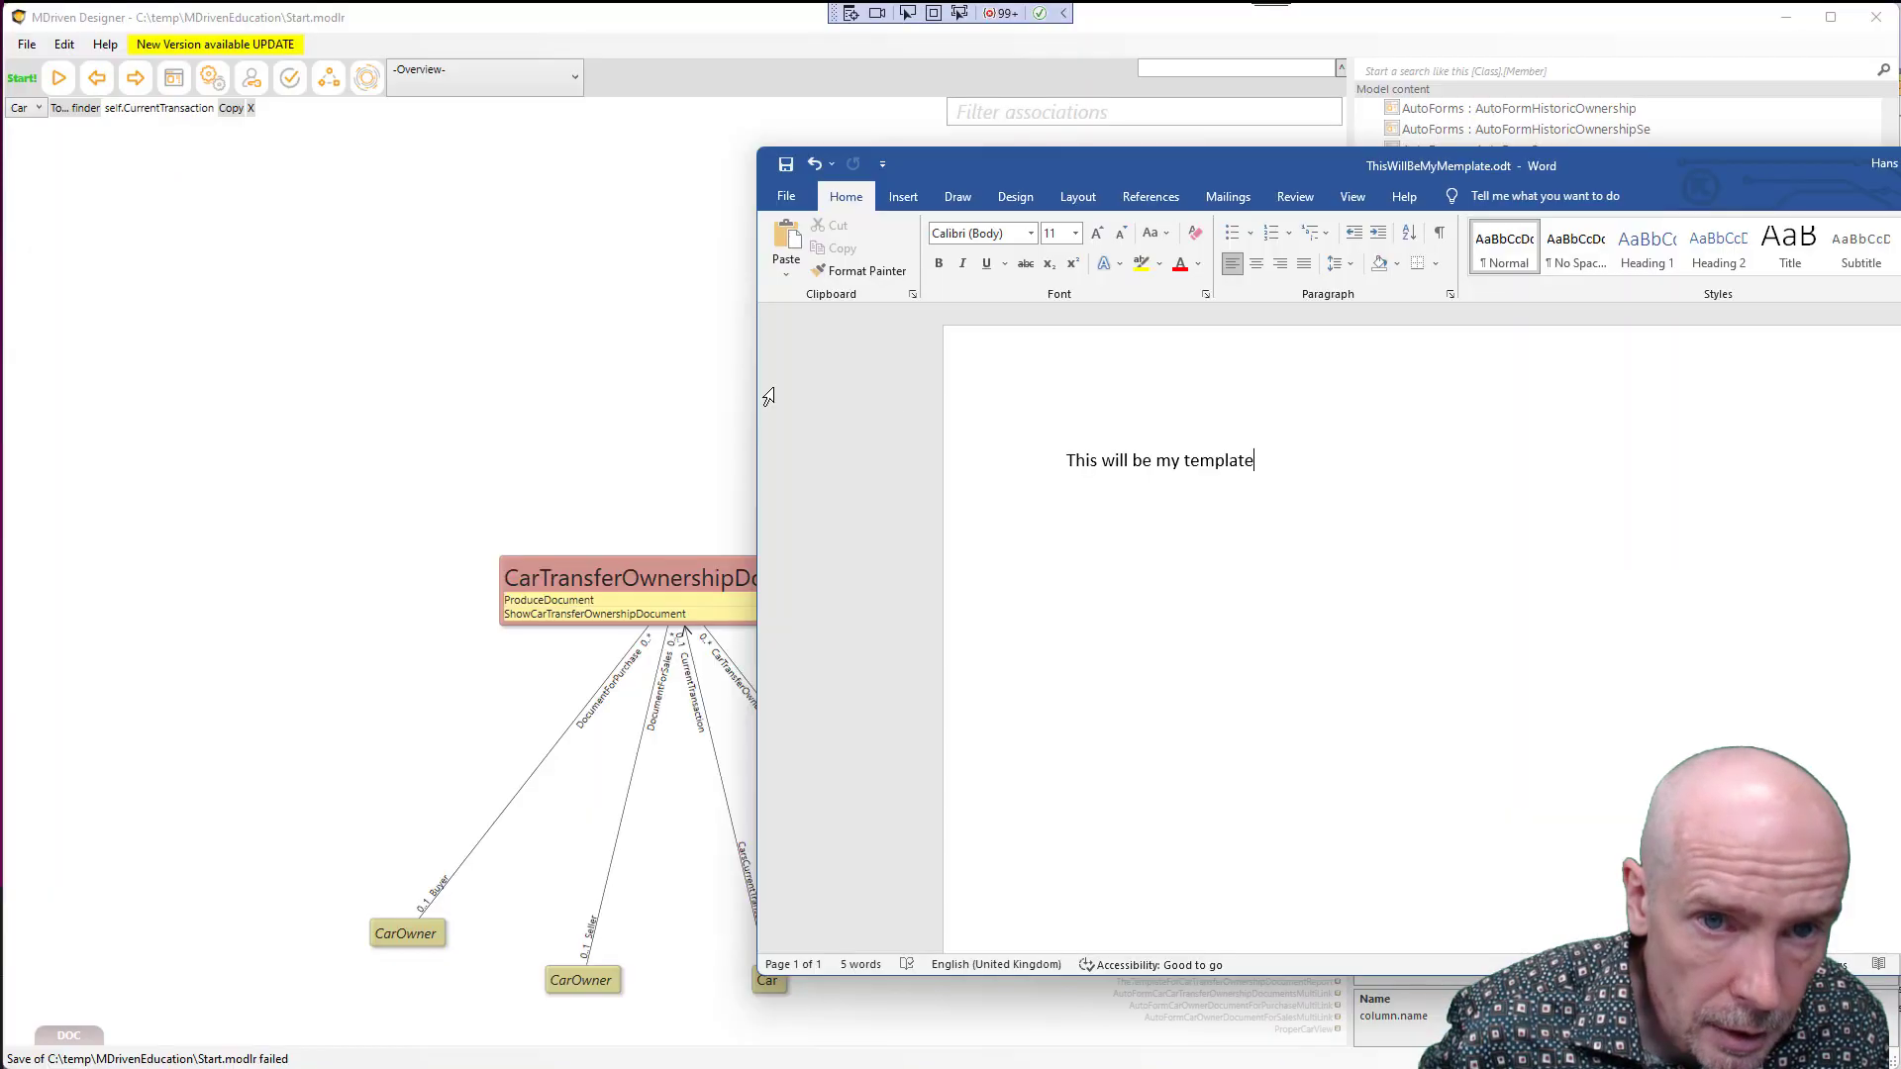
{"action": "left_click_drag", "start_coordinate": [1145, 166], "coordinate": [996, 146]}
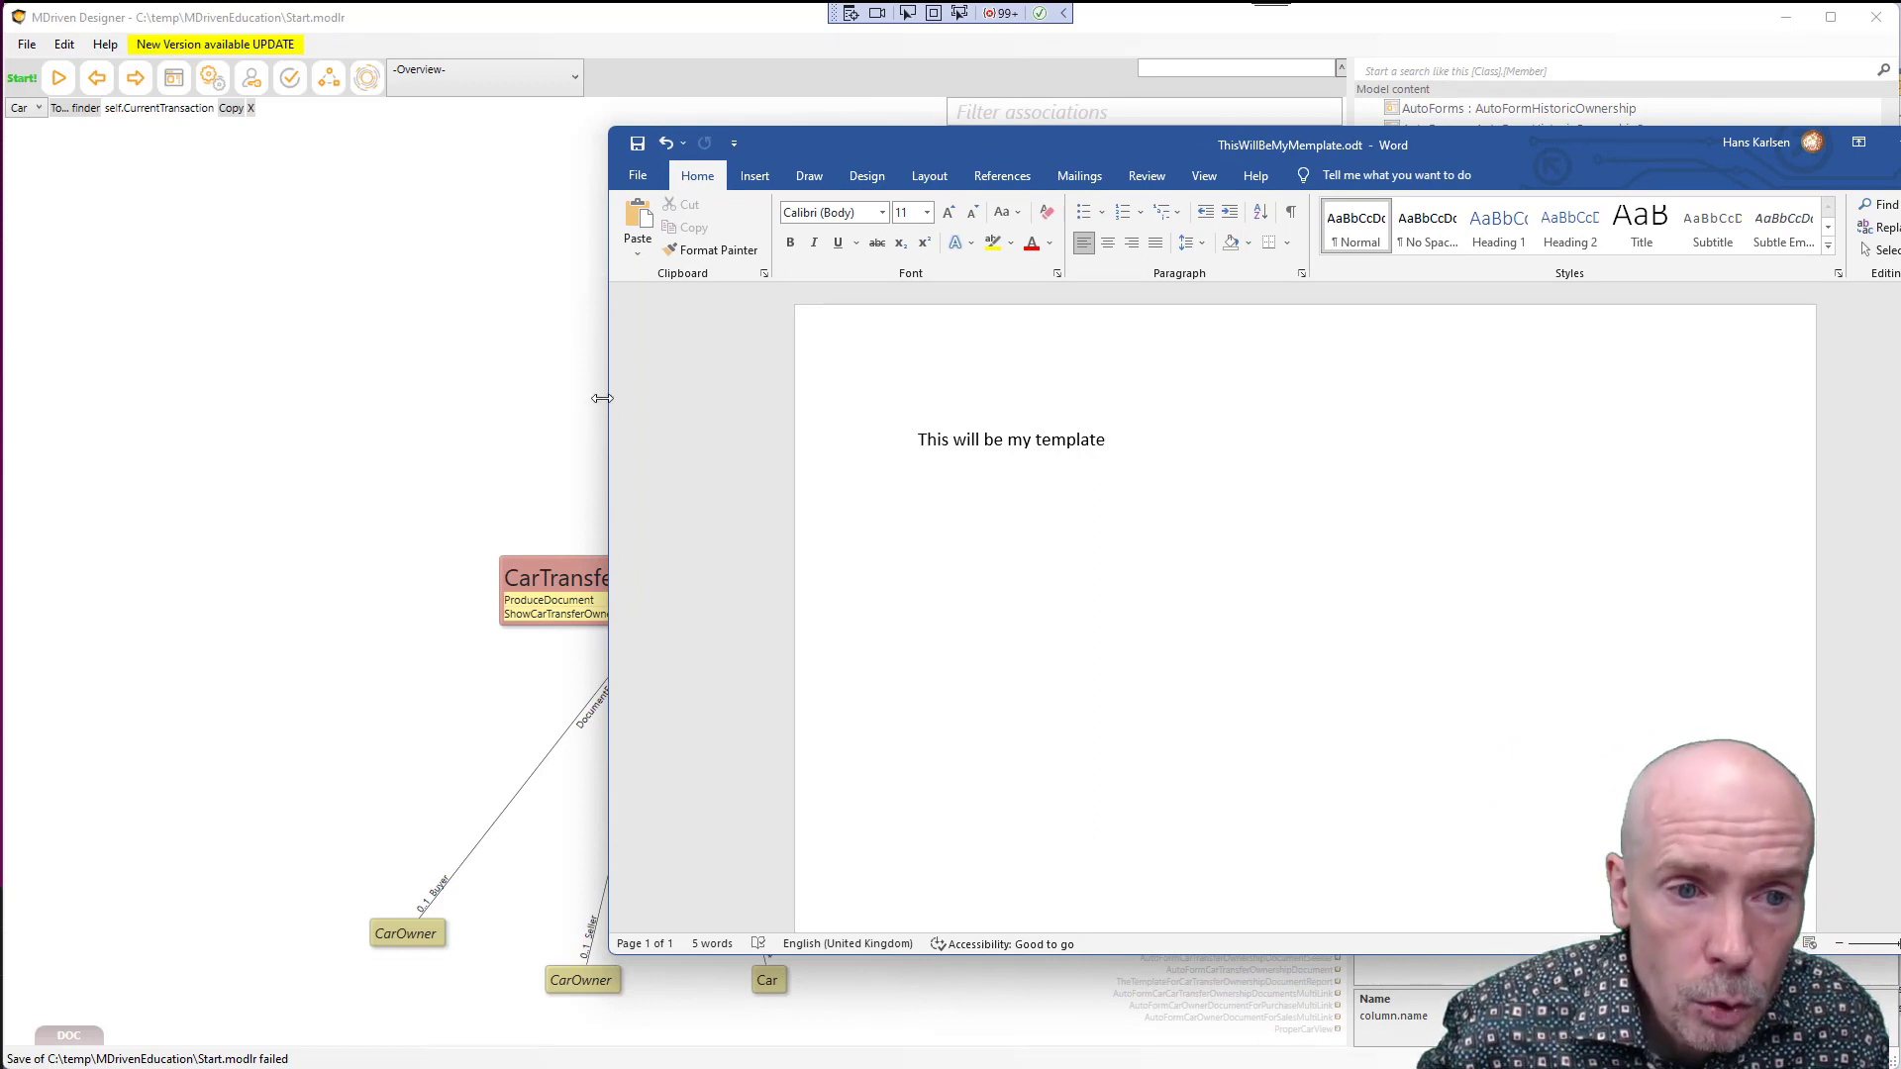
{"action": "left_click_drag", "start_coordinate": [609, 404], "coordinate": [775, 404]}
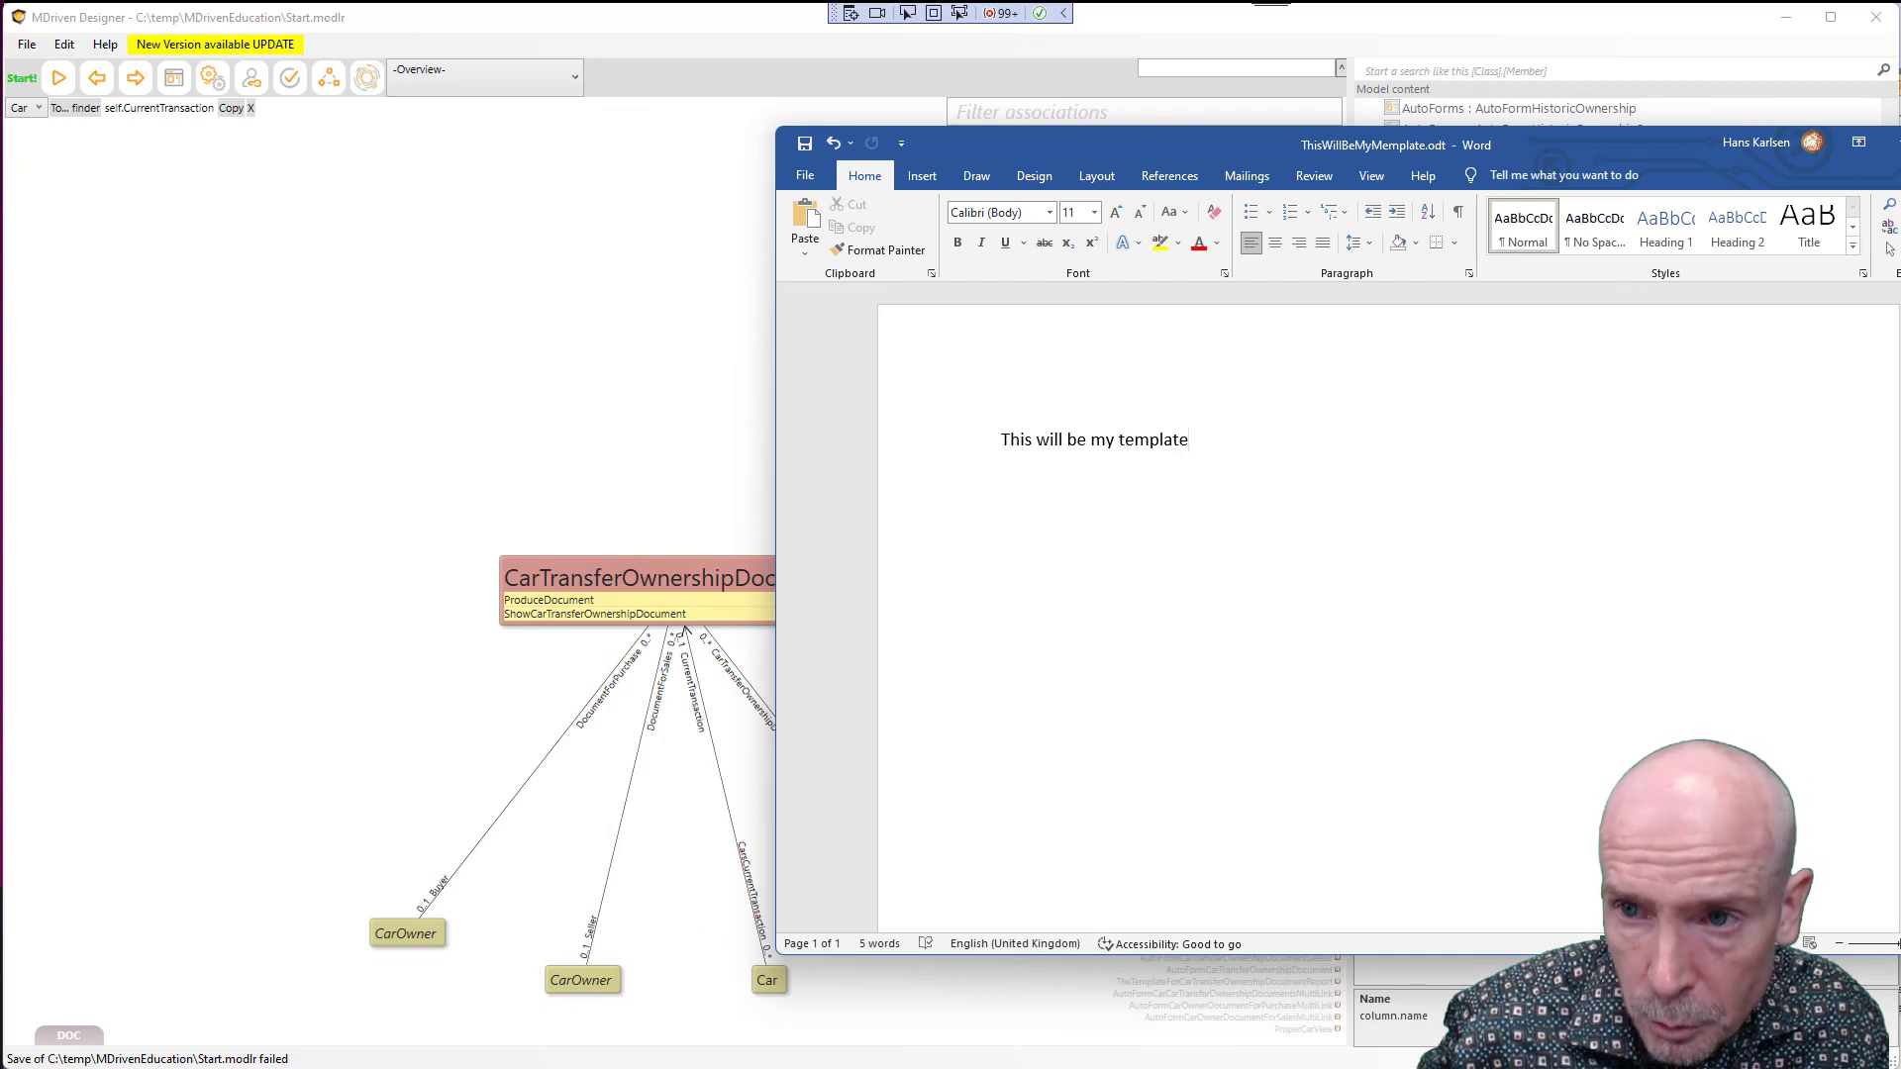
{"action": "left_click_drag", "start_coordinate": [1669, 138], "coordinate": [1465, 113]}
{"action": "left_click", "coordinate": [1788, 119]}
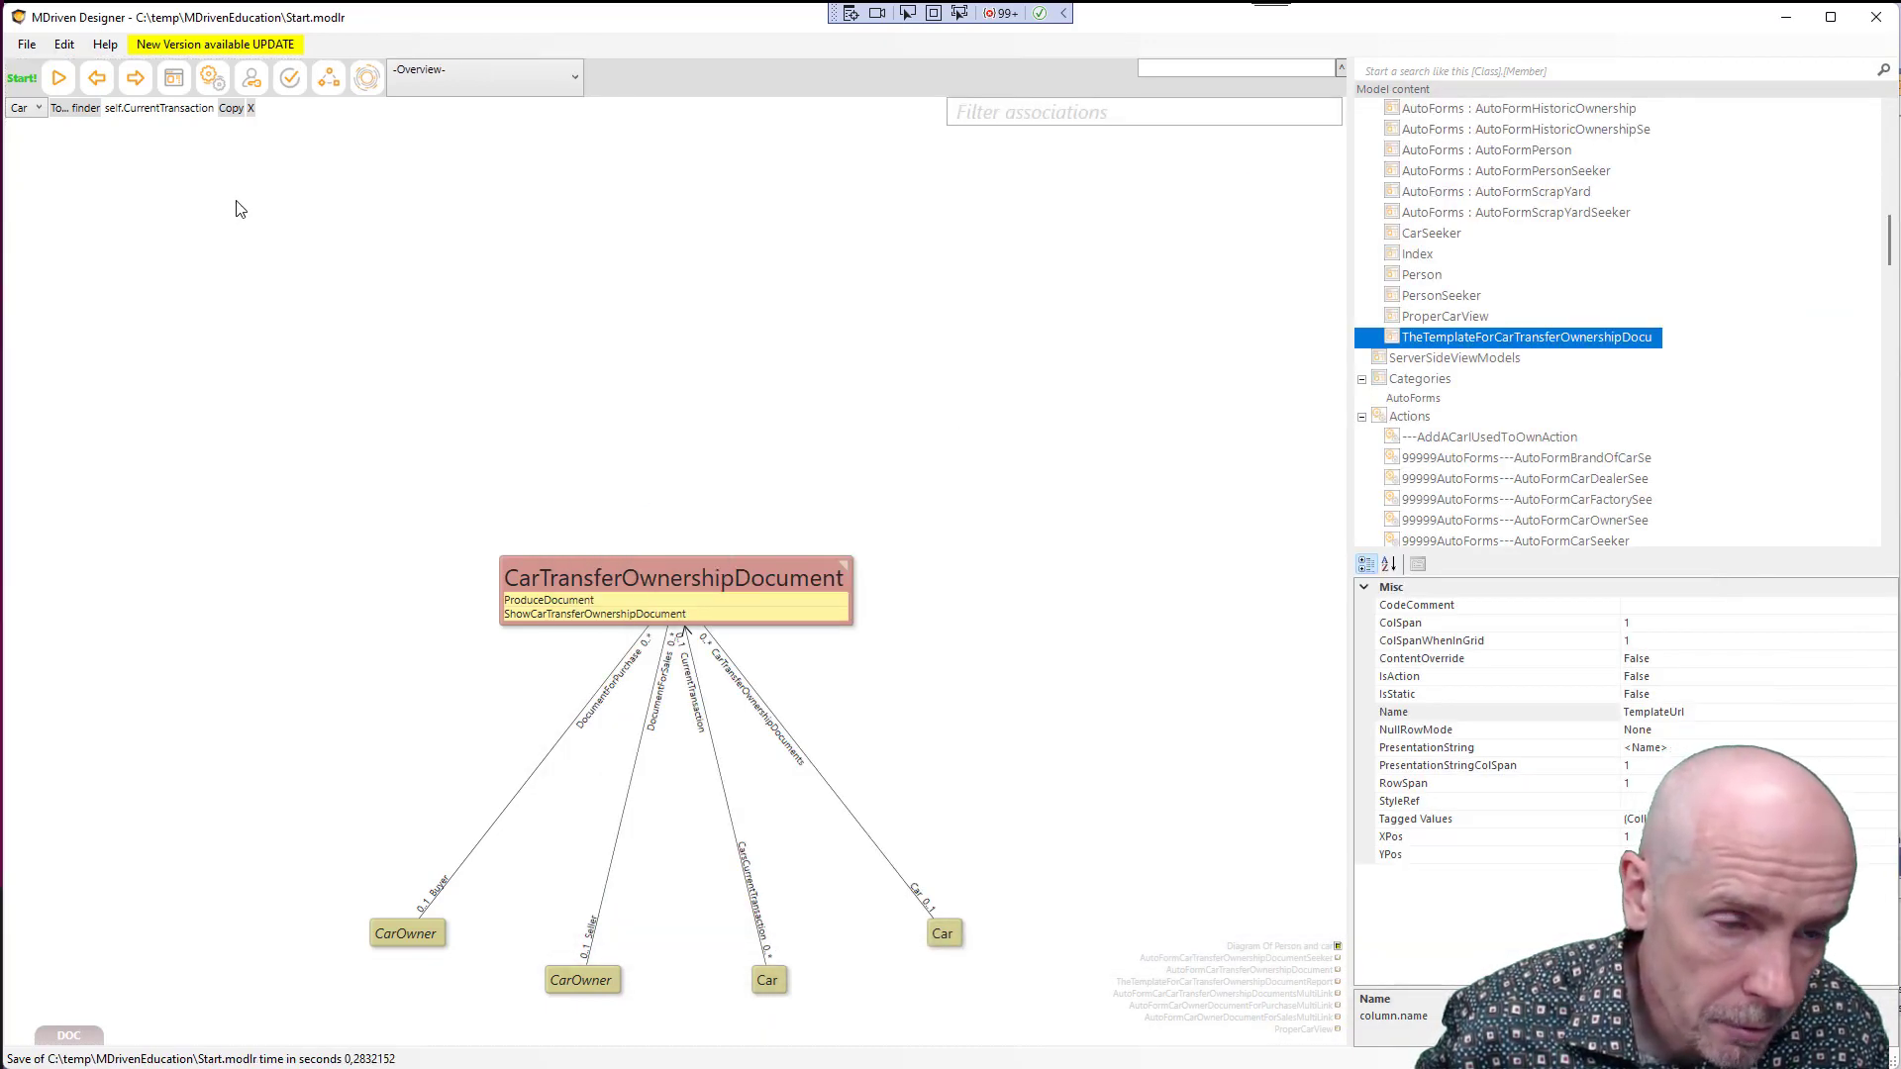
{"action": "key", "text": "super+Tab"}
{"action": "key", "text": "Right"}
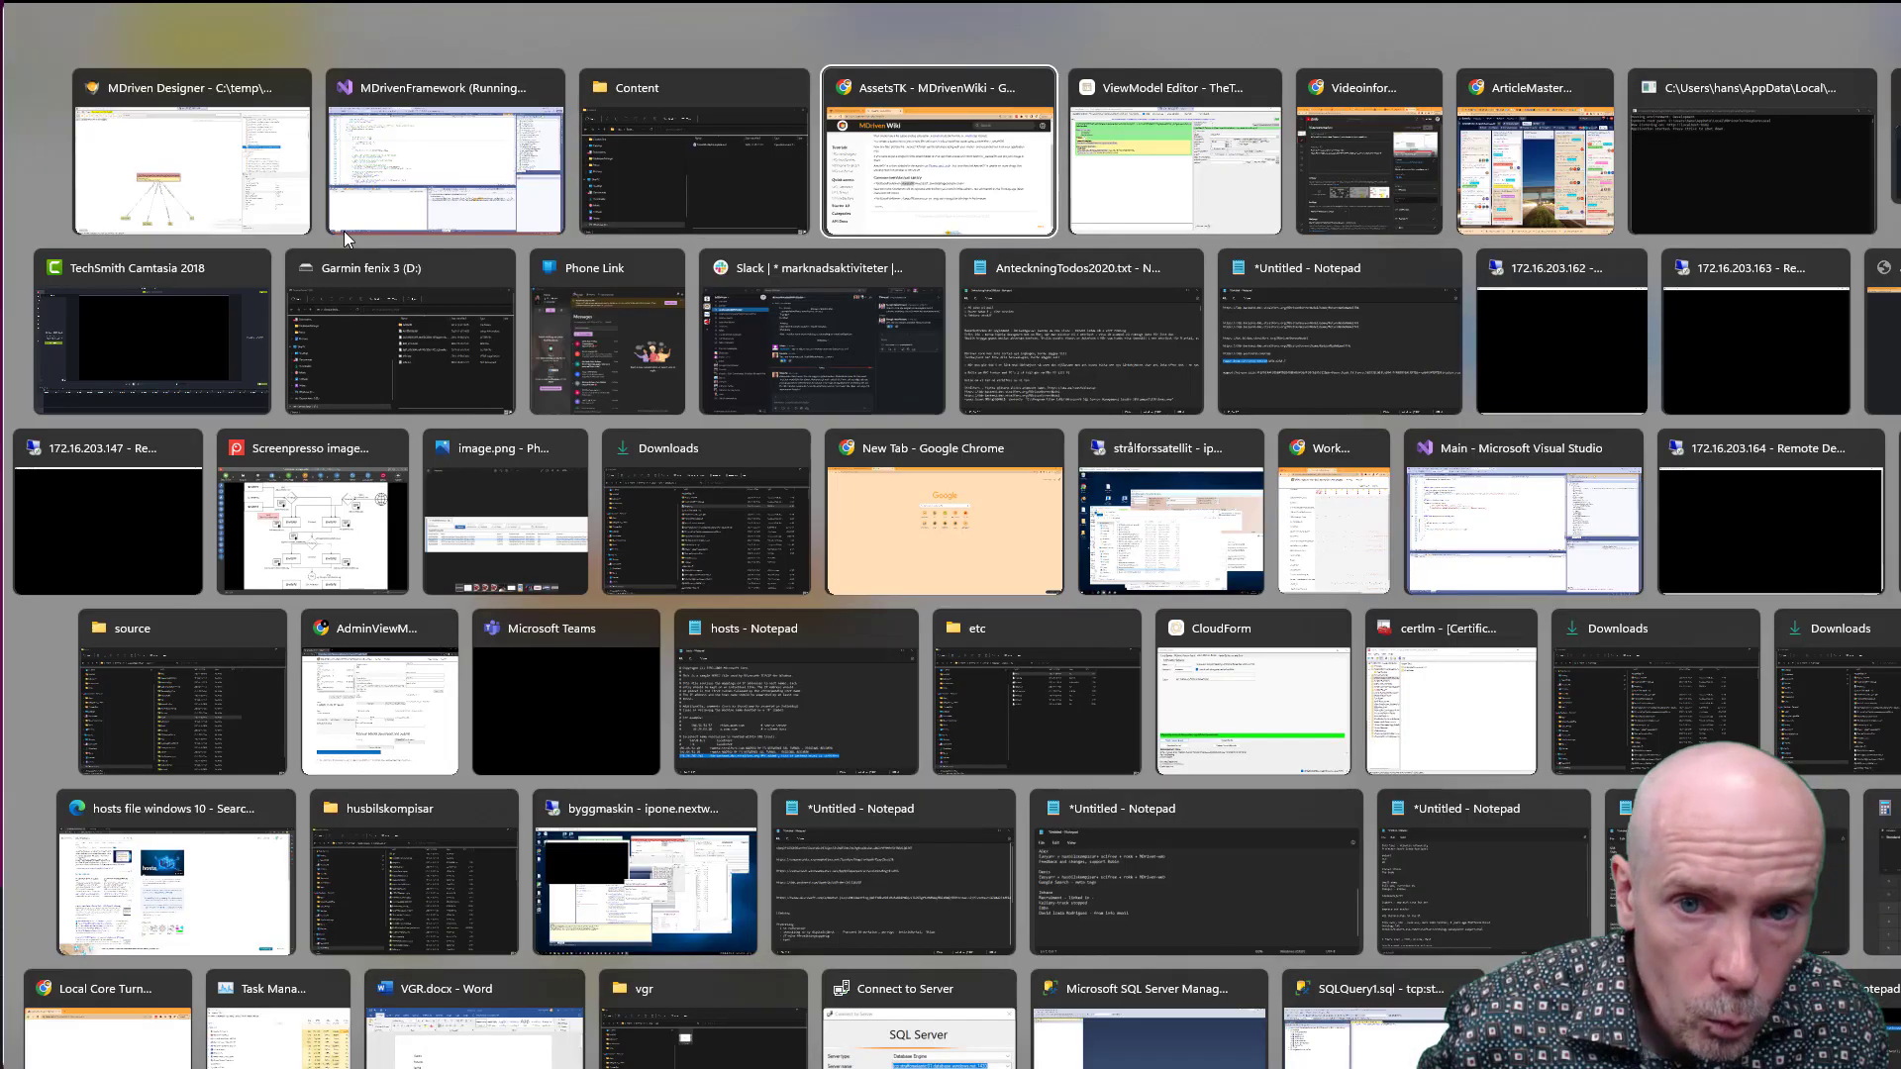
{"action": "key", "text": "Return"}
{"action": "left_click", "coordinate": [406, 139]}
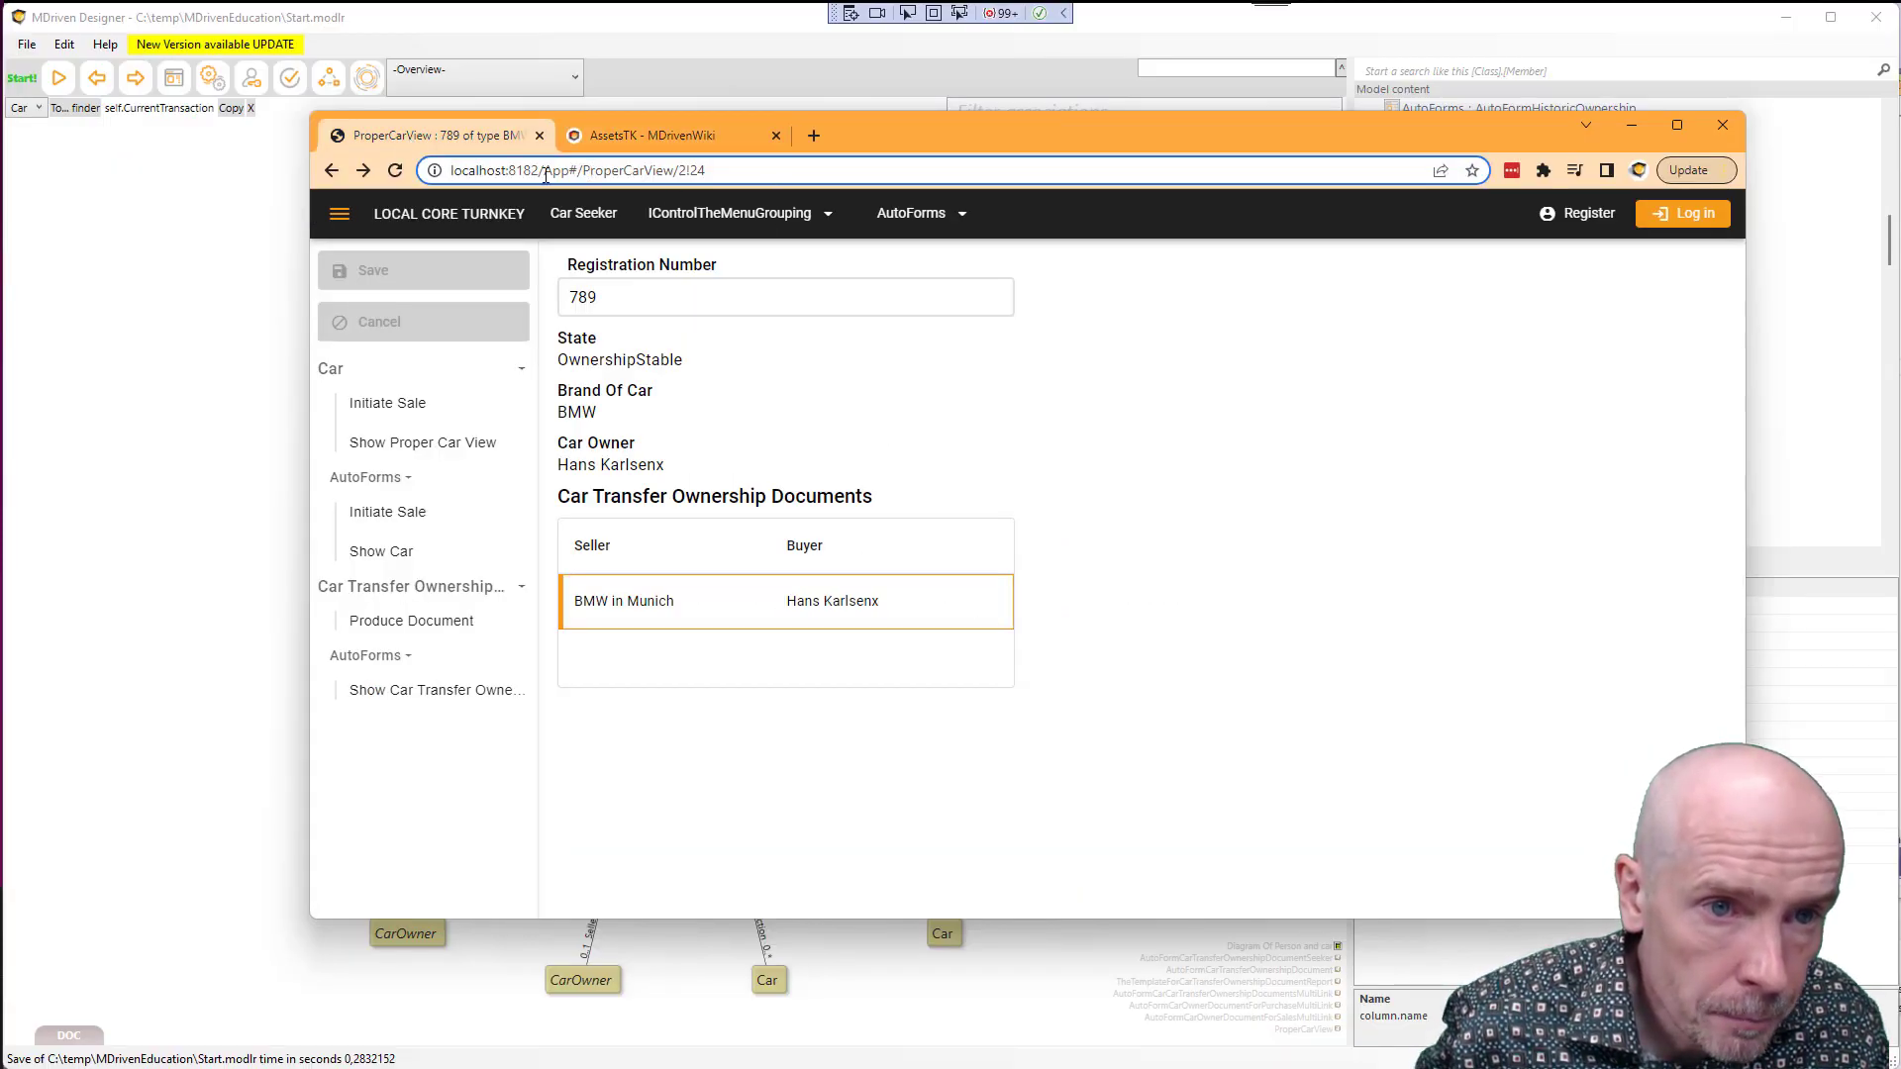
{"action": "left_click_drag", "start_coordinate": [543, 170], "coordinate": [451, 171]}
{"action": "key", "text": "ctrl+c"}
{"action": "left_click", "coordinate": [814, 136]}
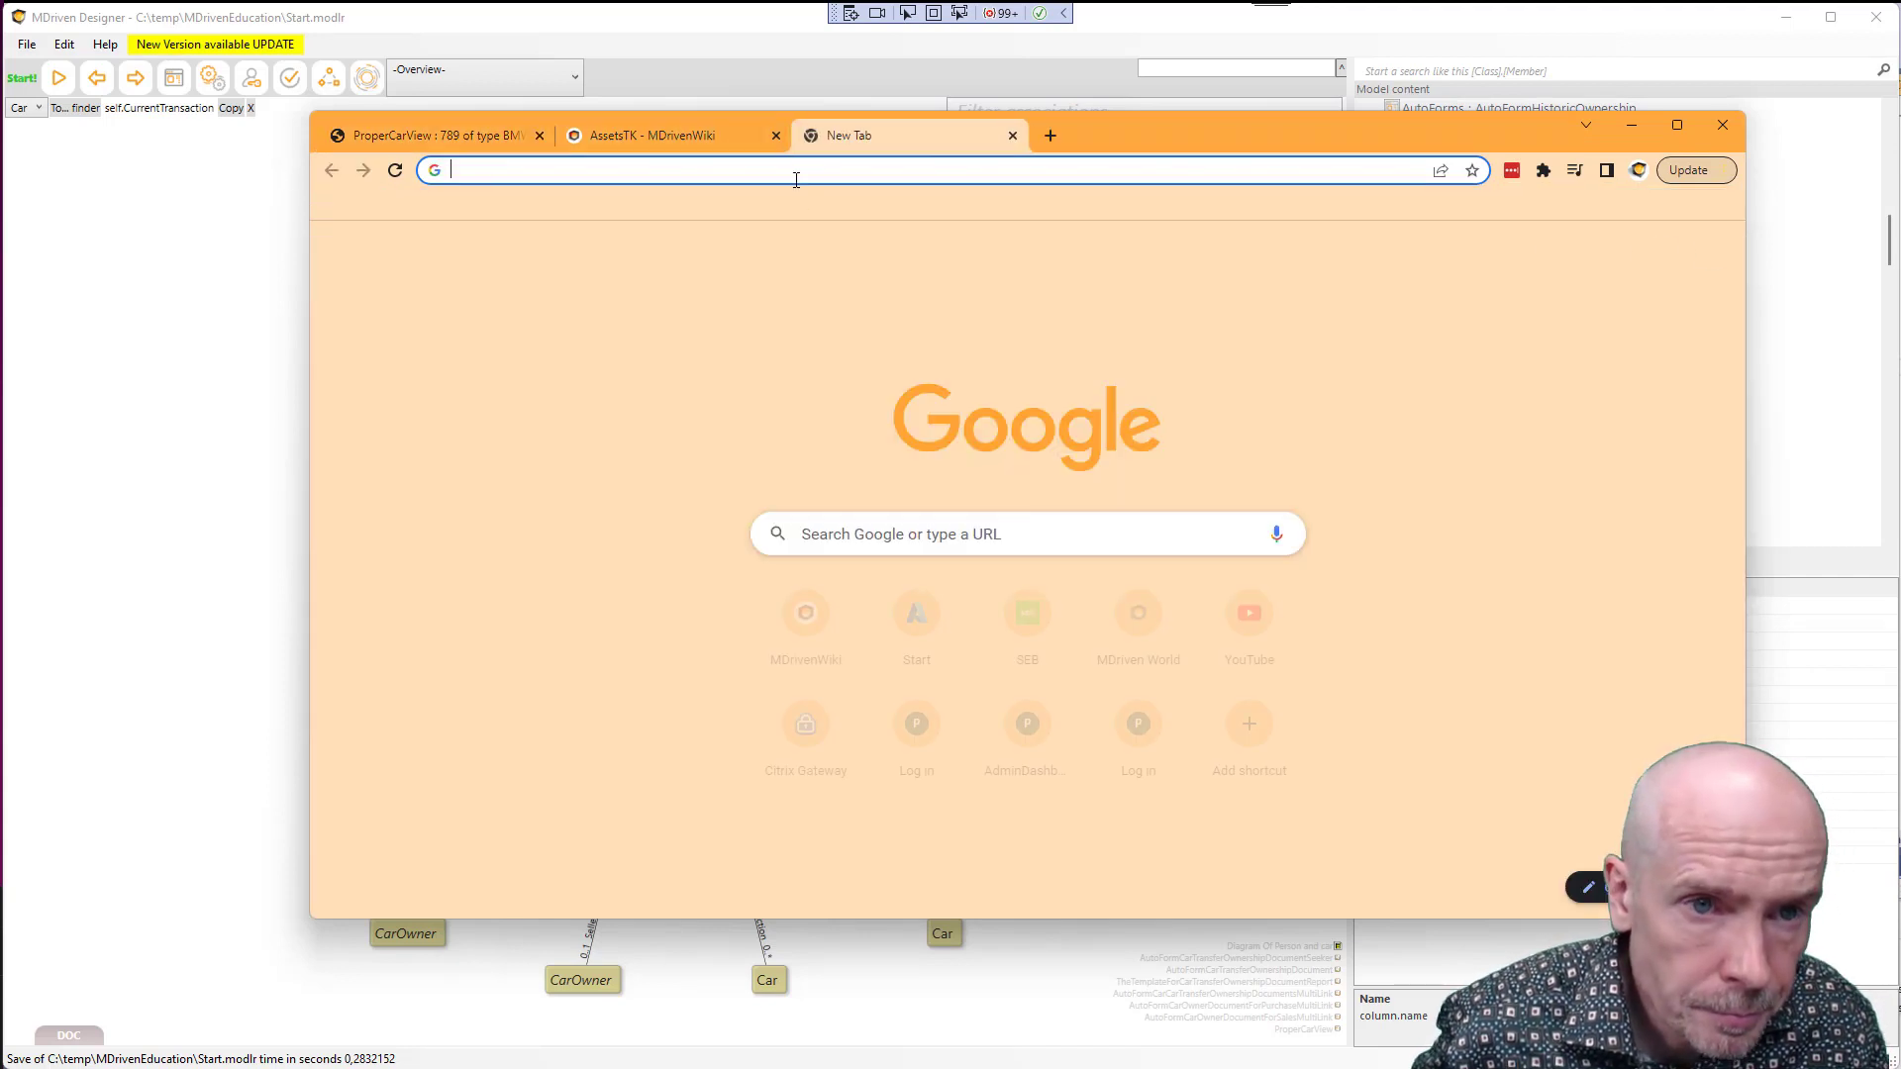
{"action": "key", "text": "ctrl+v"}
{"action": "type", "text": "content"}
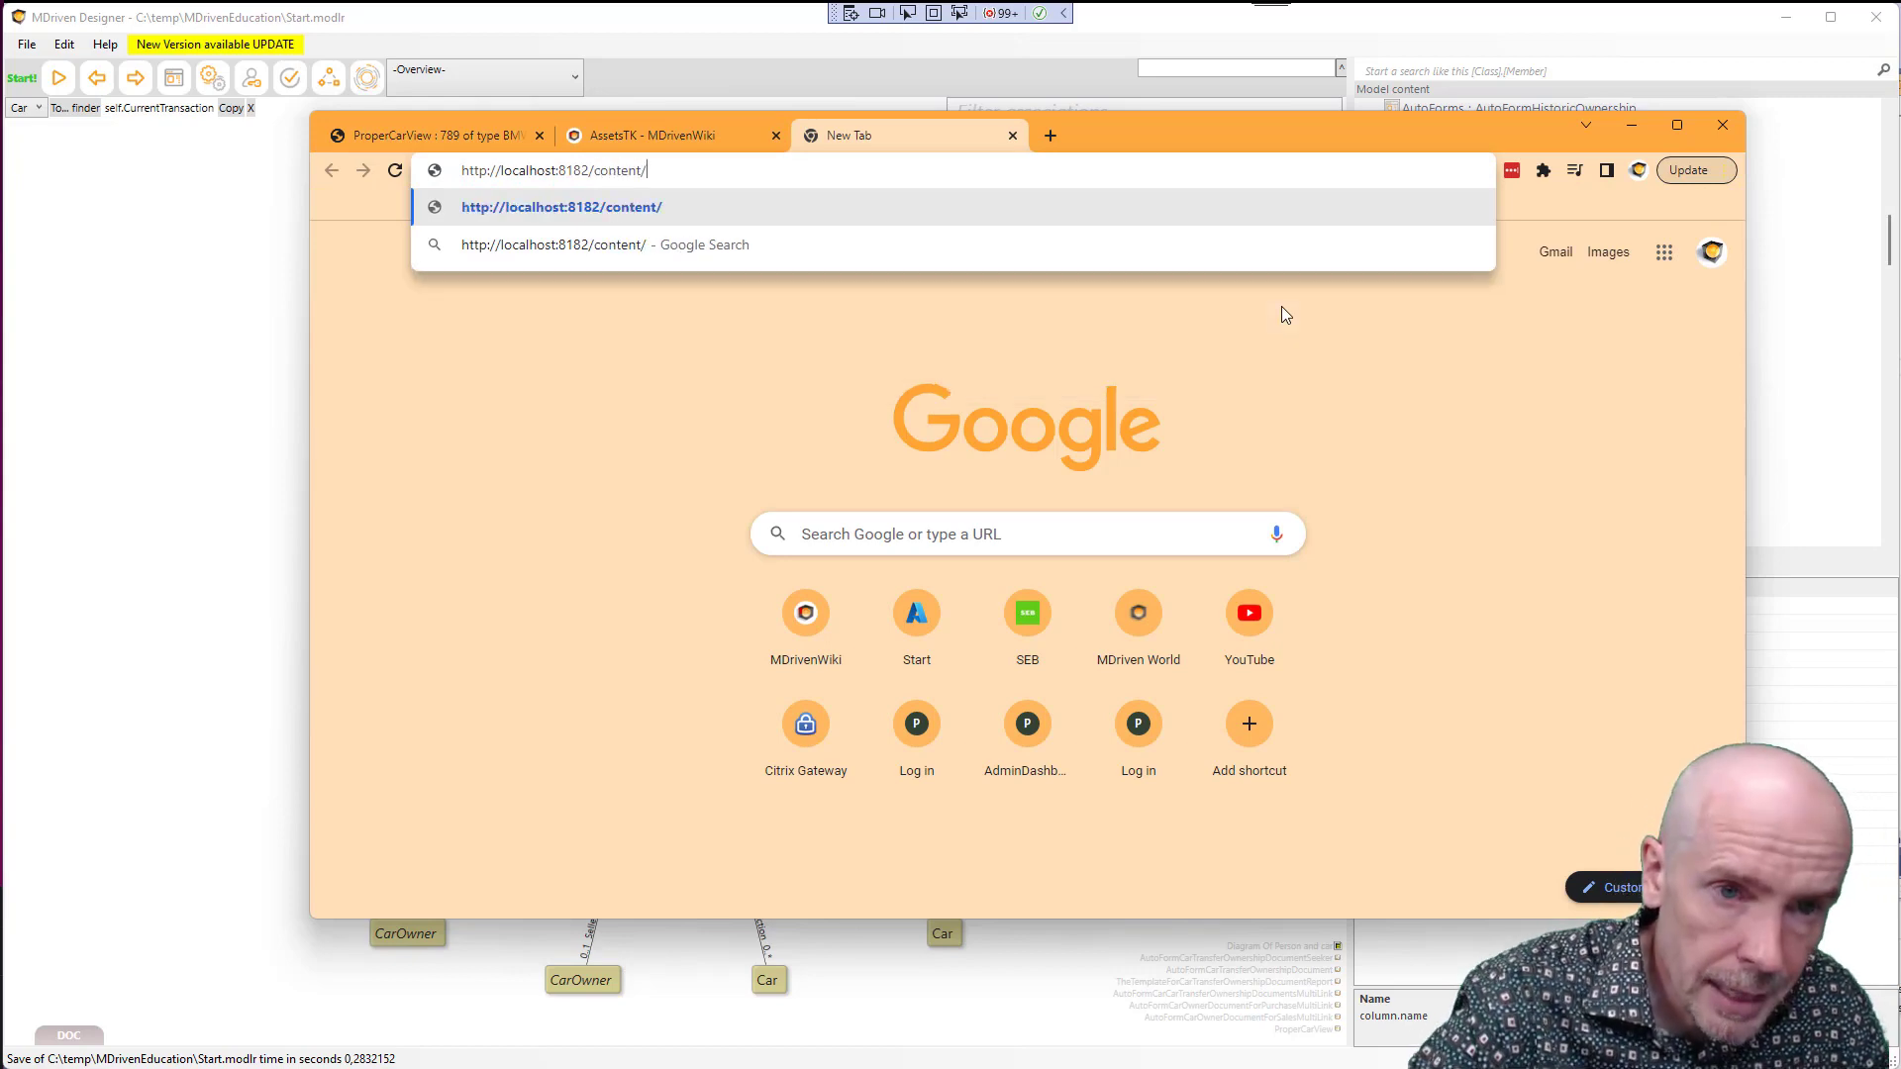
{"action": "key", "text": "super+Tab"}
{"action": "key", "text": "Right"}
{"action": "key", "text": "Right"}
{"action": "key", "text": "Return"}
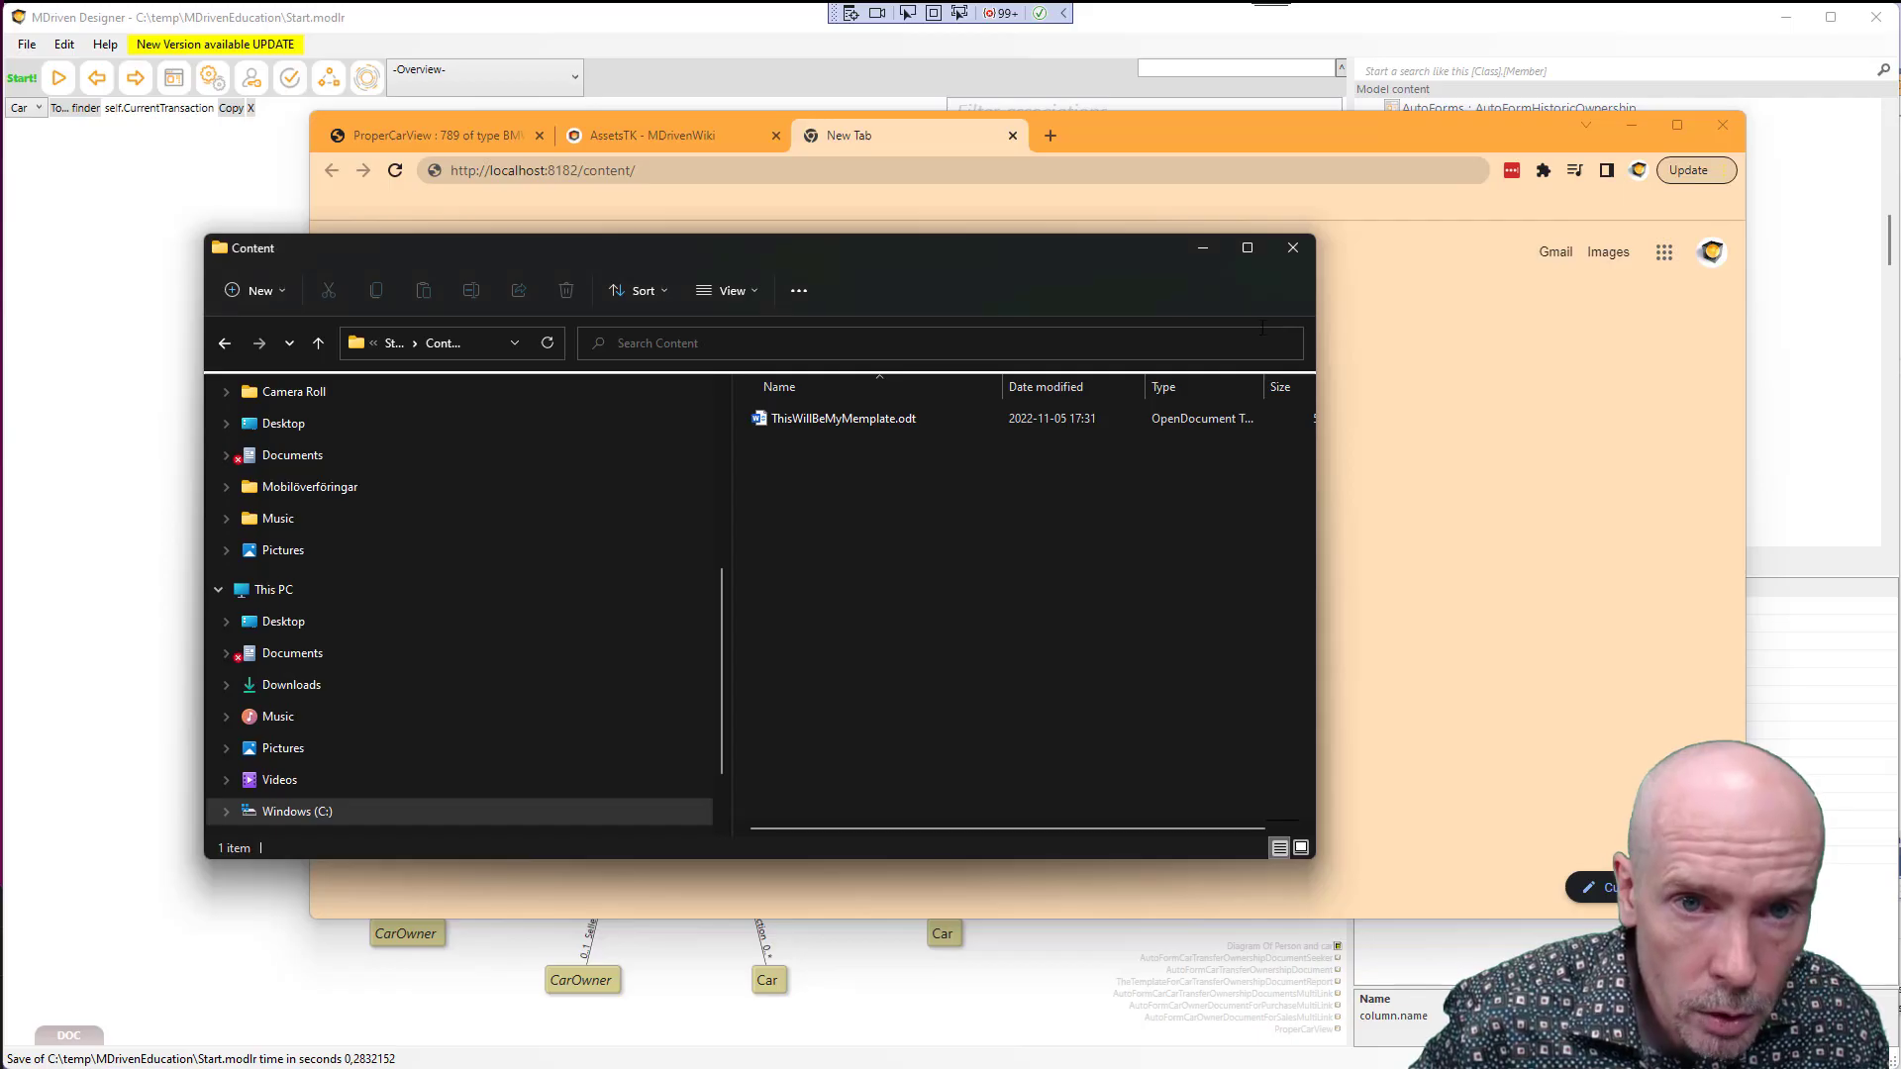
{"action": "left_click", "coordinate": [804, 419]}
{"action": "left_click", "coordinate": [806, 417]}
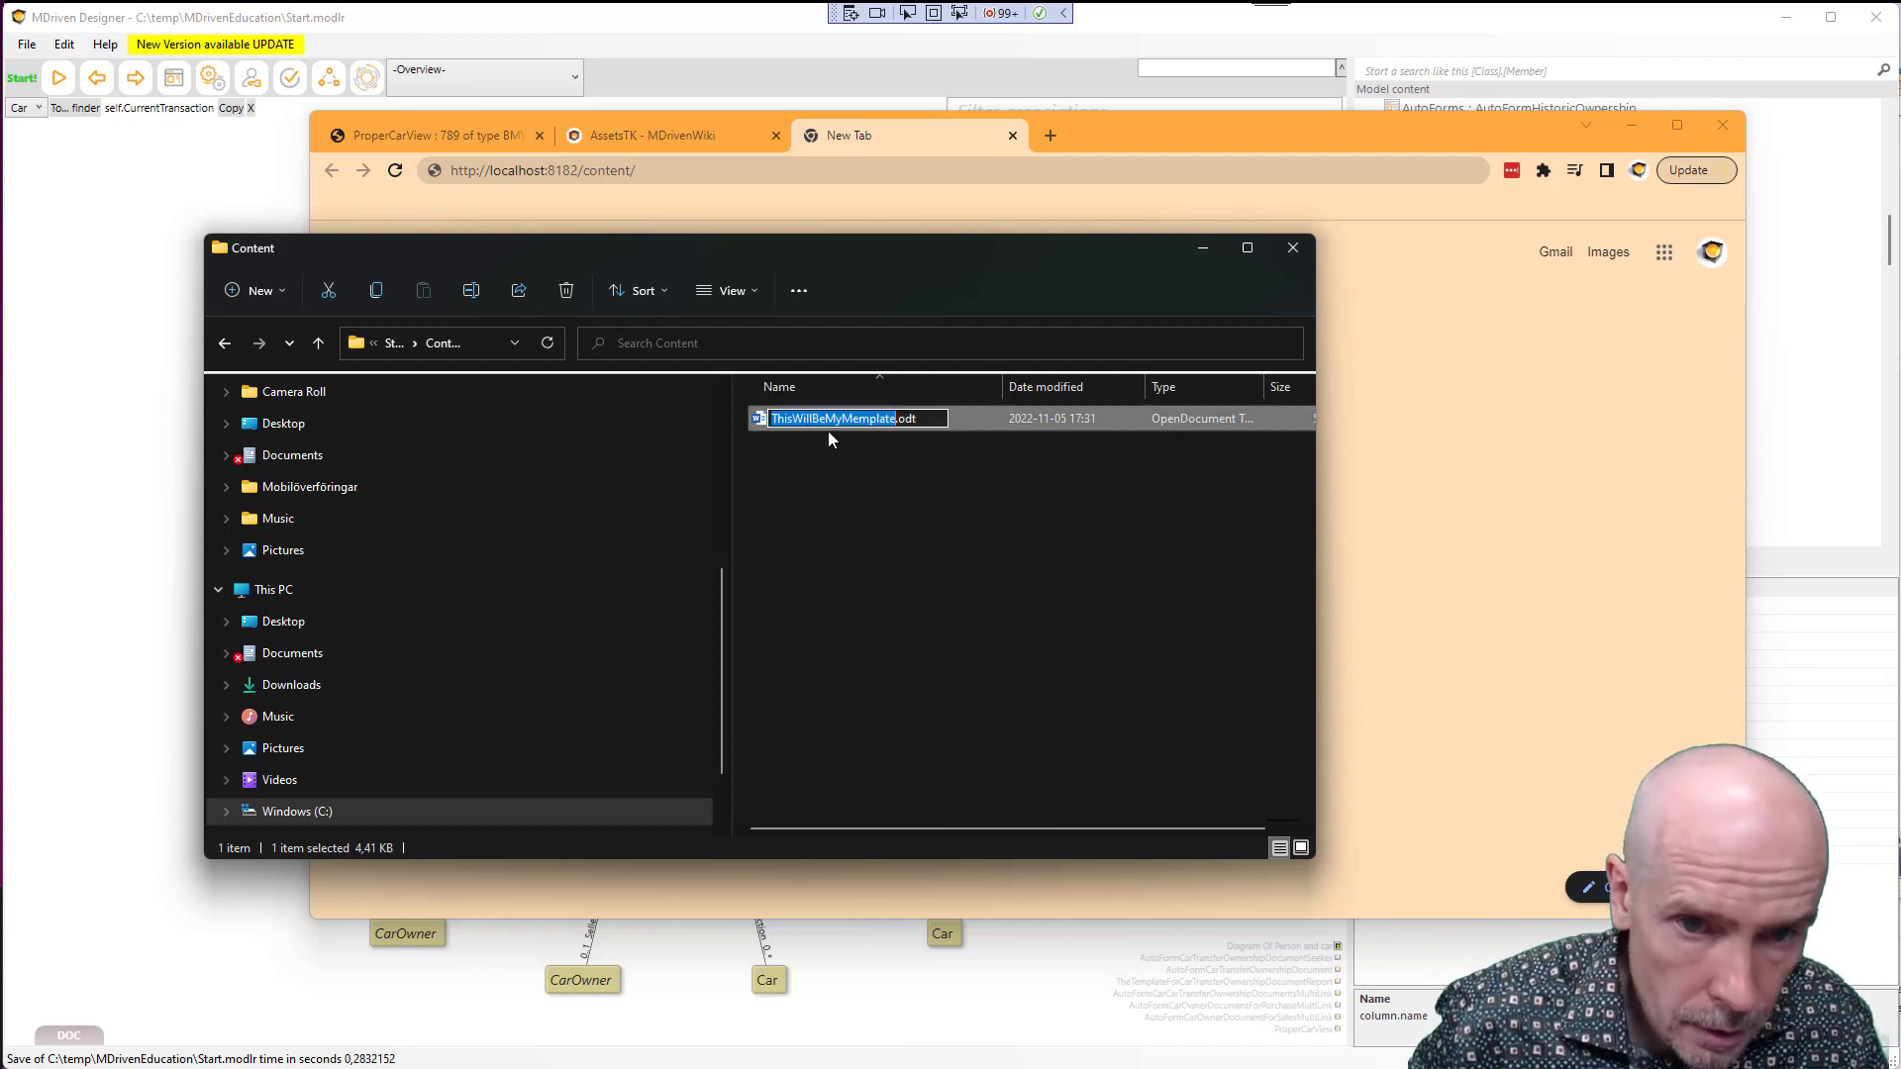
{"action": "key", "text": "ctrl+c"}
{"action": "key", "text": "alt+Tab"}
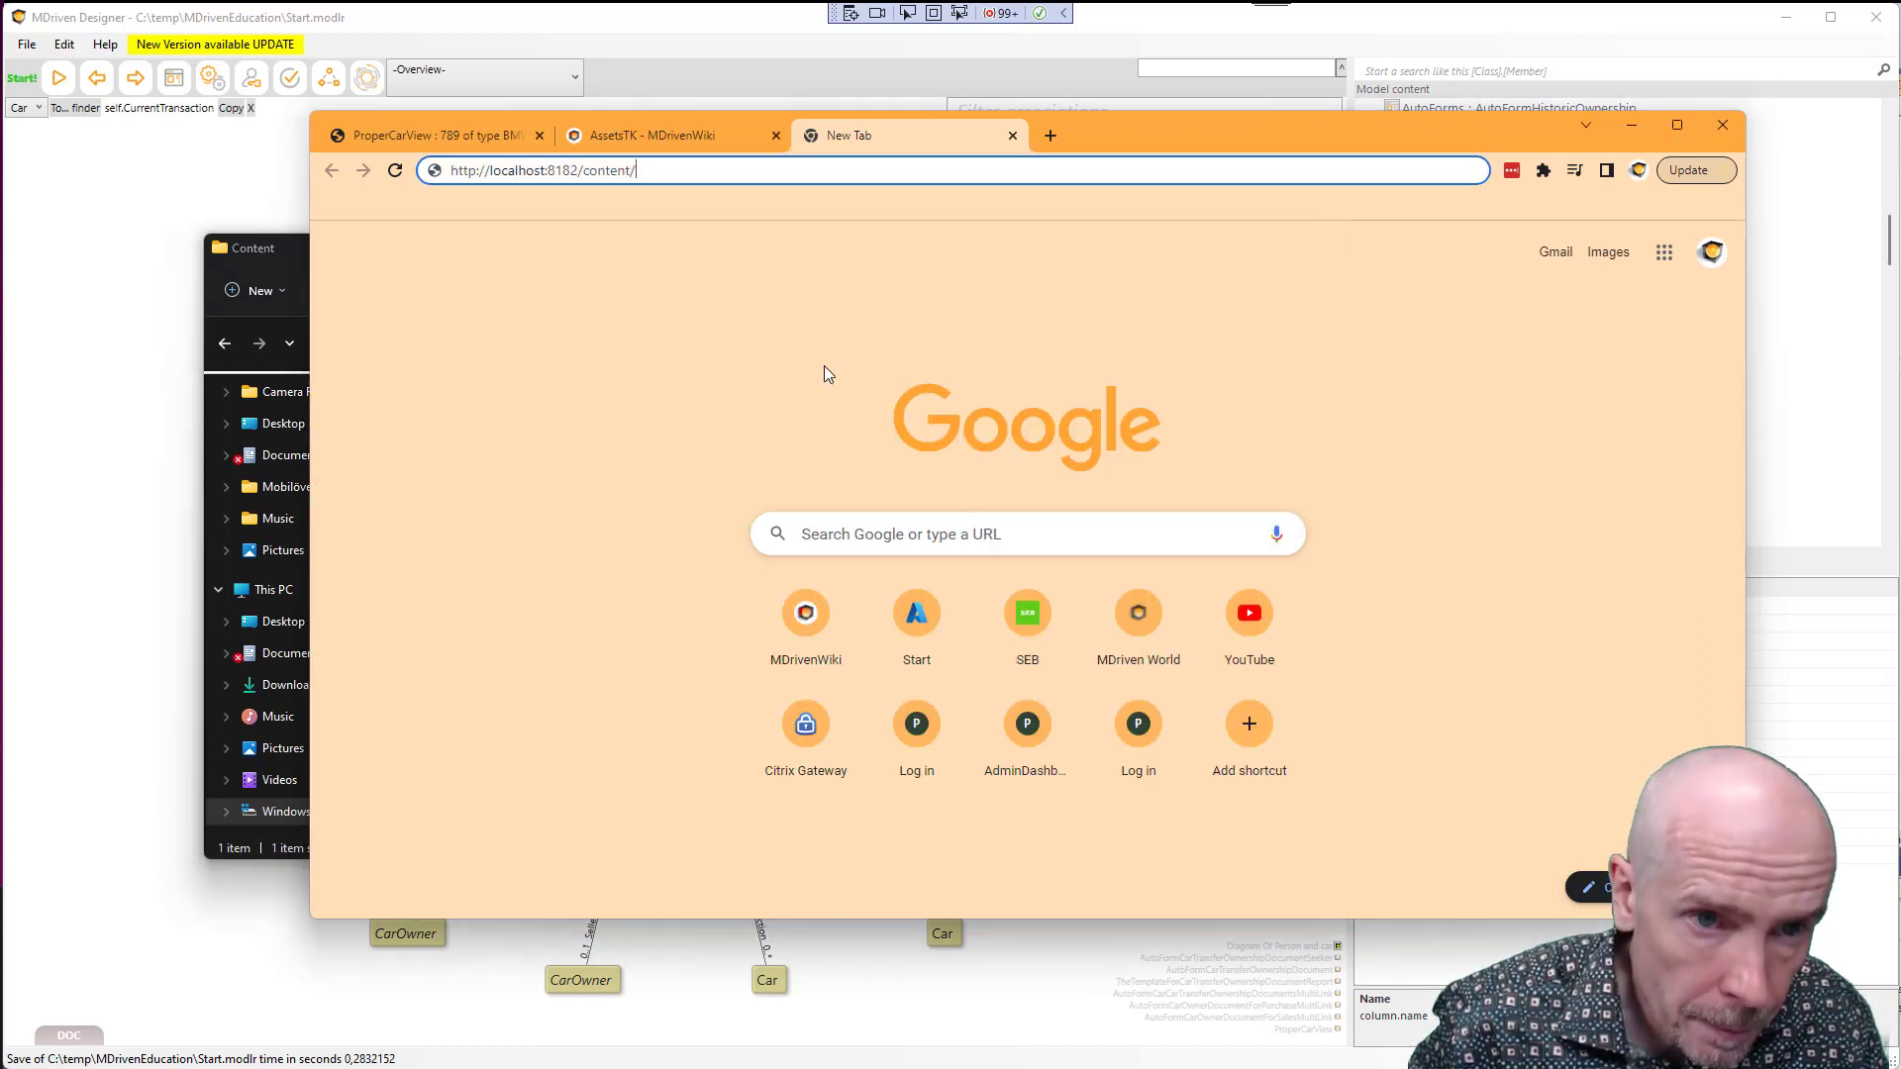
{"action": "key", "text": "ctrl+v"}
{"action": "key", "text": "Return"}
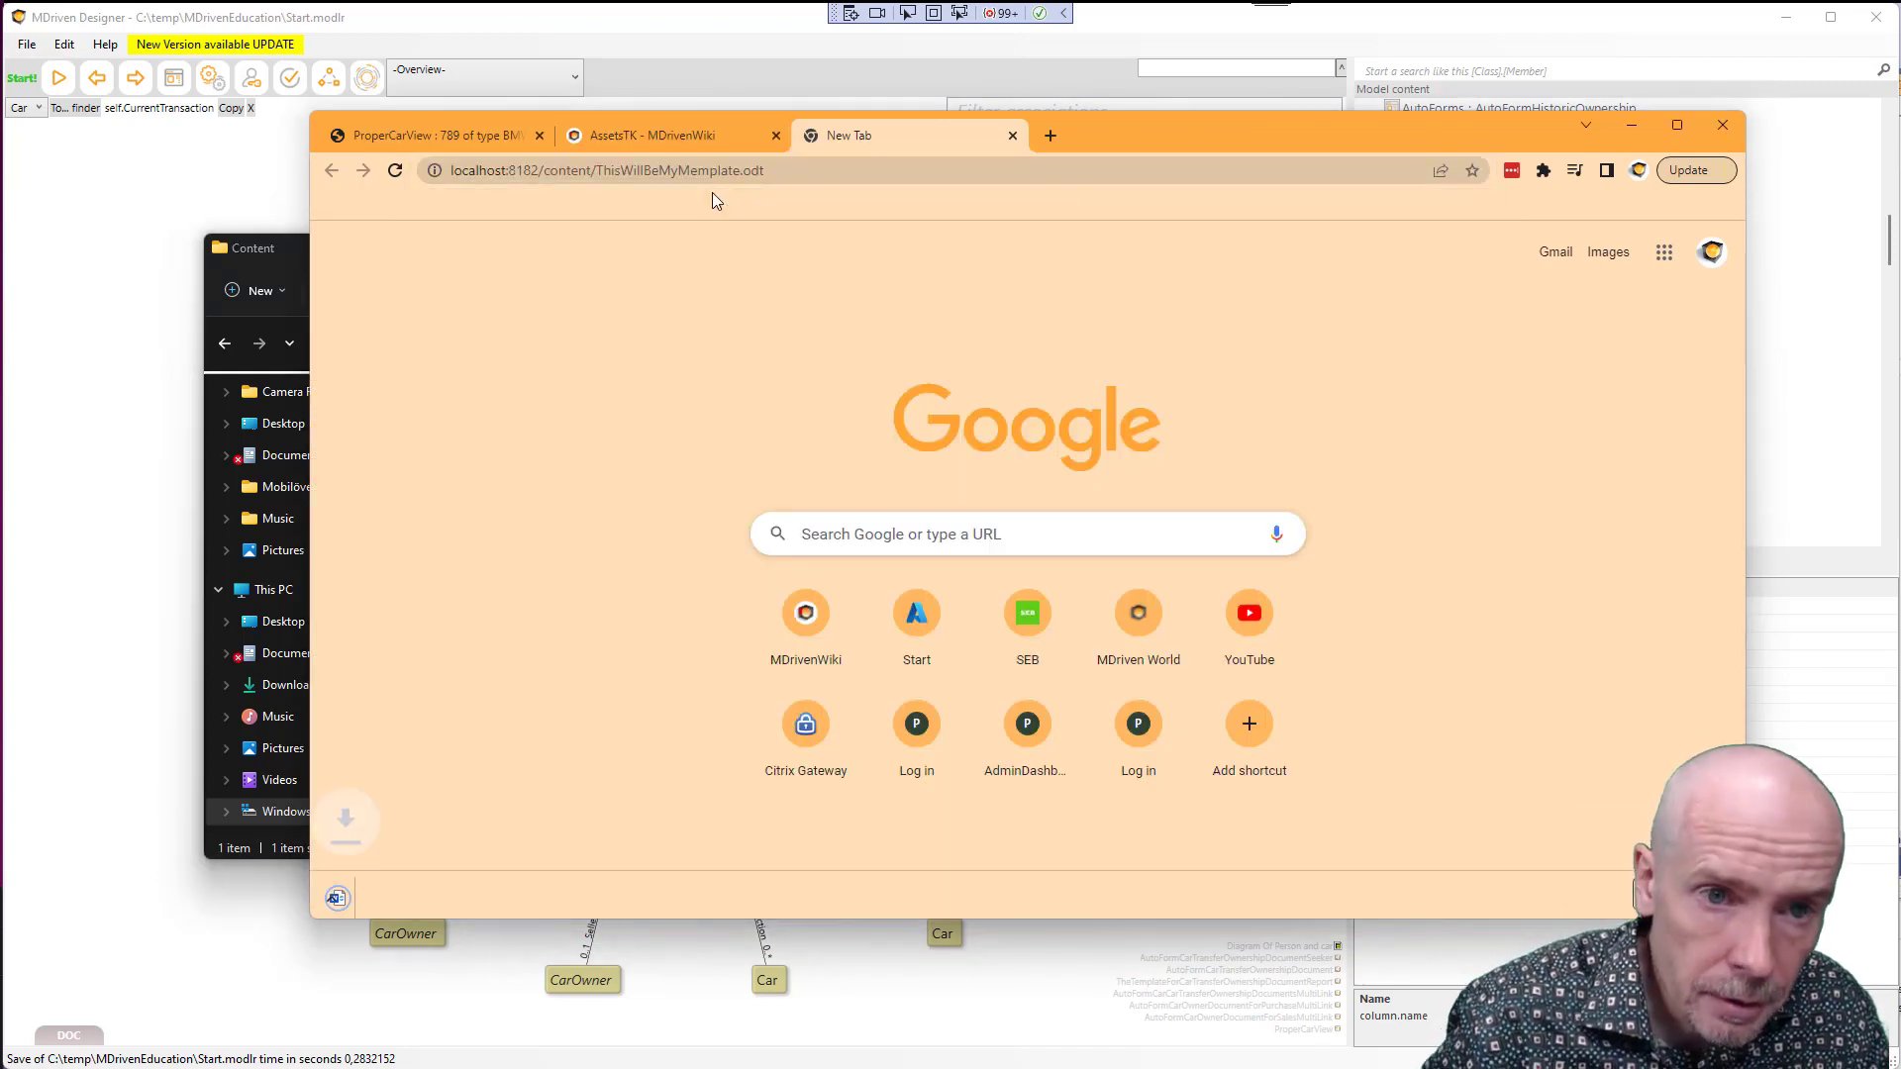
Open the downloaded template in Word to check its content, clear the other Word document out of the way and close the template
{"action": "left_click", "coordinate": [462, 890]}
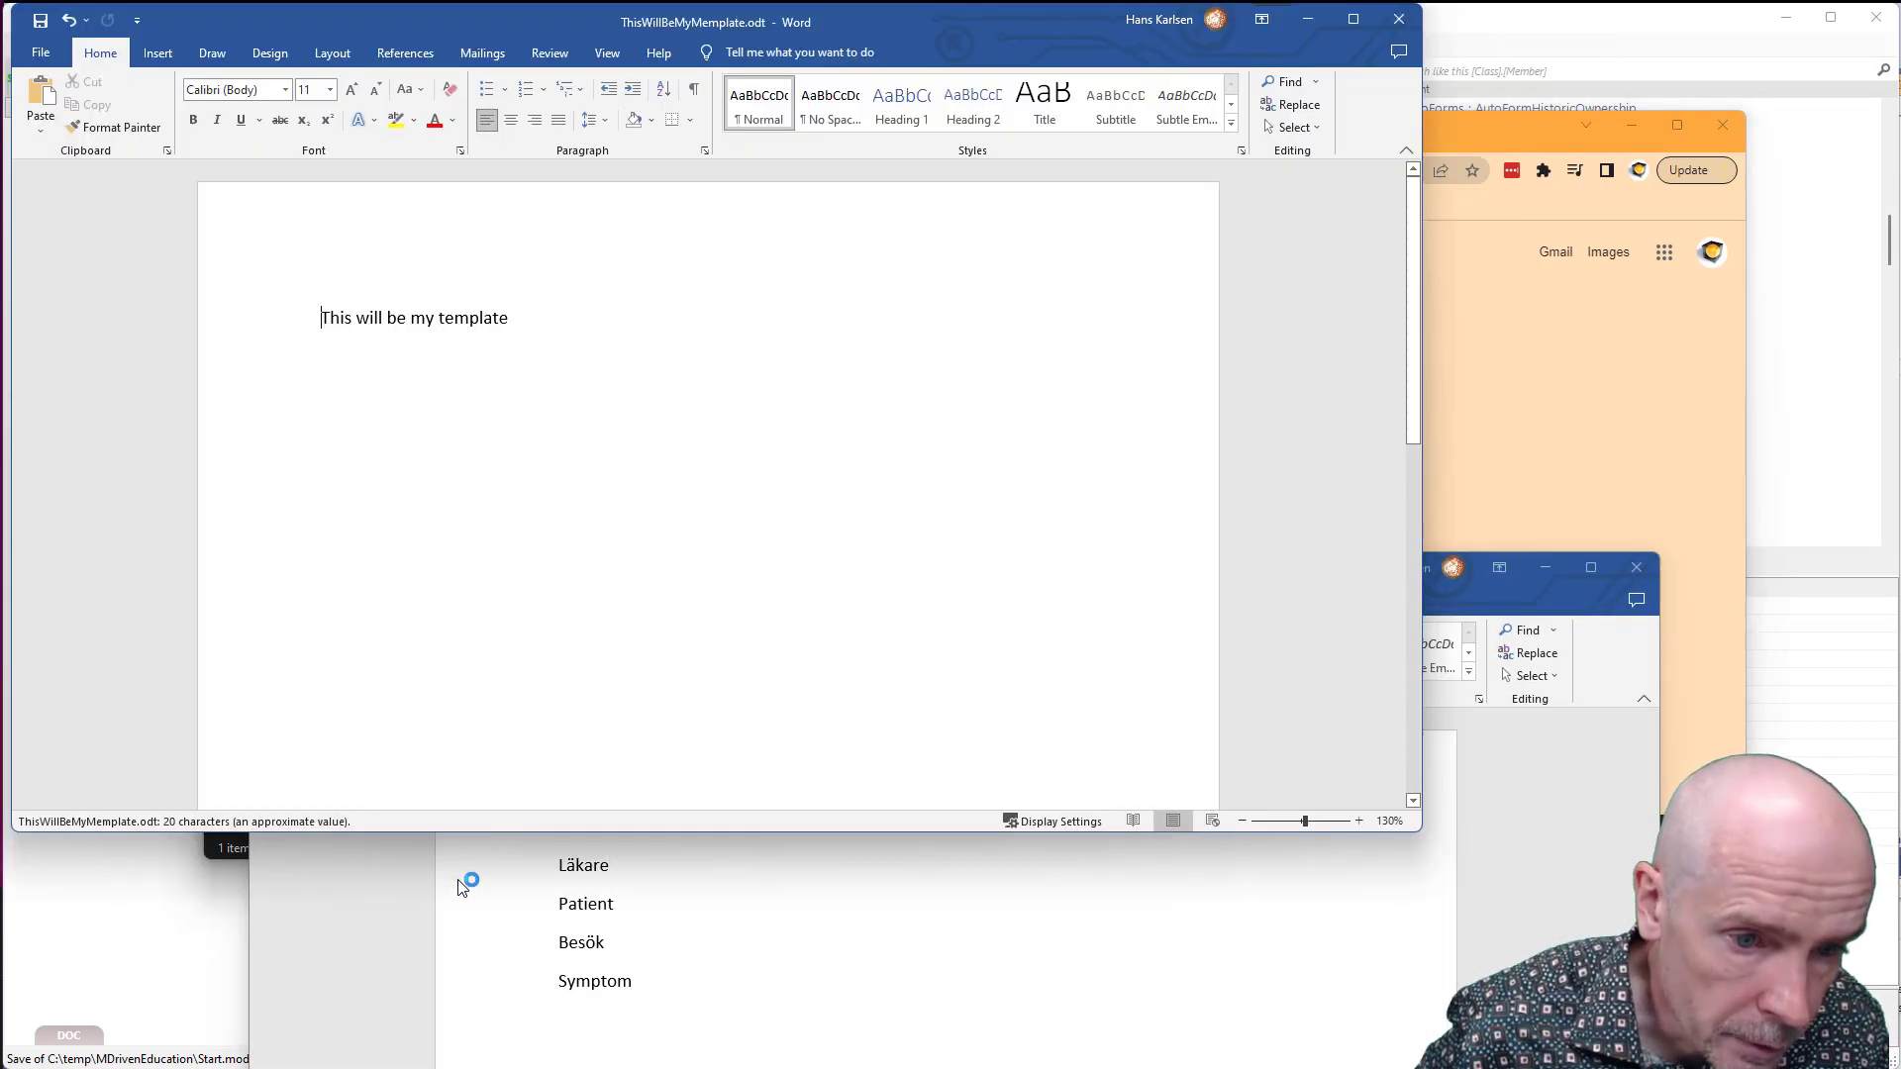
{"action": "left_click", "coordinate": [479, 466]}
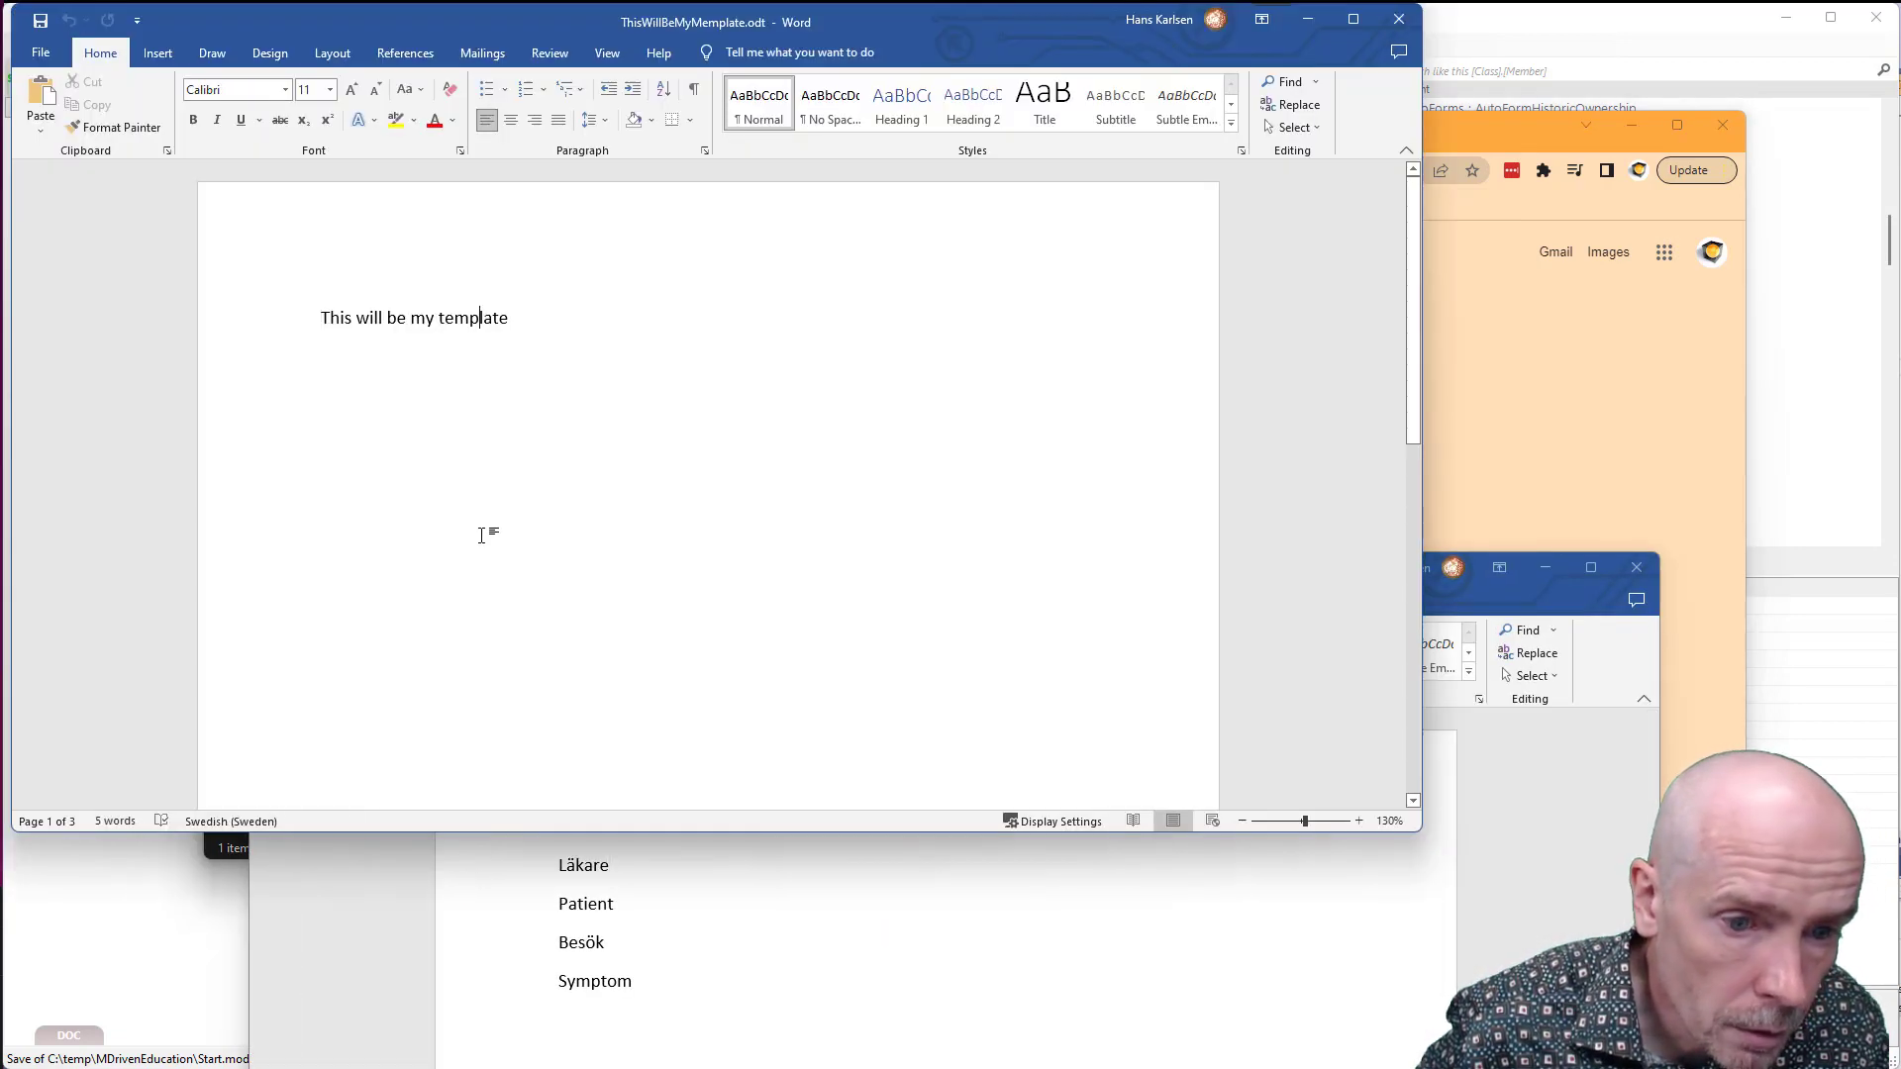
{"action": "left_click", "coordinate": [1553, 573]}
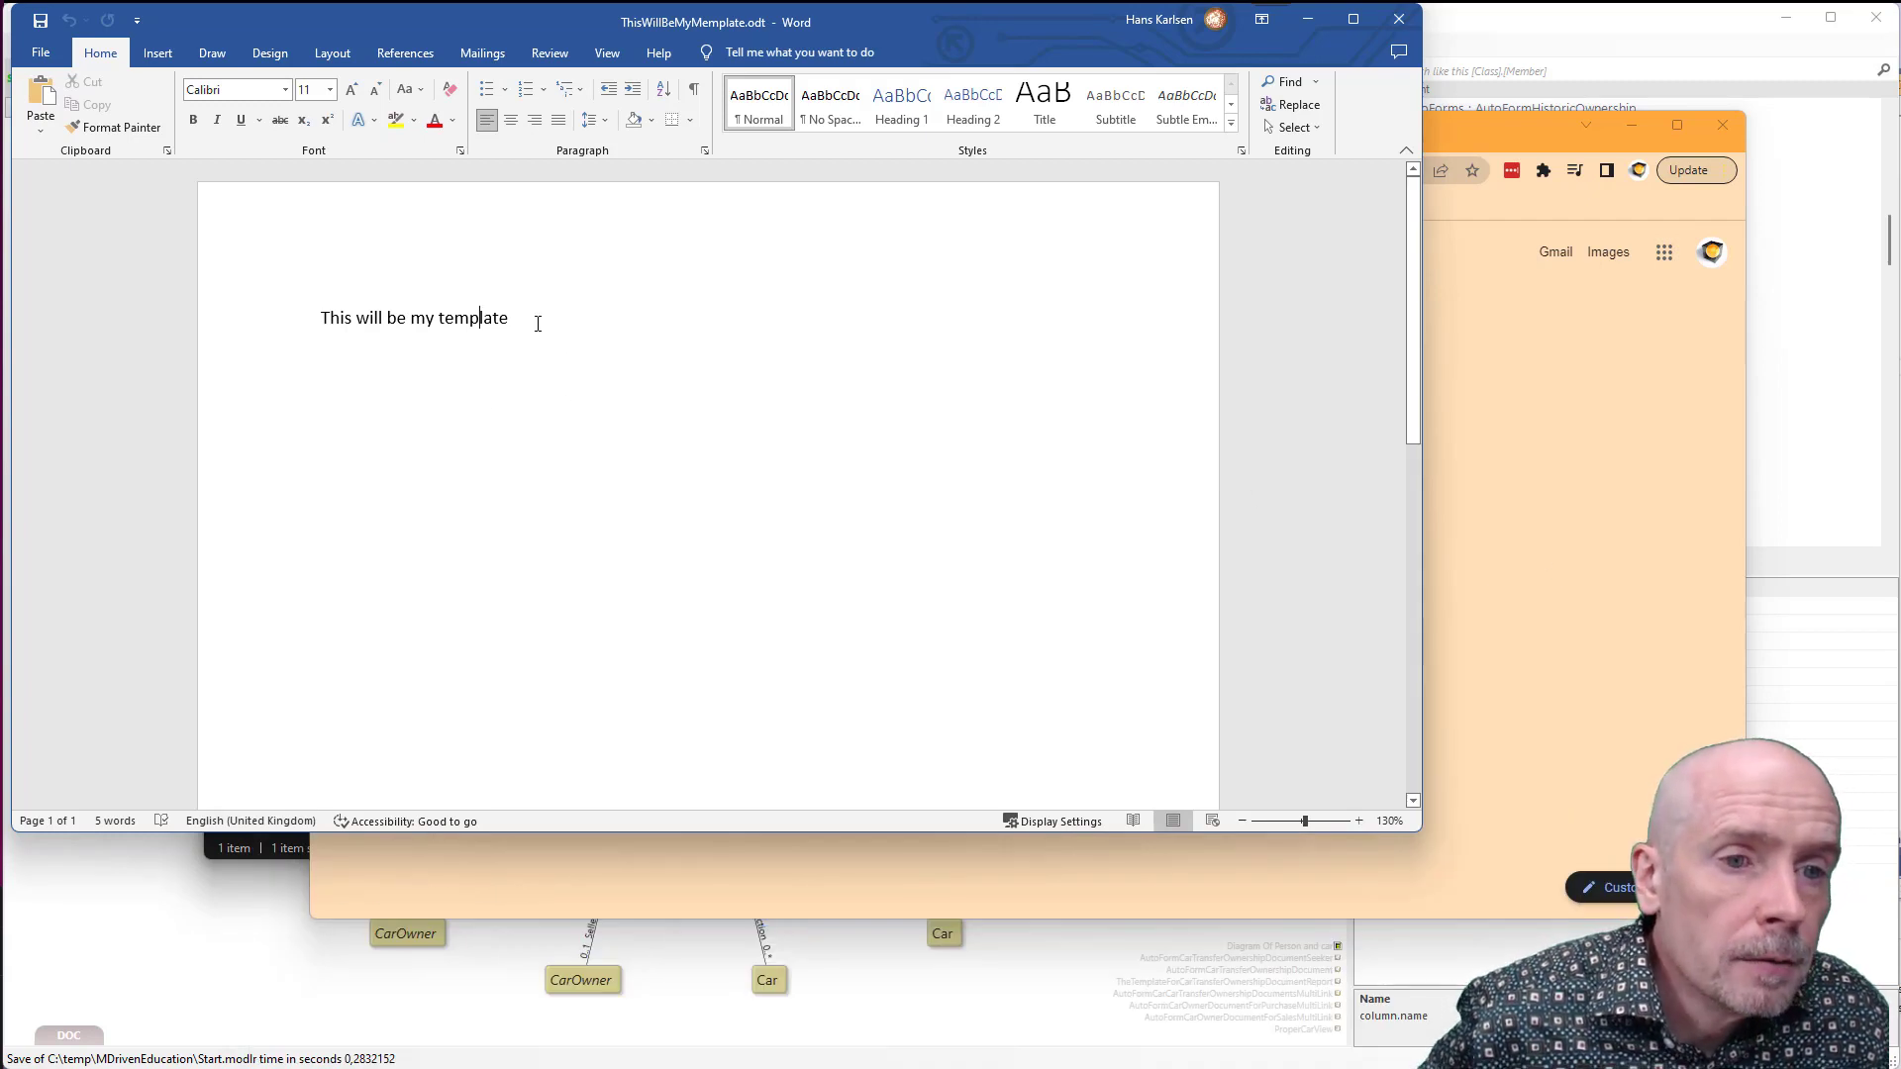
{"action": "left_click_drag", "start_coordinate": [996, 20], "coordinate": [1216, 131]}
{"action": "left_click", "coordinate": [1421, 123]}
Copy the template's full URL from Chrome and enter it between single quotes as the TemplateUrl column's expression in the ViewModel Editor
{"action": "left_click", "coordinate": [903, 165]}
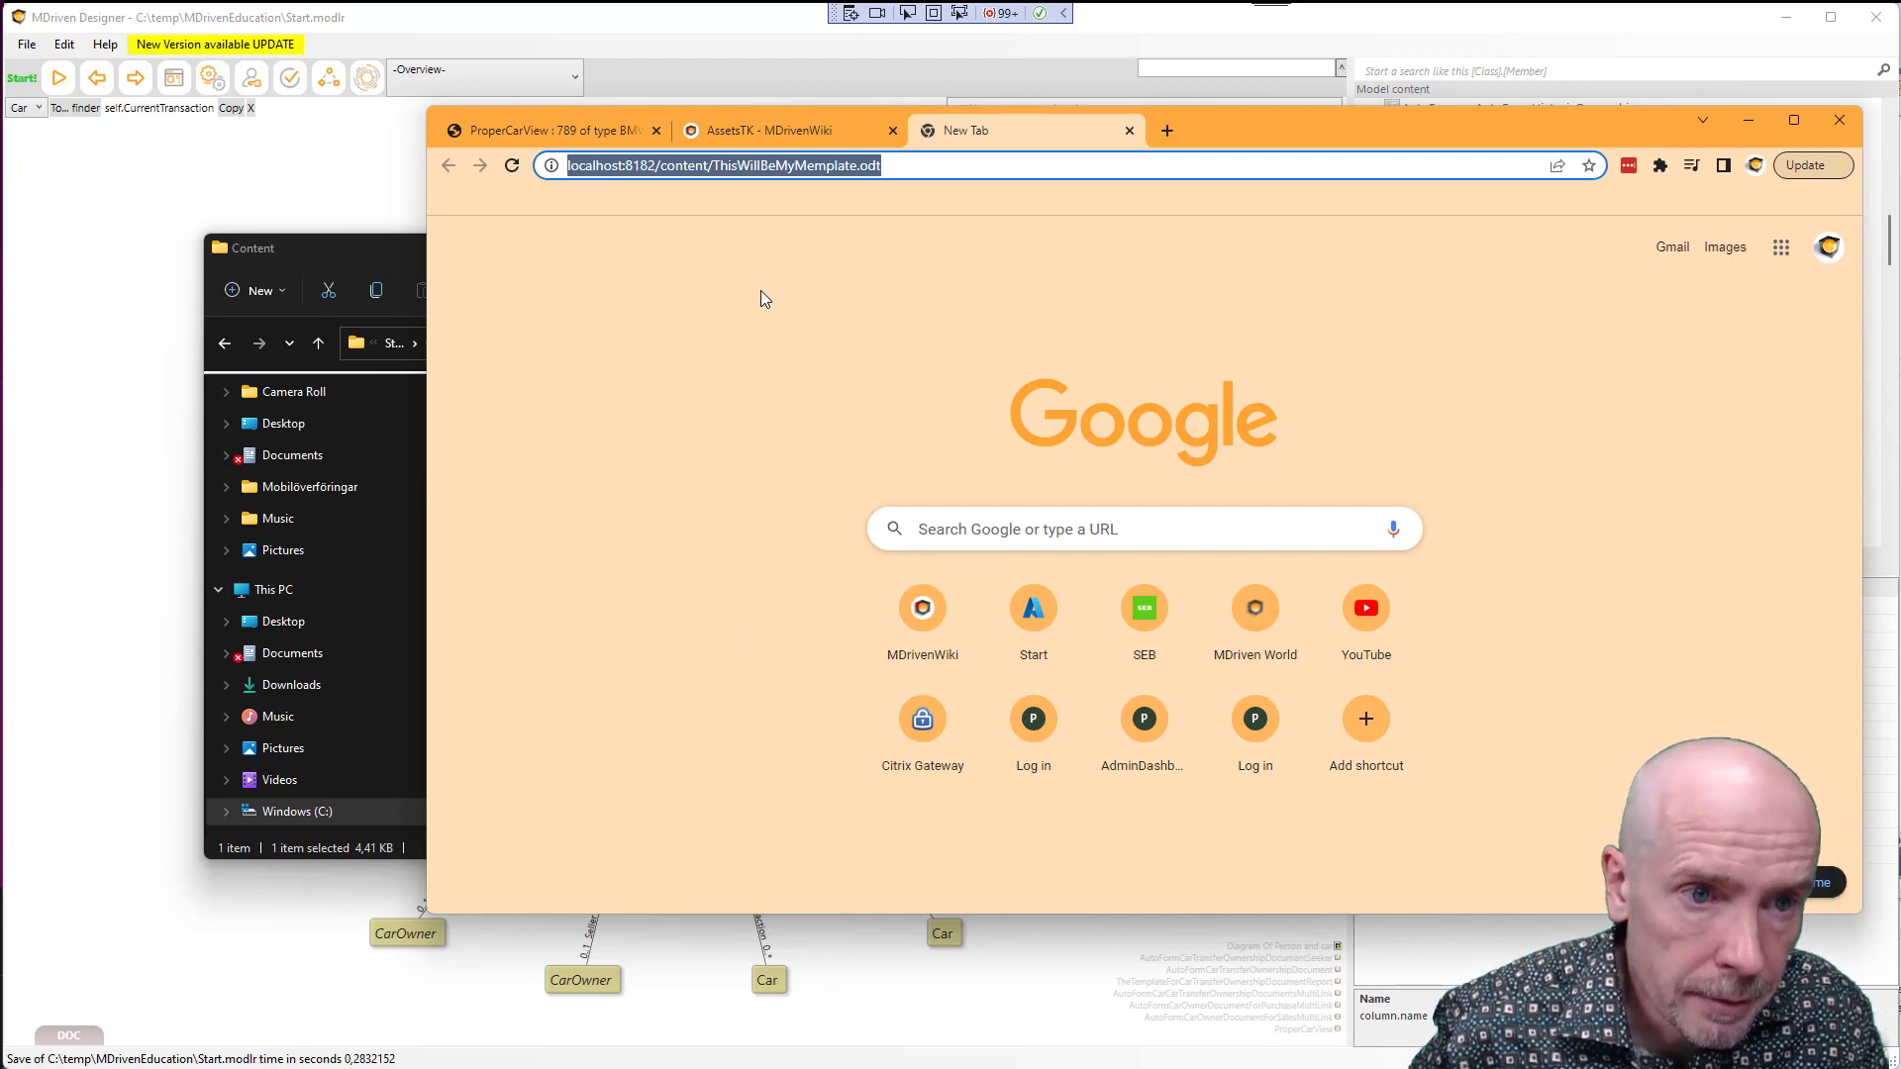
{"action": "key", "text": "alt+Tab"}
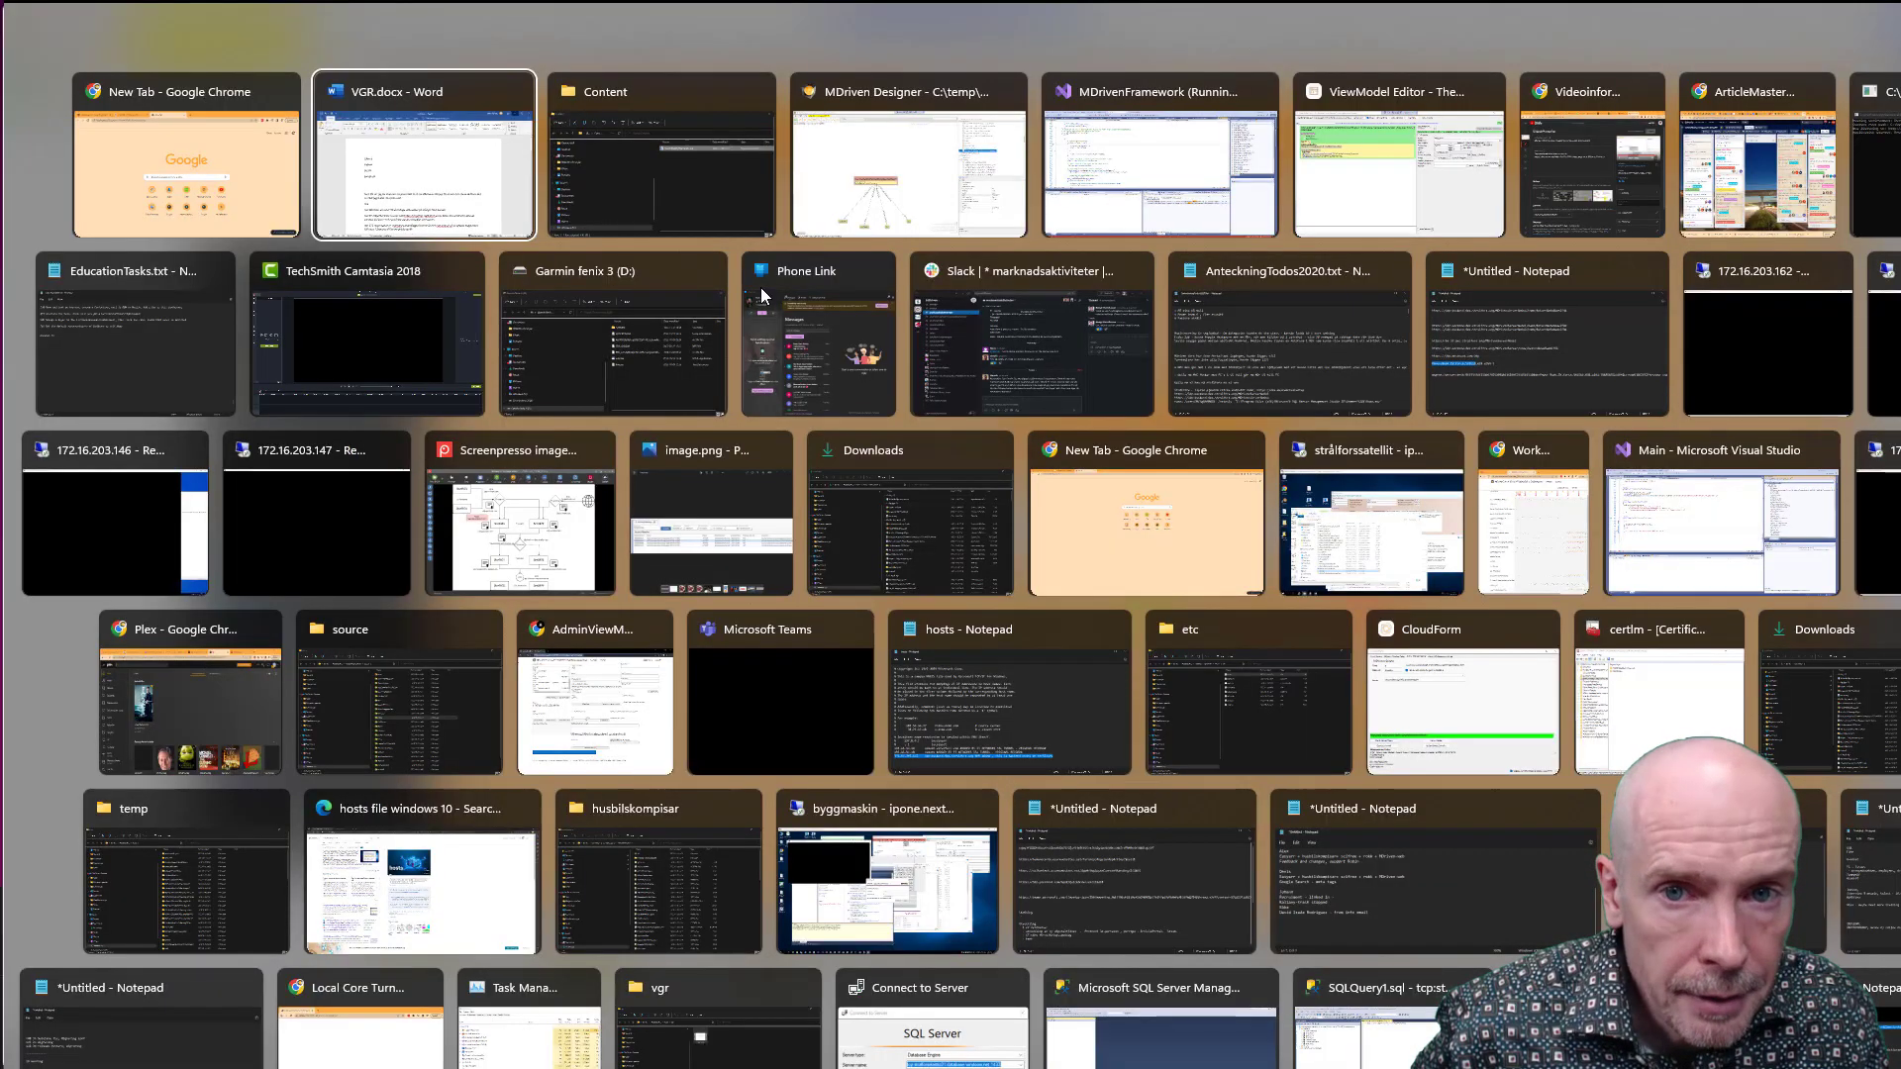
{"action": "key", "text": "alt+Tab"}
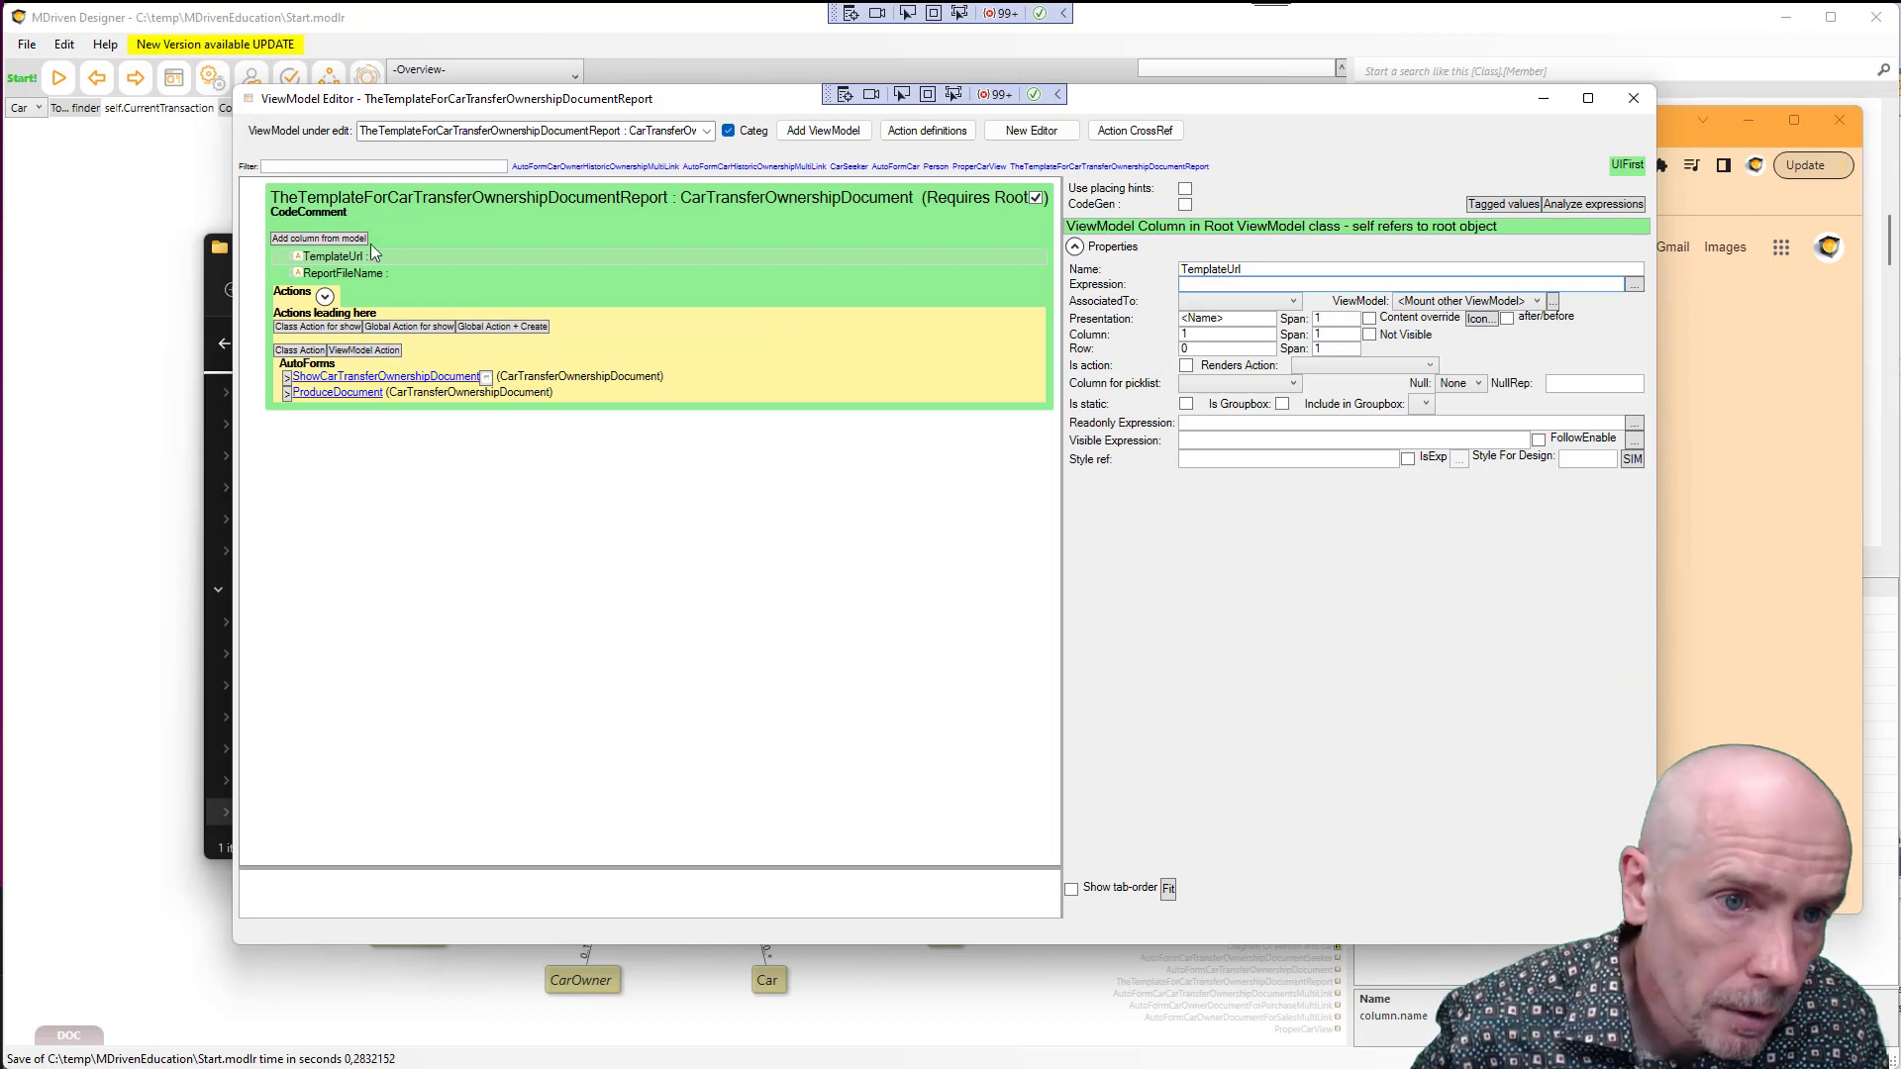
{"action": "left_click", "coordinate": [1634, 284]}
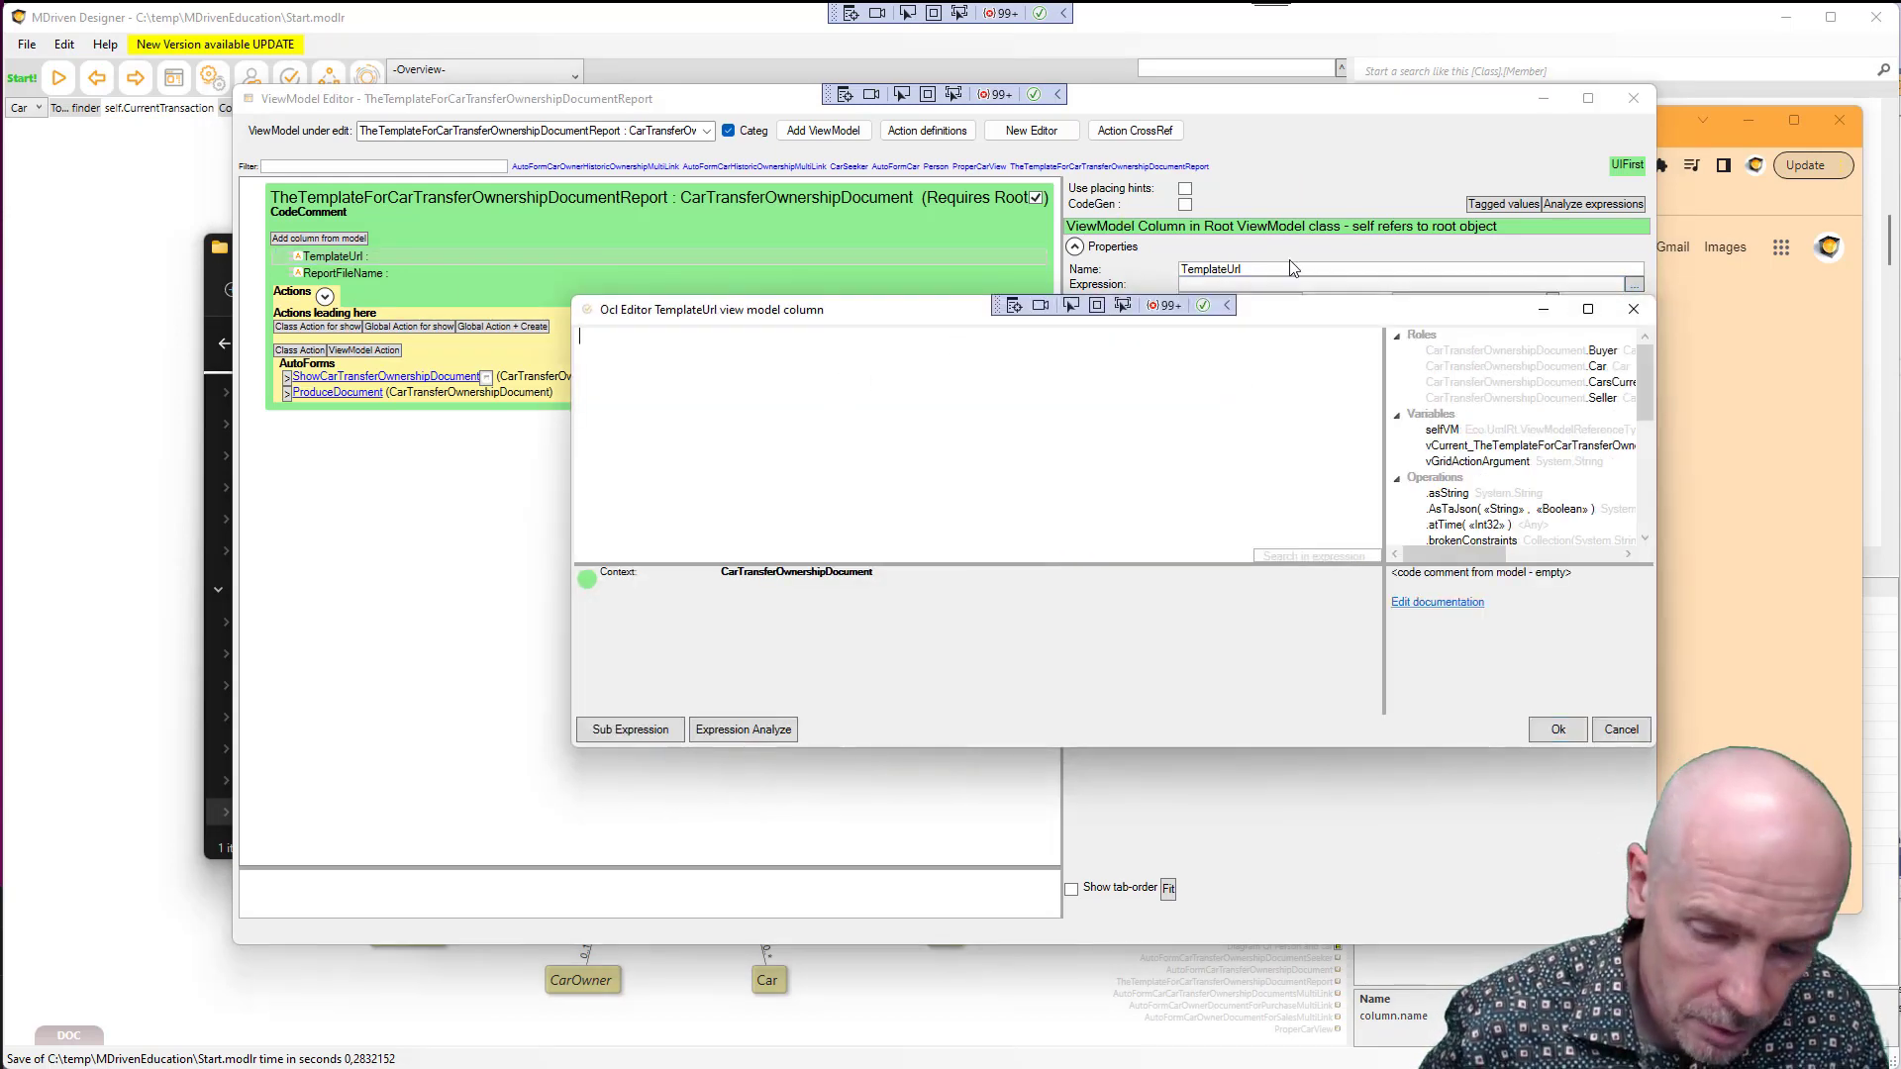
{"action": "type", "text": "'"}
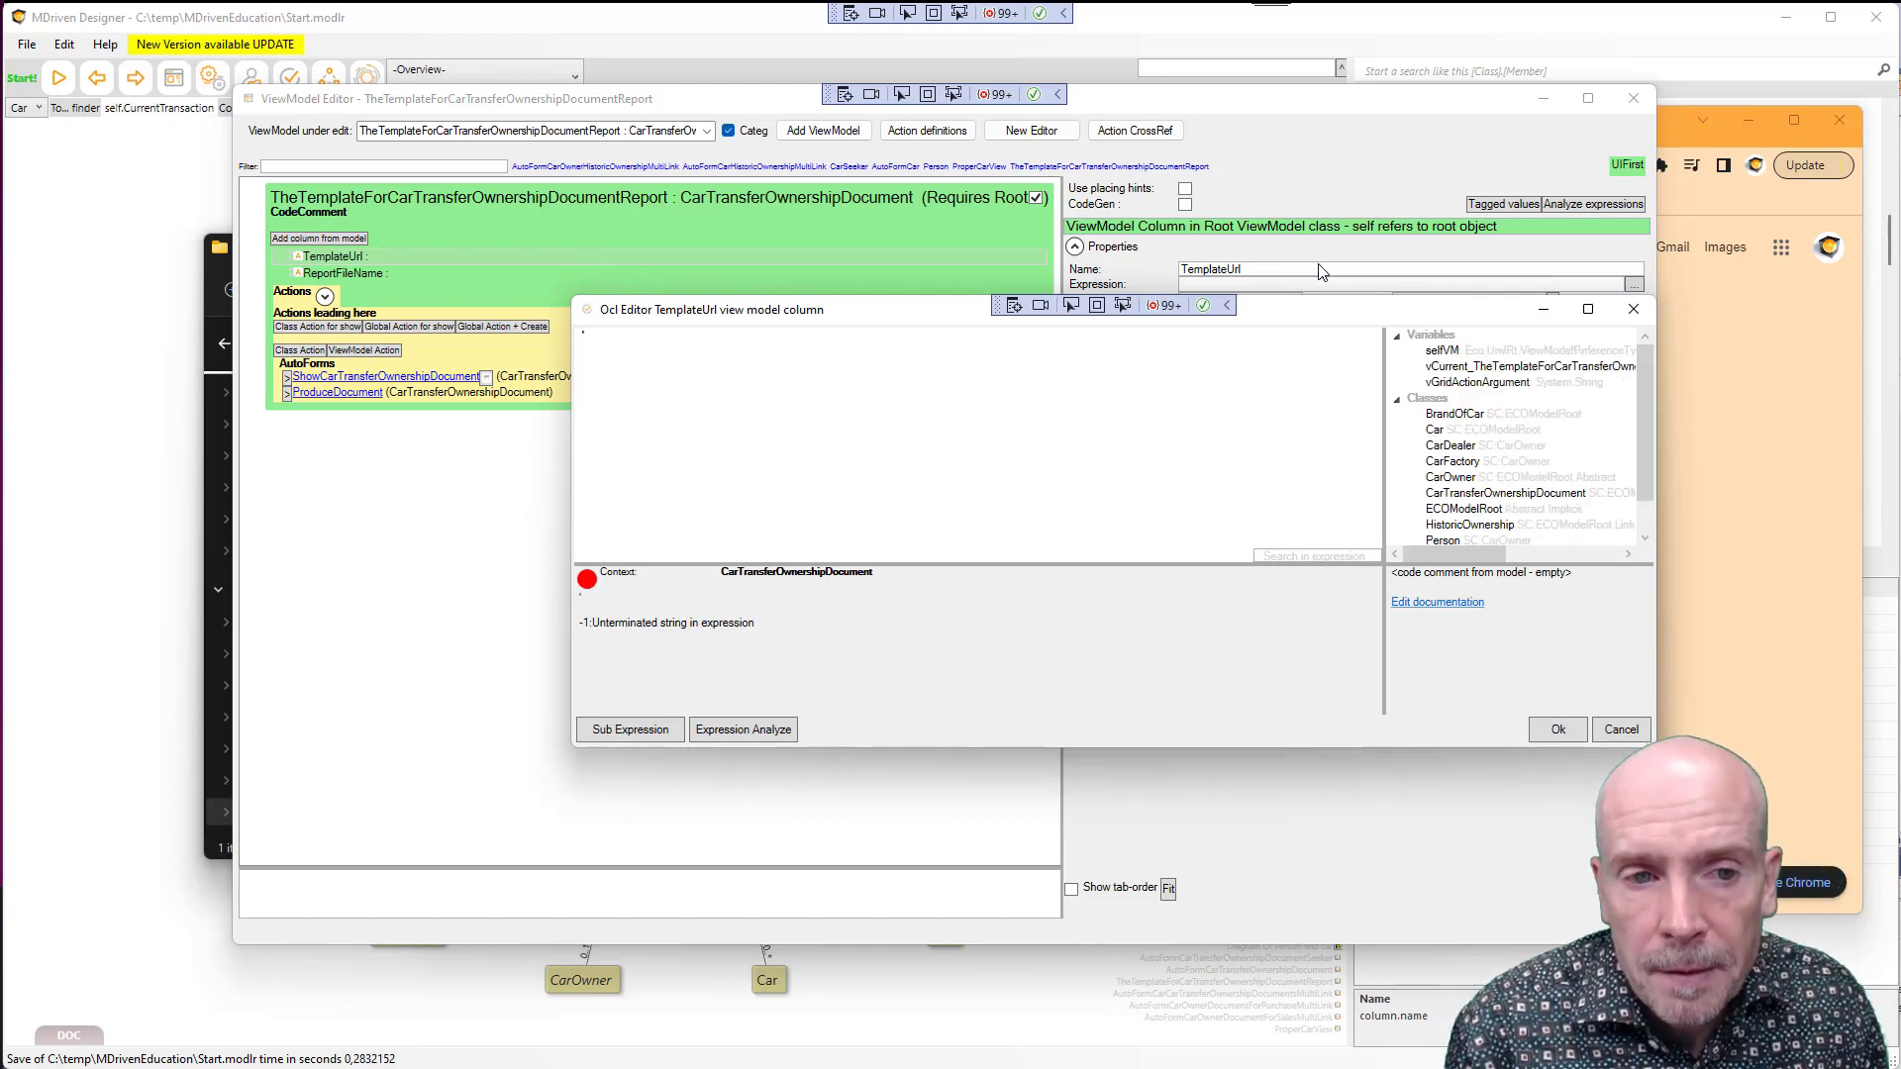
{"action": "key", "text": "ctrl+v"}
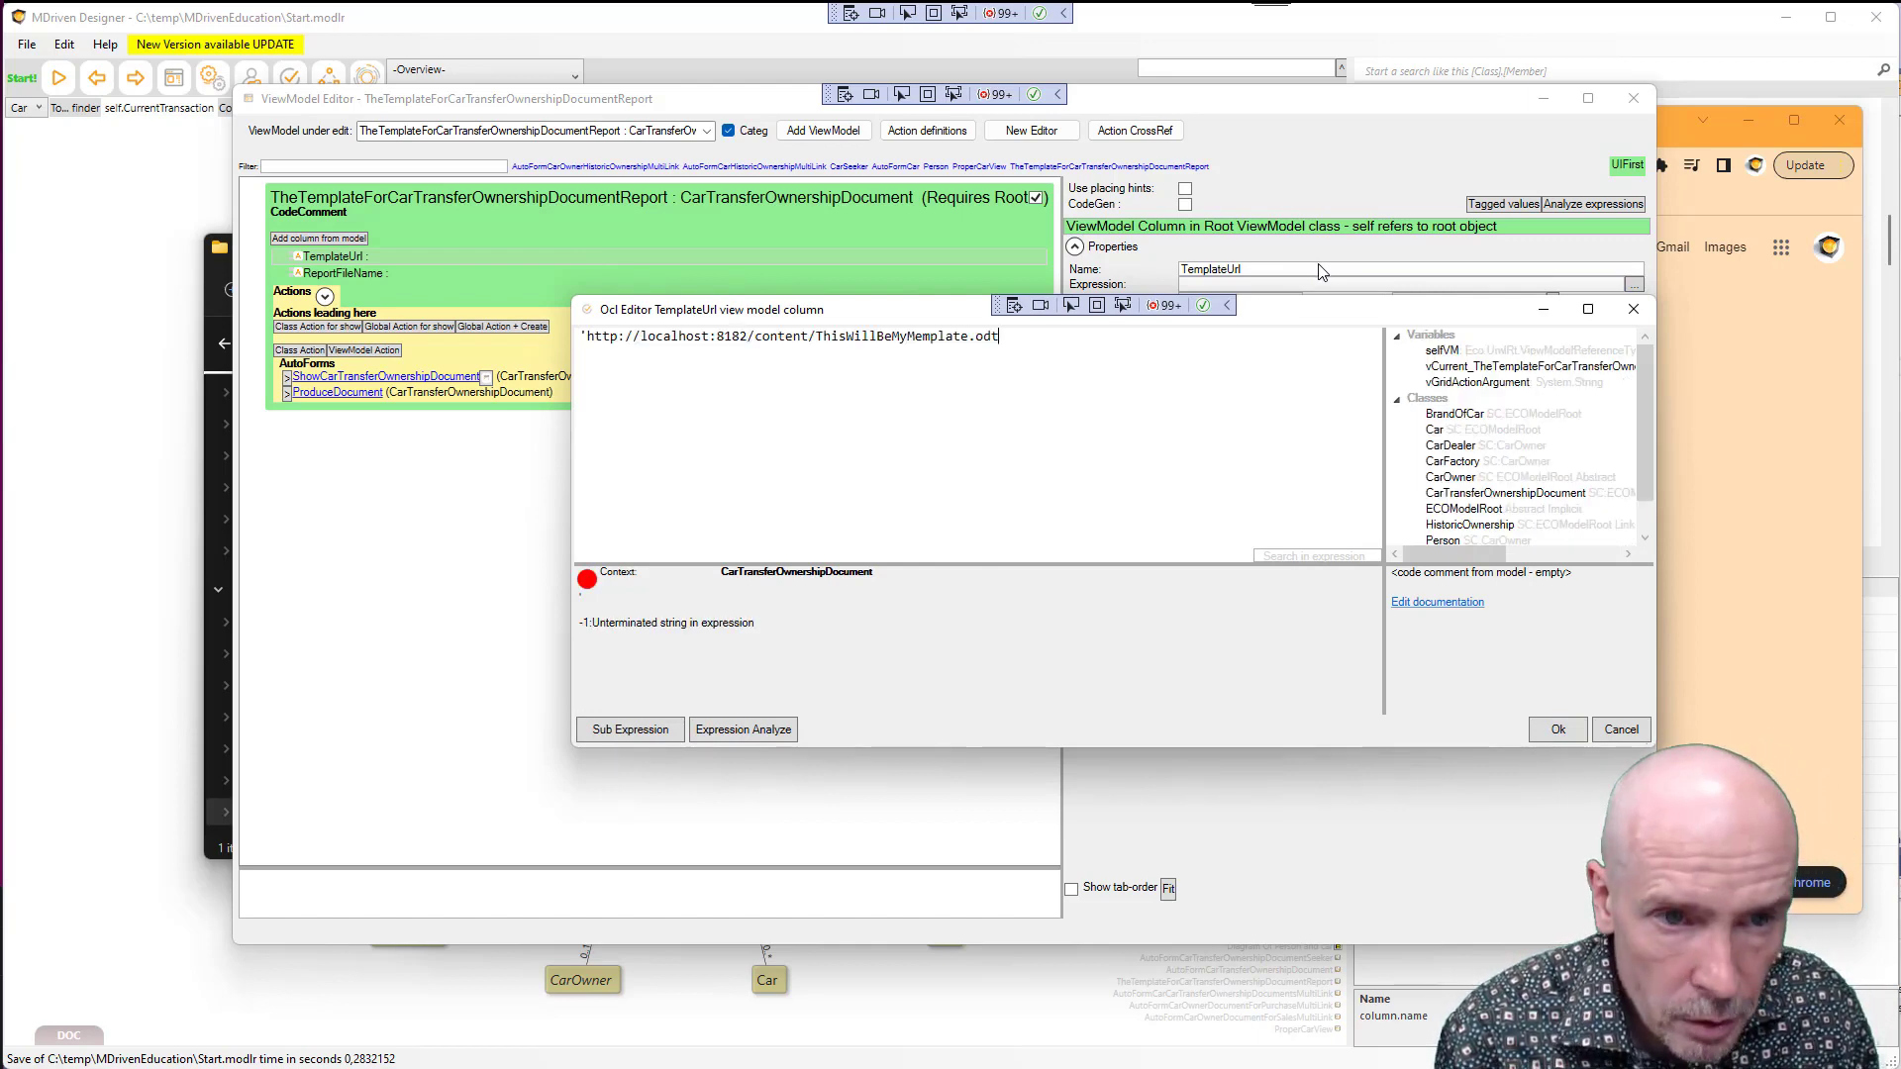
{"action": "type", "text": "'"}
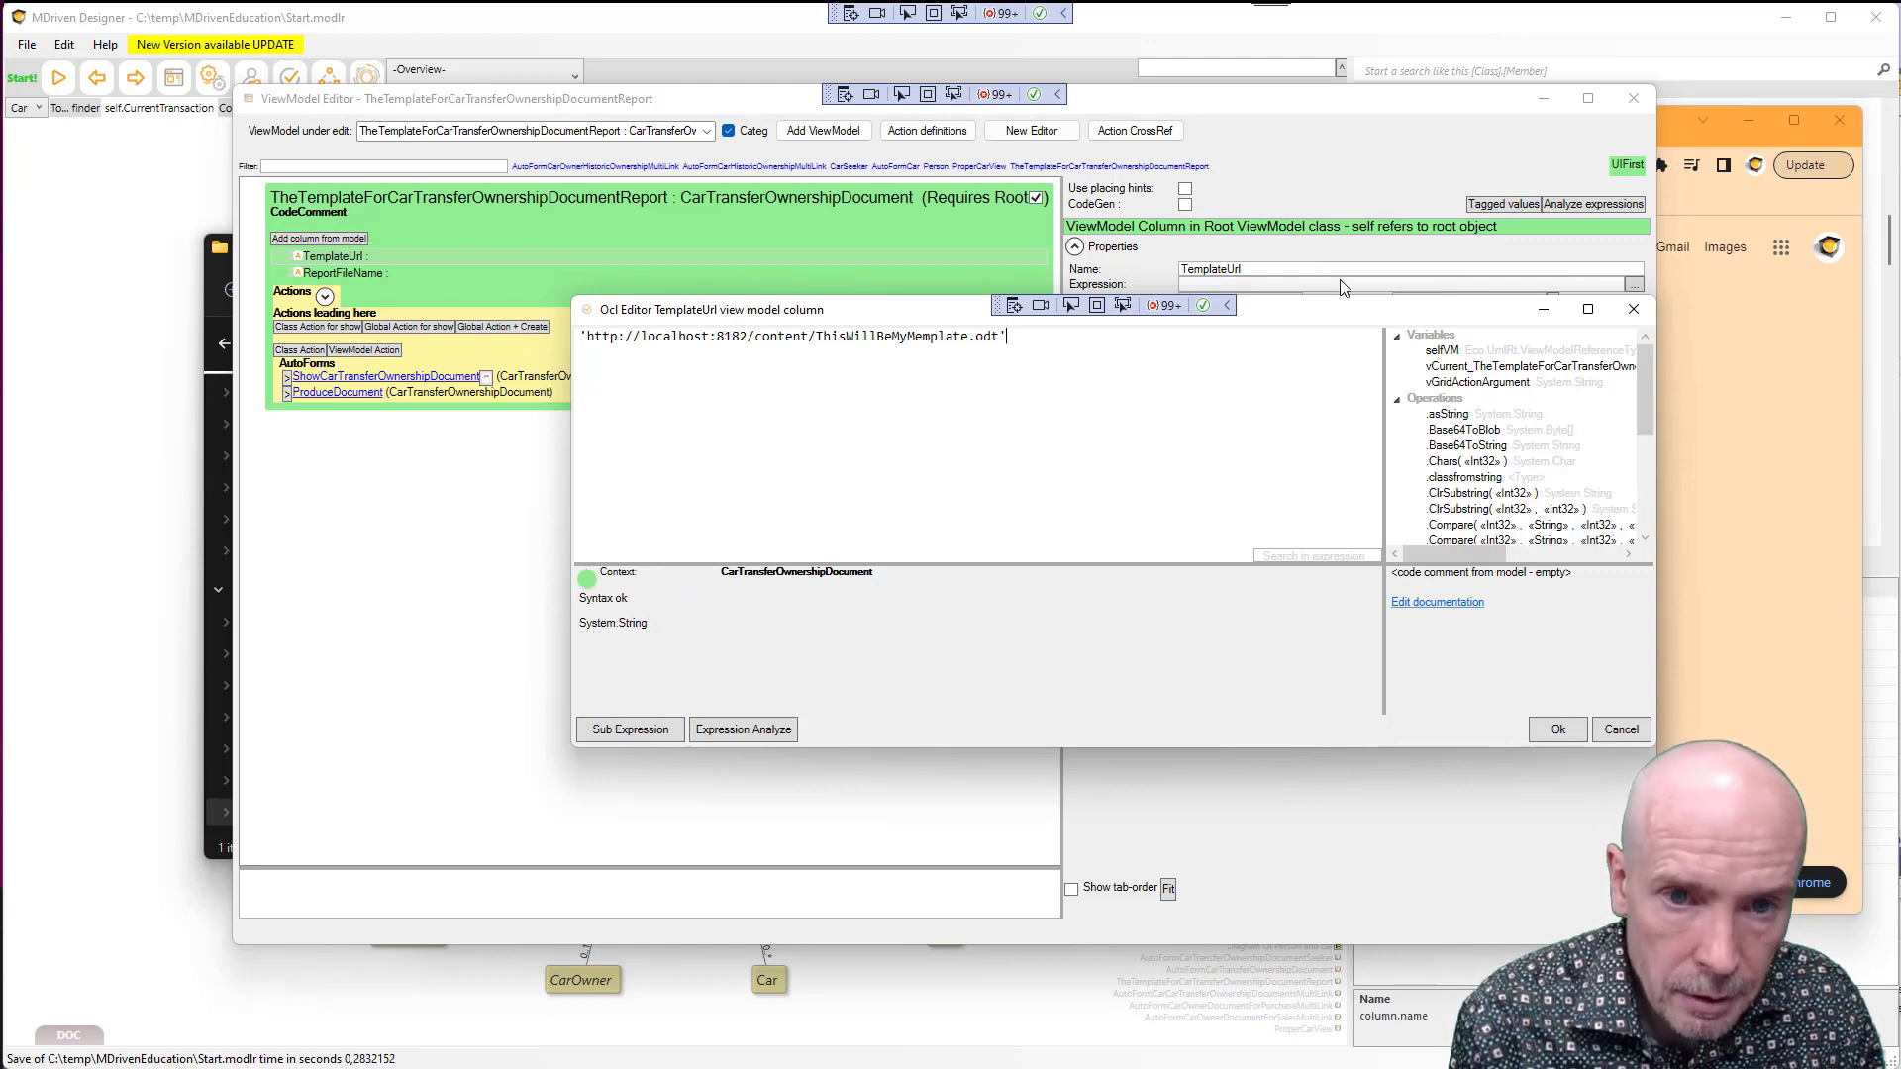
Remove and re-enter the single quotes around the URL in the TemplateUrl expression, and accept the expression
{"action": "key", "text": "BackSpace"}
{"action": "key", "text": "Left"}
{"action": "key", "text": "Left"}
{"action": "key", "text": "Left"}
{"action": "key", "text": "Left"}
{"action": "key", "text": "Left"}
{"action": "key", "text": "Left"}
{"action": "key", "text": "Left"}
{"action": "key", "text": "Left"}
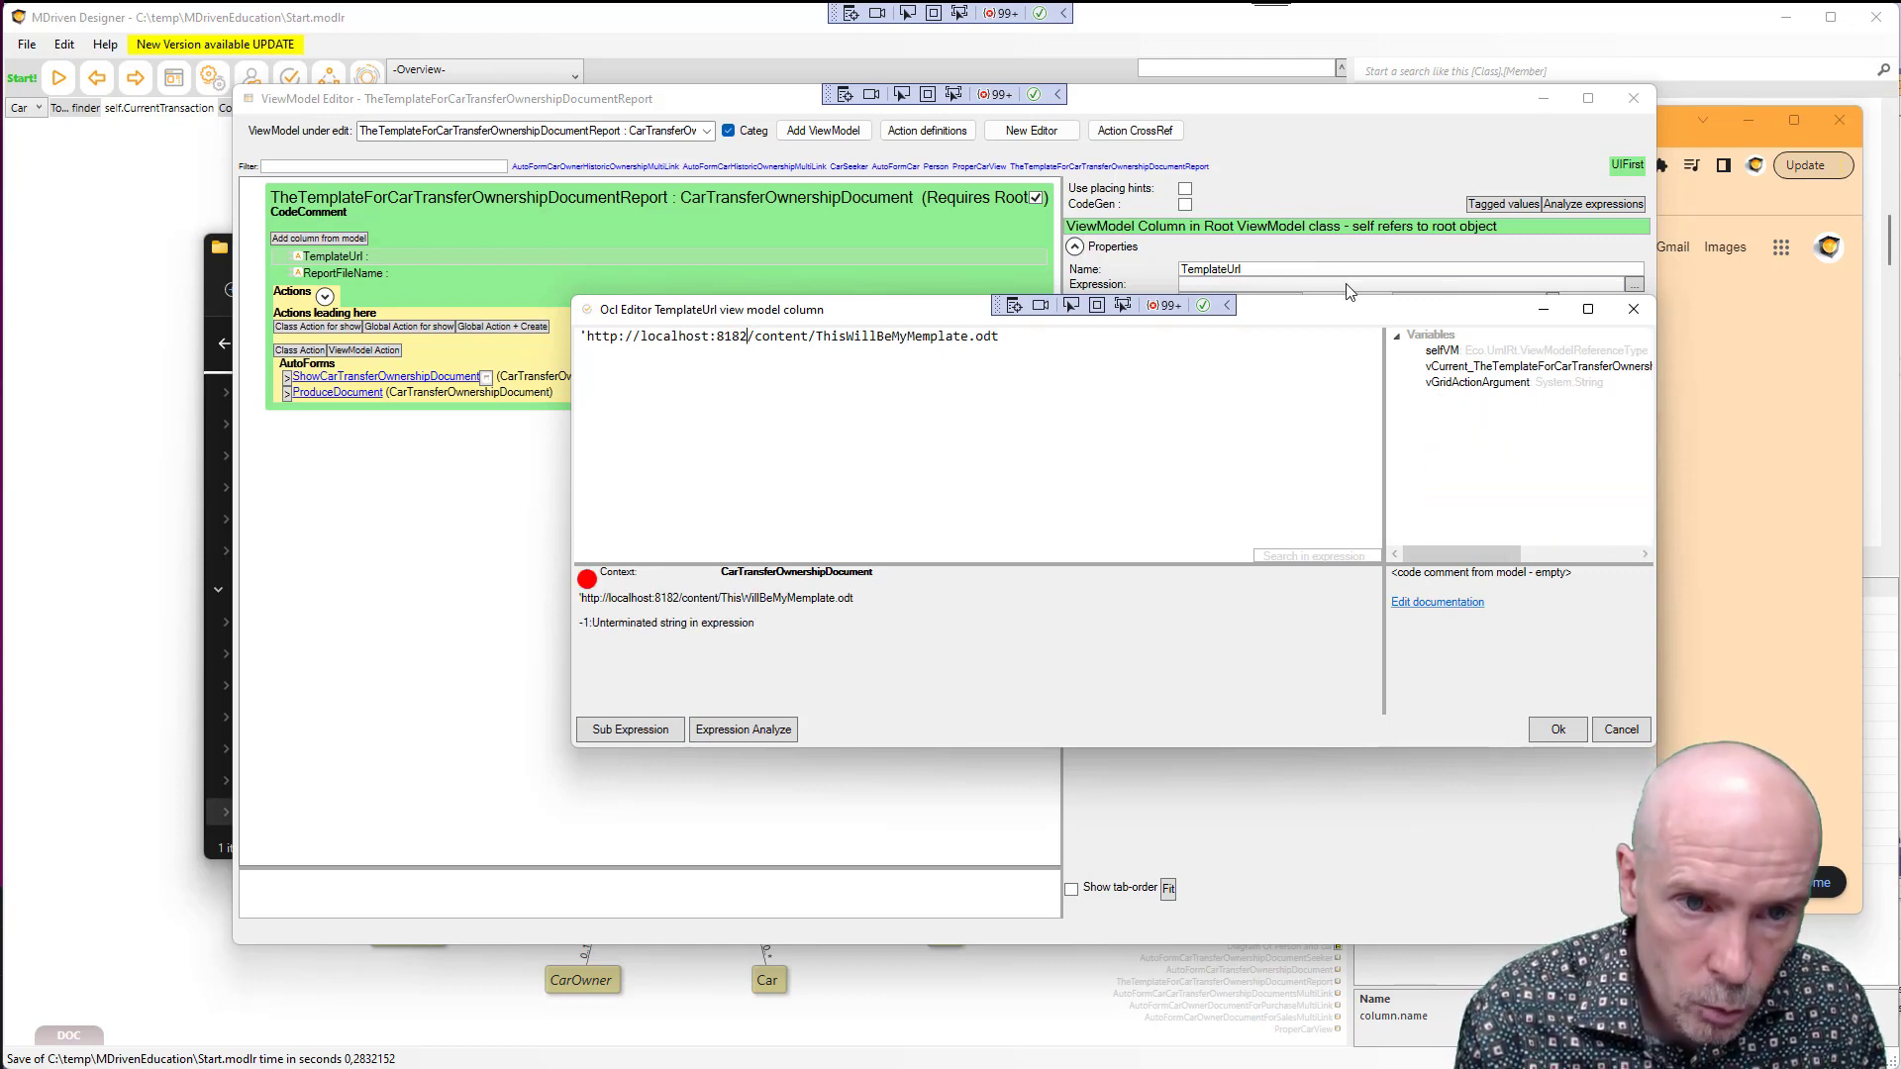
{"action": "key", "text": "Delete"}
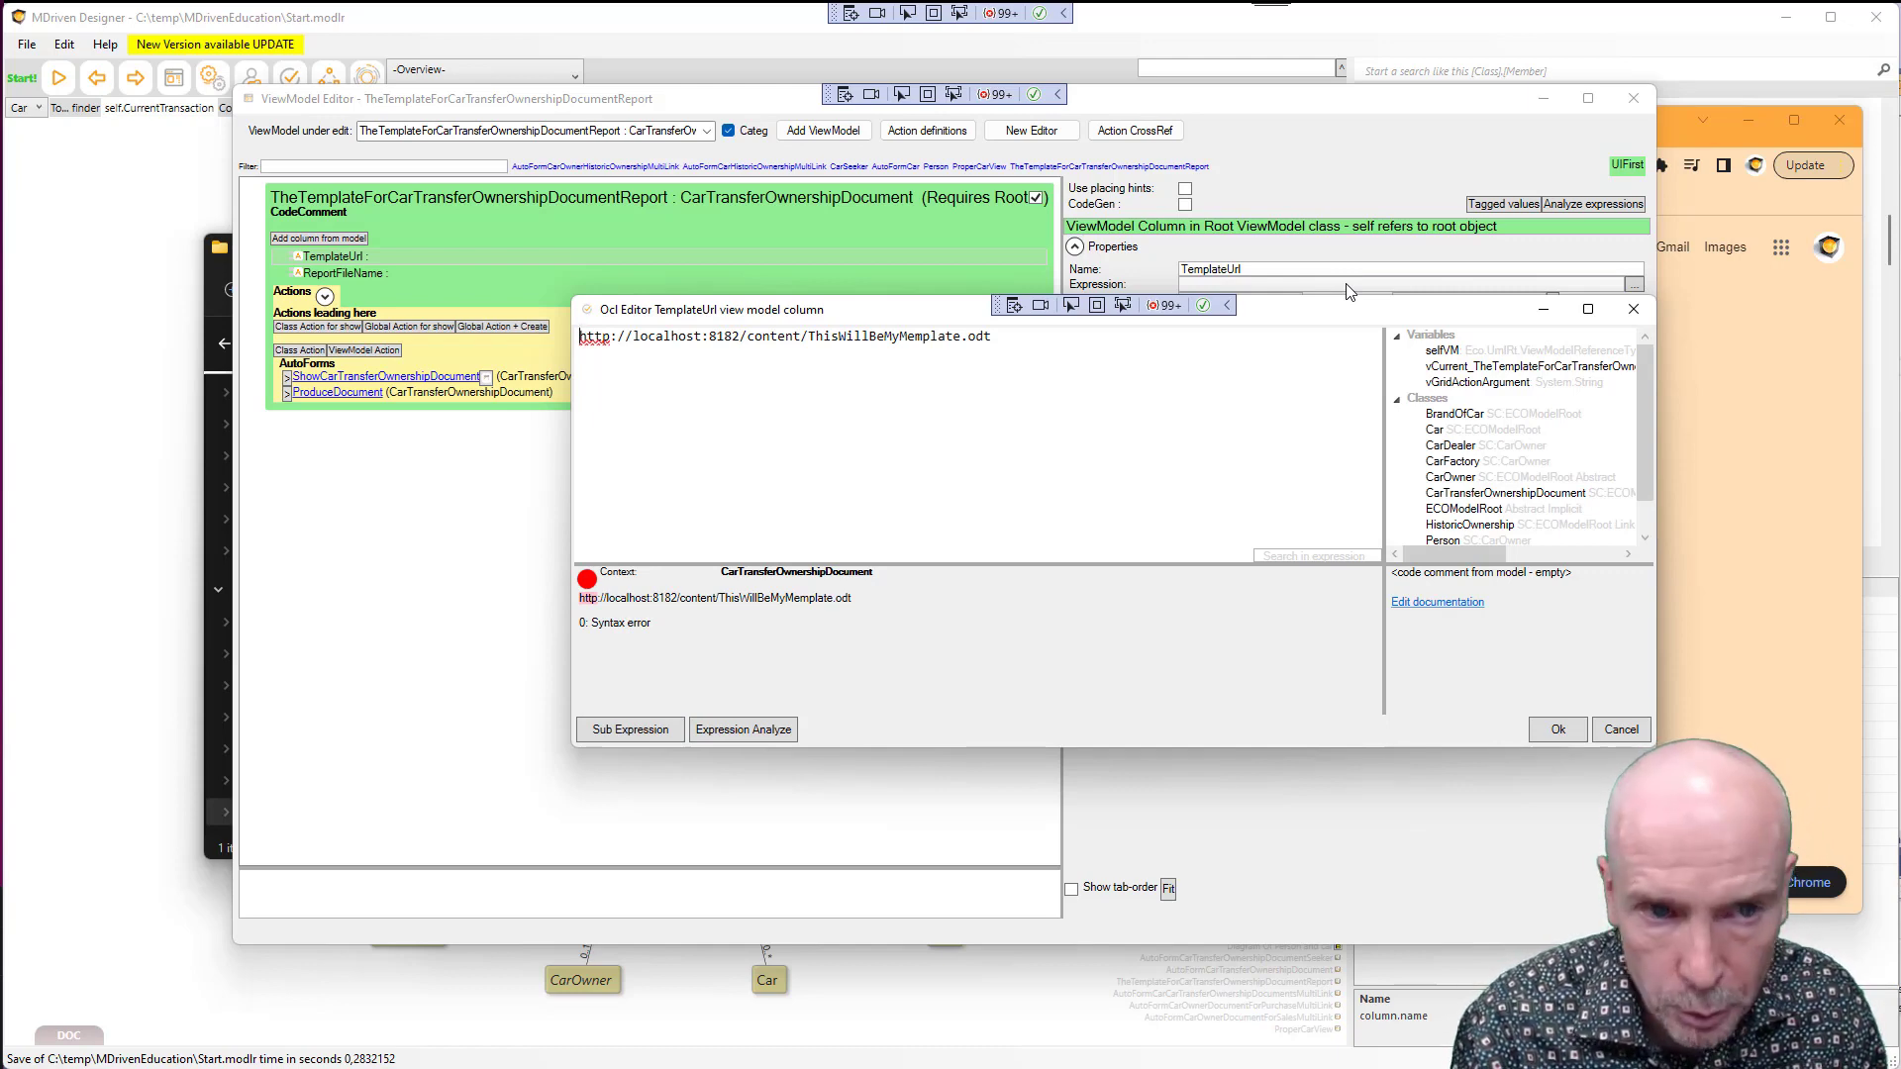
{"action": "type", "text": "'"}
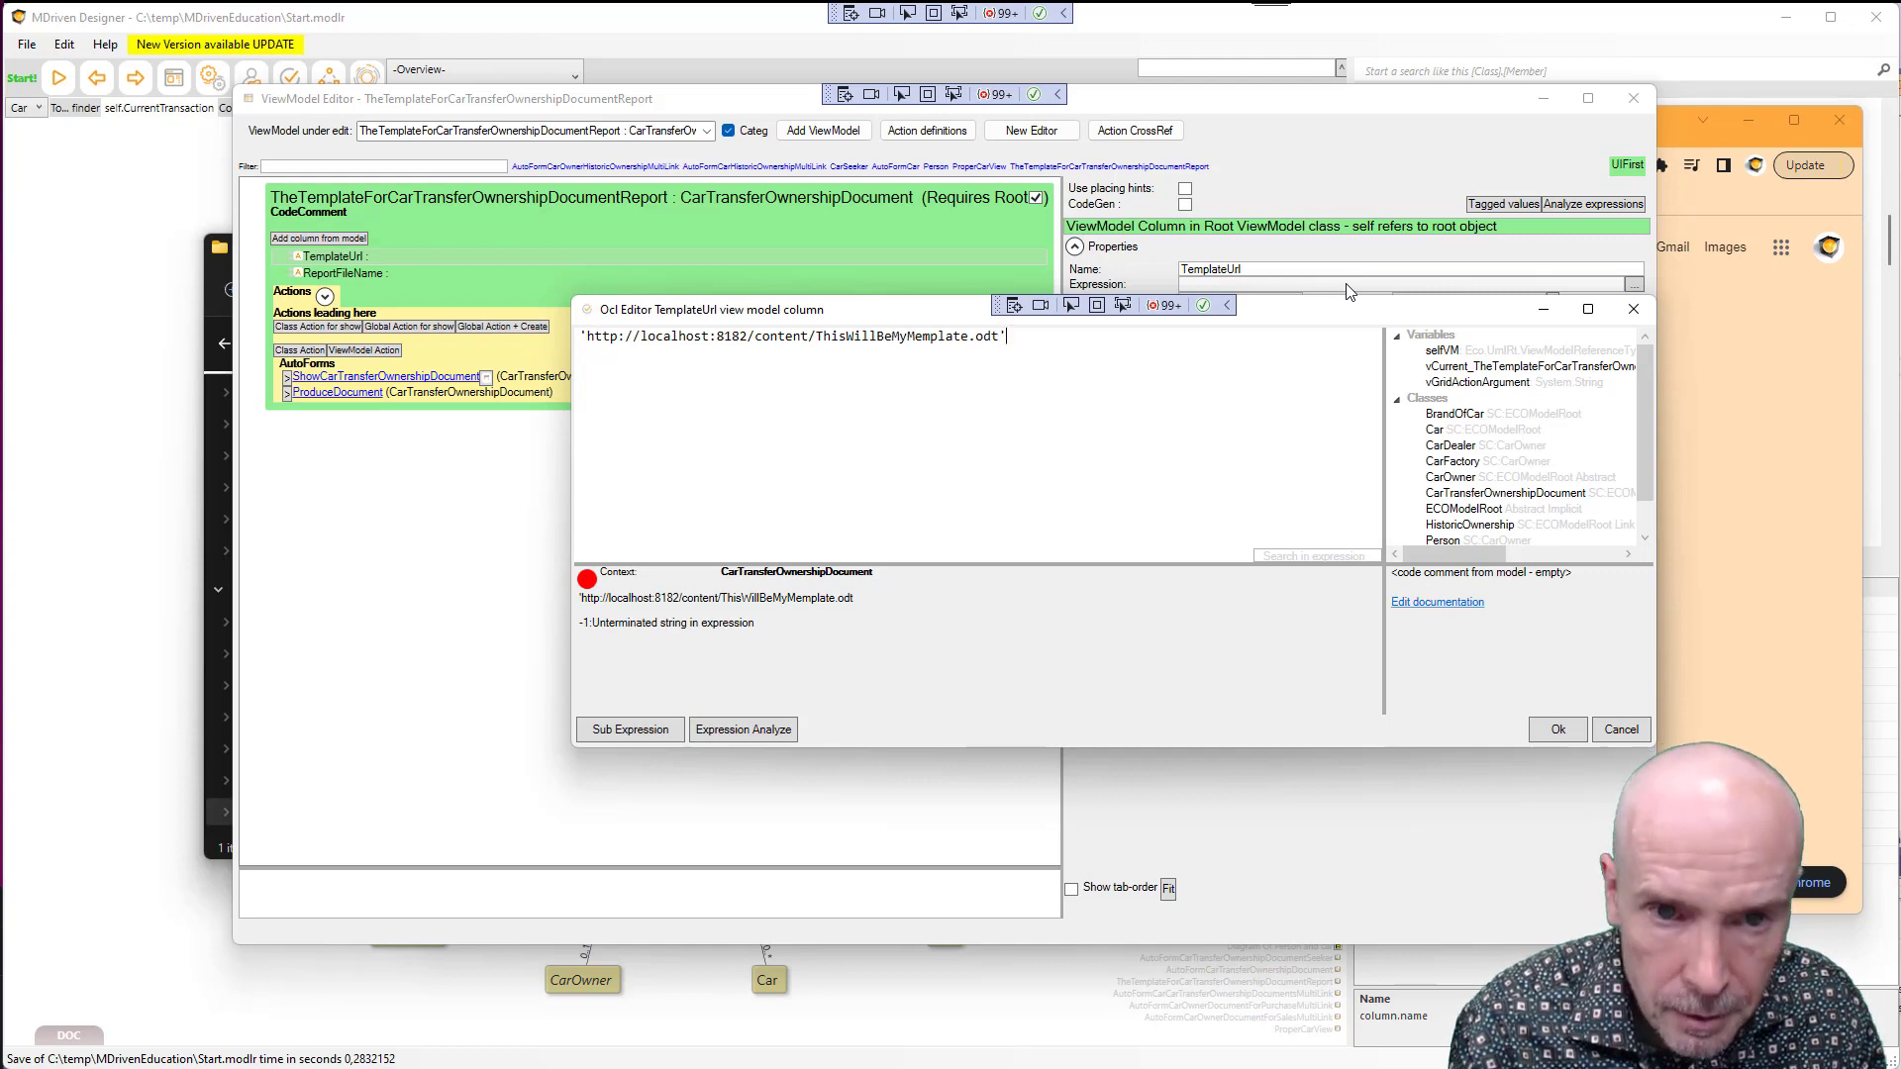
{"action": "left_click", "coordinate": [1559, 729]}
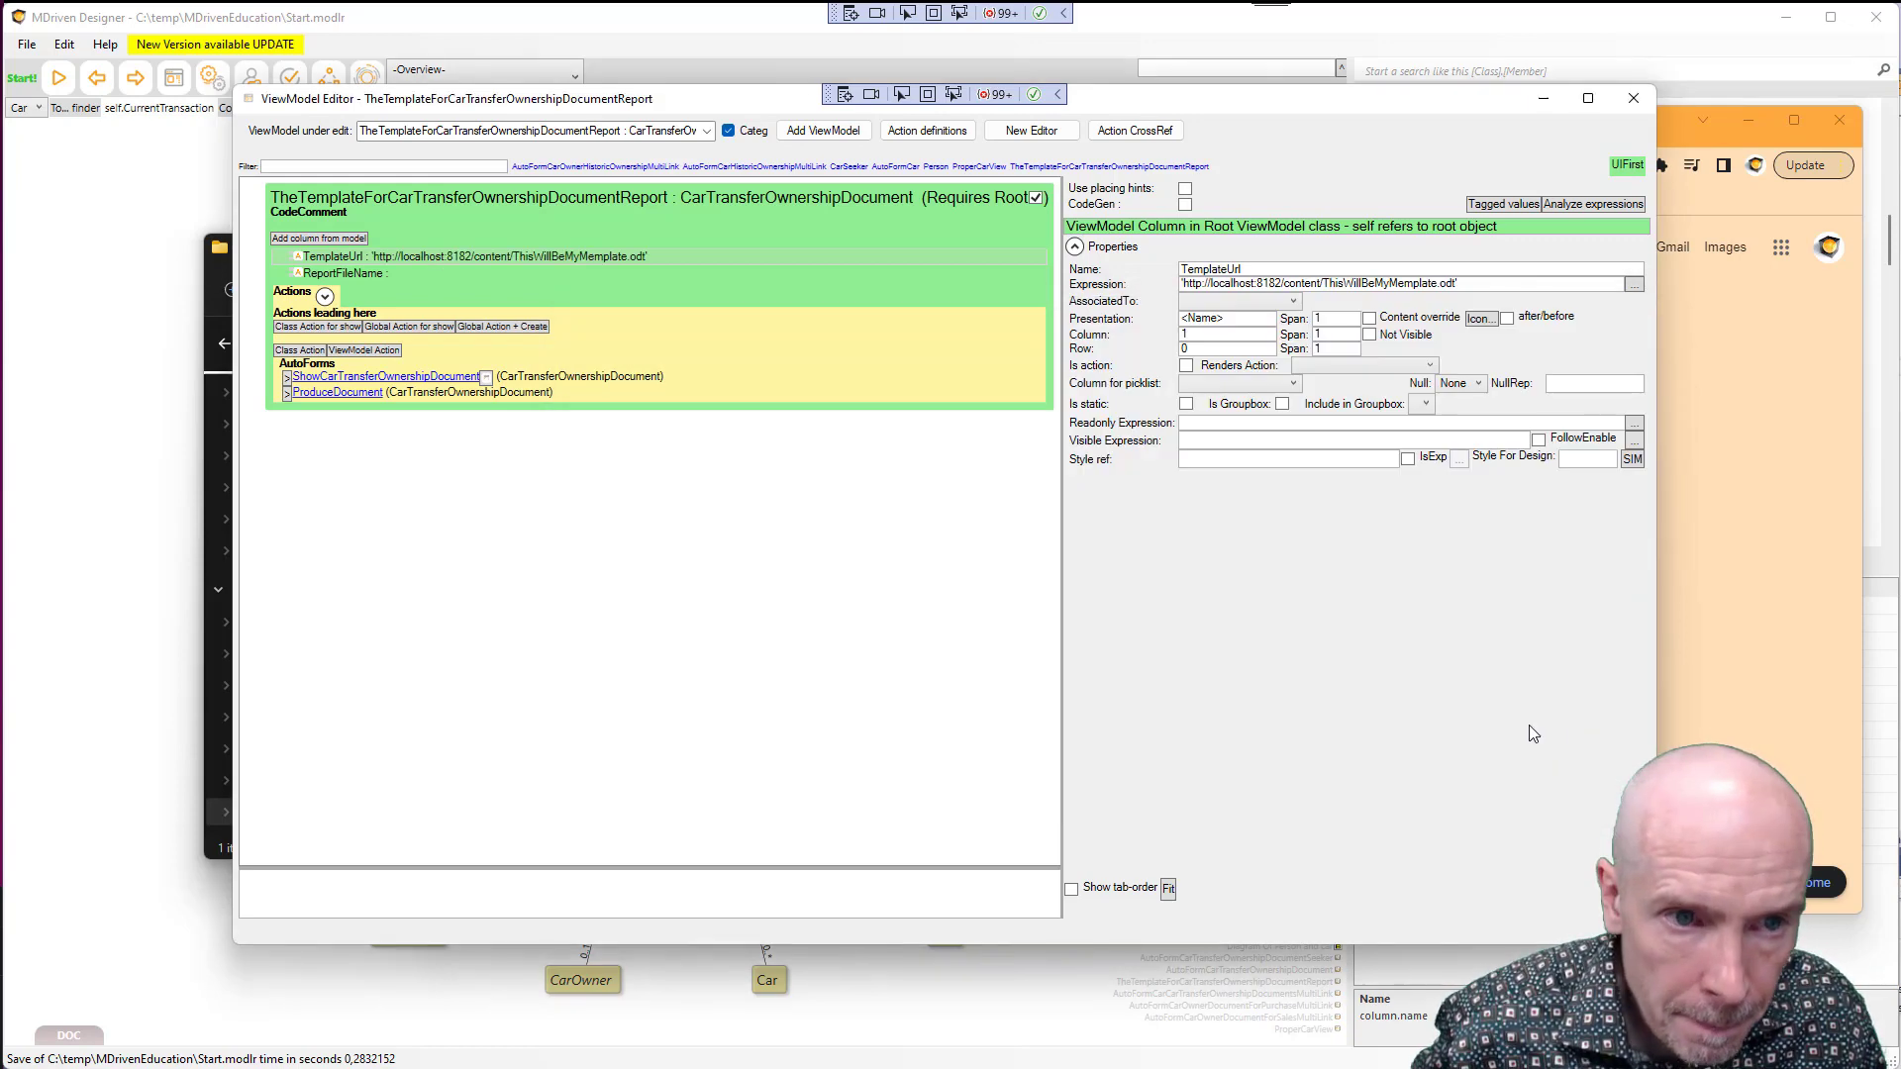
Open the ReportFileName column's expression for editing and enter the string 'TheSalesReportForCar'
{"action": "left_click", "coordinate": [353, 274]}
{"action": "left_click", "coordinate": [1252, 284]}
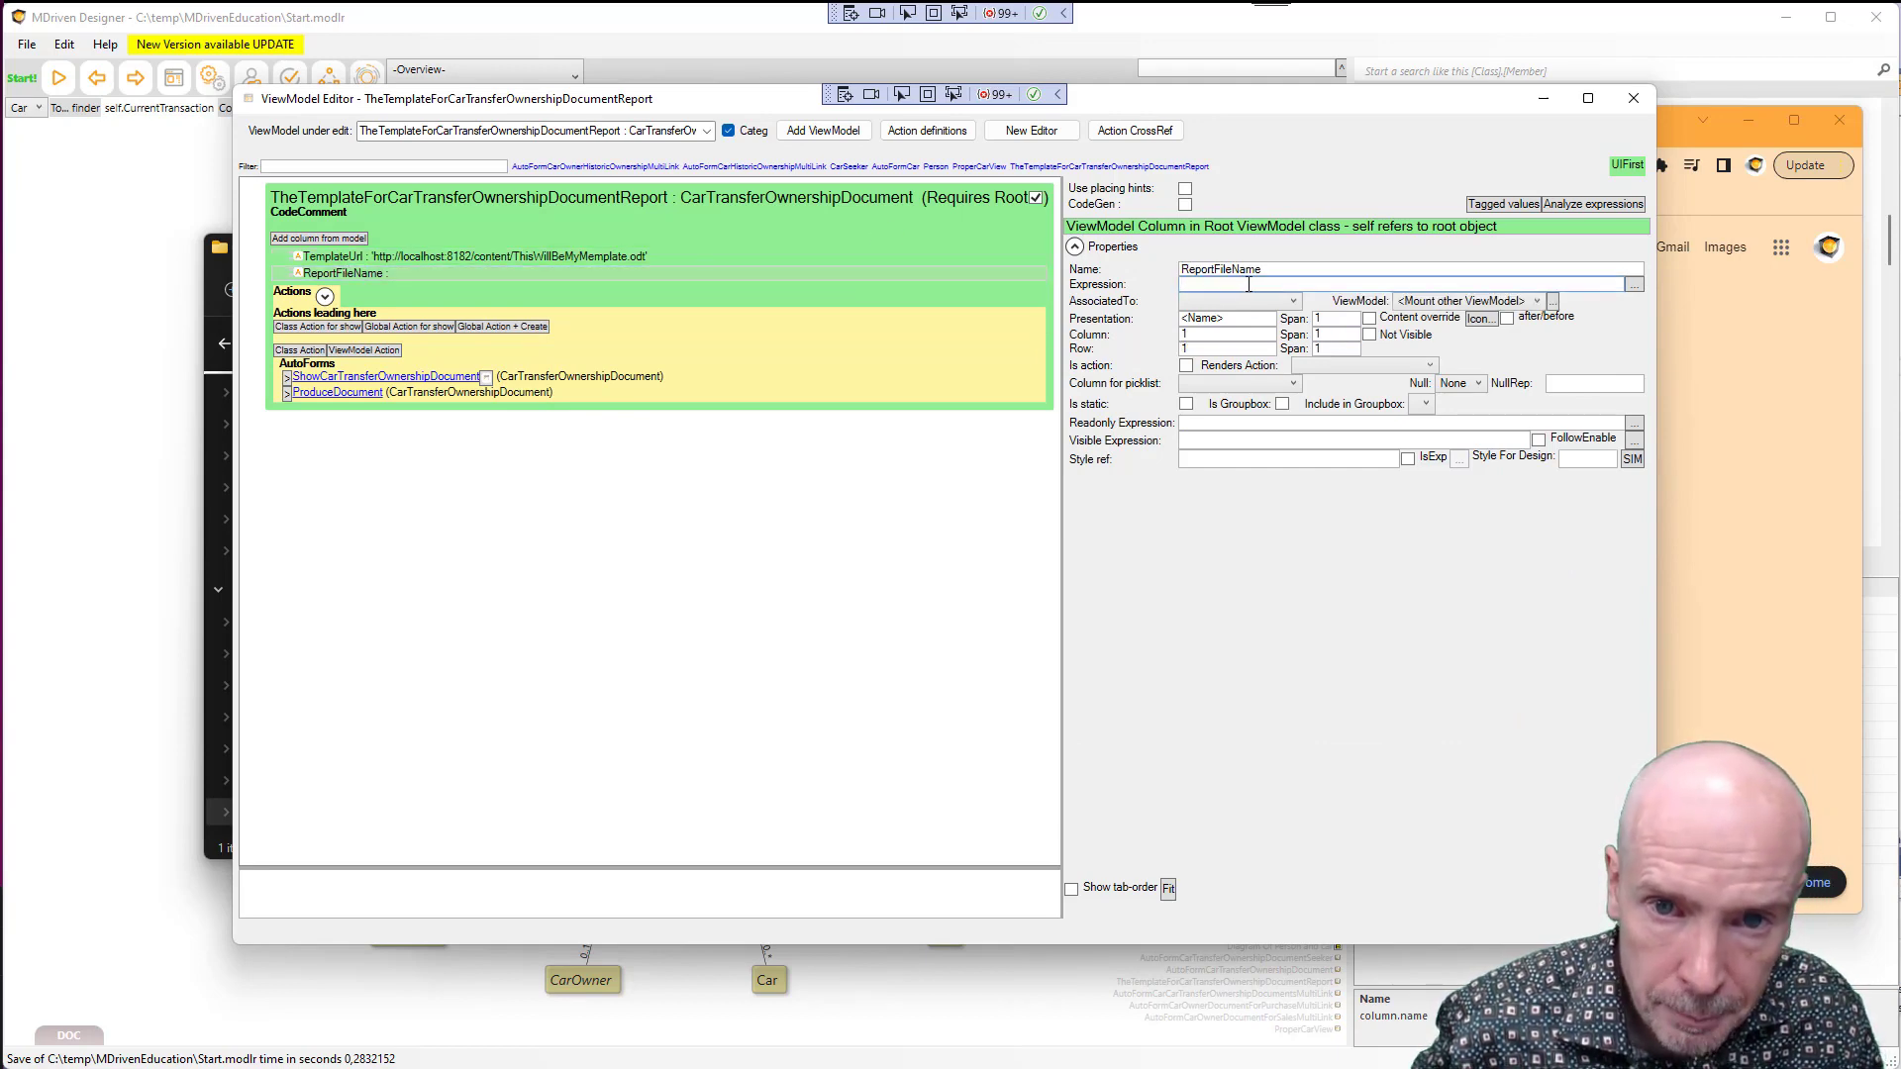
{"action": "left_click", "coordinate": [1635, 286]}
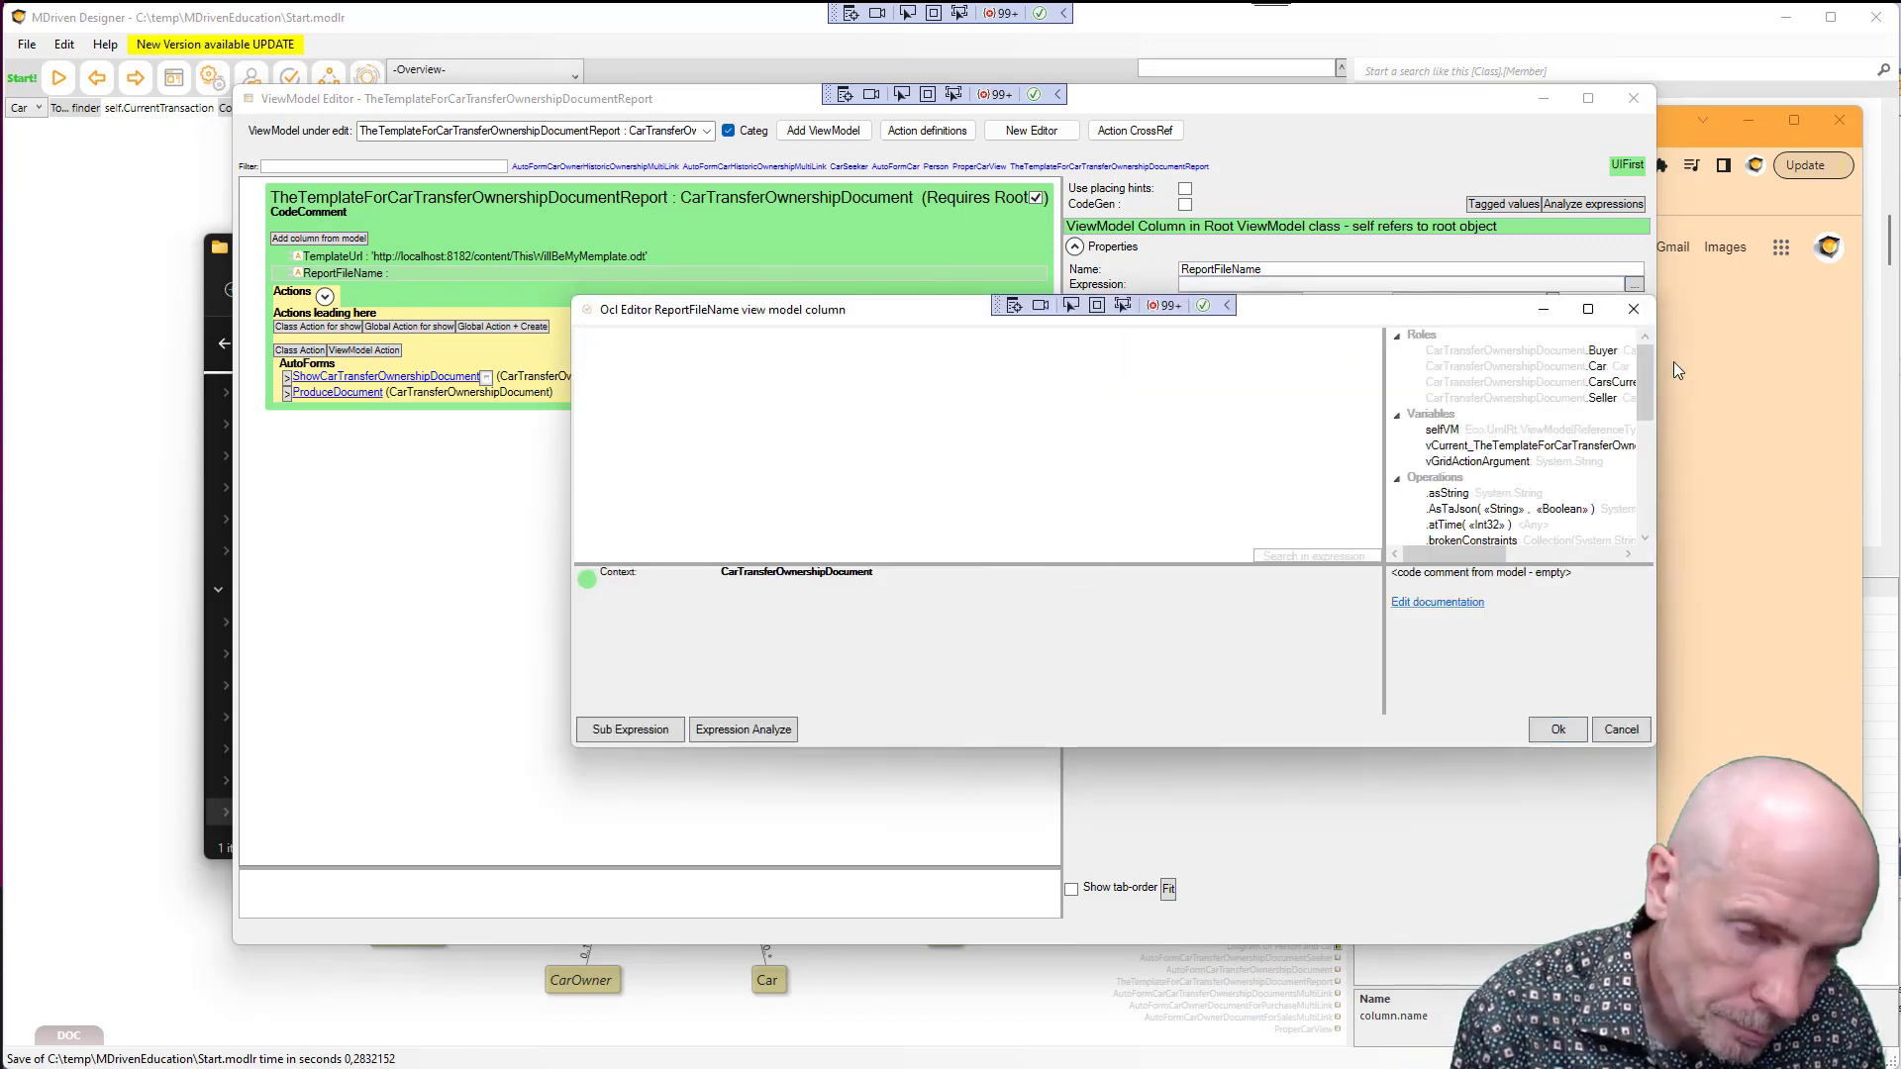
{"action": "type", "text": "''"}
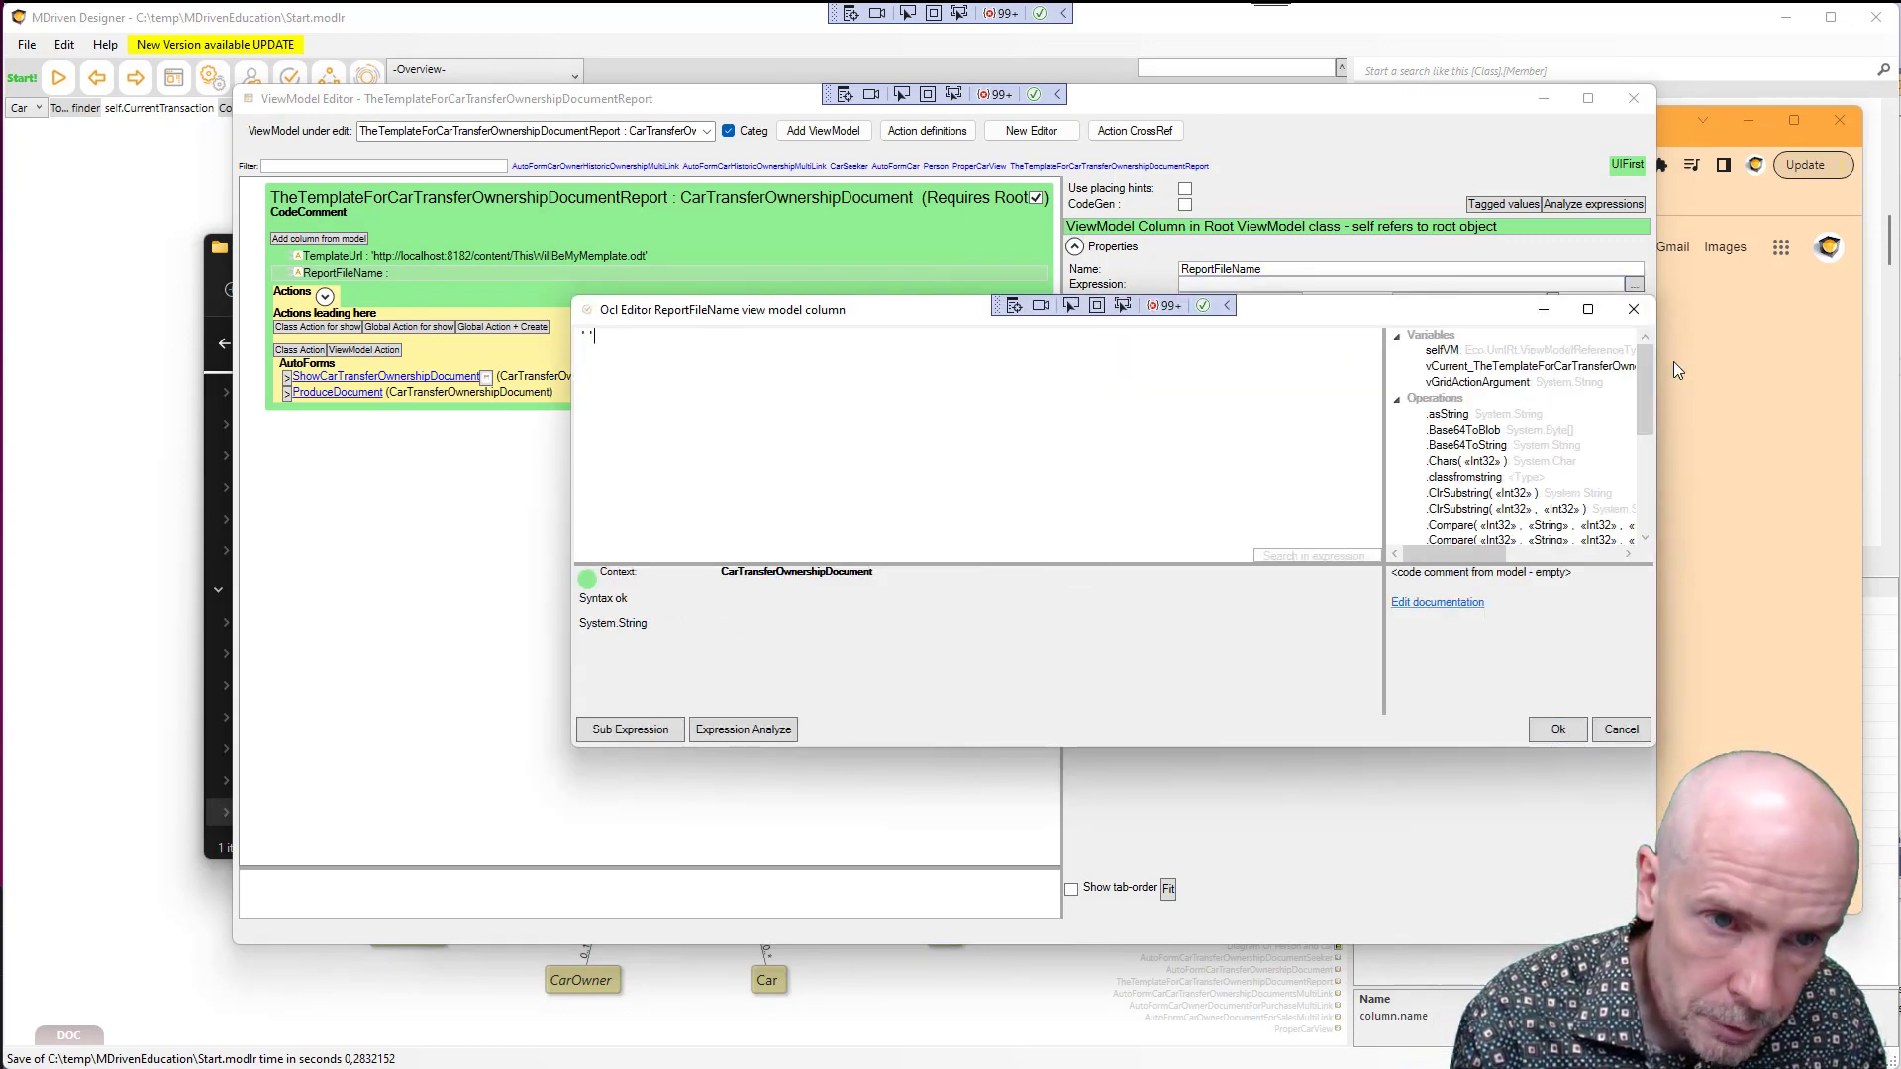
{"action": "type", "text": "The"}
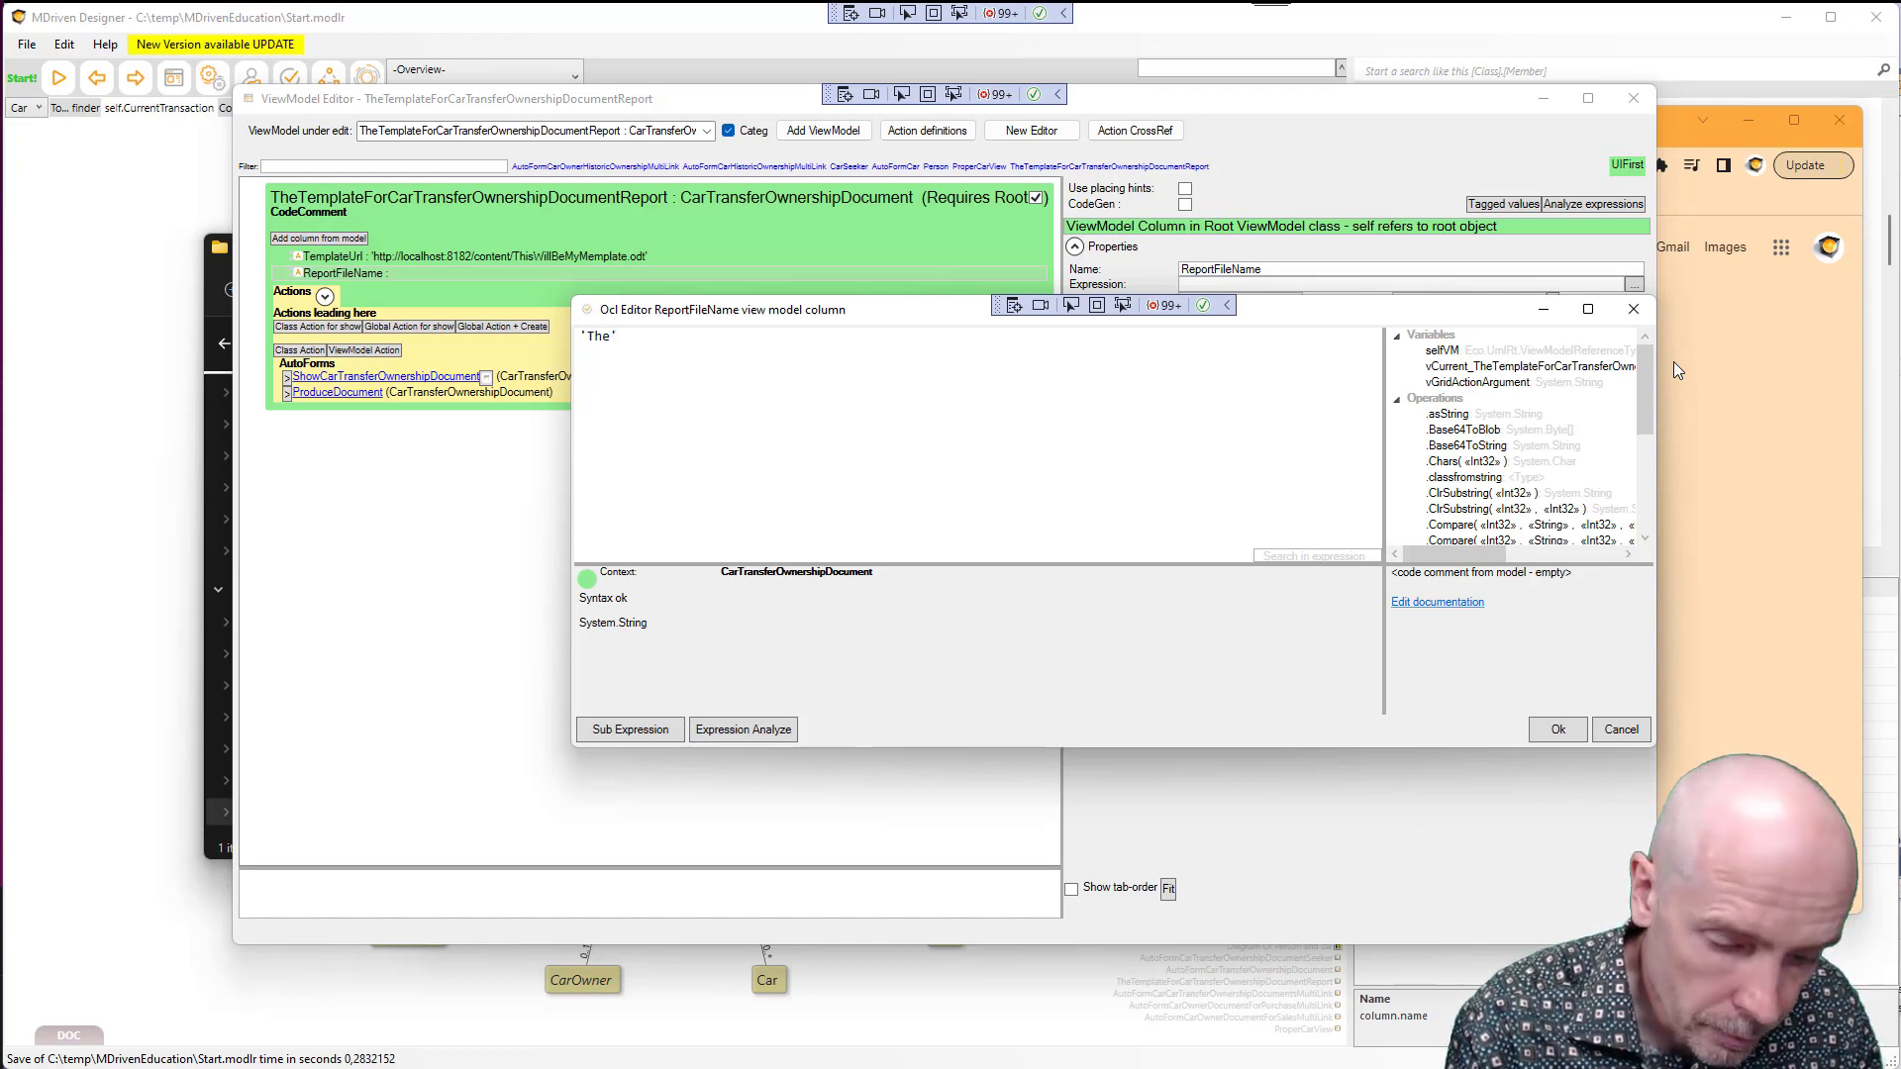
{"action": "type", "text": "File"}
{"action": "key", "text": "BackSpace"}
{"action": "key", "text": "BackSpace"}
{"action": "key", "text": "BackSpace"}
{"action": "key", "text": "BackSpace"}
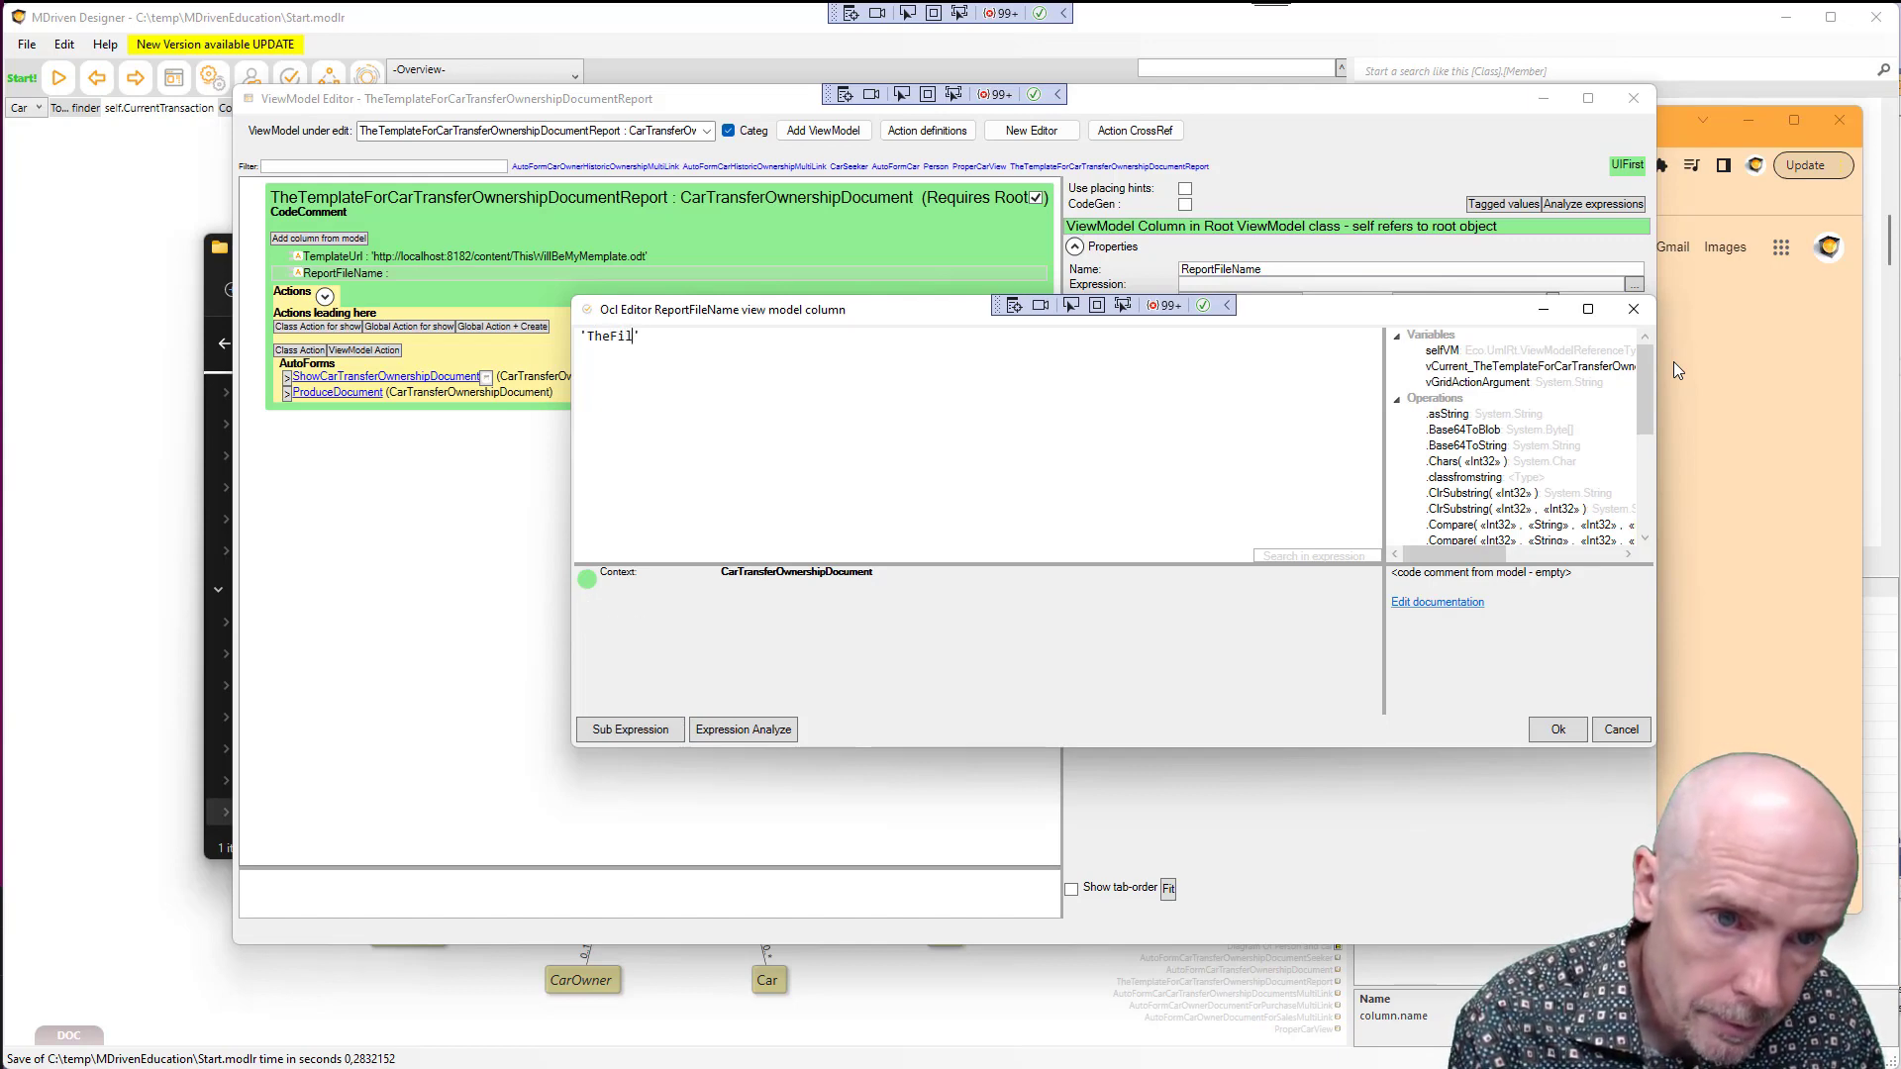
{"action": "type", "text": "Report"}
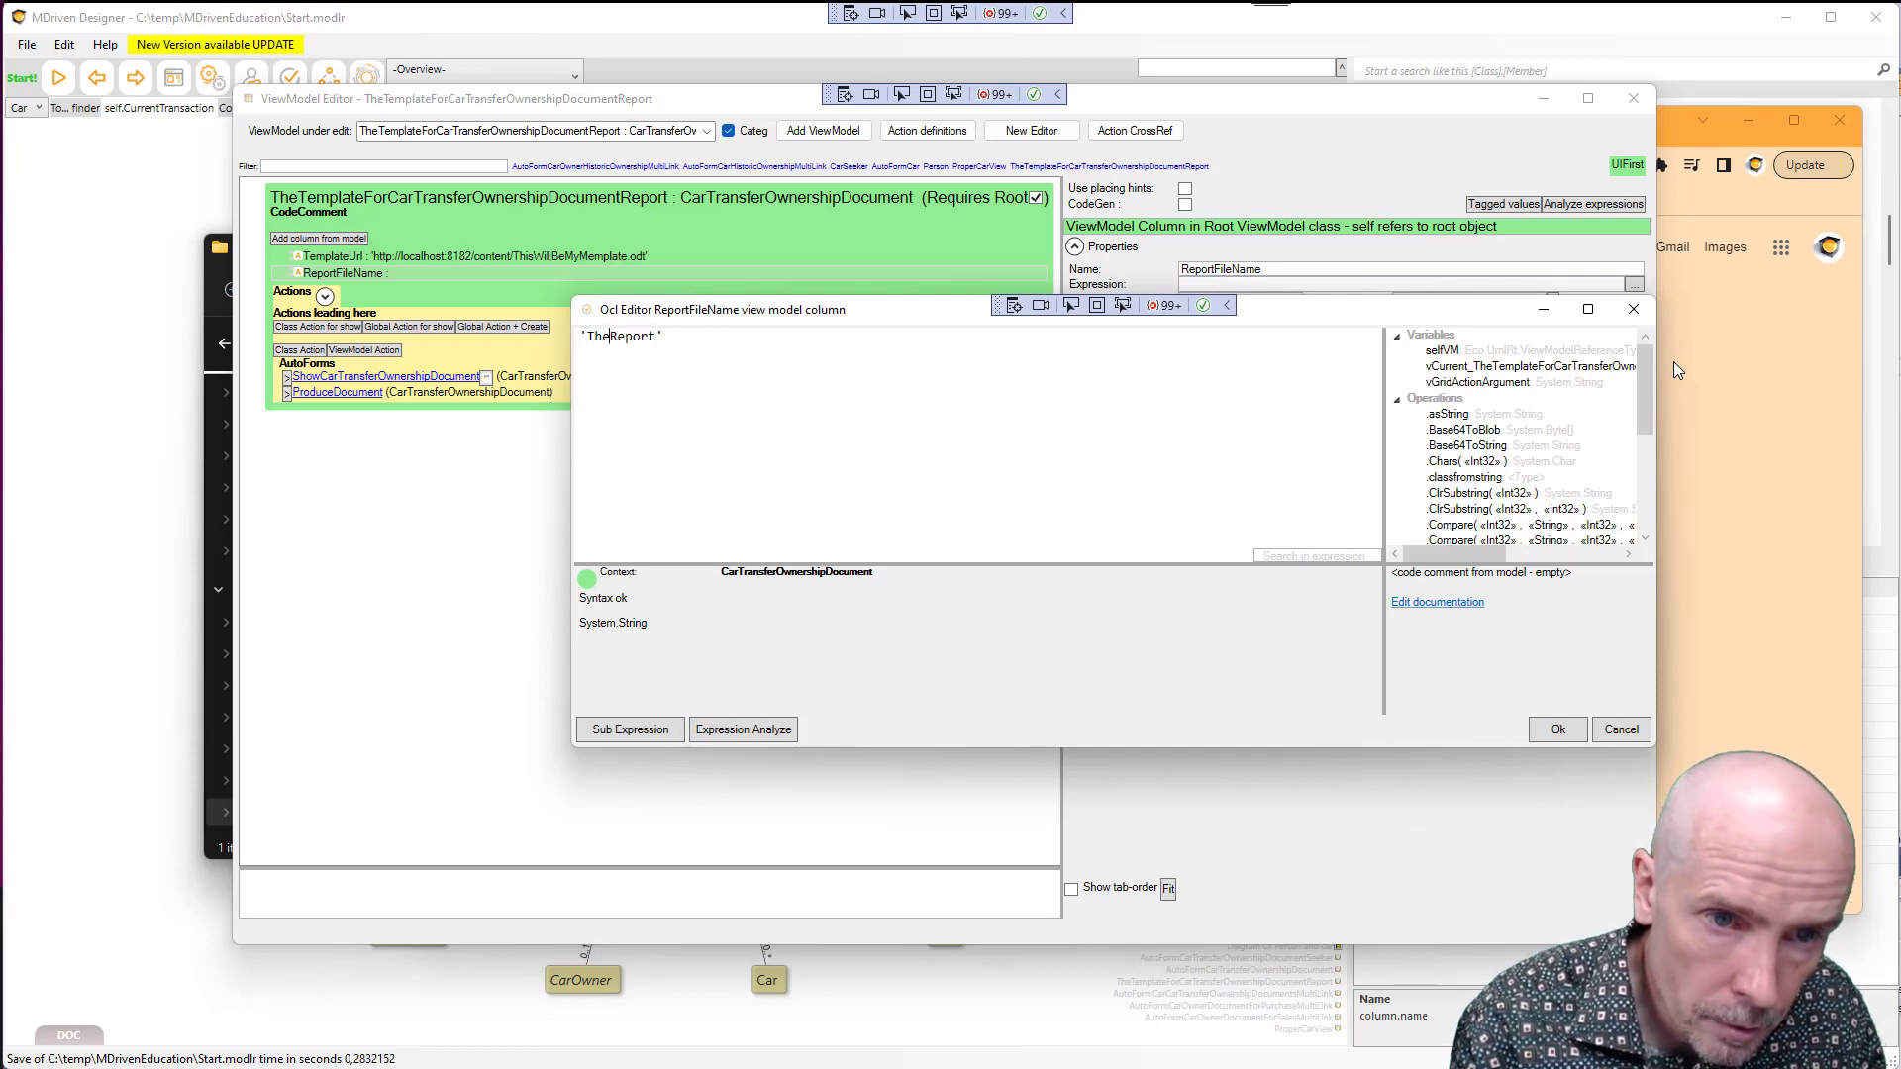
{"action": "type", "text": "Sales"}
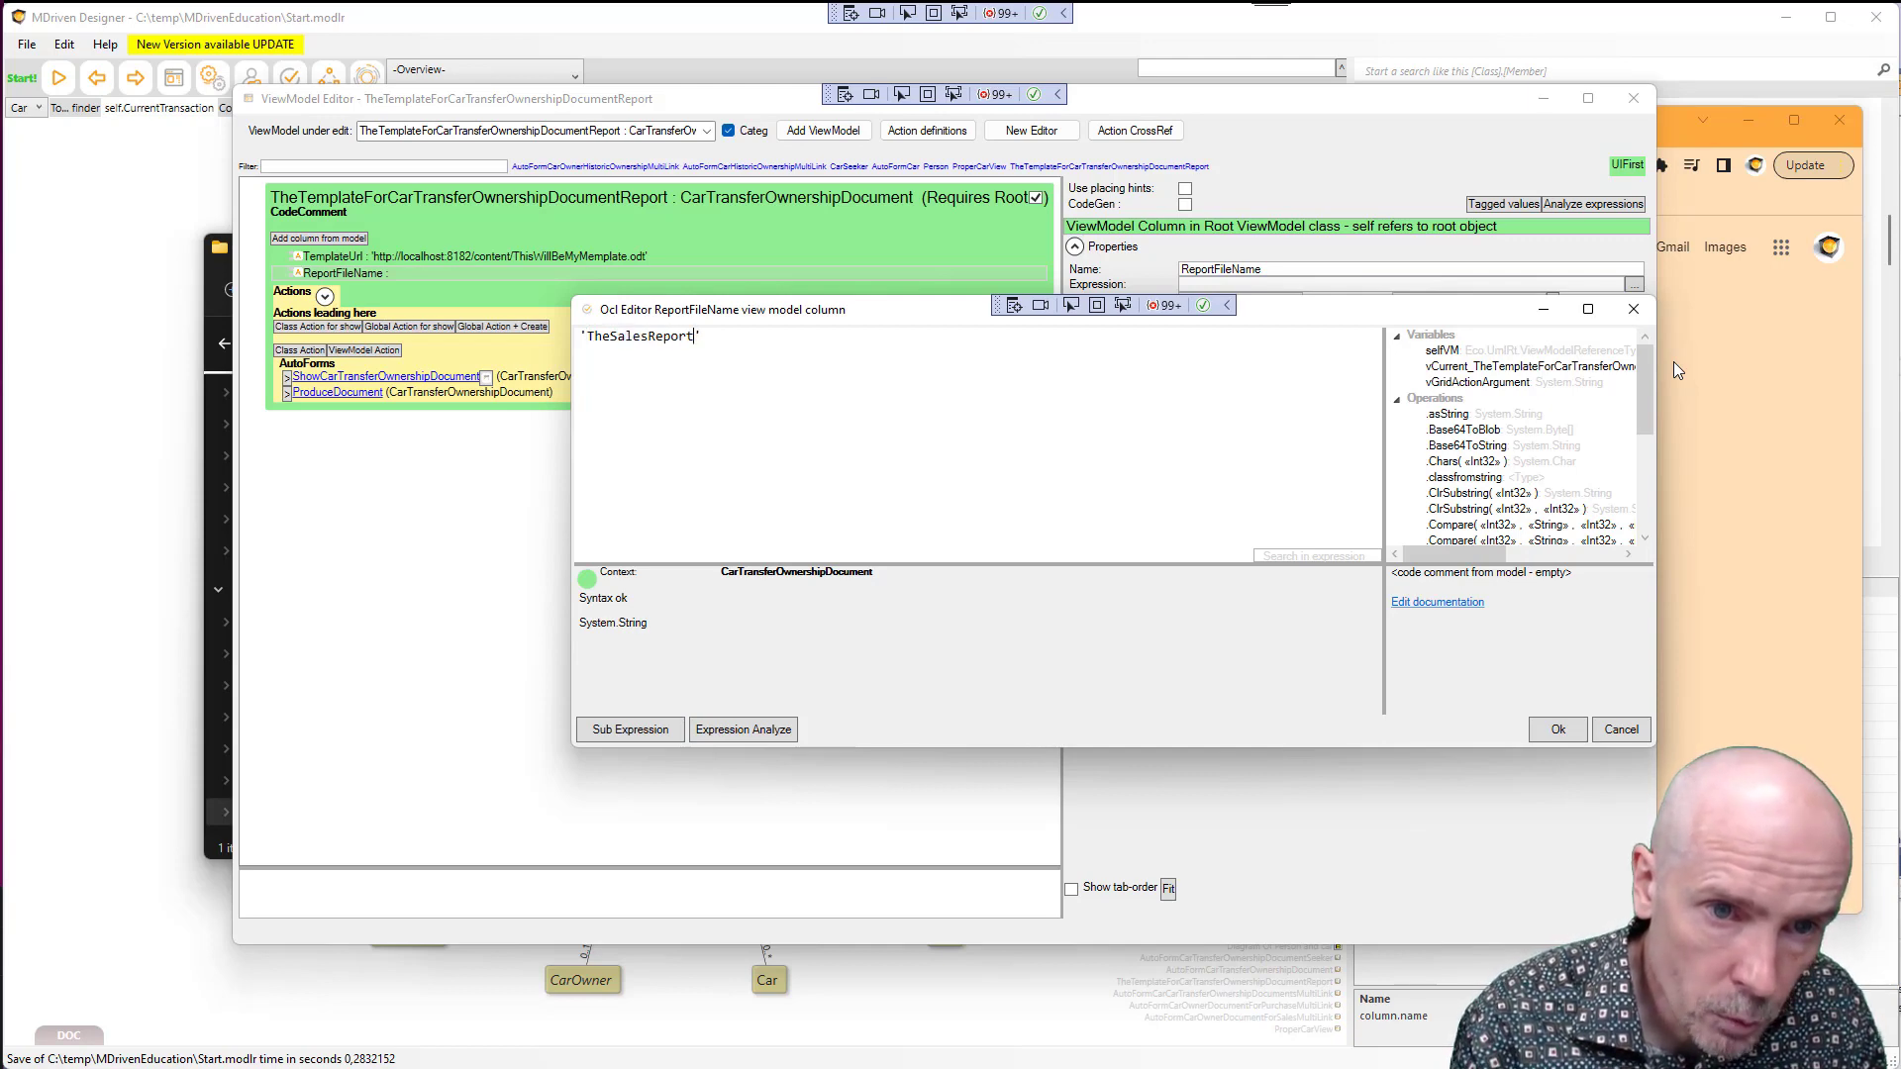
{"action": "type", "text": "ForCar"}
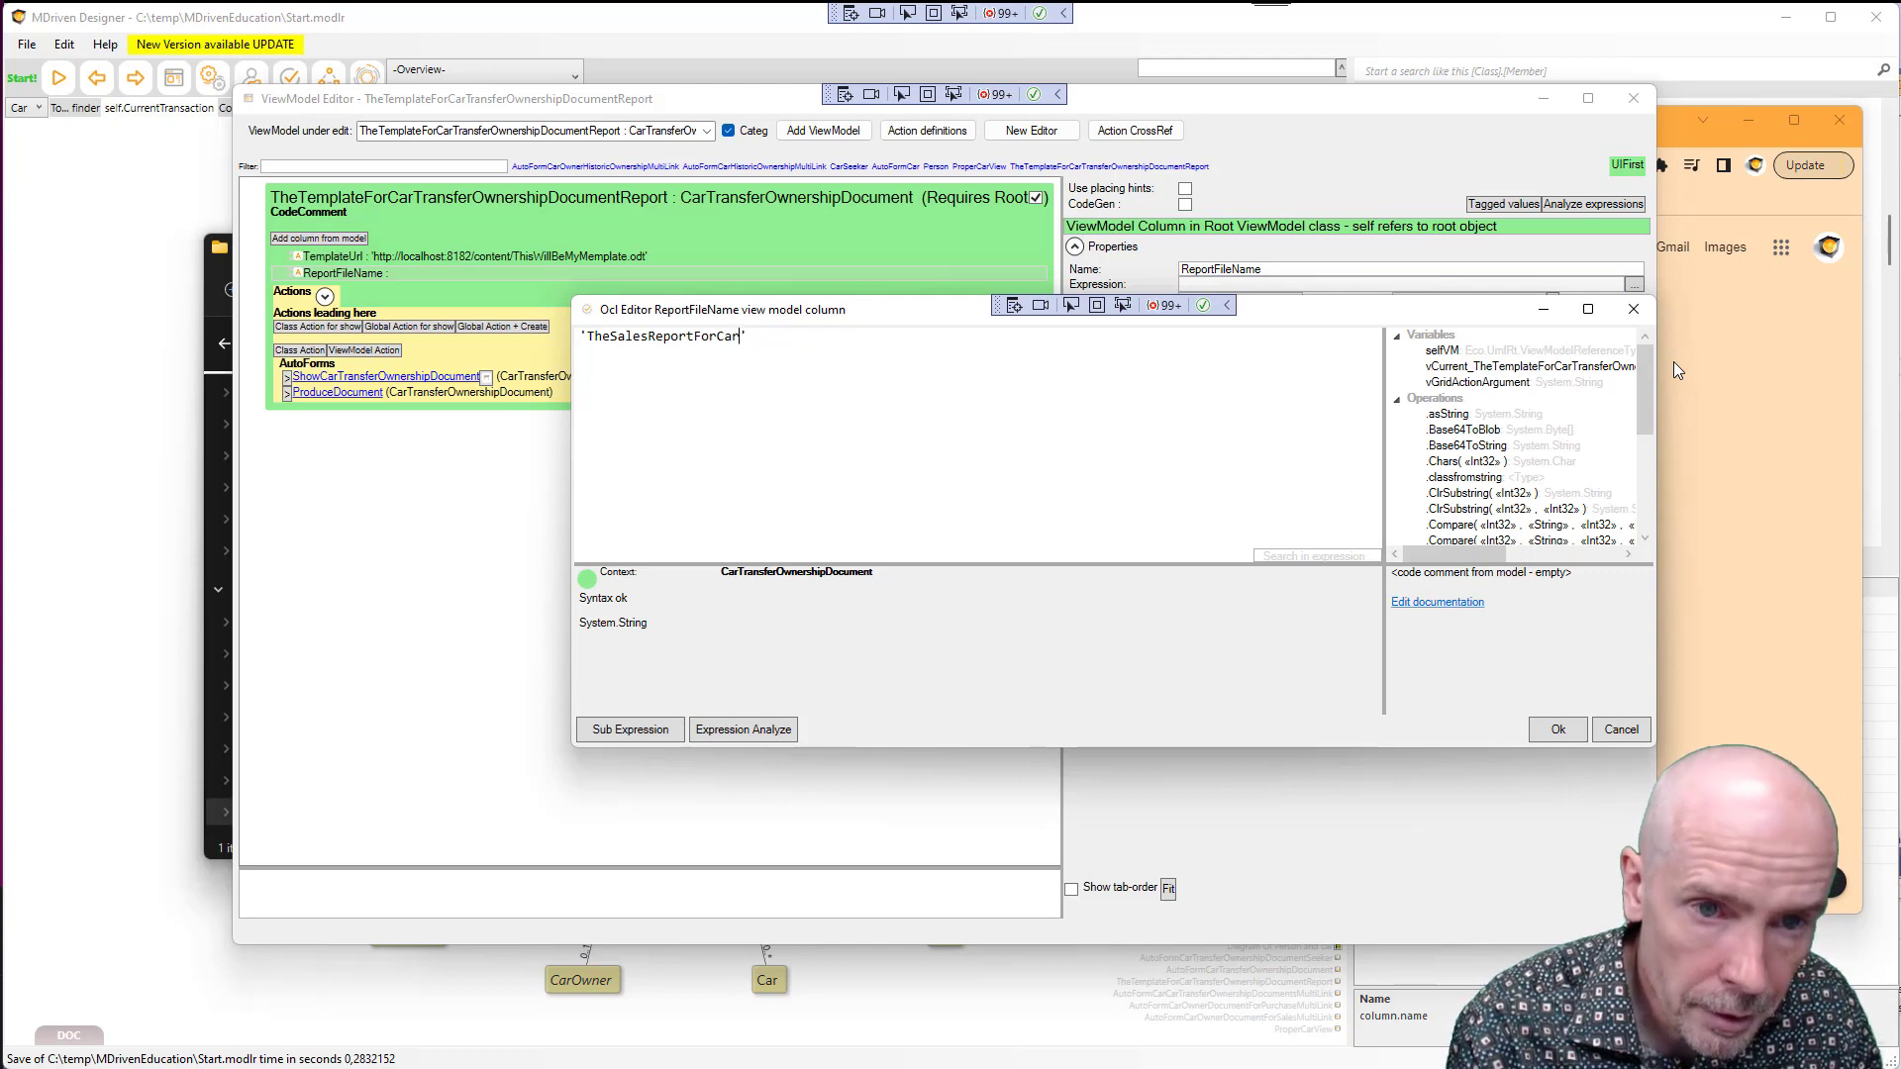
Append +self.Car.RegistrationNumber after the string in the ReportFileName expression
{"action": "type", "text": "+"}
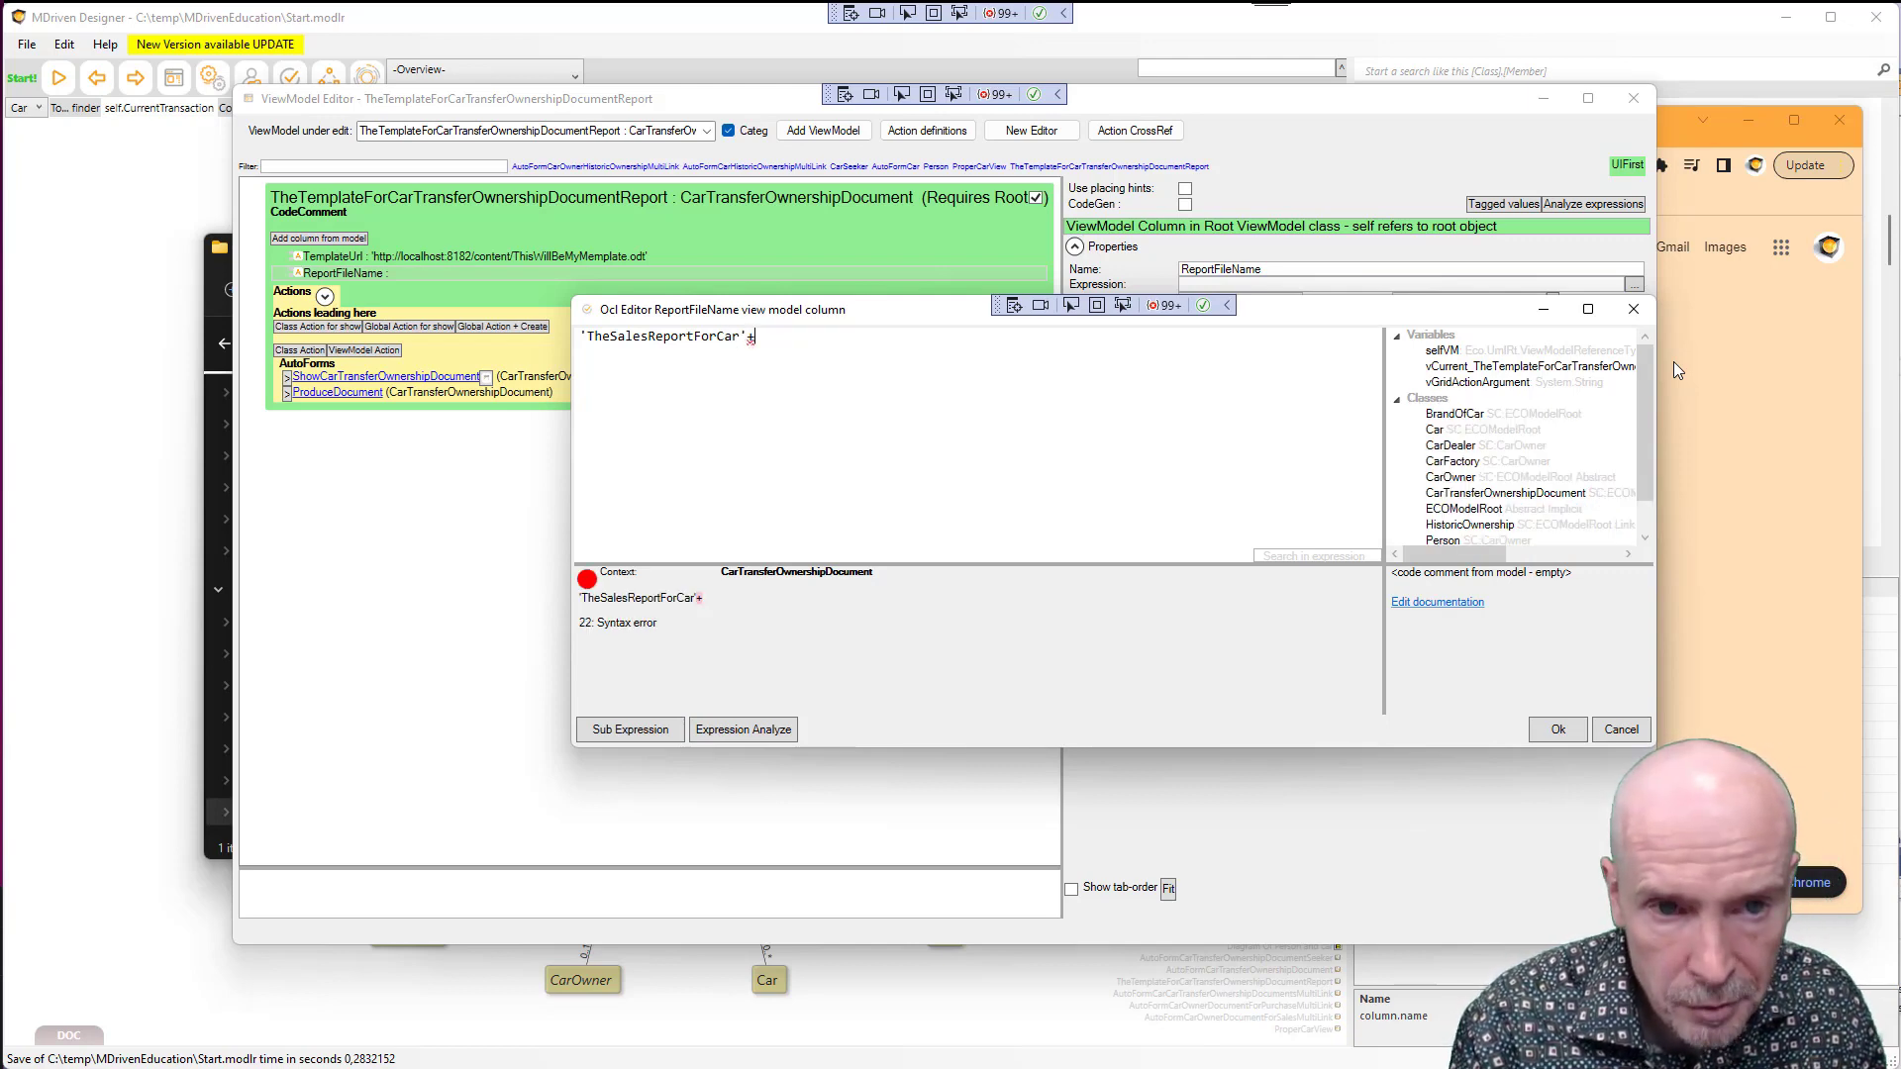
{"action": "type", "text": "self"}
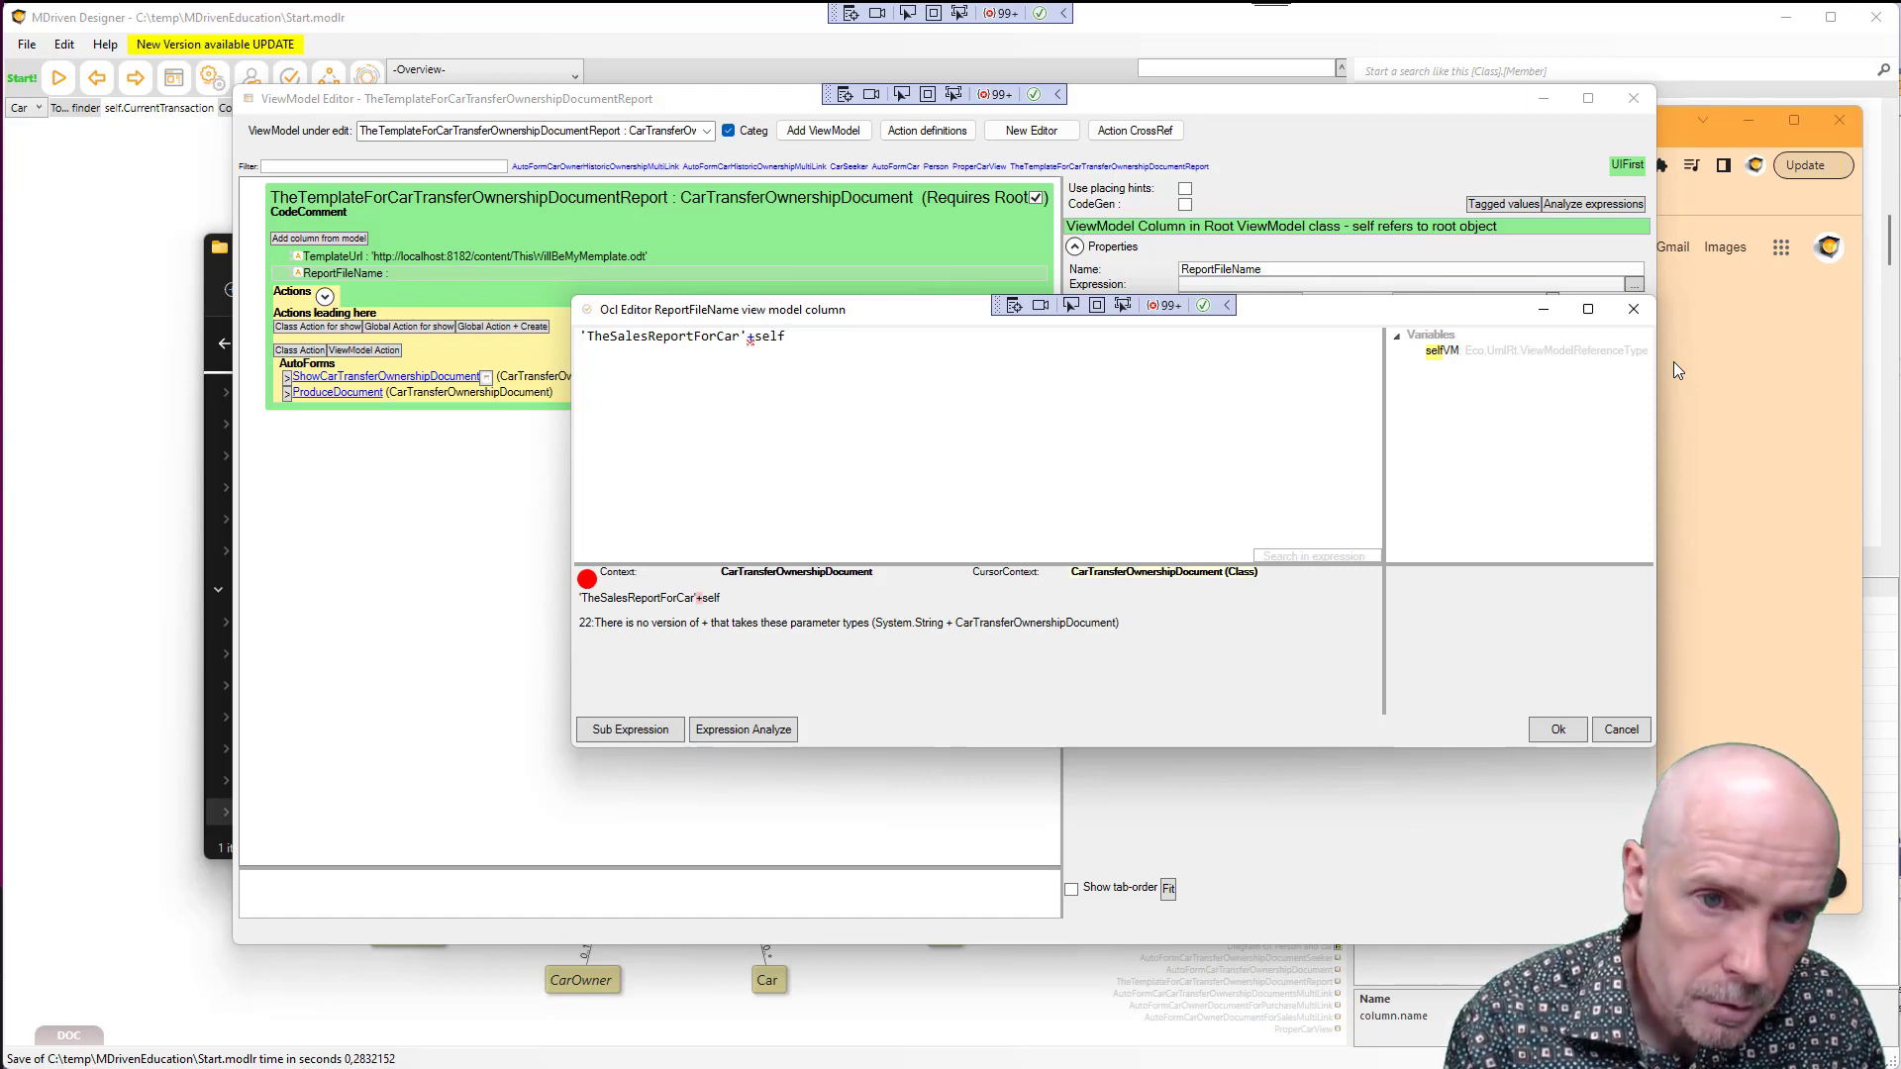
{"action": "type", "text": "."}
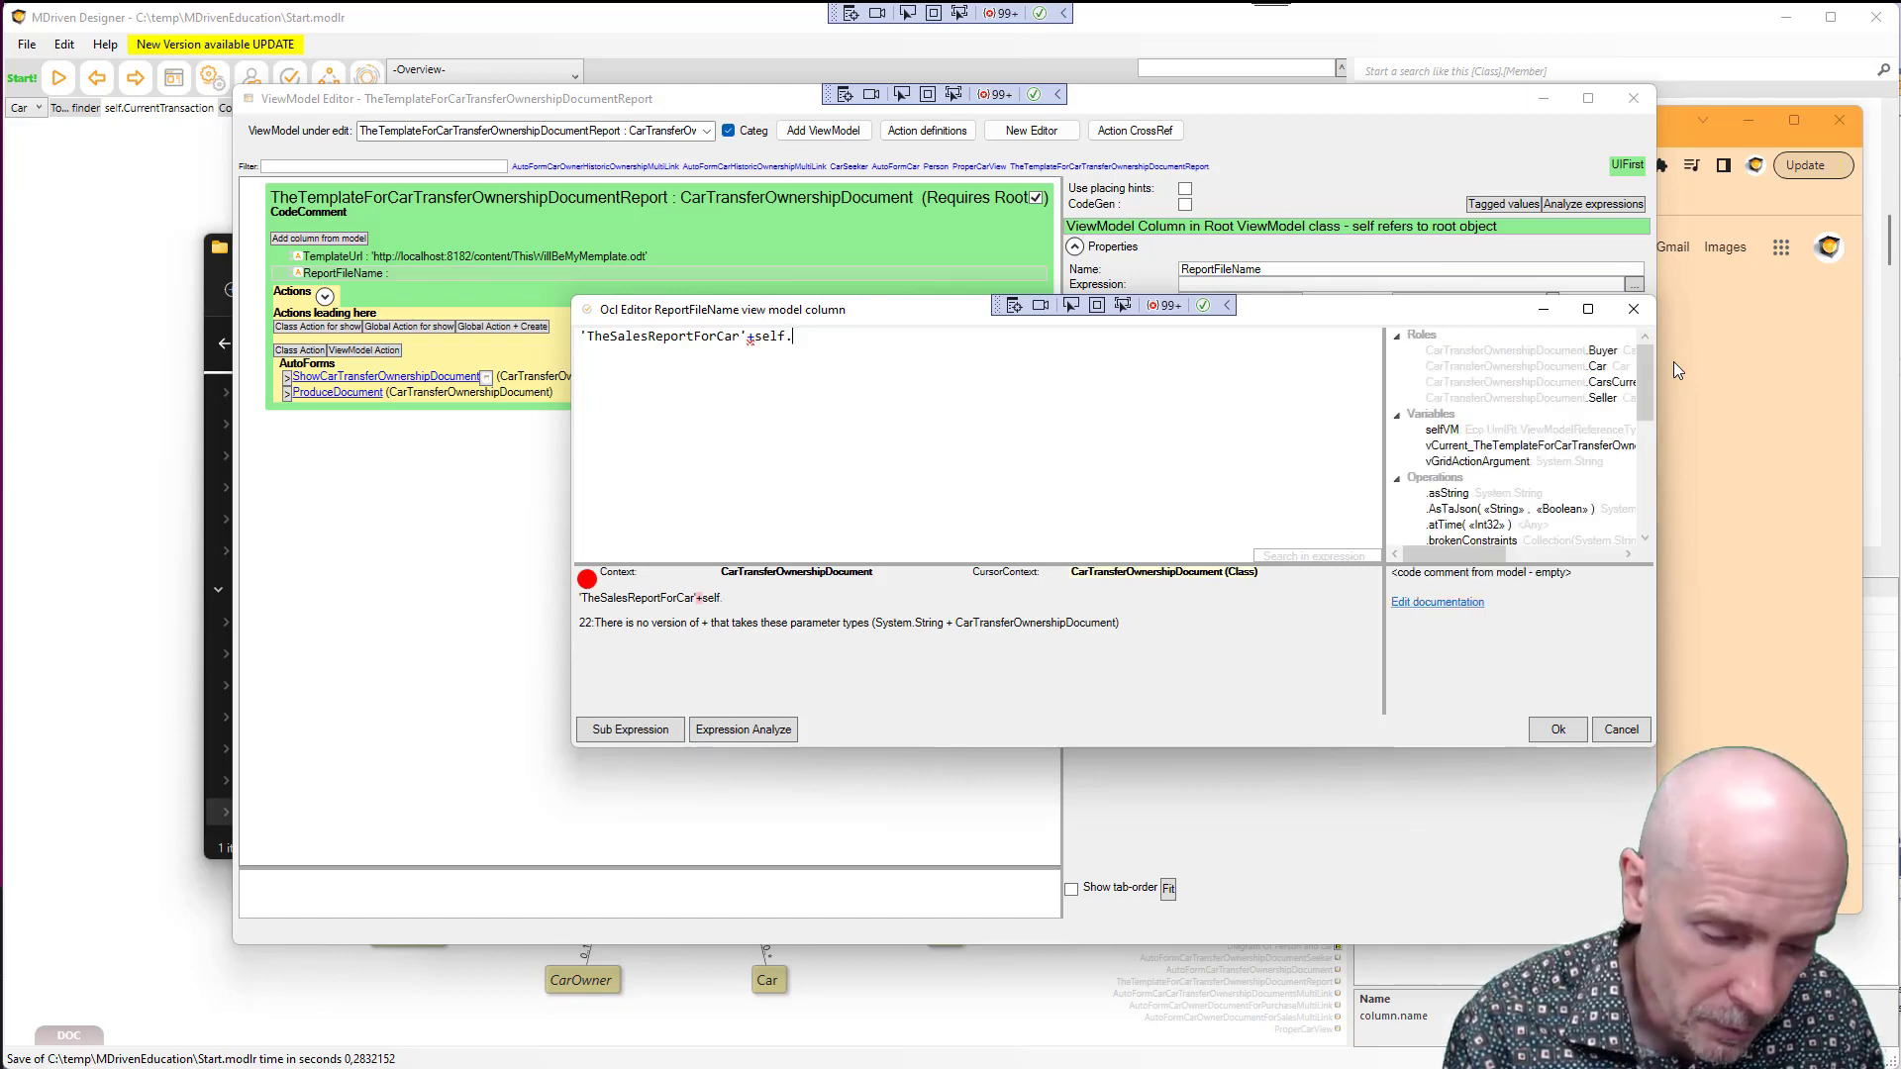
{"action": "type", "text": "Re"}
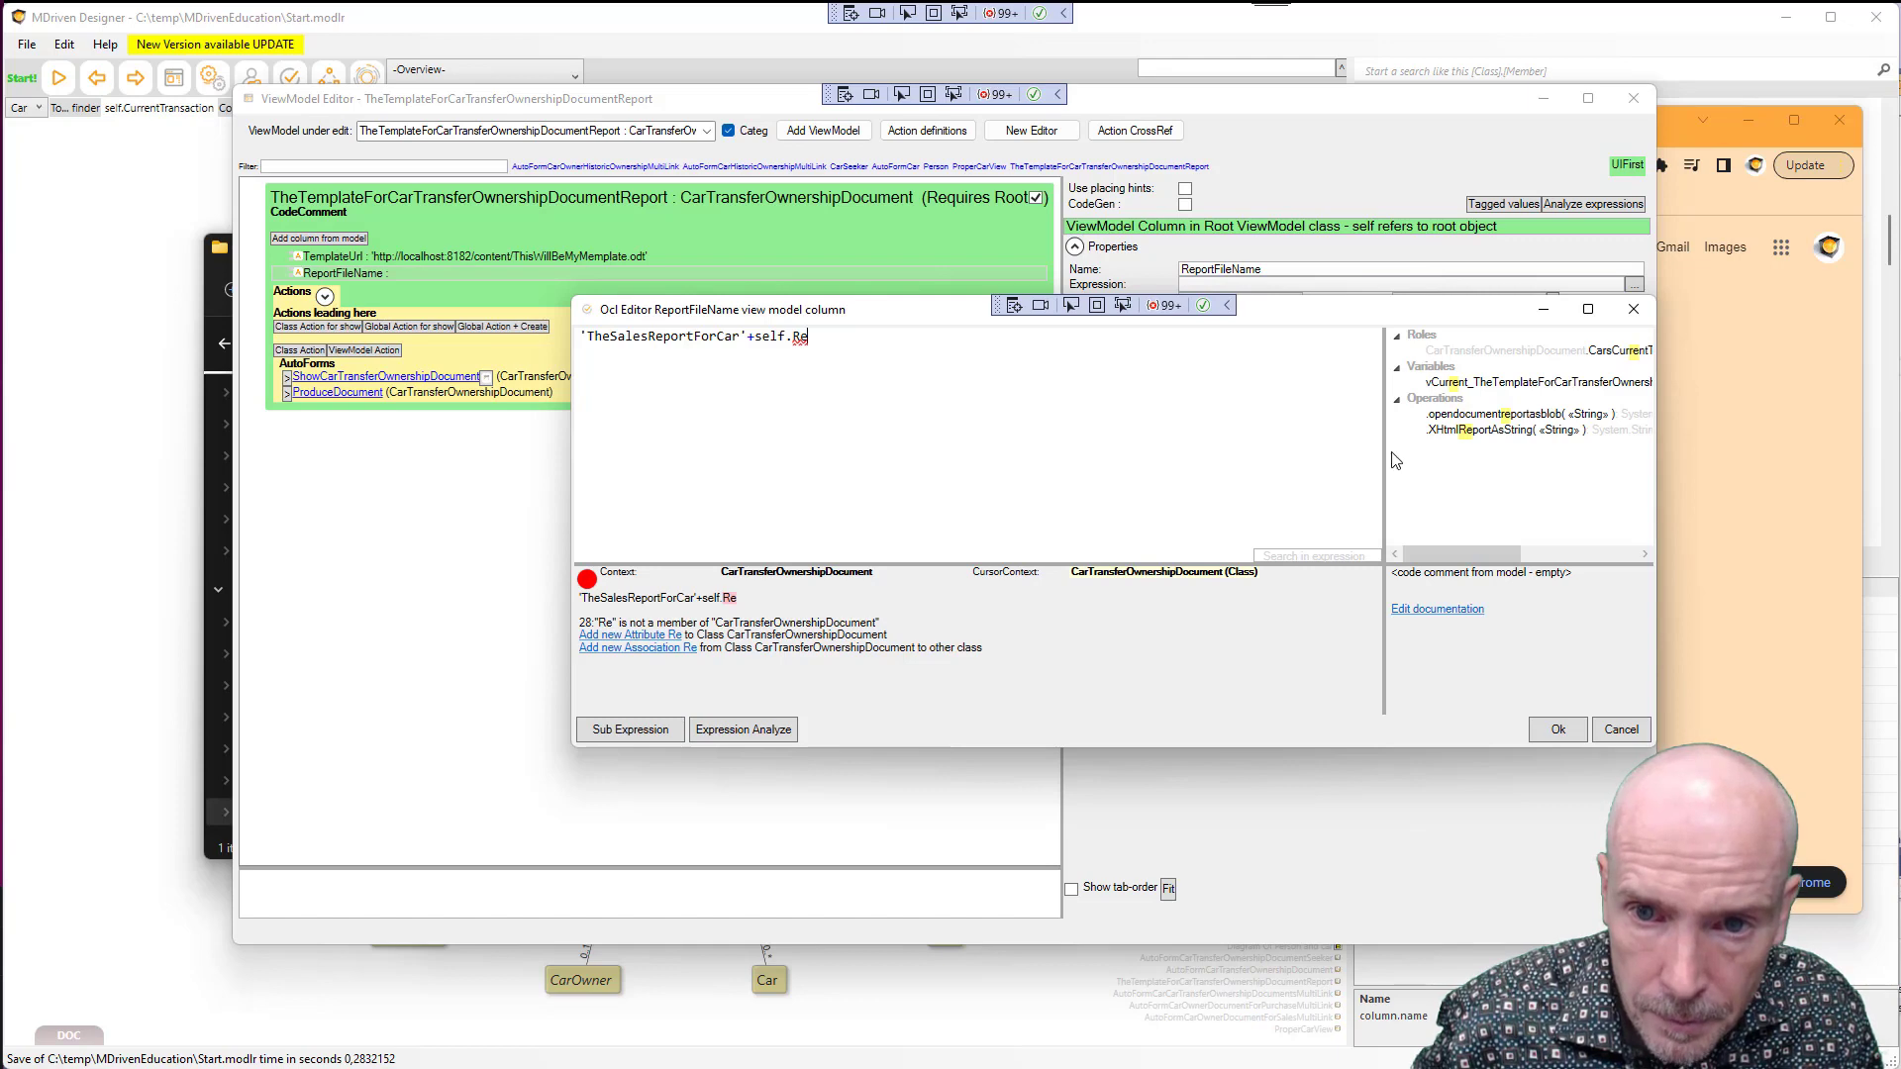
{"action": "key", "text": "BackSpace"}
{"action": "key", "text": "BackSpace"}
{"action": "type", "text": "C"}
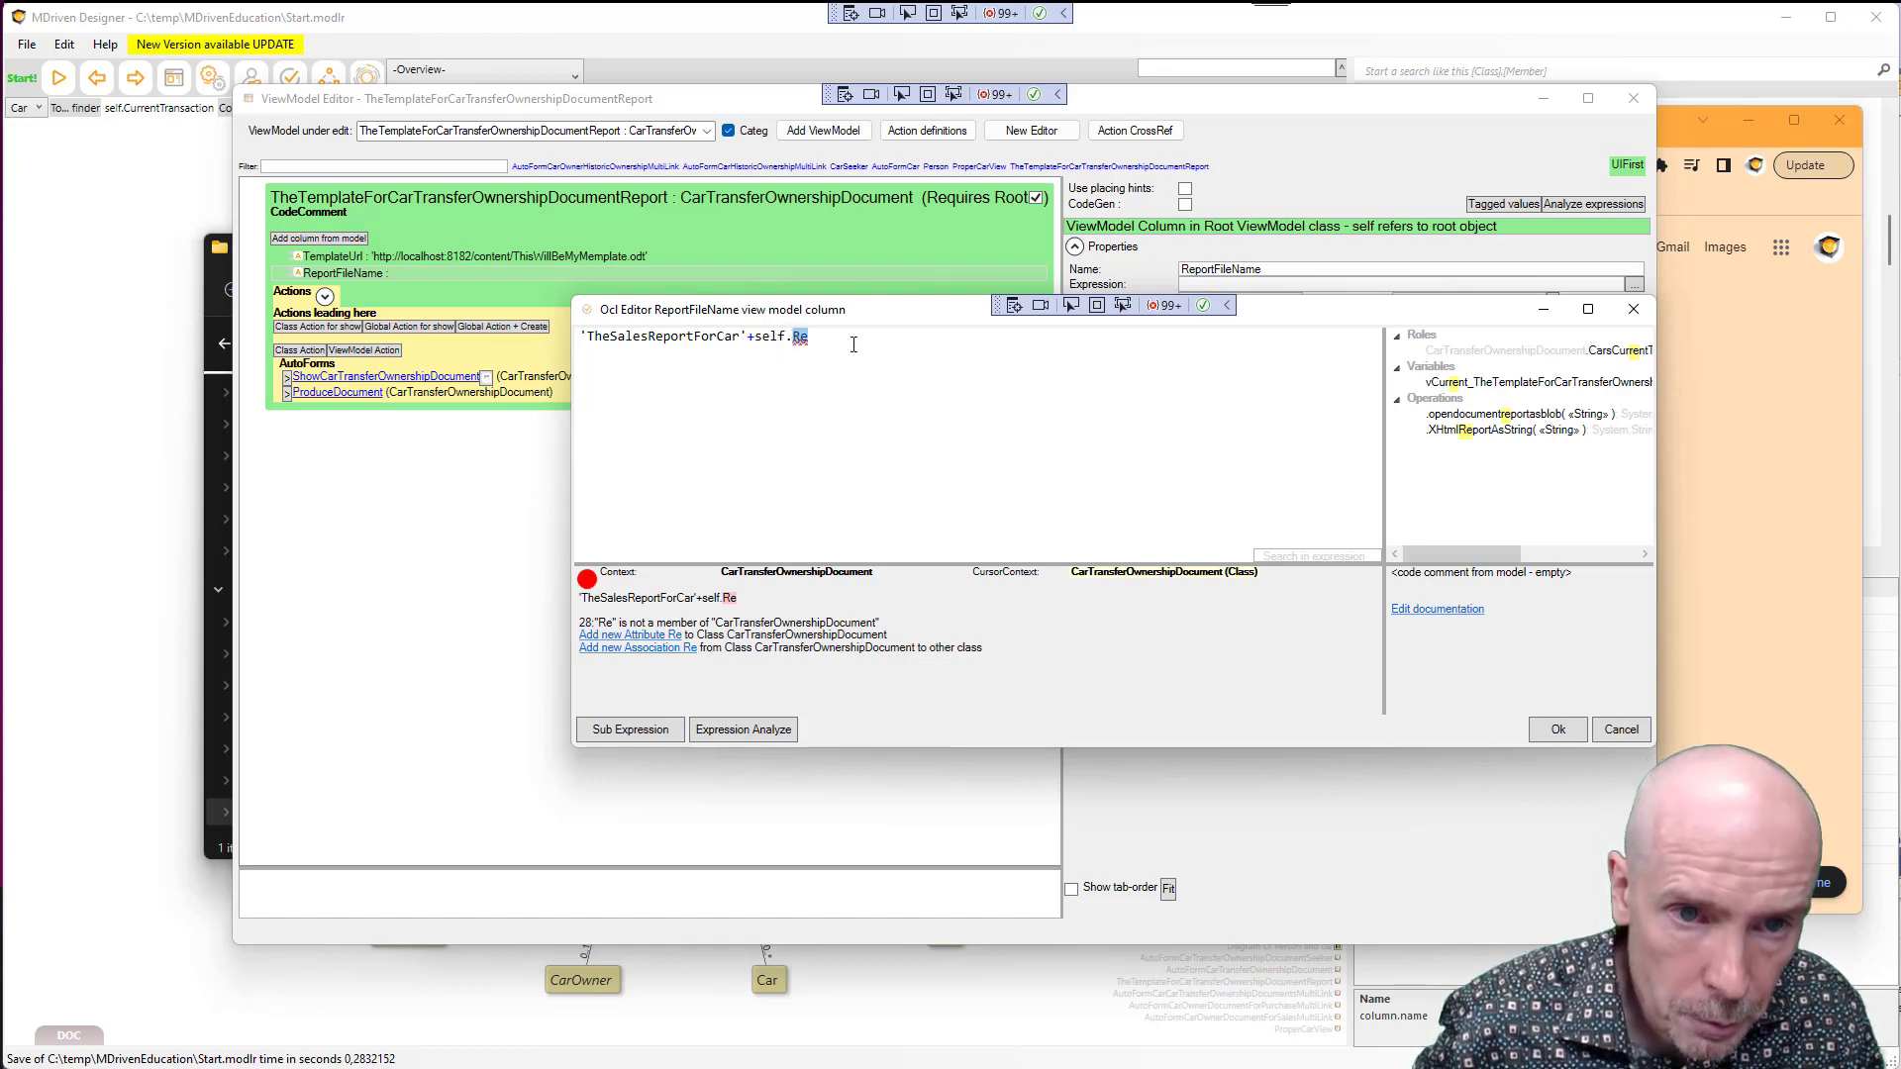
{"action": "type", "text": "ar"}
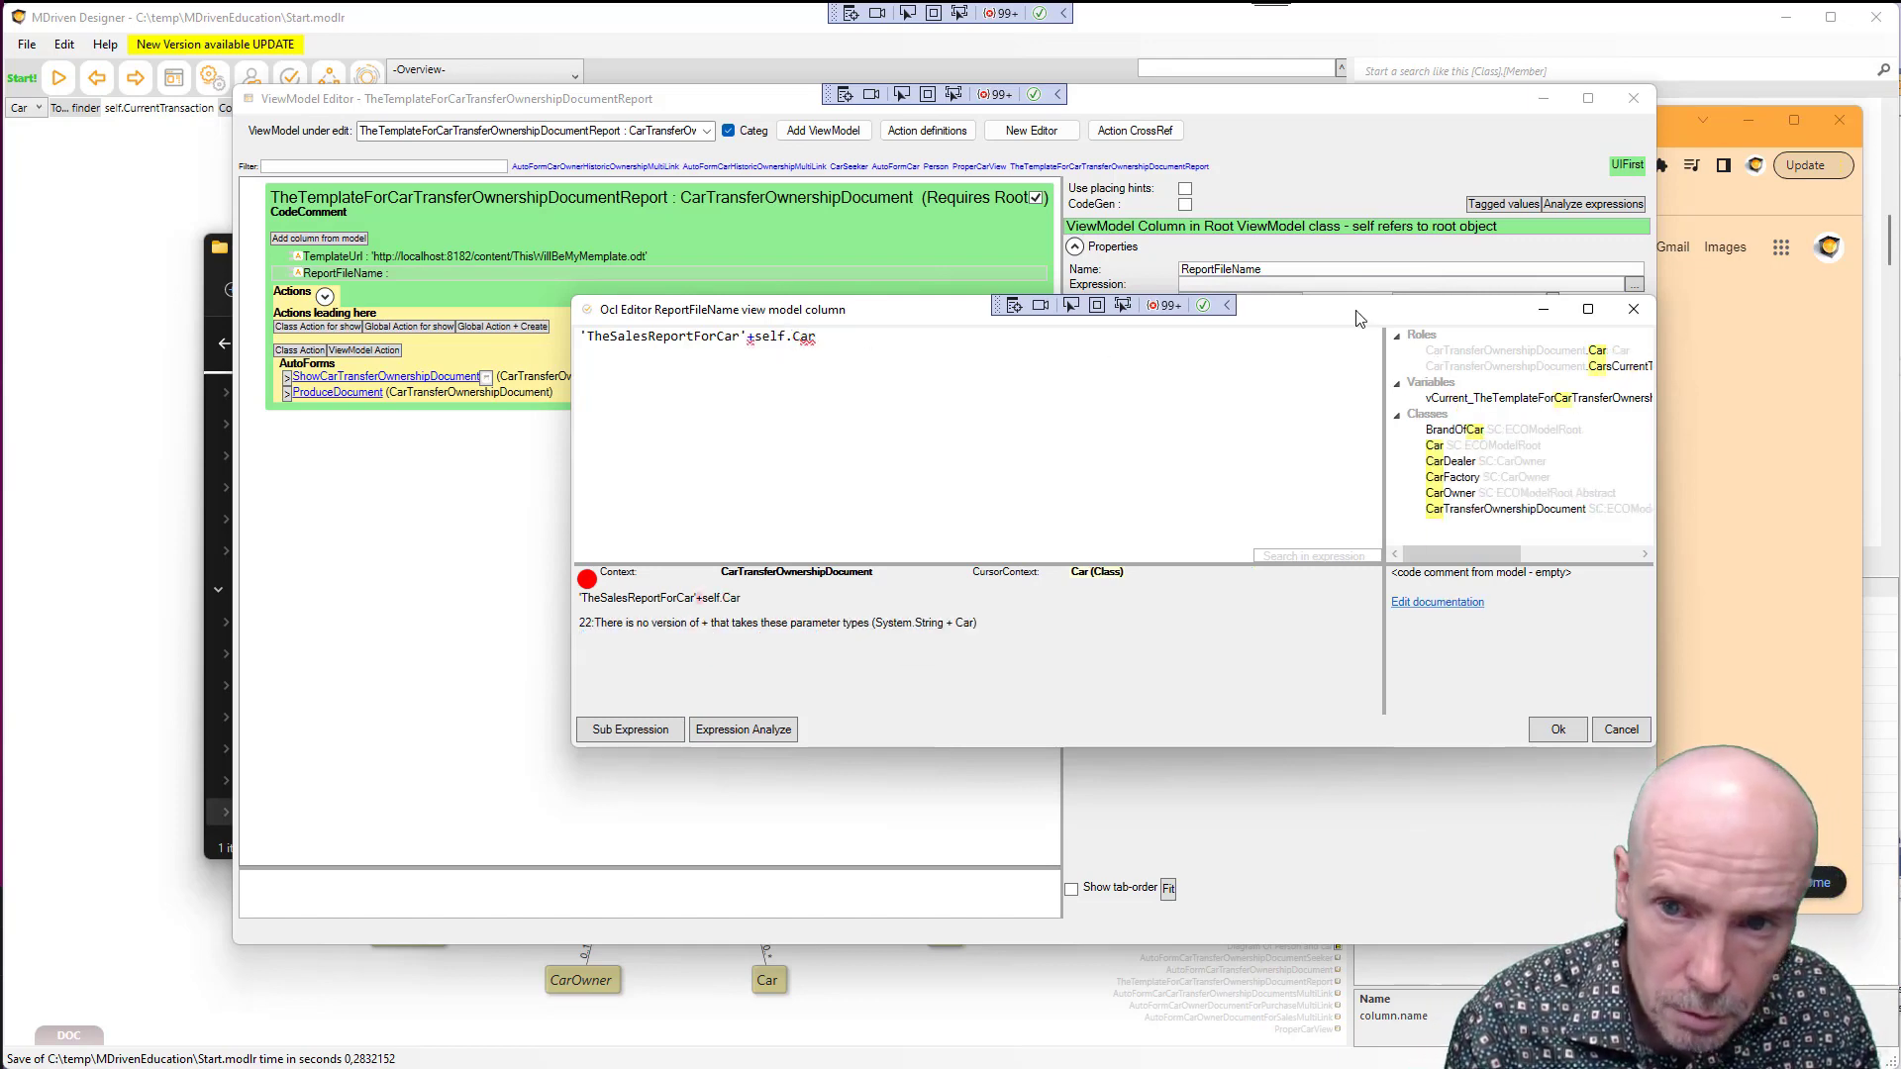
{"action": "type", "text": "."}
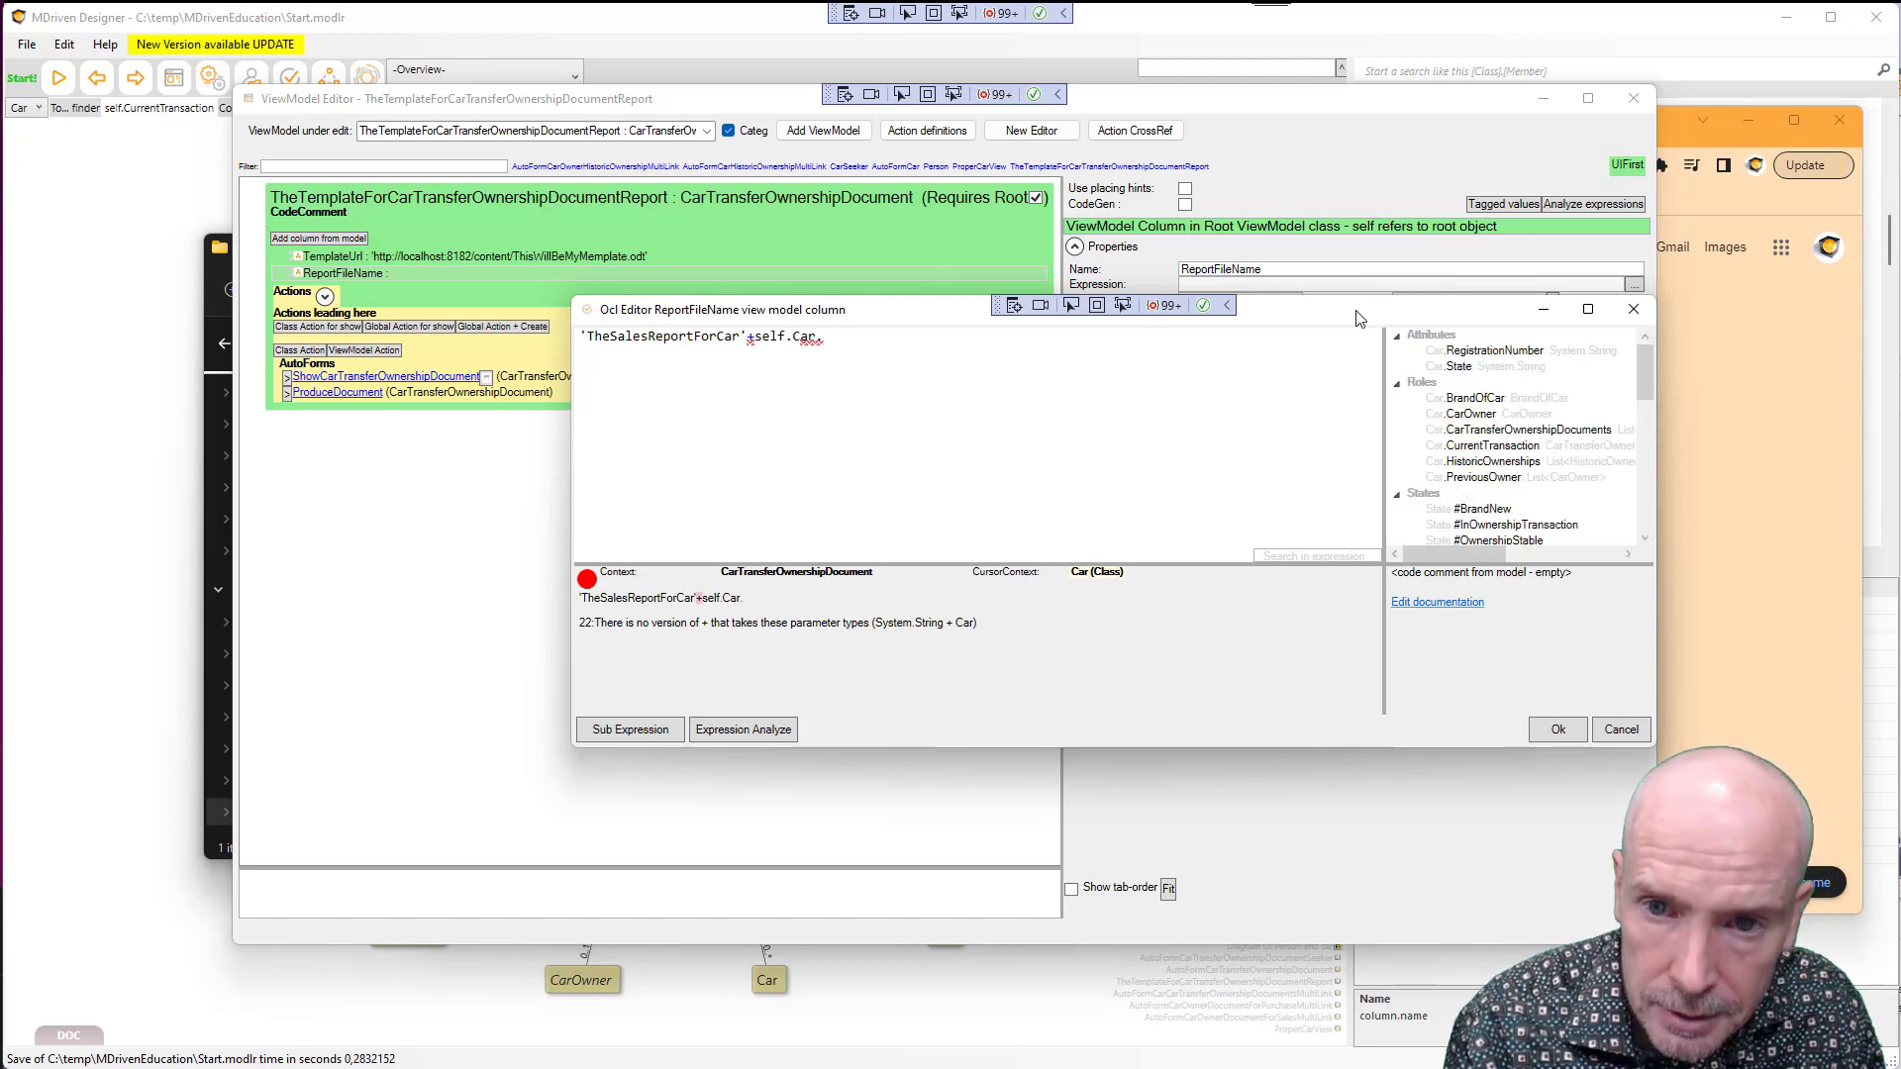
{"action": "double_click", "coordinate": [1494, 350]}
{"action": "left_click", "coordinate": [916, 339]}
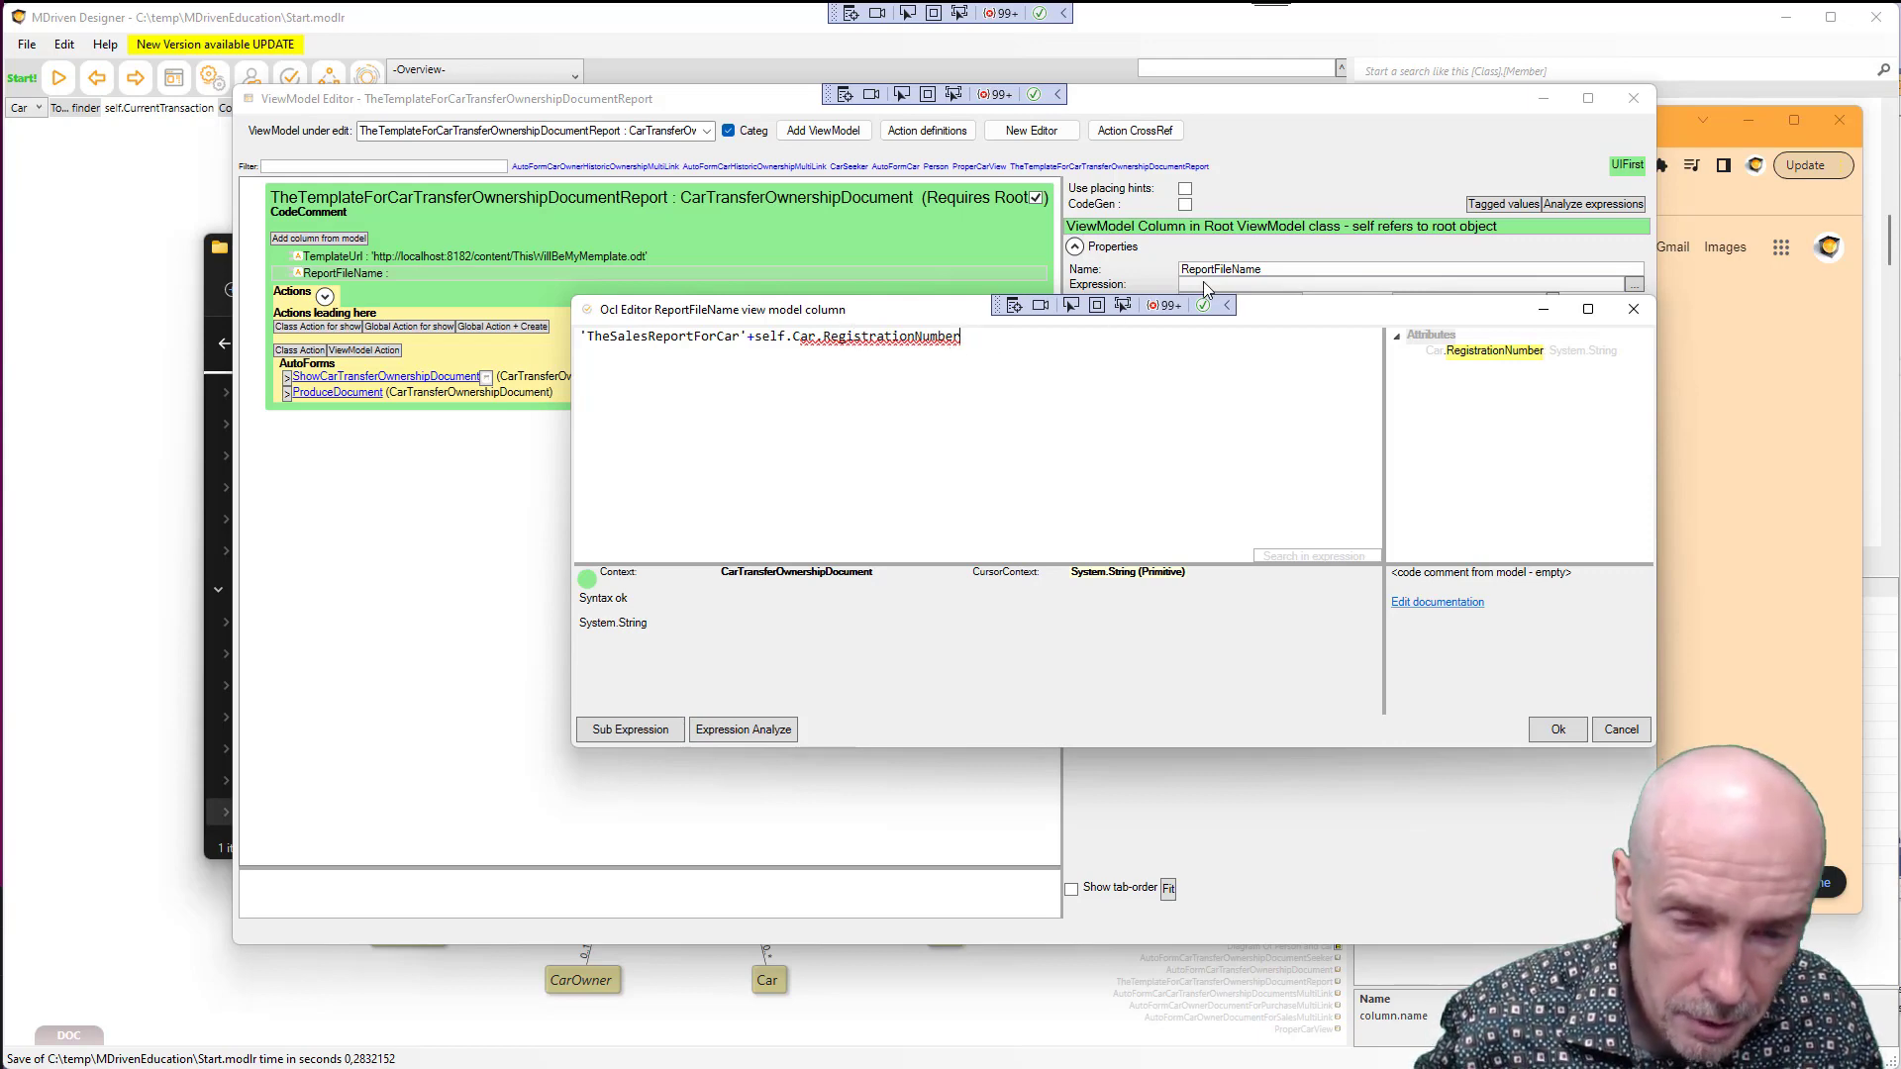
Append +'.odt' to the end of the ReportFileName expression and accept it
{"action": "type", "text": "+''"}
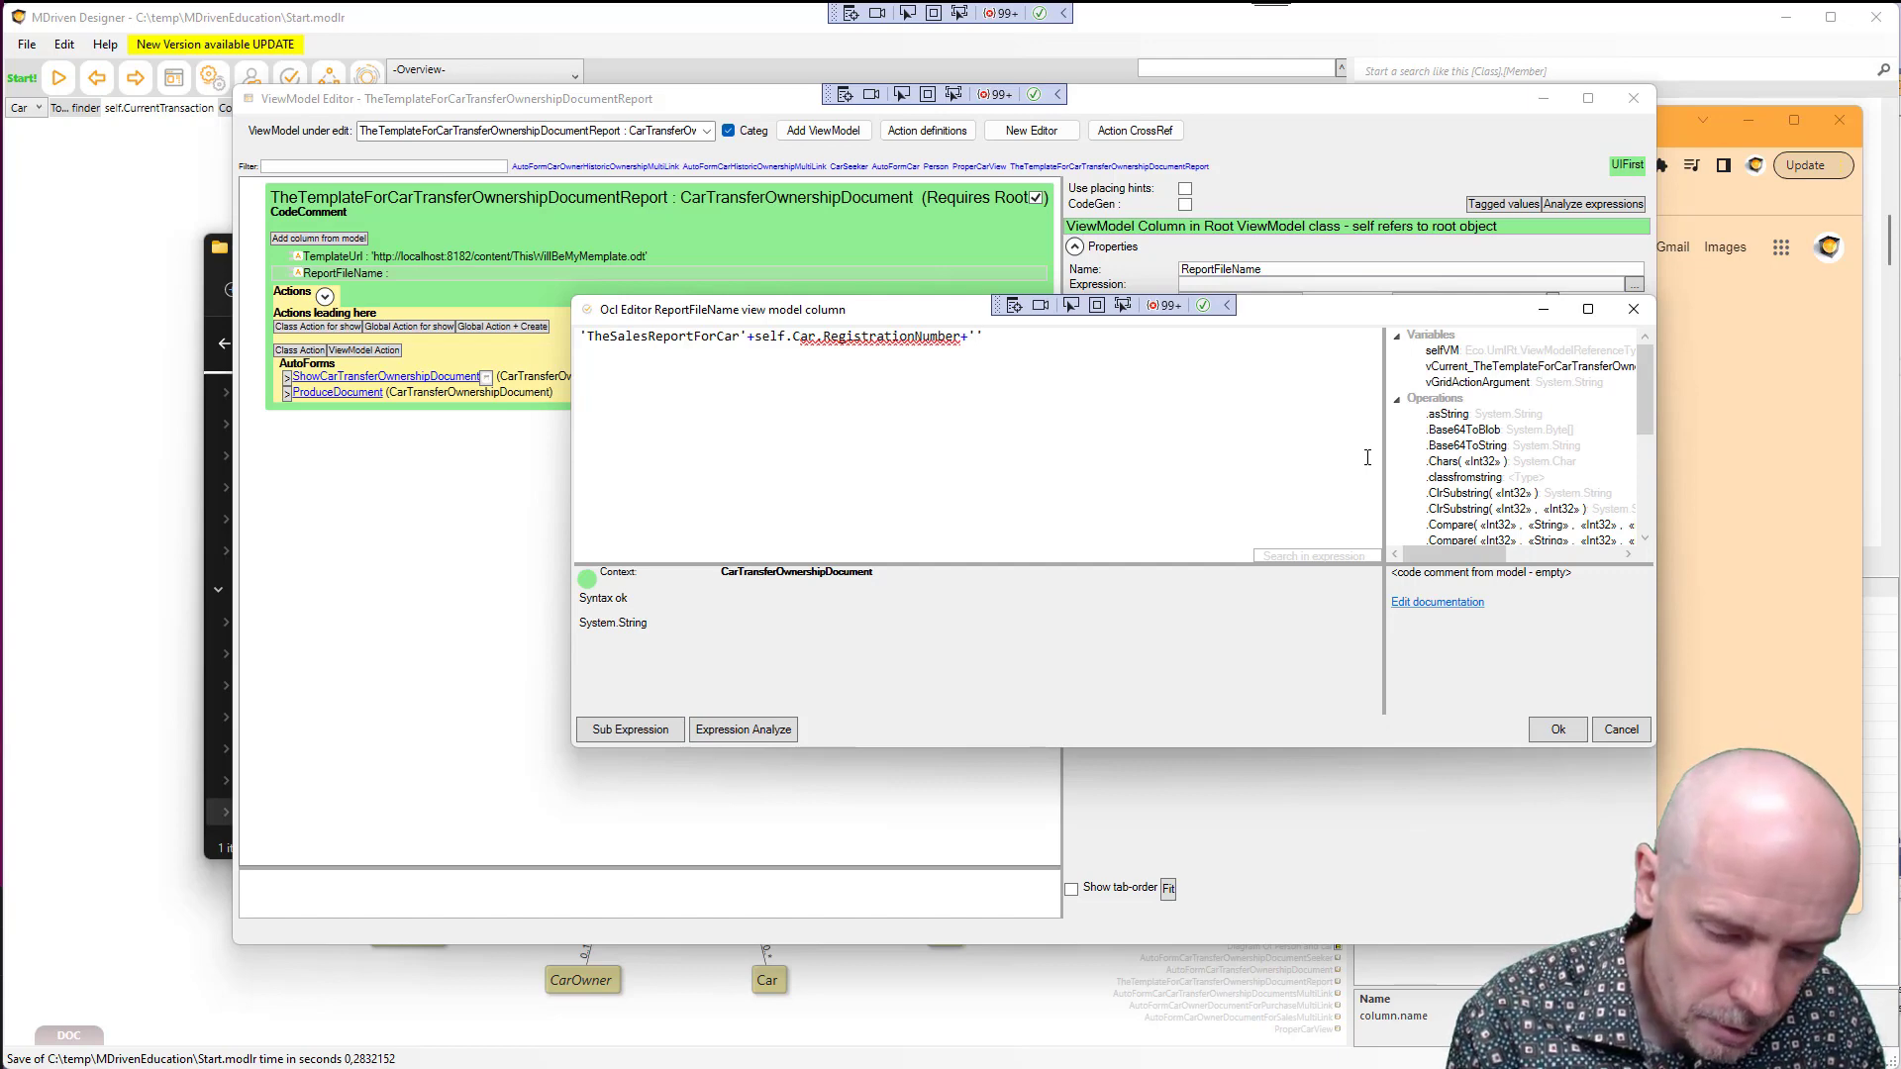
{"action": "type", "text": ".odt"}
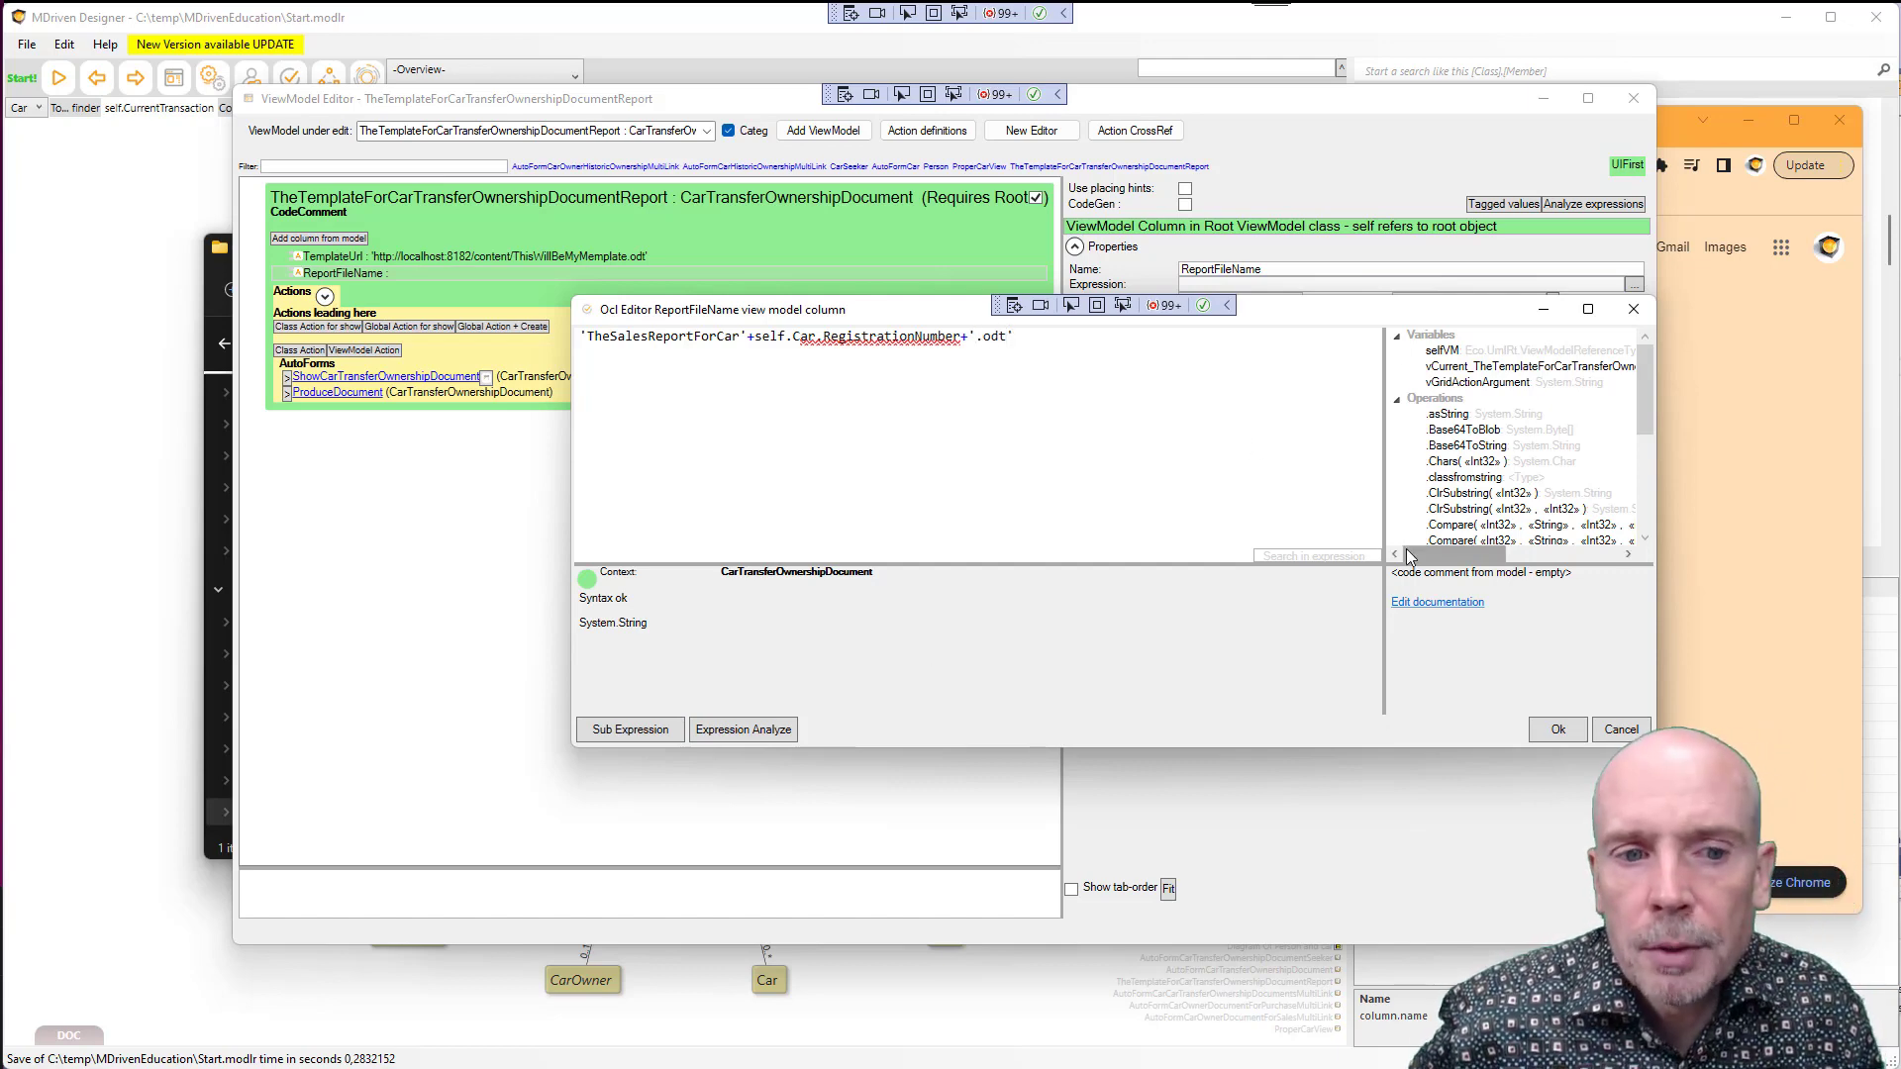
{"action": "left_click", "coordinate": [1560, 730]}
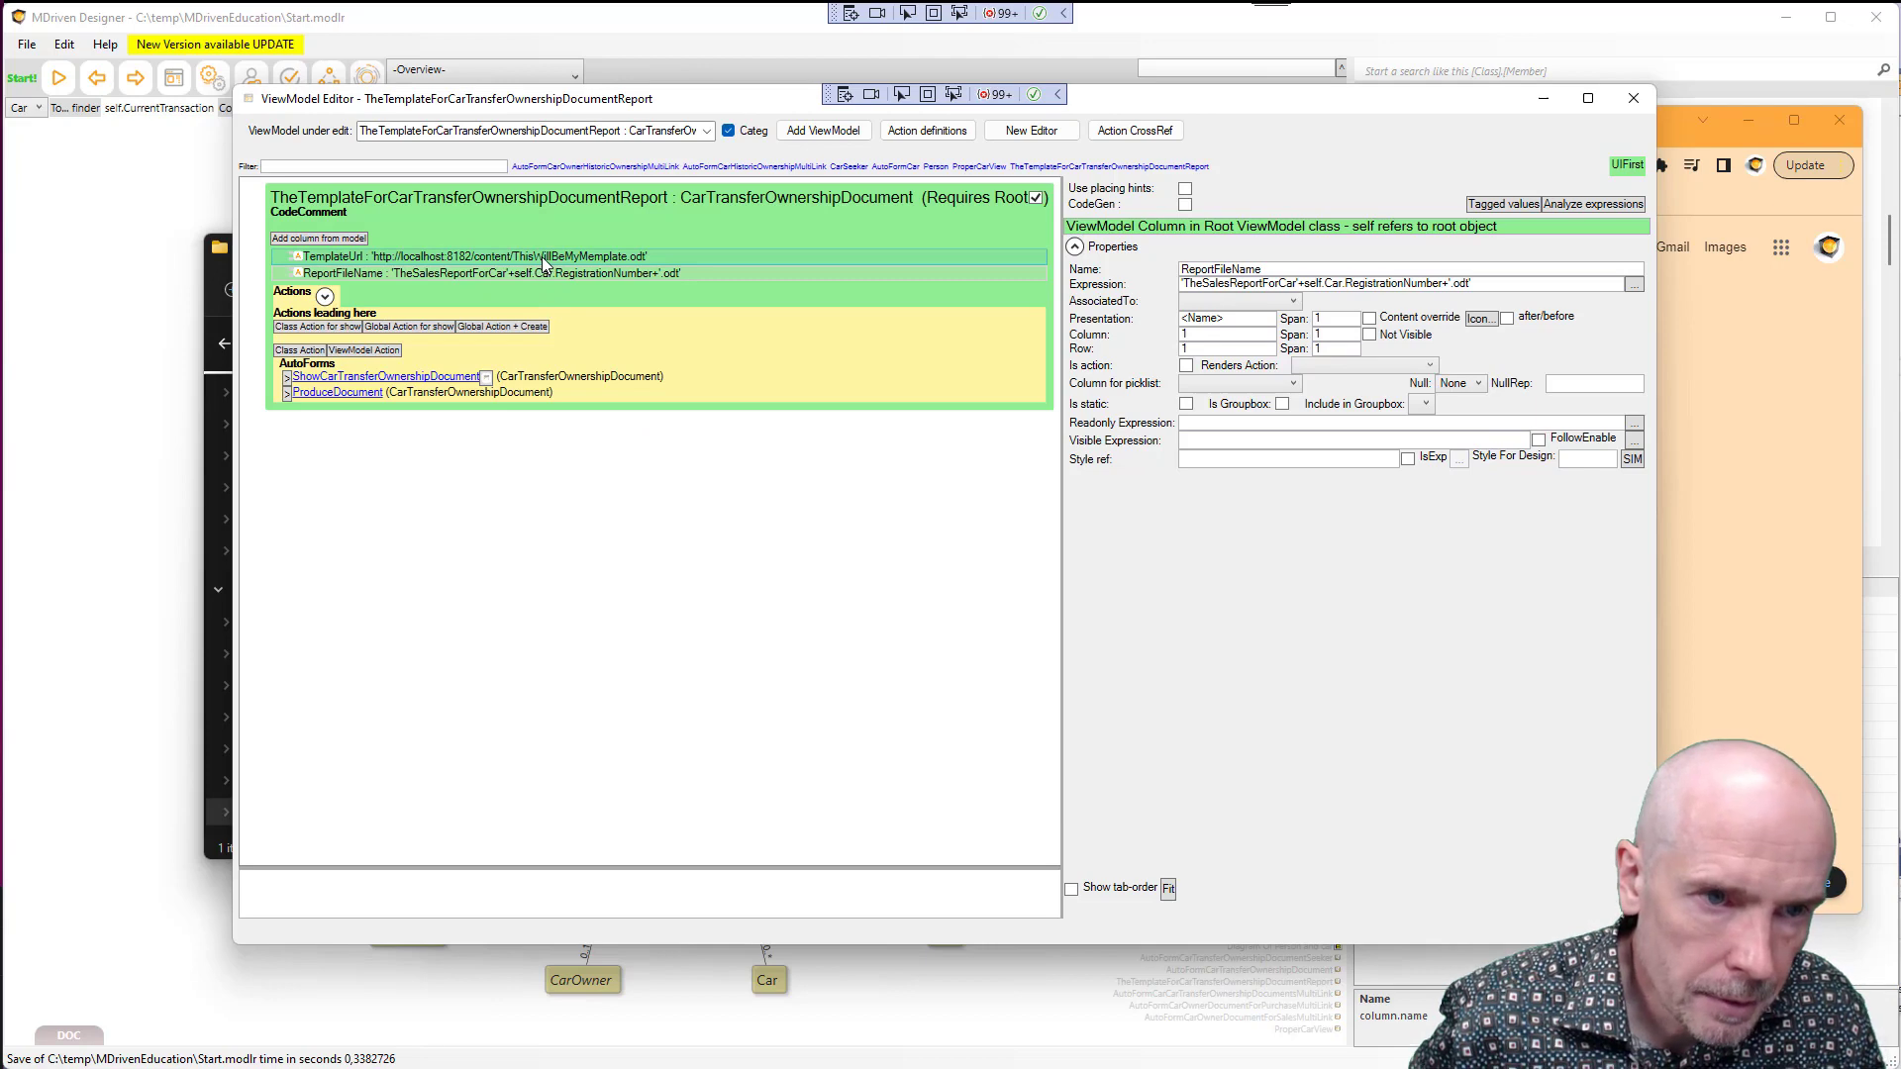
Switch to Chrome, reload the ProperCarView page and run Produce Document on the BMW in Munich transfer document
{"action": "key", "text": "alt+Tab"}
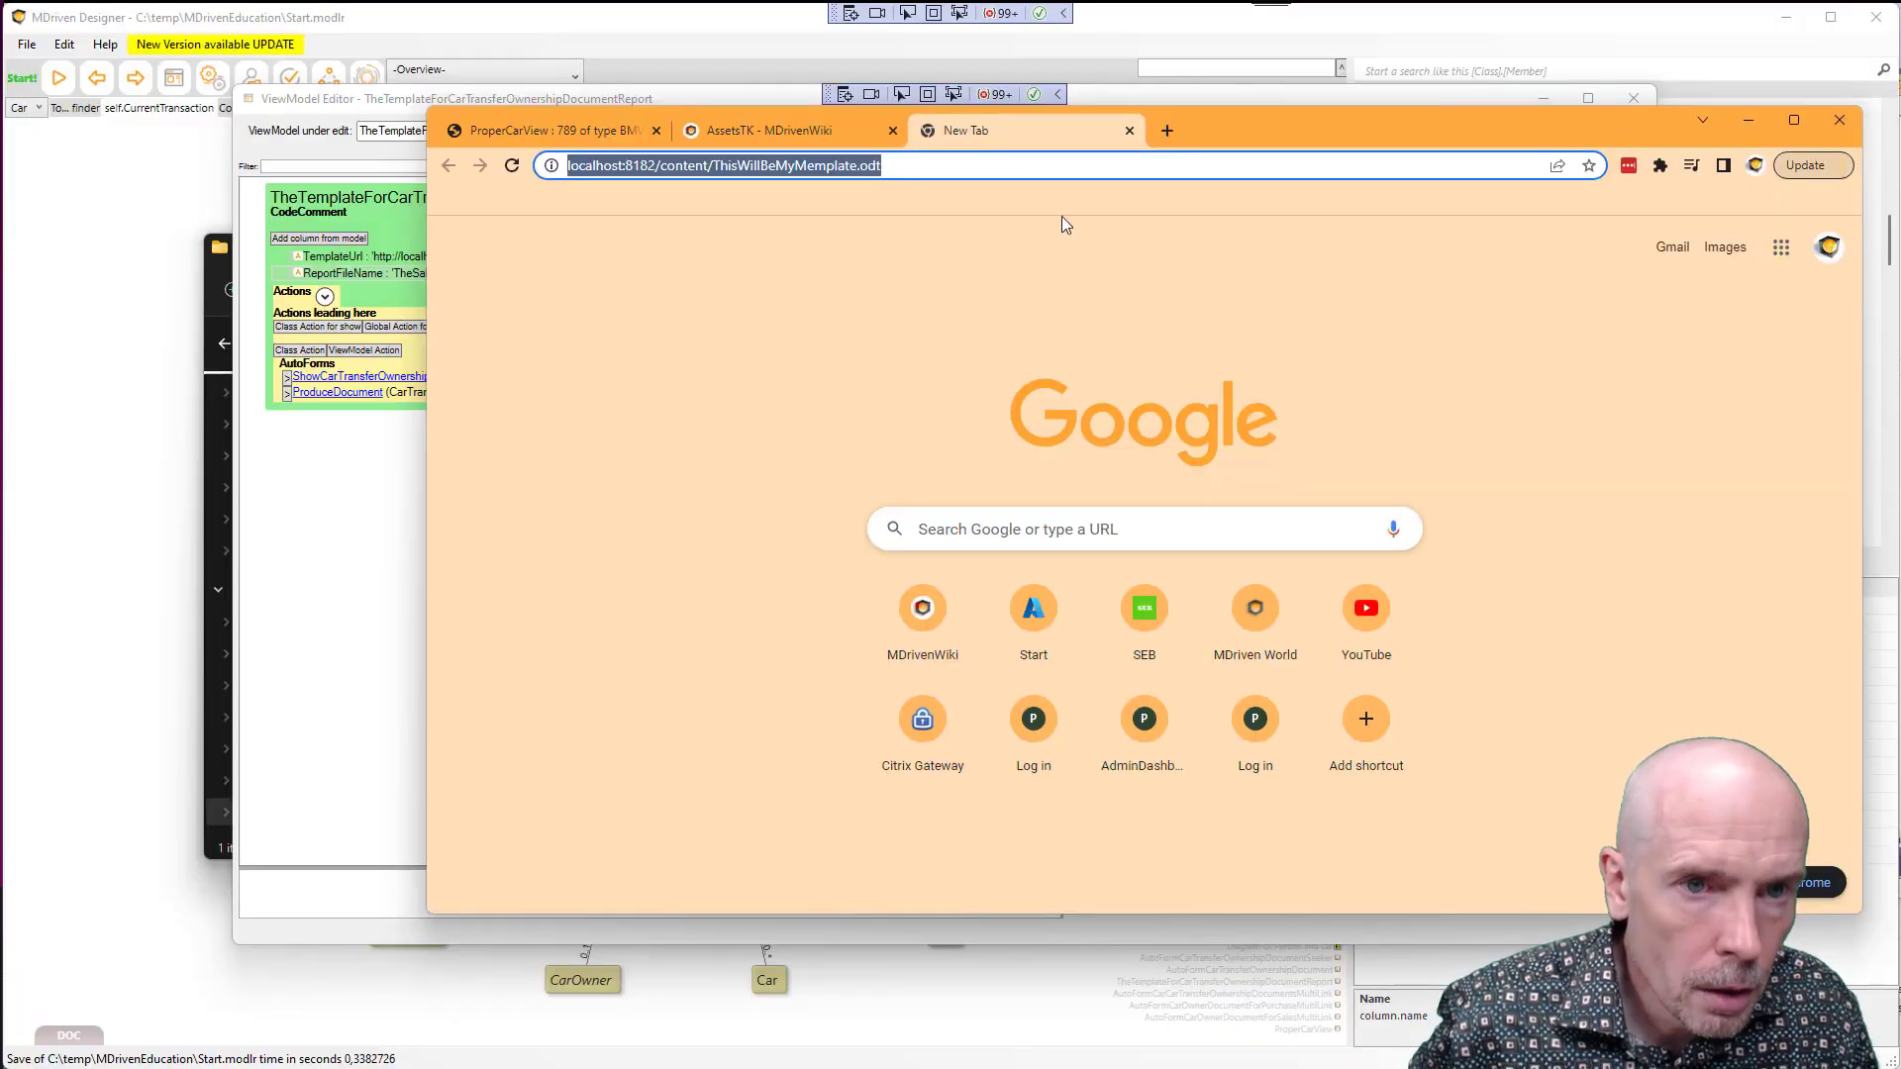
{"action": "left_click", "coordinate": [567, 130]}
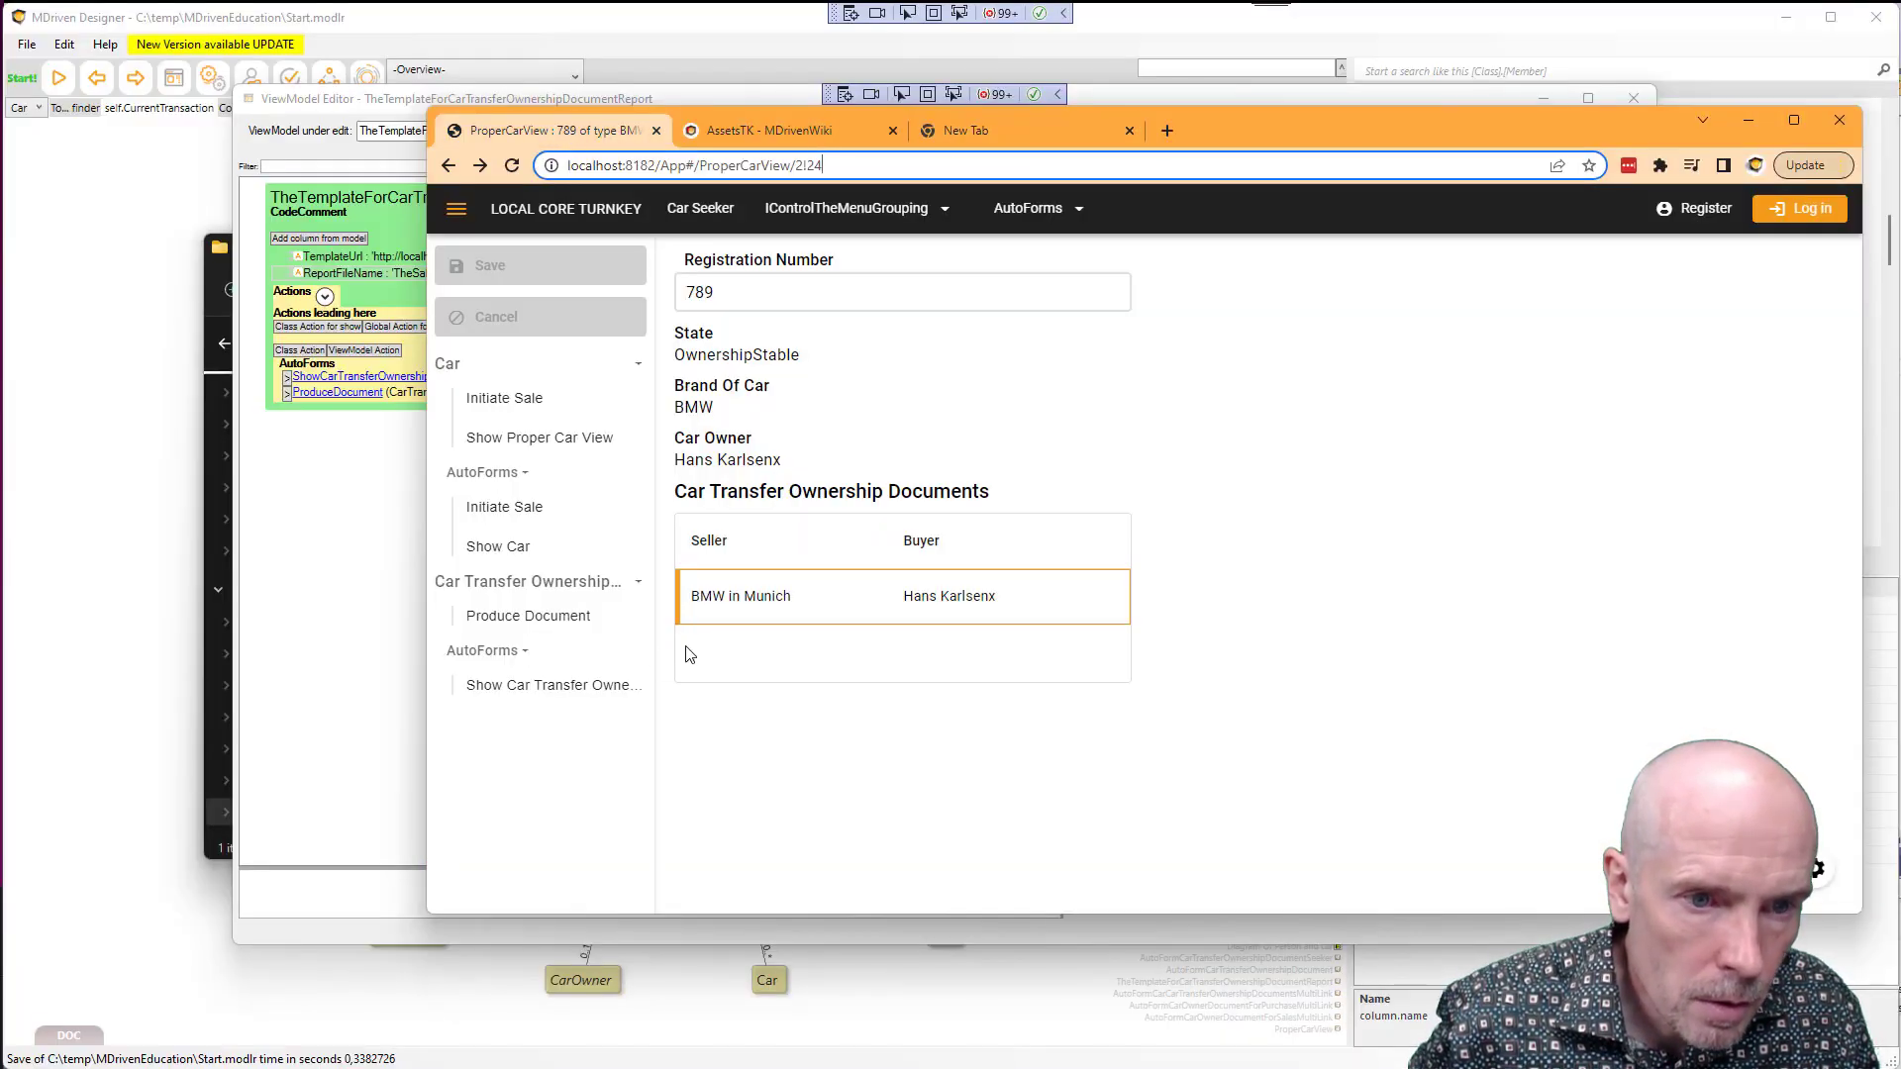
{"action": "left_click", "coordinate": [818, 813]}
{"action": "key", "text": "F5"}
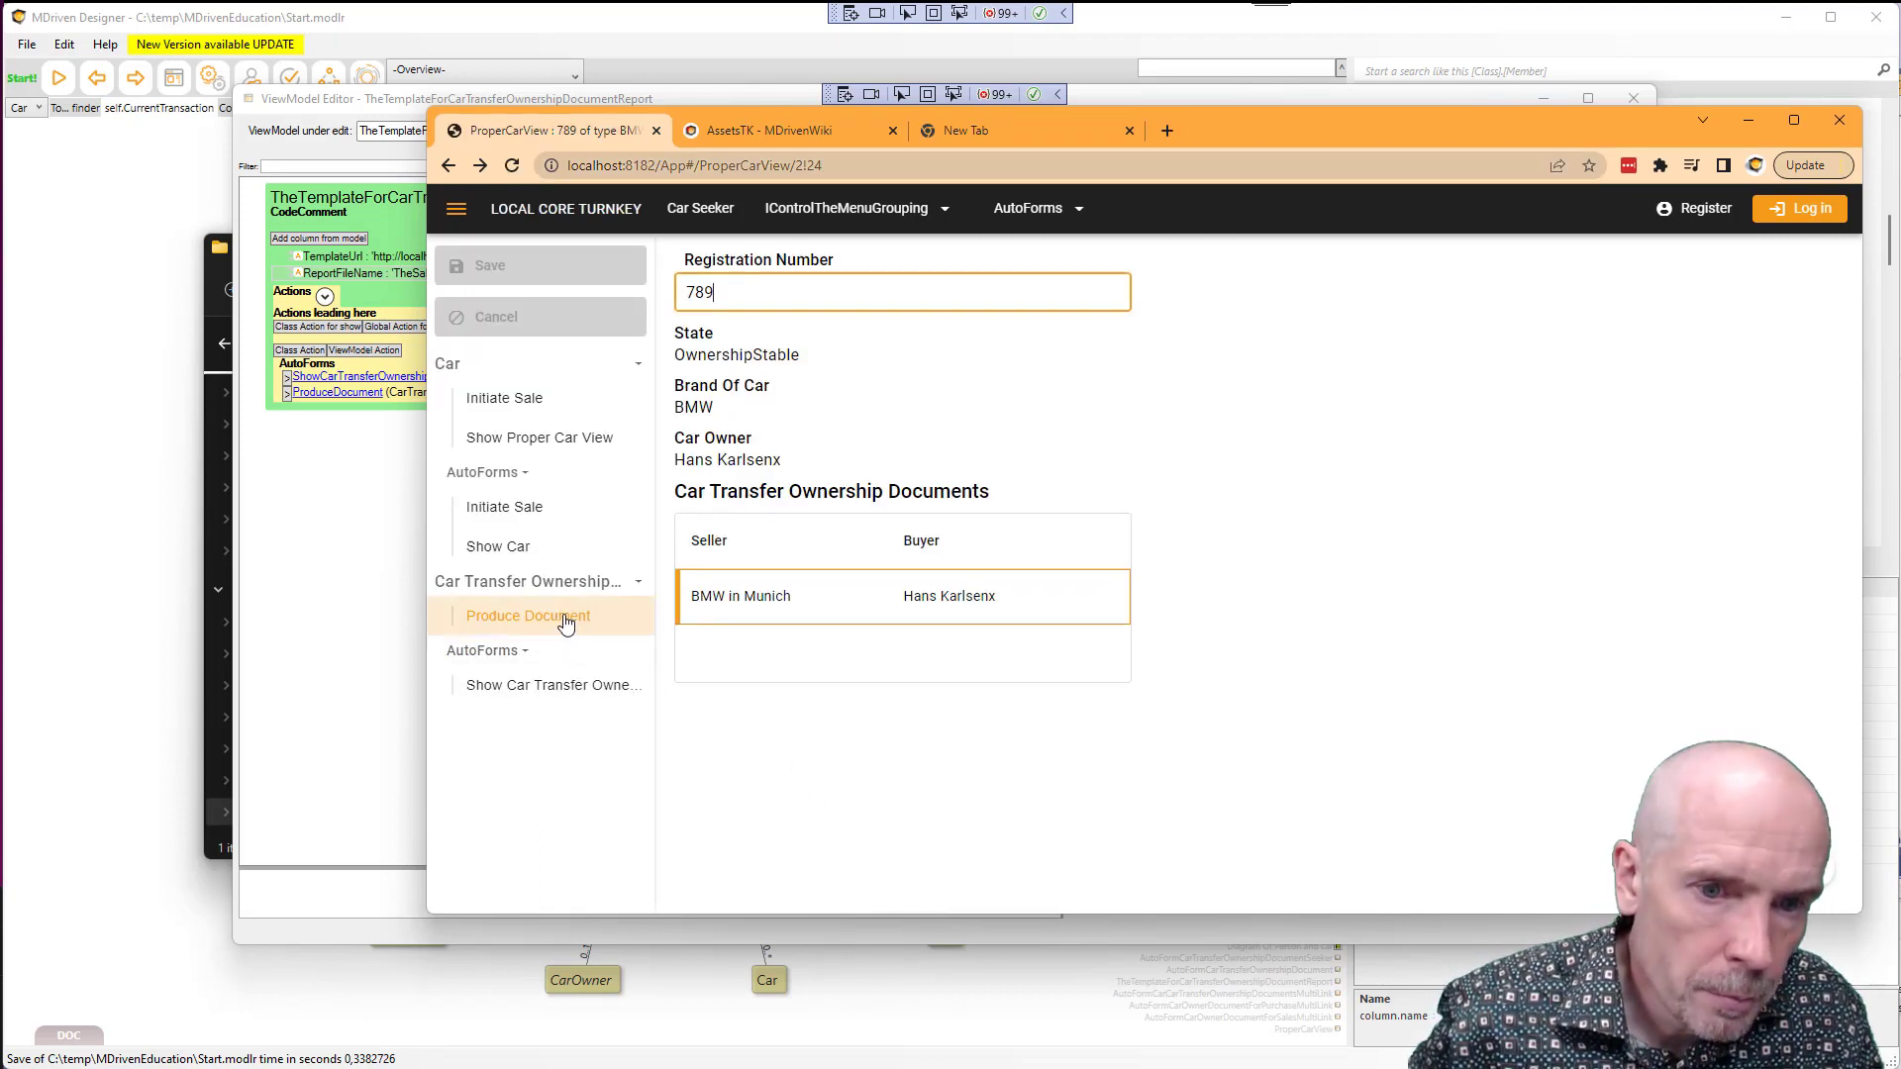
{"action": "left_click", "coordinate": [789, 602]}
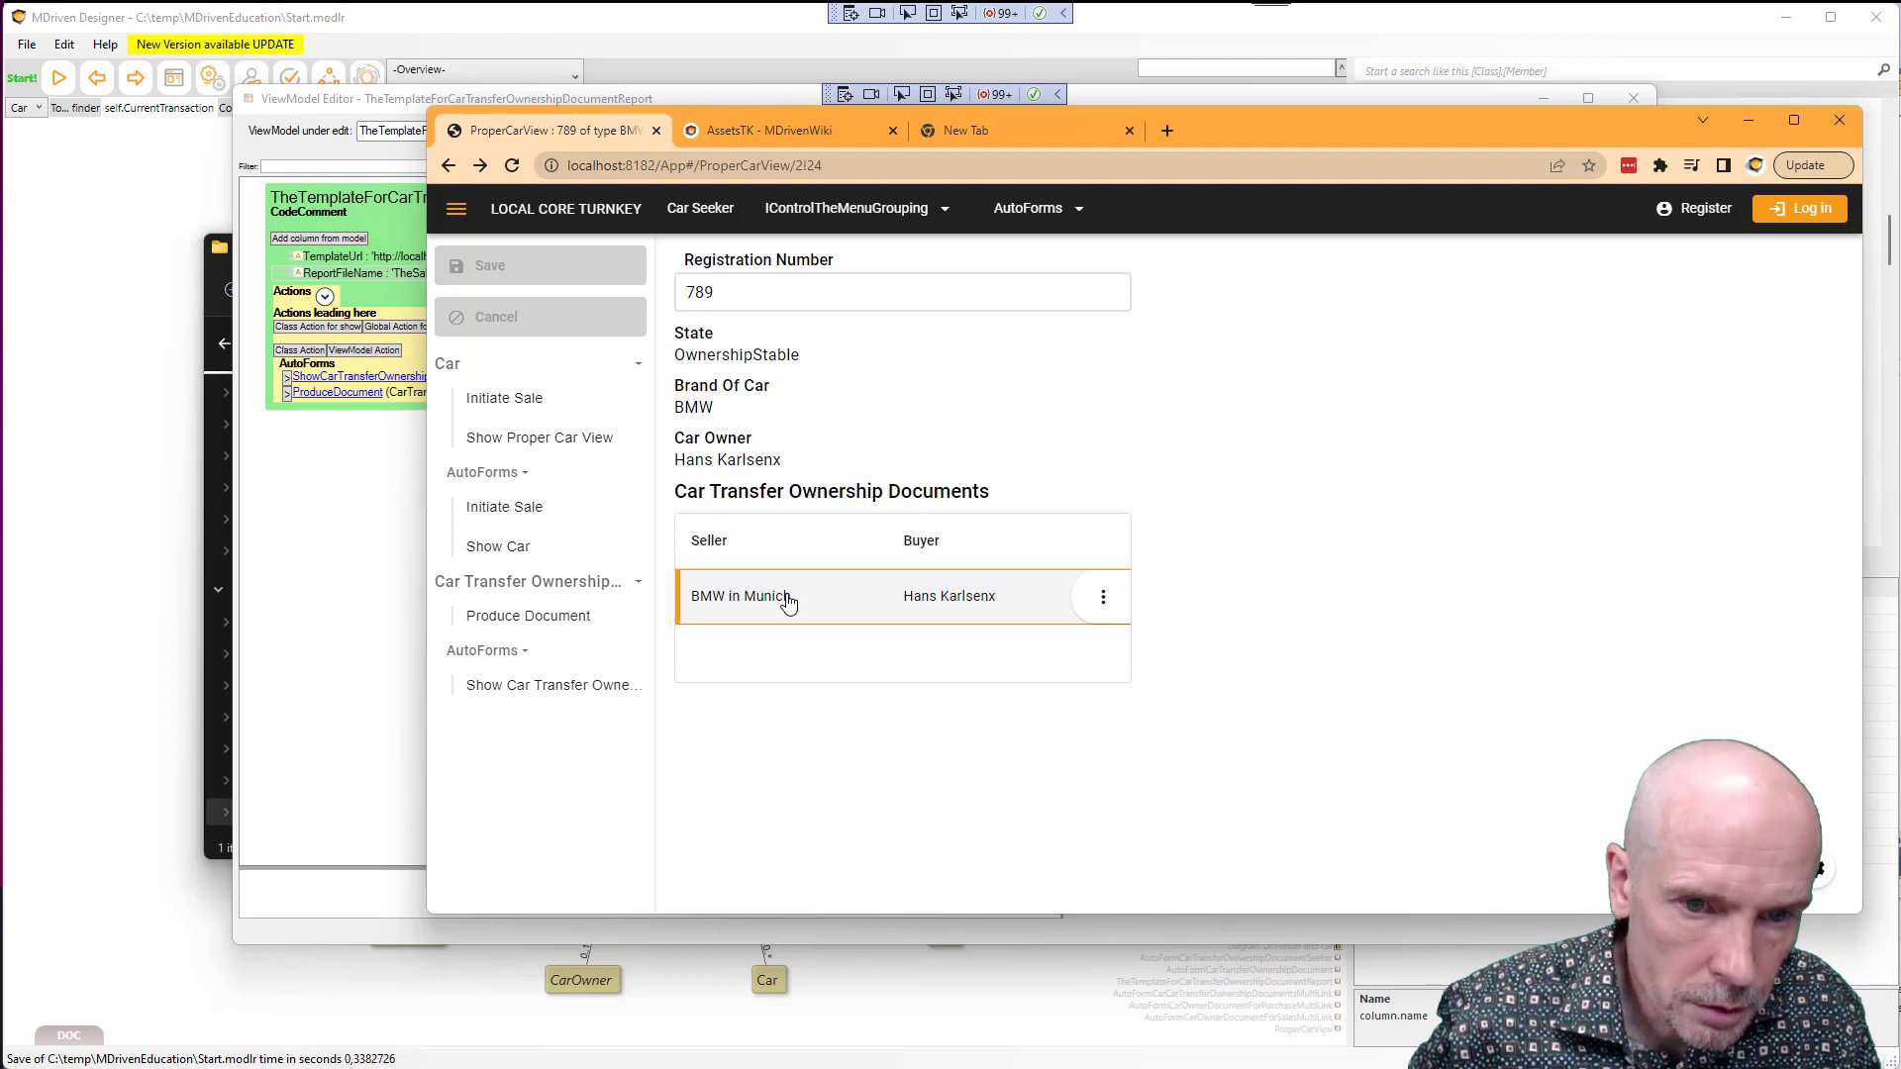
{"action": "left_click", "coordinate": [1103, 597]}
{"action": "left_click", "coordinate": [1191, 612]}
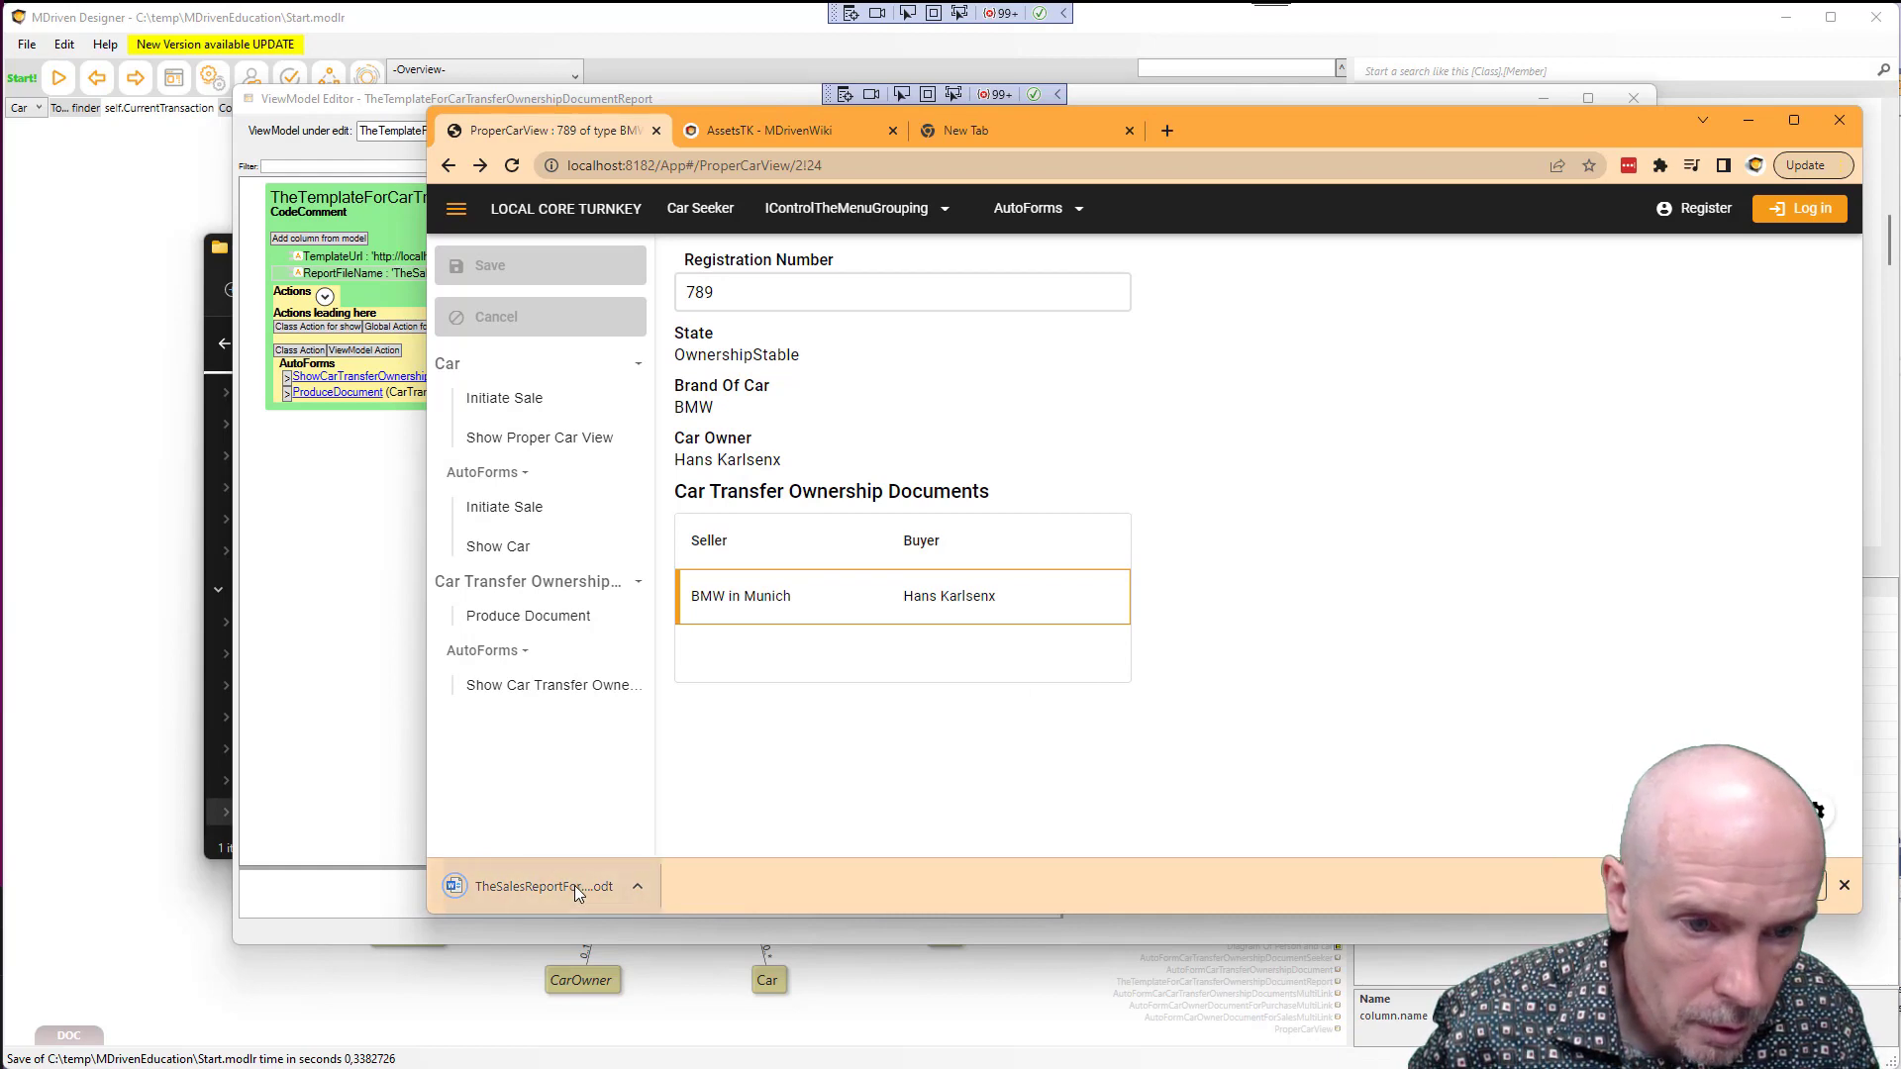
Open the downloaded sales report in Word, close the unrelated VGR.docx, check the report's name and content, and close it
{"action": "left_click", "coordinate": [567, 885]}
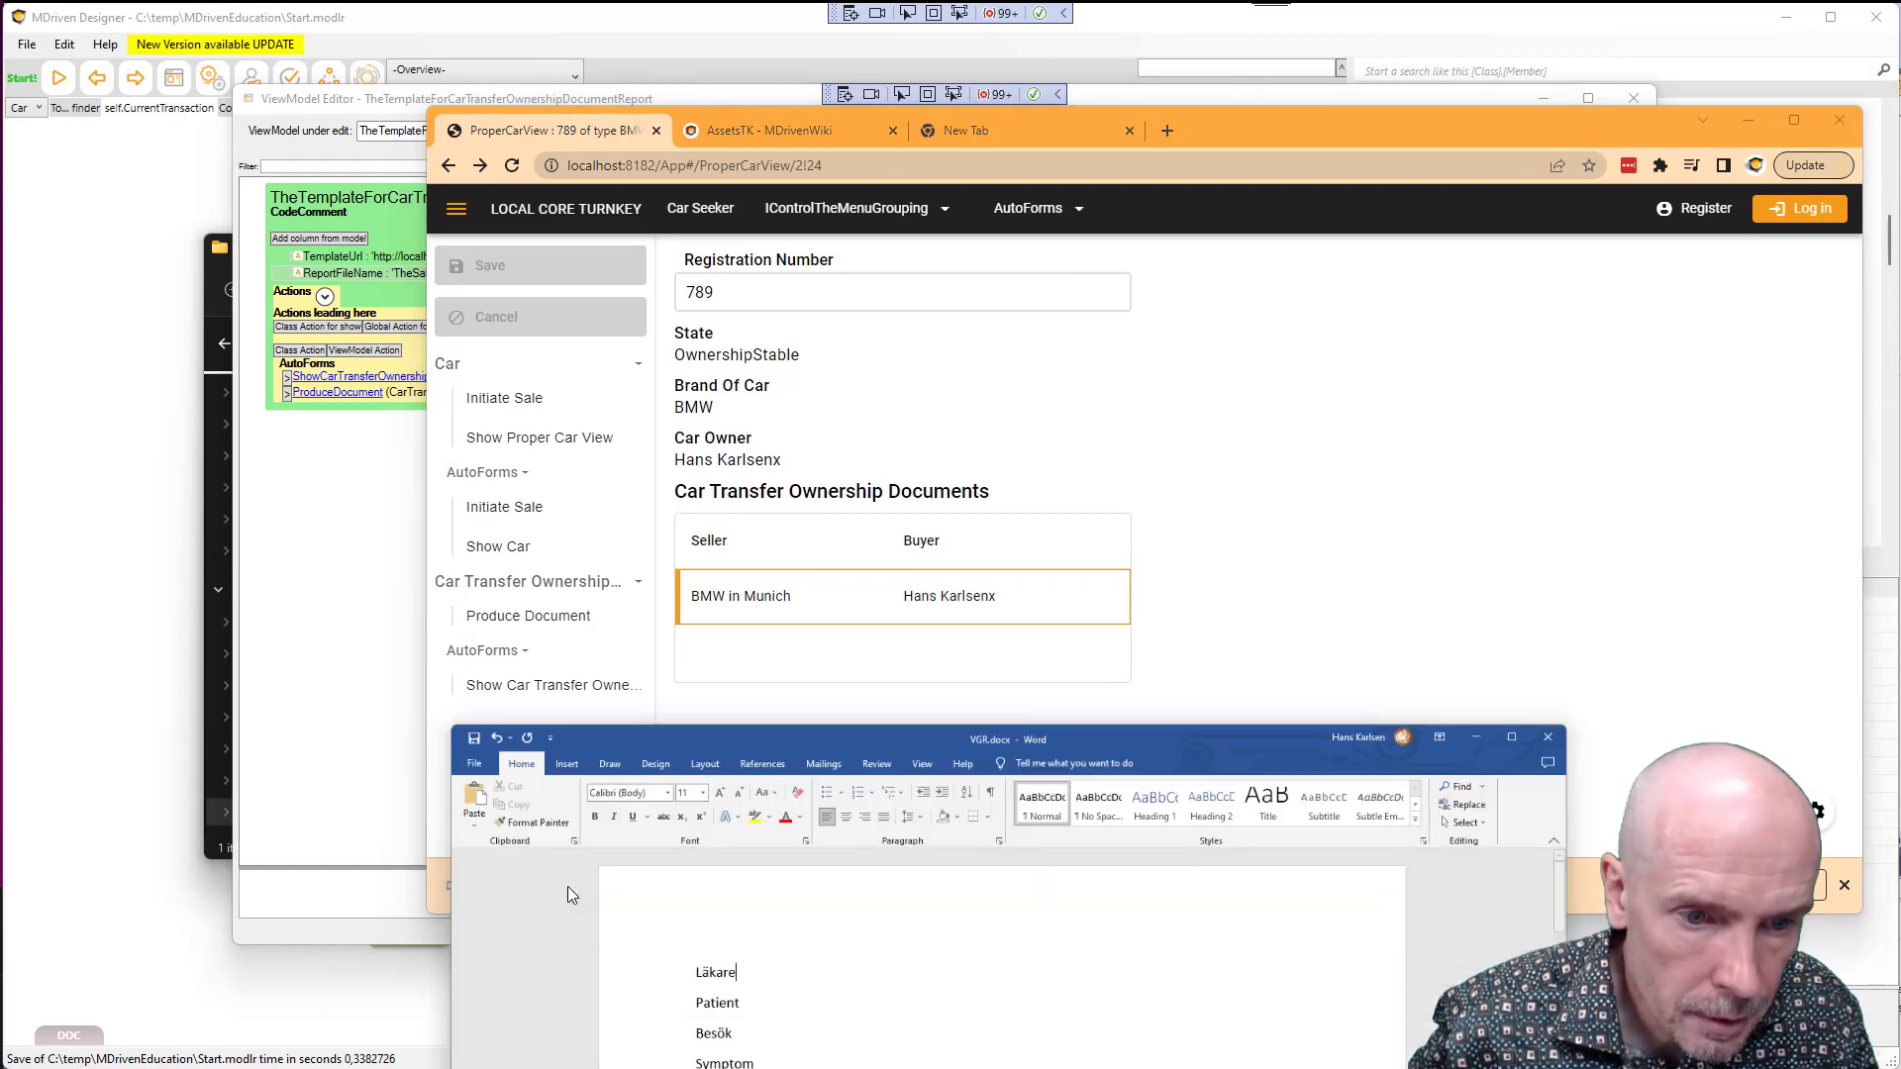
{"action": "left_click", "coordinate": [1637, 568]}
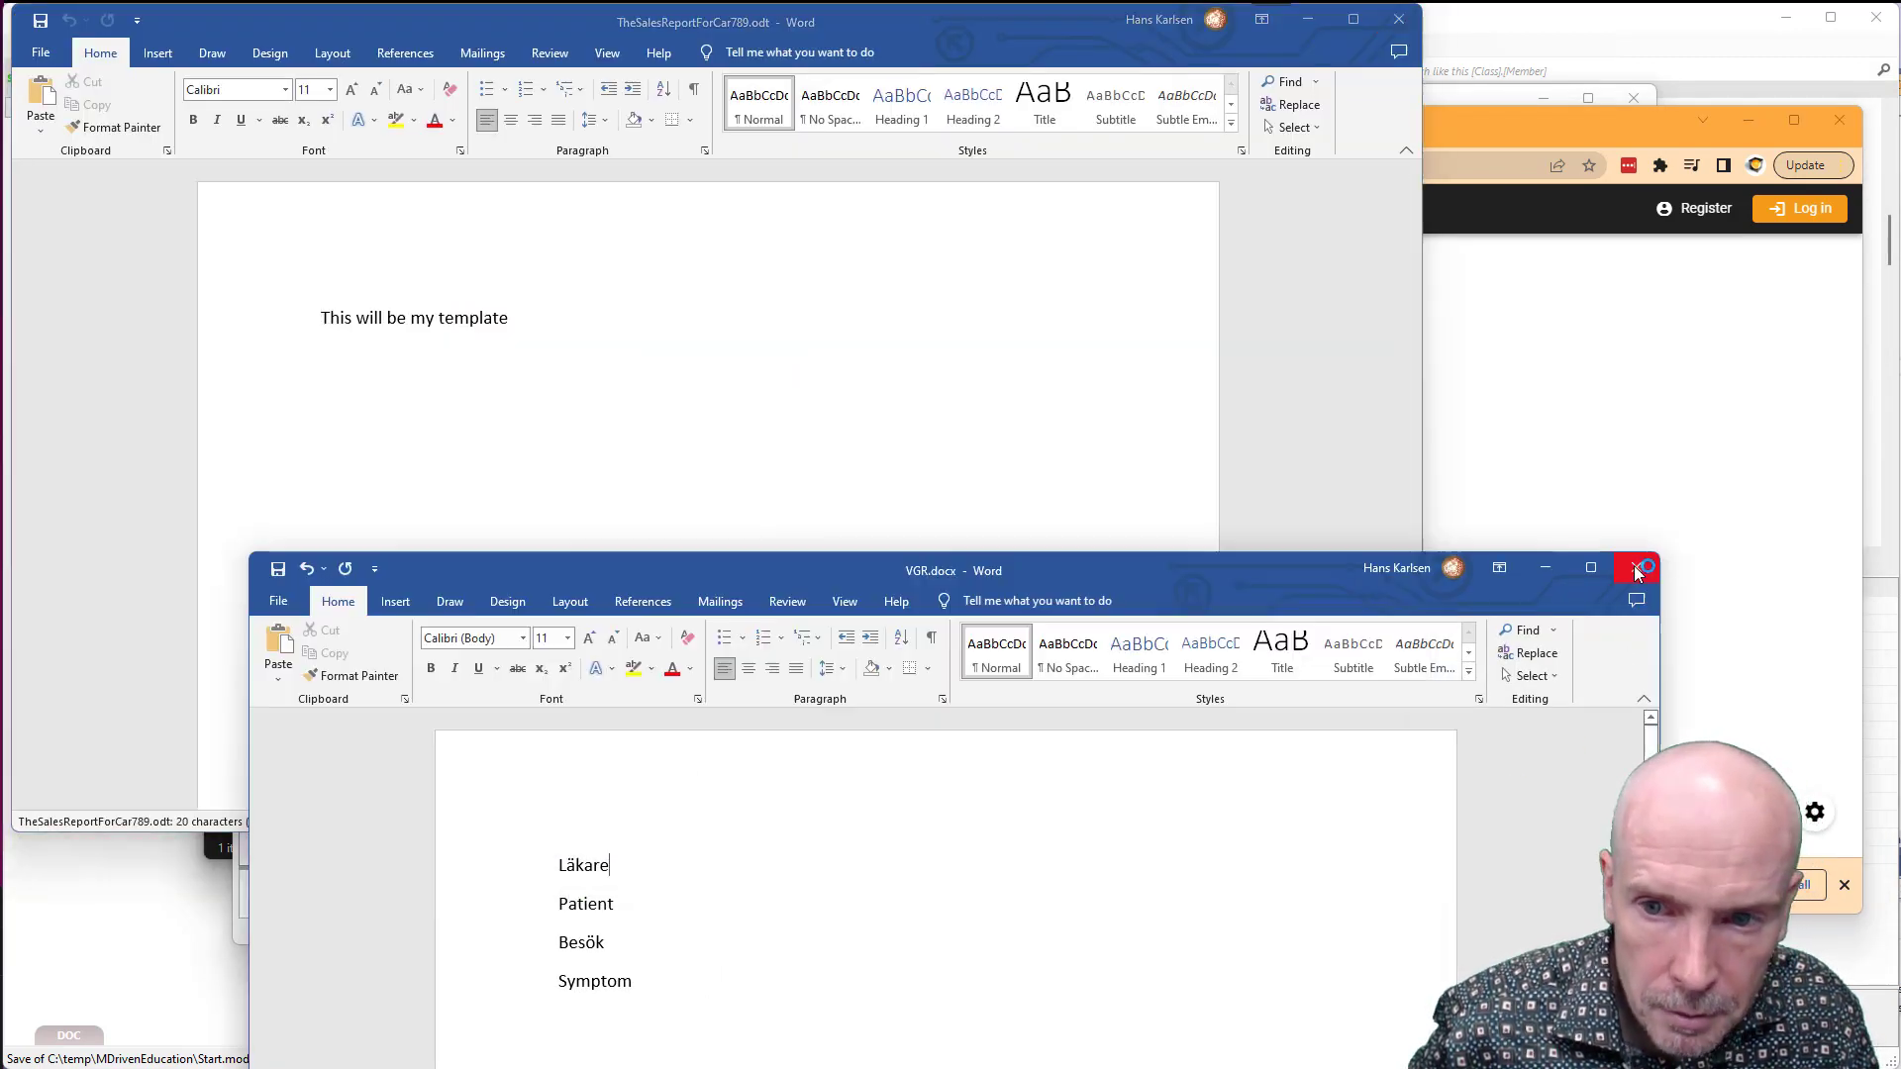
{"action": "left_click", "coordinate": [1257, 737]}
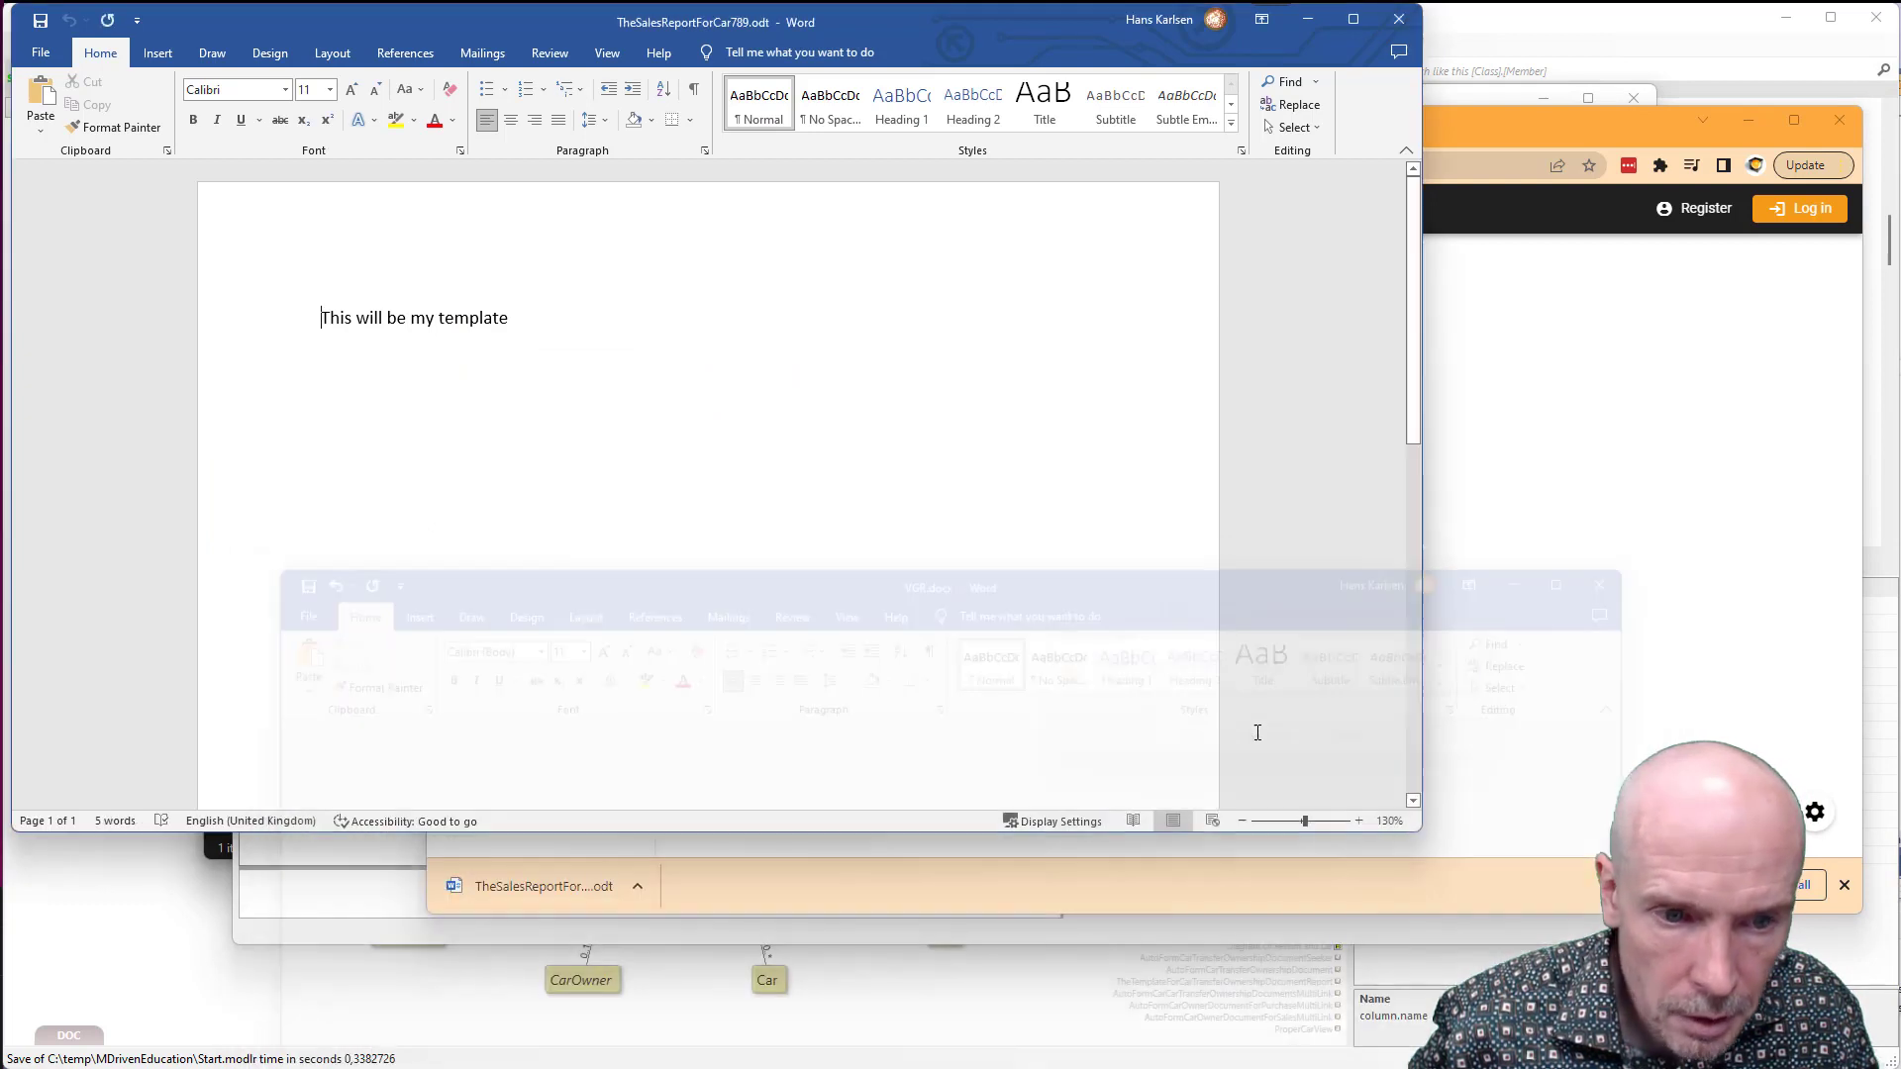
{"action": "left_click", "coordinate": [596, 414]}
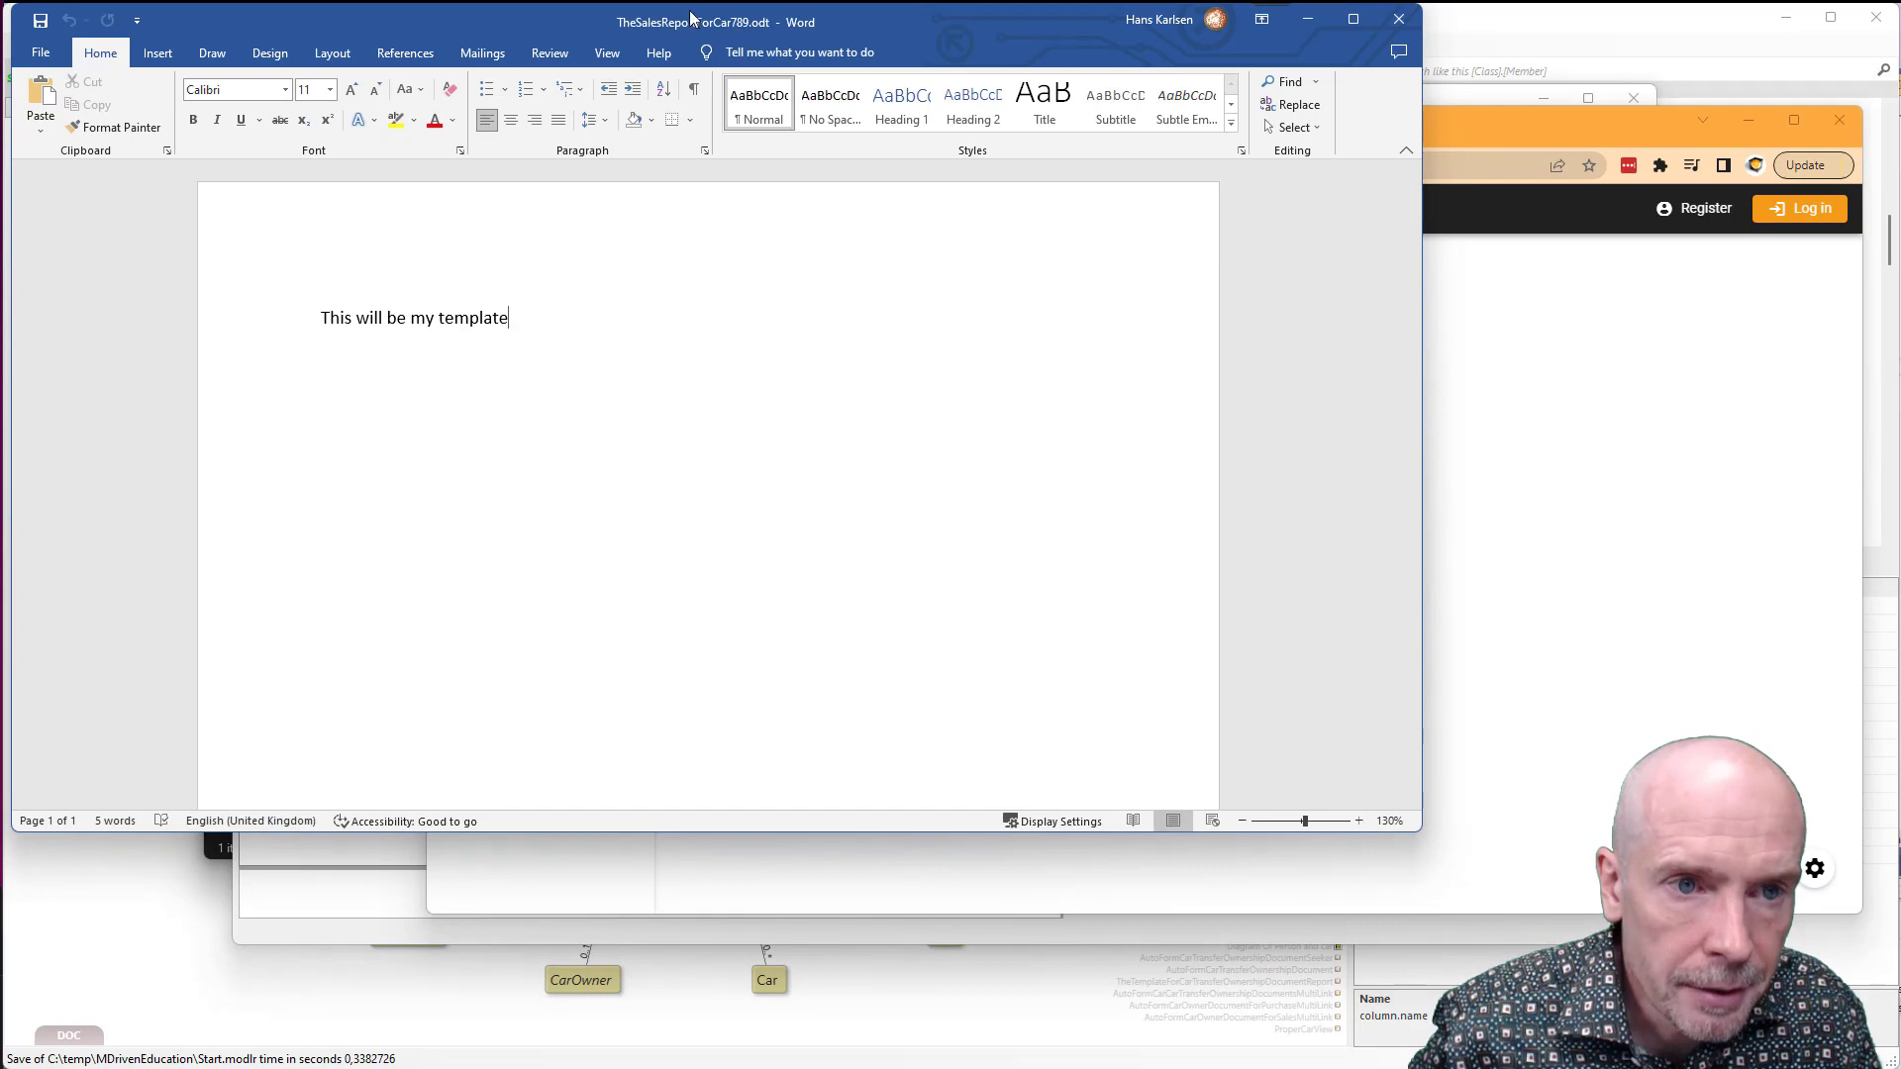
{"action": "left_click_drag", "start_coordinate": [737, 31], "coordinate": [770, 89]}
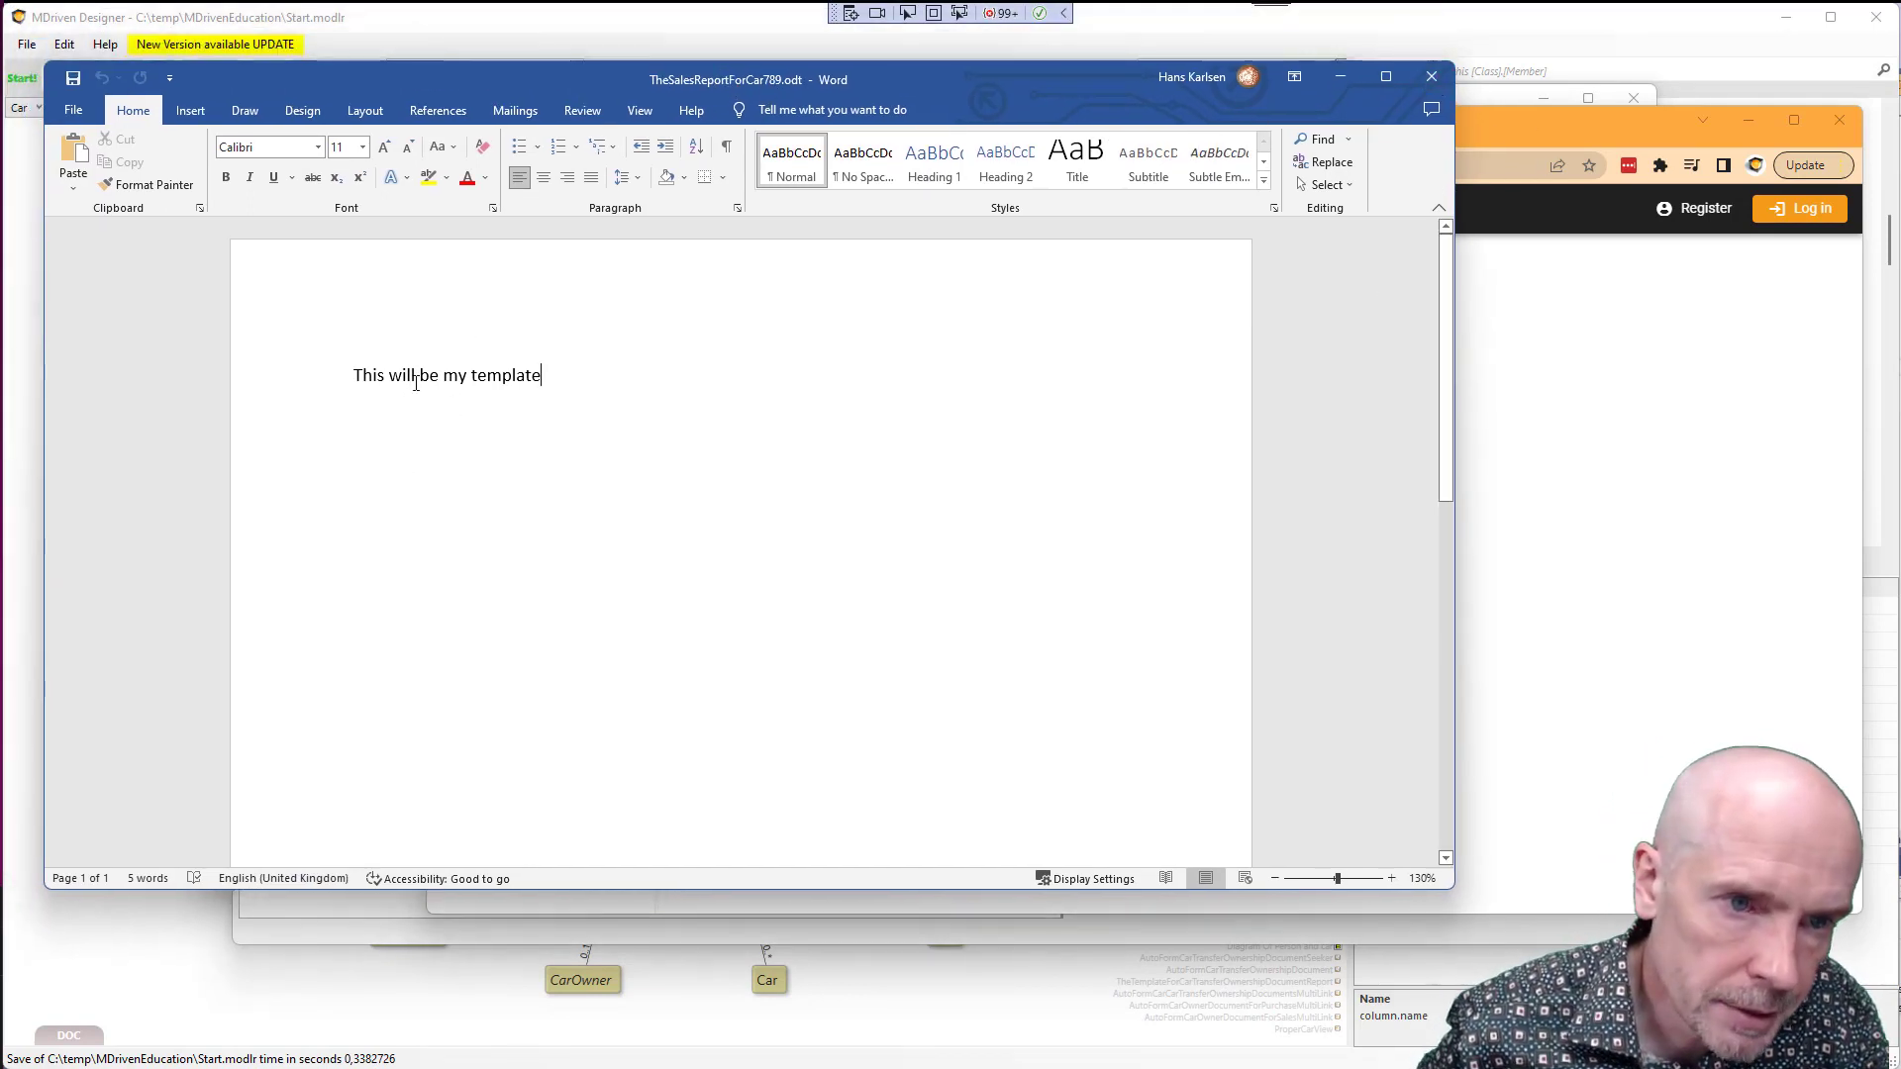
{"action": "left_click", "coordinate": [1434, 86]}
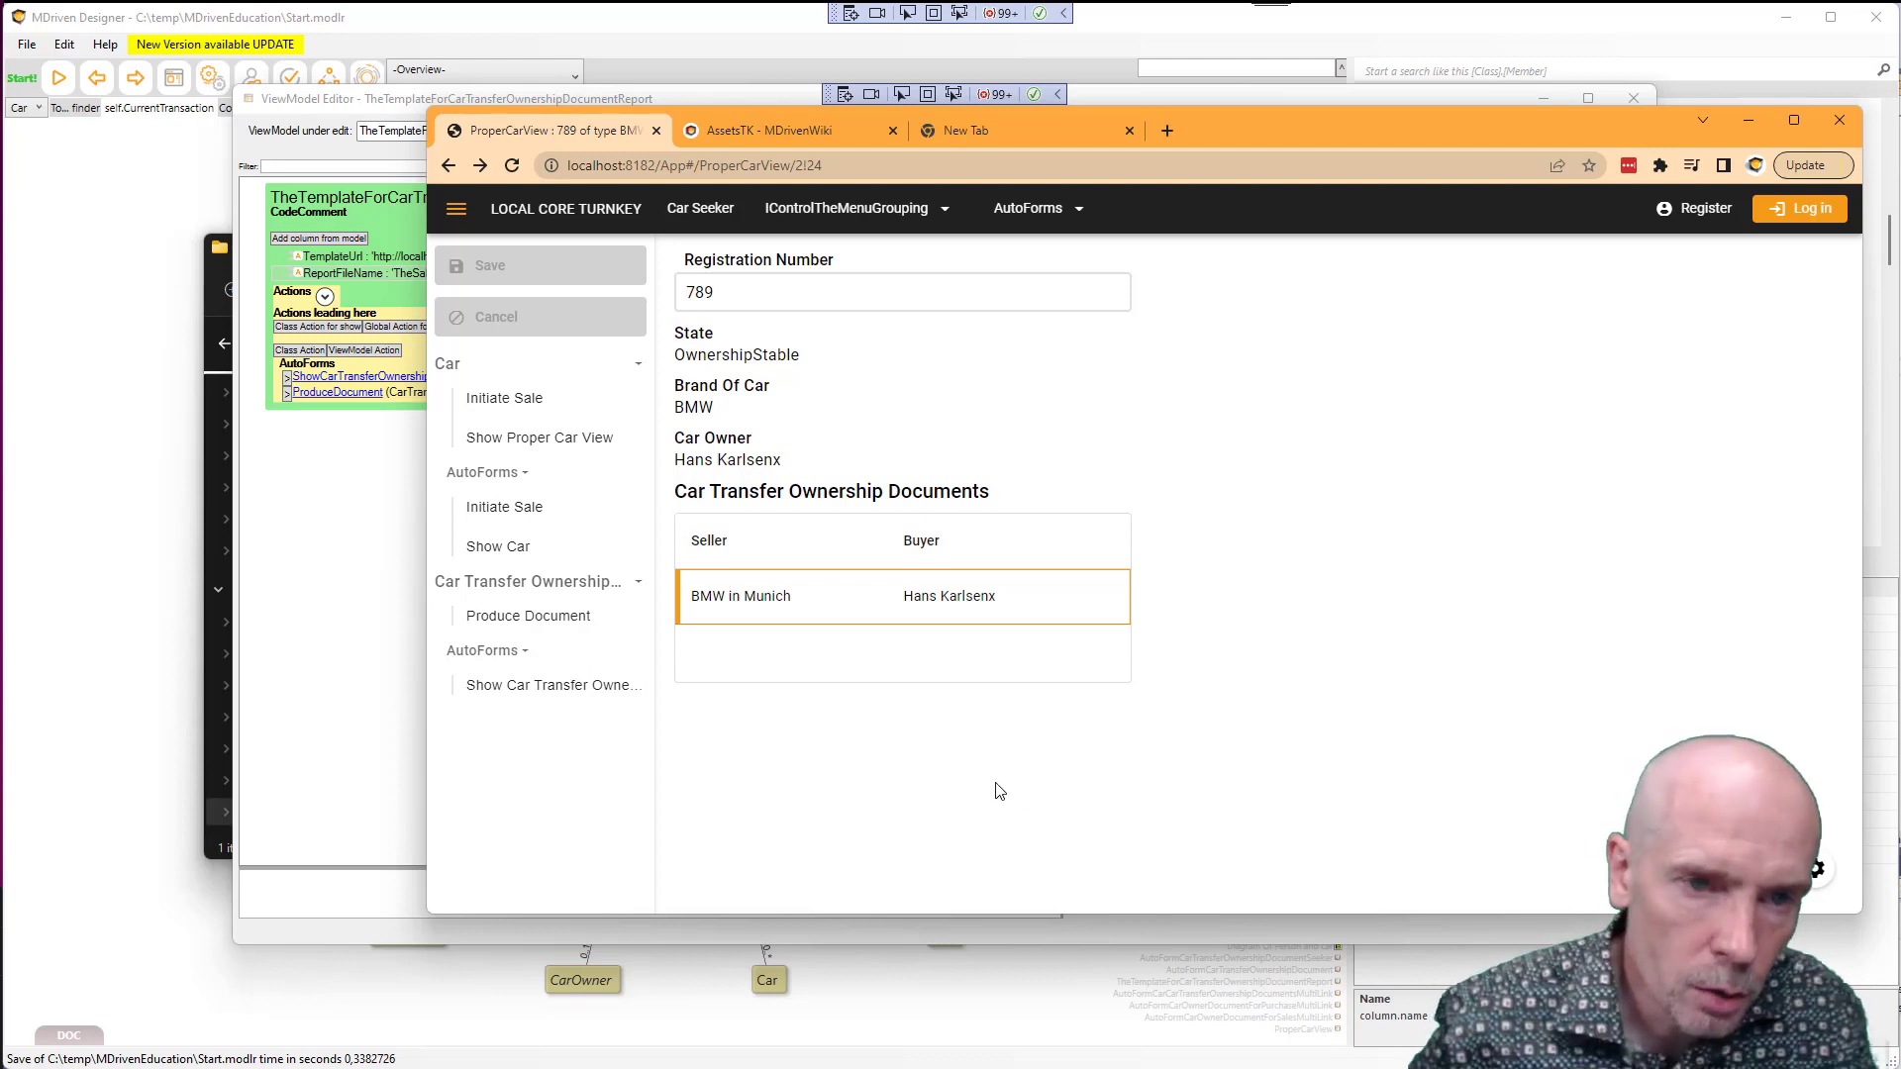
Switch to the Content folder in File Explorer, widen its address bar to check the path, and open ThisWillBeMyMemplate.odt in Word
{"action": "left_click_drag", "start_coordinate": [1209, 138], "coordinate": [963, 63]}
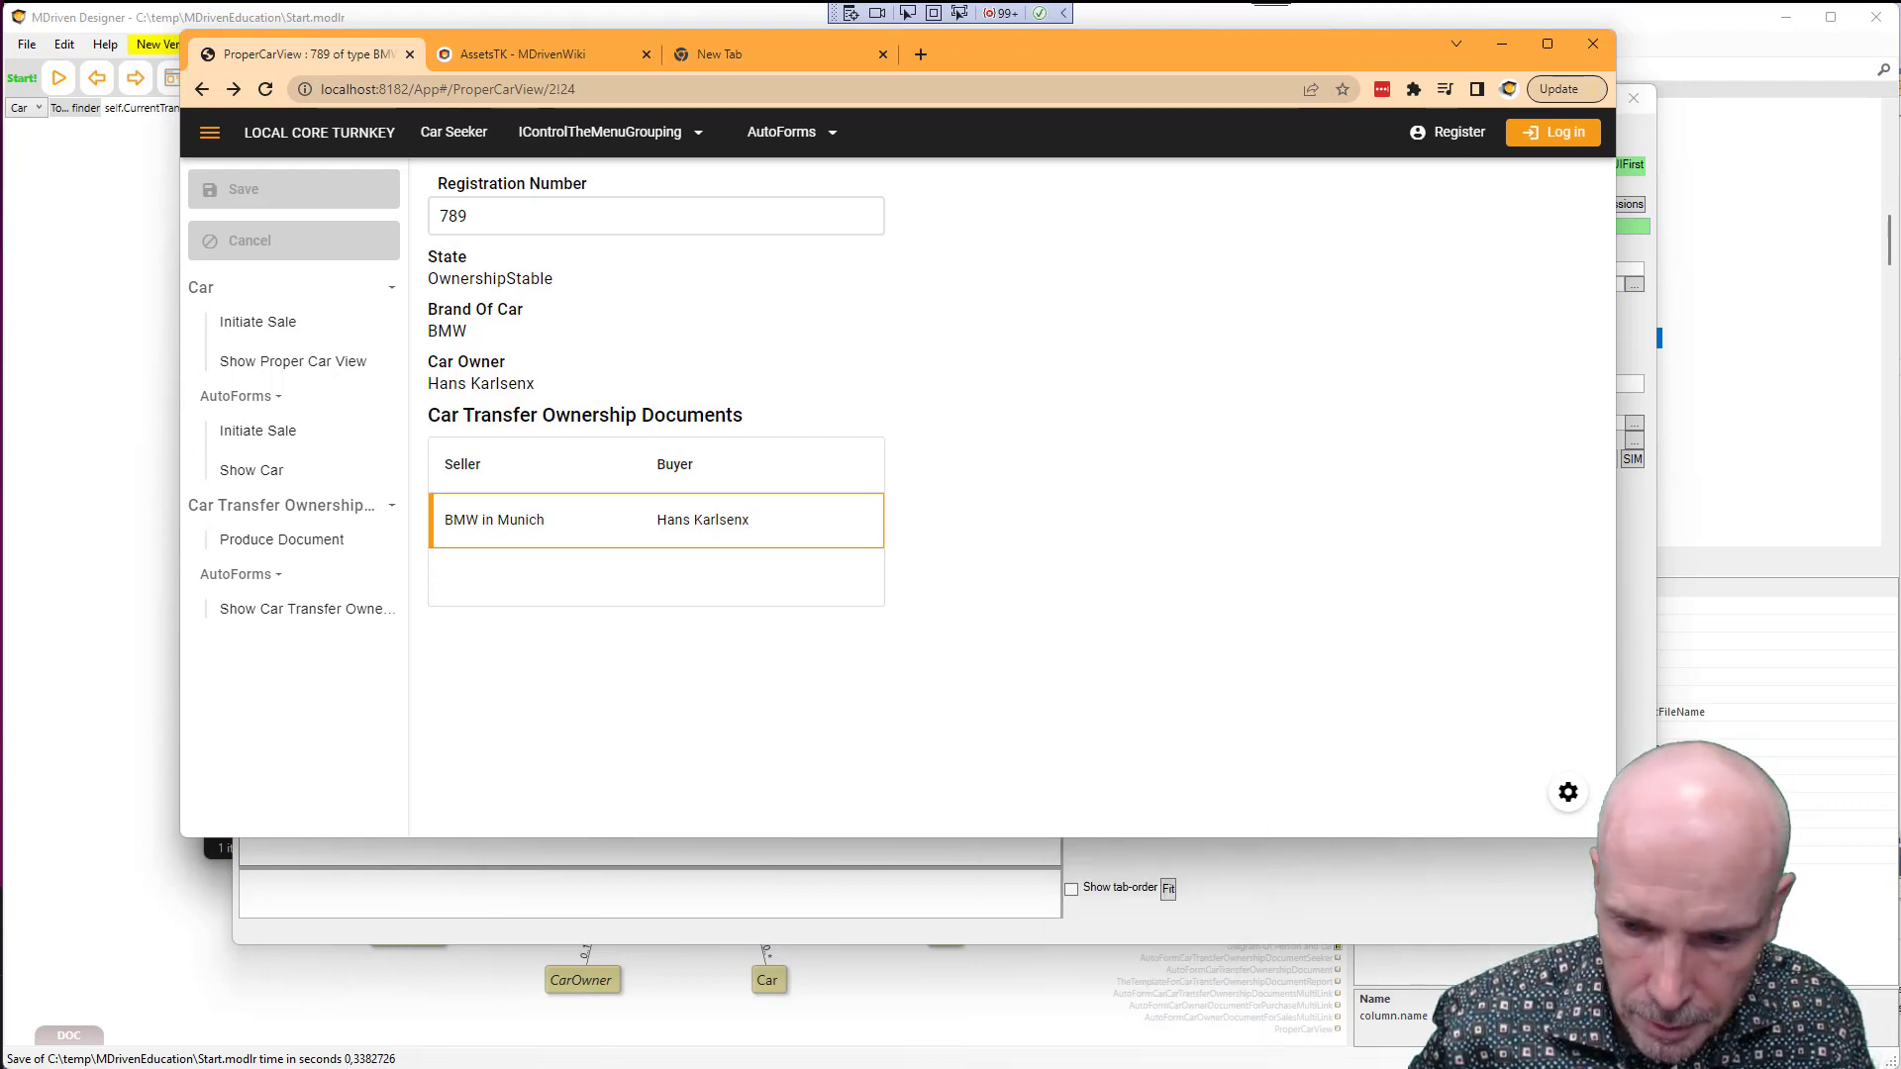
{"action": "key", "text": "alt+Tab"}
{"action": "key", "text": "alt+Tab"}
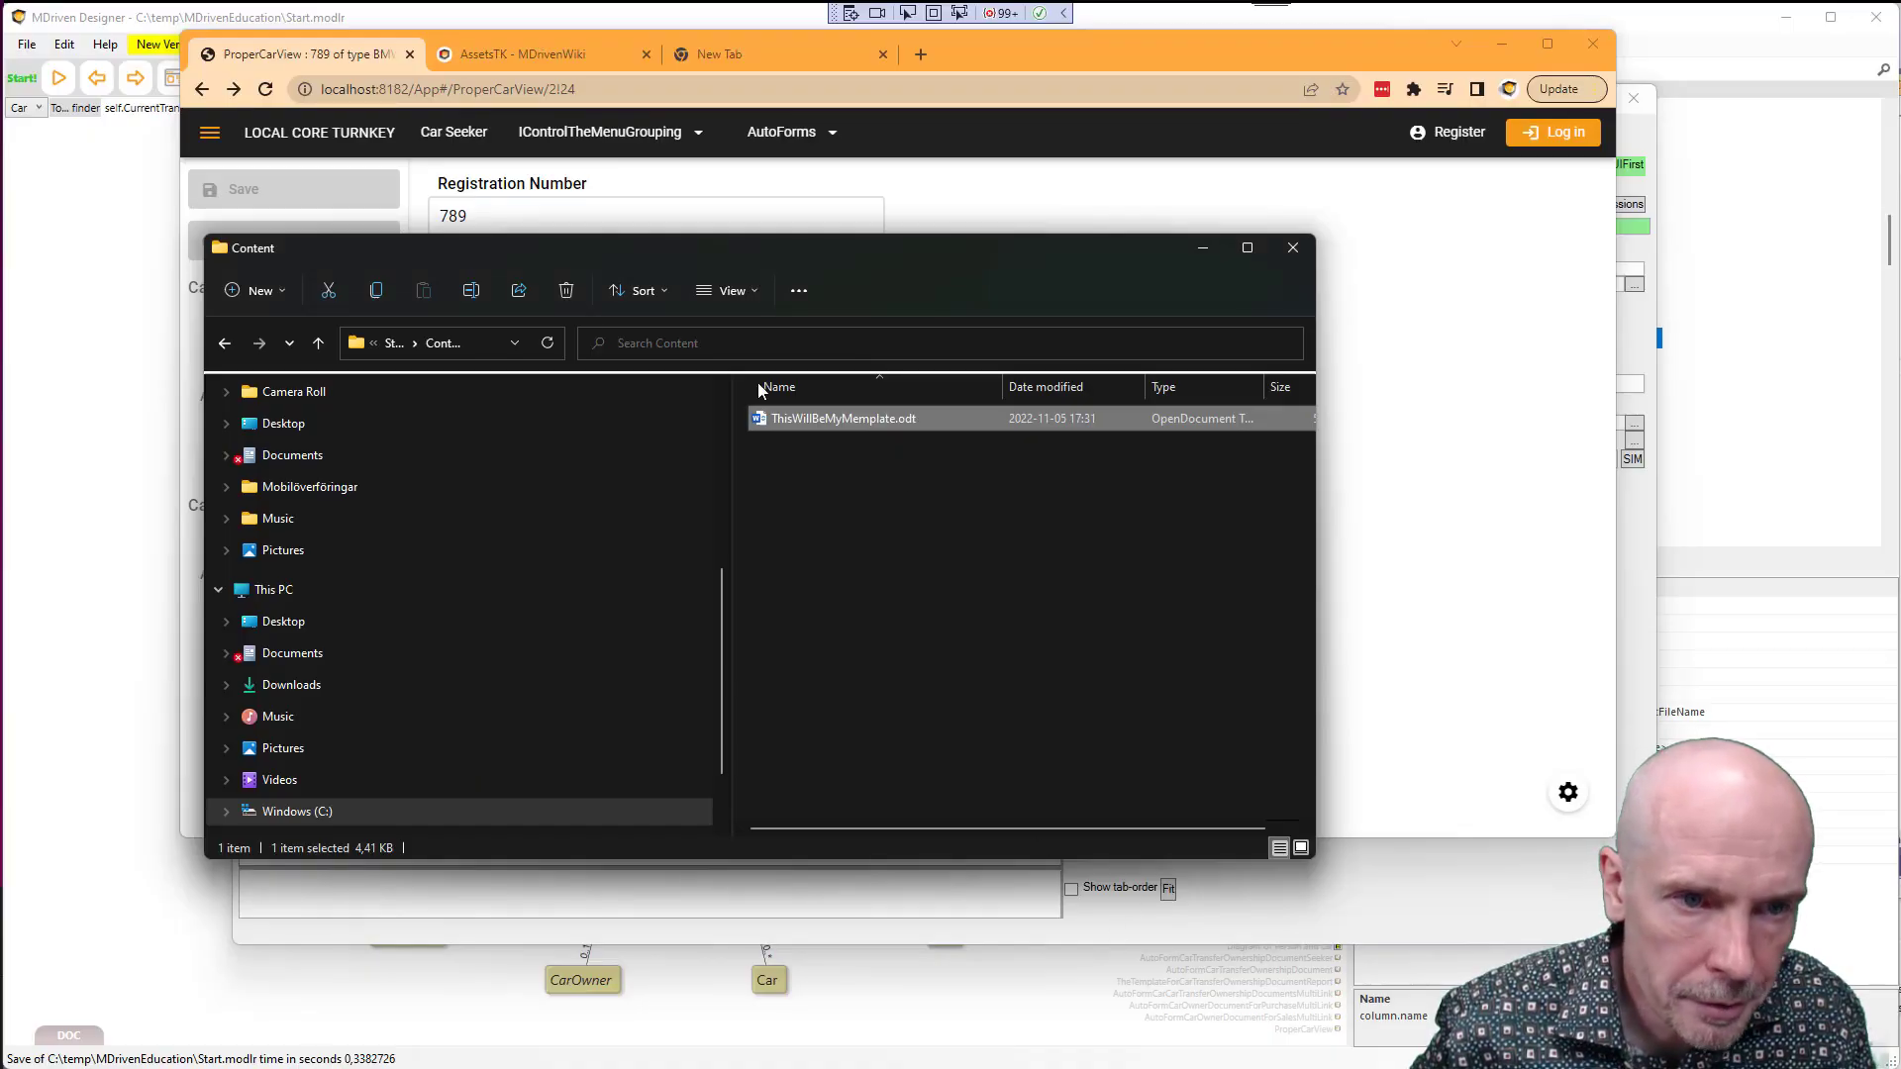
{"action": "left_click", "coordinate": [442, 343]}
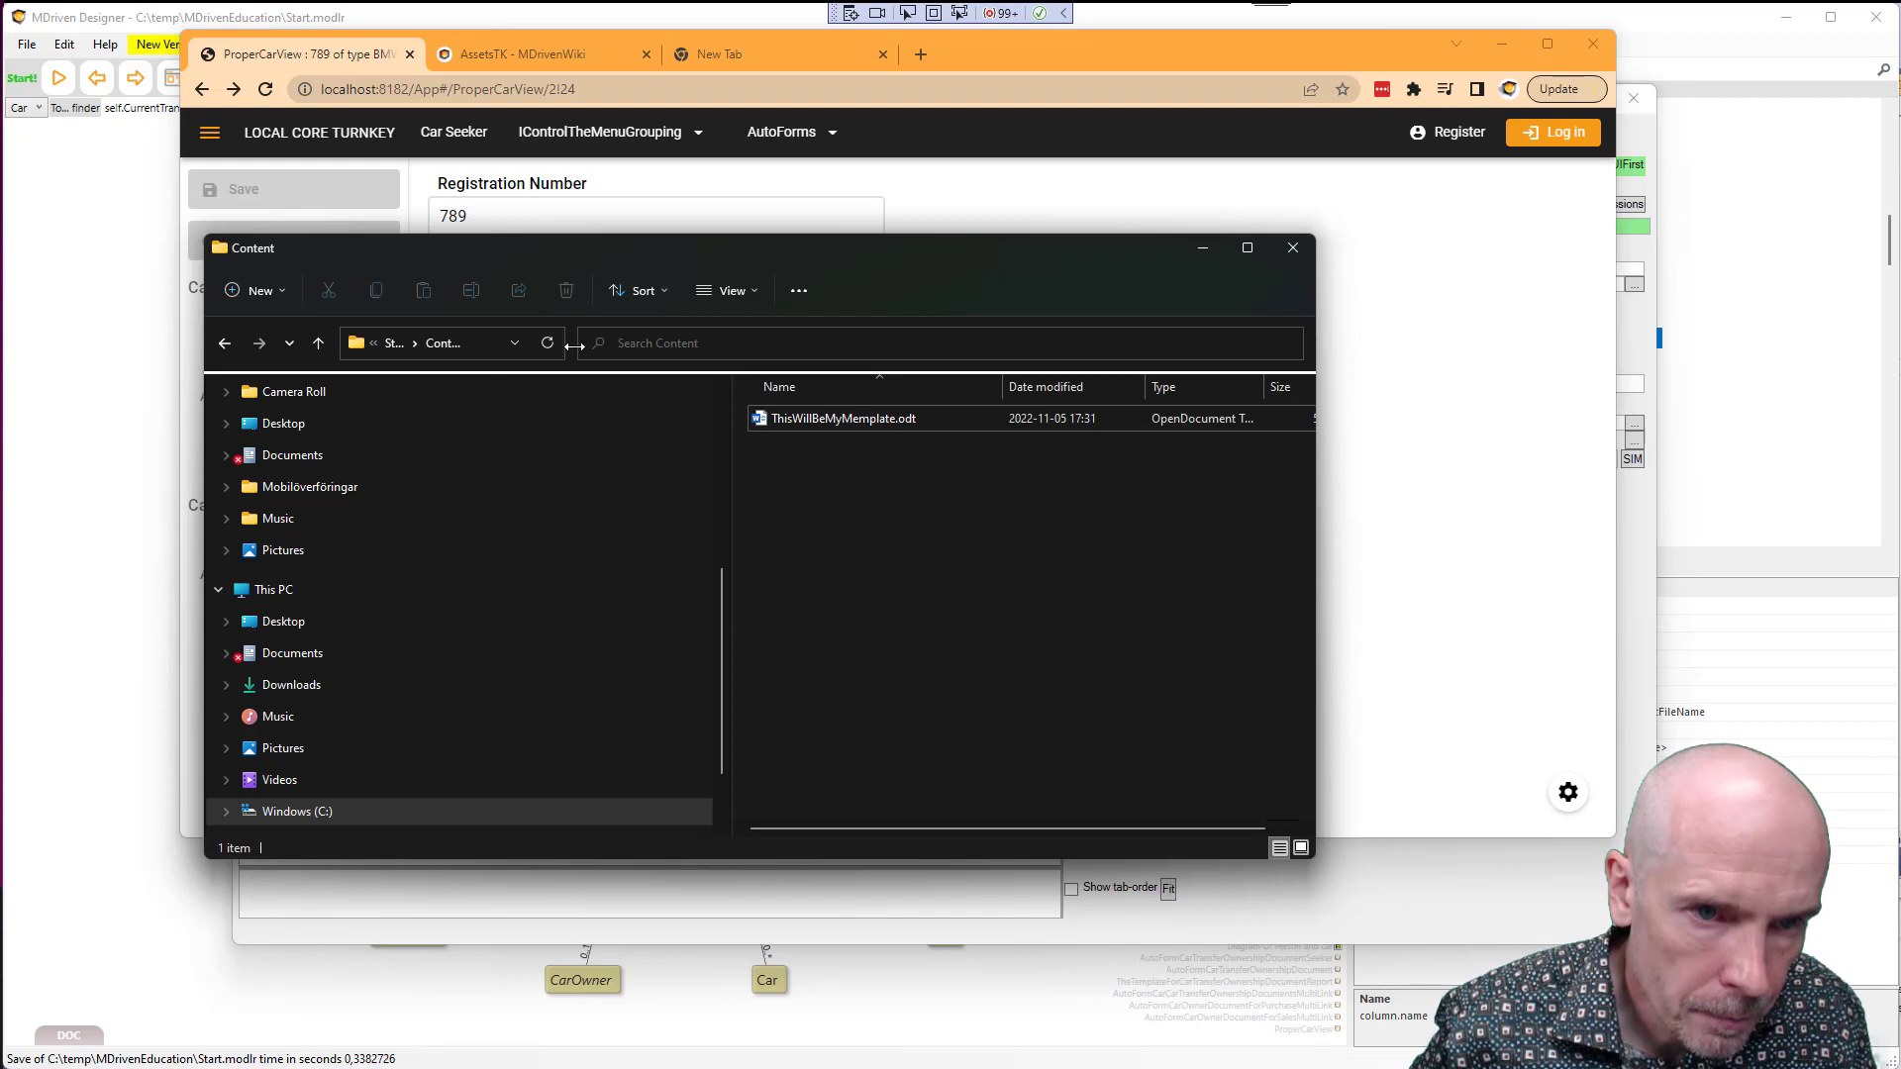
{"action": "left_click_drag", "start_coordinate": [570, 343], "coordinate": [919, 339]}
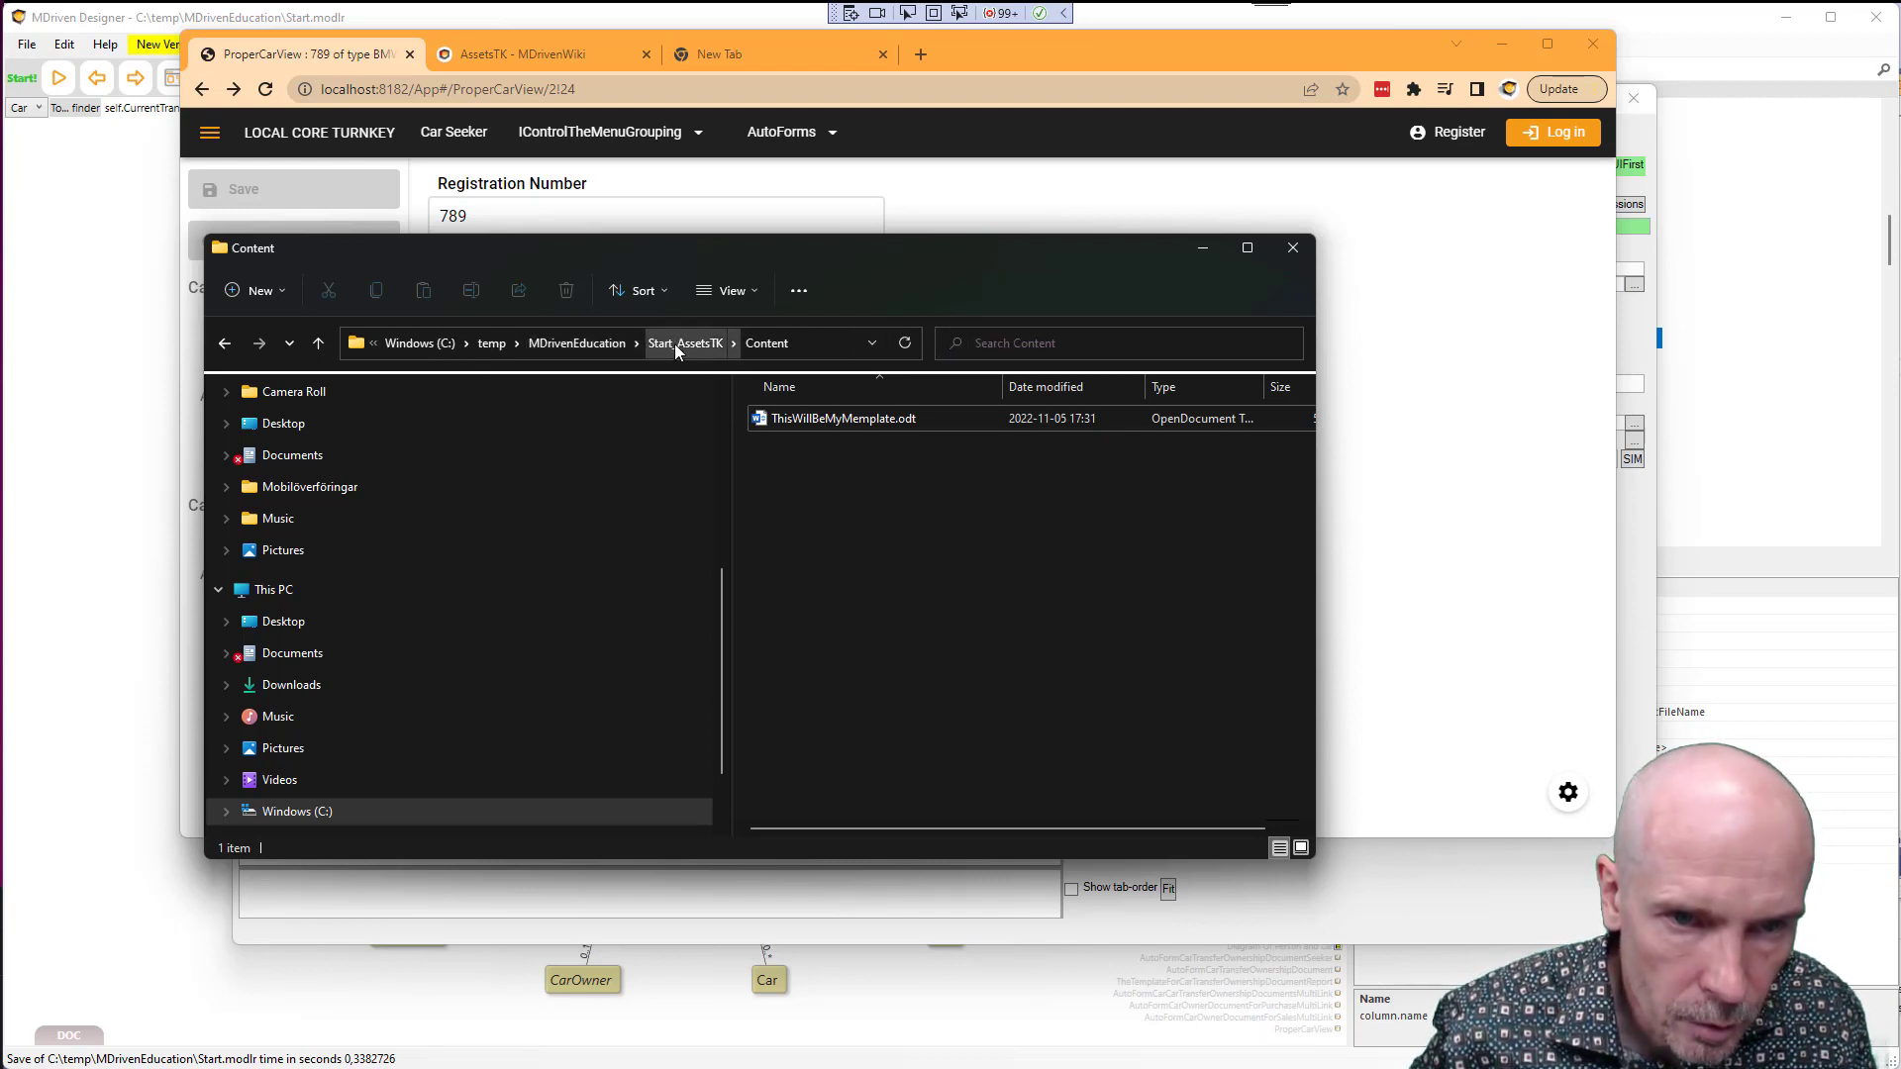
{"action": "double_click", "coordinate": [840, 421]}
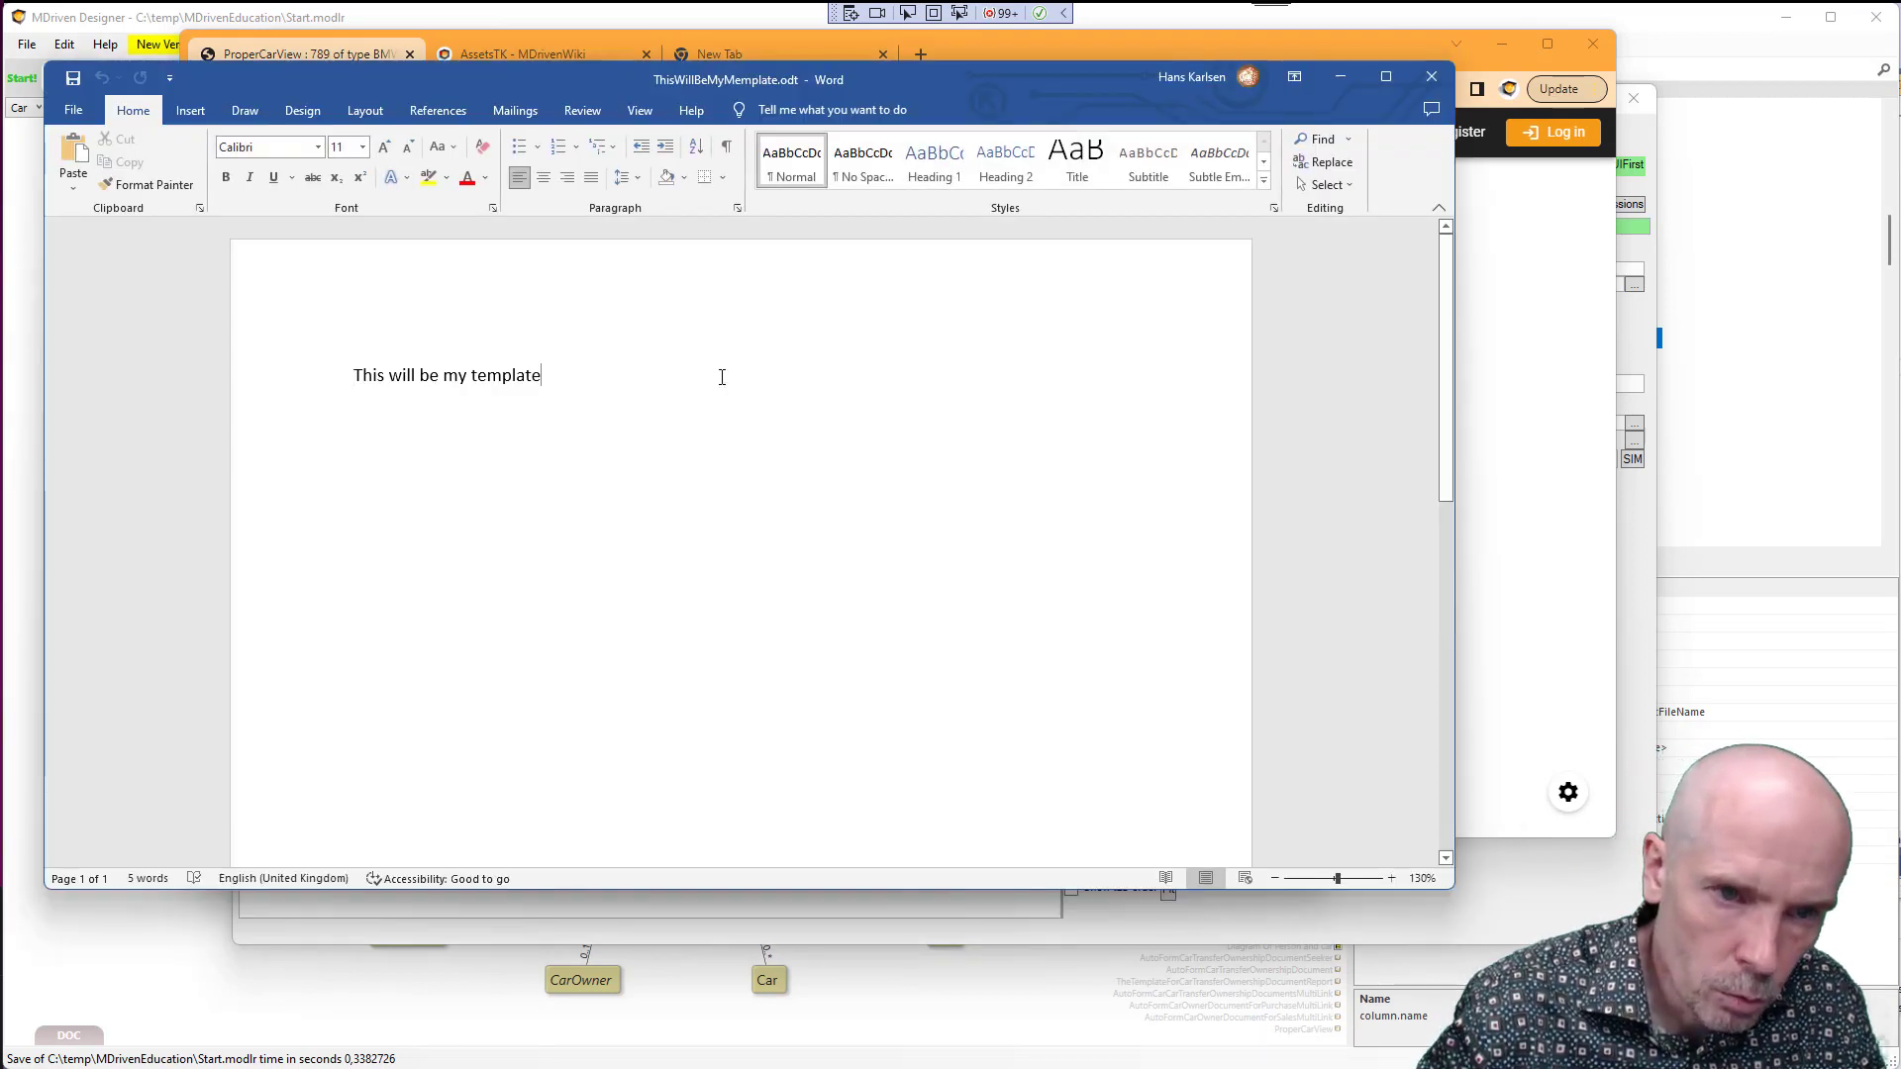
Add a new line %meta% below the template's text, save it in ODT format, close it and return to MDriven Designer
{"action": "key", "text": "Return"}
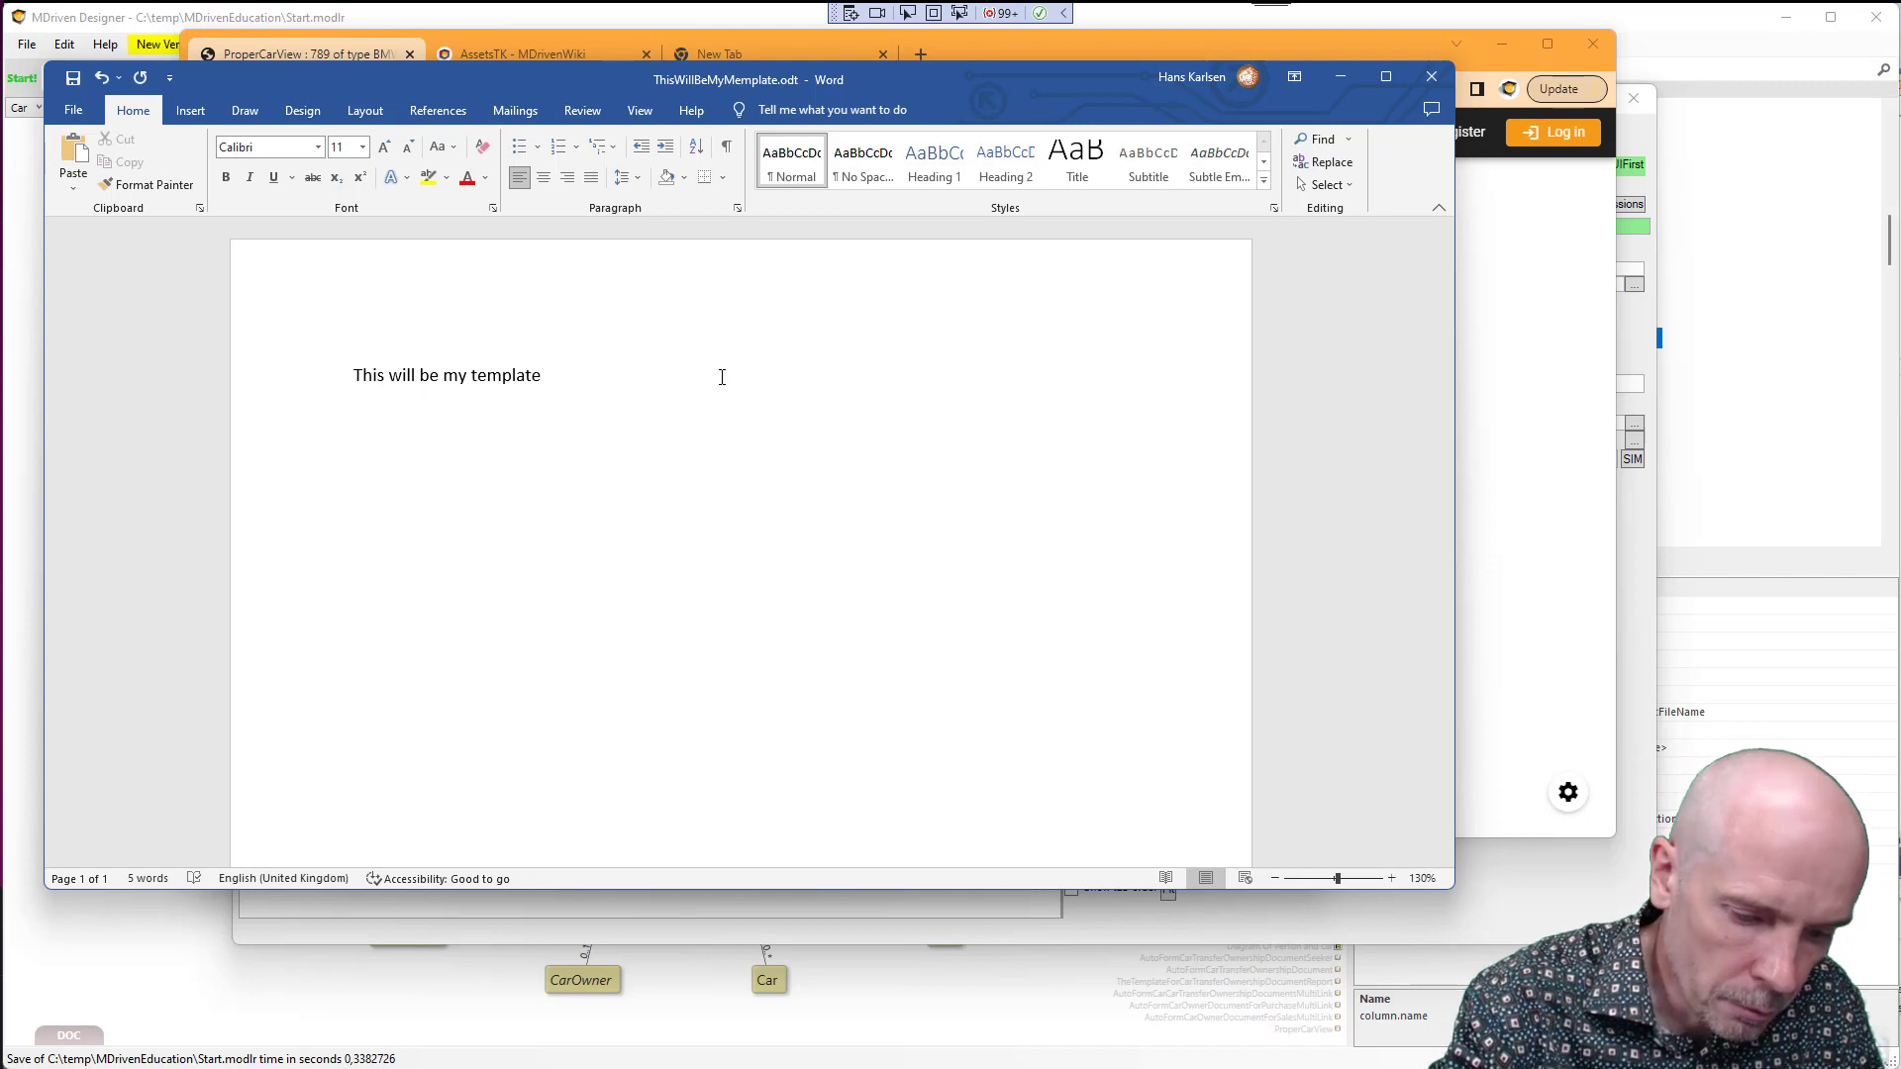
{"action": "type", "text": "5"}
{"action": "key", "text": "BackSpace"}
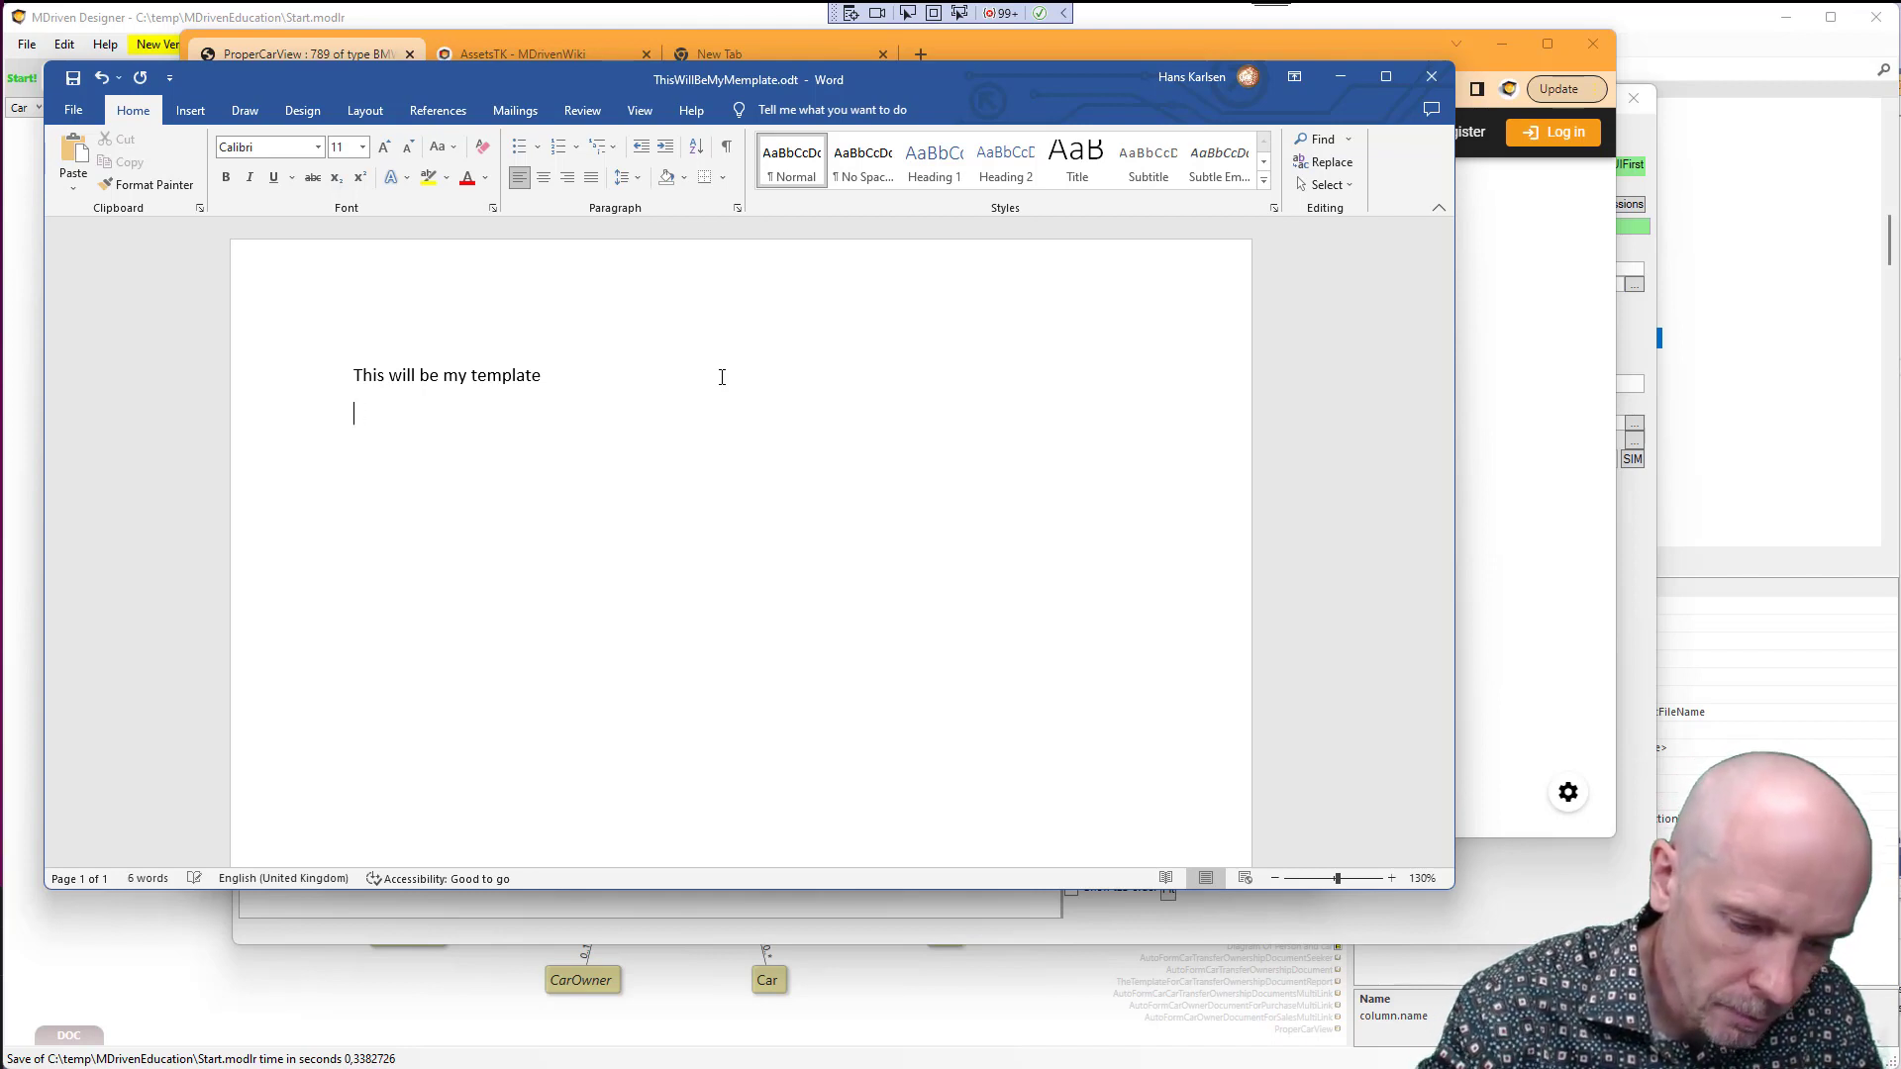
{"action": "type", "text": "%me"}
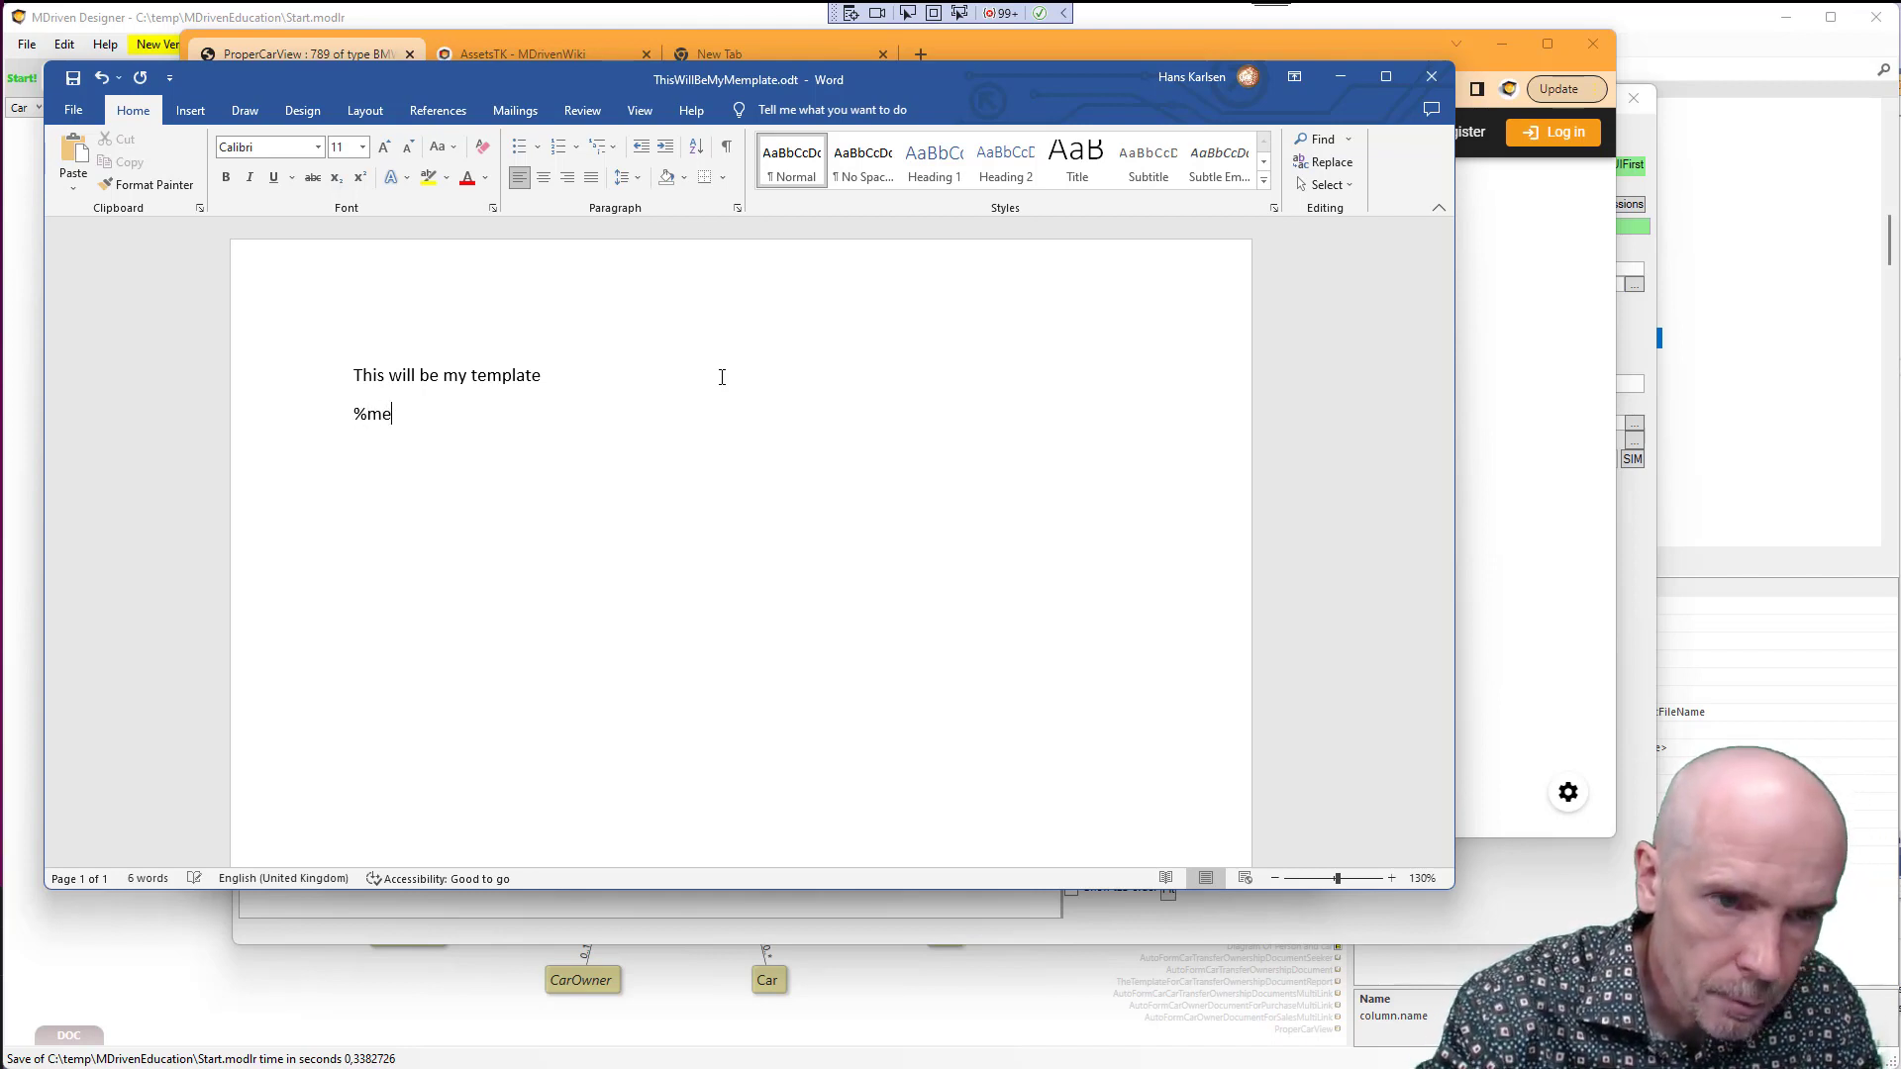
{"action": "type", "text": "ta%"}
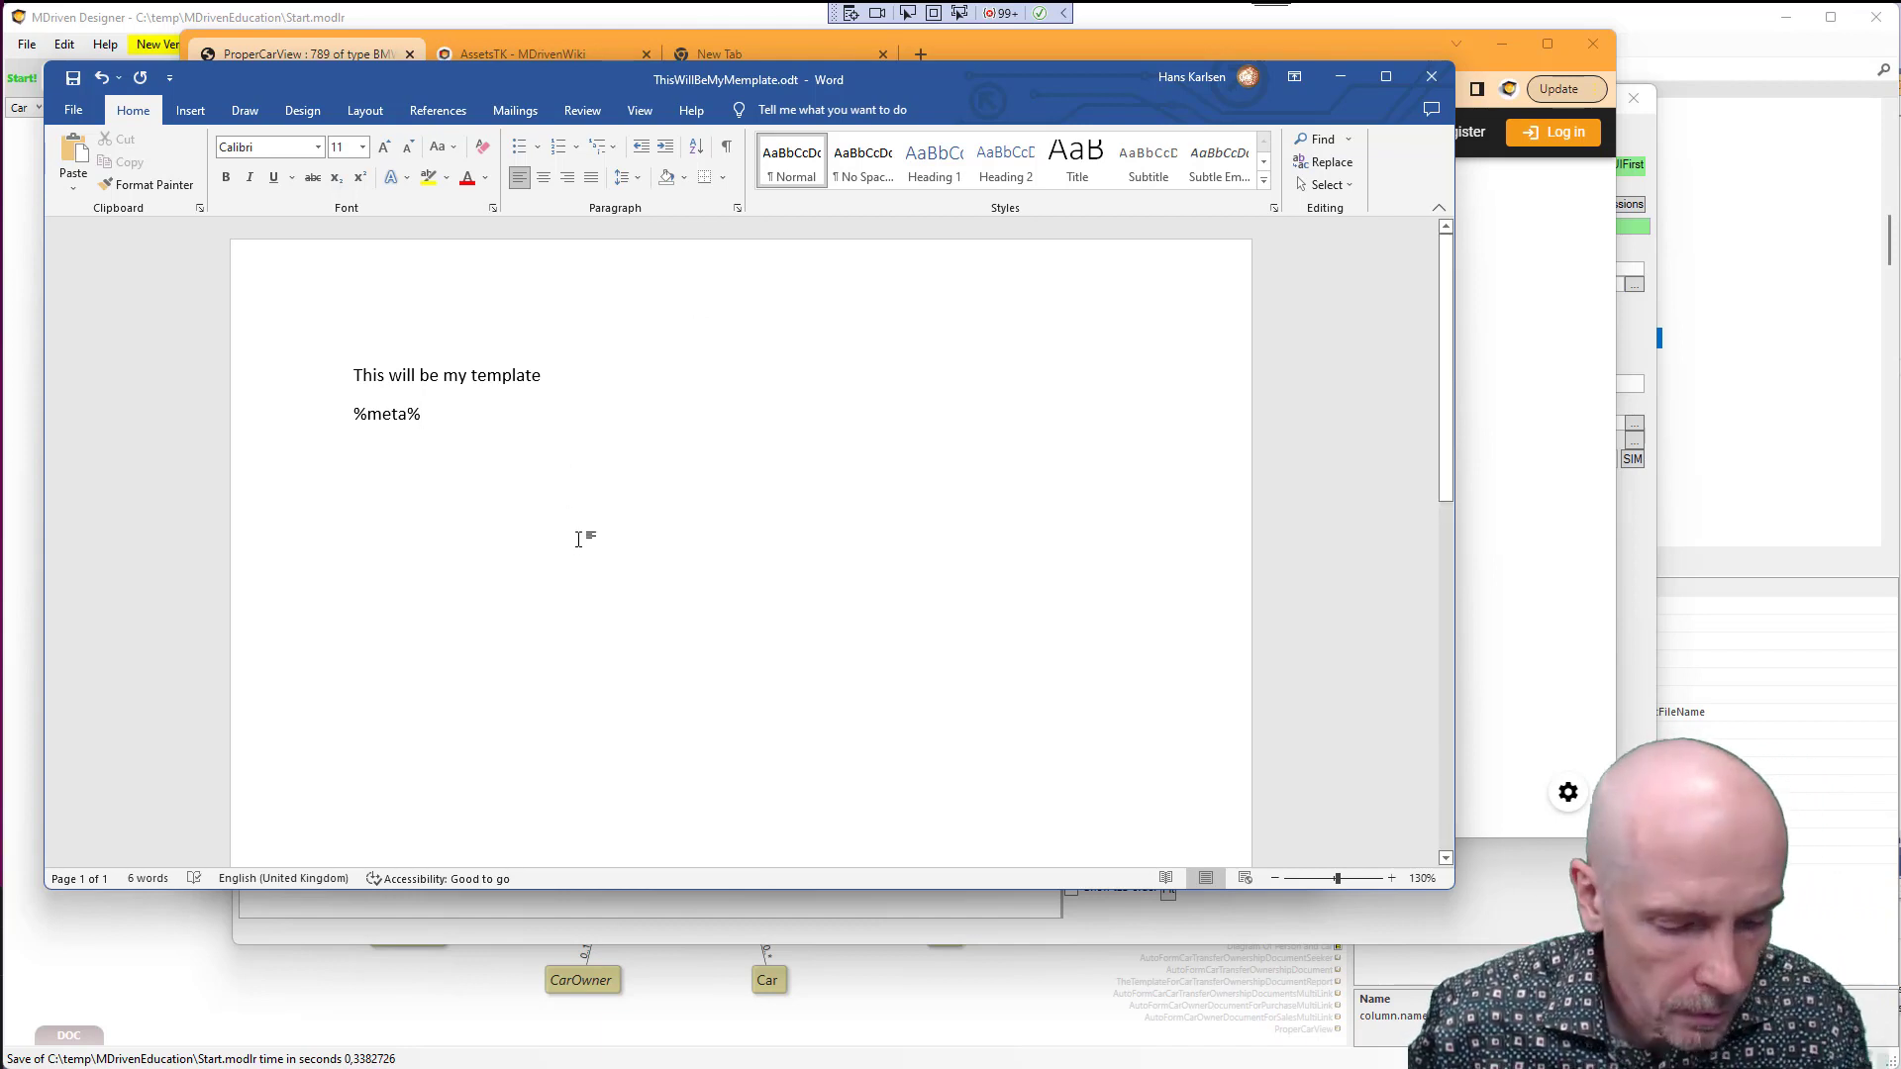
{"action": "key", "text": "ctrl+s"}
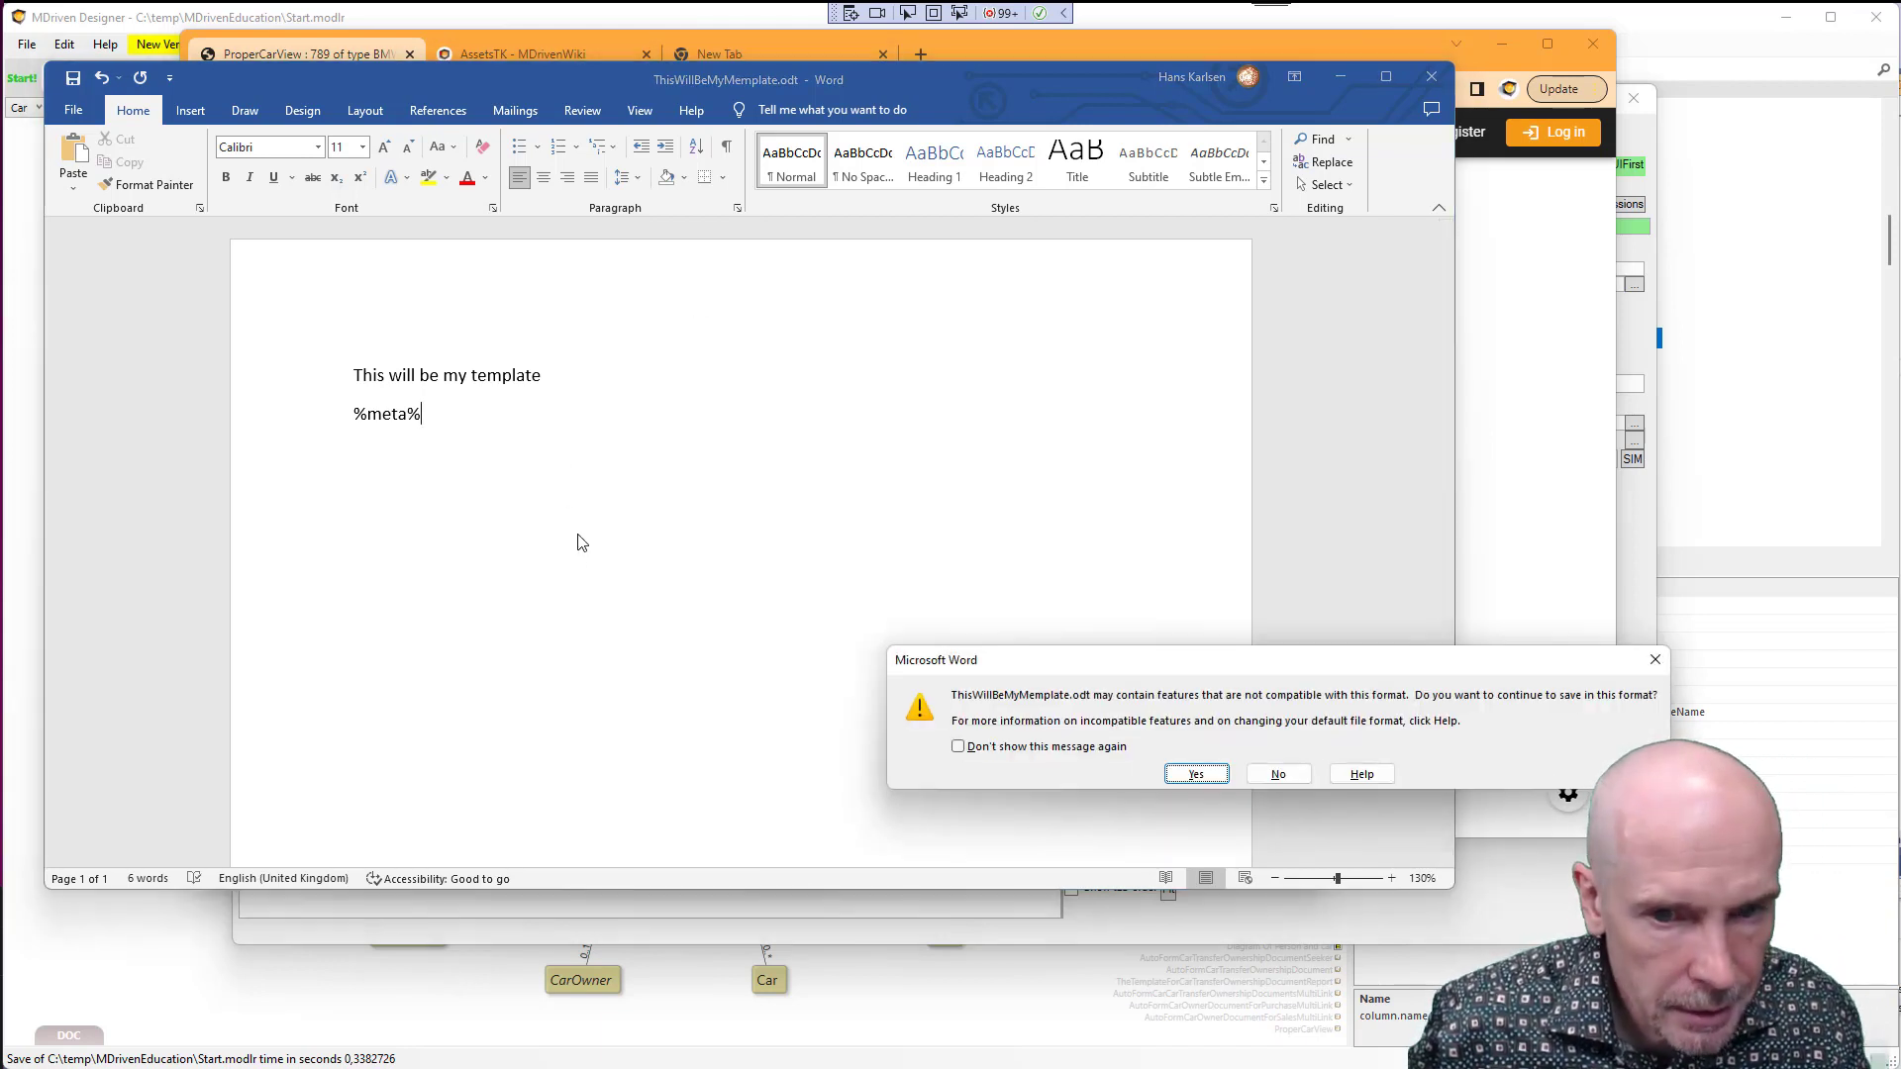
{"action": "left_click", "coordinate": [1193, 776]}
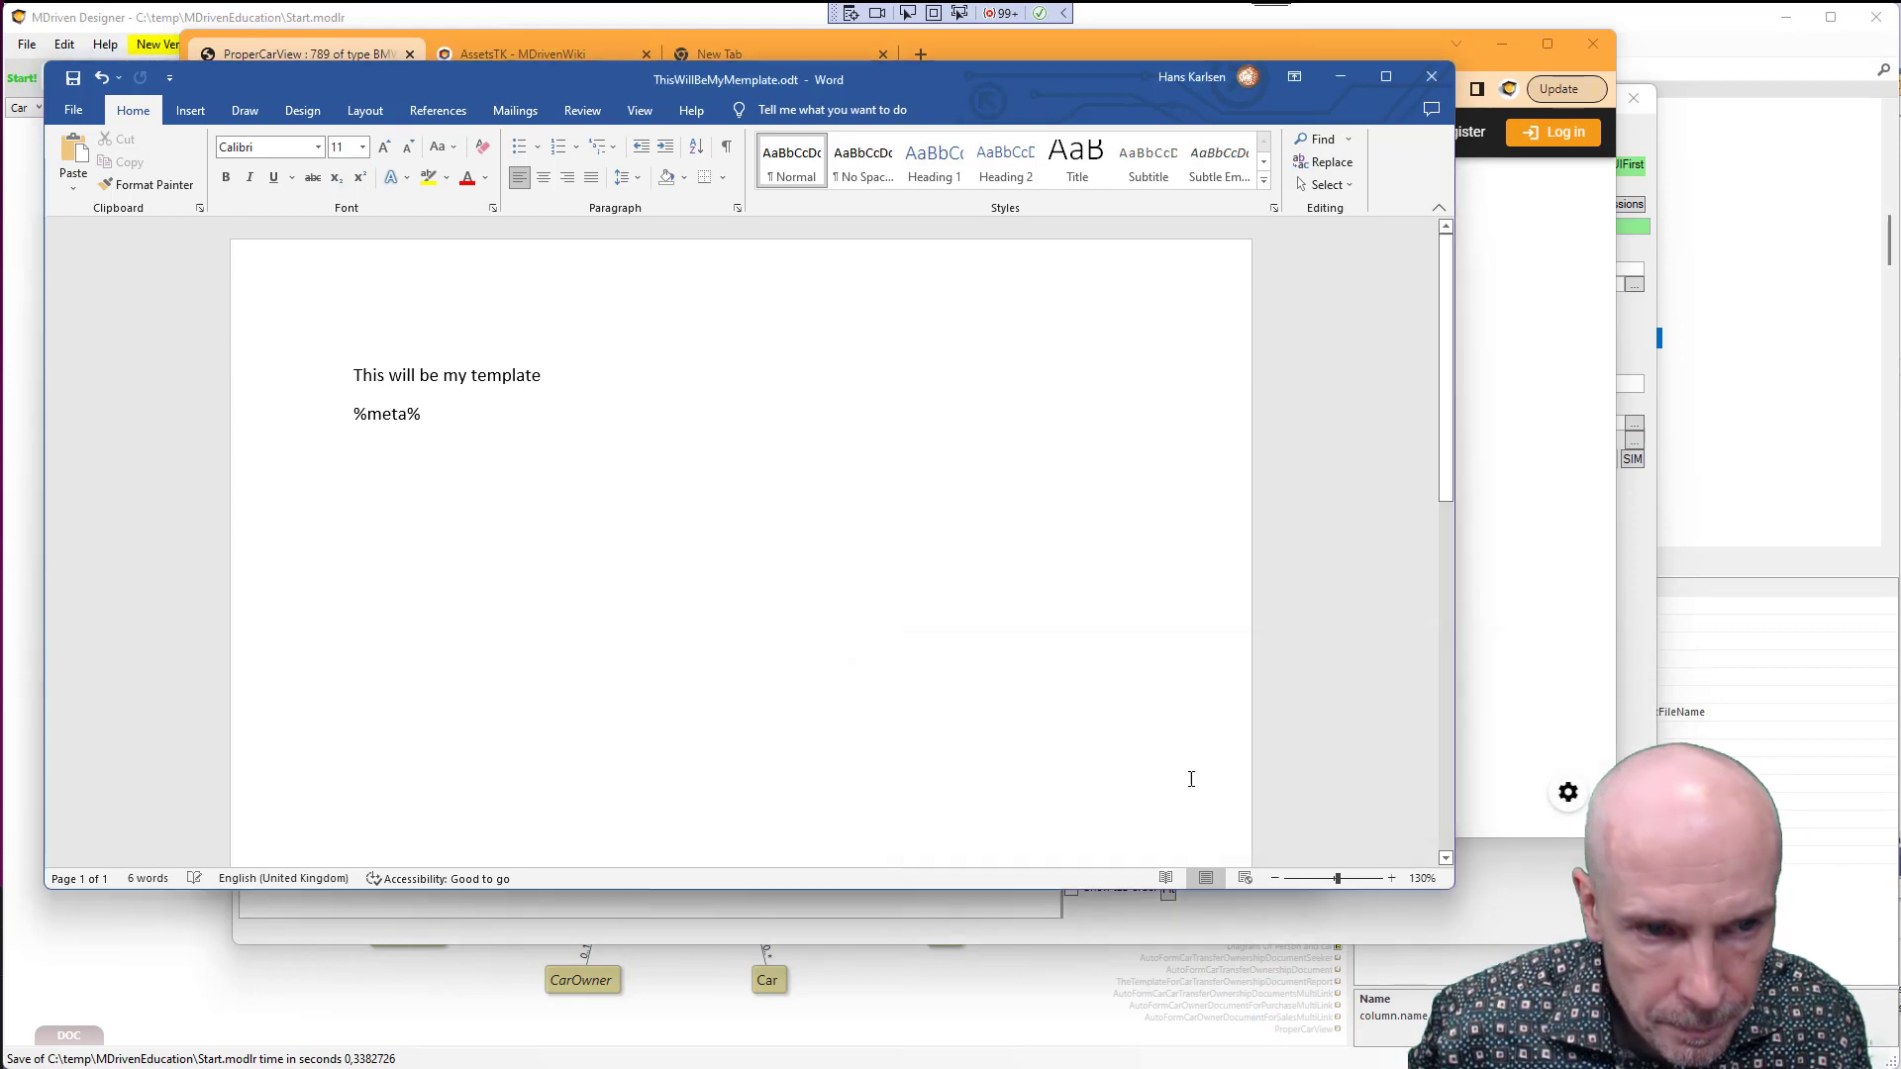
{"action": "left_click", "coordinate": [1431, 77]}
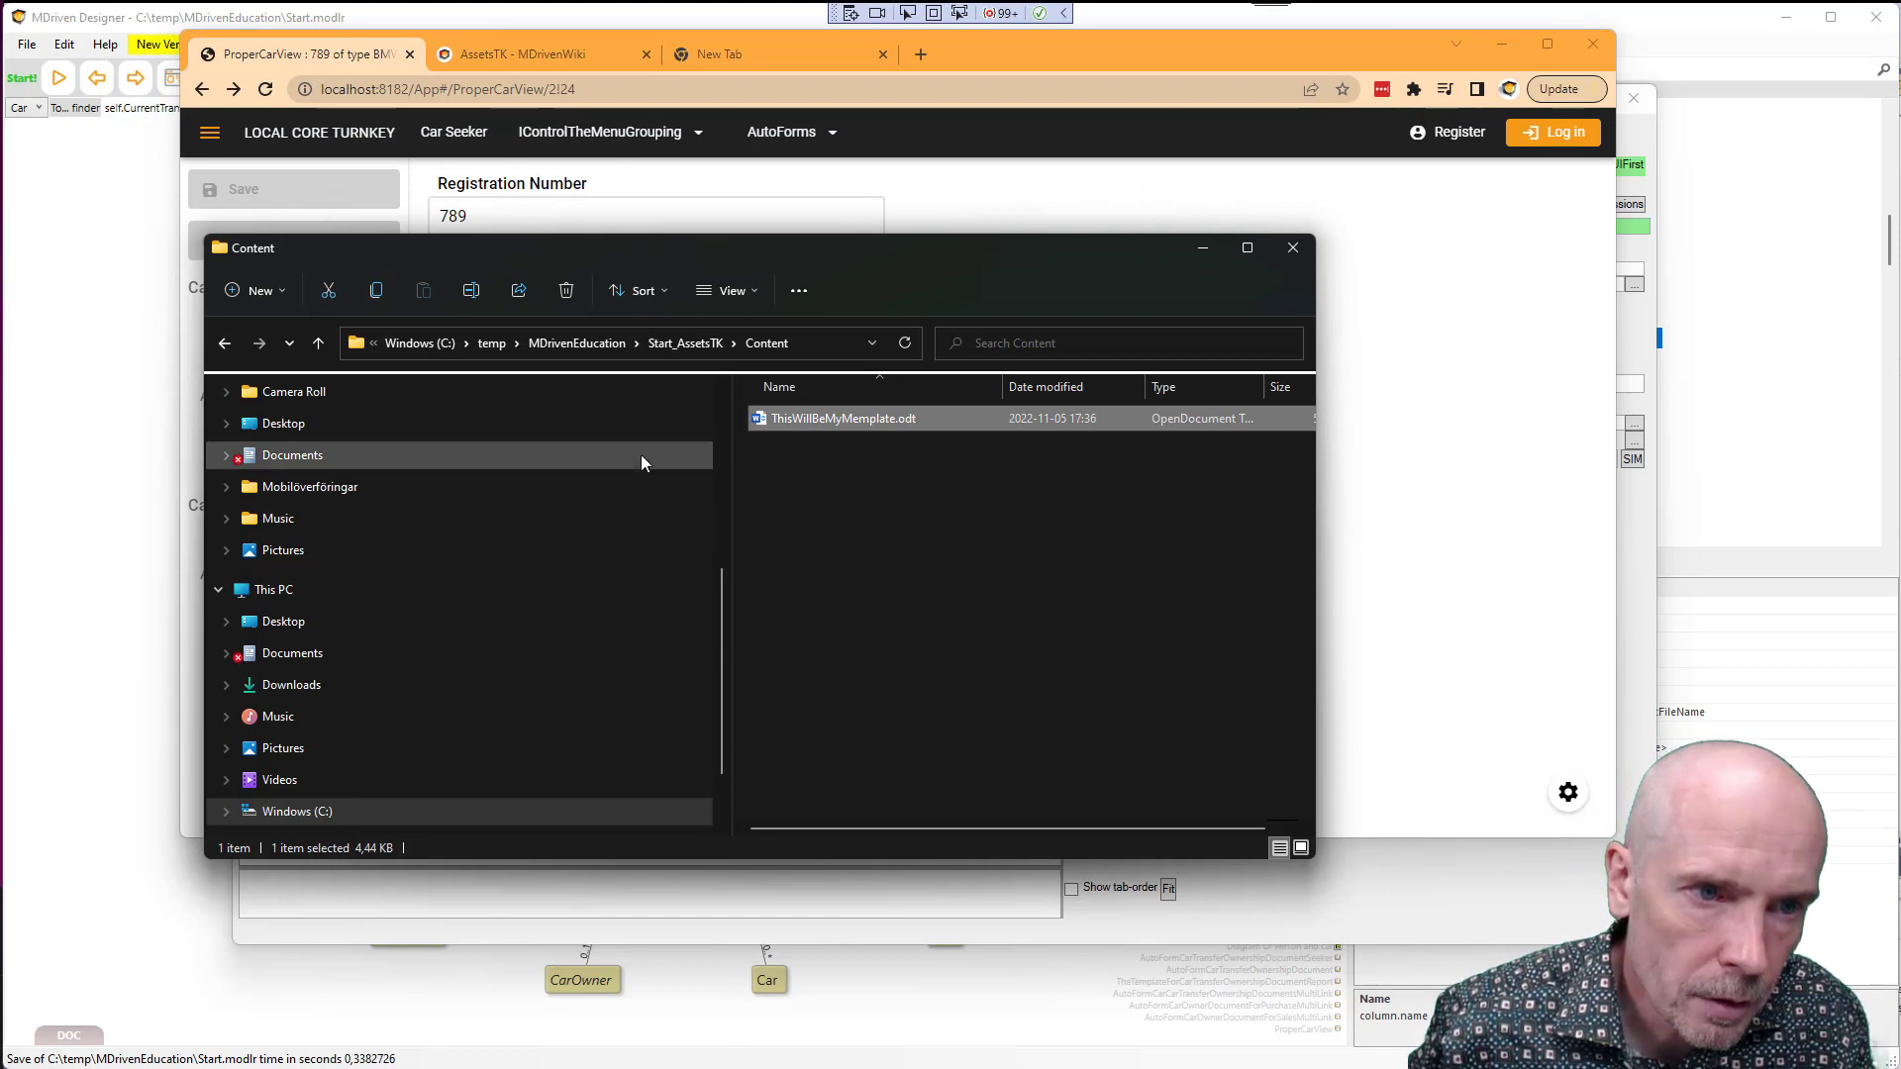
{"action": "left_click", "coordinate": [139, 410]}
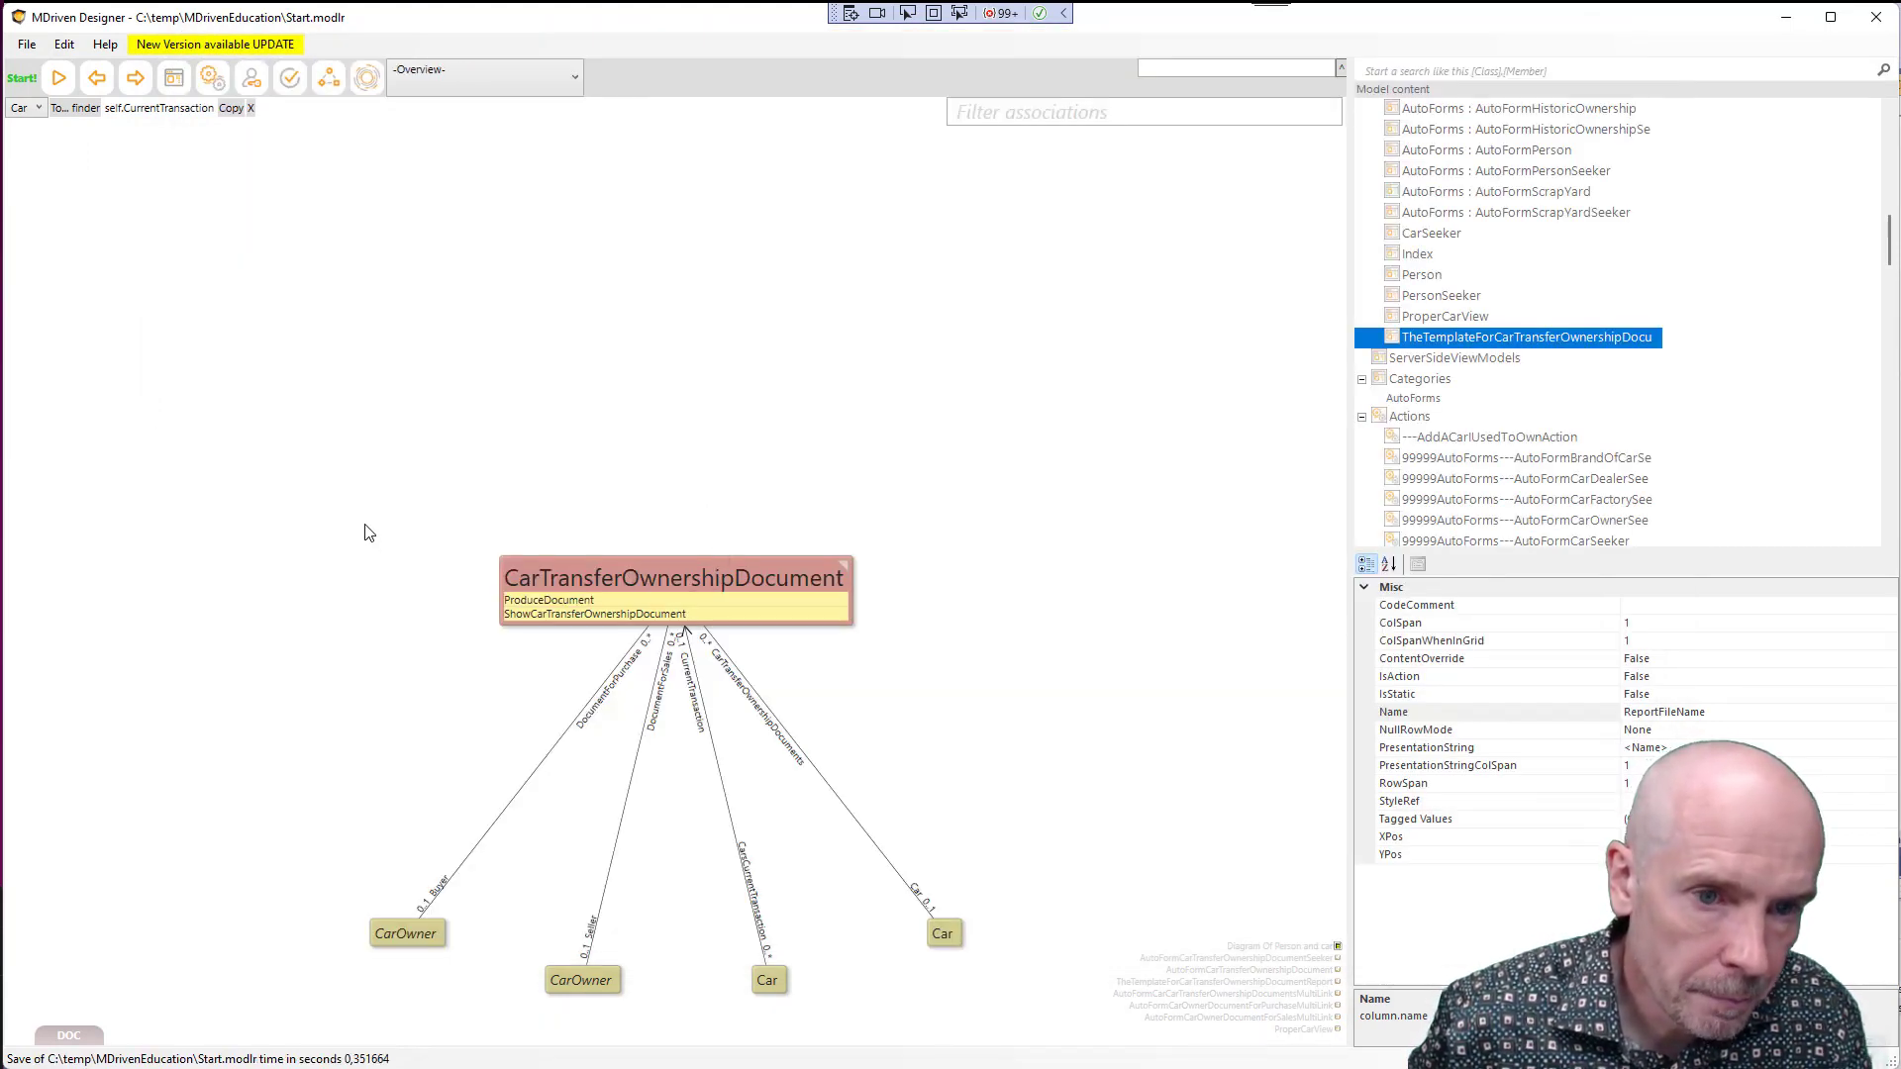
Switch to Chrome and run Produce Document again for the BMW in Munich transfer document on the ProperCarView page
{"action": "key", "text": "alt+Tab"}
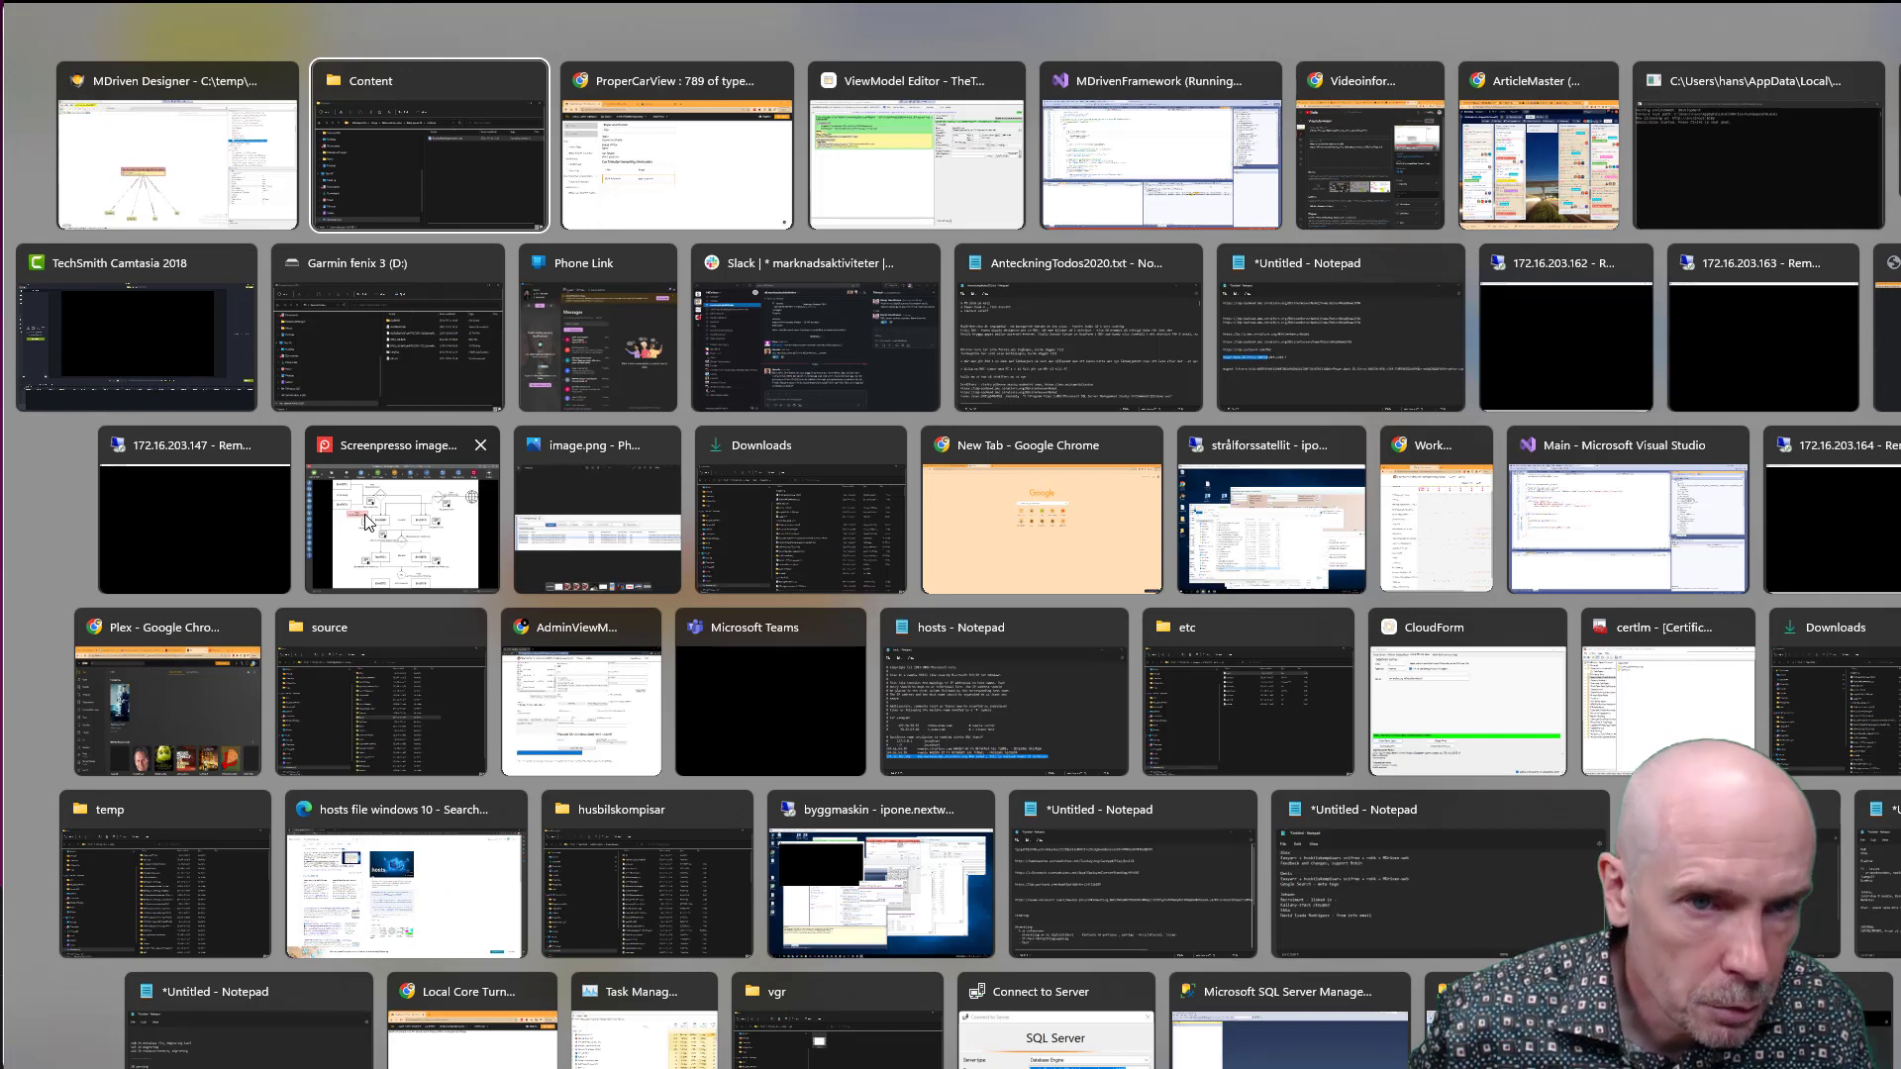
{"action": "key", "text": "alt+Tab"}
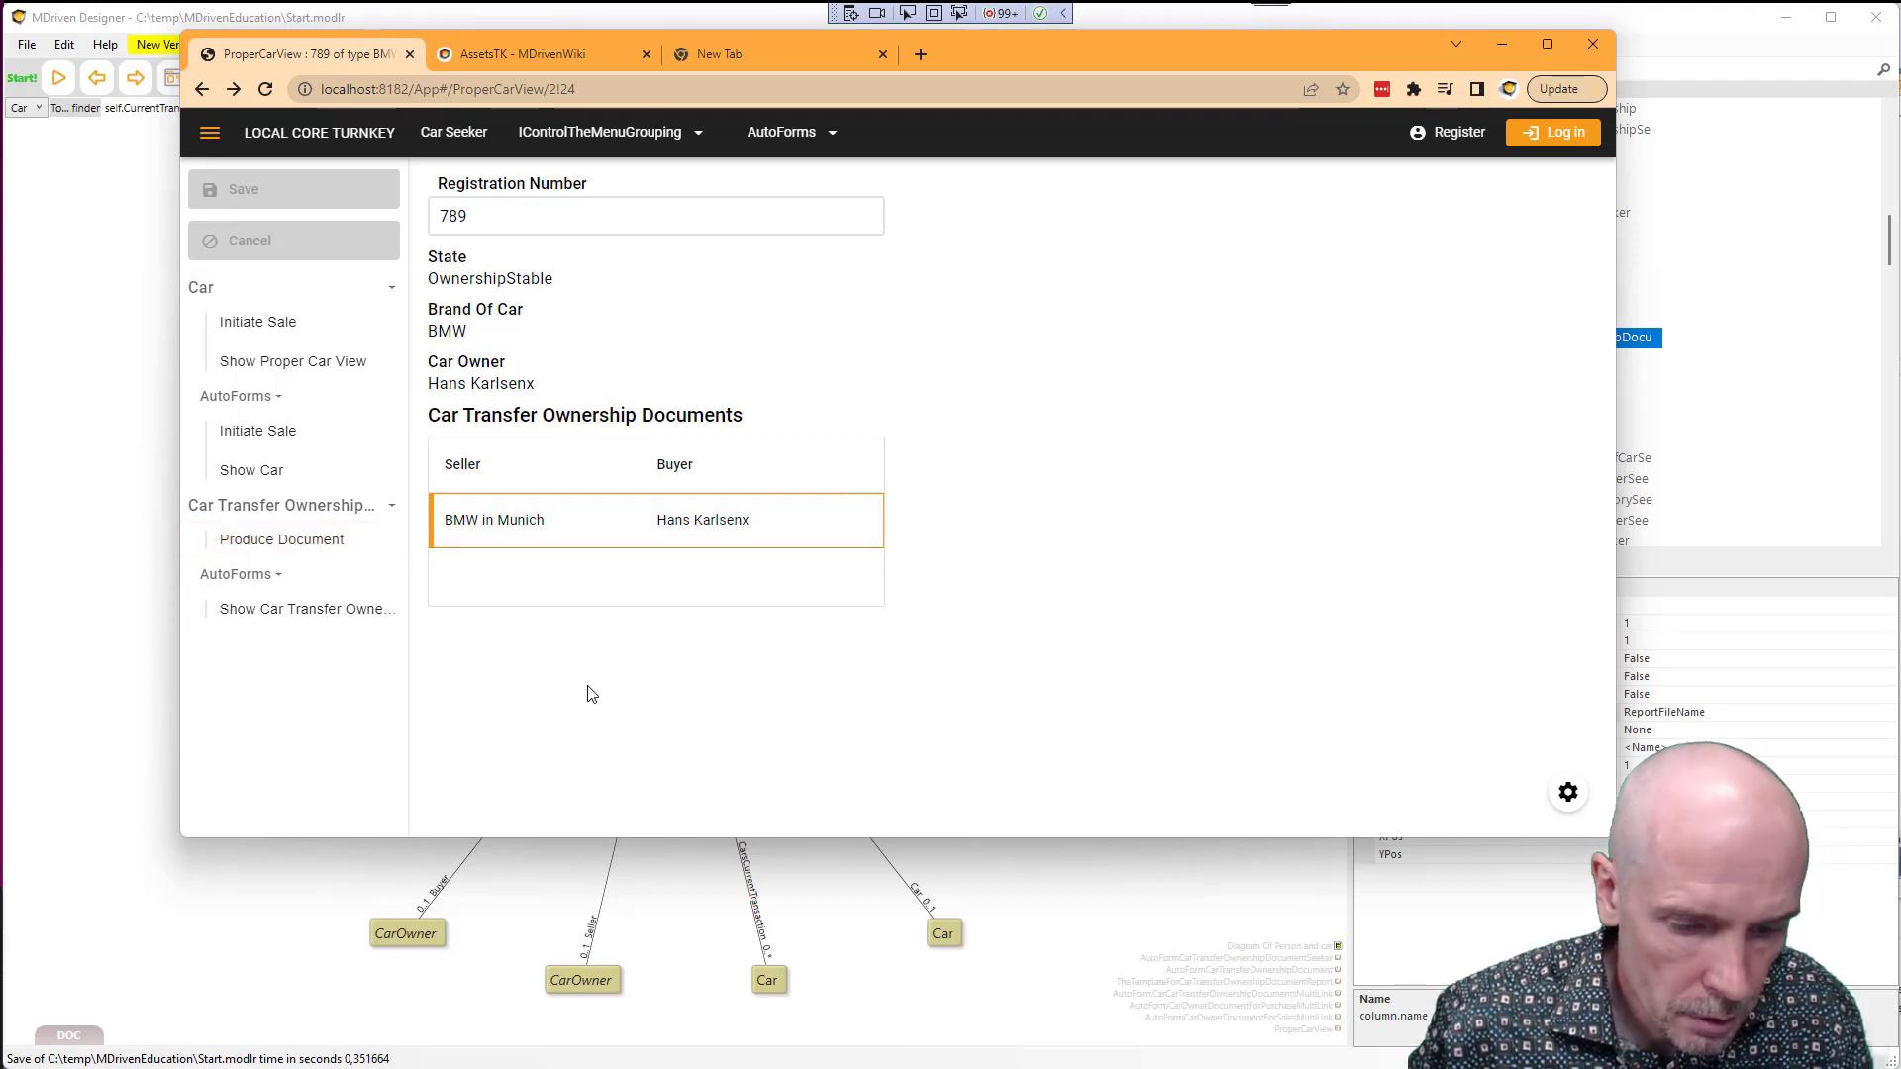
{"action": "left_click", "coordinate": [299, 539]}
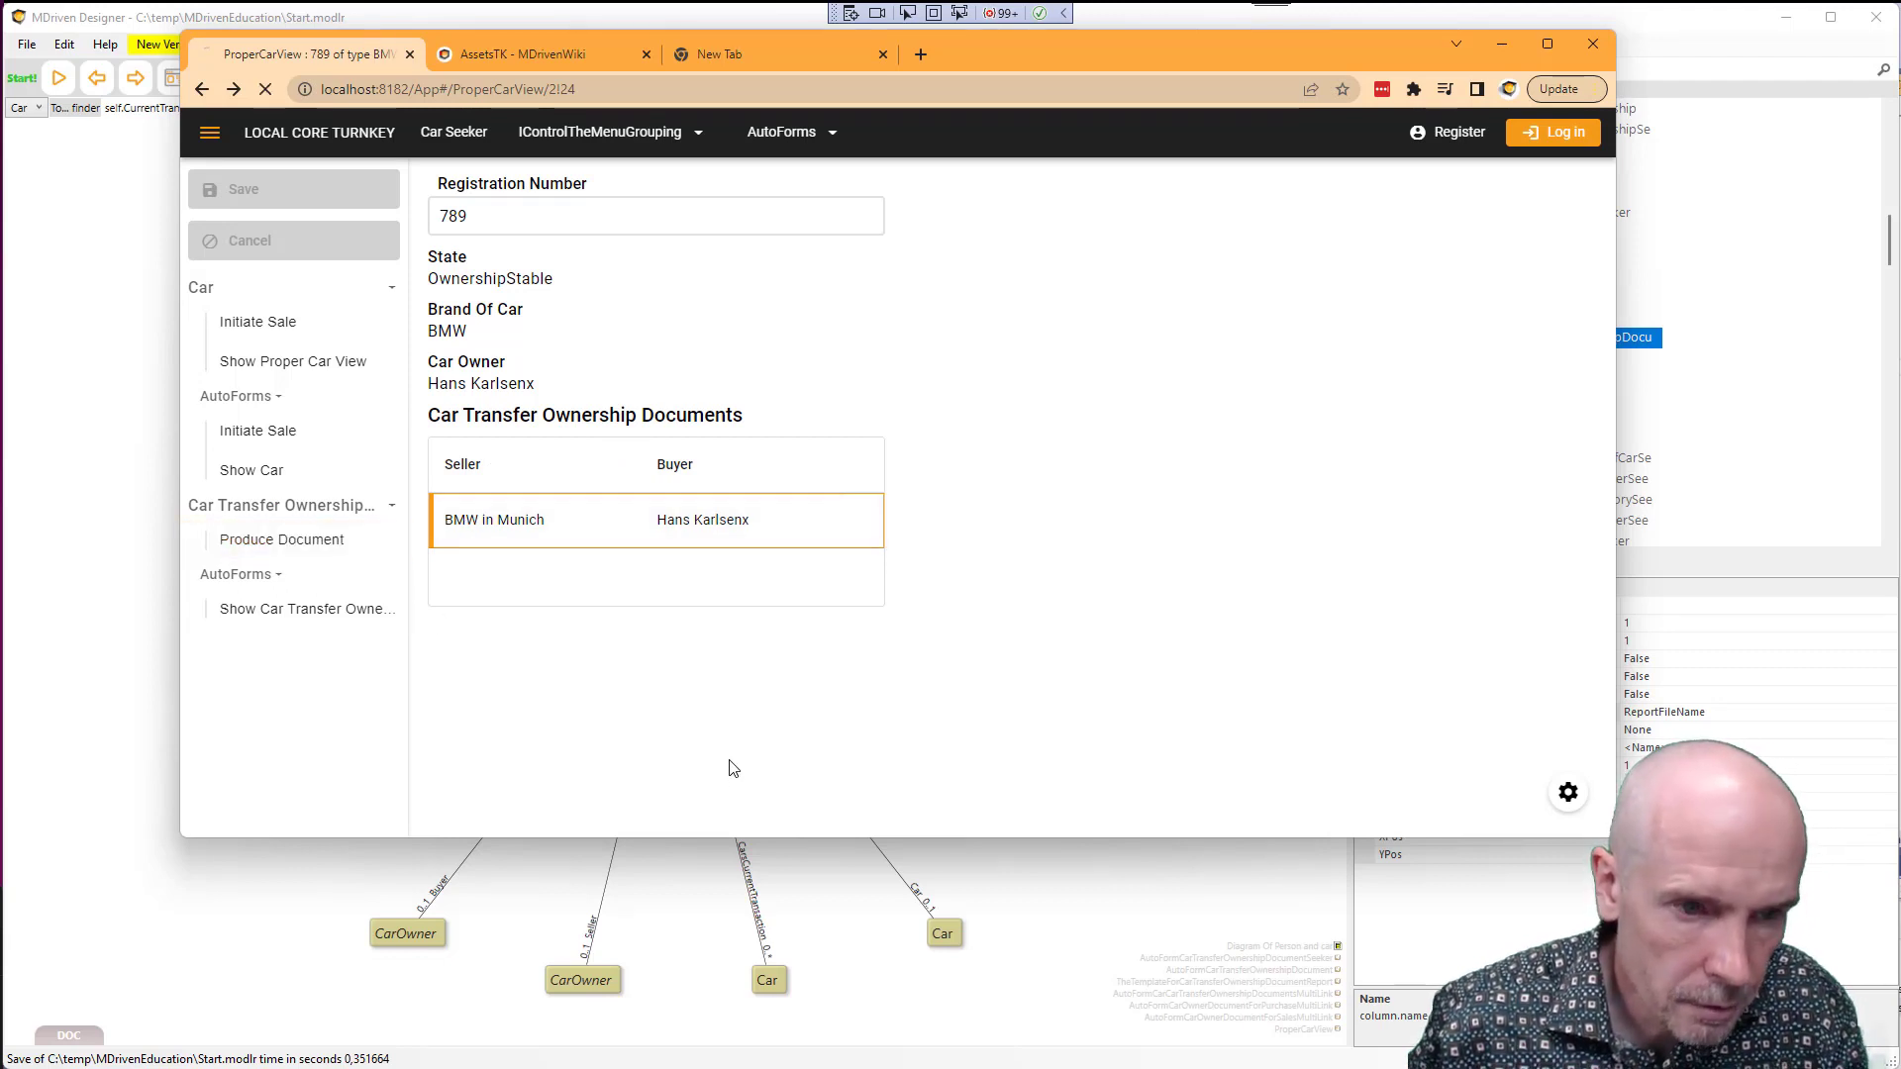
{"action": "left_click", "coordinate": [308, 541]}
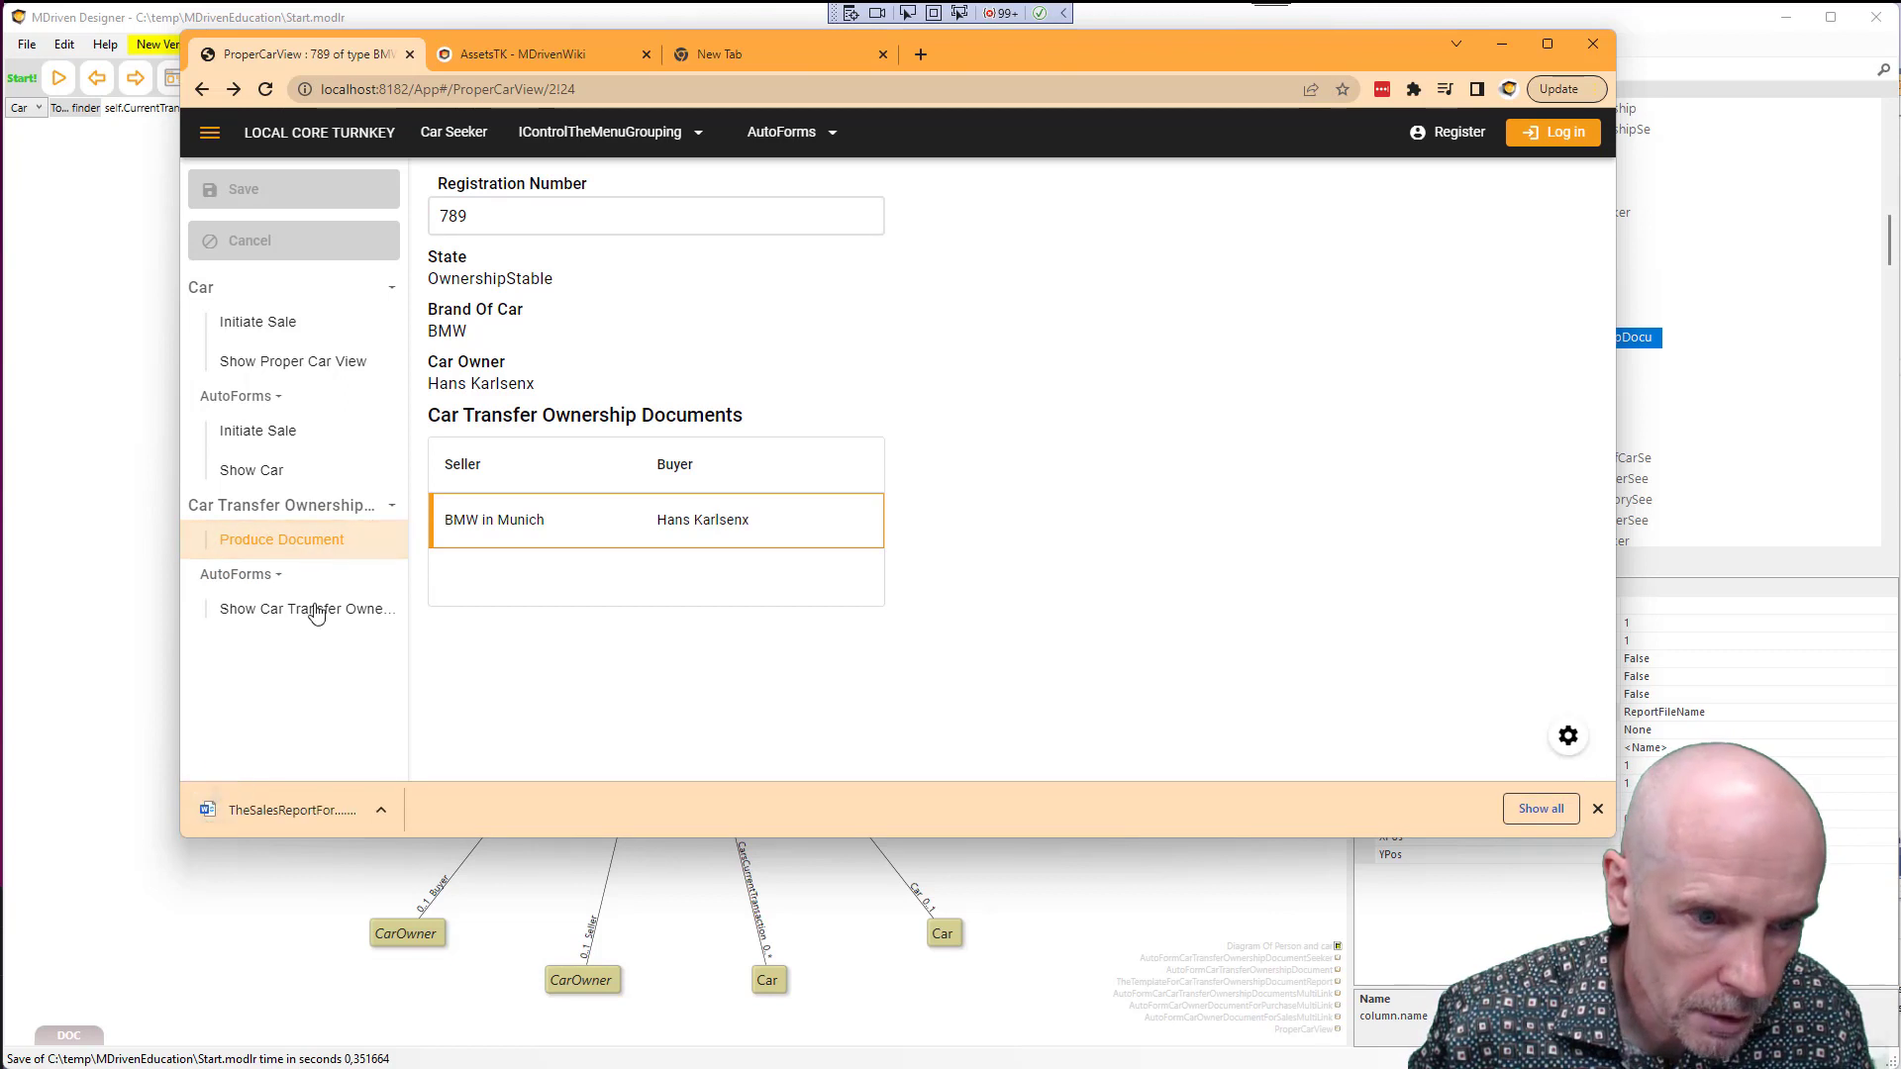
Open the downloaded sales report in Word, examine its %TemplateUrl% and %ReportFileName% tags, and close it
{"action": "left_click", "coordinate": [273, 810]}
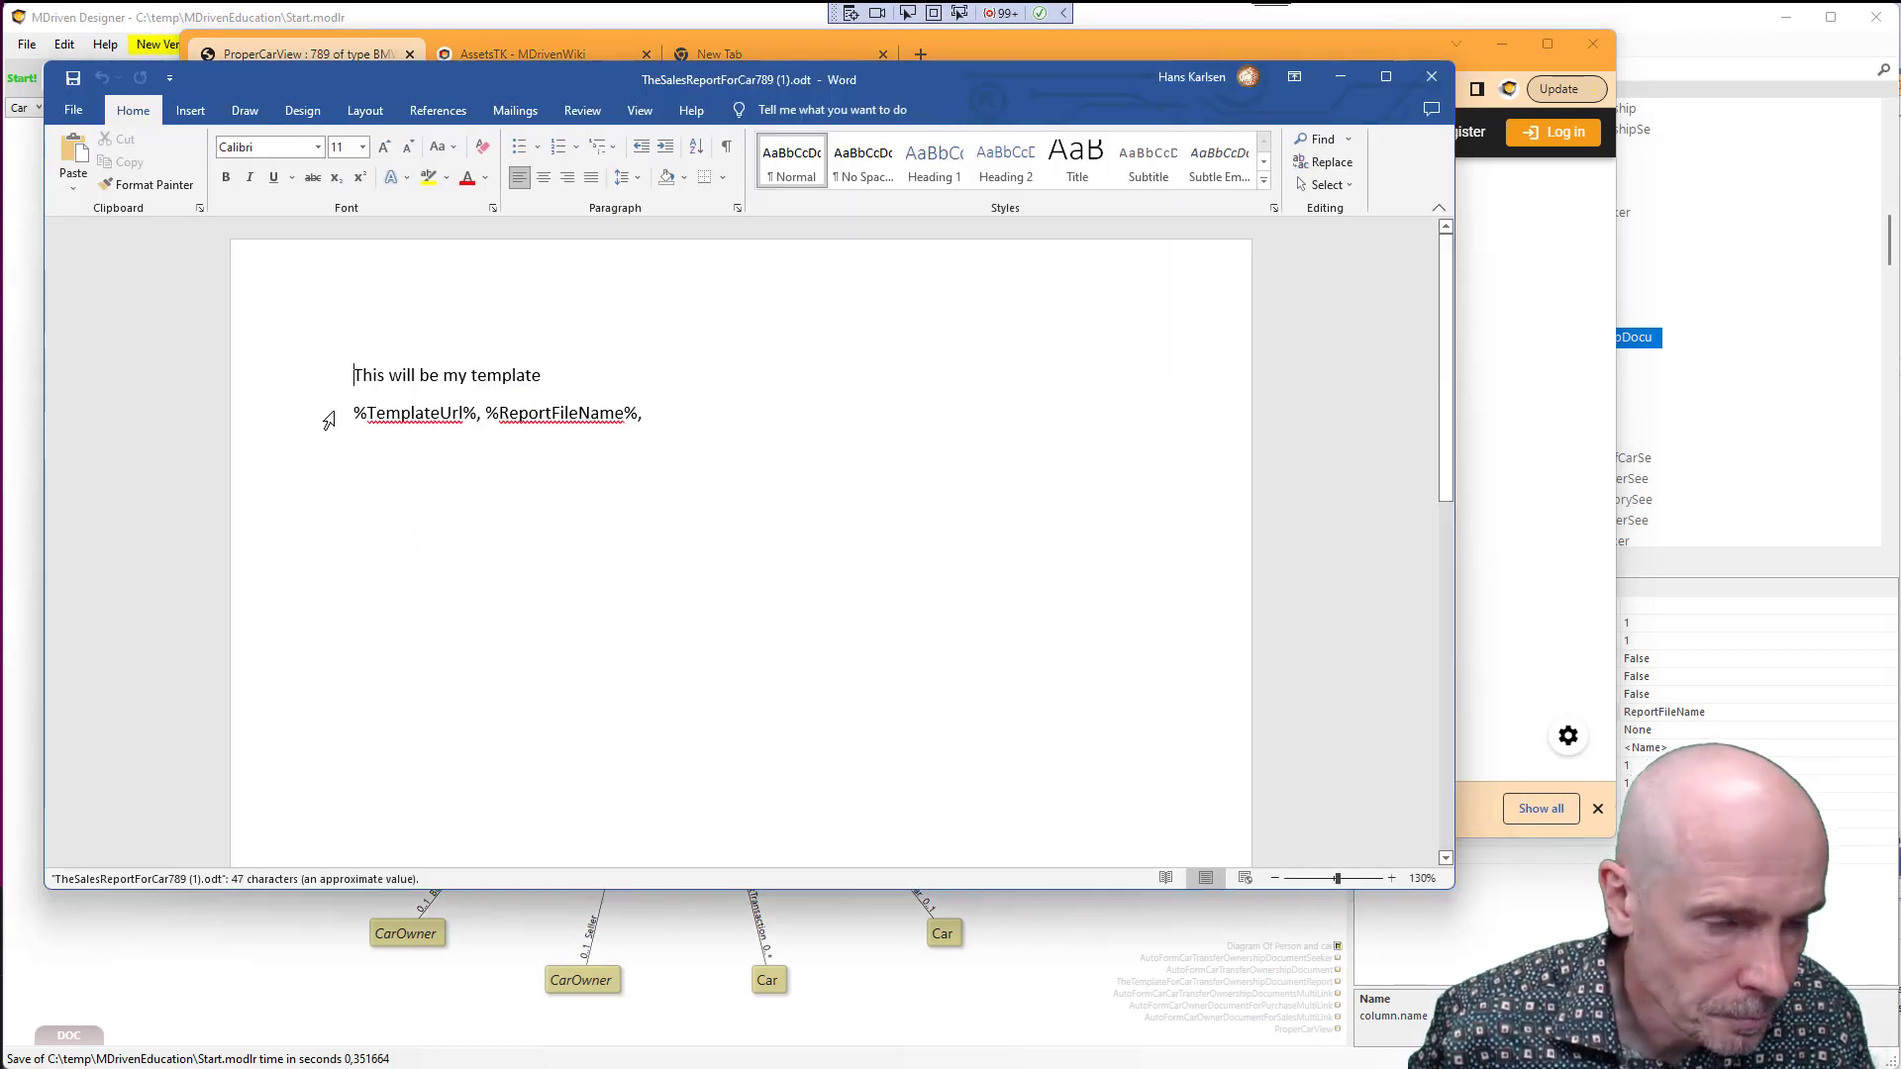
{"action": "left_click_drag", "start_coordinate": [348, 412], "coordinate": [476, 414]}
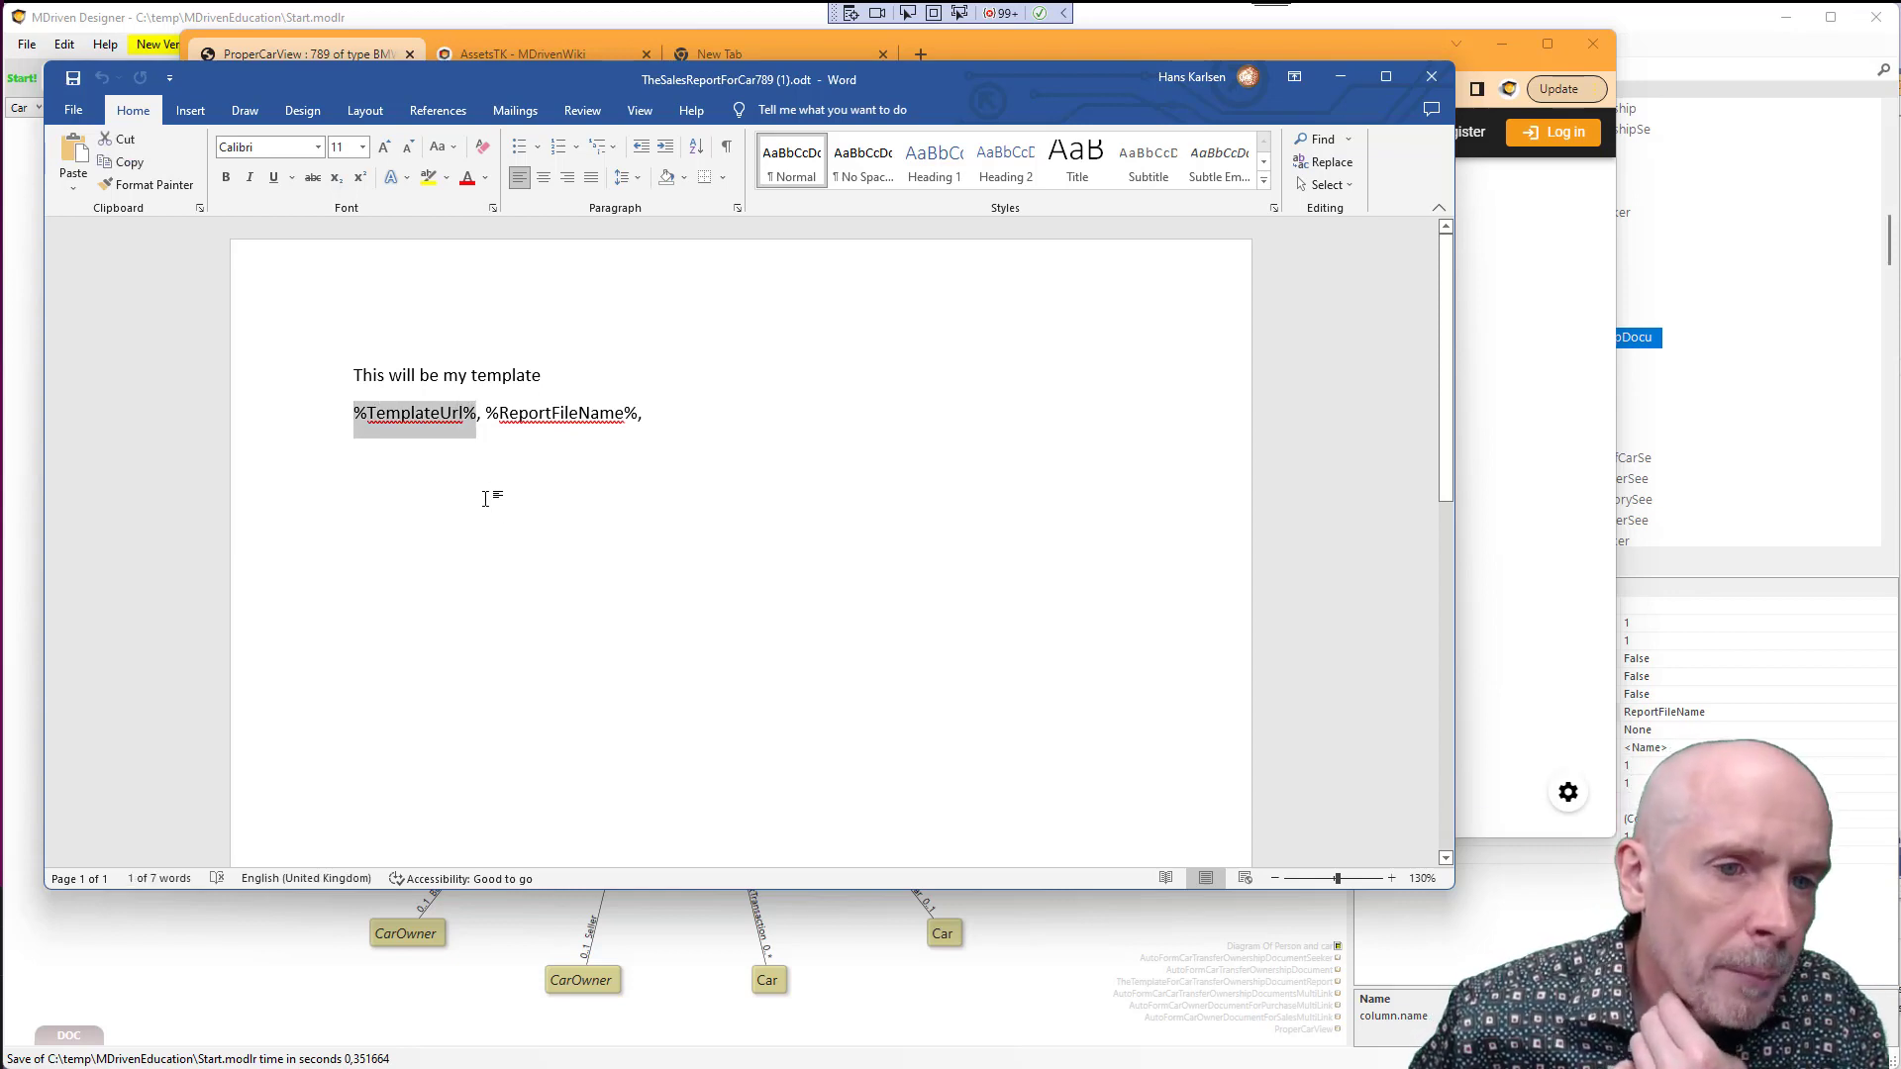
{"action": "left_click_drag", "start_coordinate": [488, 414], "coordinate": [638, 418]}
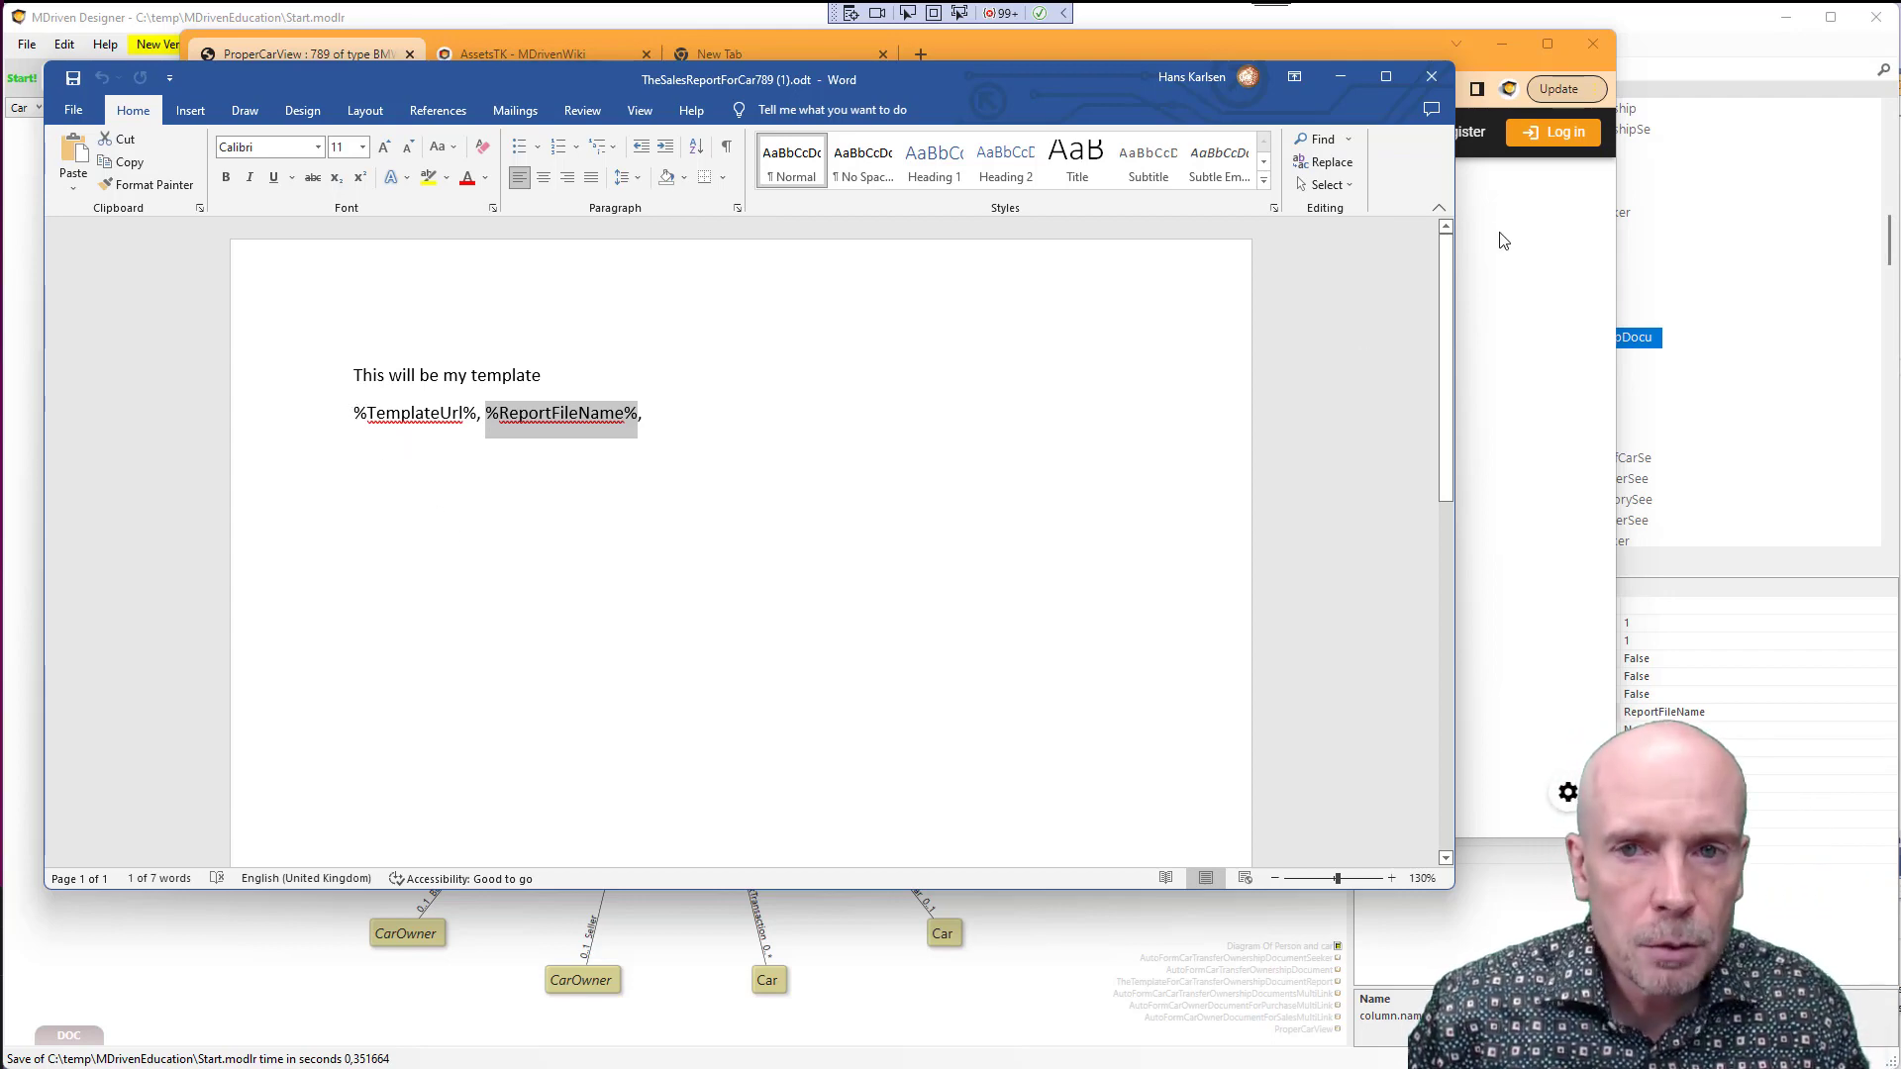
{"action": "left_click", "coordinate": [1432, 92]}
Switch to the ViewModel Editor, add a Buyer.Name column to TheTemplateForCarTransferOwnershipDocumentReport and rename it Buyer
{"action": "key", "text": "alt+Tab"}
{"action": "key", "text": "alt+Tab"}
{"action": "key", "text": "alt+Tab"}
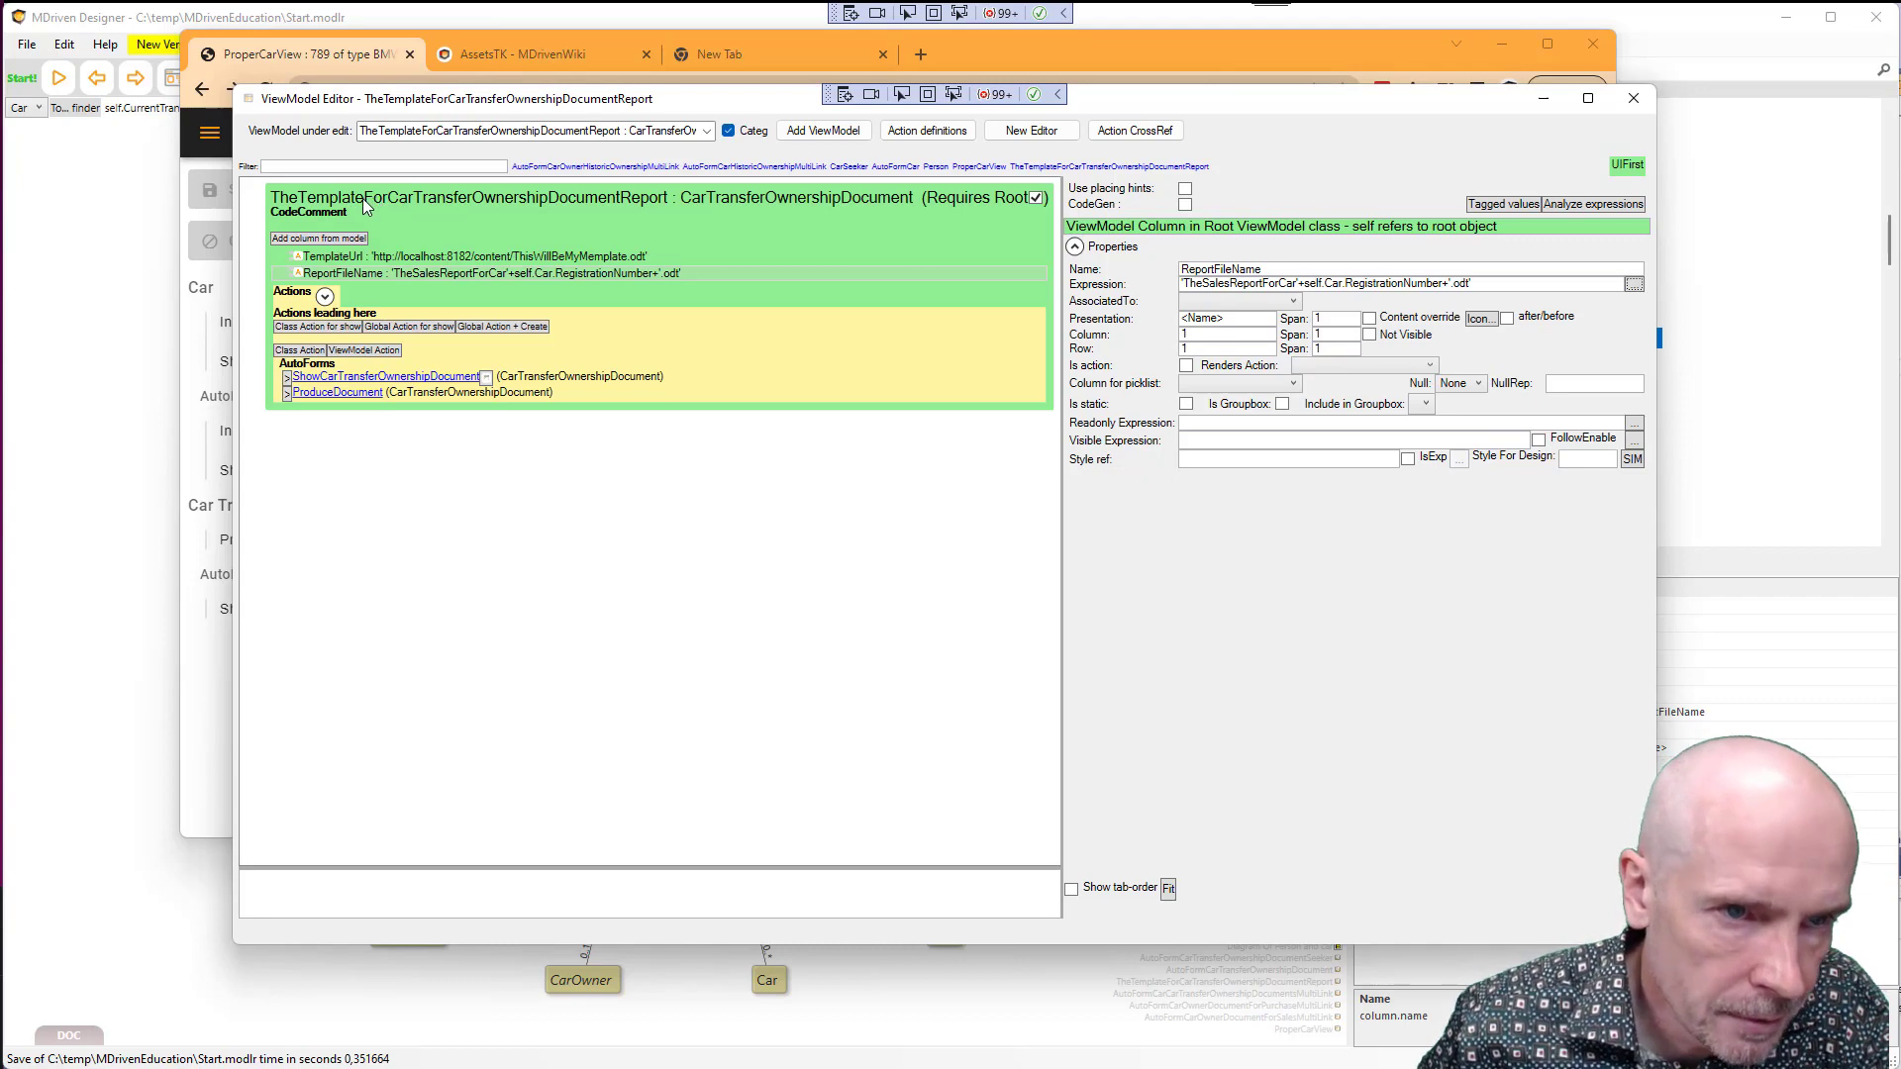
{"action": "left_click", "coordinate": [329, 257]}
{"action": "right_click", "coordinate": [330, 256]}
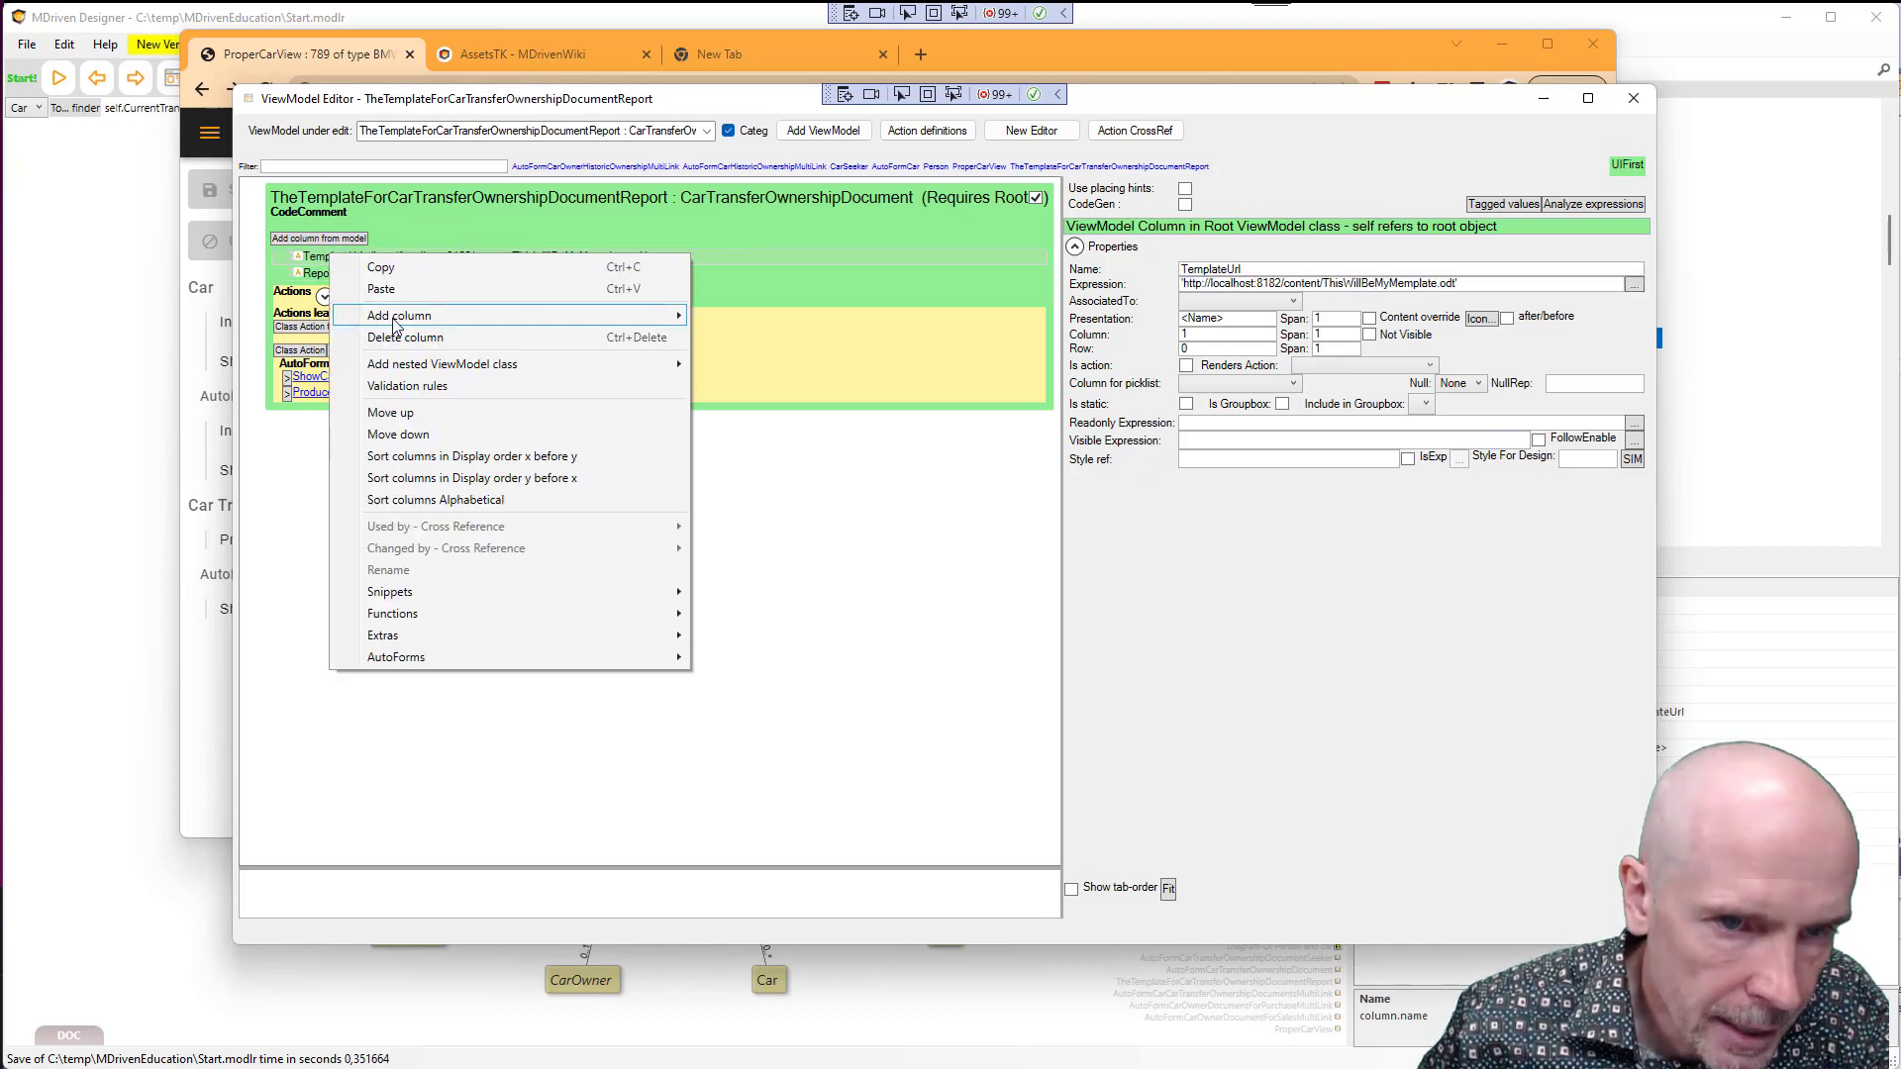
{"action": "mouse_move", "coordinate": [395, 327]}
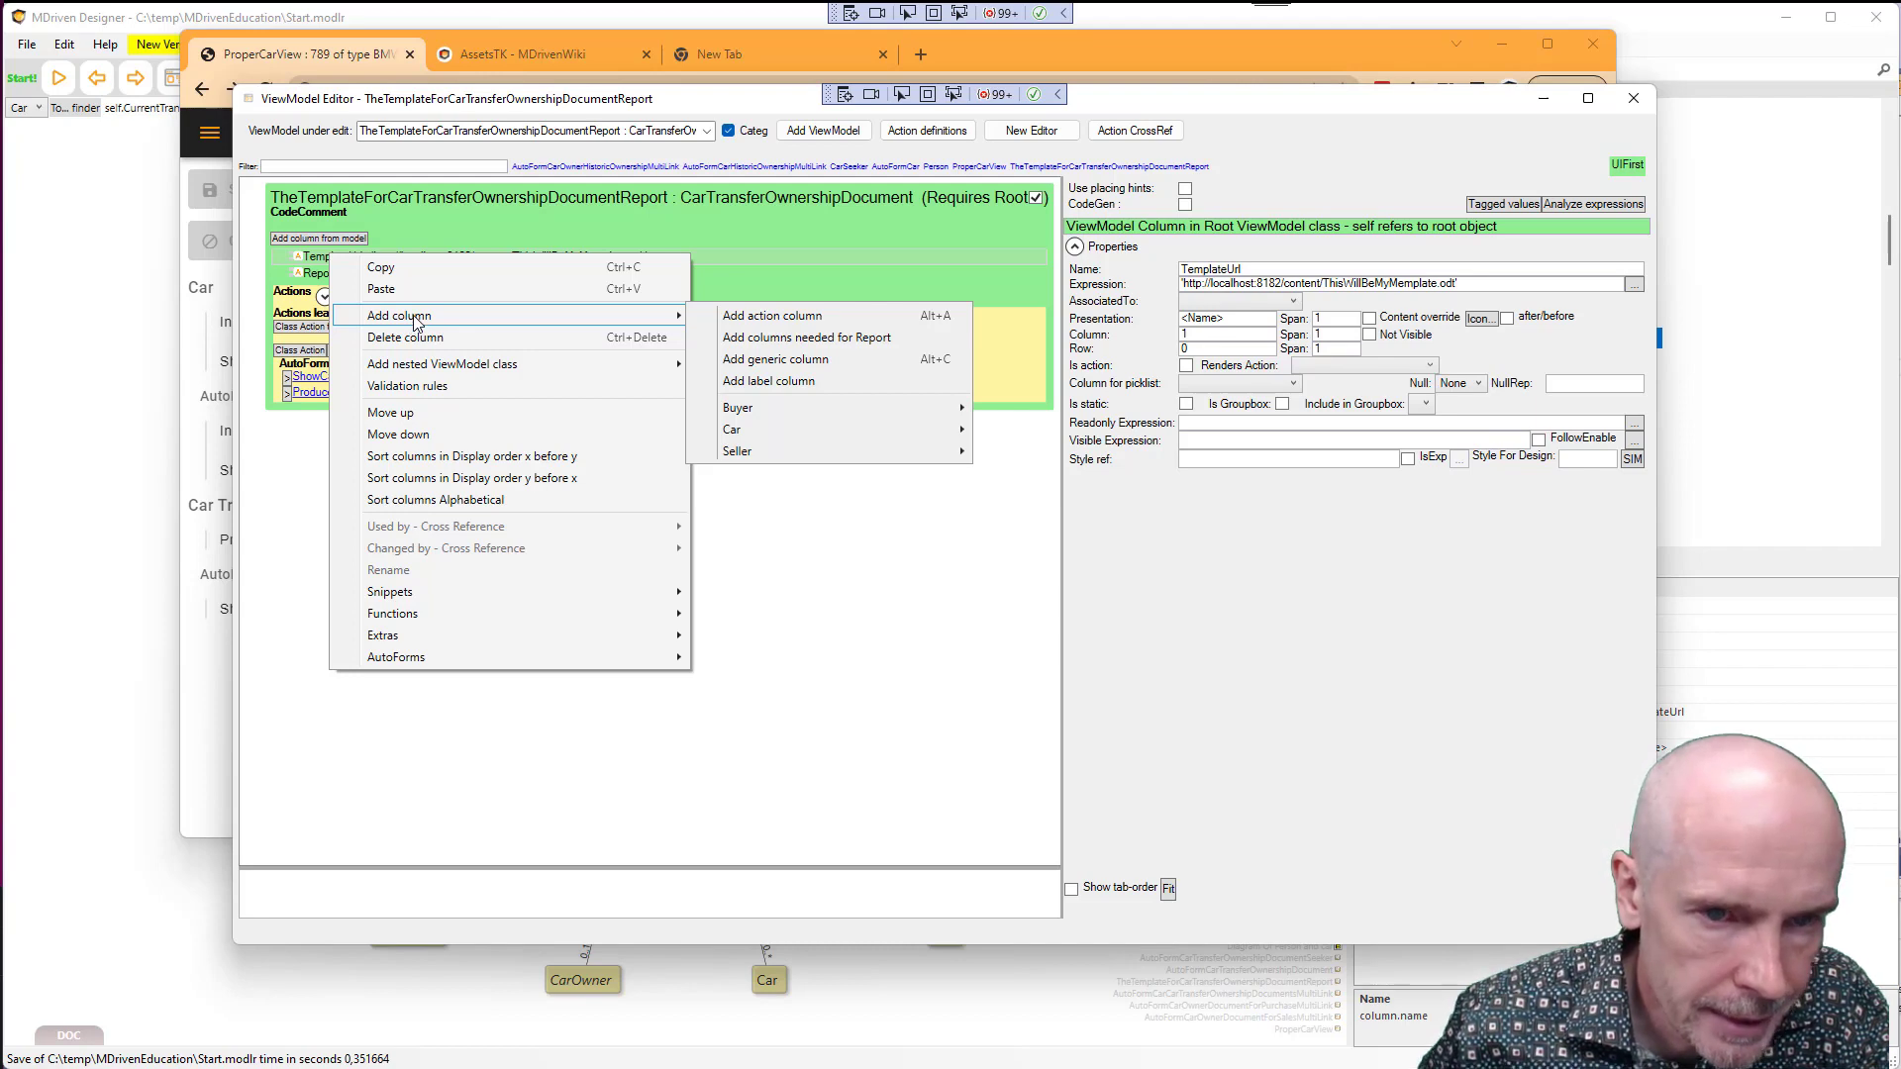
{"action": "mouse_move", "coordinate": [813, 407]}
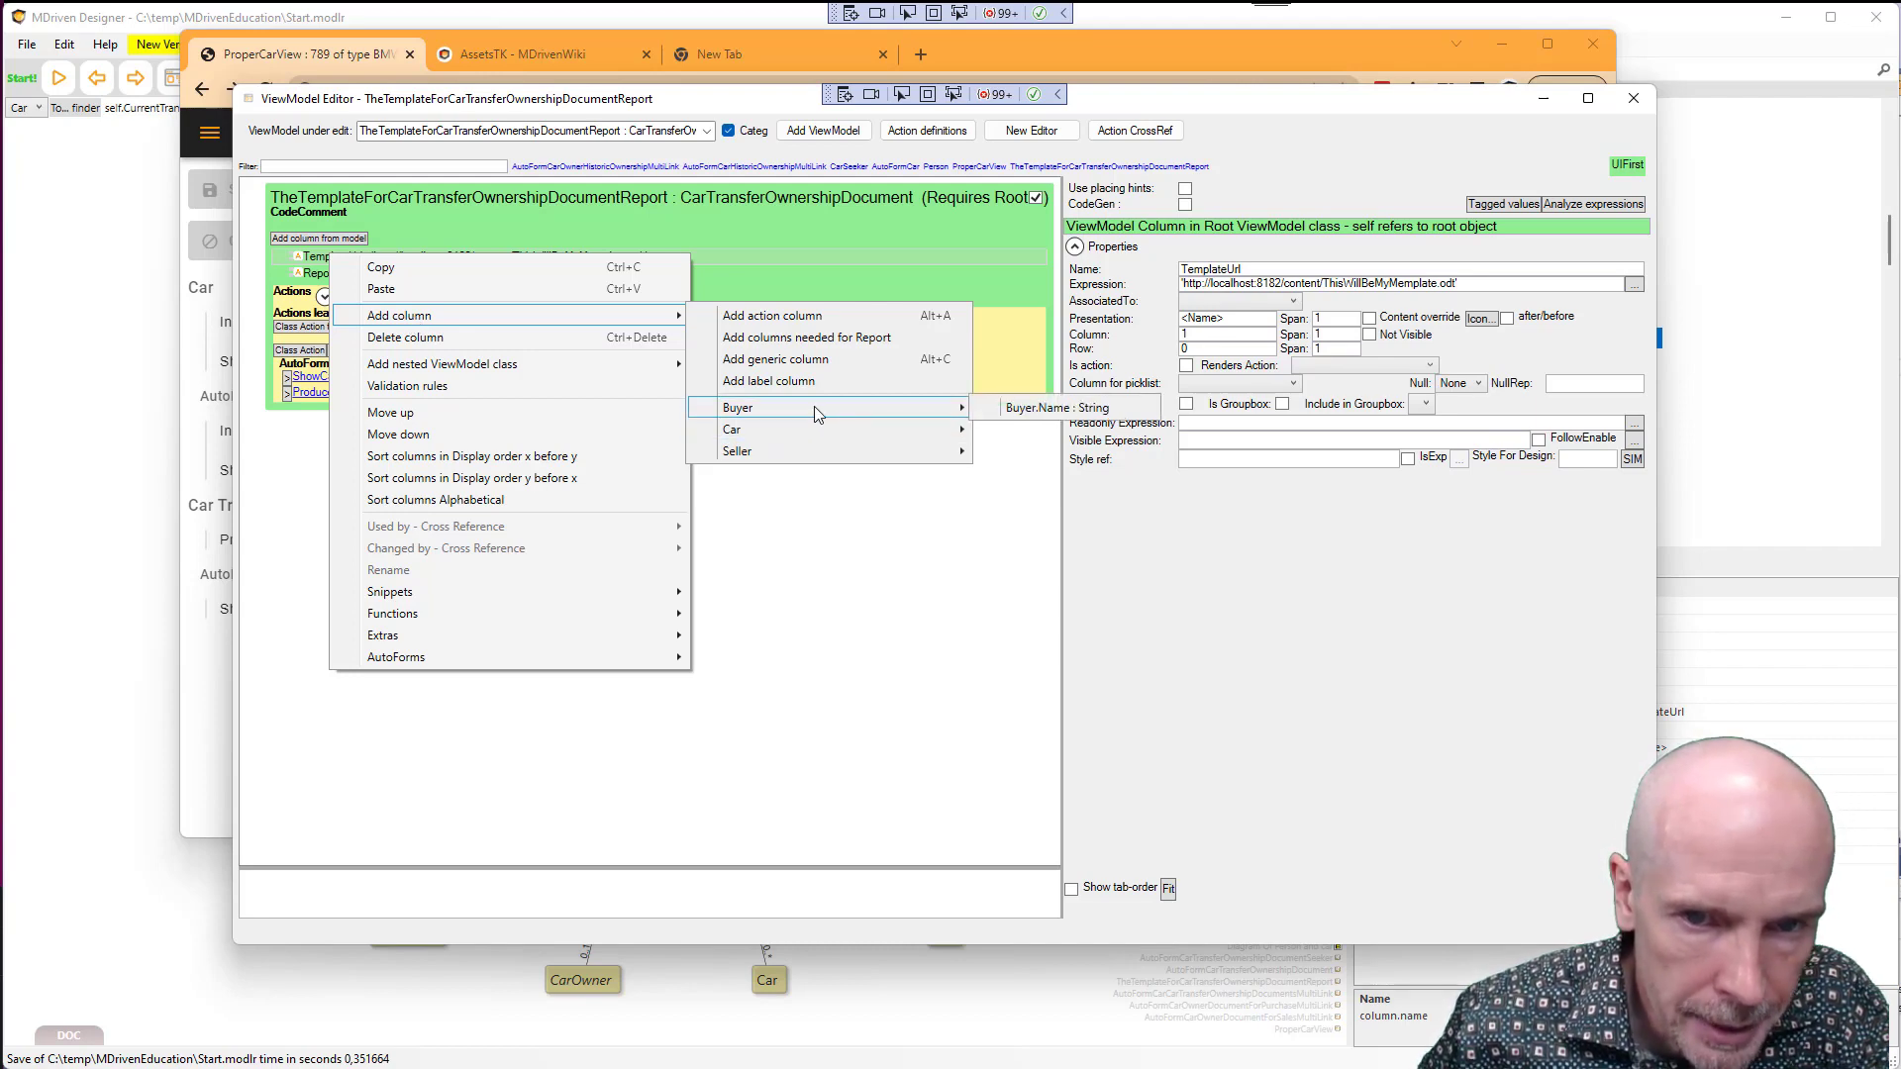
{"action": "left_click", "coordinate": [1057, 409]}
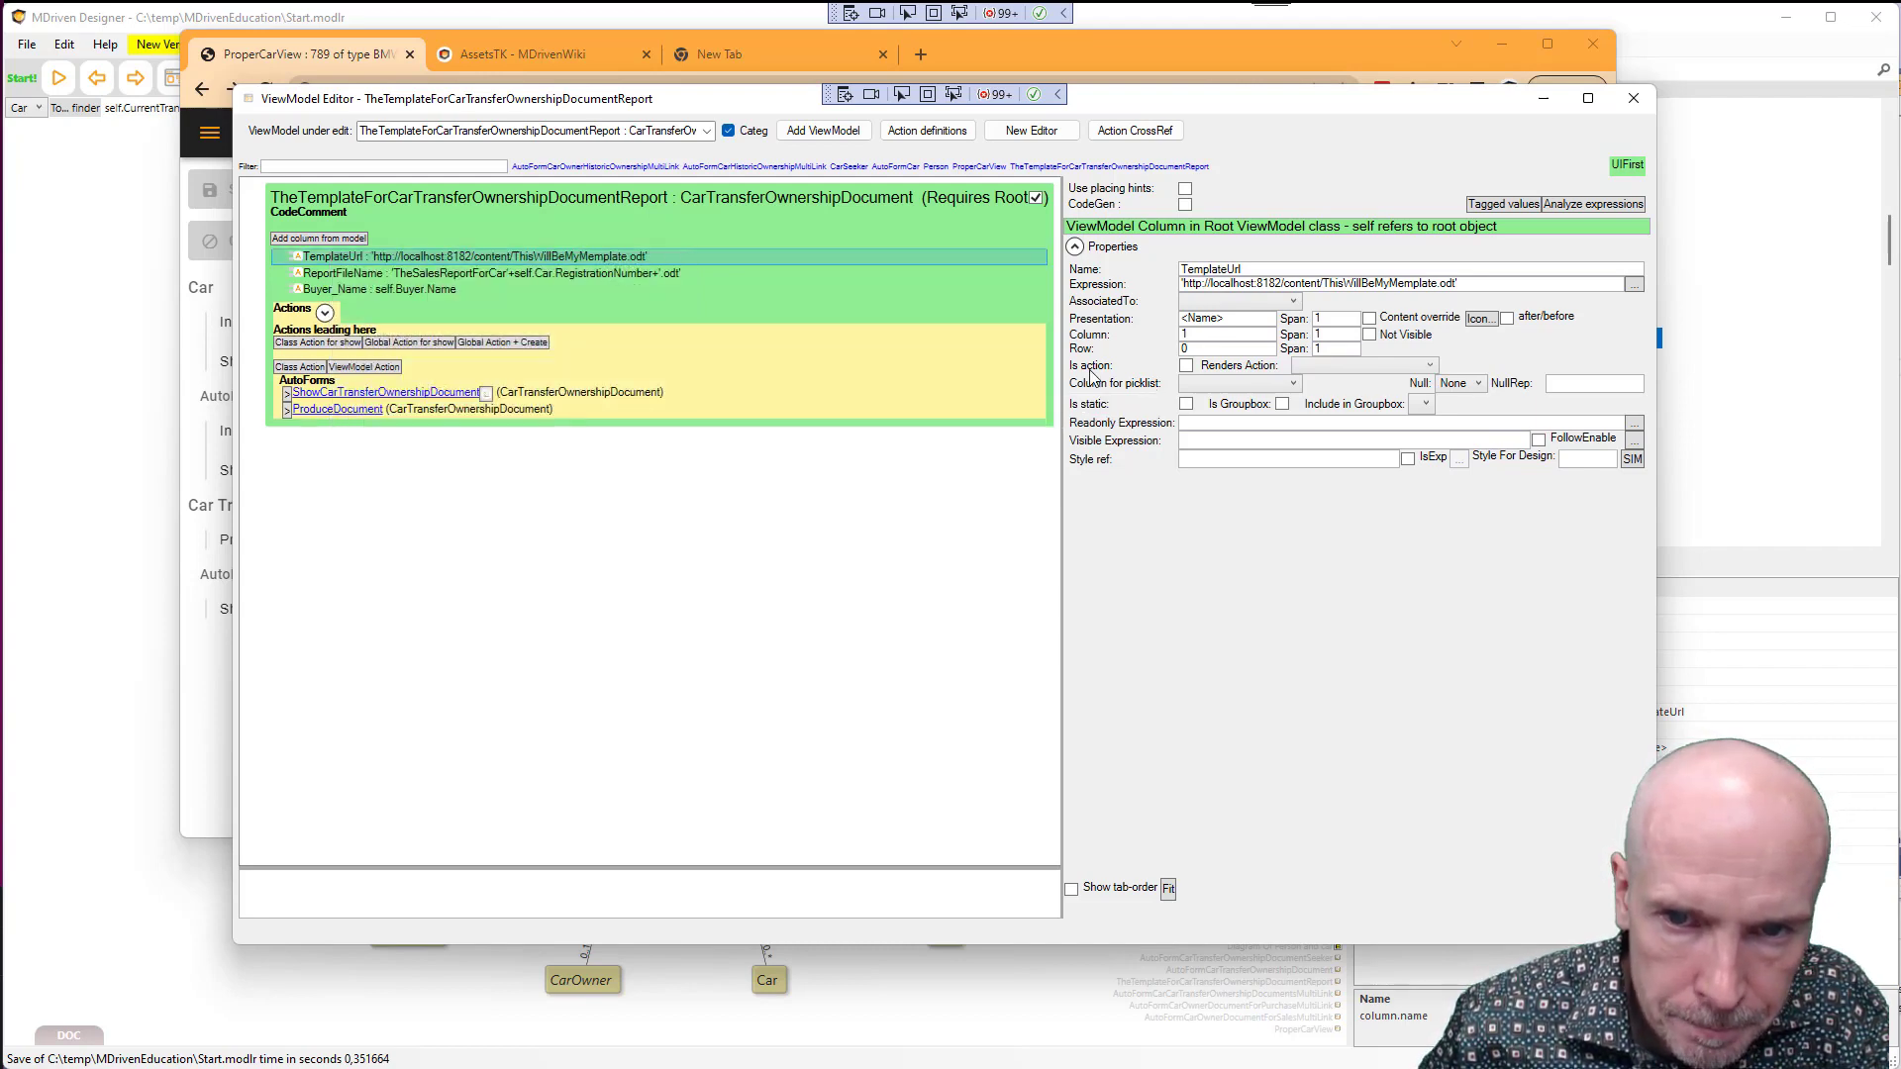
{"action": "left_click", "coordinate": [416, 289]}
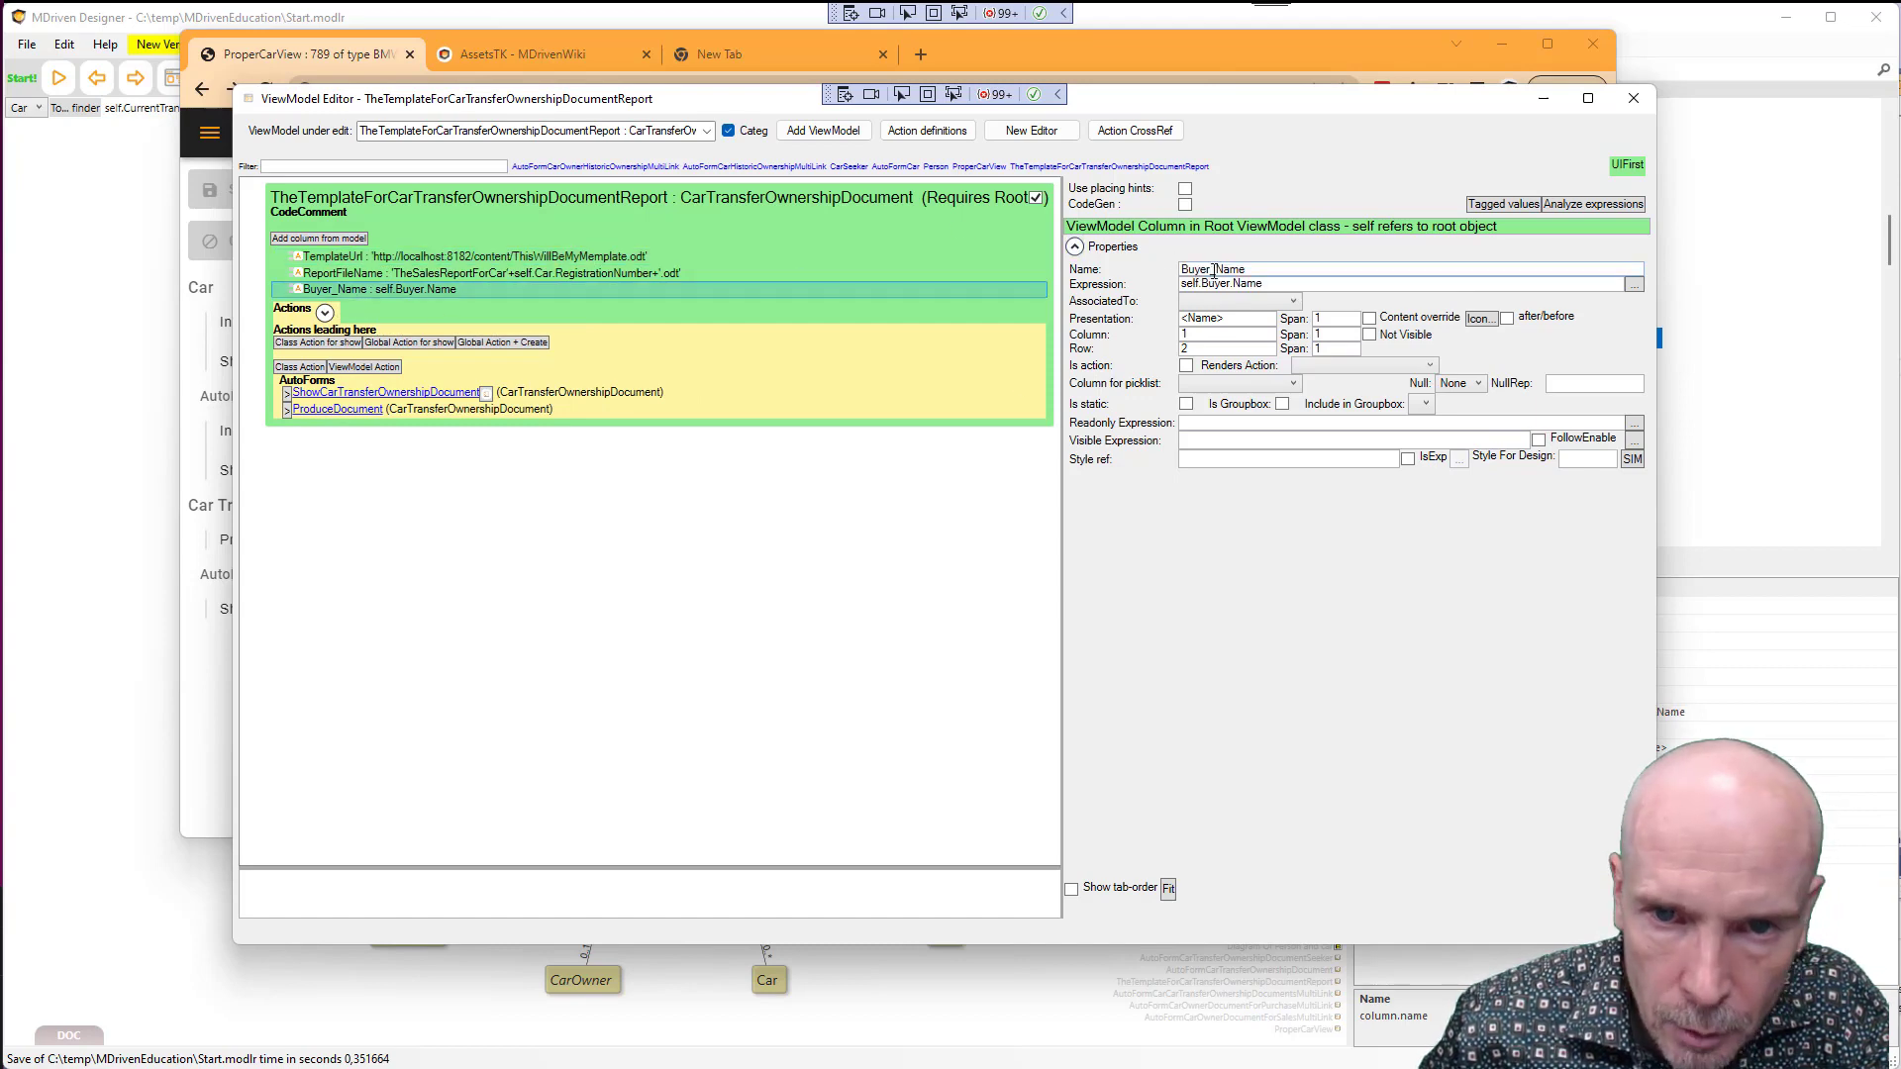
{"action": "left_click", "coordinate": [1385, 269]}
{"action": "key", "text": "BackSpace"}
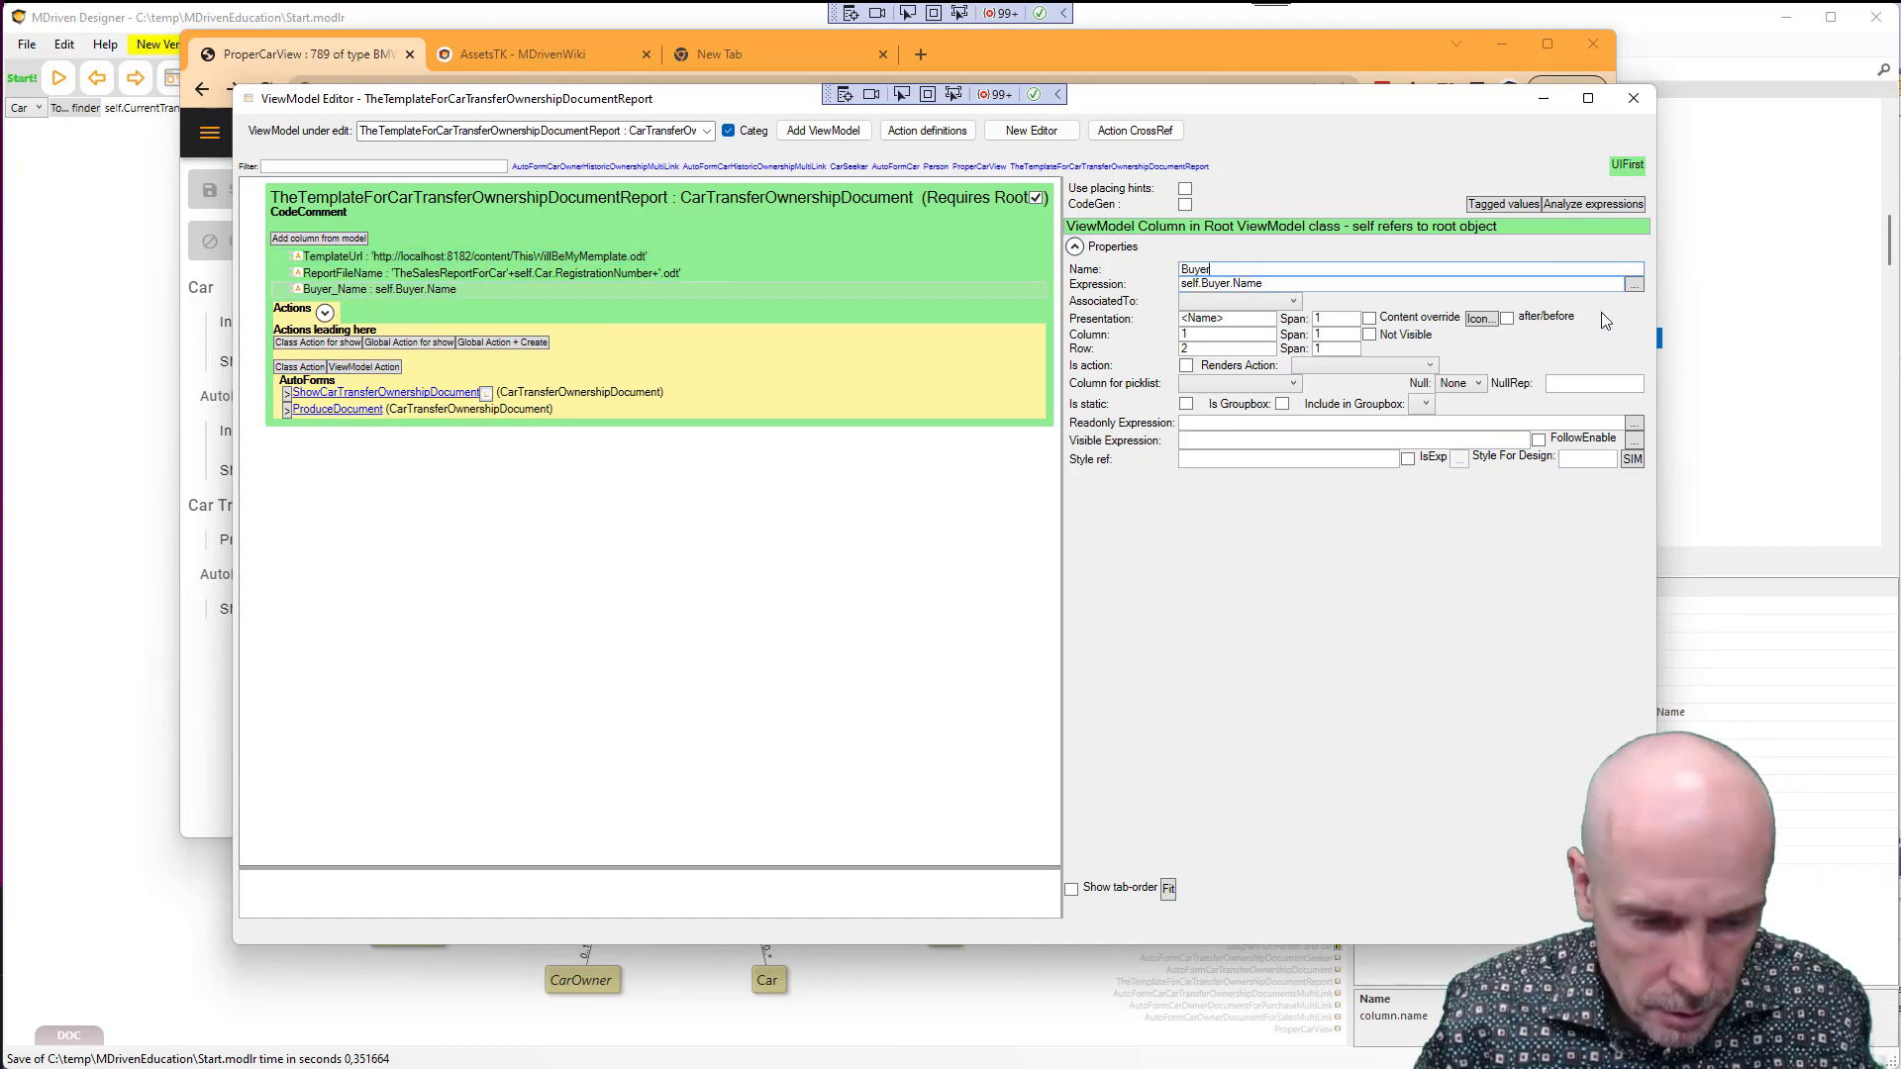
{"action": "key", "text": "Tab"}
Add a Seller.Name column to the report ViewModel and rename it Seller
{"action": "left_click", "coordinate": [360, 290]}
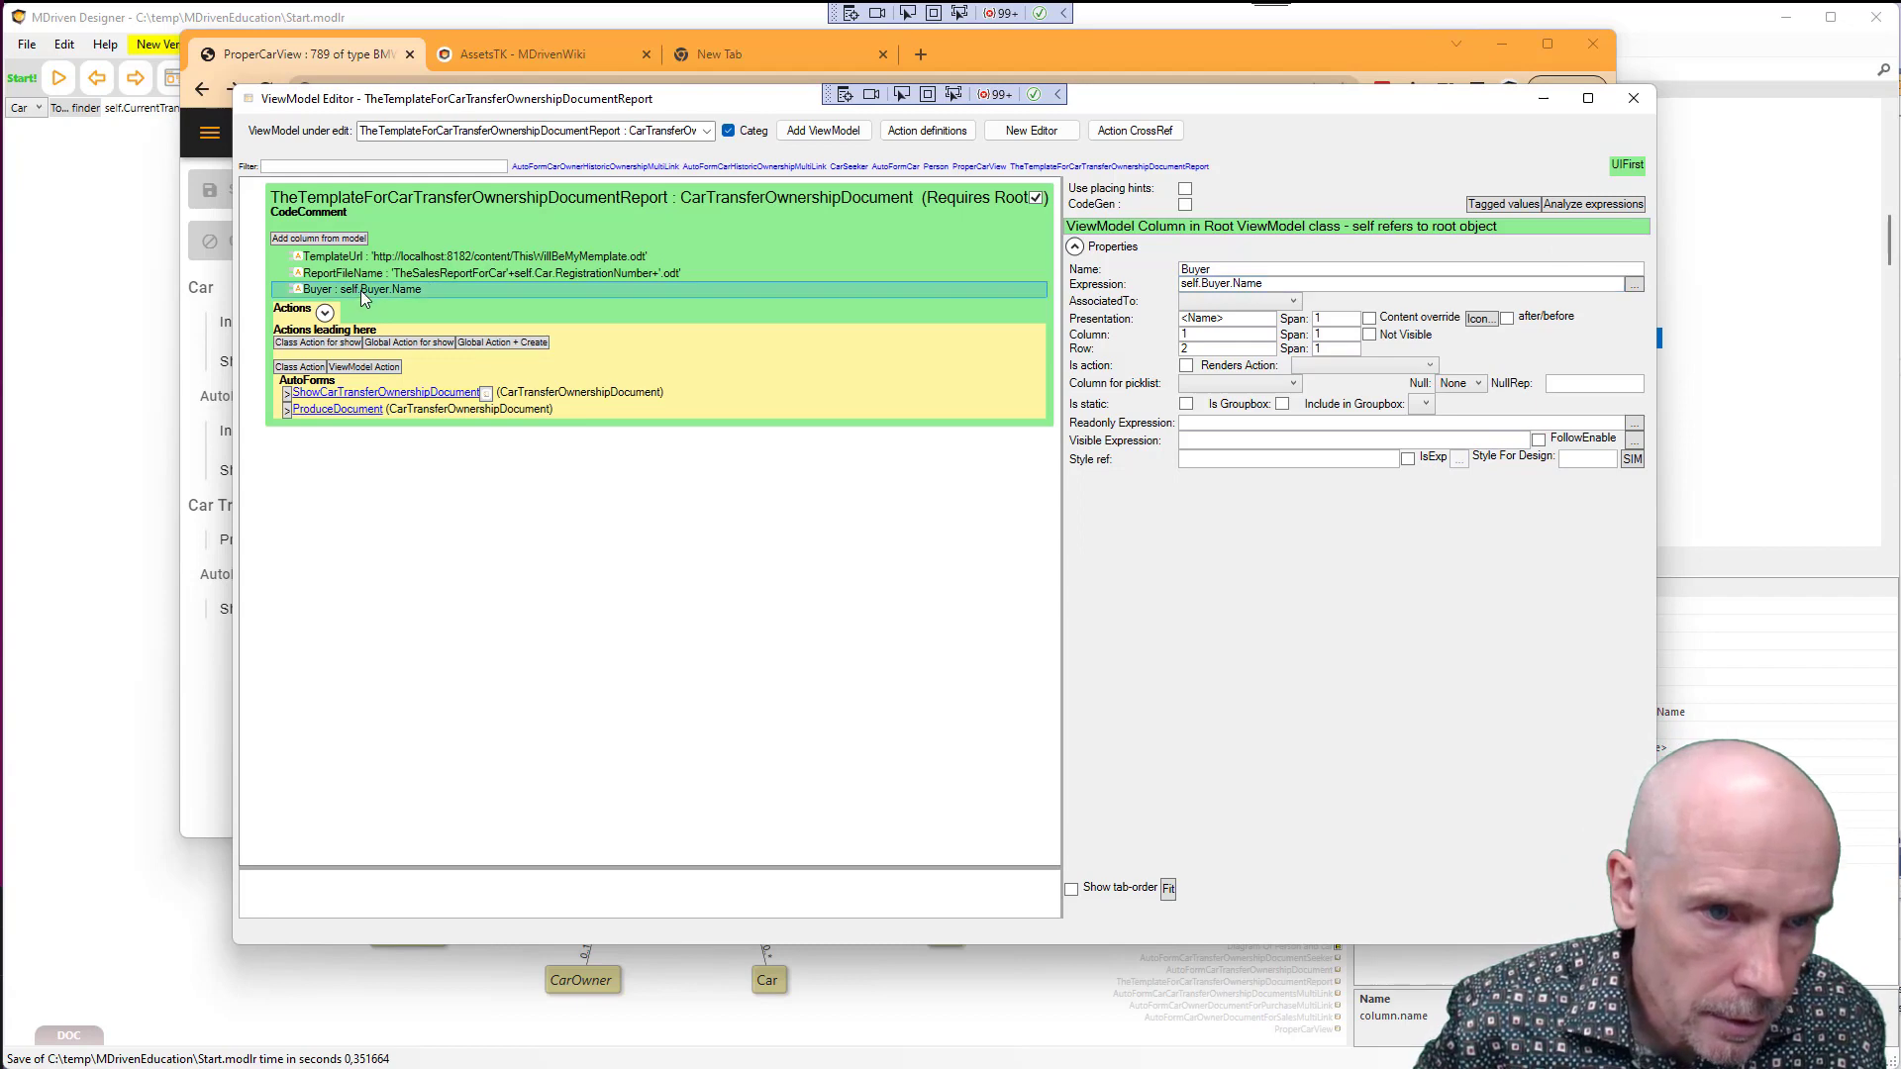
{"action": "right_click", "coordinate": [360, 294]}
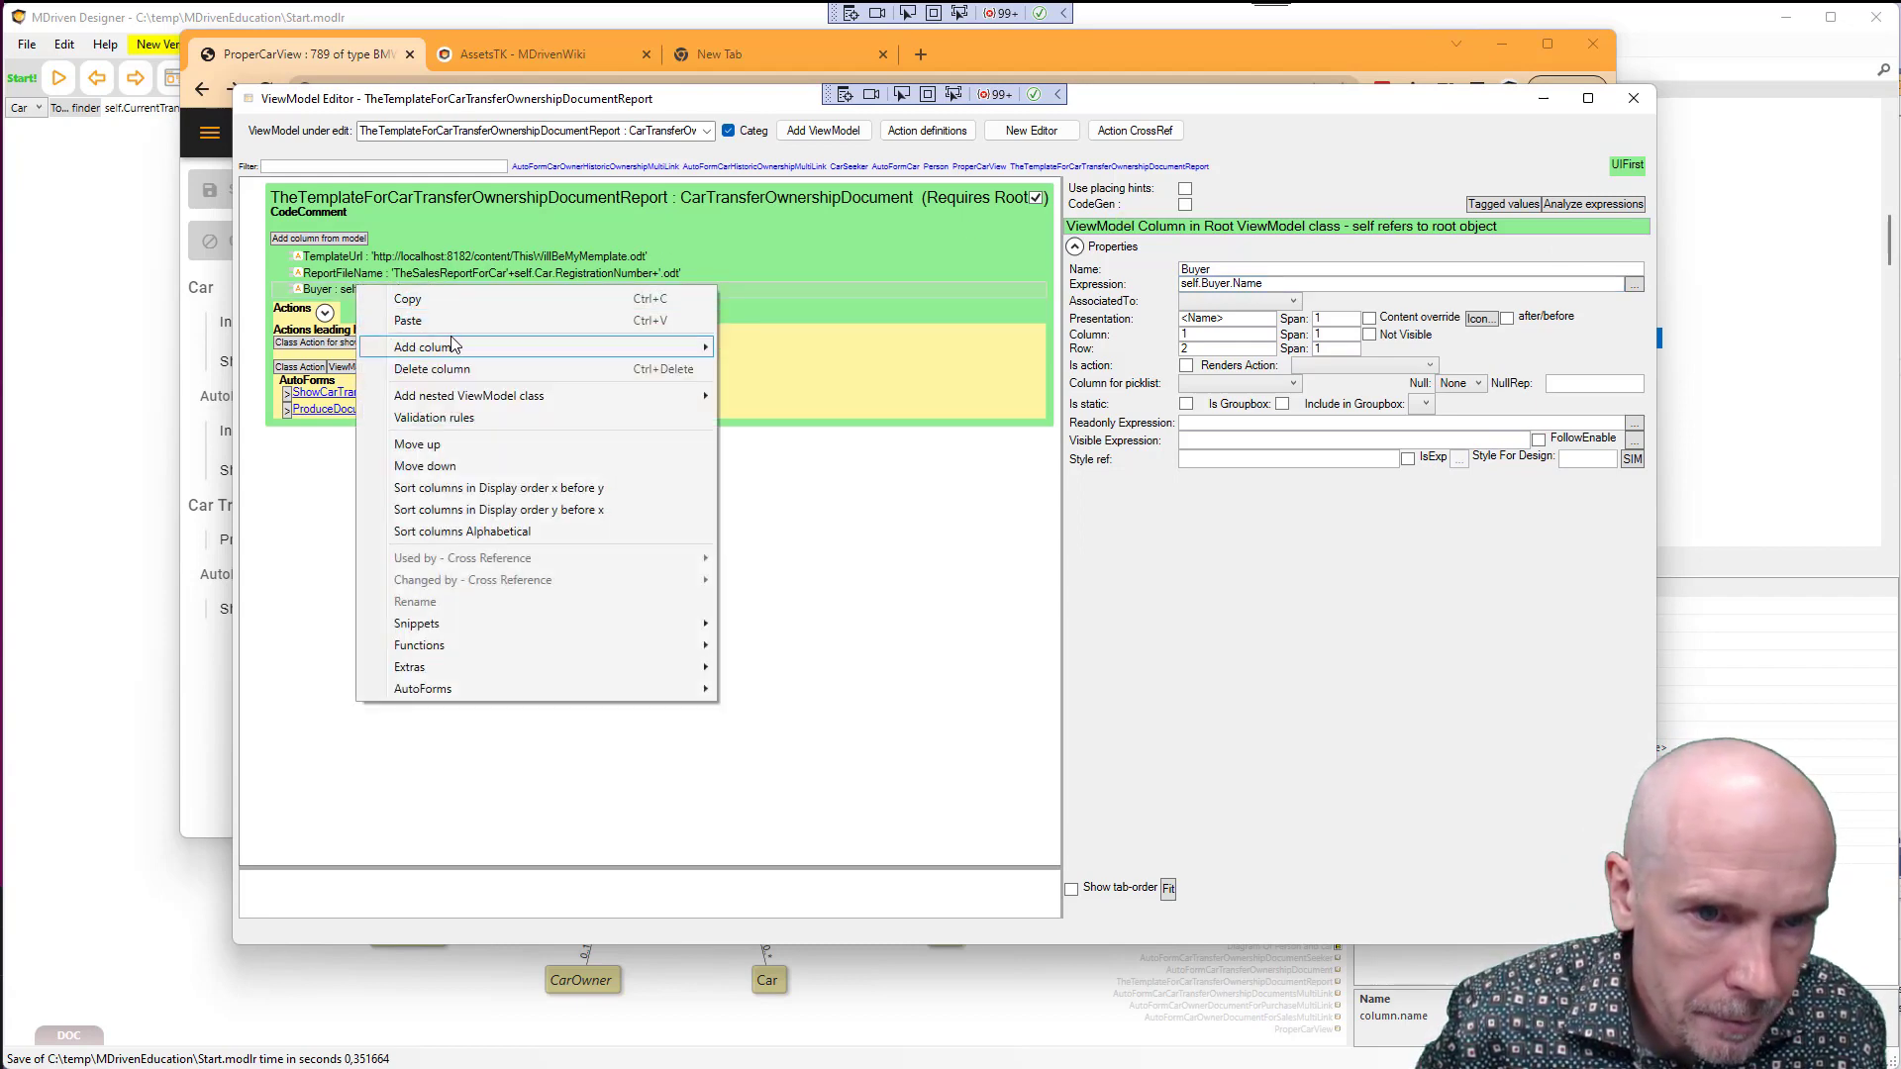
{"action": "mouse_move", "coordinate": [447, 347]}
{"action": "mouse_move", "coordinate": [816, 457]}
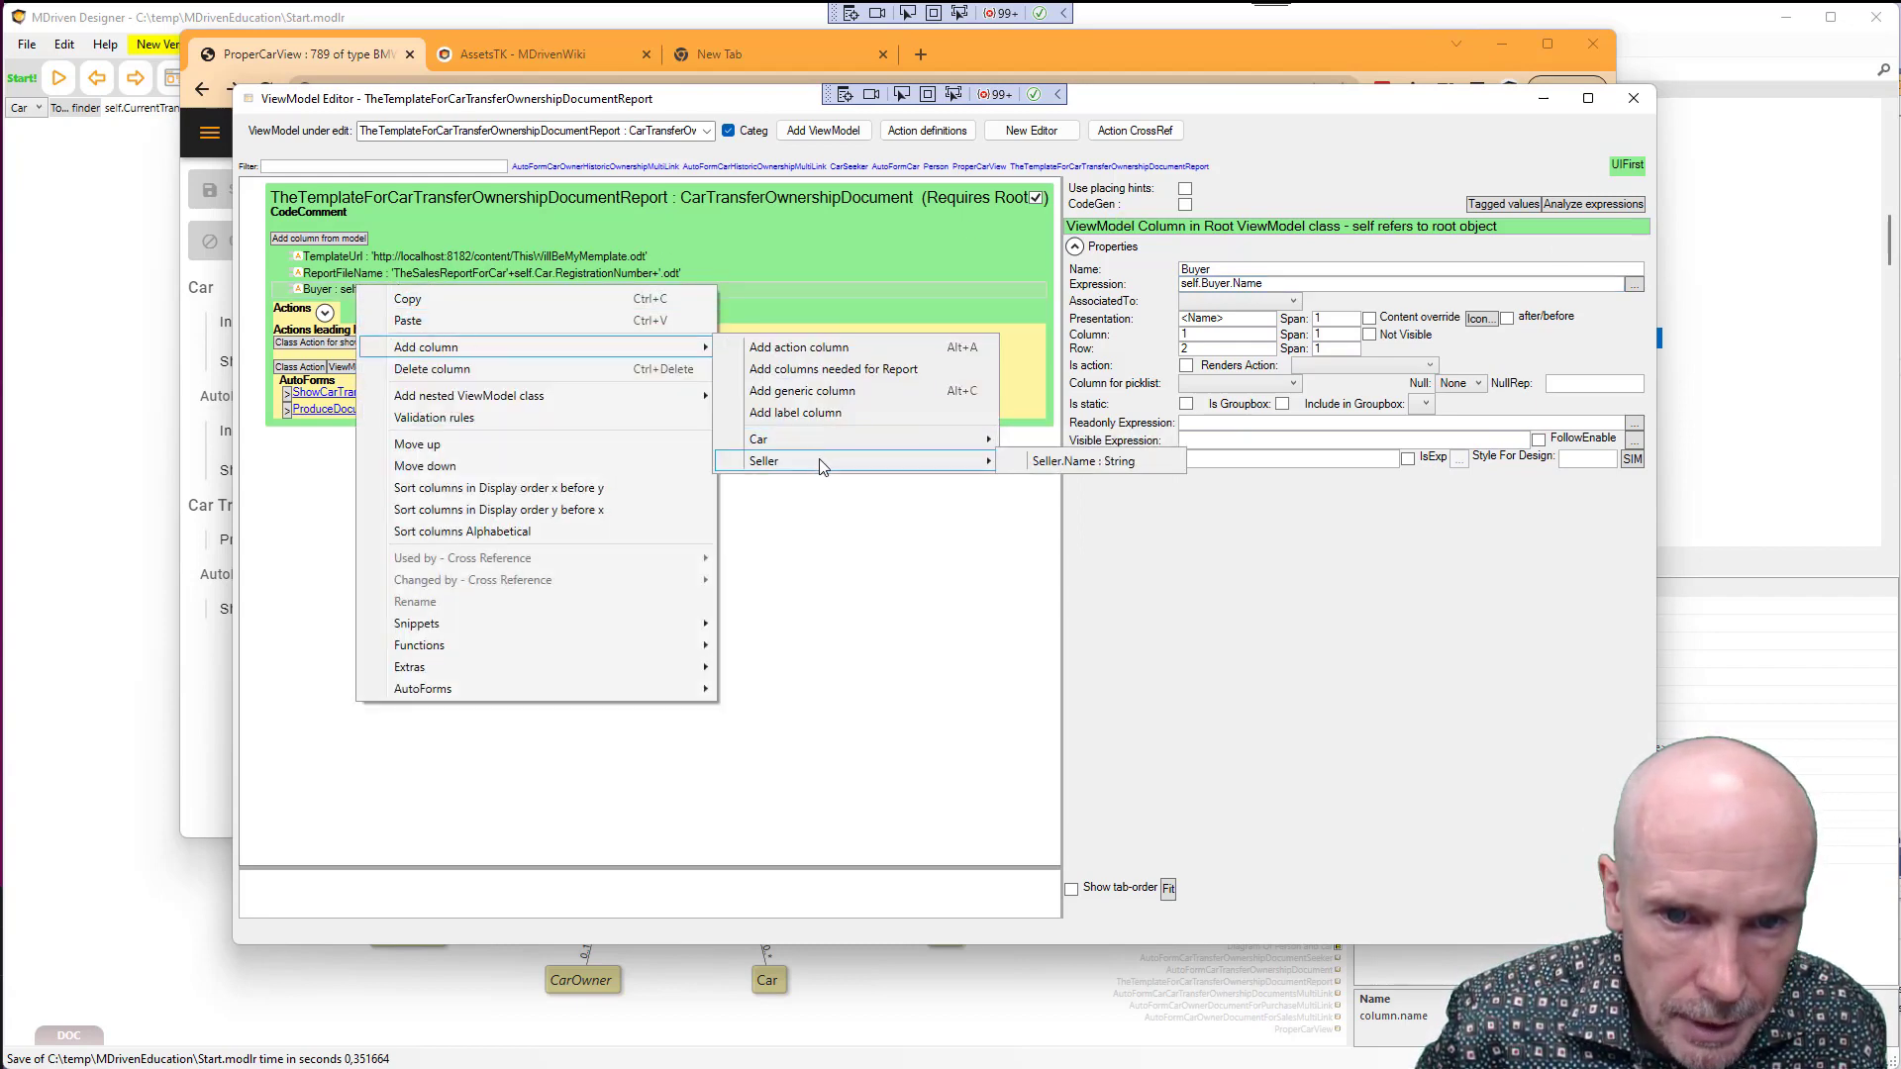
{"action": "left_click", "coordinate": [1089, 462]}
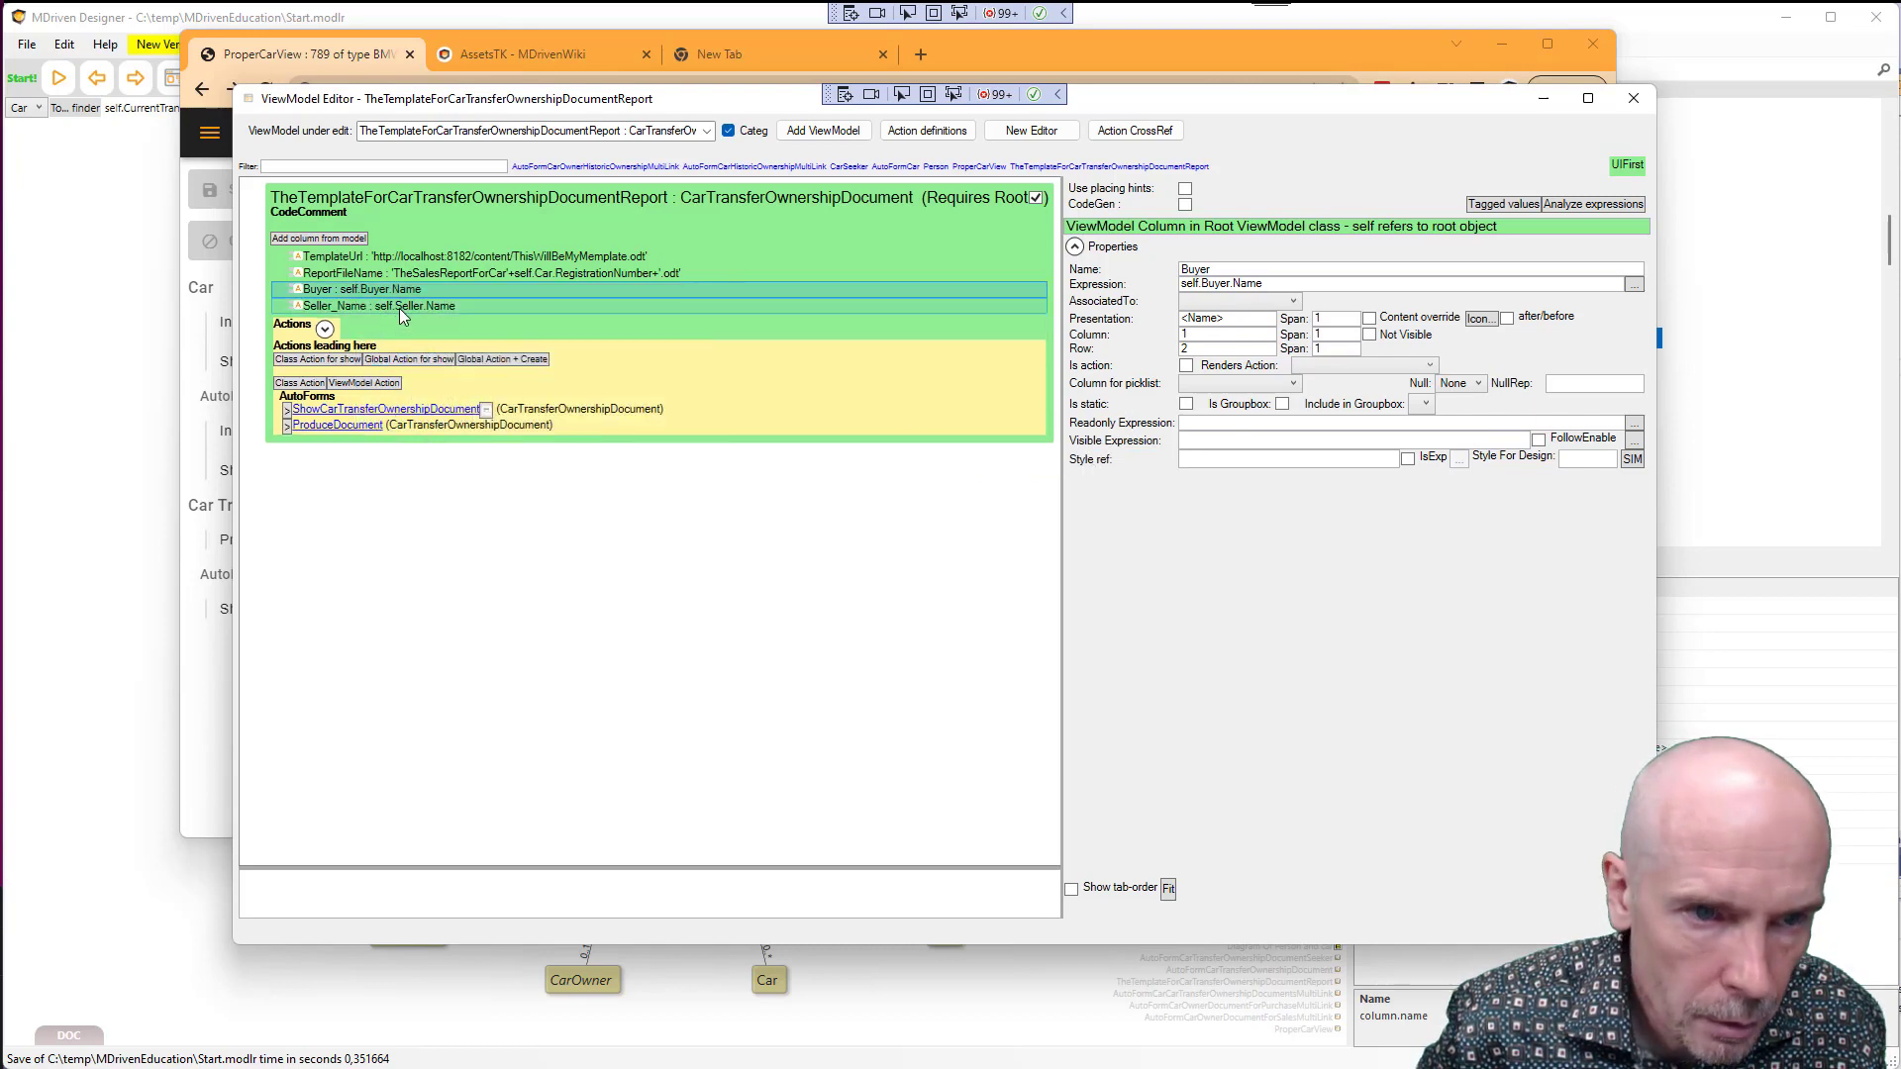
{"action": "left_click_drag", "start_coordinate": [1210, 270], "coordinate": [1255, 270]}
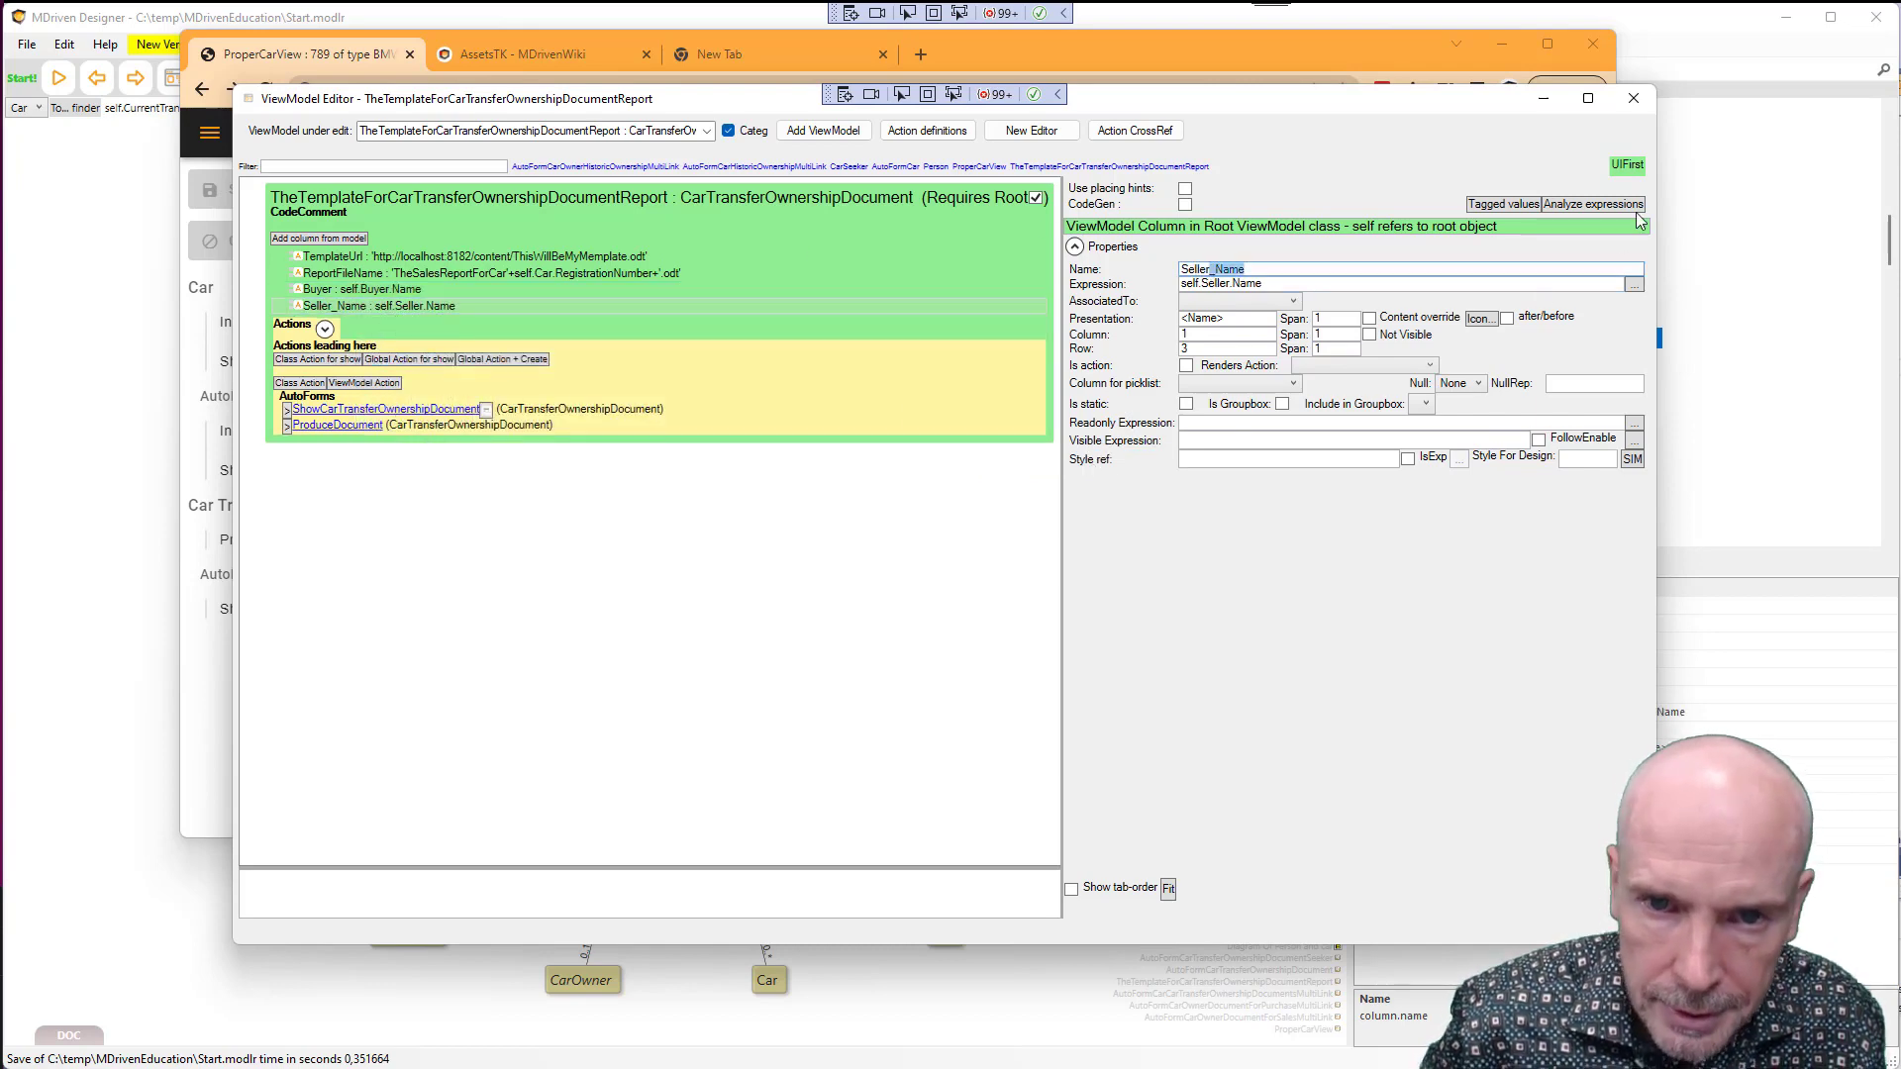
{"action": "key", "text": "BackSpace"}
{"action": "key", "text": "Tab"}
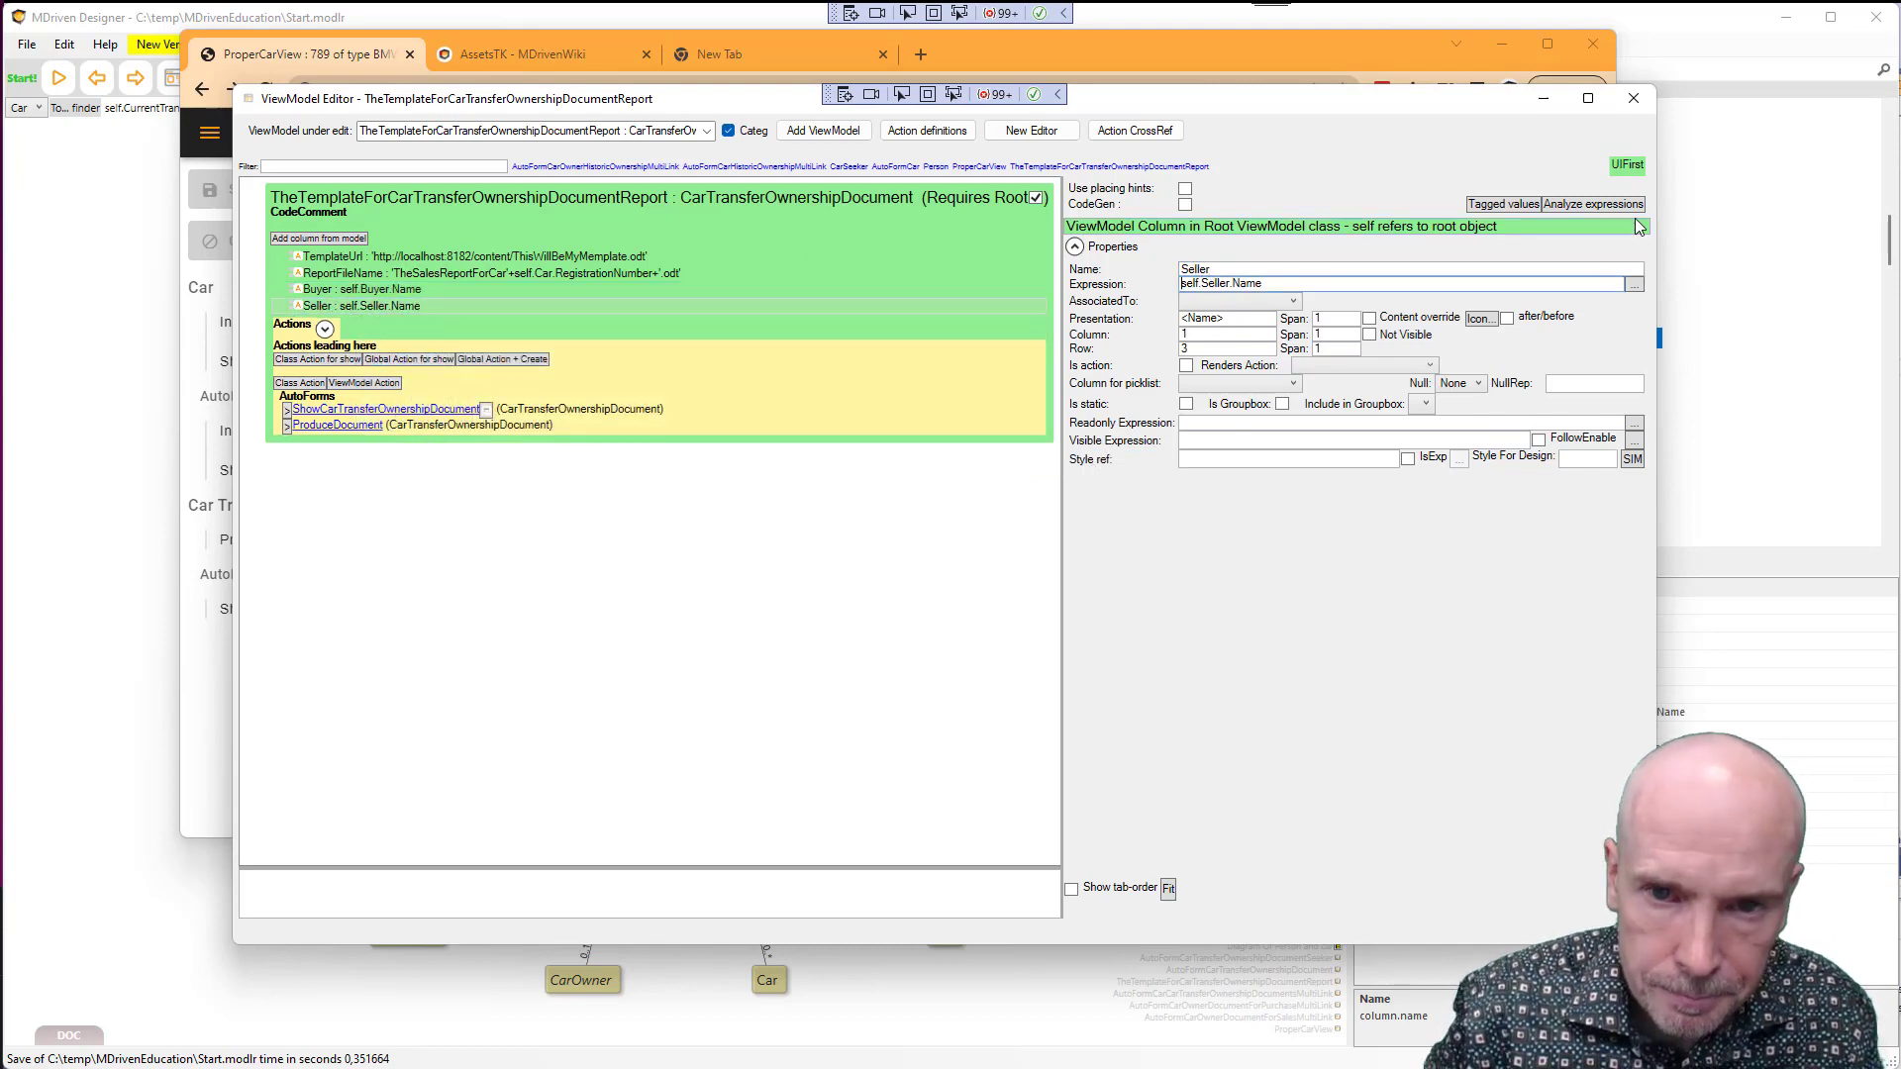
Add a Car.RegistrationNumber column to the report ViewModel and rename it RegistrationNumber
{"action": "right_click", "coordinate": [341, 305]}
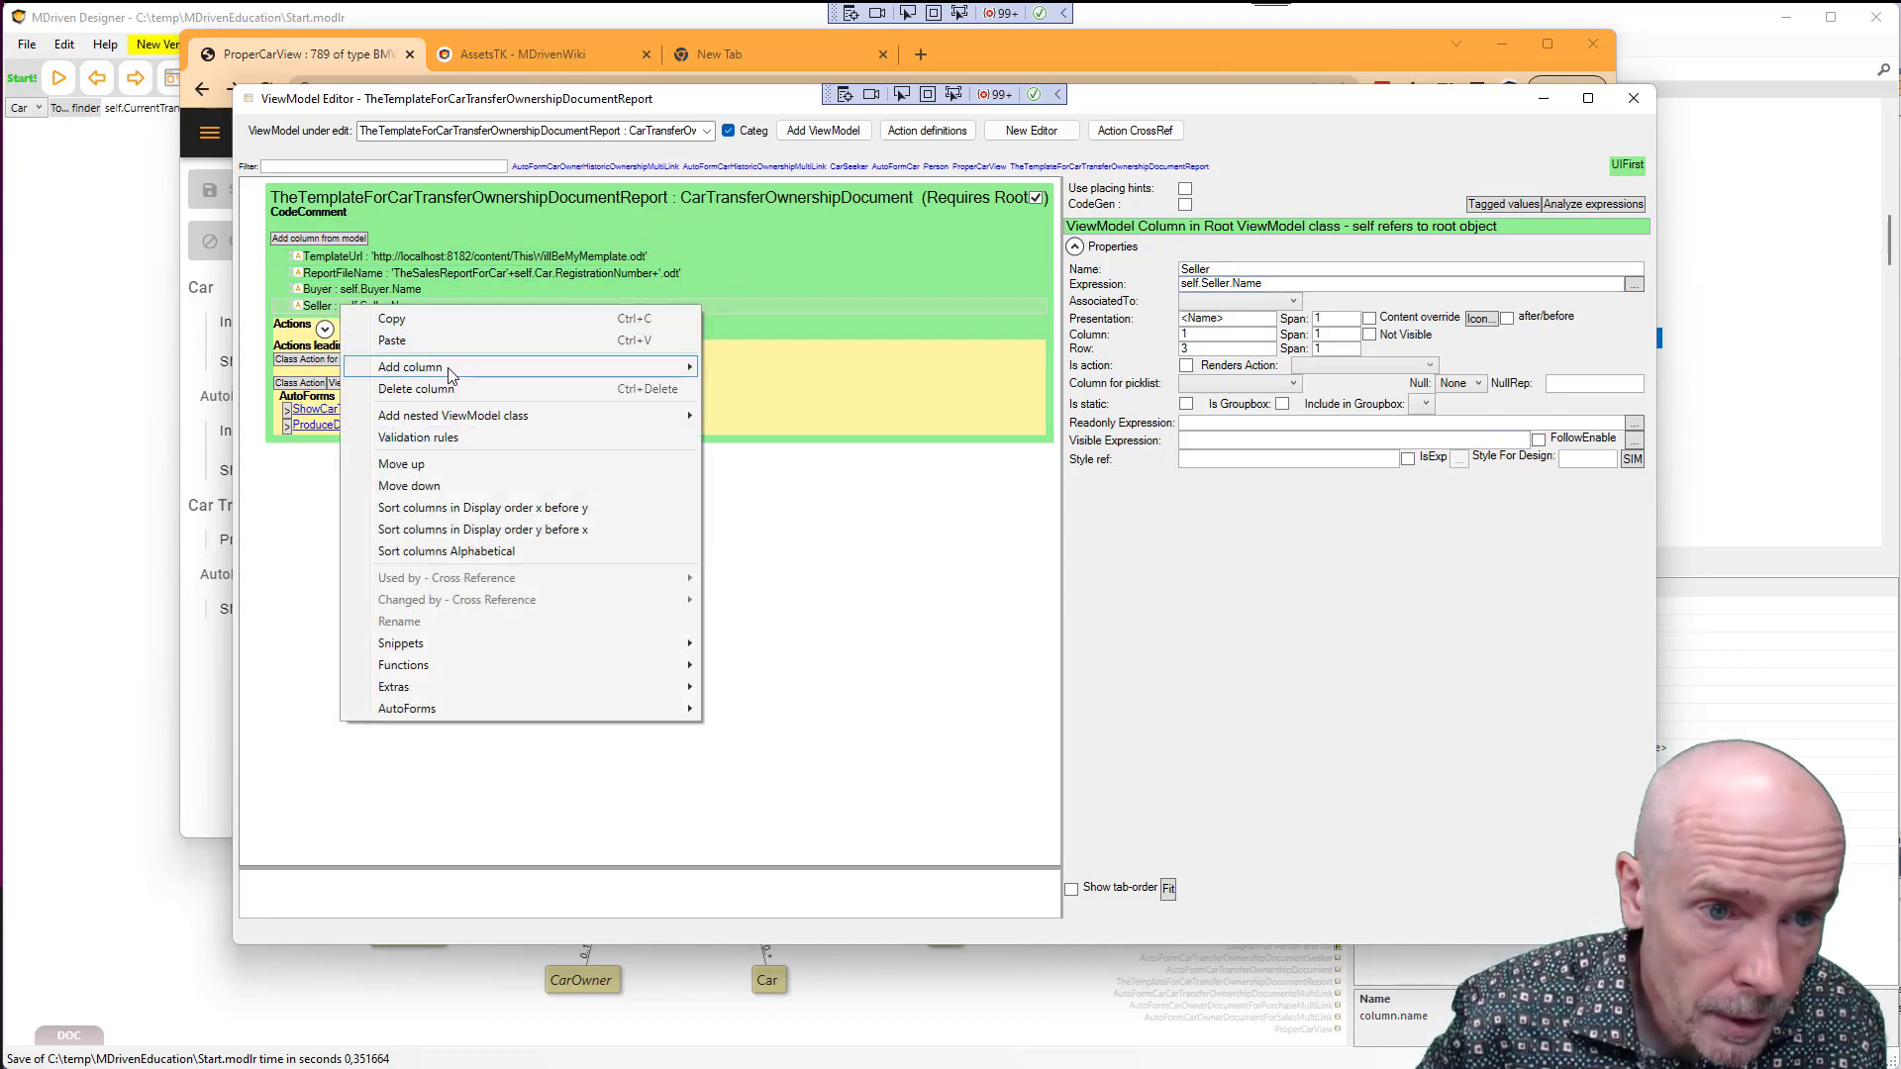
{"action": "mouse_move", "coordinate": [450, 372]}
{"action": "mouse_move", "coordinate": [747, 460]}
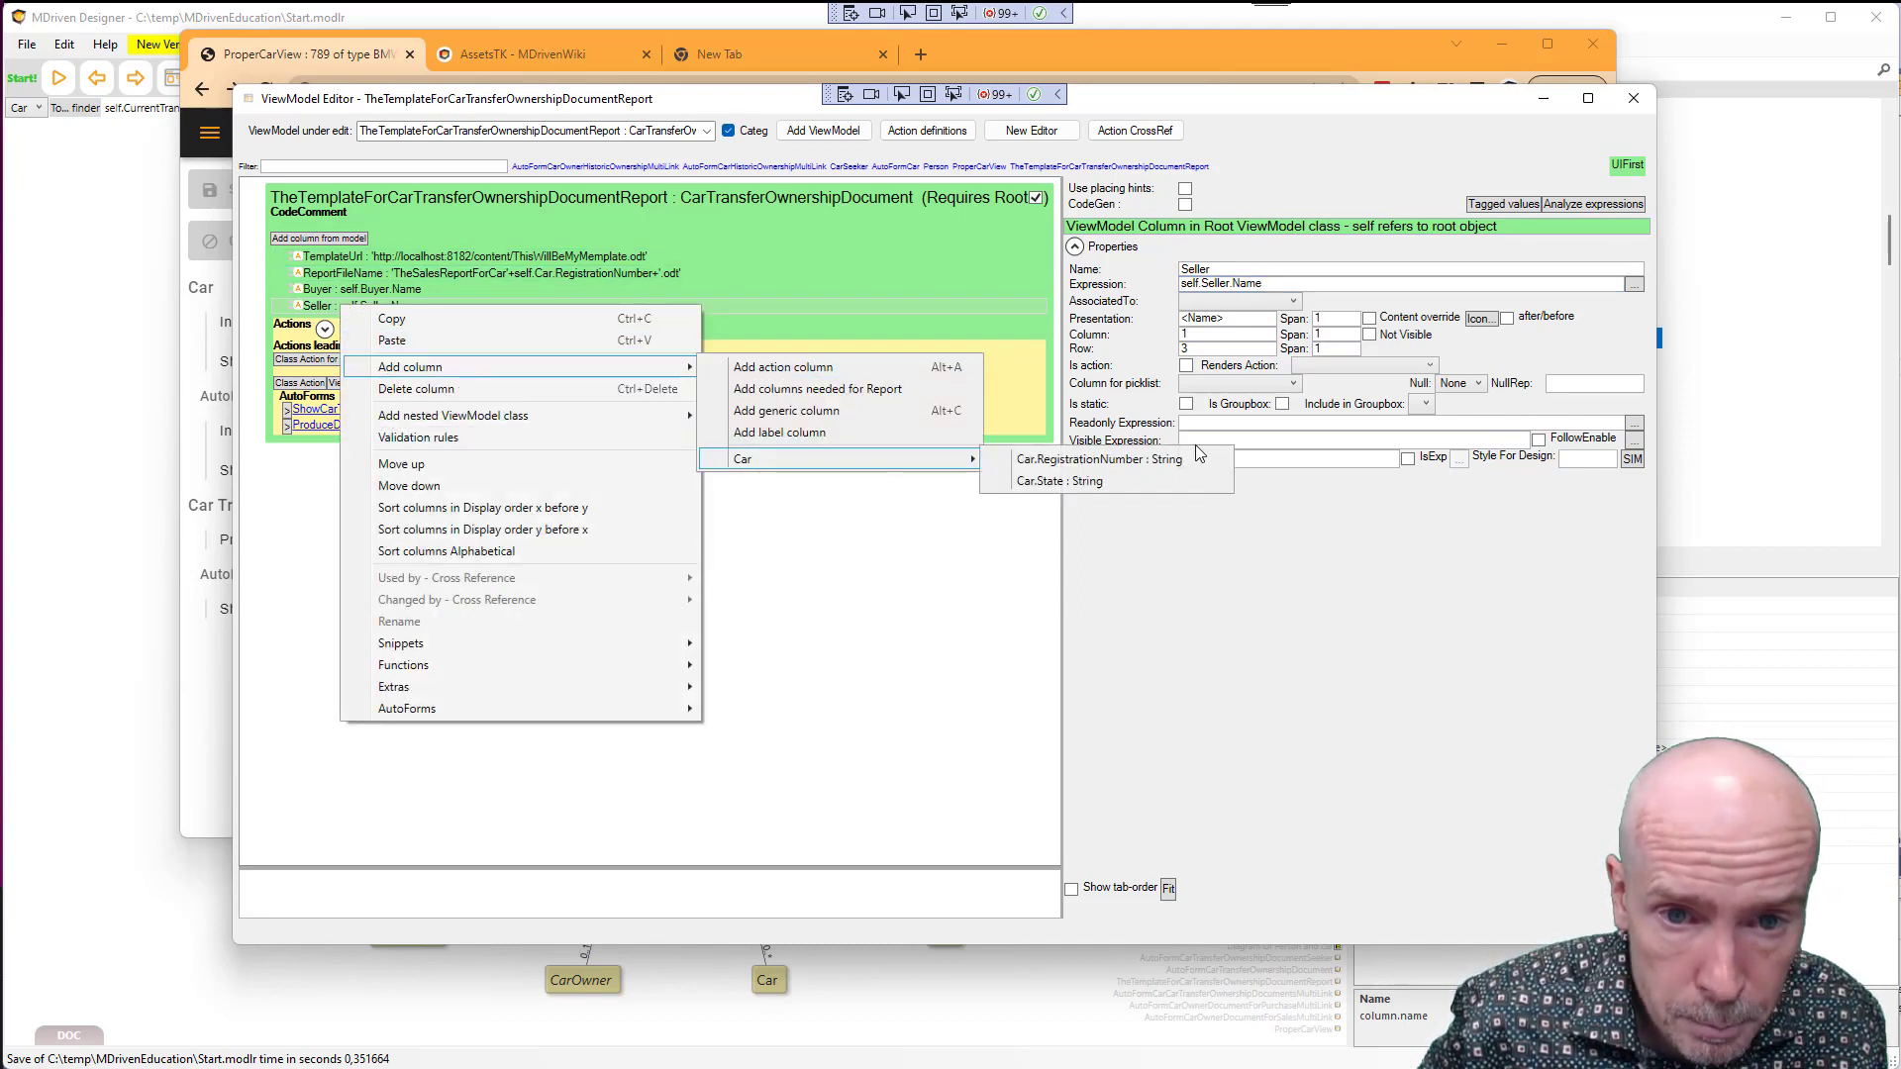
{"action": "left_click", "coordinate": [1079, 459]}
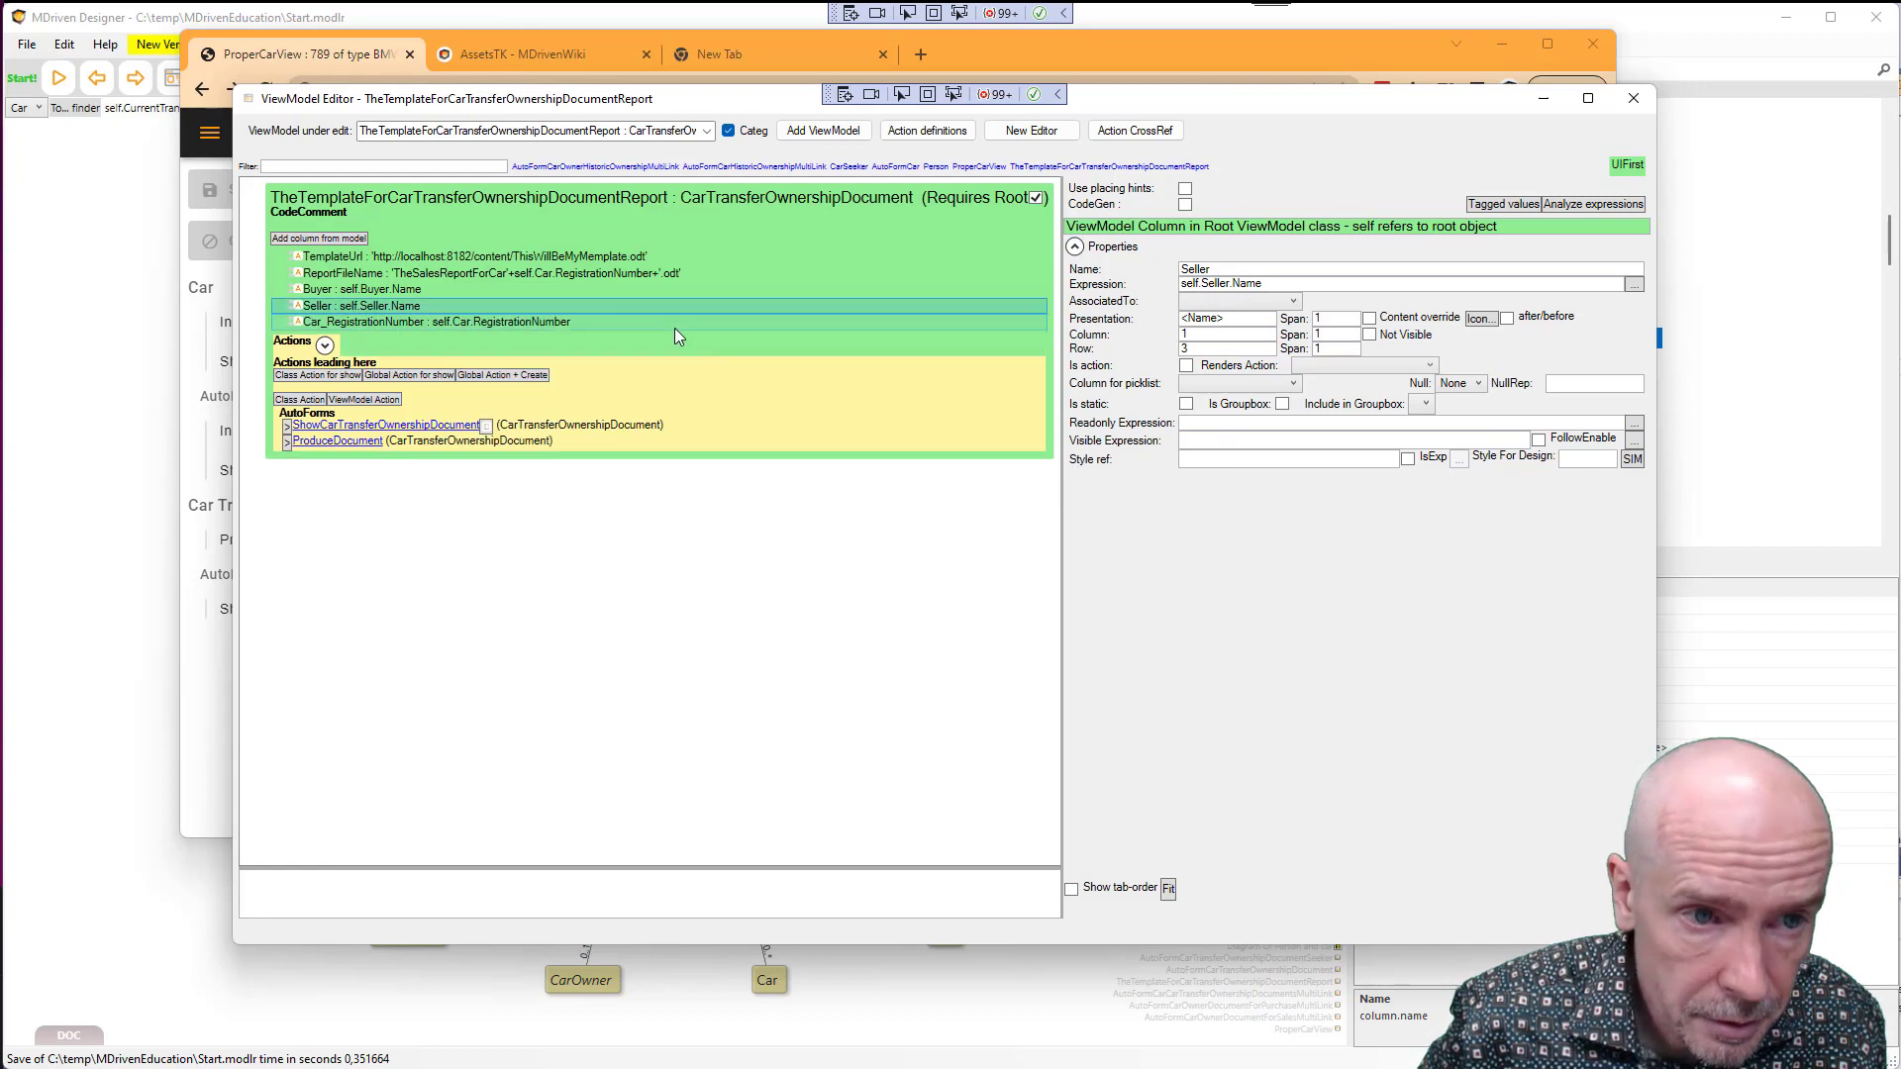
{"action": "left_click", "coordinate": [348, 323]}
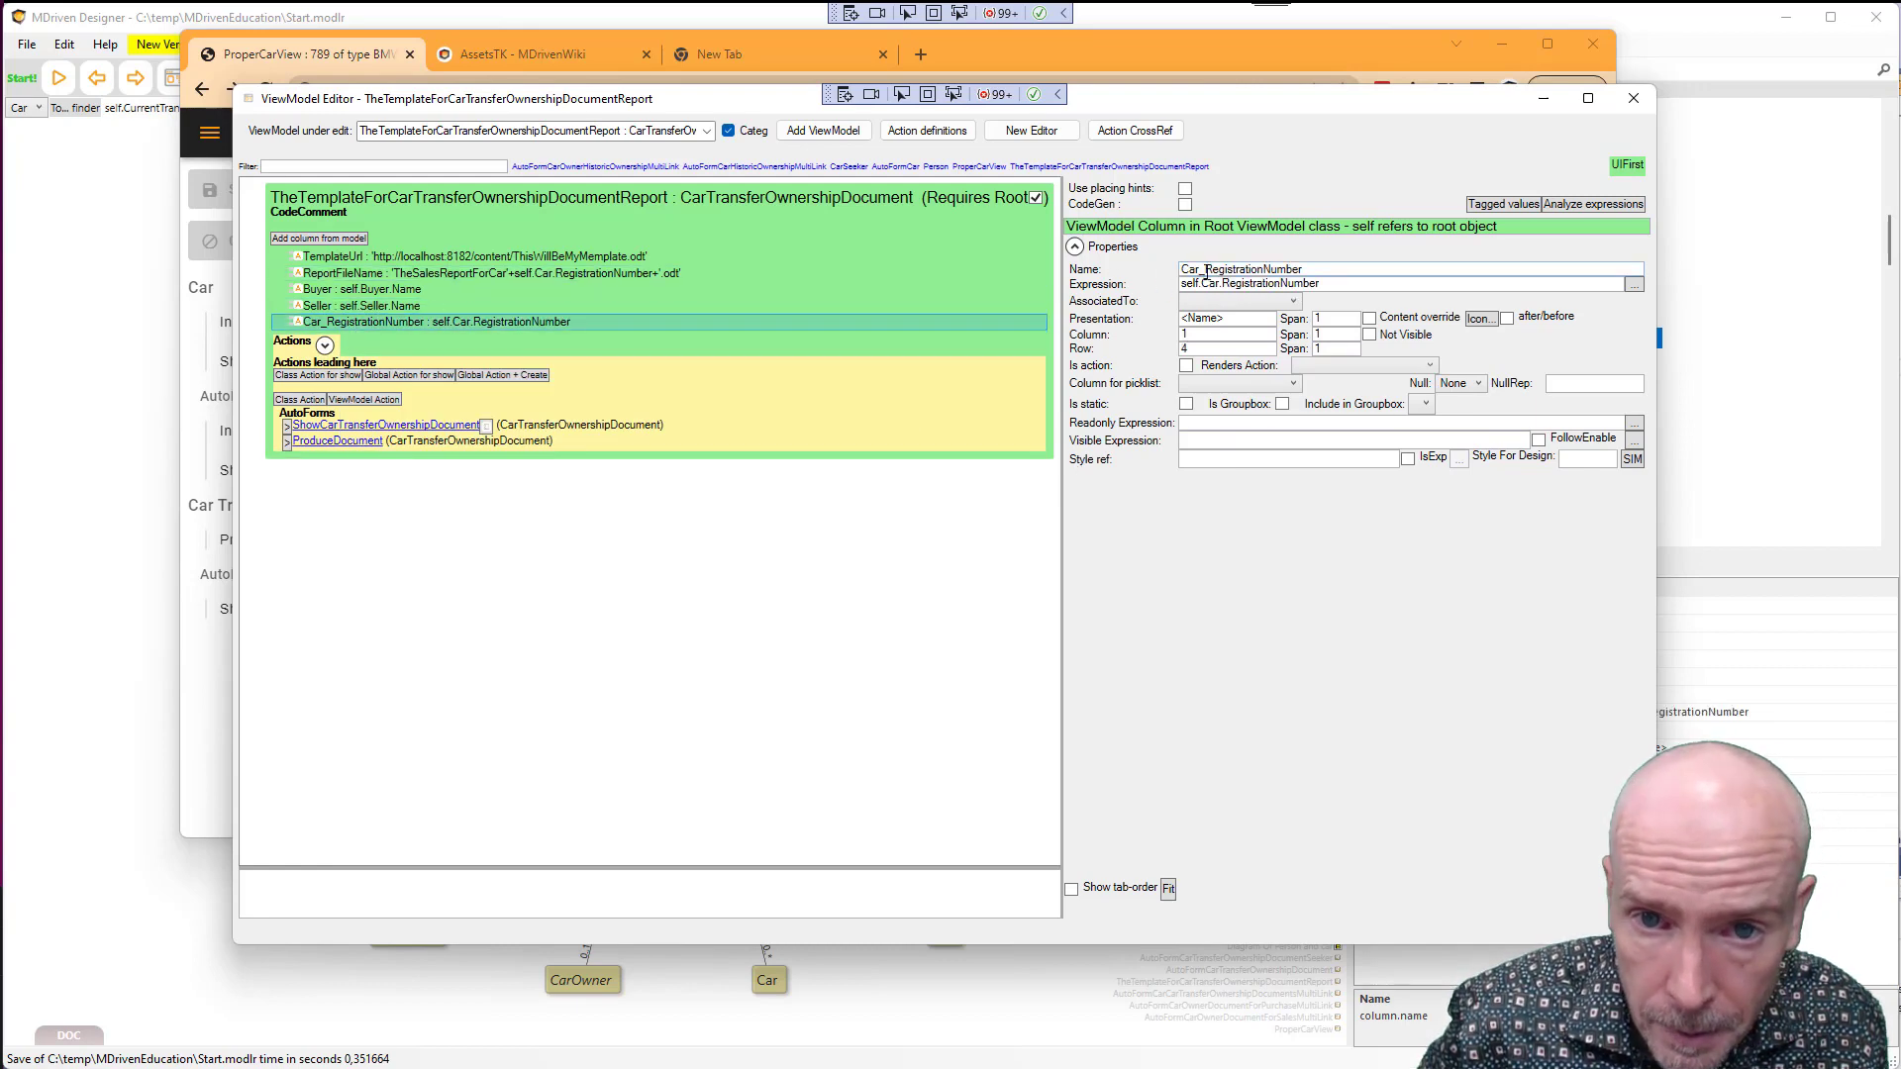
{"action": "left_click_drag", "start_coordinate": [1203, 269], "coordinate": [1178, 267]}
{"action": "key", "text": "Delete"}
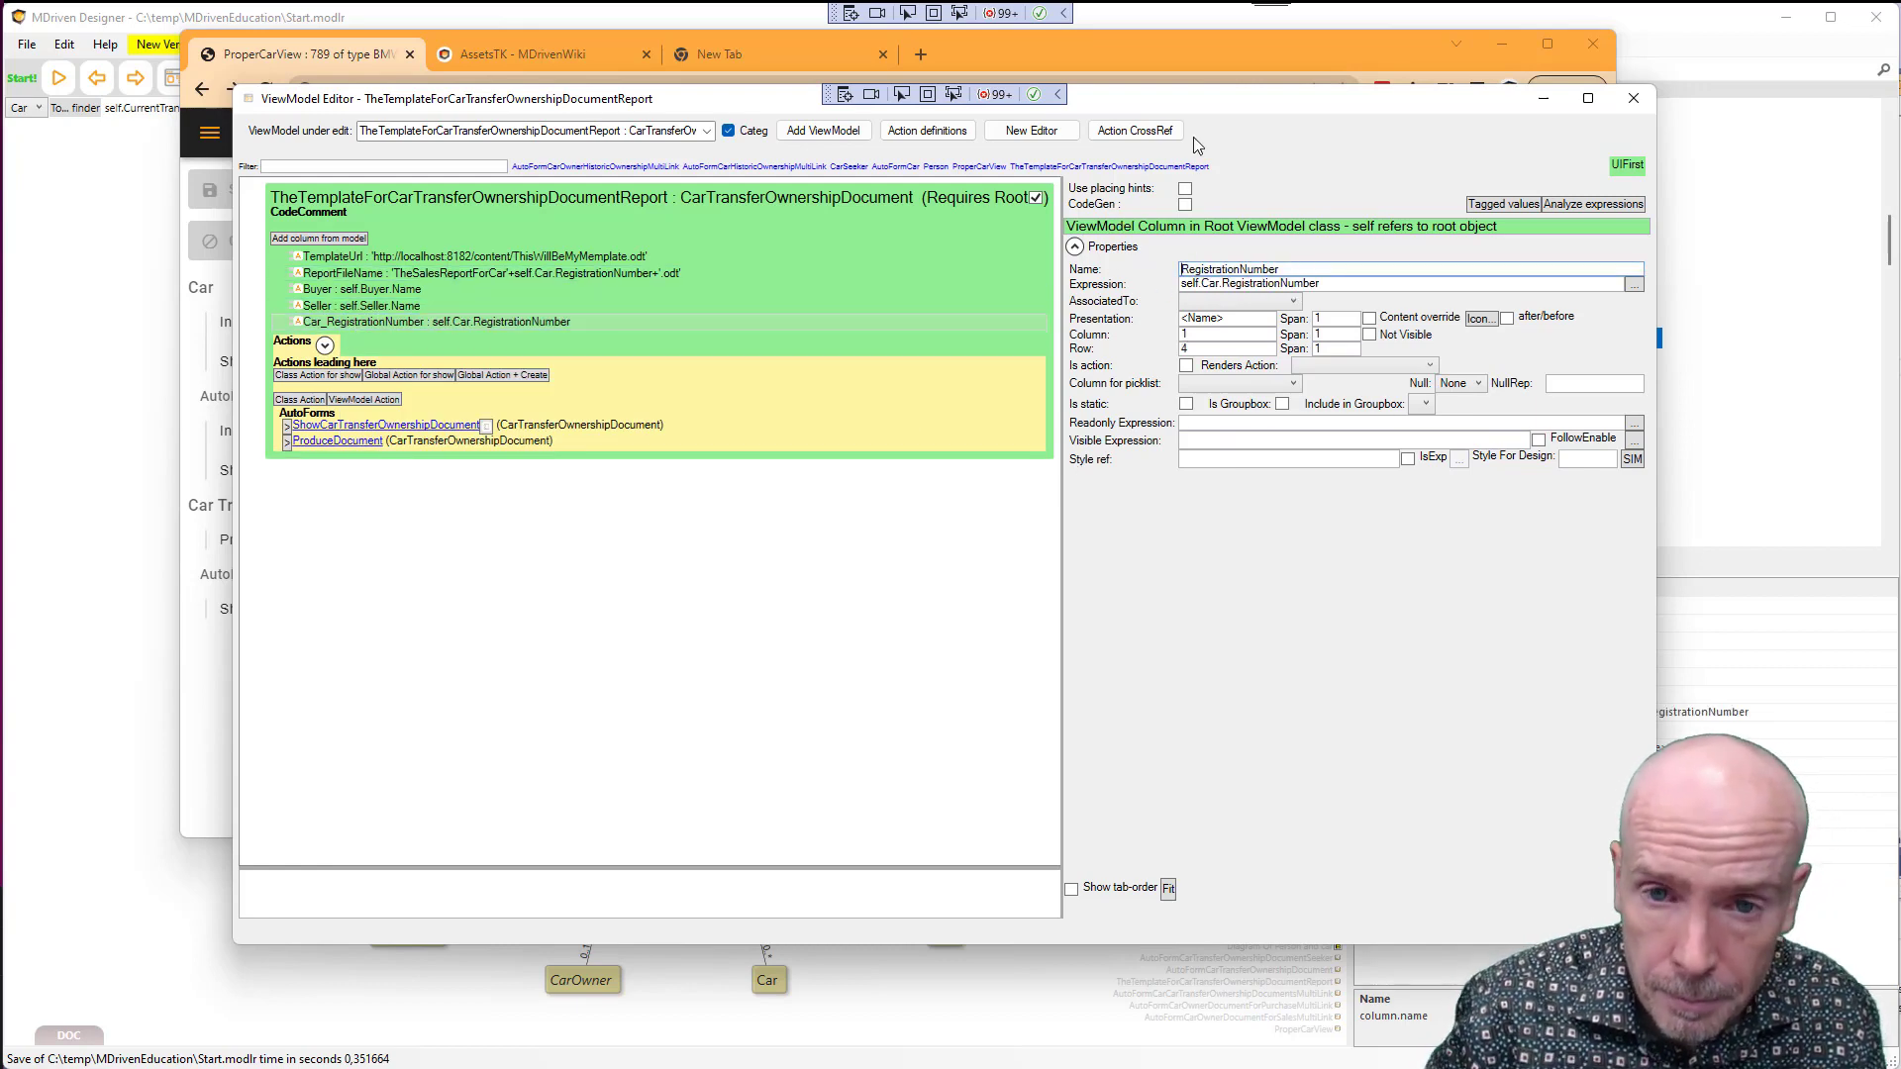
{"action": "key", "text": "Tab"}
{"action": "left_click", "coordinate": [396, 308]}
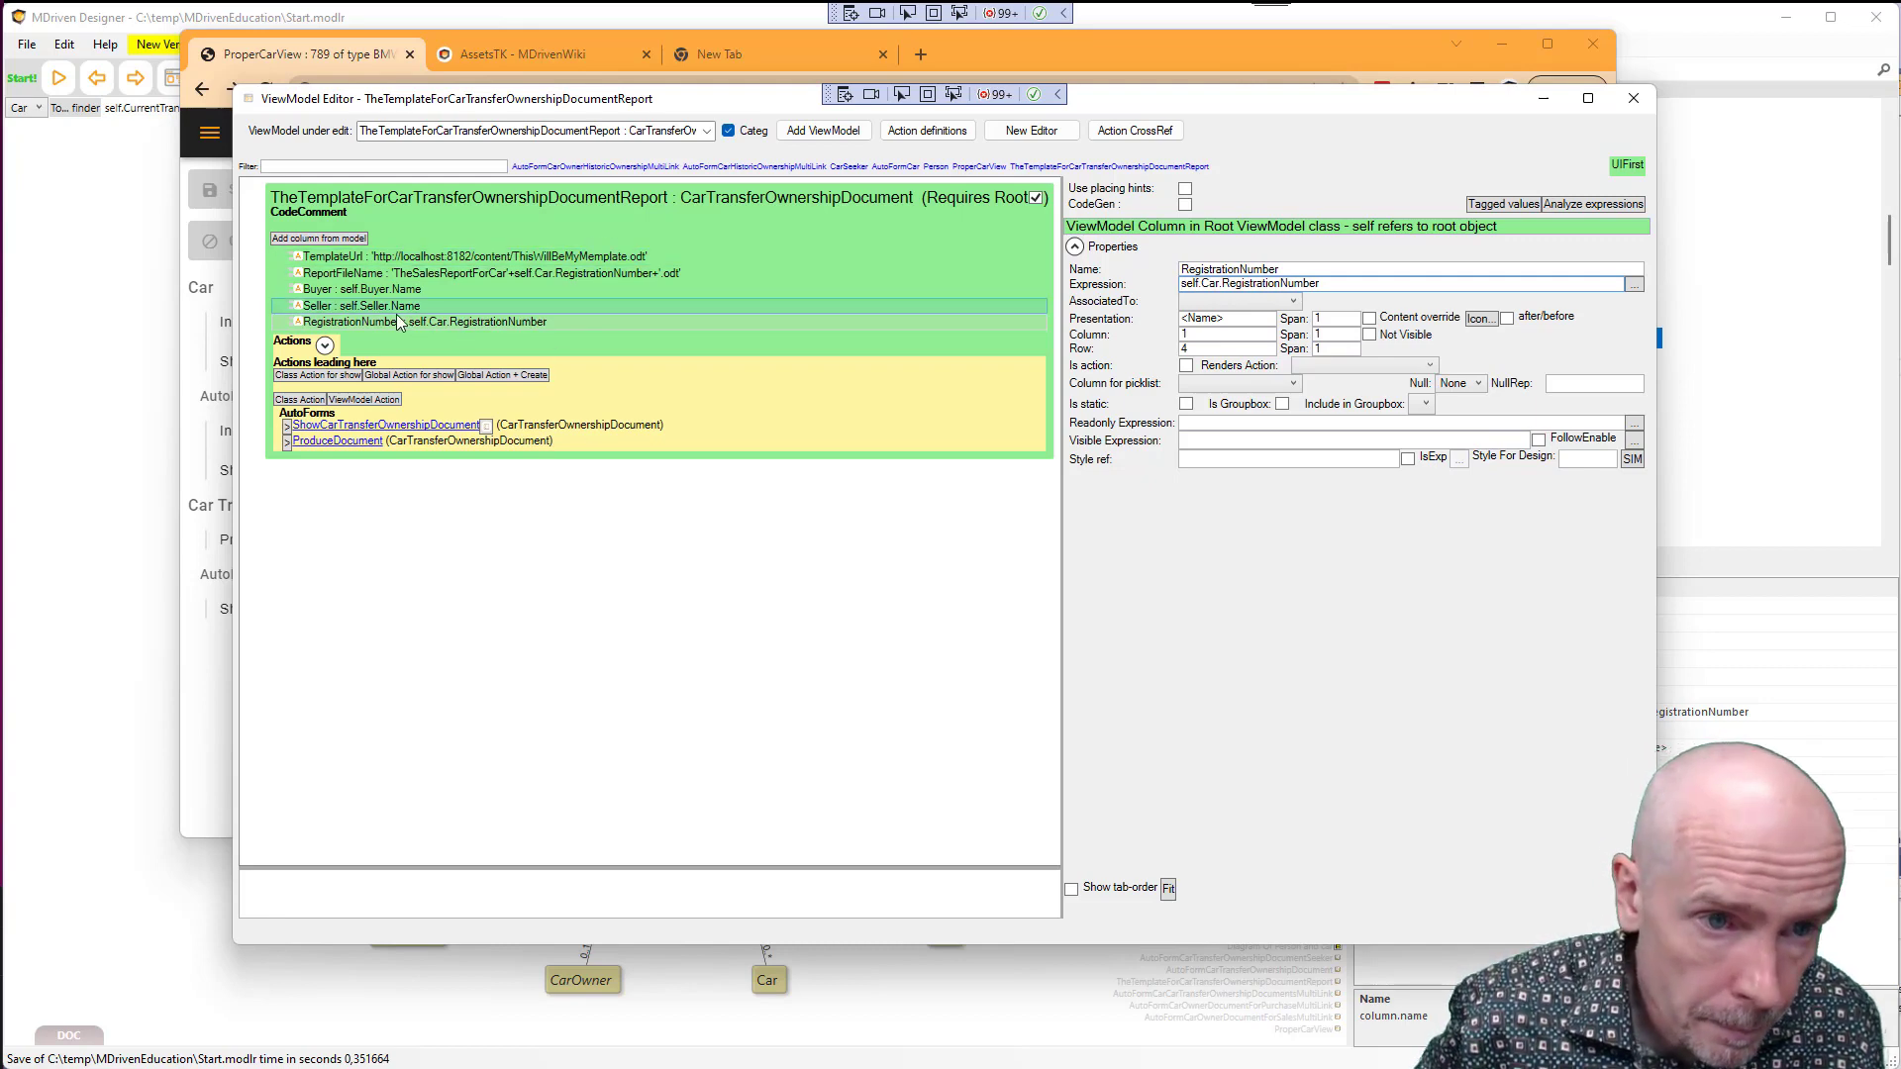
{"action": "left_click", "coordinate": [391, 324]}
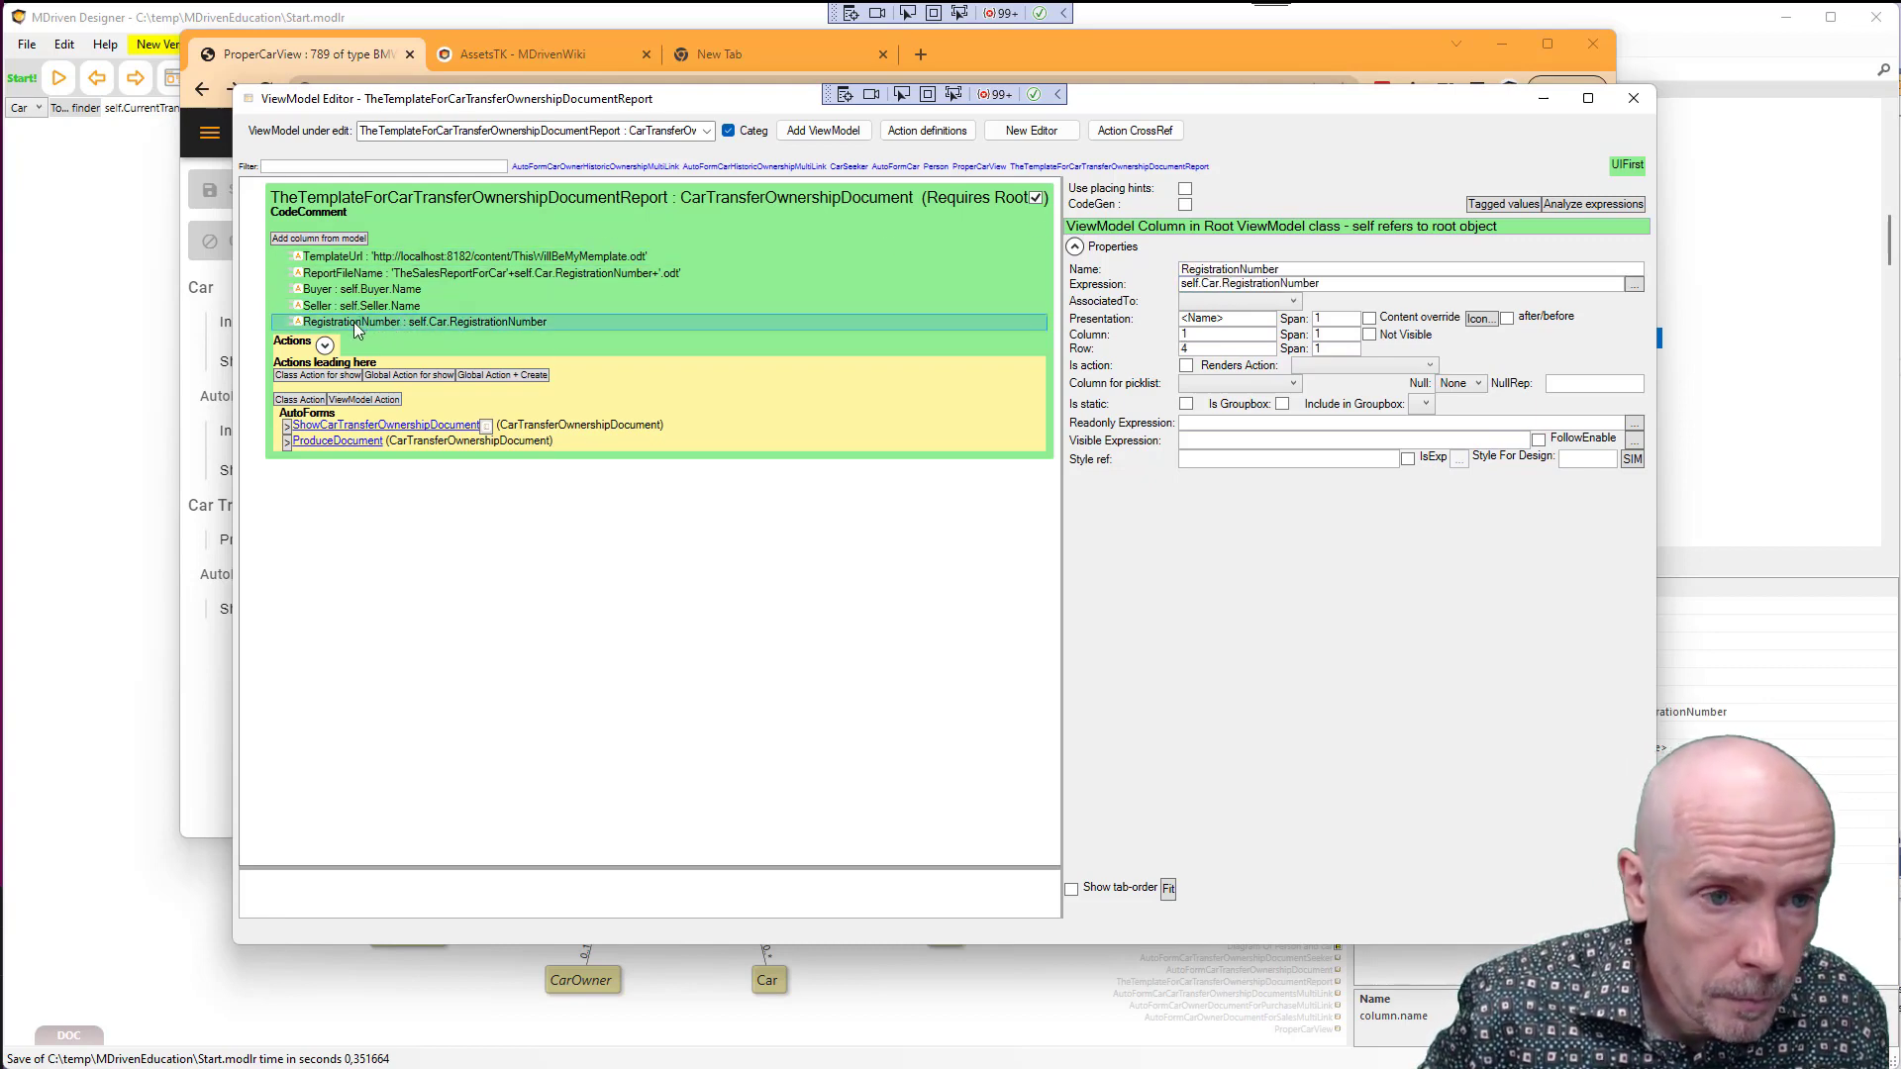
{"action": "right_click", "coordinate": [356, 329]}
{"action": "mouse_move", "coordinate": [415, 388]}
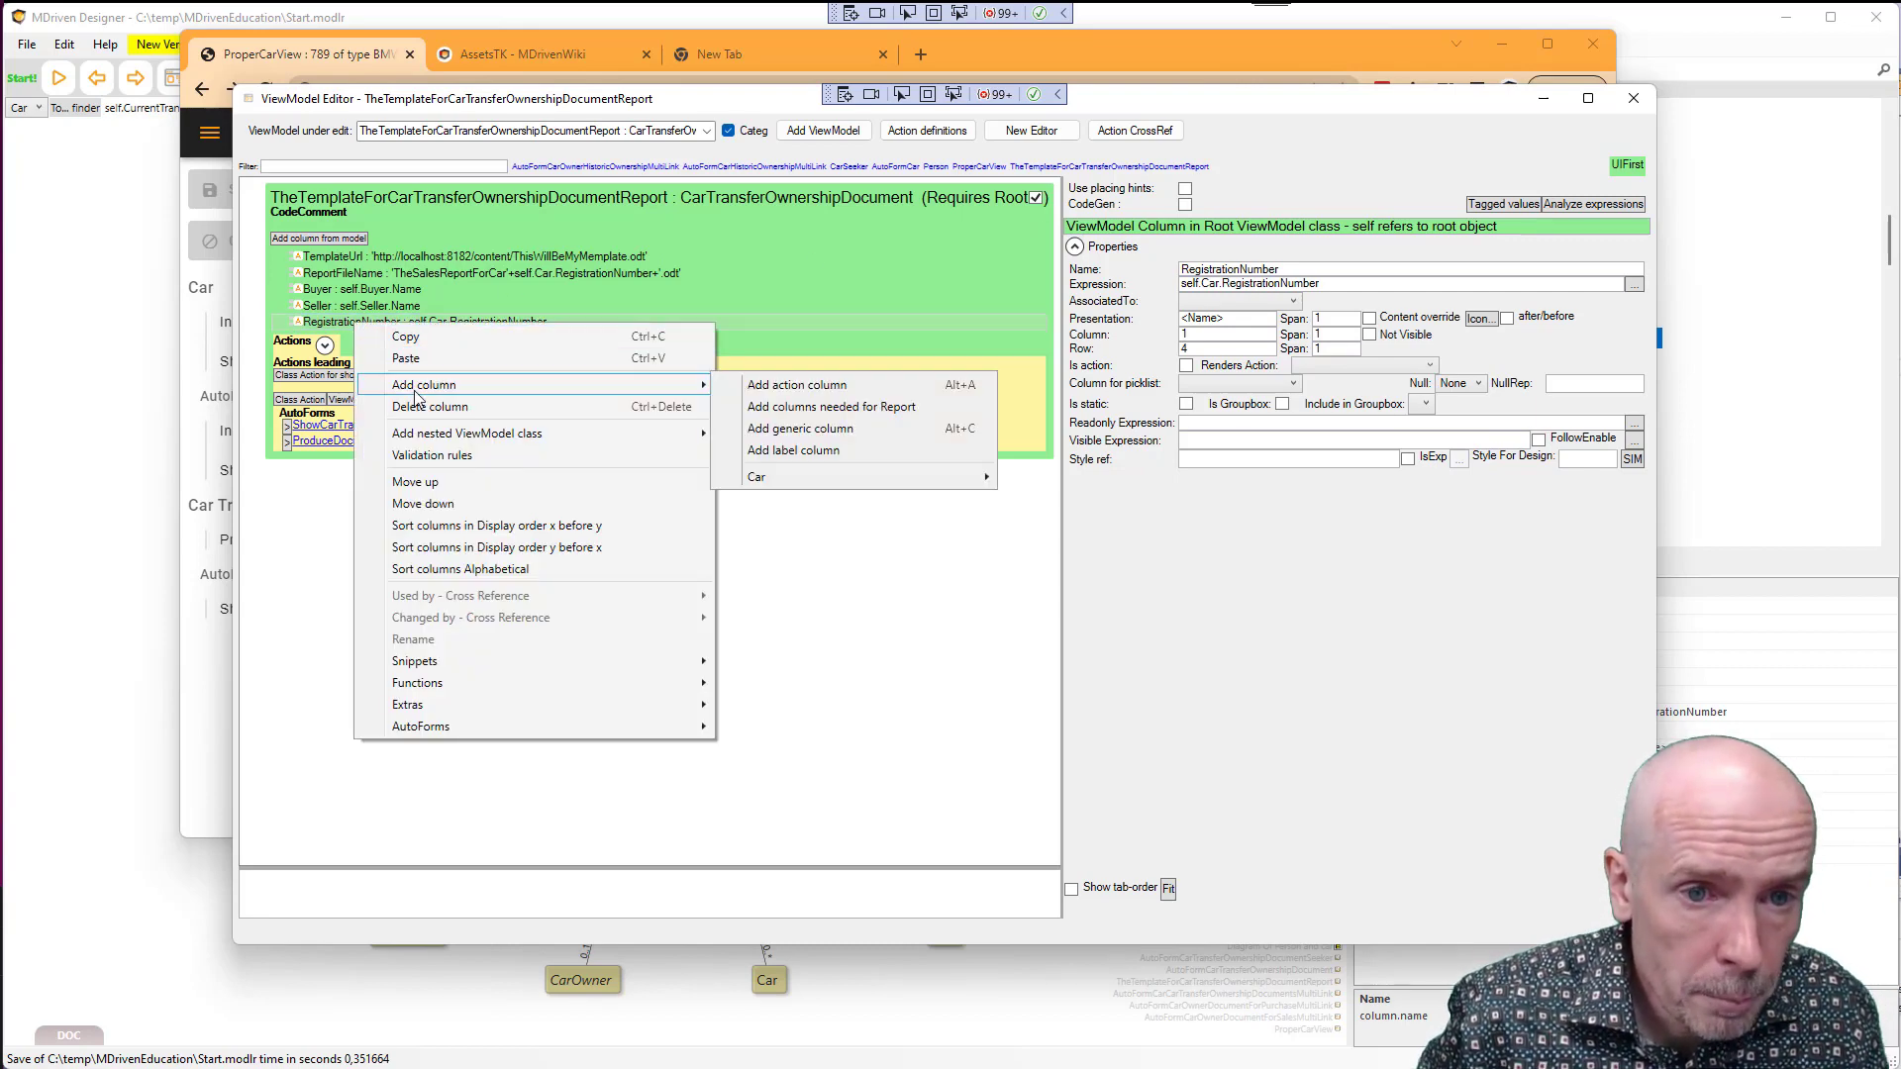
{"action": "left_click", "coordinate": [891, 234]}
{"action": "left_click", "coordinate": [330, 257]}
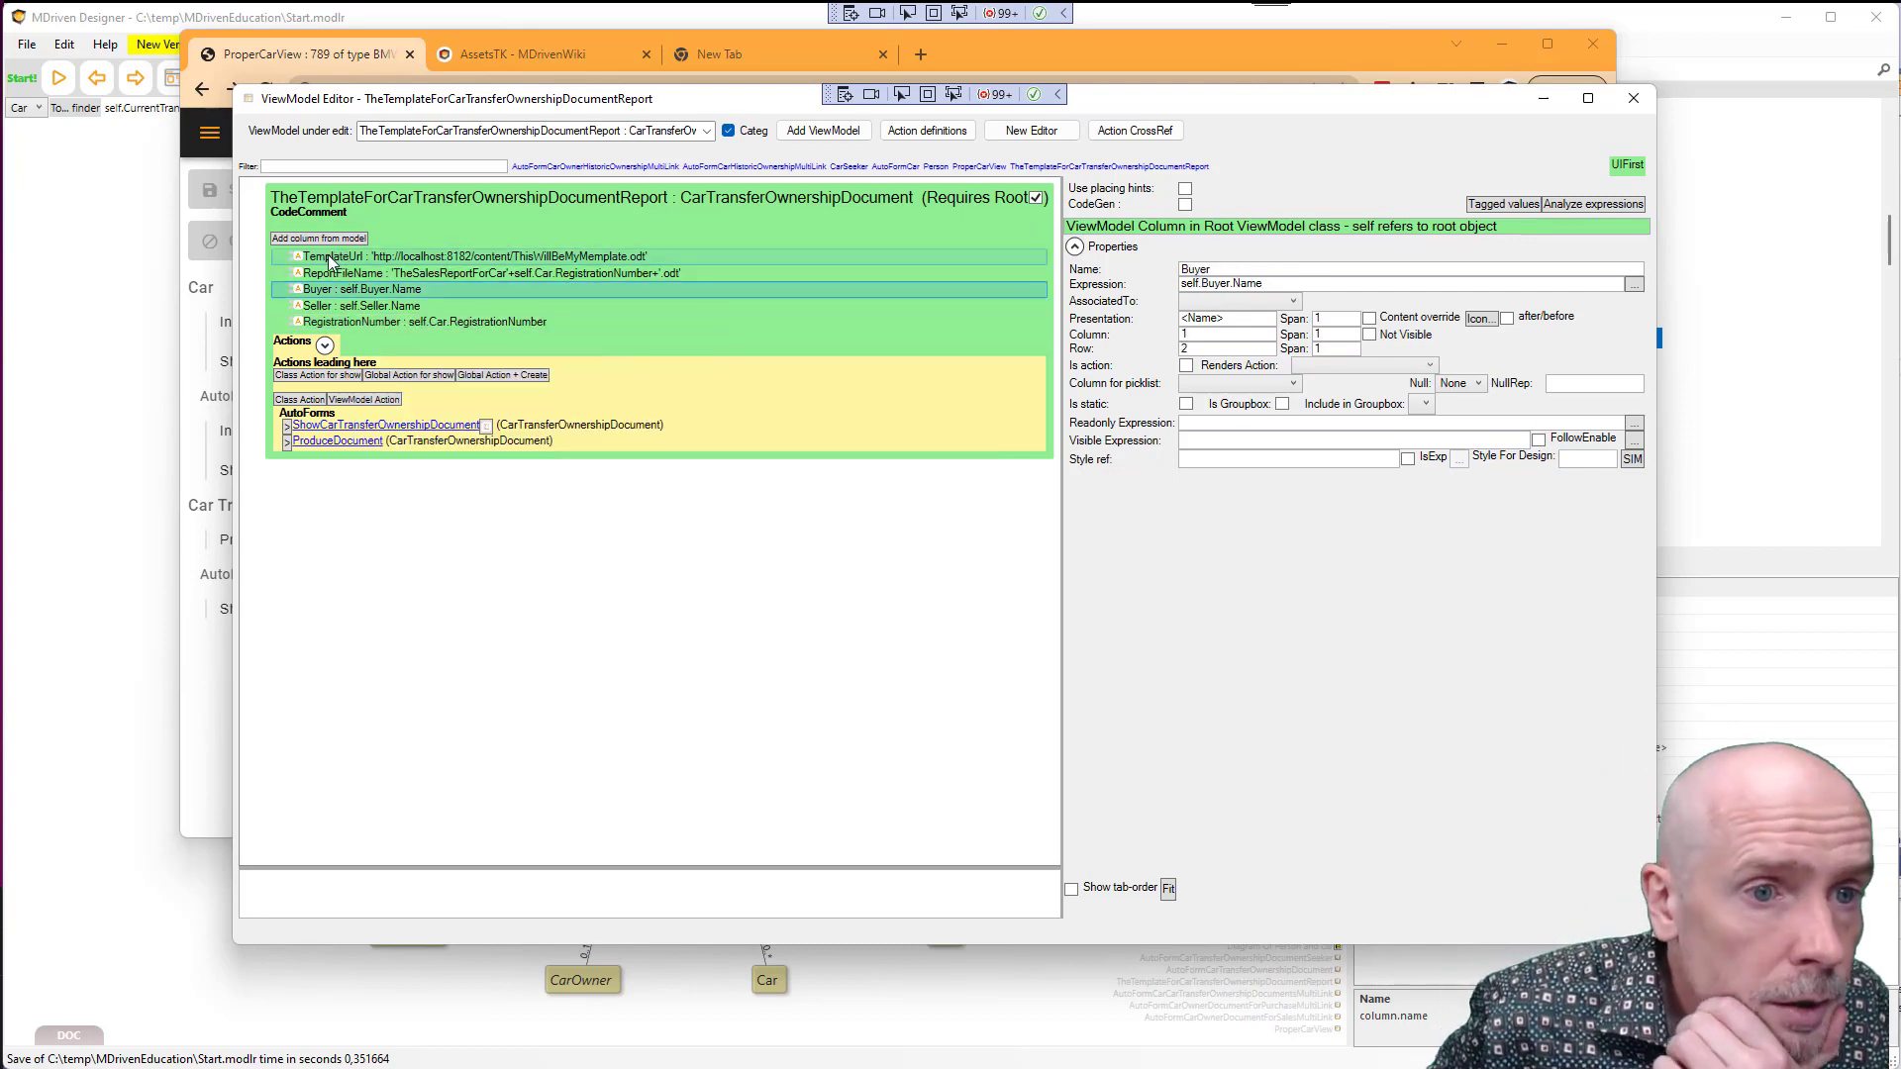
{"action": "right_click", "coordinate": [330, 259]}
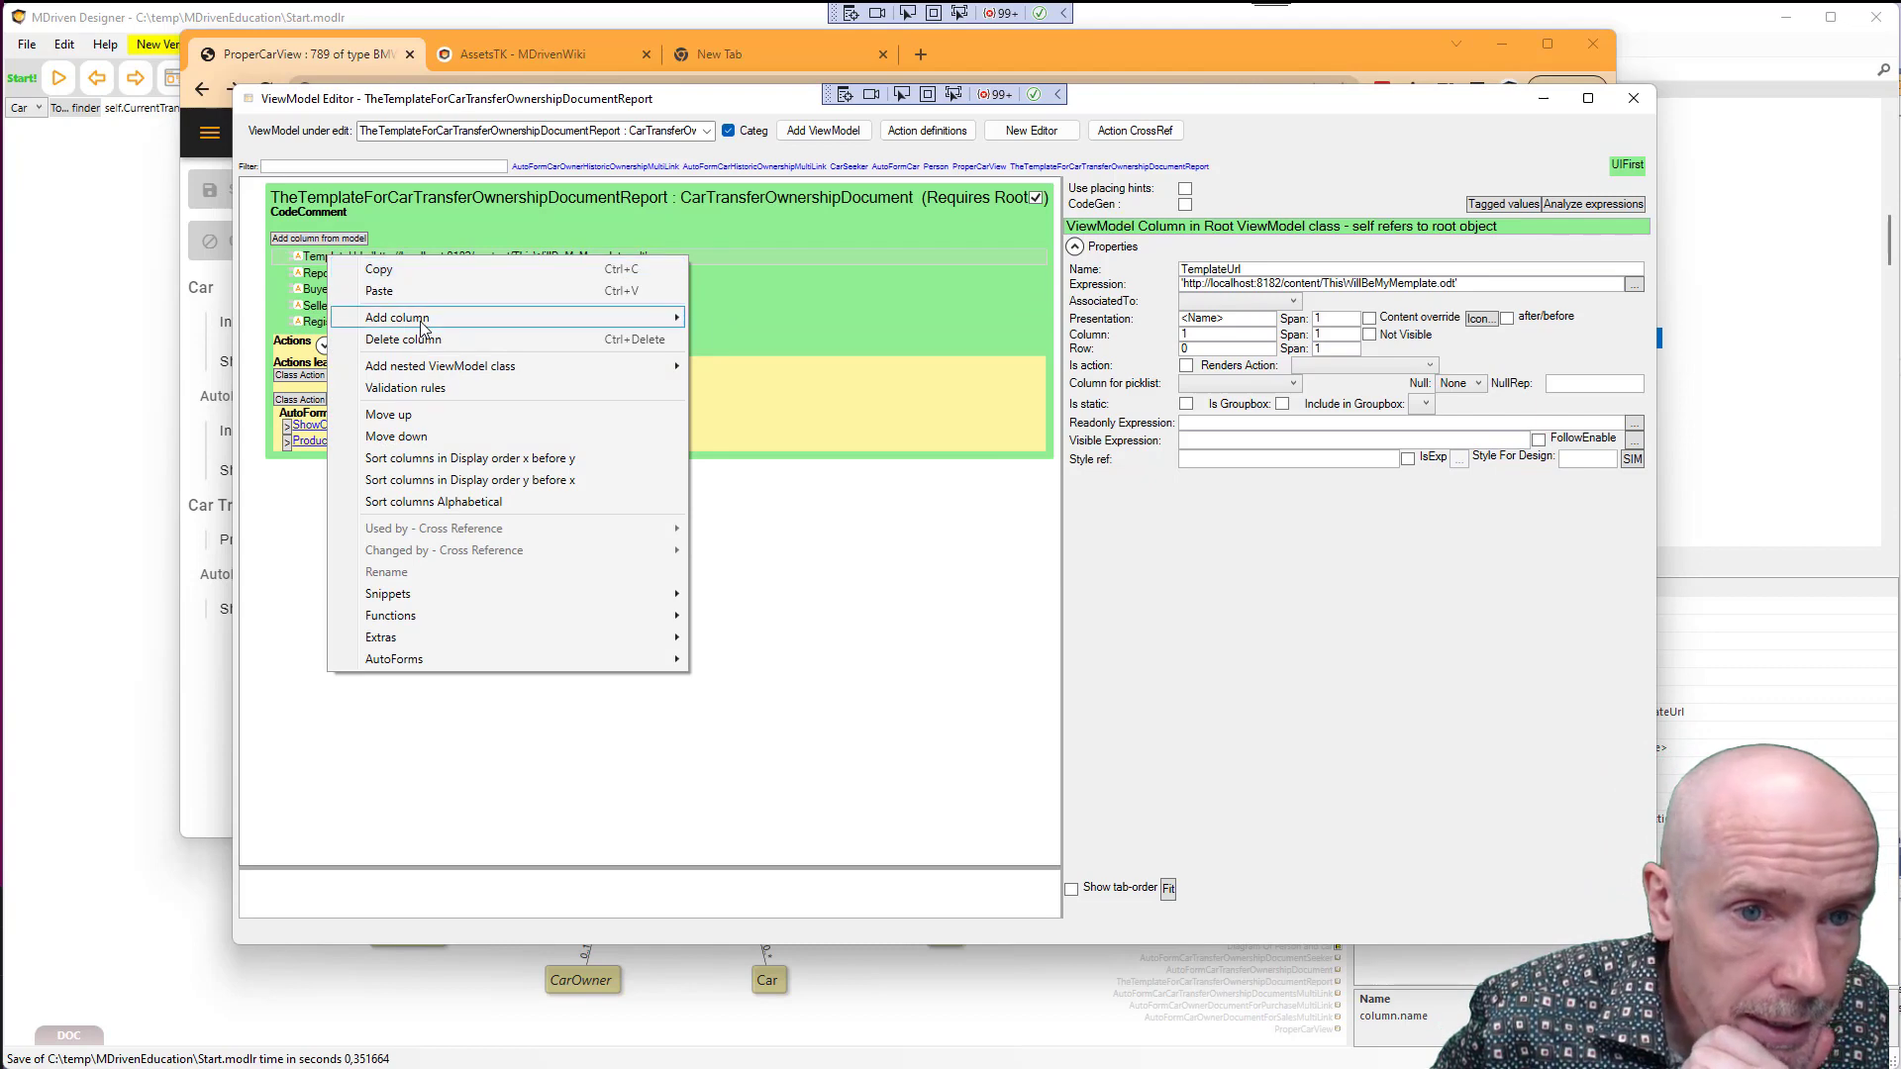
{"action": "mouse_move", "coordinate": [433, 330]}
{"action": "mouse_move", "coordinate": [781, 410]}
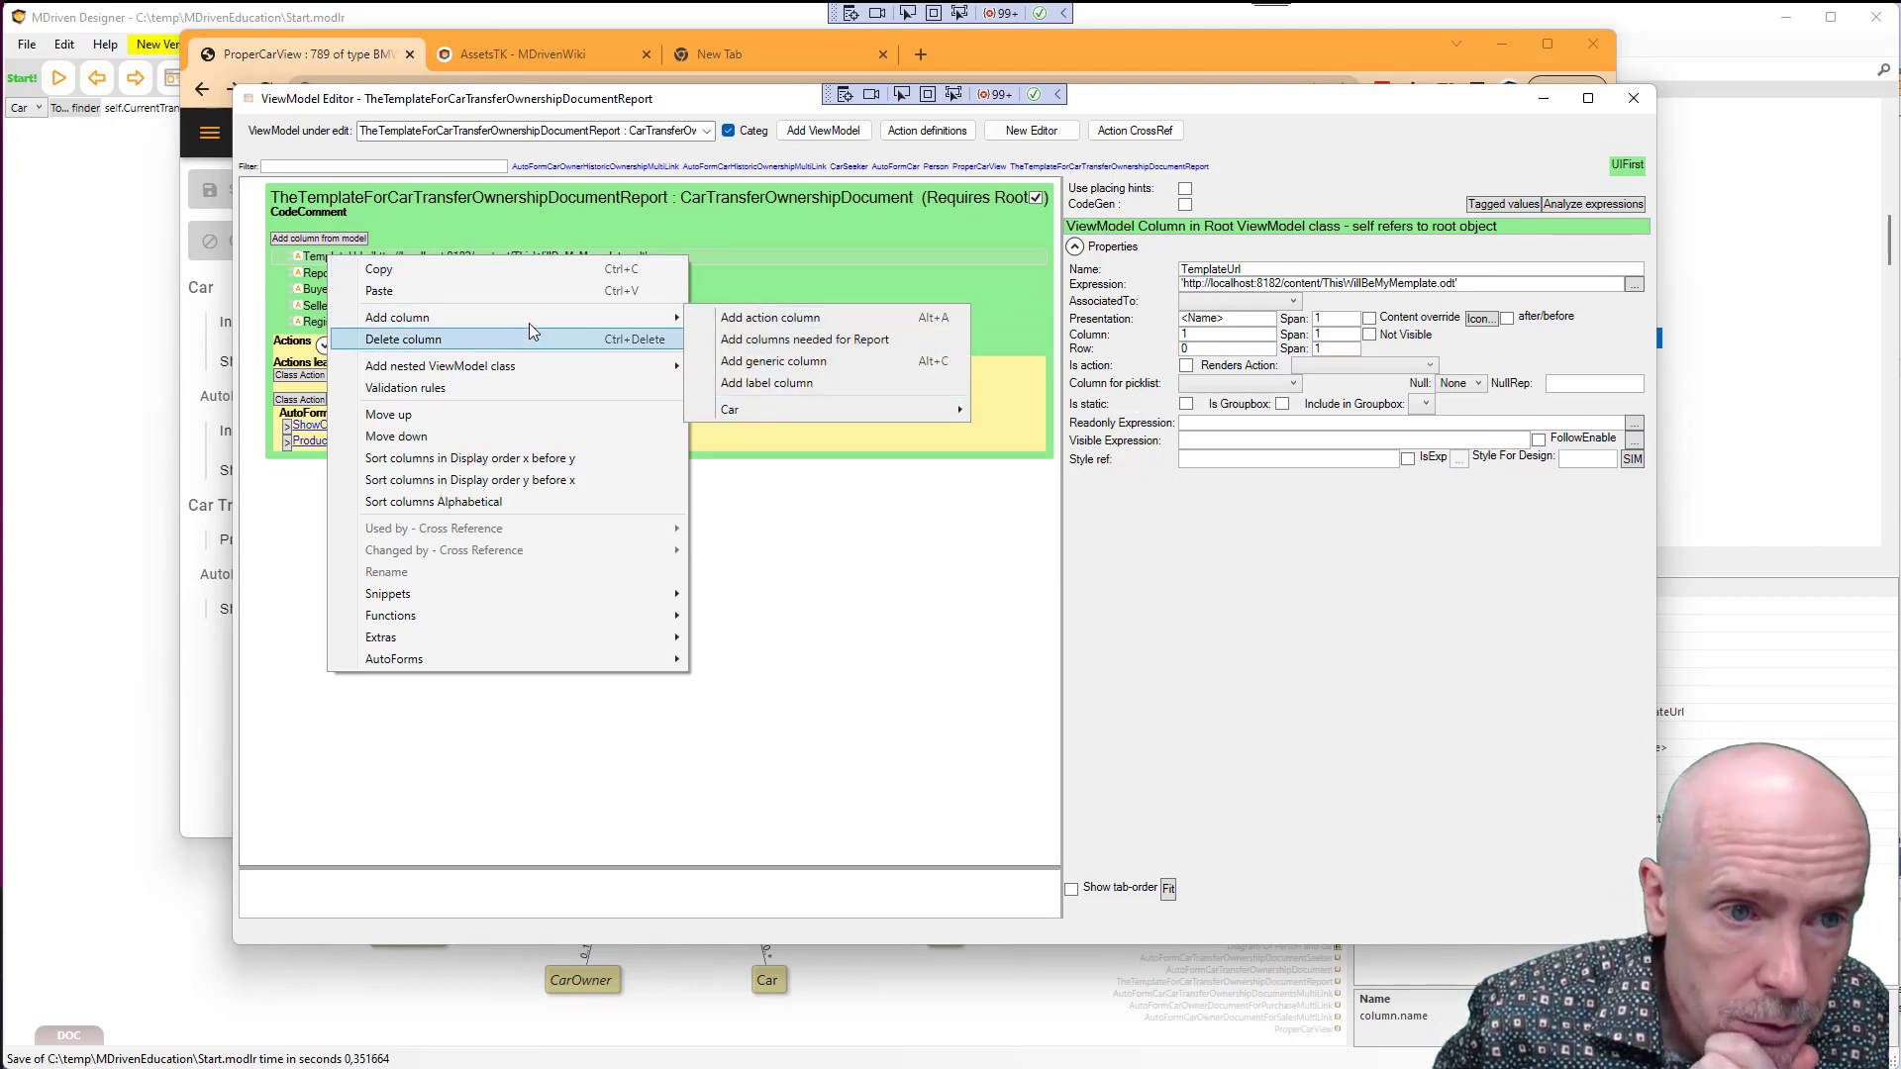
{"action": "mouse_move", "coordinate": [841, 414]}
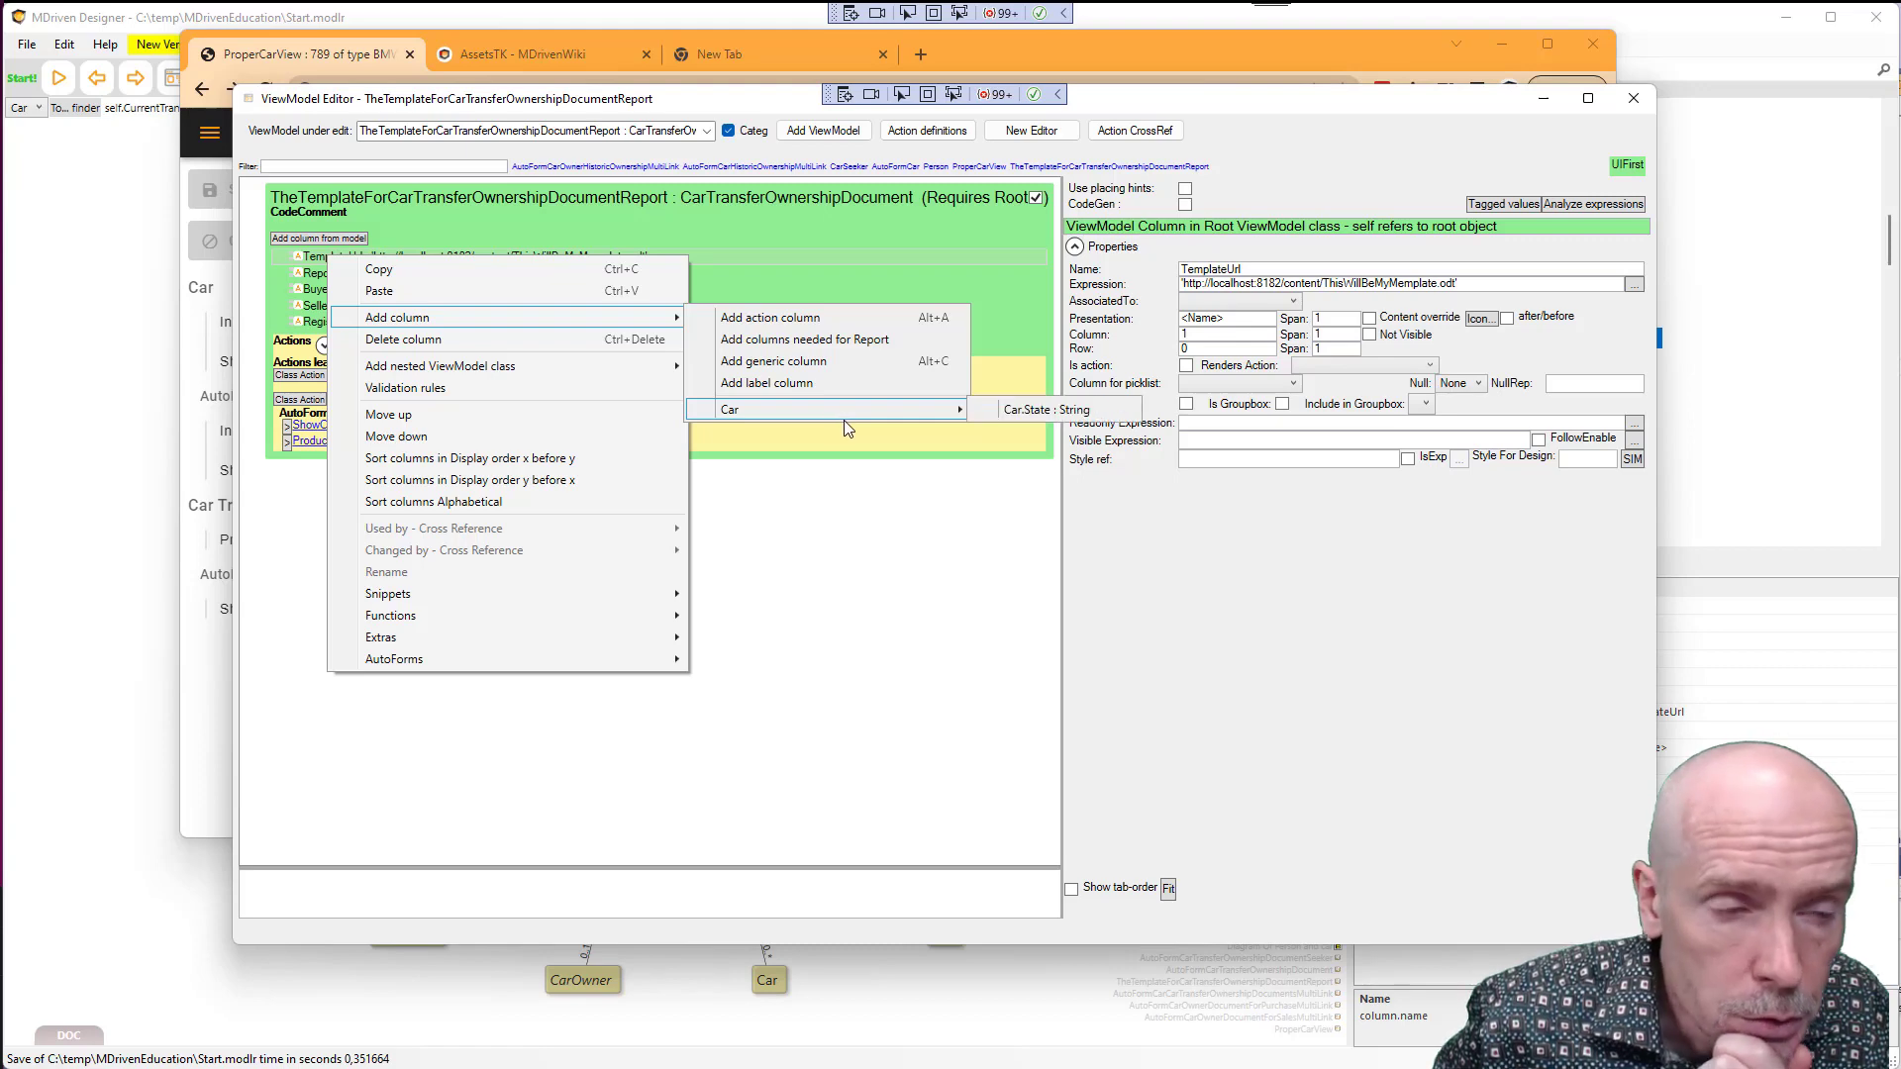
{"action": "left_click", "coordinate": [741, 512]}
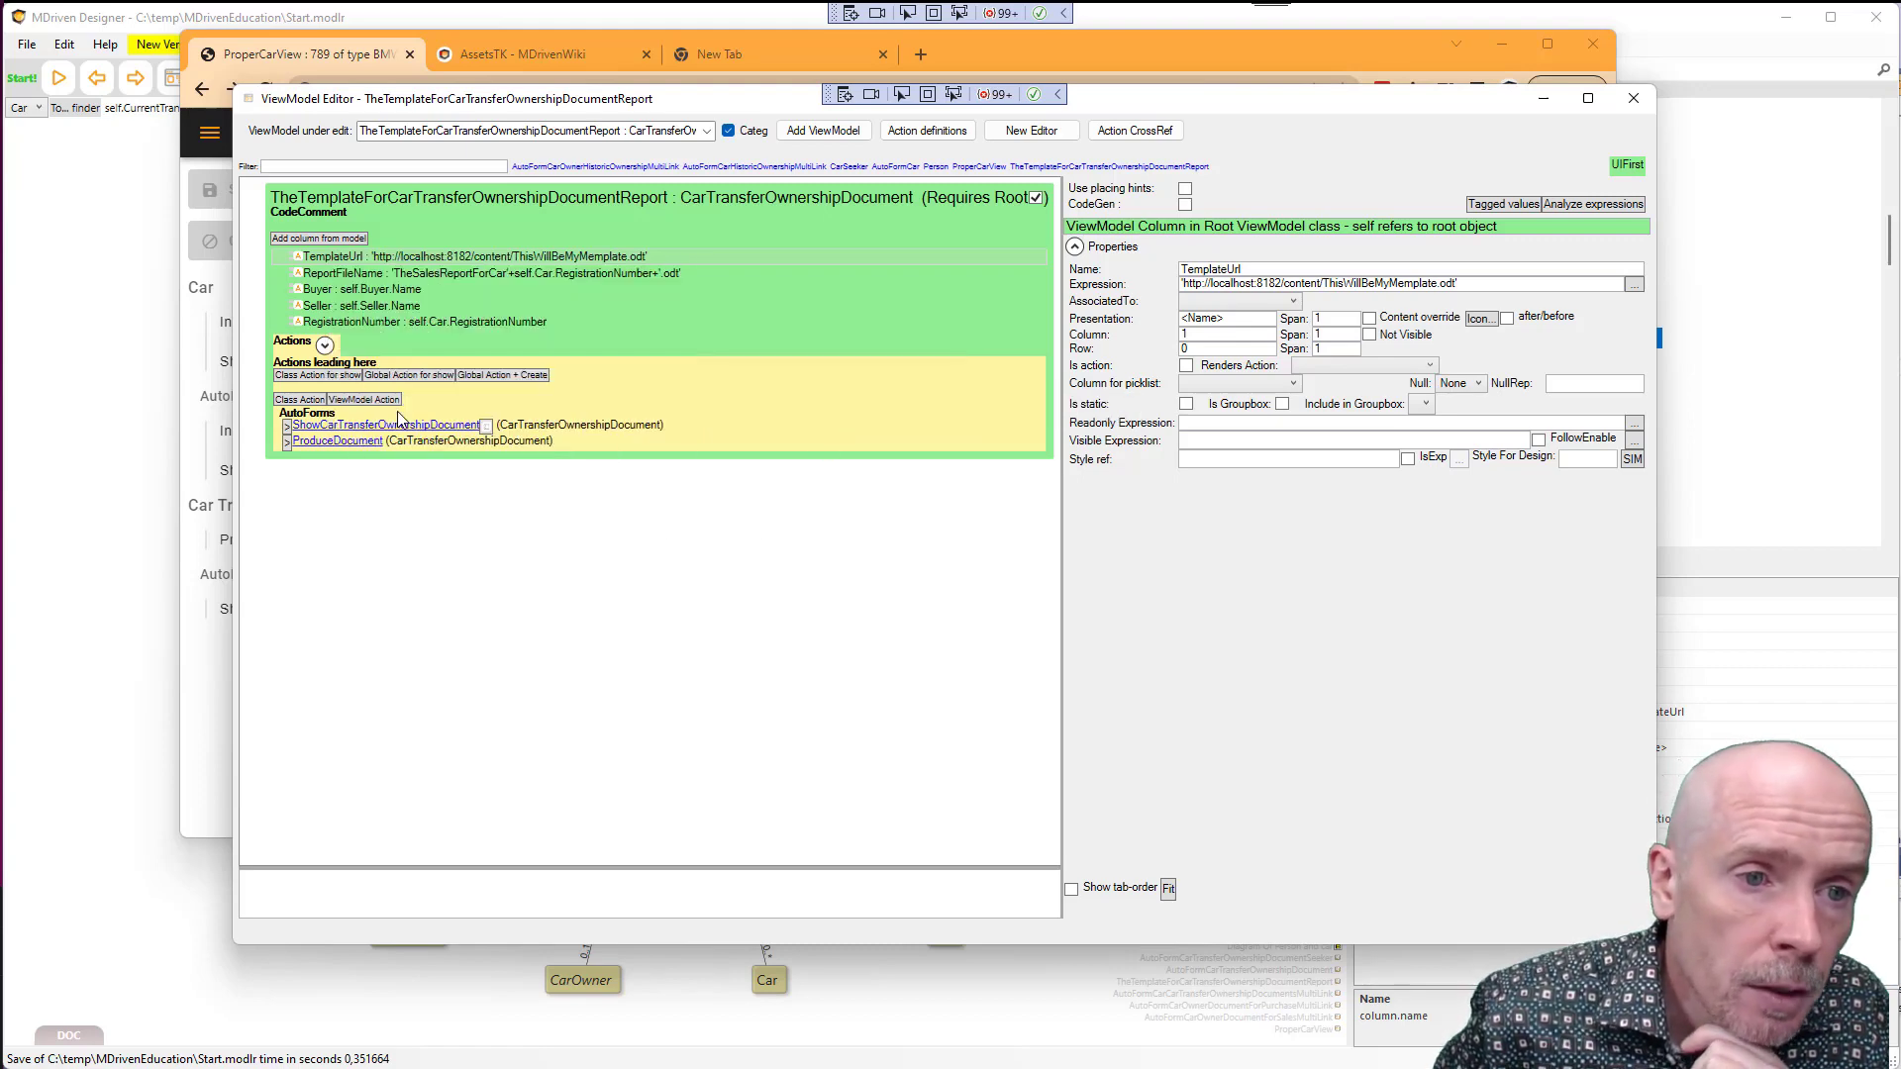
Add a Car.BrandOfCar.Name column to the report ViewModel and rename it Brand
{"action": "left_click", "coordinate": [305, 240]}
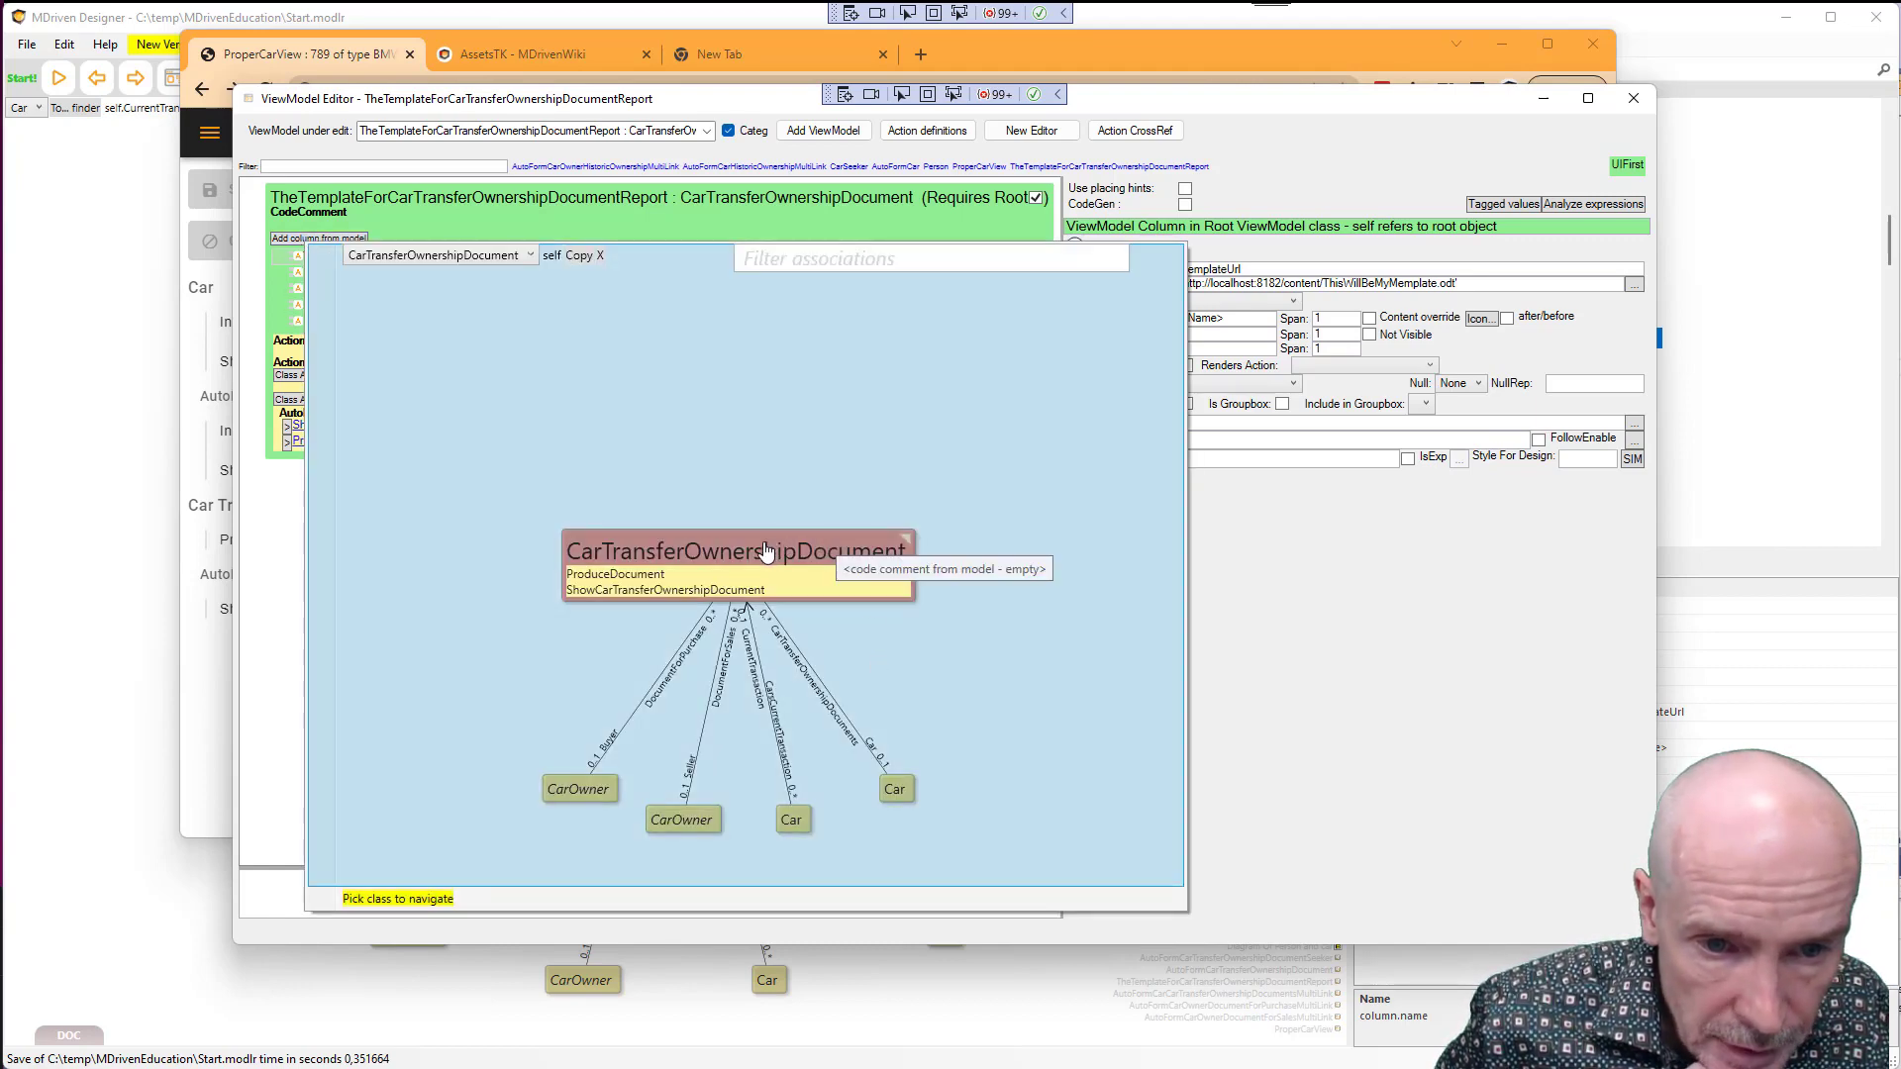
{"action": "left_click", "coordinate": [894, 789]}
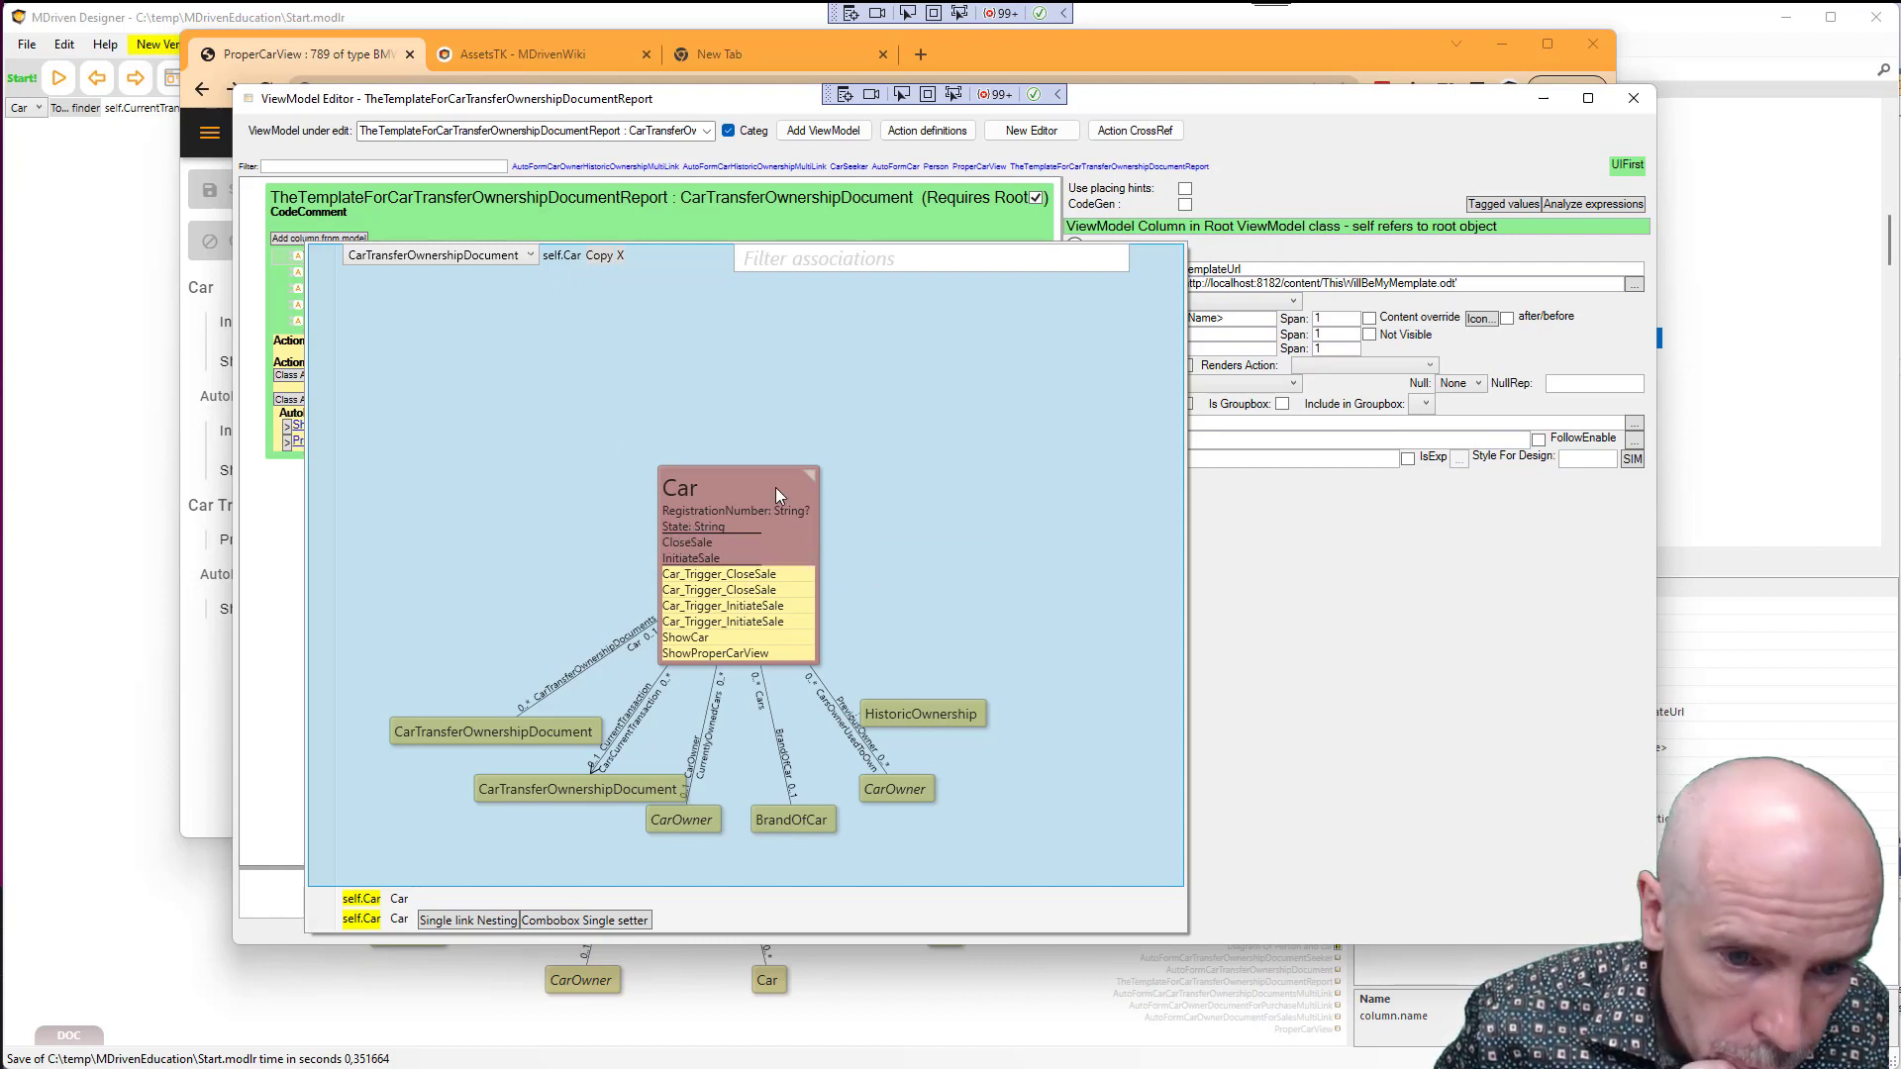
{"action": "left_click", "coordinate": [789, 827]}
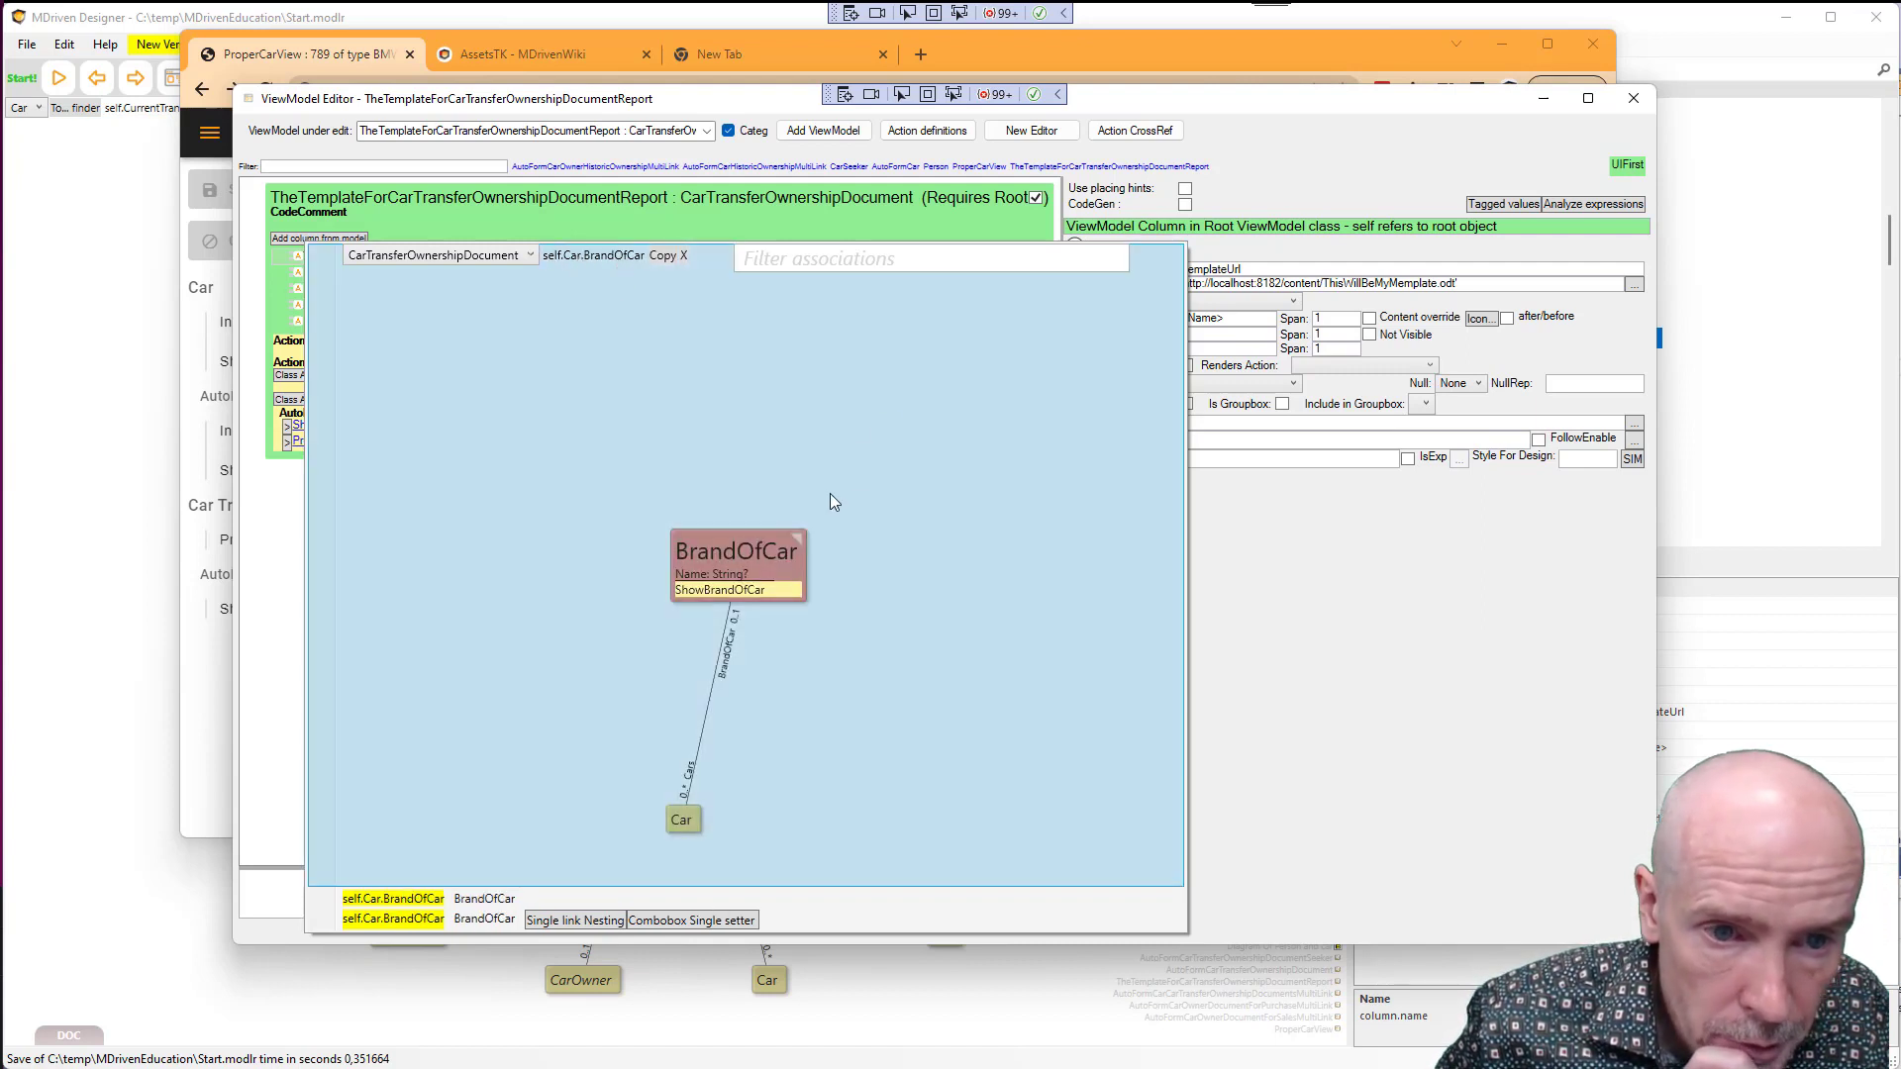
{"action": "left_click", "coordinate": [702, 582]}
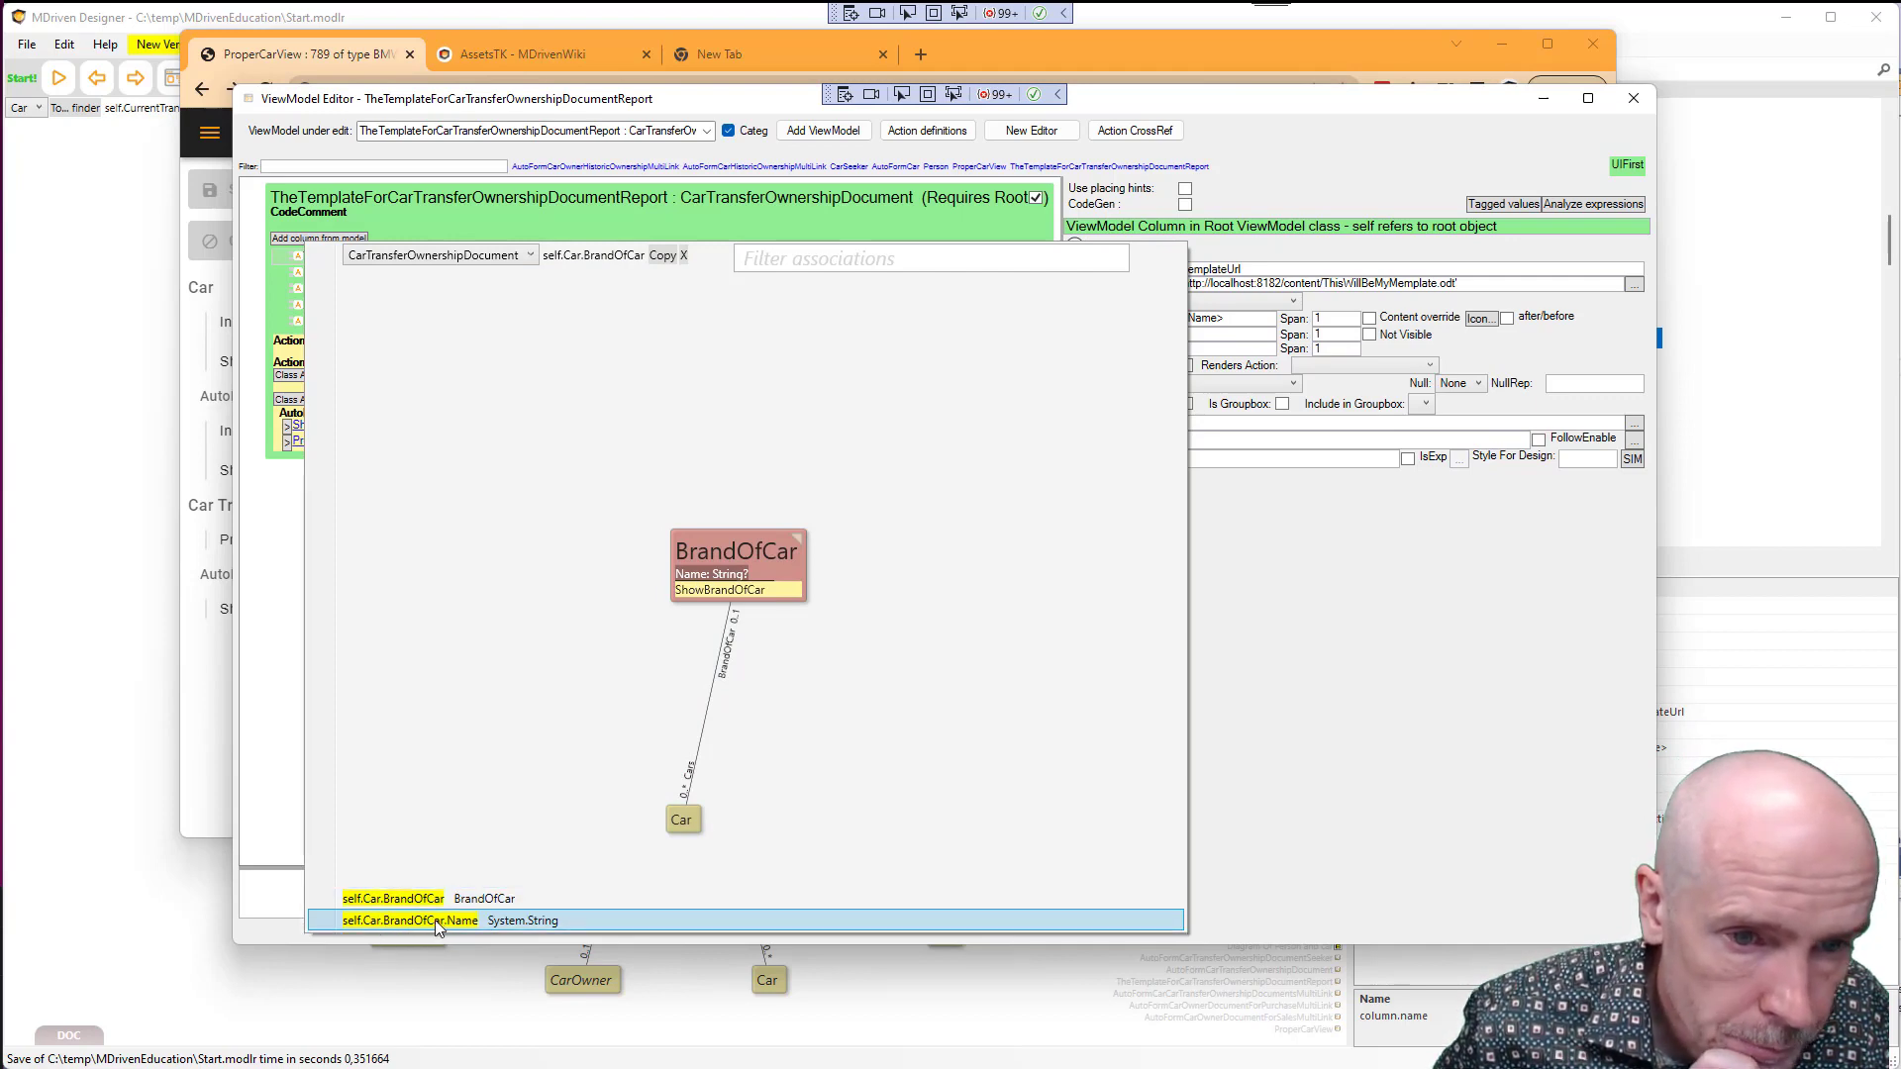
{"action": "double_click", "coordinate": [436, 918]}
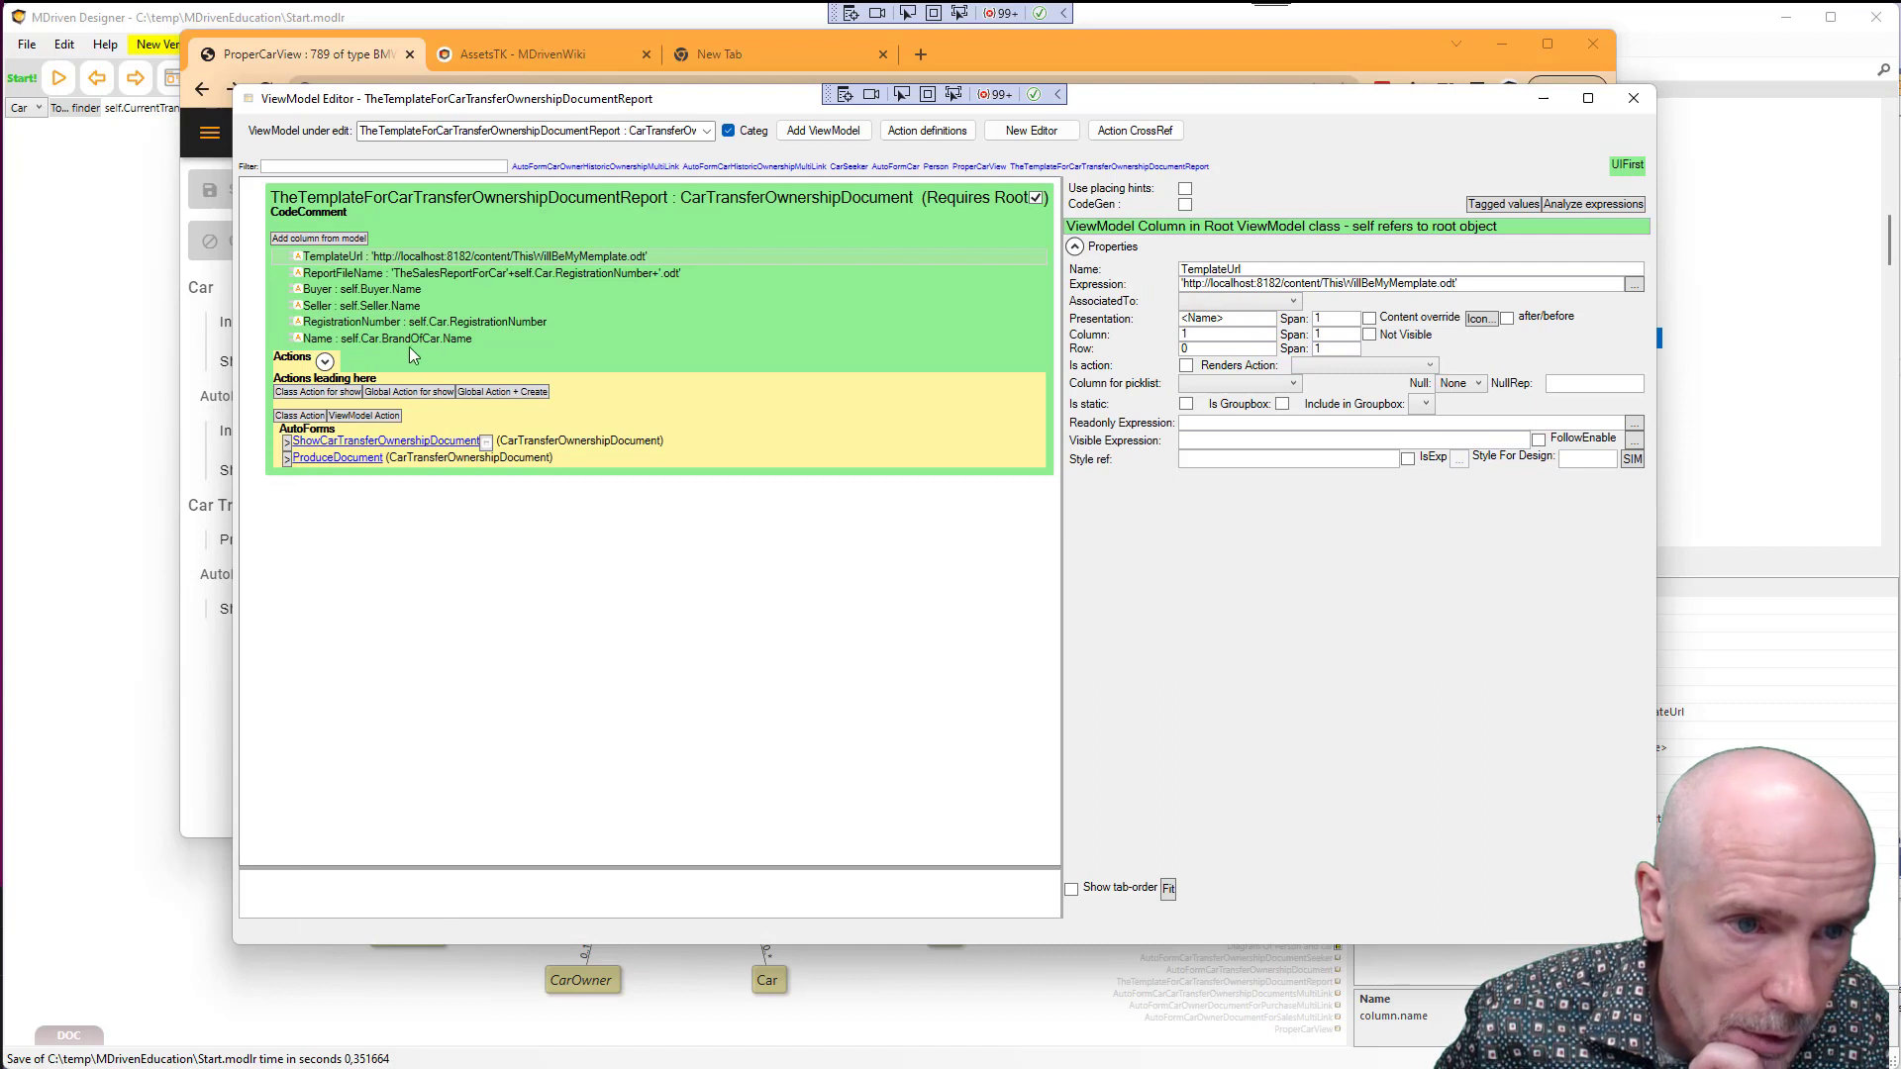
{"action": "left_click", "coordinate": [381, 339]}
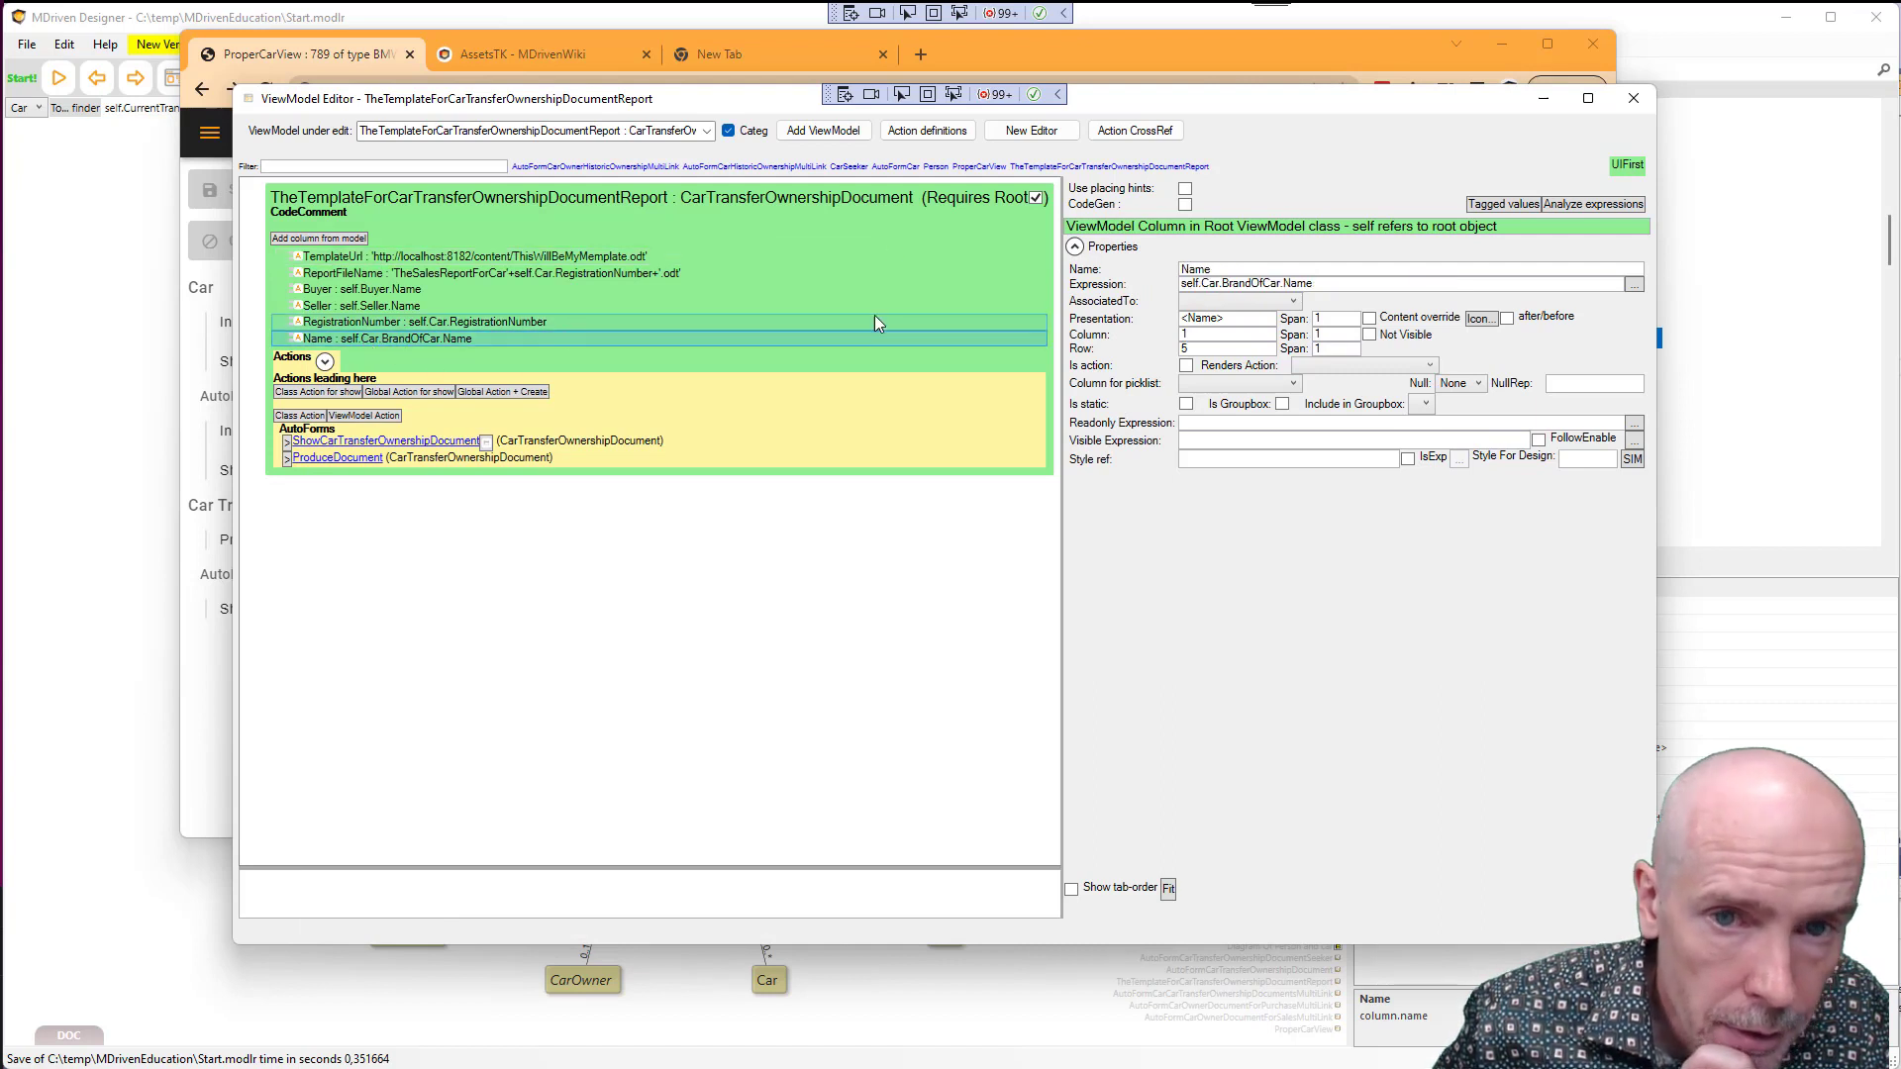
{"action": "double_click", "coordinate": [1221, 268]}
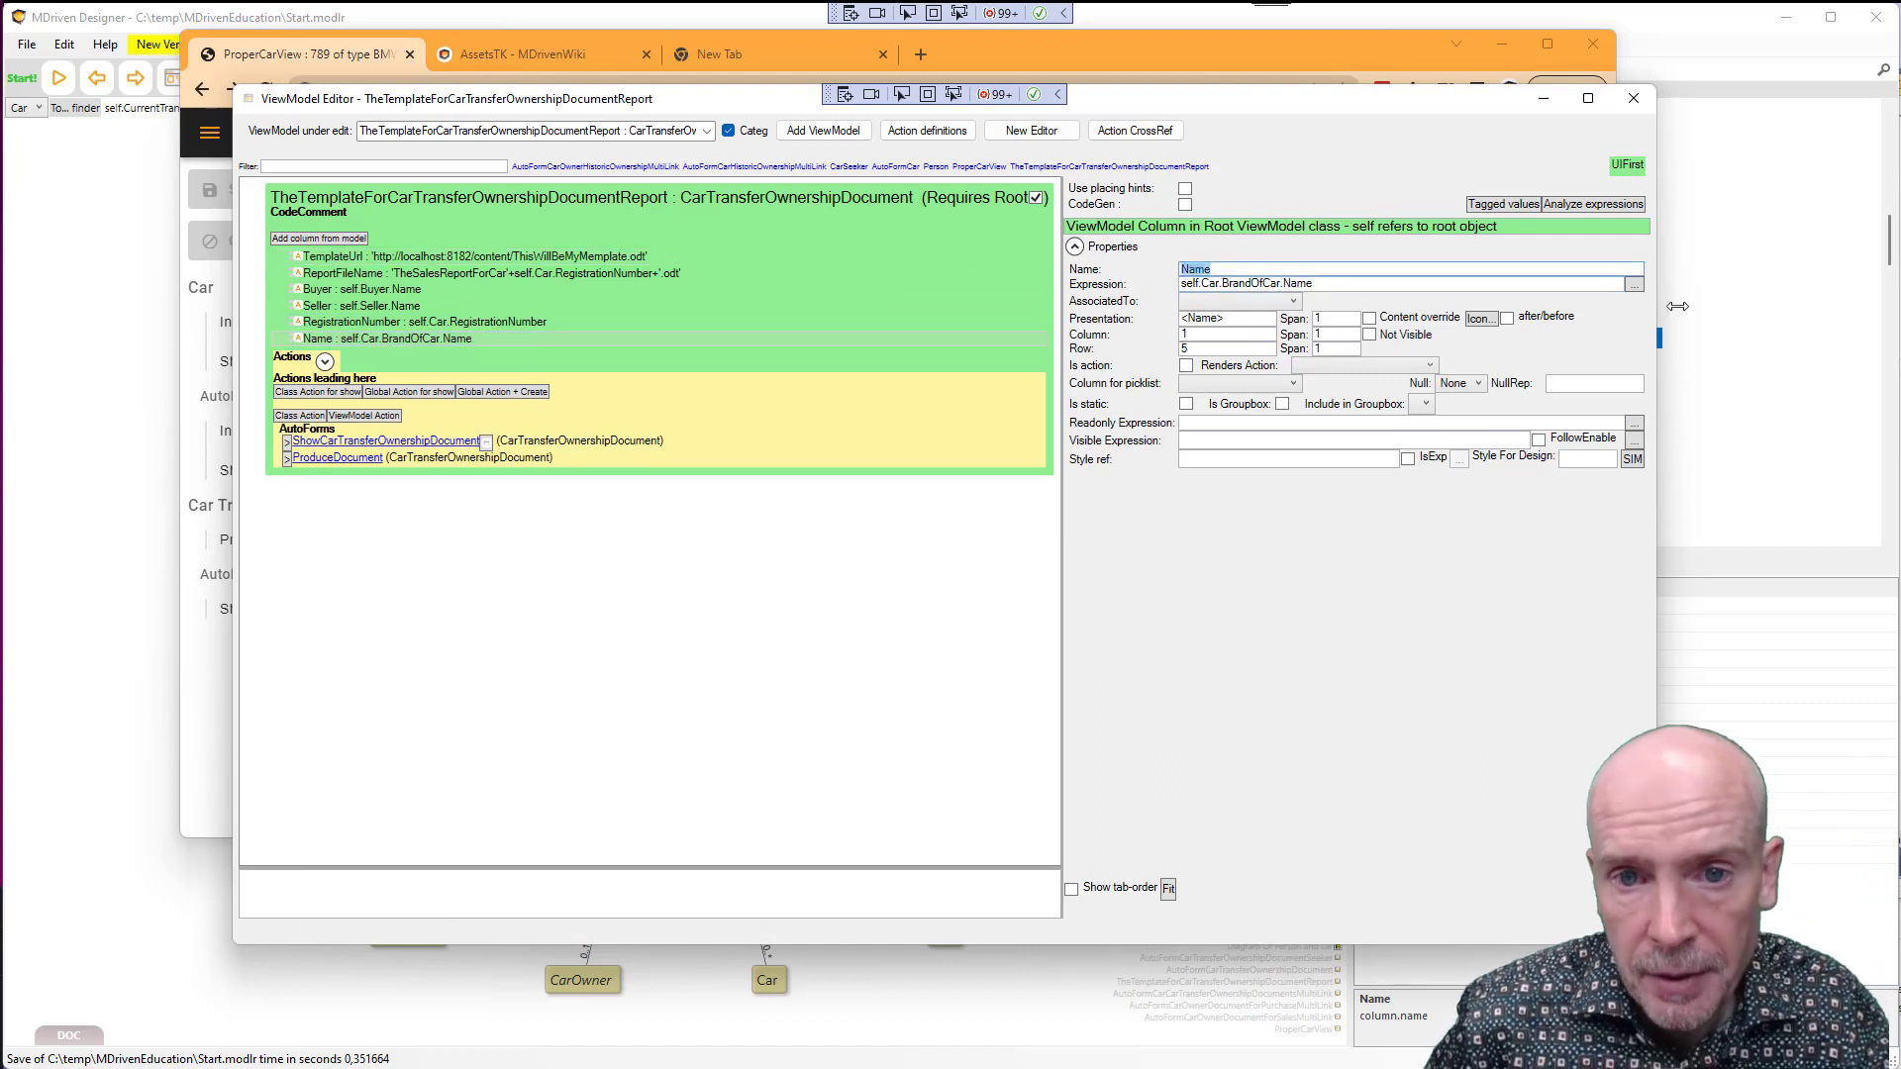
{"action": "type", "text": "Br"}
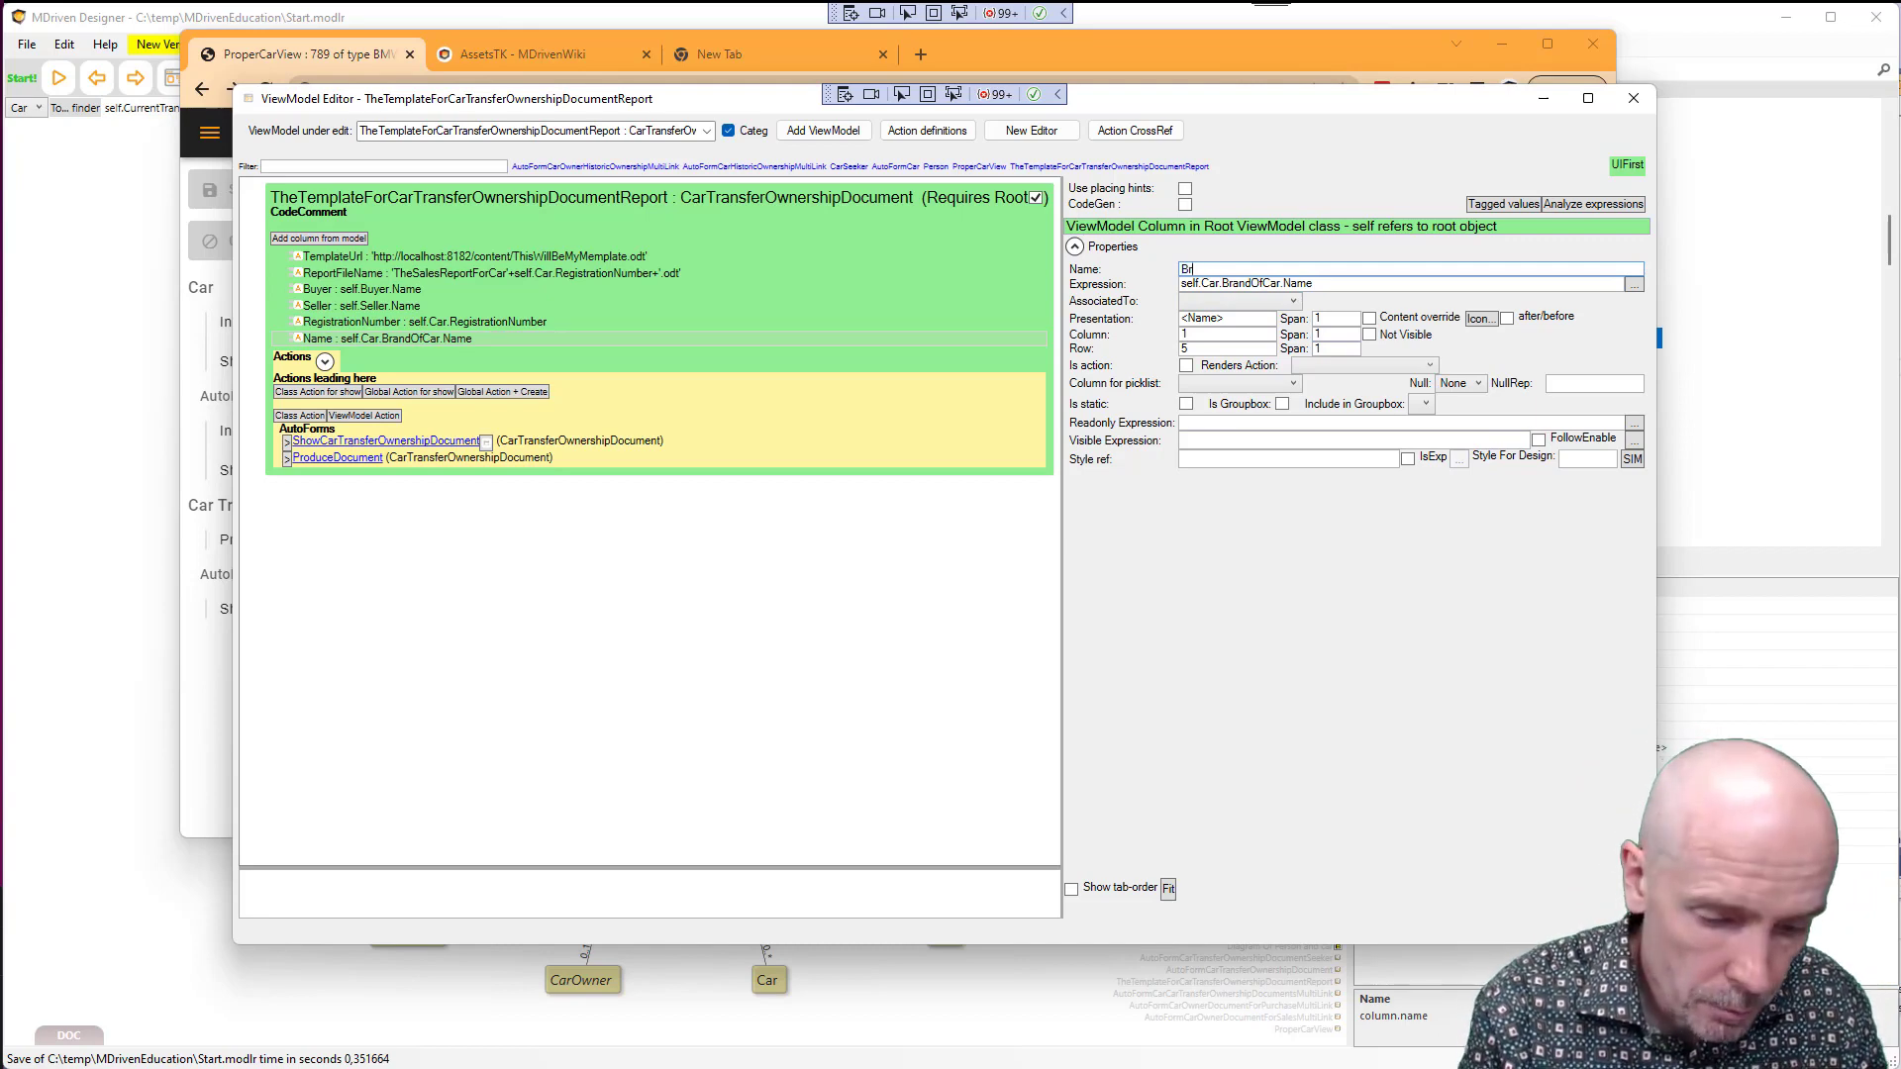
{"action": "type", "text": "and"}
{"action": "key", "text": "Tab"}
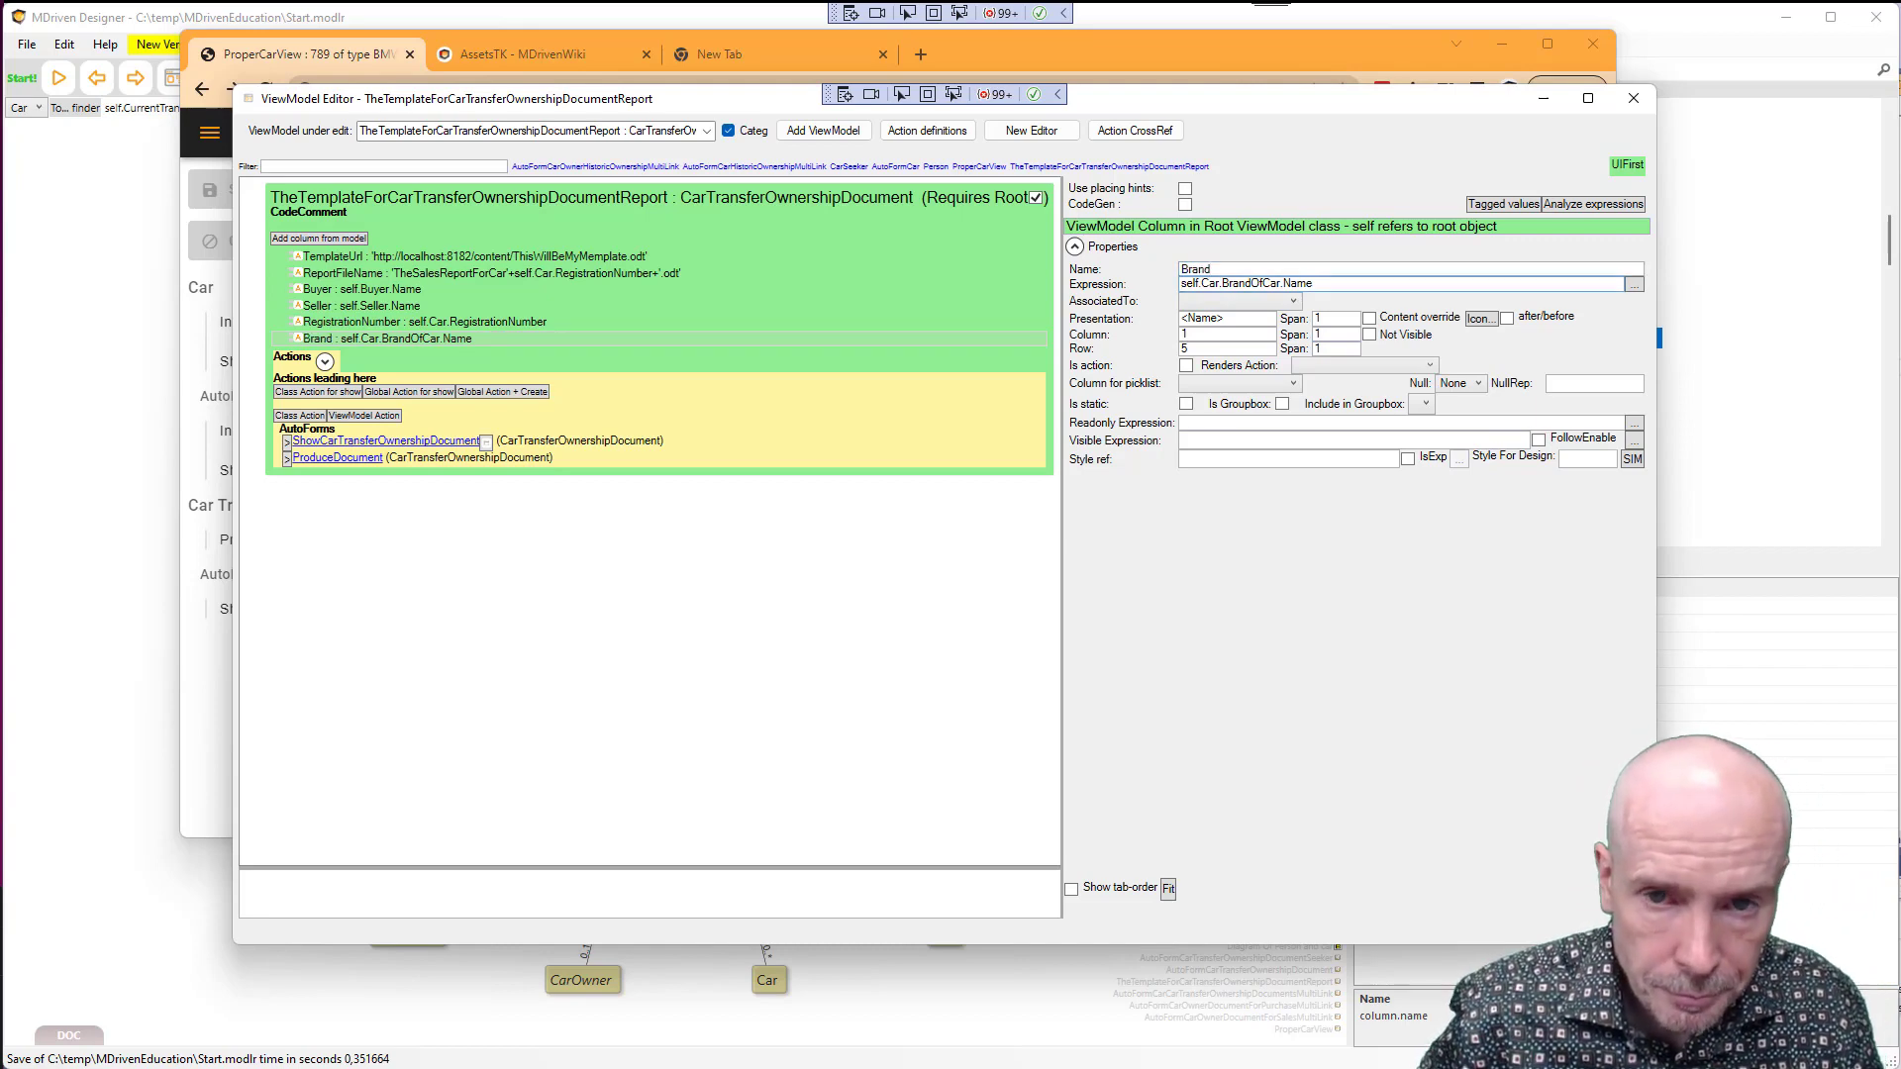
{"action": "key", "text": "Tab"}
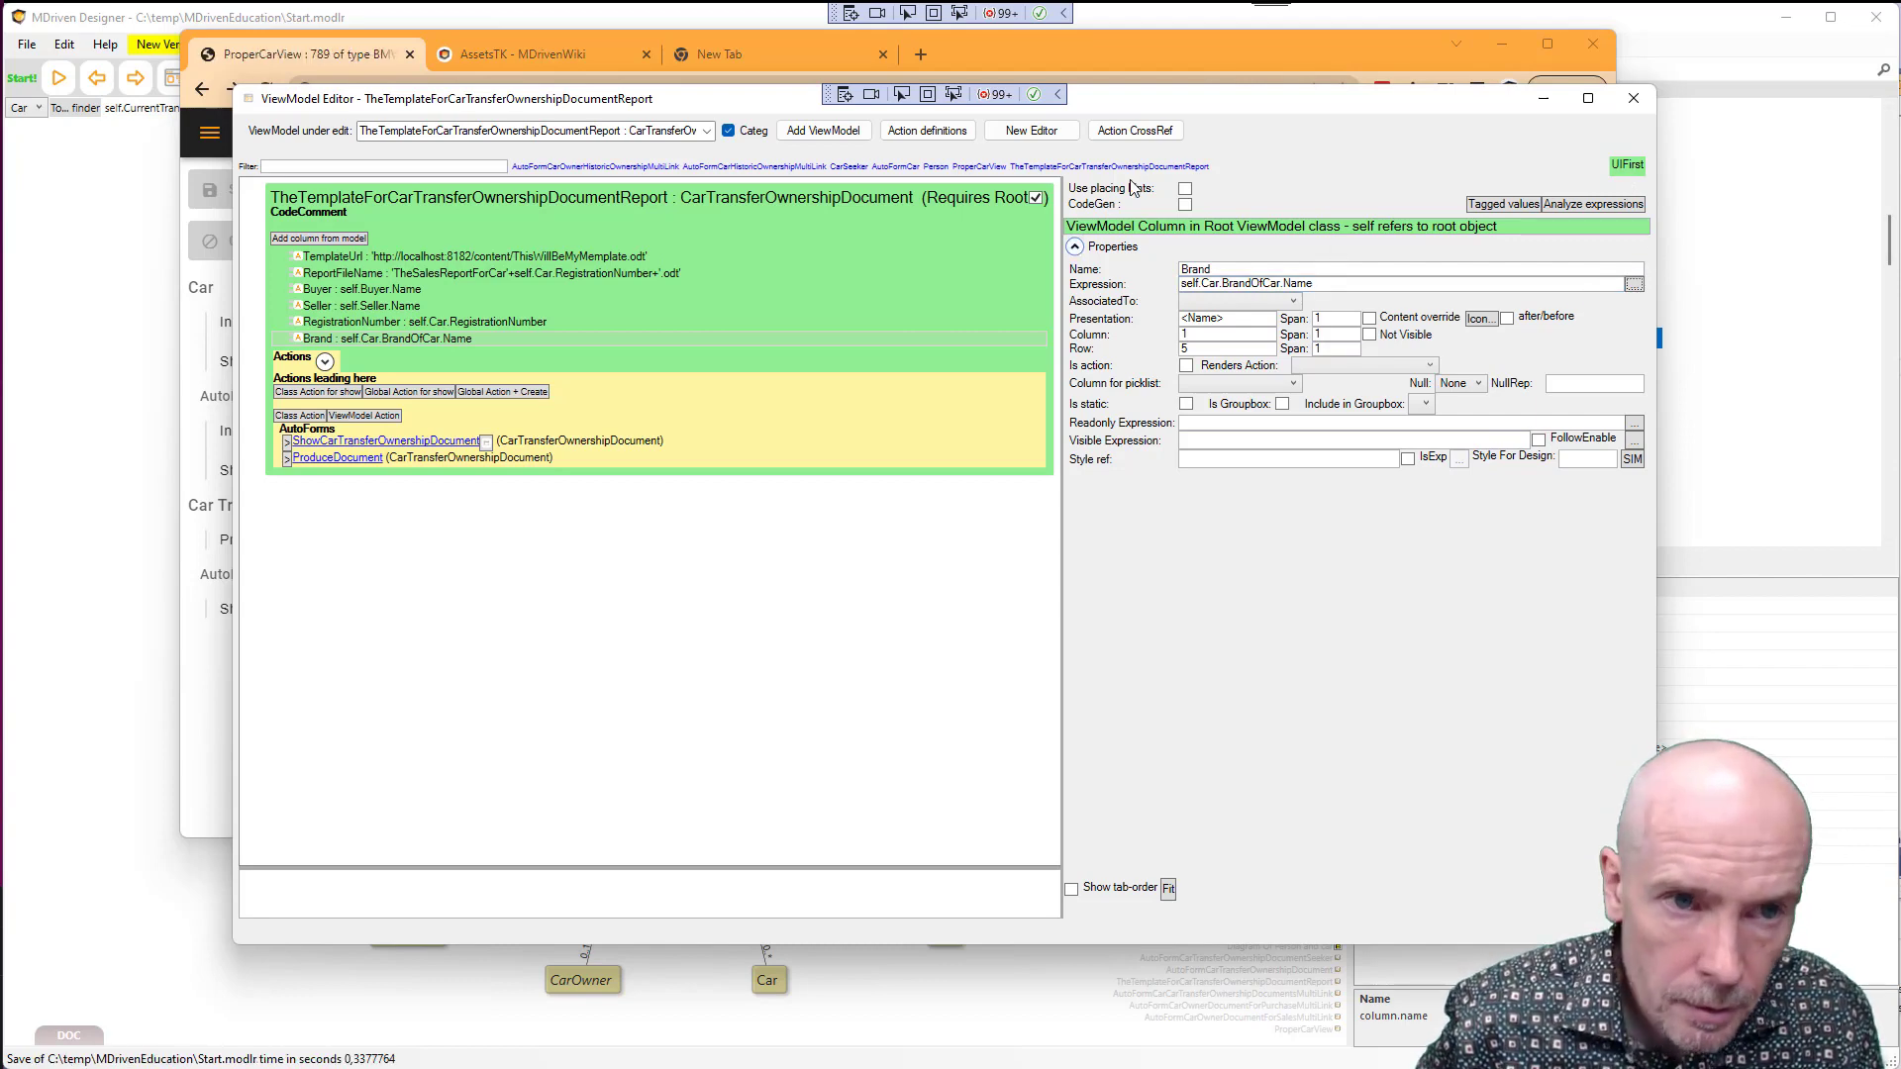
Switch to the web app in the browser, produce the document for the selected ownership transfer, and open the downloaded report in Word
{"action": "left_click_drag", "start_coordinate": [733, 100], "coordinate": [849, 104]}
{"action": "left_click", "coordinate": [280, 720]}
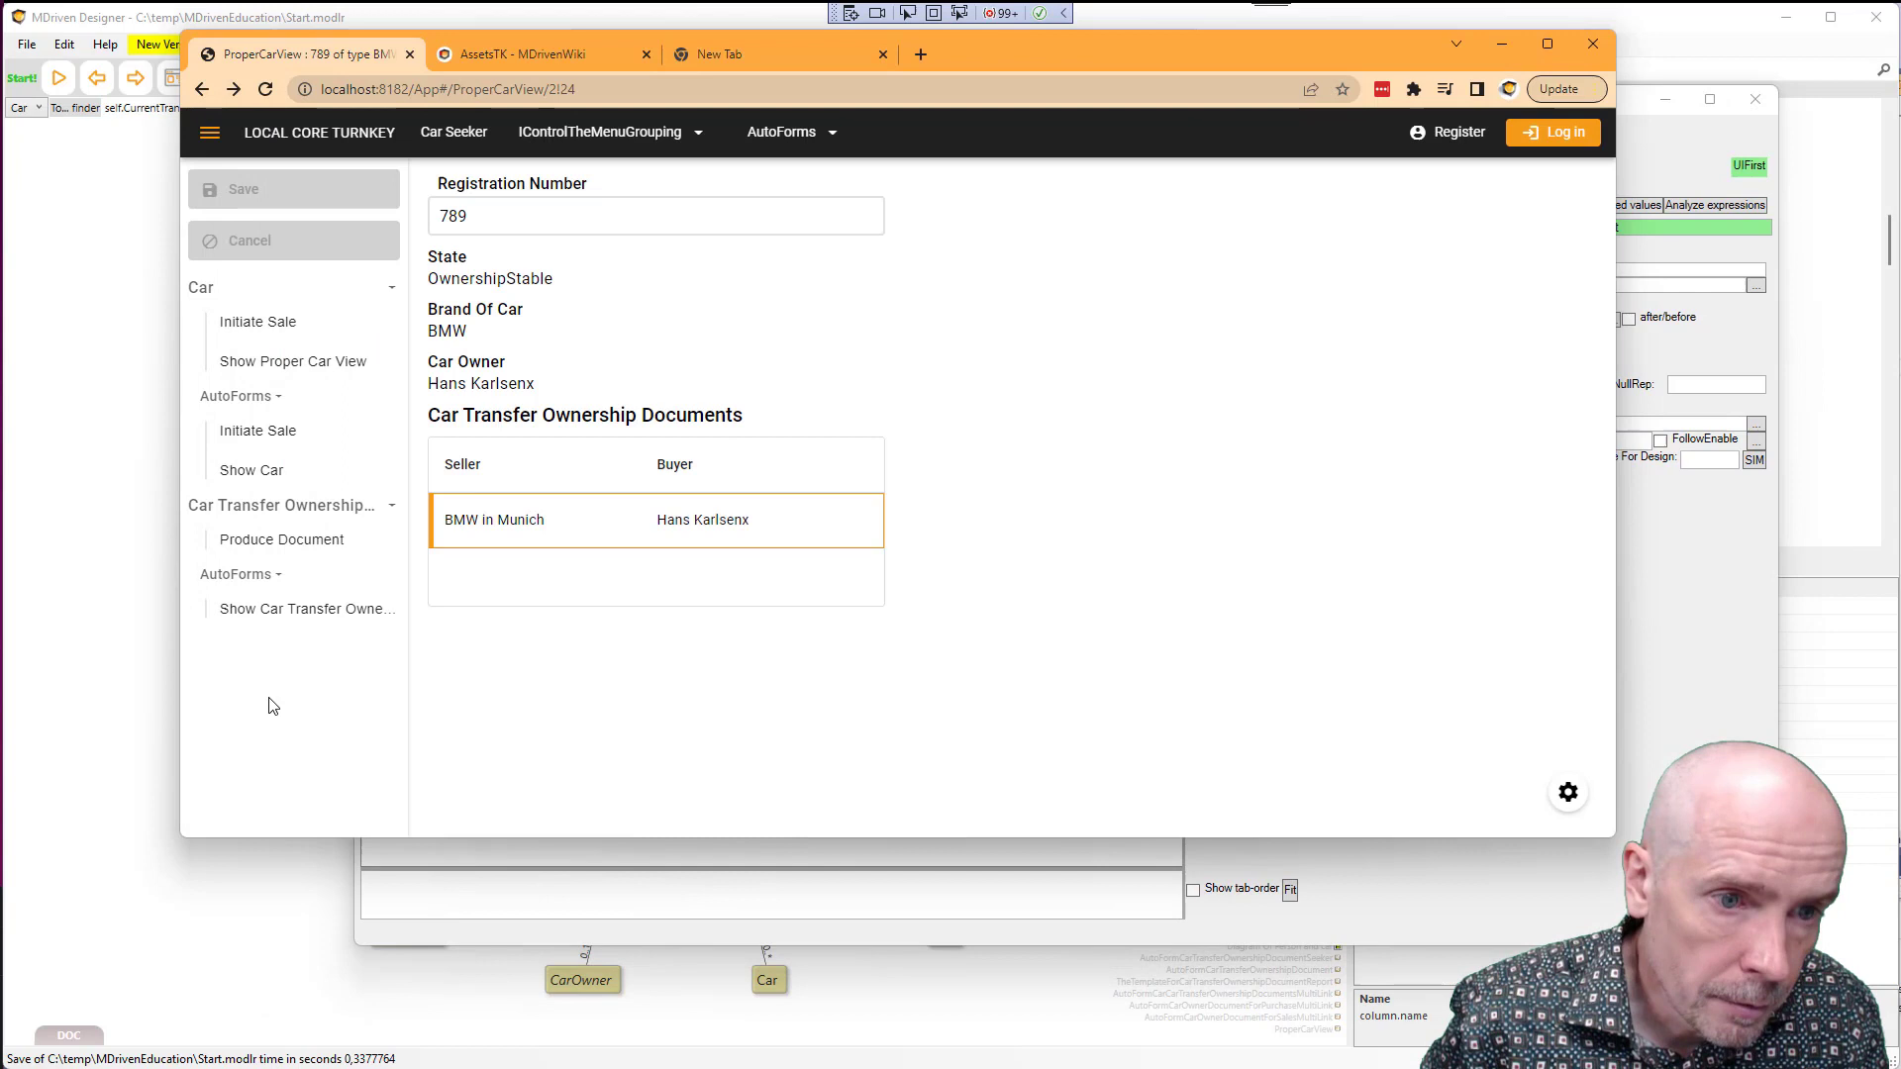
{"action": "left_click", "coordinate": [287, 539]}
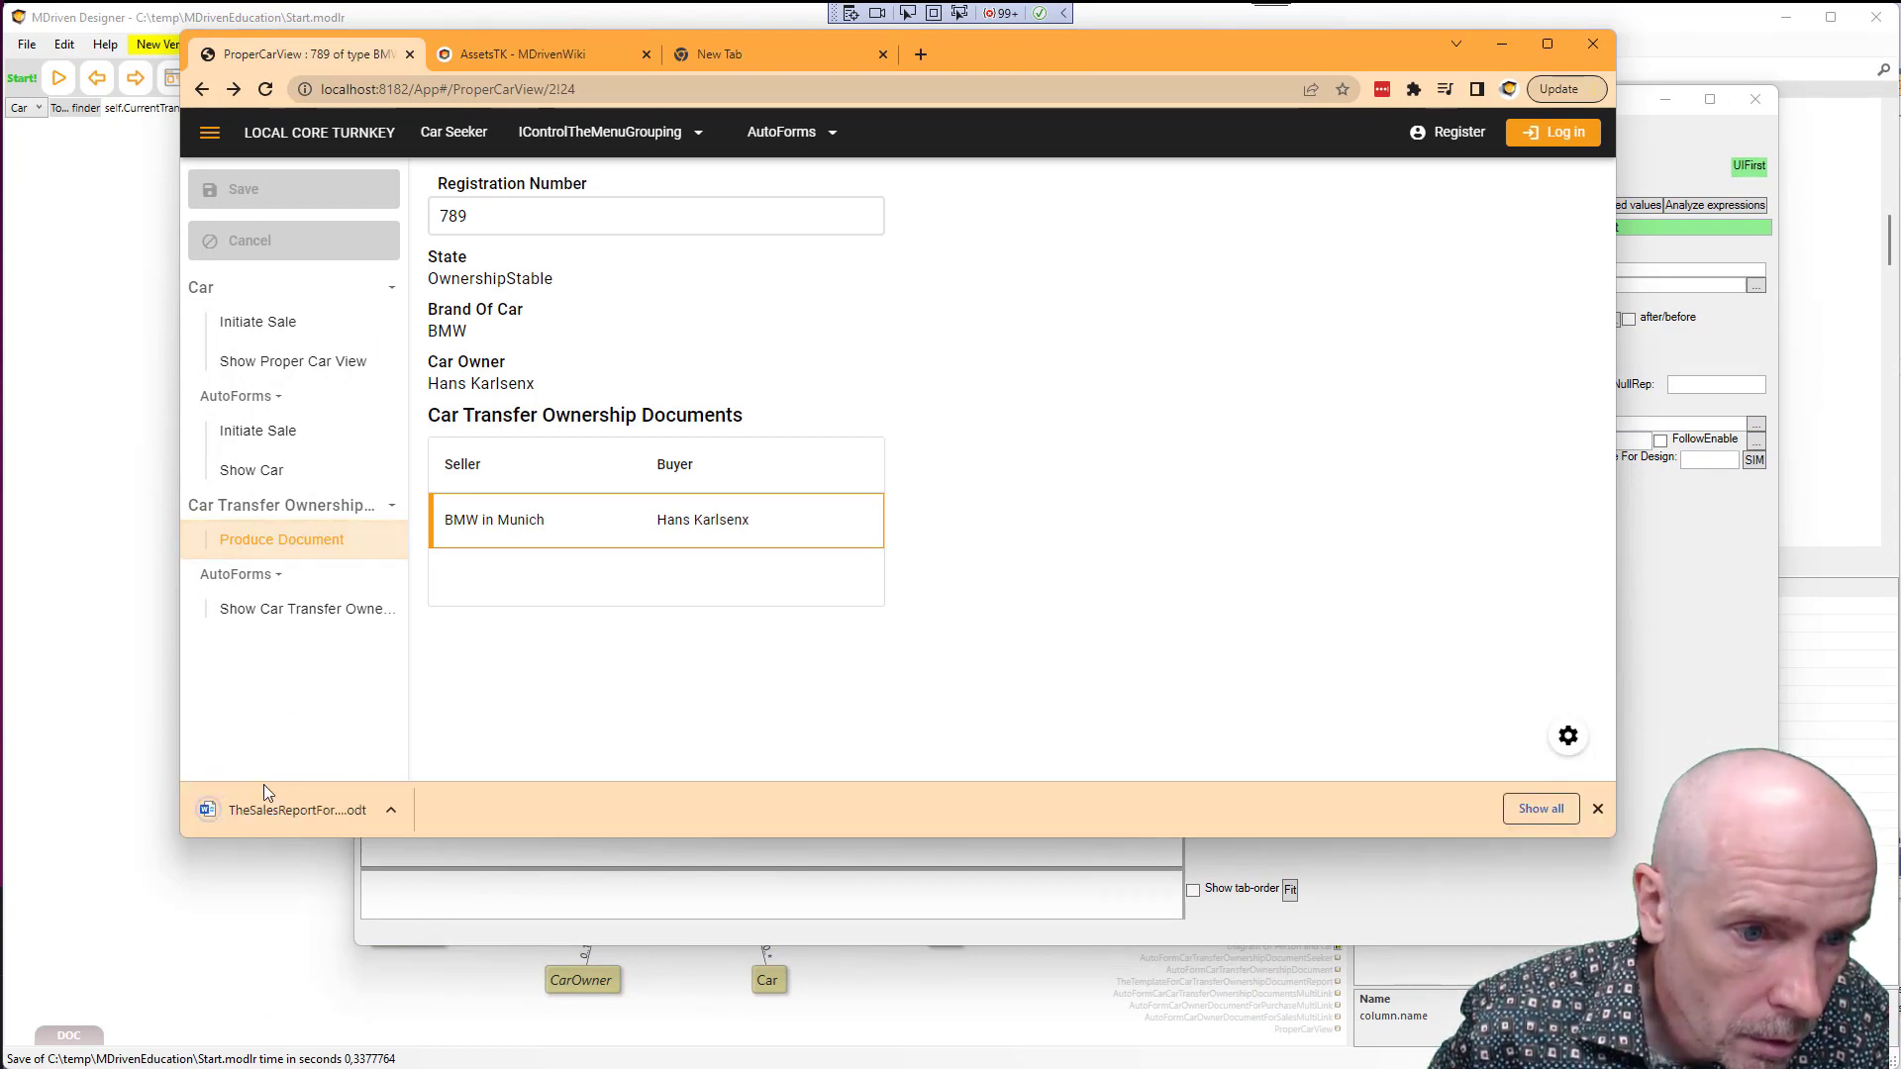
{"action": "left_click", "coordinate": [268, 807]}
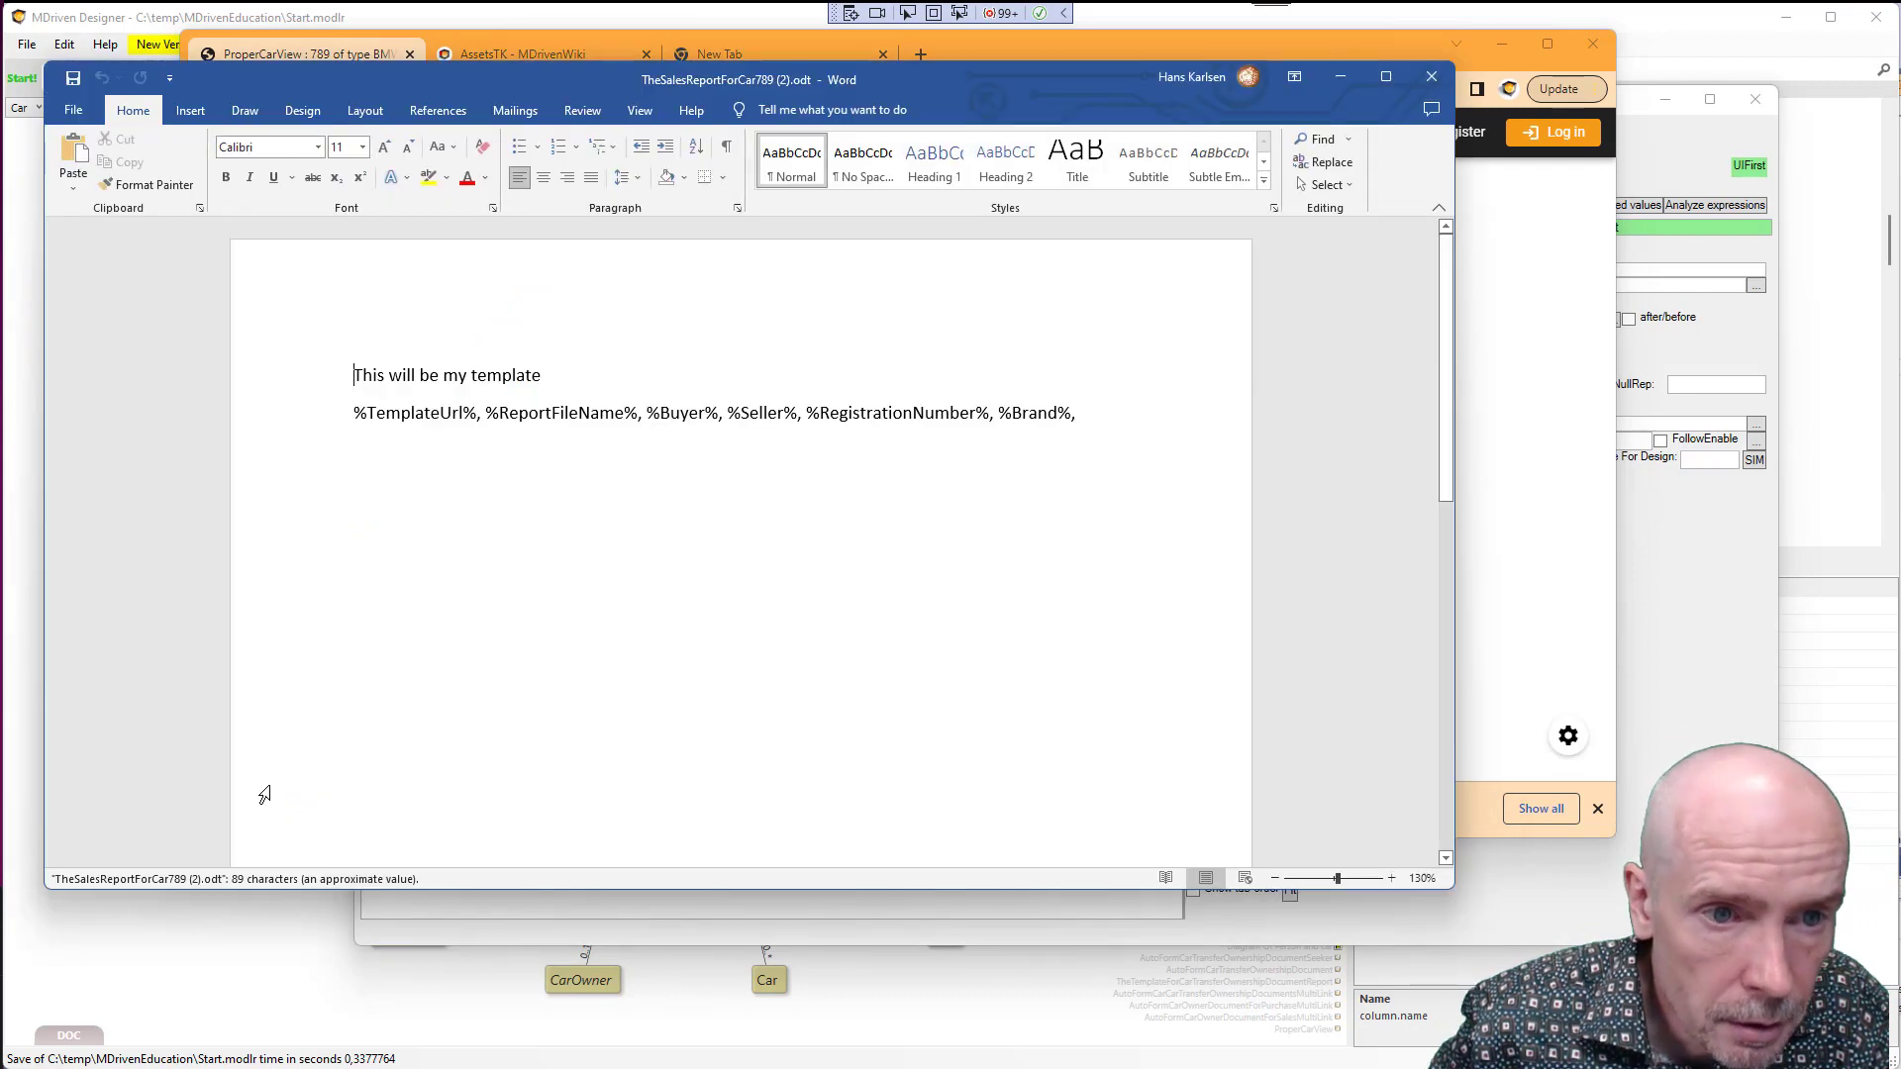
Copy the line of column tags from the generated report and paste it below %meta% in ThisWillBeMyMemplate.odt from the Content folder
{"action": "left_click_drag", "start_coordinate": [354, 412], "coordinate": [1090, 411]}
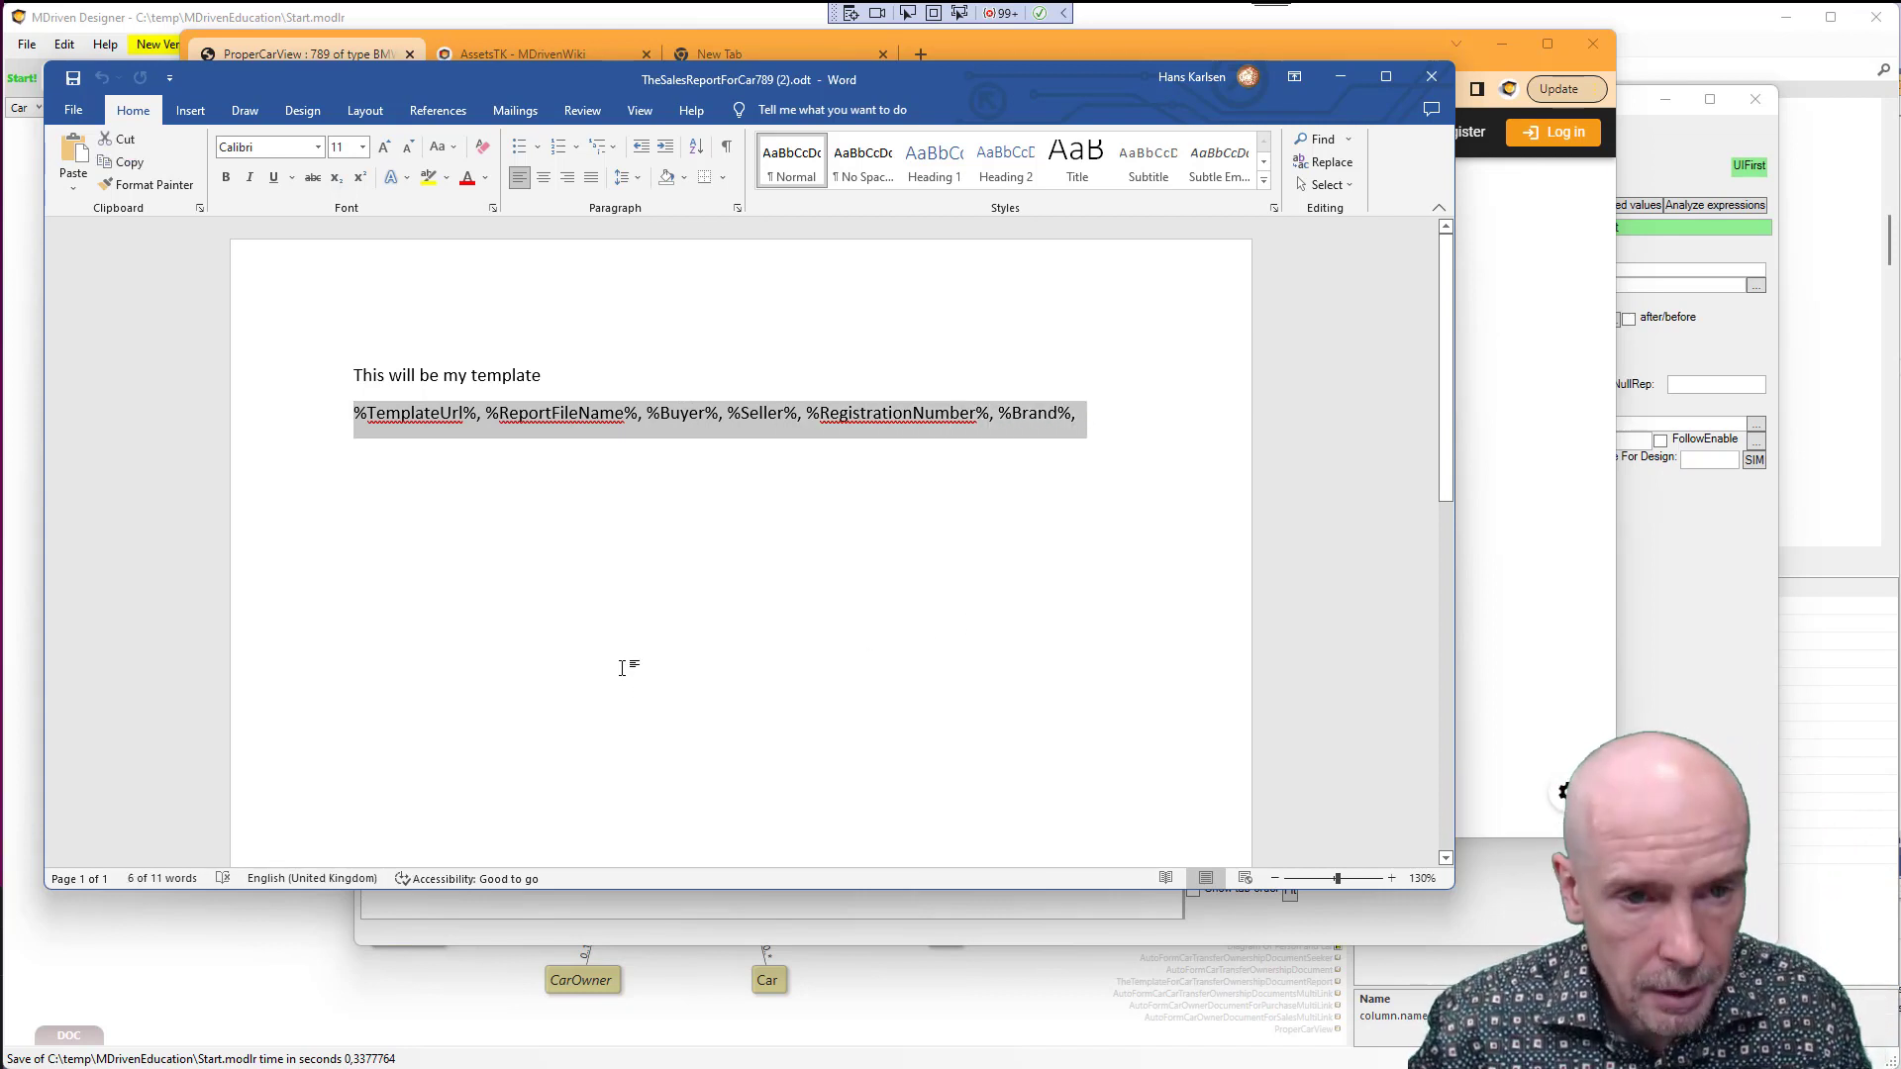
{"action": "key", "text": "ctrl+c"}
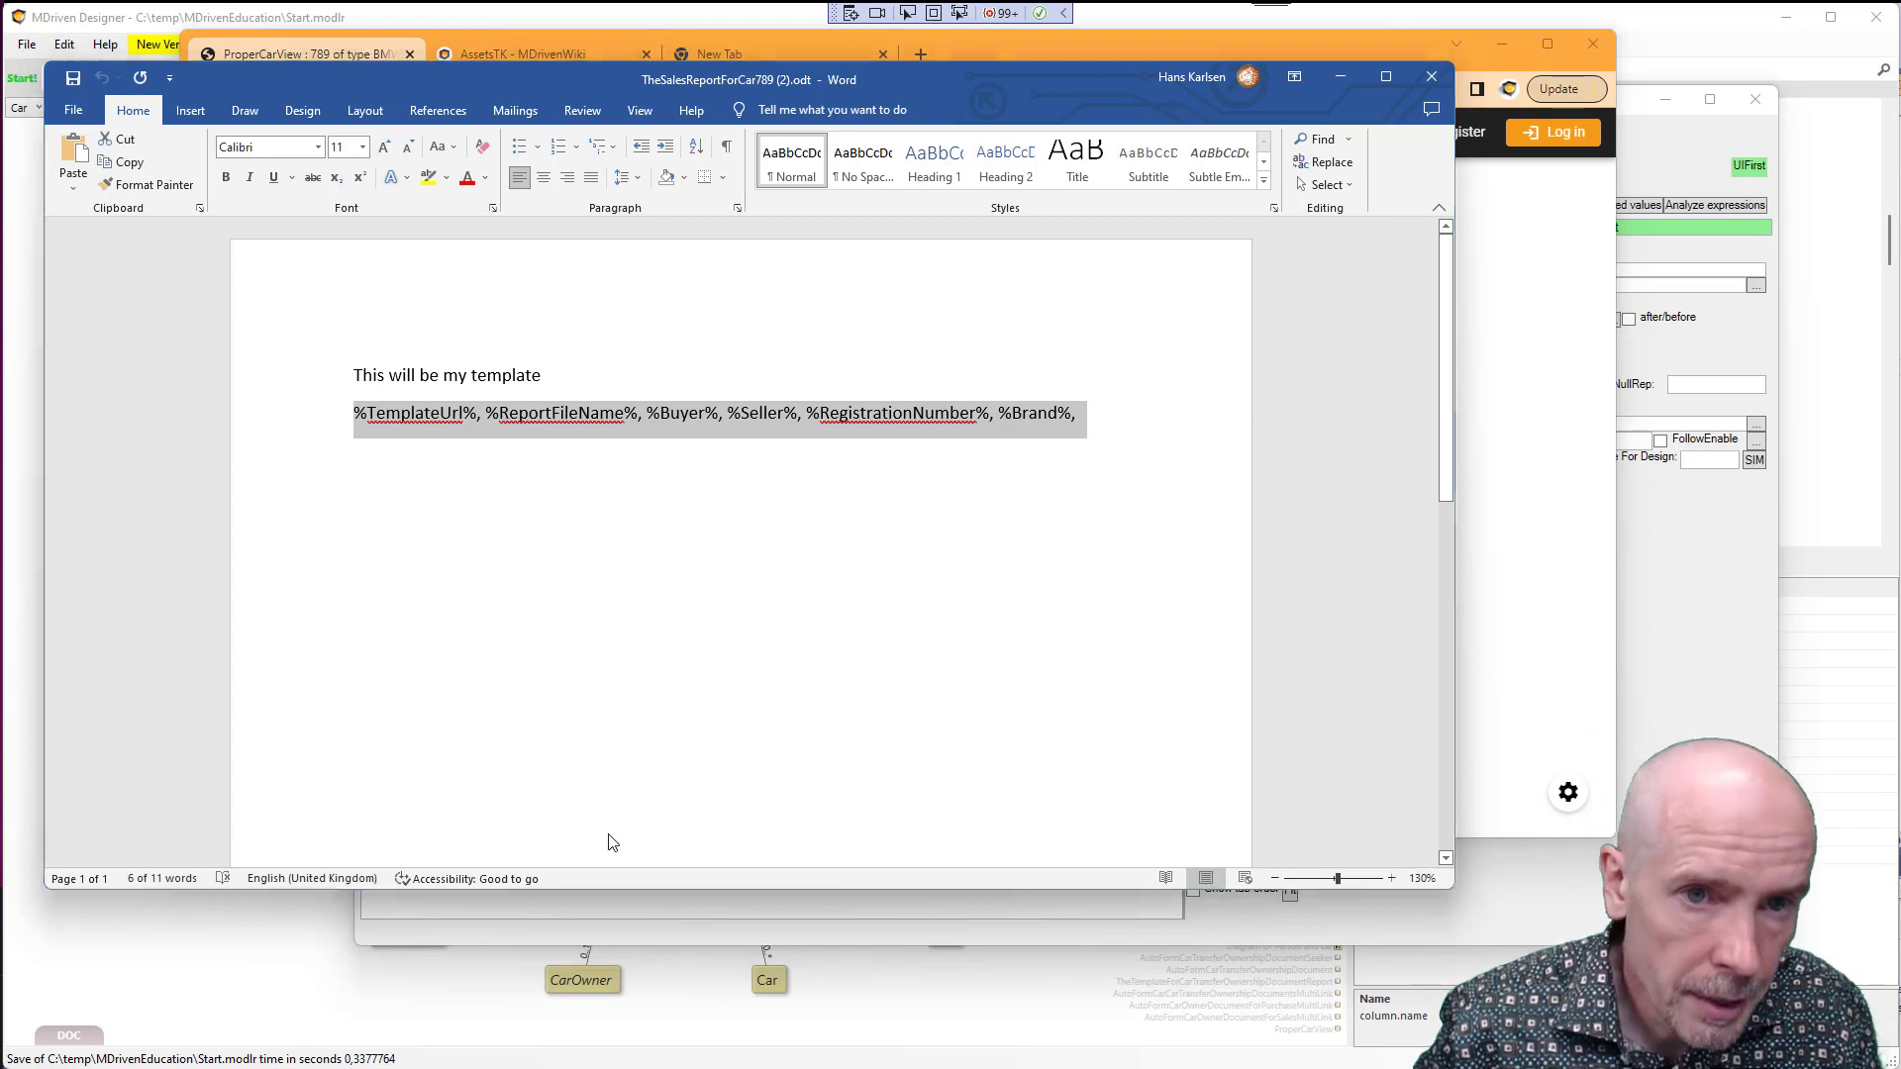
{"action": "key", "text": "alt+Tab"}
{"action": "key", "text": "alt+Tab"}
{"action": "key", "text": "alt+Tab"}
{"action": "key", "text": "alt+Tab"}
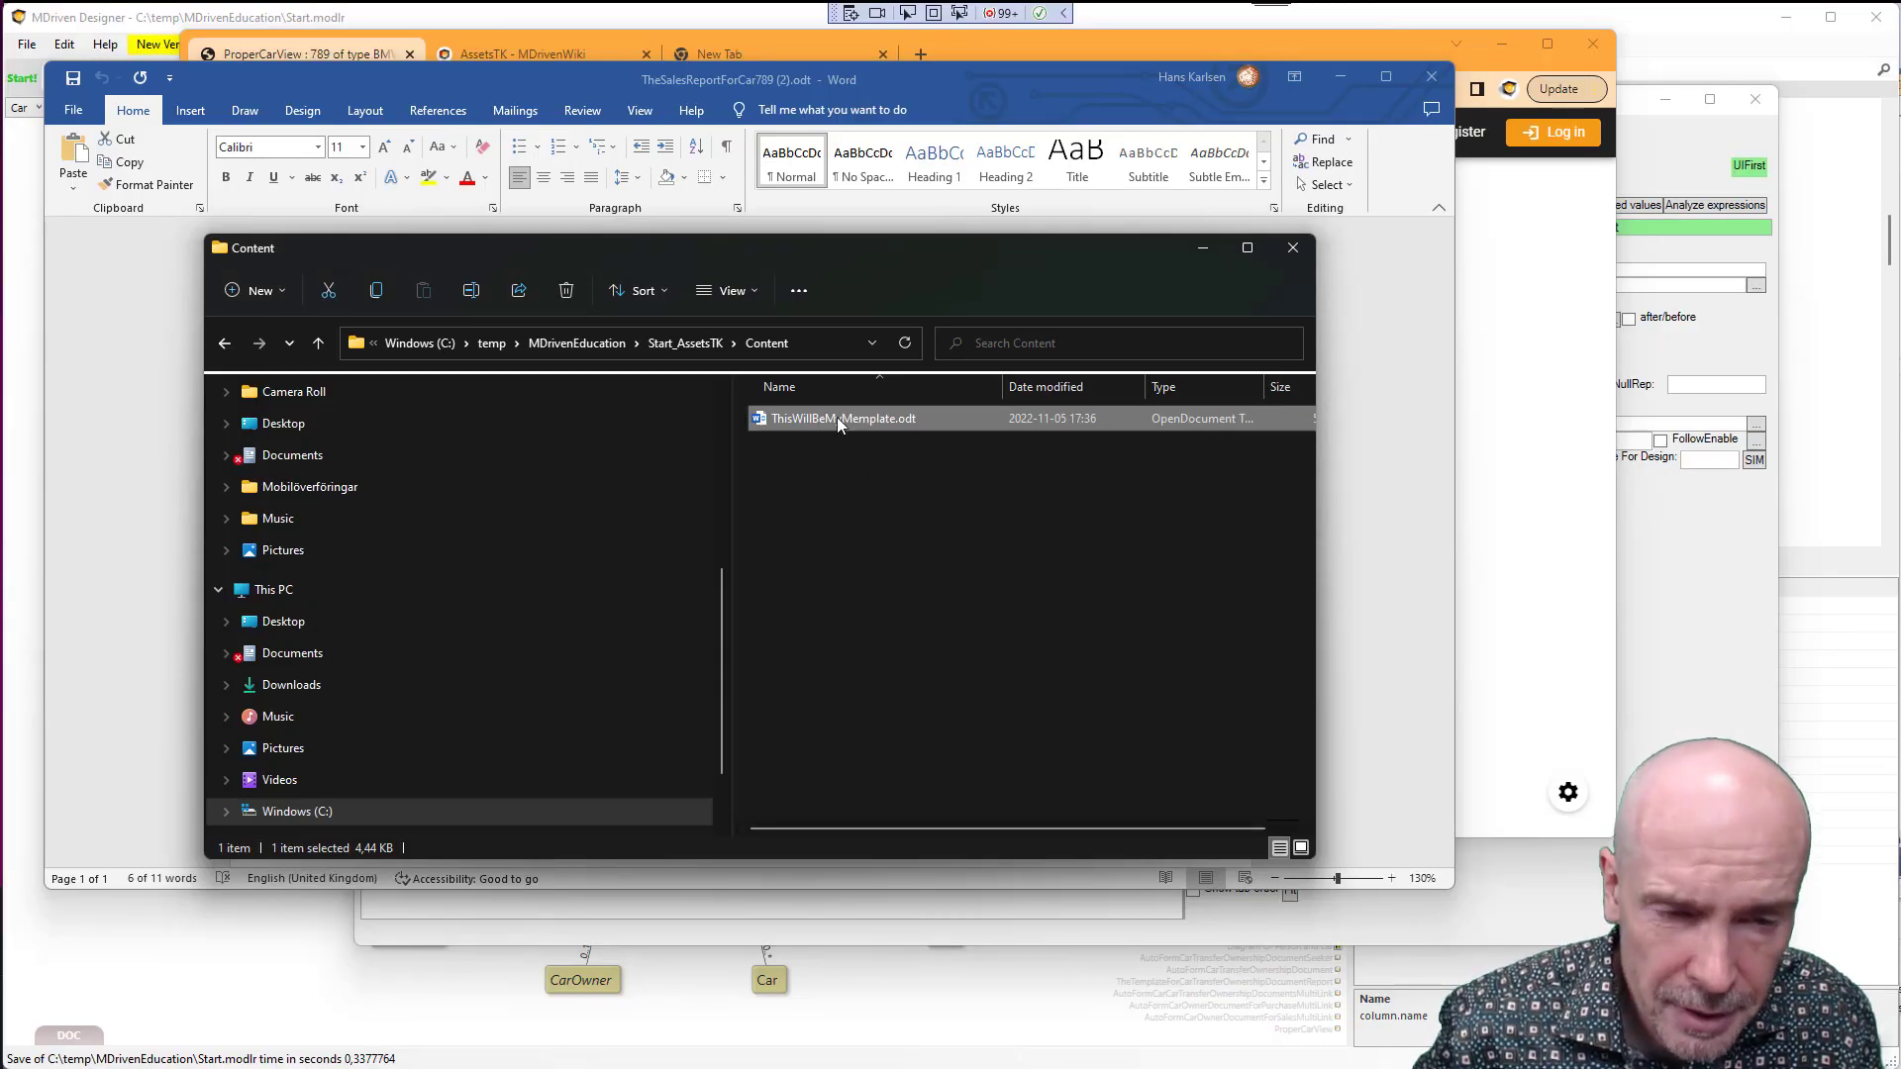
{"action": "double_click", "coordinate": [835, 418]}
{"action": "left_click", "coordinate": [458, 460]}
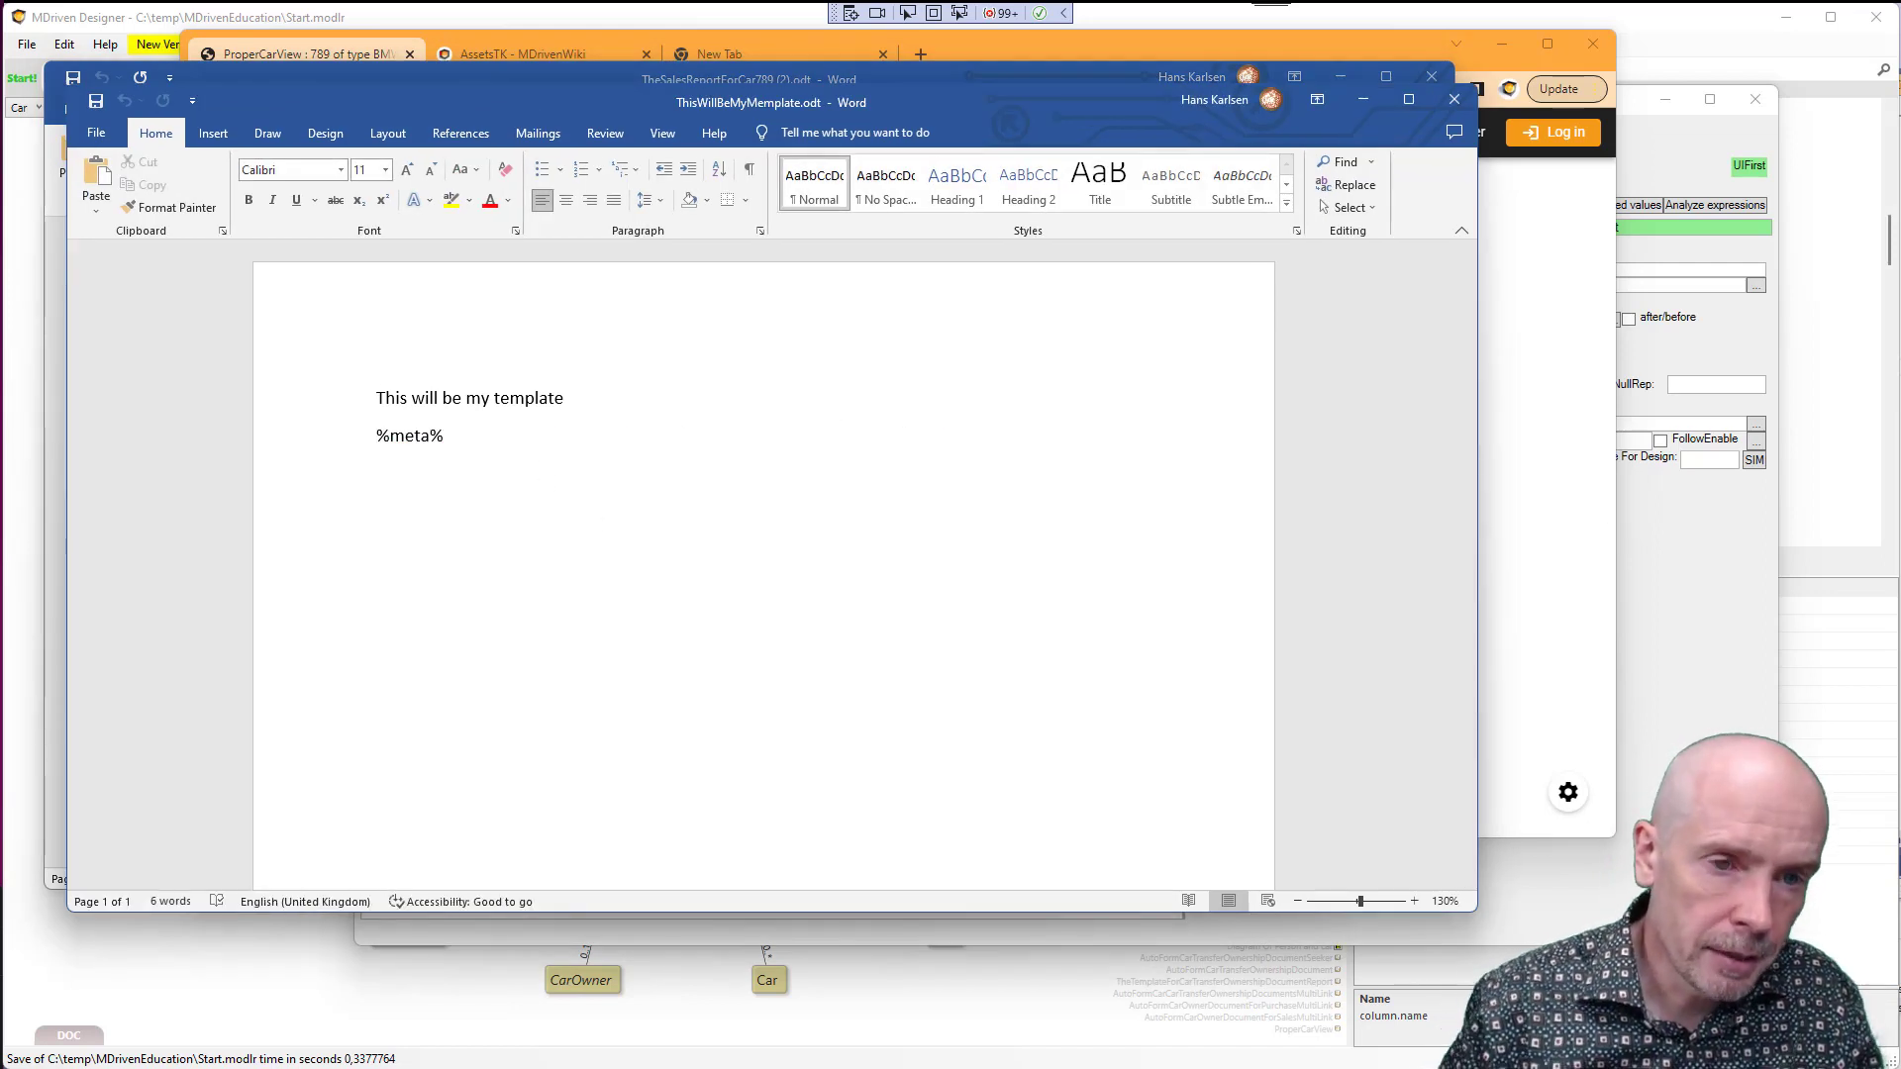
{"action": "key", "text": "Return"}
{"action": "key", "text": "ctrl+v"}
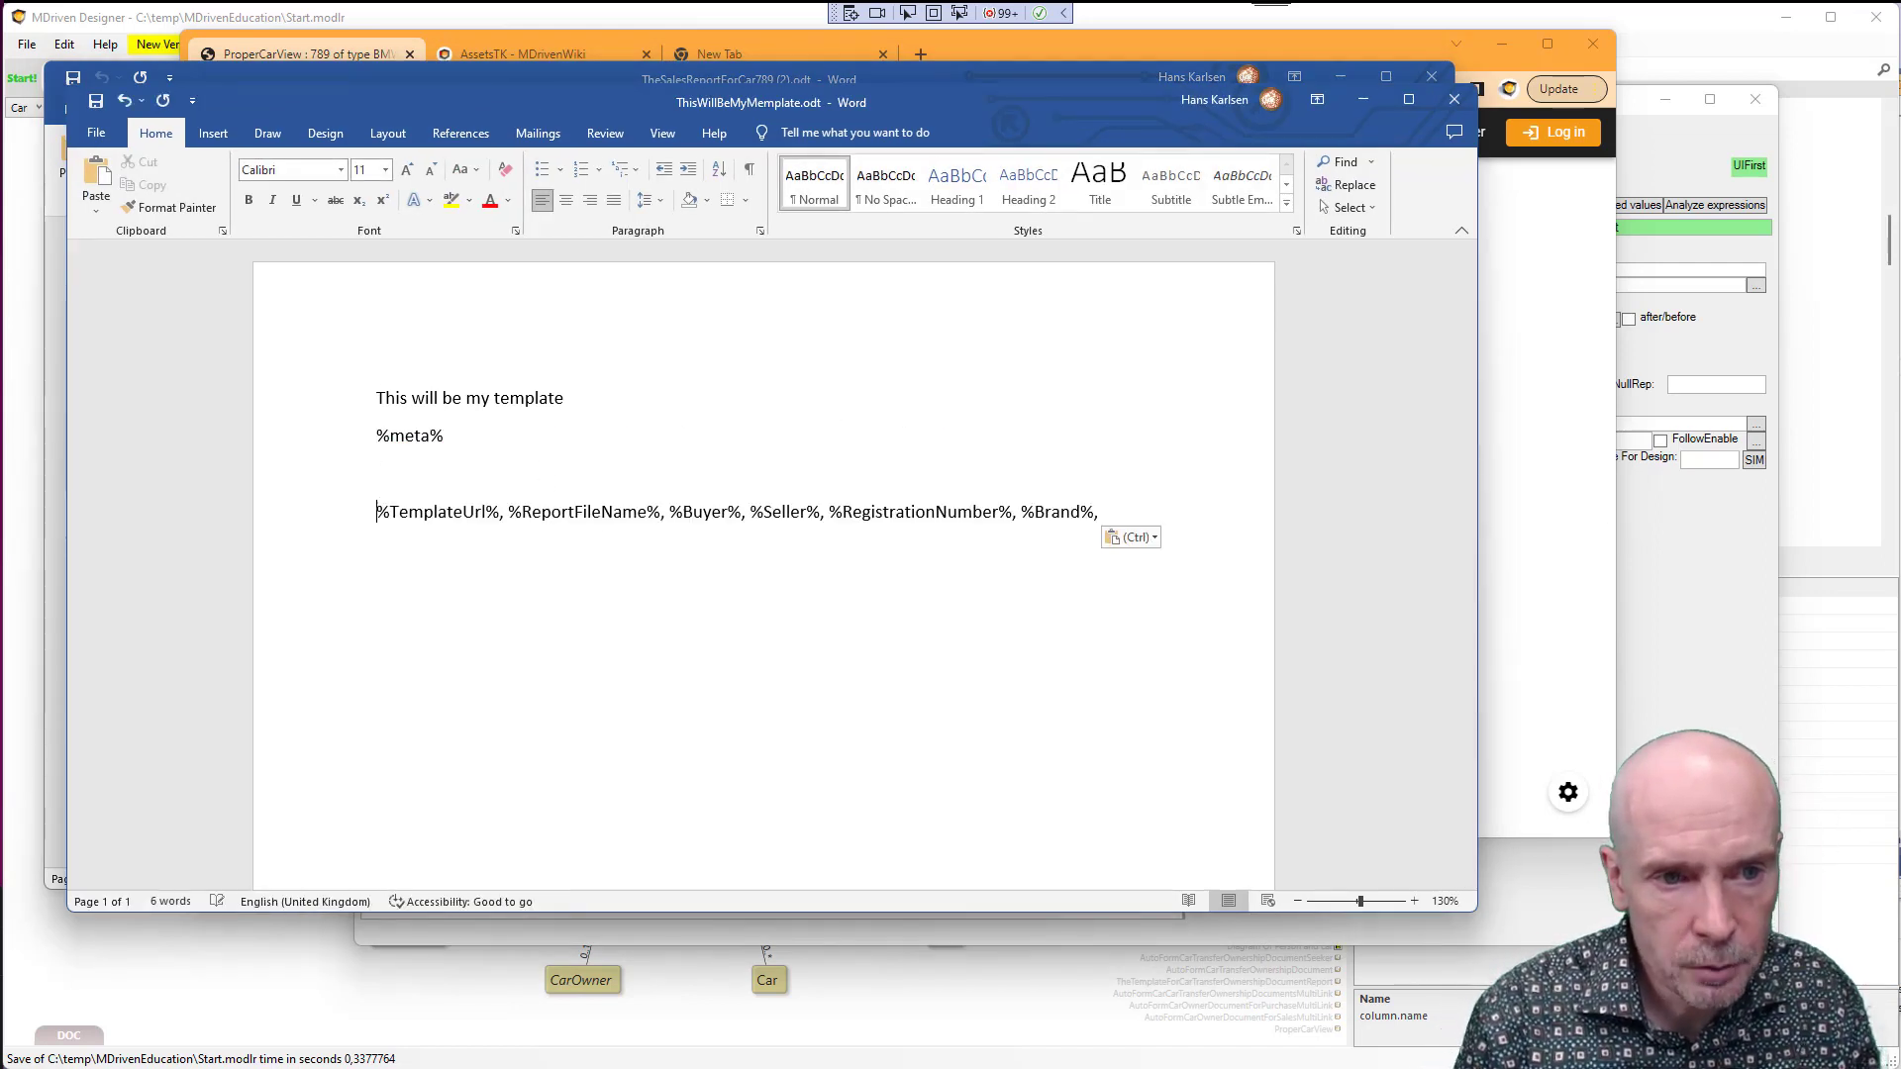
Delete the %TemplateUrl% and %ReportFileName% tags from the pasted line in the template
{"action": "key", "text": "ctrl+Right"}
{"action": "key", "text": "ctrl+Right"}
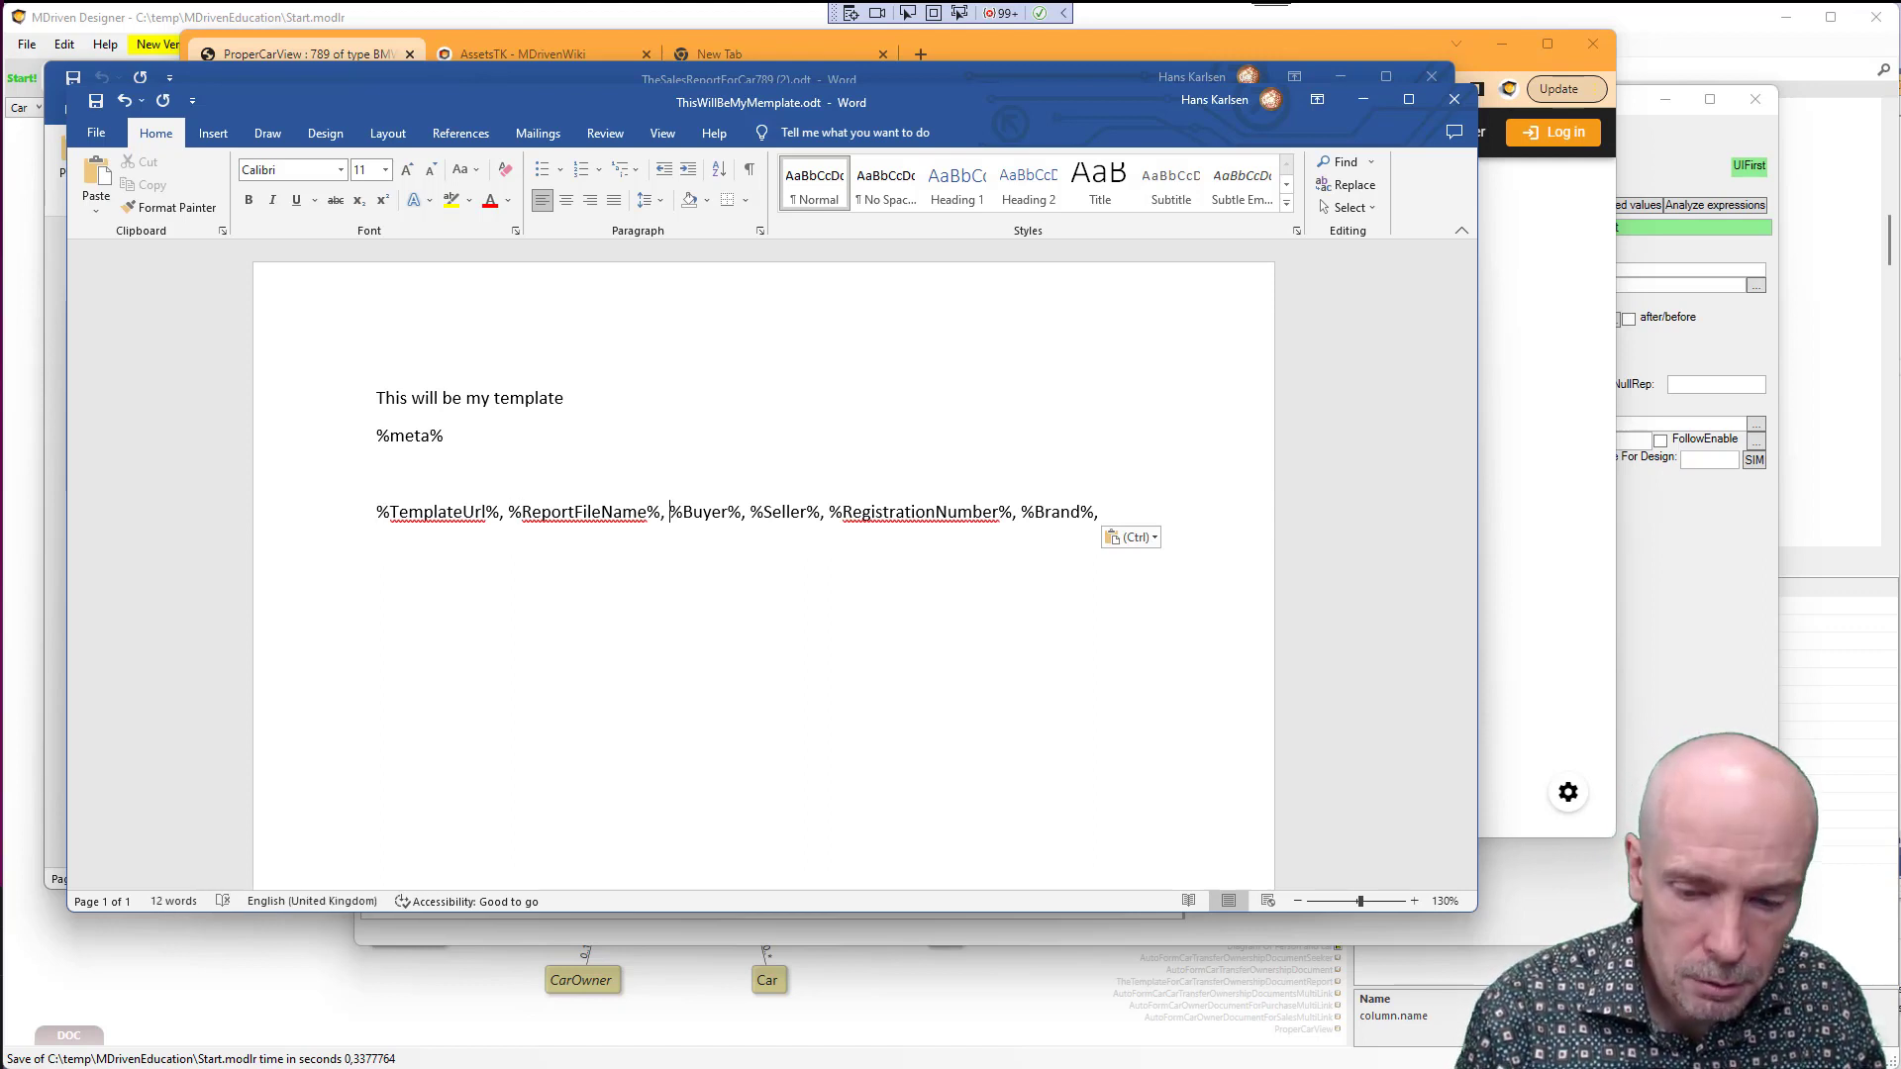
{"action": "key", "text": "BackSpace"}
{"action": "key", "text": "shift+Home"}
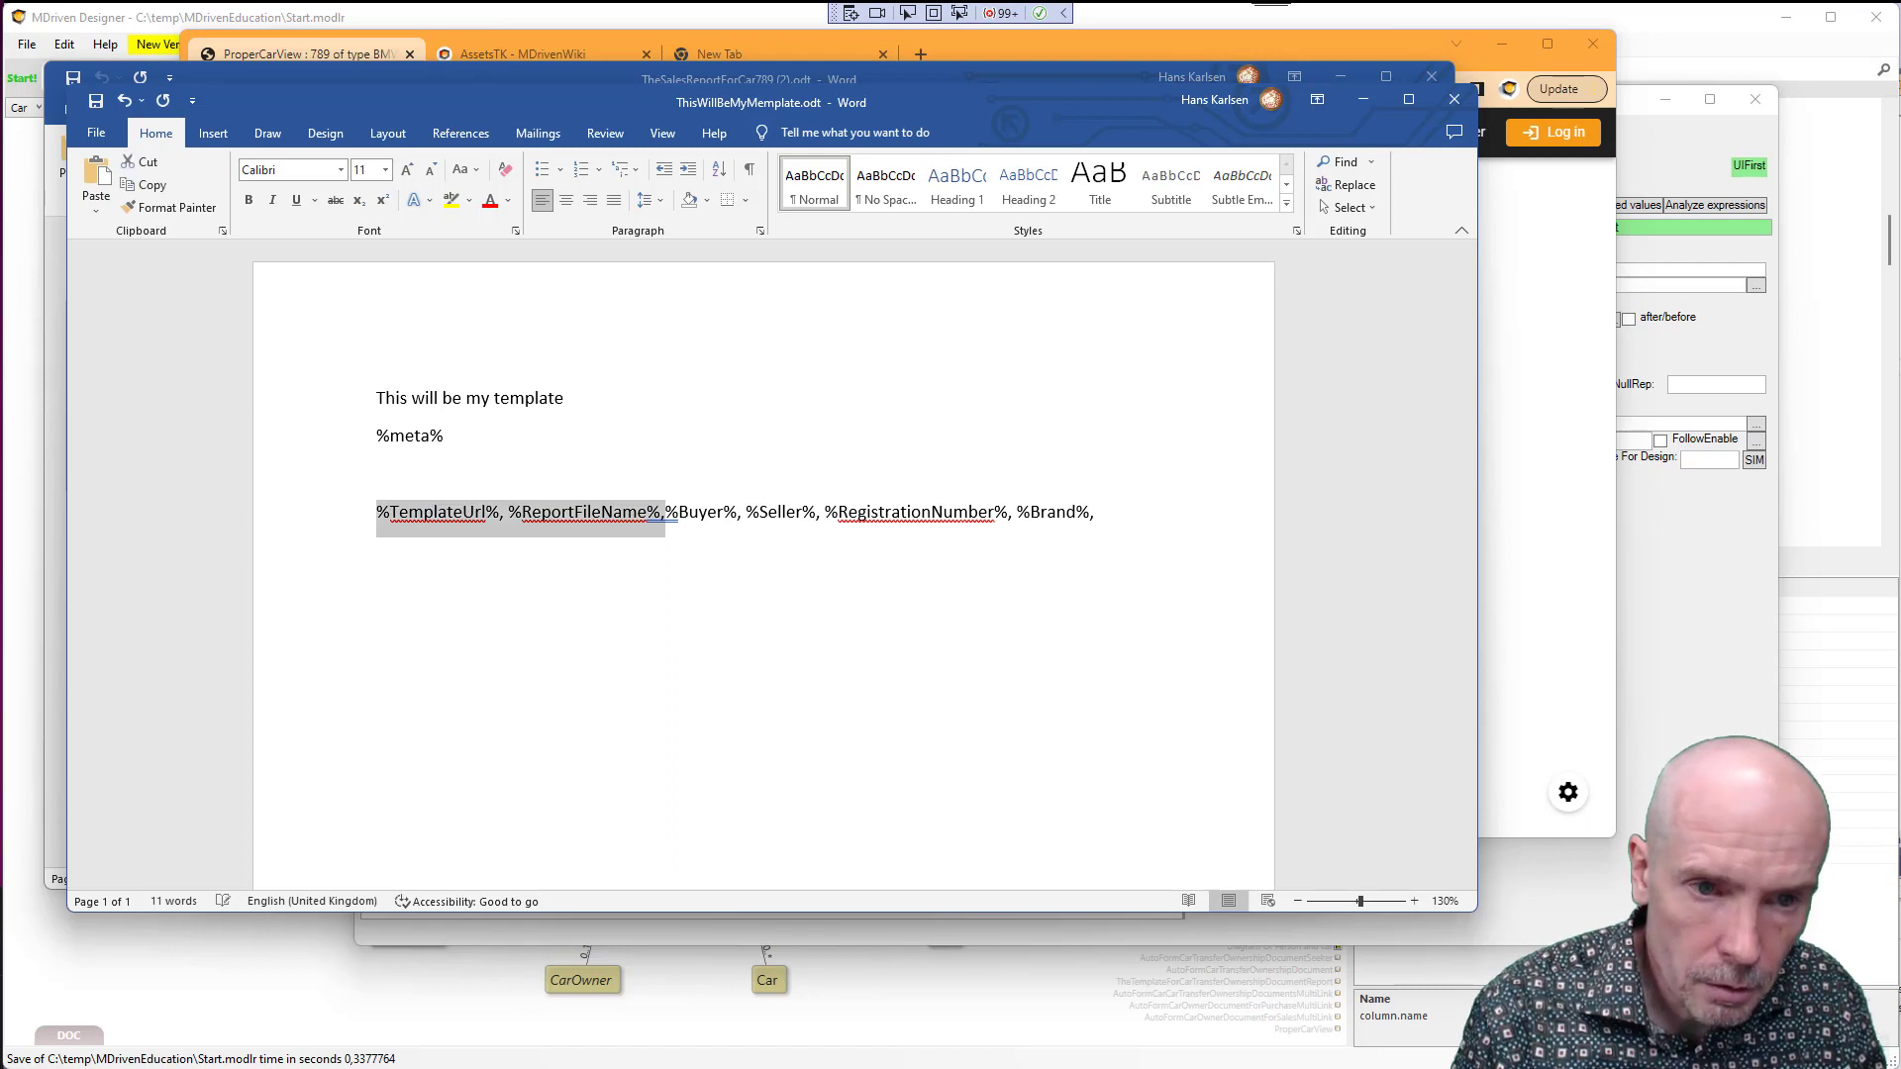
{"action": "key", "text": "Delete"}
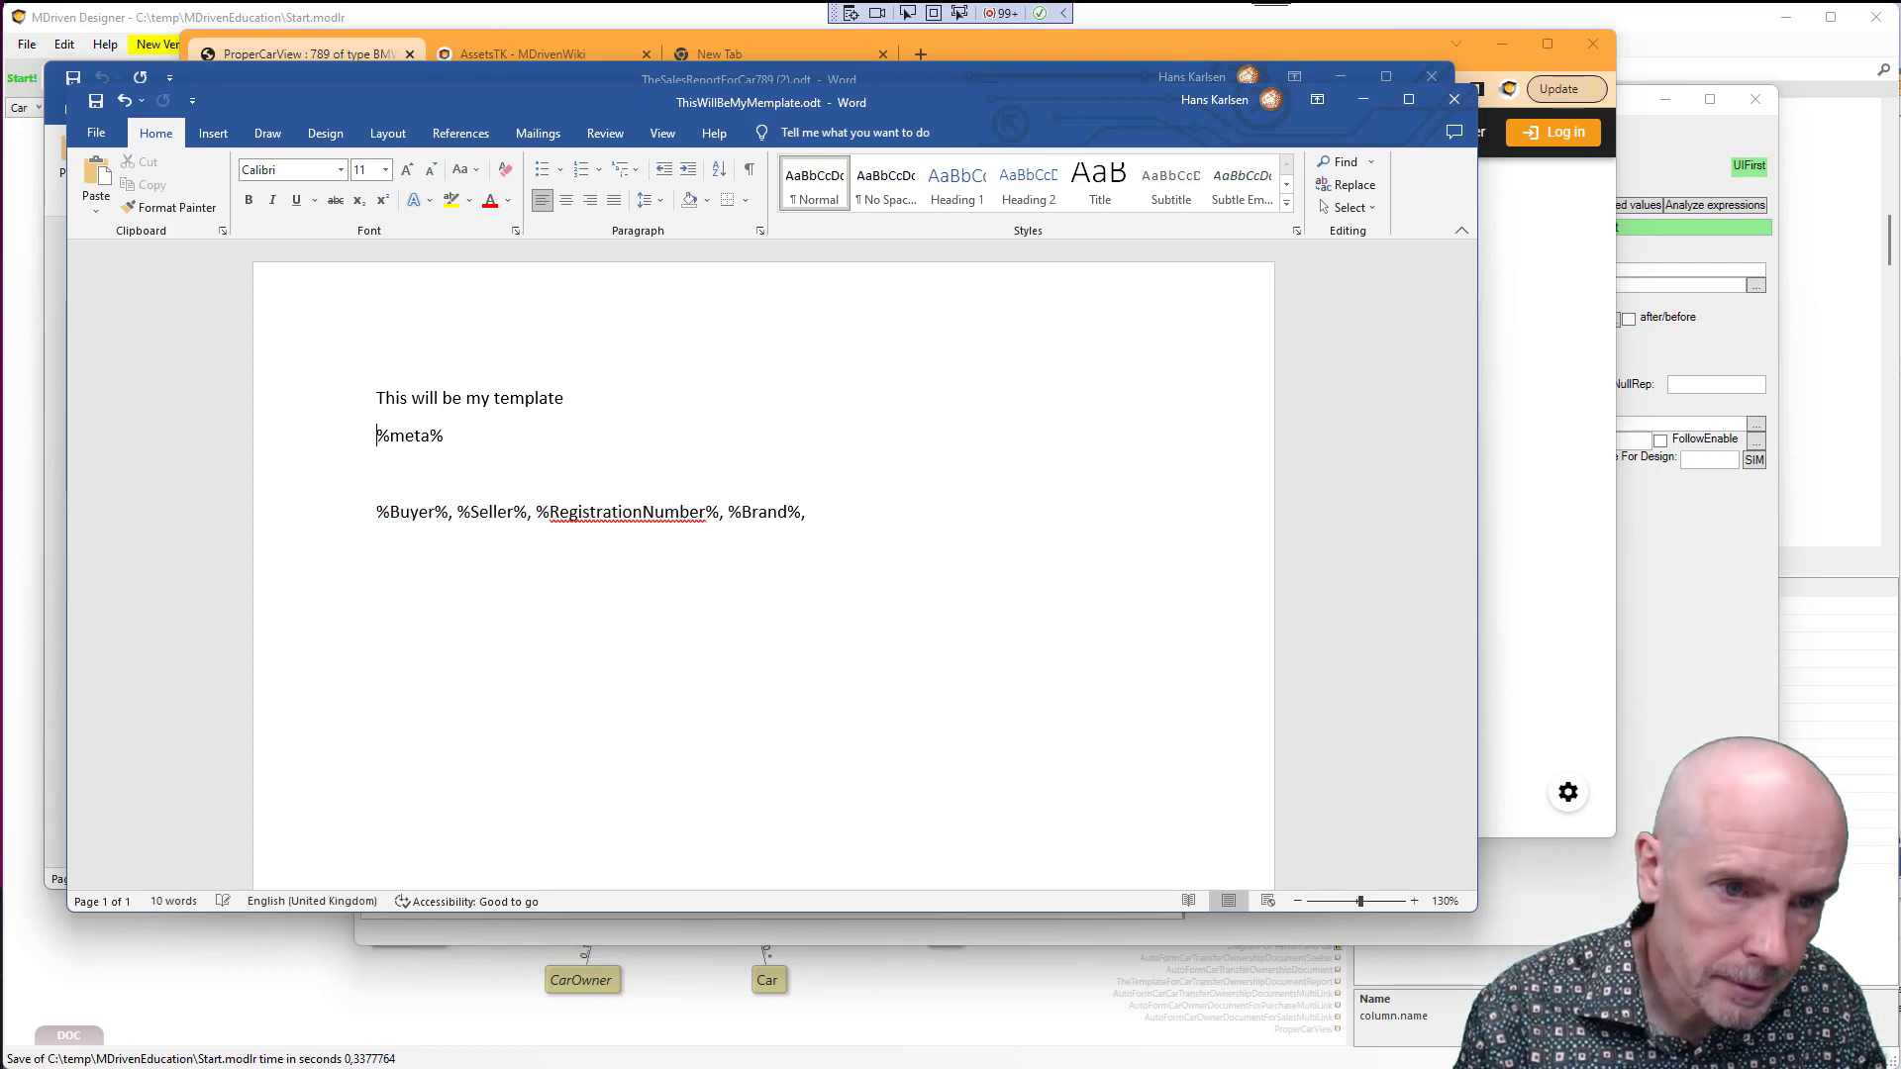
Start a new line above the tags with "The buyer named" and move the %Buyer% tag to its end
{"action": "key", "text": "Return"}
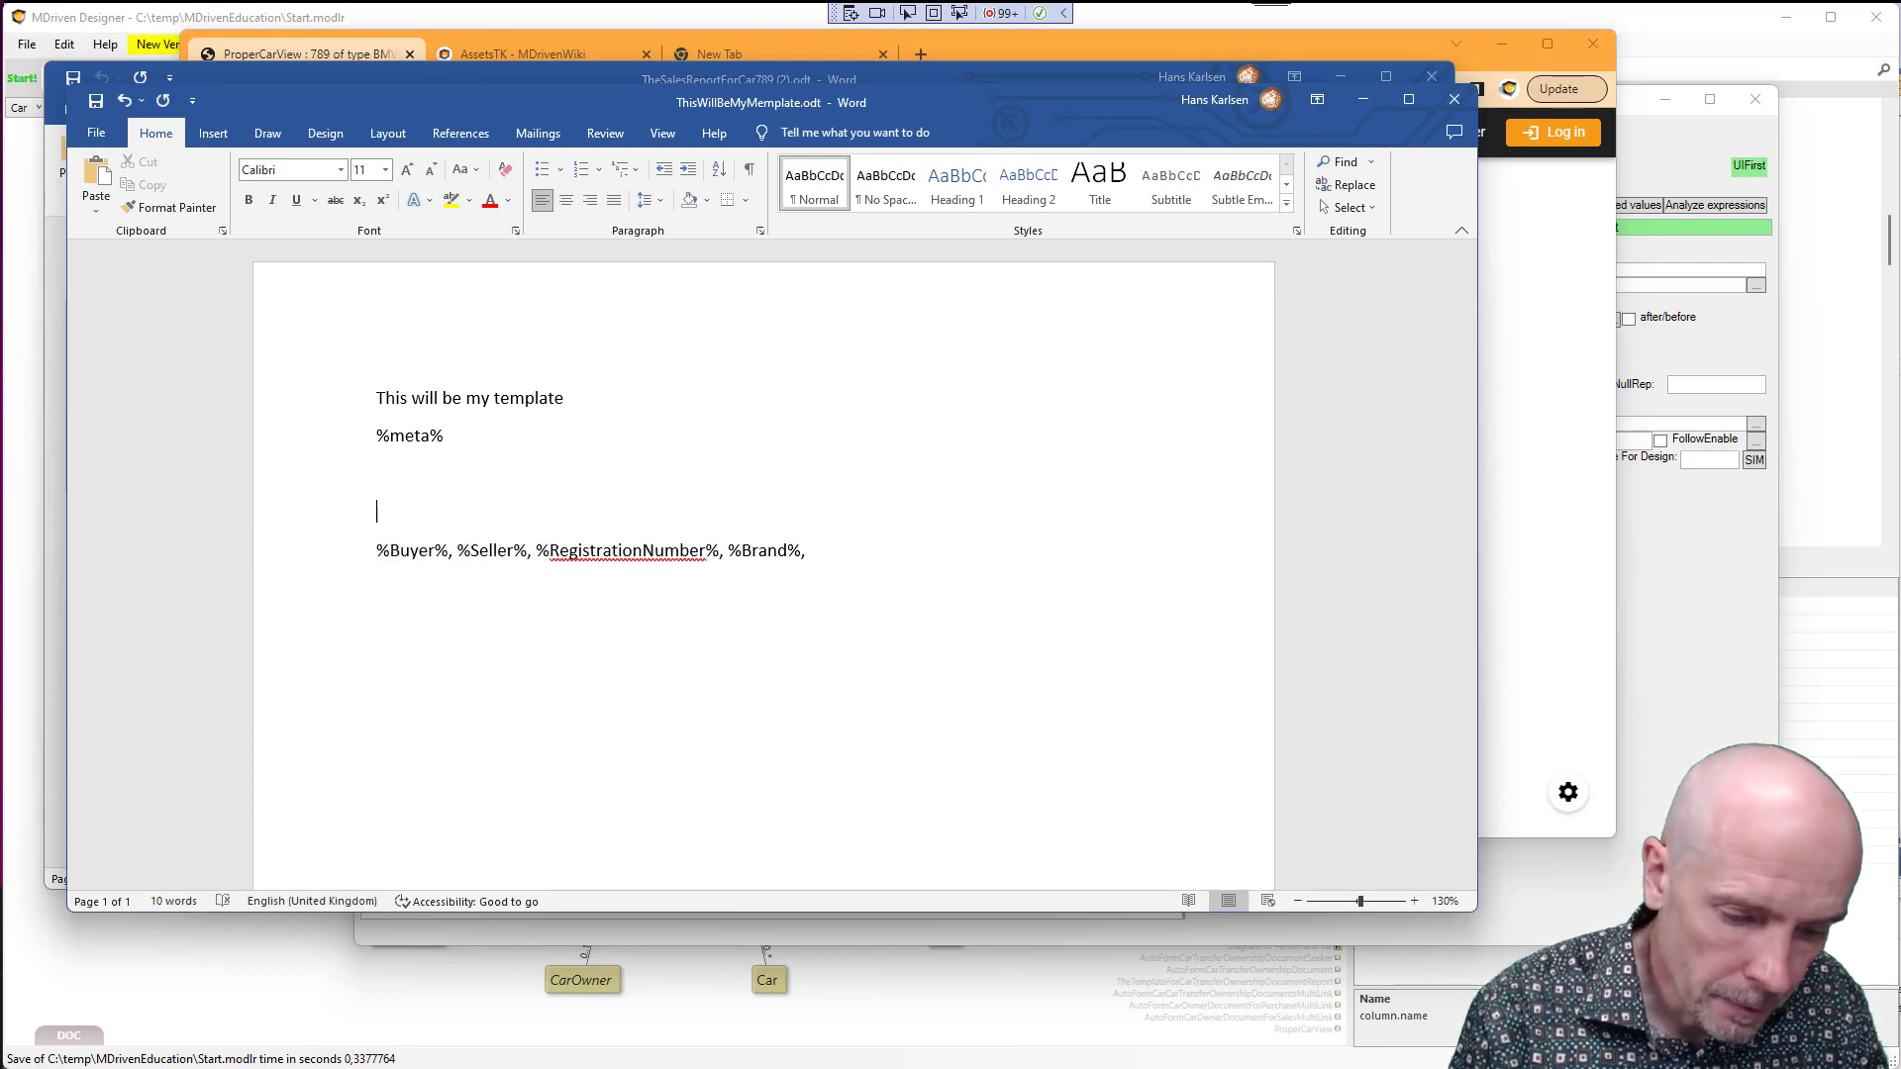
{"action": "type", "text": "The "}
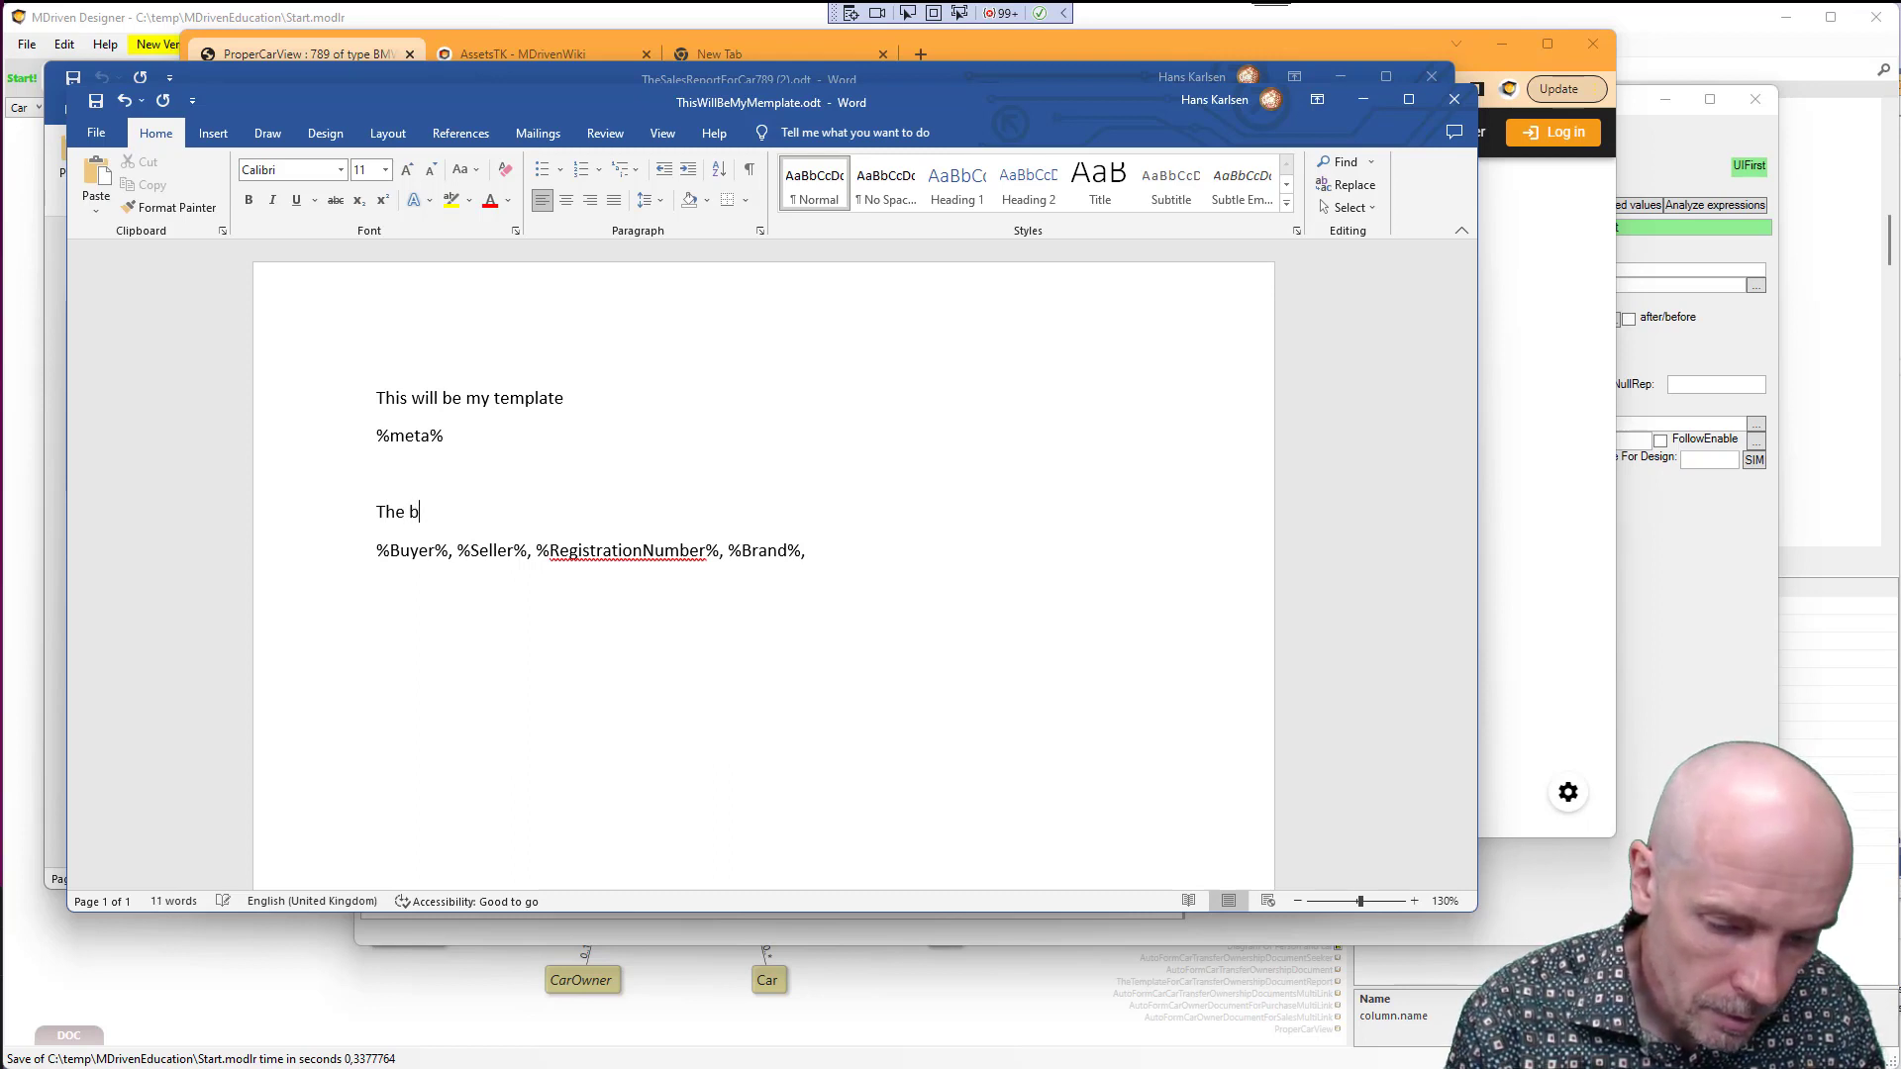
{"action": "type", "text": "buyer named"}
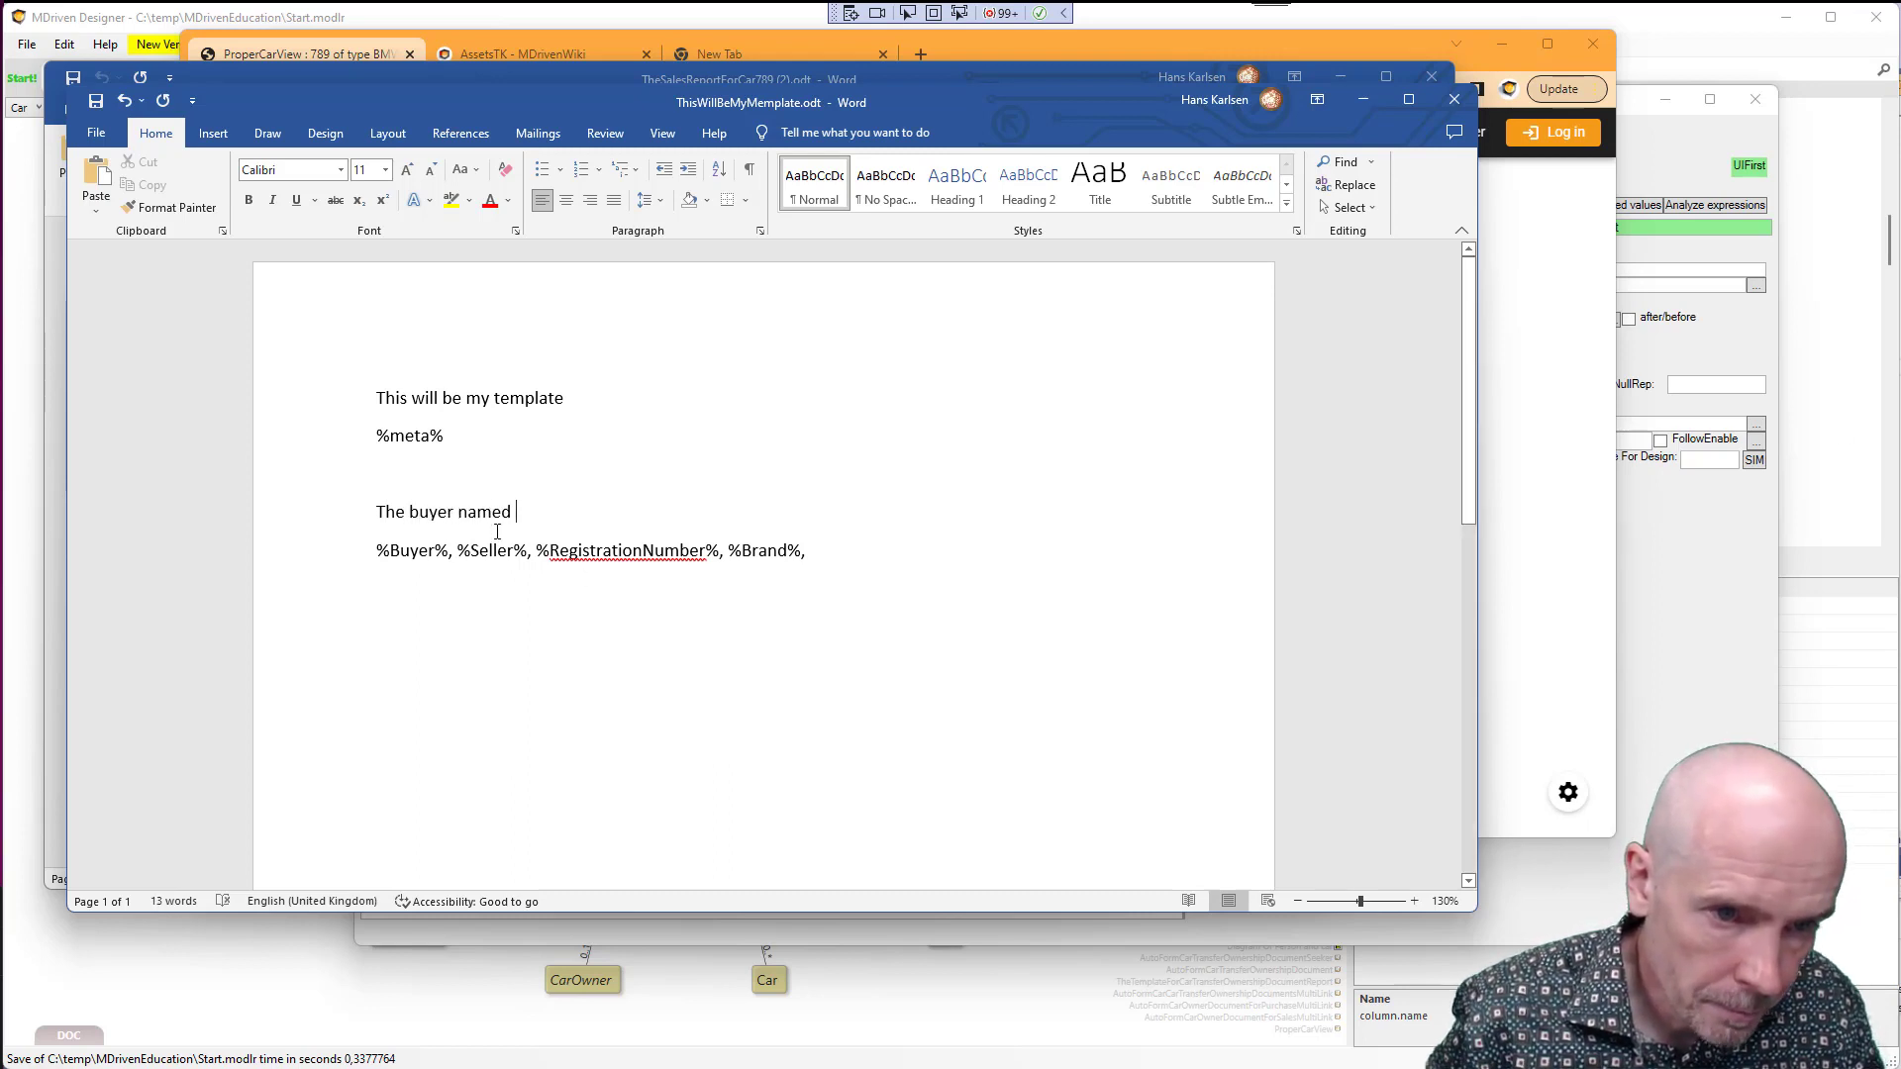
{"action": "key", "text": "ctrl+shift+Left"}
{"action": "key", "text": "ctrl+shift+Left"}
{"action": "key", "text": "ctrl+shift+Left"}
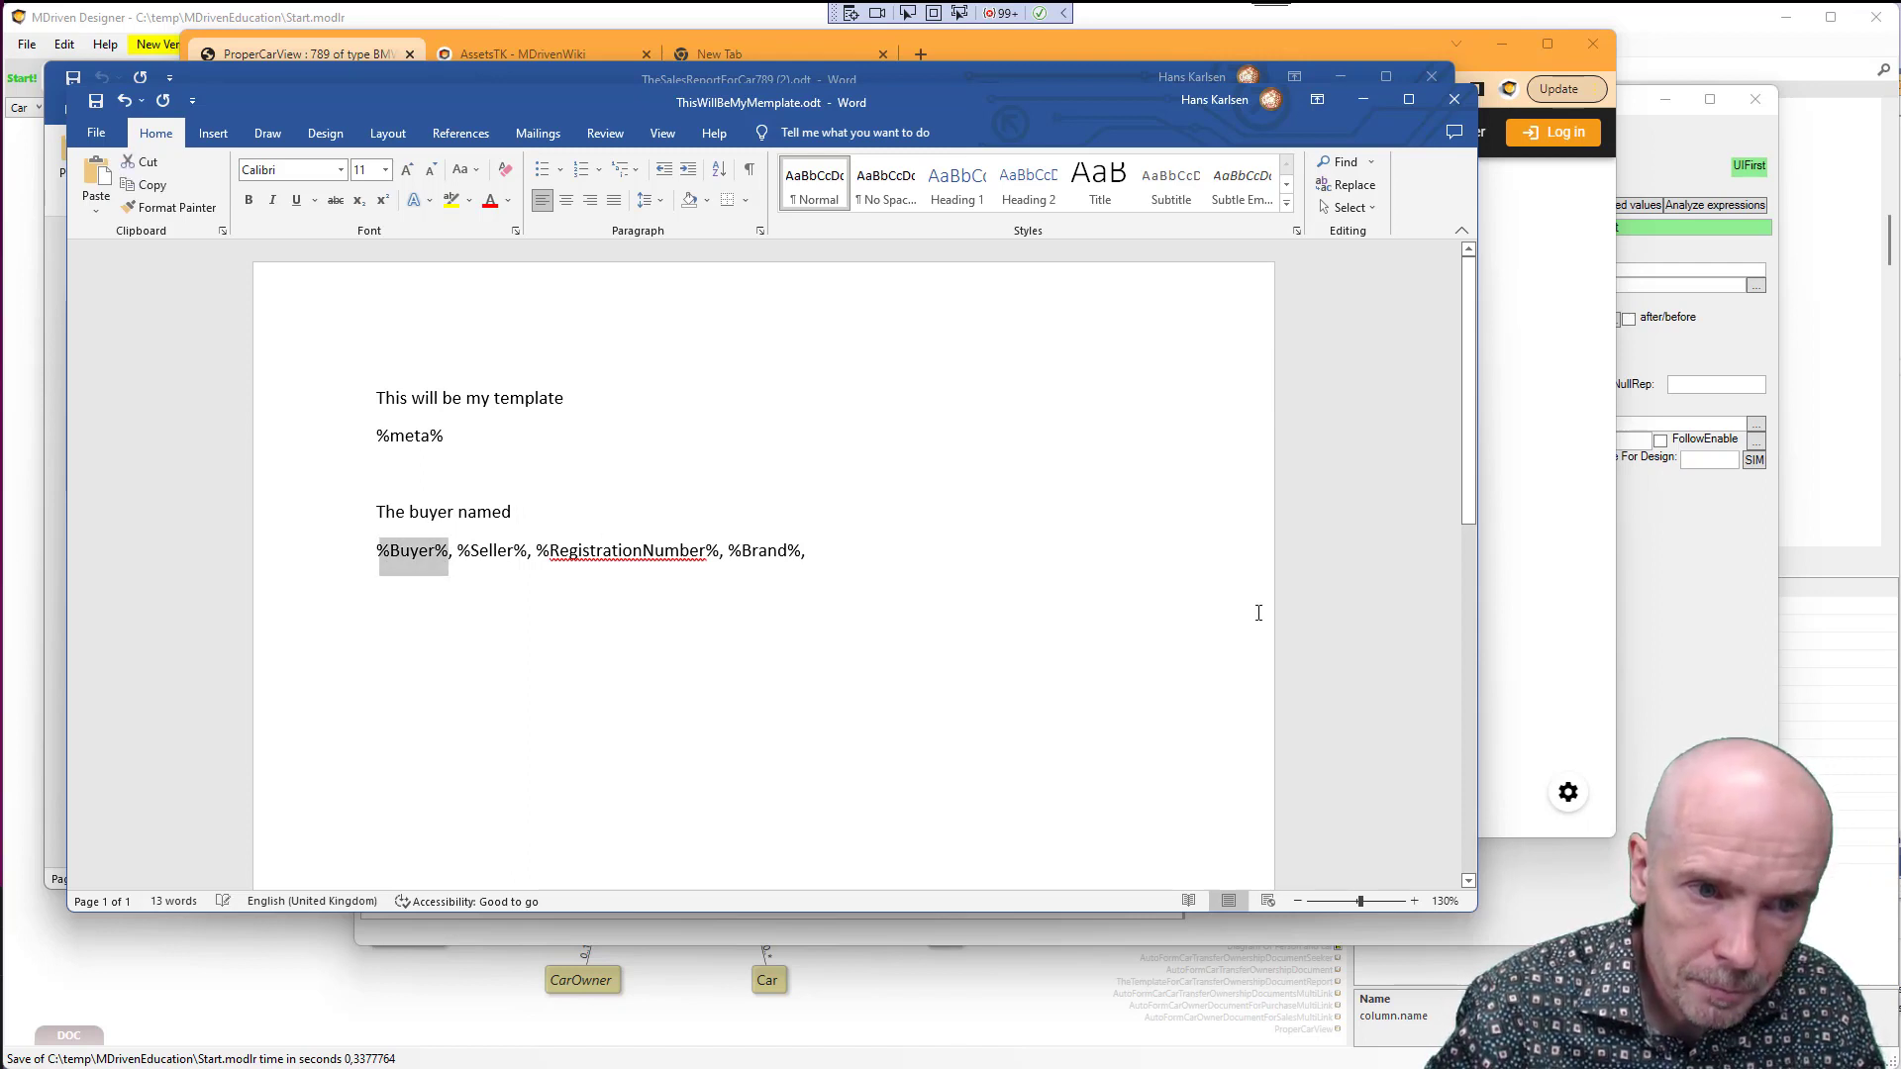
{"action": "key", "text": "ctrl+x"}
{"action": "key", "text": "Up"}
{"action": "key", "text": "Up"}
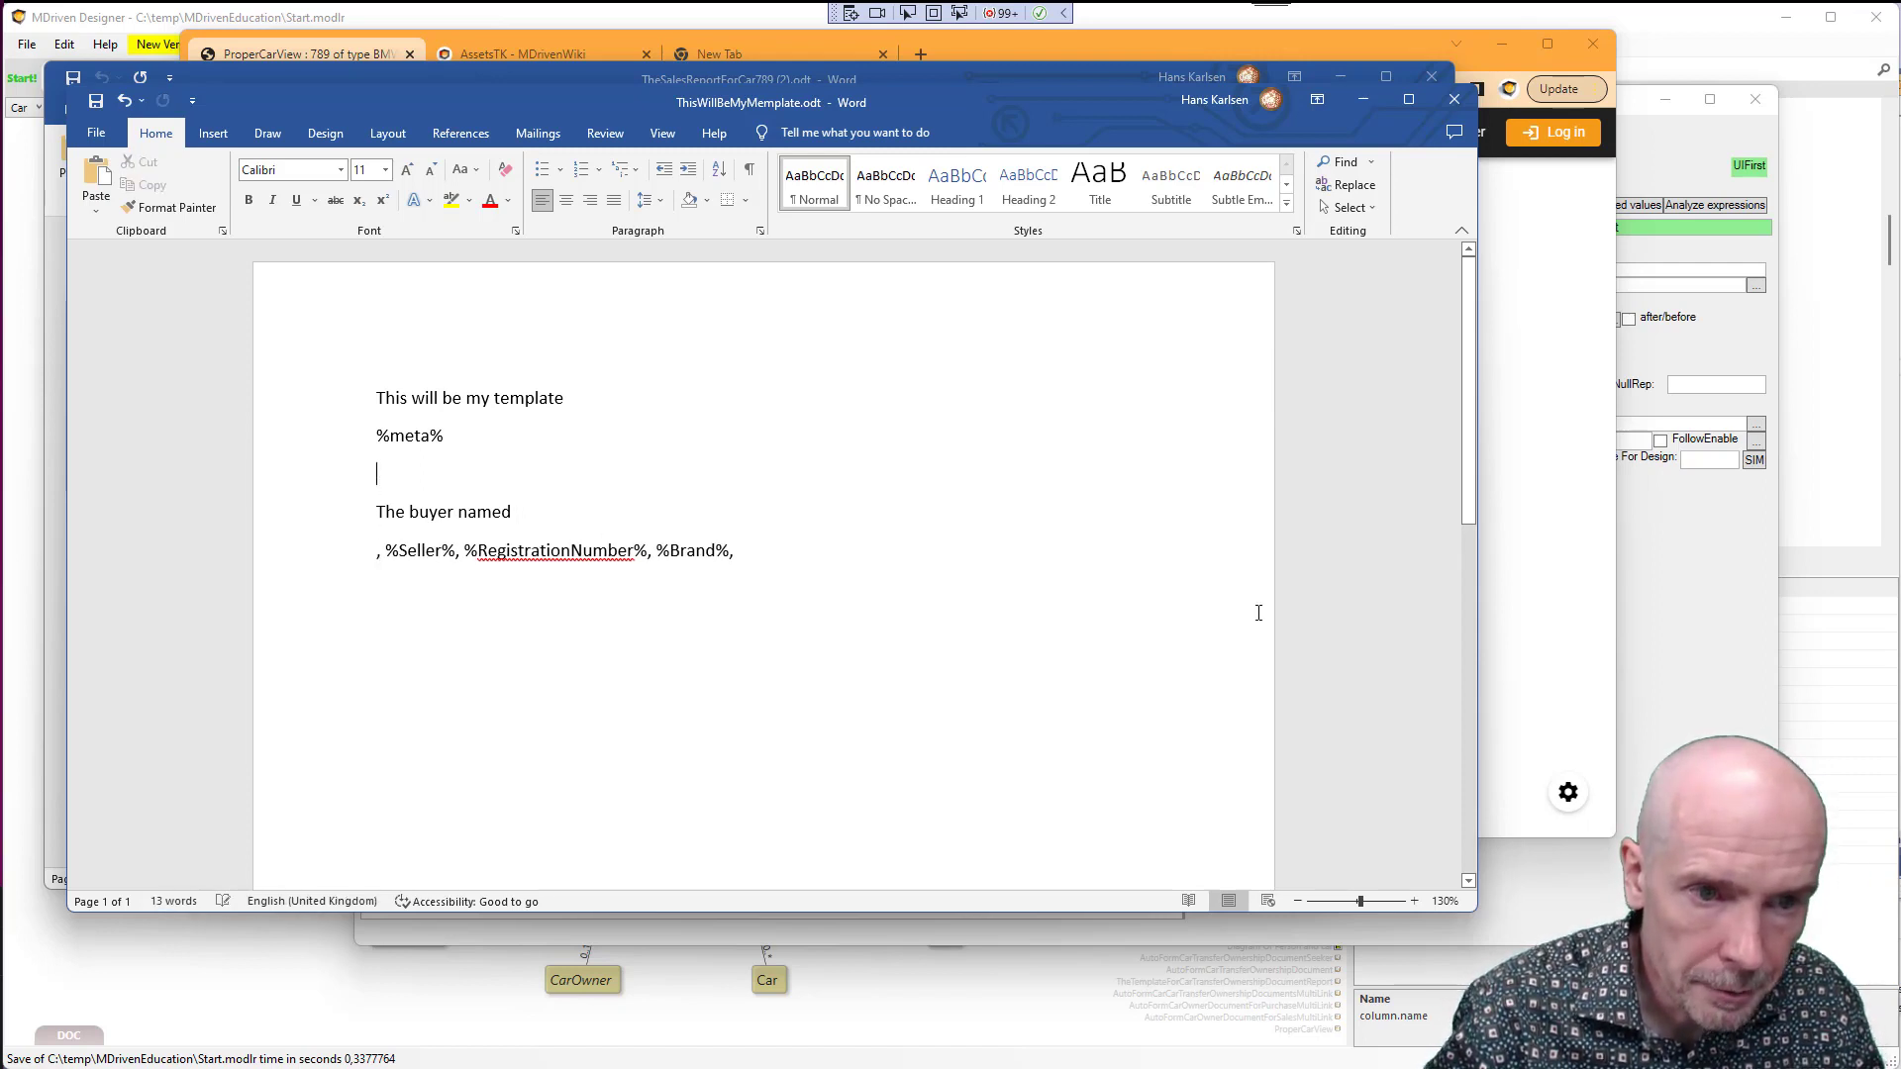
{"action": "key", "text": "ctrl+v"}
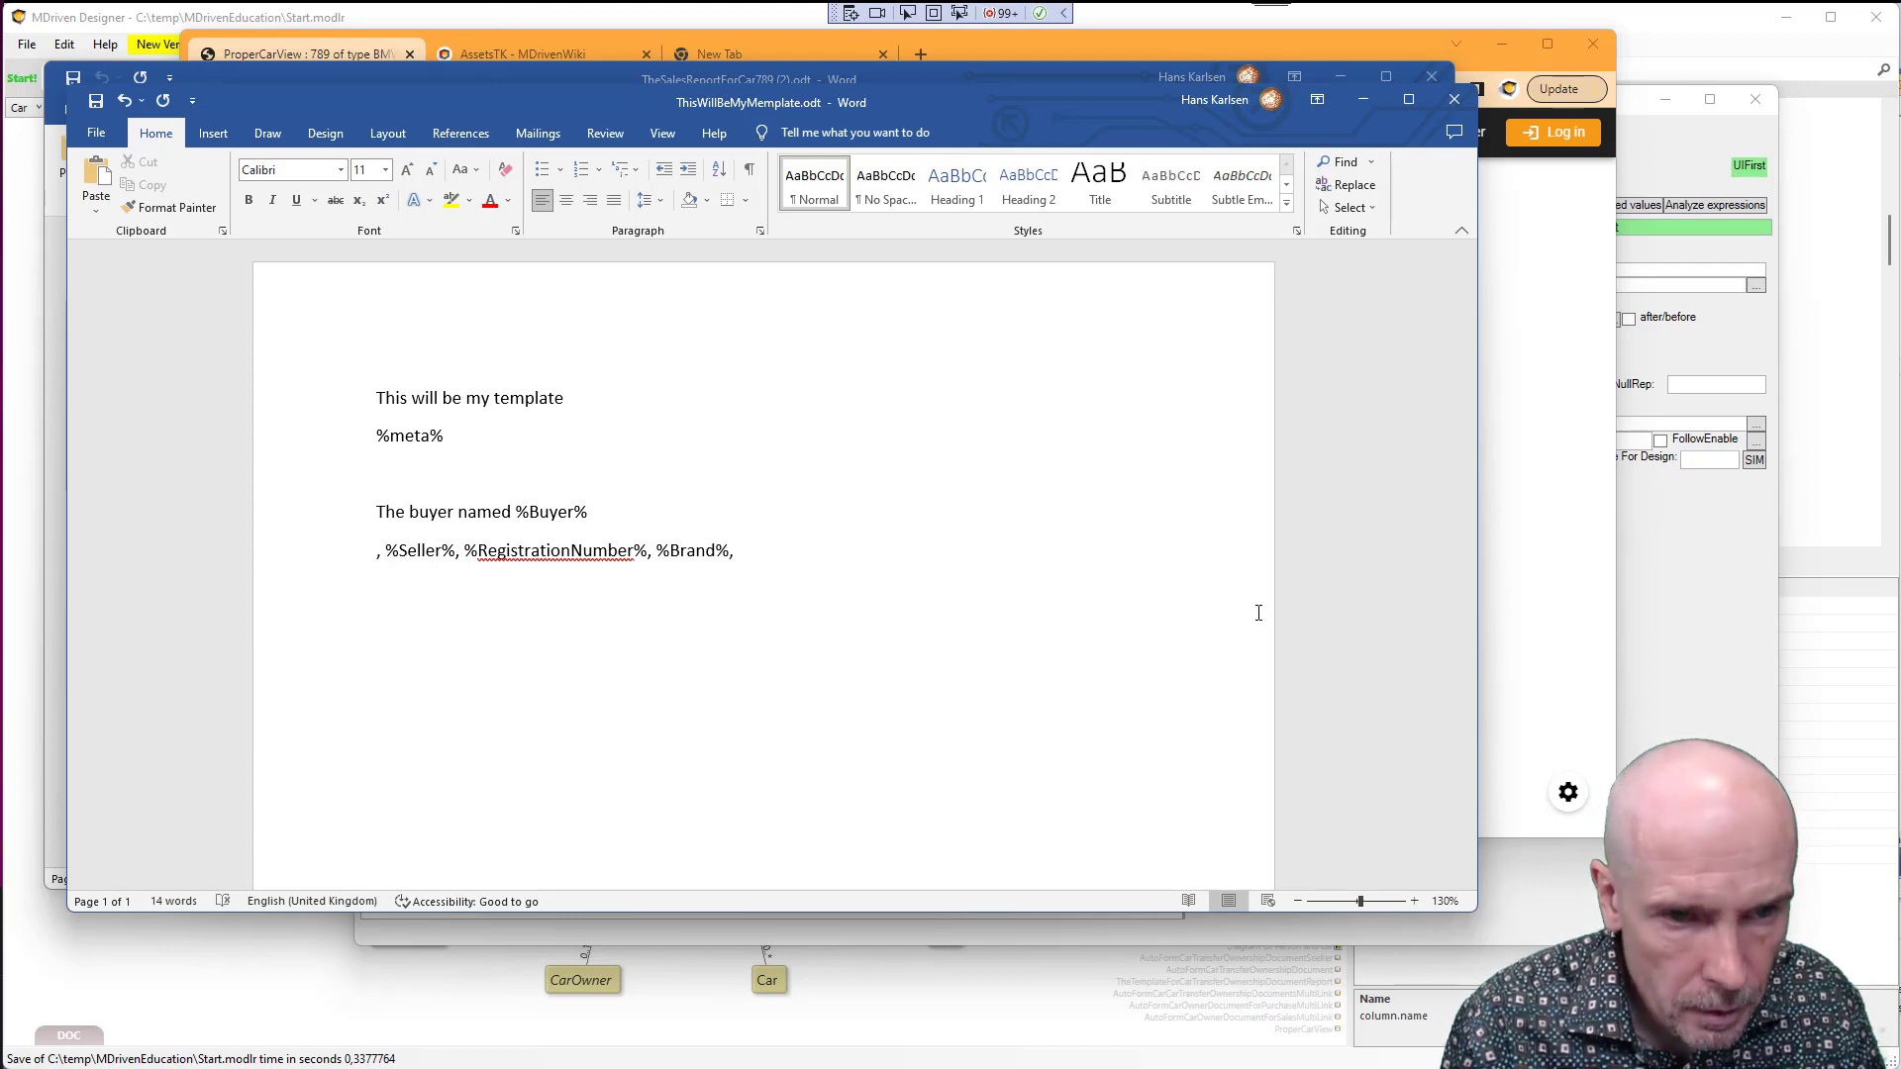
Continue the sentence after %Buyer% with "has purchased the car"
{"action": "type", "text": "ha"}
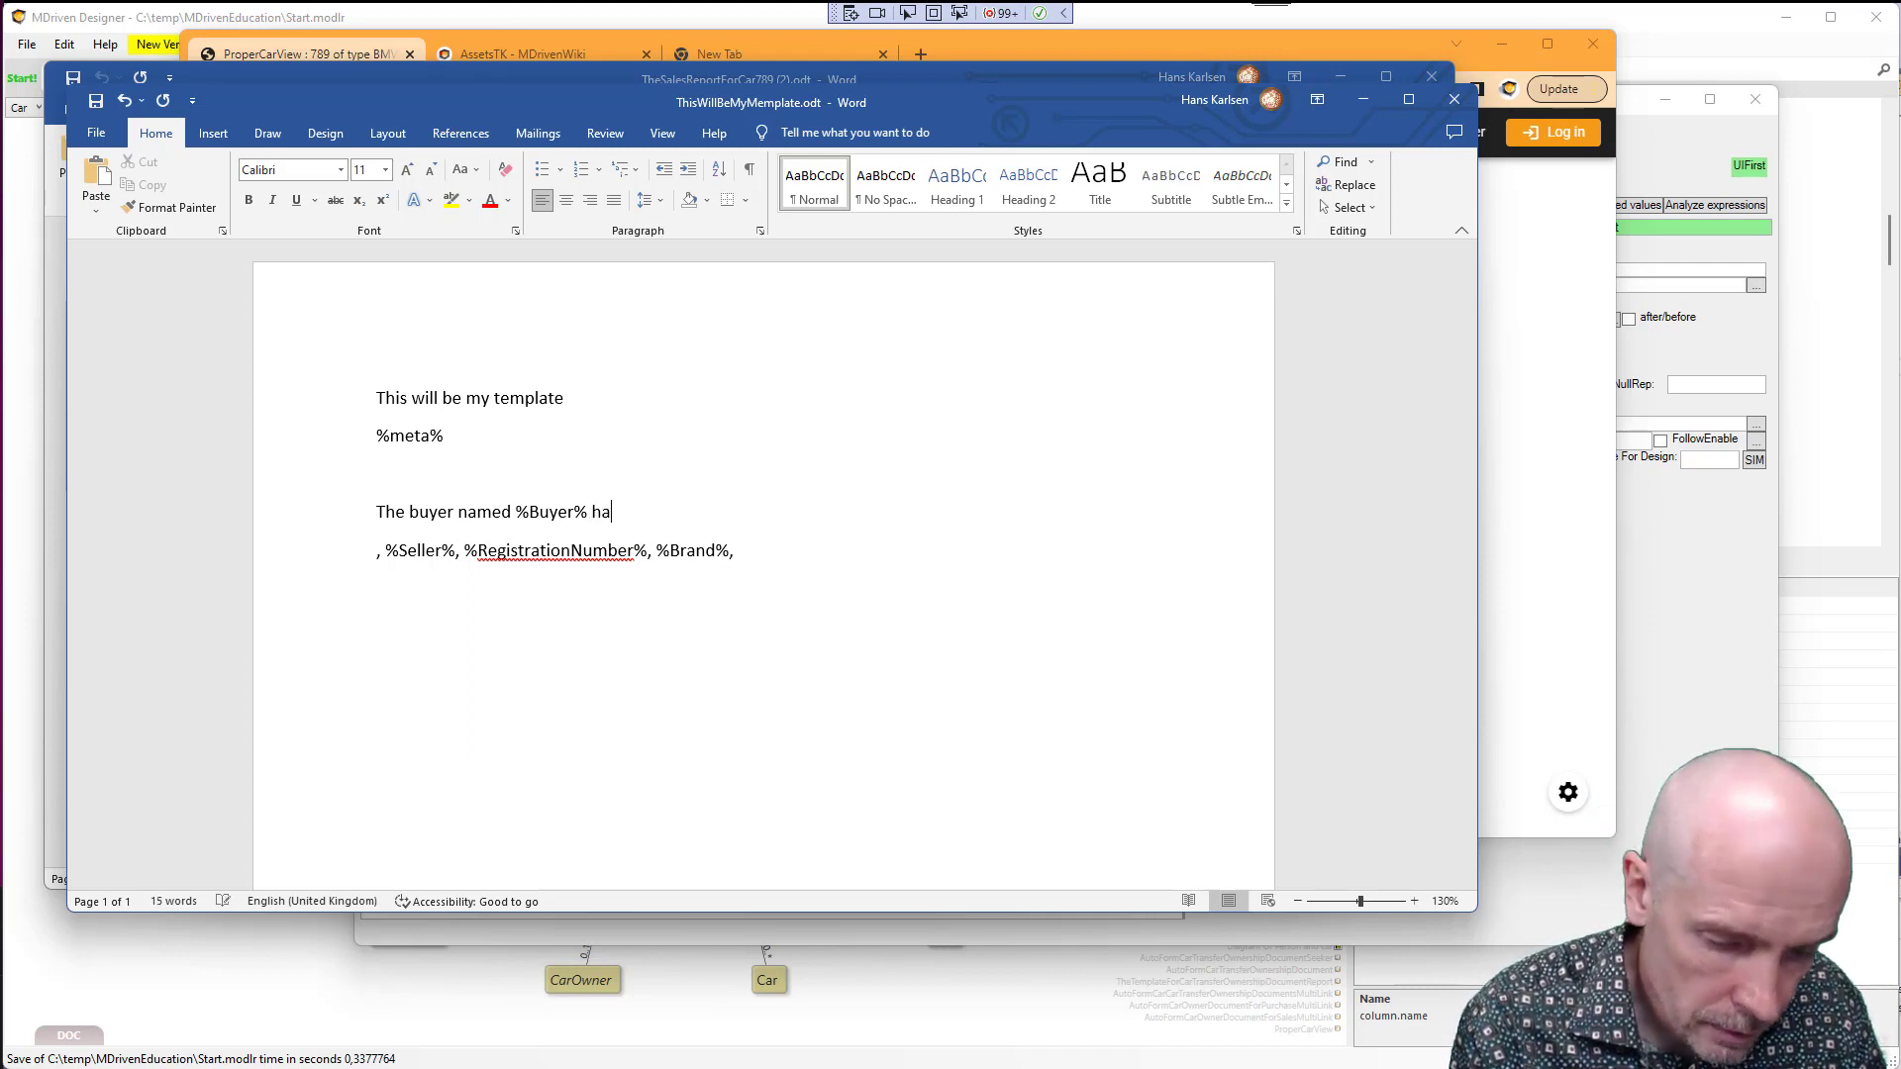
{"action": "type", "text": "s purcha"}
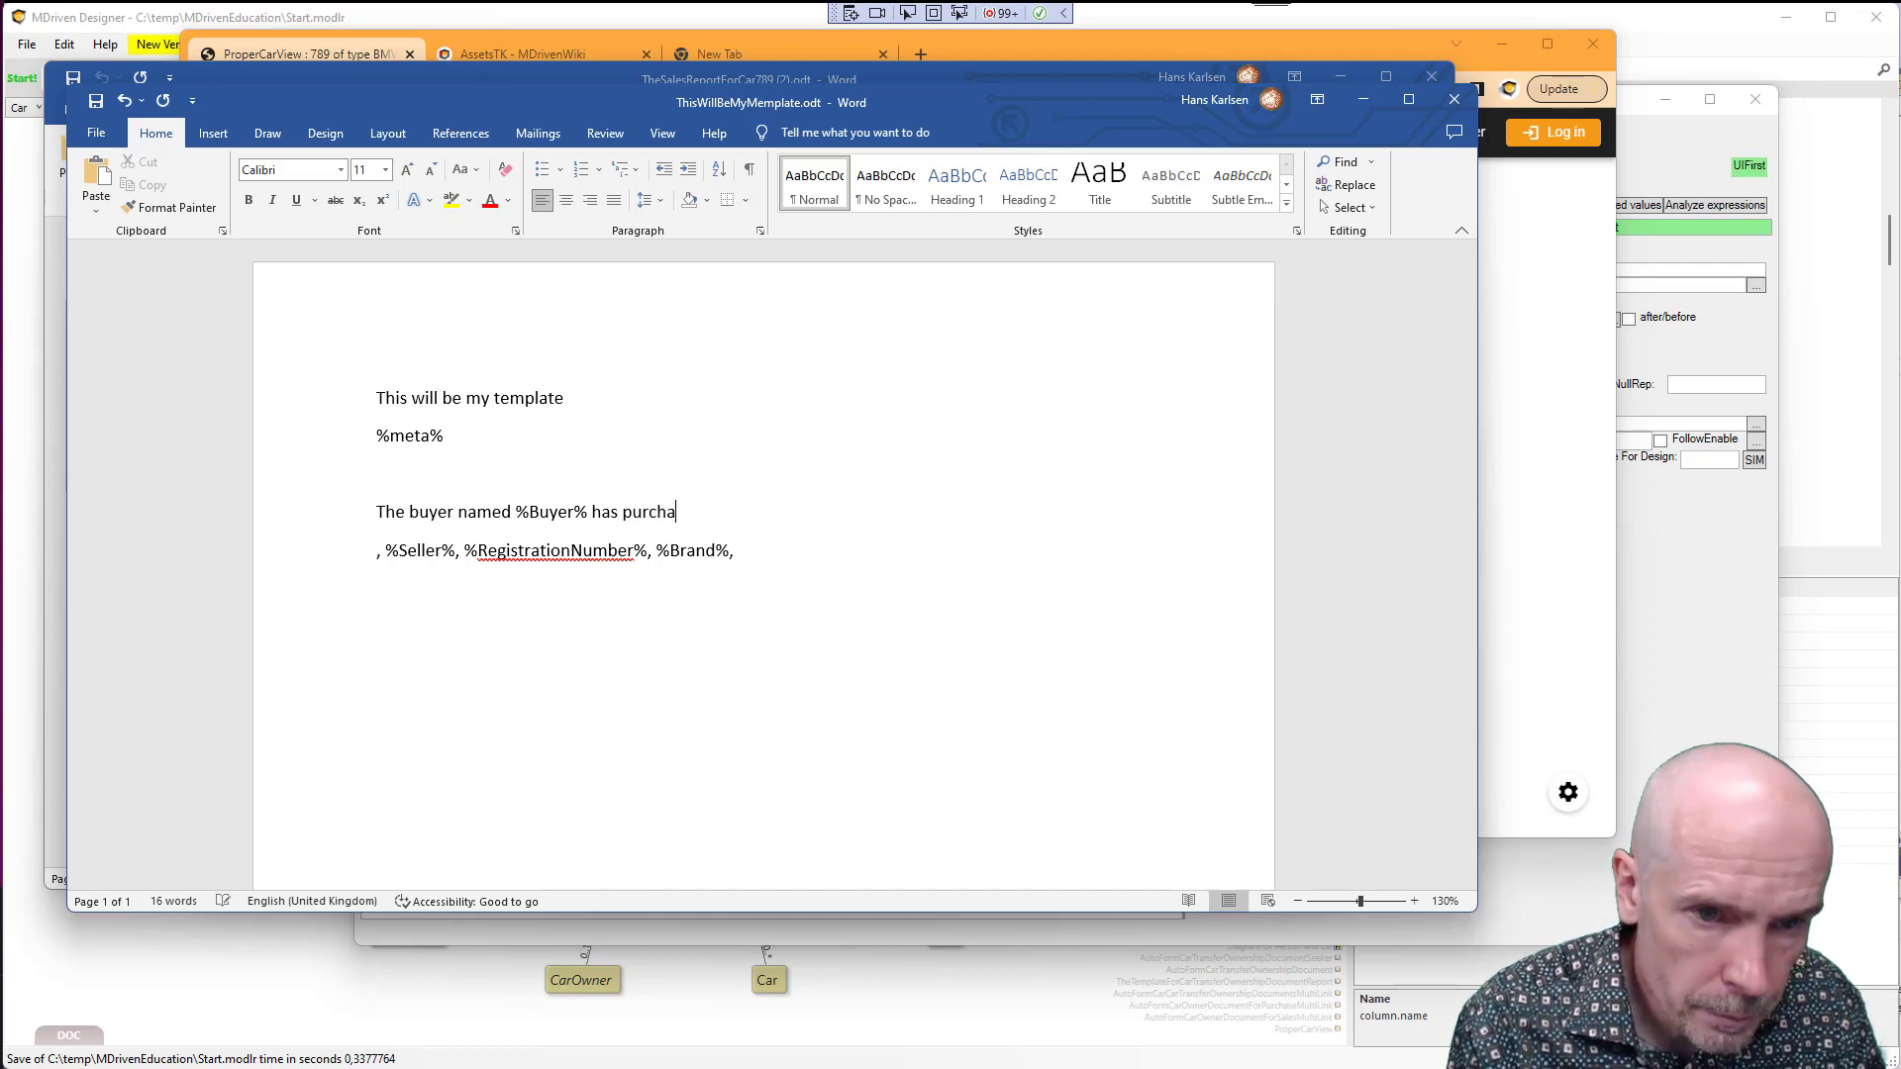
{"action": "type", "text": "sed yt"}
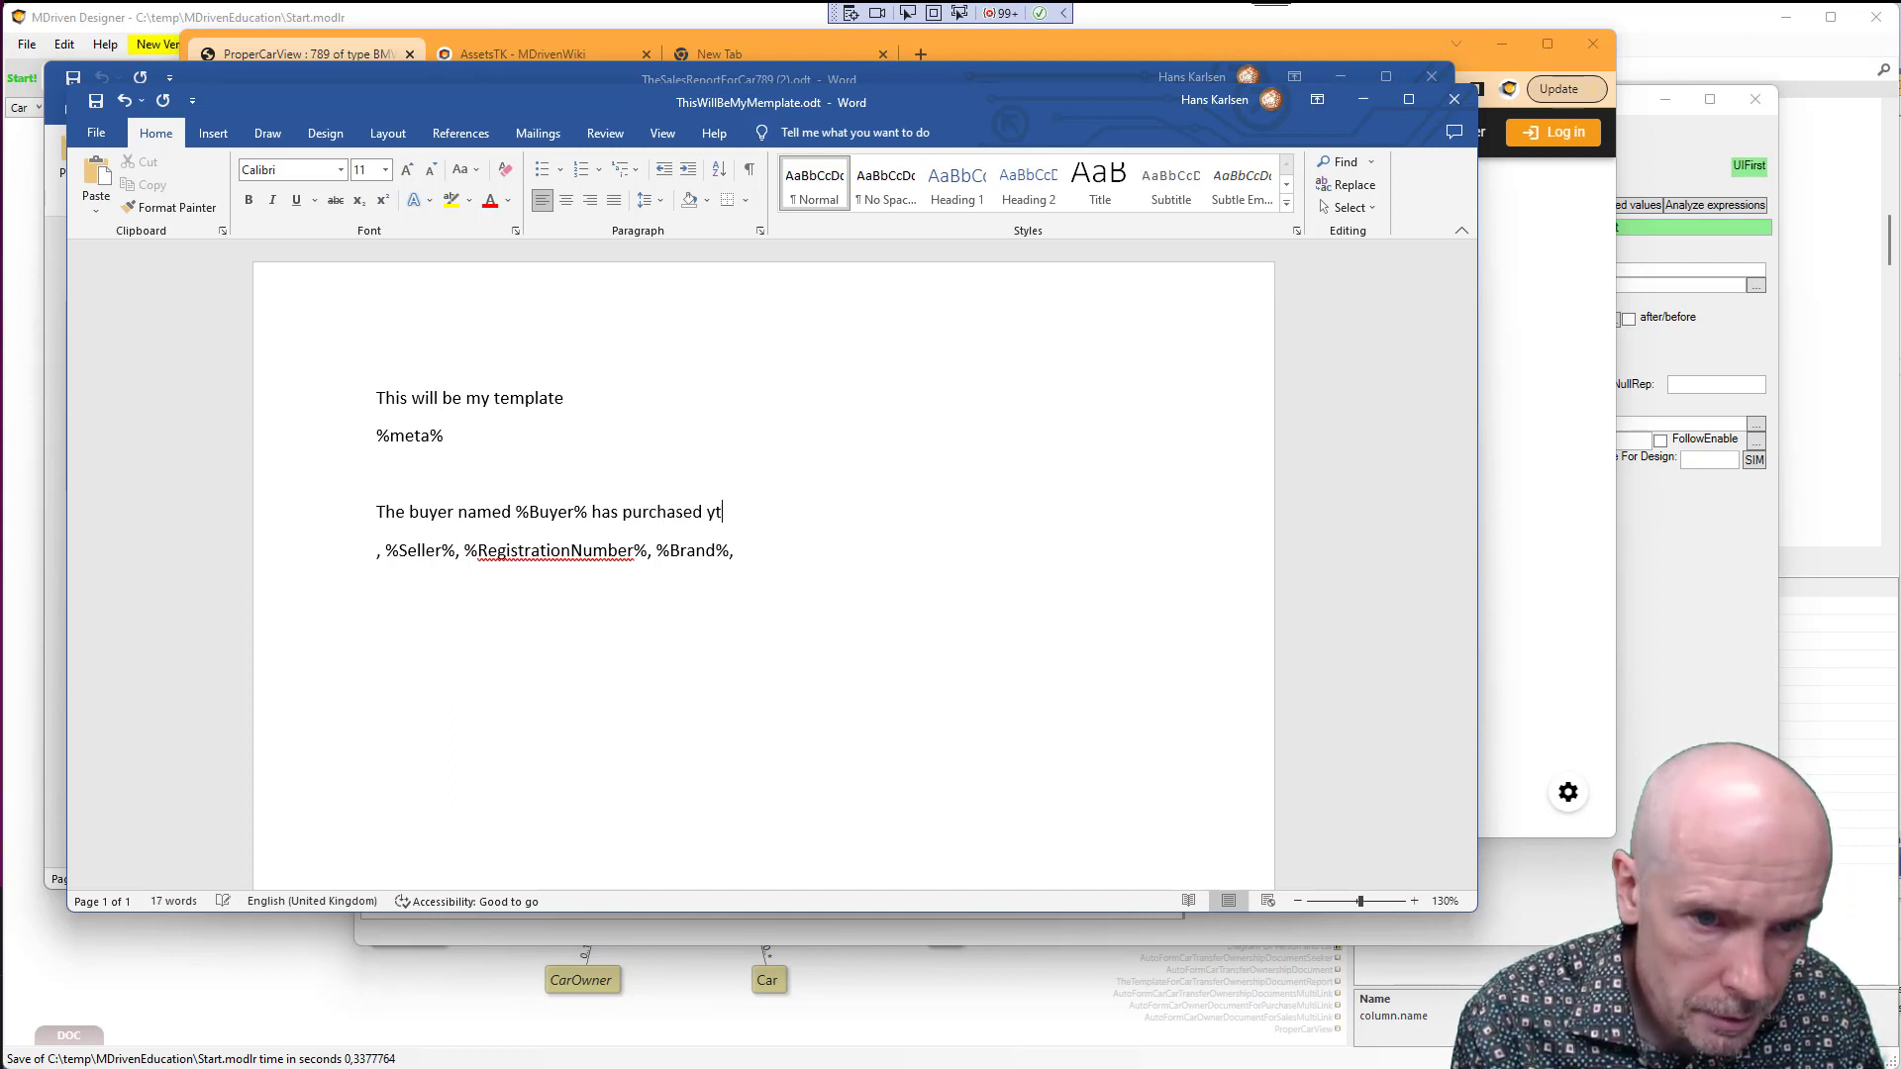
{"action": "key", "text": "BackSpace"}
{"action": "key", "text": "BackSpace"}
{"action": "type", "text": "the"}
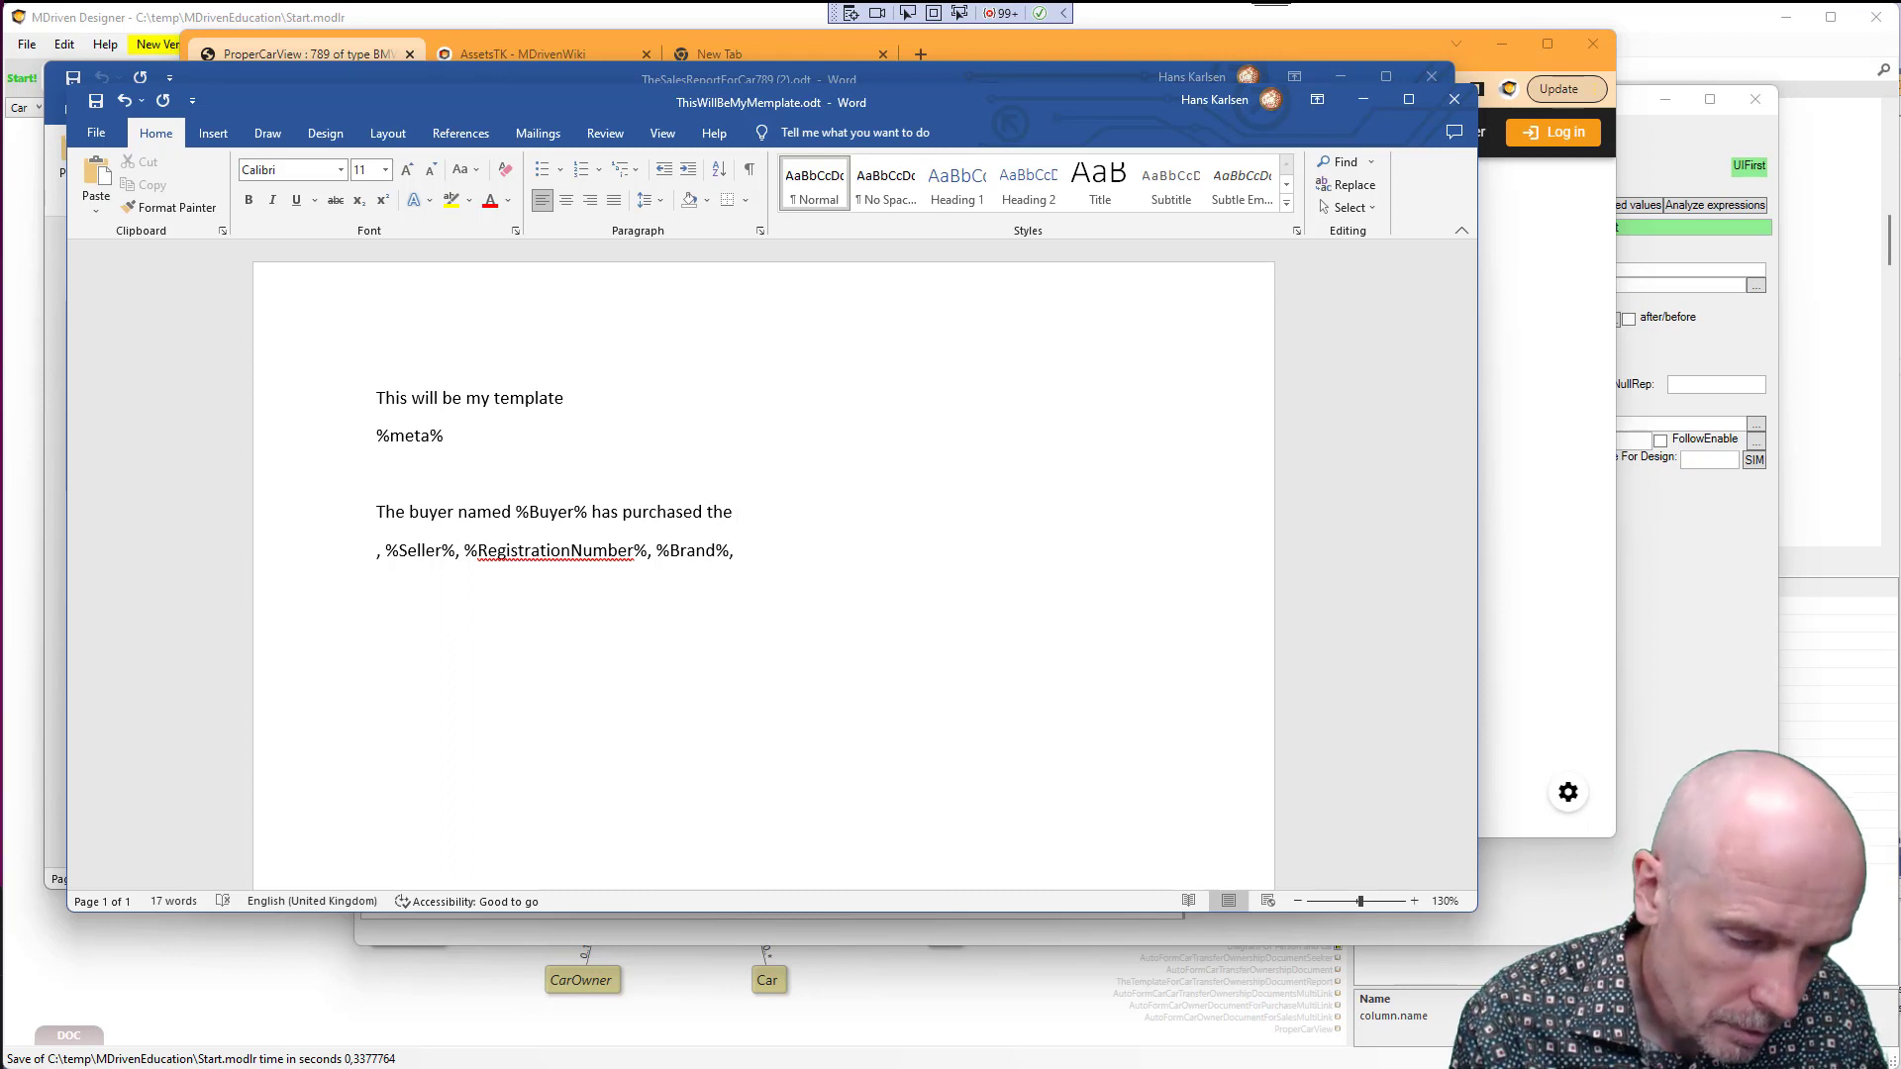
{"action": "type", "text": " car"}
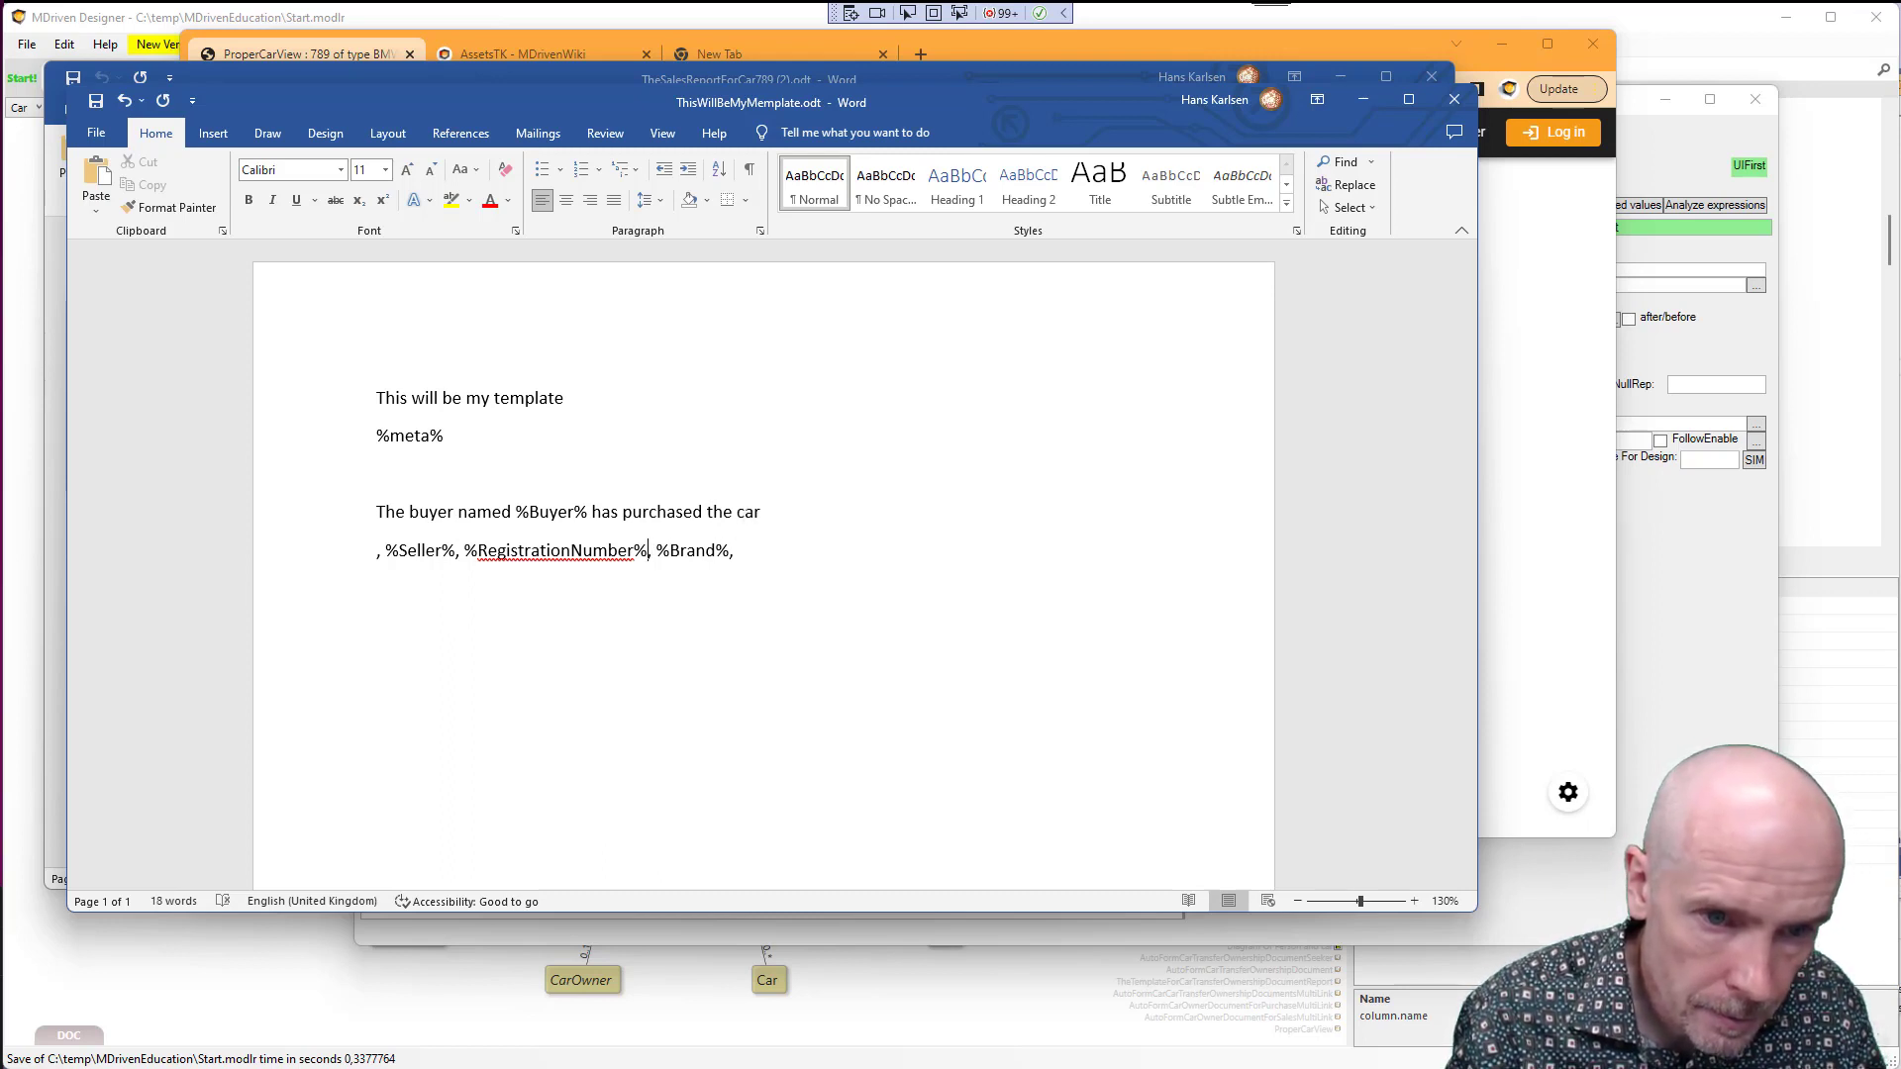
Copy the %RegistrationNumber% tag from the tag line to the end of the buyer sentence and follow it with "from"
{"action": "key", "text": "ctrl+shift+Left"}
{"action": "key", "text": "ctrl+shift+Left"}
{"action": "key", "text": "ctrl+shift+Left"}
{"action": "key", "text": "ctrl+c"}
{"action": "key", "text": "Up"}
{"action": "key", "text": "End"}
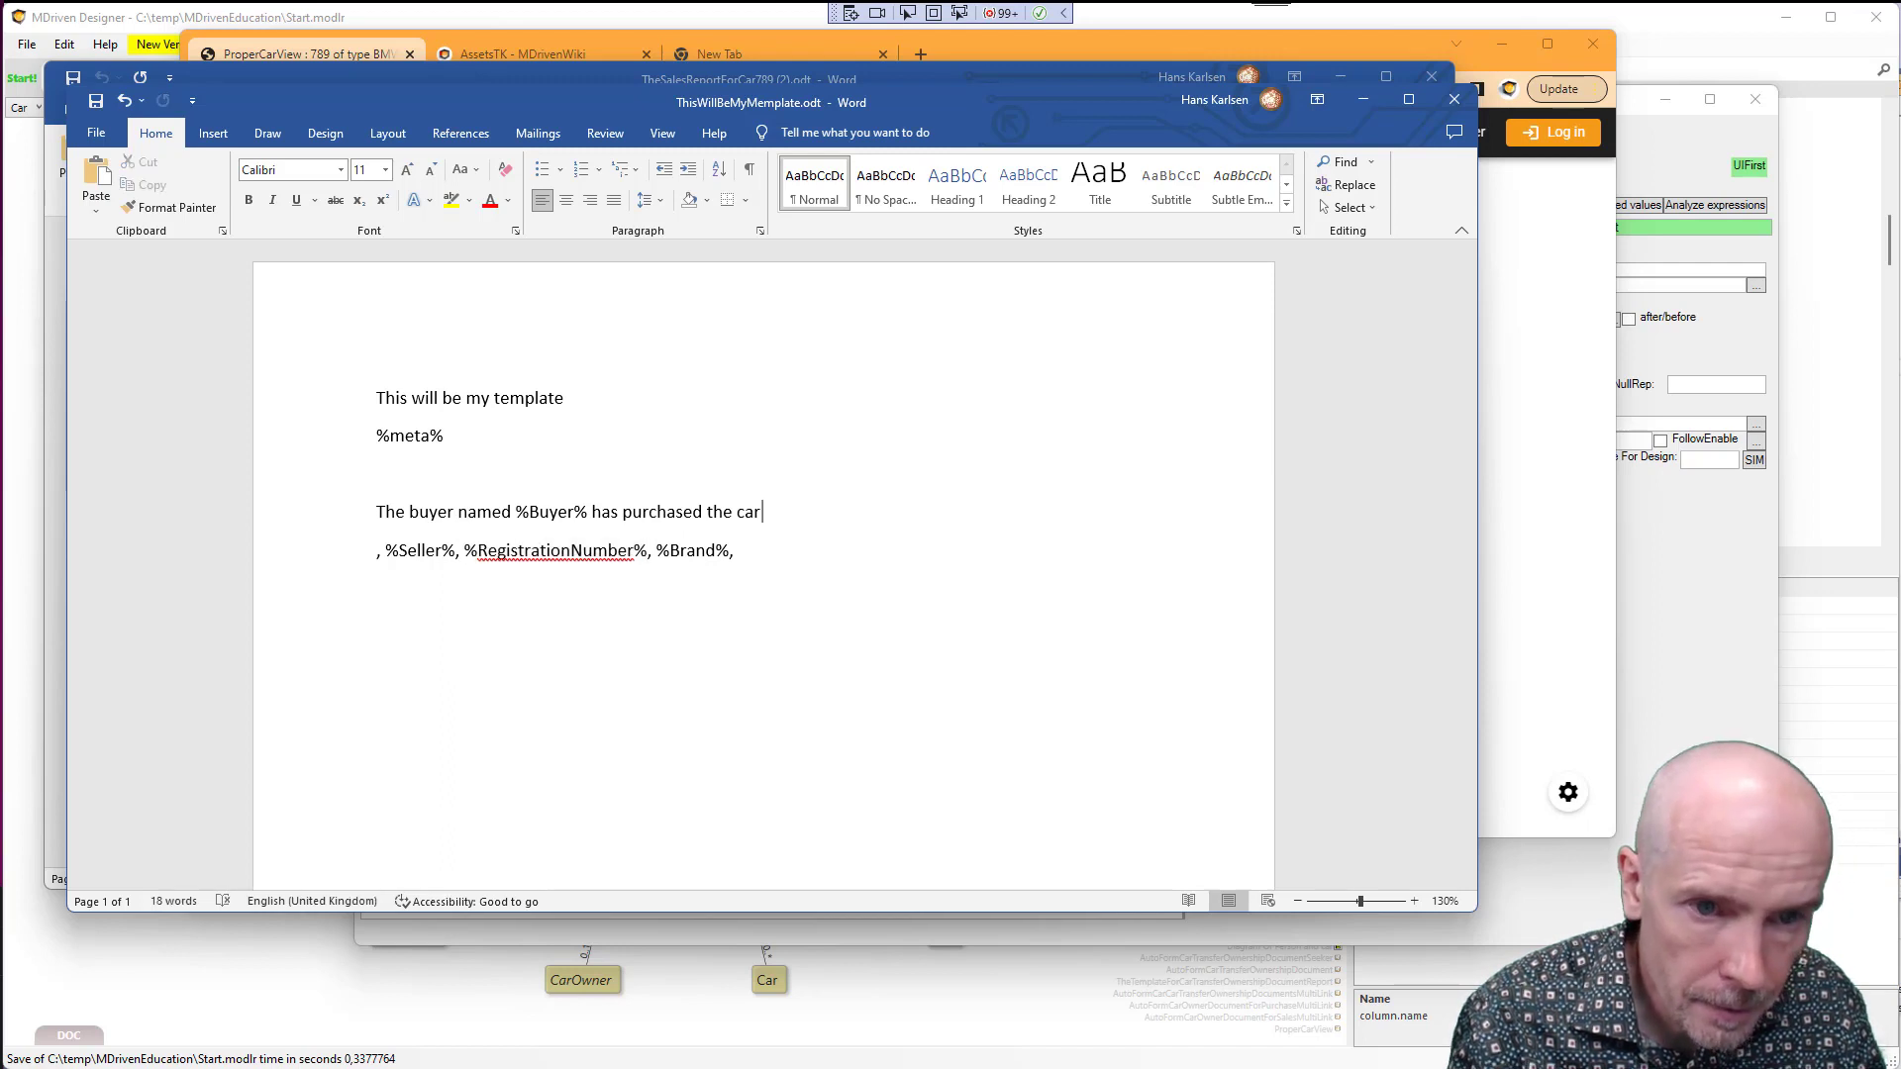
{"action": "key", "text": "ctrl+v"}
{"action": "type", "text": "fro"}
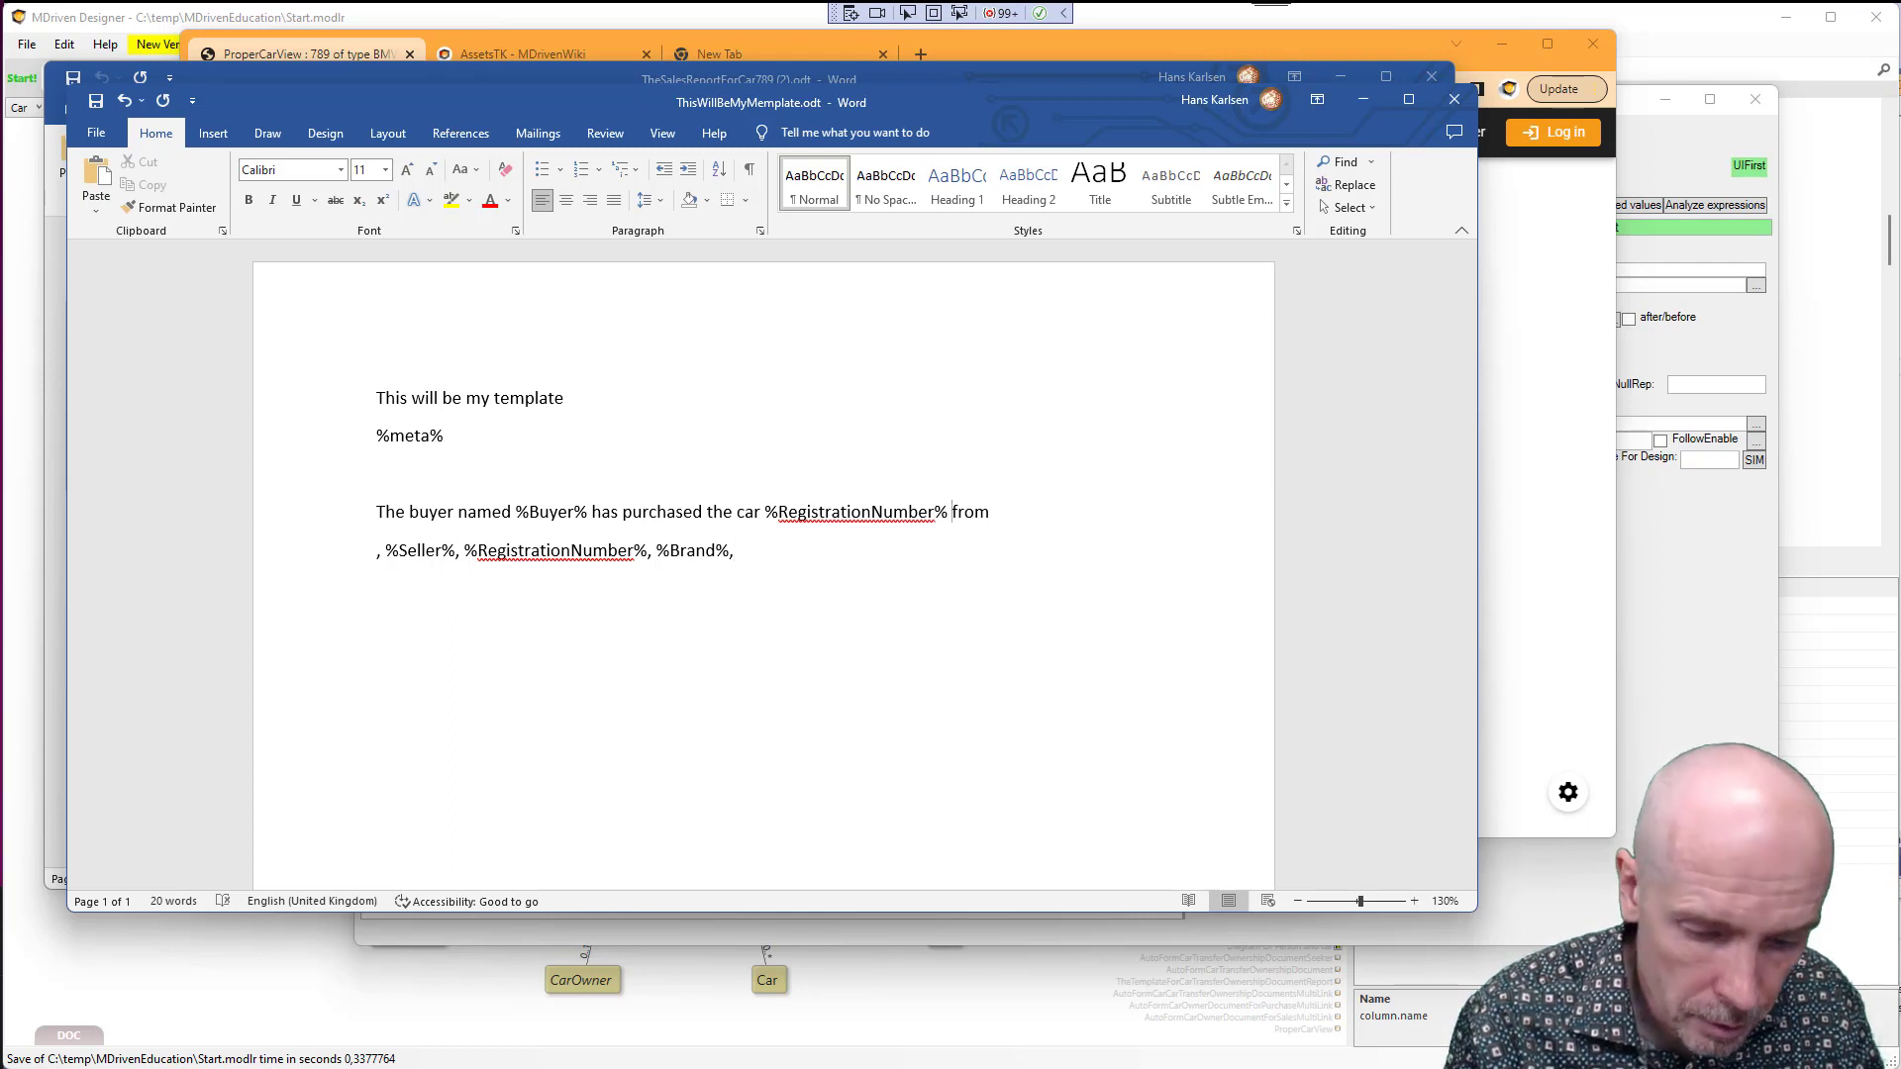
{"action": "type", "text": "of"}
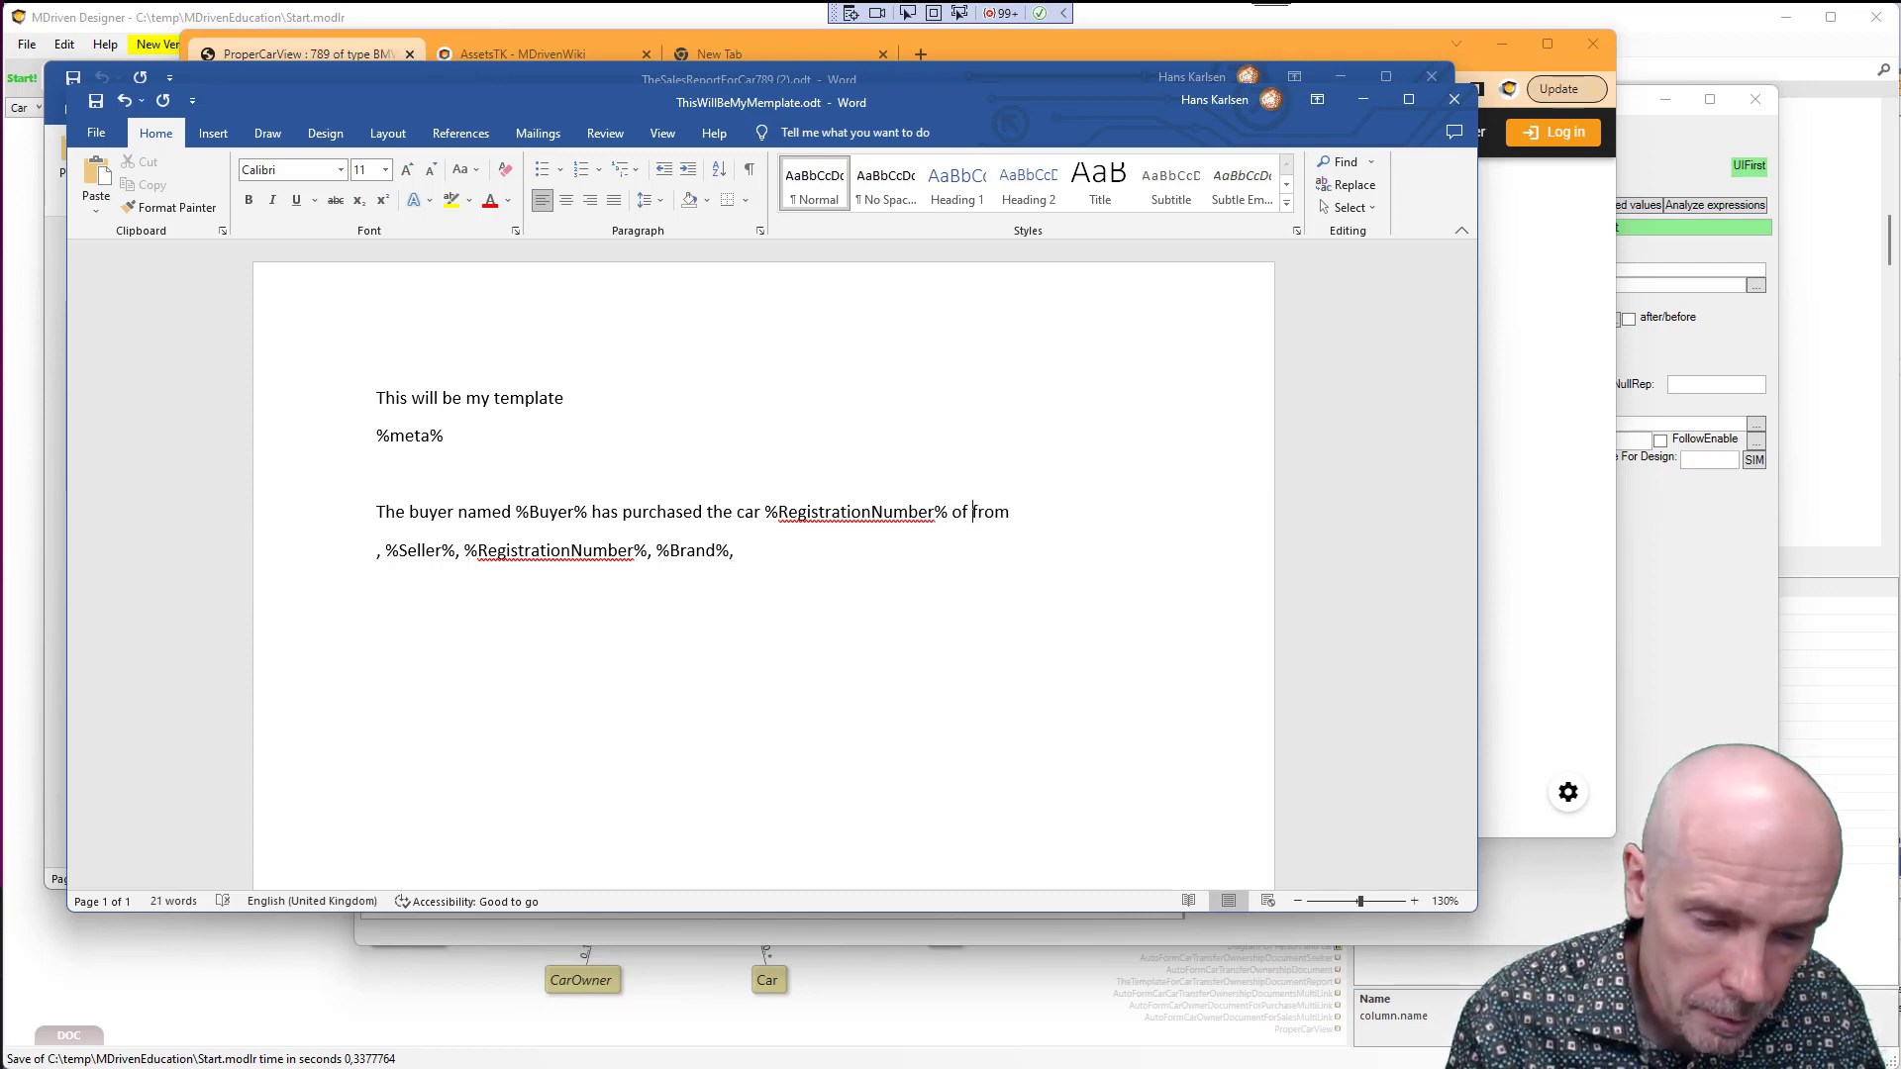
{"action": "key", "text": "BackSpace"}
{"action": "key", "text": "BackSpace"}
{"action": "key", "text": "BackSpace"}
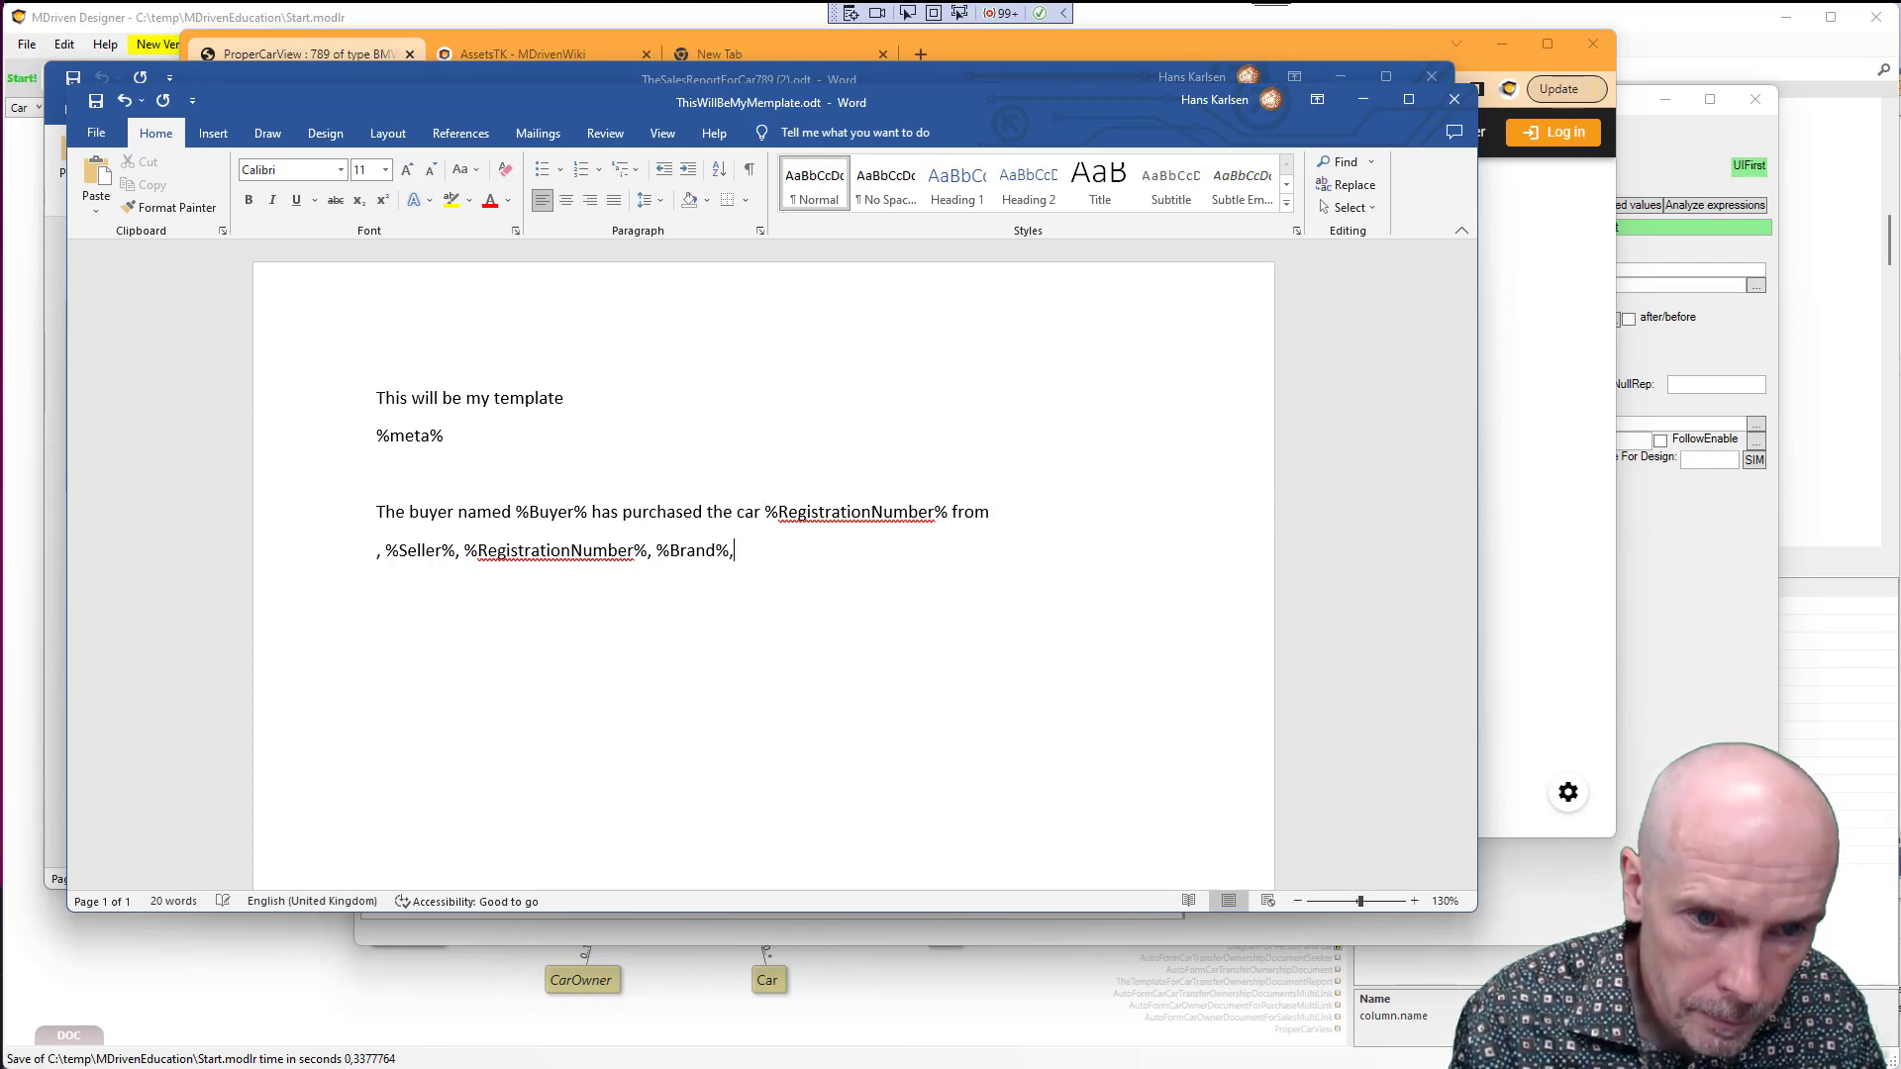
Copy the %Brand% tag and replace the sentence's closing "from" with "of type %Brand% from"
{"action": "left_click_drag", "start_coordinate": [656, 550], "coordinate": [730, 550]}
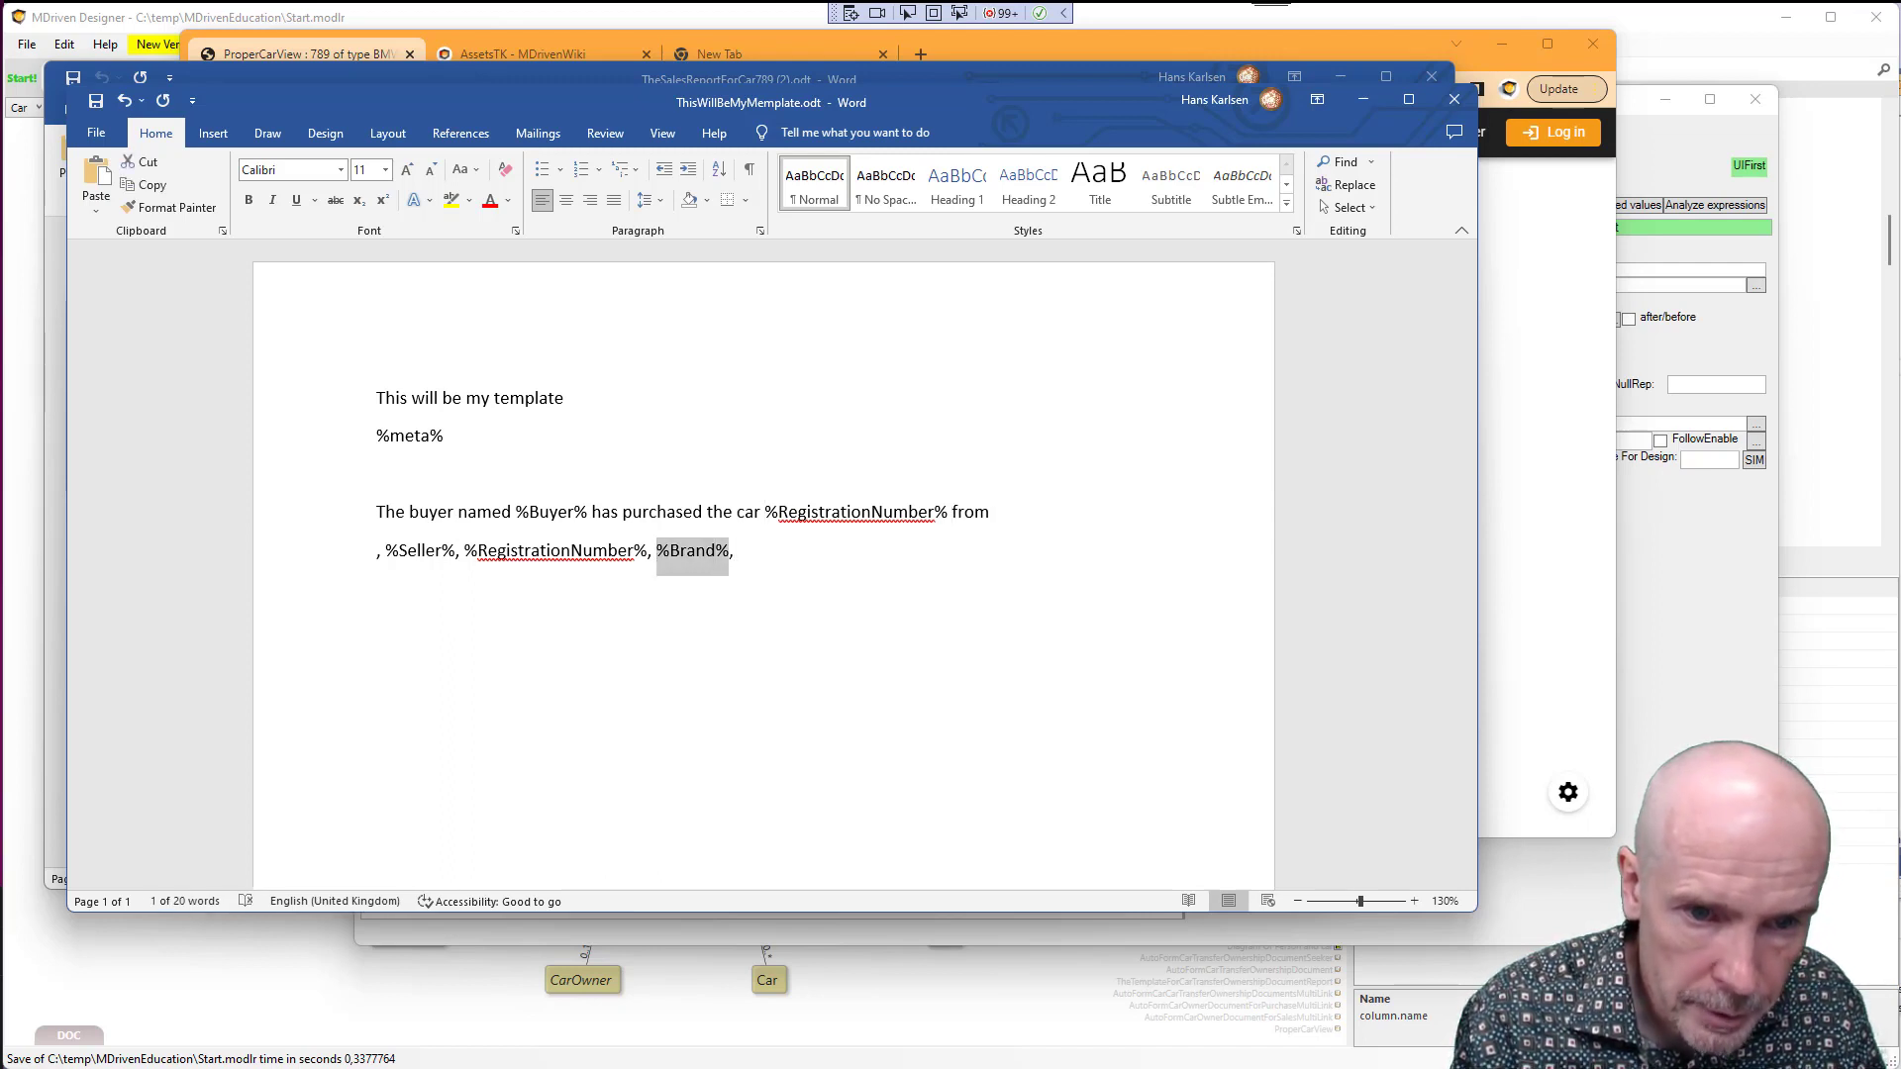
{"action": "left_click", "coordinate": [657, 511]}
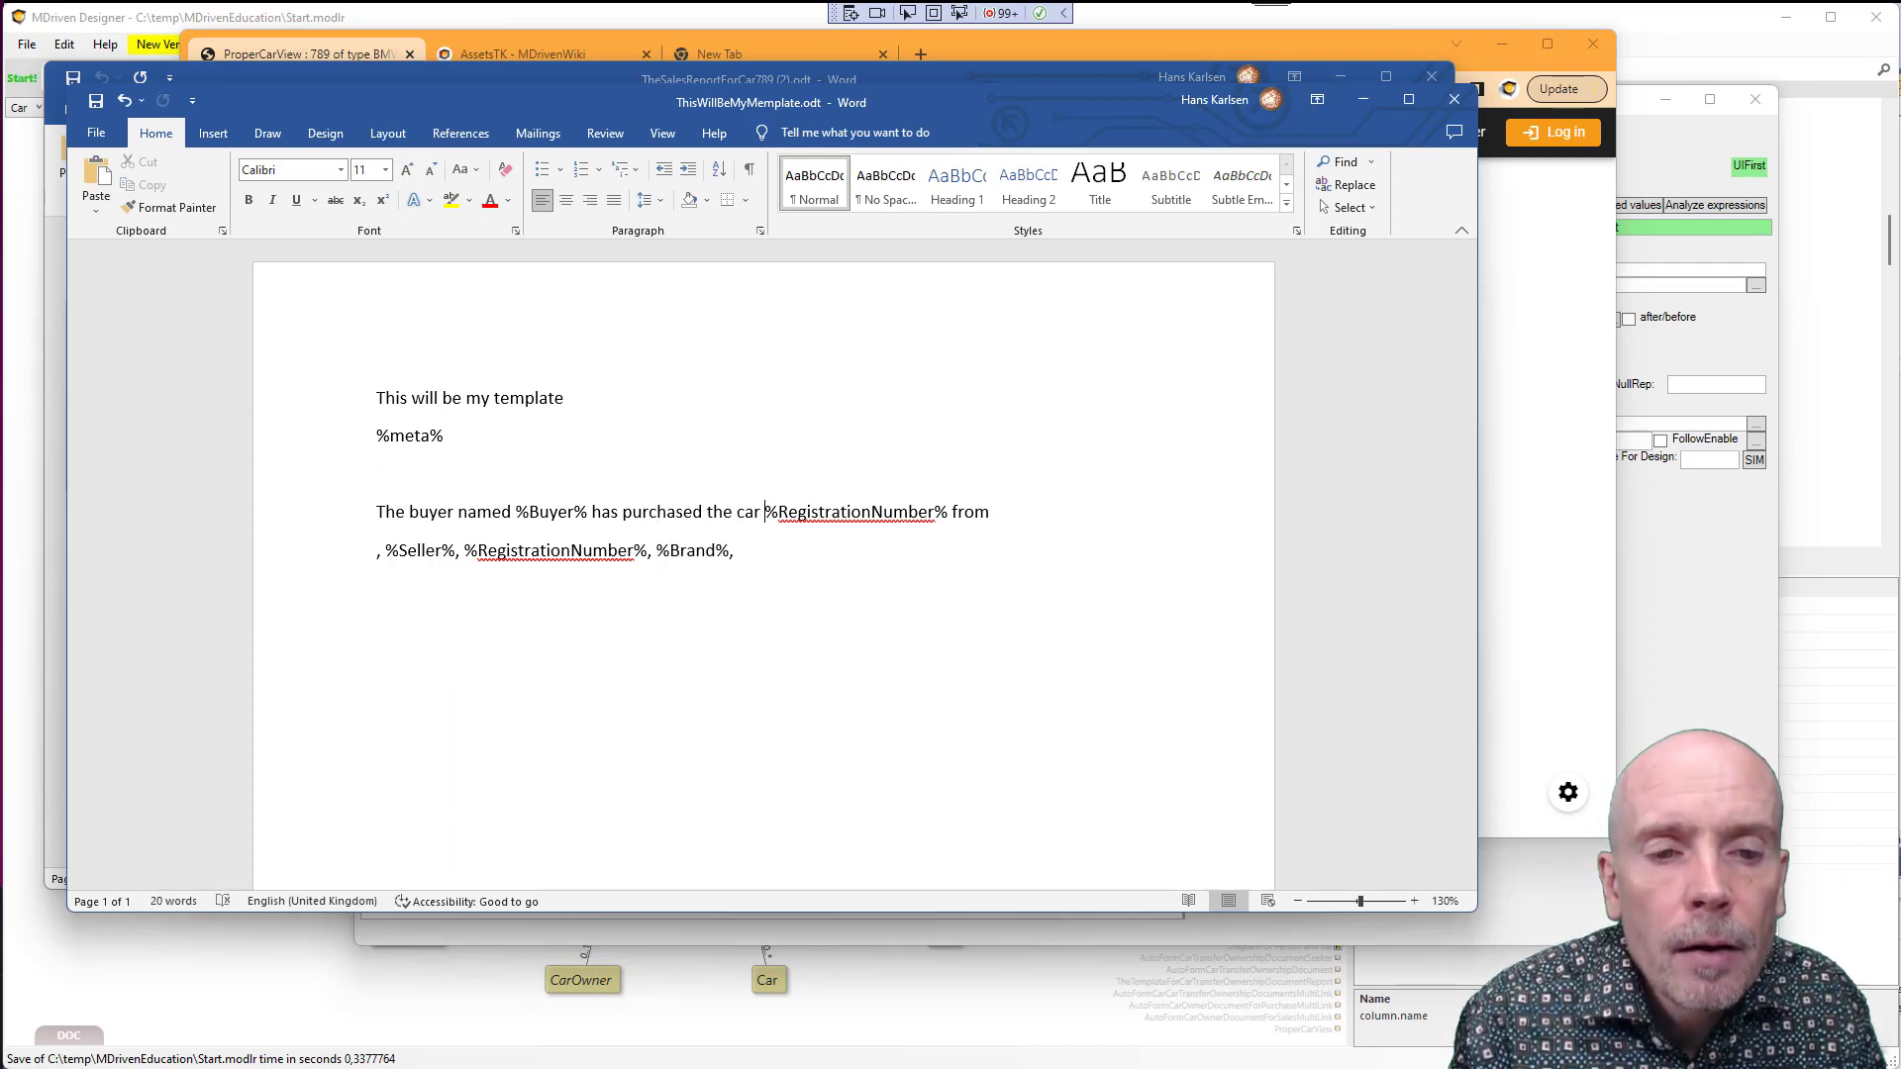
{"action": "double_click", "coordinate": [970, 511]}
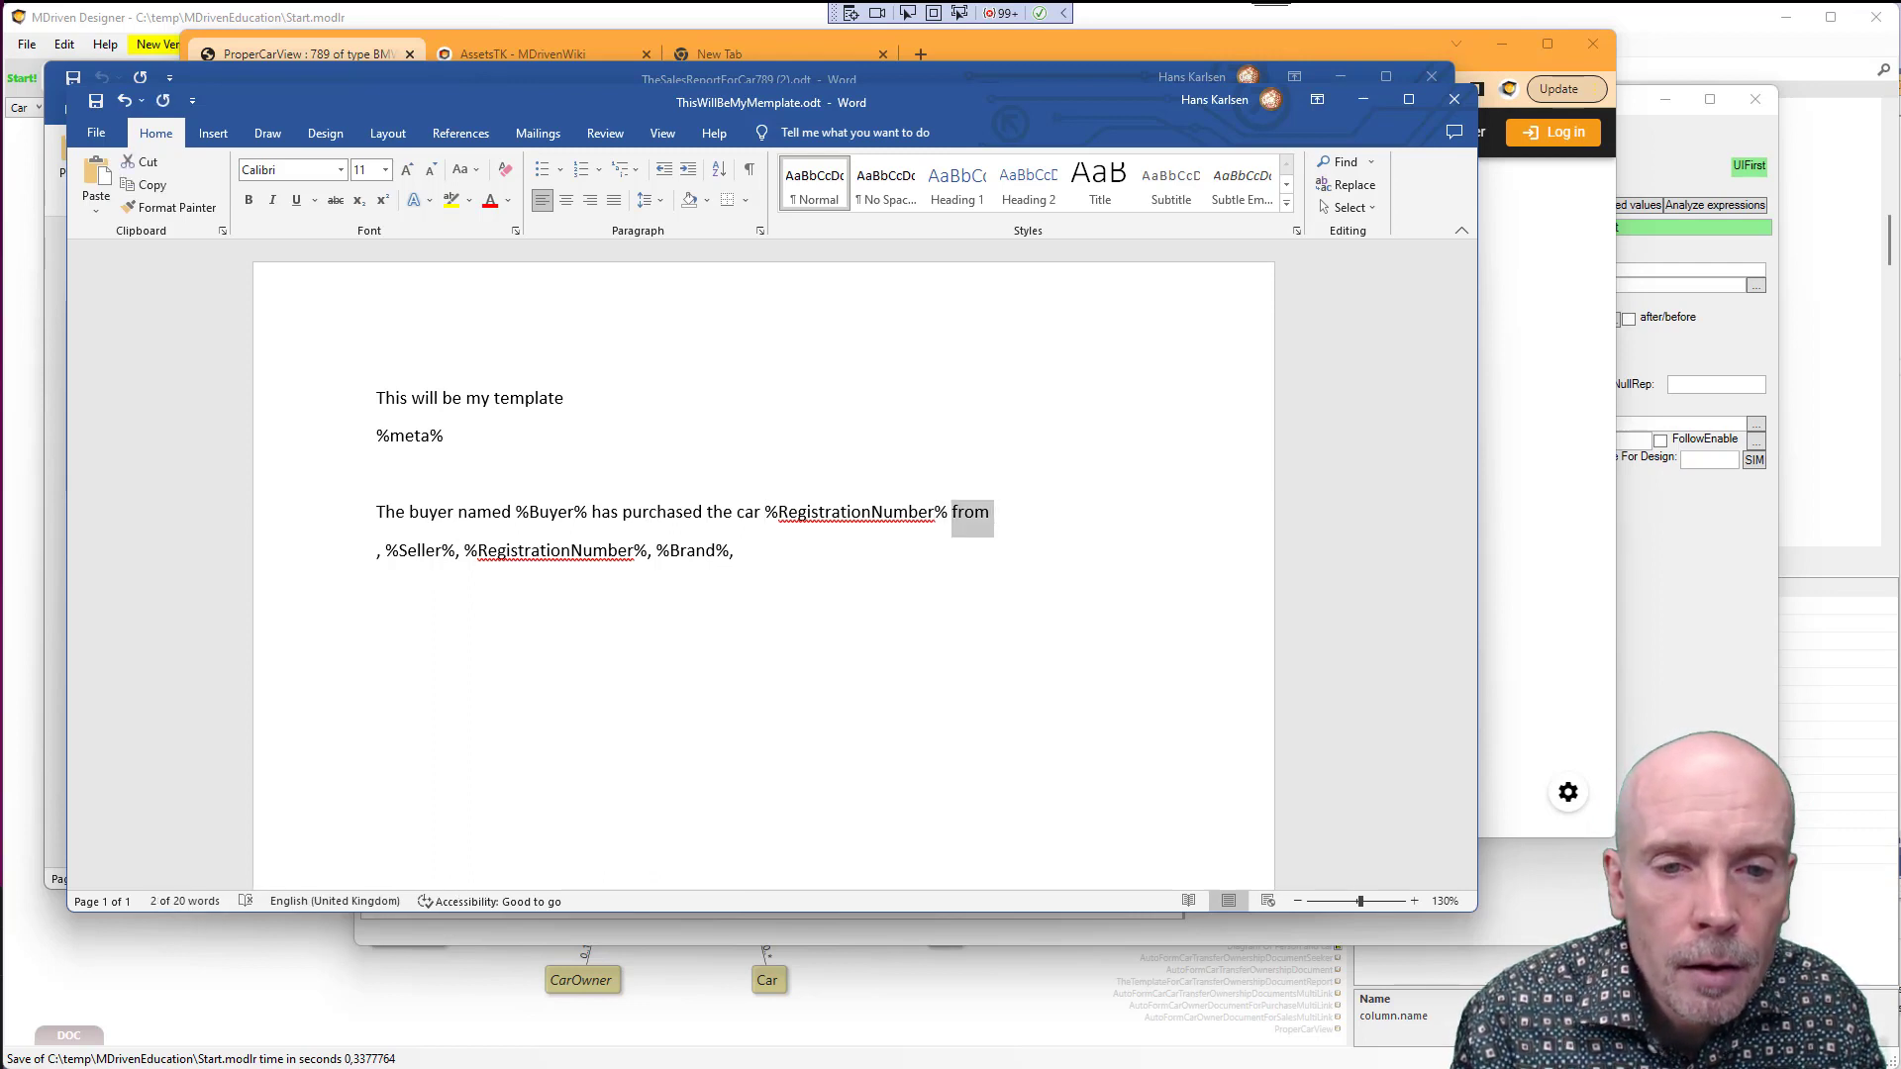
{"action": "type", "text": "wi"}
{"action": "key", "text": "BackSpace"}
{"action": "key", "text": "BackSpace"}
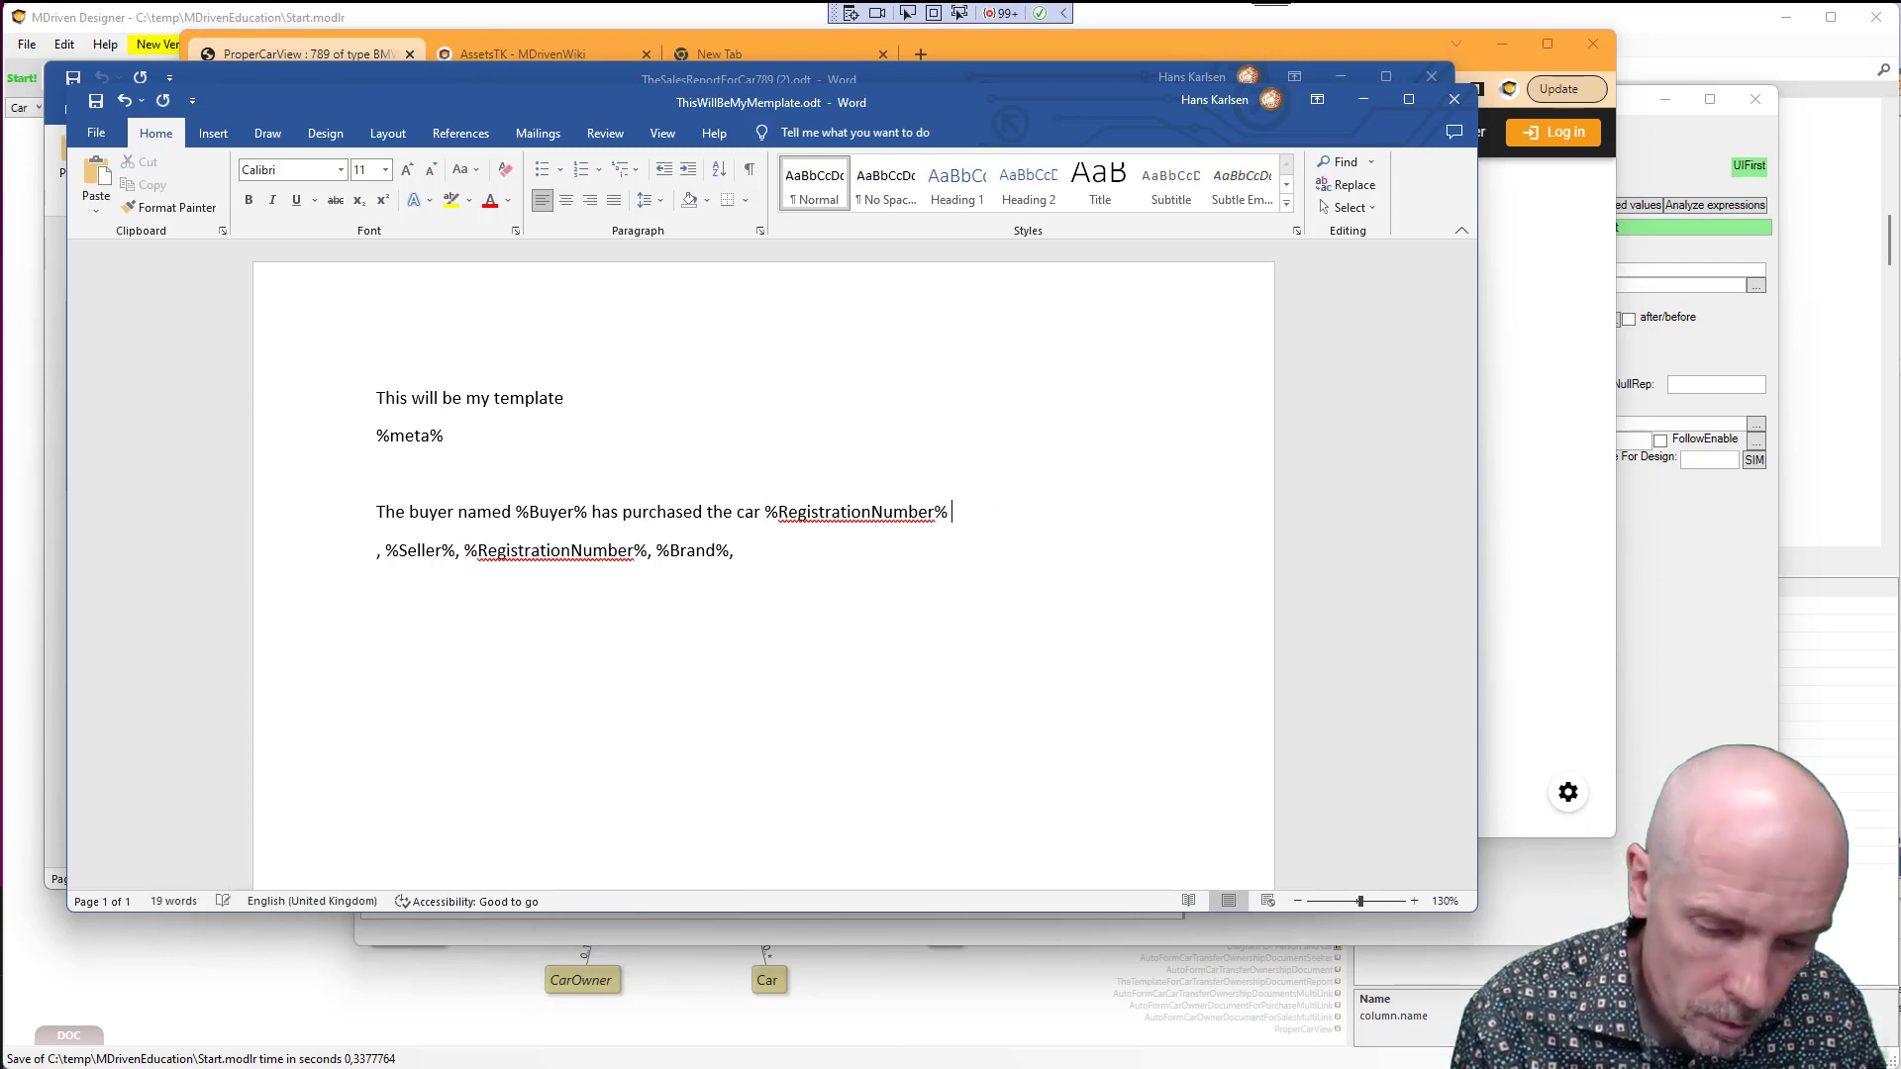
{"action": "type", "text": "of type"}
{"action": "key", "text": "ctrl+v"}
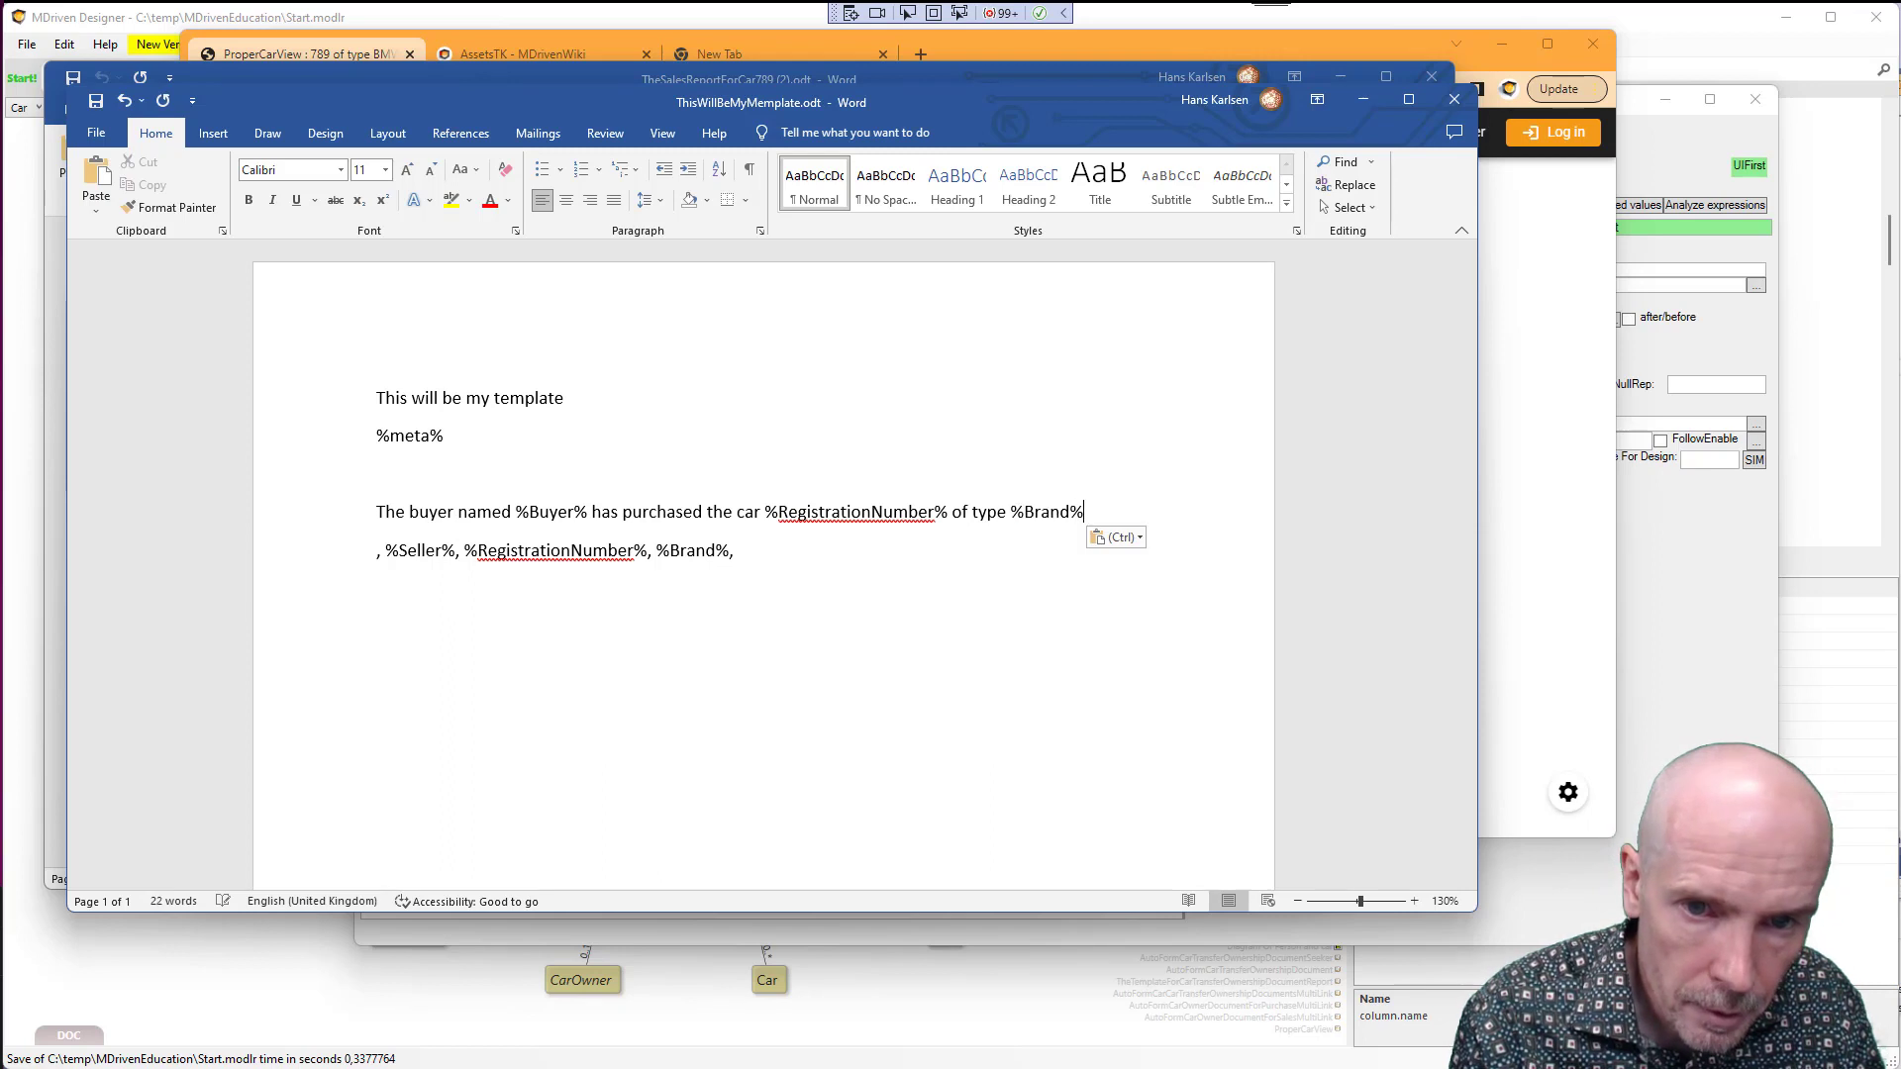
{"action": "type", "text": "from"}
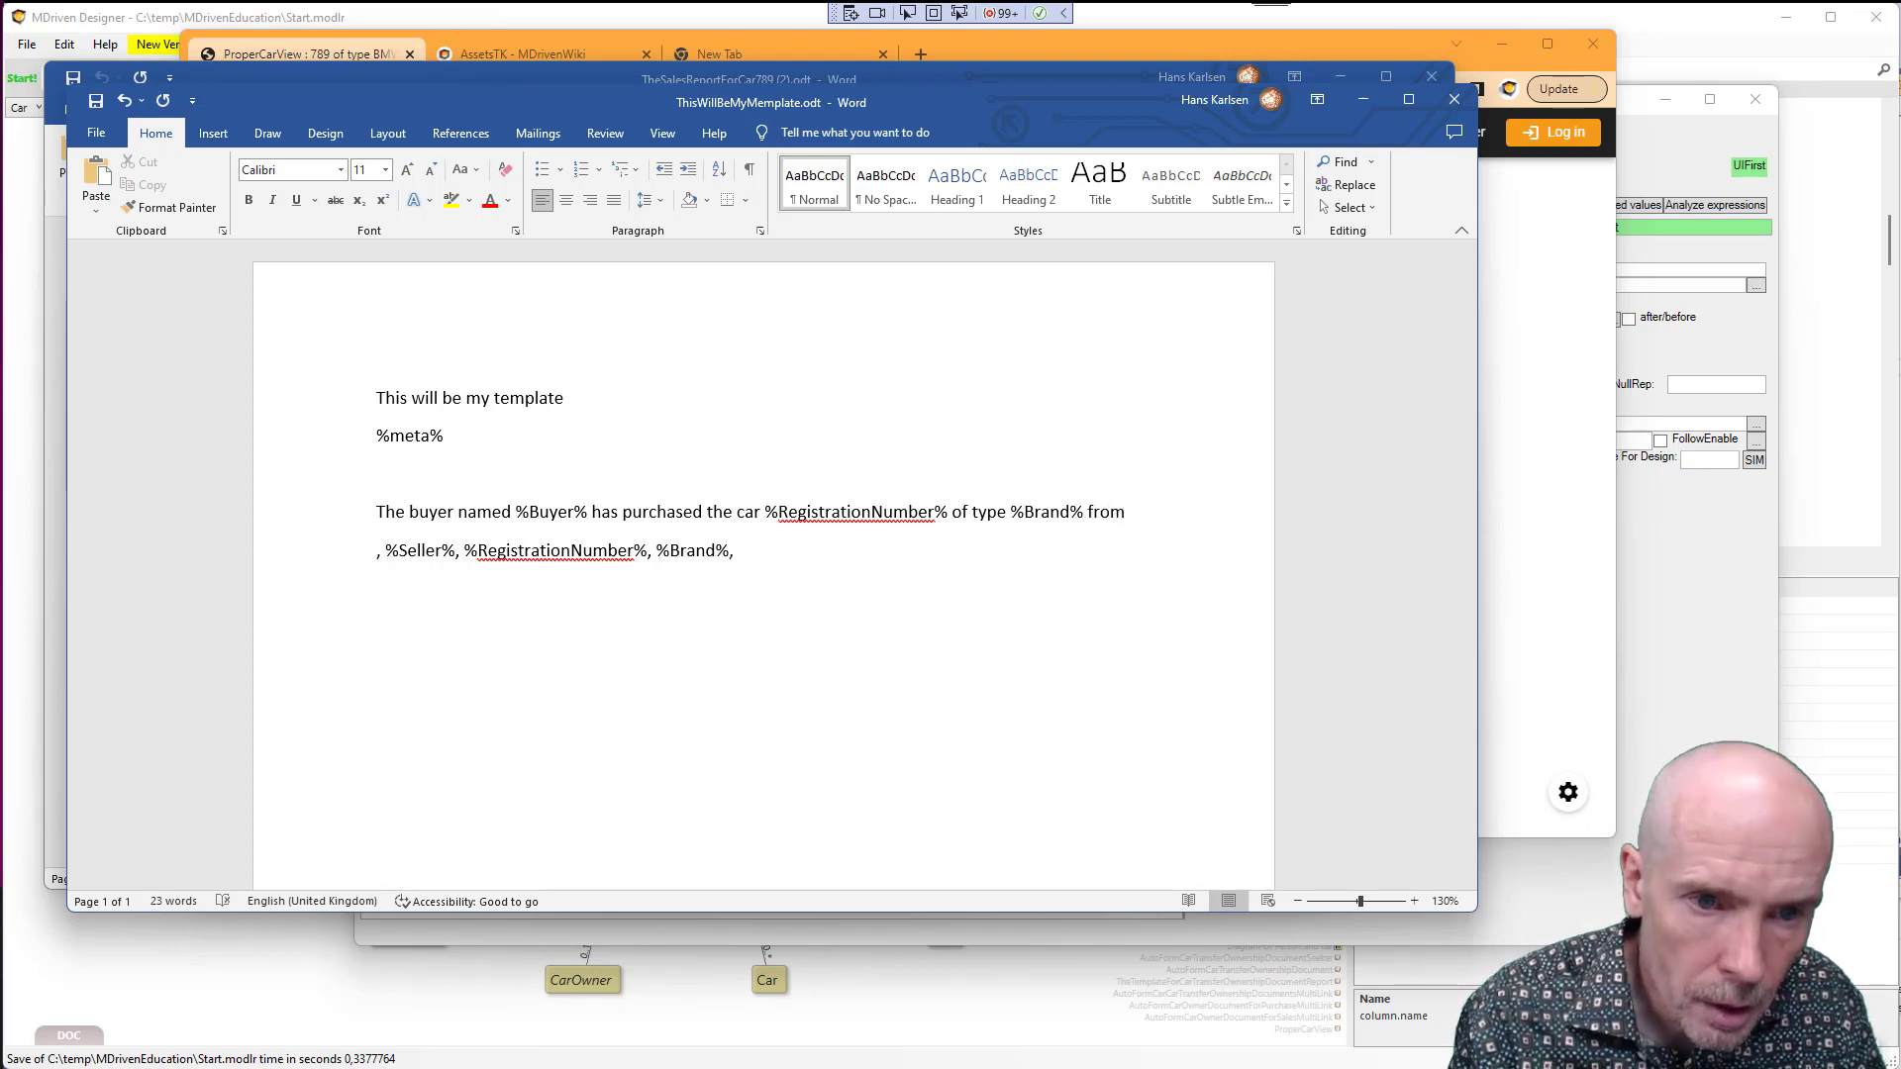
Copy the %Seller% tag from the tag line to the end of the buyer sentence, after "from"
{"action": "left_click", "coordinate": [734, 550]}
{"action": "key", "text": "ctrl+Left"}
{"action": "key", "text": "ctrl+Left"}
{"action": "key", "text": "ctrl+Left"}
{"action": "key", "text": "ctrl+Left"}
{"action": "key", "text": "Home"}
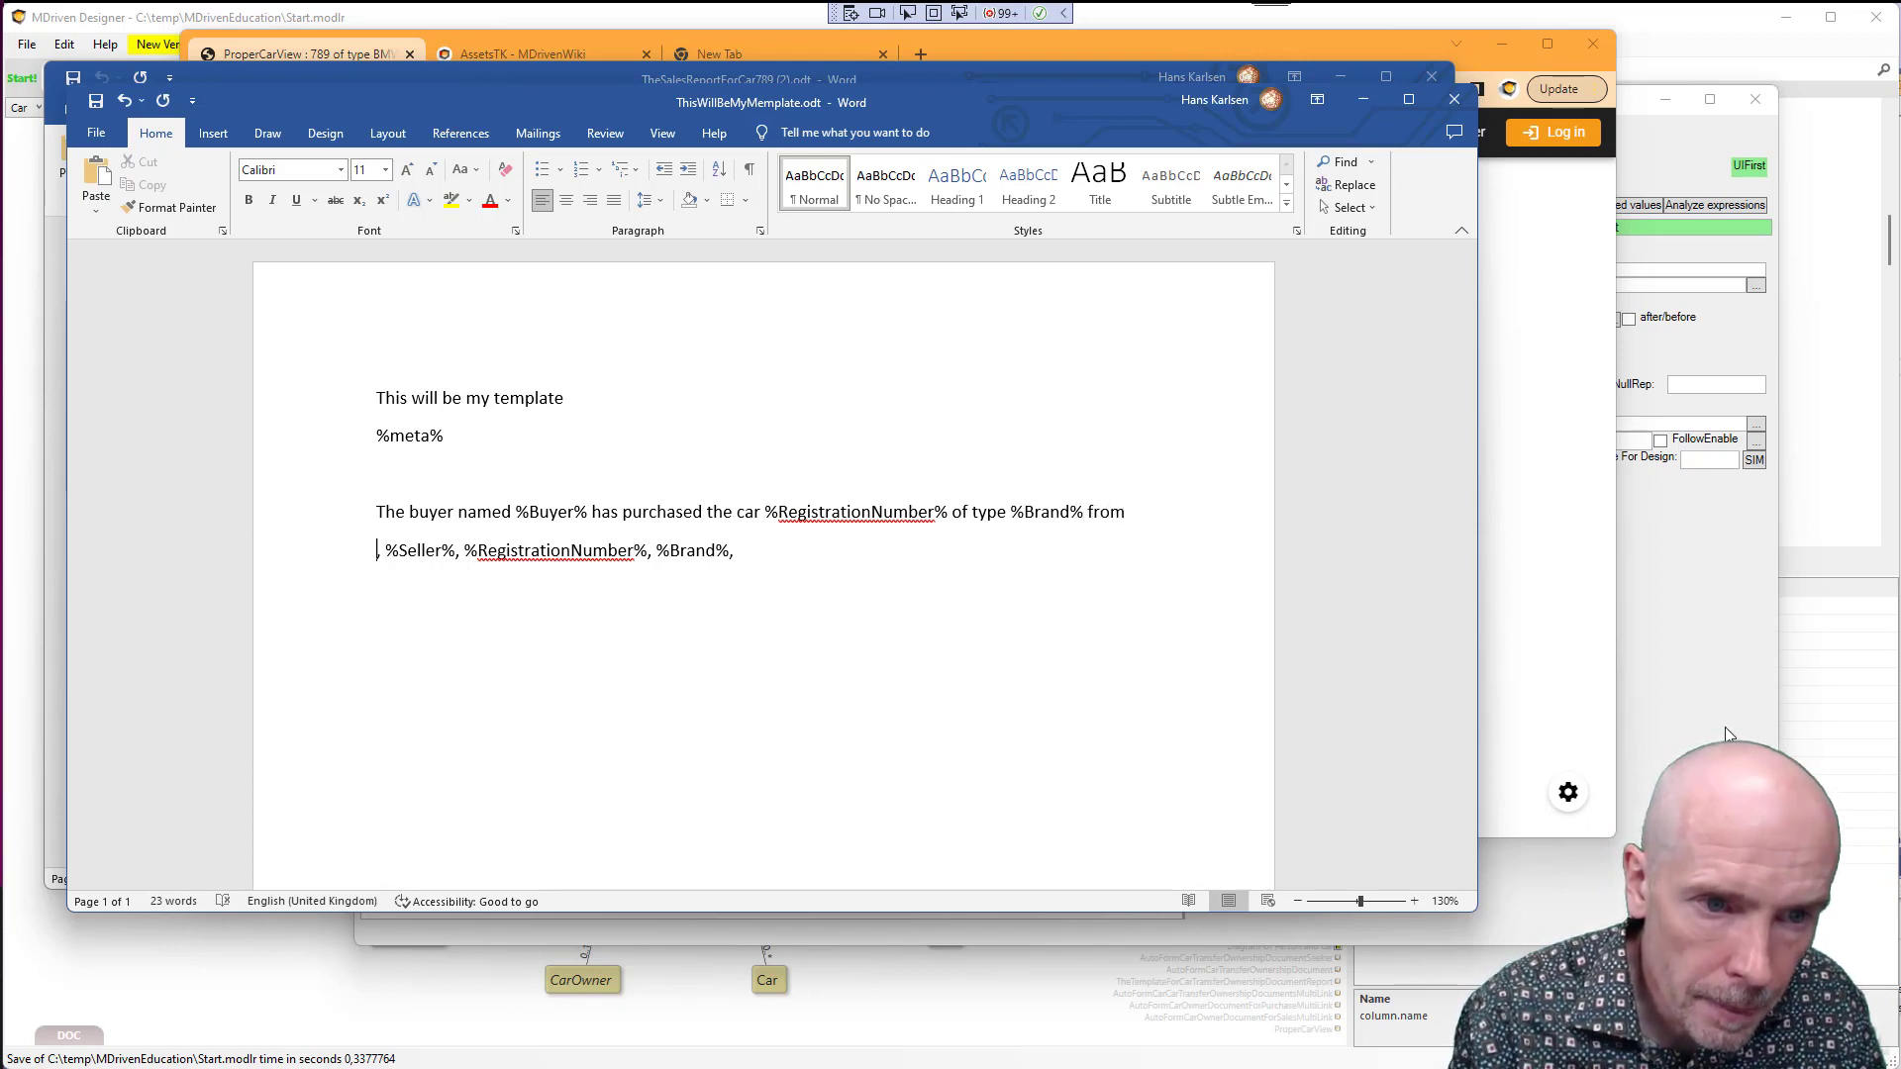
{"action": "key", "text": "ctrl+Right"}
{"action": "key", "text": "ctrl+shift+Right"}
{"action": "key", "text": "ctrl+shift+Right"}
{"action": "key", "text": "ctrl+shift+Right"}
{"action": "key", "text": "shift+Left"}
{"action": "key", "text": "shift+Left"}
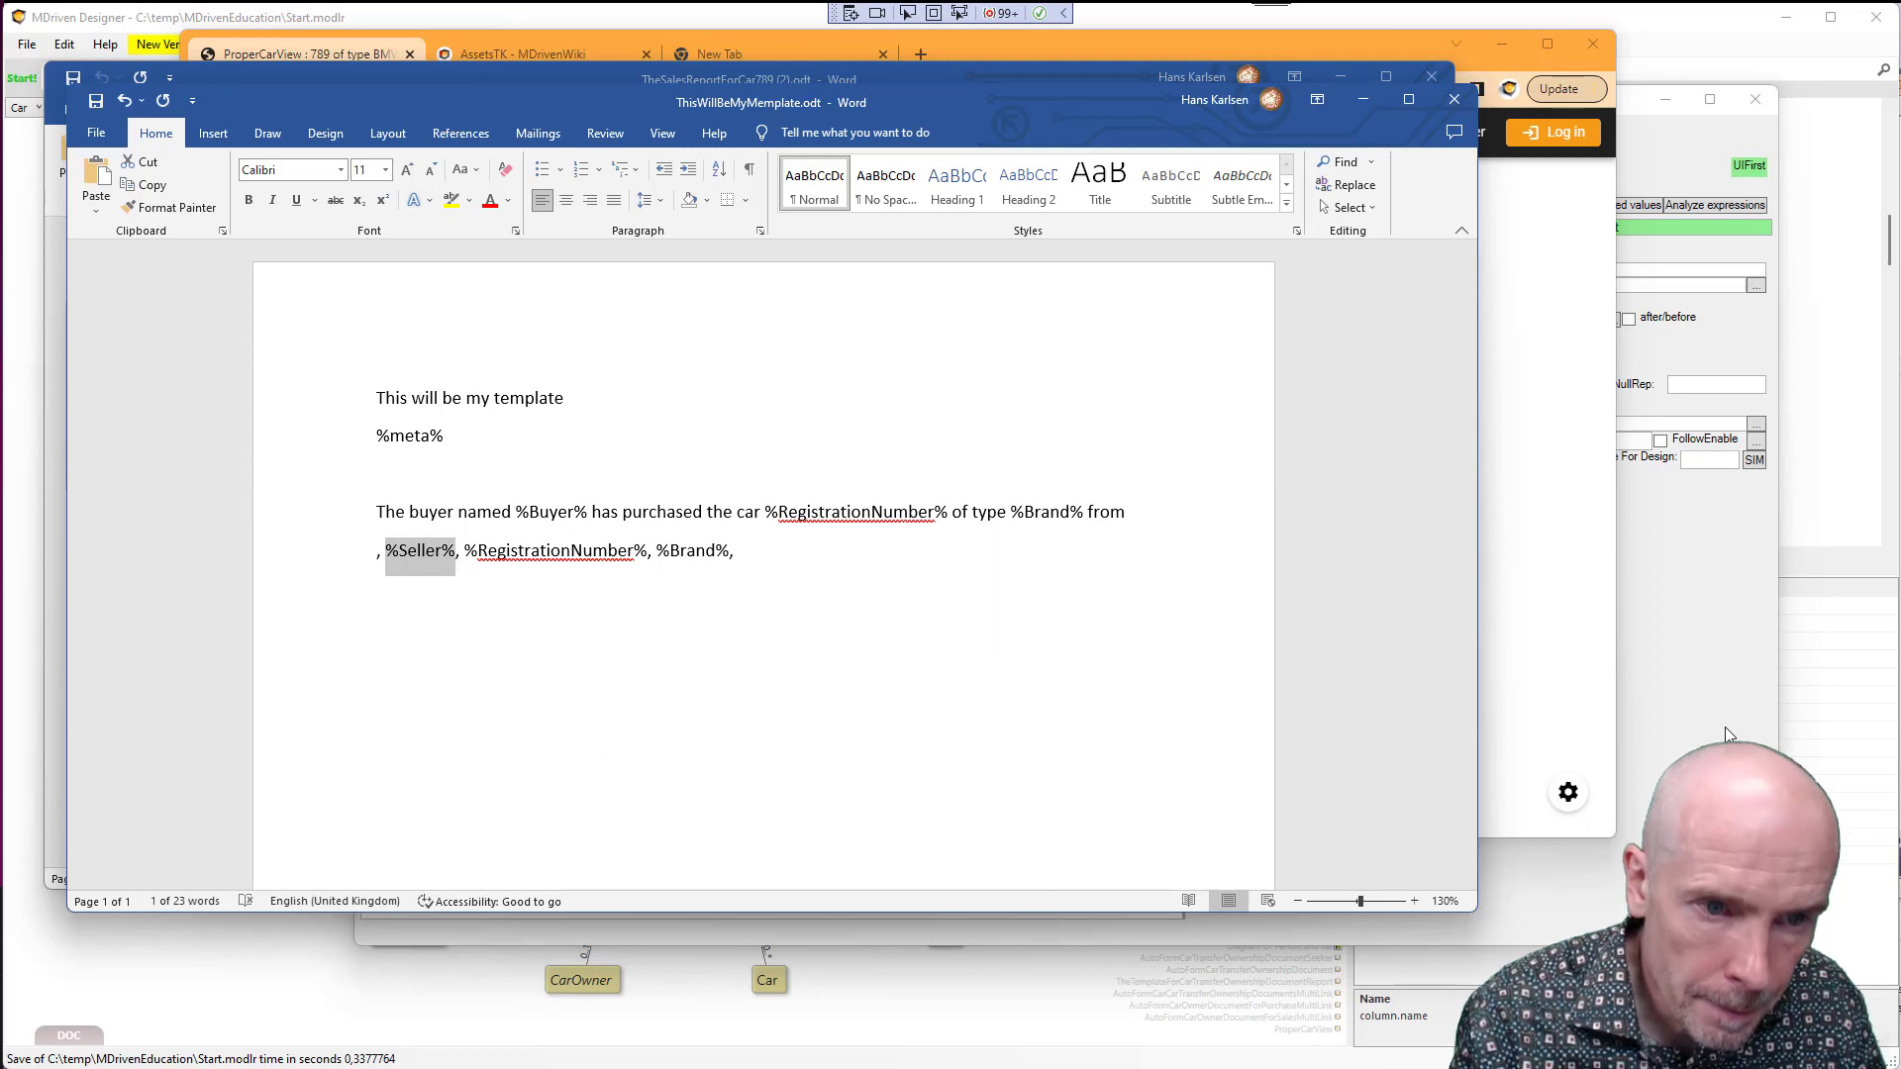
{"action": "key", "text": "ctrl+c"}
{"action": "key", "text": "Up"}
{"action": "key", "text": "Up"}
{"action": "key", "text": "Down"}
{"action": "key", "text": "End"}
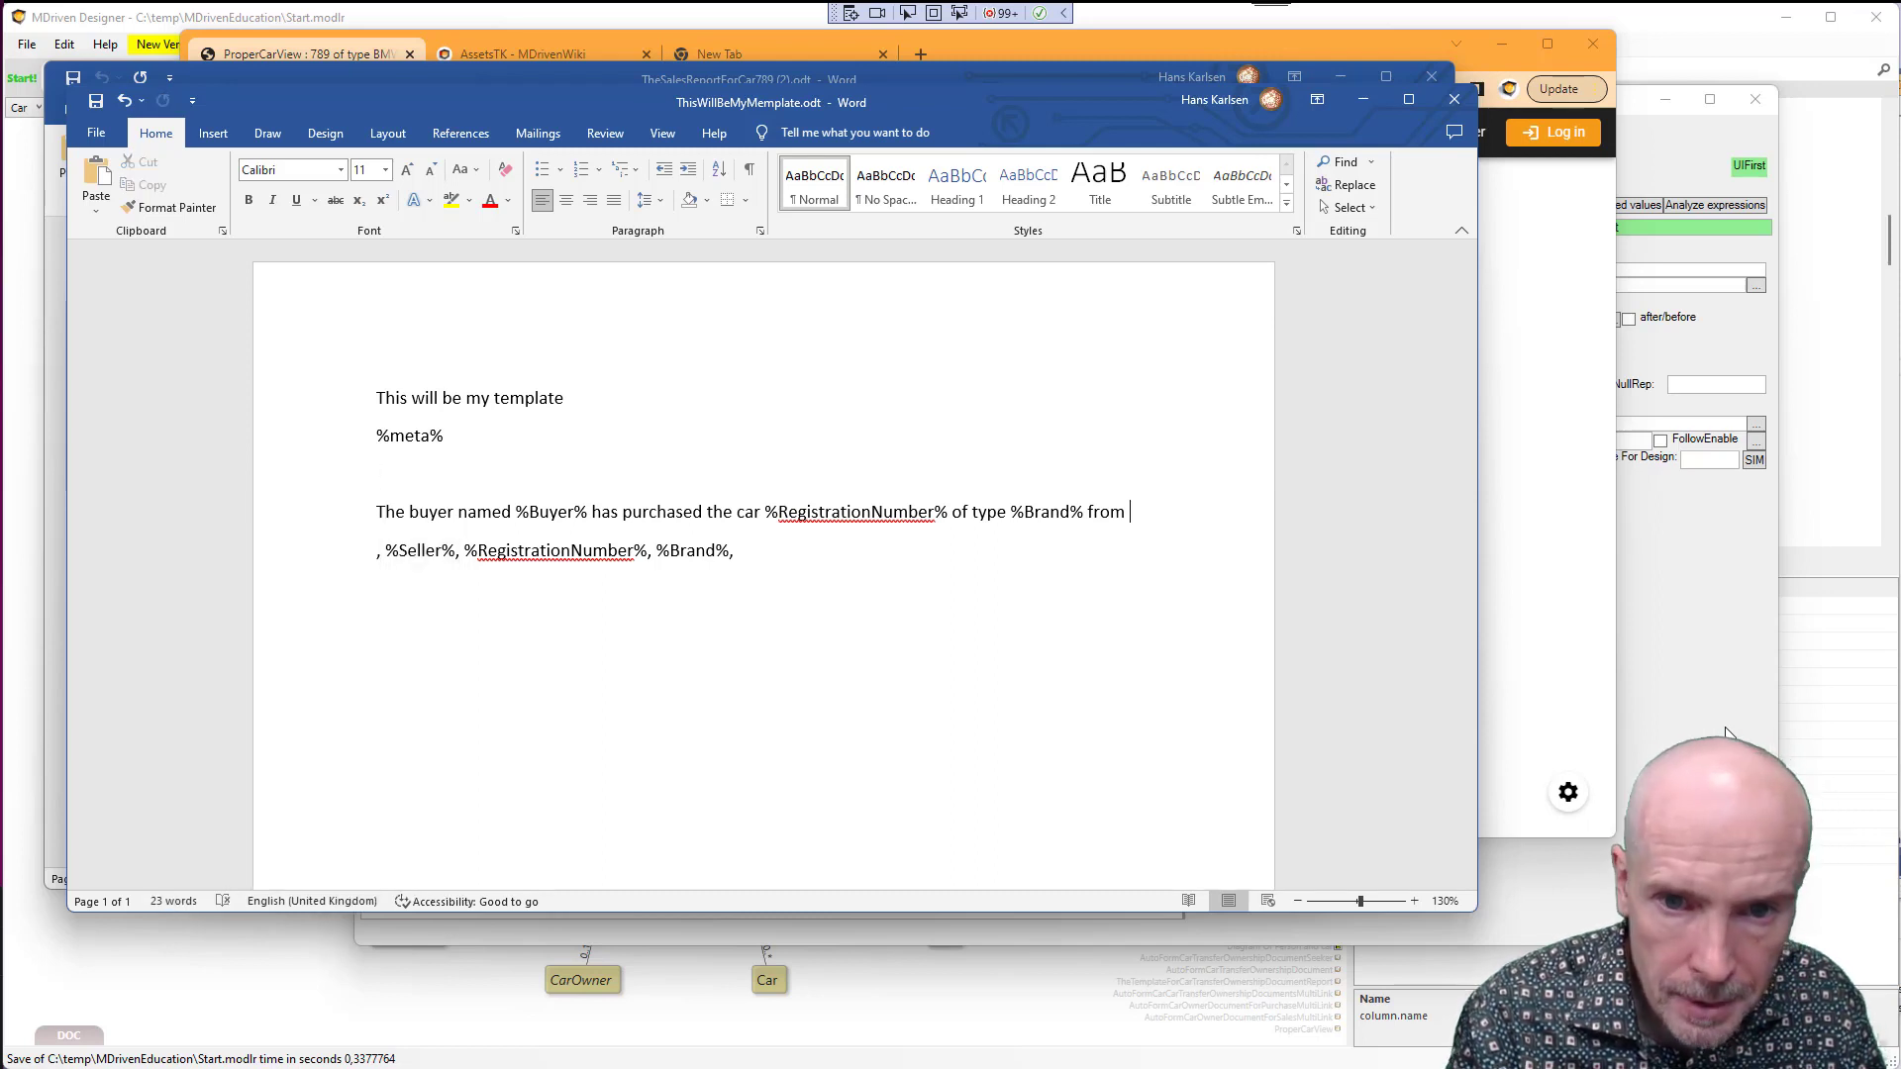
{"action": "key", "text": "ctrl+v"}
Delete the leftover line of tags below the buyer sentence
{"action": "key", "text": "Down"}
{"action": "key", "text": "Home"}
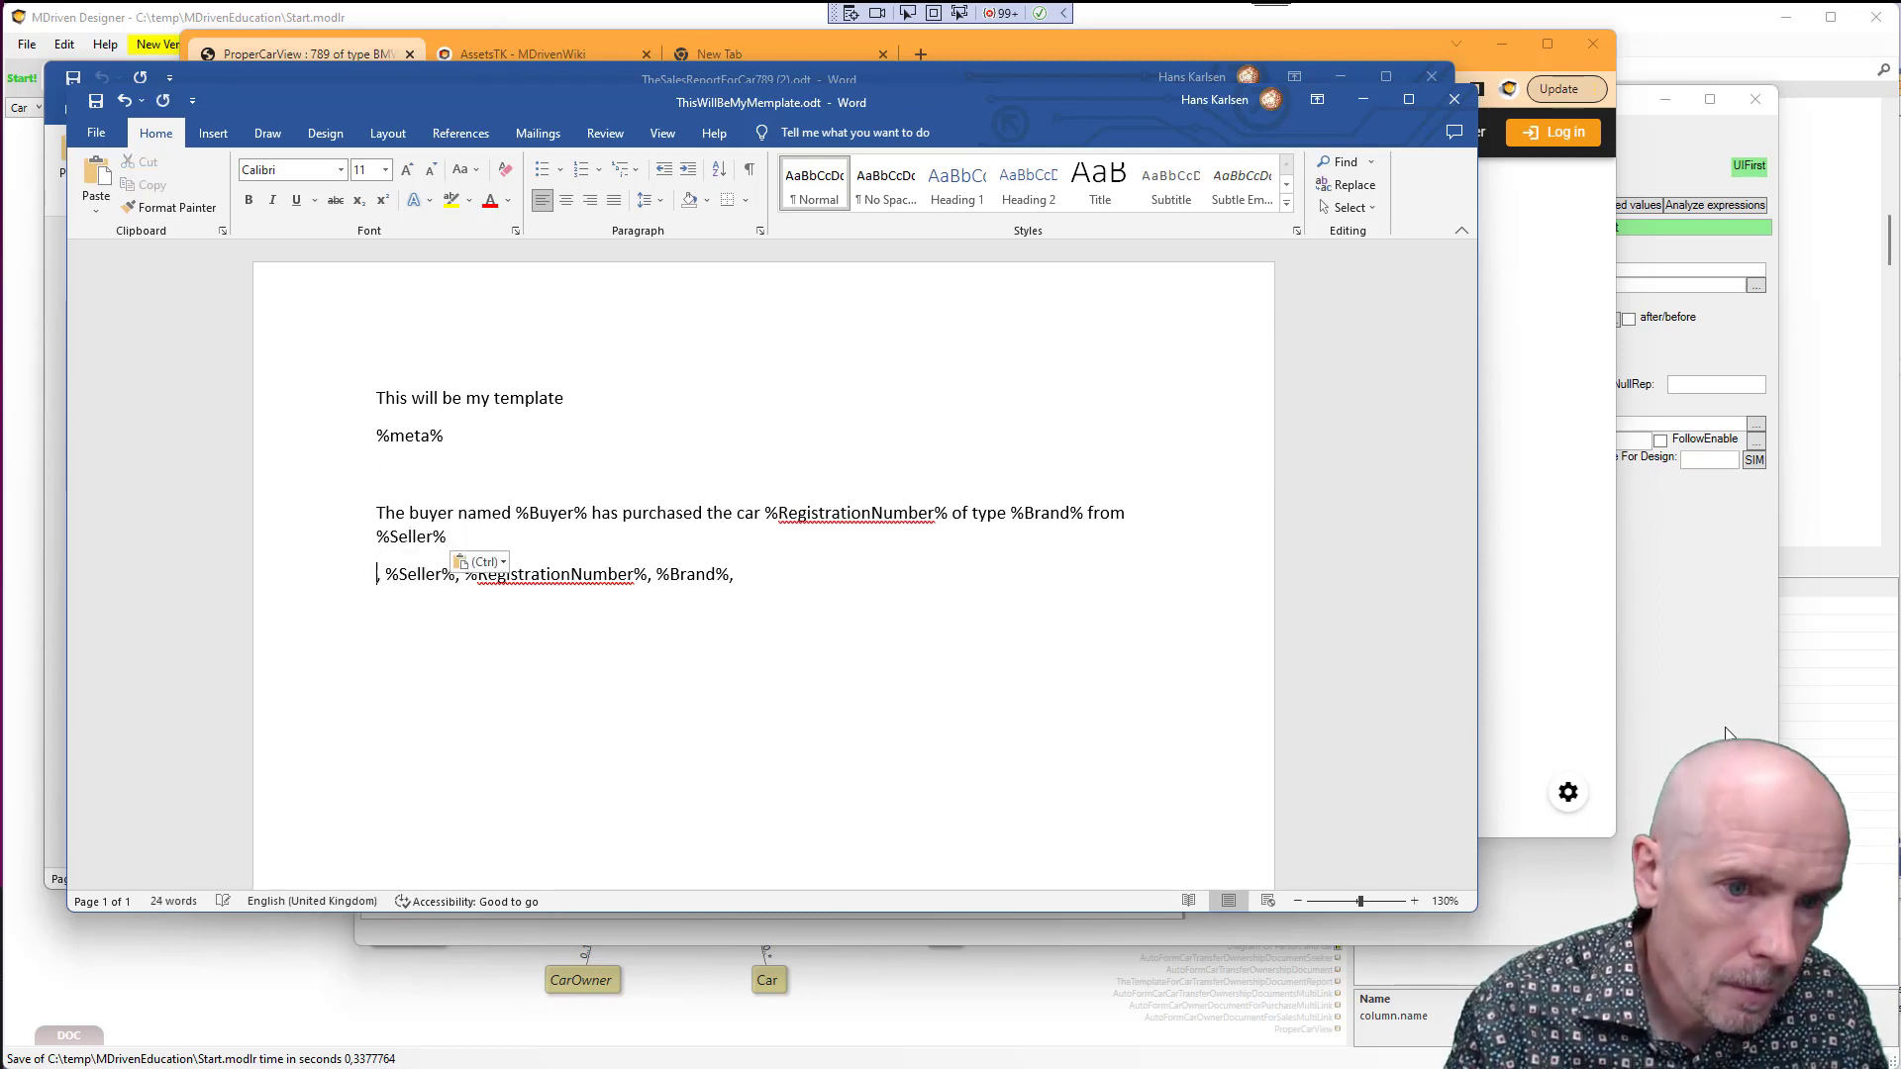
{"action": "key", "text": "shift+Down"}
{"action": "key", "text": "Delete"}
Add the heading "Official purchase document" on the empty line above the buyer sentence and format it with the Title style
{"action": "key", "text": "Up"}
{"action": "key", "text": "Up"}
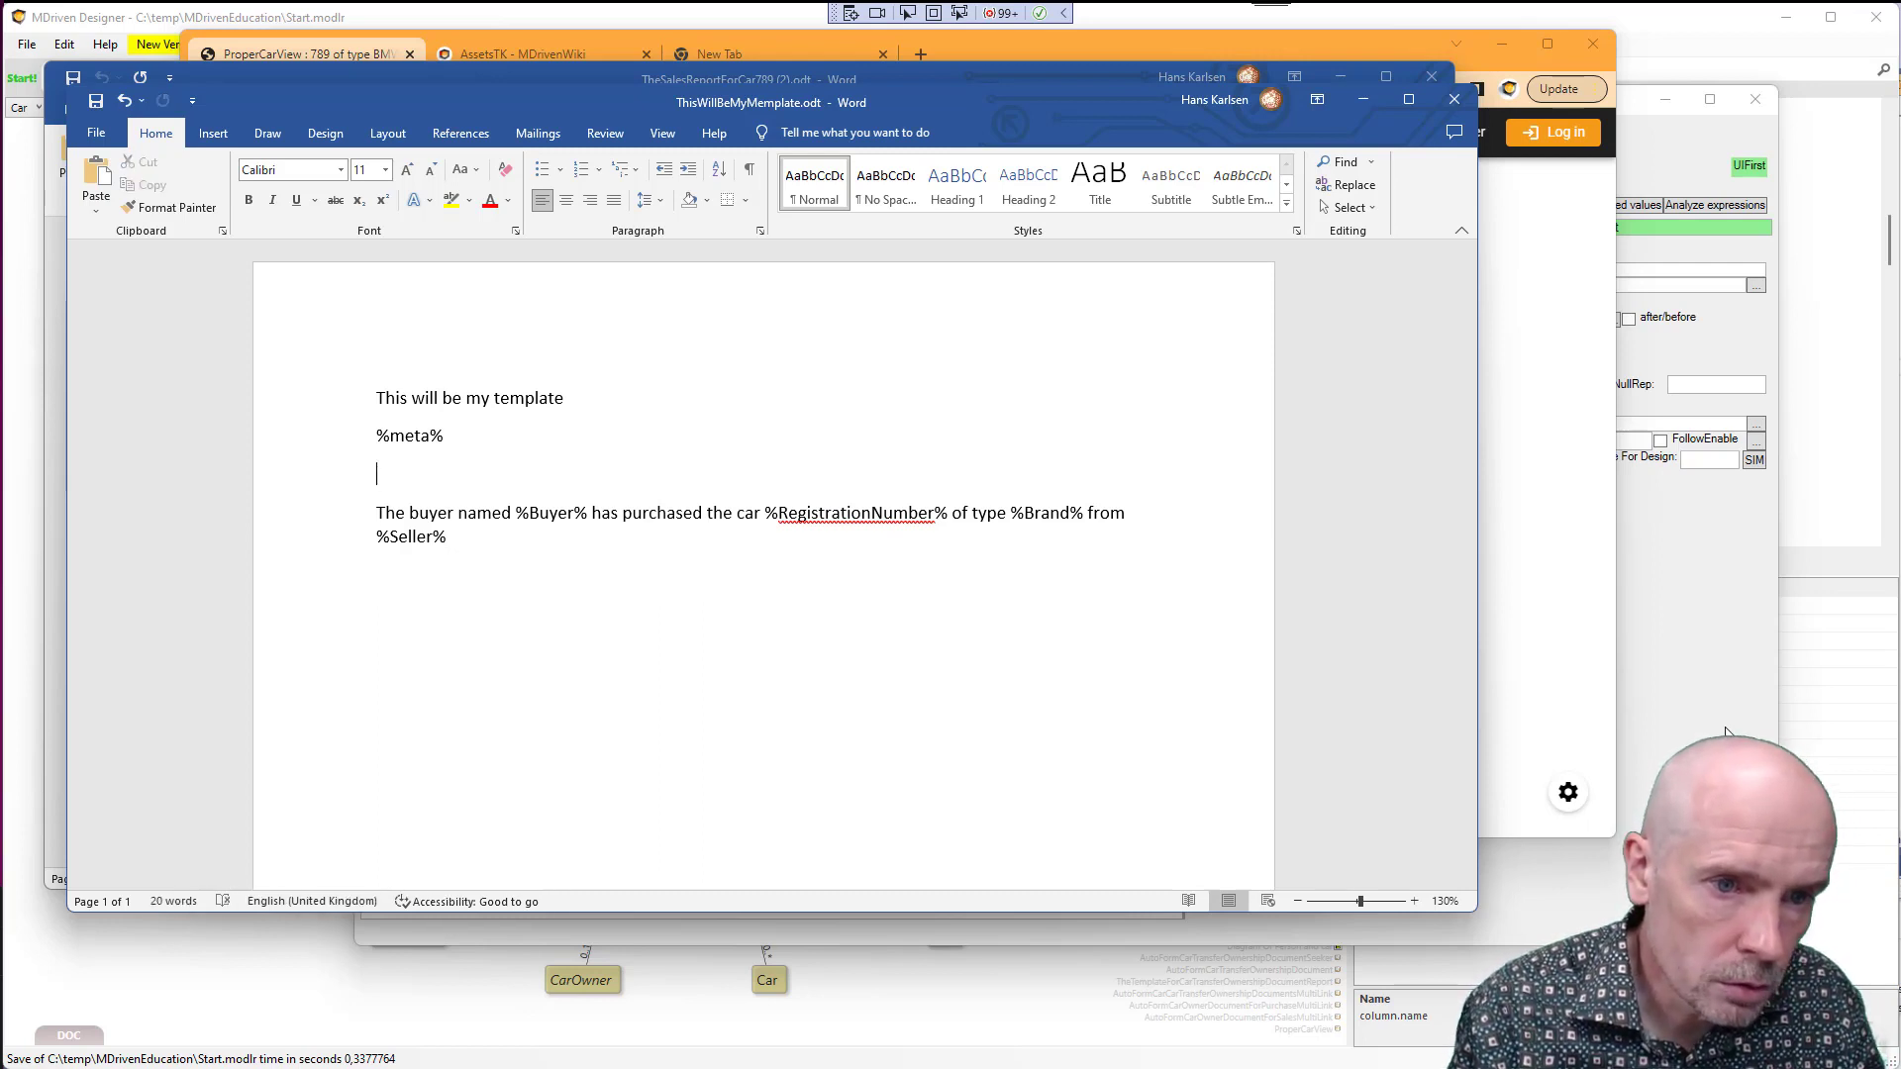
{"action": "key", "text": "Down"}
{"action": "key", "text": "Up"}
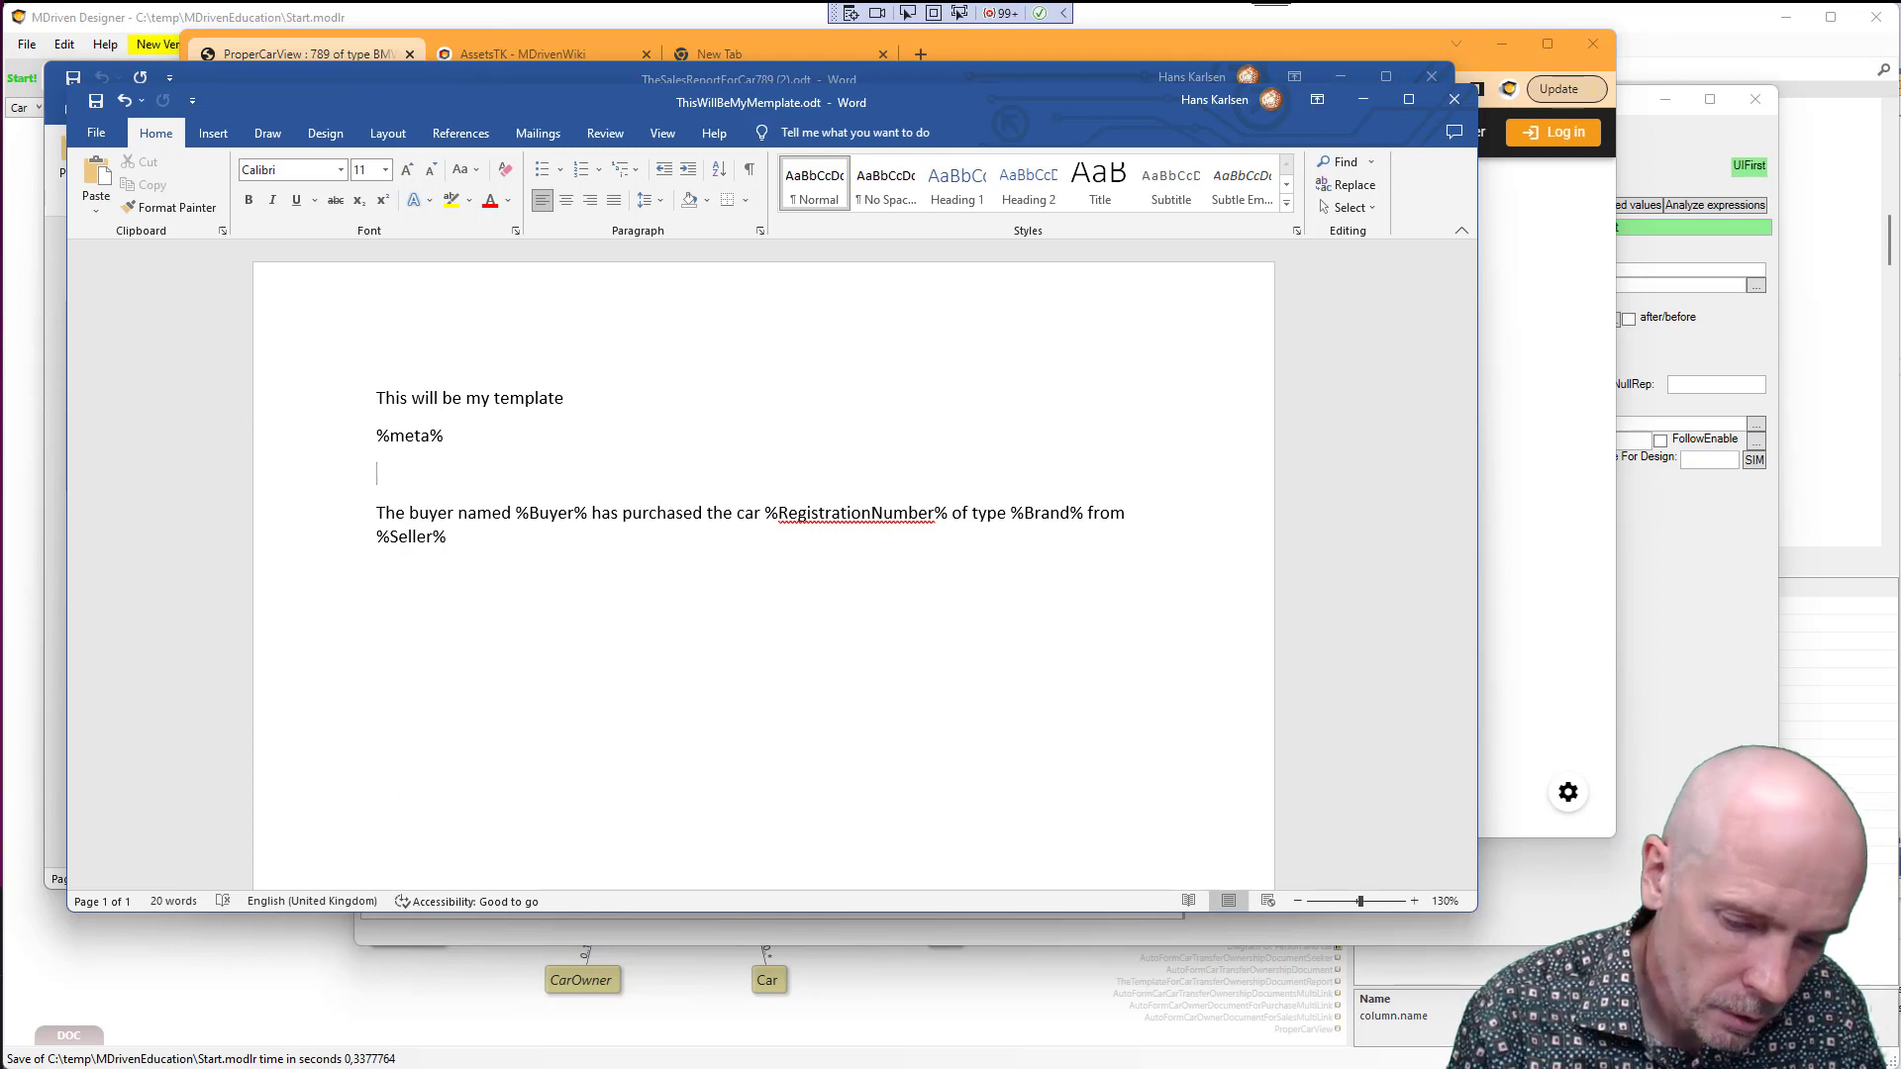
{"action": "type", "text": "Offici"}
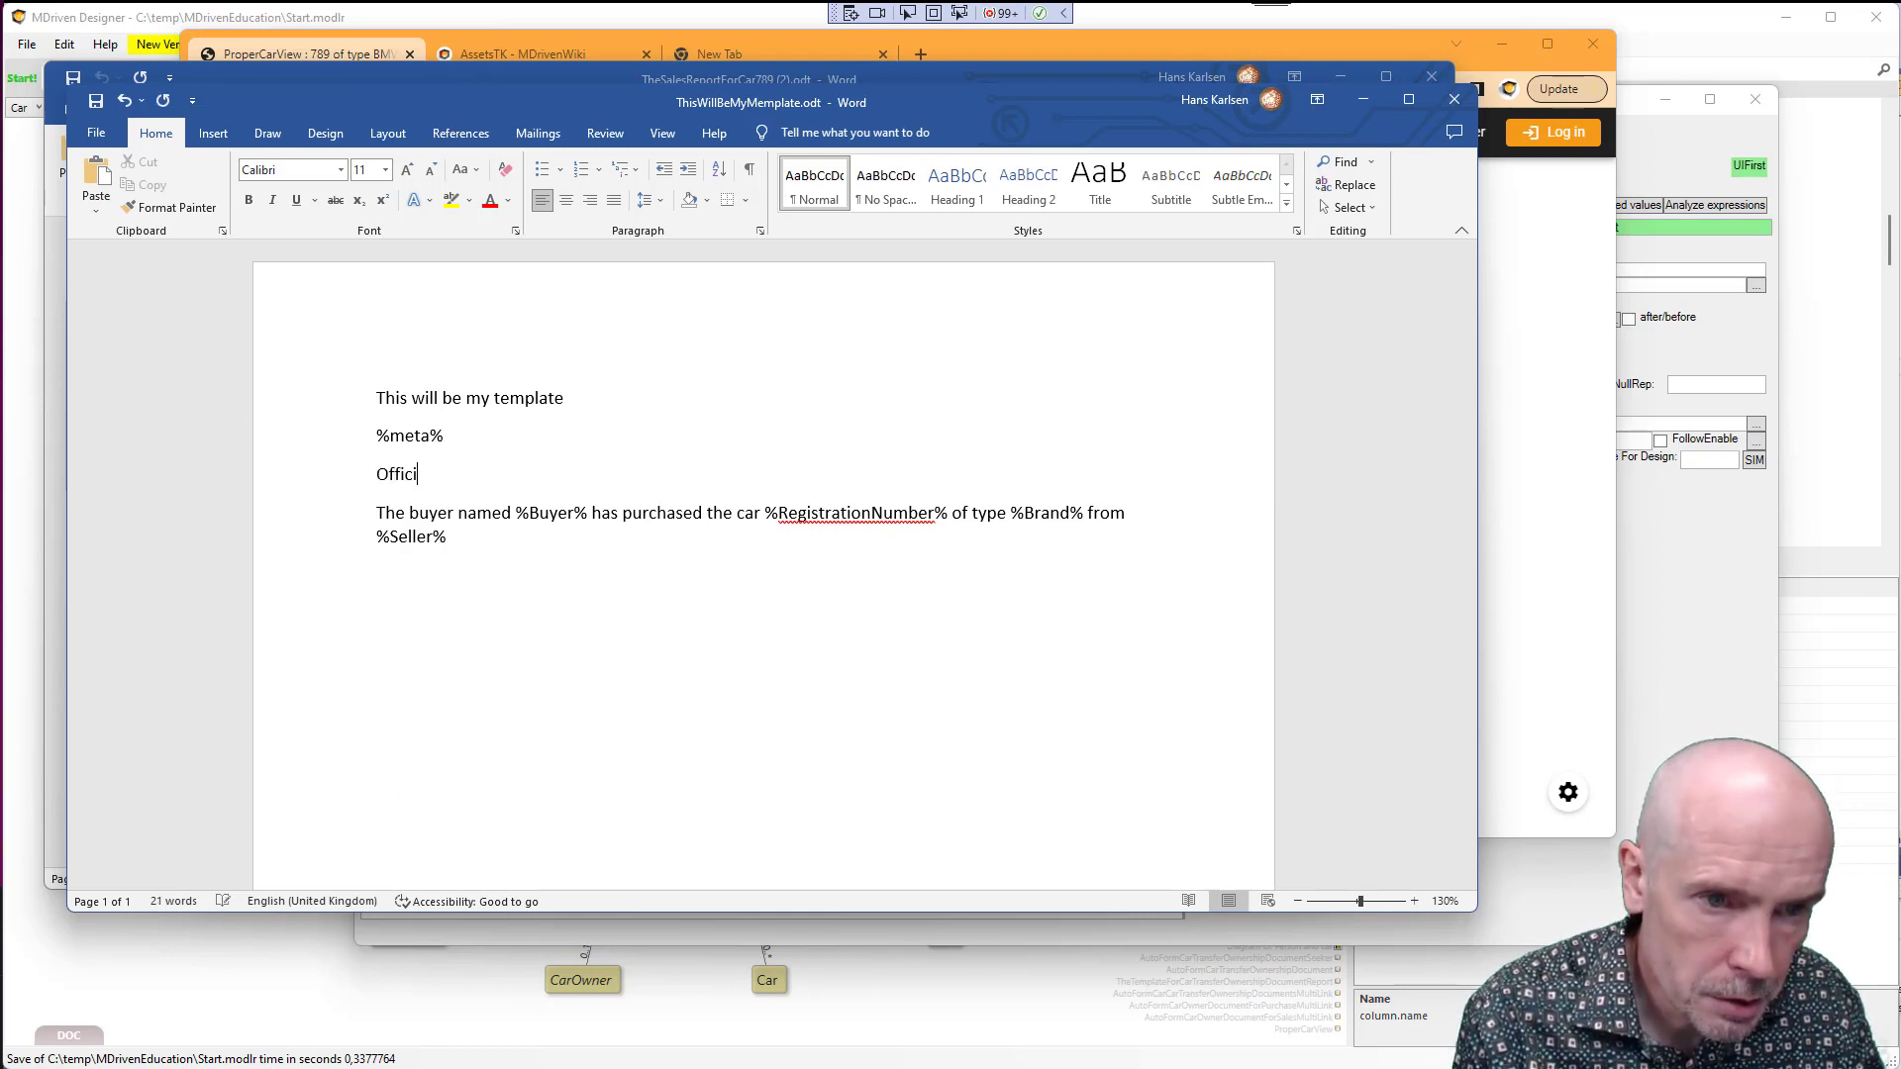
{"action": "type", "text": "al purcha"}
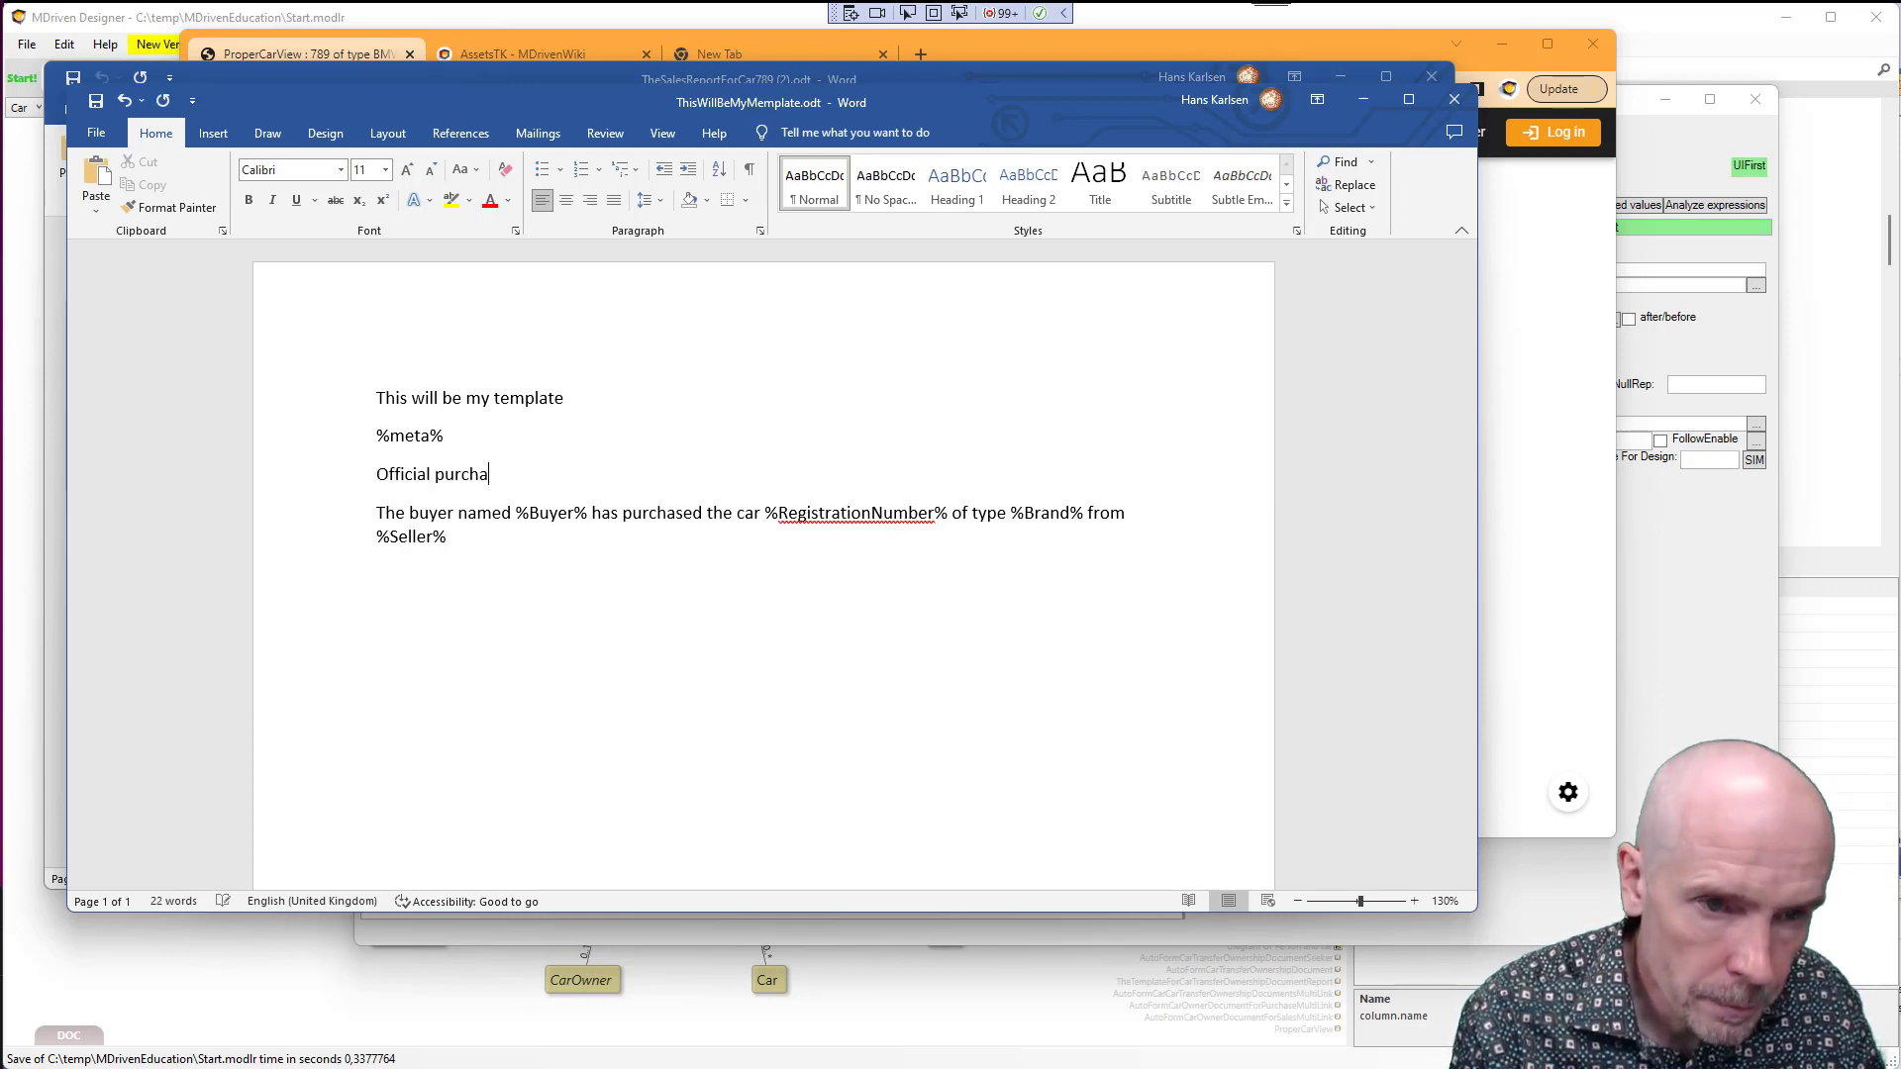
{"action": "type", "text": "se document"}
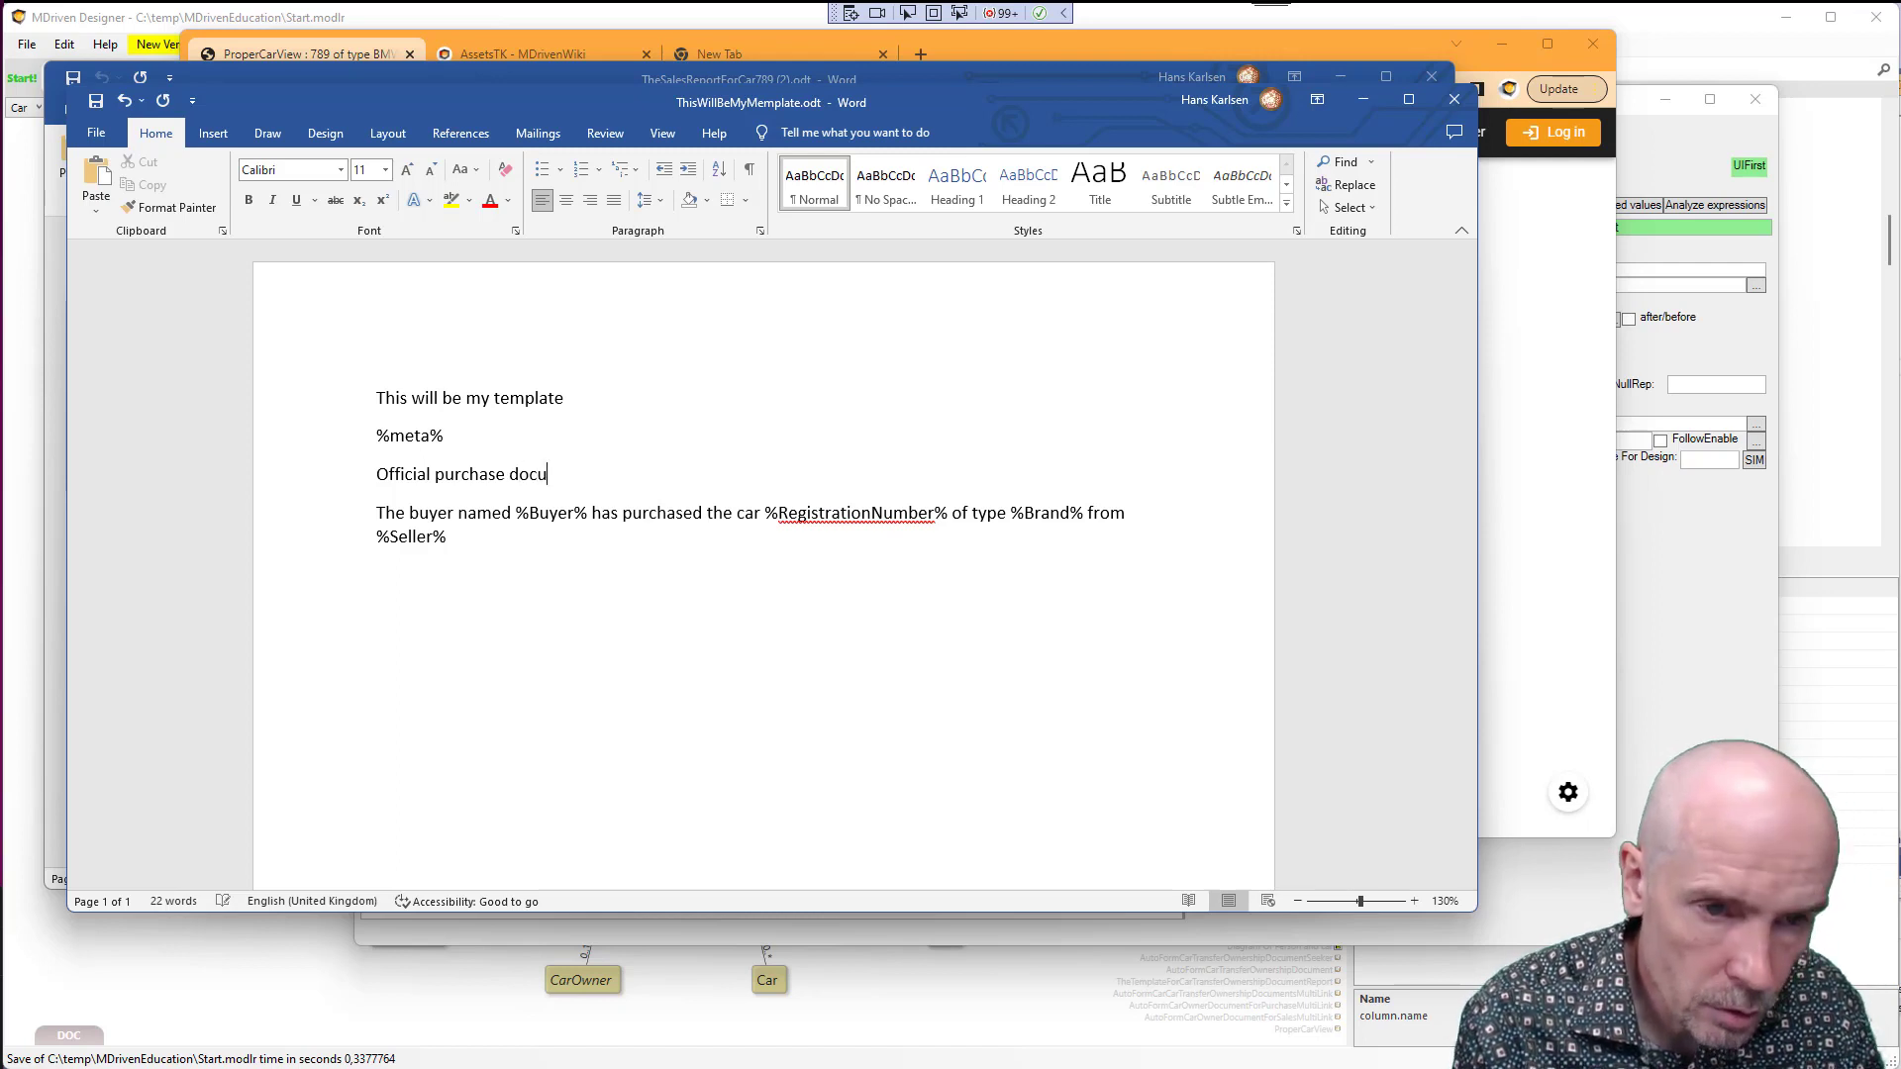
{"action": "left_click", "coordinate": [1097, 194]}
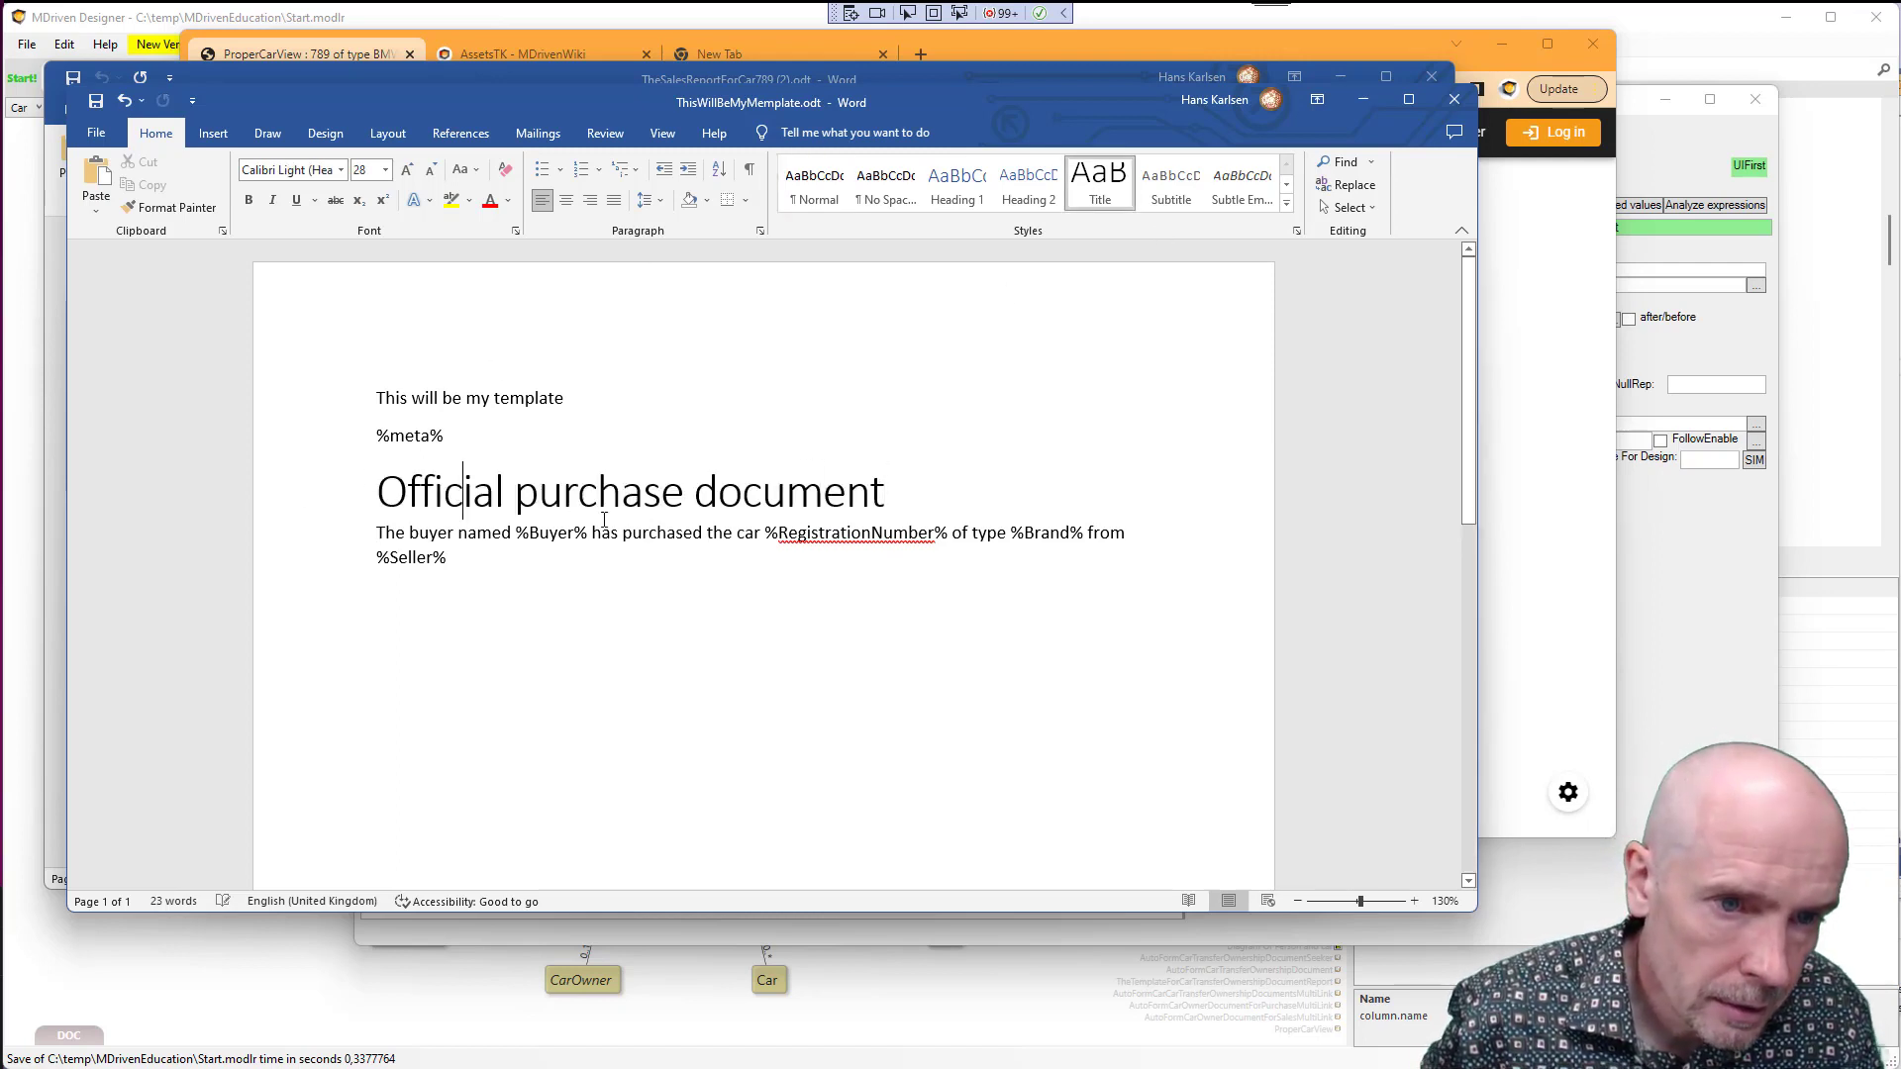
{"action": "left_click", "coordinate": [438, 533]}
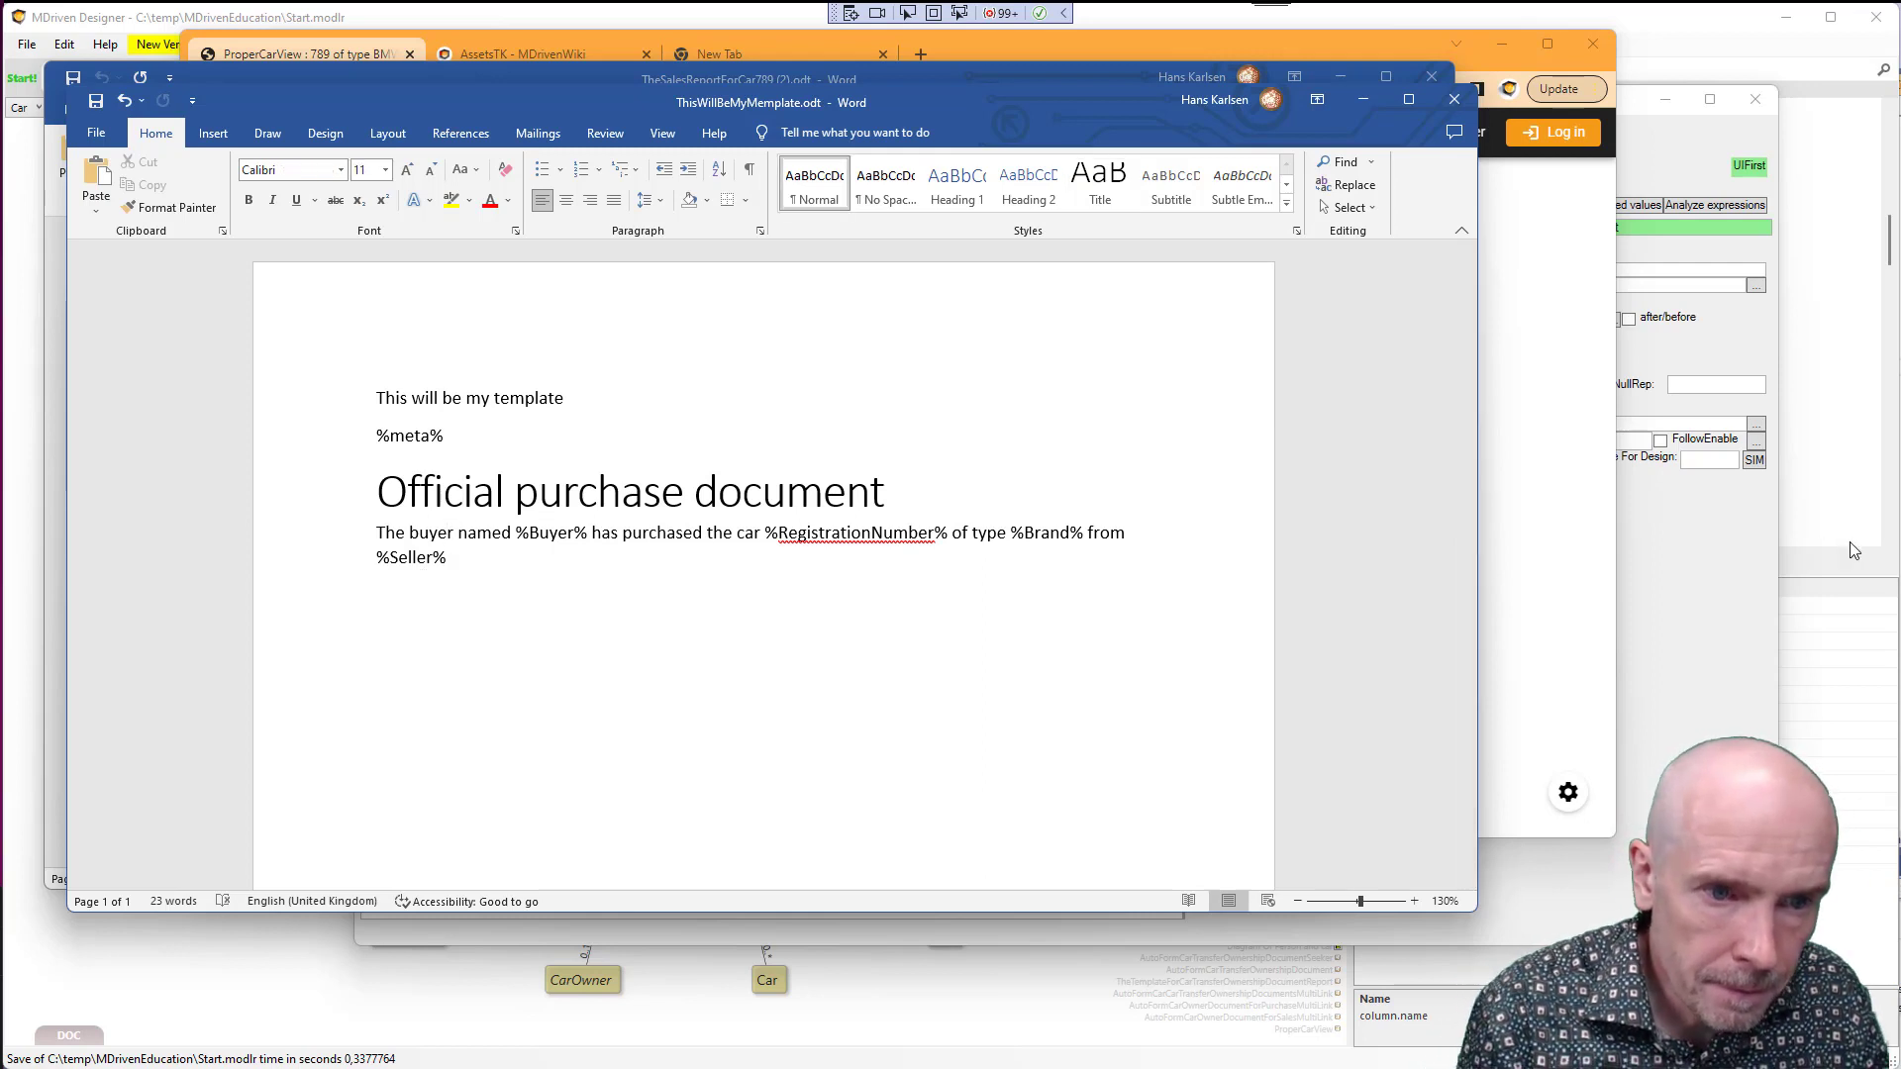